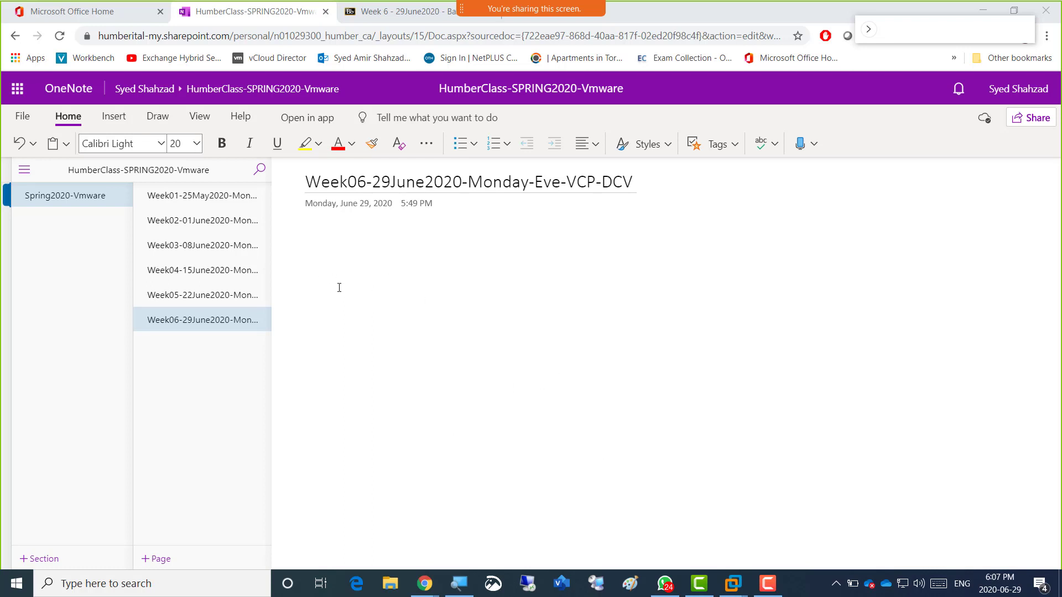
Open the Week05-22June2020 page and scroll through its bullets and ESXi screenshots.
{"action": "left_click", "coordinate": [259, 294]}
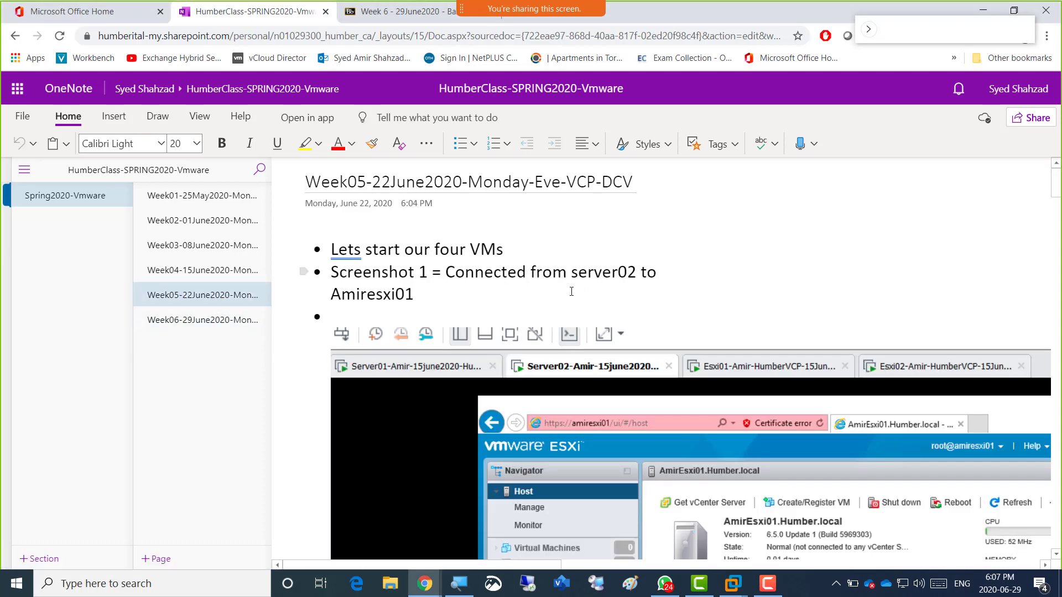
{"action": "scroll", "coordinate": [571, 292], "scroll_direction": "down", "scroll_amount": 10}
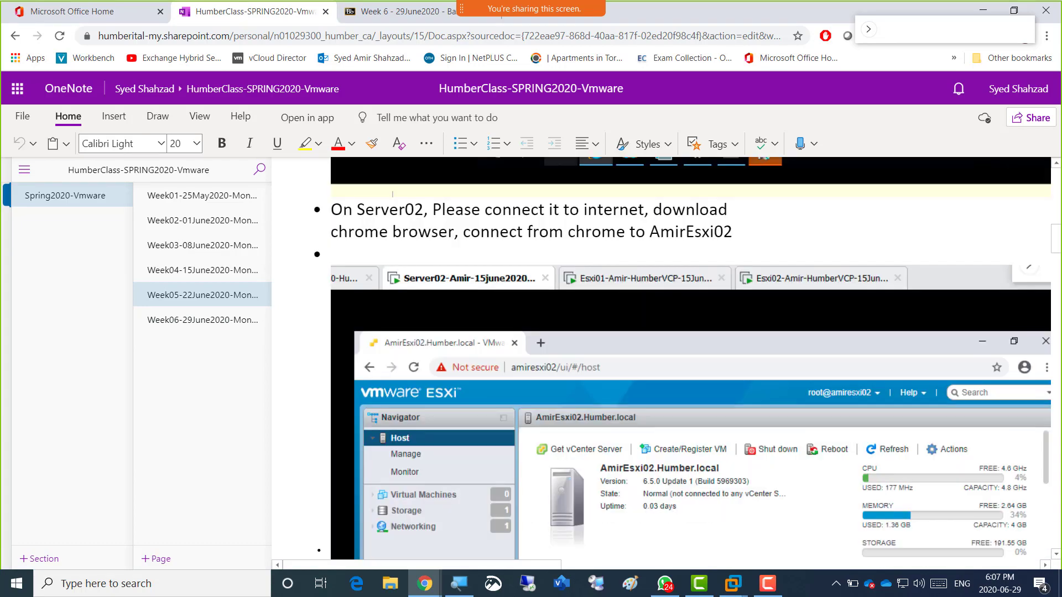
{"action": "scroll", "coordinate": [571, 299], "scroll_direction": "down", "scroll_amount": 15}
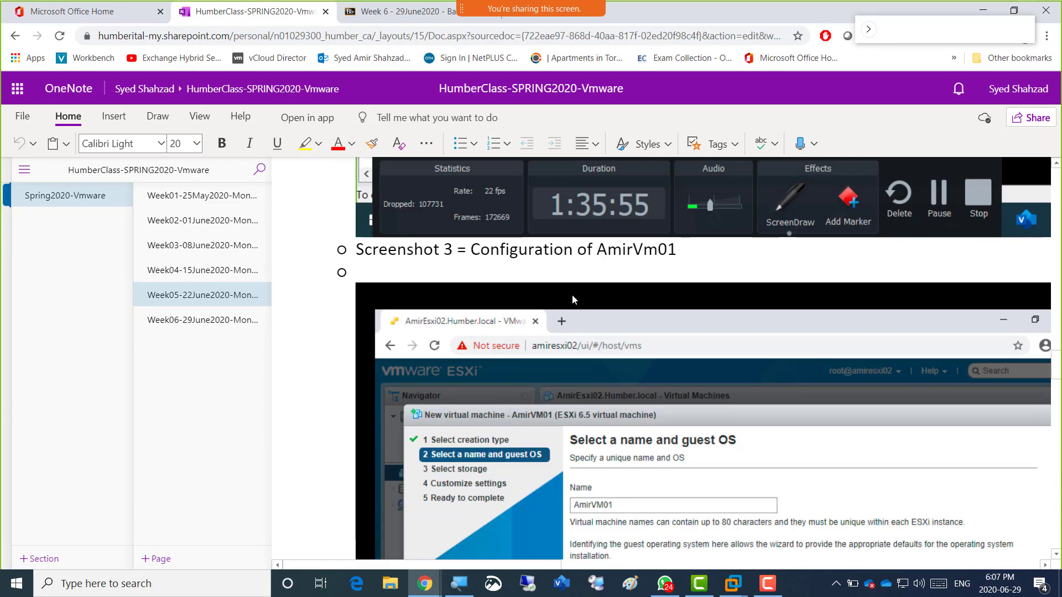
{"action": "scroll", "coordinate": [572, 295], "scroll_direction": "down", "scroll_amount": 15}
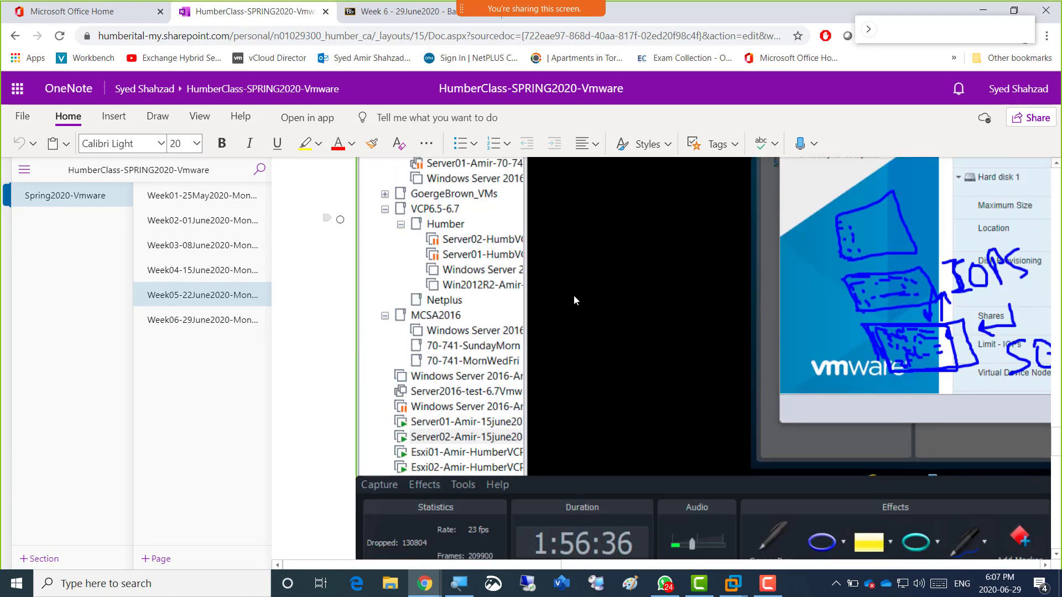
{"action": "scroll", "coordinate": [574, 300], "scroll_direction": "down", "scroll_amount": 2}
{"action": "scroll", "coordinate": [844, 349], "scroll_direction": "up", "scroll_amount": 6}
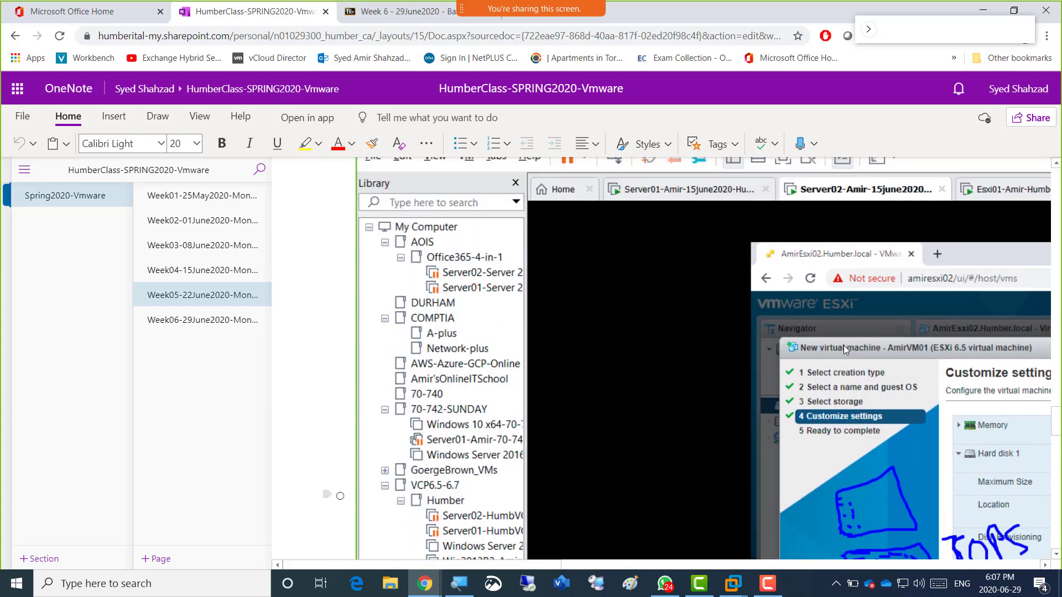
{"action": "scroll", "coordinate": [843, 345], "scroll_direction": "down", "scroll_amount": 20}
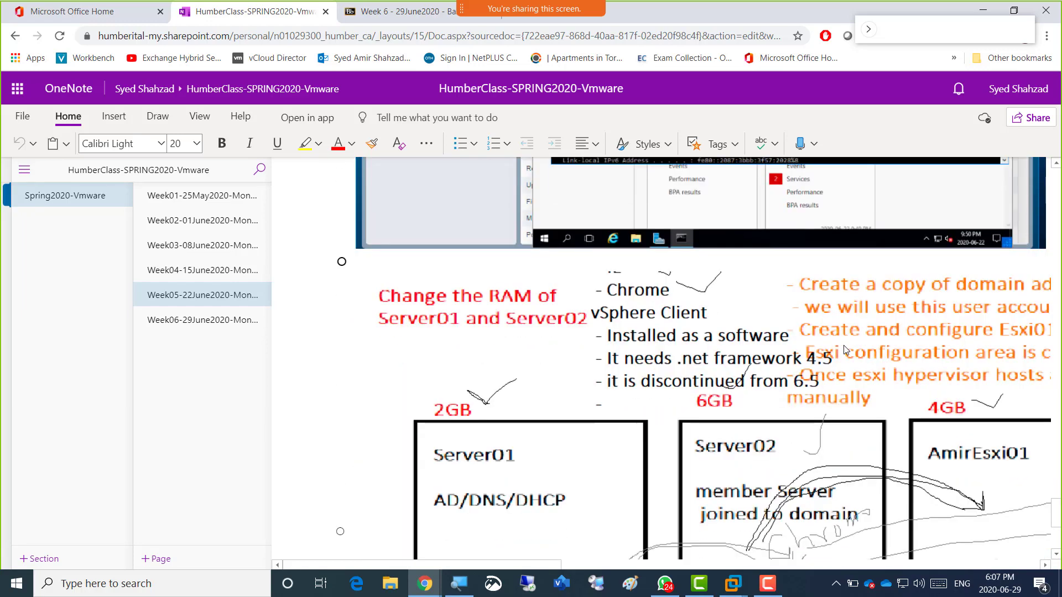
{"action": "scroll", "coordinate": [844, 349], "scroll_direction": "down", "scroll_amount": 5}
{"action": "scroll", "coordinate": [845, 349], "scroll_direction": "up", "scroll_amount": 20}
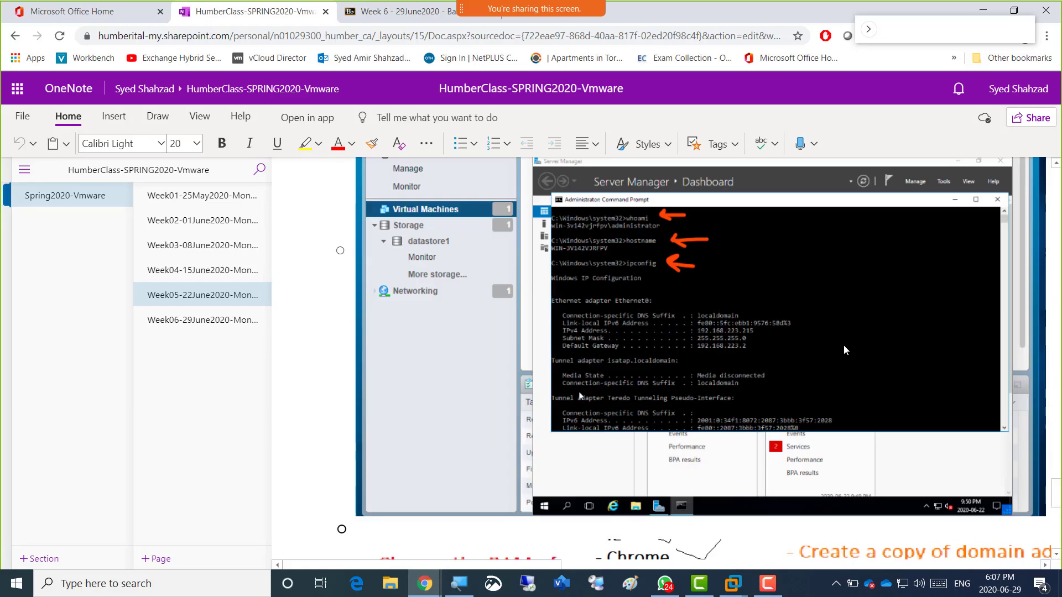
{"action": "scroll", "coordinate": [846, 349], "scroll_direction": "up", "scroll_amount": 10}
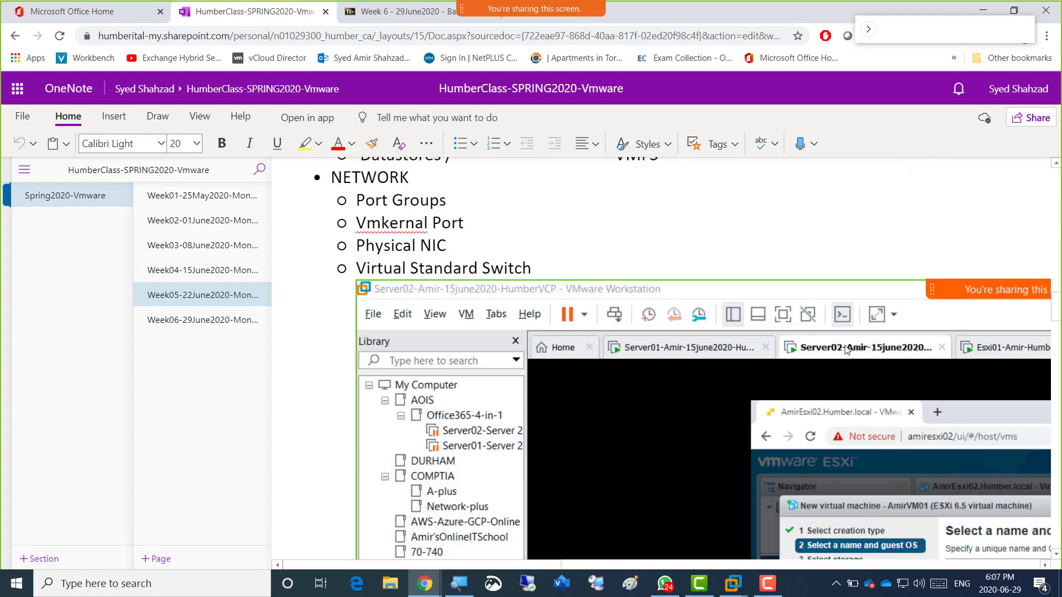
{"action": "scroll", "coordinate": [846, 350], "scroll_direction": "down", "scroll_amount": 8}
{"action": "scroll", "coordinate": [846, 349], "scroll_direction": "up", "scroll_amount": 2}
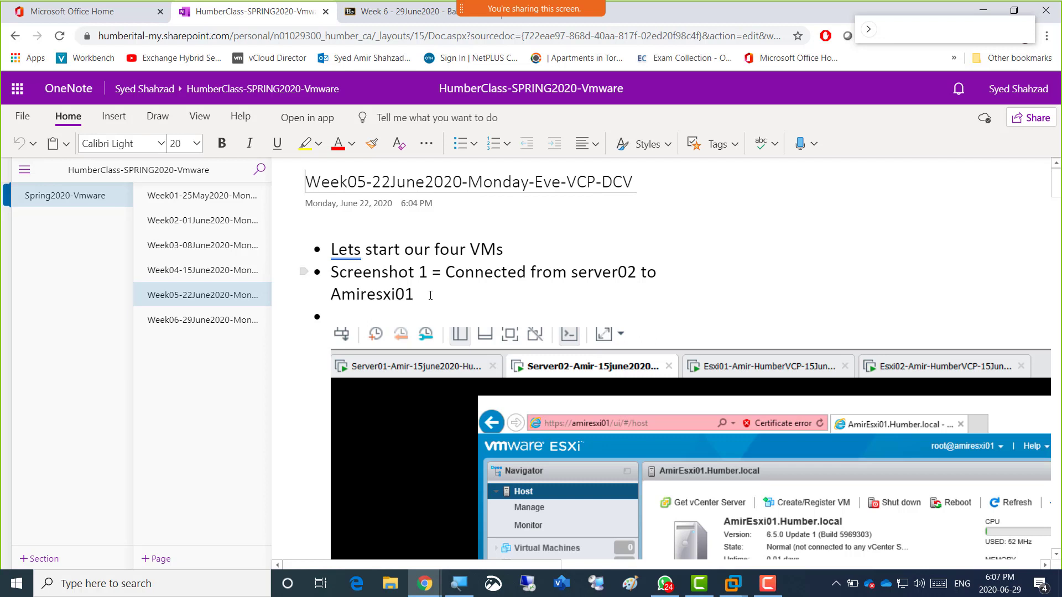
{"action": "left_click", "coordinate": [430, 295]}
Start a bulleted list at font size 20 in the empty Week06 page body.
{"action": "left_click", "coordinate": [193, 323]}
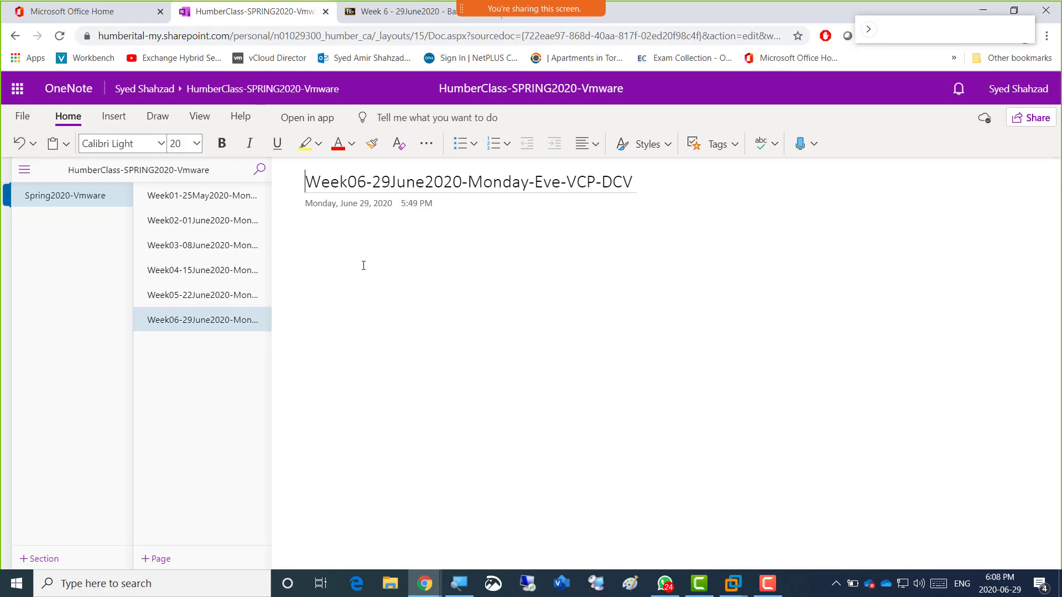
{"action": "left_click", "coordinate": [337, 248]}
{"action": "key", "text": "ctrl+period"}
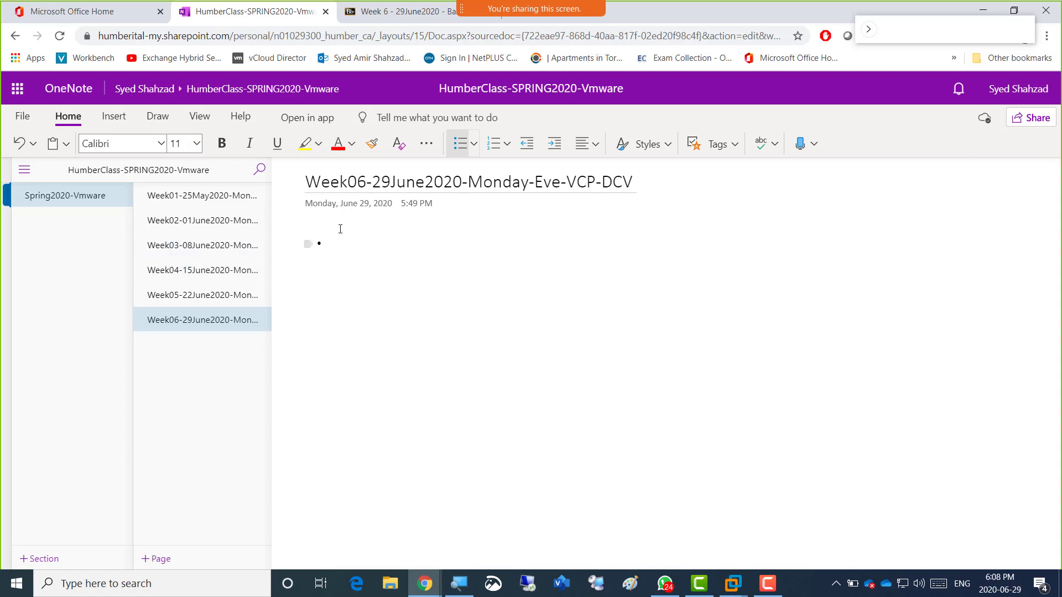
{"action": "left_click", "coordinate": [196, 148]}
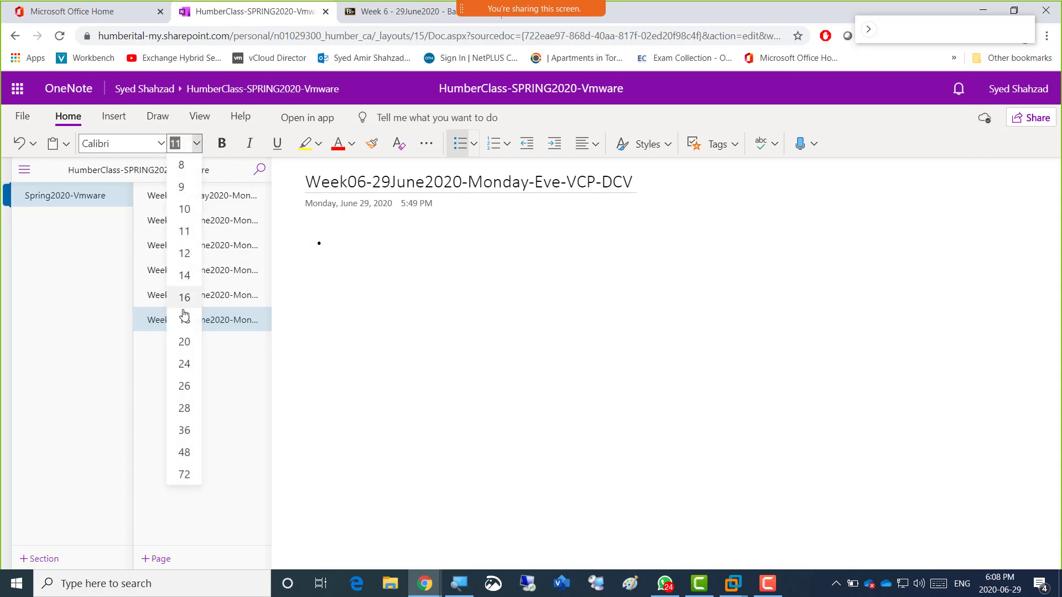
{"action": "left_click", "coordinate": [188, 339]}
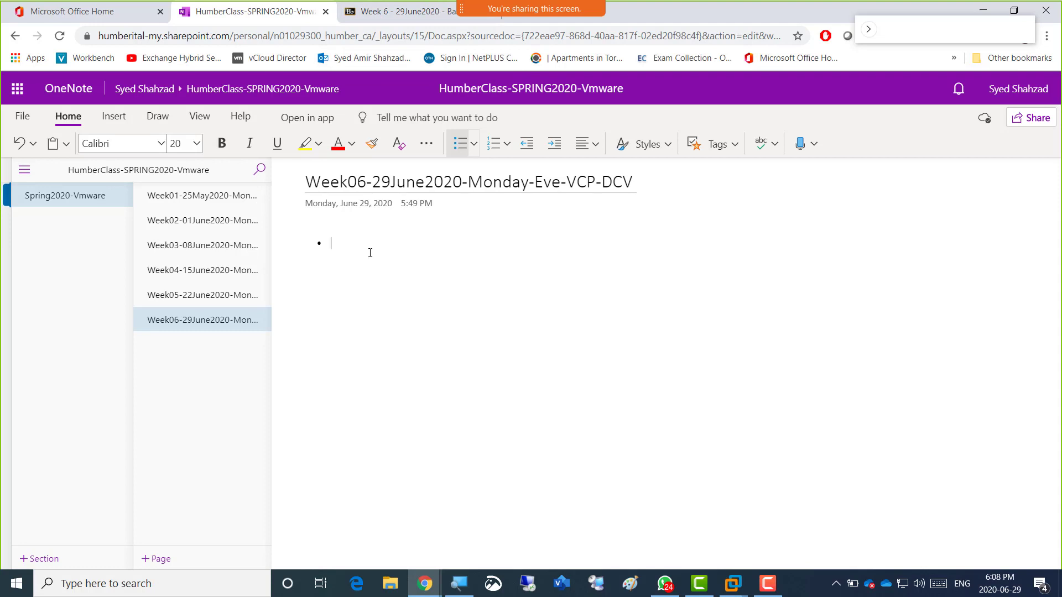
Type the bullets 'Lets connect to our hypervisor ESXi host' and 'Lets install vCenter on Server02'.
{"action": "type", "text": "ts connect ot"}
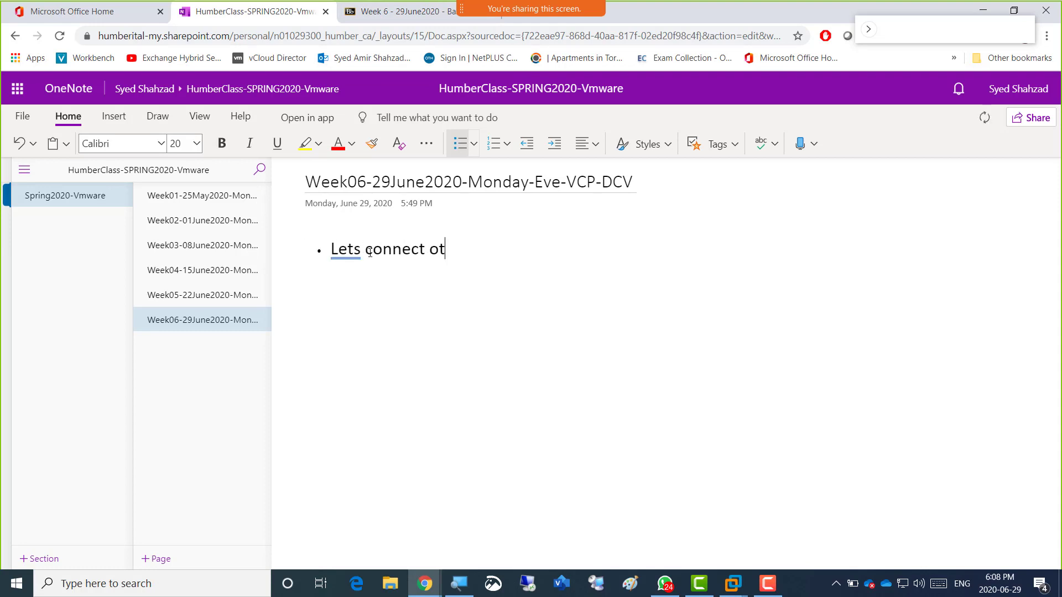
{"action": "key", "text": "BackSpace"}
{"action": "key", "text": "BackSpace"}
{"action": "key", "text": "BackSpace"}
{"action": "type", "text": "to our hype"}
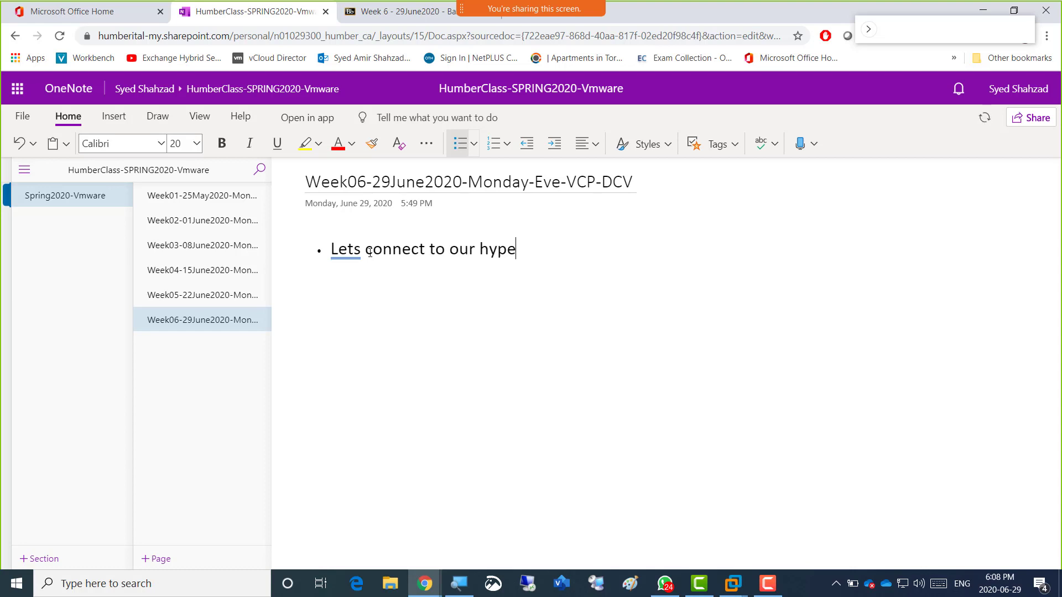
{"action": "type", "text": "rvisor ESXO"}
{"action": "key", "text": "BackSpace"}
{"action": "type", "text": "i "}
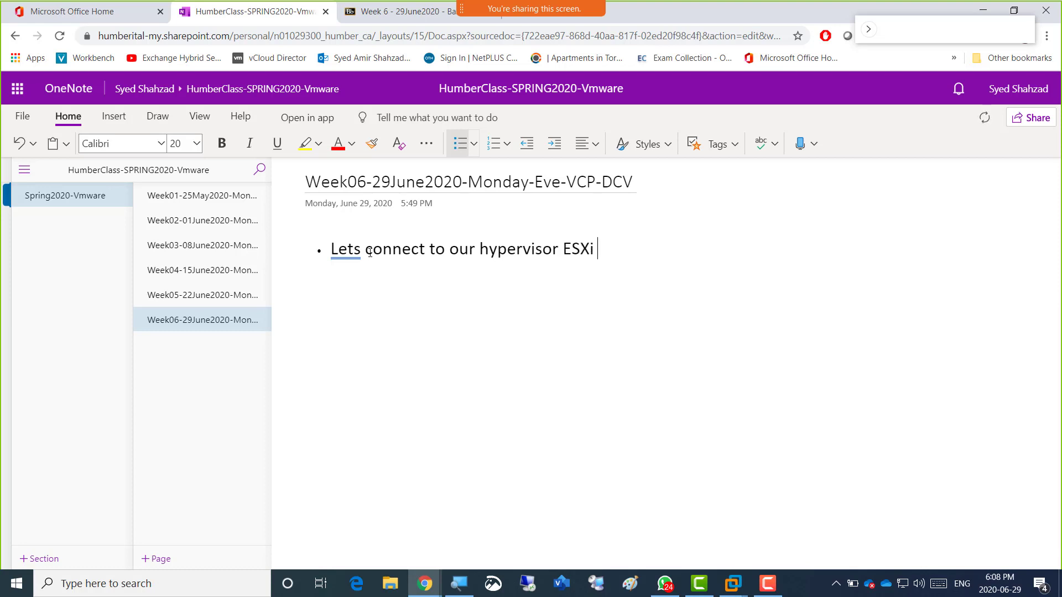
{"action": "type", "text": "host"}
{"action": "key", "text": "Return"}
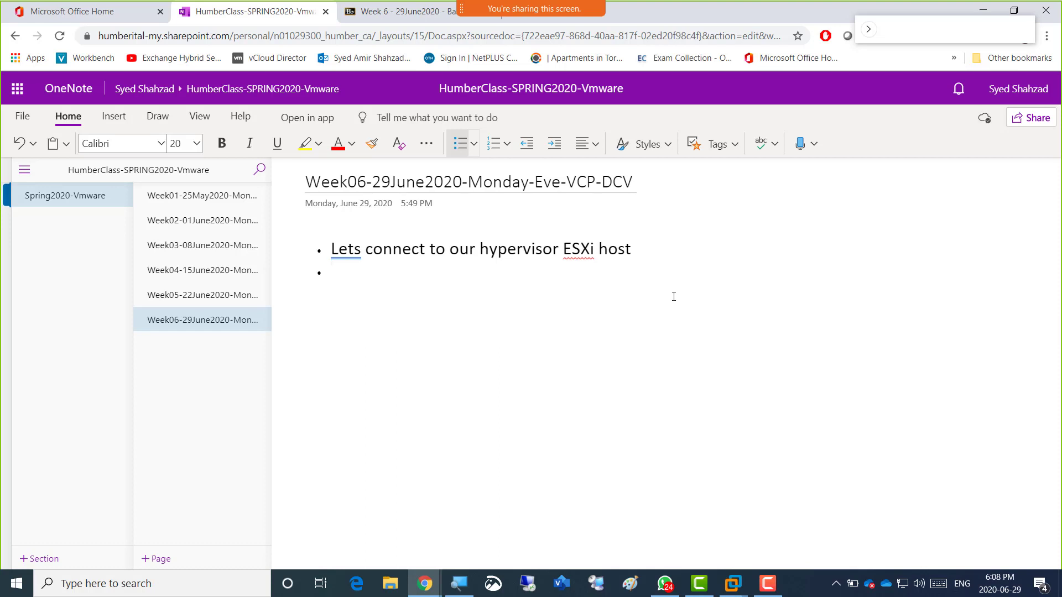
{"action": "type", "text": "Lets instal"}
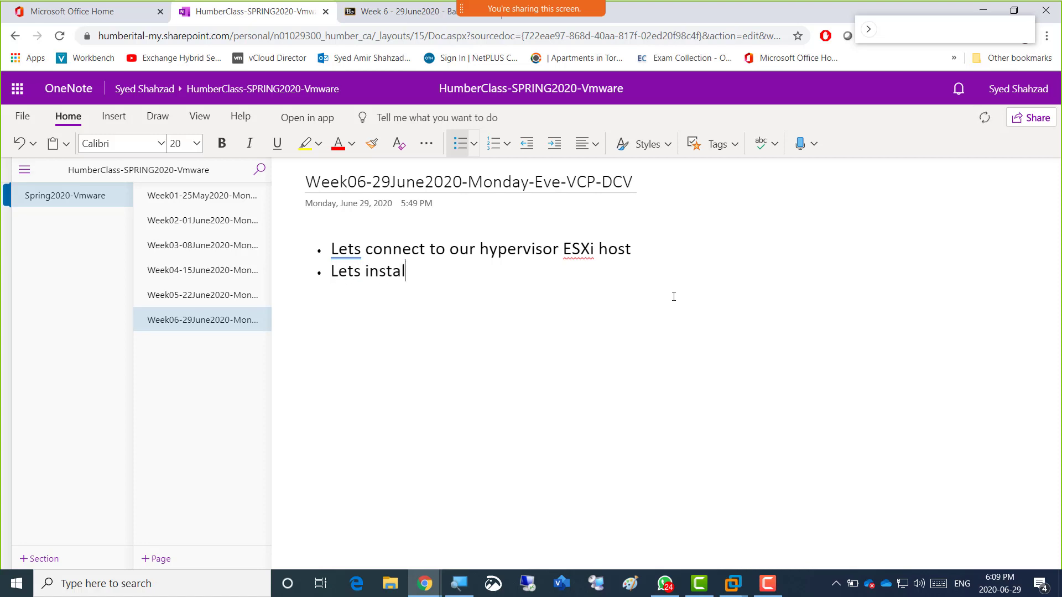
{"action": "type", "text": "l vCenter on Se"}
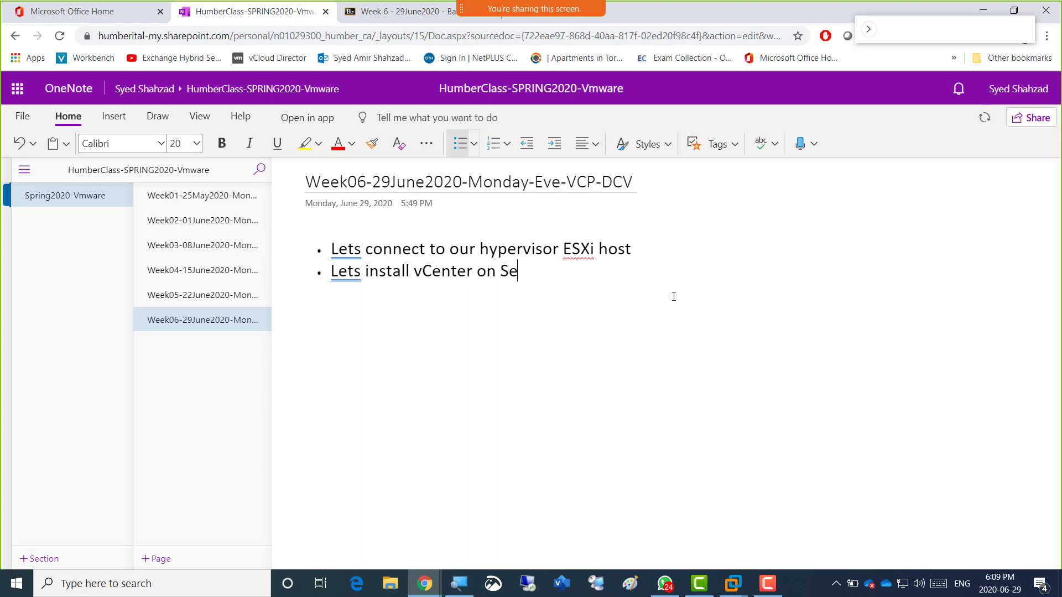
{"action": "type", "text": "rver02"}
Add an empty indented sub-bullet under the ESXi host bullet.
{"action": "key", "text": "Up"}
{"action": "key", "text": "Right"}
{"action": "key", "text": "Right"}
{"action": "key", "text": "Right"}
{"action": "key", "text": "Right"}
{"action": "key", "text": "Right"}
{"action": "key", "text": "Right"}
{"action": "key", "text": "Right"}
{"action": "key", "text": "Right"}
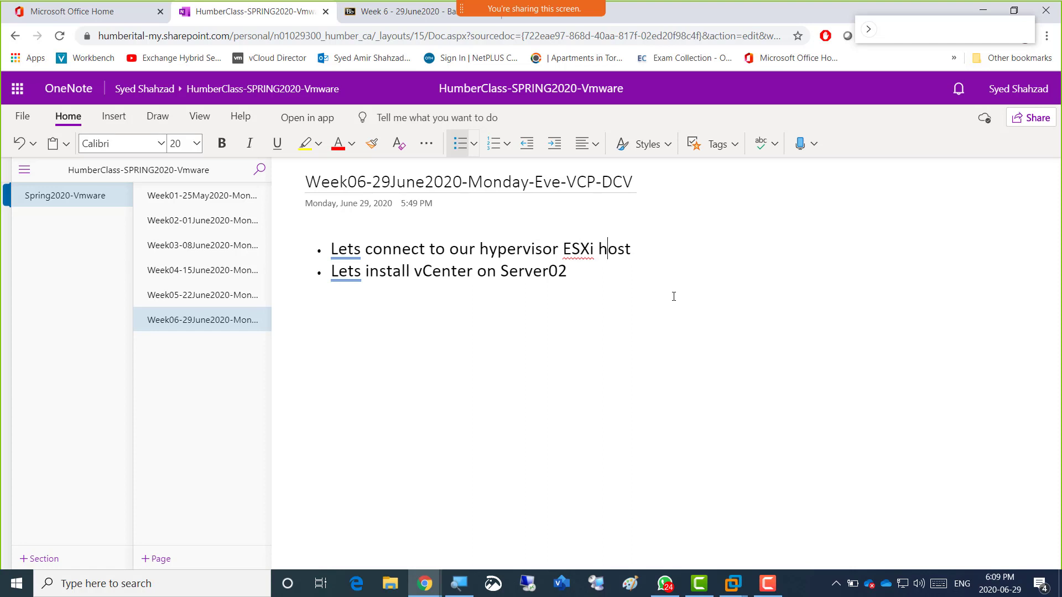
{"action": "key", "text": "Right"}
{"action": "key", "text": "Return"}
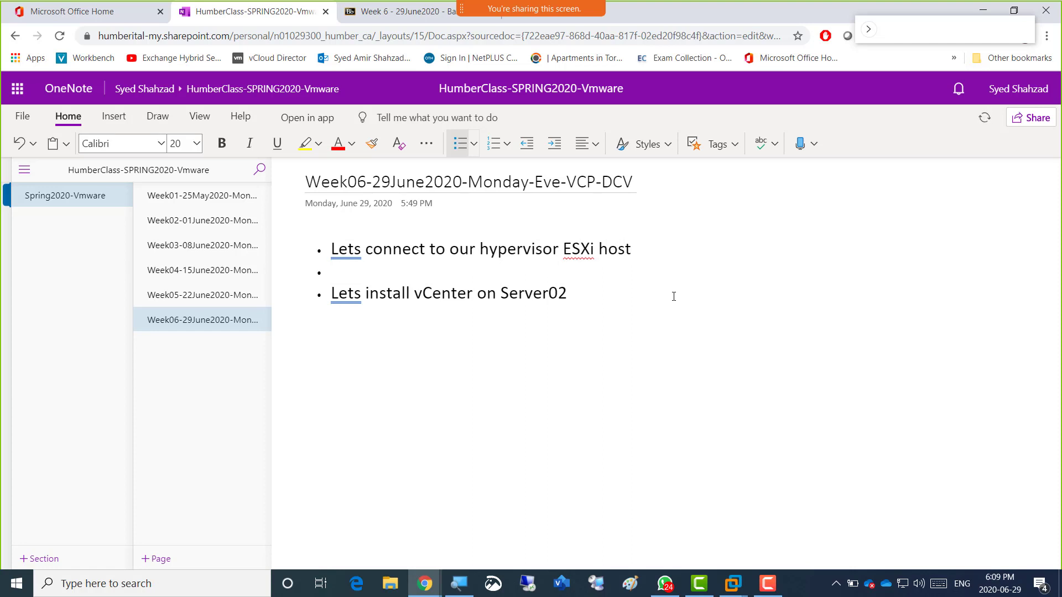
{"action": "key", "text": "Tab"}
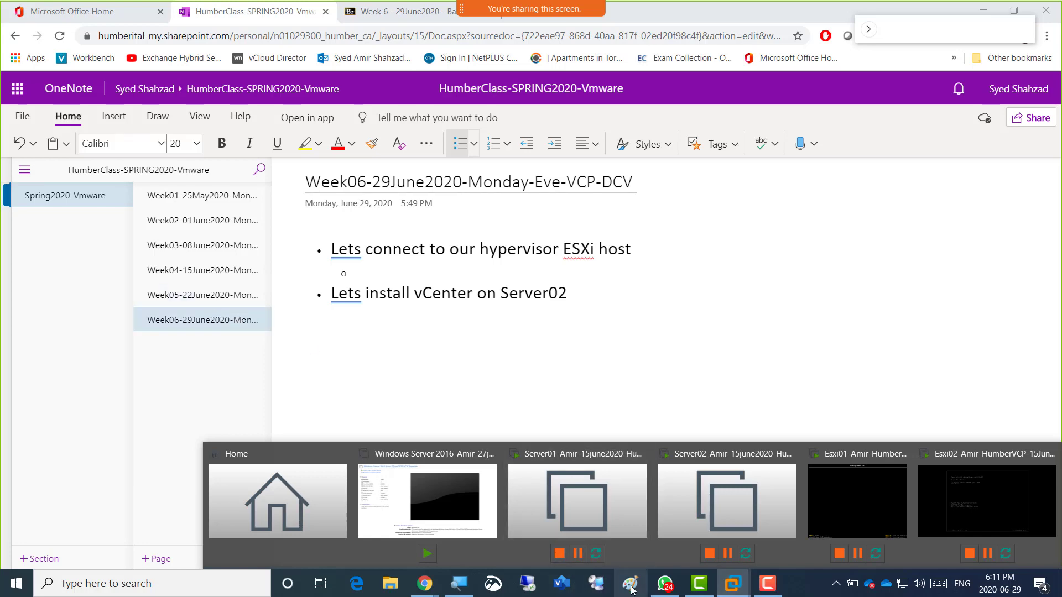
Copy the Datastore1 VMFS5 server diagram from the Week05 page, then bring up Windows search.
{"action": "left_click", "coordinate": [198, 297]}
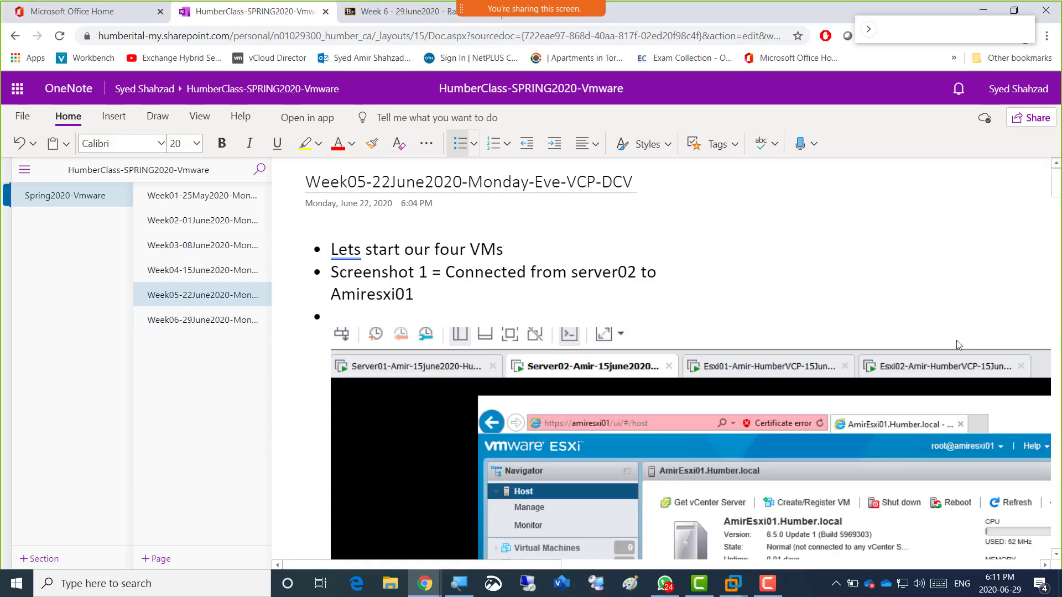
{"action": "scroll", "coordinate": [842, 395], "scroll_direction": "down", "scroll_amount": 5}
{"action": "scroll", "coordinate": [842, 395], "scroll_direction": "down", "scroll_amount": 15}
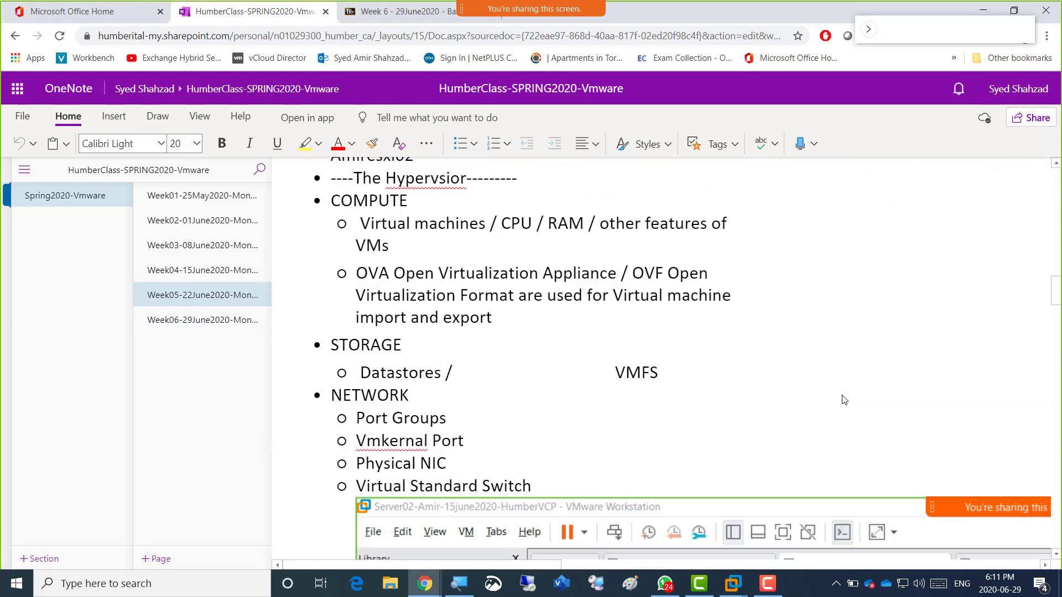
{"action": "scroll", "coordinate": [841, 399], "scroll_direction": "down", "scroll_amount": 15}
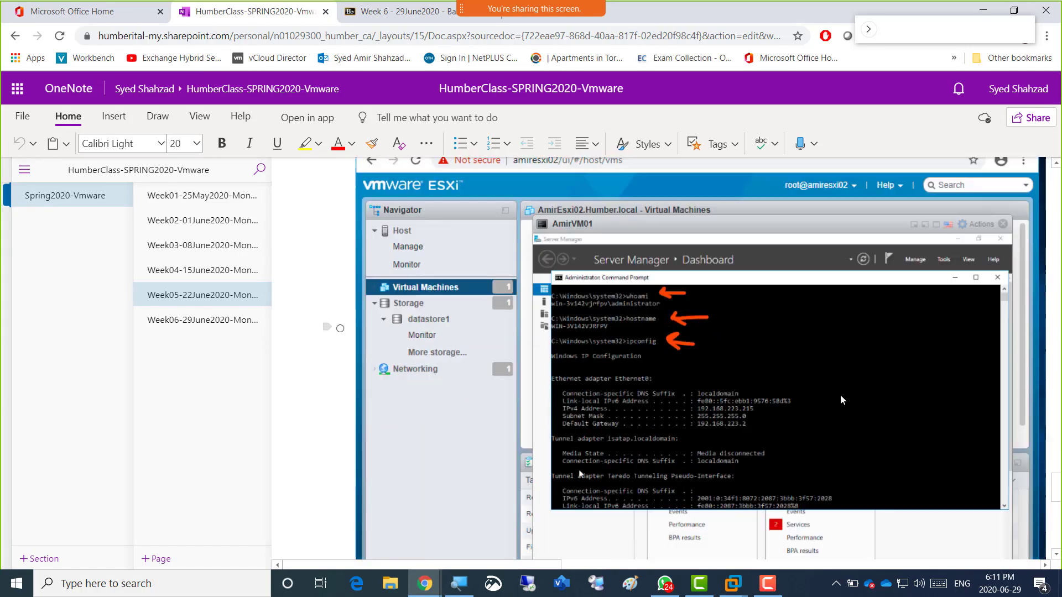
{"action": "scroll", "coordinate": [842, 395], "scroll_direction": "up", "scroll_amount": 5}
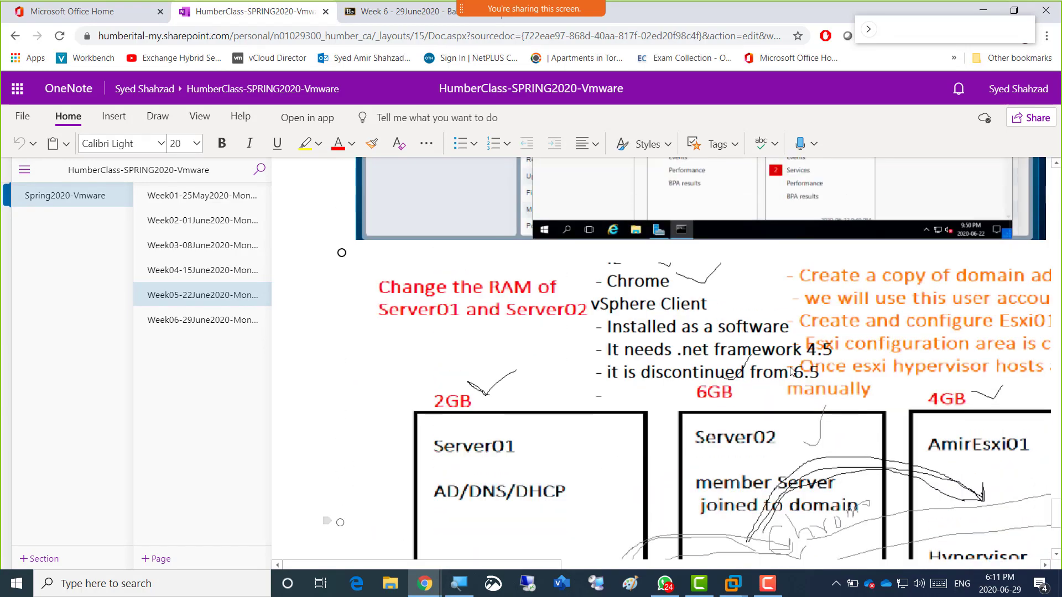
{"action": "right_click", "coordinate": [702, 369]}
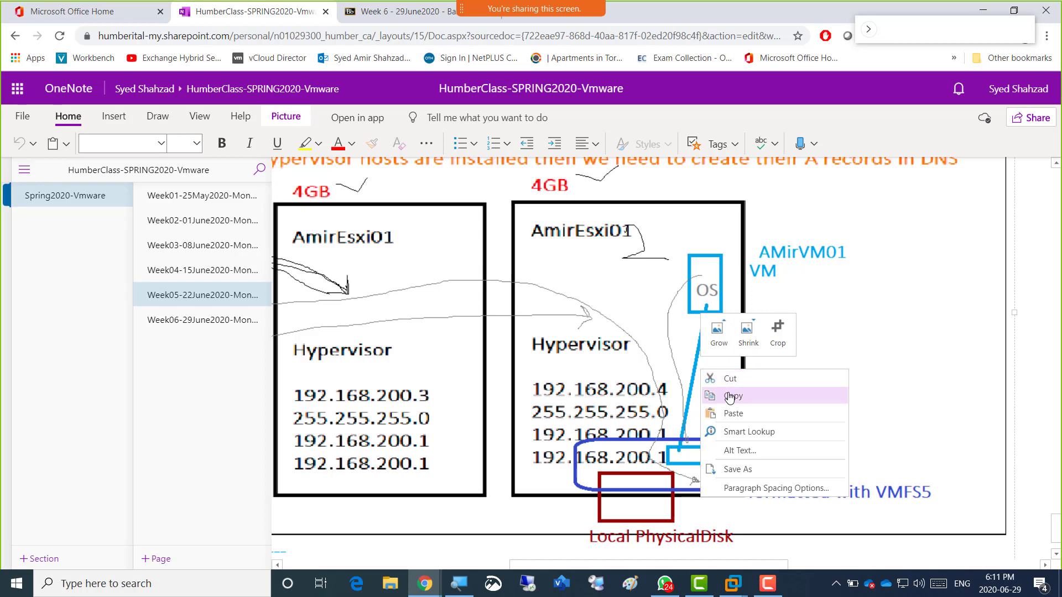
{"action": "left_click", "coordinate": [728, 394]}
{"action": "left_click", "coordinate": [132, 590]}
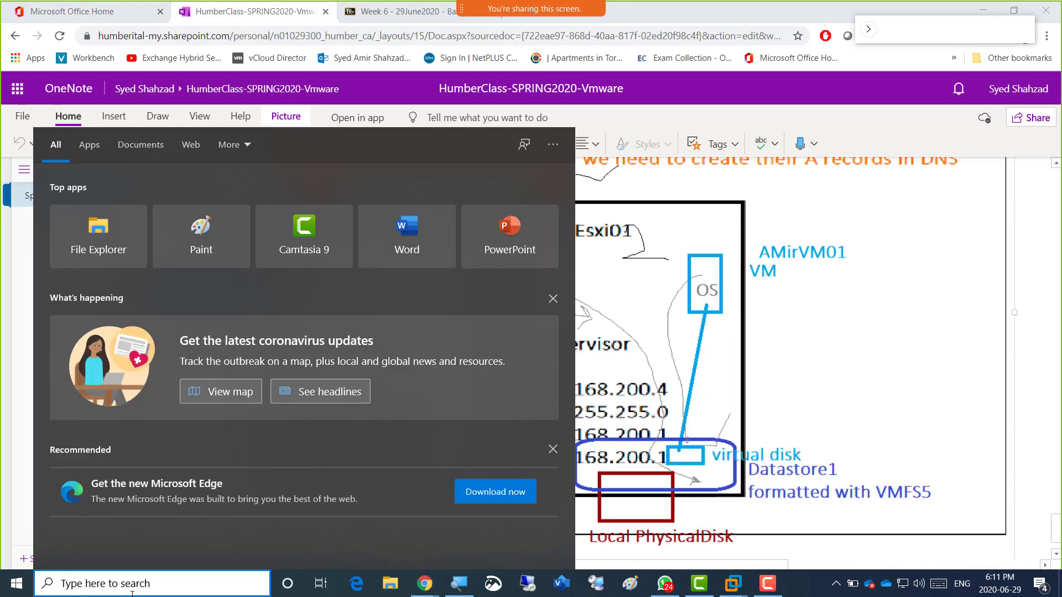
Search 'one' and launch OneNote 2016 from the Best match result.
{"action": "type", "text": "one"}
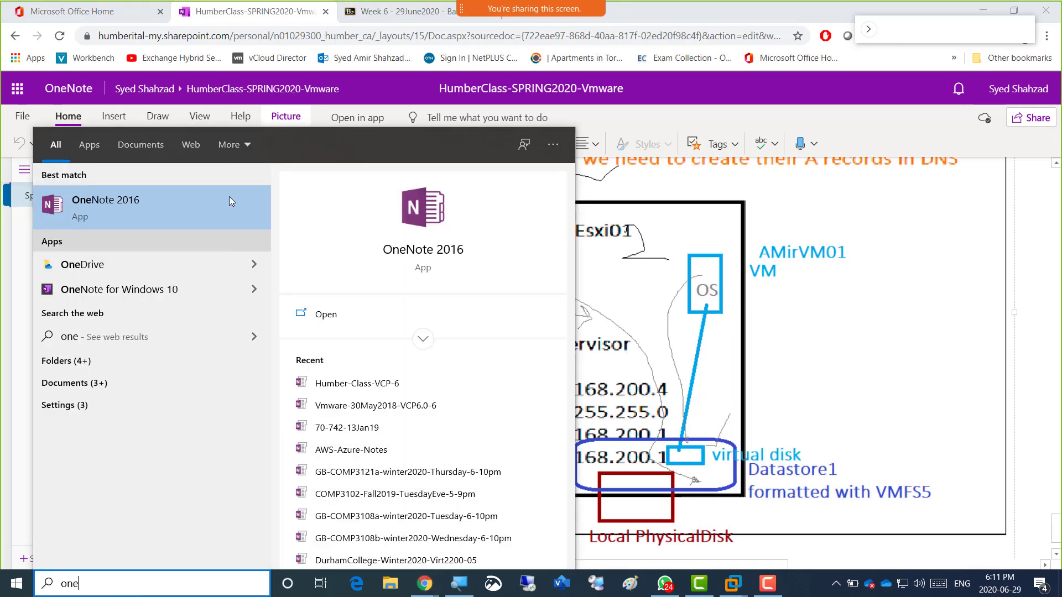
{"action": "left_click", "coordinate": [208, 214]}
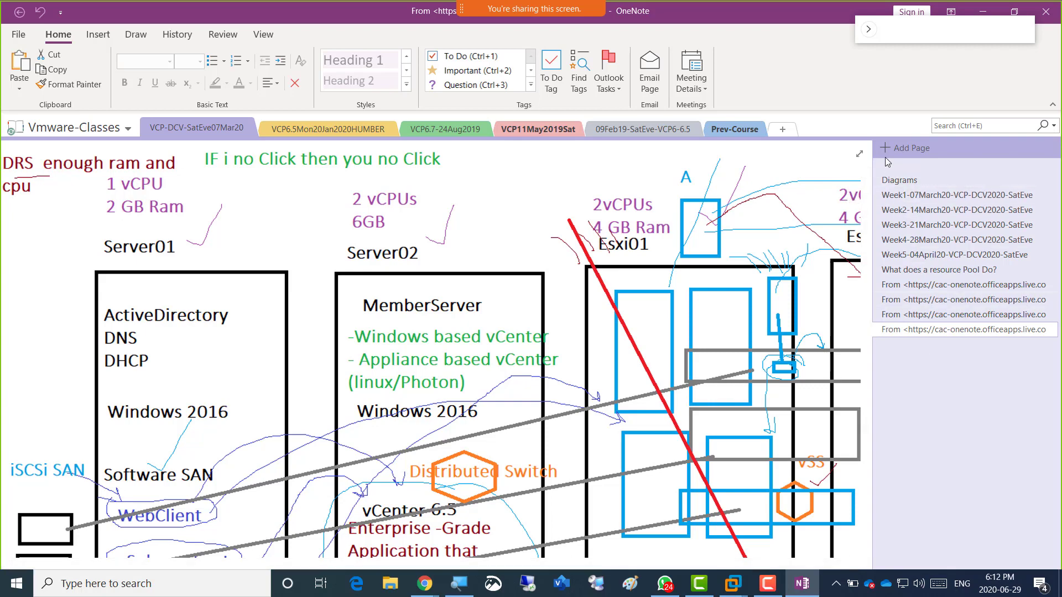
Paste the server diagram into a new page in the VCP-DCV-SatEve07Mar20 section.
{"action": "scroll", "coordinate": [553, 359], "scroll_direction": "down", "scroll_amount": 5}
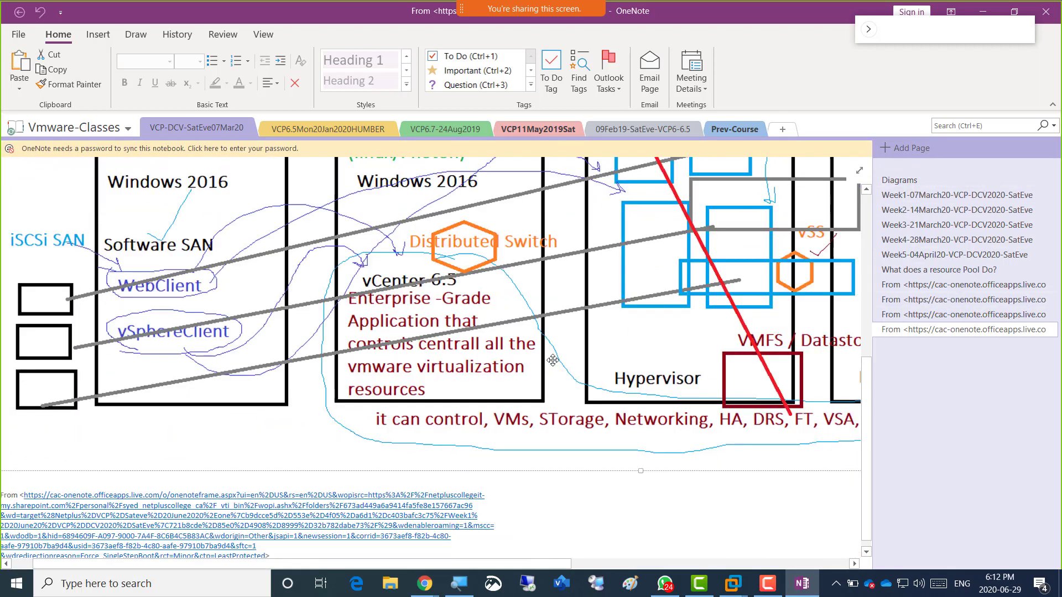
{"action": "scroll", "coordinate": [553, 360], "scroll_direction": "up", "scroll_amount": 7}
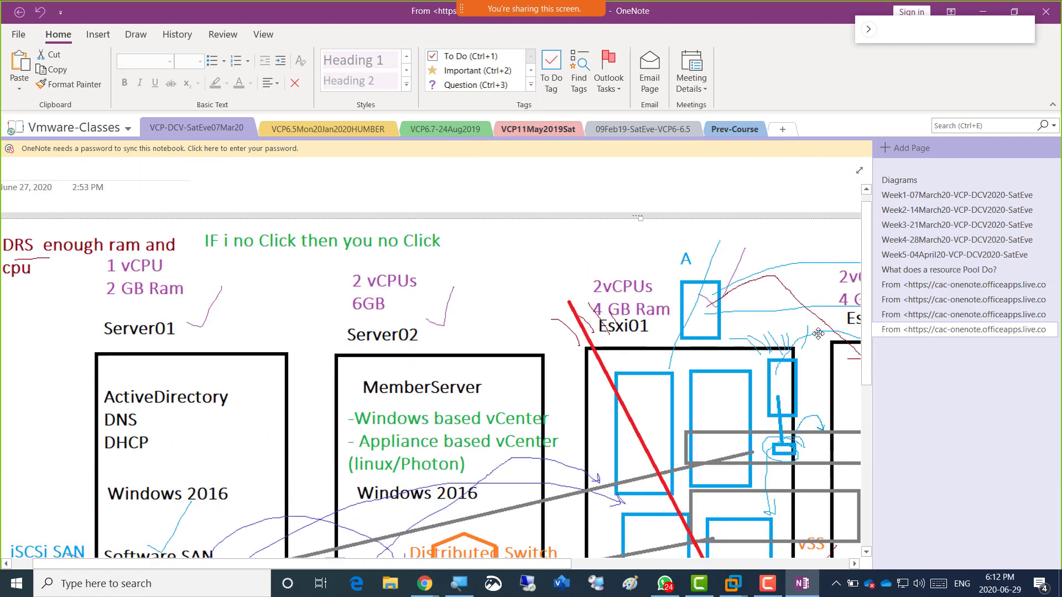
{"action": "left_click", "coordinate": [918, 269]}
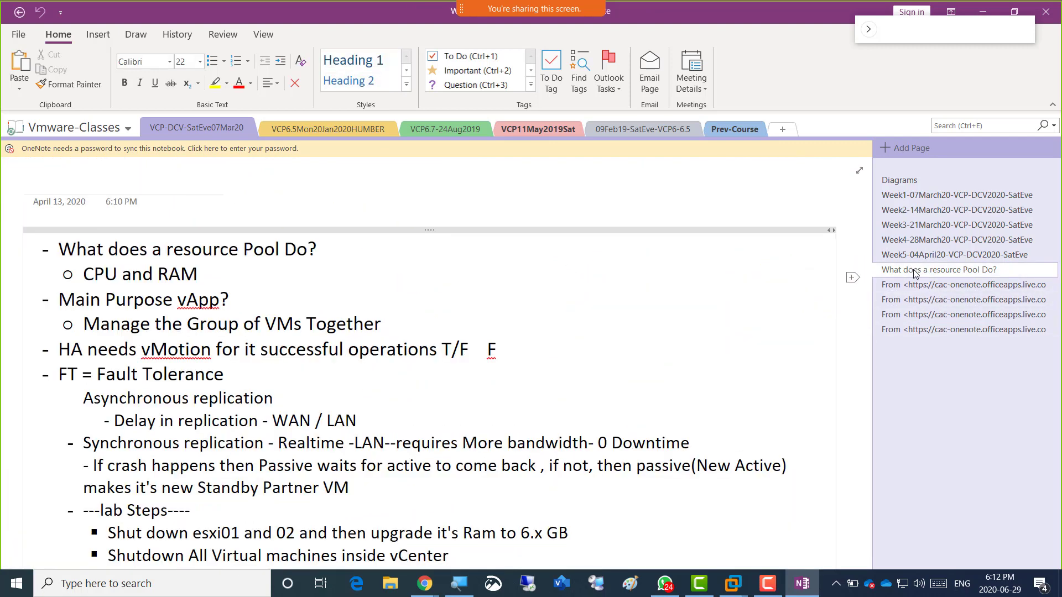
{"action": "key", "text": "ctrl+n"}
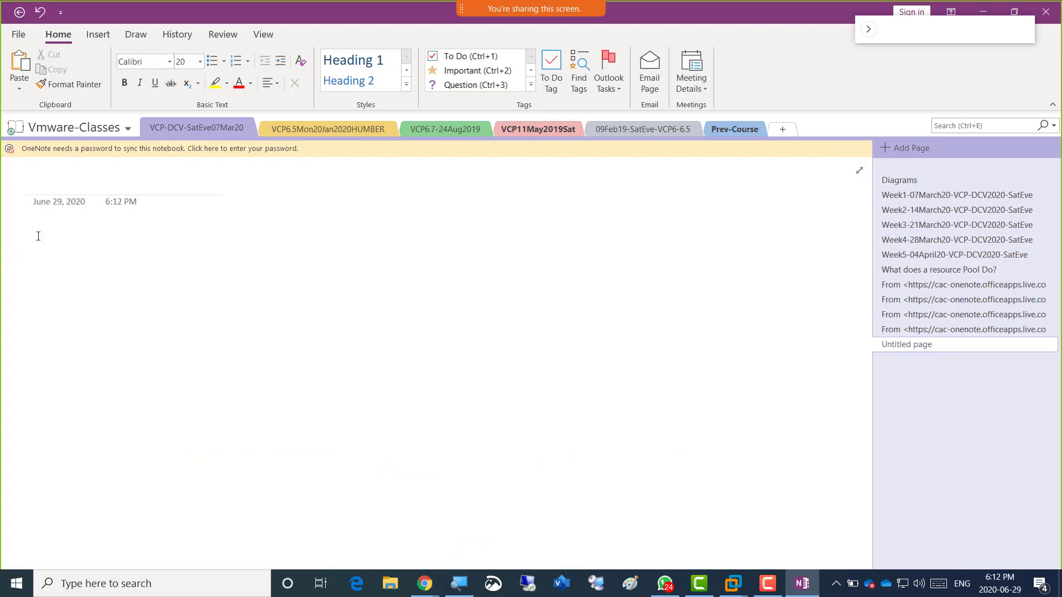
{"action": "key", "text": "ctrl+v"}
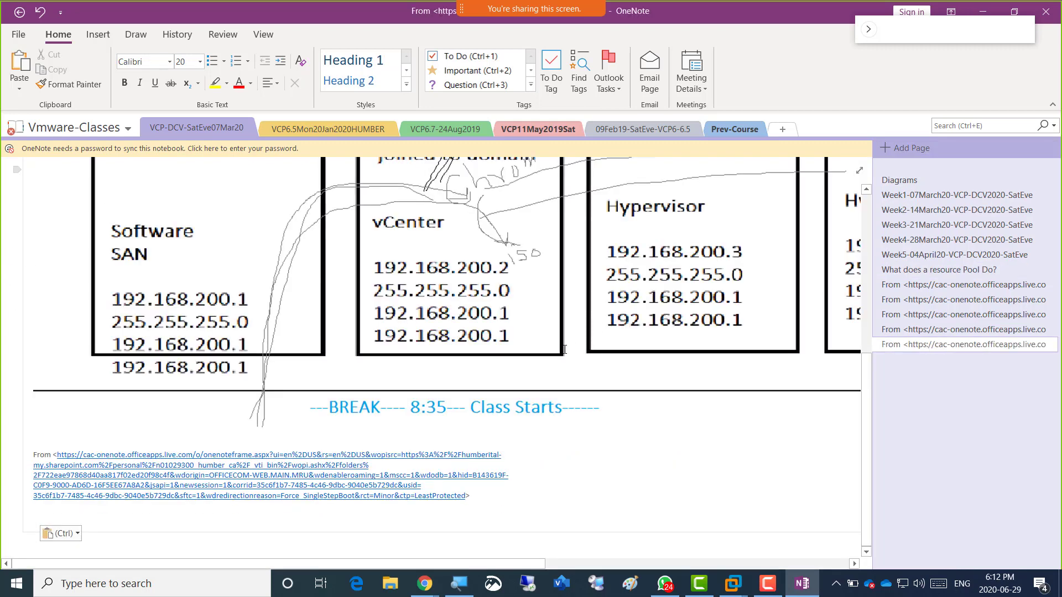
Copy the pasted diagram image and switch to Paint.
{"action": "right_click", "coordinate": [377, 260]}
{"action": "left_click", "coordinate": [412, 285]}
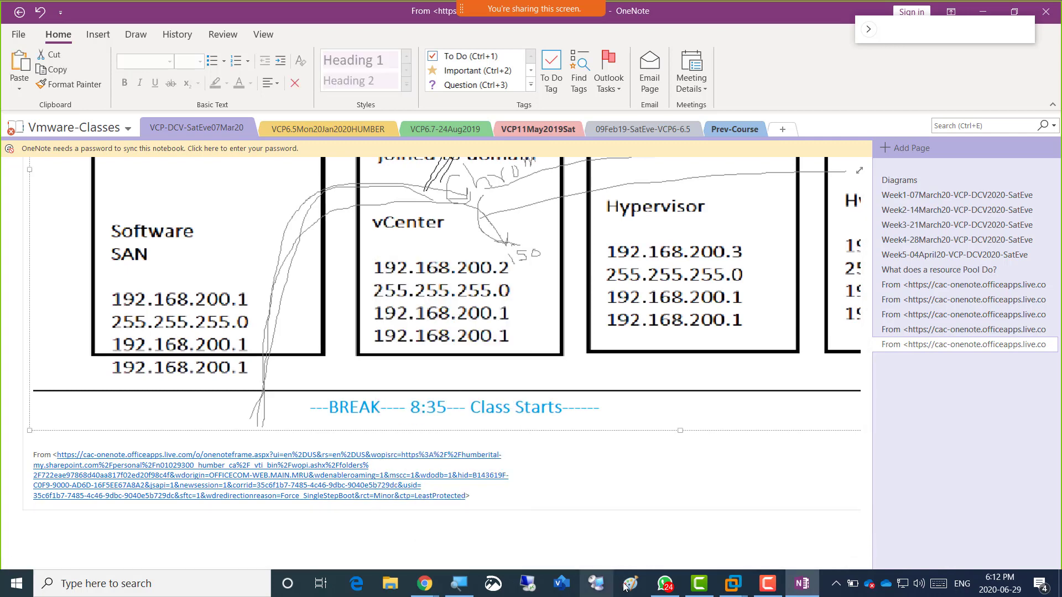
{"action": "left_click", "coordinate": [628, 584]}
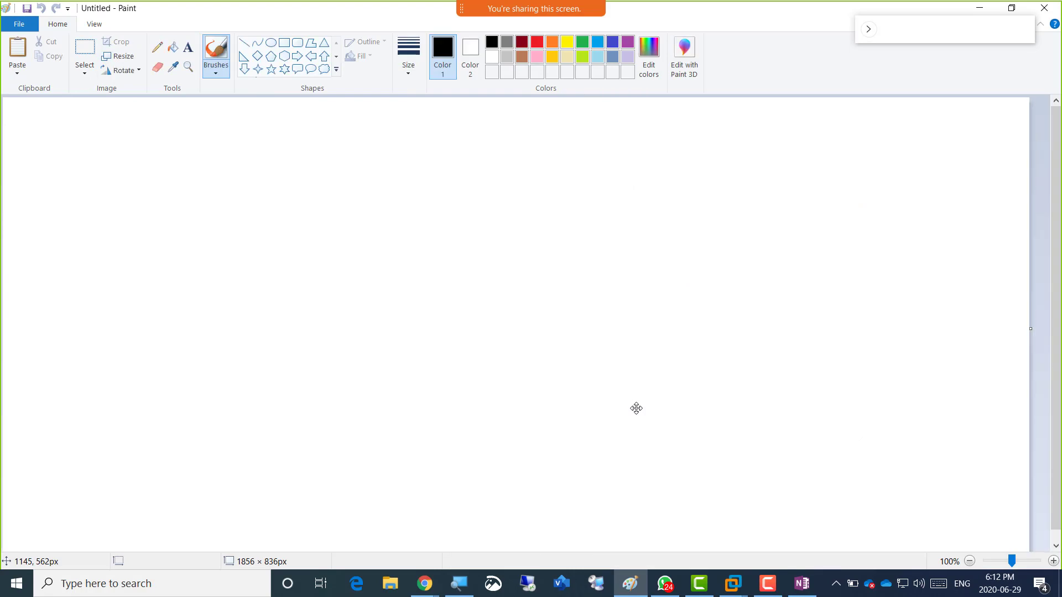
Paste the diagram into Paint, shrink it slightly, move it up-left, and fix it with the Pencil.
{"action": "key", "text": "ctrl+v"}
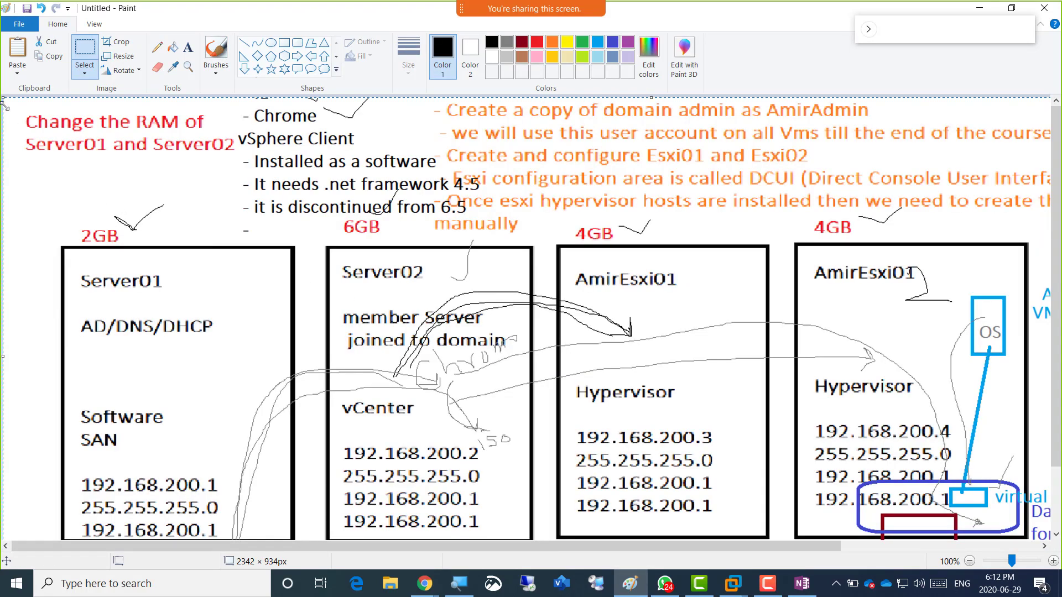
{"action": "left_click_drag", "start_coordinate": [4, 101], "coordinate": [120, 183]}
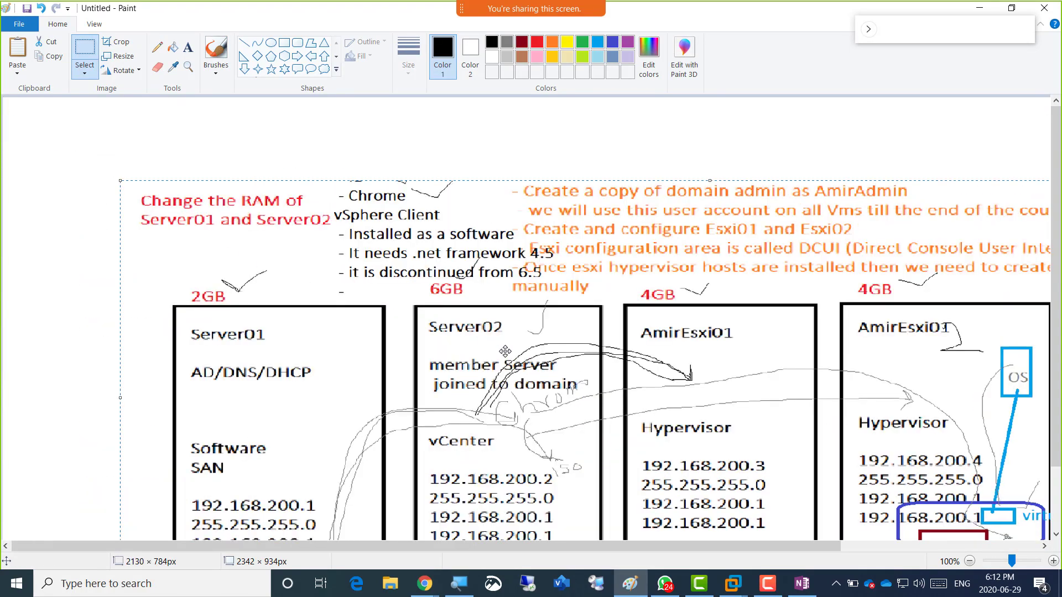
{"action": "left_click_drag", "start_coordinate": [506, 348], "coordinate": [368, 287]}
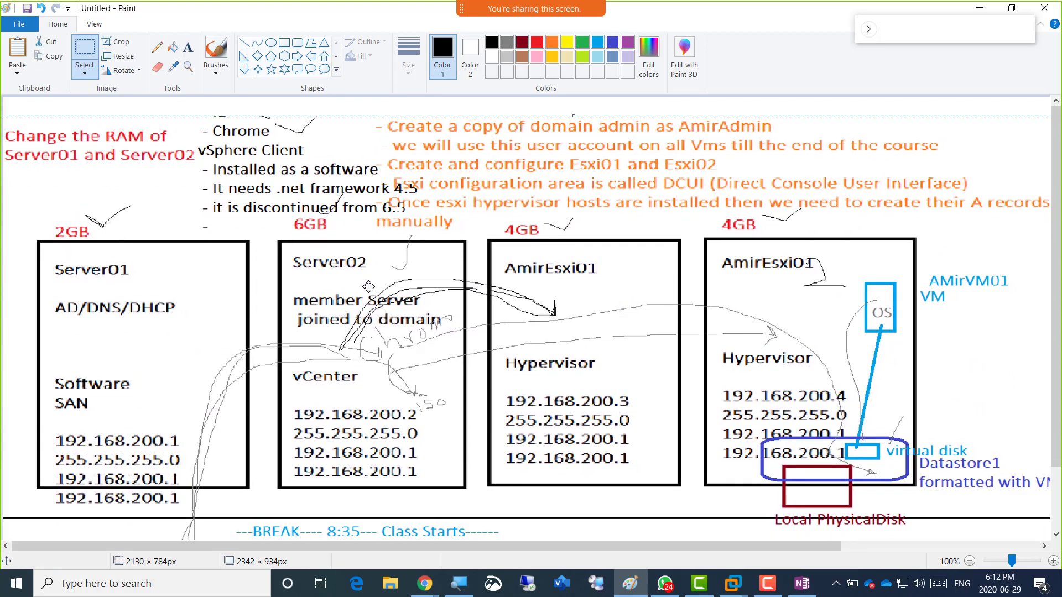
{"action": "left_click", "coordinate": [157, 47]}
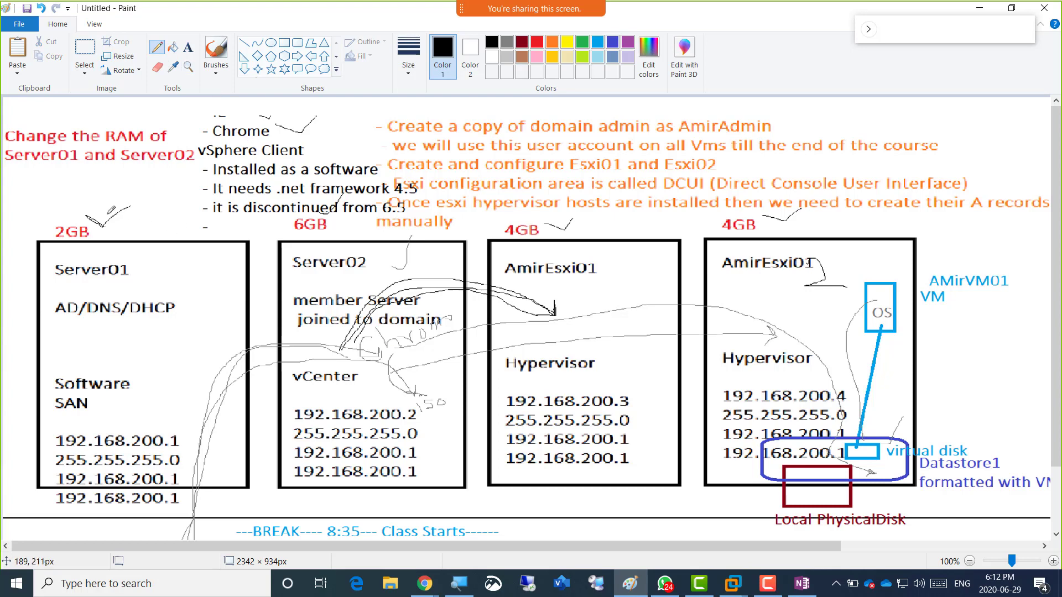
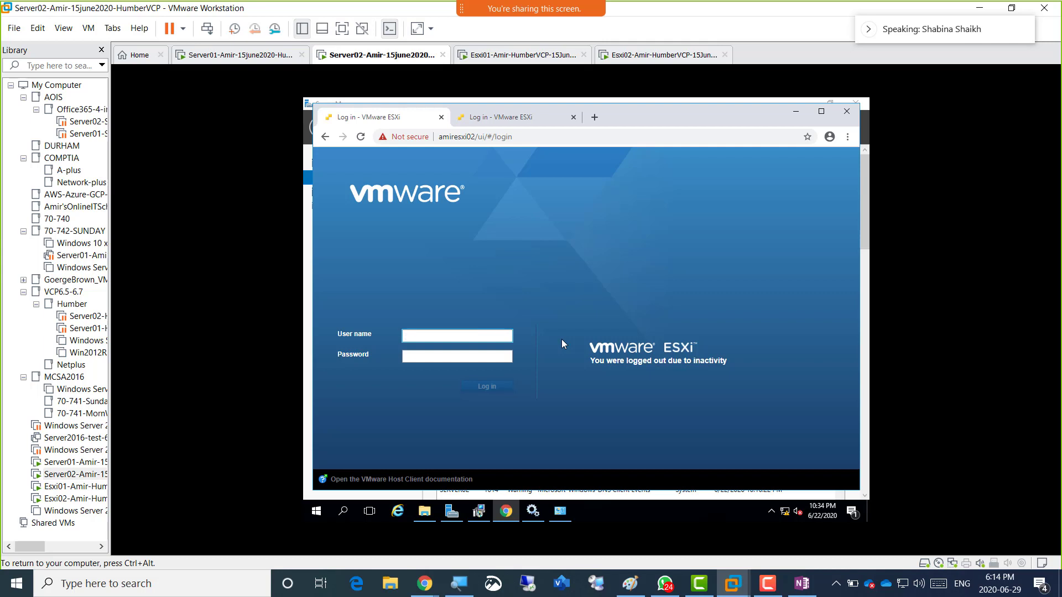
Release input from the VM and bring the WhatsApp image viewer over VMware.
{"action": "key", "text": "ctrl+alt"}
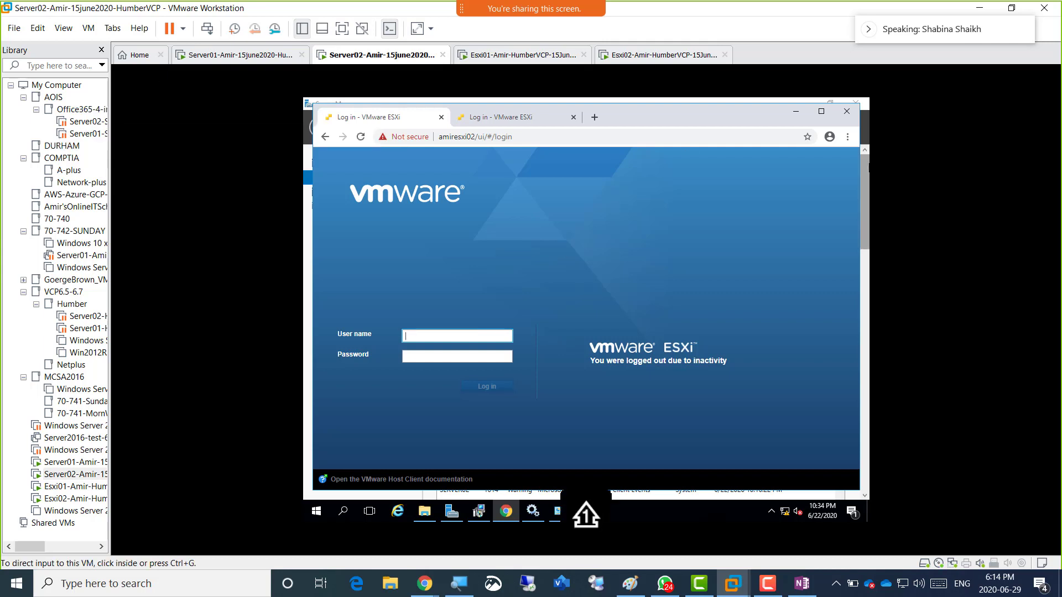
{"action": "key", "text": "alt+Tab"}
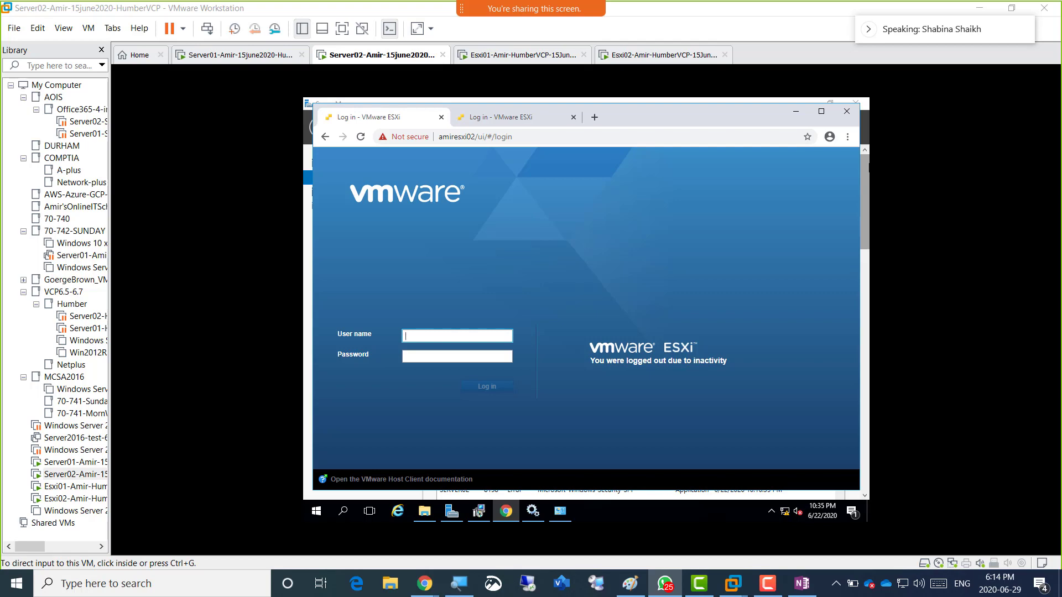
{"action": "left_click_drag", "start_coordinate": [1061, 100], "coordinate": [401, 71]}
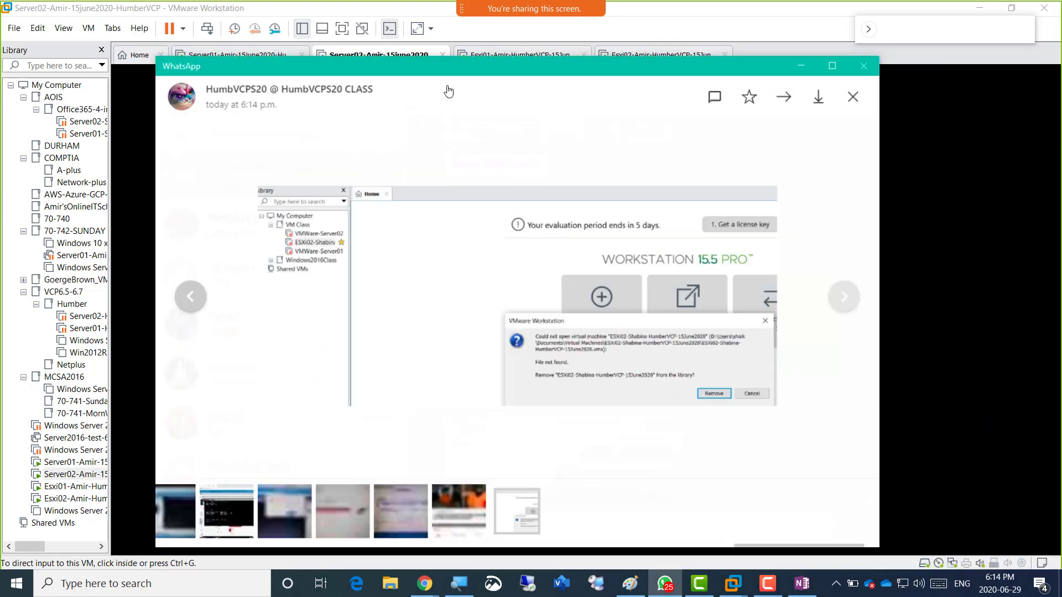
Zoom in and out on the 'File not found' VM error screenshot, then minimize the viewer.
{"action": "left_click", "coordinate": [575, 271]}
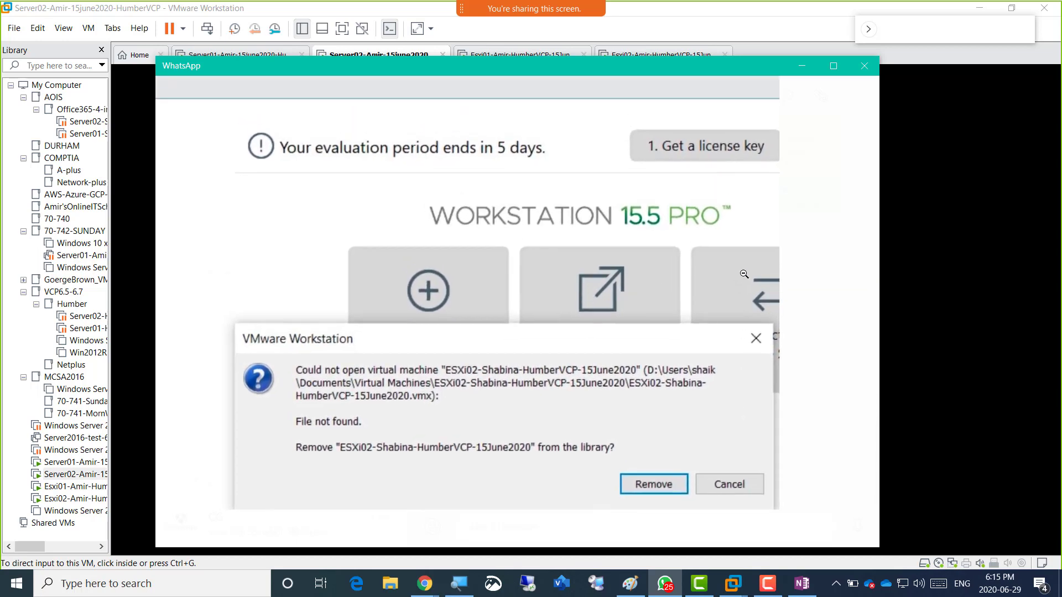
{"action": "left_click", "coordinate": [743, 230]}
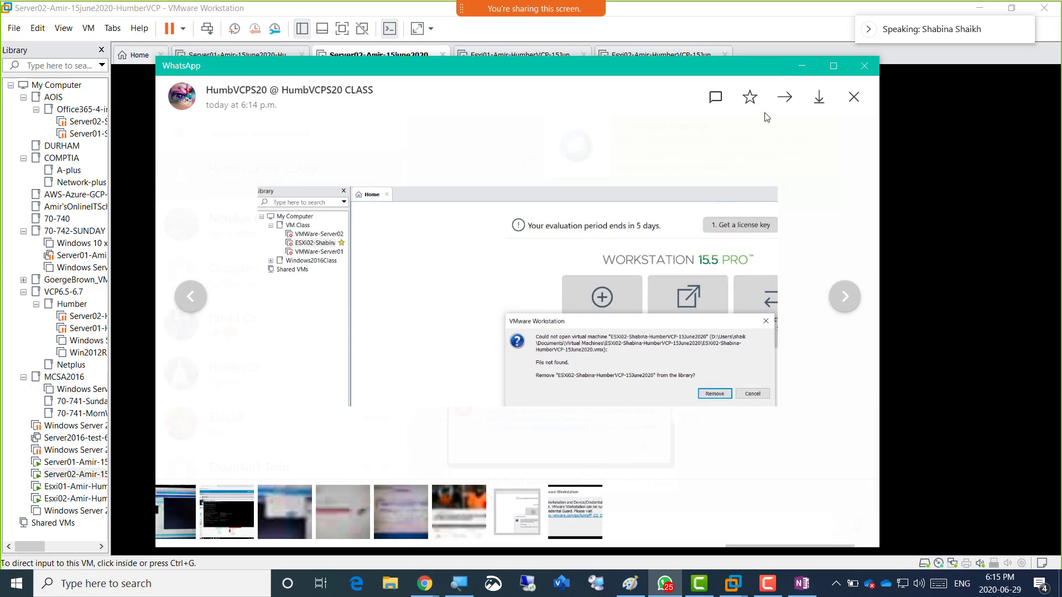
{"action": "left_click", "coordinate": [803, 71]}
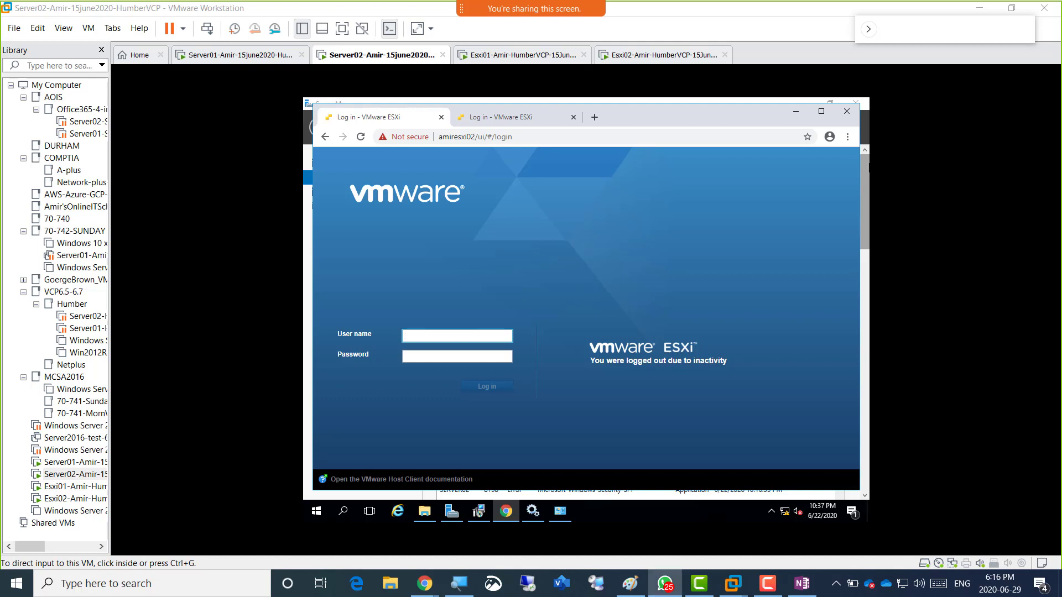
Maximize the Device/Credential Guard error screenshot, then slide the viewer aside to reveal Chrome.
{"action": "left_click_drag", "start_coordinate": [1061, 26], "coordinate": [425, 30]}
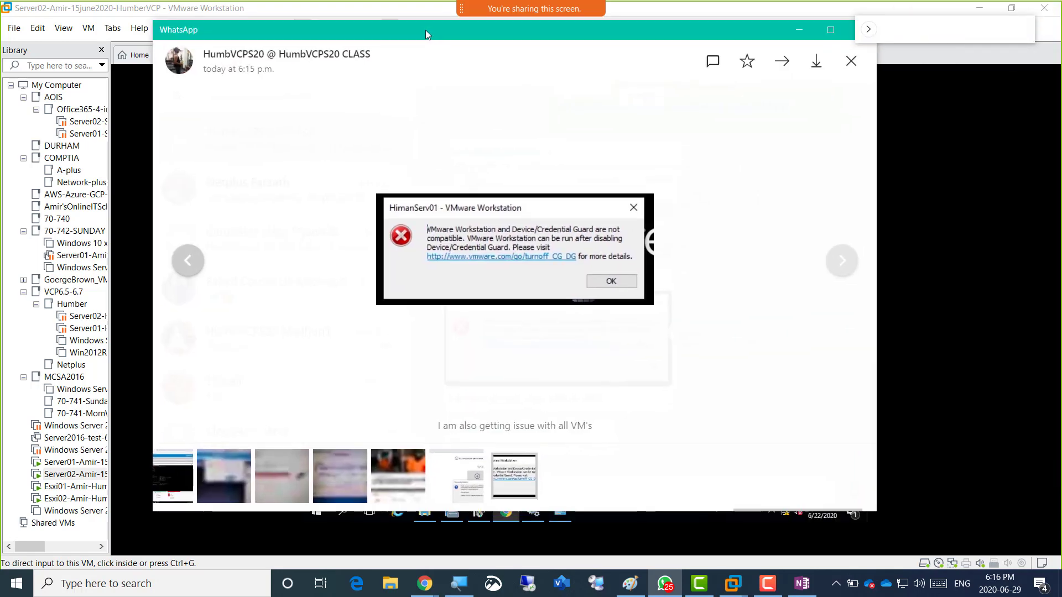
{"action": "double_click", "coordinate": [687, 32]}
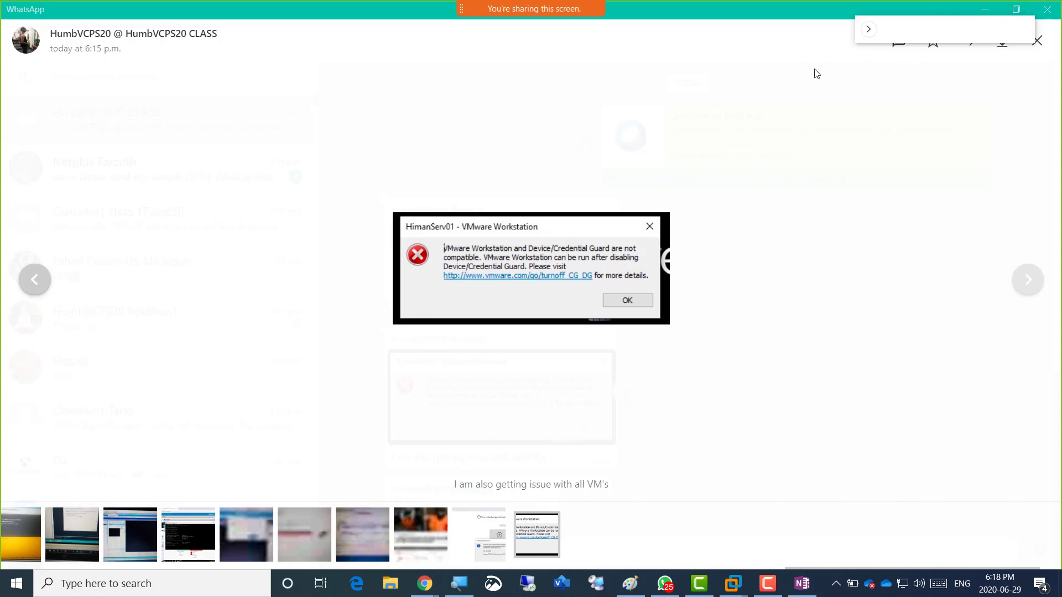
{"action": "left_click_drag", "start_coordinate": [901, 37], "coordinate": [829, 112]}
{"action": "left_click_drag", "start_coordinate": [832, 9], "coordinate": [1061, 22]}
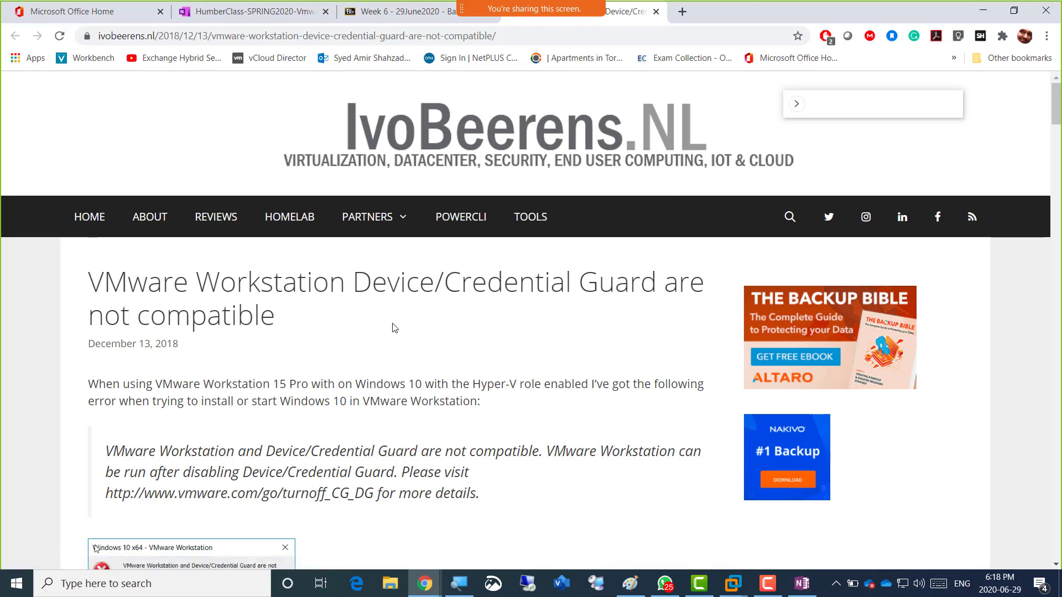
Scroll the article down to the bcdedit hypervisorlaunchtype off and auto commands.
{"action": "scroll", "coordinate": [392, 327], "scroll_direction": "down", "scroll_amount": 3}
{"action": "scroll", "coordinate": [391, 369], "scroll_direction": "down", "scroll_amount": 3}
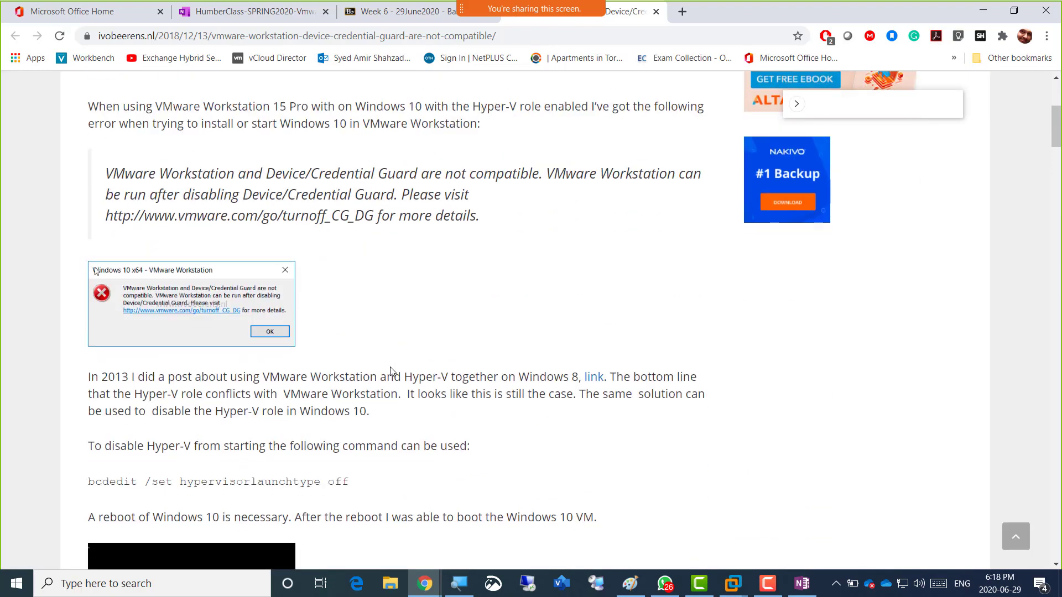
{"action": "scroll", "coordinate": [391, 370], "scroll_direction": "down", "scroll_amount": 3}
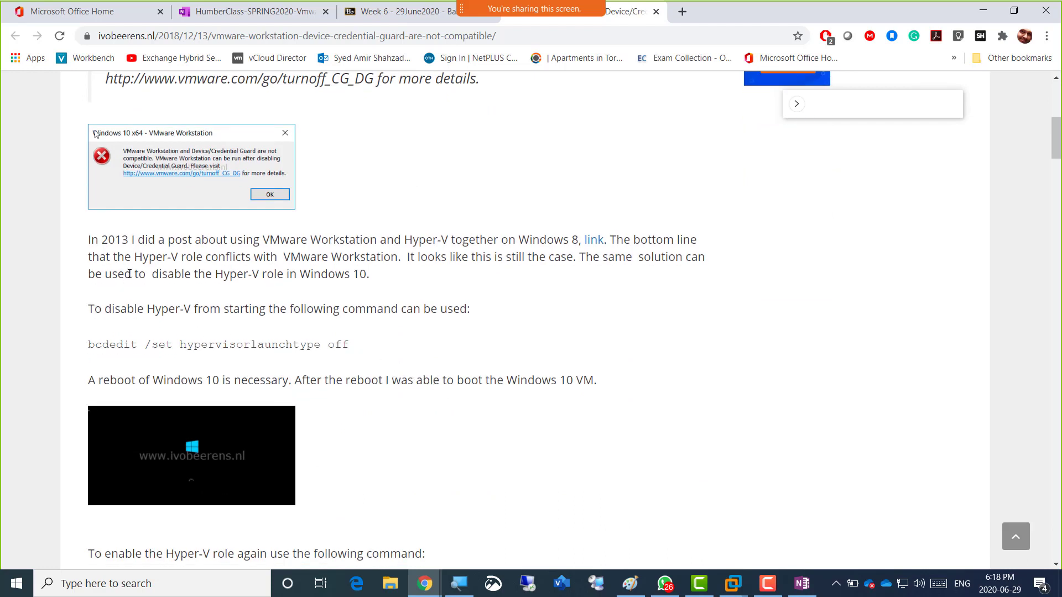
{"action": "scroll", "coordinate": [423, 324], "scroll_direction": "down", "scroll_amount": 3}
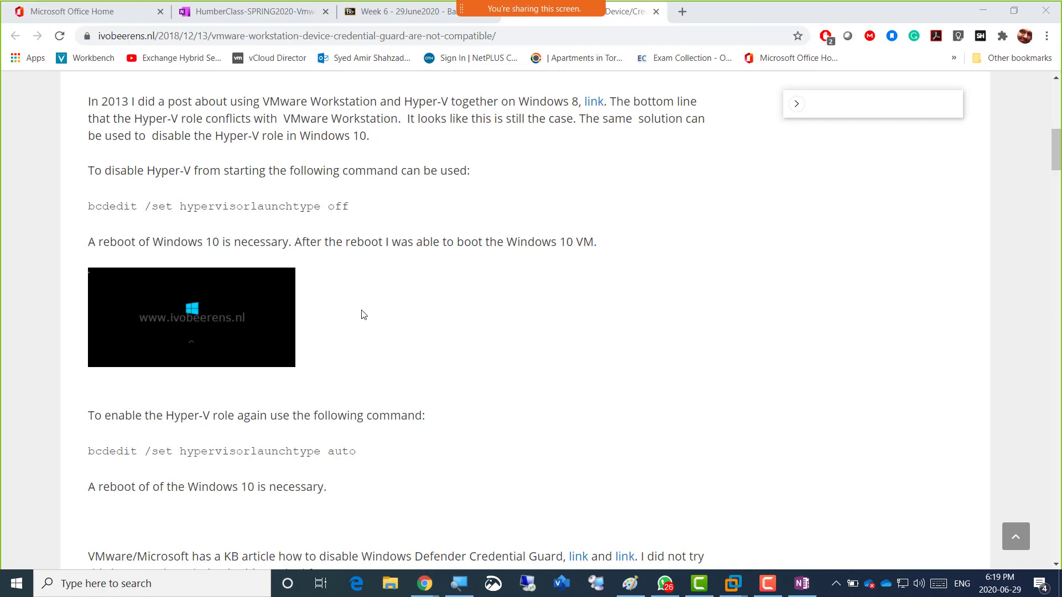
{"action": "scroll", "coordinate": [362, 314], "scroll_direction": "down", "scroll_amount": 1}
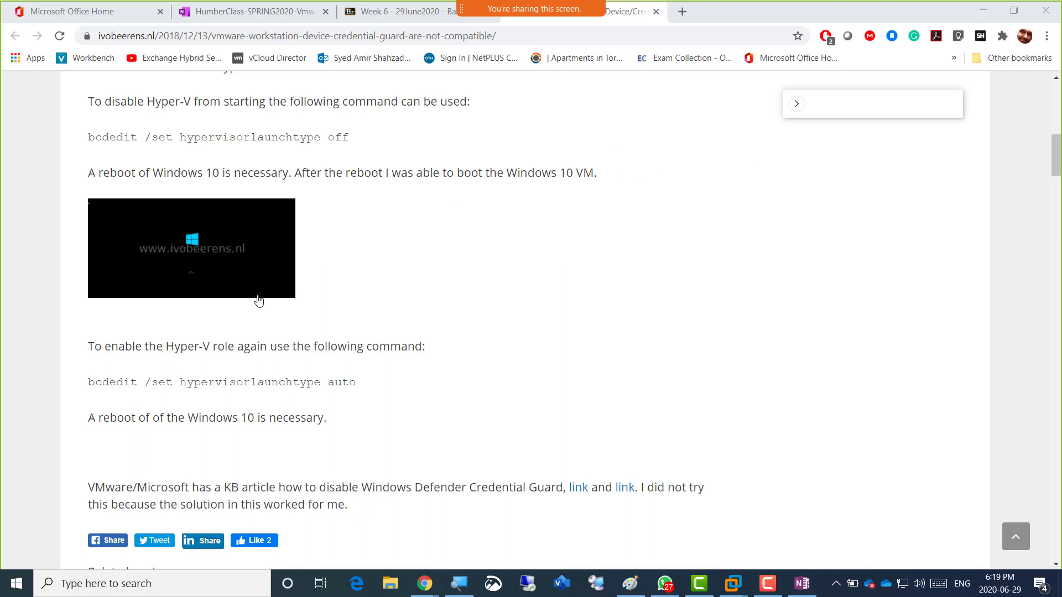
Scroll down to Related posts, then back up to the article title and error dialog.
{"action": "scroll", "coordinate": [435, 349], "scroll_direction": "down", "scroll_amount": 3}
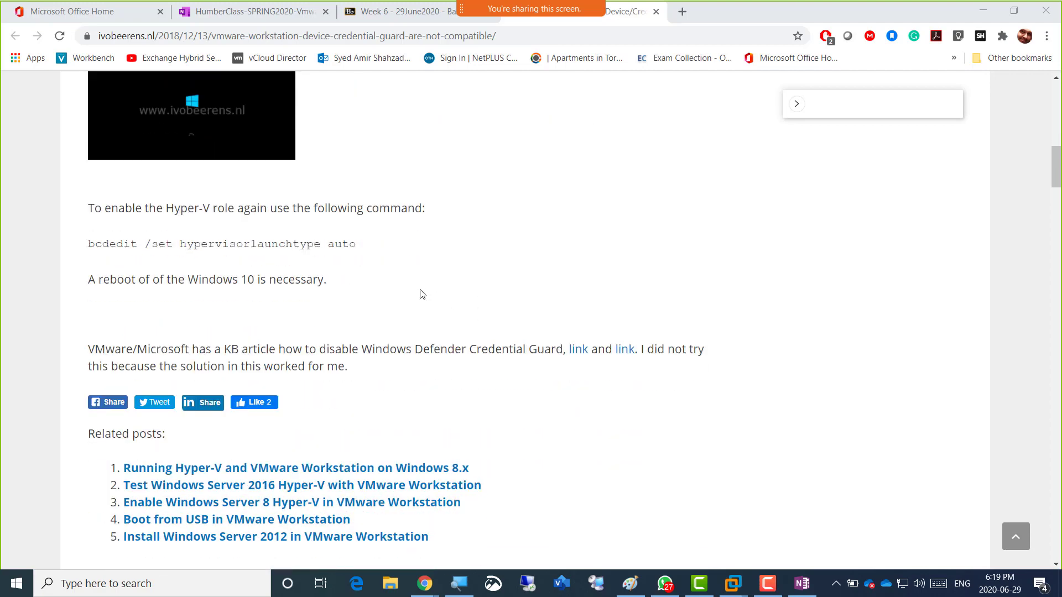
{"action": "scroll", "coordinate": [440, 291], "scroll_direction": "up", "scroll_amount": 12}
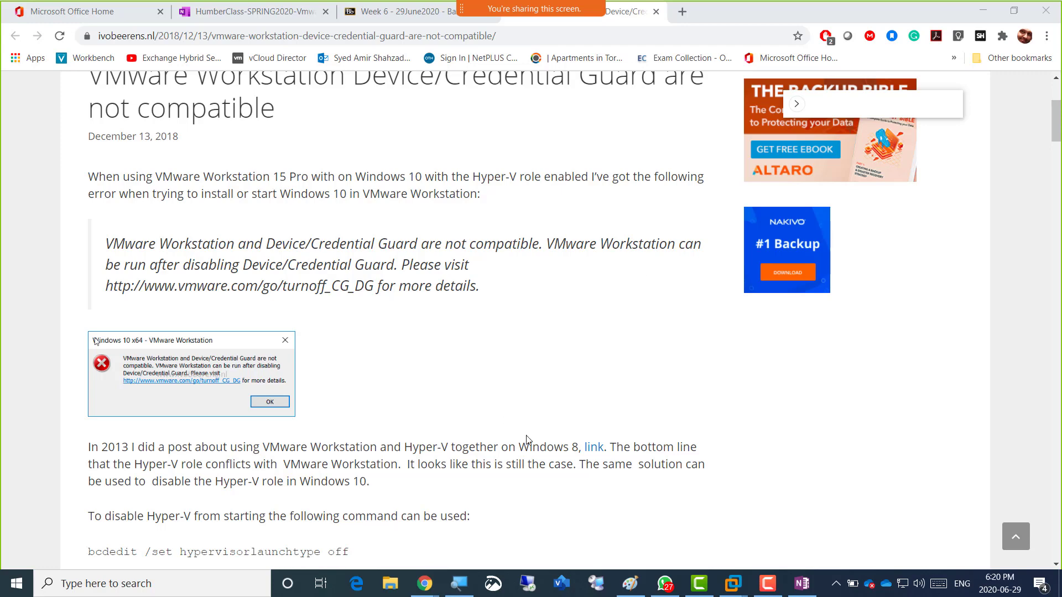
{"action": "left_click", "coordinate": [767, 583]}
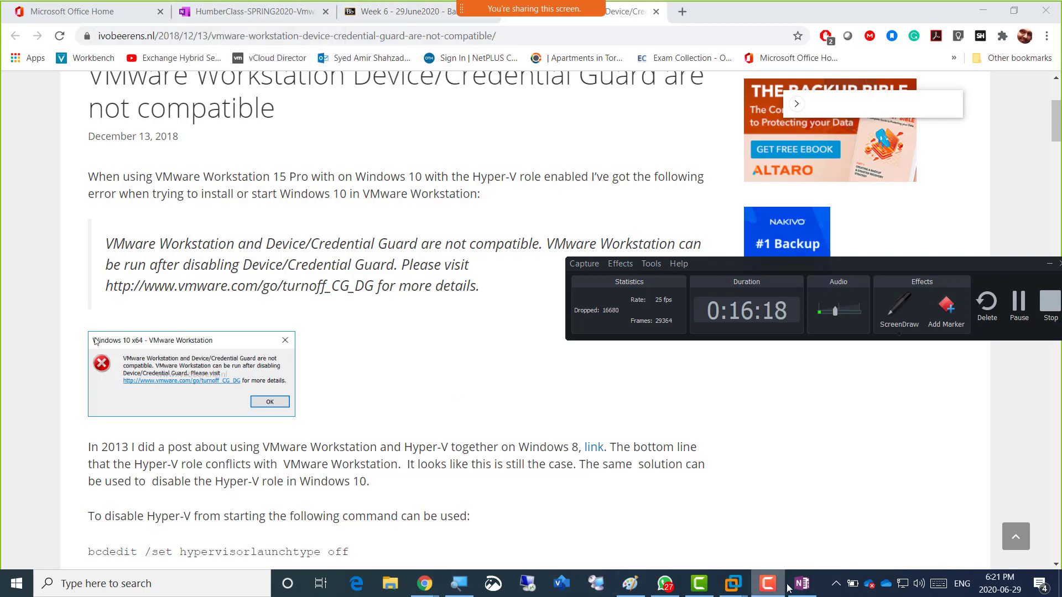
Bring the Untitled - Paint lab diagram of Server01, Server02 and the two ESXi hosts forward.
{"action": "mouse_move", "coordinate": [800, 589]}
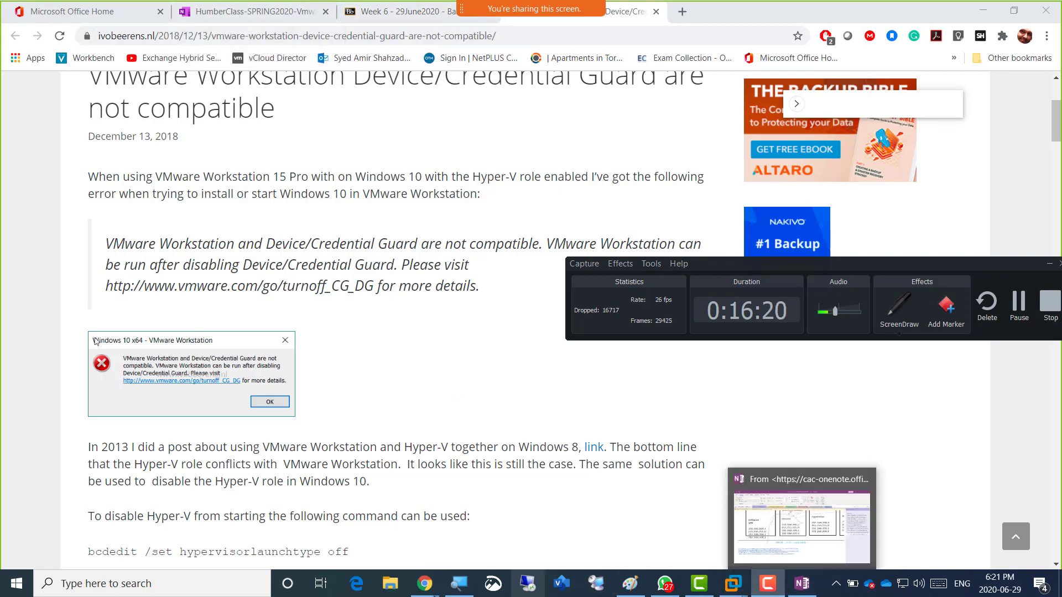
{"action": "mouse_move", "coordinate": [634, 588]}
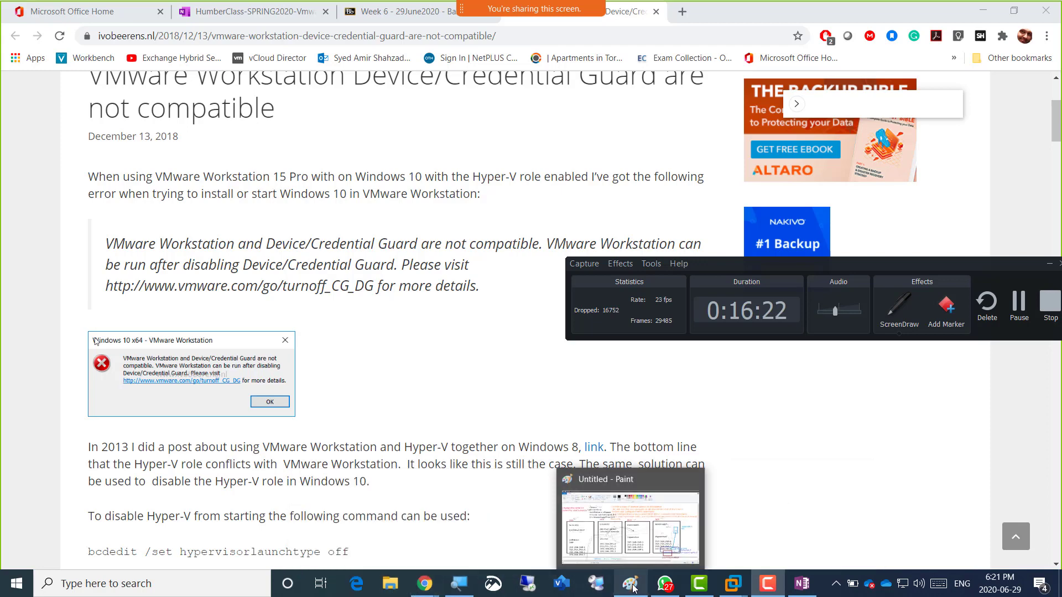
{"action": "left_click", "coordinate": [630, 528]}
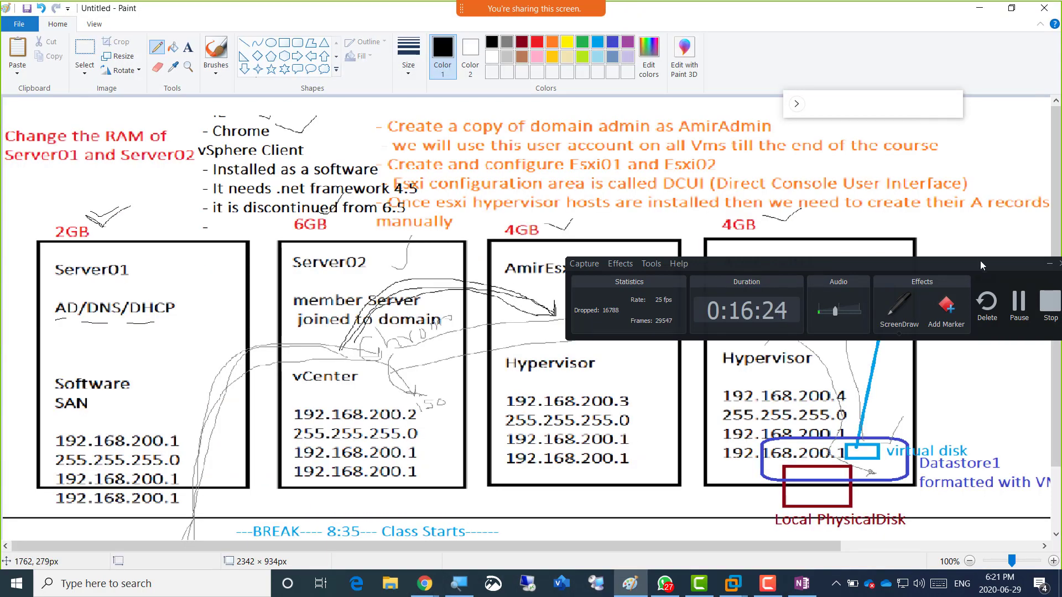
{"action": "mouse_move", "coordinate": [980, 266]}
{"action": "left_mouse_down"}
{"action": "mouse_move", "coordinate": [680, 401]}
{"action": "mouse_move", "coordinate": [522, 535]}
{"action": "left_mouse_up"}
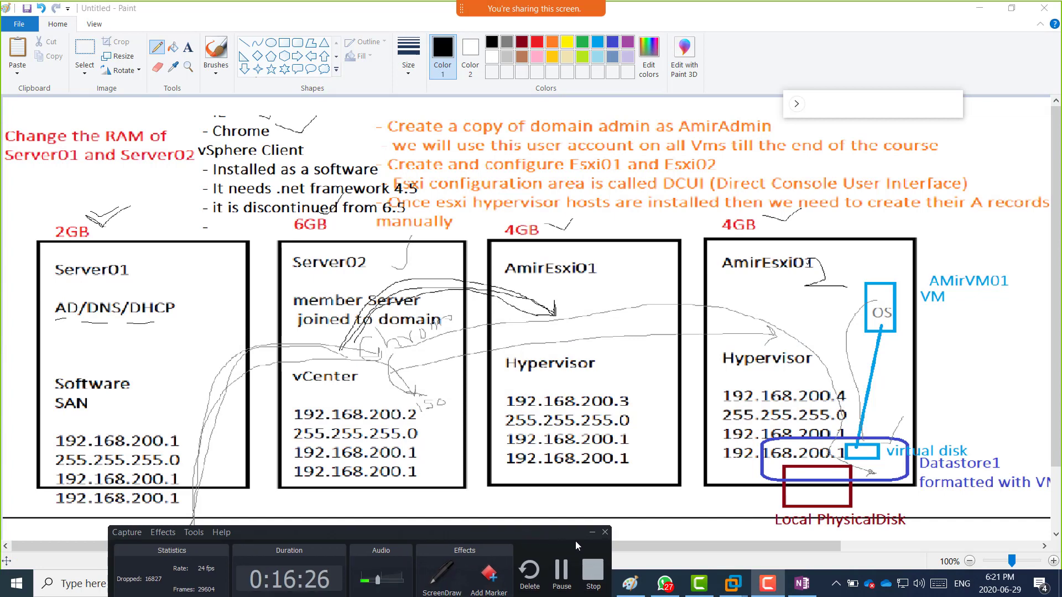
{"action": "left_click", "coordinate": [590, 532]}
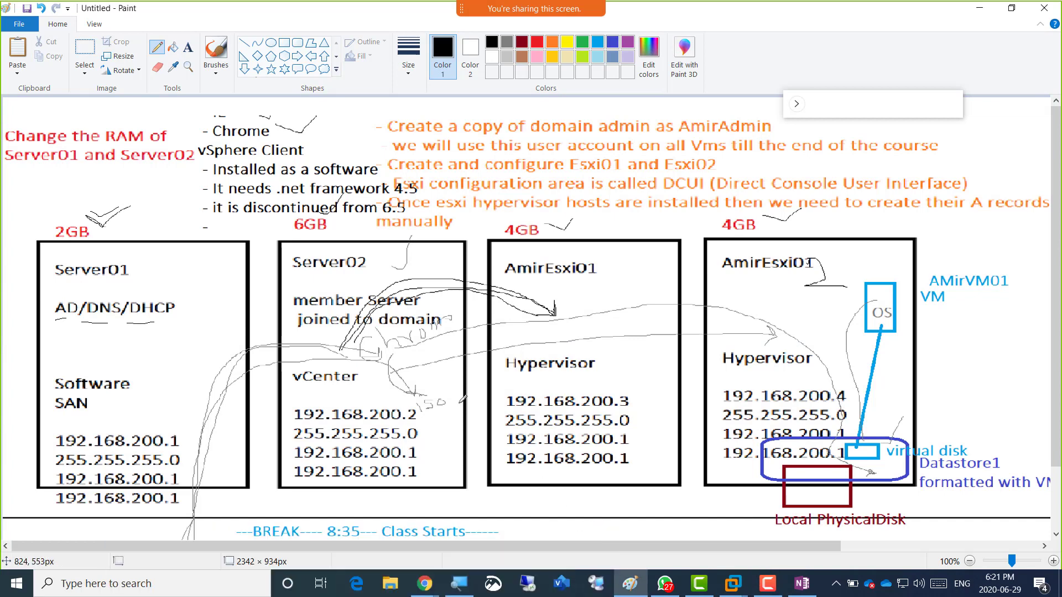
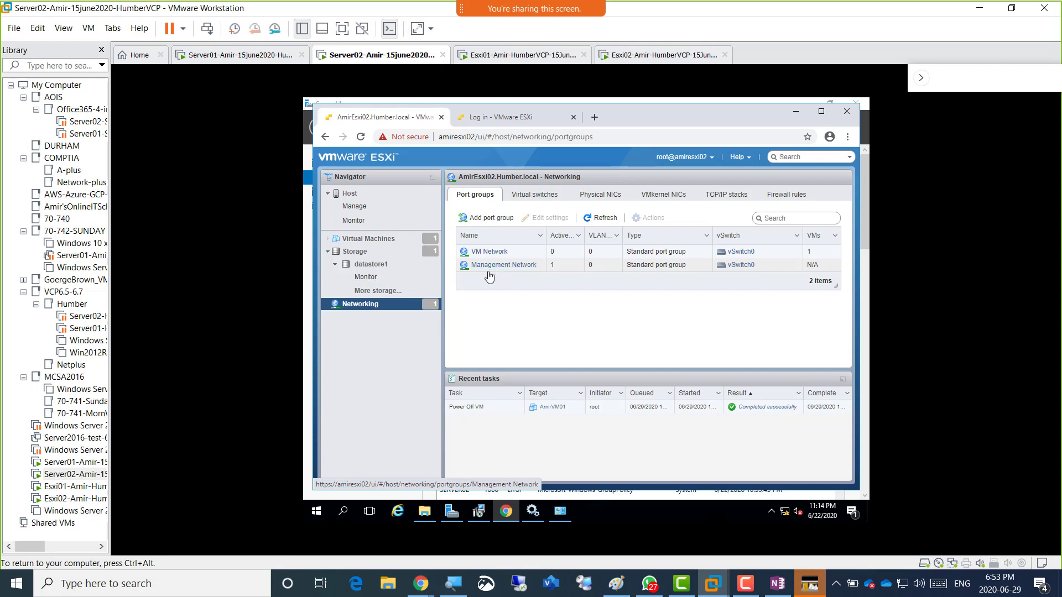
Glance at the Paint diagram, then return to AmirEsxi02's Port groups list of VM Network and Management Network.
{"action": "key", "text": "ctrl+alt"}
{"action": "key", "text": "alt+Tab"}
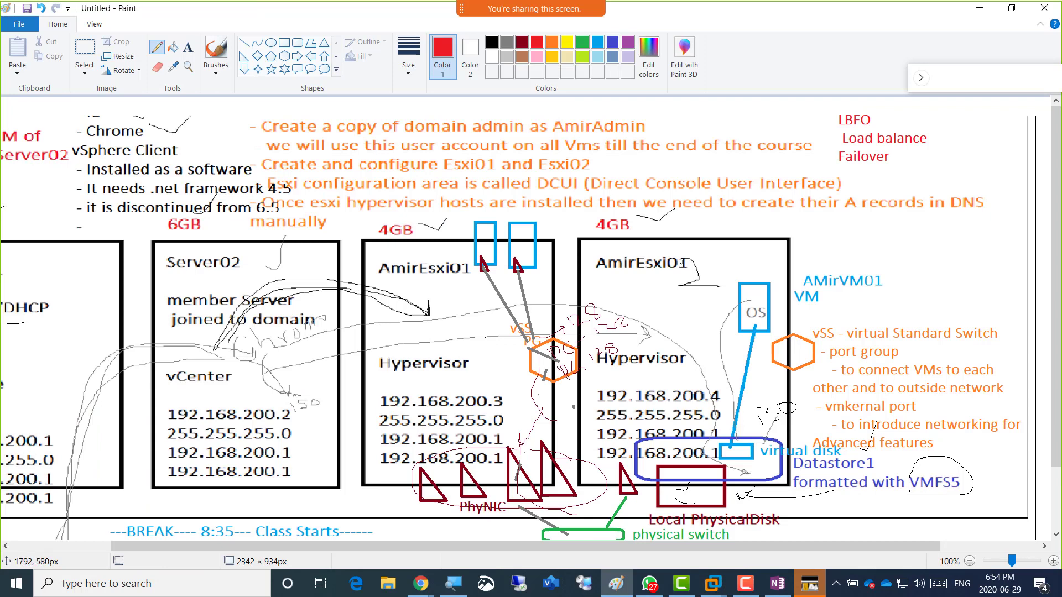
{"action": "key", "text": "alt+Tab"}
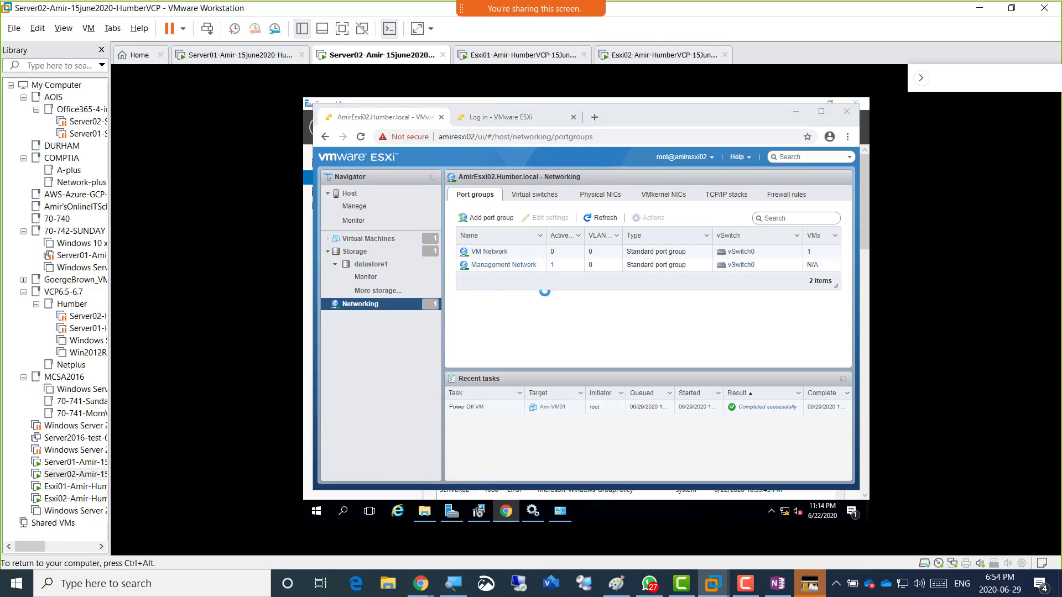
Draw a red arc in Paint from Server02 across to the AmirEsxi01 box.
{"action": "key", "text": "alt+Tab"}
{"action": "left_click", "coordinate": [619, 124]}
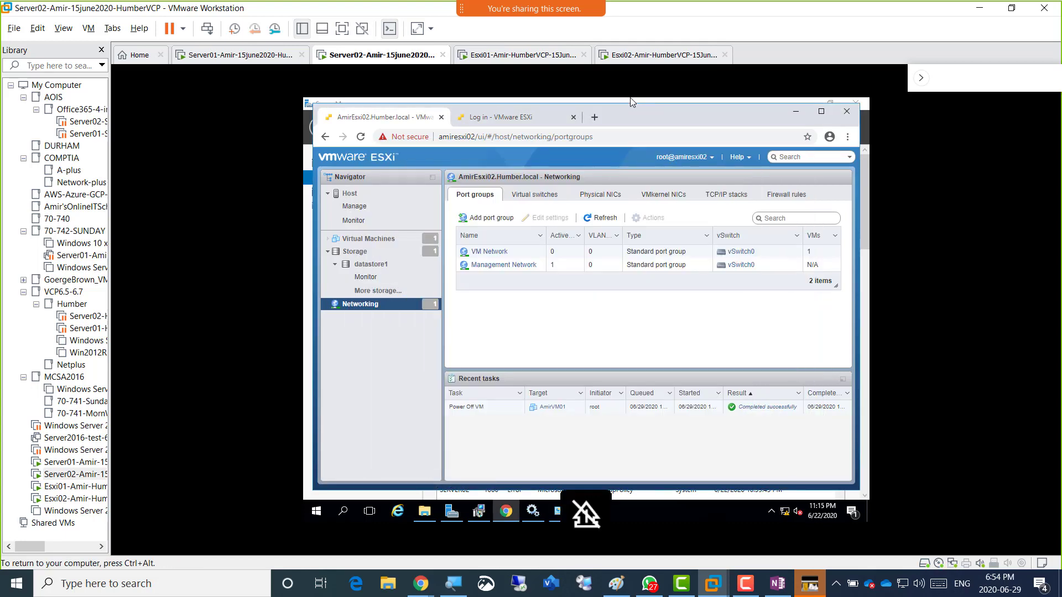
{"action": "key", "text": "ctrl+alt"}
{"action": "key", "text": "alt+Tab"}
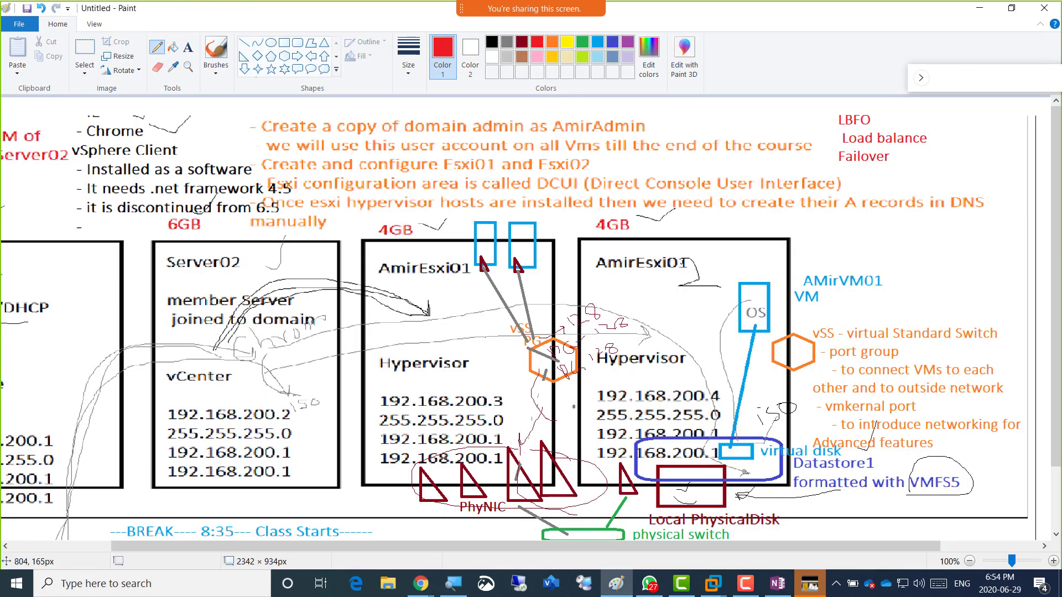
{"action": "mouse_move", "coordinate": [244, 313]}
{"action": "left_mouse_down"}
{"action": "mouse_move", "coordinate": [291, 279]}
{"action": "mouse_move", "coordinate": [327, 270]}
{"action": "mouse_move", "coordinate": [393, 281]}
{"action": "mouse_move", "coordinate": [485, 352]}
{"action": "left_mouse_up"}
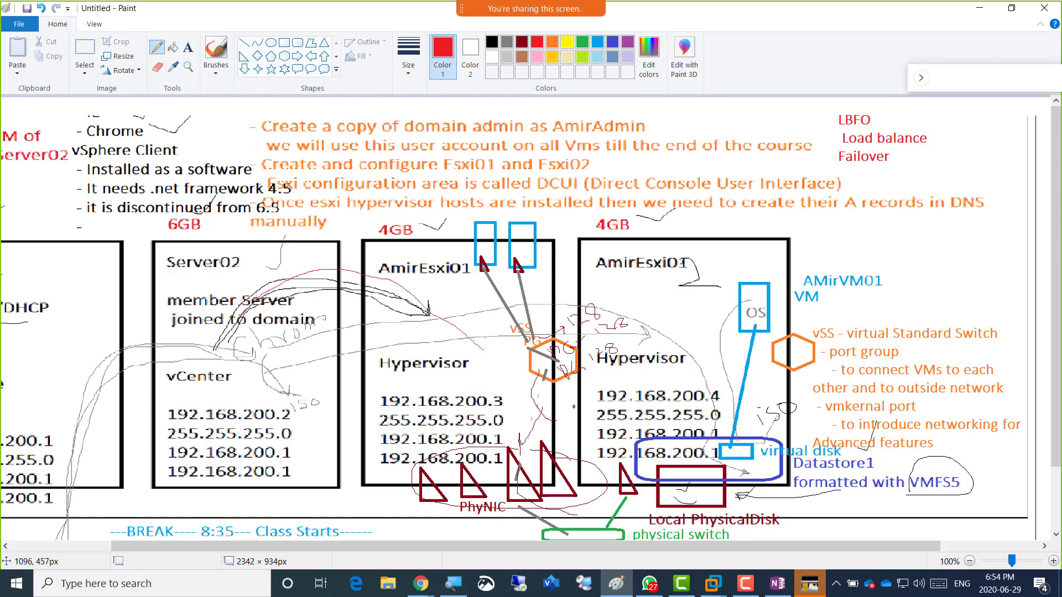
{"action": "mouse_move", "coordinate": [274, 285]}
{"action": "left_mouse_down"}
{"action": "mouse_move", "coordinate": [304, 262]}
{"action": "mouse_move", "coordinate": [496, 218]}
{"action": "mouse_move", "coordinate": [639, 302]}
{"action": "left_mouse_up"}
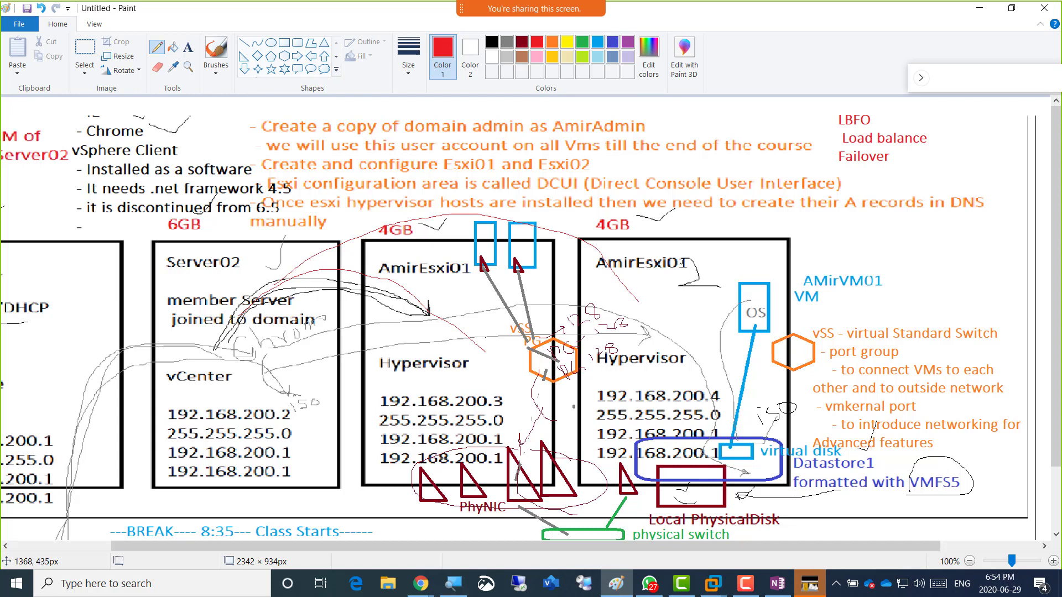
After checking the ESXi page, underline 'port' in the vSS note's vmkernal port heading.
{"action": "key", "text": "alt+Tab"}
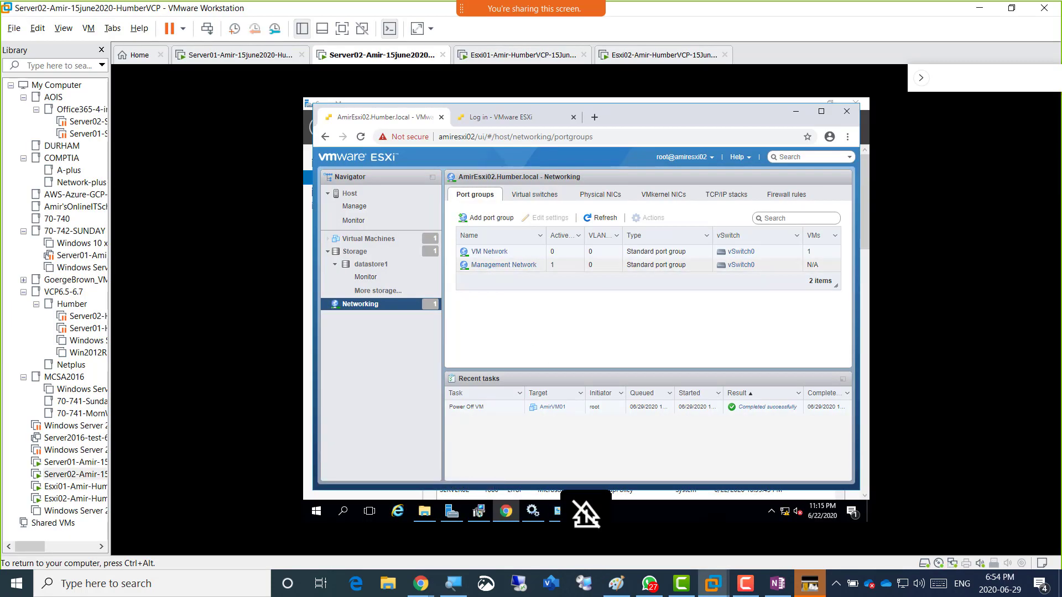
{"action": "key", "text": "alt+Tab"}
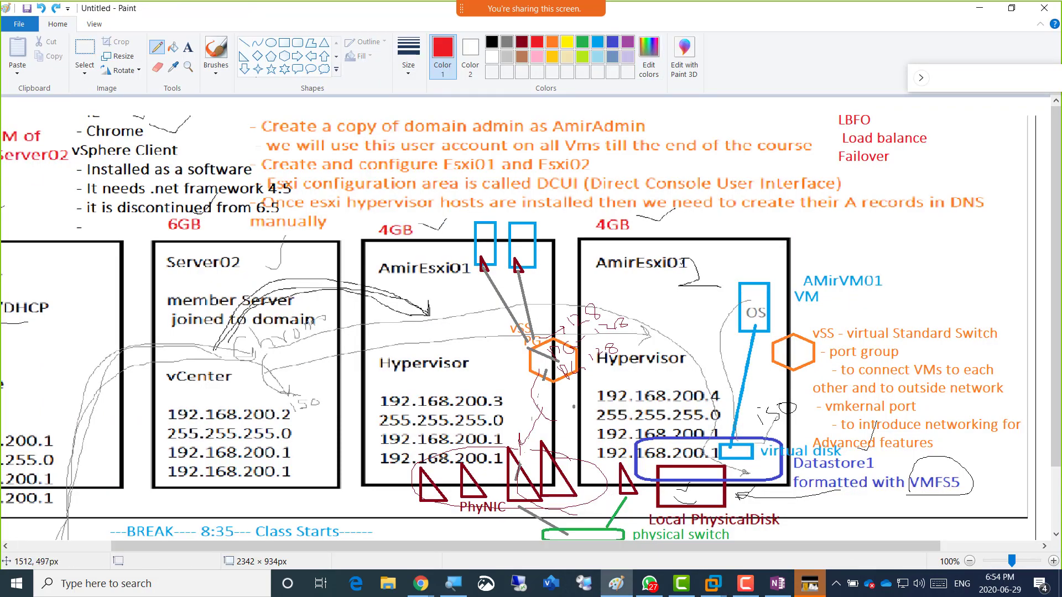
{"action": "left_click_drag", "start_coordinate": [894, 414], "coordinate": [917, 414]}
{"action": "key", "text": "alt+Tab"}
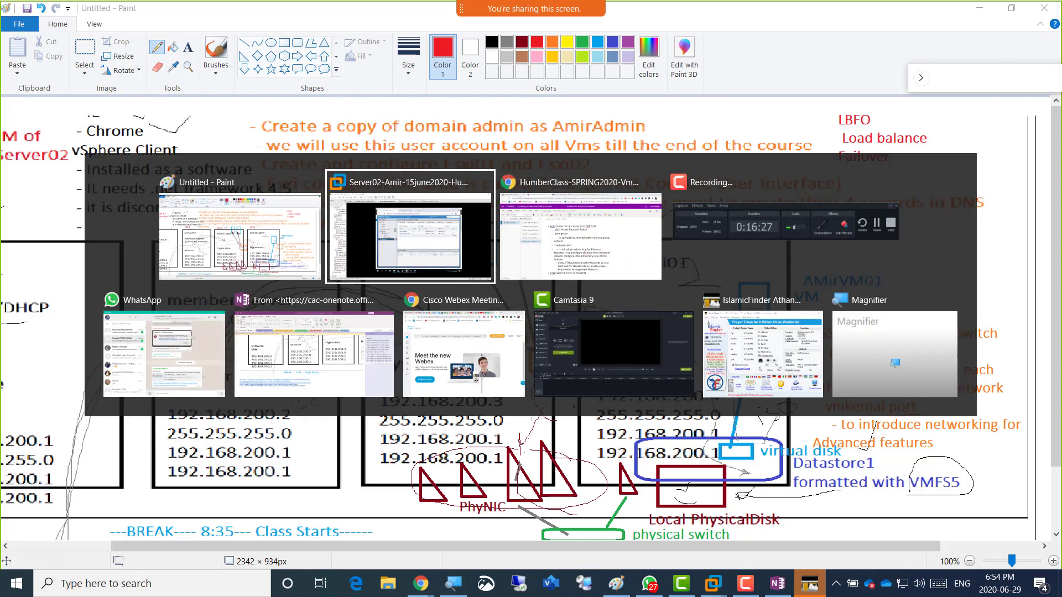
In the OneNote notes, add a 'Vmkernal Adapter' point and indent VSAN beneath it.
{"action": "key", "text": "alt+Tab"}
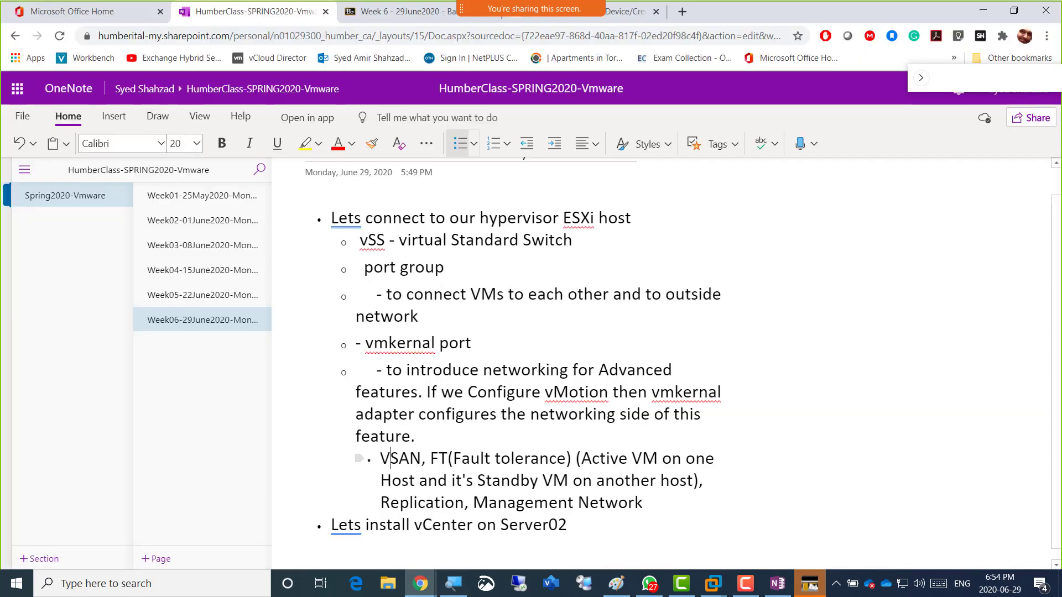
{"action": "scroll", "coordinate": [525, 453], "scroll_direction": "down", "scroll_amount": 1}
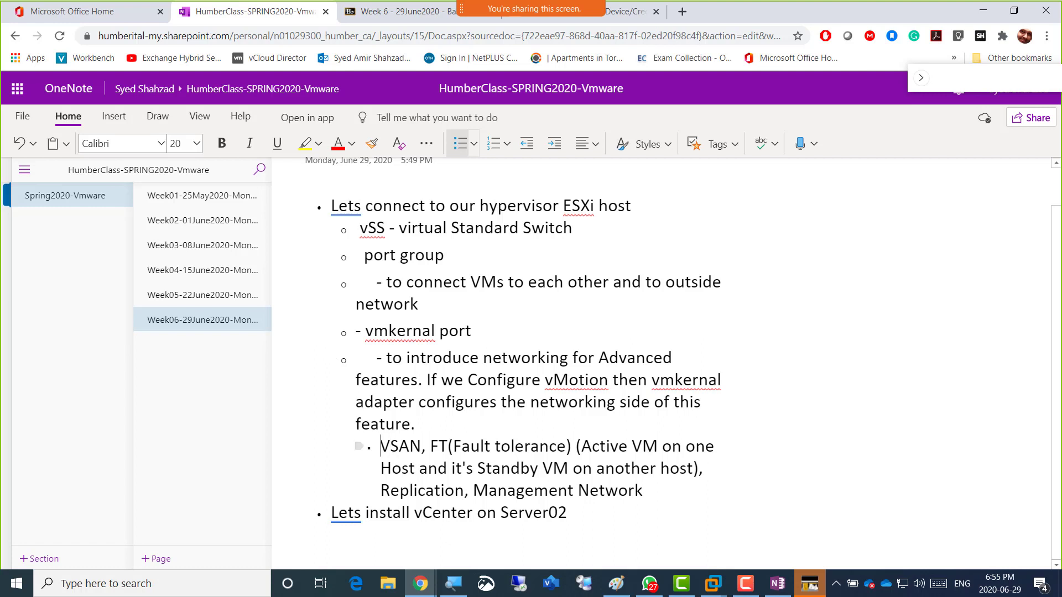
{"action": "type", "text": "Vm"}
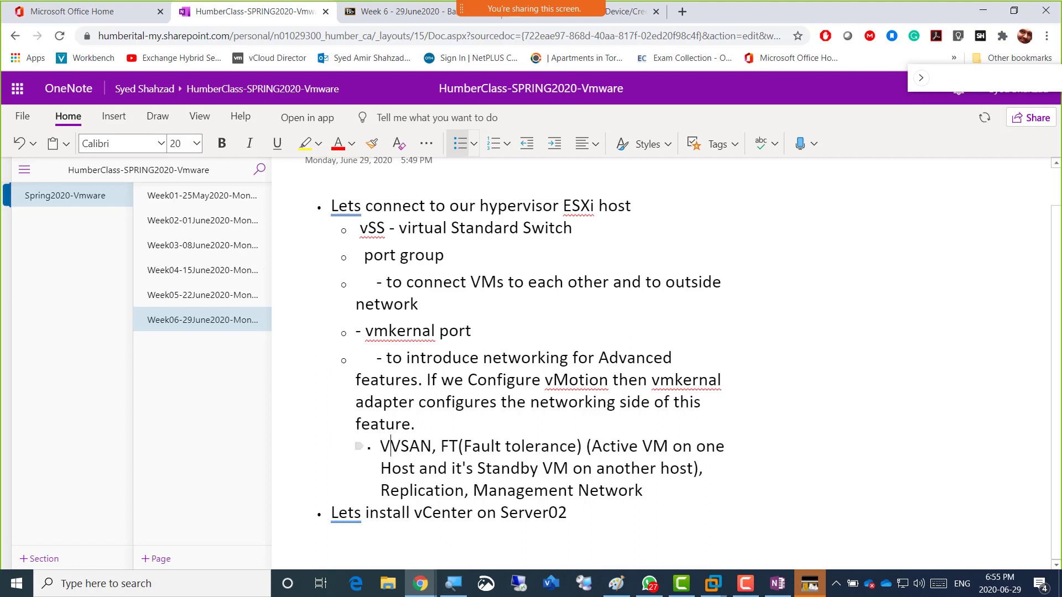
{"action": "type", "text": "kernal Ada"}
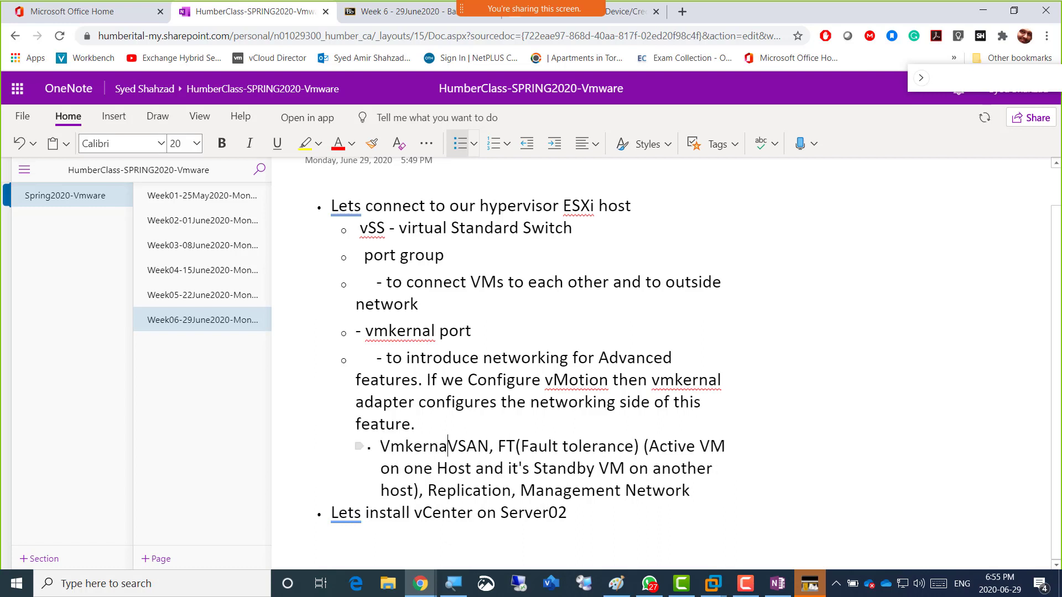
{"action": "type", "text": "pter"}
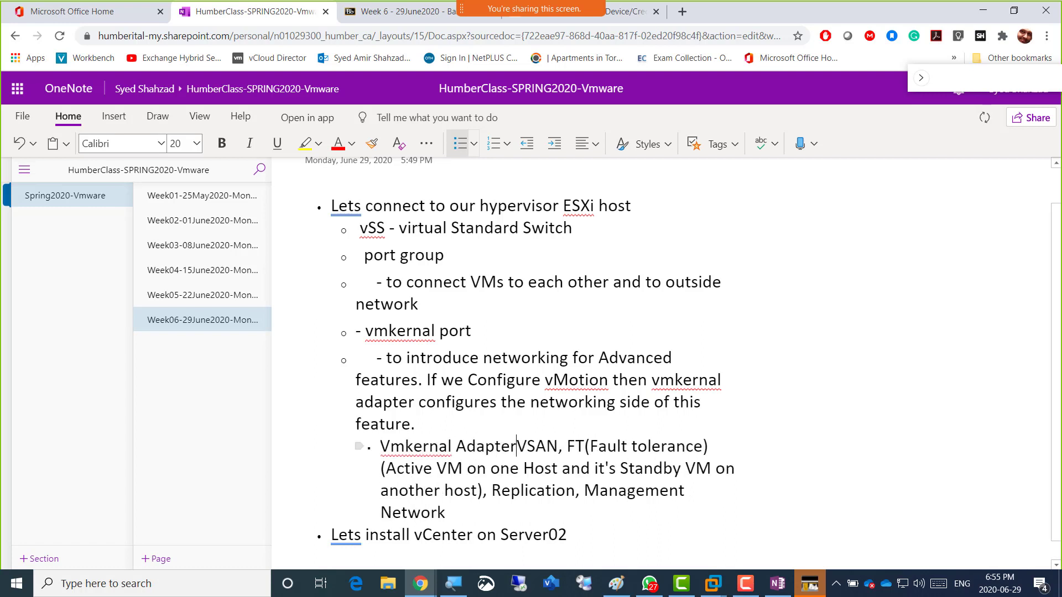
{"action": "key", "text": "Return"}
{"action": "key", "text": "Tab"}
Add a bullet noting the Management Network vmkernal port is already available for remote management.
{"action": "key", "text": "Down"}
{"action": "key", "text": "Down"}
{"action": "key", "text": "Down"}
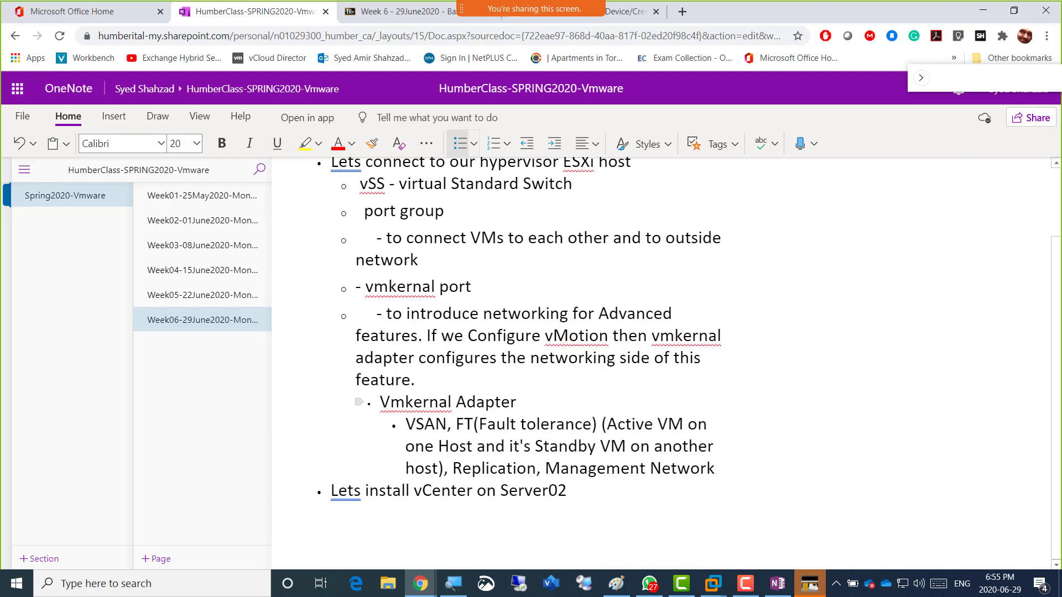
{"action": "key", "text": "Left"}
{"action": "key", "text": "Left"}
{"action": "key", "text": "Left"}
{"action": "key", "text": "Left"}
{"action": "key", "text": "Left"}
{"action": "key", "text": "Left"}
{"action": "key", "text": "Left"}
{"action": "key", "text": "Left"}
{"action": "key", "text": "Left"}
{"action": "key", "text": "Left"}
{"action": "key", "text": "Return"}
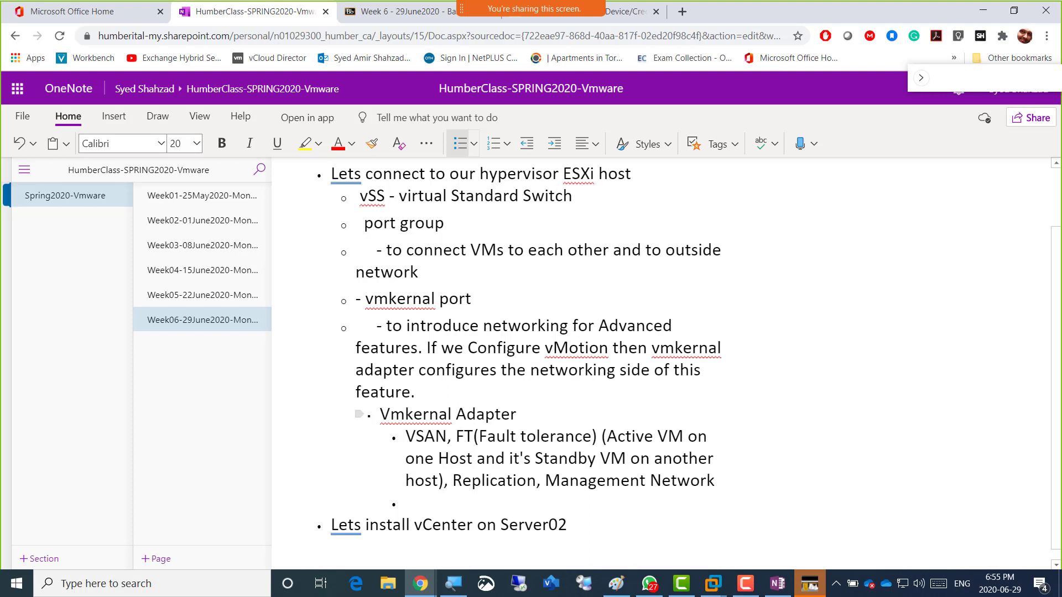
{"action": "type", "text": "Management"}
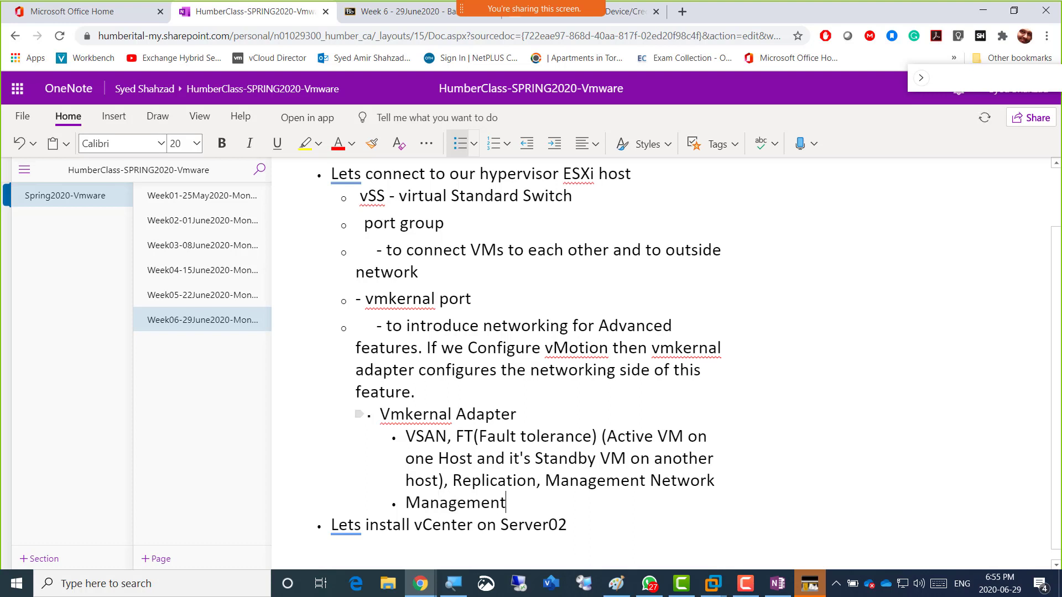
{"action": "type", "text": " Network Vmn"}
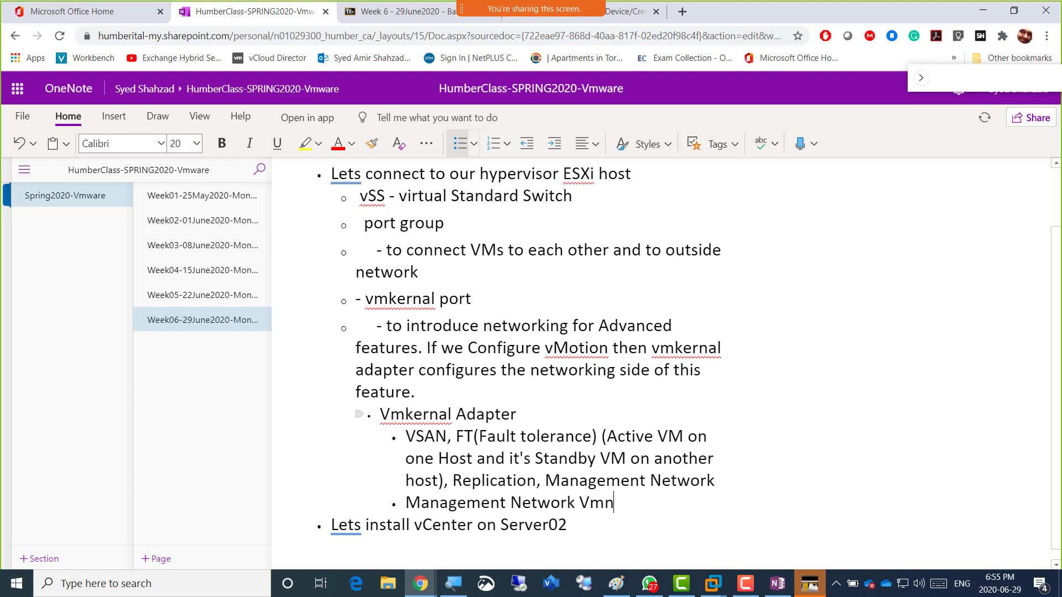
{"action": "key", "text": "BackSpace"}
{"action": "type", "text": "kernal port"}
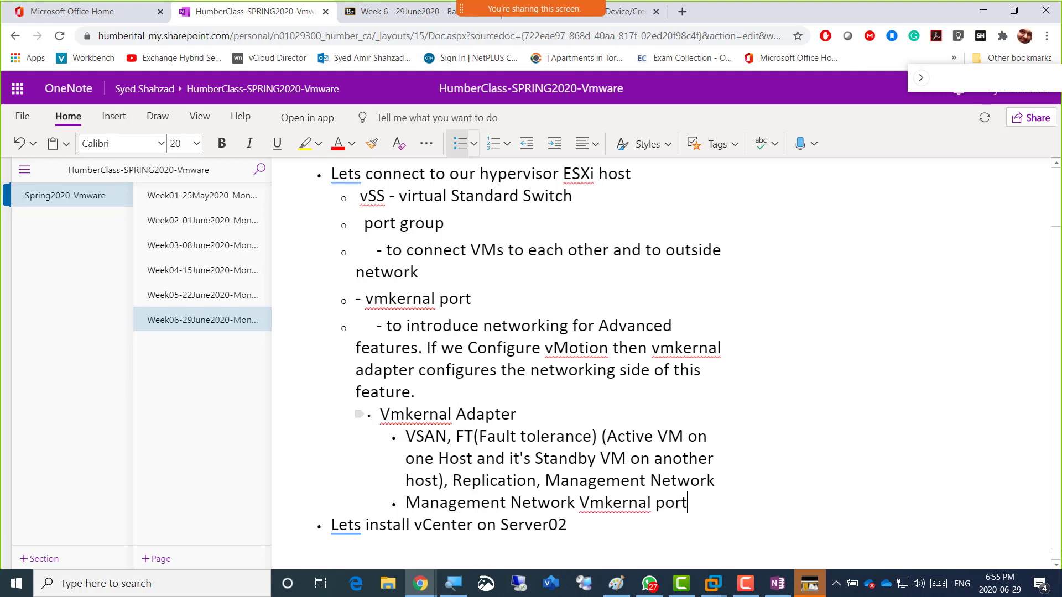
{"action": "type", "text": " / adapt"}
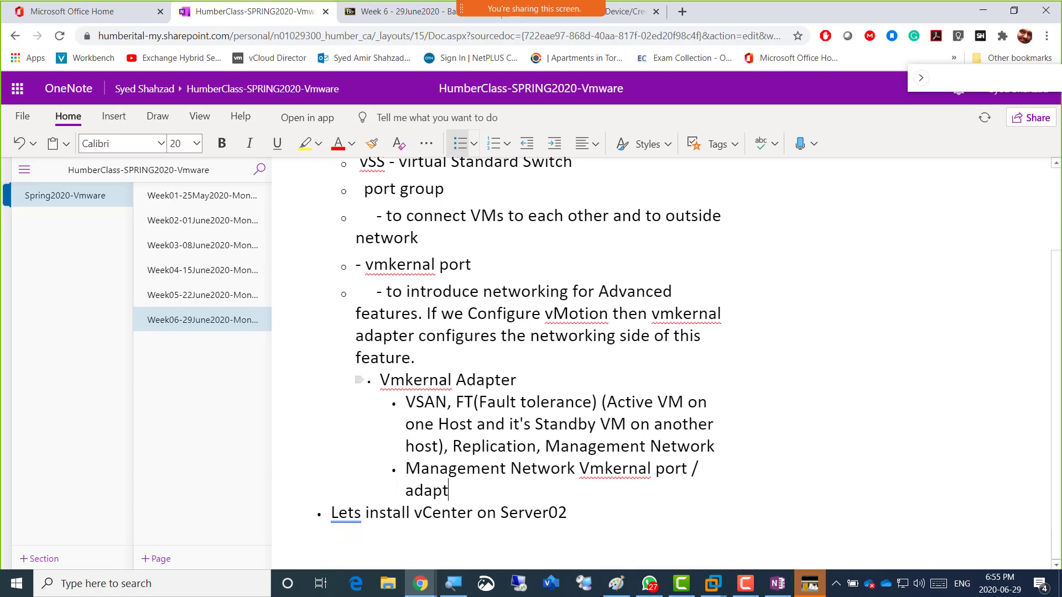
{"action": "type", "text": "er isalready a"}
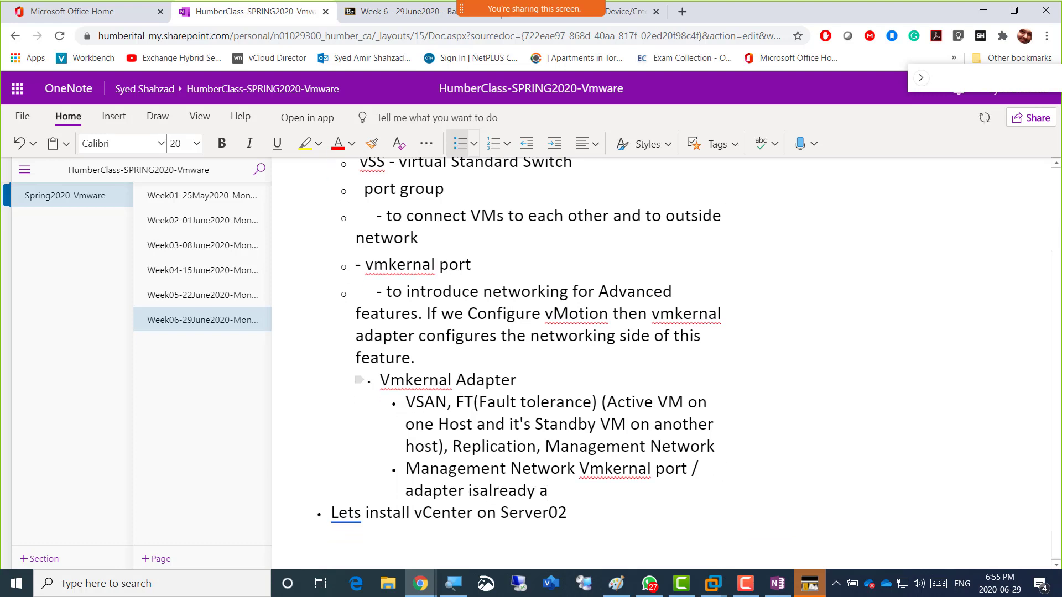
{"action": "type", "text": "vailable in Esxi host"}
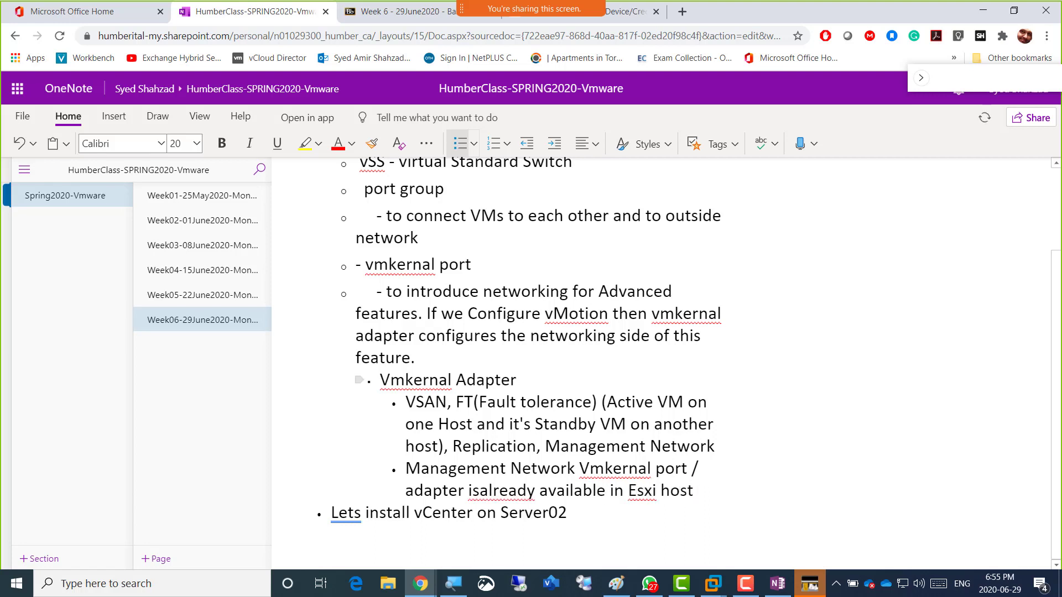
{"action": "type", "text": " so we could "}
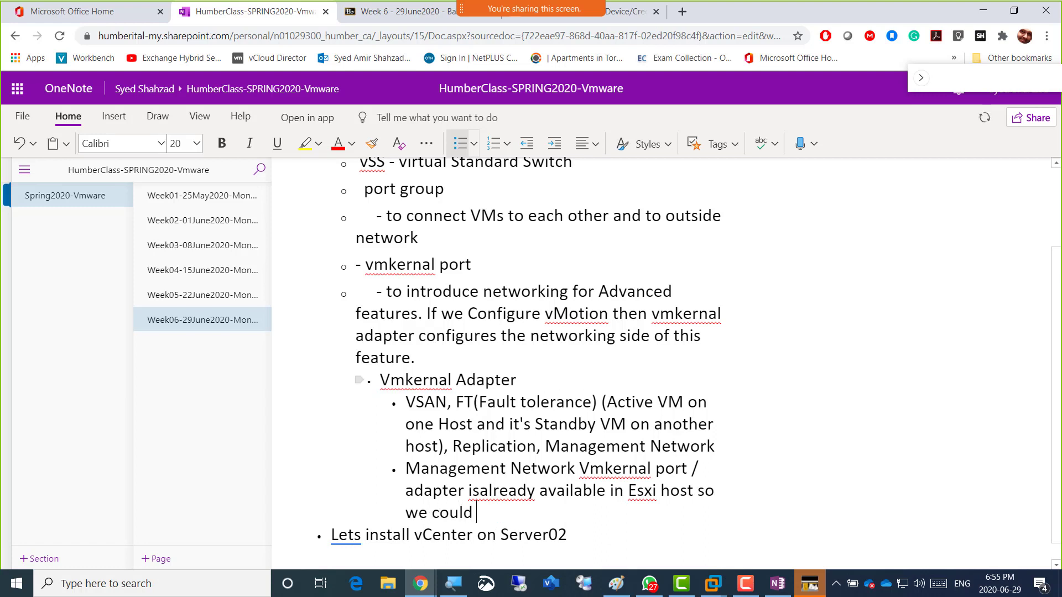
{"action": "type", "text": "remotely connect "}
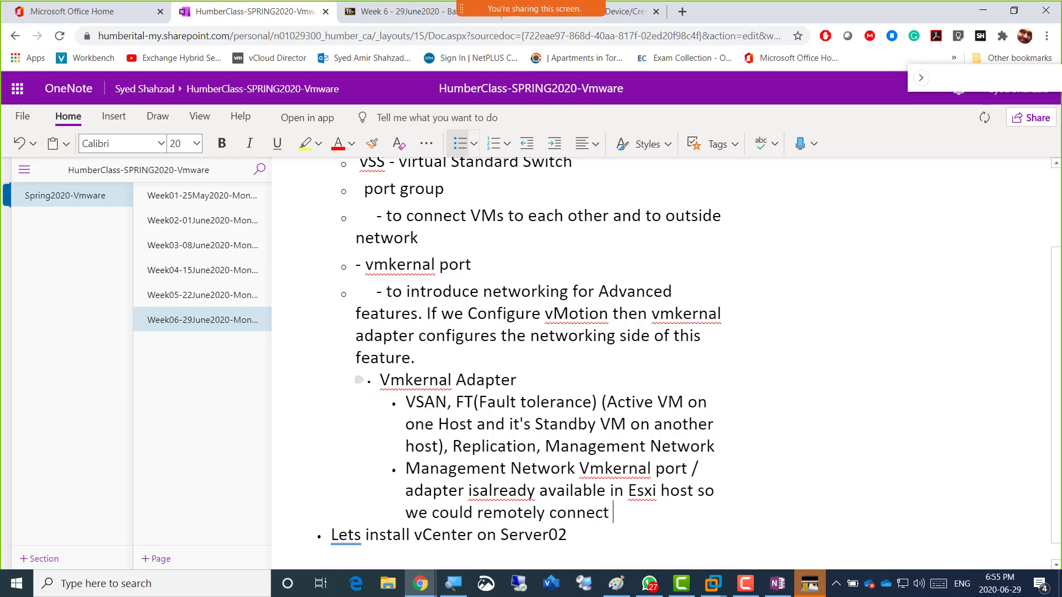
{"action": "type", "text": "to the host an"}
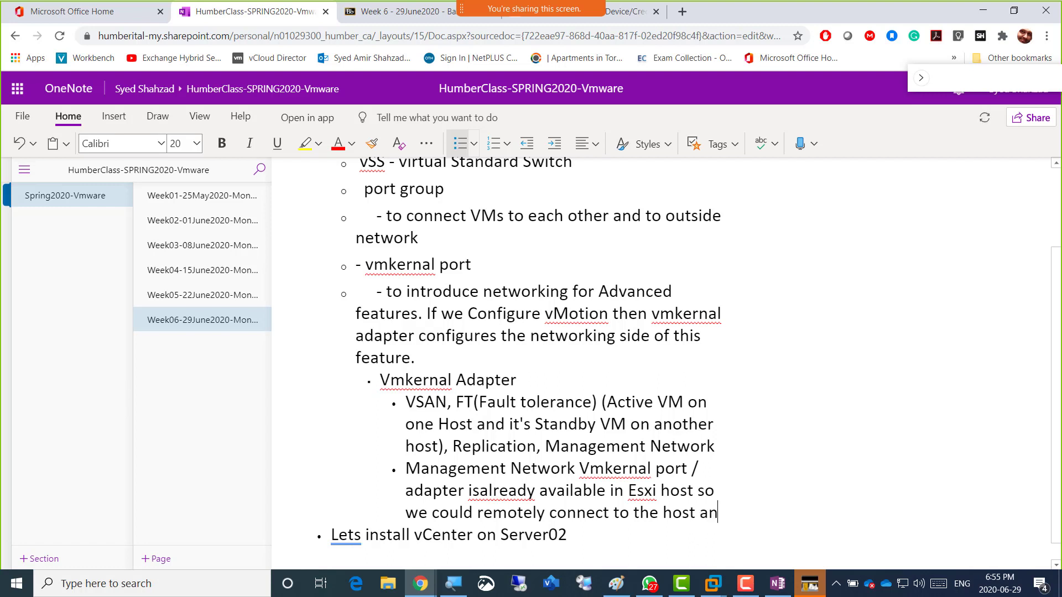
{"action": "type", "text": "d manageme"}
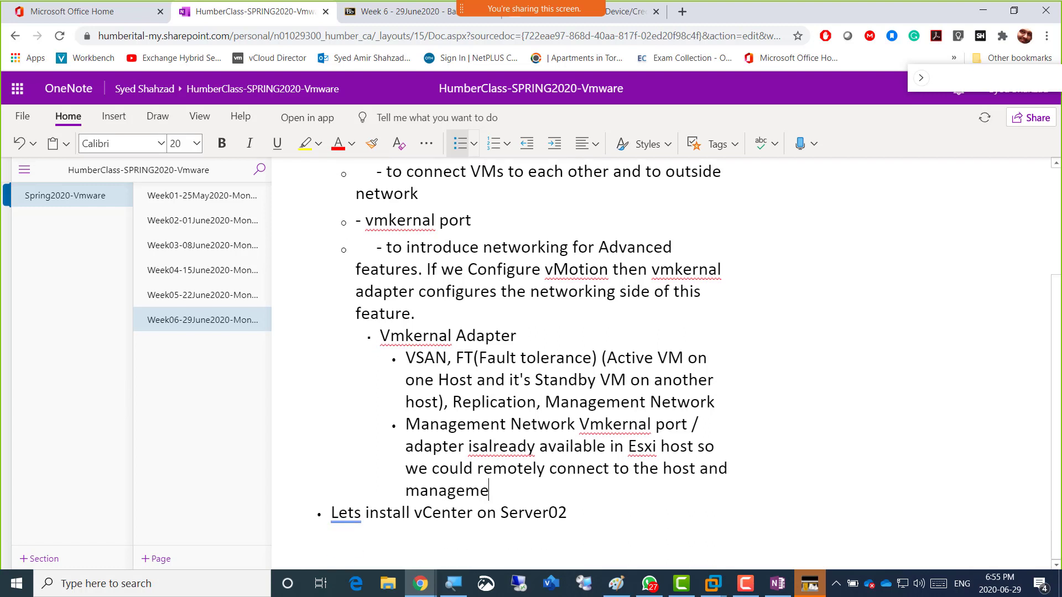
{"action": "key", "text": "BackSpace"}
{"action": "key", "text": "BackSpace"}
{"action": "type", "text": "it"}
{"action": "key", "text": "Up"}
{"action": "key", "text": "Up"}
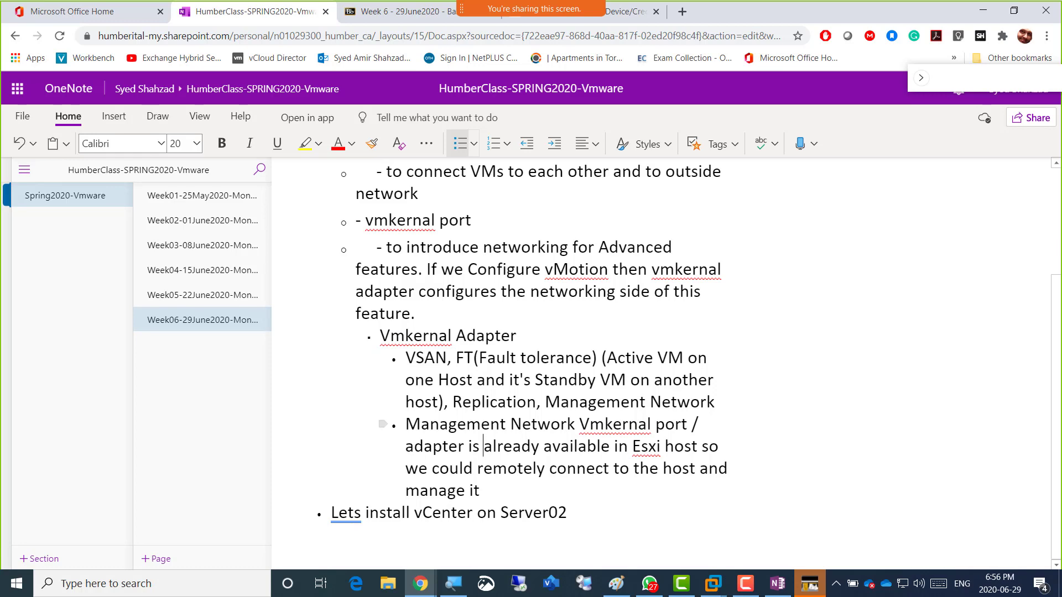
{"action": "key", "text": "alt+Tab"}
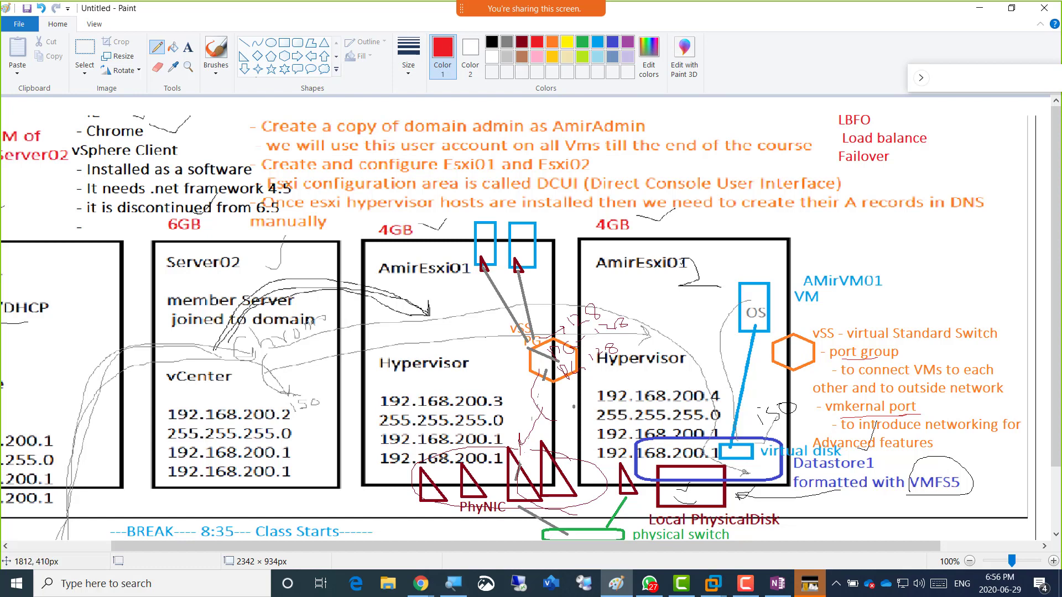
Show the Virtual switches list, where vSwitch0 is a Standard vSwitch with 2 port groups and 1 uplink.
{"action": "key", "text": "alt+Tab"}
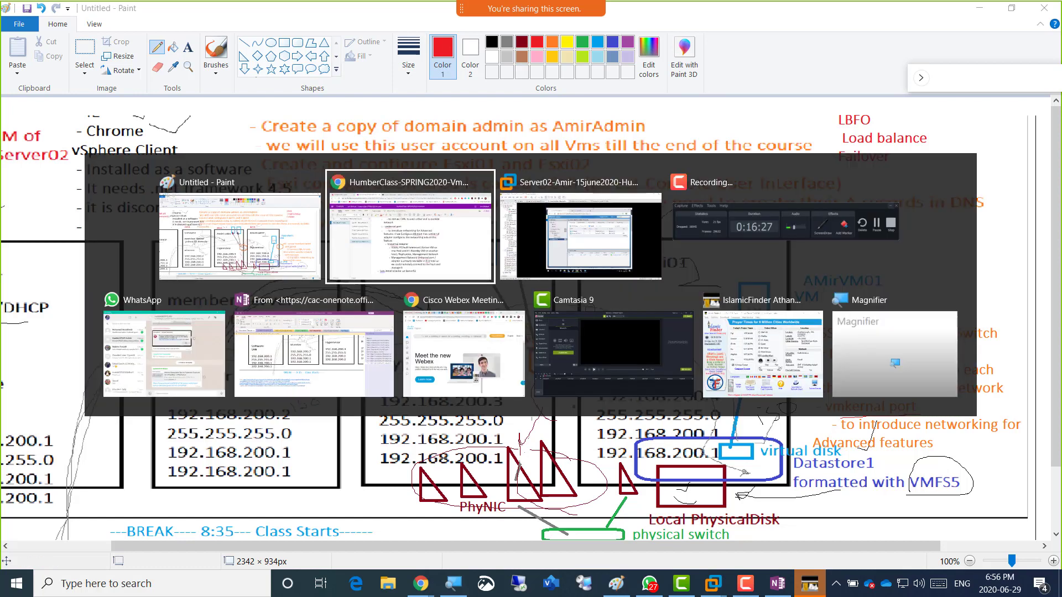
{"action": "key", "text": "alt+Tab"}
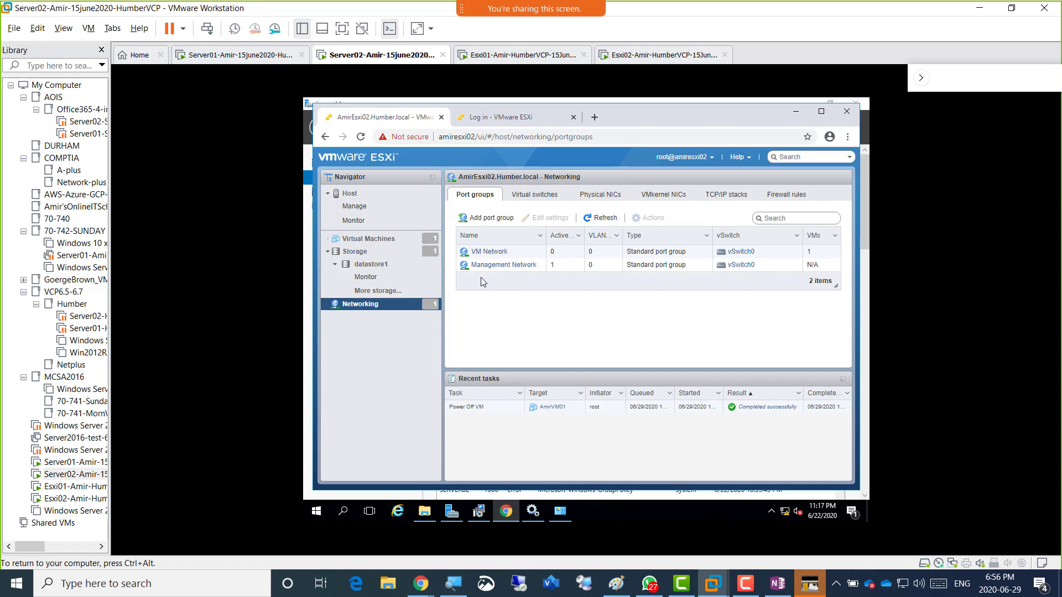
{"action": "left_click", "coordinate": [537, 201]}
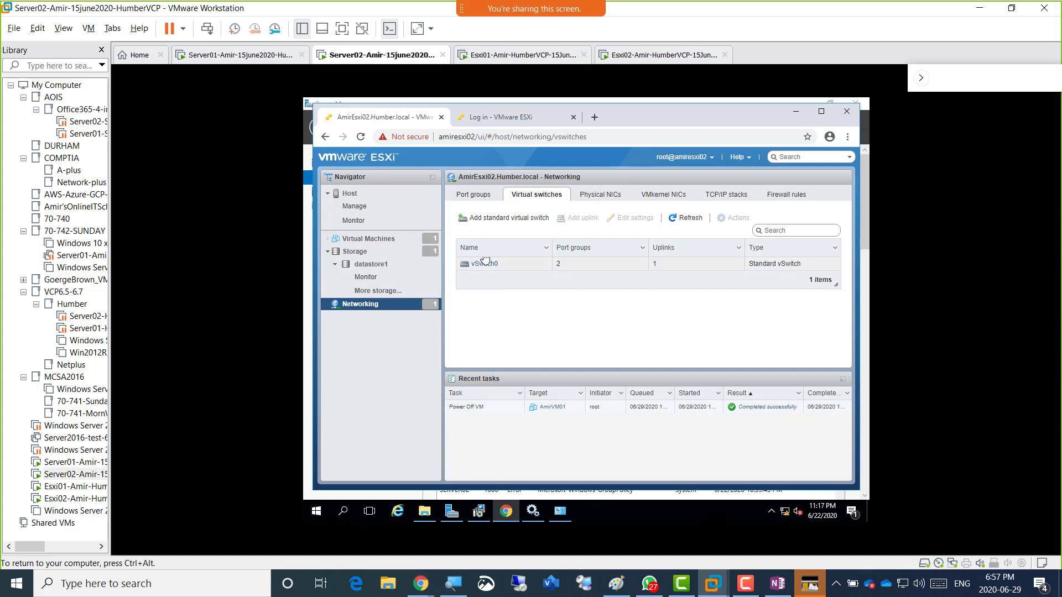
Check the Port groups and Physical NICs tabs, showing only vmnic0, then go back to Paint.
{"action": "left_click", "coordinate": [471, 198]}
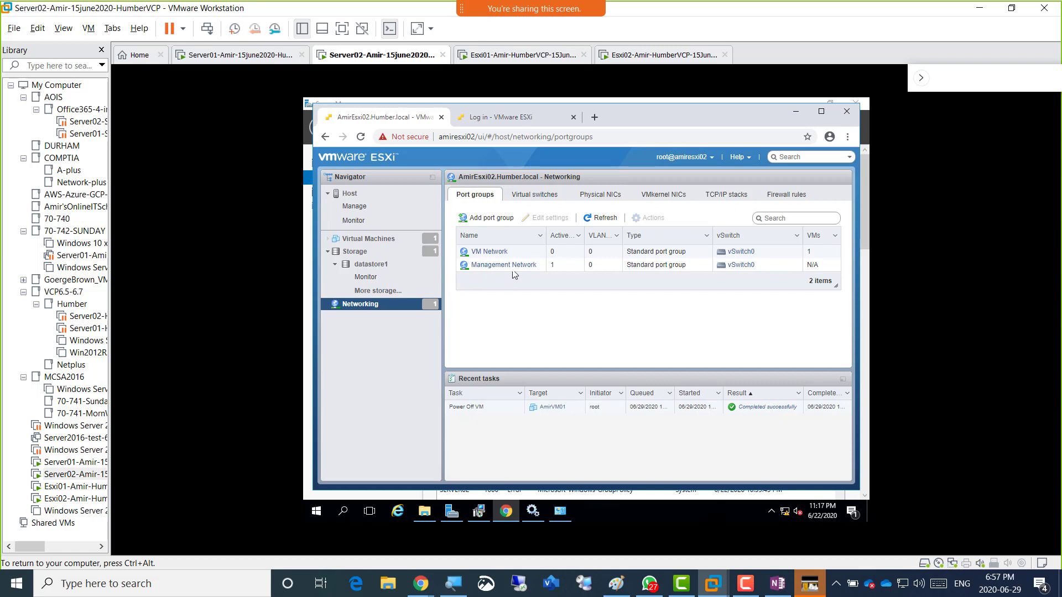
{"action": "left_click", "coordinate": [592, 198]}
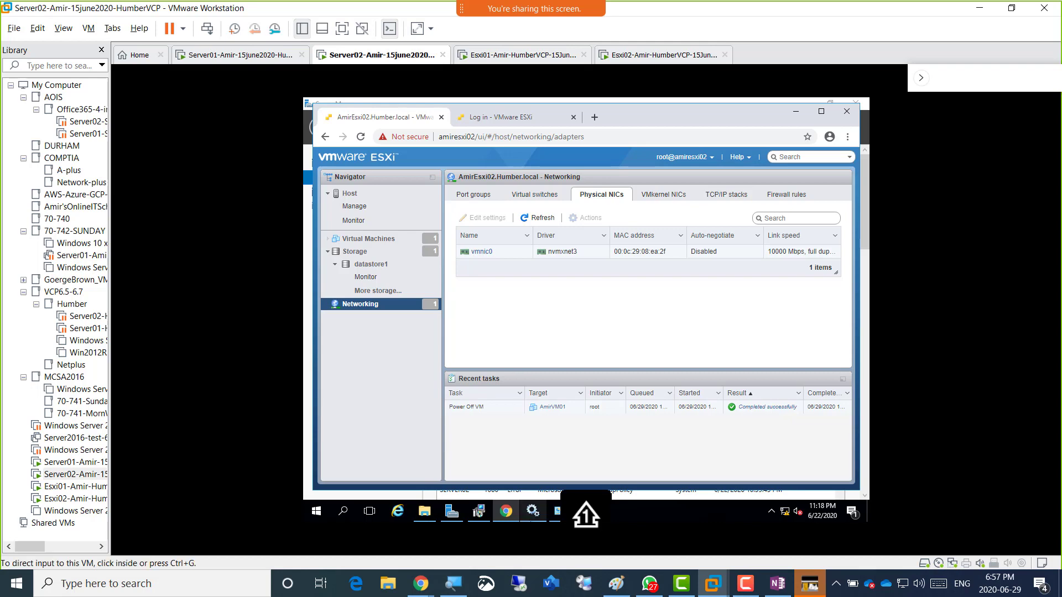
{"action": "mouse_move", "coordinate": [479, 511]}
{"action": "left_click", "coordinate": [616, 583]}
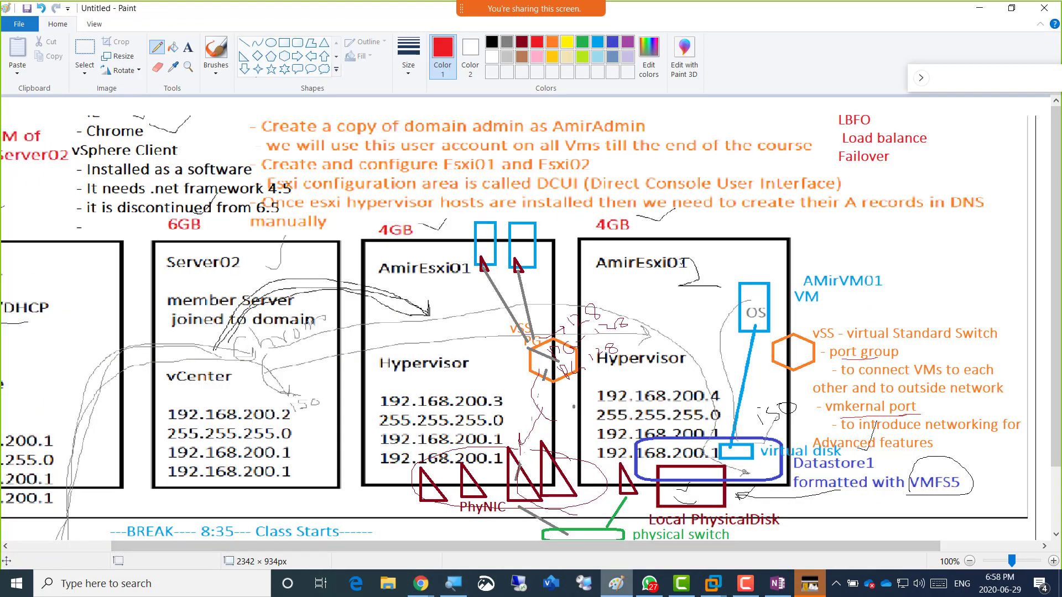
Open a new Paint window and draw four tall rectangles side by side.
{"action": "right_click", "coordinate": [616, 583]}
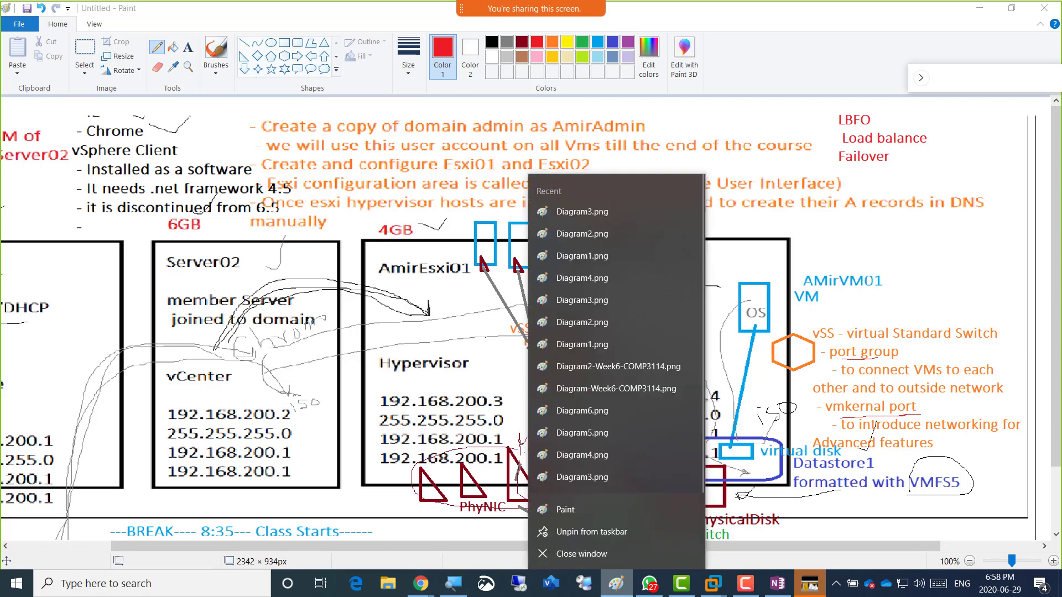
{"action": "left_click", "coordinate": [565, 509]}
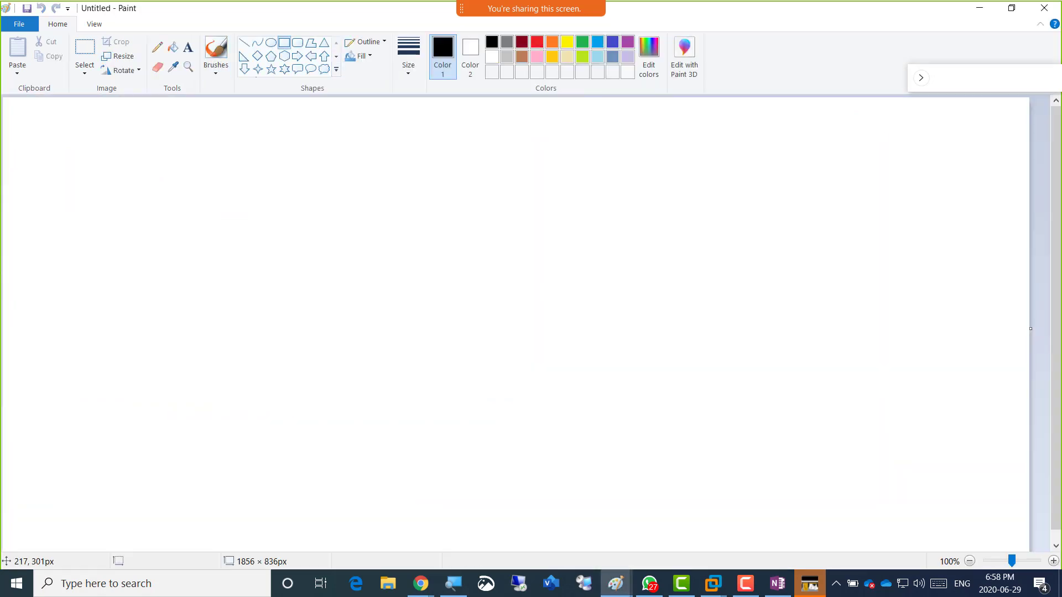
{"action": "mouse_move", "coordinate": [100, 240]}
{"action": "left_mouse_down"}
{"action": "mouse_move", "coordinate": [154, 247]}
{"action": "mouse_move", "coordinate": [270, 451]}
{"action": "left_mouse_up"}
{"action": "mouse_move", "coordinate": [294, 232]}
{"action": "left_mouse_down"}
{"action": "mouse_move", "coordinate": [420, 396]}
{"action": "mouse_move", "coordinate": [440, 455]}
{"action": "left_mouse_up"}
{"action": "mouse_move", "coordinate": [477, 232]}
{"action": "left_mouse_down"}
{"action": "mouse_move", "coordinate": [661, 439]}
{"action": "mouse_move", "coordinate": [659, 464]}
{"action": "left_mouse_up"}
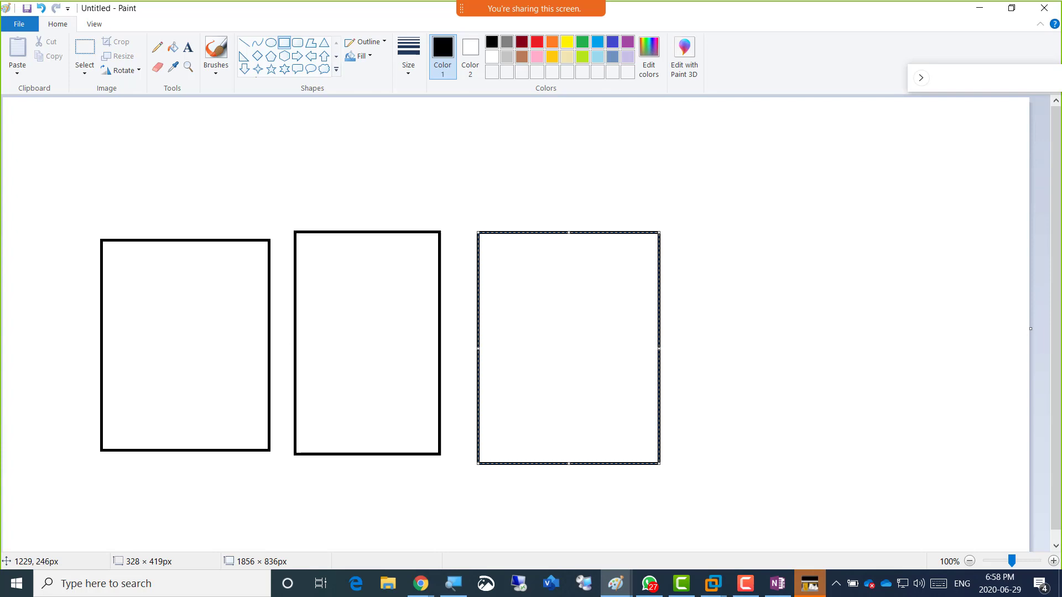
{"action": "left_click_drag", "start_coordinate": [682, 233], "coordinate": [838, 463]}
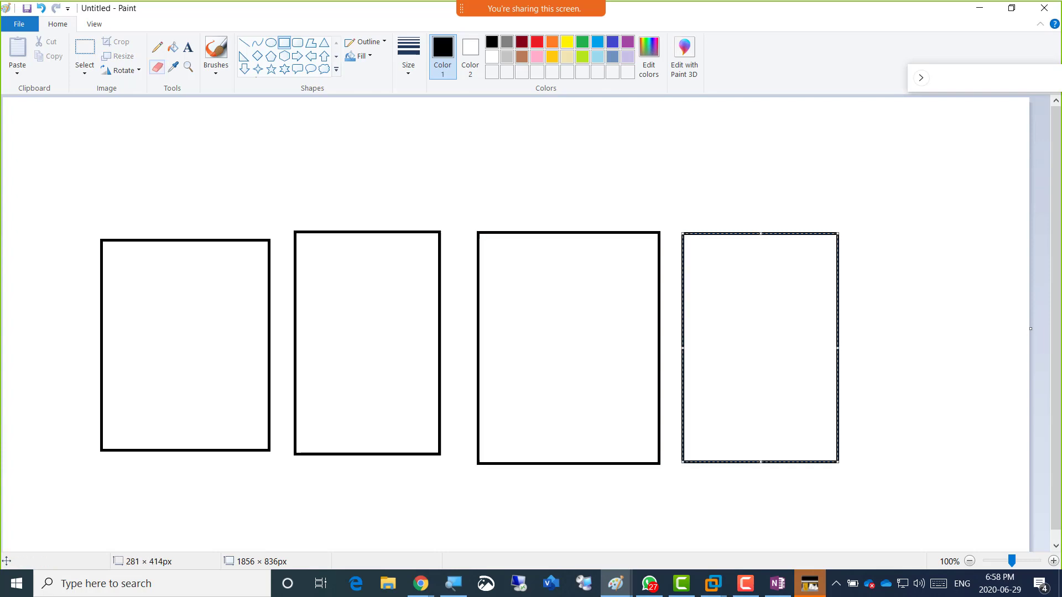
Glance at the ESXi networking view, then return and commit the fourth rectangle.
{"action": "key", "text": "alt+Tab"}
{"action": "key", "text": "alt+Tab"}
{"action": "key", "text": "Tab"}
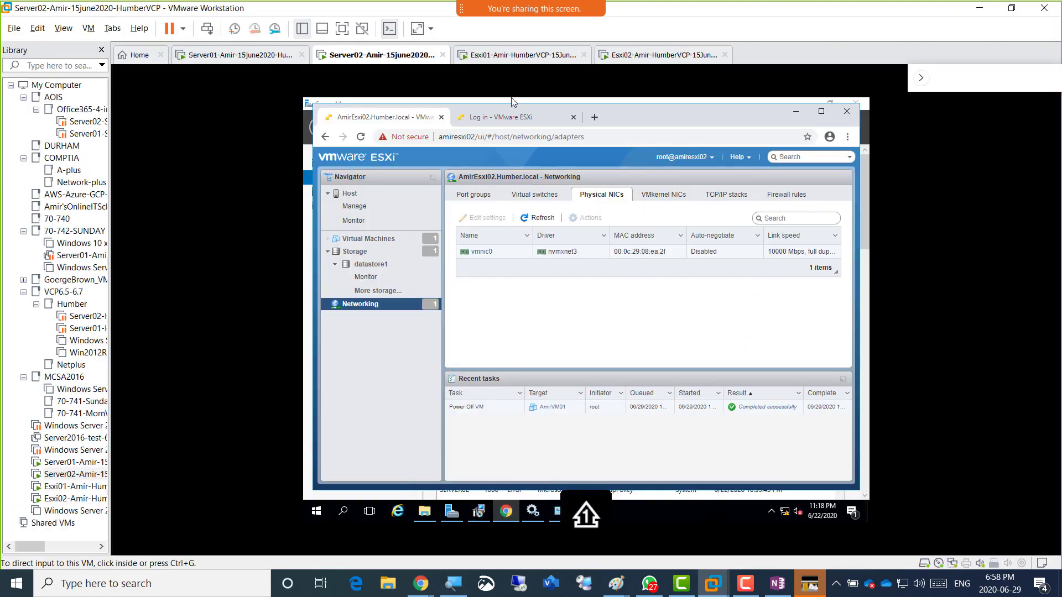
{"action": "key", "text": "alt+Tab"}
{"action": "key", "text": "alt+Tab"}
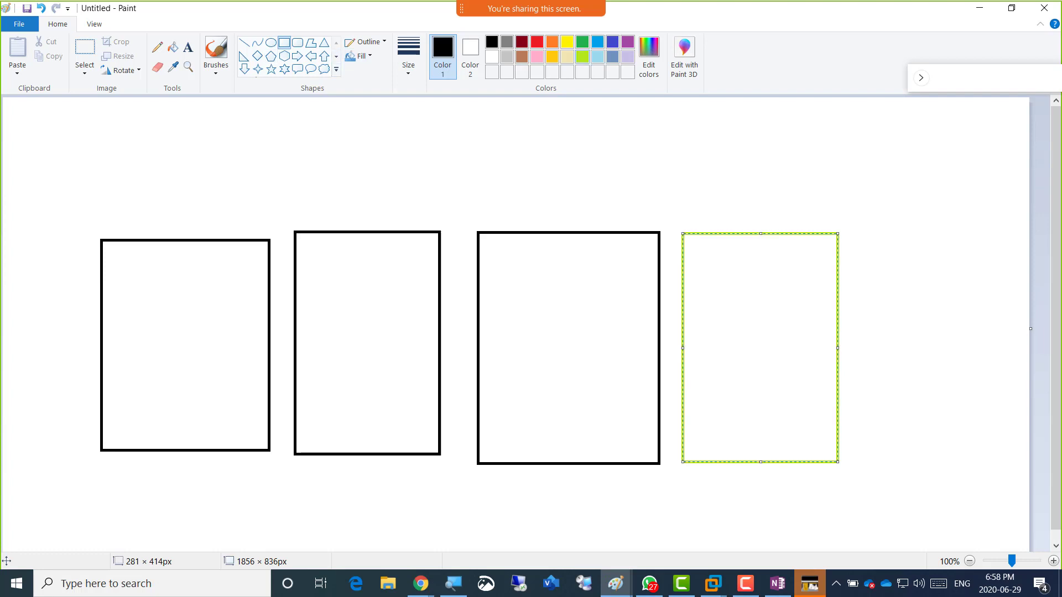
{"action": "left_click", "coordinate": [545, 146]}
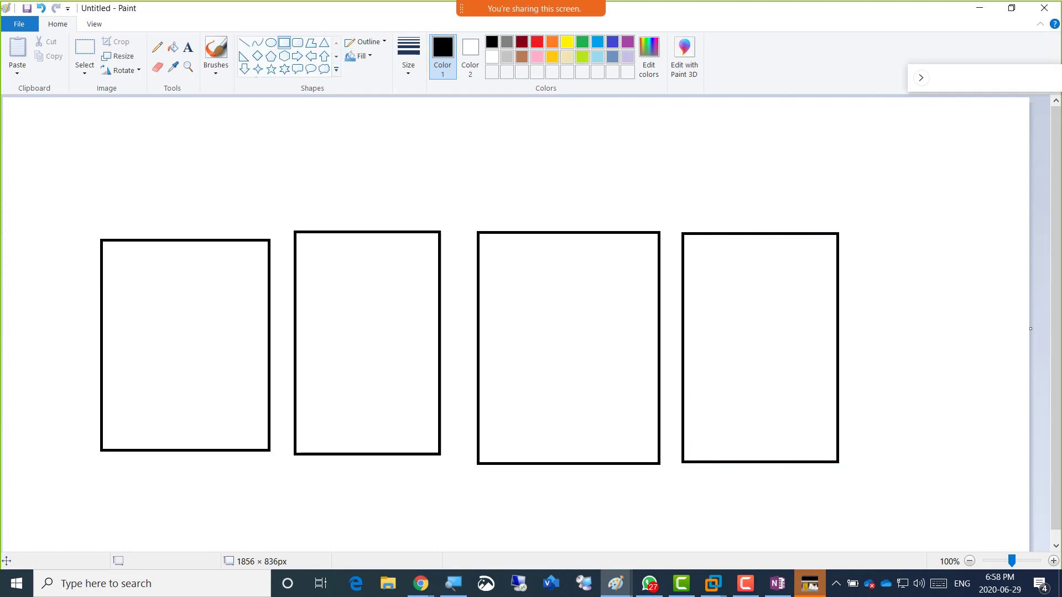
Write the black heading 'Why we need 9 NICs on both Esxi01 and Esxi02' at the top-left.
{"action": "left_click", "coordinate": [521, 42]}
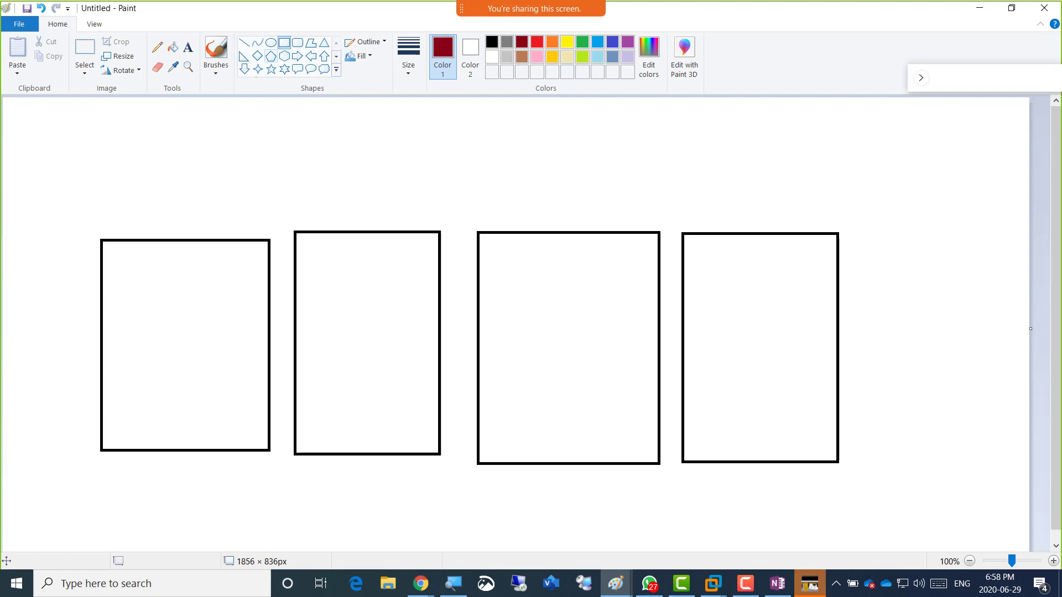
{"action": "left_click", "coordinate": [188, 47]}
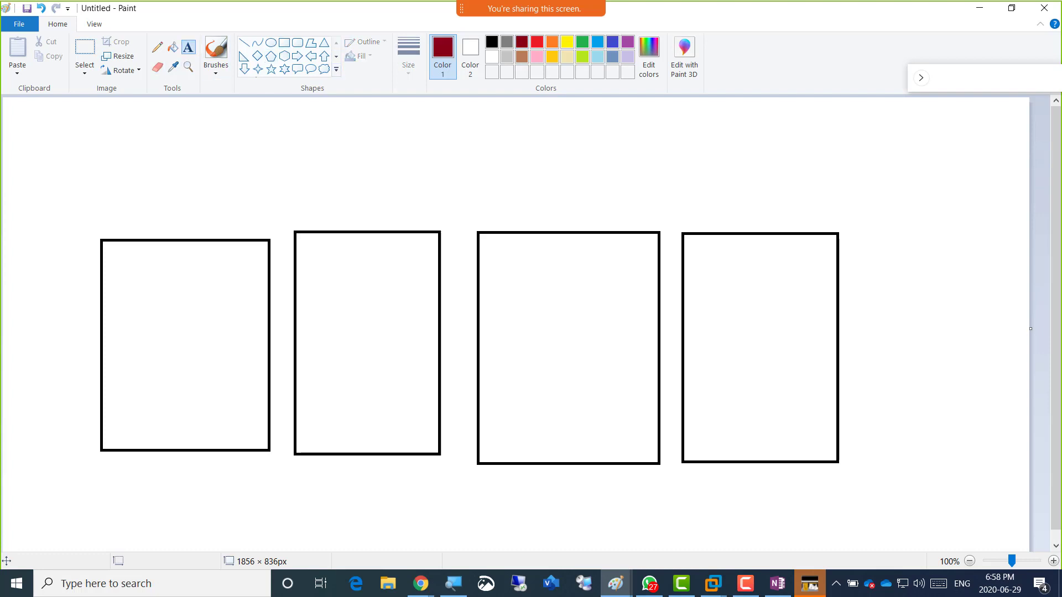
{"action": "left_click", "coordinate": [541, 459]}
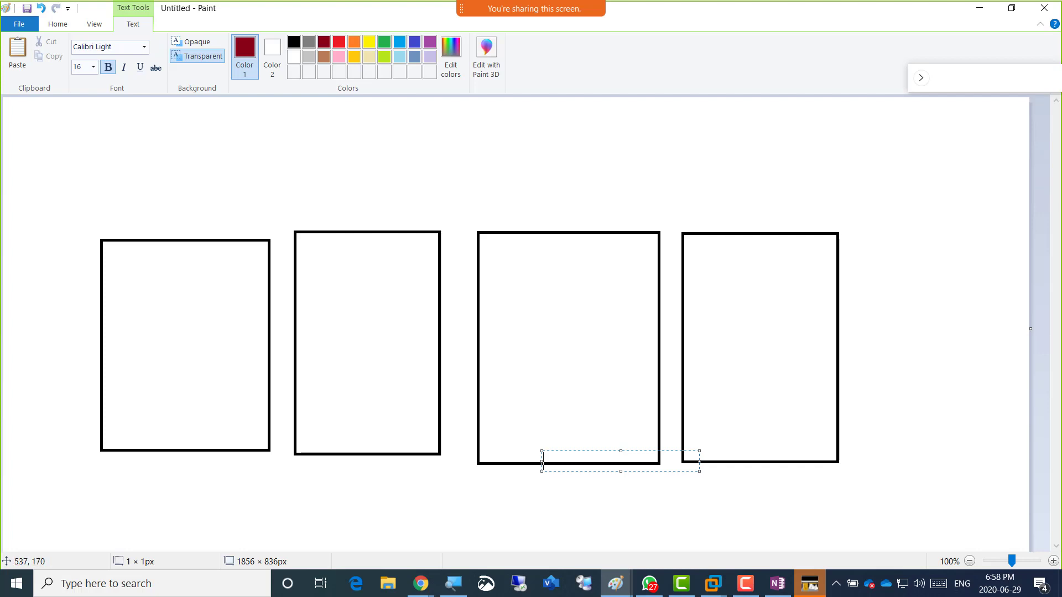
{"action": "left_click", "coordinate": [58, 25]}
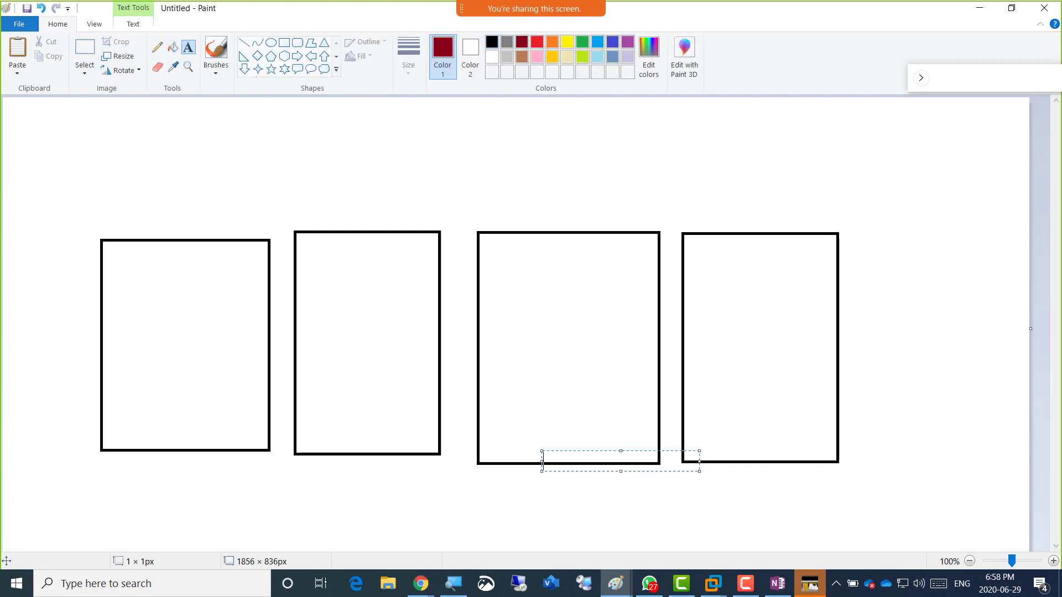
{"action": "left_click", "coordinate": [491, 42]}
{"action": "left_click", "coordinate": [48, 124]}
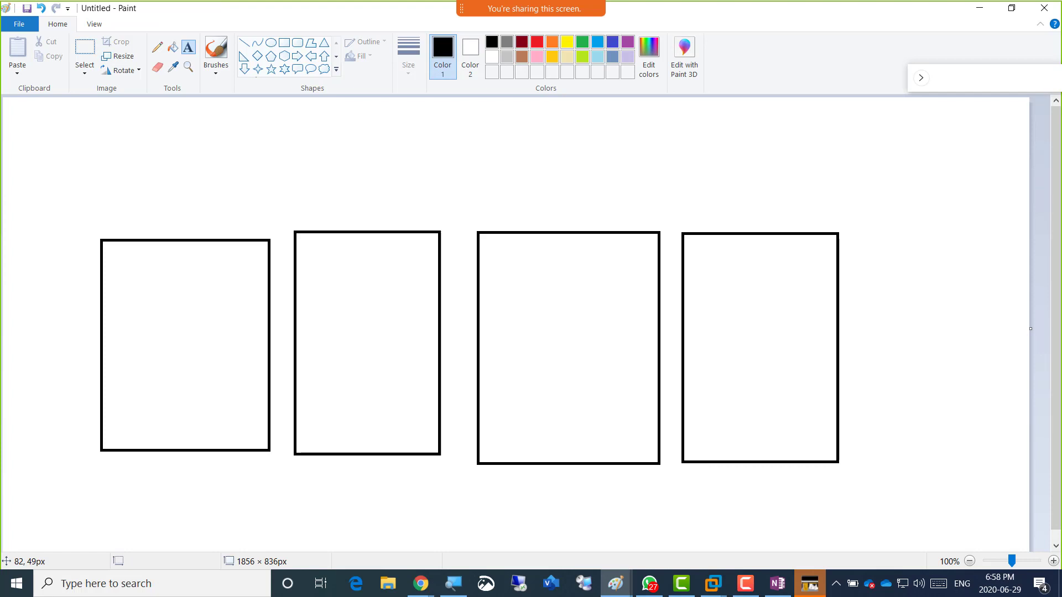
{"action": "left_click", "coordinate": [48, 112]}
{"action": "type", "text": "vMot"}
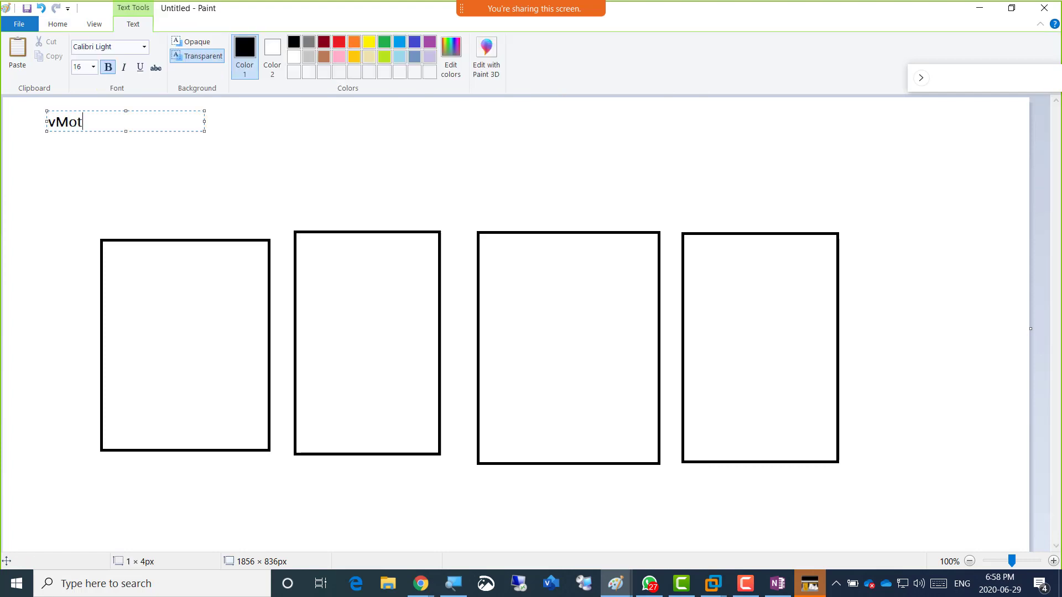
{"action": "type", "text": "ion"}
{"action": "key", "text": "BackSpace"}
{"action": "key", "text": "BackSpace"}
{"action": "key", "text": "BackSpace"}
{"action": "key", "text": "BackSpace"}
{"action": "key", "text": "BackSpace"}
{"action": "key", "text": "BackSpace"}
{"action": "key", "text": "BackSpace"}
{"action": "type", "text": "Why we need 9 "}
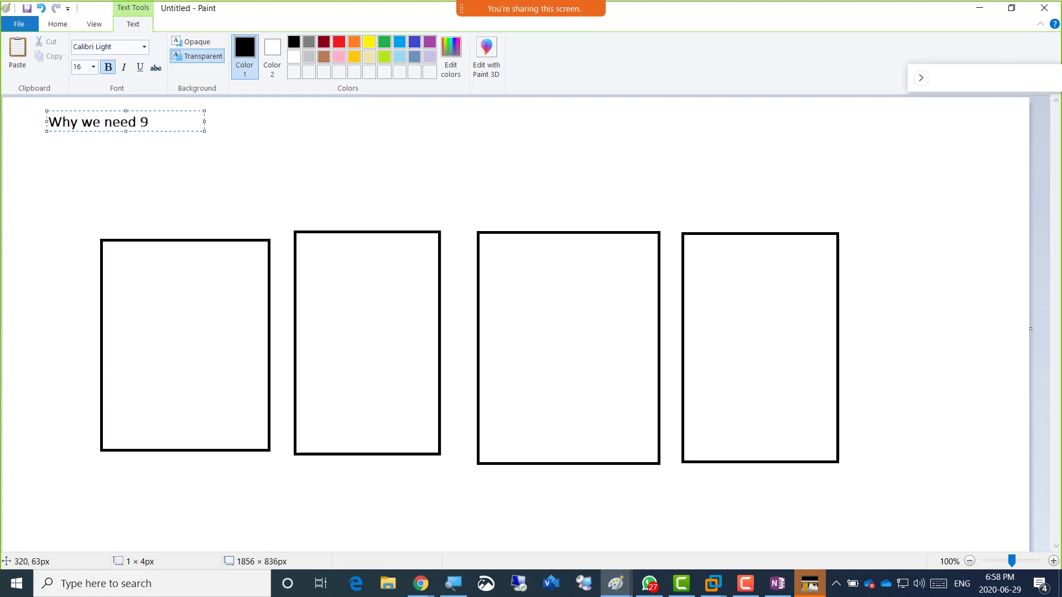
{"action": "type", "text": "NICs on both Esxi"}
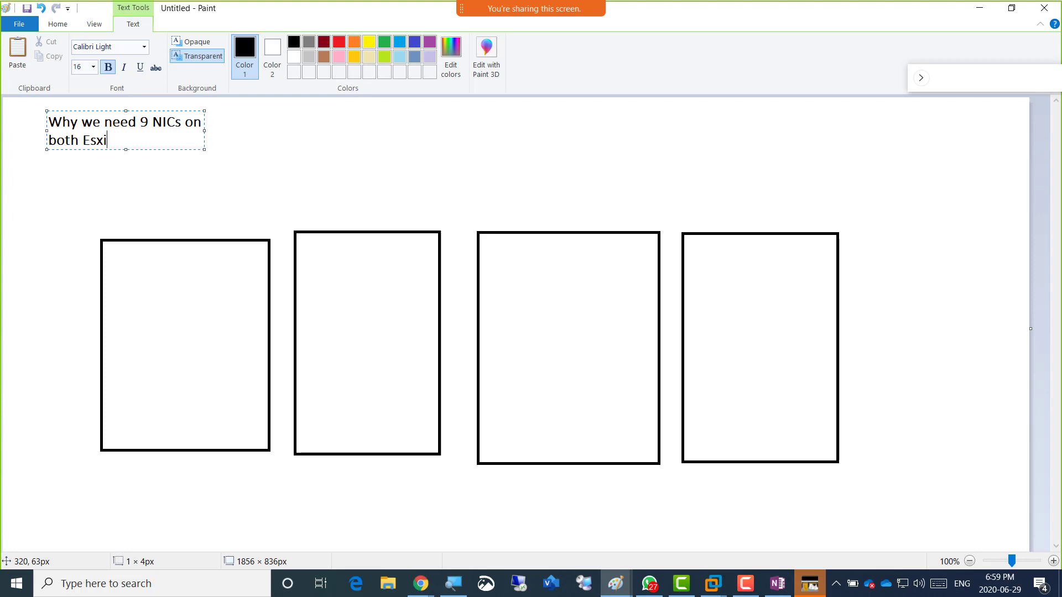
{"action": "type", "text": "01 and Esxi02"}
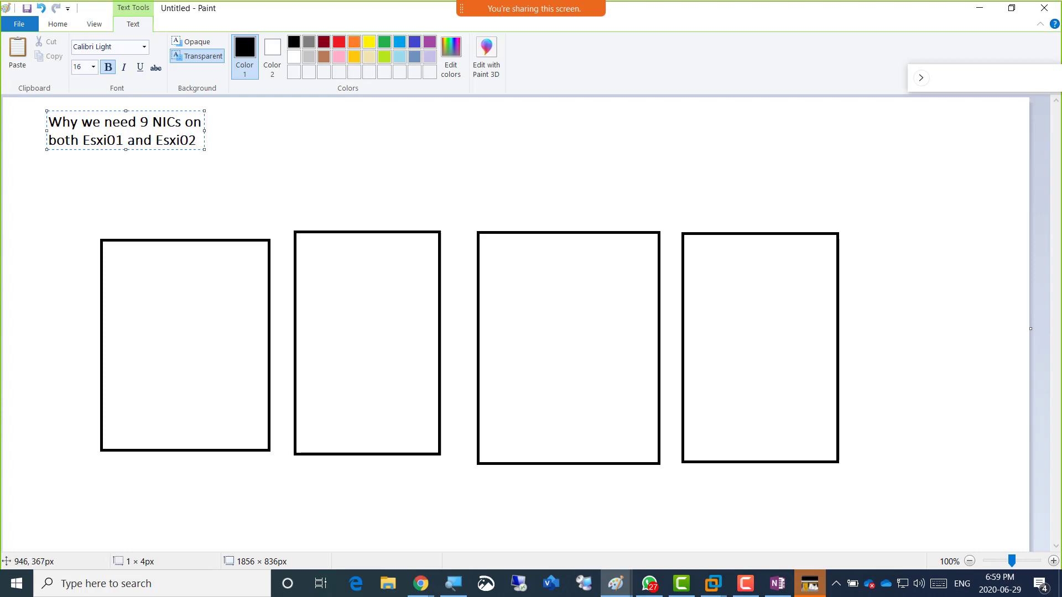
{"action": "left_click", "coordinate": [517, 157]}
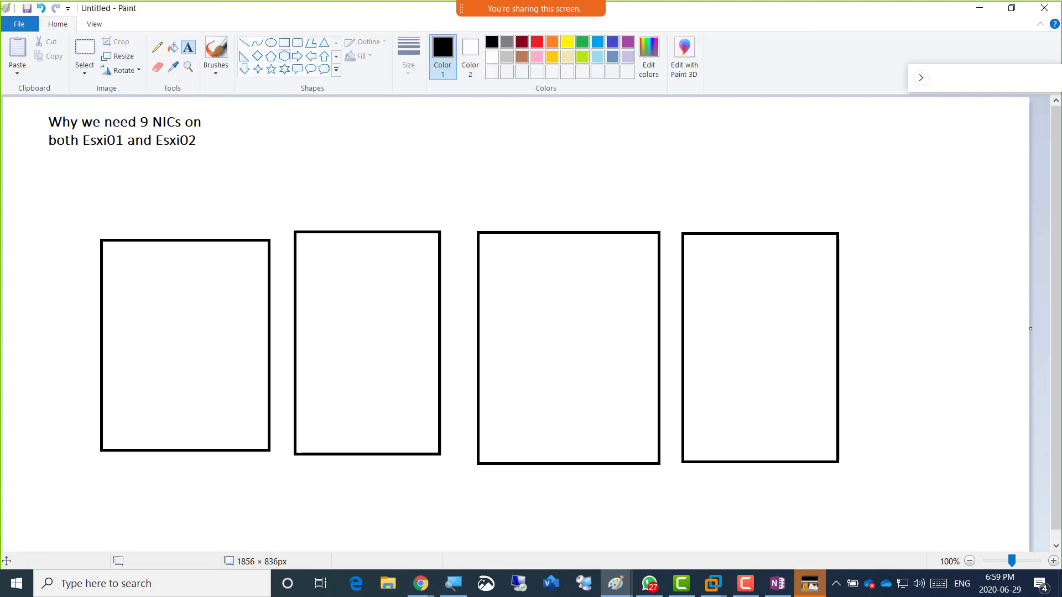
Draw an orange hexagon on the third rectangle's right edge.
{"action": "left_click", "coordinate": [284, 56]}
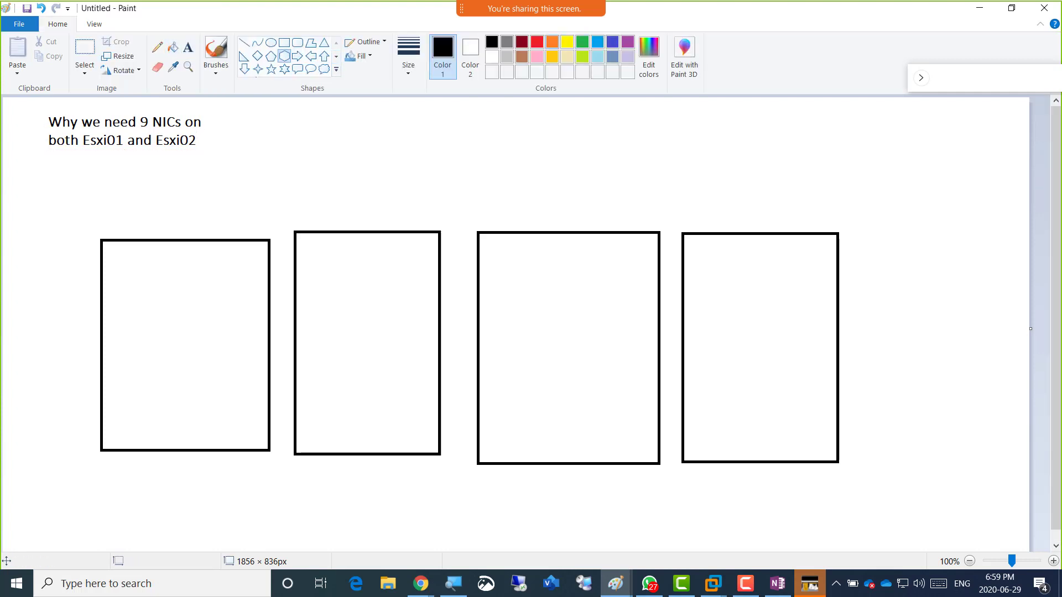
{"action": "left_click", "coordinate": [552, 41]}
{"action": "left_click_drag", "start_coordinate": [628, 325], "coordinate": [666, 360]}
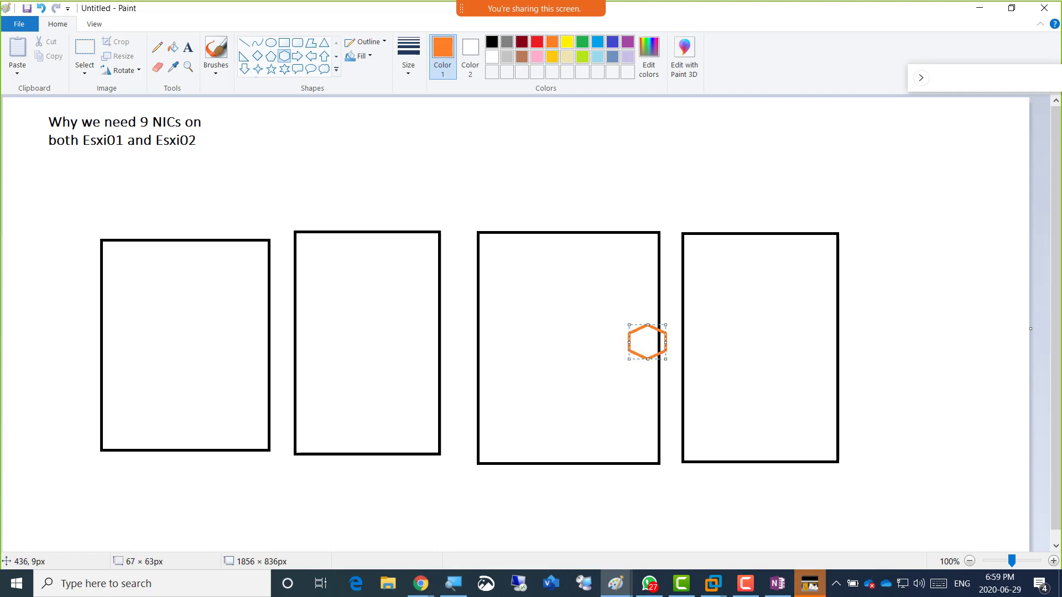
Draw two dark-red right triangles side by side on the third box's bottom edge.
{"action": "left_click", "coordinate": [157, 47]}
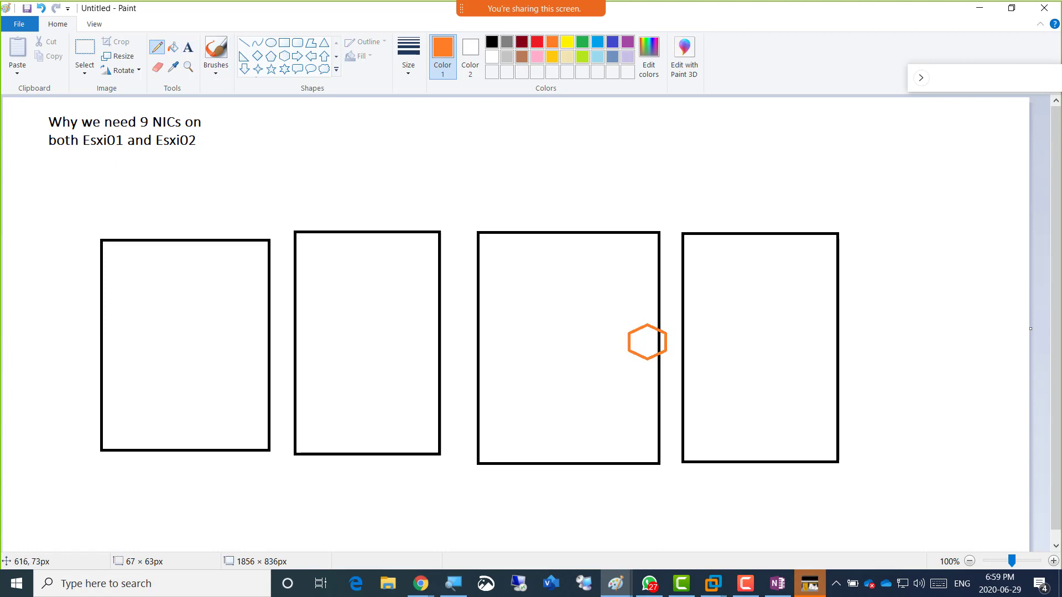
{"action": "left_click", "coordinate": [521, 42]}
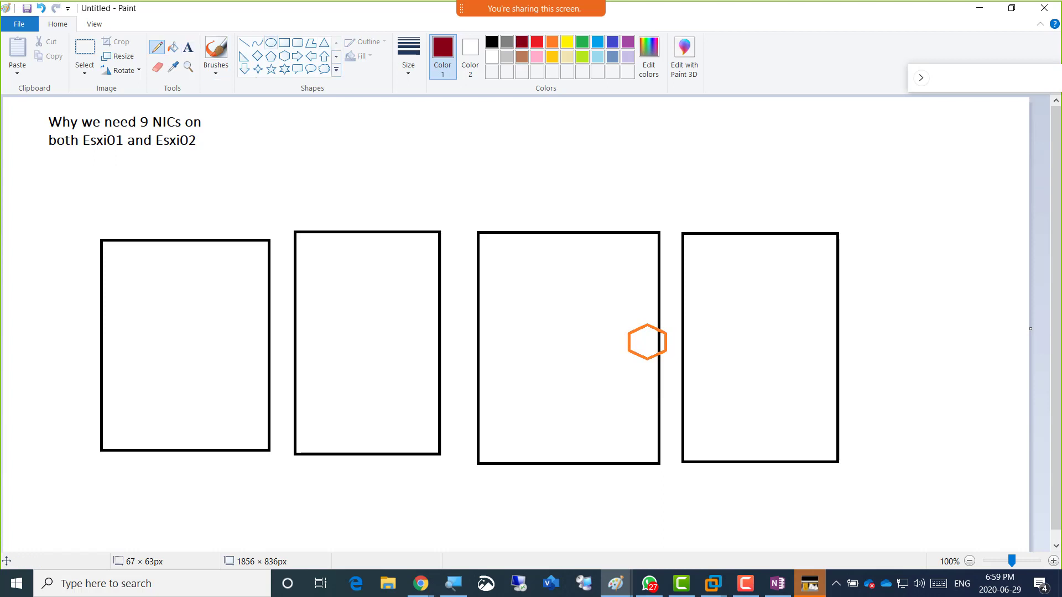
{"action": "left_click", "coordinate": [243, 56]}
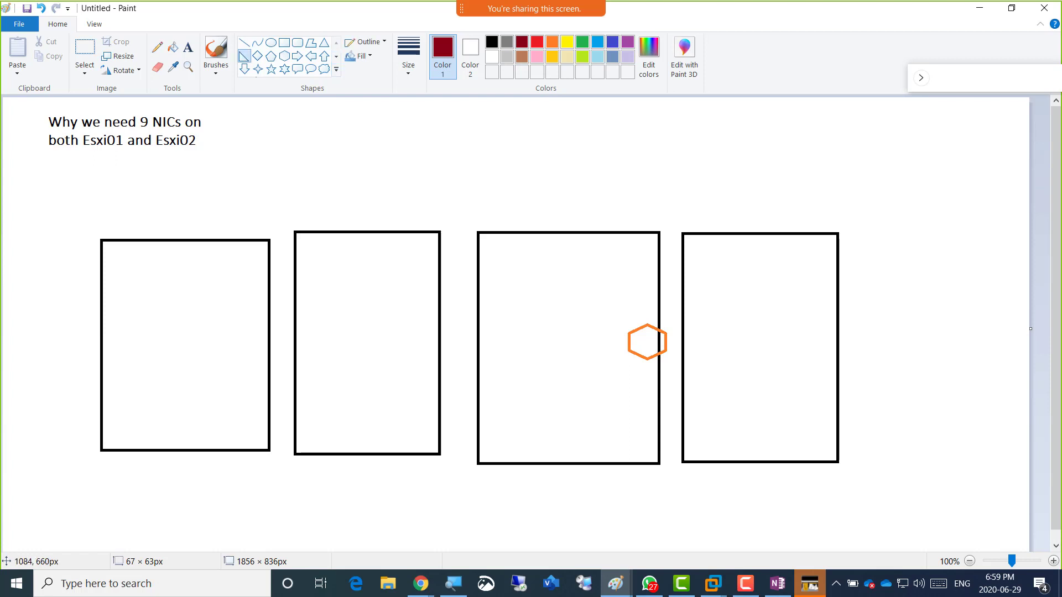
{"action": "left_click_drag", "start_coordinate": [598, 435], "coordinate": [623, 476]}
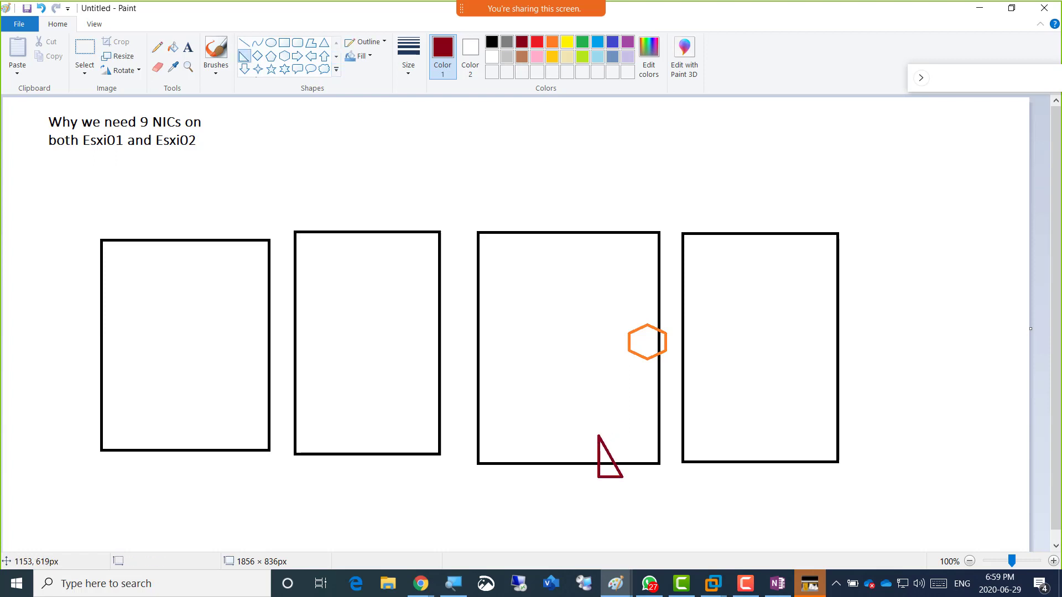
{"action": "left_click_drag", "start_coordinate": [621, 433], "coordinate": [650, 475]}
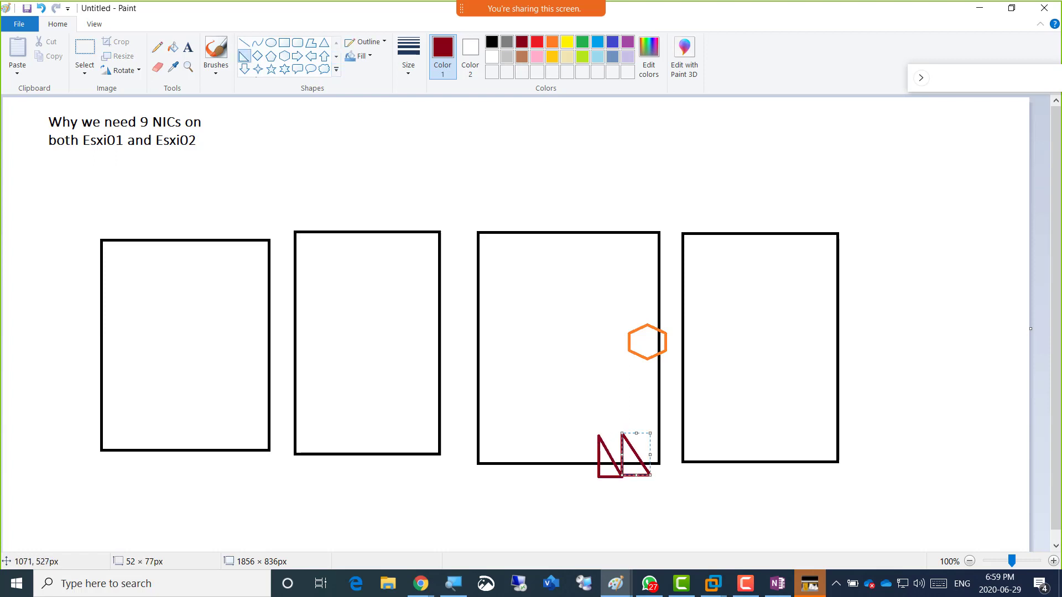
{"action": "left_click", "coordinate": [595, 389]}
{"action": "left_click", "coordinate": [157, 47]}
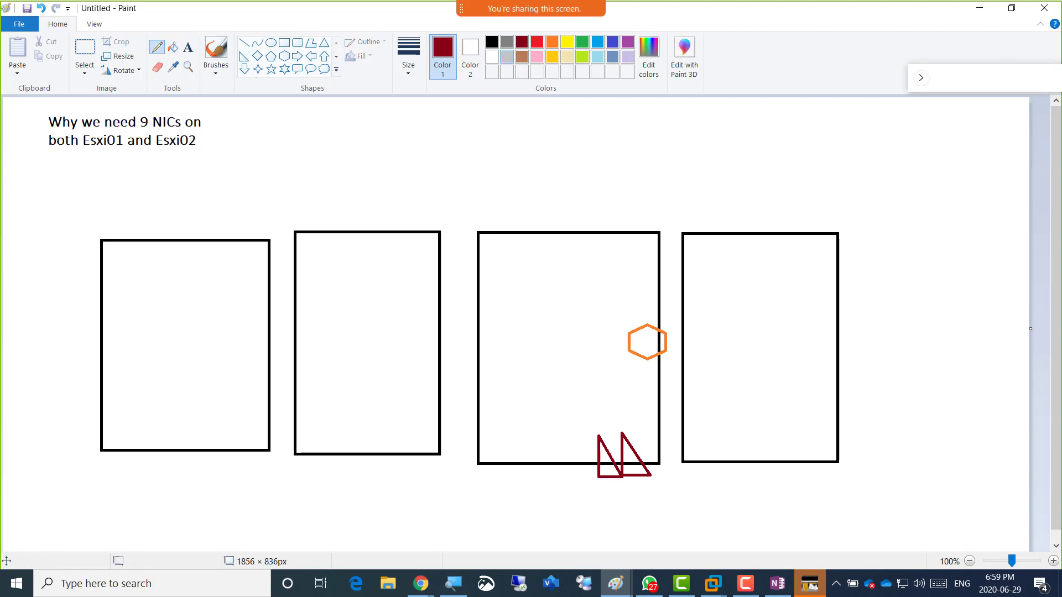
Connect the orange hexagon down to the triangles with a grey line.
{"action": "left_click", "coordinate": [507, 41]}
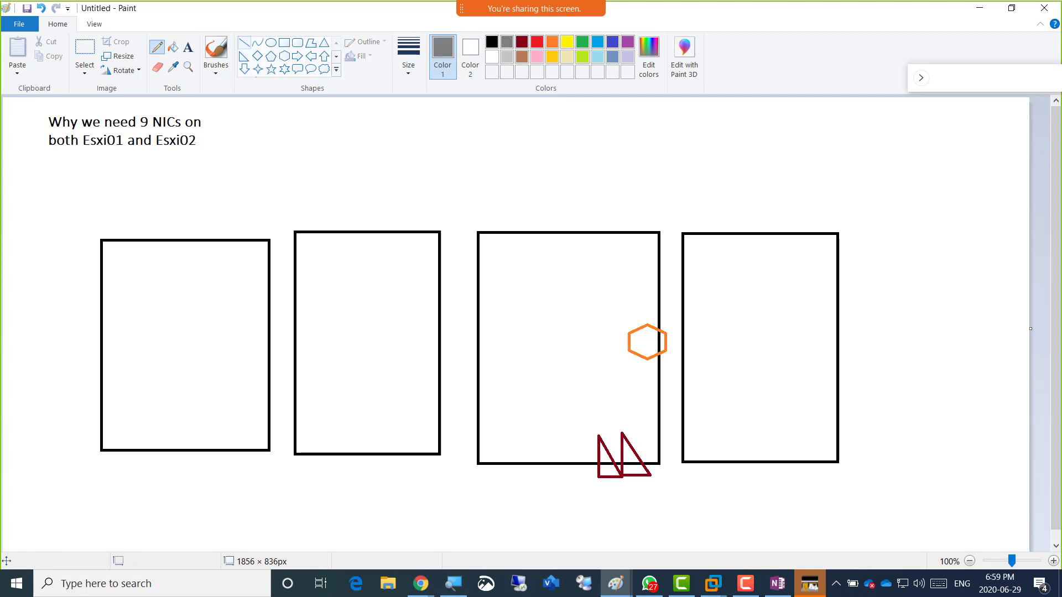
{"action": "left_click", "coordinate": [244, 43]}
{"action": "left_click_drag", "start_coordinate": [644, 344], "coordinate": [614, 432]}
{"action": "left_click", "coordinate": [463, 191]}
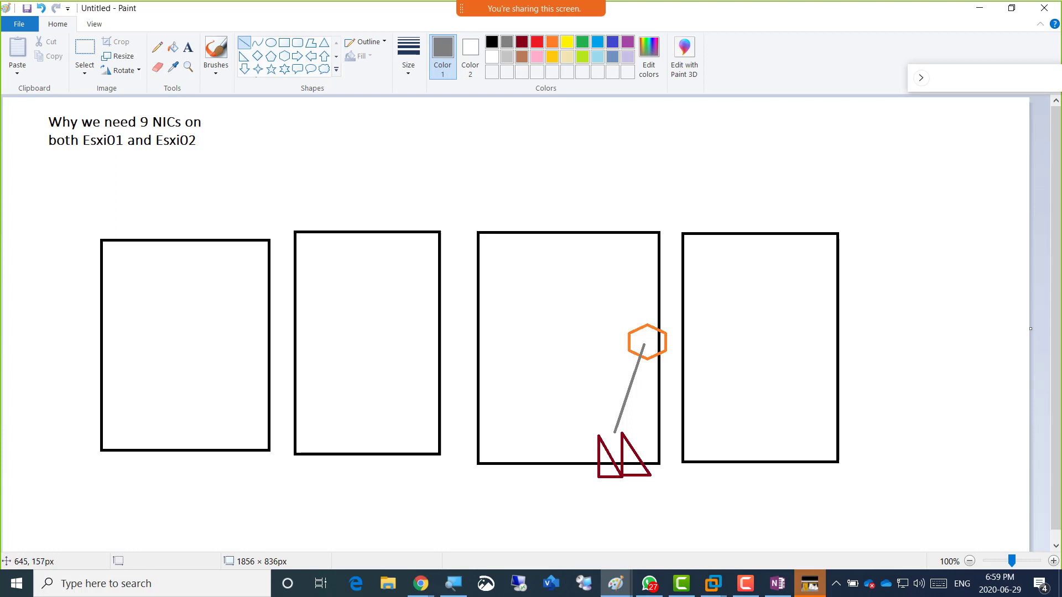
Label the orange hexagon 'vSwitch0' in orange text.
{"action": "left_click", "coordinate": [188, 47]}
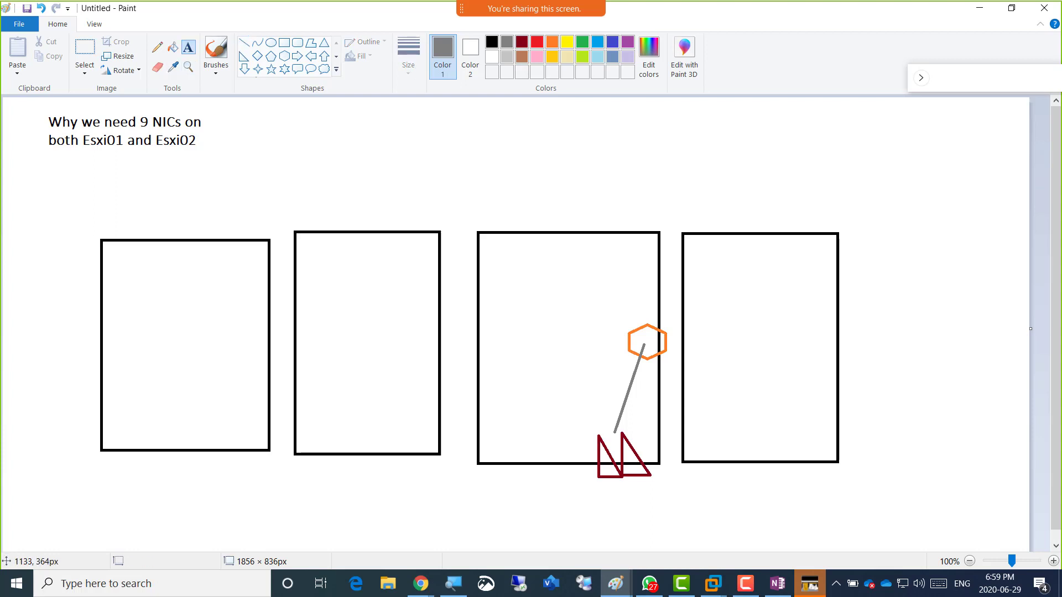
{"action": "left_click", "coordinate": [626, 309]}
{"action": "type", "text": "vSwi"}
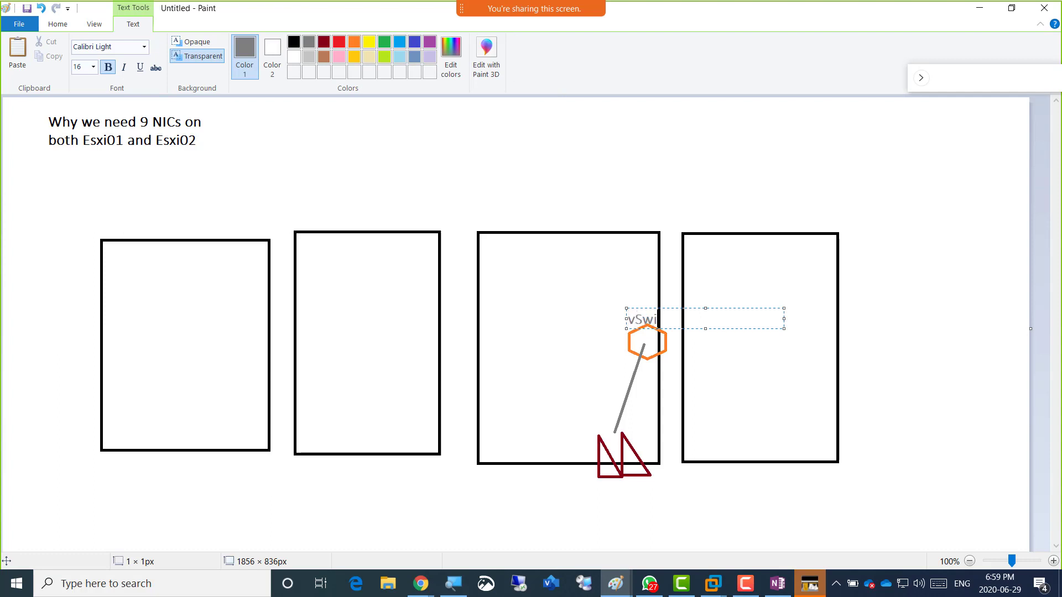
{"action": "type", "text": "tch0"}
{"action": "key", "text": "ctrl+a"}
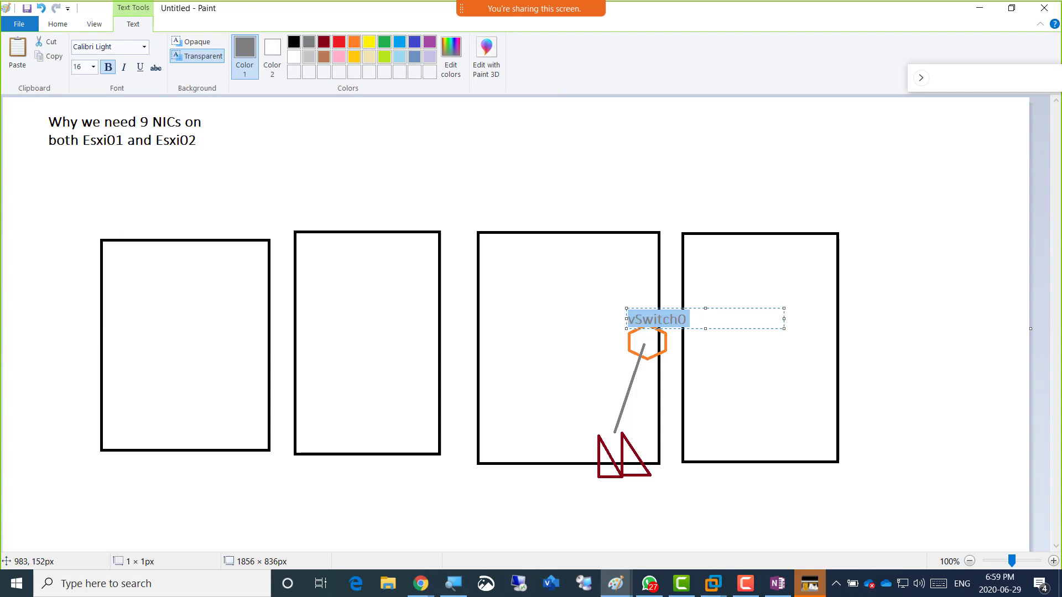
{"action": "left_click", "coordinate": [354, 42]}
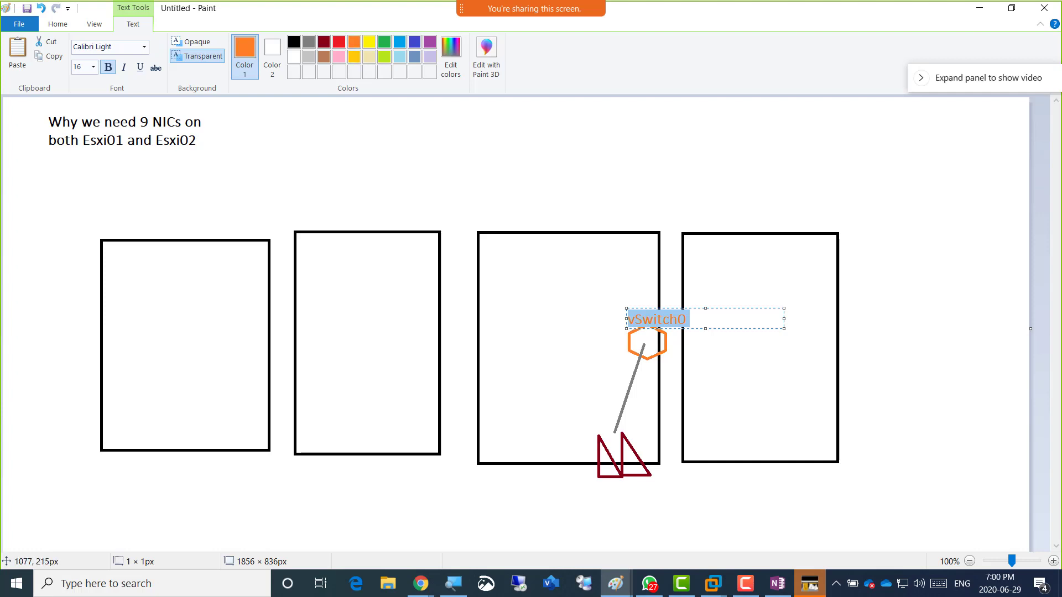
{"action": "left_click", "coordinate": [553, 329]}
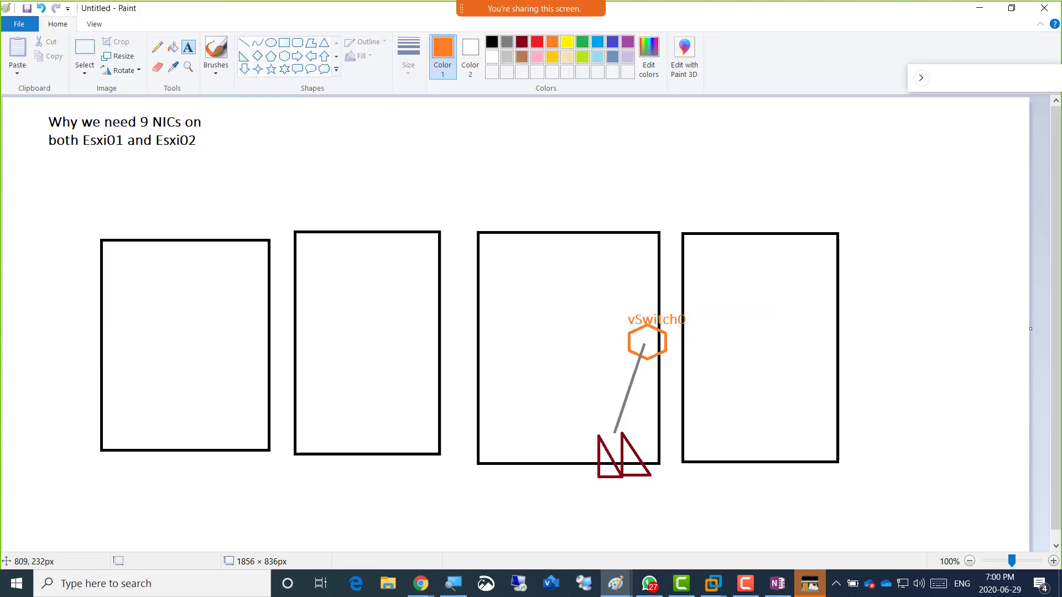
Draw a second orange hexagon to its left and label it 'vSwitch1'.
{"action": "left_click", "coordinate": [284, 56]}
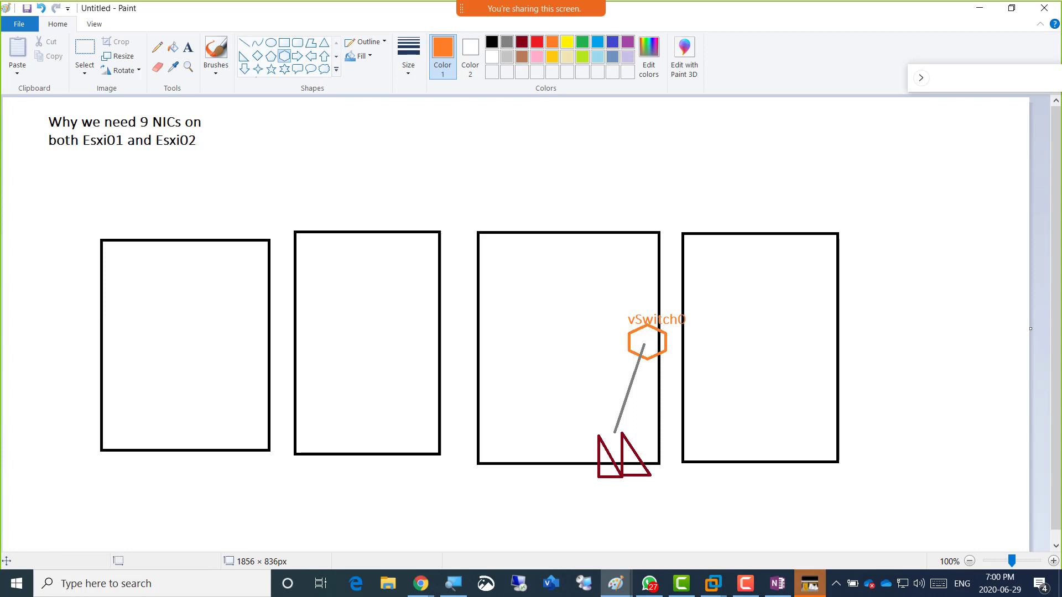
{"action": "left_click_drag", "start_coordinate": [585, 348], "coordinate": [626, 387]}
{"action": "left_click", "coordinate": [188, 47]}
{"action": "left_click", "coordinate": [564, 329]}
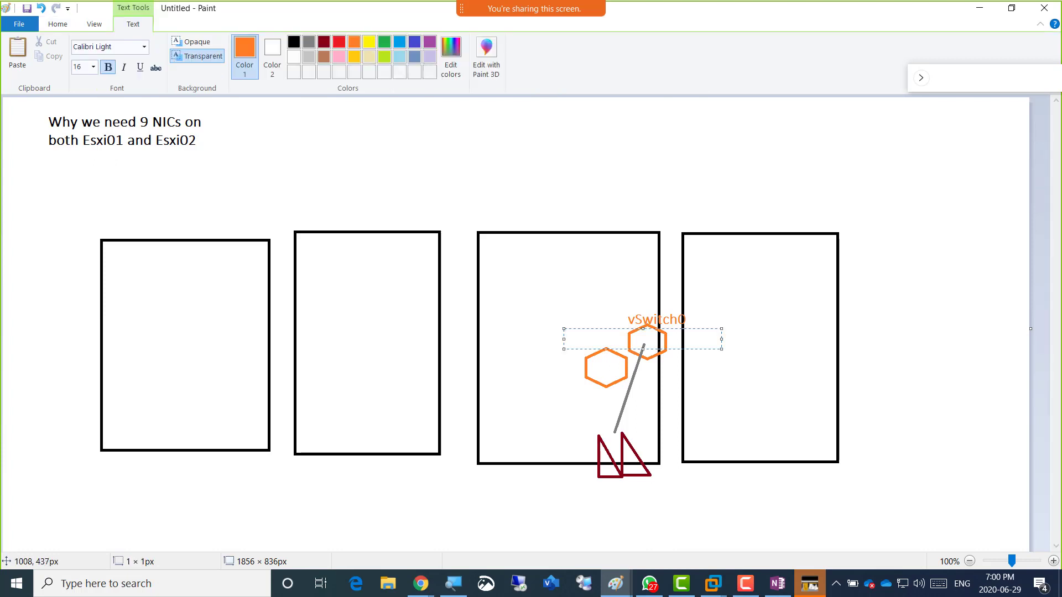
{"action": "type", "text": "vSwitch1"}
{"action": "left_click", "coordinate": [537, 316]}
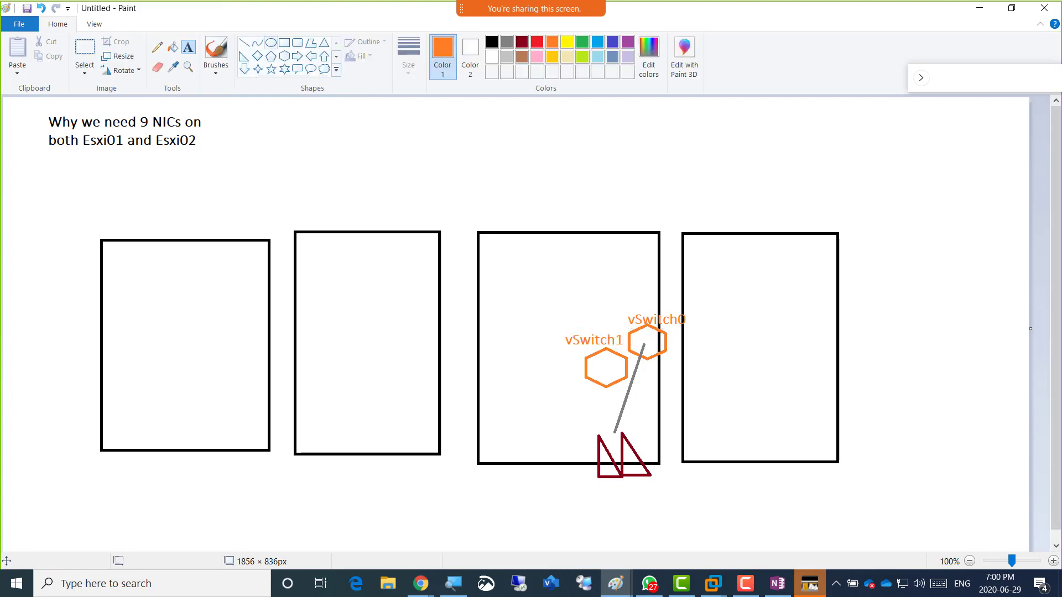
Add two more dark-red triangles further left on the third box's bottom edge.
{"action": "left_click", "coordinate": [244, 56]}
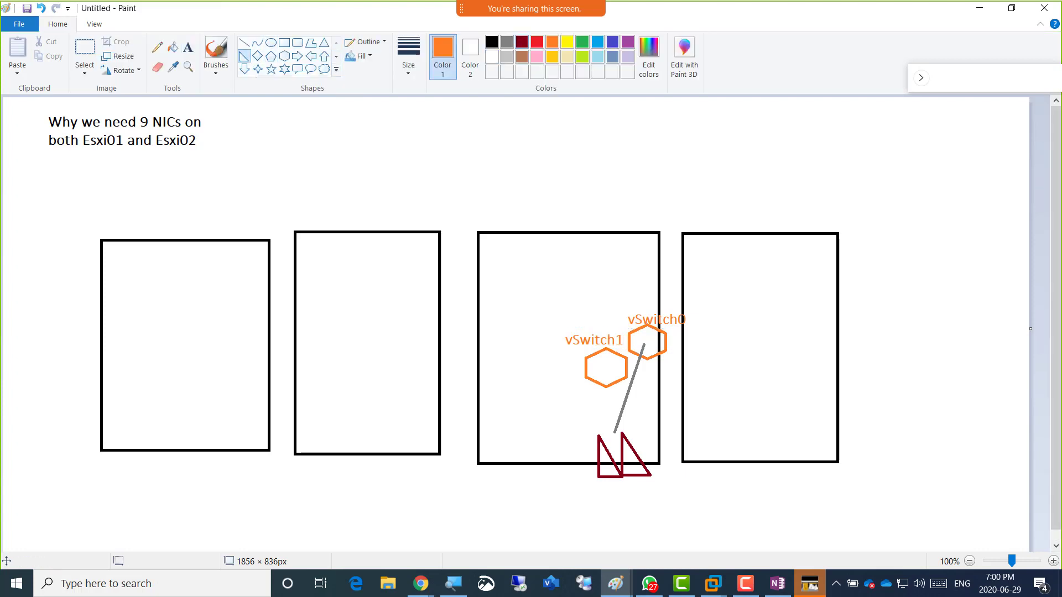
{"action": "left_click", "coordinate": [522, 41]}
{"action": "left_click_drag", "start_coordinate": [523, 444], "coordinate": [540, 477]}
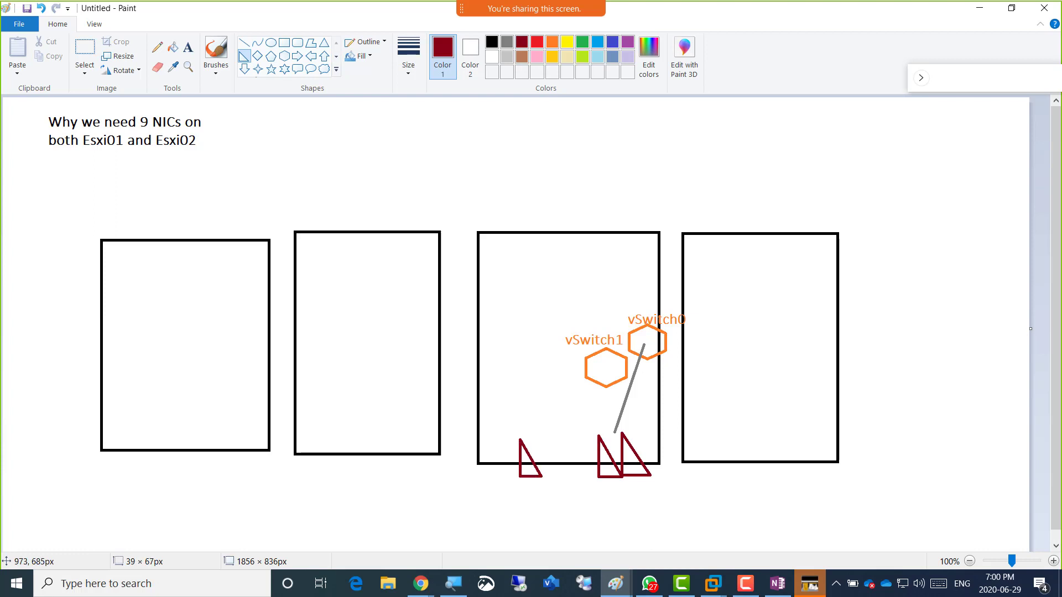
{"action": "left_click_drag", "start_coordinate": [542, 440], "coordinate": [564, 476]}
{"action": "left_click", "coordinate": [562, 451]}
{"action": "left_click", "coordinate": [528, 347]}
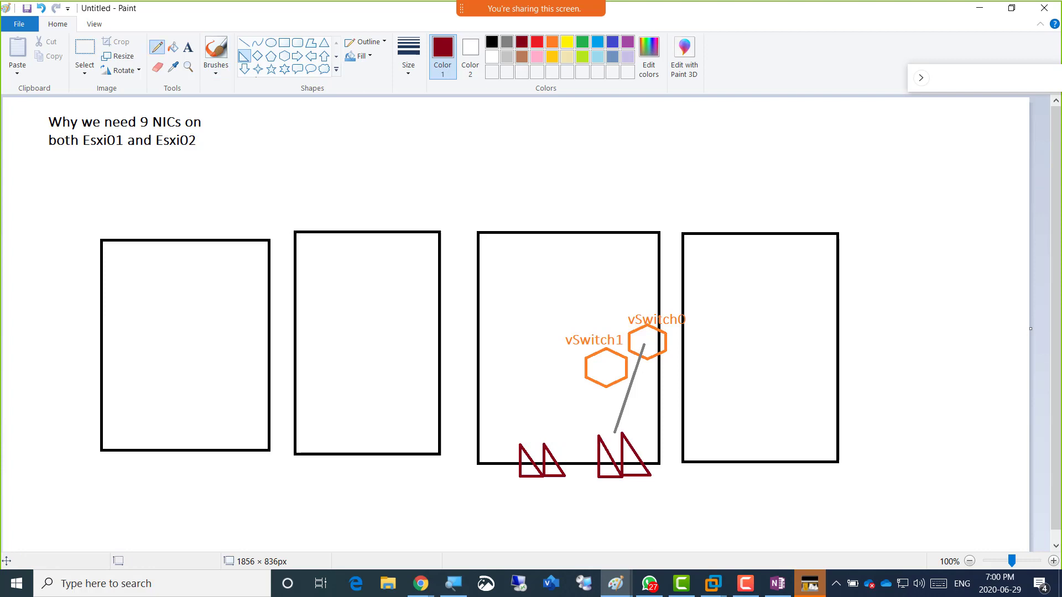
{"action": "left_click", "coordinate": [157, 47]}
Draw grey lines from vSwitch1 to both new triangles and a second line from vSwitch0.
{"action": "left_click", "coordinate": [244, 42]}
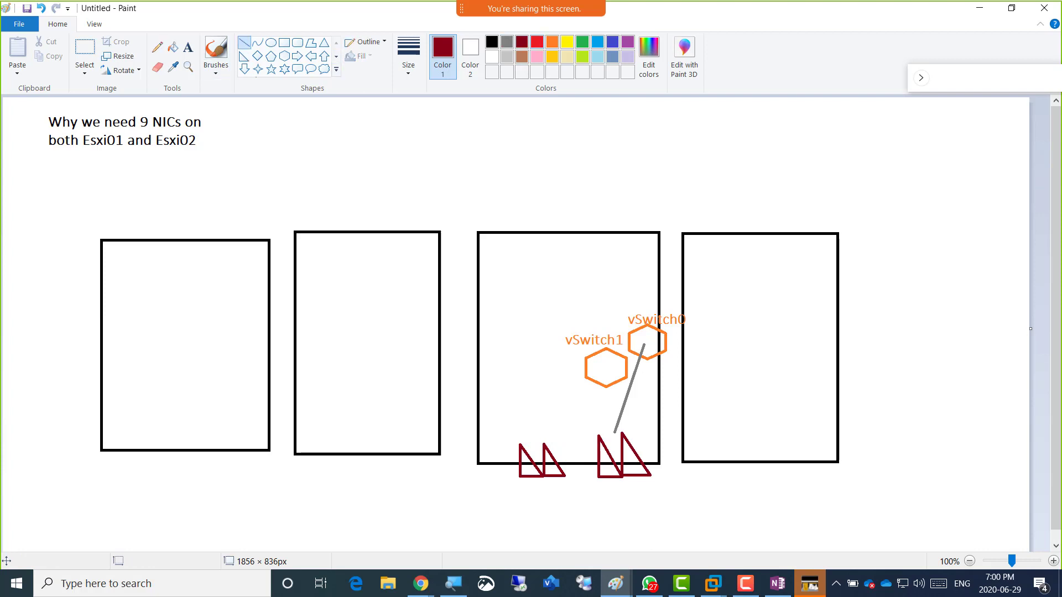
{"action": "left_click", "coordinate": [506, 41]}
{"action": "left_click_drag", "start_coordinate": [597, 367], "coordinate": [520, 445]}
{"action": "left_click_drag", "start_coordinate": [601, 372], "coordinate": [545, 445]}
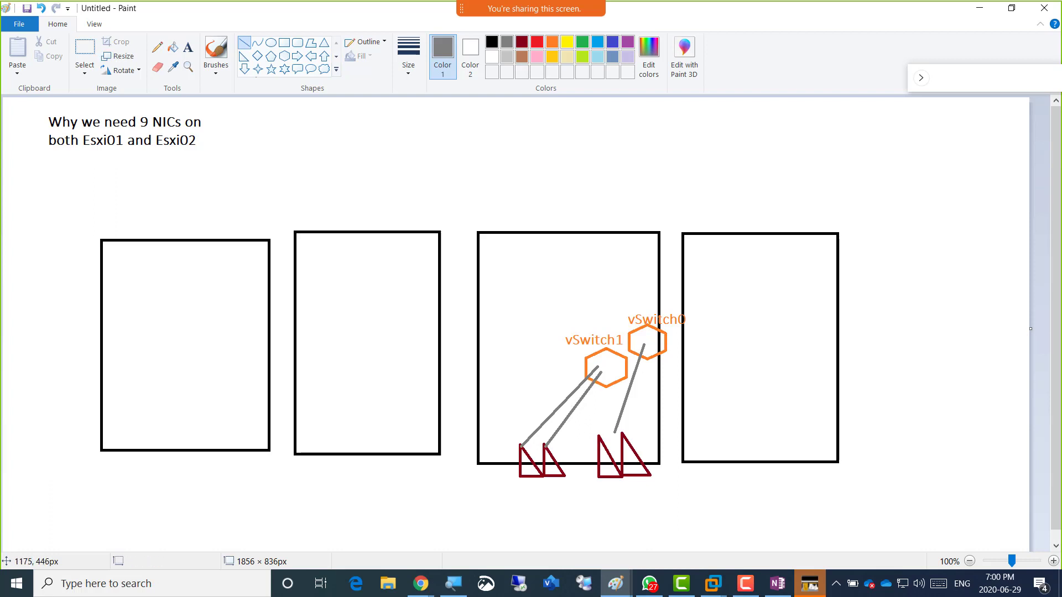
{"action": "left_click_drag", "start_coordinate": [652, 344], "coordinate": [627, 432]}
{"action": "left_click", "coordinate": [423, 169]}
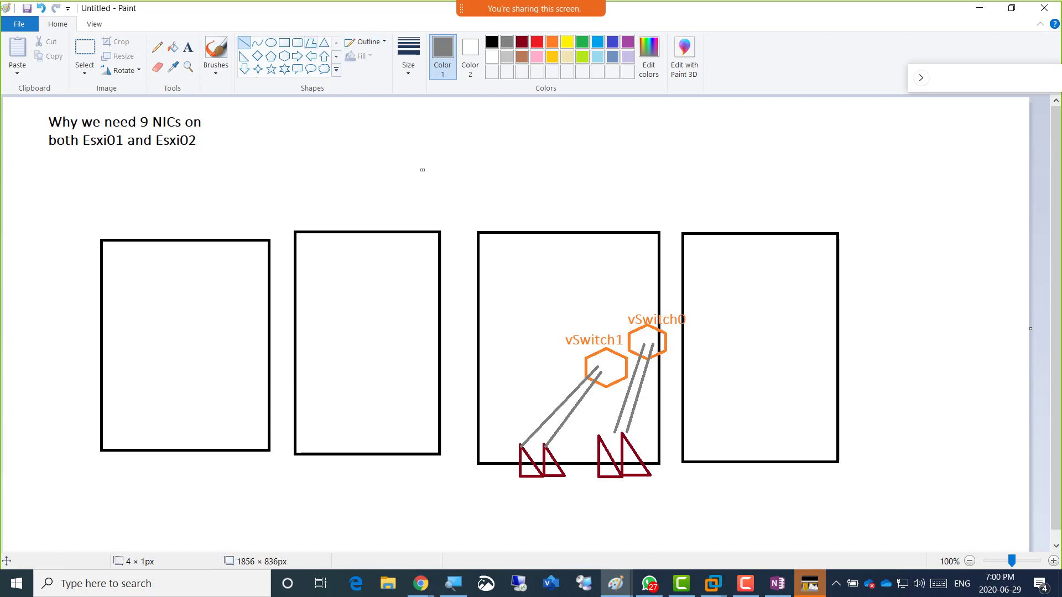
{"action": "left_click", "coordinate": [283, 42]}
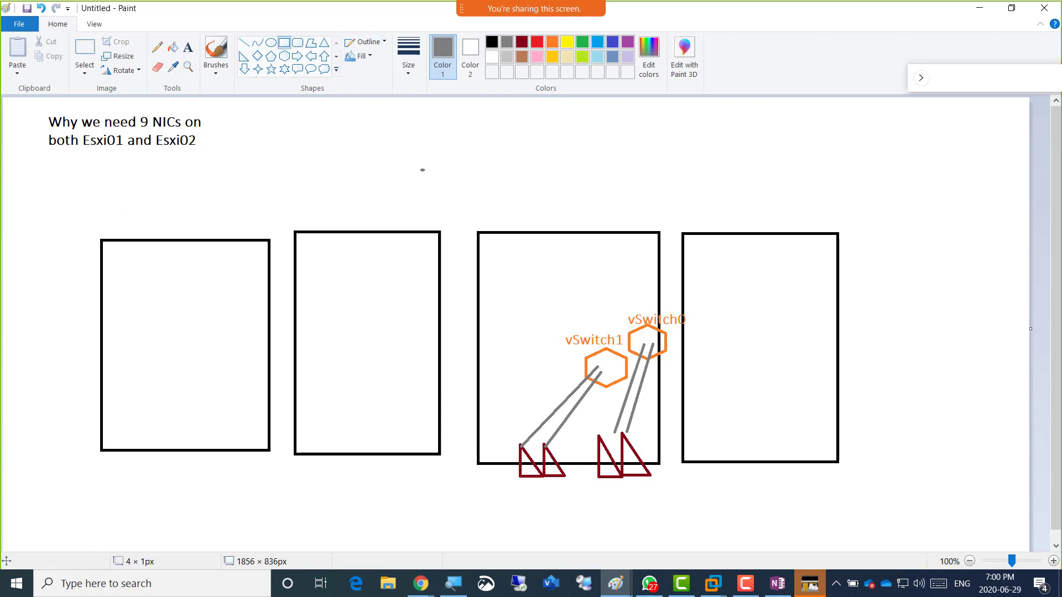
Draw four thin blue rectangles side by side over the third box's top edge.
{"action": "left_click_drag", "start_coordinate": [501, 184], "coordinate": [519, 246]}
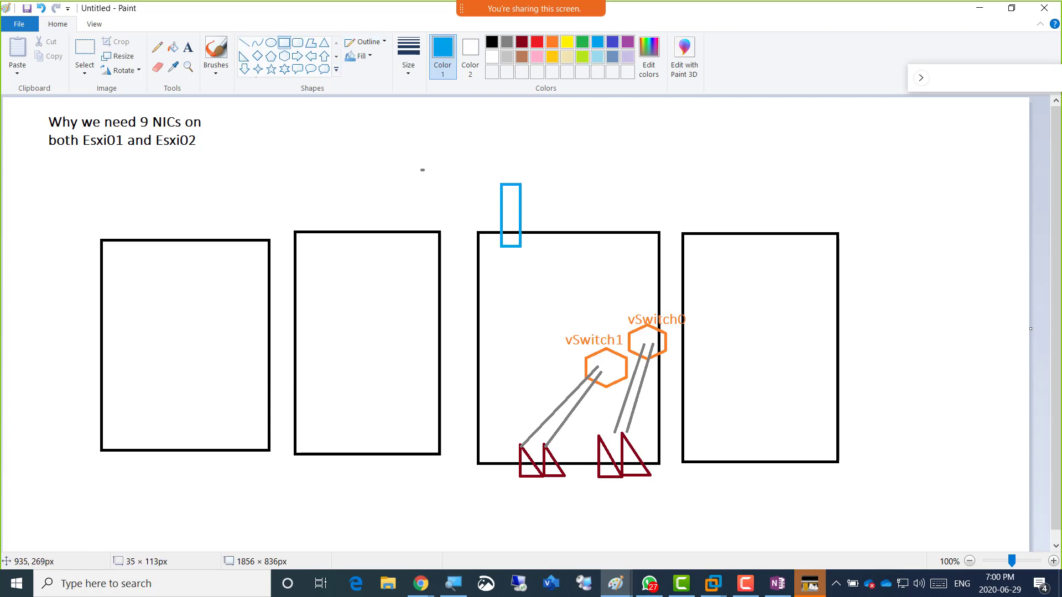
{"action": "mouse_move", "coordinate": [533, 181]}
{"action": "left_mouse_down"}
{"action": "mouse_move", "coordinate": [547, 239]}
{"action": "mouse_move", "coordinate": [559, 242]}
{"action": "left_mouse_up"}
{"action": "left_click_drag", "start_coordinate": [573, 179], "coordinate": [593, 242]}
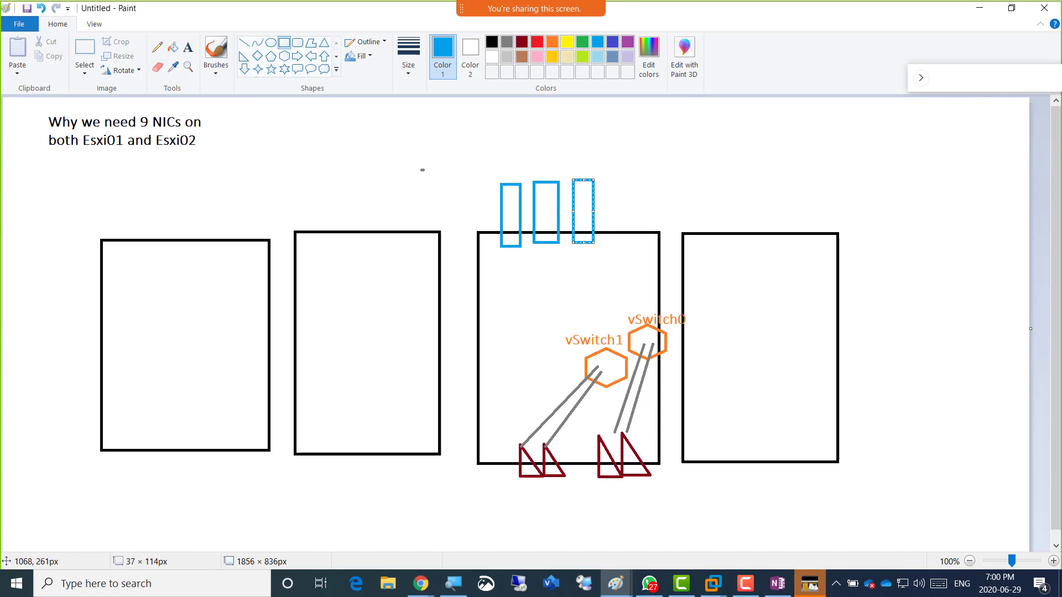
{"action": "left_click_drag", "start_coordinate": [607, 177], "coordinate": [634, 245]}
{"action": "left_click", "coordinate": [669, 152]}
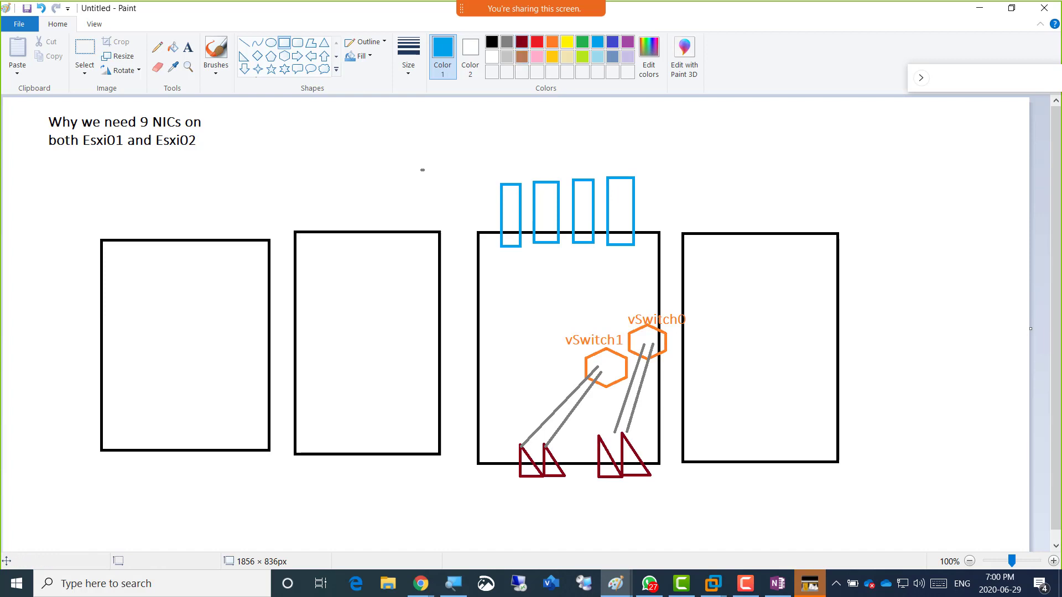
Add a small dark-red right triangle at the base of each blue rectangle.
{"action": "left_click", "coordinate": [521, 41]}
{"action": "left_click", "coordinate": [244, 56]}
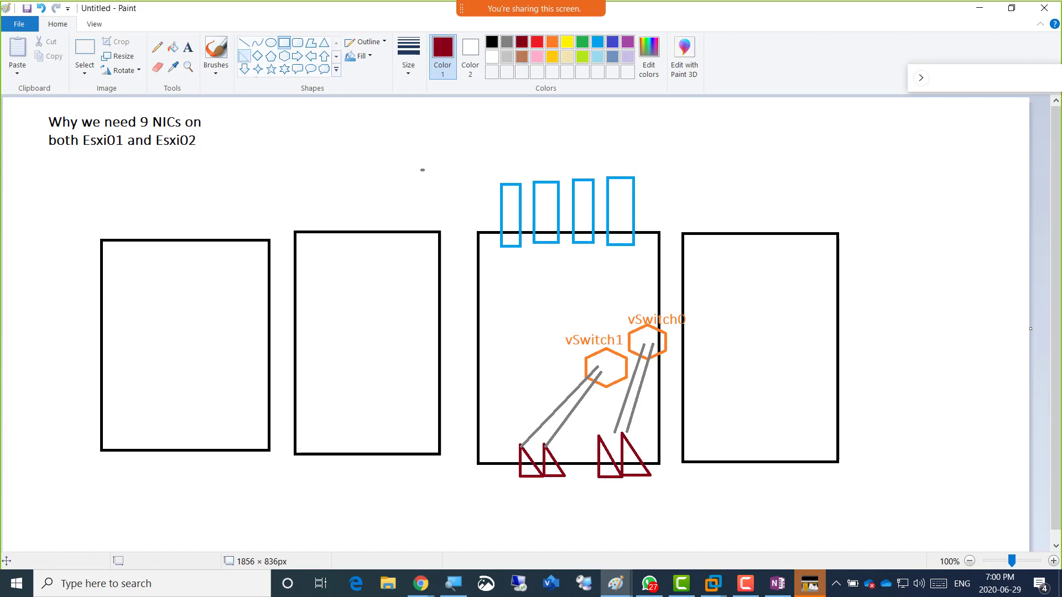
{"action": "mouse_move", "coordinate": [506, 239]}
{"action": "left_mouse_down"}
{"action": "mouse_move", "coordinate": [515, 252]}
{"action": "mouse_move", "coordinate": [632, 255]}
{"action": "left_mouse_up"}
{"action": "left_click", "coordinate": [687, 195]}
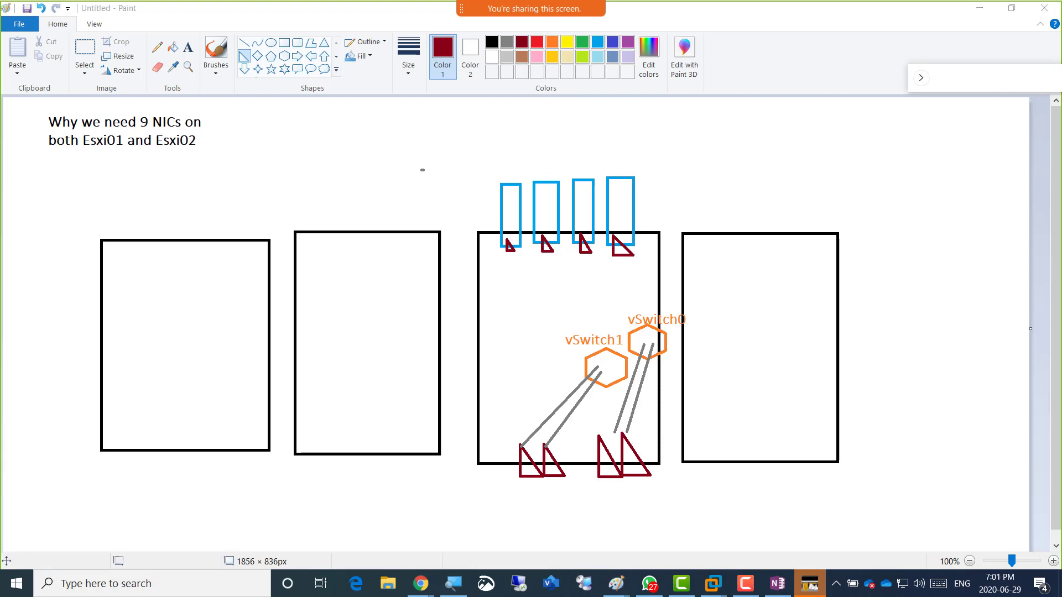
{"action": "left_click_drag", "start_coordinate": [342, 148], "coordinate": [346, 147]}
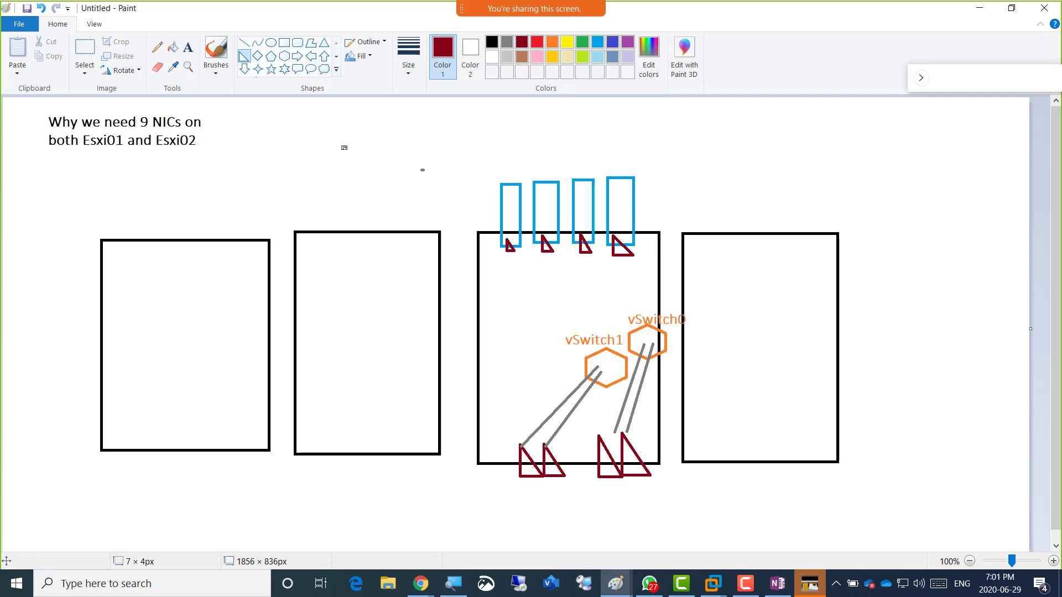
{"action": "left_click", "coordinate": [244, 42]}
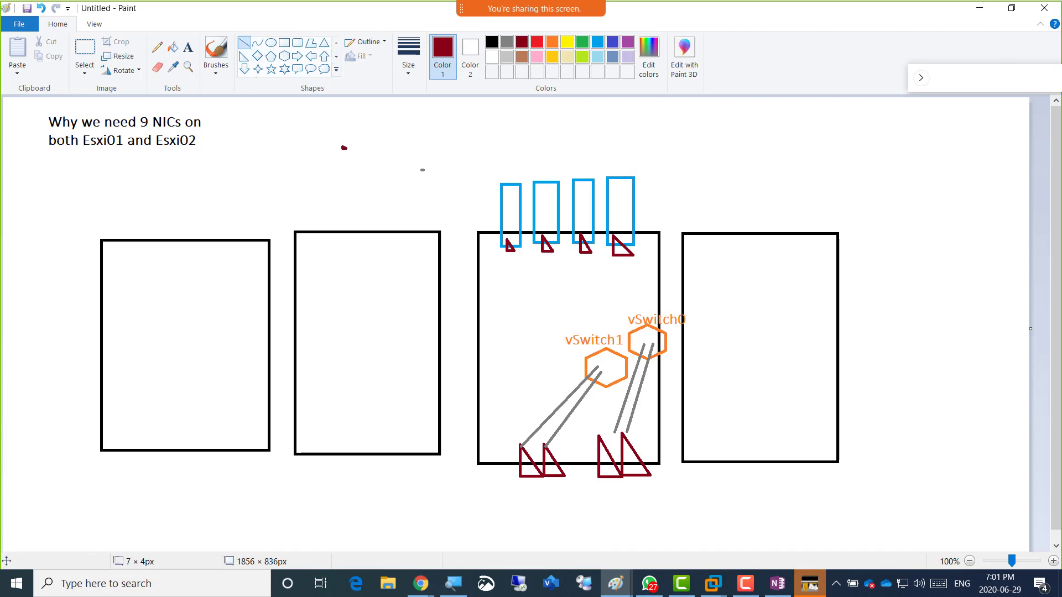
{"action": "left_click", "coordinate": [507, 41]}
Draw grey lines from the last two NIC triangles to vSwitch0 and the first two to vSwitch1.
{"action": "left_click_drag", "start_coordinate": [617, 253], "coordinate": [654, 333]}
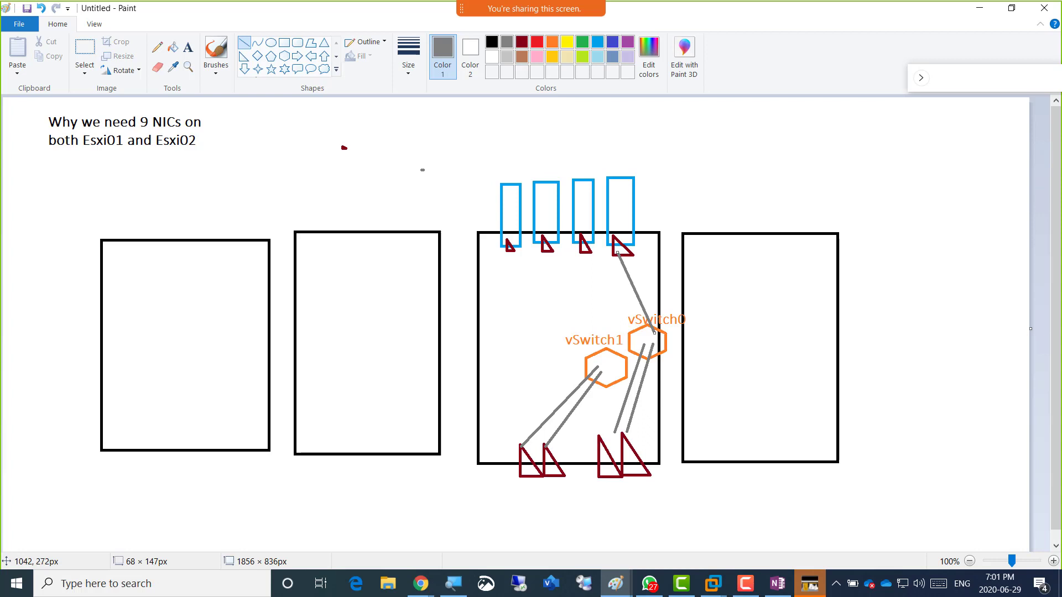
{"action": "left_click_drag", "start_coordinate": [580, 248], "coordinate": [644, 335]}
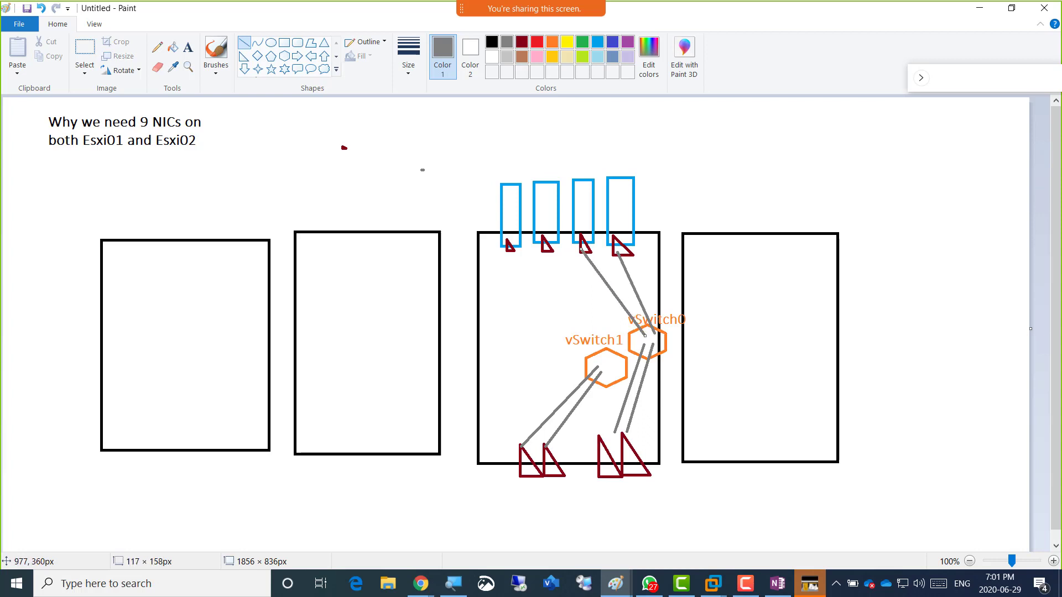
{"action": "left_click", "coordinate": [542, 294]}
{"action": "left_click_drag", "start_coordinate": [545, 247], "coordinate": [604, 352]}
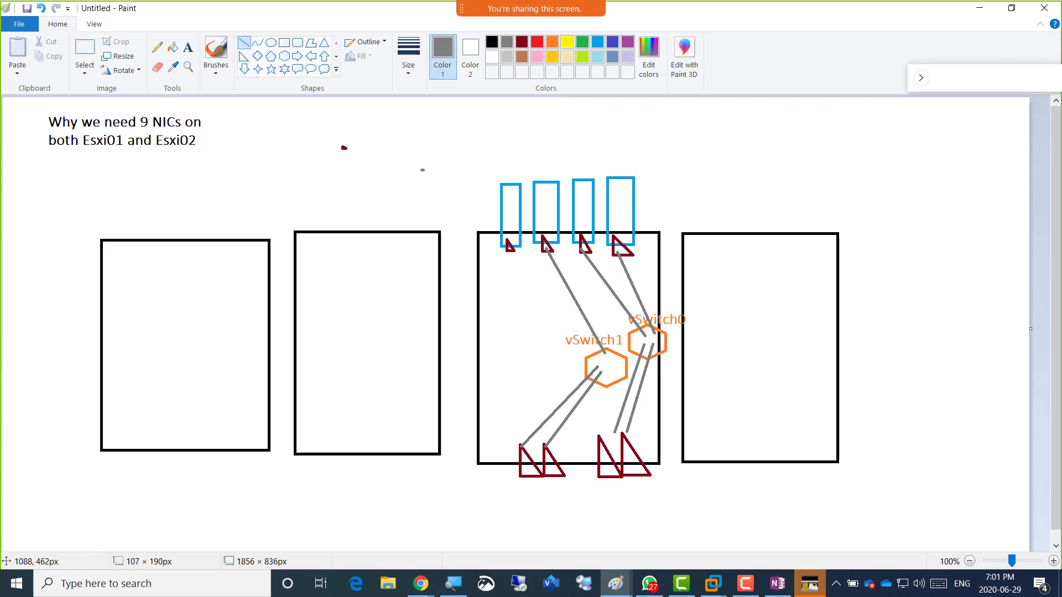
{"action": "mouse_move", "coordinate": [510, 251]}
{"action": "left_mouse_down"}
{"action": "mouse_move", "coordinate": [549, 328]}
{"action": "mouse_move", "coordinate": [598, 358]}
{"action": "left_mouse_up"}
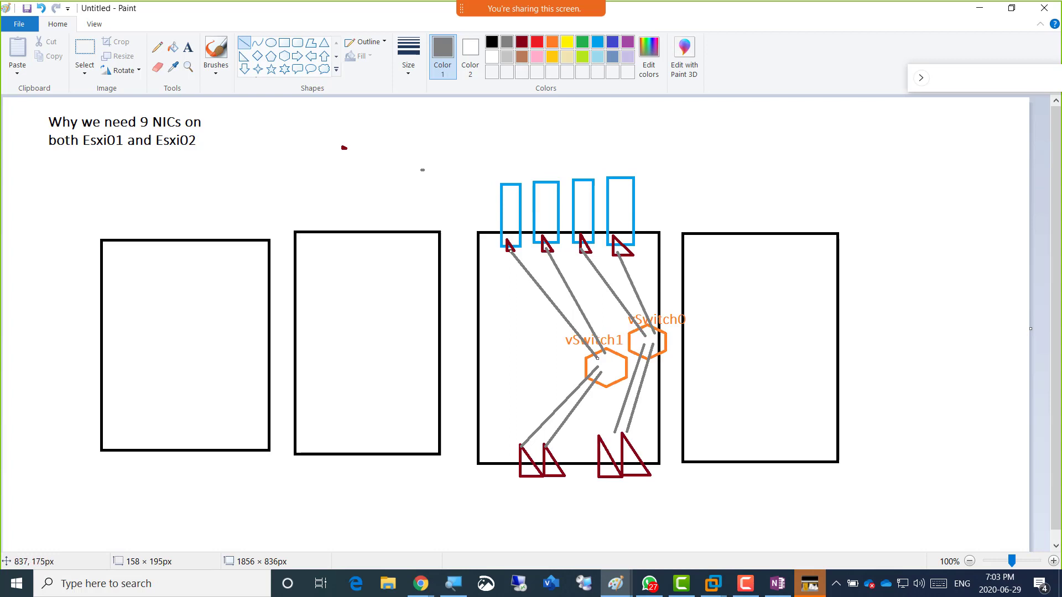
{"action": "key", "text": "alt+Tab"}
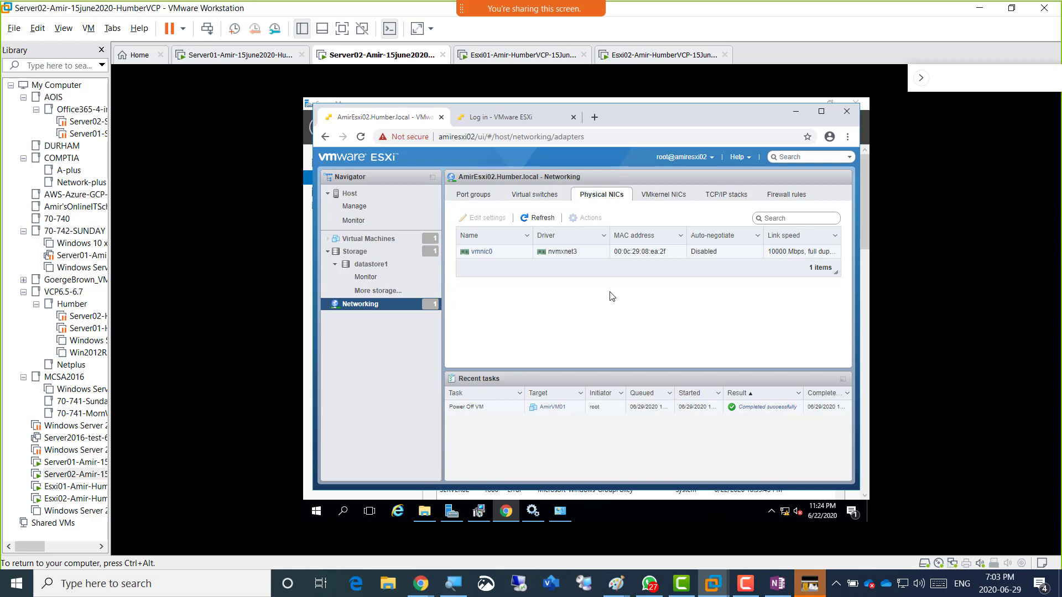
View the host's VMkernel NICs, then its vMotion, Provisioning and Default TCP/IP stacks.
{"action": "left_click", "coordinate": [664, 197]}
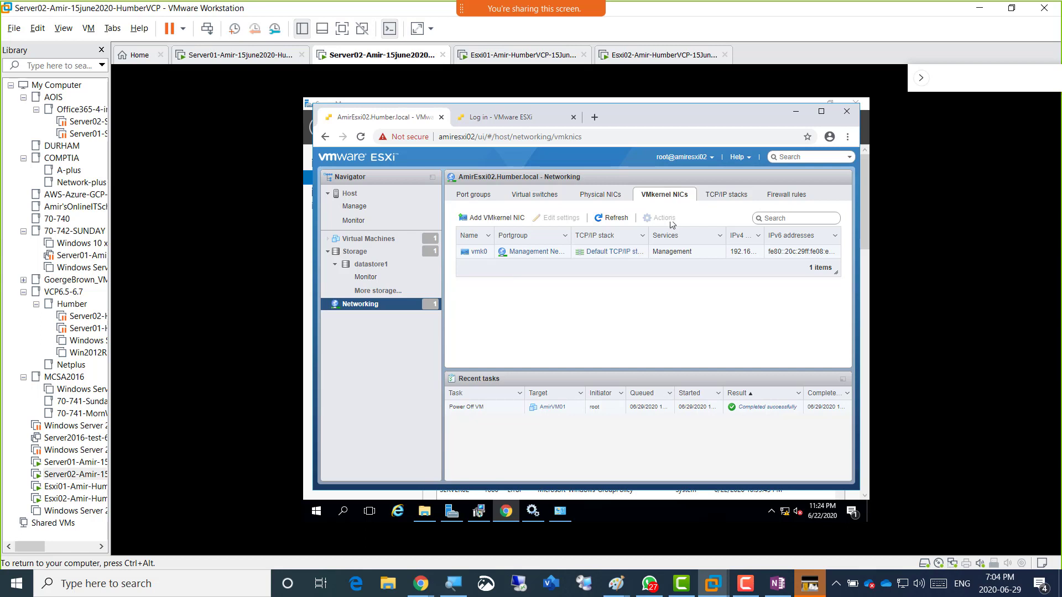
{"action": "left_click", "coordinate": [713, 197]}
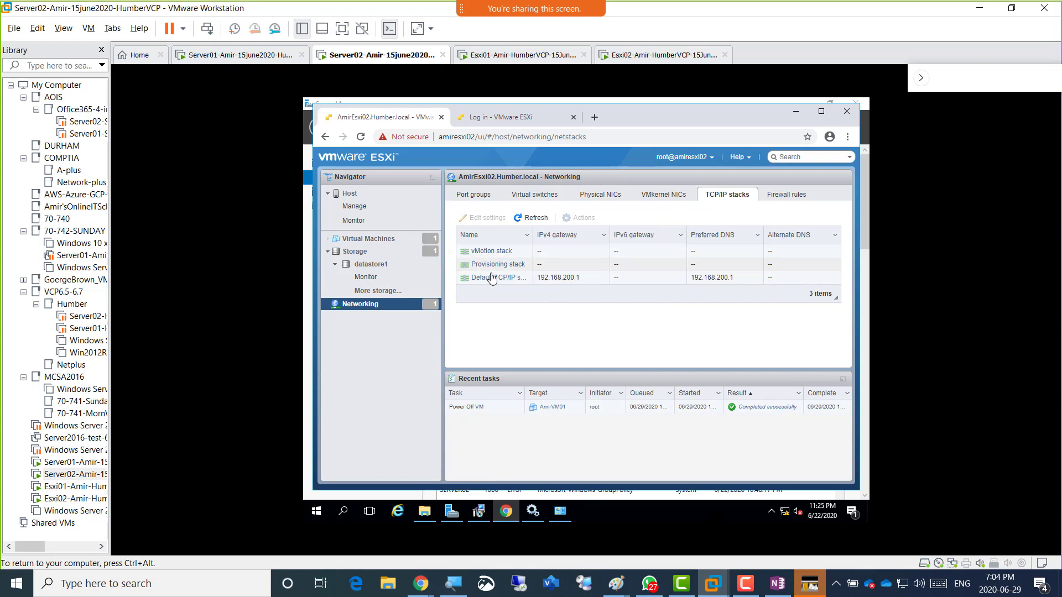
Scroll through the host's 42 firewall rules, then go to the Storage section showing datastore1.
{"action": "left_click", "coordinate": [780, 197]}
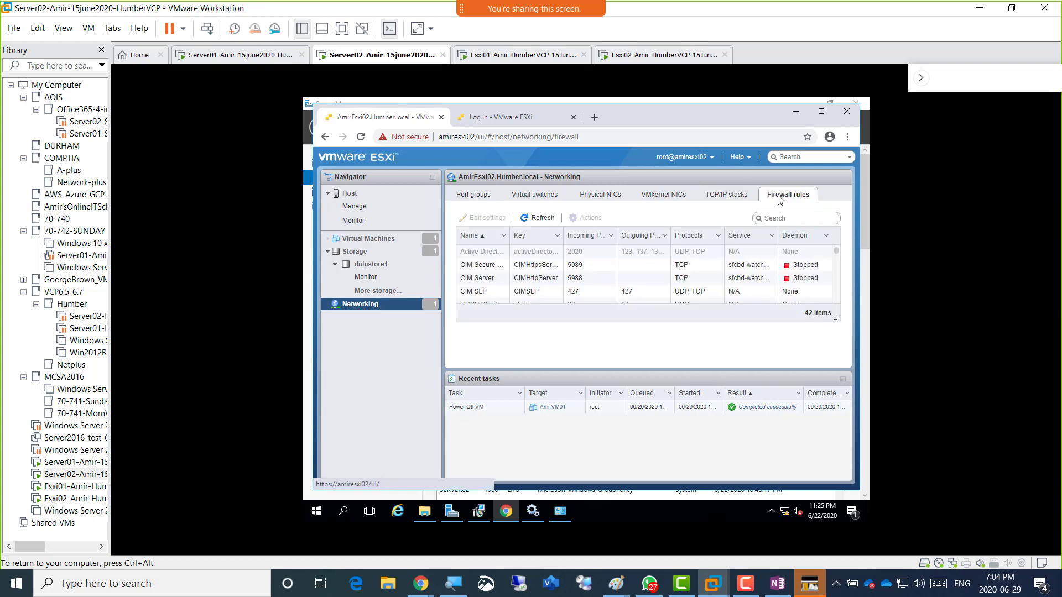
{"action": "scroll", "coordinate": [633, 265], "scroll_direction": "down", "scroll_amount": 2}
{"action": "scroll", "coordinate": [622, 282], "scroll_direction": "down", "scroll_amount": 1}
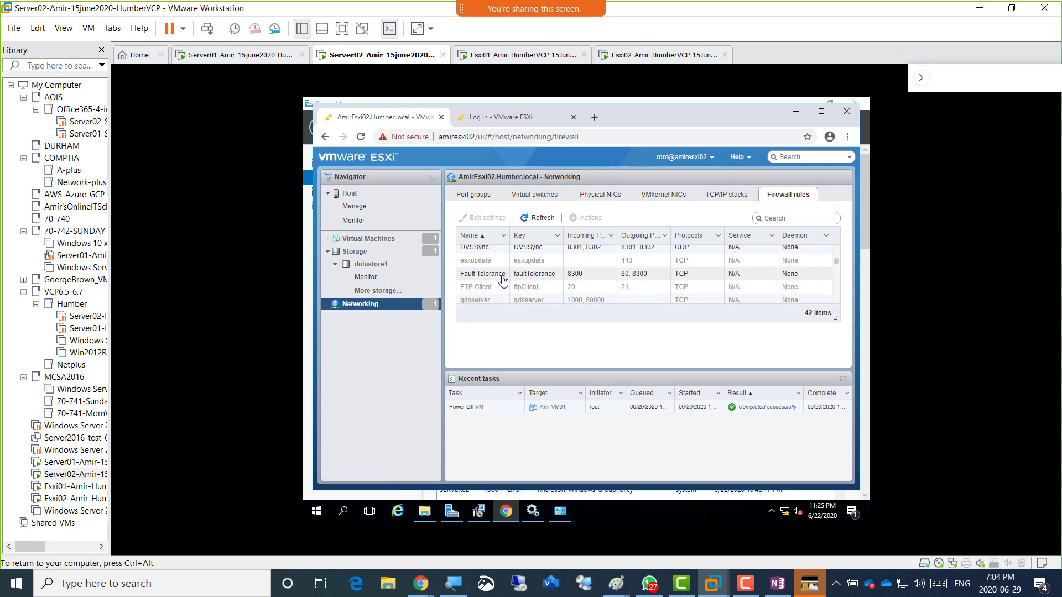
{"action": "scroll", "coordinate": [588, 277], "scroll_direction": "up", "scroll_amount": 1}
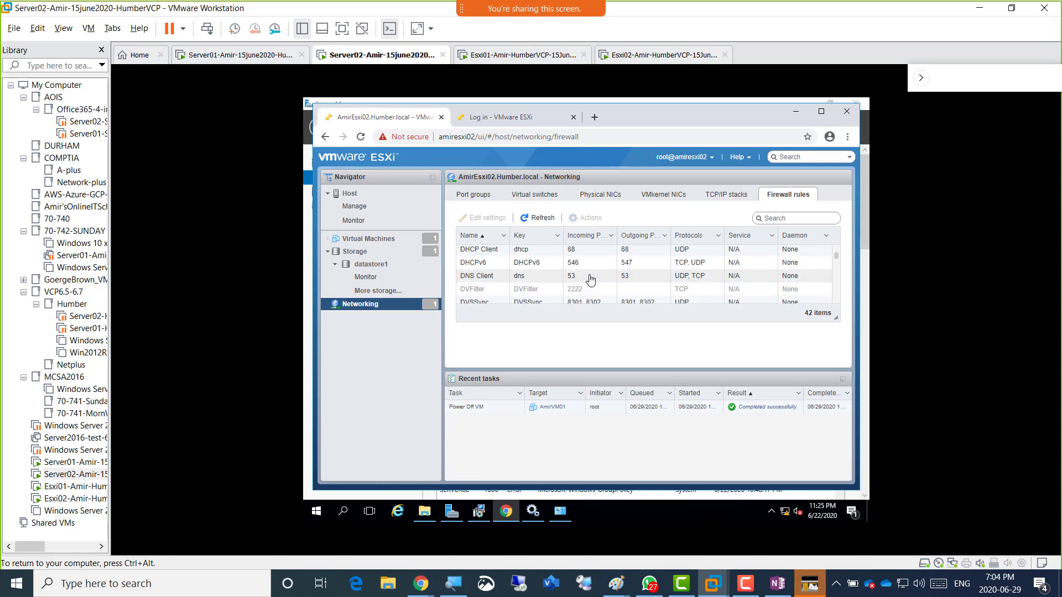
{"action": "scroll", "coordinate": [608, 276], "scroll_direction": "up", "scroll_amount": 2}
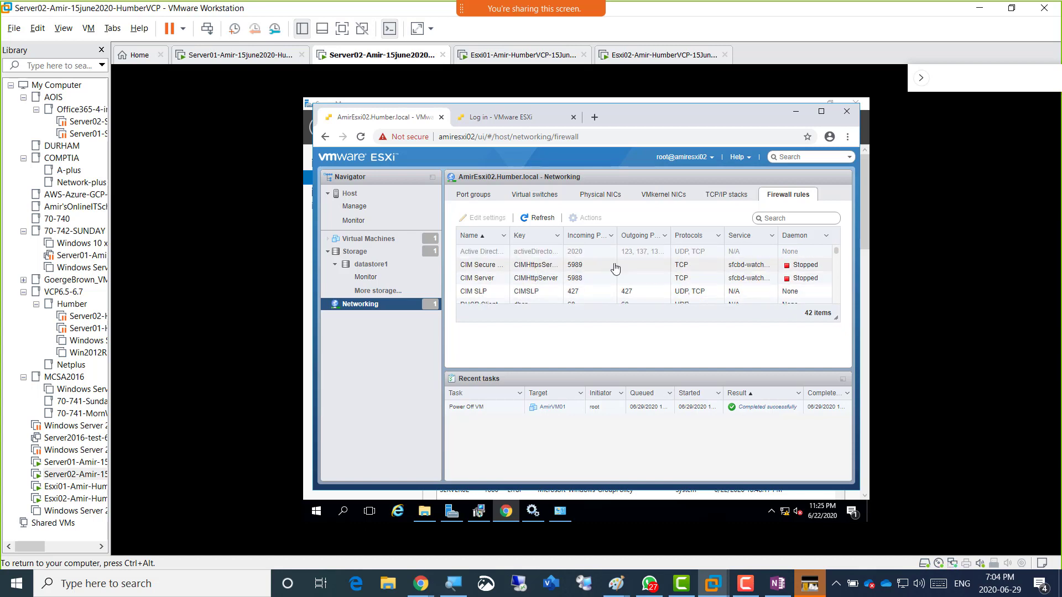
{"action": "scroll", "coordinate": [637, 270], "scroll_direction": "down", "scroll_amount": 1}
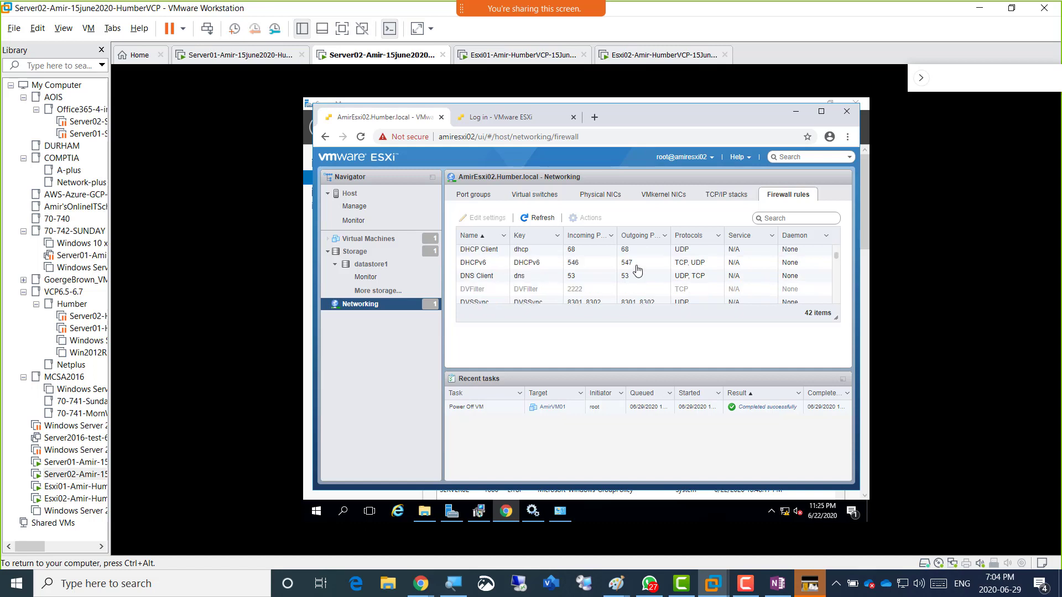
{"action": "scroll", "coordinate": [637, 270], "scroll_direction": "down", "scroll_amount": 1}
{"action": "scroll", "coordinate": [638, 270], "scroll_direction": "down", "scroll_amount": 5}
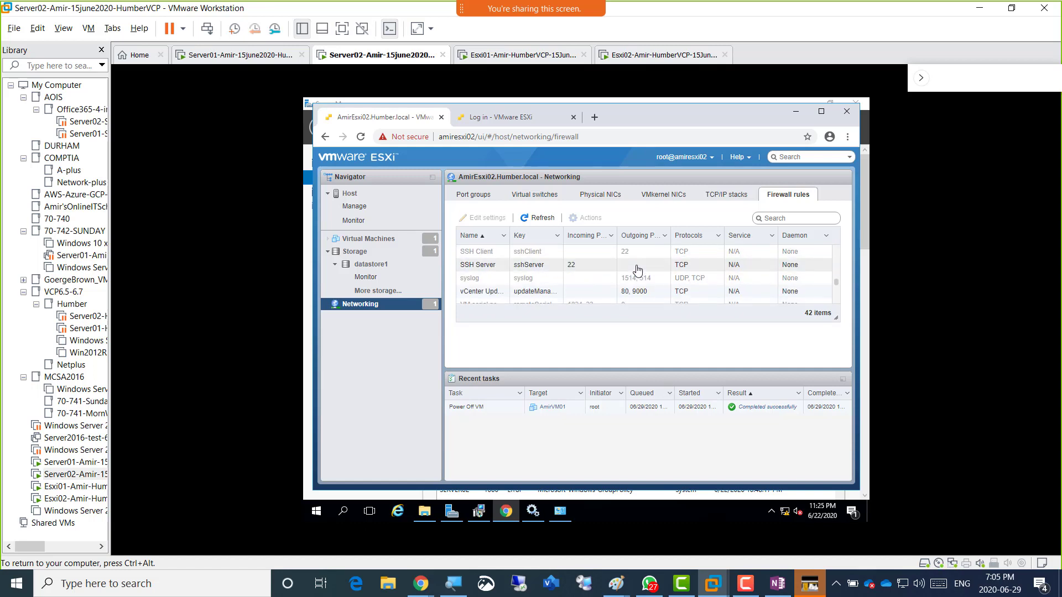
{"action": "scroll", "coordinate": [638, 270], "scroll_direction": "down", "scroll_amount": 2}
{"action": "scroll", "coordinate": [637, 269], "scroll_direction": "down", "scroll_amount": 3}
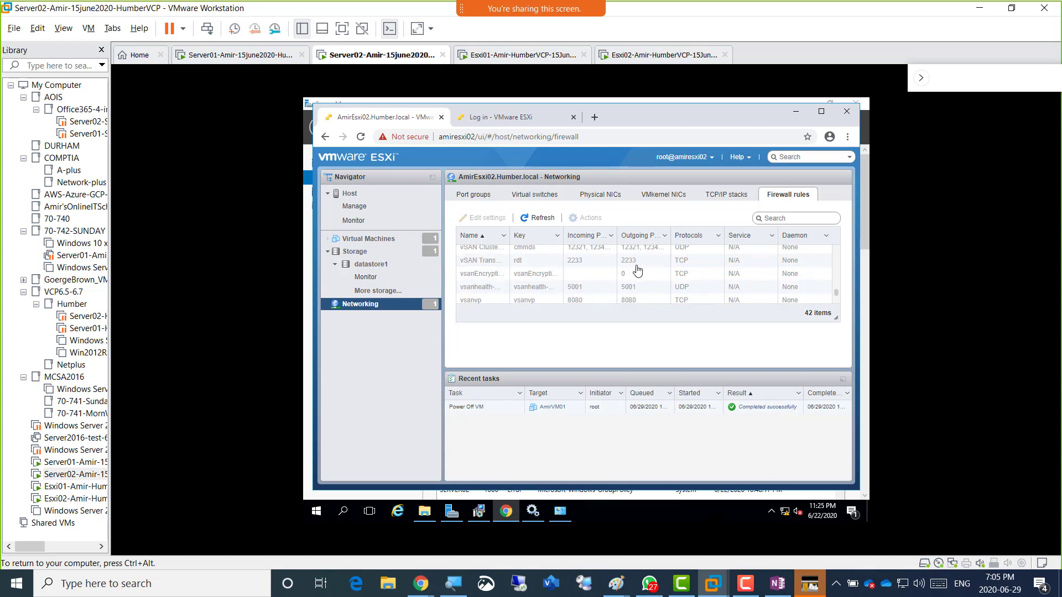
{"action": "scroll", "coordinate": [638, 270], "scroll_direction": "up", "scroll_amount": 5}
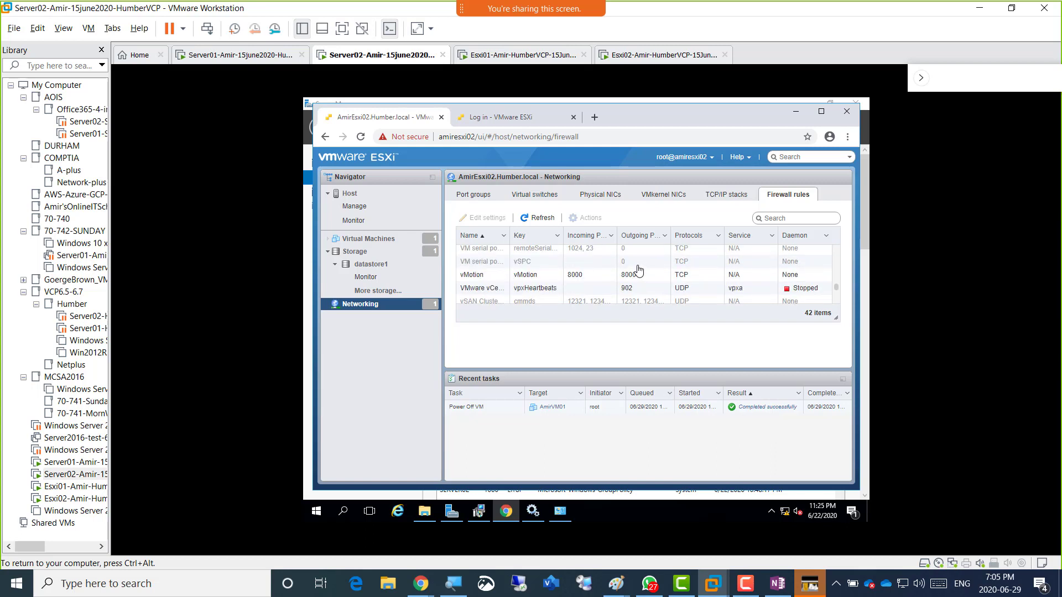
{"action": "scroll", "coordinate": [637, 270], "scroll_direction": "down", "scroll_amount": 5}
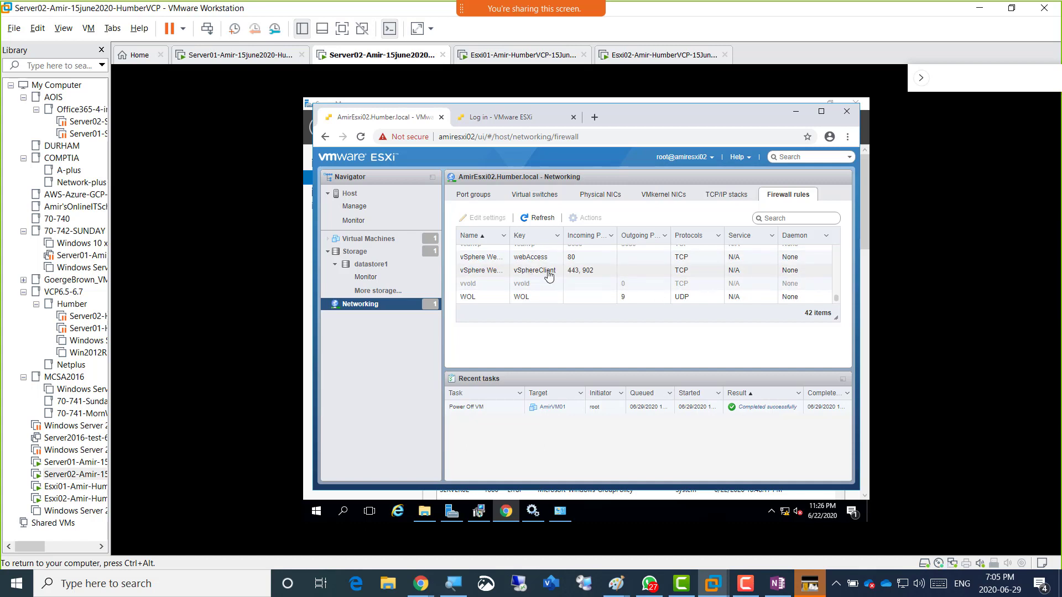
{"action": "scroll", "coordinate": [643, 282], "scroll_direction": "up", "scroll_amount": 4}
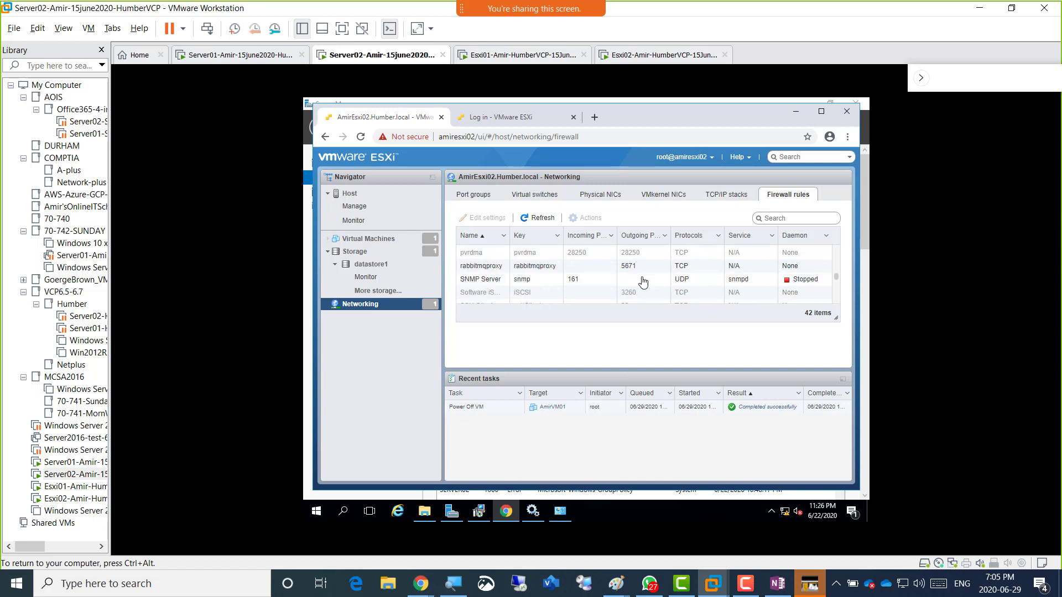
{"action": "scroll", "coordinate": [643, 283], "scroll_direction": "up", "scroll_amount": 4}
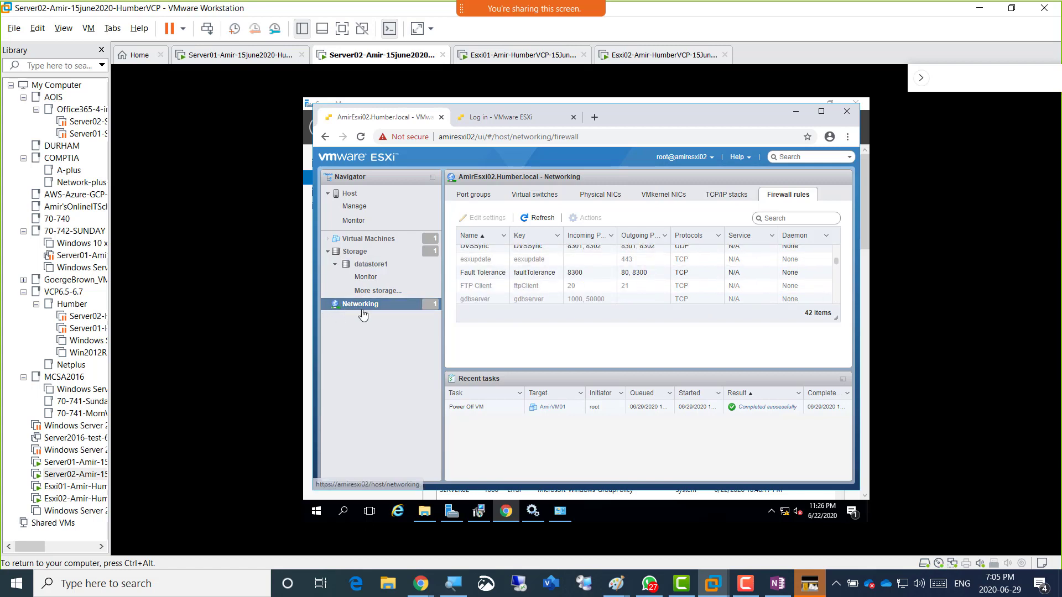
{"action": "left_click", "coordinate": [358, 256]}
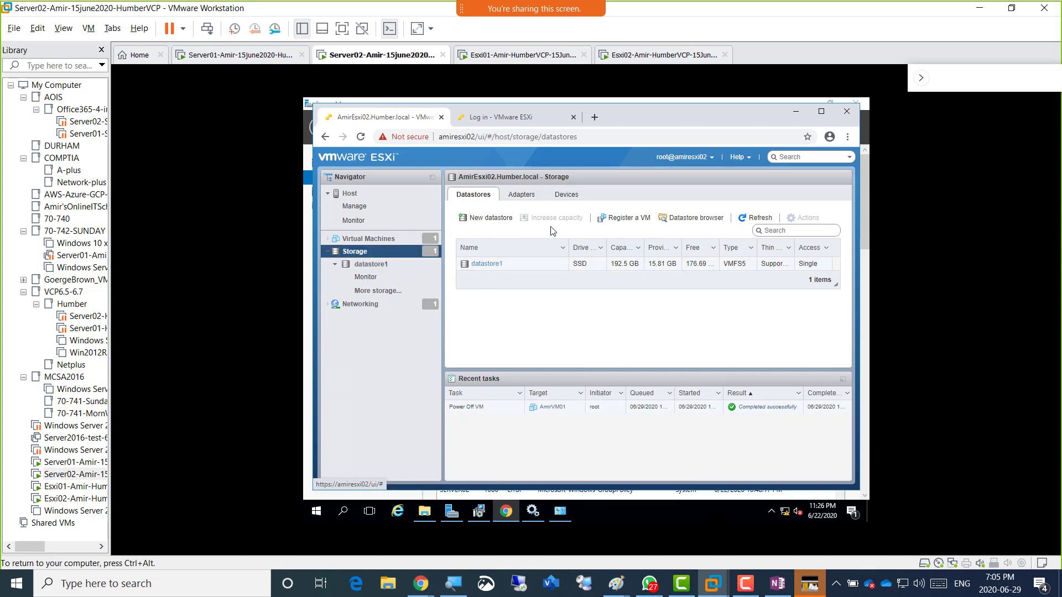
Show the Storage Adapters tab listing vmhba0, vmhba1 and vmhba64, toggling input to the VM.
{"action": "left_click", "coordinate": [515, 198]}
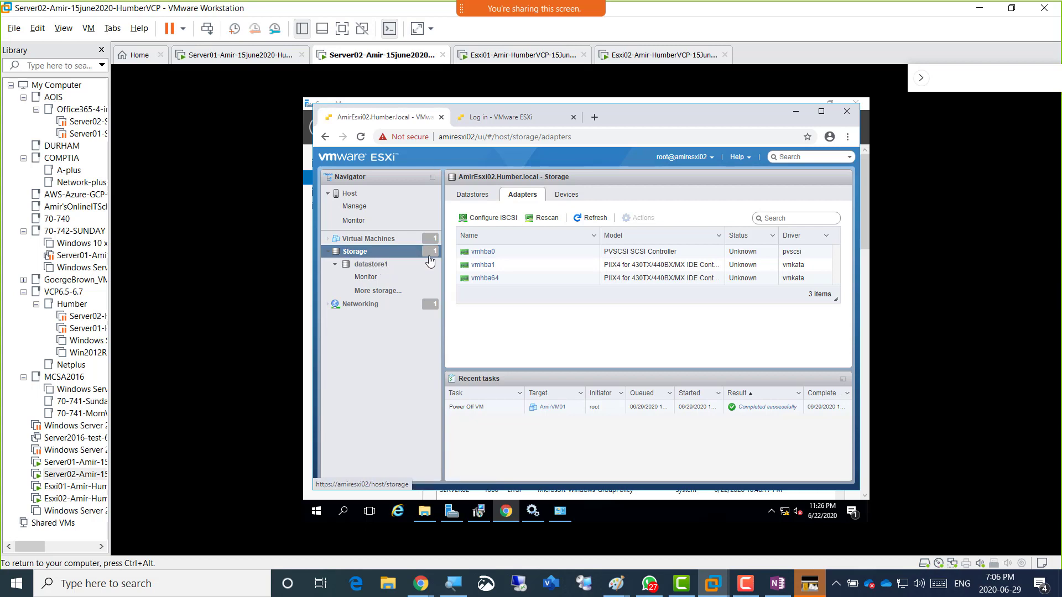
{"action": "key", "text": "ctrl+alt"}
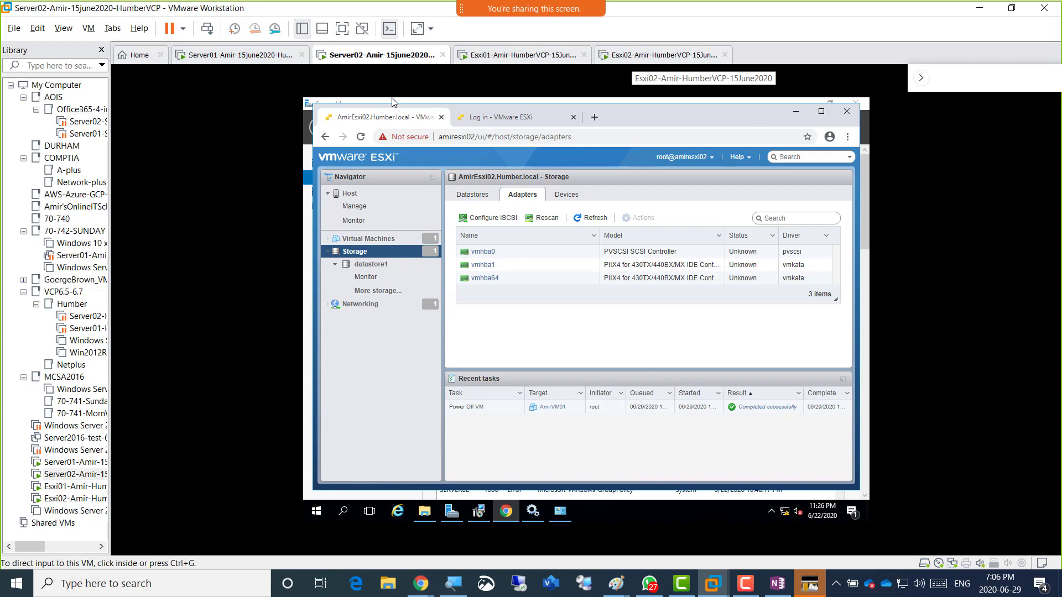
{"action": "left_click", "coordinate": [579, 269]}
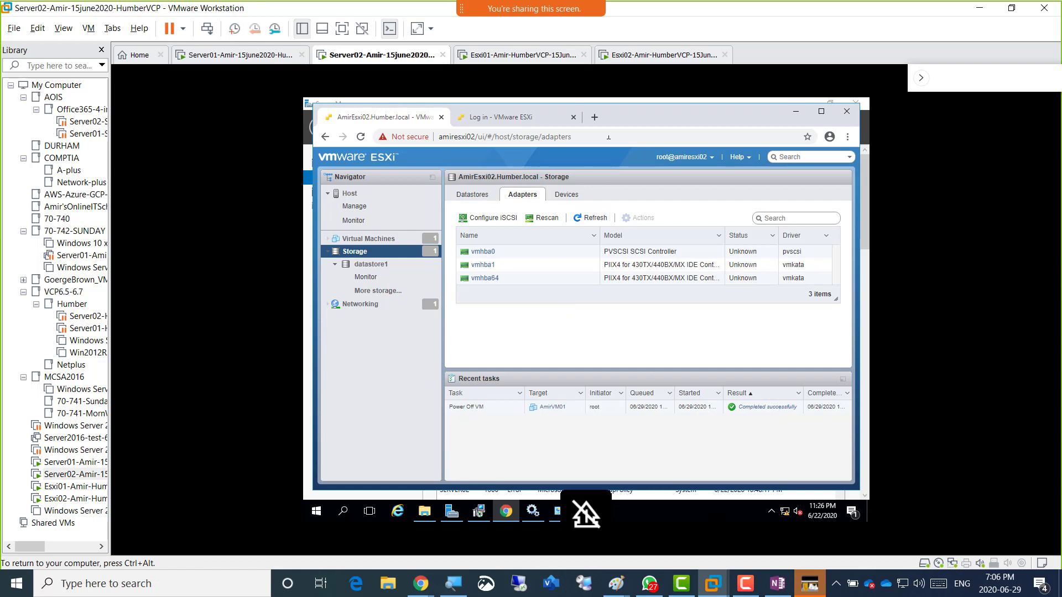
{"action": "key", "text": "ctrl+alt"}
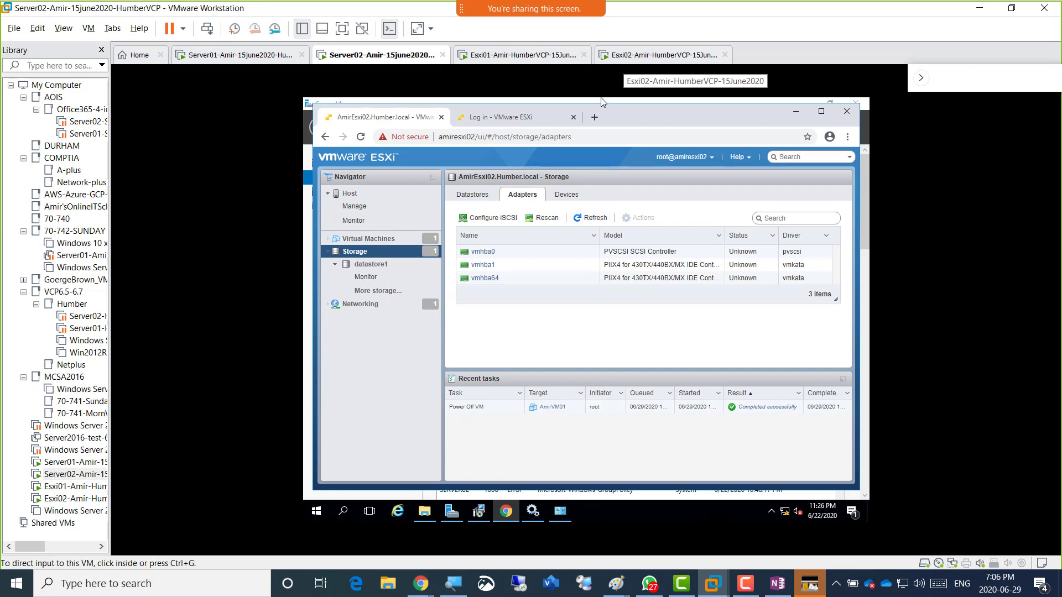
{"action": "left_click", "coordinate": [477, 299]}
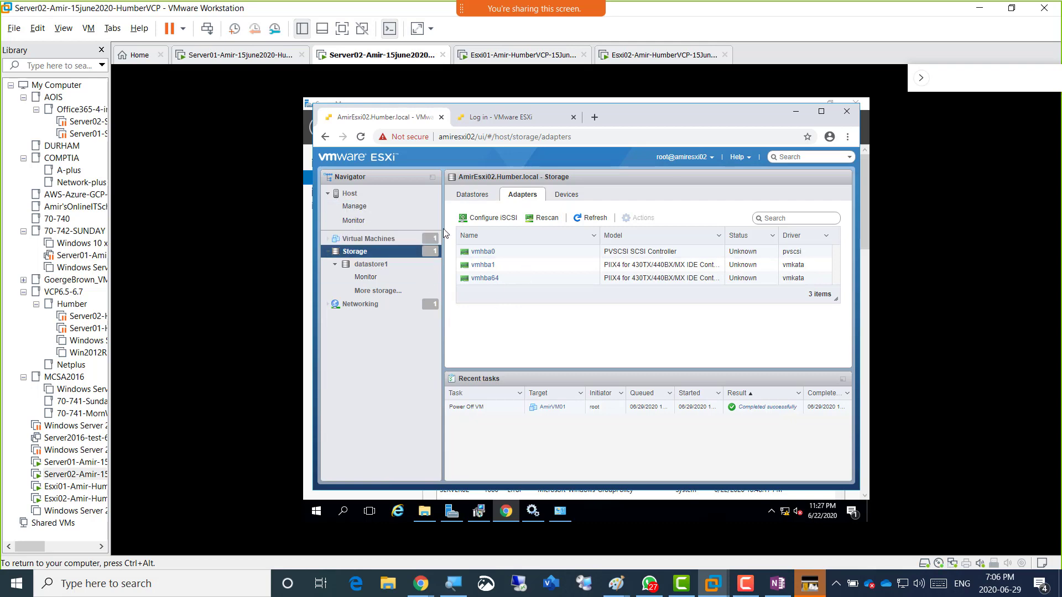
Search Google in a new tab for 'adding a new Disk to HP Server'.
{"action": "mouse_move", "coordinate": [420, 584]}
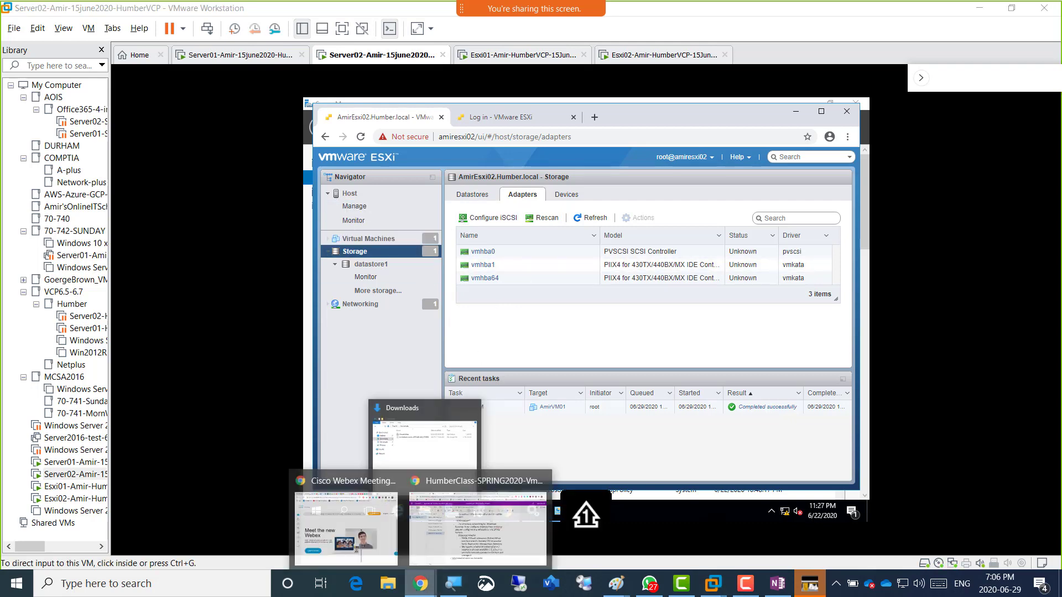
{"action": "left_click", "coordinate": [476, 506]}
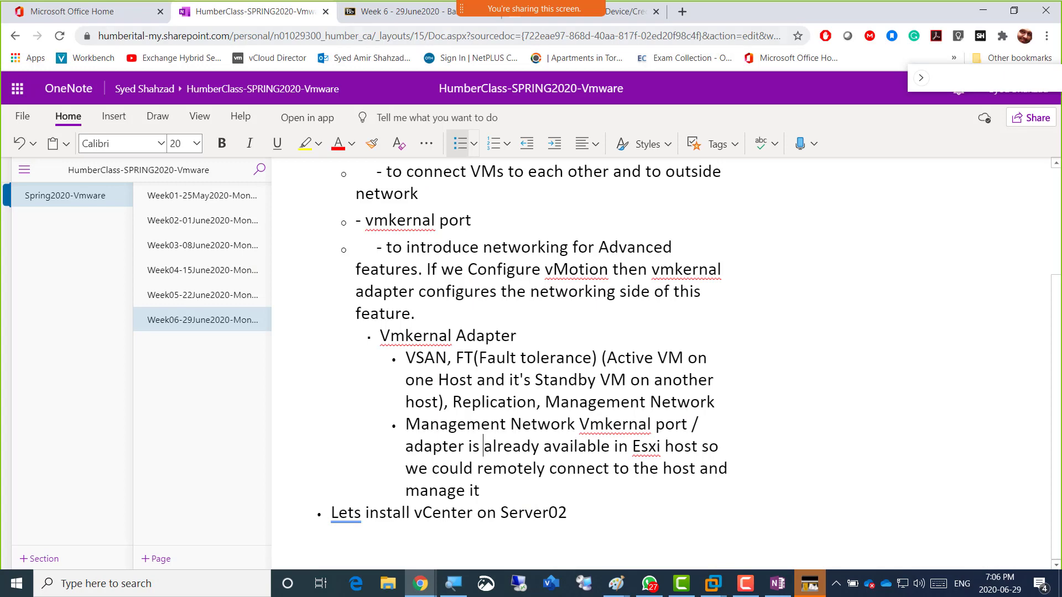
{"action": "key", "text": "ctrl+t"}
{"action": "type", "text": "ading"}
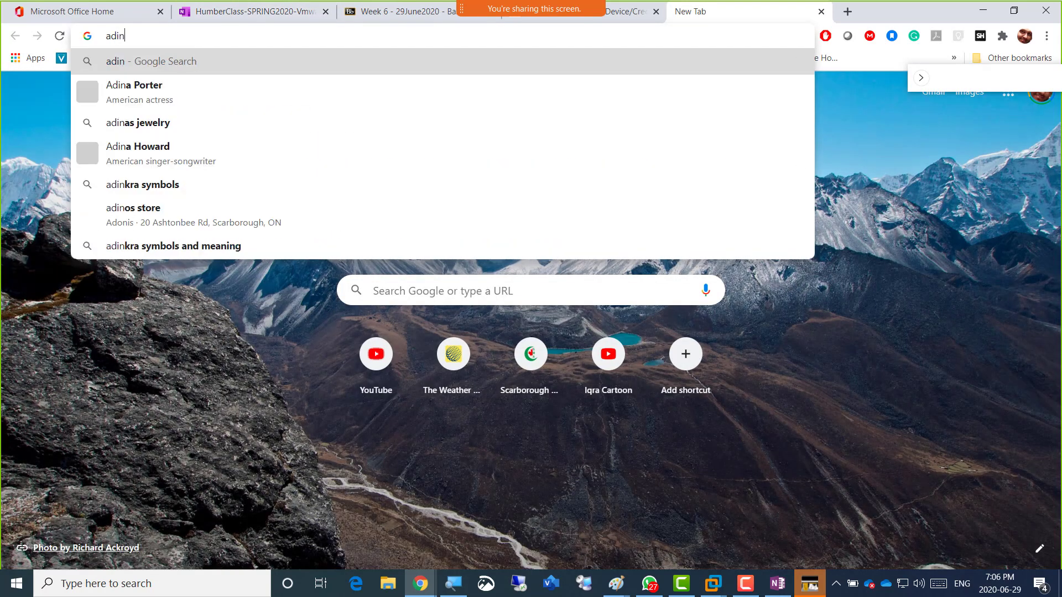
{"action": "key", "text": "BackSpace"}
{"action": "key", "text": "BackSpace"}
{"action": "key", "text": "BackSpace"}
{"action": "type", "text": "d"}
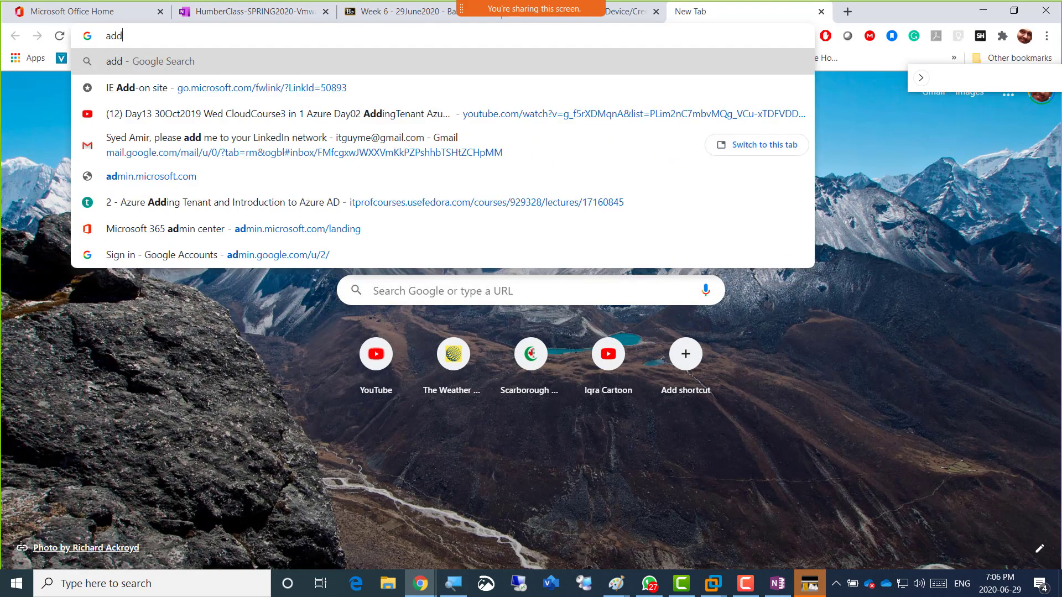
{"action": "type", "text": "ing a new D"}
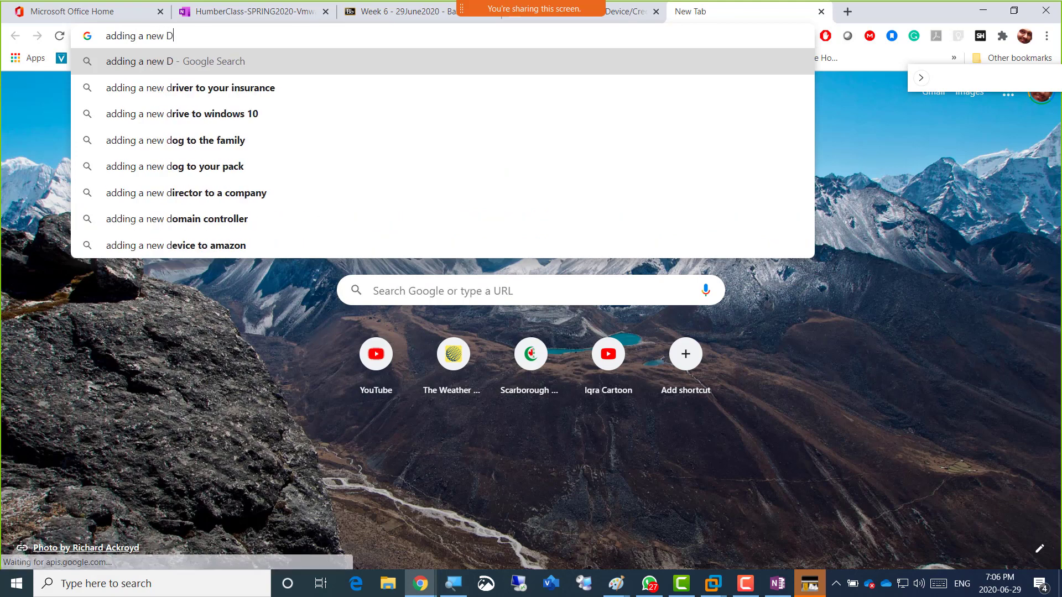
{"action": "type", "text": "isk to HP Server"}
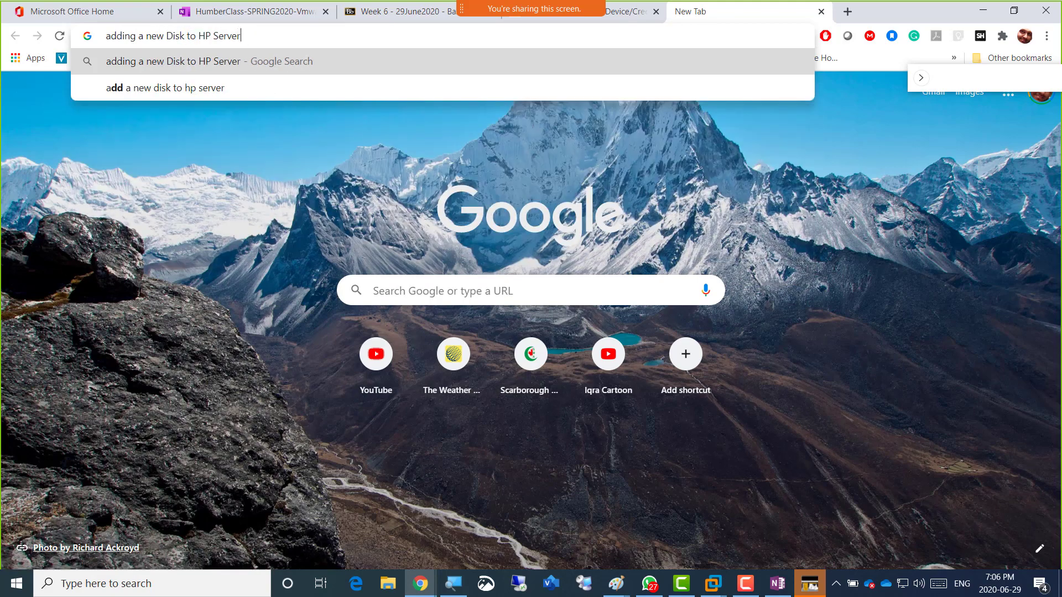
{"action": "key", "text": "Return"}
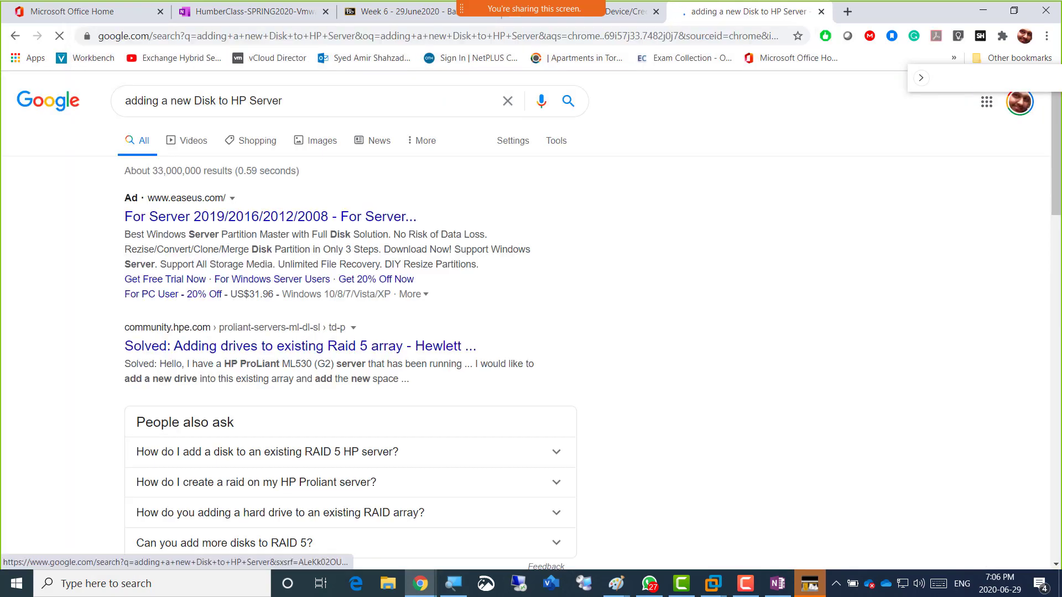
Switch to the image results and scroll through them.
{"action": "left_click", "coordinate": [315, 140]}
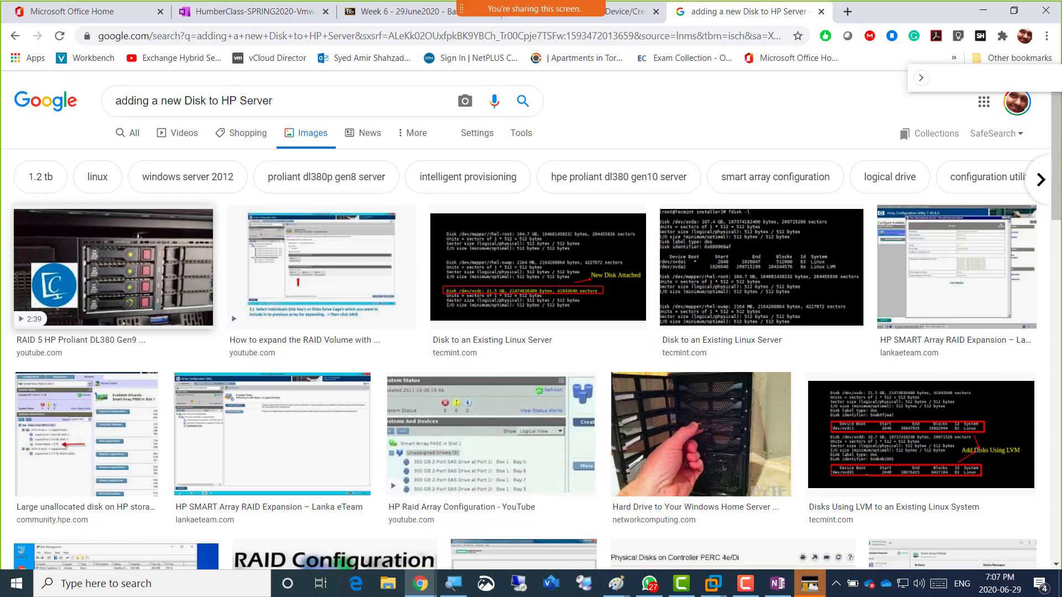
{"action": "scroll", "coordinate": [531, 321], "scroll_direction": "down", "scroll_amount": 14}
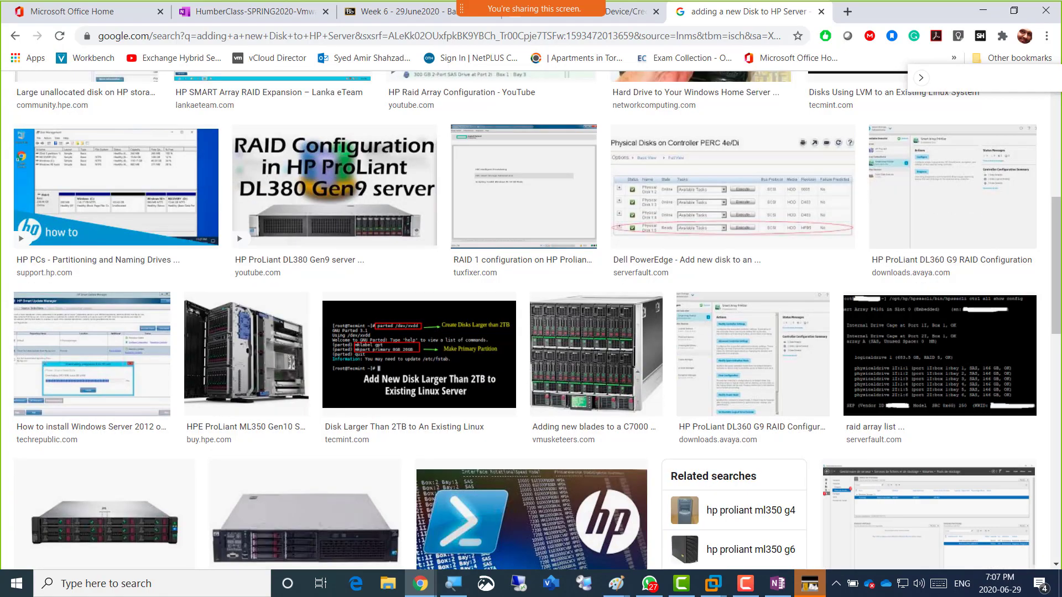
{"action": "scroll", "coordinate": [498, 277], "scroll_direction": "down", "scroll_amount": 2}
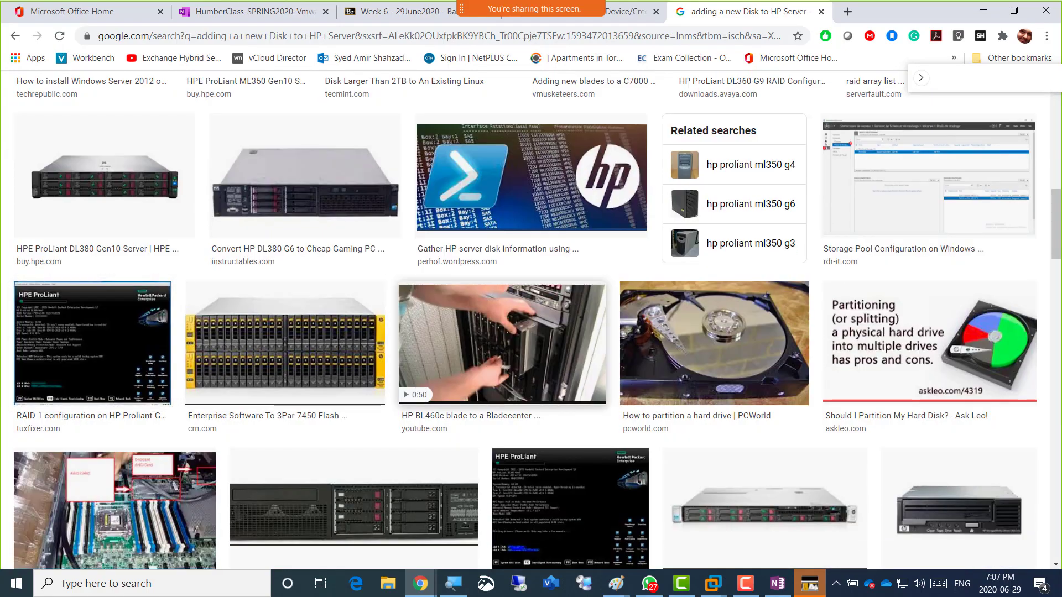
{"action": "scroll", "coordinate": [497, 276], "scroll_direction": "down", "scroll_amount": 1}
Preview the 'Adding an HP BL460c blade to a Bladecenter' video, browse further, then return to VMware.
{"action": "left_click", "coordinate": [502, 274]}
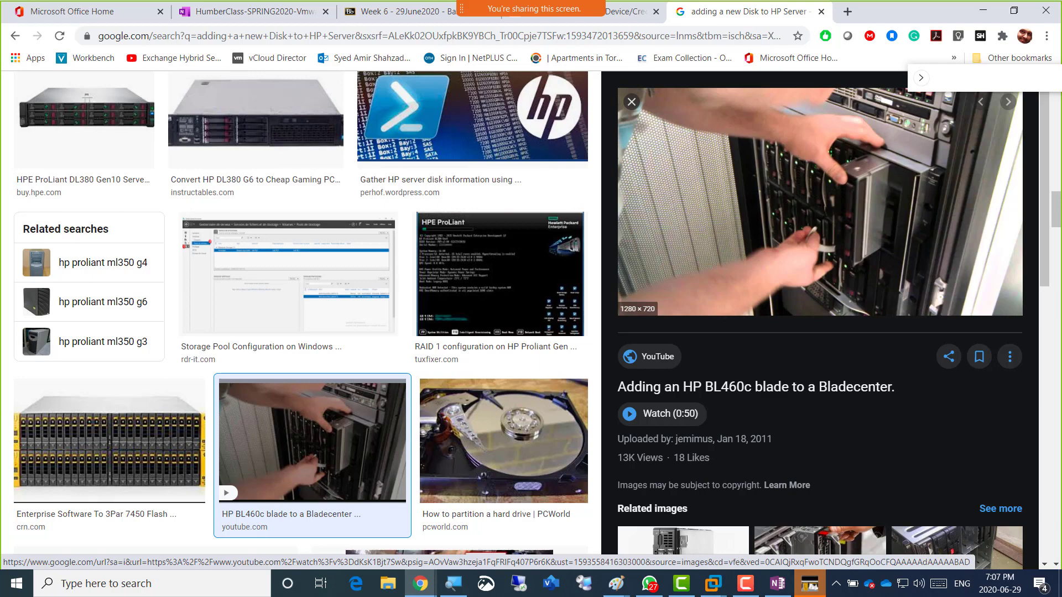
{"action": "scroll", "coordinate": [818, 321], "scroll_direction": "down", "scroll_amount": 6}
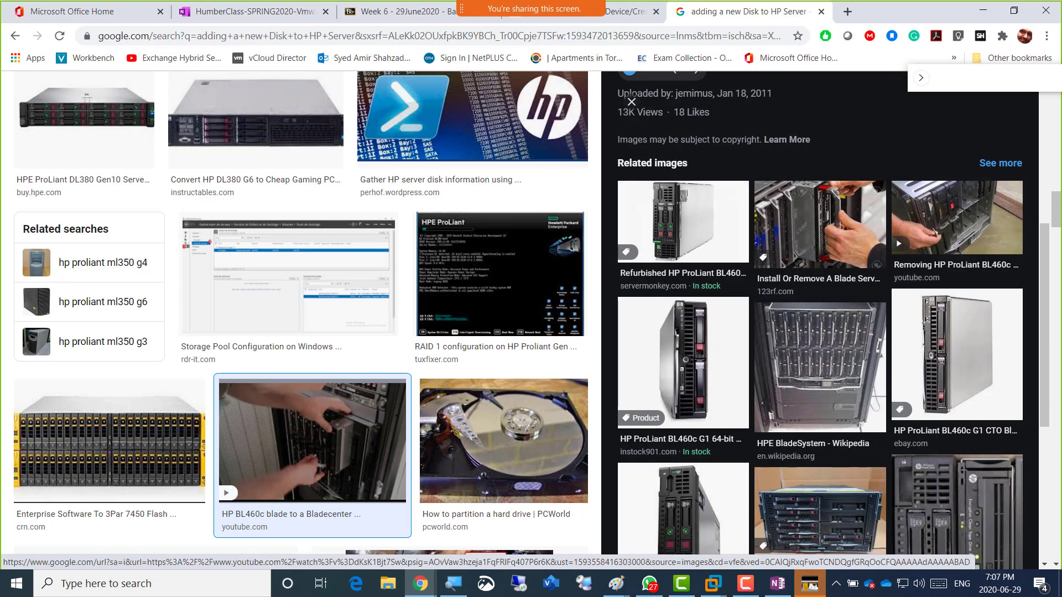
{"action": "scroll", "coordinate": [683, 387], "scroll_direction": "down", "scroll_amount": 5}
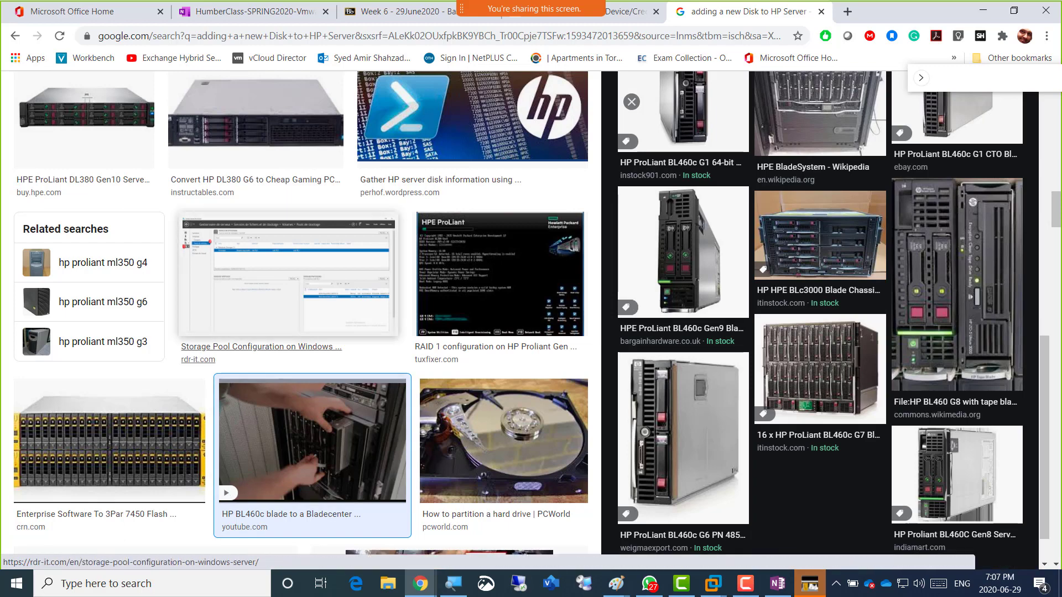
{"action": "scroll", "coordinate": [301, 321], "scroll_direction": "down", "scroll_amount": 6}
{"action": "scroll", "coordinate": [99, 274], "scroll_direction": "down", "scroll_amount": 12}
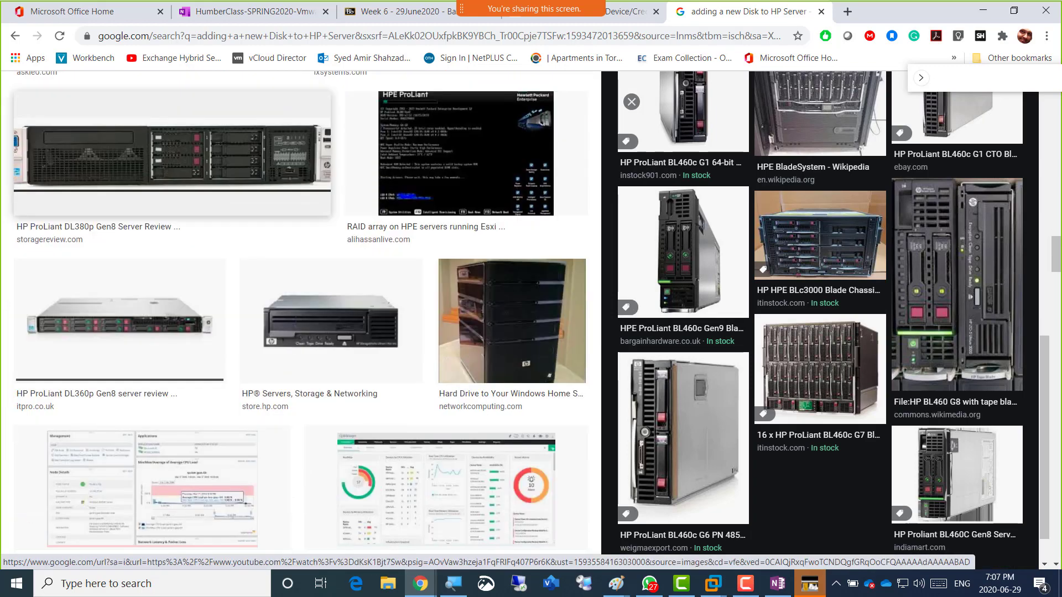
{"action": "scroll", "coordinate": [154, 260], "scroll_direction": "down", "scroll_amount": 11}
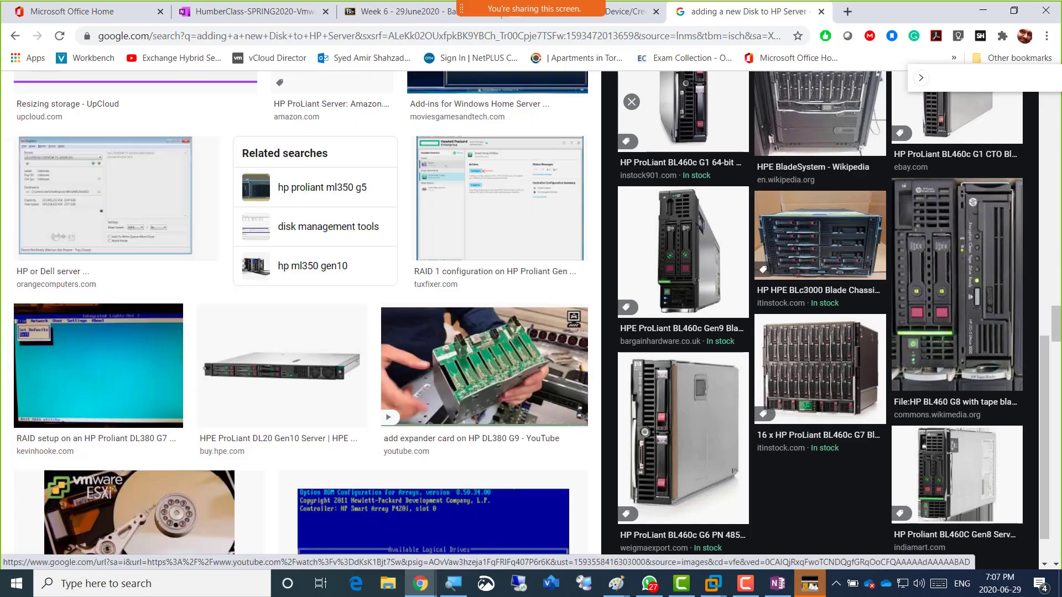
{"action": "scroll", "coordinate": [362, 392], "scroll_direction": "down", "scroll_amount": 16}
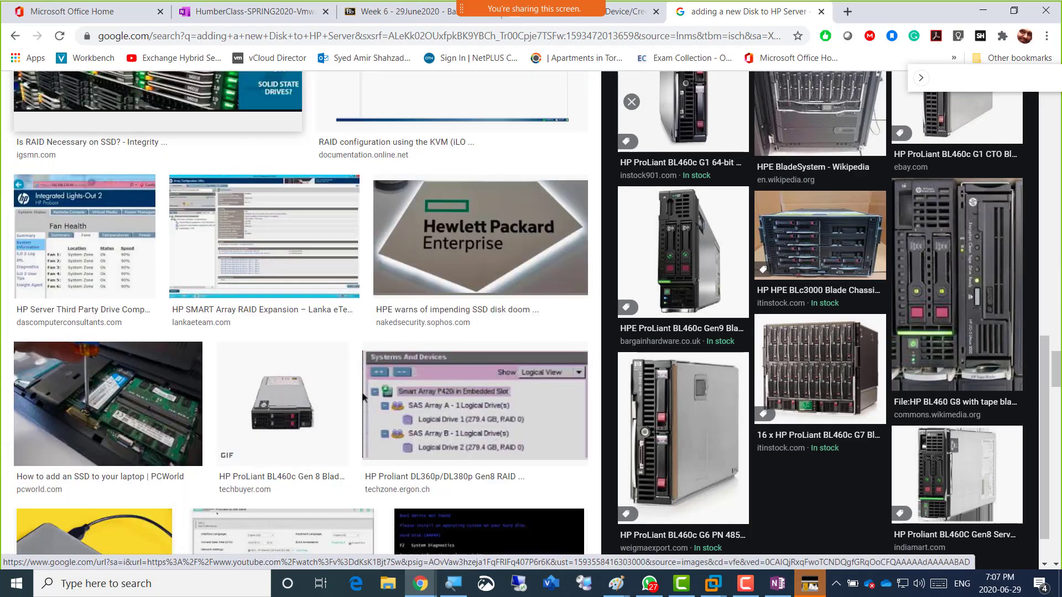
{"action": "scroll", "coordinate": [299, 315], "scroll_direction": "down", "scroll_amount": 16}
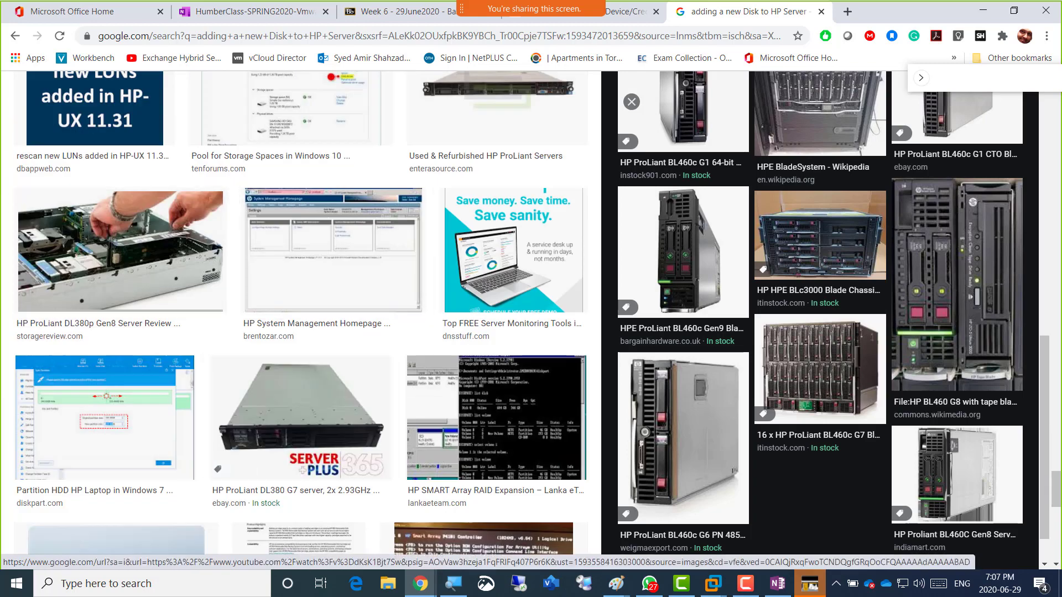
{"action": "scroll", "coordinate": [818, 266], "scroll_direction": "up", "scroll_amount": 8}
{"action": "scroll", "coordinate": [818, 266], "scroll_direction": "up", "scroll_amount": 2}
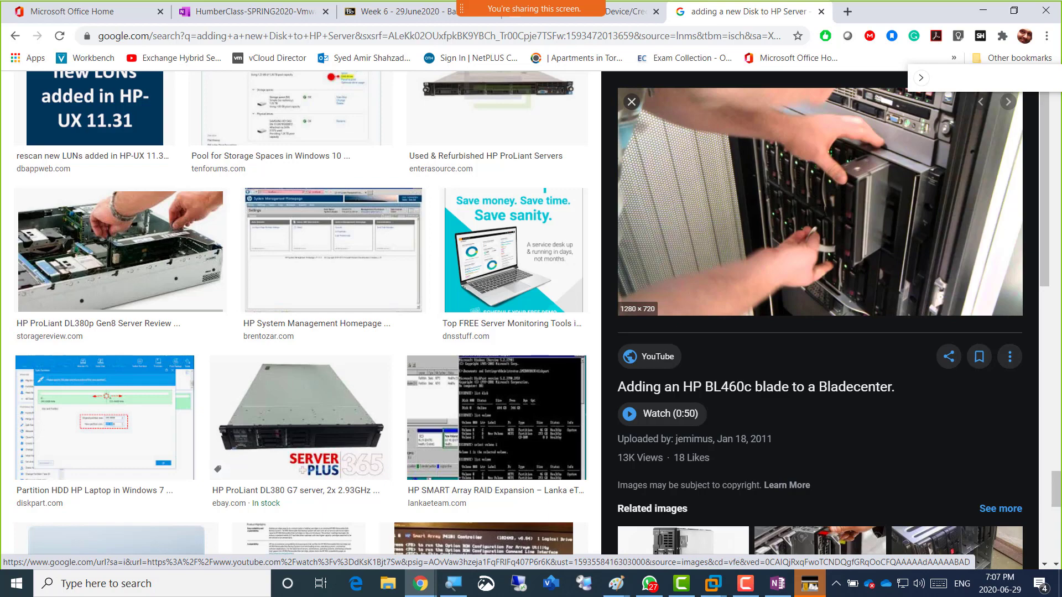
{"action": "key", "text": "alt+Tab"}
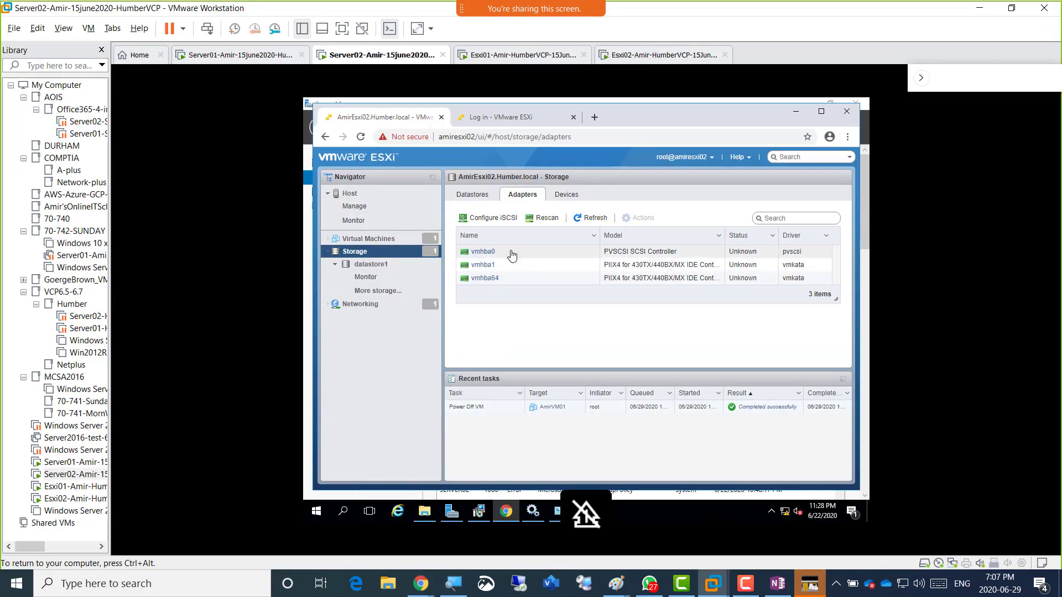
Open the host's Networking page showing its 42 firewall rules and release the VM's input.
{"action": "left_click", "coordinate": [372, 307]}
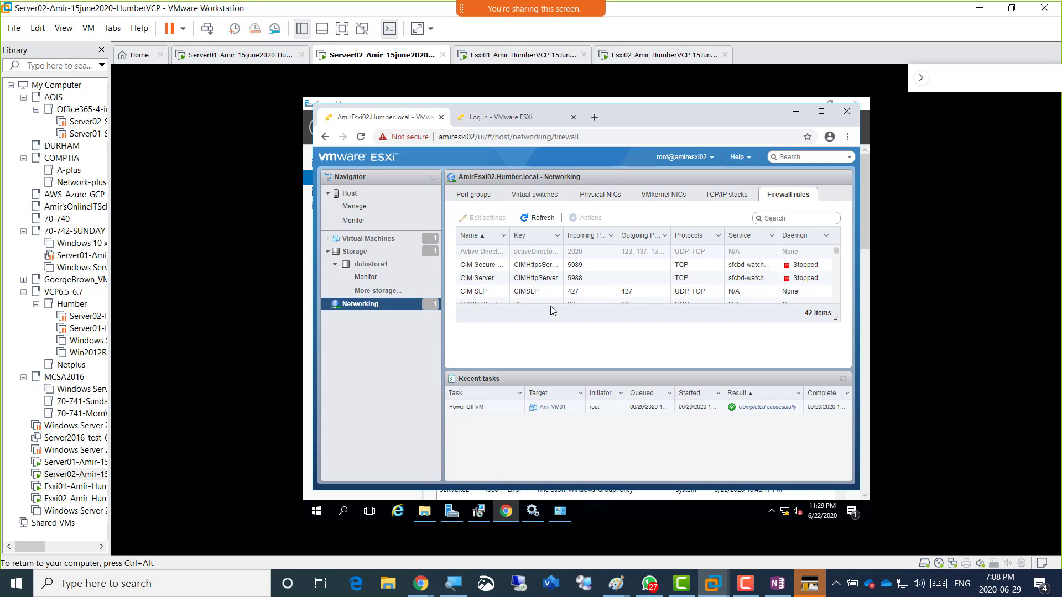
{"action": "key", "text": "ctrl+alt"}
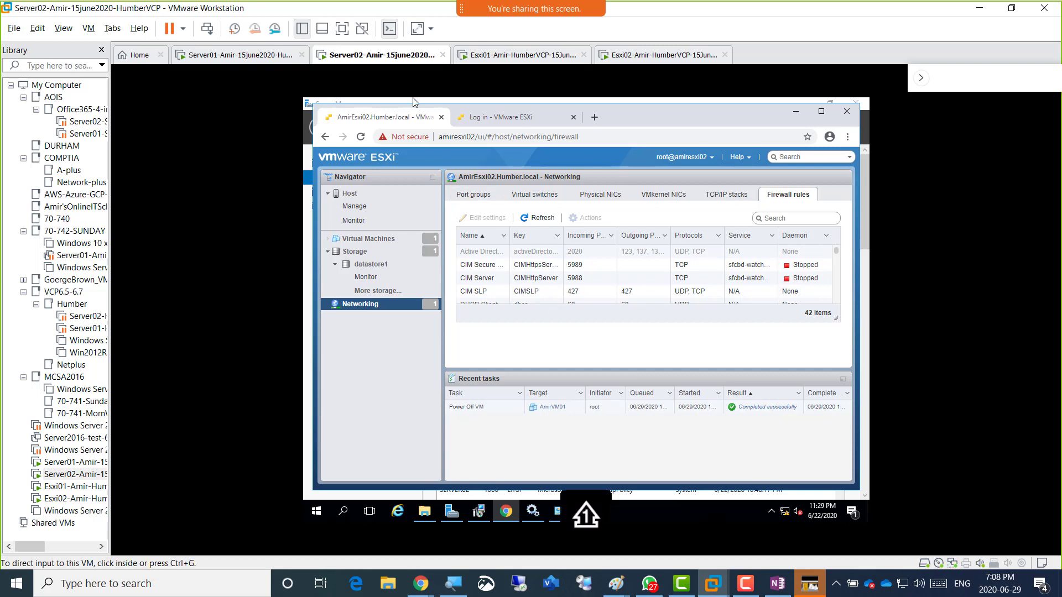
Switch to the Esxi01 VM tab showing its ESXi 6.5.0 console at 192.168.200.3.
{"action": "left_click", "coordinate": [483, 157]}
{"action": "left_click", "coordinate": [502, 55]}
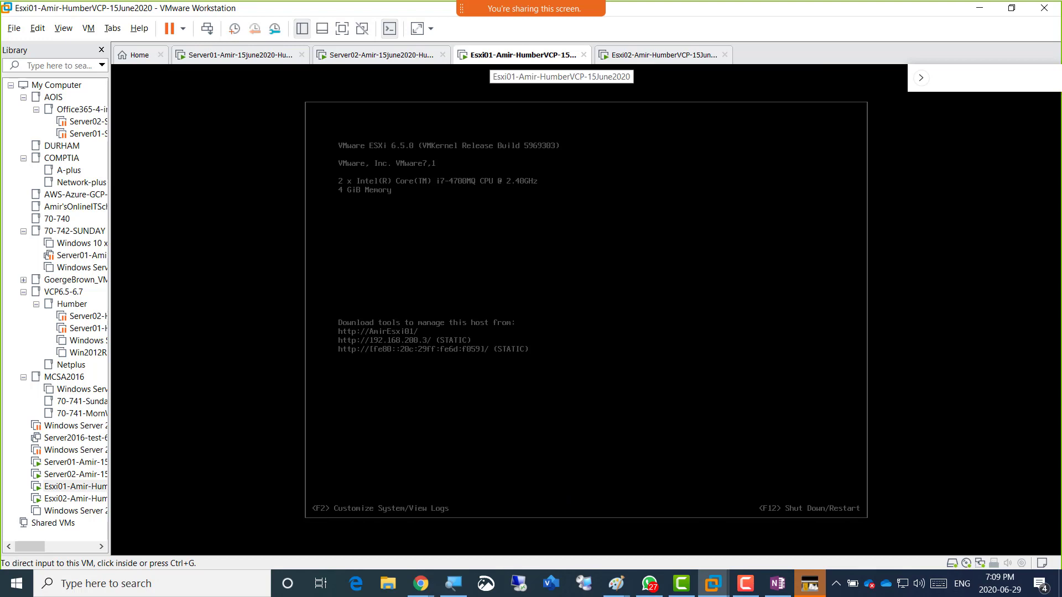
{"action": "right_click", "coordinate": [506, 54]}
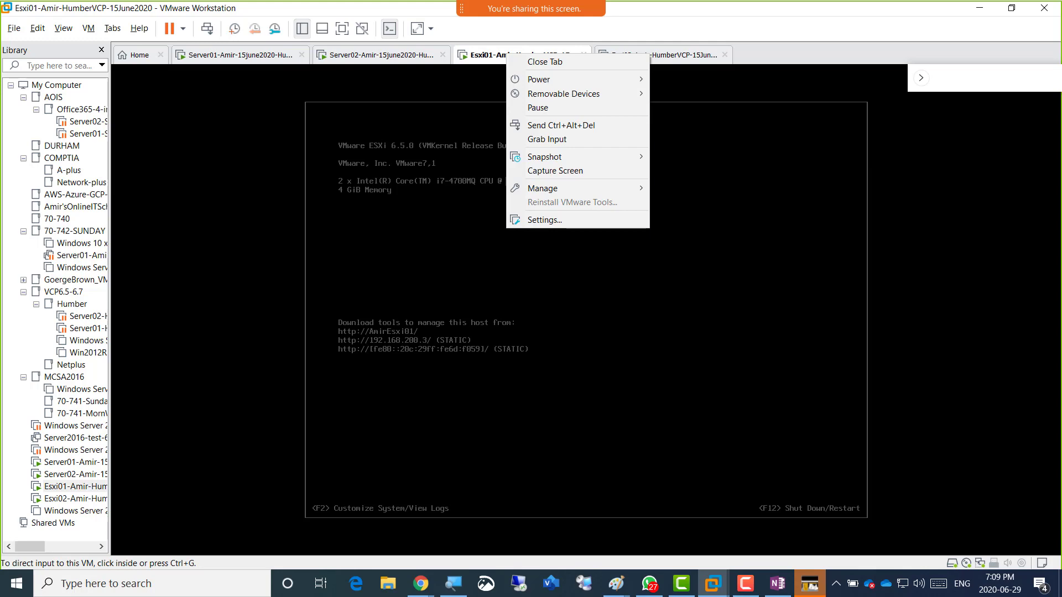
{"action": "key", "text": "Escape"}
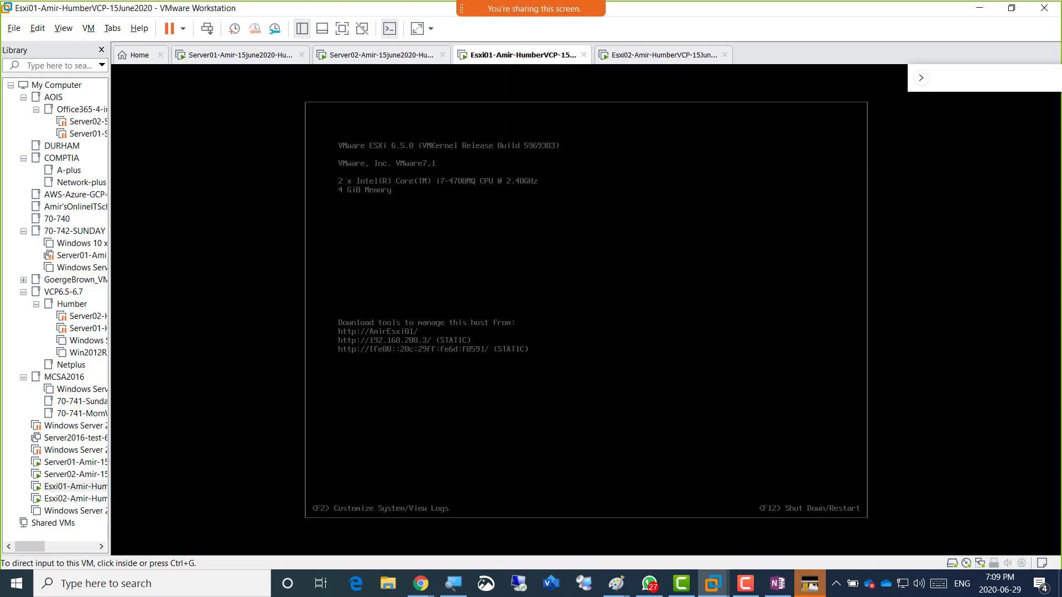
{"action": "left_click", "coordinate": [421, 583]}
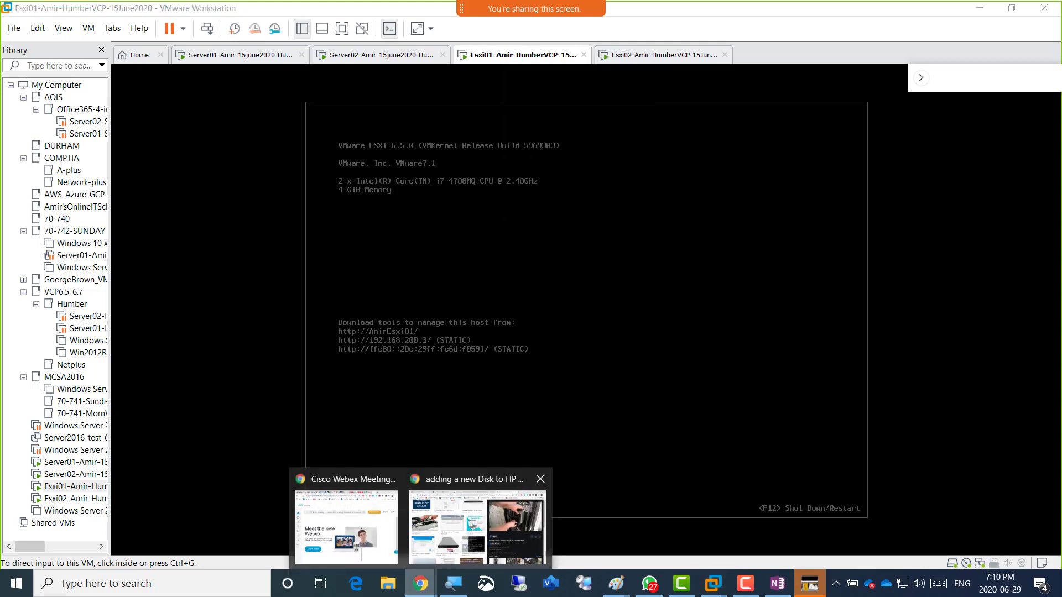
{"action": "left_click", "coordinate": [480, 522]}
{"action": "key", "text": "ctrl+l"}
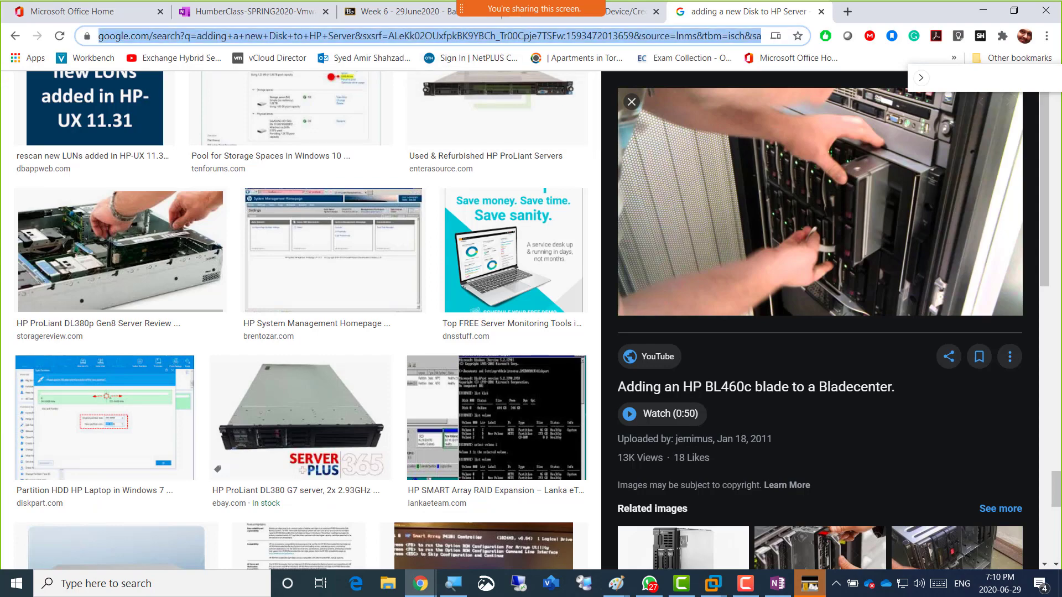
{"action": "type", "text": "hot sw"}
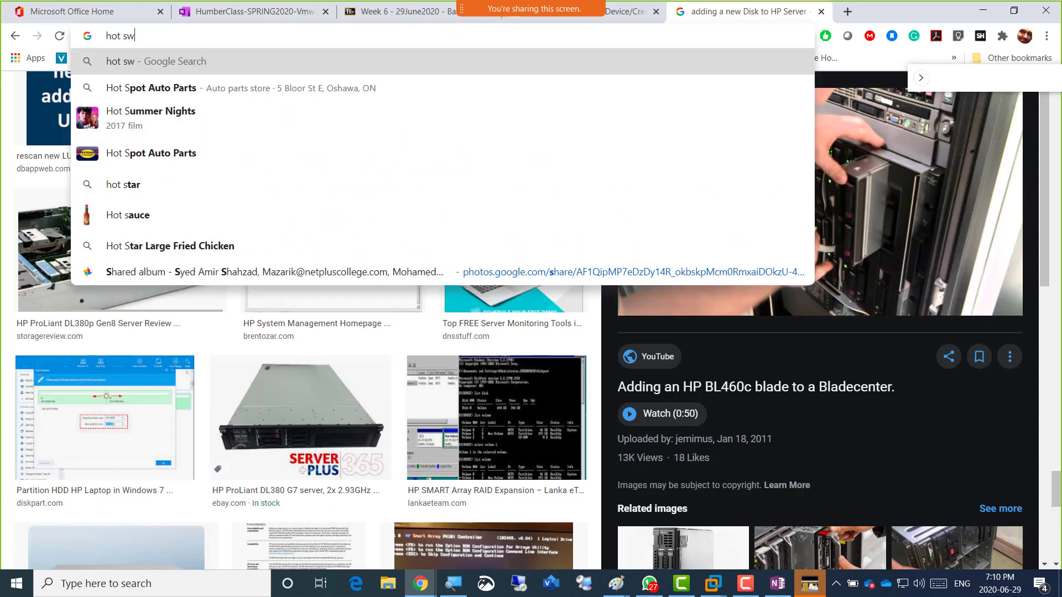
{"action": "type", "text": "apa"}
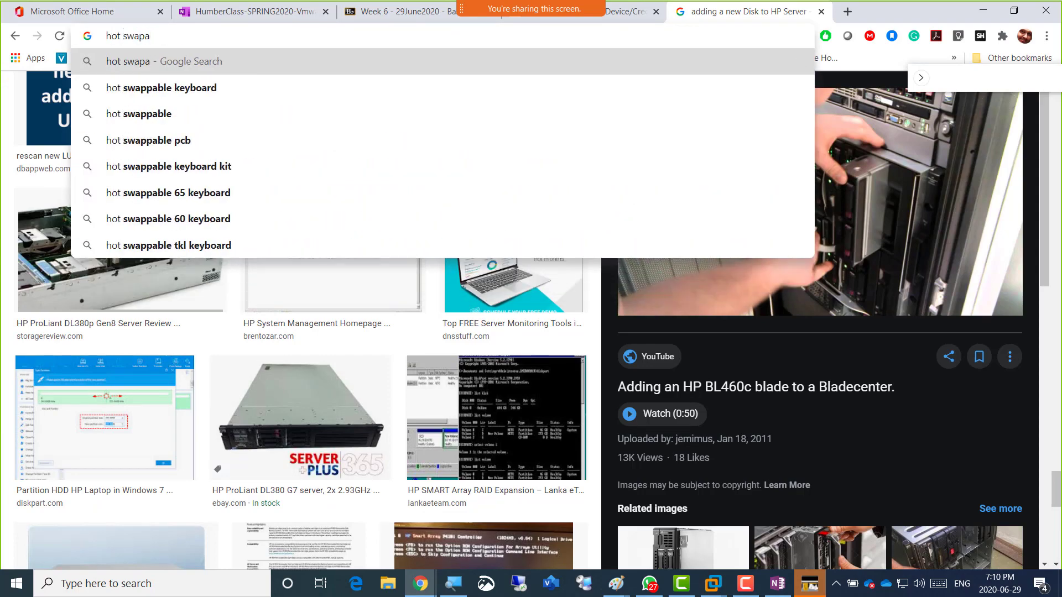
{"action": "type", "text": "ble netw"}
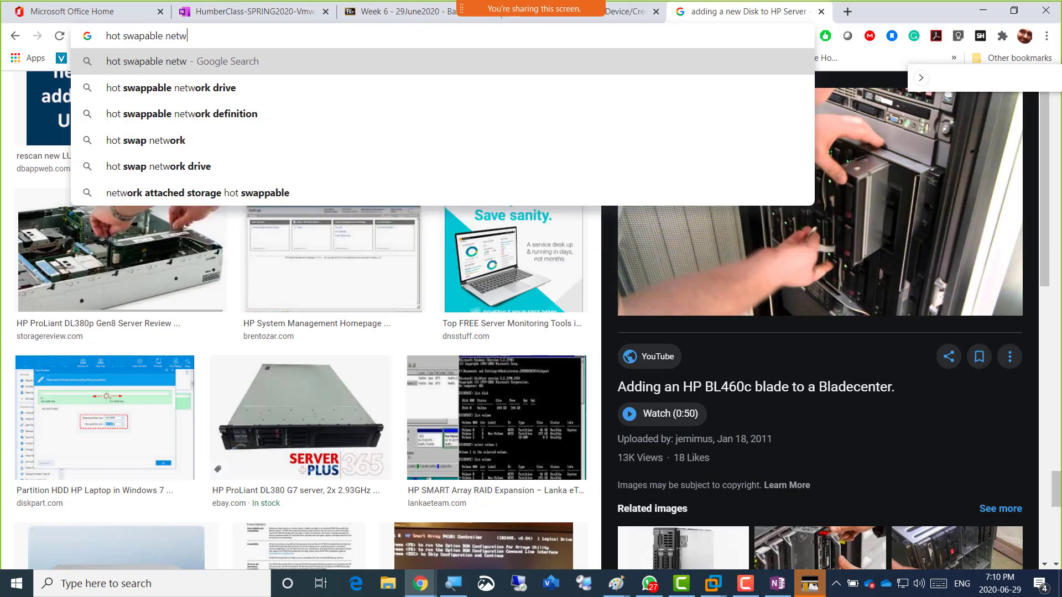
{"action": "type", "text": "ork cards"}
{"action": "key", "text": "Return"}
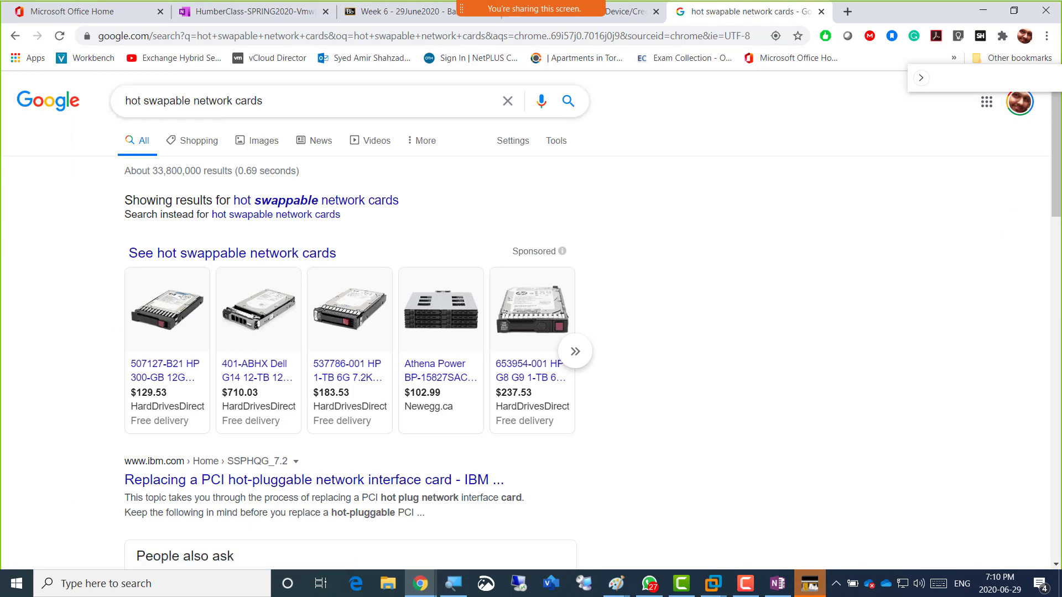
{"action": "left_click", "coordinate": [263, 140]}
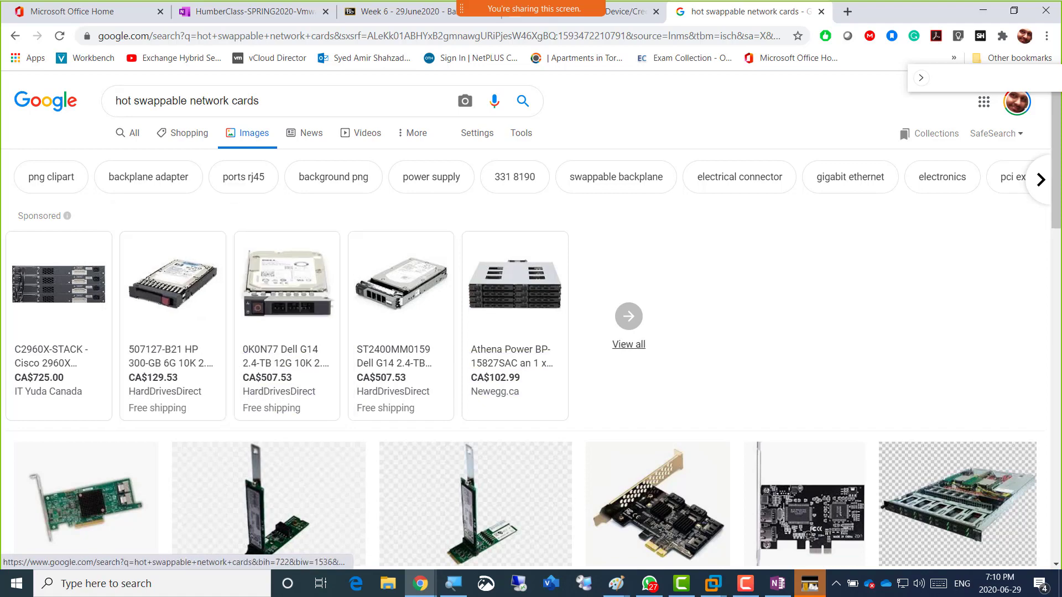
{"action": "scroll", "coordinate": [530, 320], "scroll_direction": "down", "scroll_amount": 5}
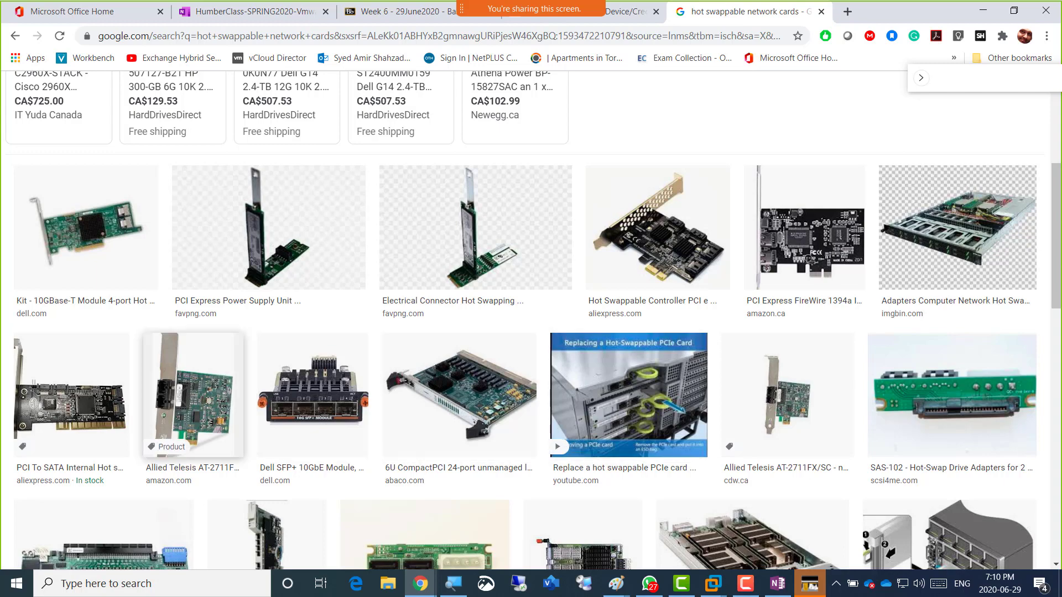
{"action": "scroll", "coordinate": [310, 387], "scroll_direction": "down", "scroll_amount": 3}
{"action": "scroll", "coordinate": [265, 285], "scroll_direction": "down", "scroll_amount": 2}
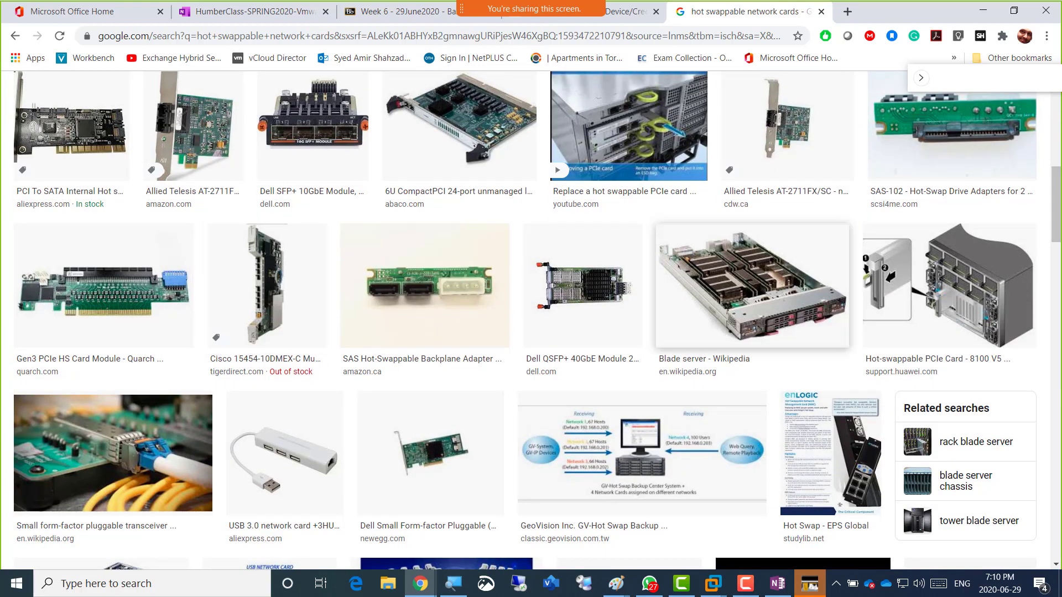
{"action": "scroll", "coordinate": [425, 343], "scroll_direction": "up", "scroll_amount": 2}
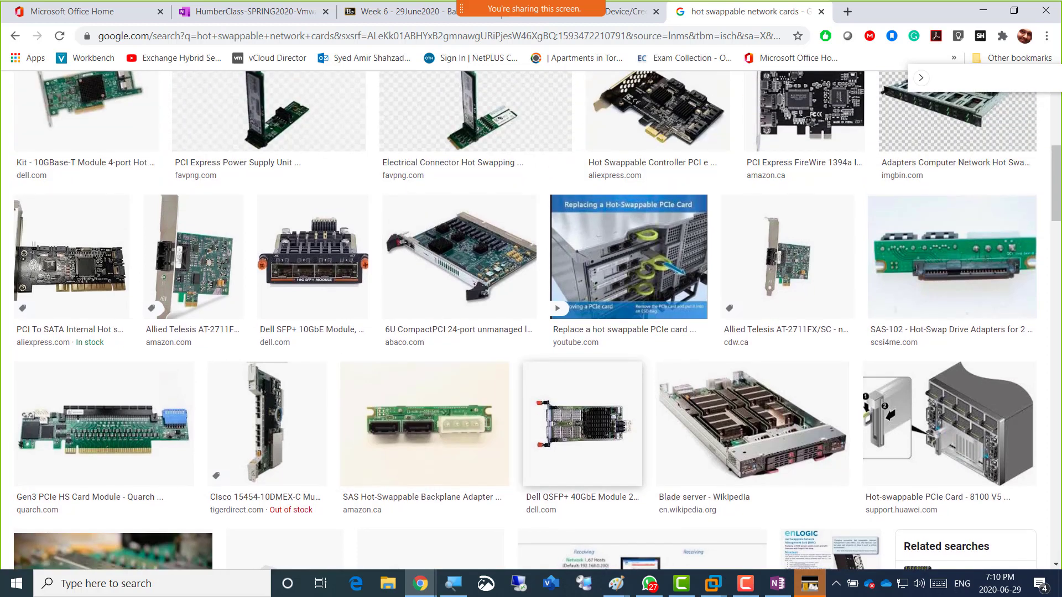
{"action": "scroll", "coordinate": [288, 359], "scroll_direction": "up", "scroll_amount": 6}
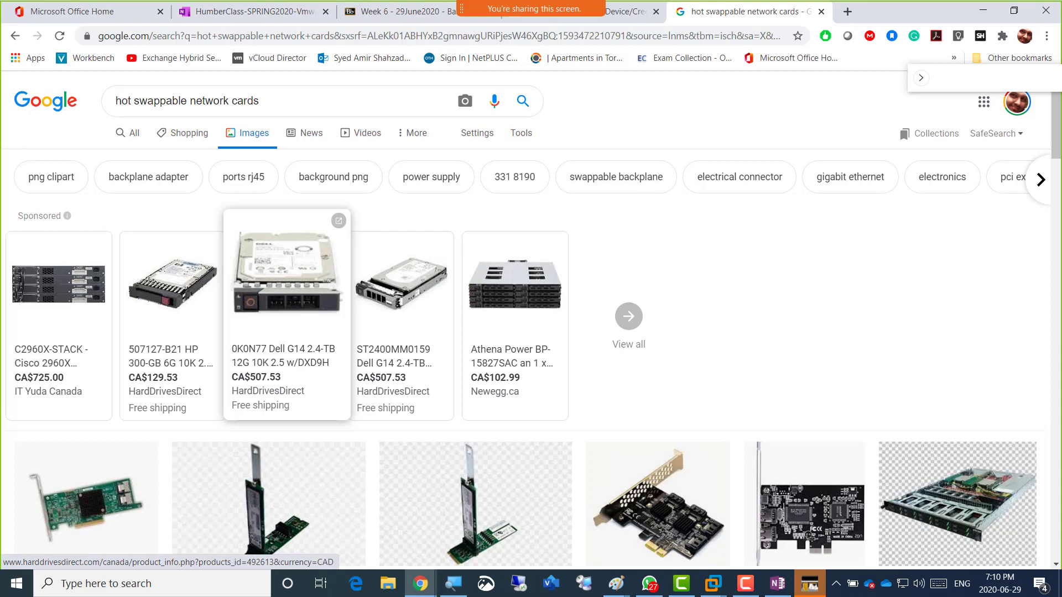
{"action": "scroll", "coordinate": [658, 387], "scroll_direction": "down", "scroll_amount": 3}
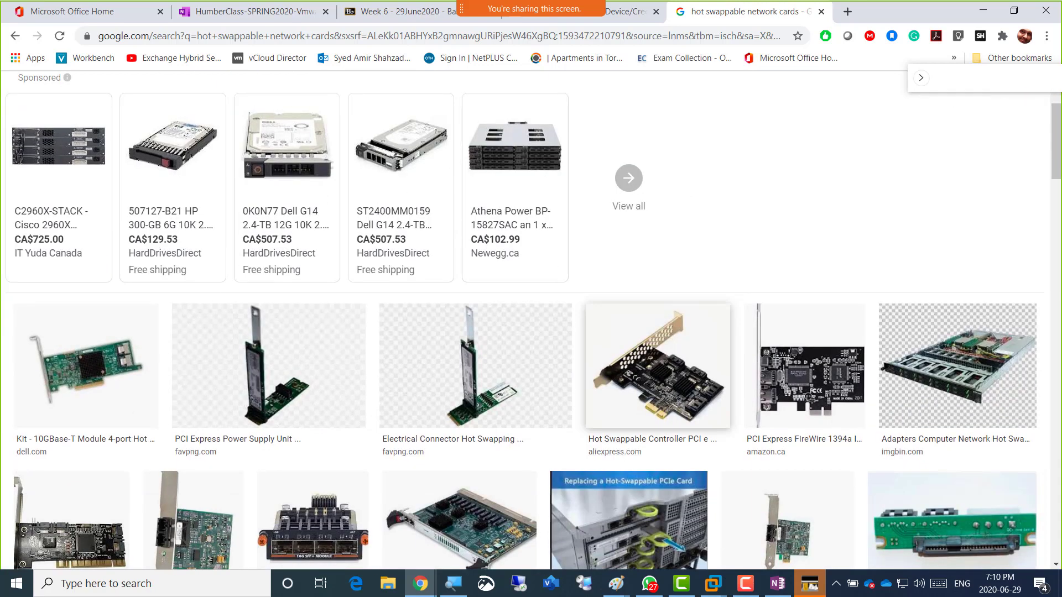
{"action": "scroll", "coordinate": [285, 221], "scroll_direction": "up", "scroll_amount": 3}
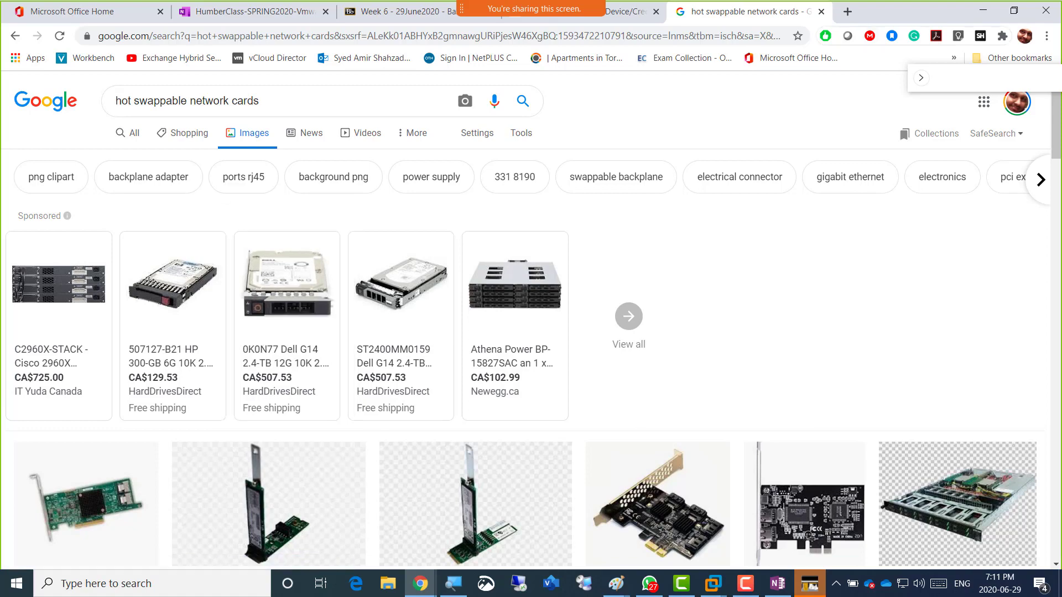
{"action": "key", "text": "ctrl+t"}
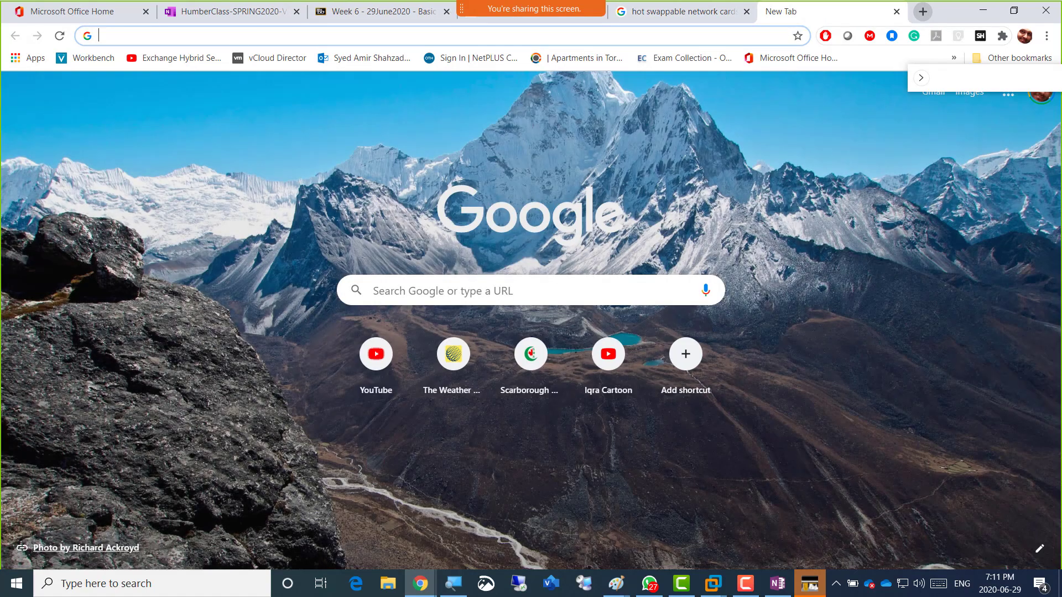
Search Google for 'samosa', then go back to the hot swappable network cards results tab.
{"action": "type", "text": "samosa"}
{"action": "key", "text": "Return"}
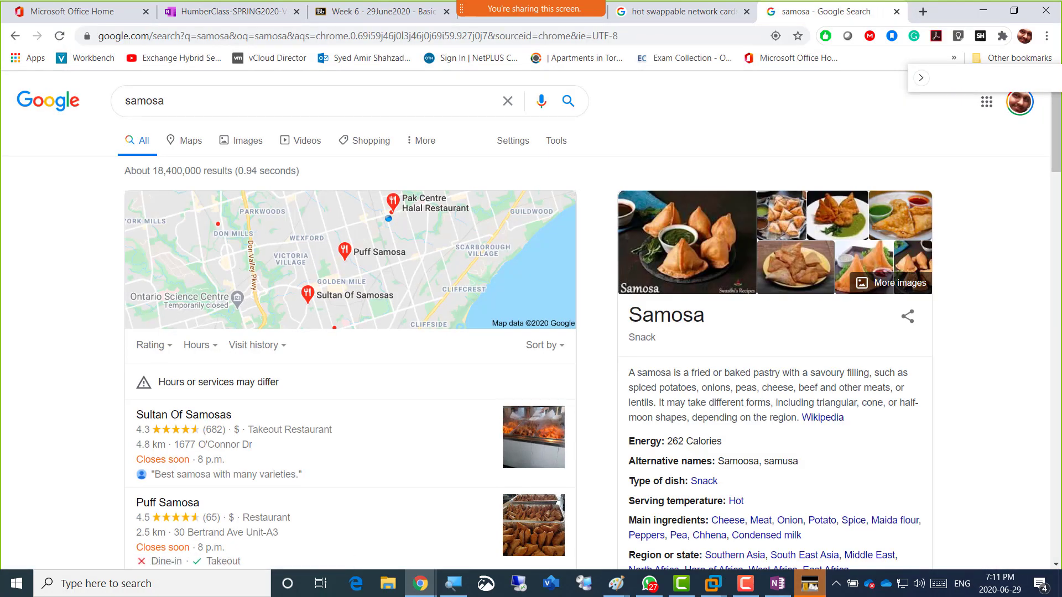
{"action": "scroll", "coordinate": [530, 321], "scroll_direction": "down", "scroll_amount": 5}
{"action": "scroll", "coordinate": [531, 321], "scroll_direction": "up", "scroll_amount": 5}
{"action": "key", "text": "alt+Tab"}
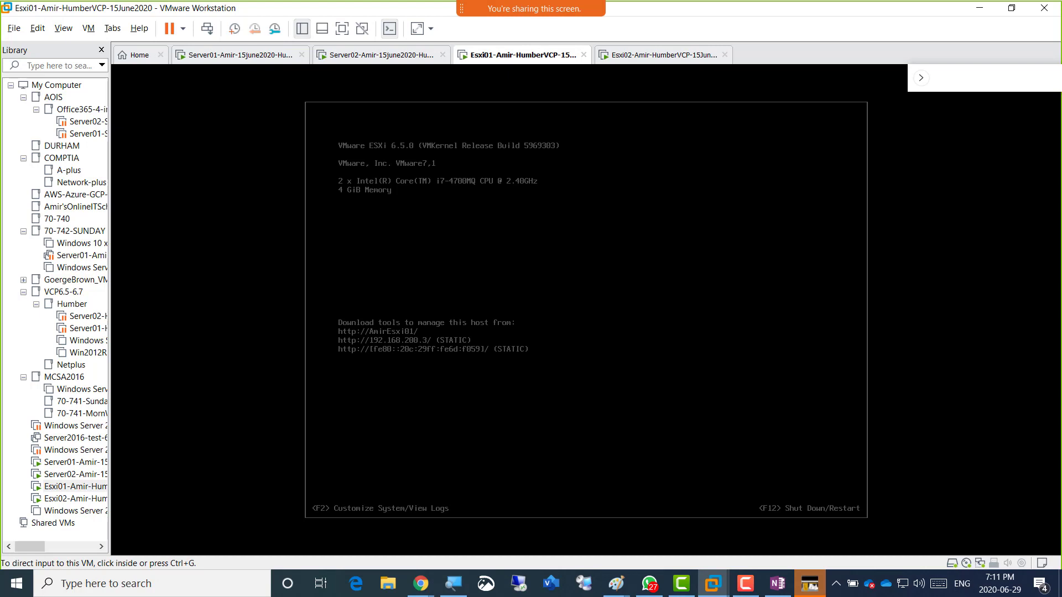
{"action": "key", "text": "alt+Tab"}
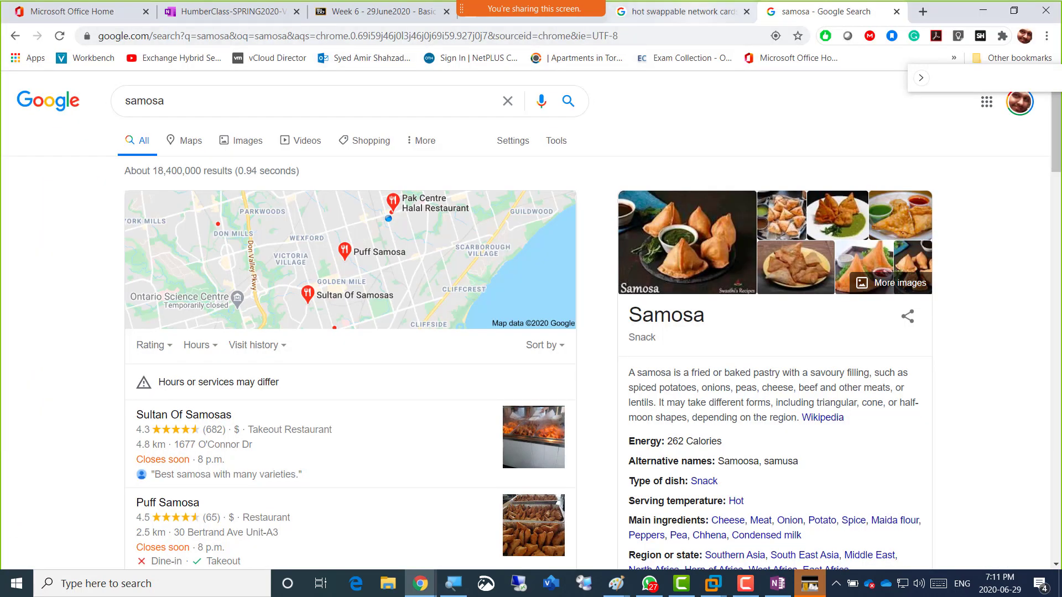
{"action": "left_click", "coordinate": [682, 11]}
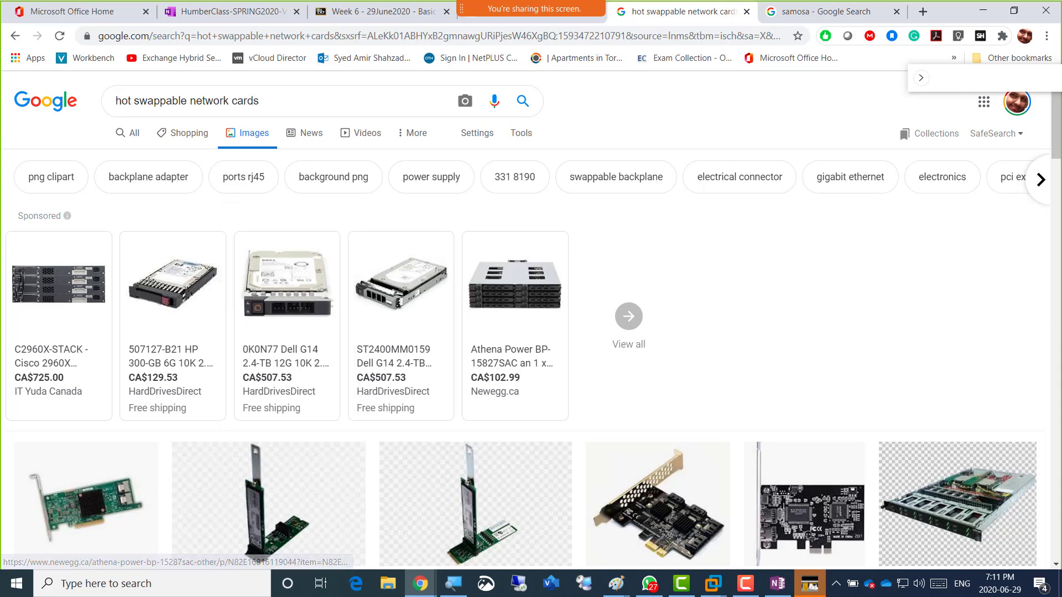
Bring VMware Workstation with the Esxi01 ESXi 6.5.0 console to the front.
{"action": "key", "text": "alt+Tab"}
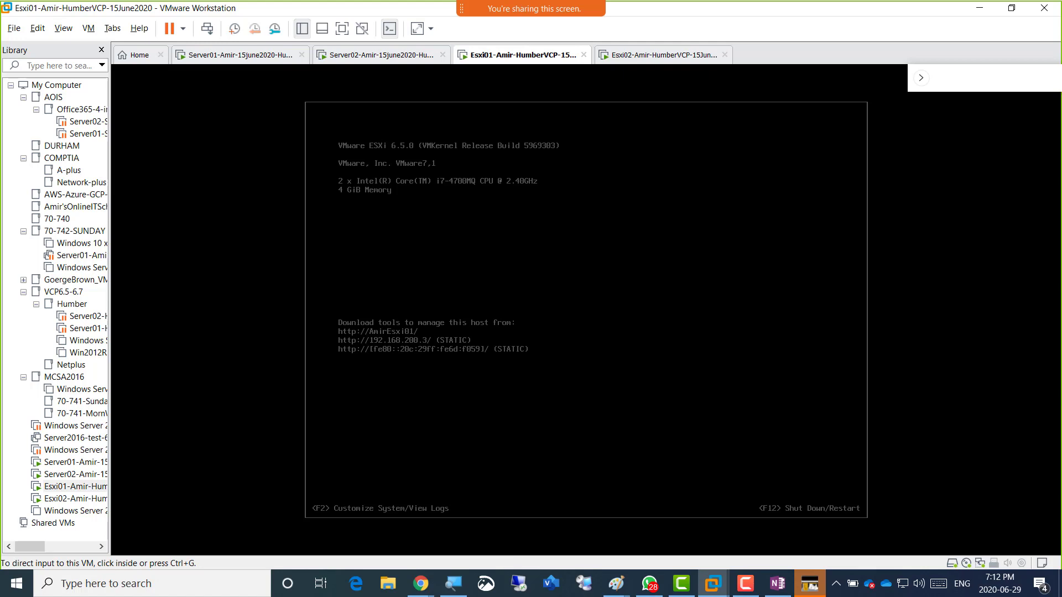
Glance at the Esxi02 console, return to Esxi01, then show the Paint networking diagram again.
{"action": "left_click", "coordinate": [666, 54]}
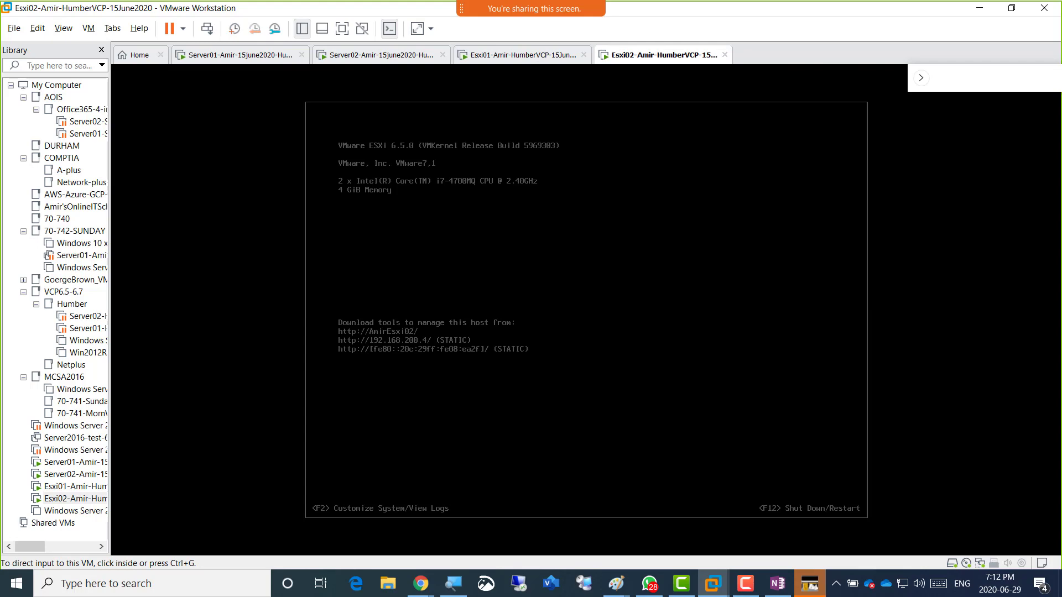
{"action": "left_click", "coordinate": [520, 55]}
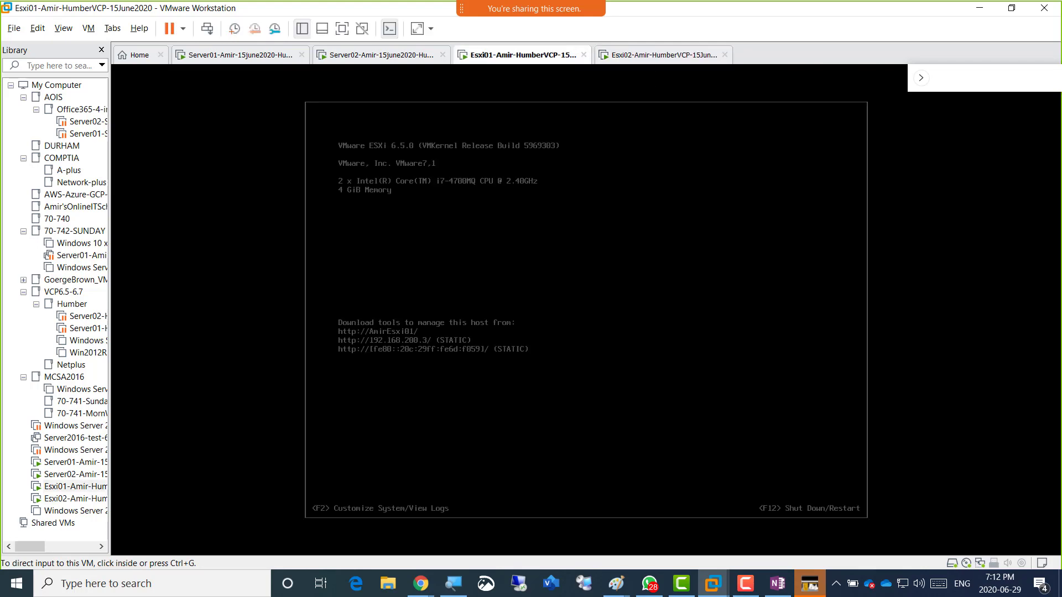
{"action": "key", "text": "alt+Tab"}
{"action": "key", "text": "alt+Tab"}
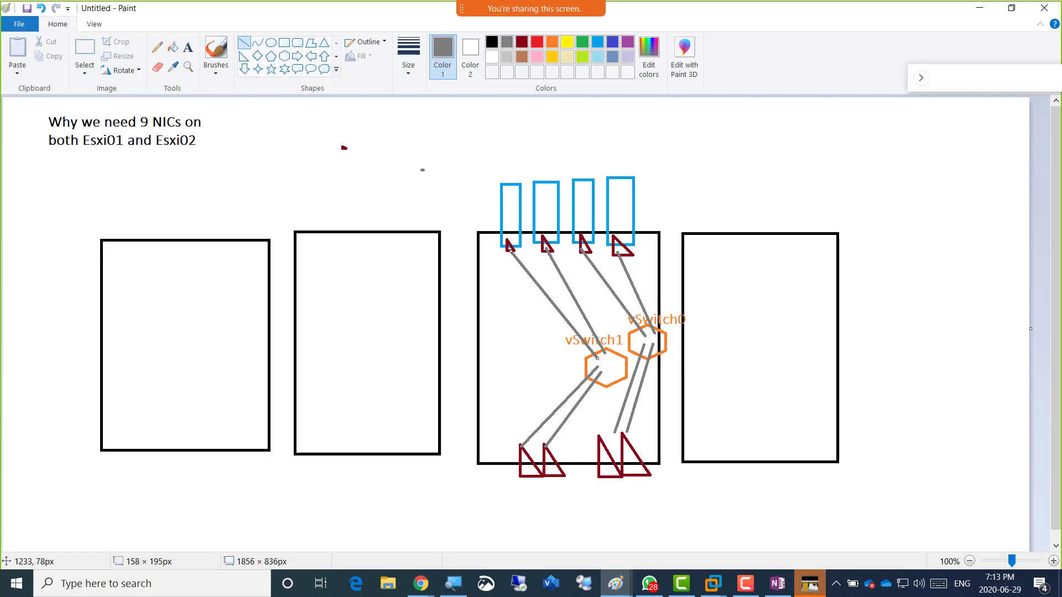
Switch from Paint back to the Esxi01 ESXi 6.5.0 console in VMware Workstation.
{"action": "key", "text": "alt+Tab"}
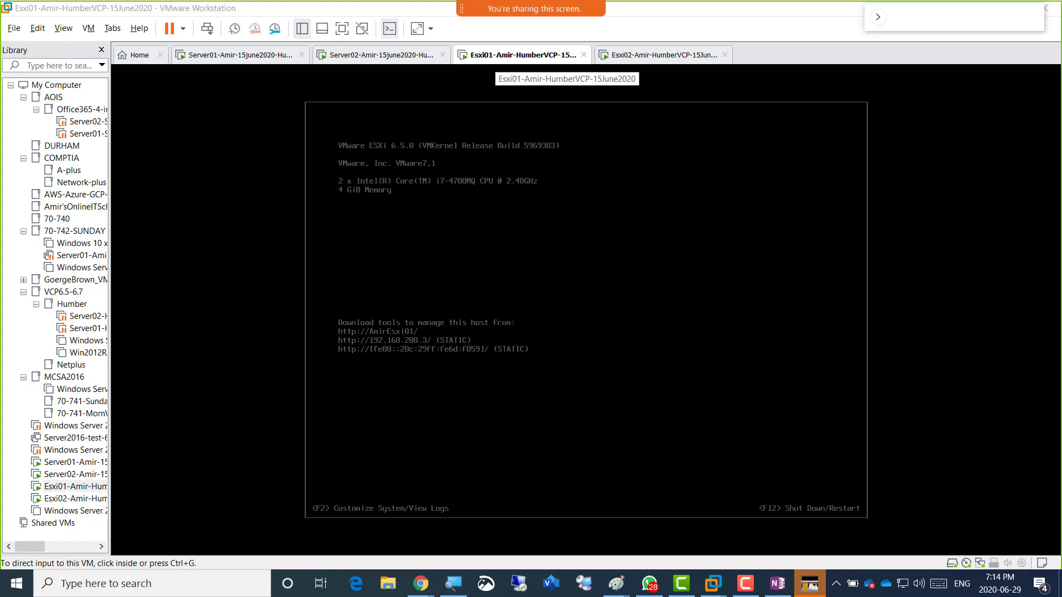
{"action": "right_click", "coordinate": [497, 56]}
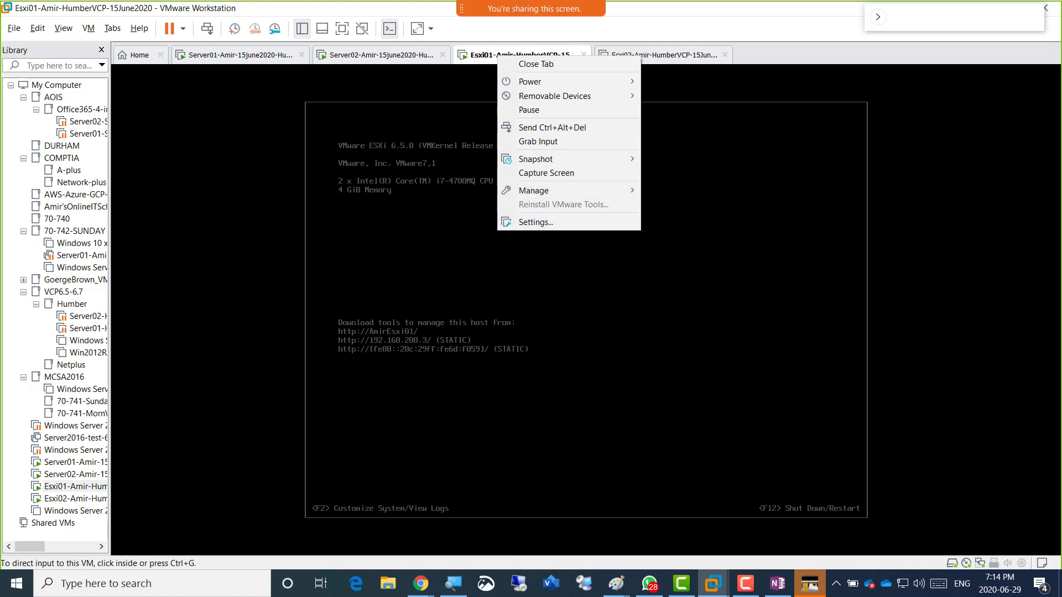
{"action": "left_click", "coordinate": [421, 583]}
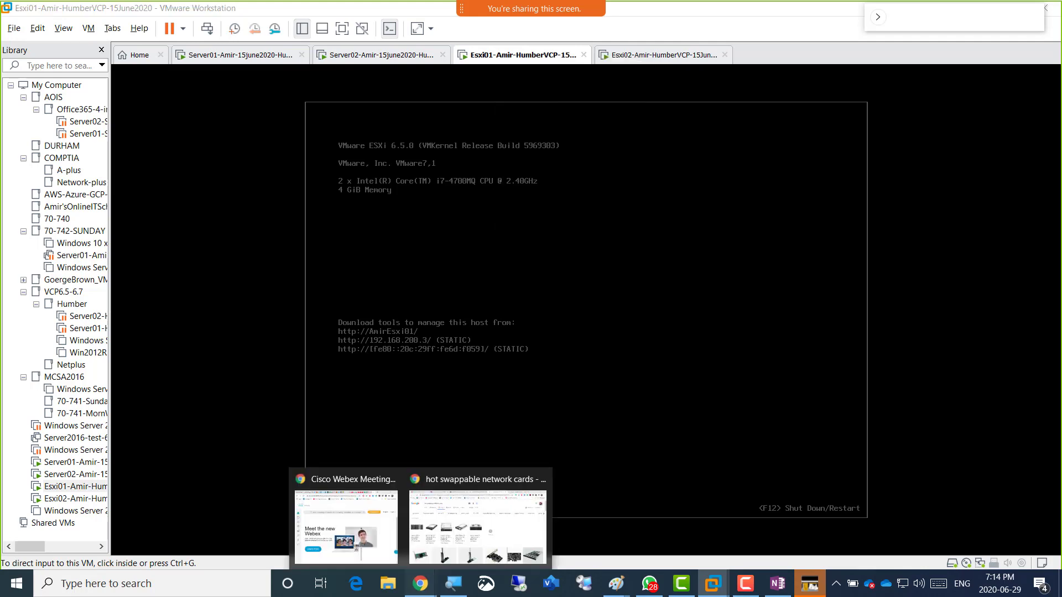
In the OneNote class notes, add the bullet 'Lets add 8 more NICs to Esxi01 and Esxi02 making it a total of 9 NICs.'.
{"action": "left_click", "coordinate": [477, 525]}
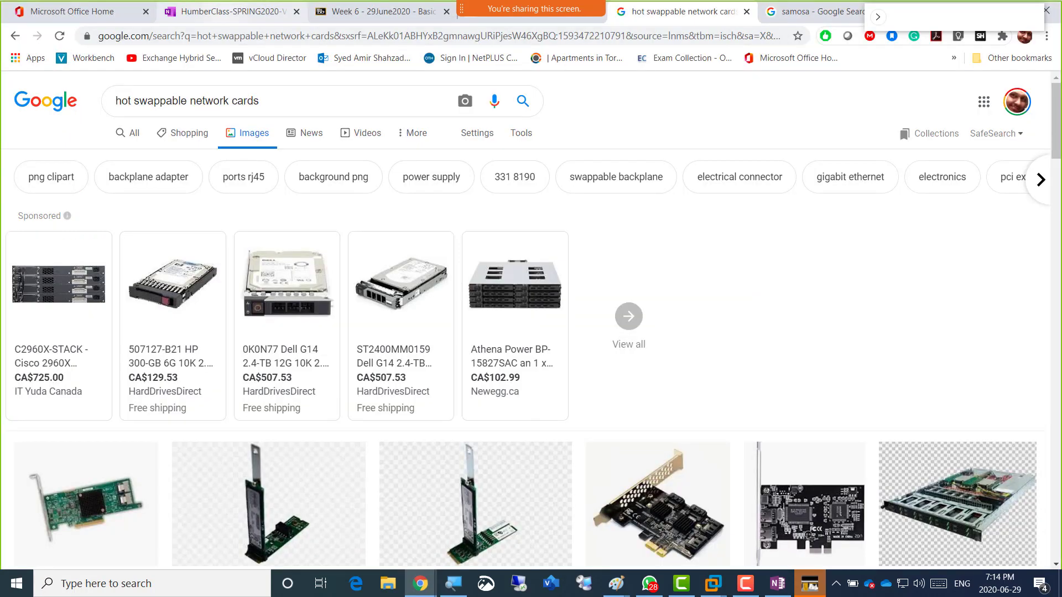
{"action": "left_click", "coordinate": [205, 12]}
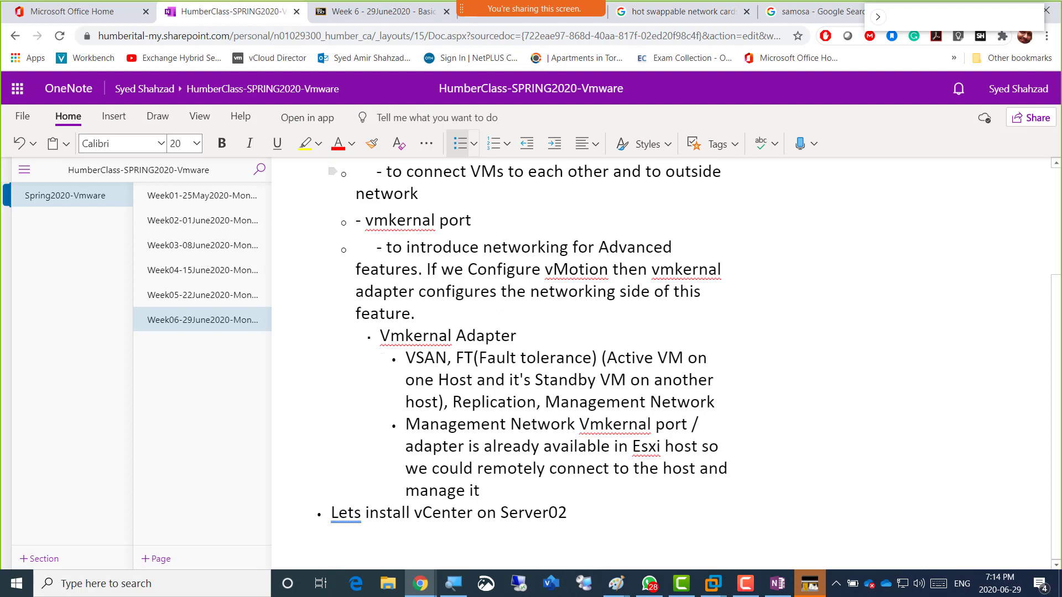
{"action": "left_click", "coordinate": [418, 193]}
{"action": "key", "text": "Return"}
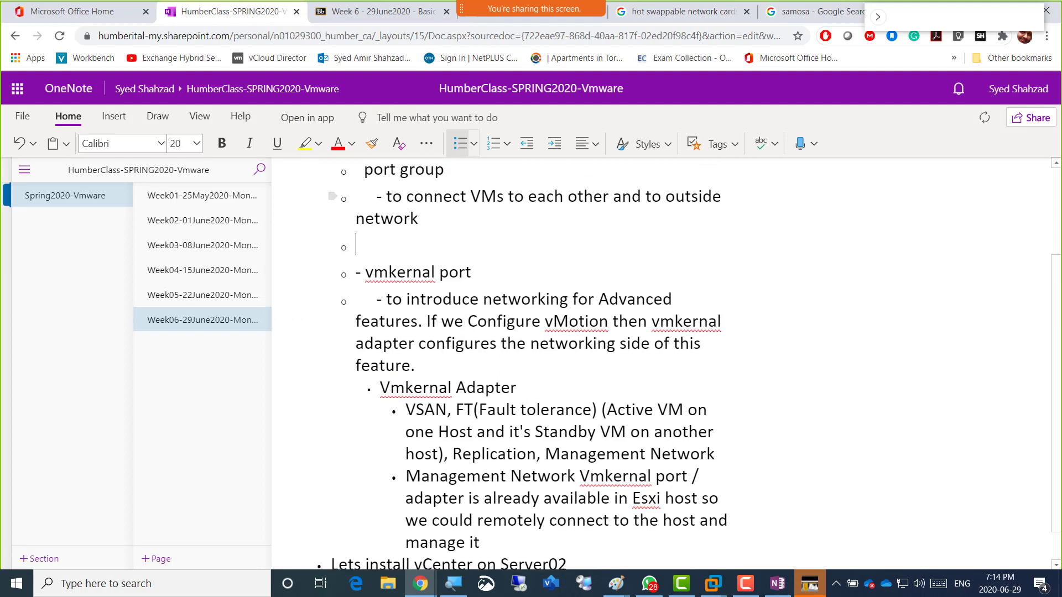
{"action": "type", "text": "Lets add 8 more "}
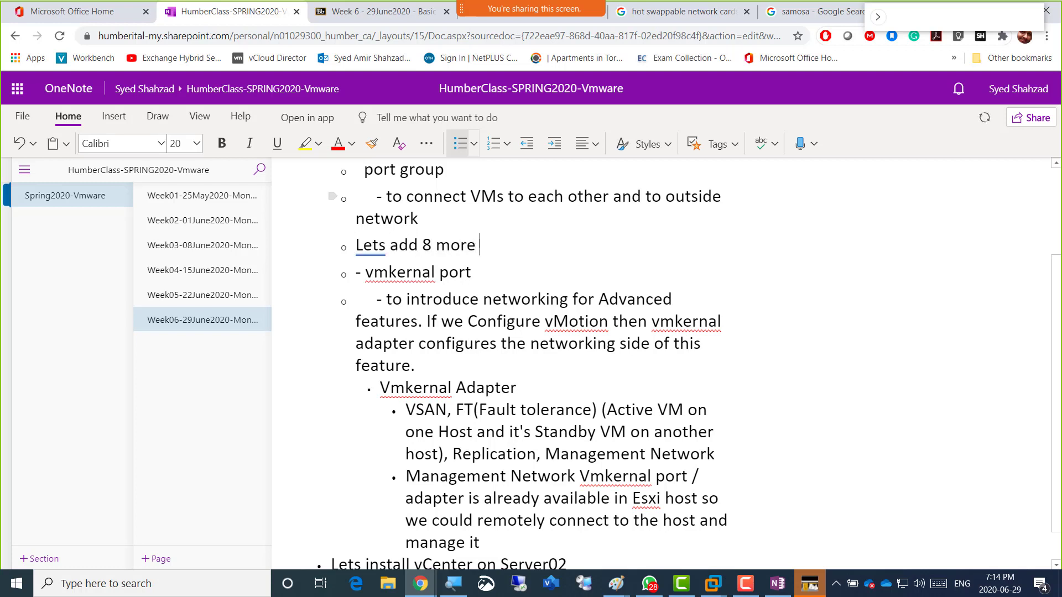
{"action": "type", "text": "NICs to Esxi01 and Es"}
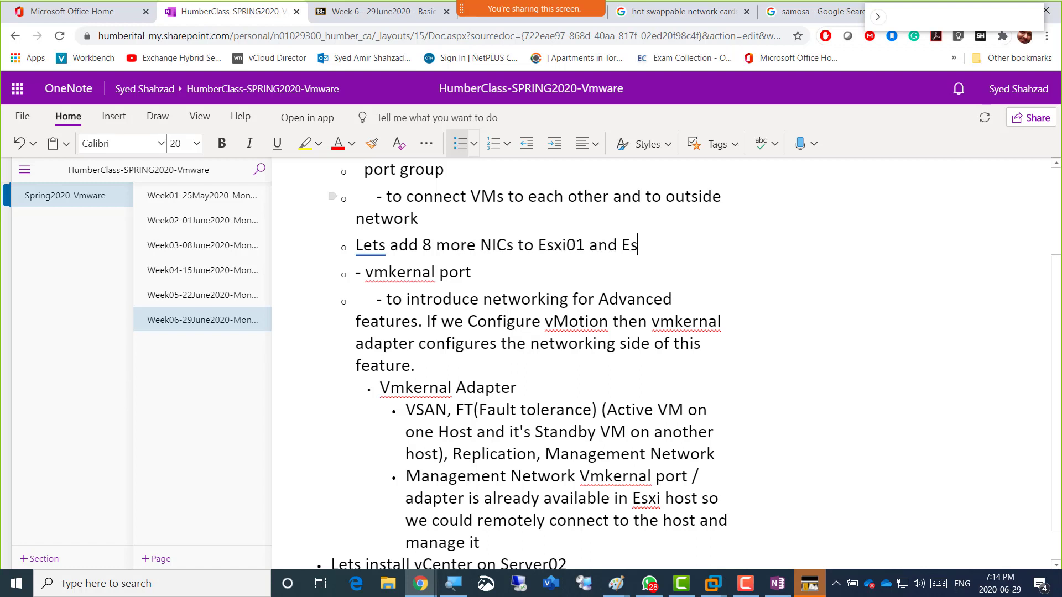
{"action": "type", "text": "xi02 making it"}
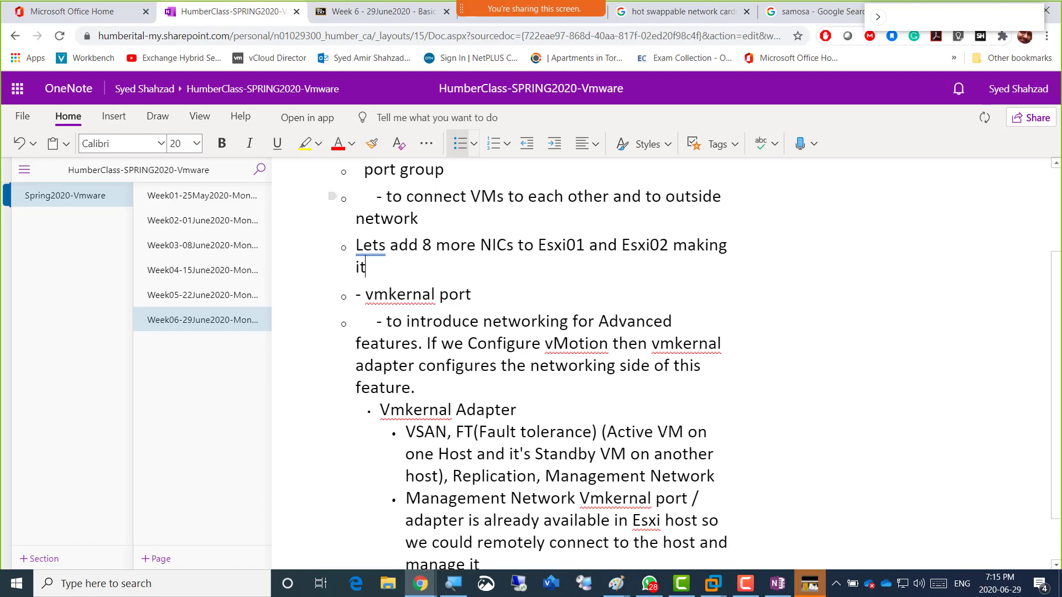
{"action": "type", "text": " a total of 9 NIC"}
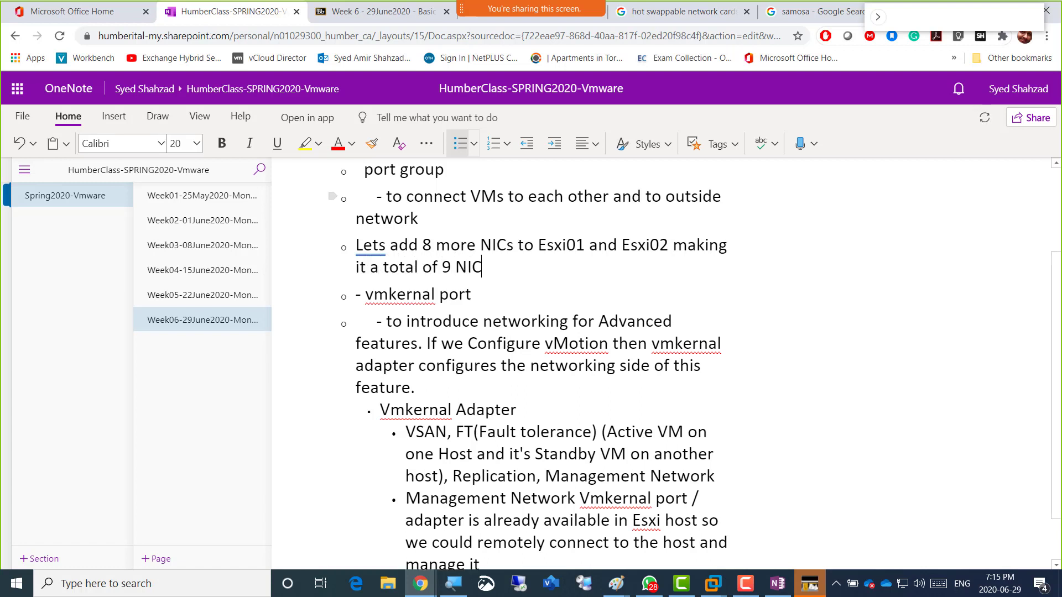
{"action": "type", "text": "s."}
Start an indented sub-bullet reading 'Lets put them all on the same'.
{"action": "key", "text": "Return"}
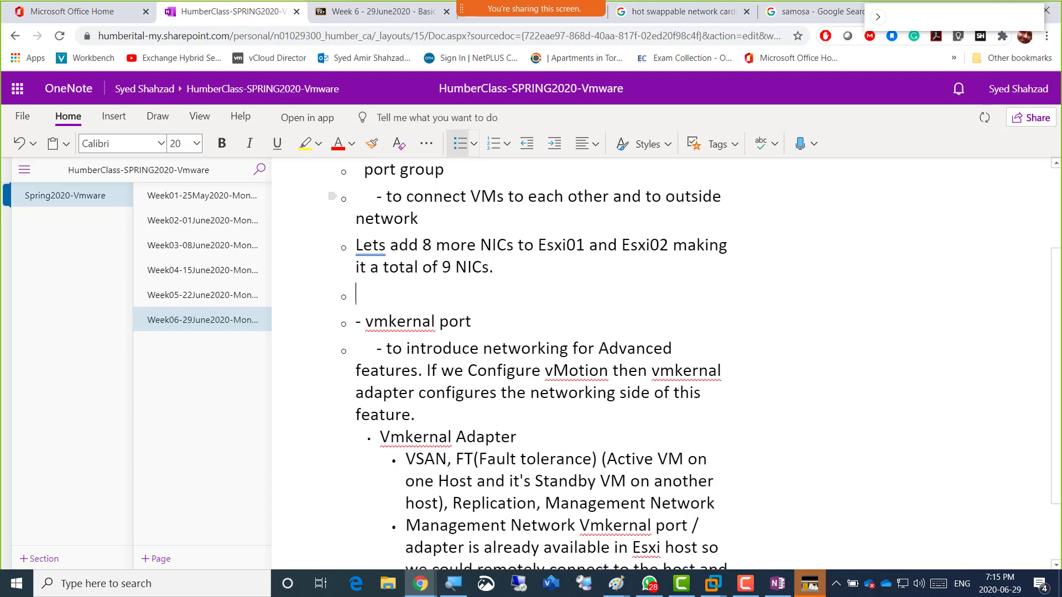
{"action": "key", "text": "Tab"}
{"action": "type", "text": "Lets put them all on"}
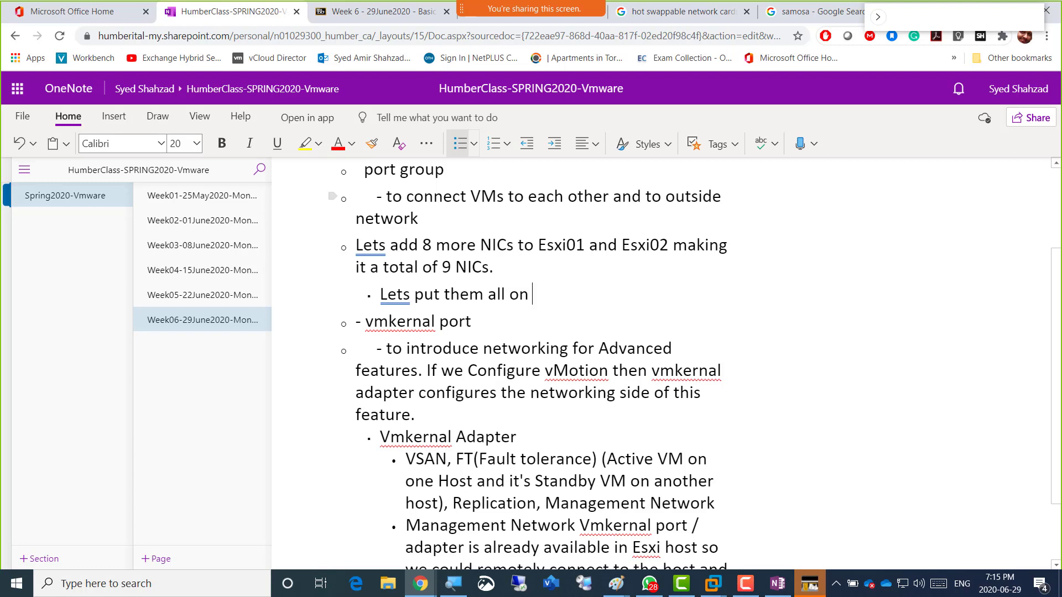
{"action": "type", "text": "the same"}
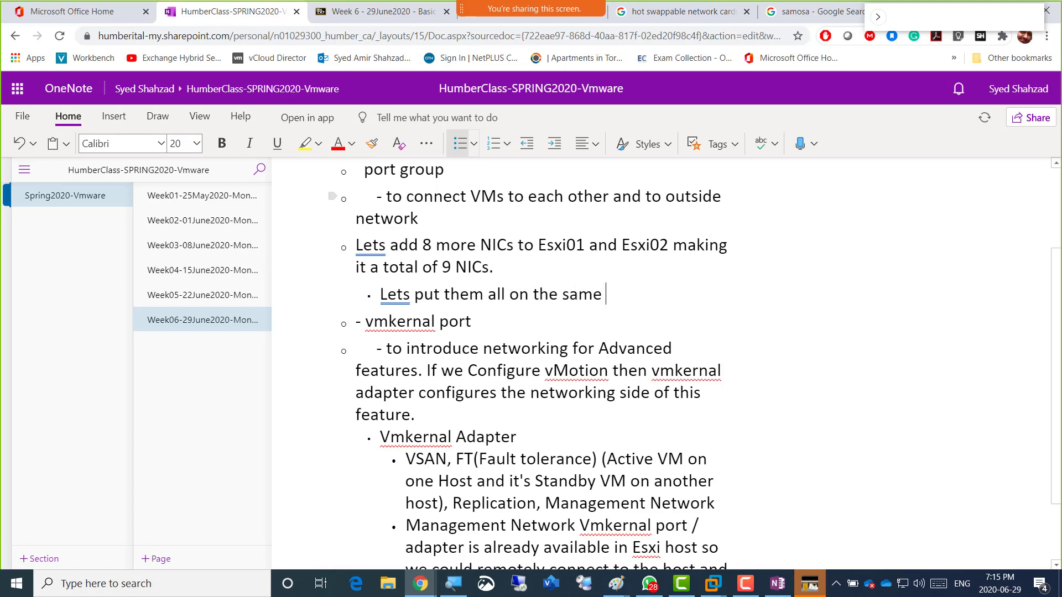
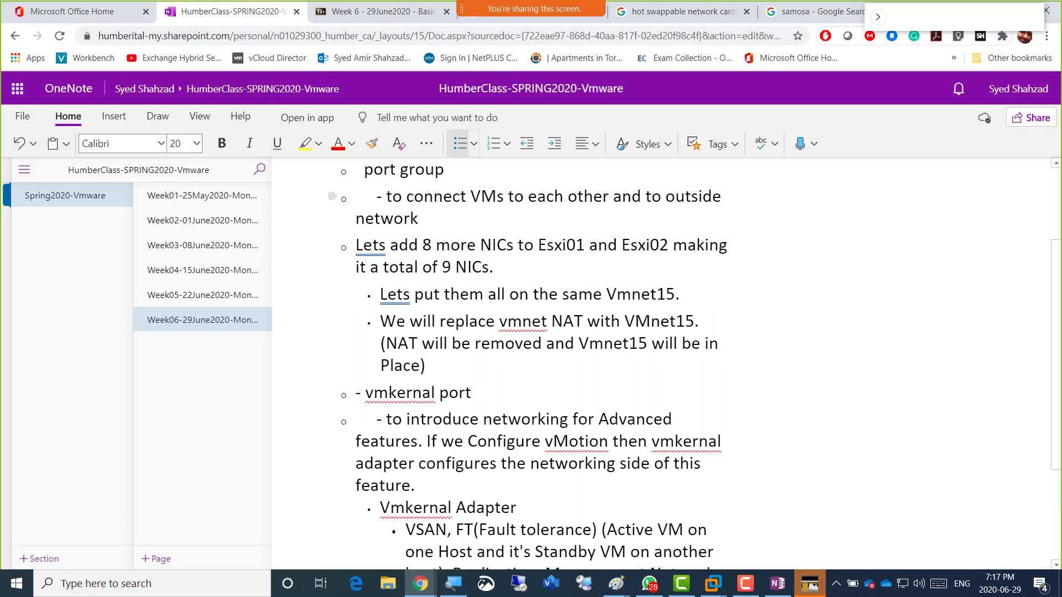
Add bullets 'Vmnet15 has not connection with internet. it offers private network' and 'Vmnet NAT offers internet'.
{"action": "key", "text": "Return"}
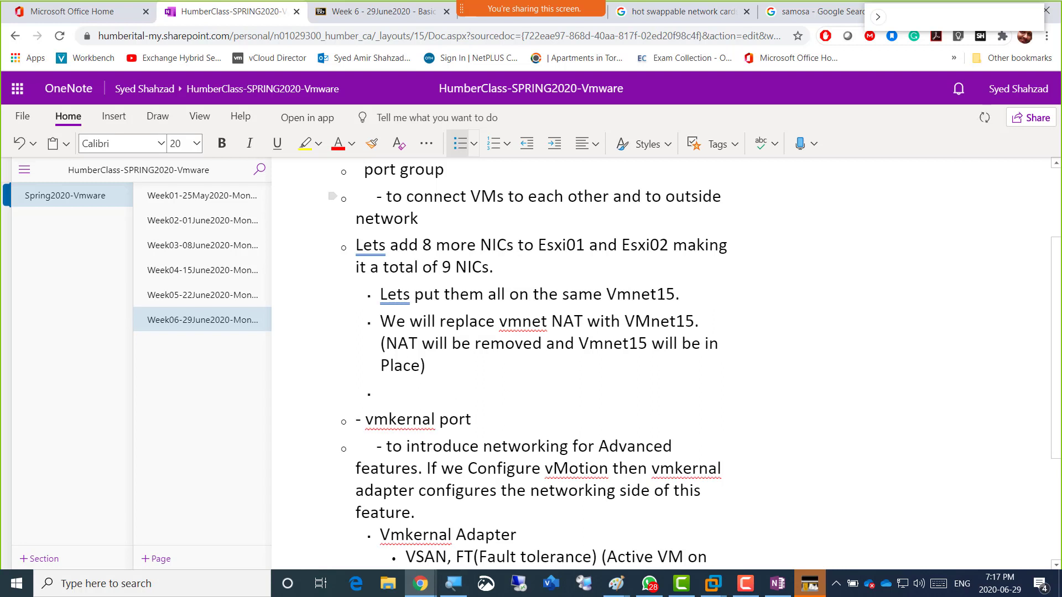
{"action": "type", "text": "Vmnet15 has not connec"}
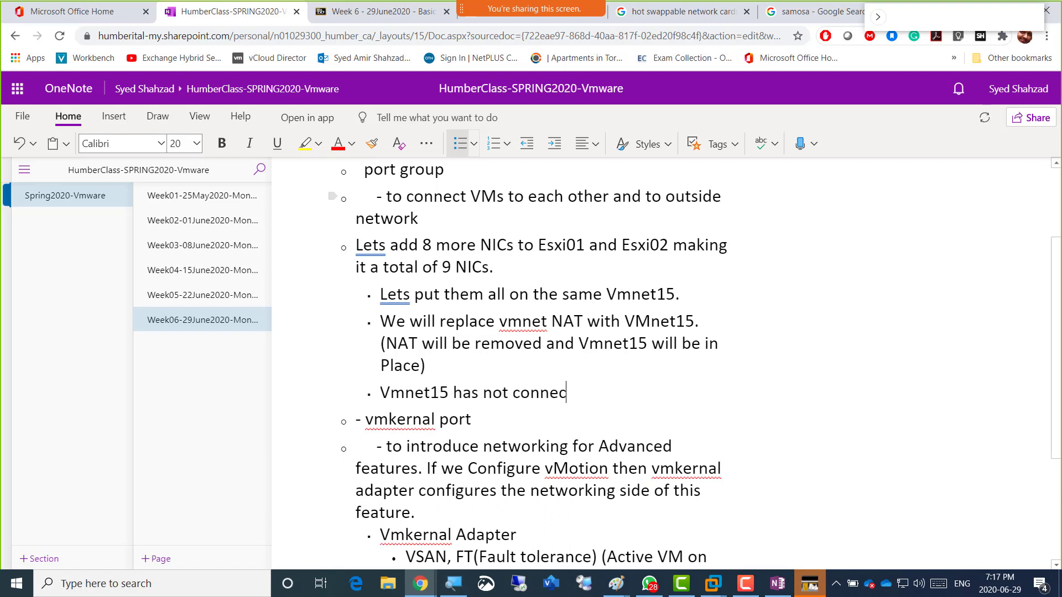
{"action": "type", "text": "tion with interne"}
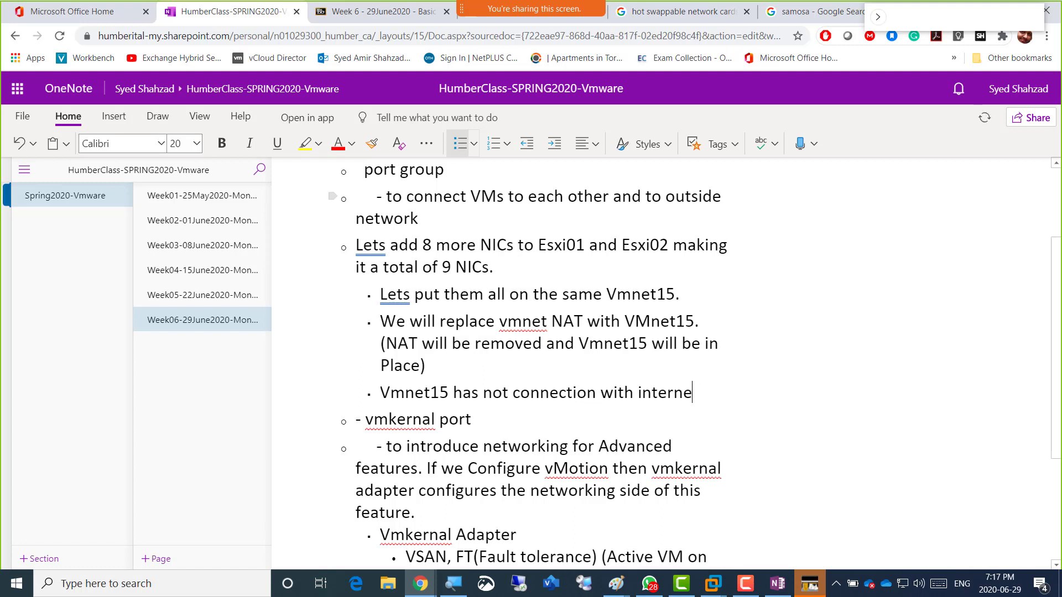
{"action": "type", "text": "t. it offers privat"}
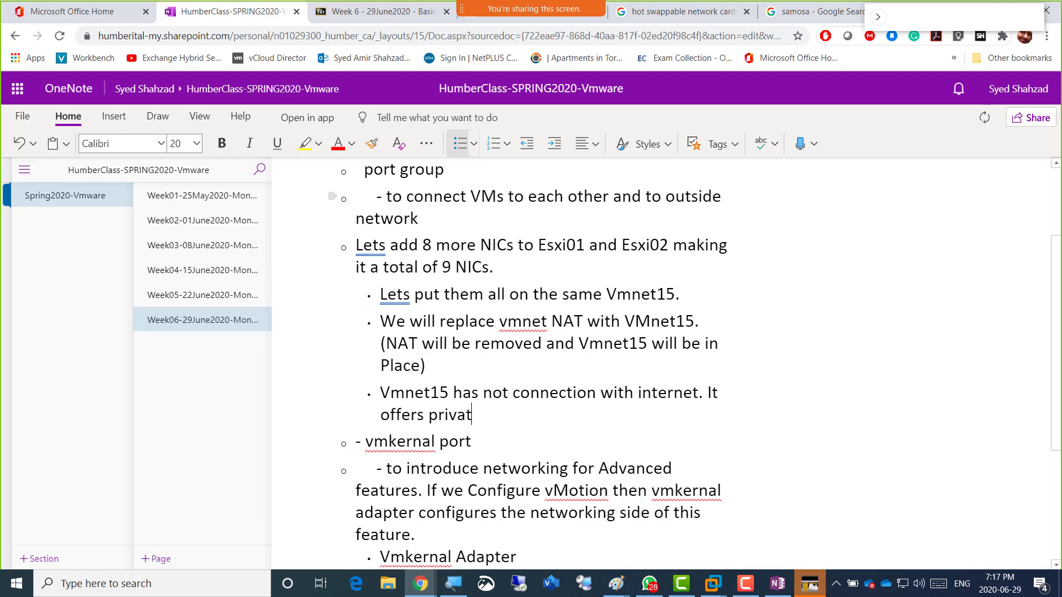
{"action": "type", "text": "e network"}
{"action": "key", "text": "Return"}
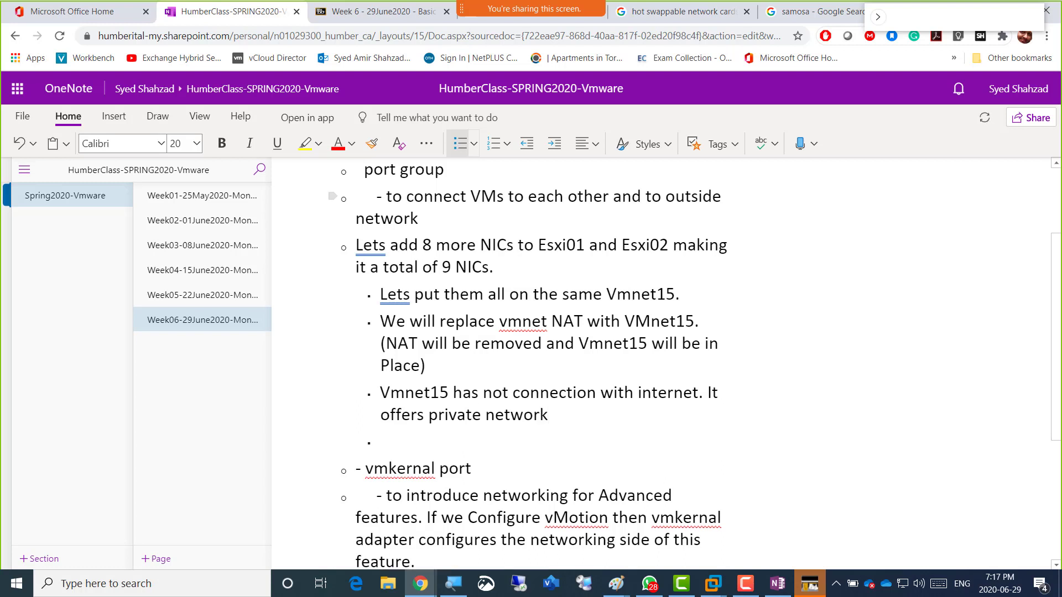
{"action": "type", "text": "Vnet NAT"}
{"action": "key", "text": "Left"}
{"action": "key", "text": "Left"}
{"action": "key", "text": "Left"}
{"action": "key", "text": "Left"}
{"action": "key", "text": "Left"}
{"action": "key", "text": "Left"}
{"action": "key", "text": "Left"}
{"action": "type", "text": "m"}
{"action": "key", "text": "Right"}
{"action": "key", "text": "Right"}
{"action": "key", "text": "Right"}
{"action": "key", "text": "Right"}
{"action": "key", "text": "Right"}
{"action": "key", "text": "Right"}
{"action": "key", "text": "Right"}
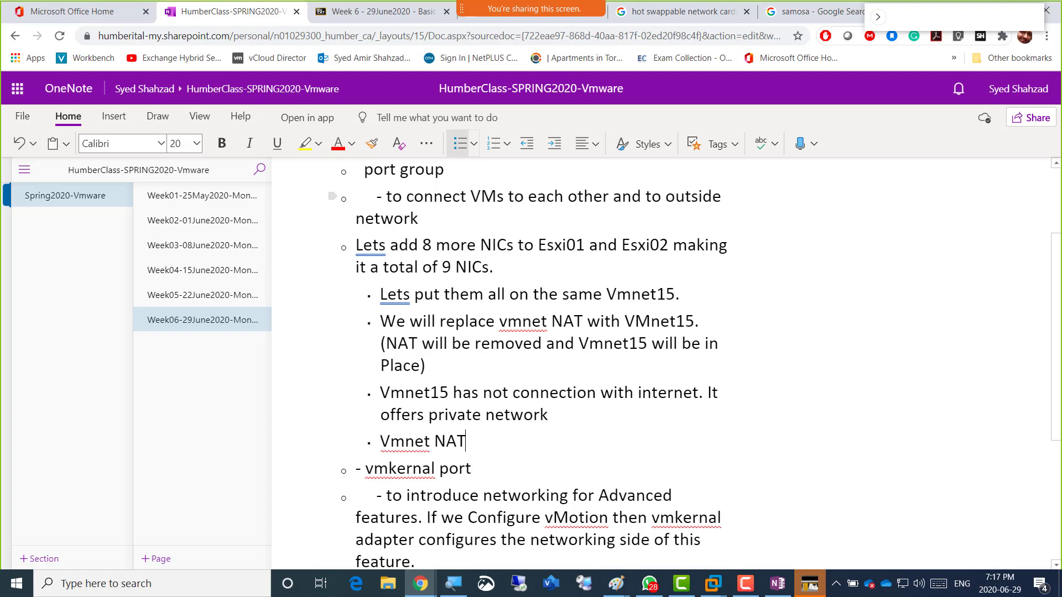
{"action": "type", "text": "offers internet"}
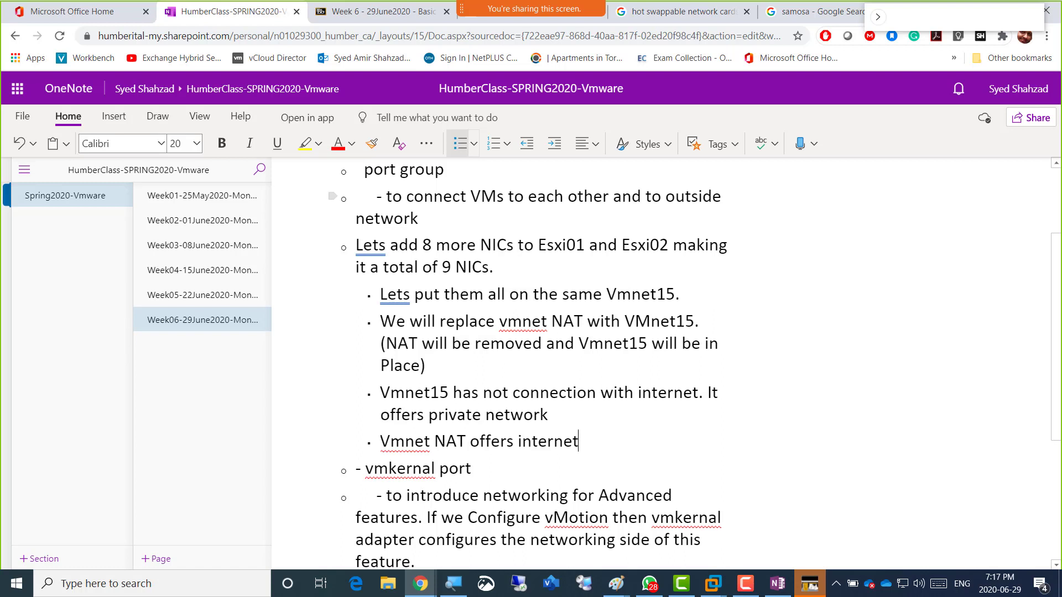
{"action": "key", "text": "Up"}
{"action": "key", "text": "Up"}
{"action": "key", "text": "Up"}
{"action": "key", "text": "Up"}
{"action": "key", "text": "Up"}
{"action": "key", "text": "Up"}
{"action": "key", "text": "Up"}
{"action": "key", "text": "Right"}
Insert 'and restart it, then' after Esxi01 in the NIC note, removing the leftover 'and'.
{"action": "left_click_drag", "start_coordinate": [419, 245], "coordinate": [585, 246]}
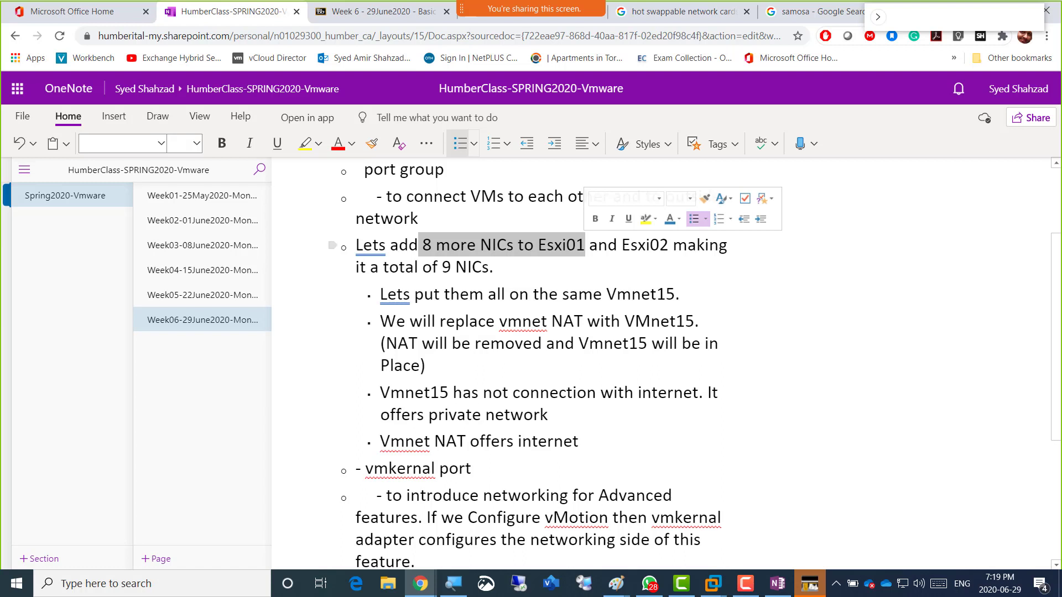
{"action": "left_click", "coordinate": [584, 245]}
{"action": "type", "text": "and restart"}
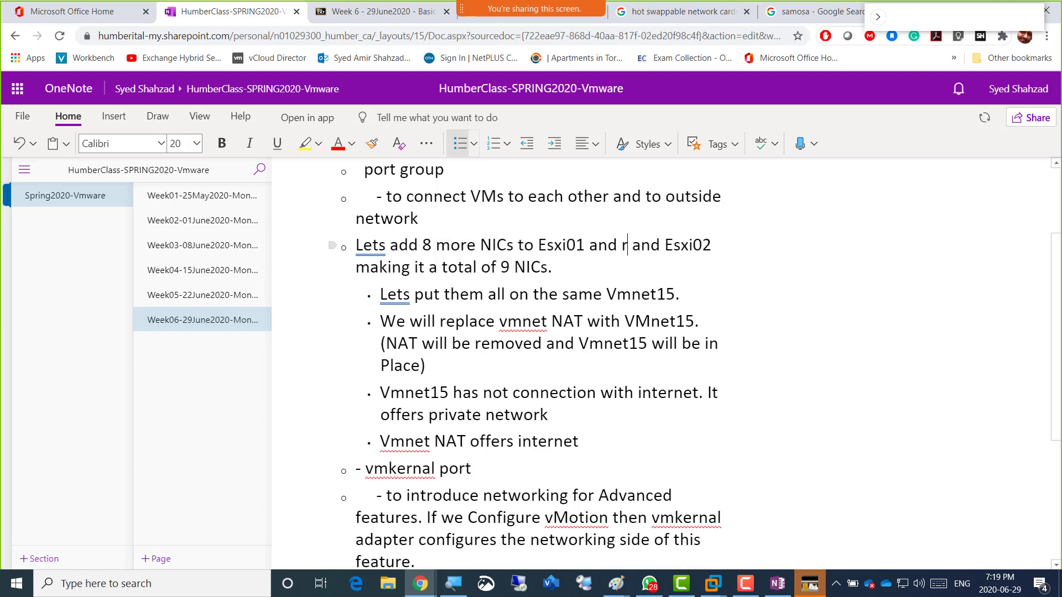
{"action": "type", "text": " up"}
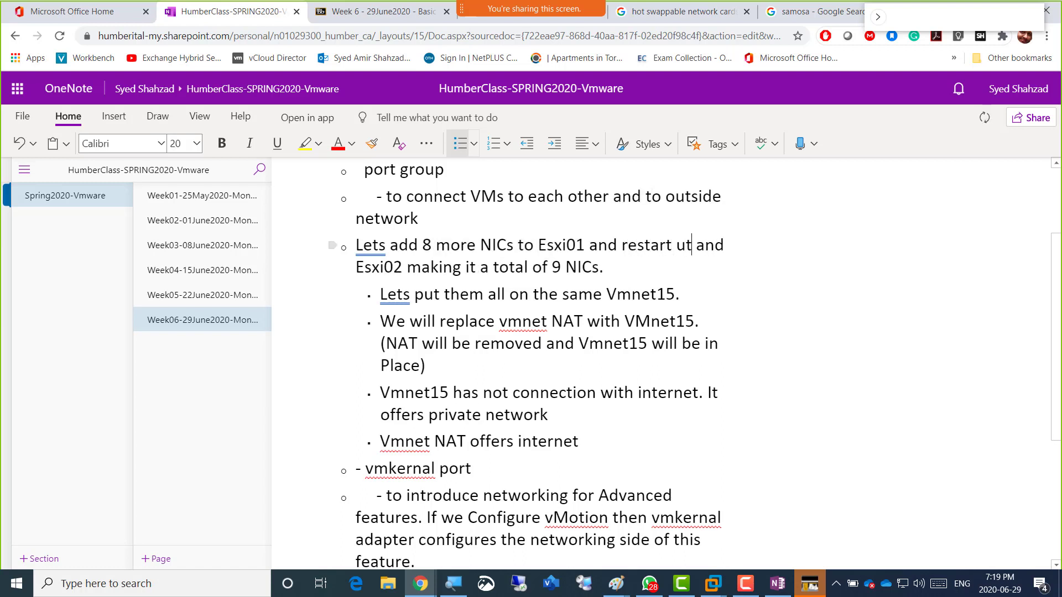
{"action": "key", "text": "BackSpace"}
{"action": "key", "text": "BackSpace"}
{"action": "type", "text": "it, then"}
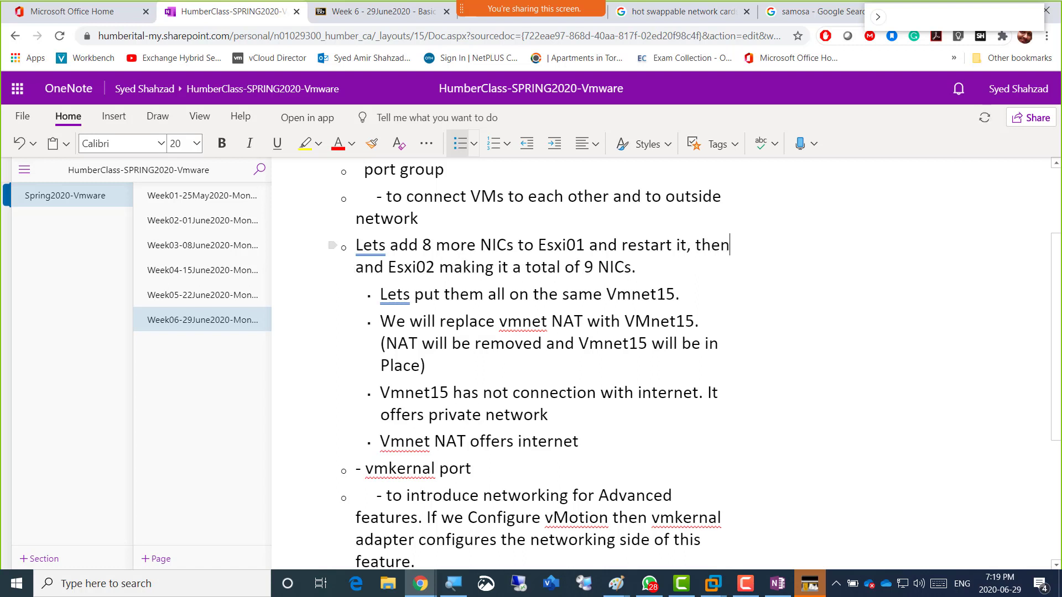
{"action": "key", "text": "Delete"}
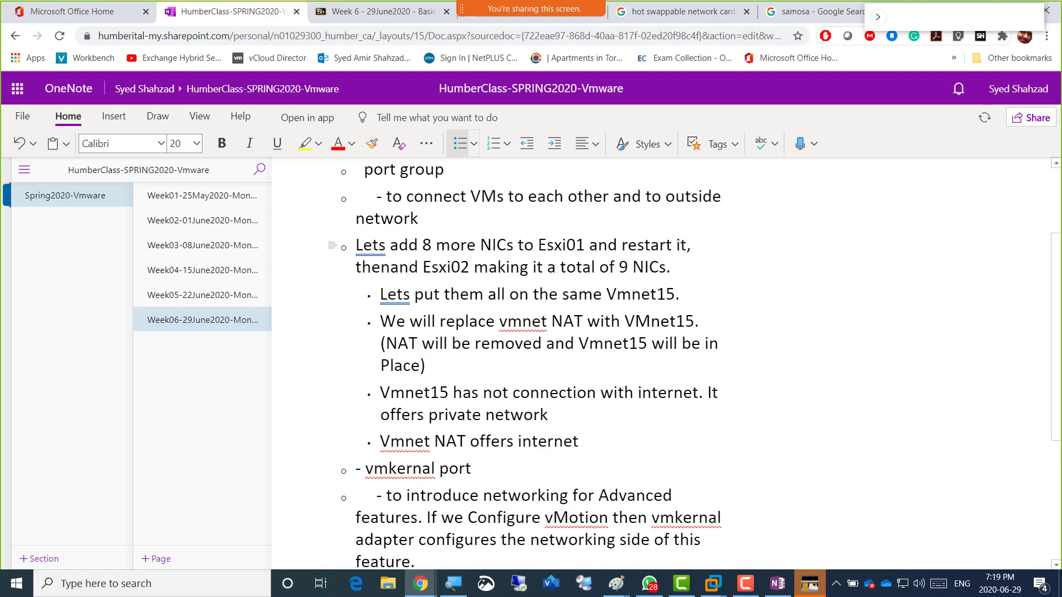
{"action": "key", "text": "Delete"}
{"action": "key", "text": "Delete"}
{"action": "key", "text": "Delete"}
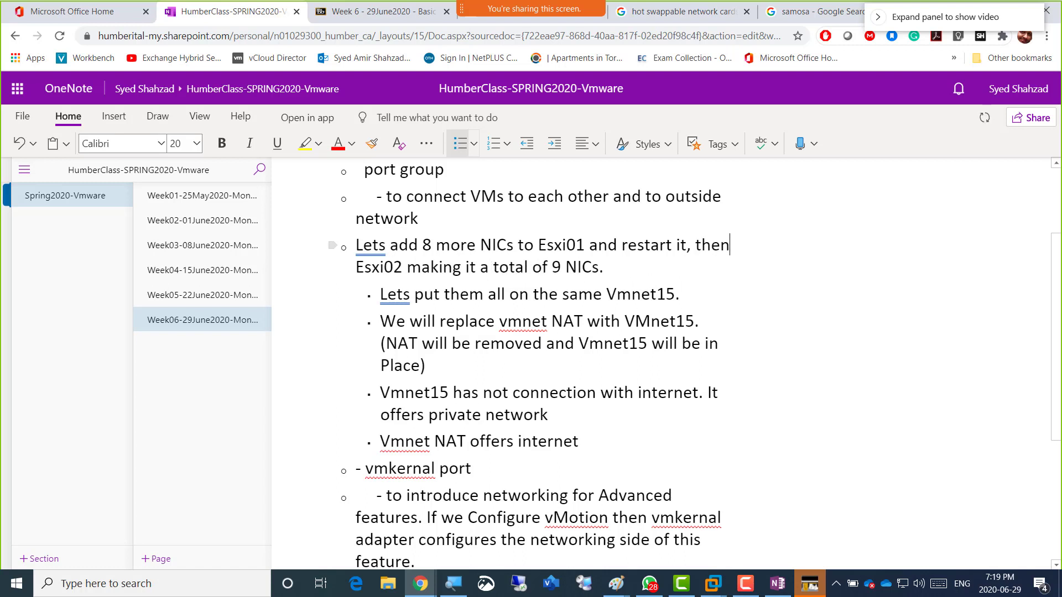
Add 'add all 8 NIcs and Restart it as well.' after Esxi02 and capitalise 'Making'.
{"action": "key", "text": "Right"}
{"action": "key", "text": "Right"}
{"action": "key", "text": "Right"}
{"action": "key", "text": "Right"}
{"action": "key", "text": "Right"}
{"action": "key", "text": "Right"}
{"action": "key", "text": "Right"}
{"action": "key", "text": "Right"}
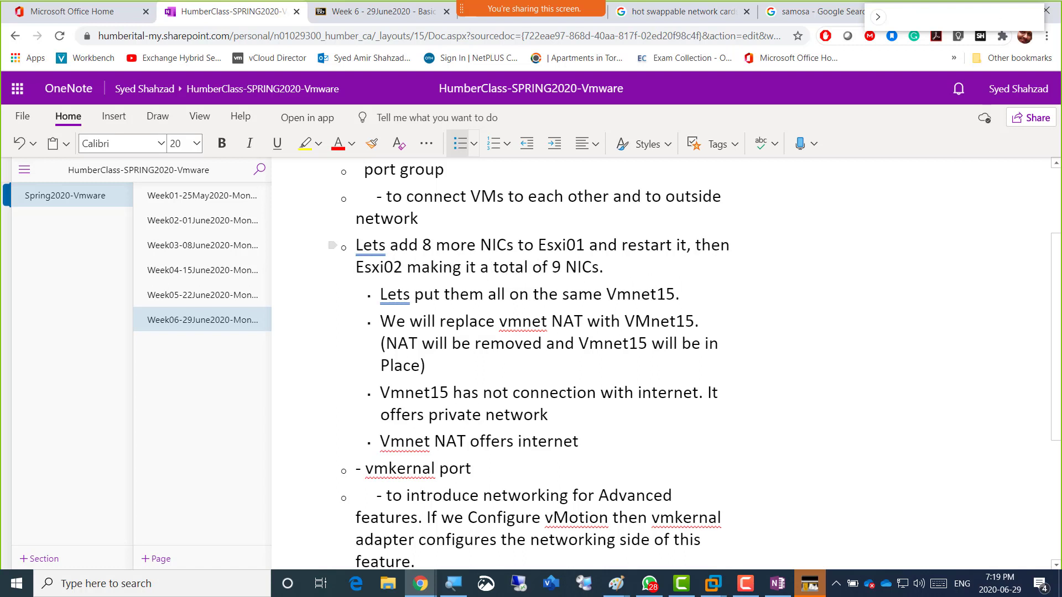
{"action": "type", "text": "add all"}
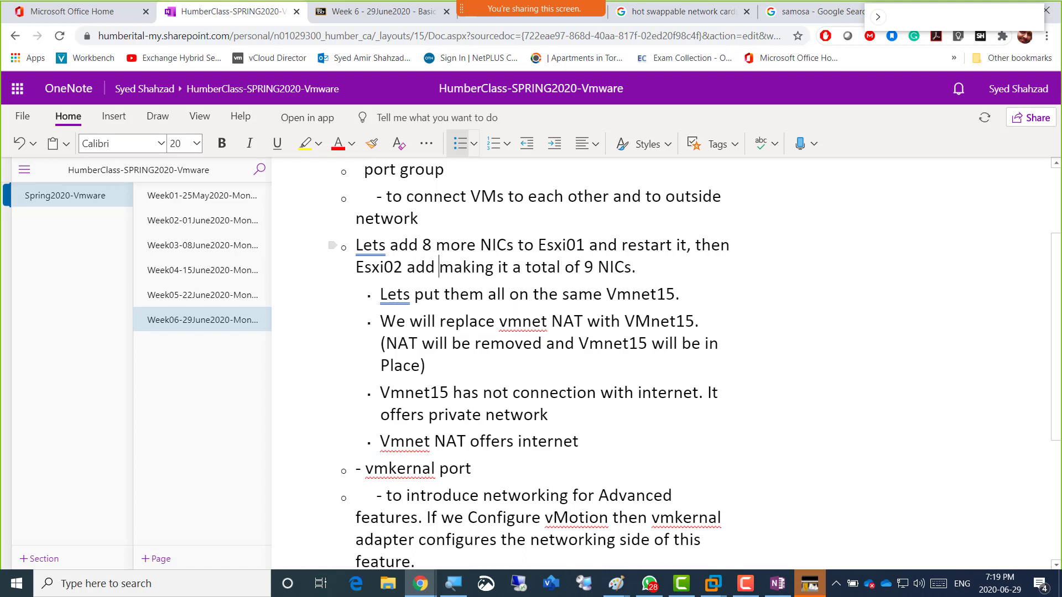
{"action": "type", "text": " 8"}
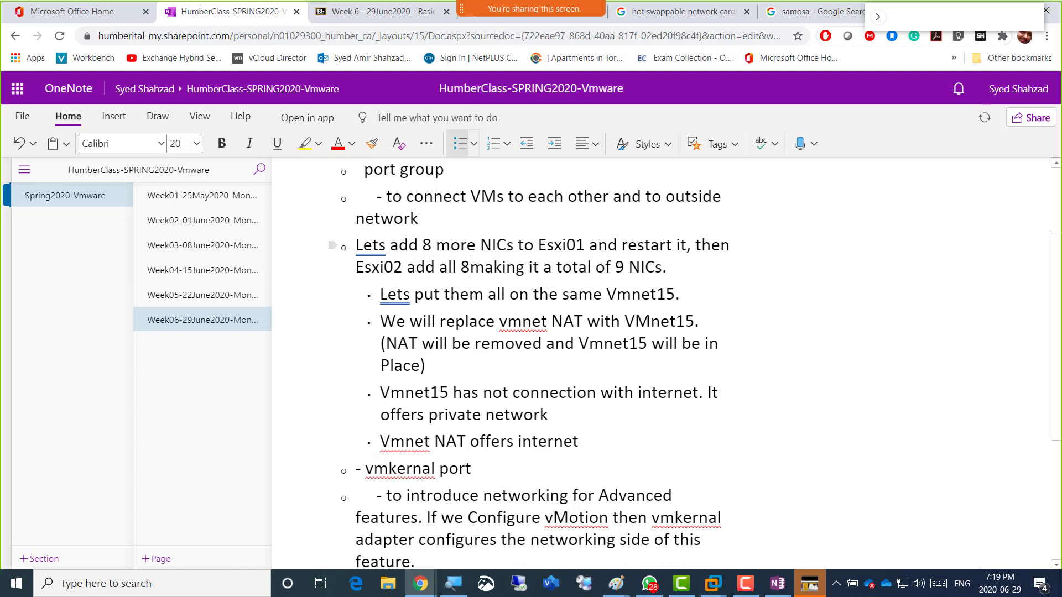
{"action": "type", "text": " NIcs and "}
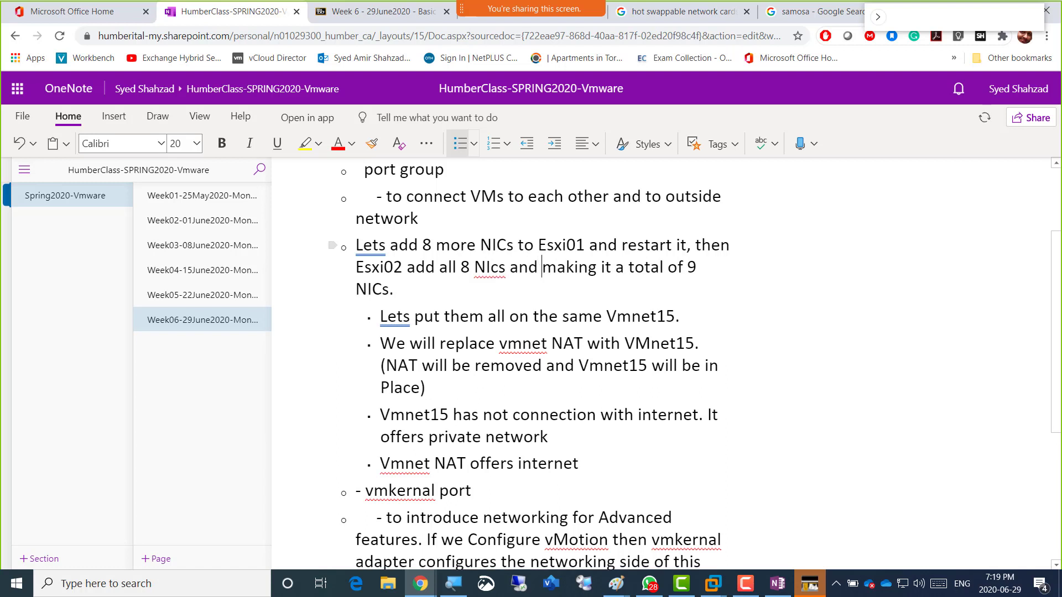
{"action": "type", "text": "Restart it as well"}
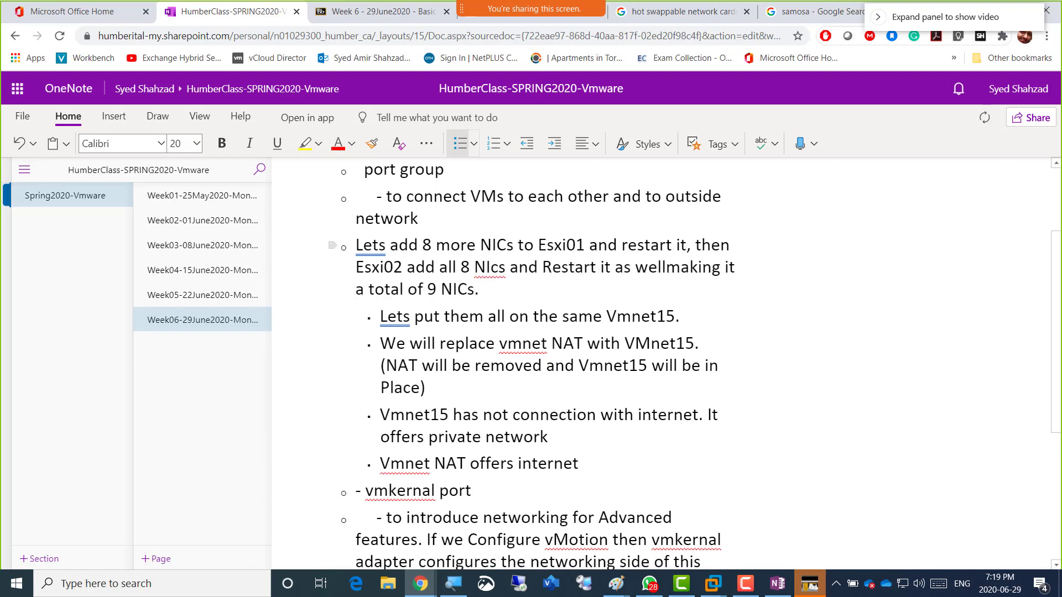
{"action": "type", "text": "."}
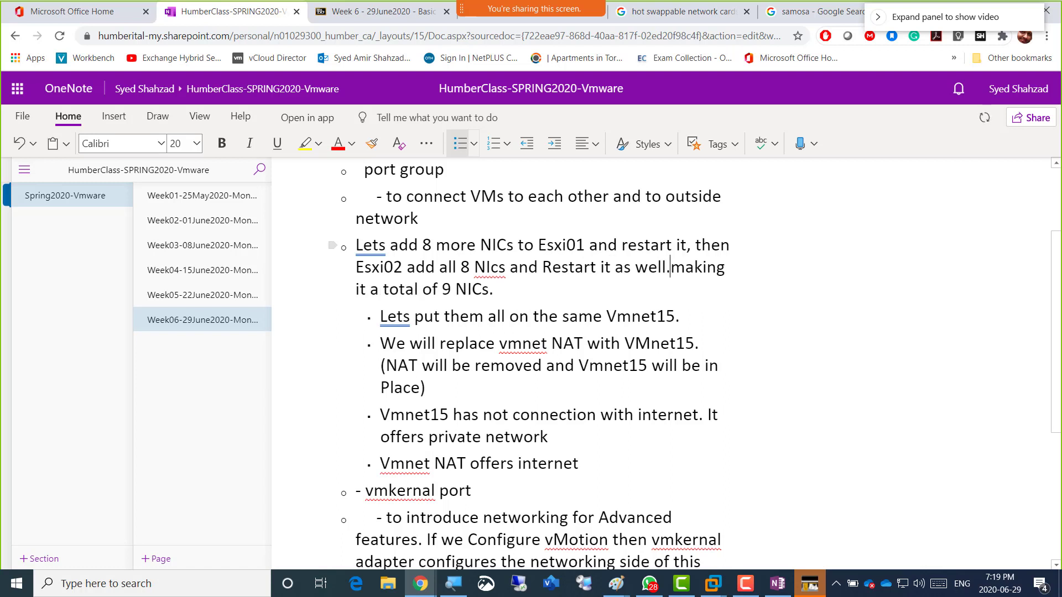
{"action": "key", "text": "Delete"}
{"action": "type", "text": "M"}
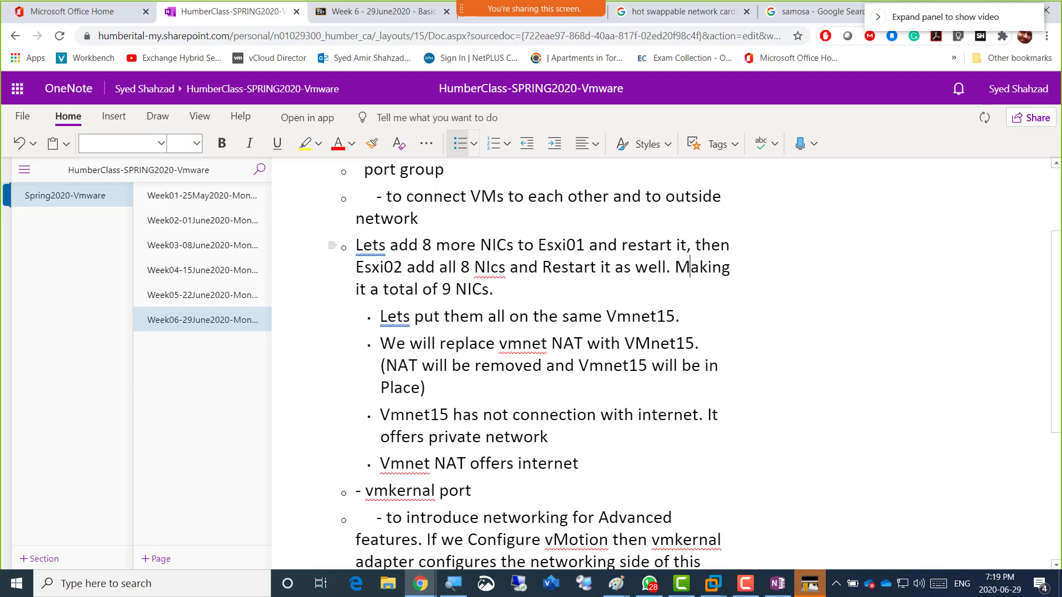
{"action": "key", "text": "Right"}
{"action": "key", "text": "Right"}
{"action": "key", "text": "Right"}
{"action": "key", "text": "Right"}
{"action": "key", "text": "Right"}
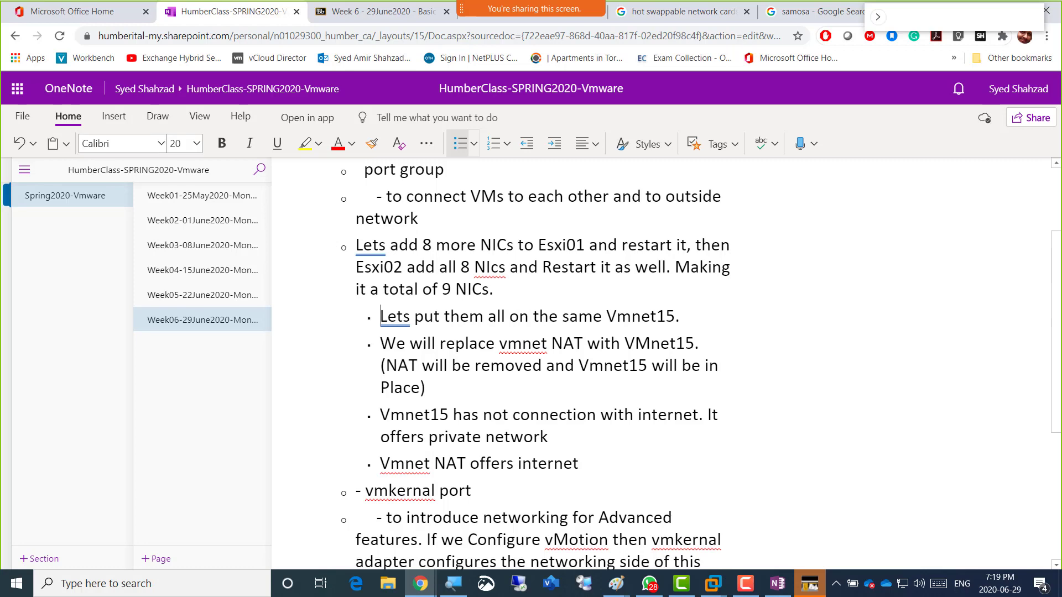
{"action": "key", "text": "alt+Tab"}
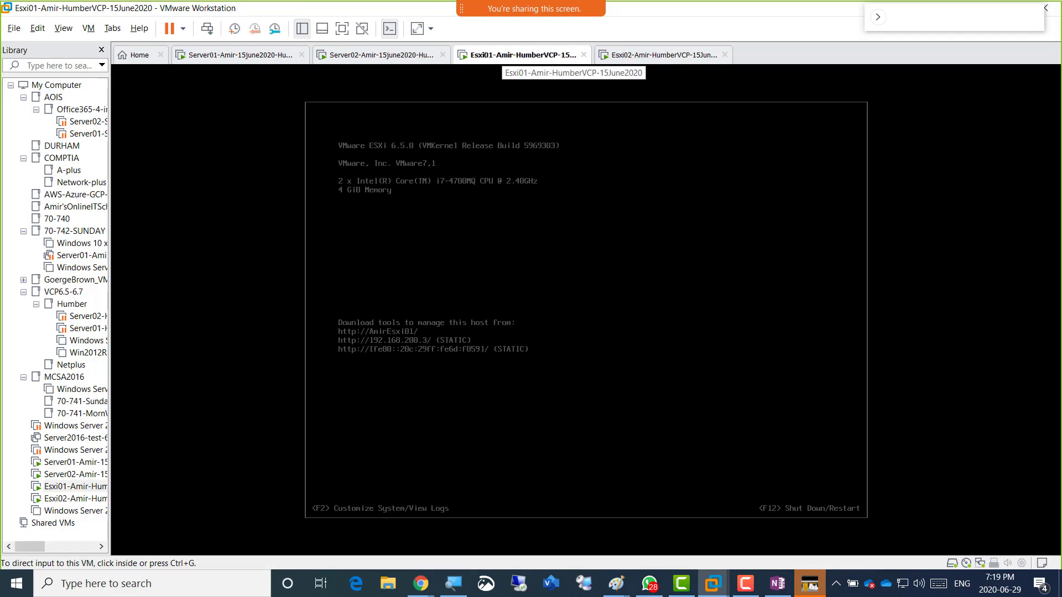
Open the Virtual Machine Settings for the Esxi01 VM from its tab.
{"action": "right_click", "coordinate": [501, 54]}
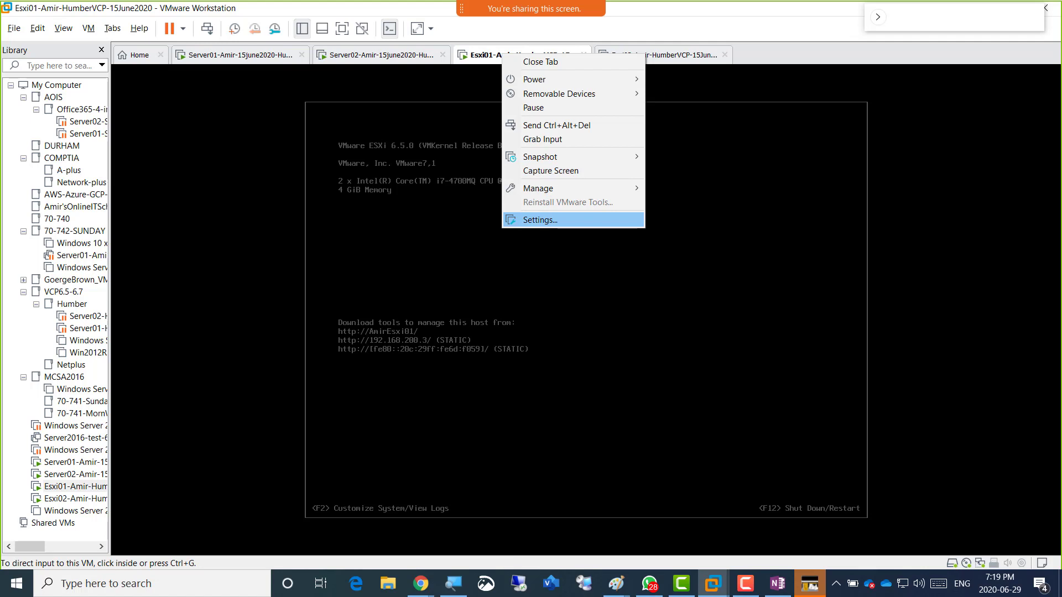
{"action": "left_click", "coordinate": [540, 220]}
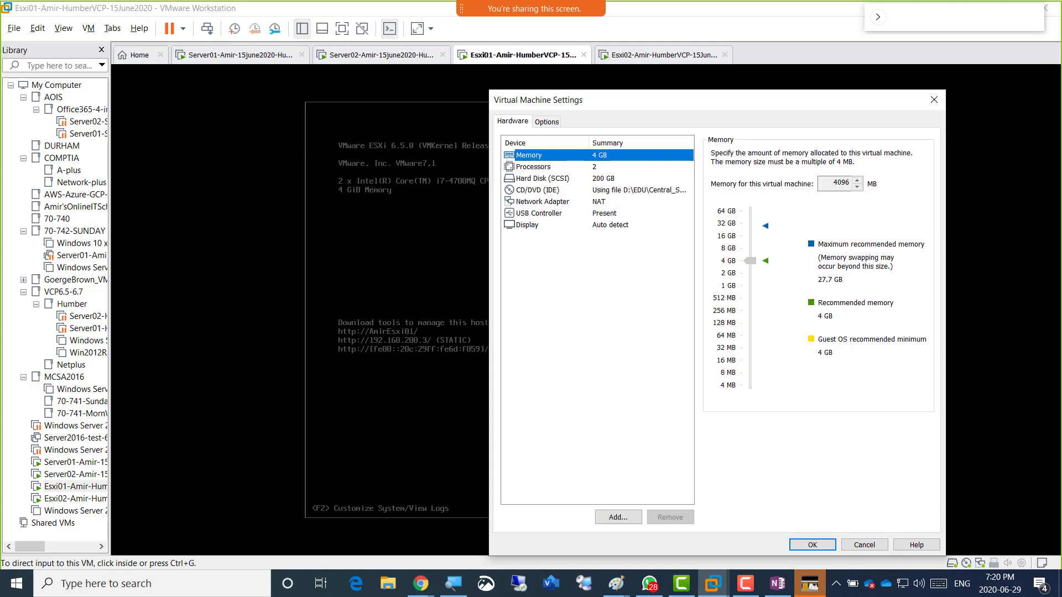
{"action": "left_click_drag", "start_coordinate": [691, 100], "coordinate": [688, 79]}
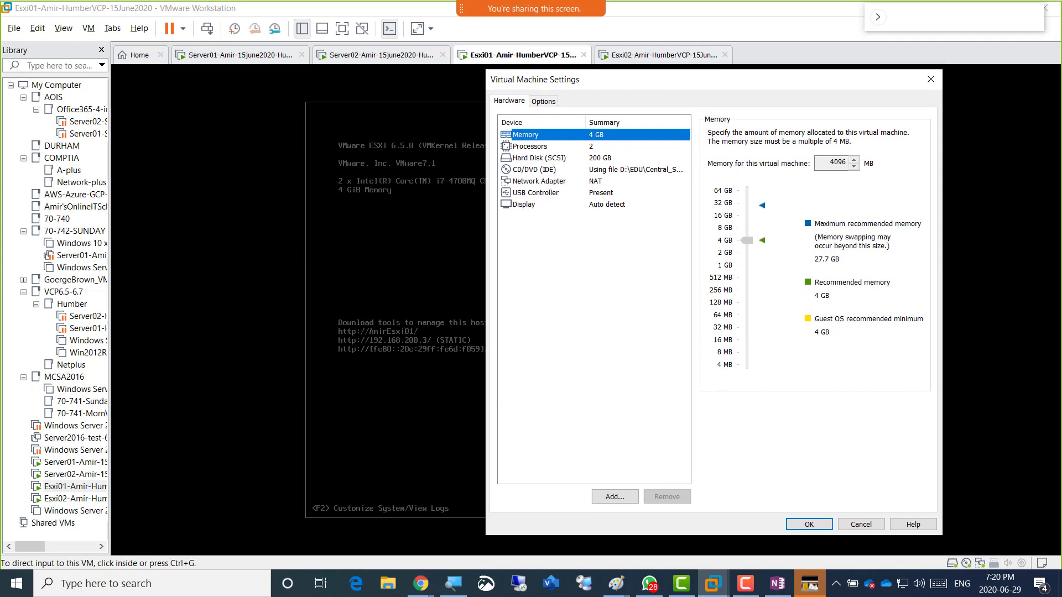
Switch Esxi01's existing Network Adapter from NAT to Custom: VMnet15.
{"action": "left_click", "coordinate": [539, 182]}
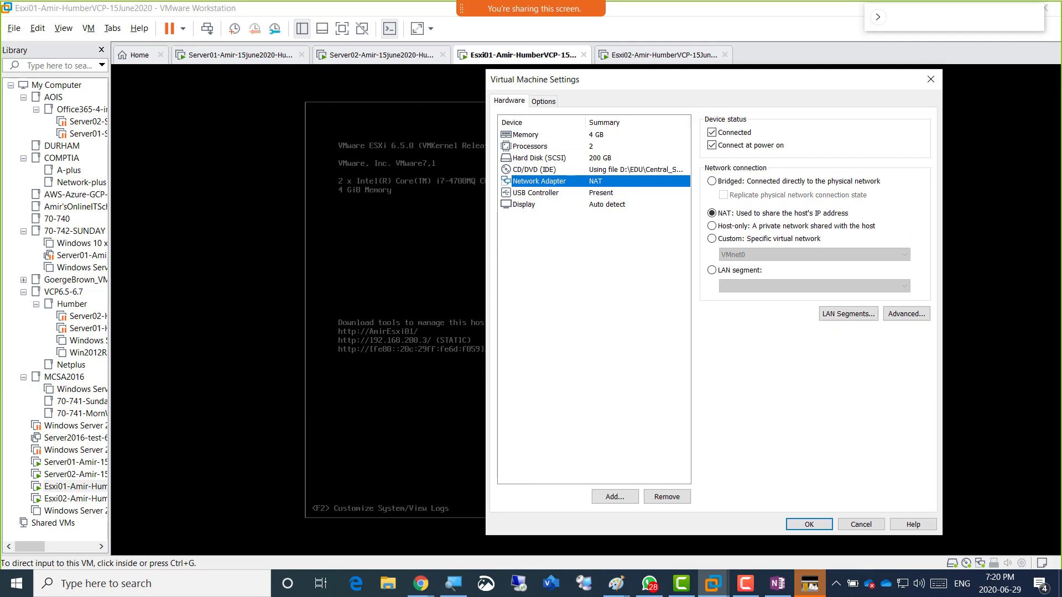
{"action": "left_click", "coordinate": [767, 239]}
{"action": "left_click", "coordinate": [813, 255]}
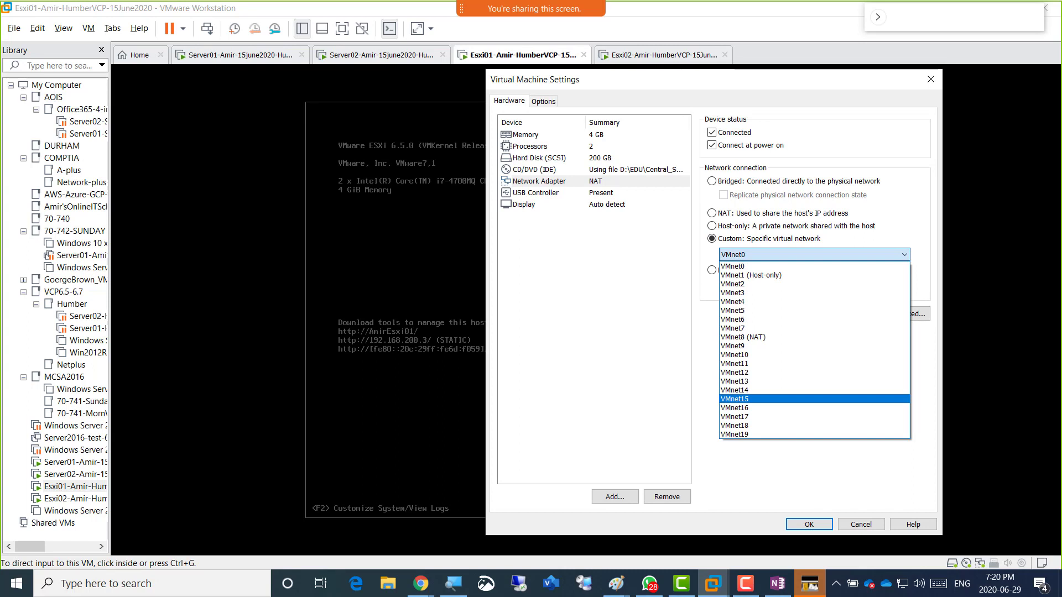
{"action": "left_click", "coordinate": [785, 255]}
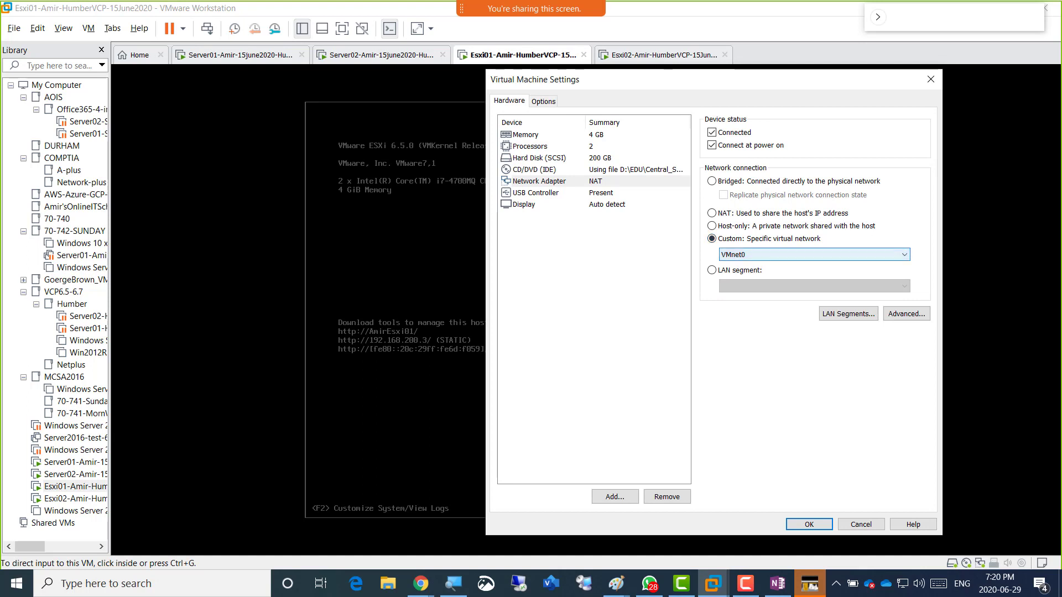
{"action": "left_click", "coordinate": [785, 255]}
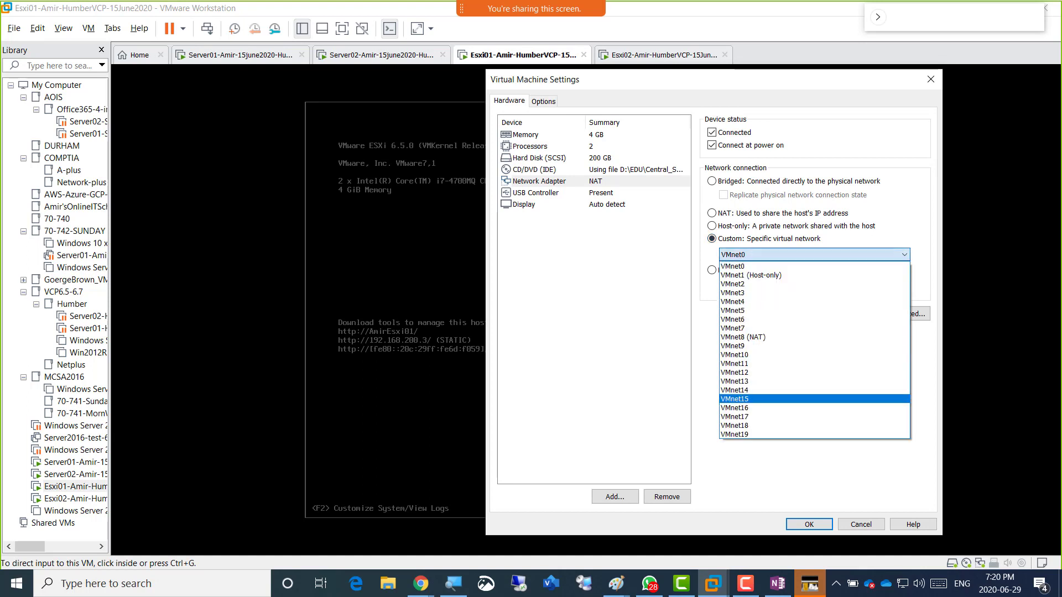
{"action": "left_click", "coordinate": [757, 399]}
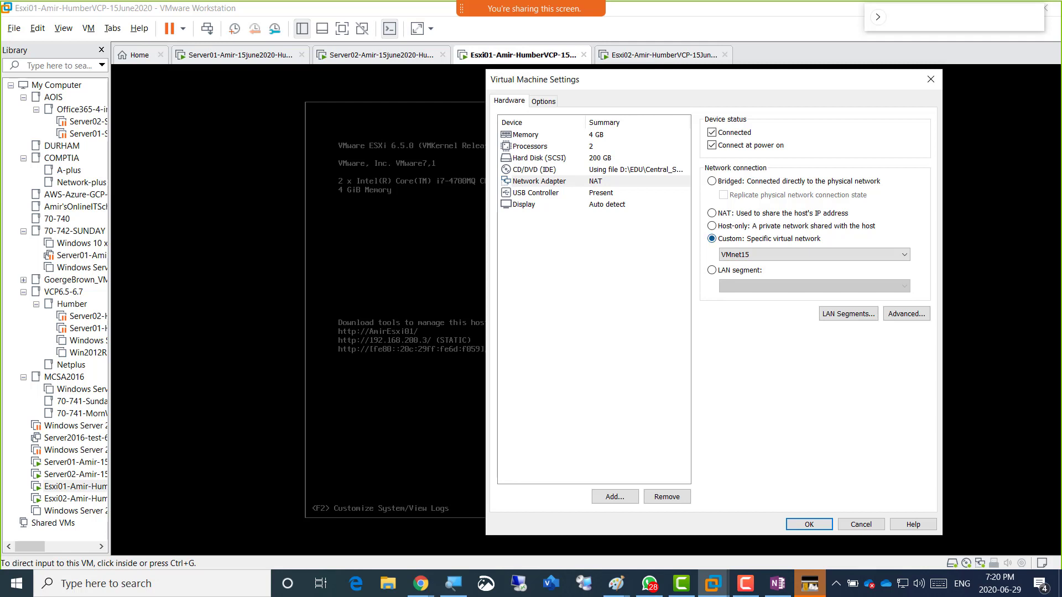
{"action": "left_click", "coordinate": [530, 146]}
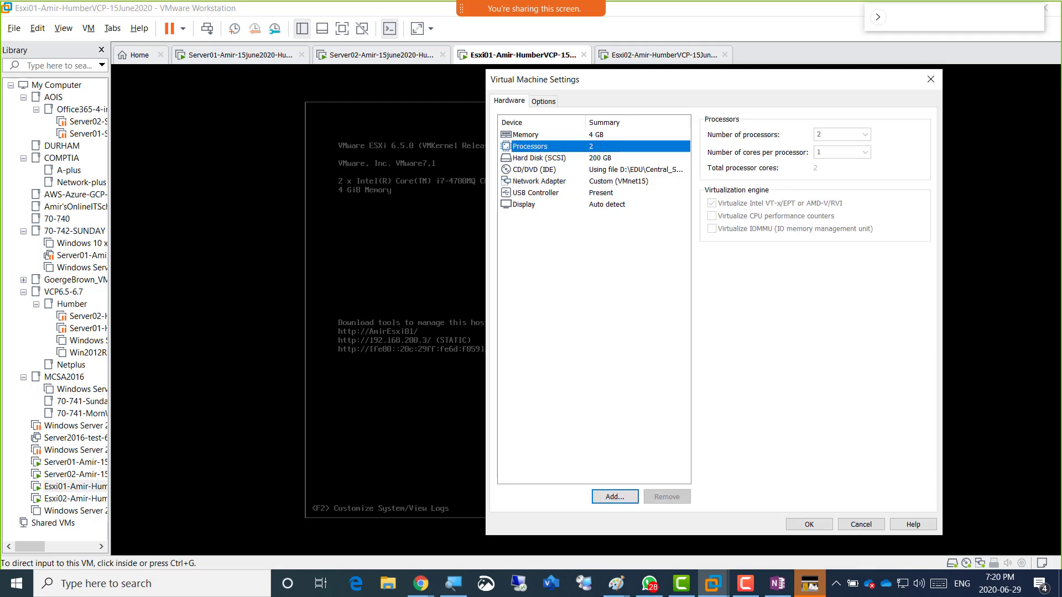
{"action": "left_click", "coordinate": [539, 182]}
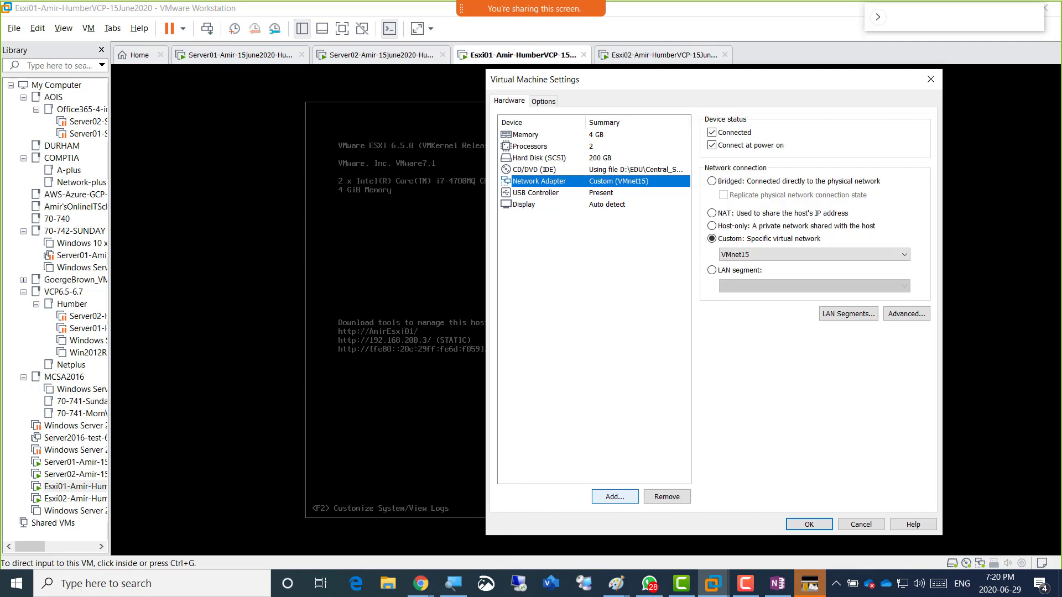
Add Network Adapters 2 and 3 to Esxi01, each set to Custom VMnet15.
{"action": "left_click", "coordinate": [614, 496]}
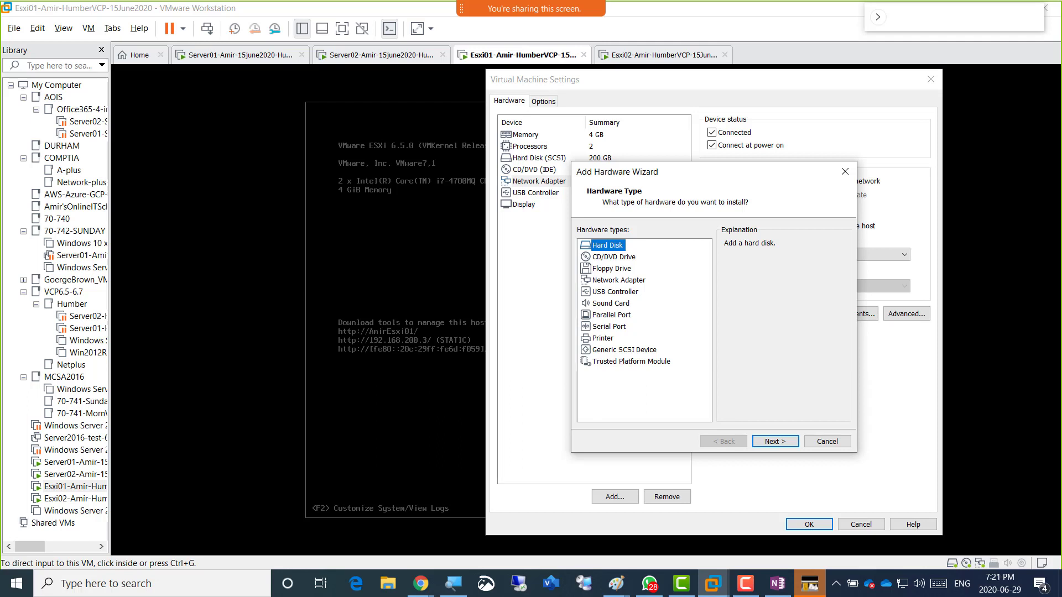
{"action": "left_click", "coordinate": [618, 280]}
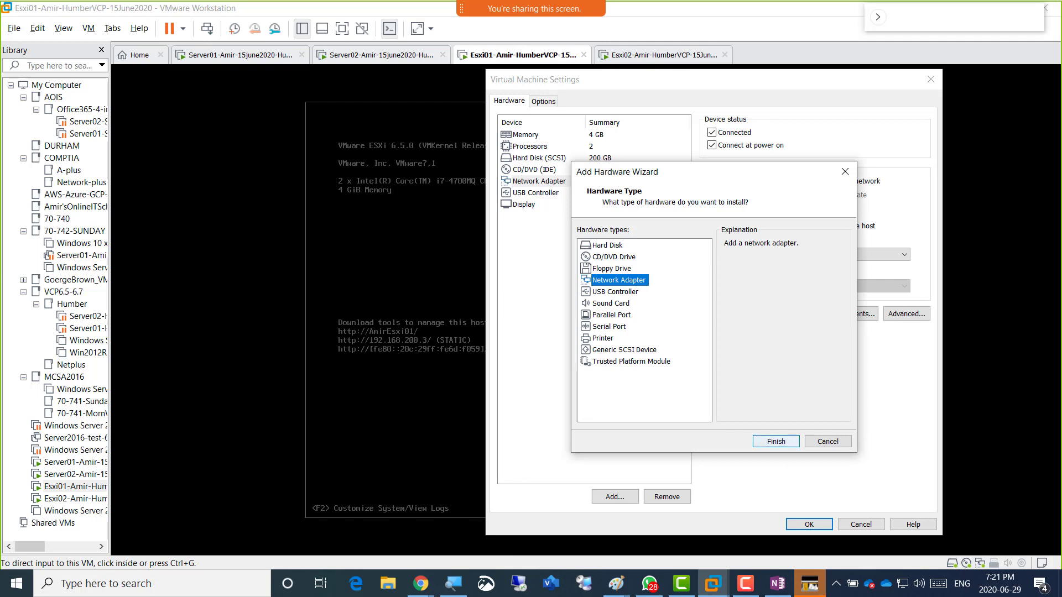
{"action": "left_click", "coordinate": [775, 441]}
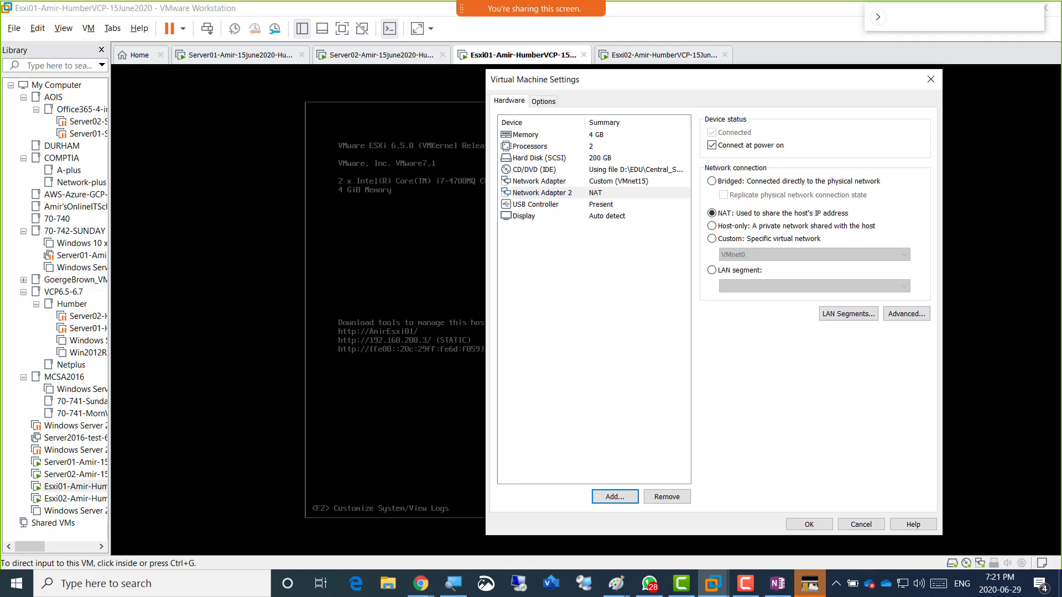
{"action": "left_click", "coordinate": [713, 239]}
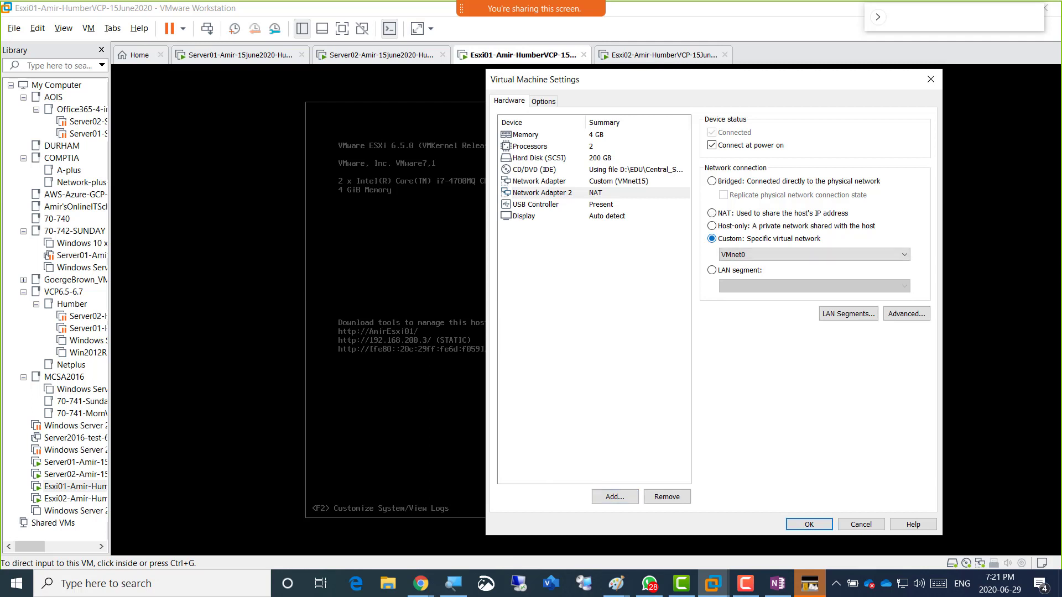
{"action": "left_click", "coordinate": [814, 255]}
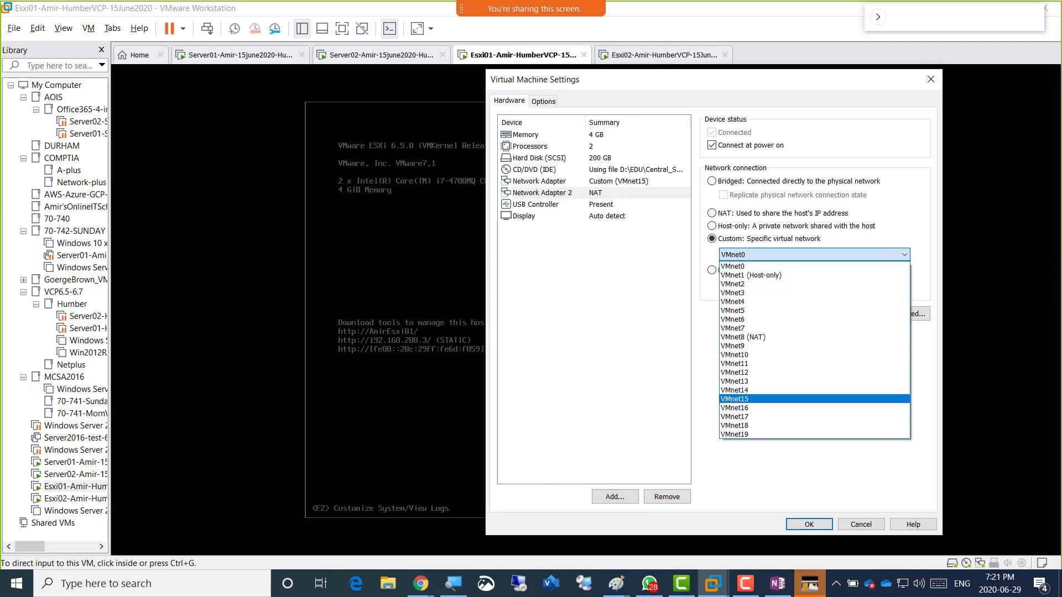
{"action": "left_click", "coordinate": [741, 399]}
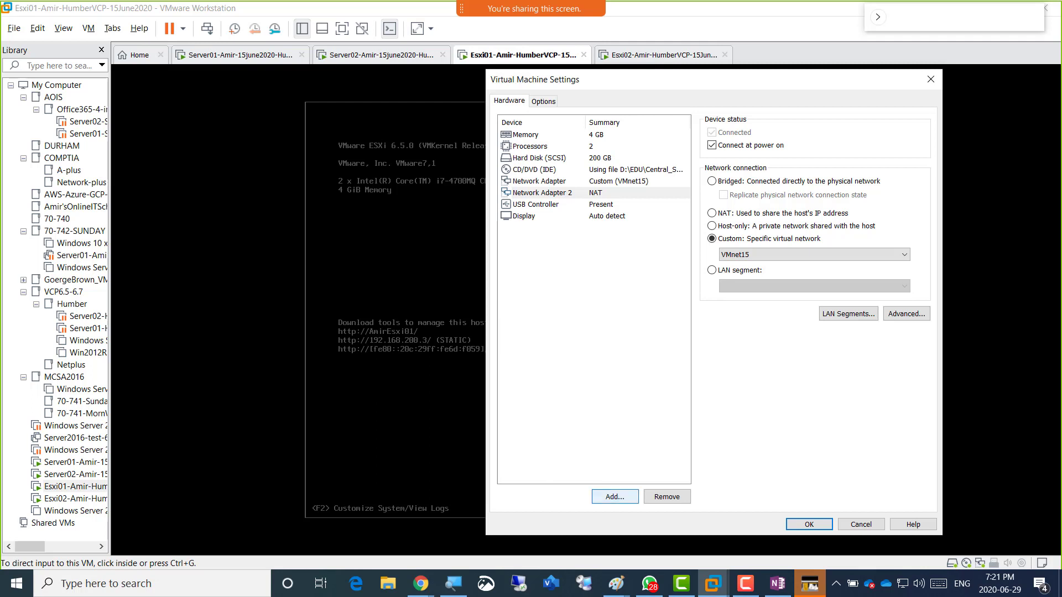
{"action": "left_click", "coordinate": [615, 496]}
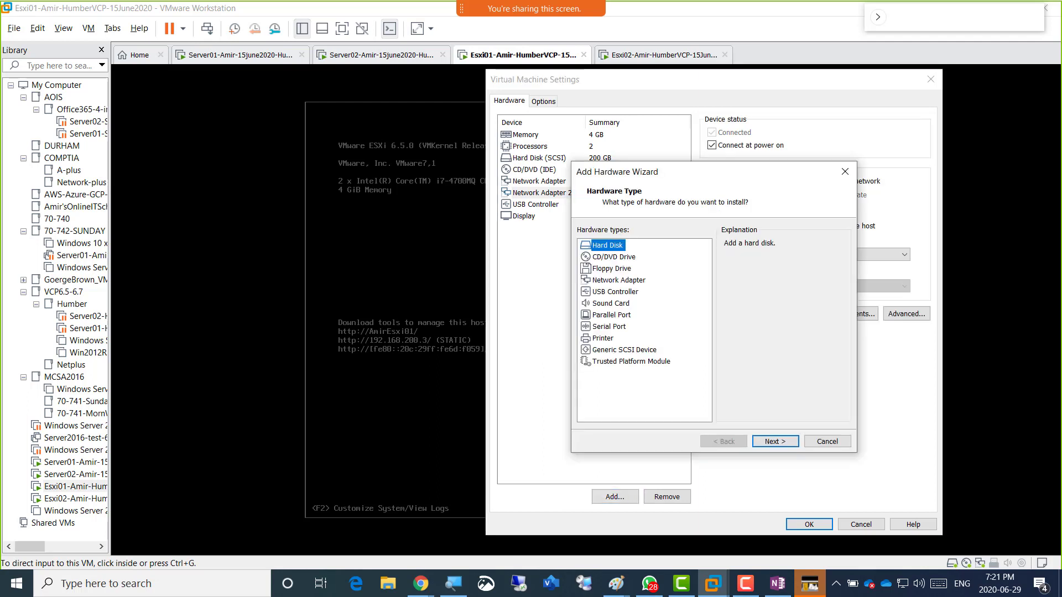
{"action": "left_click", "coordinate": [618, 280]}
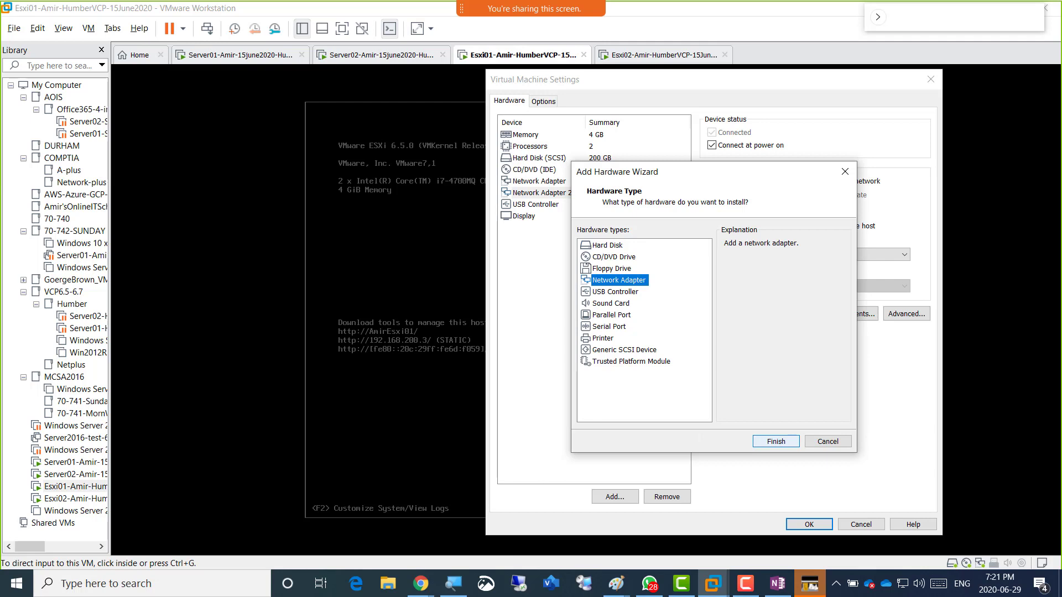
{"action": "left_click", "coordinate": [776, 441]}
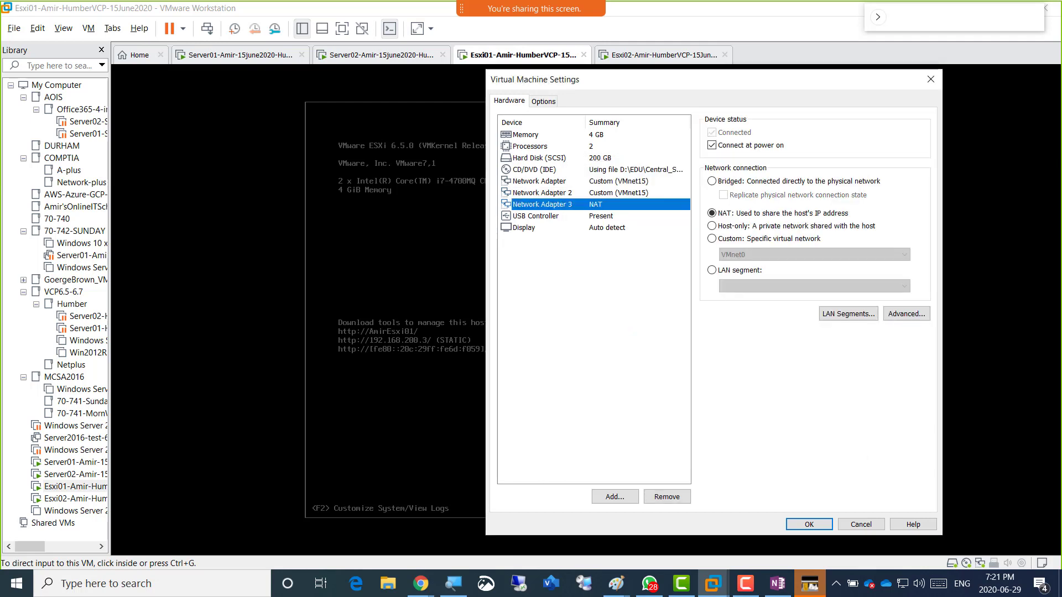
{"action": "left_click", "coordinate": [712, 239]}
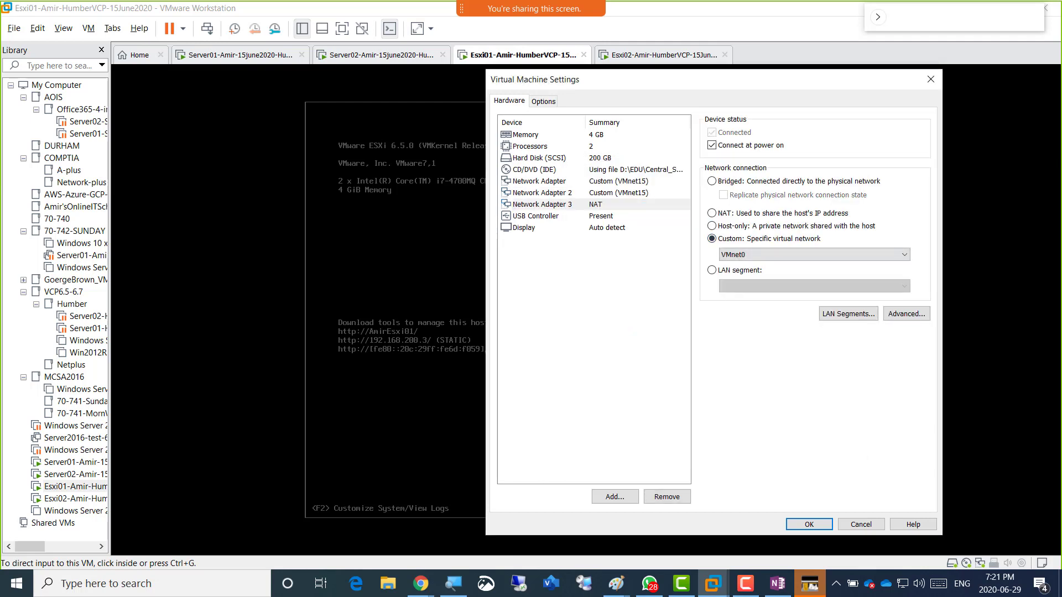
{"action": "left_click", "coordinate": [814, 255]}
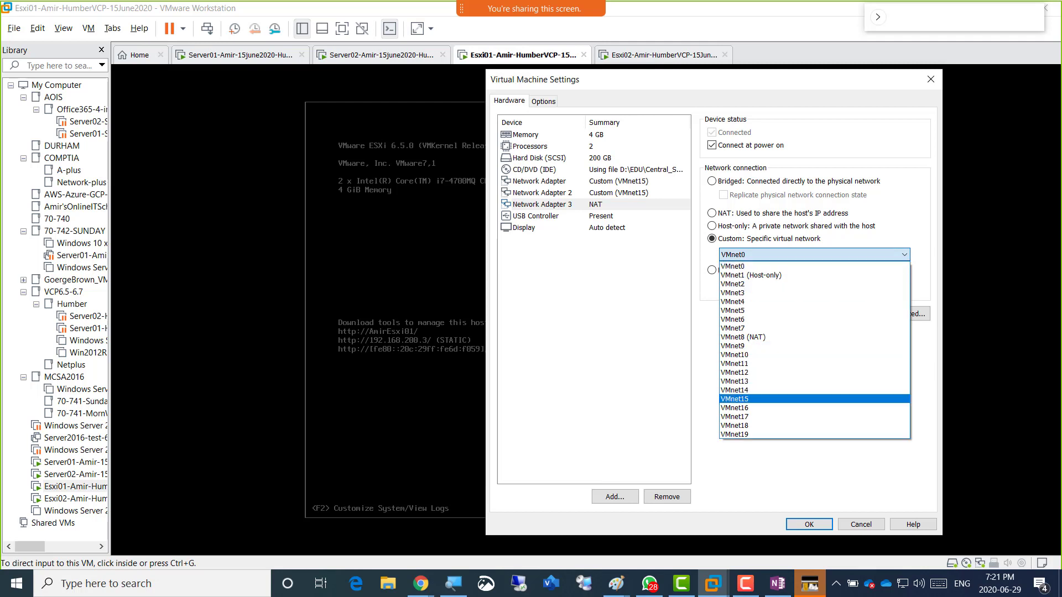
{"action": "left_click", "coordinate": [741, 398]}
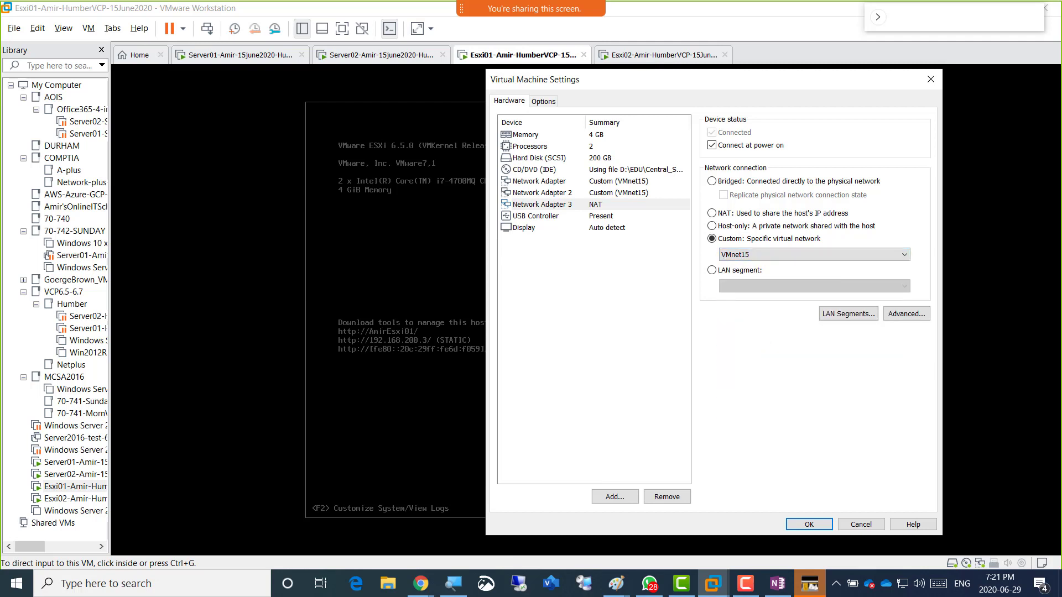
{"action": "left_click", "coordinate": [542, 204]}
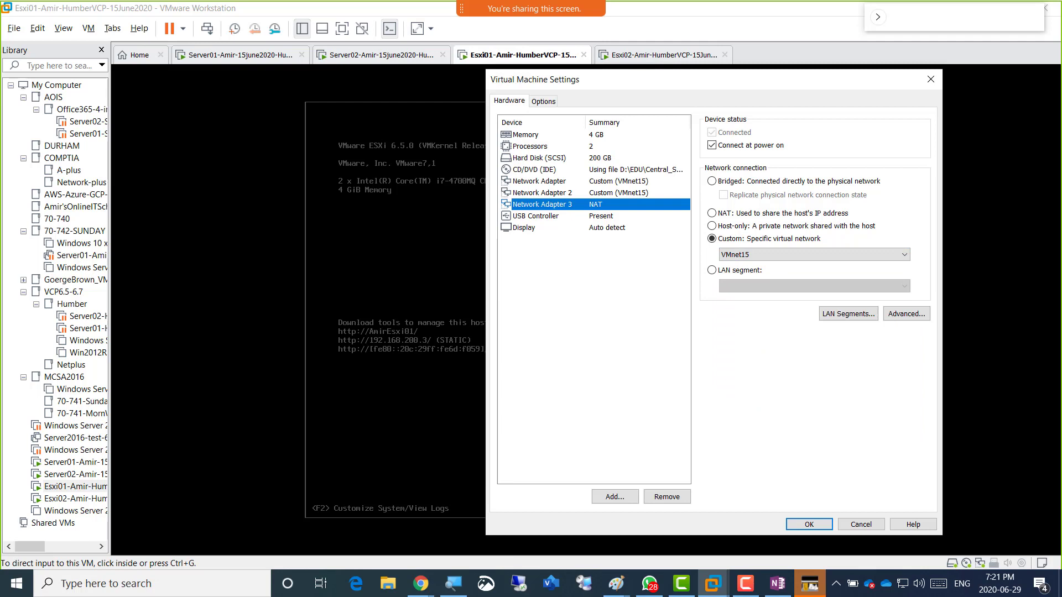
Add Network Adapters 4 and 5 to Esxi01, each set to Custom VMnet15.
{"action": "left_click", "coordinate": [614, 496]}
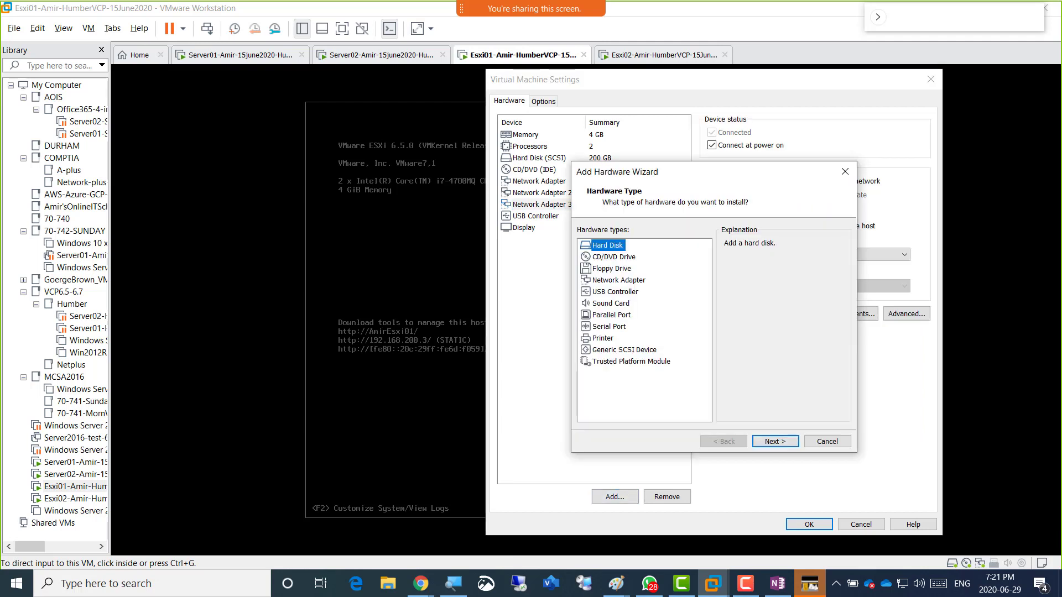
{"action": "left_click", "coordinate": [618, 280]}
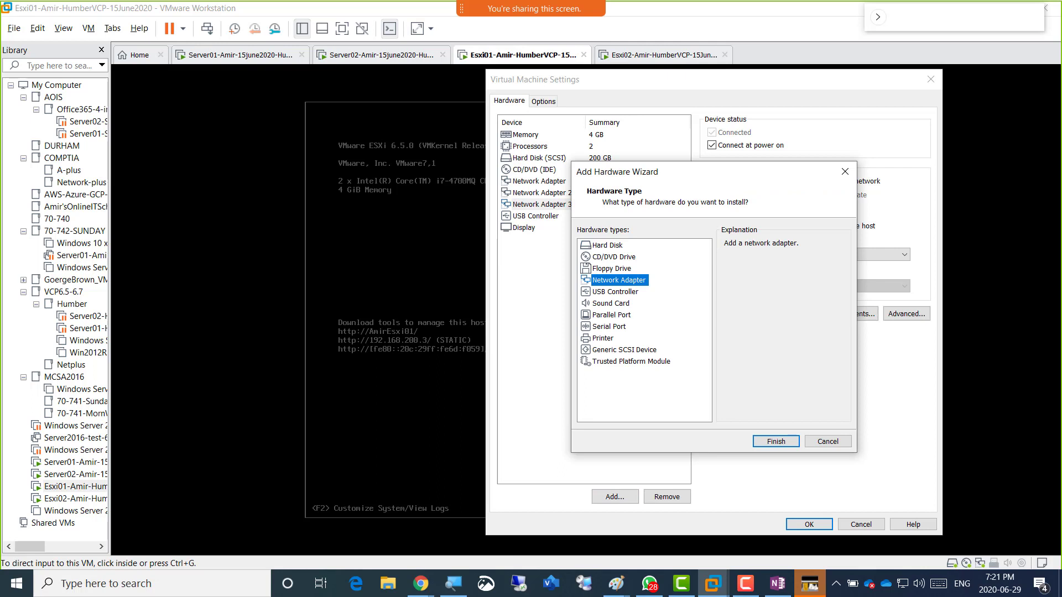
{"action": "left_click", "coordinate": [776, 442]}
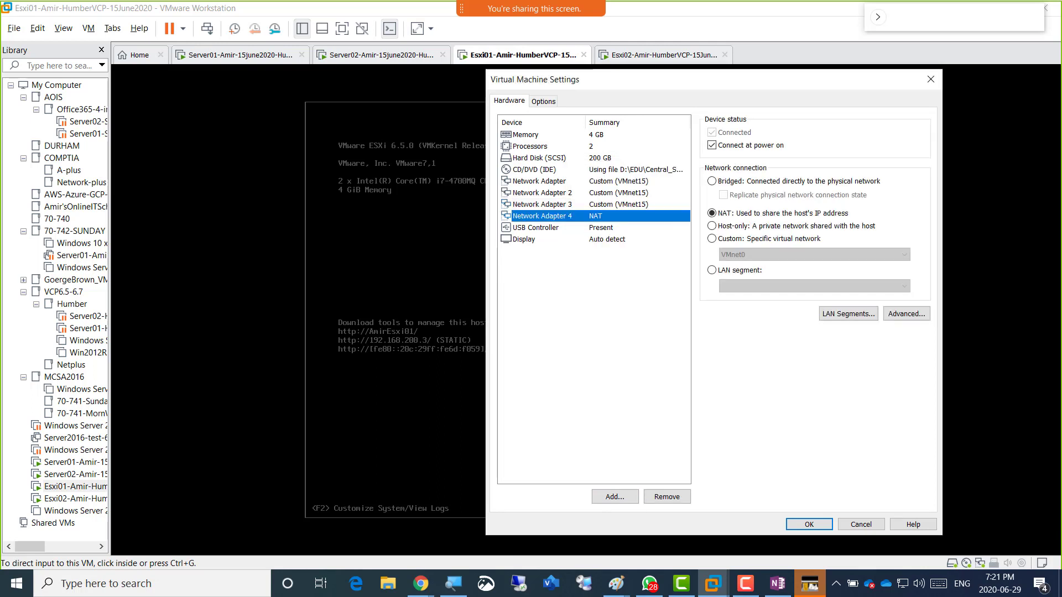
{"action": "left_click", "coordinate": [711, 238]}
{"action": "left_click", "coordinate": [813, 255]}
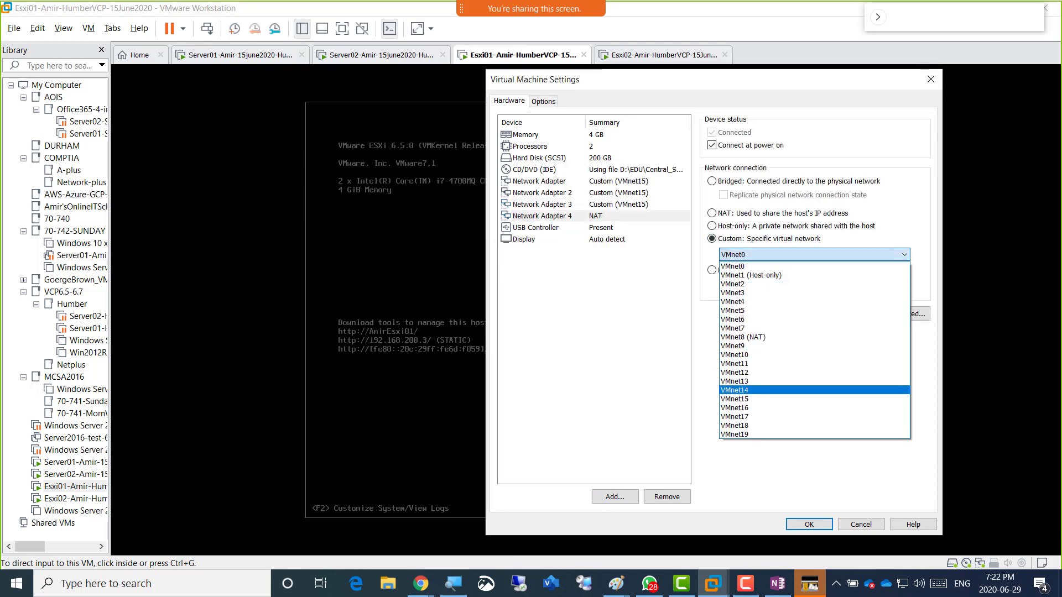
{"action": "left_click", "coordinate": [812, 398]}
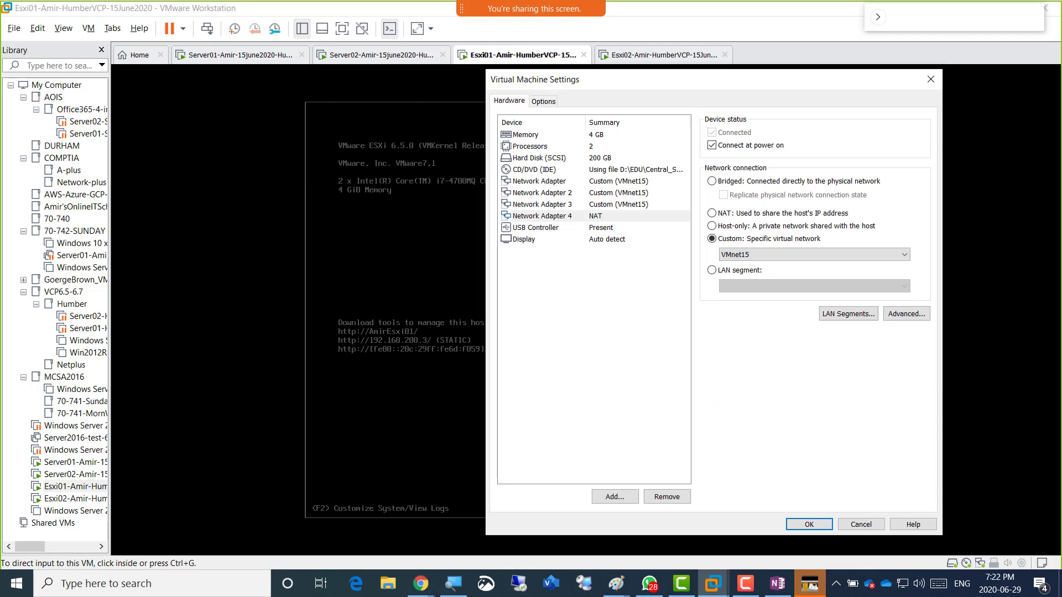
{"action": "left_click", "coordinate": [614, 496]}
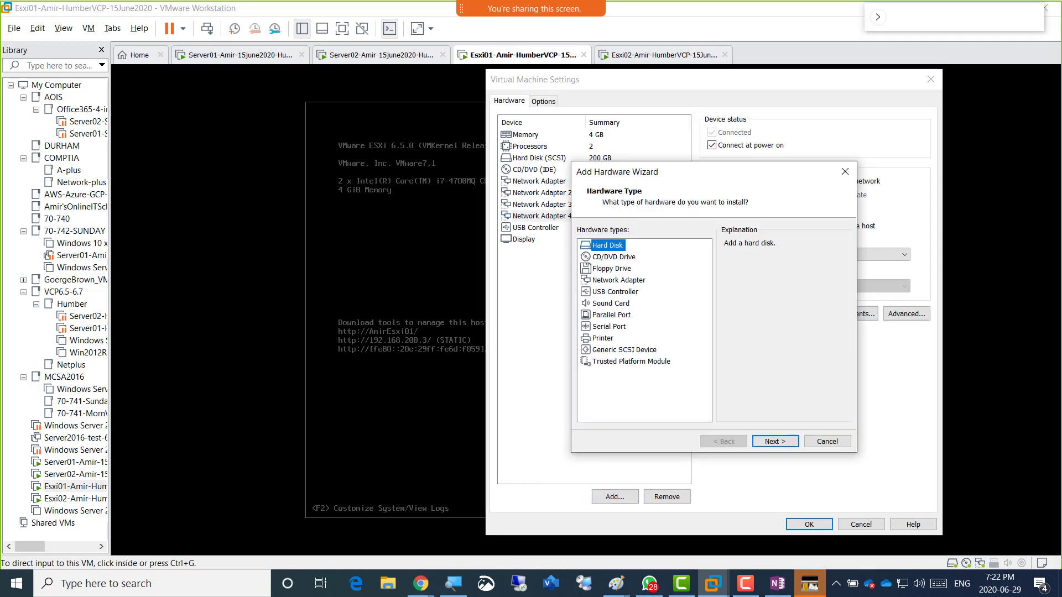
{"action": "left_click", "coordinate": [618, 279]}
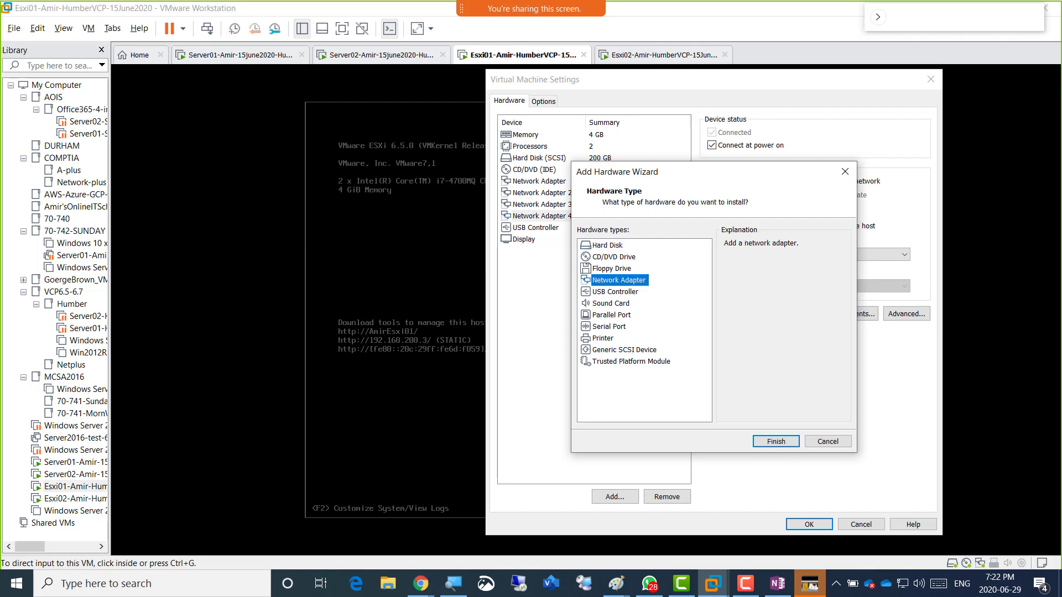
{"action": "key", "text": "Return"}
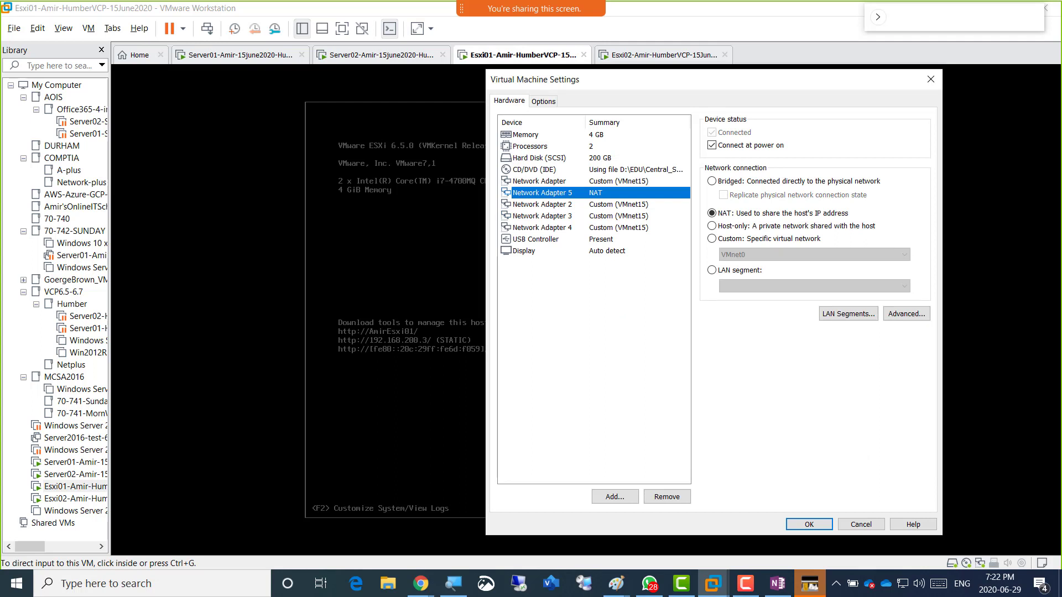
{"action": "left_click", "coordinate": [711, 238]}
{"action": "left_click", "coordinate": [813, 254]}
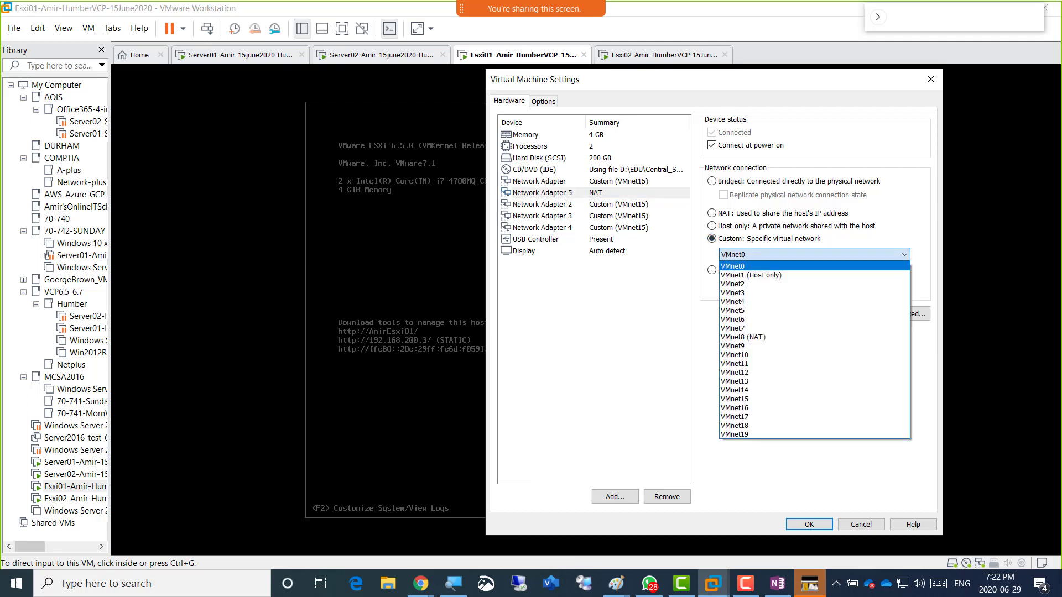
{"action": "key", "text": "Return"}
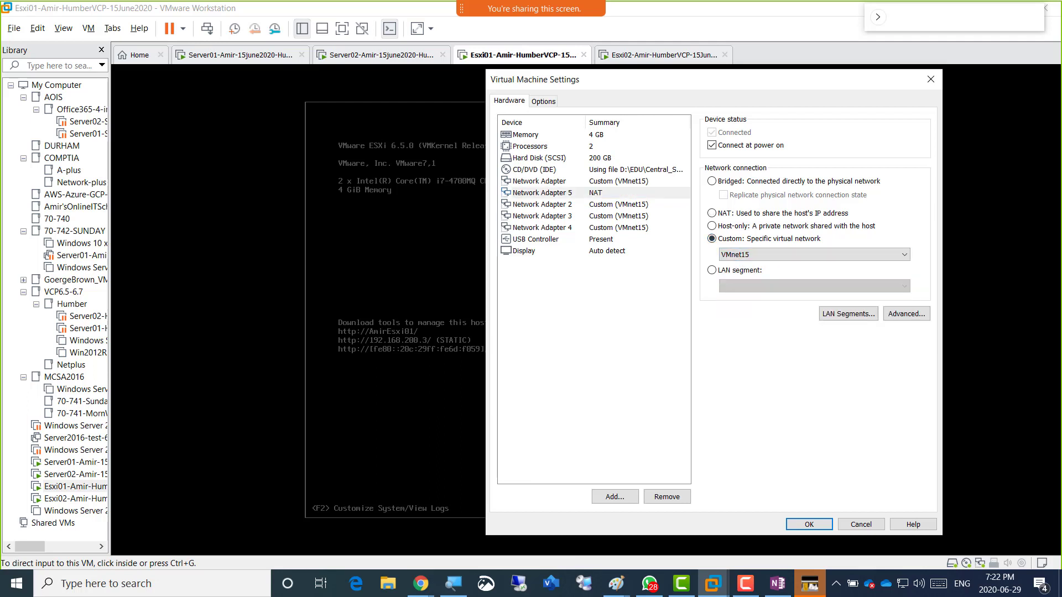
Add Network Adapters 6 and 7 on Custom VMnet15 and check the adapters' networks.
{"action": "left_click", "coordinate": [608, 496]}
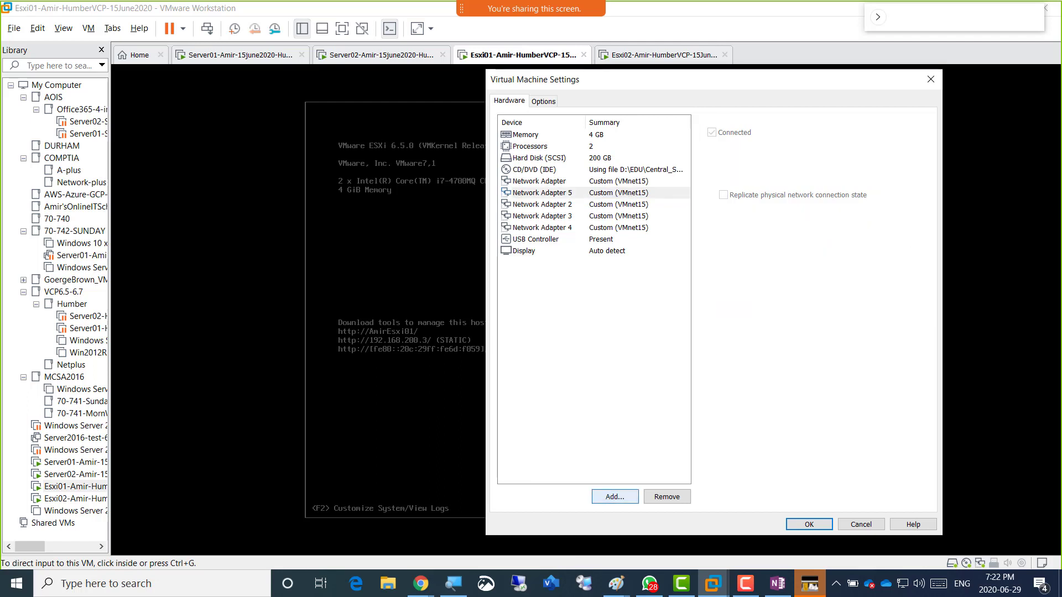
{"action": "left_click", "coordinate": [618, 280]}
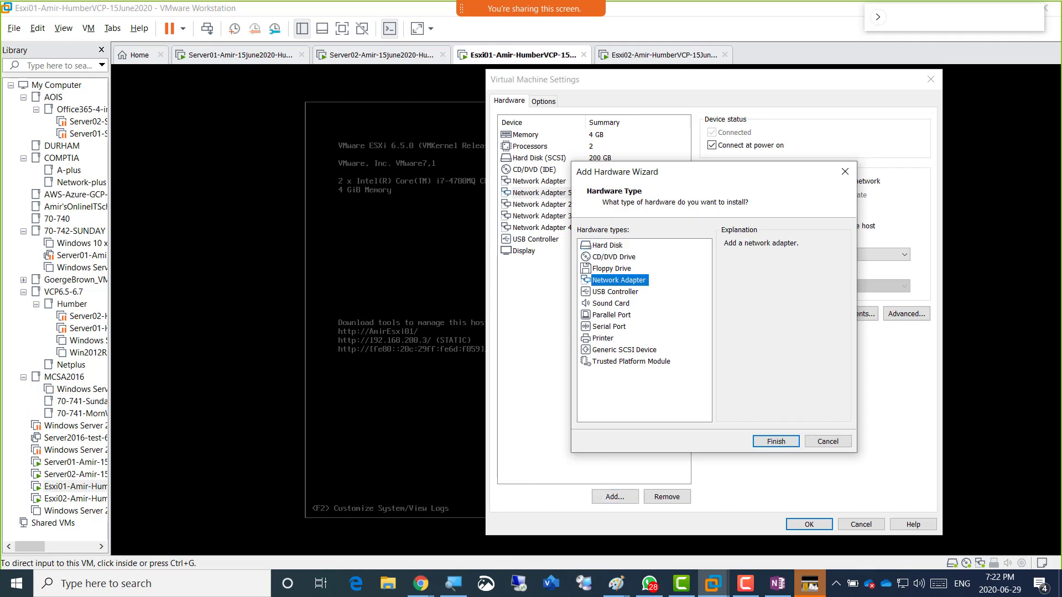
{"action": "left_click", "coordinate": [776, 441]}
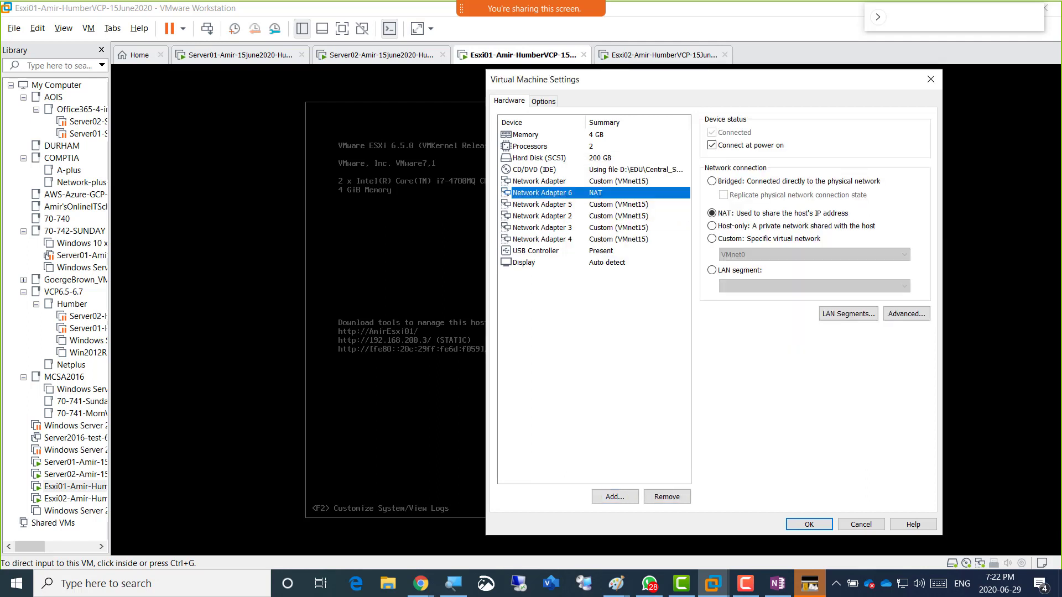
{"action": "left_click", "coordinate": [712, 238]}
{"action": "left_click", "coordinate": [813, 255]}
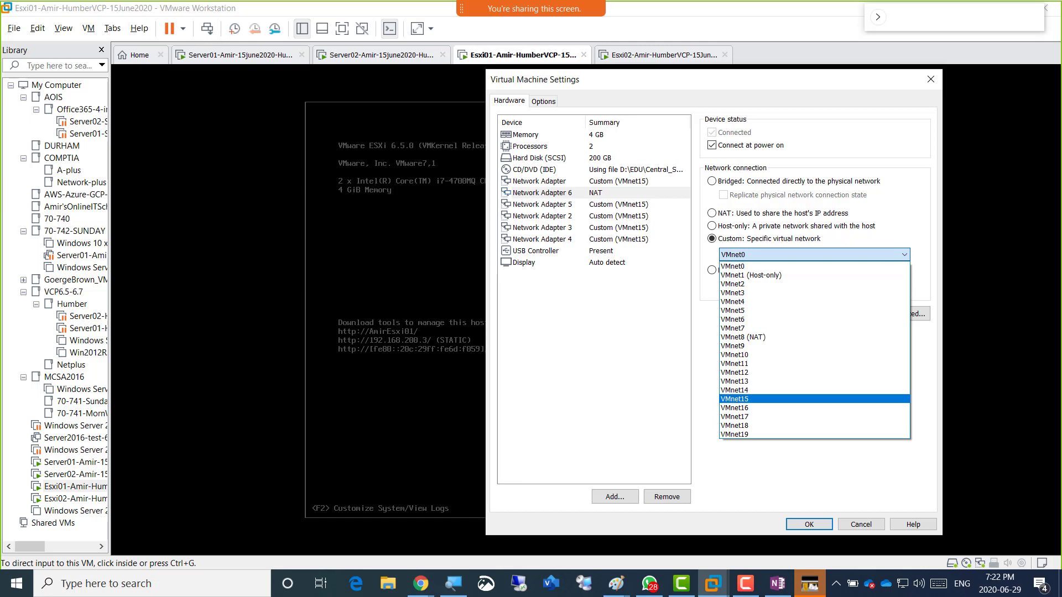
{"action": "left_click", "coordinate": [759, 400]}
{"action": "left_click", "coordinate": [614, 496]}
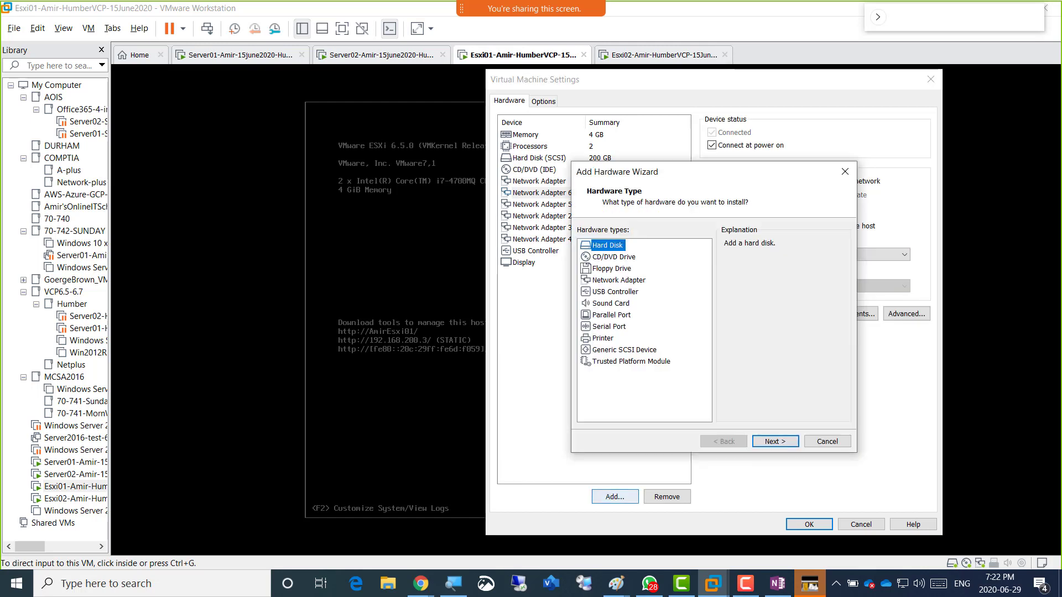
{"action": "left_click", "coordinate": [618, 281]}
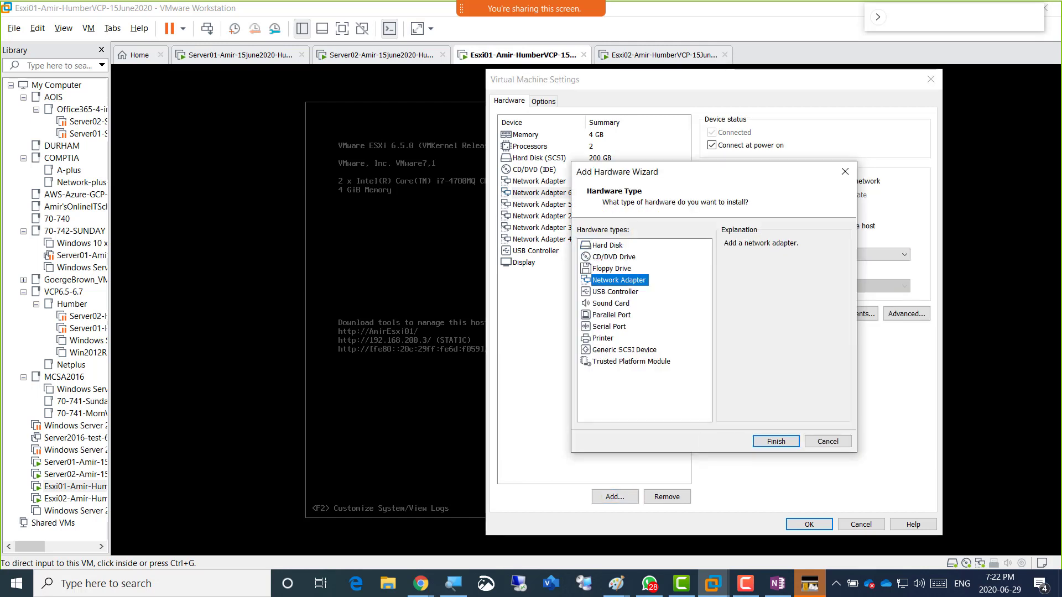
{"action": "left_click", "coordinate": [776, 441]}
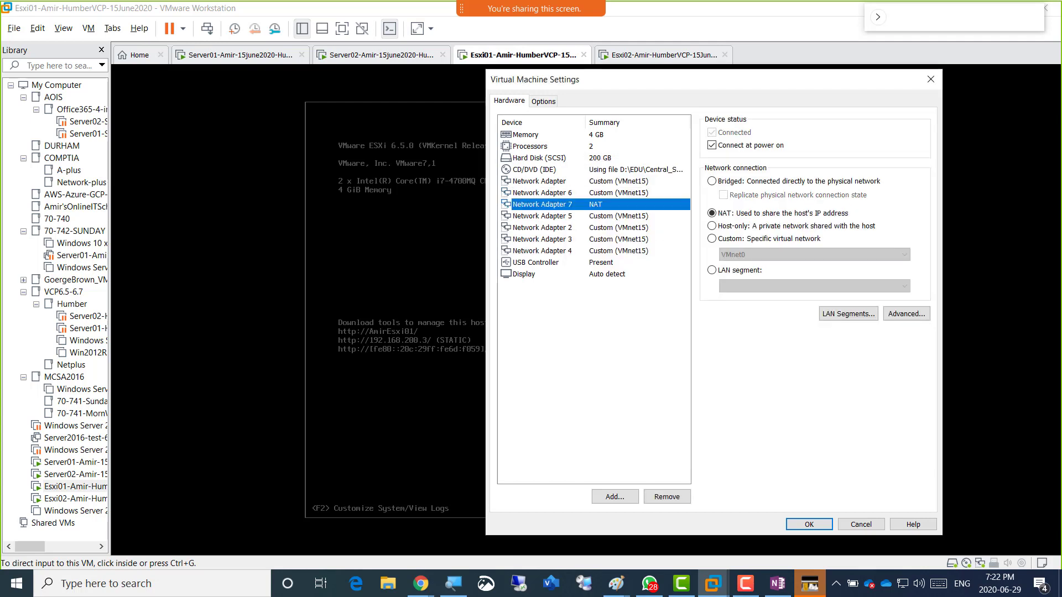
{"action": "left_click", "coordinate": [711, 238]}
{"action": "left_click", "coordinate": [812, 255]}
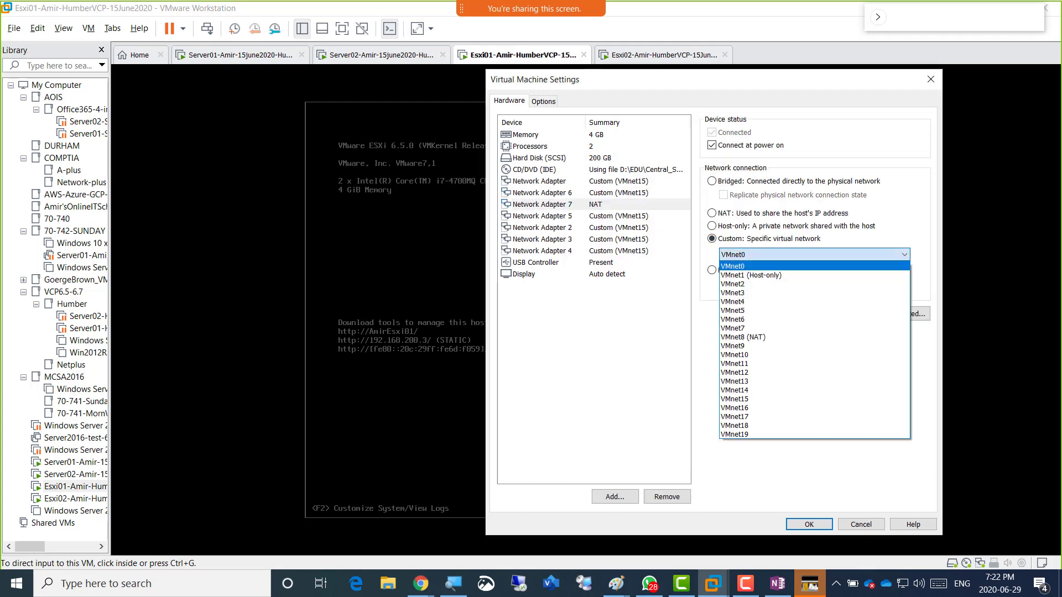
{"action": "left_click", "coordinate": [797, 398]}
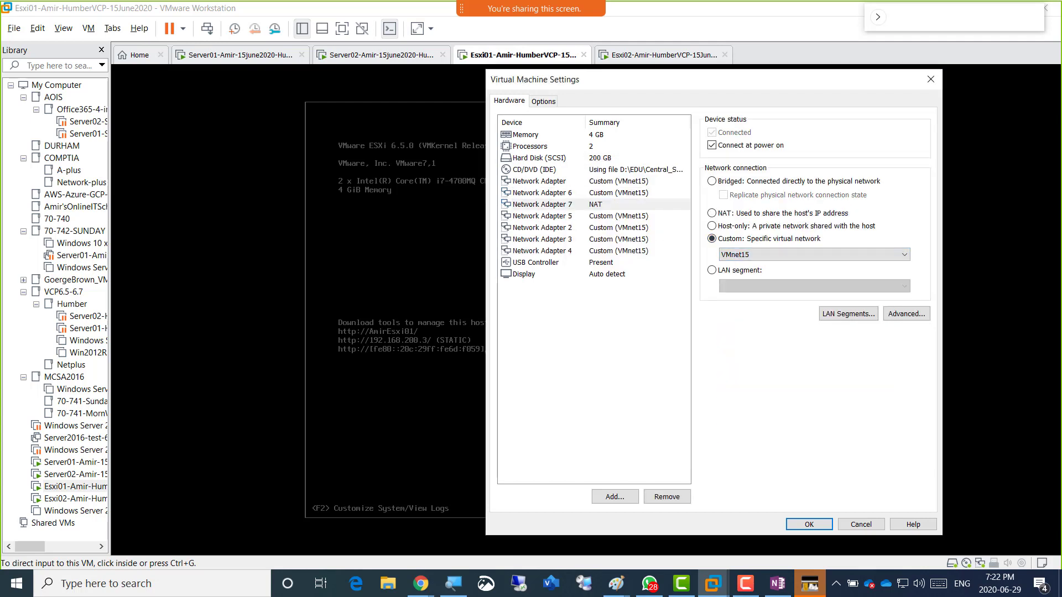
{"action": "left_click", "coordinate": [542, 216]}
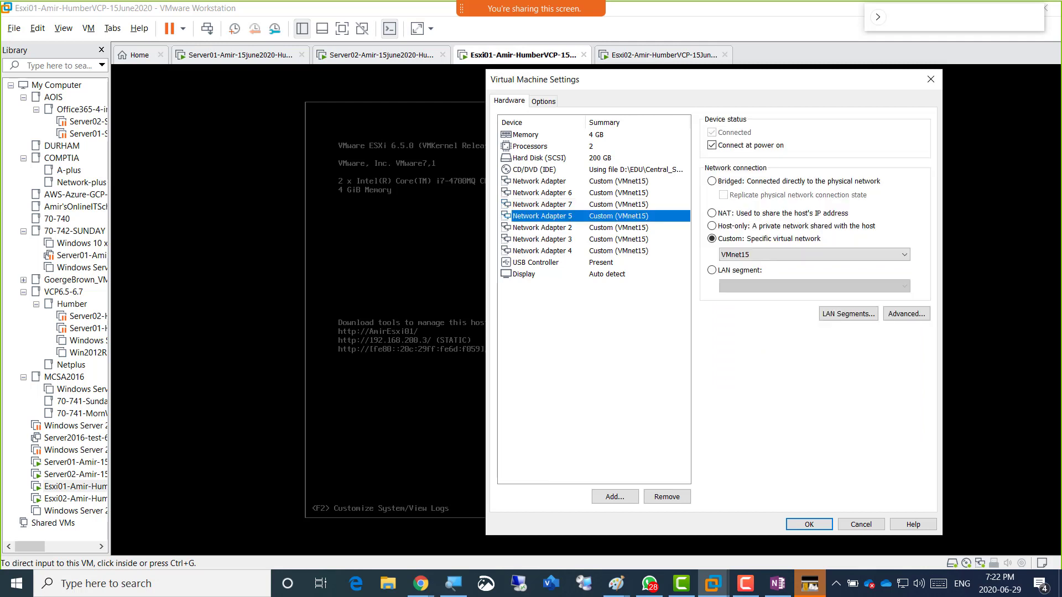
{"action": "left_click", "coordinate": [542, 193]}
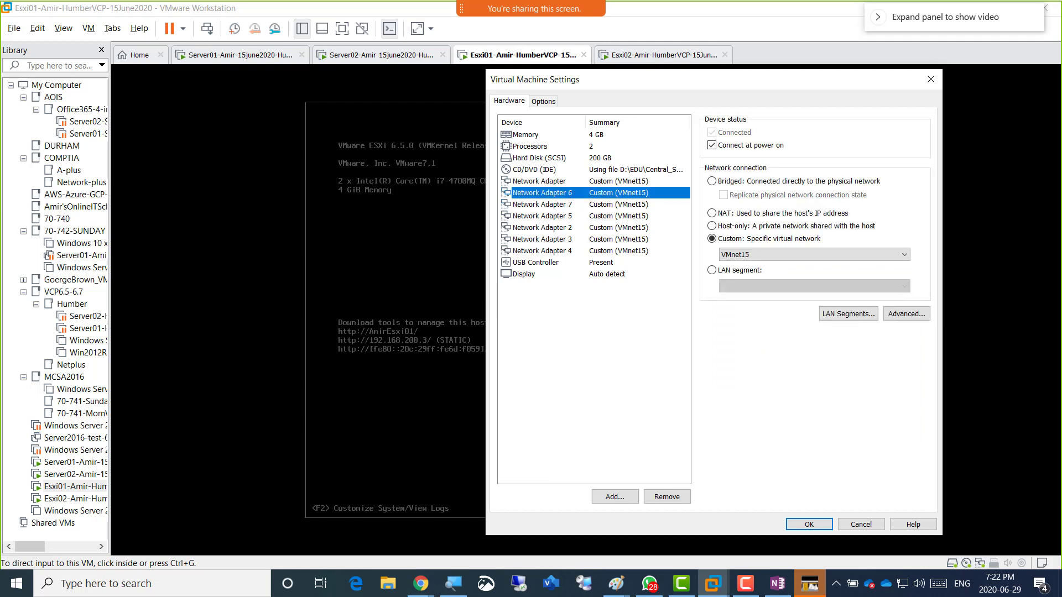
{"action": "key", "text": "Down"}
{"action": "key", "text": "Down"}
{"action": "key", "text": "Down"}
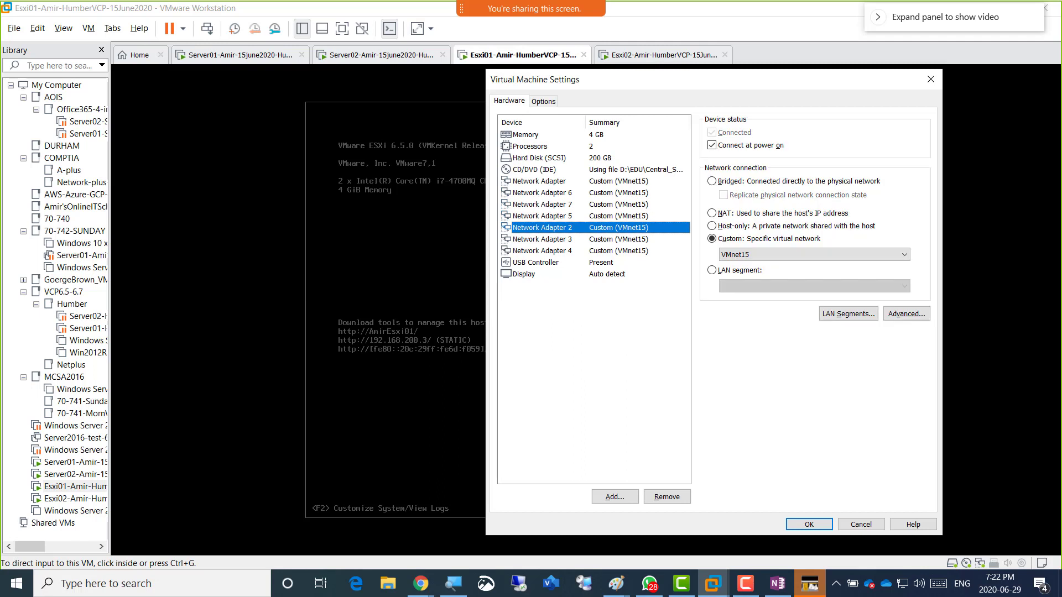
{"action": "key", "text": "Down"}
{"action": "key", "text": "Down"}
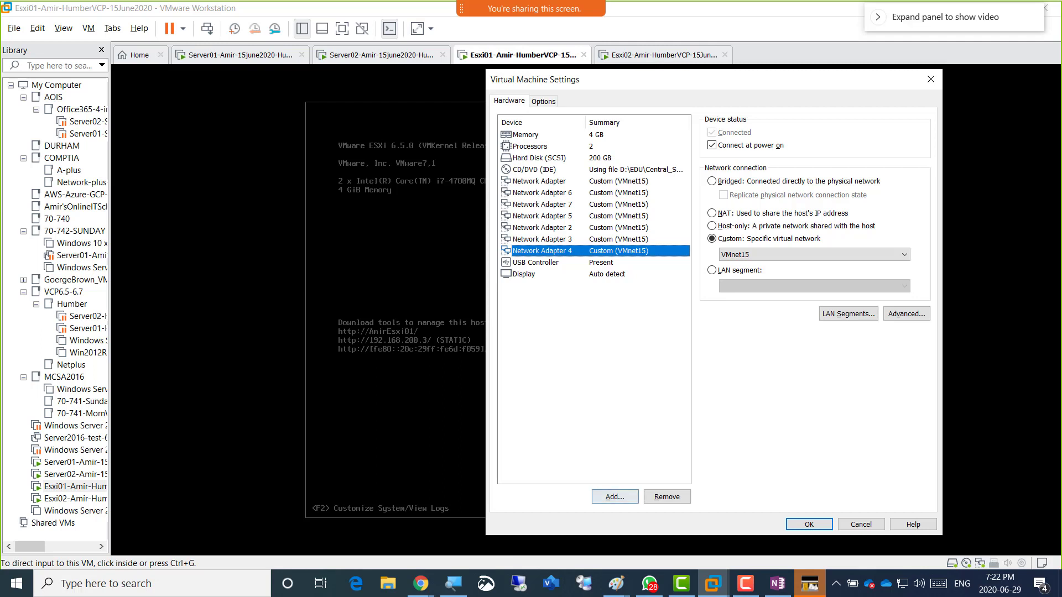
Add Network Adapter 8 to Esxi01 and connect it to Custom VMnet15.
{"action": "left_click", "coordinate": [615, 497]}
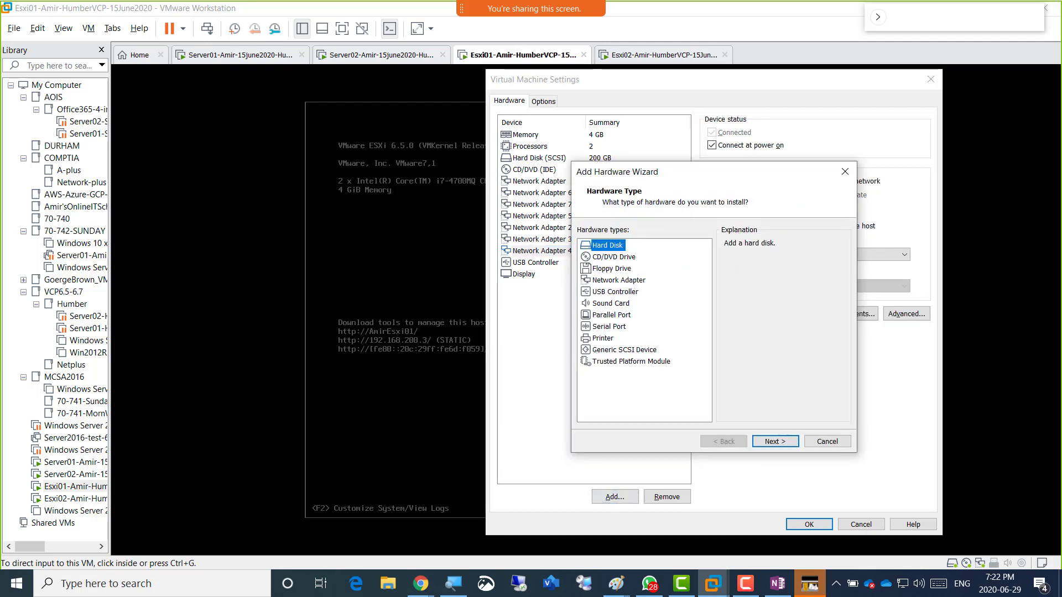
{"action": "left_click", "coordinate": [618, 280]}
{"action": "left_click", "coordinate": [776, 441]}
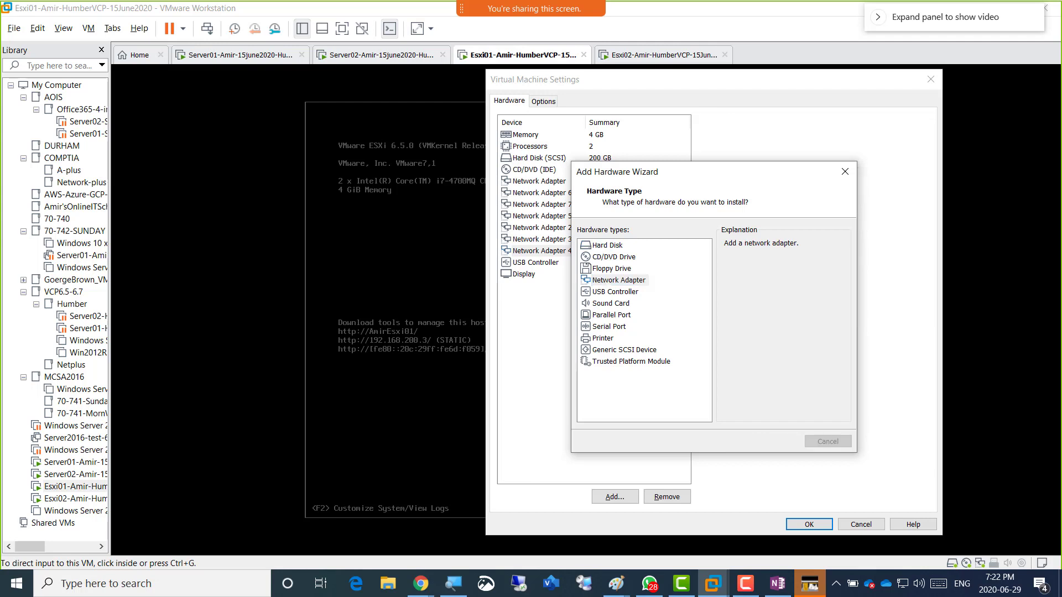
{"action": "left_click", "coordinate": [712, 238]}
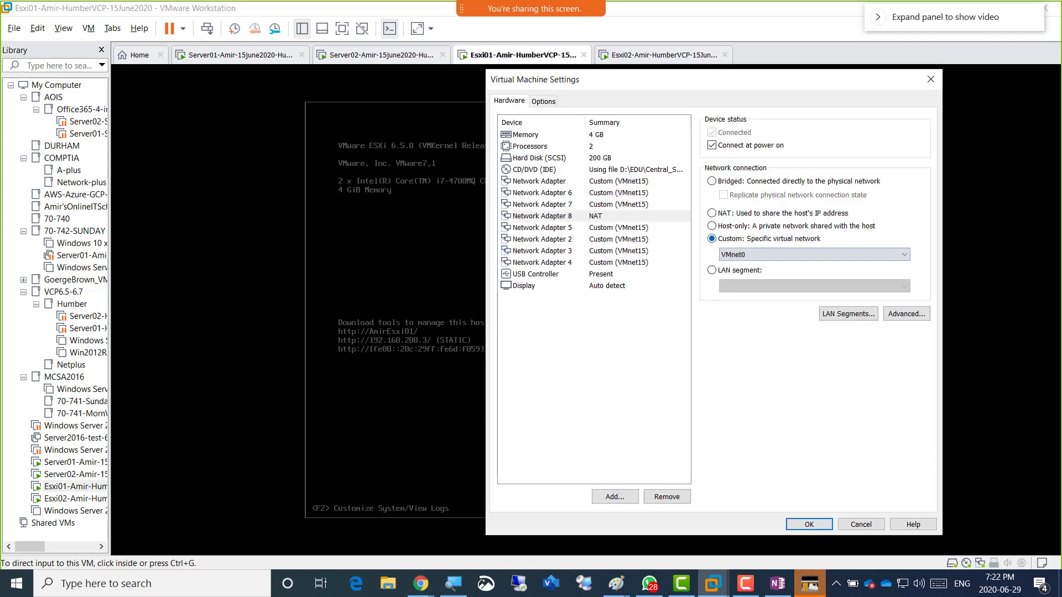
{"action": "left_click", "coordinate": [813, 254]}
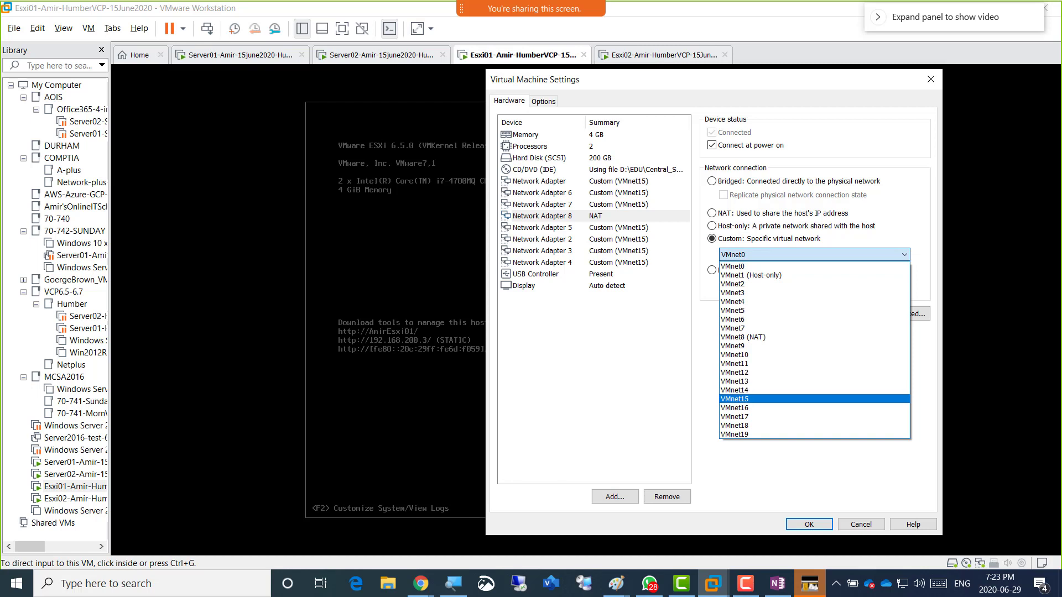
{"action": "left_click", "coordinate": [736, 399]}
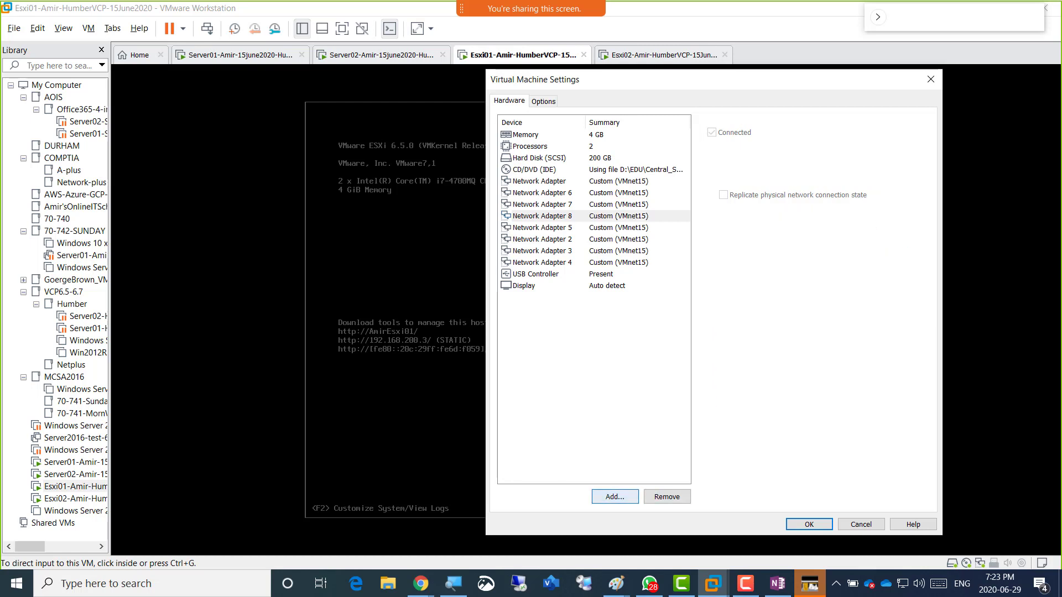
{"action": "left_click", "coordinate": [614, 497]}
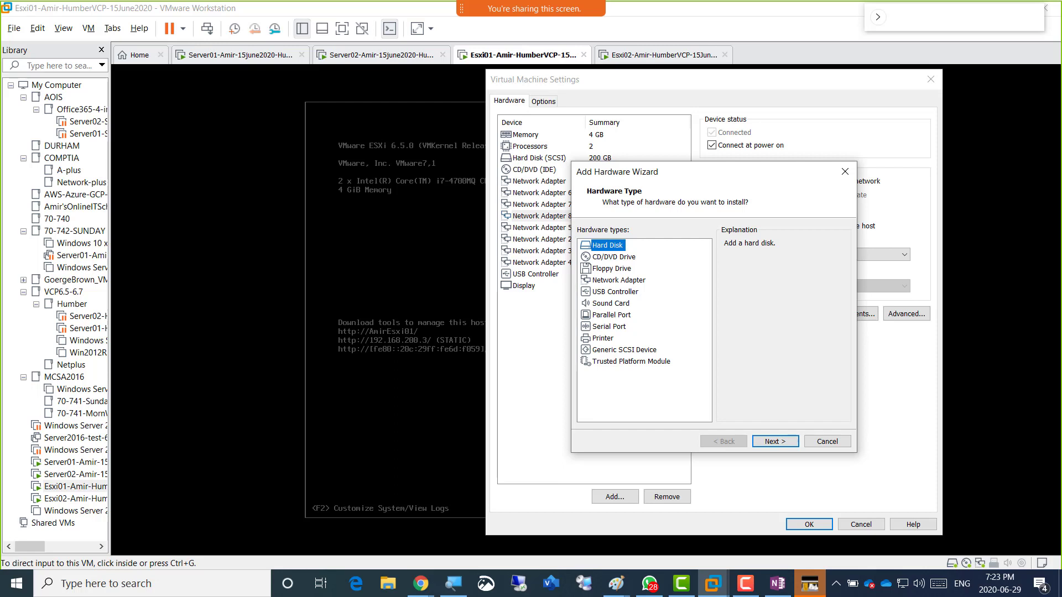
Add Network Adapter 9 on VMnet15, correcting a mistaken VMnet19 pick, and review all adapters.
{"action": "left_click", "coordinate": [618, 280]}
{"action": "left_click", "coordinate": [775, 441]}
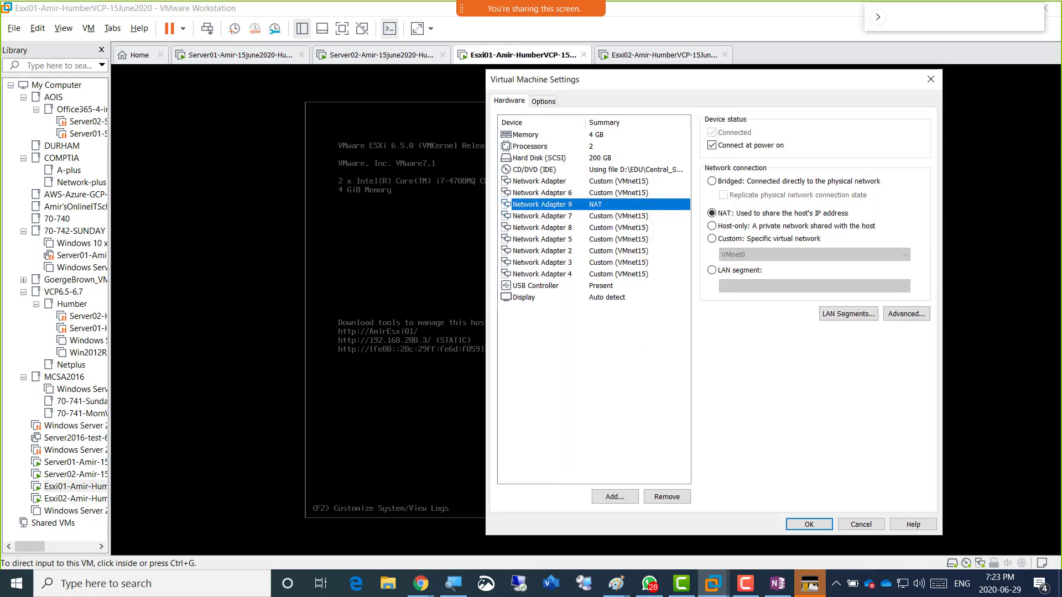
{"action": "left_click", "coordinate": [712, 239]}
{"action": "left_click", "coordinate": [812, 254]}
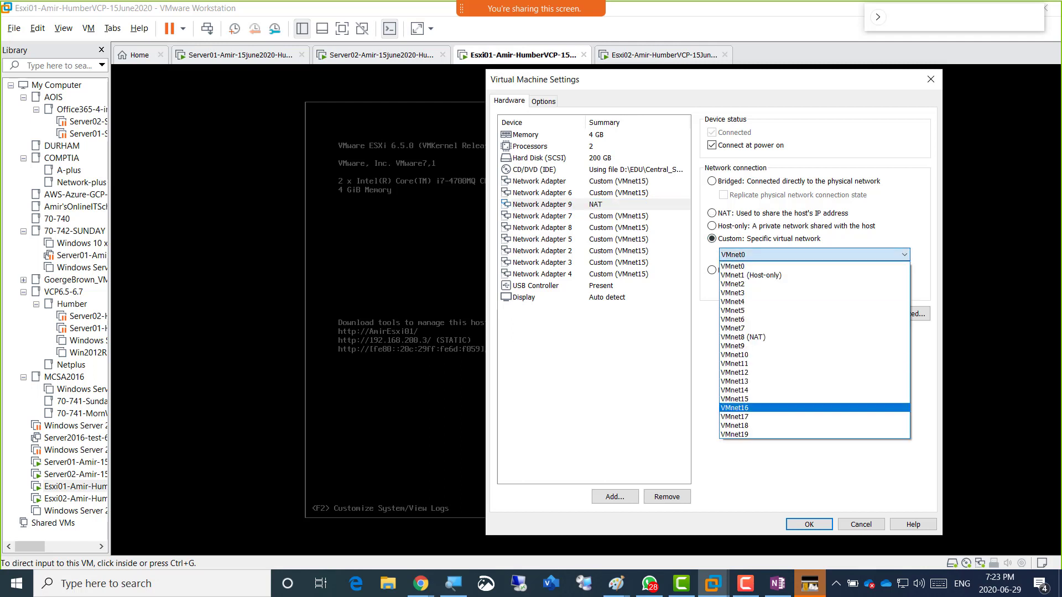
{"action": "left_click", "coordinate": [774, 435]}
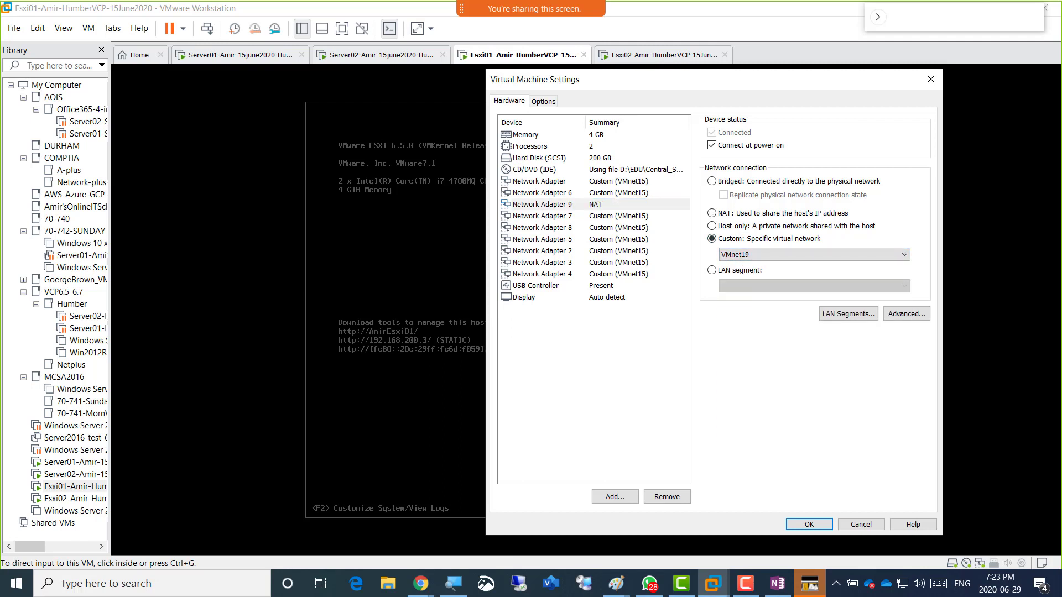
{"action": "left_click", "coordinate": [813, 254]}
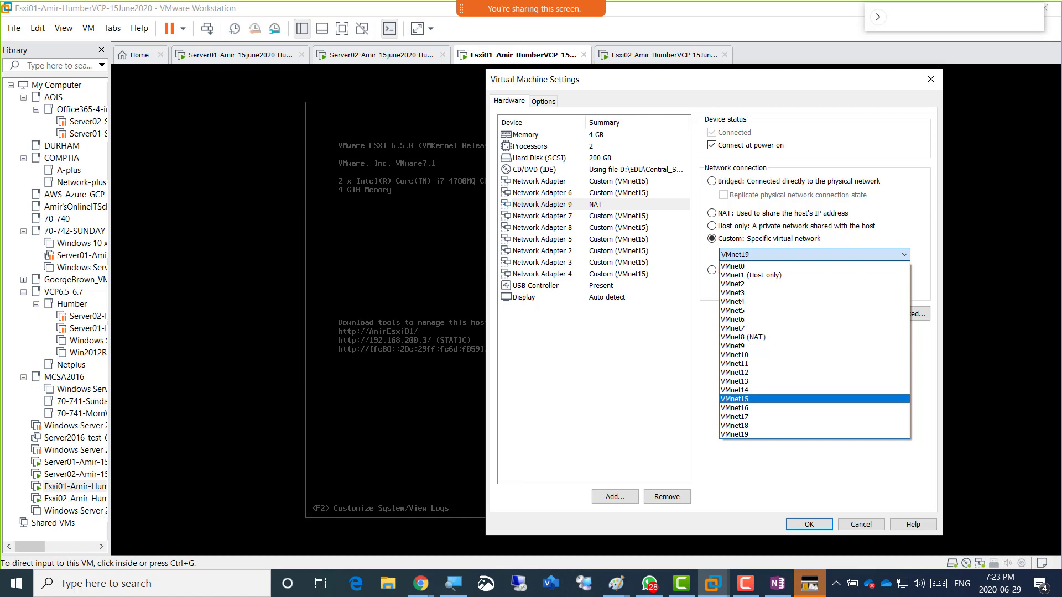
{"action": "left_click", "coordinate": [740, 399]}
{"action": "left_click", "coordinate": [542, 216]}
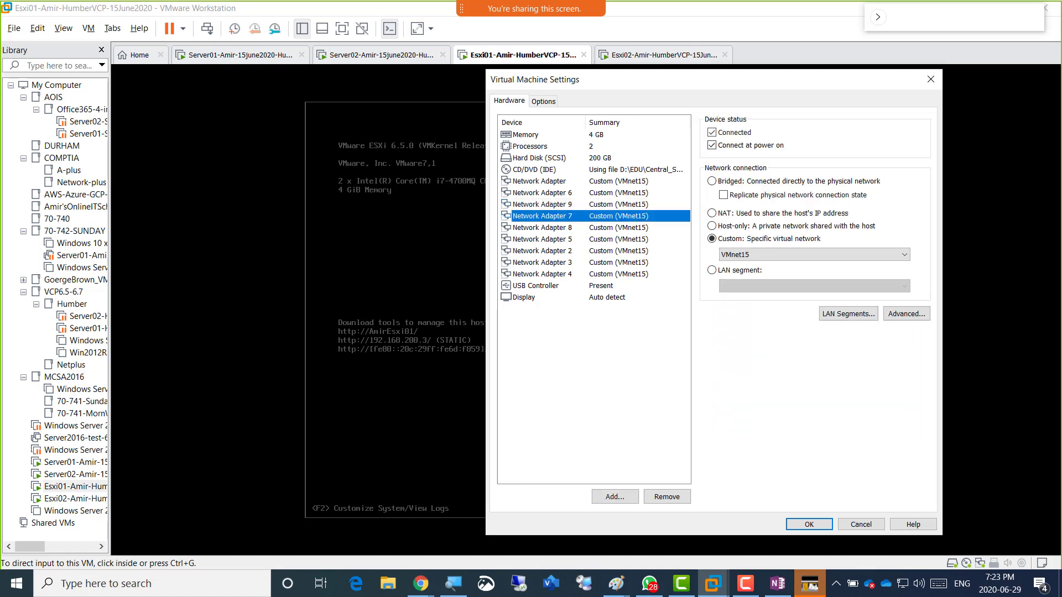
{"action": "left_click", "coordinate": [543, 193]}
{"action": "key", "text": "Up"}
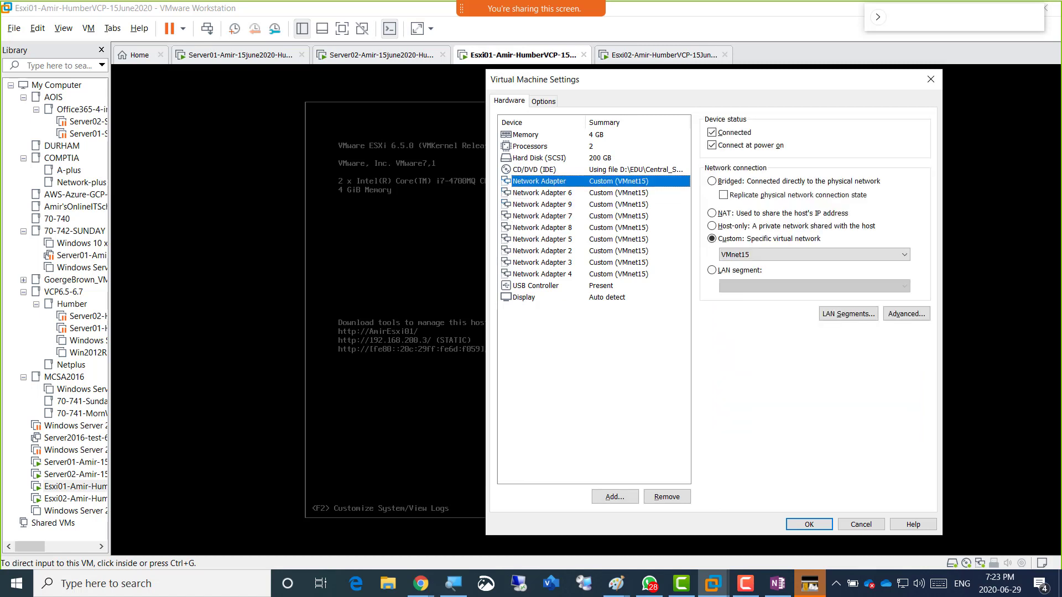
{"action": "key", "text": "Down"}
{"action": "key", "text": "Down"}
{"action": "key", "text": "Down"}
{"action": "key", "text": "Down"}
{"action": "key", "text": "Down"}
{"action": "key", "text": "Down"}
{"action": "key", "text": "Down"}
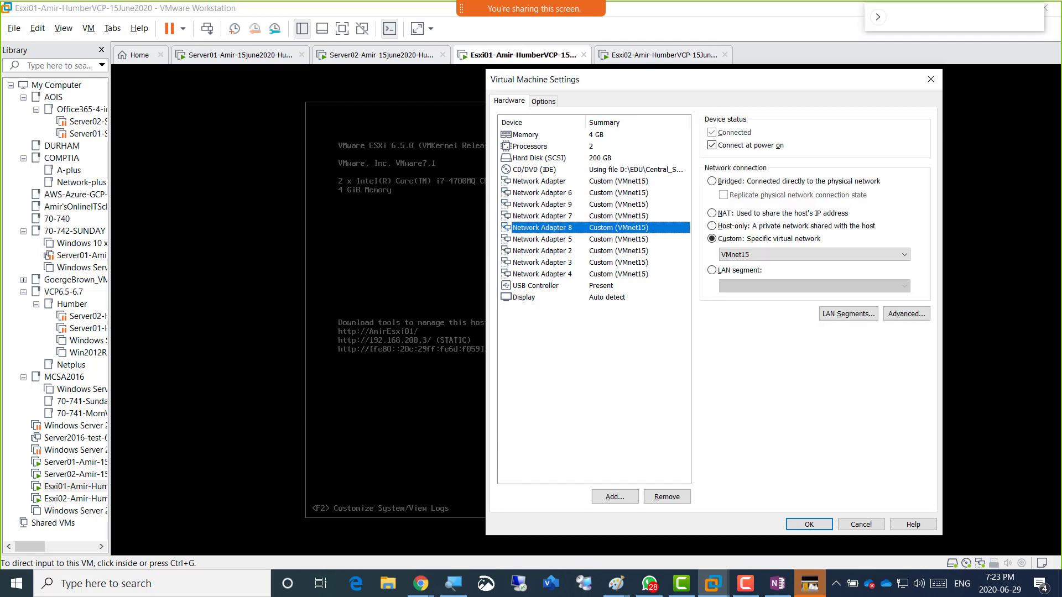
{"action": "key", "text": "Down"}
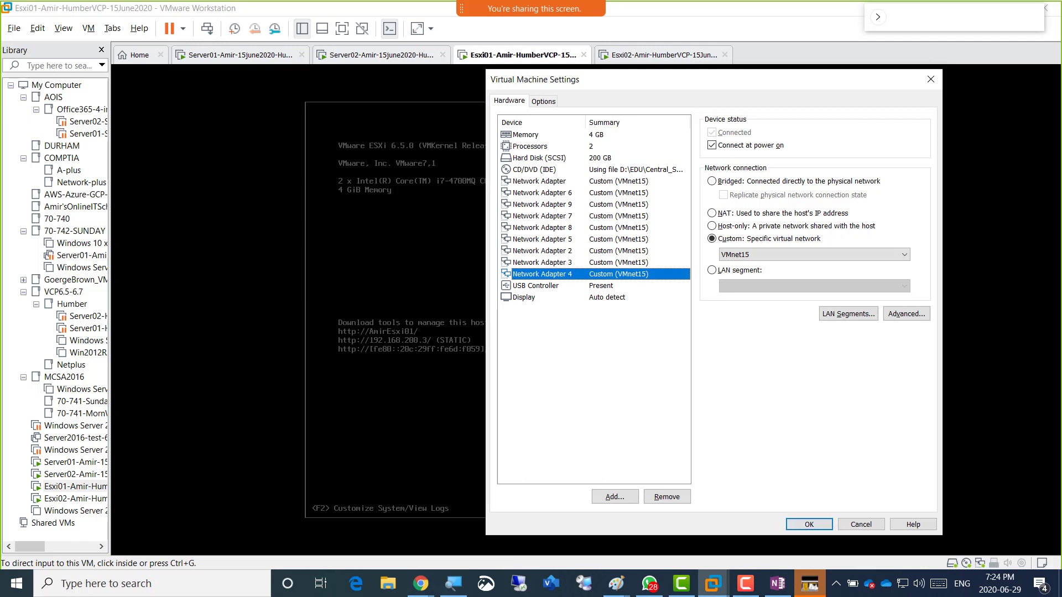
Save Esxi01's nine-adapter configuration, restart the Esxi01 guest, and switch to the Esxi02 tab.
{"action": "left_click", "coordinate": [809, 525]}
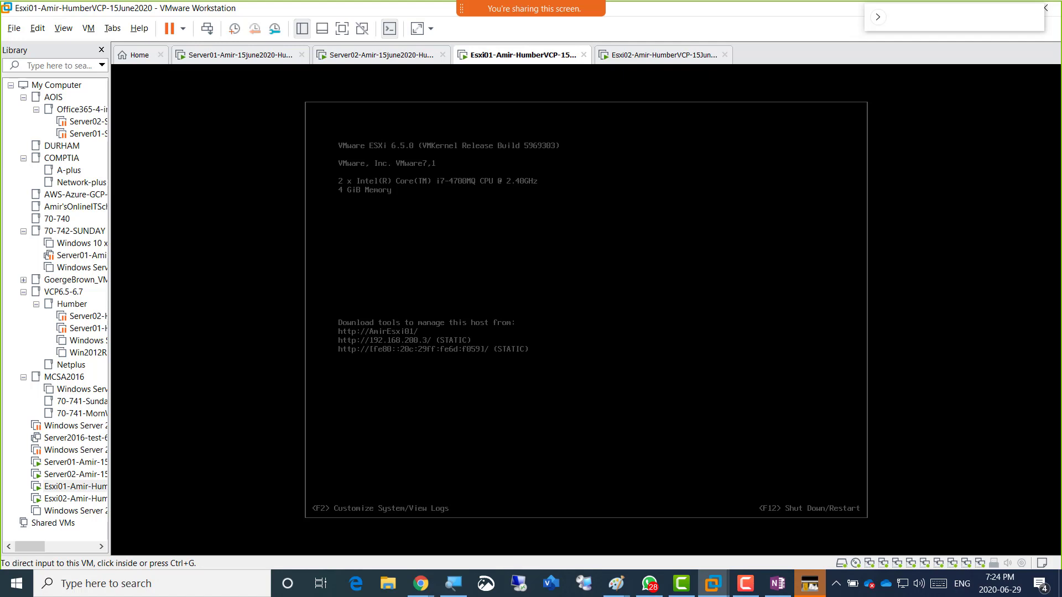
{"action": "right_click", "coordinate": [501, 56]}
{"action": "mouse_move", "coordinate": [533, 83]}
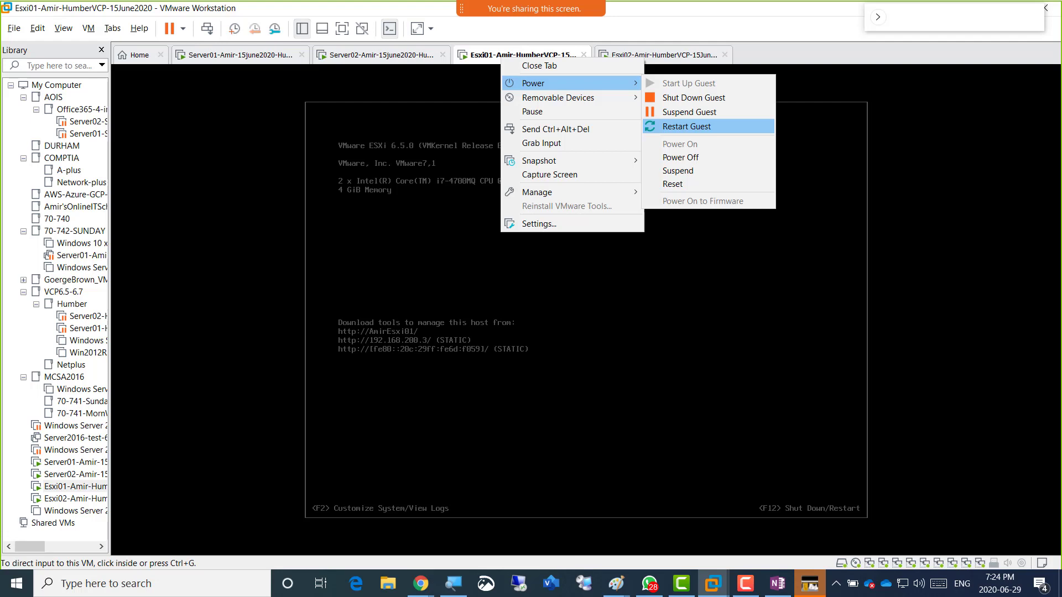
{"action": "left_click", "coordinate": [687, 126]}
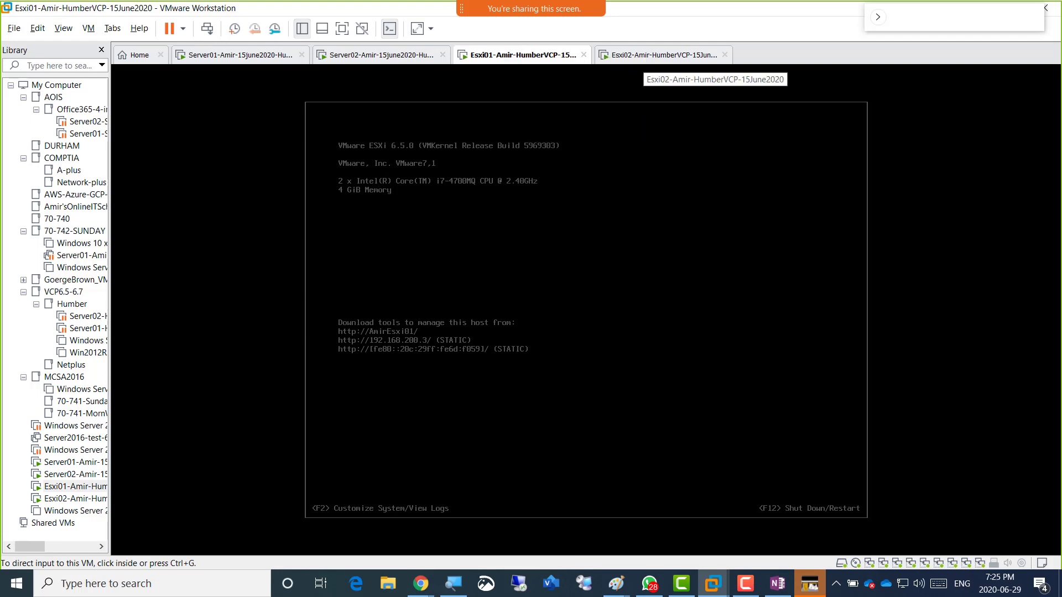
{"action": "left_click", "coordinate": [643, 56]}
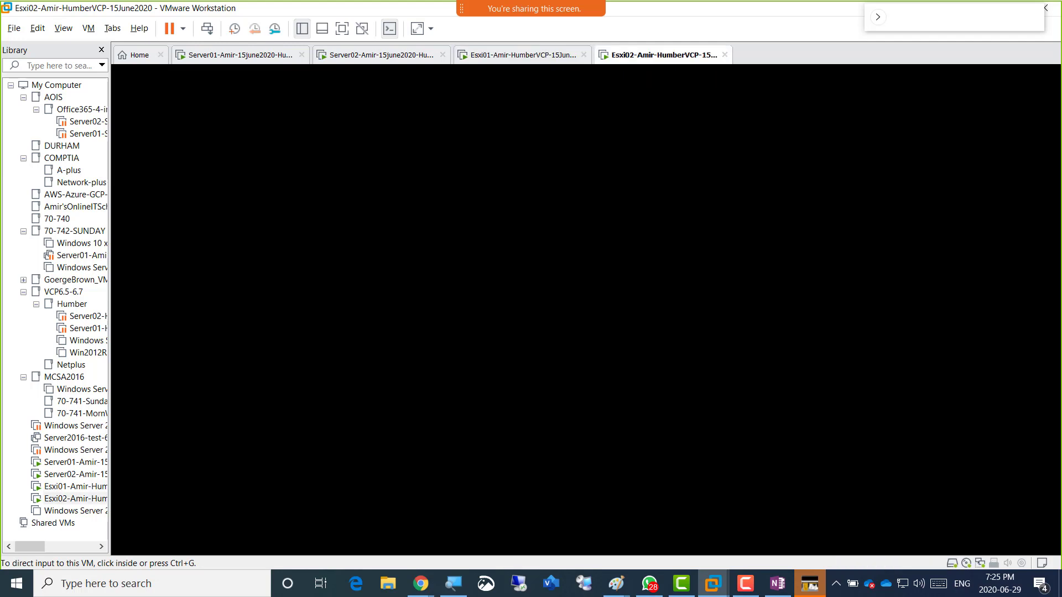
Open Esxi02's settings and switch its network adapter from NAT to Custom VMnet15.
{"action": "right_click", "coordinate": [643, 55]}
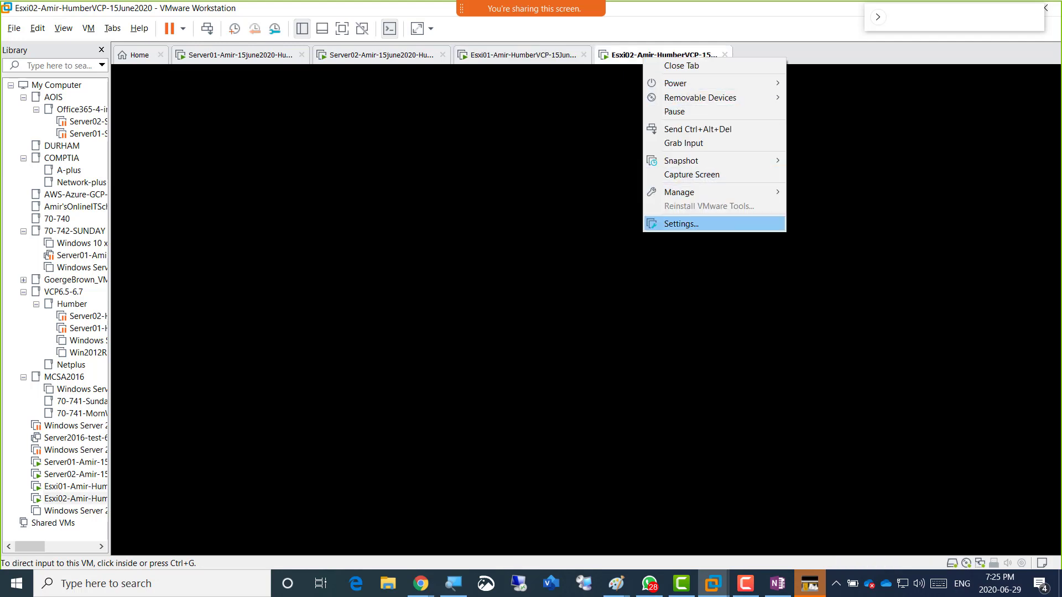
{"action": "left_click", "coordinate": [680, 223]}
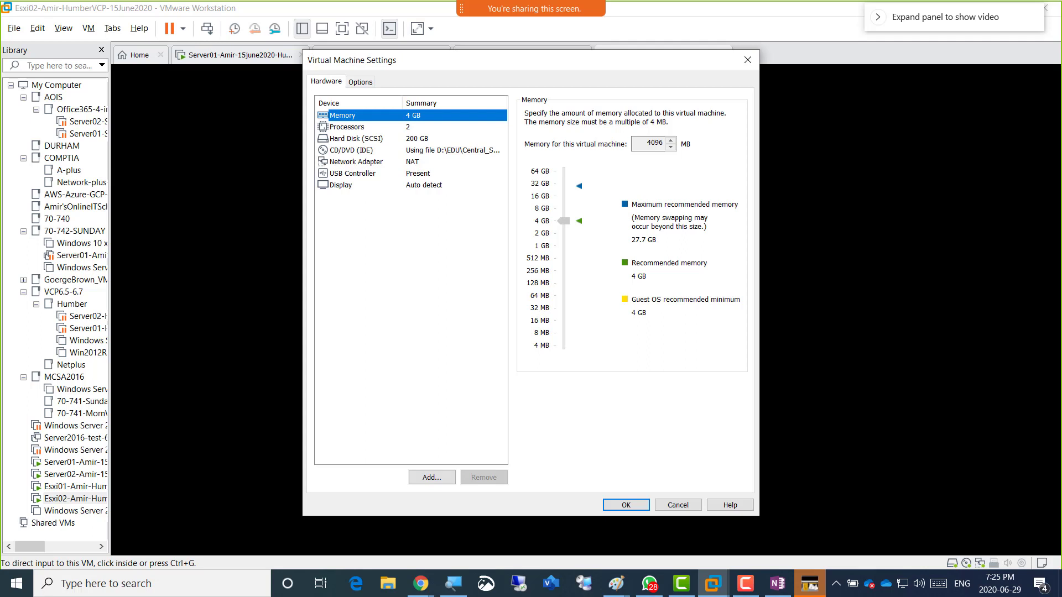
{"action": "left_click", "coordinate": [356, 162]}
{"action": "left_click", "coordinate": [575, 219]}
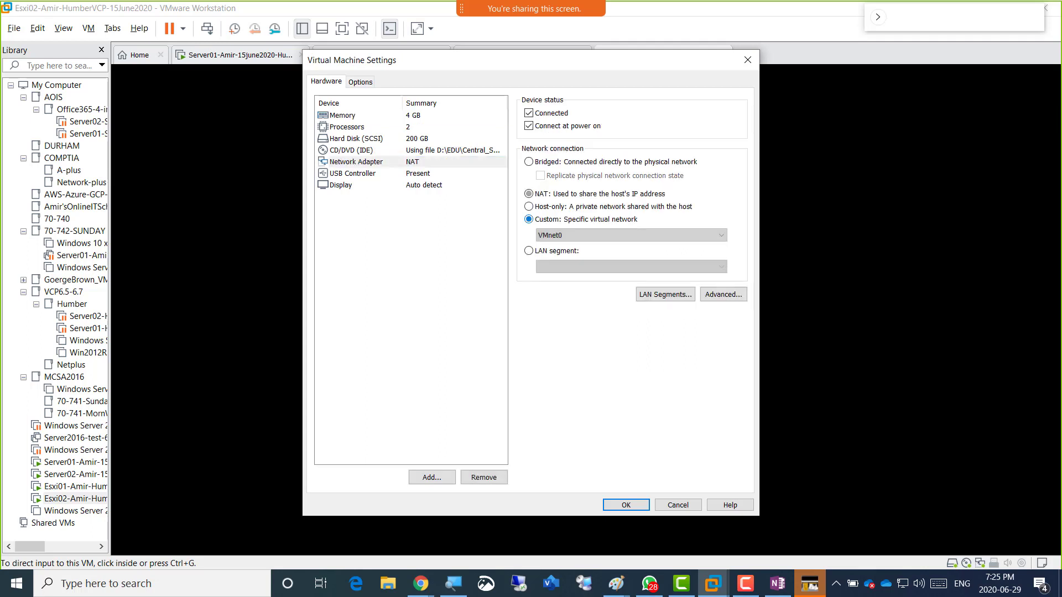
{"action": "left_click", "coordinate": [631, 236]}
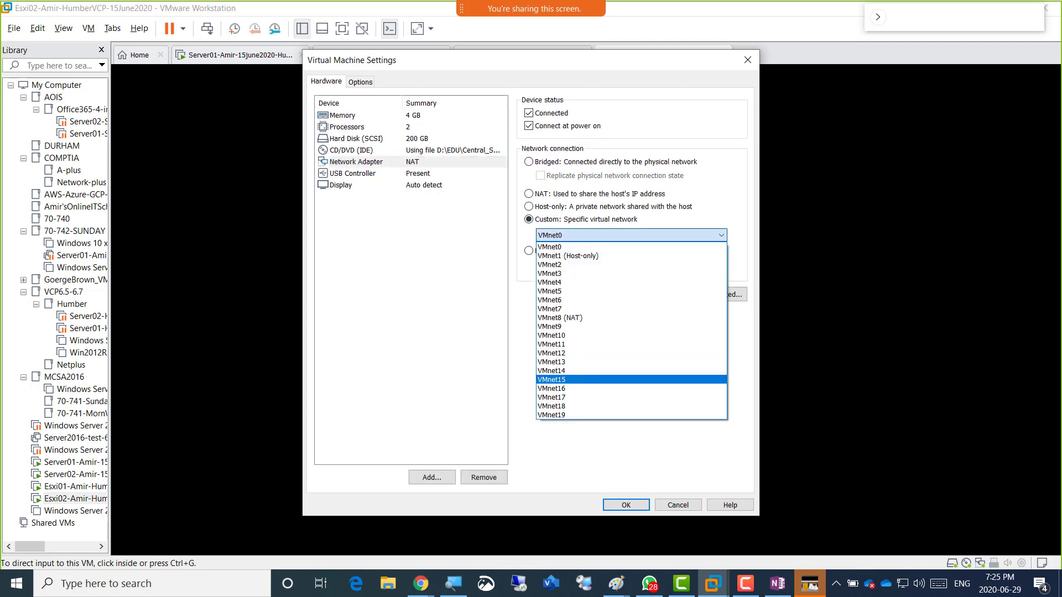
{"action": "left_click", "coordinate": [551, 379]}
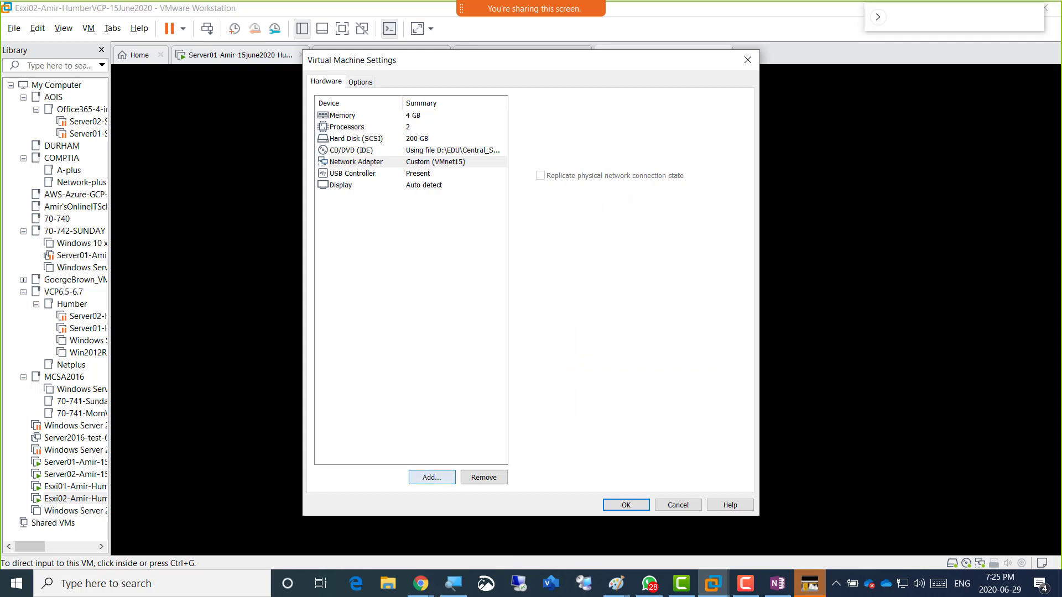
{"action": "left_click", "coordinate": [432, 477]}
Add Network Adapters 2 and 3 to Esxi02, each set to Custom VMnet15.
{"action": "left_click", "coordinate": [436, 261]}
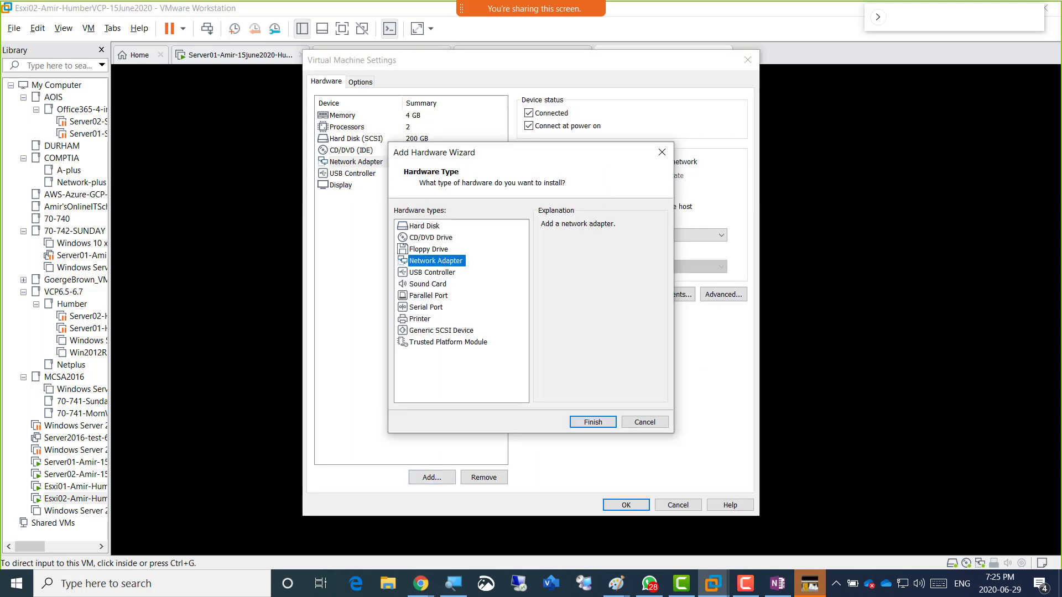
{"action": "left_click", "coordinate": [592, 421]}
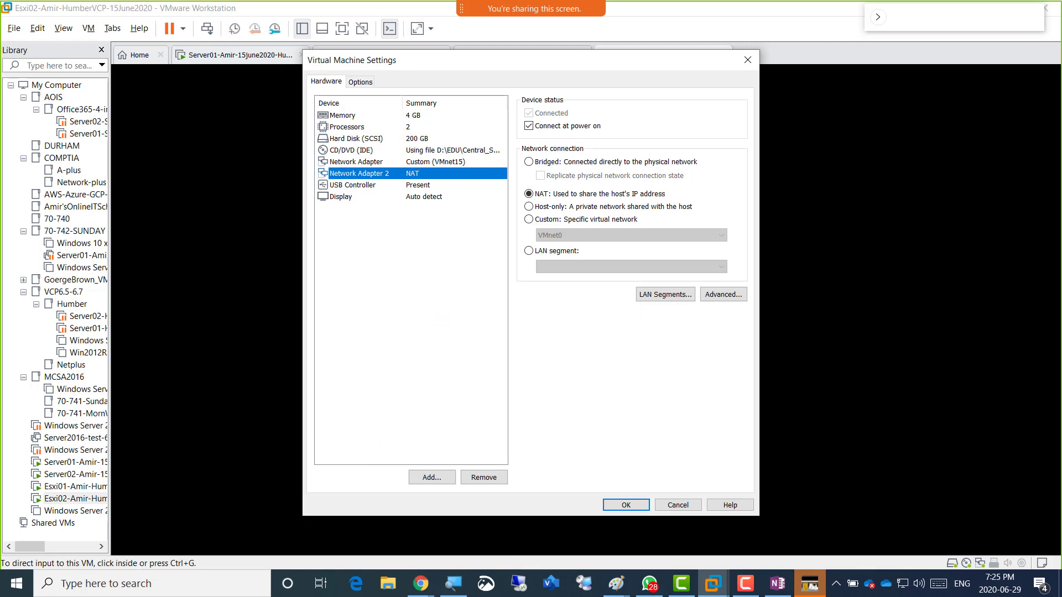
{"action": "left_click", "coordinate": [529, 219]}
{"action": "left_click", "coordinate": [631, 235]}
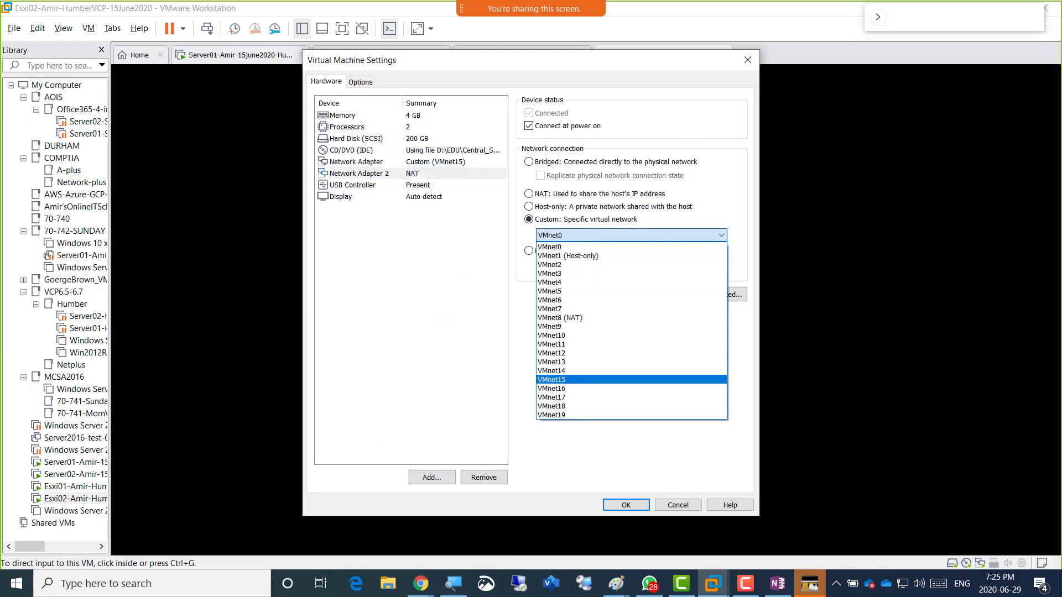
{"action": "left_click", "coordinate": [552, 379]}
{"action": "left_click", "coordinate": [432, 477]}
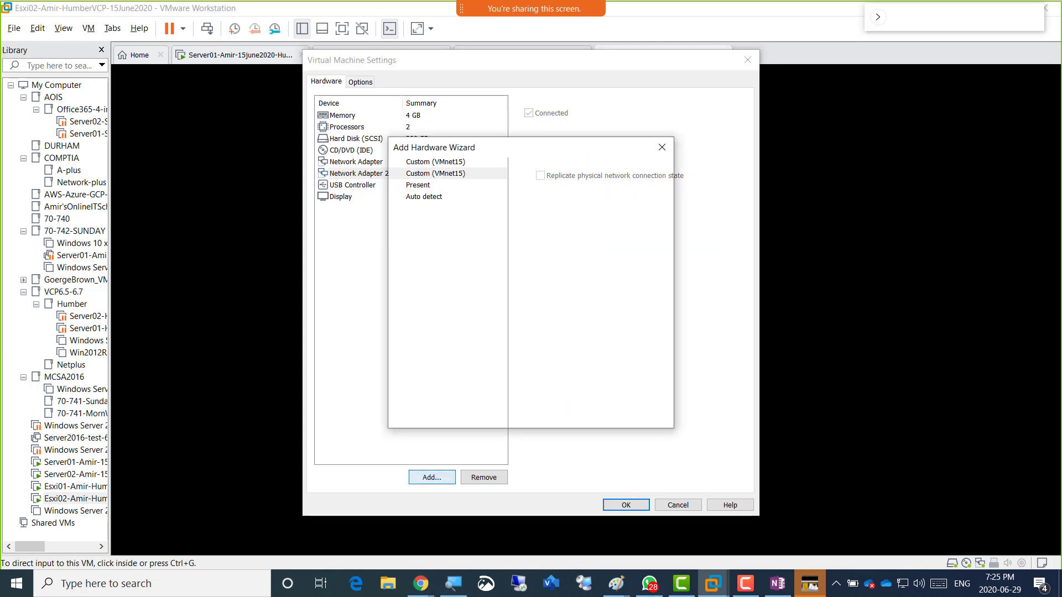
{"action": "left_click", "coordinate": [436, 261]}
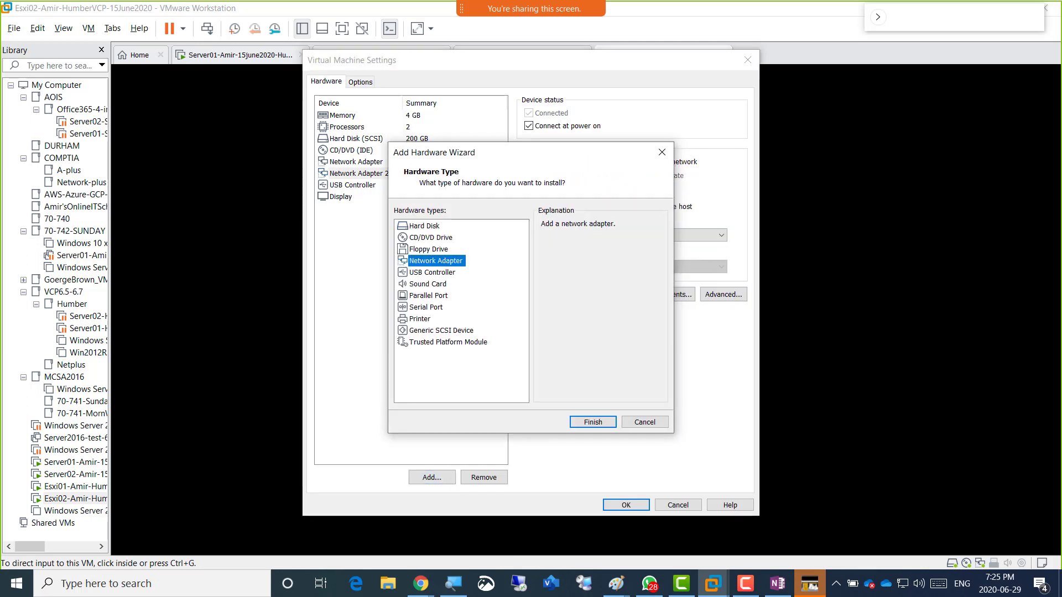
{"action": "key", "text": "Return"}
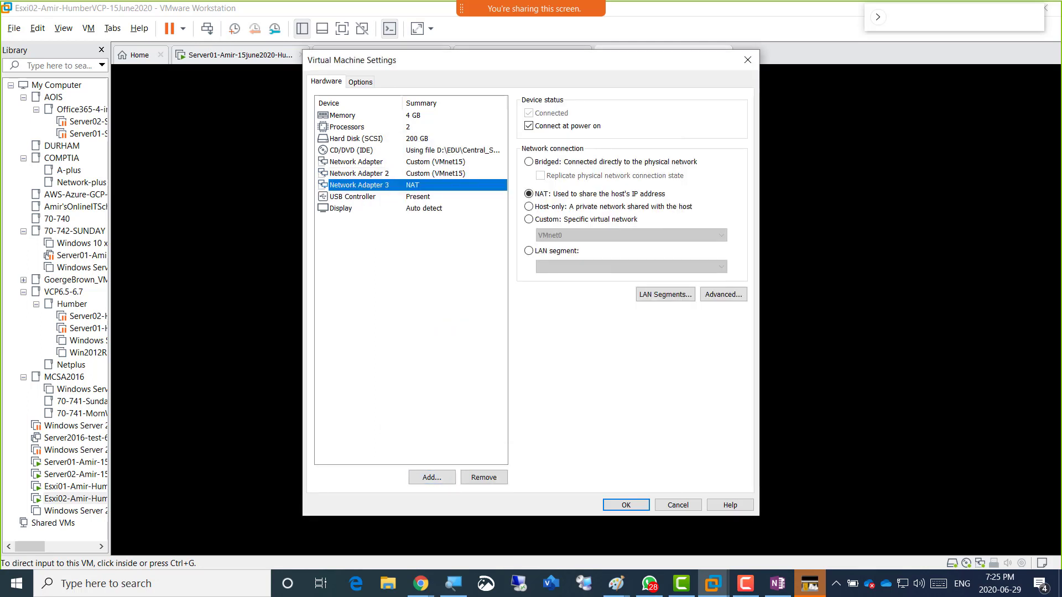
{"action": "left_click", "coordinate": [564, 219]}
{"action": "left_click", "coordinate": [619, 236]}
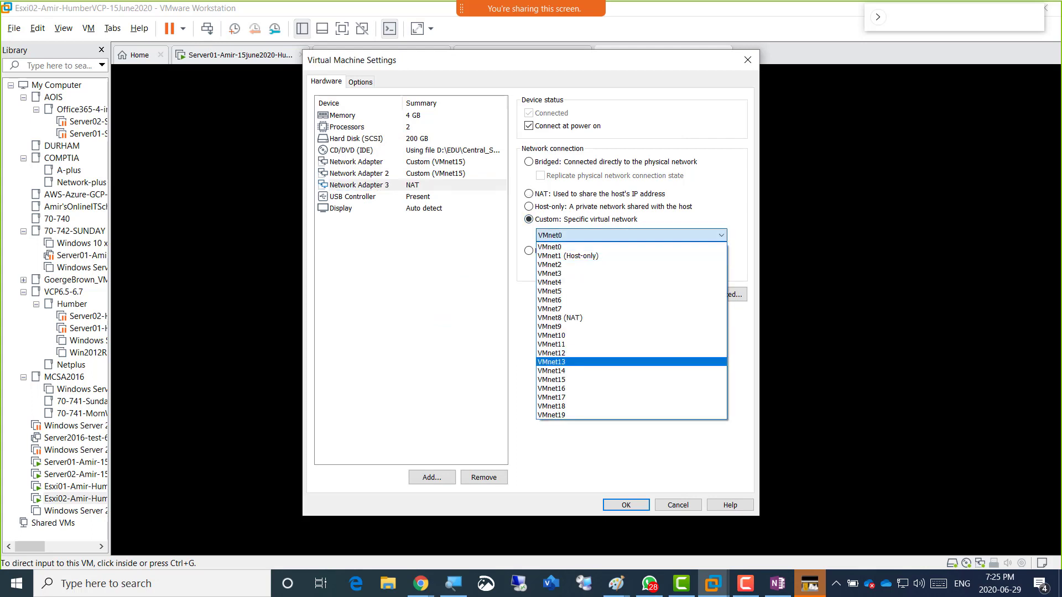
{"action": "left_click", "coordinate": [558, 379]}
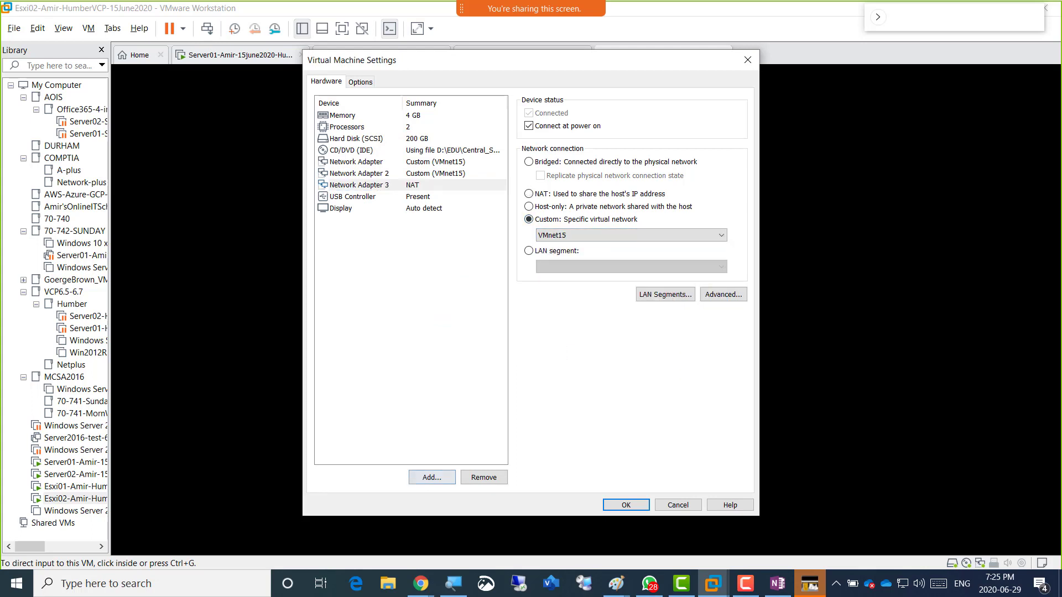
Add Network Adapters 4 and 5 to Esxi02, each set to Custom VMnet15.
{"action": "left_click", "coordinate": [432, 477]}
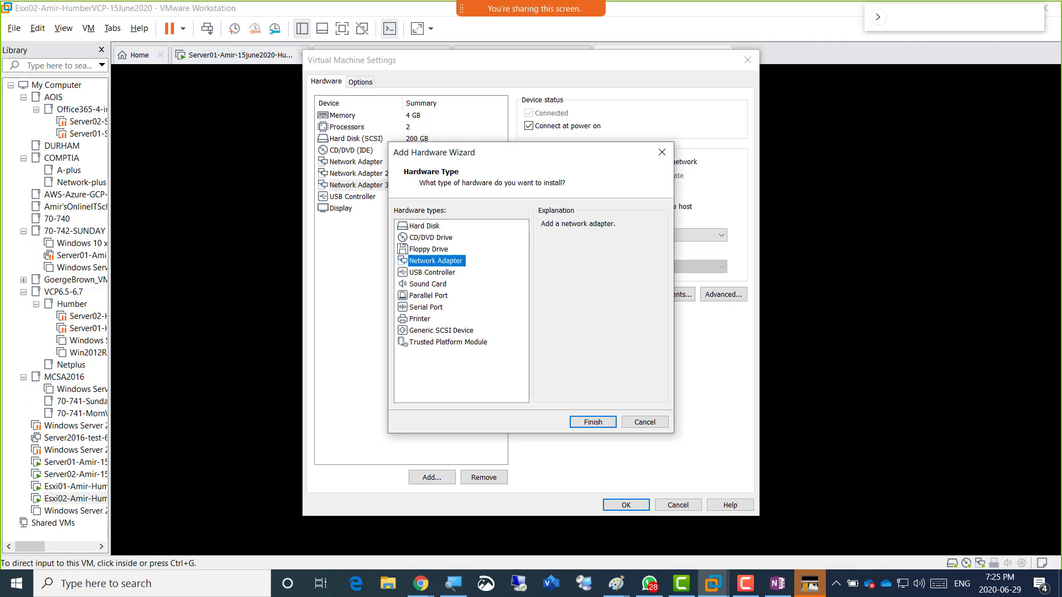
{"action": "left_click", "coordinate": [593, 421]}
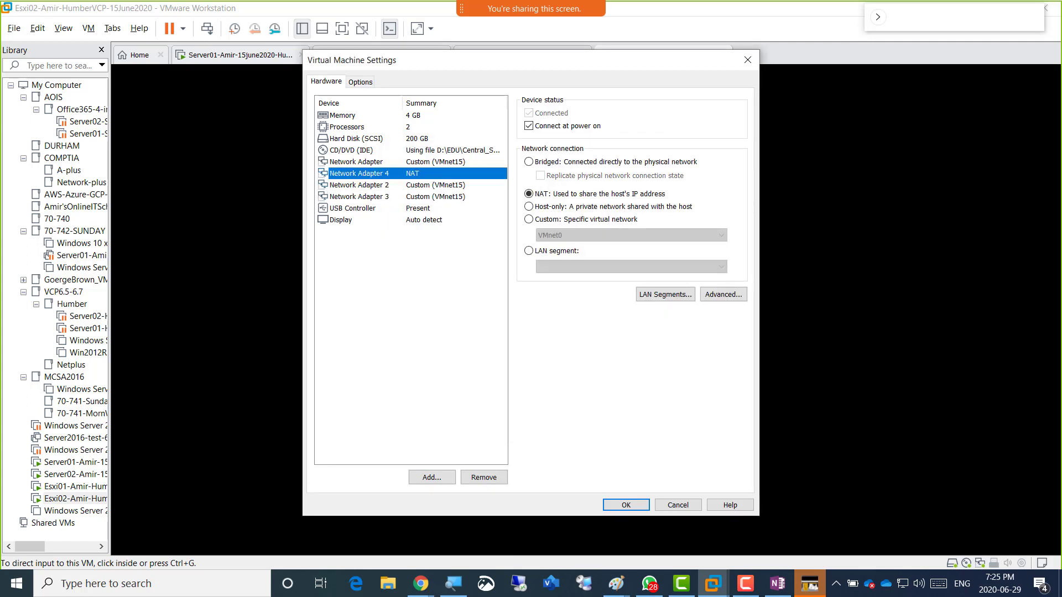
{"action": "left_click", "coordinate": [528, 219]}
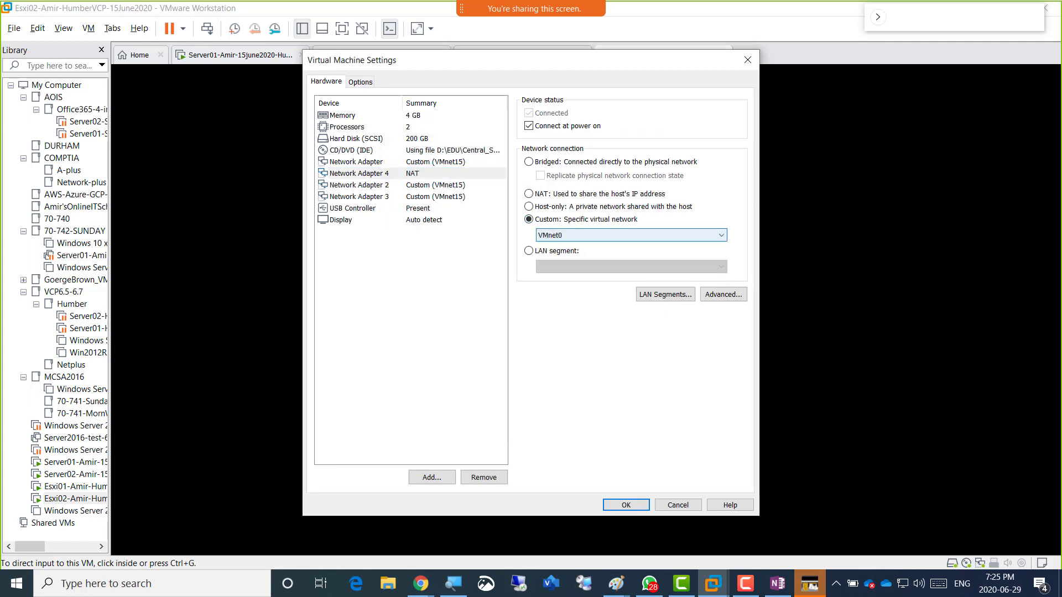
{"action": "left_click", "coordinate": [631, 235]}
{"action": "left_click", "coordinate": [551, 379]}
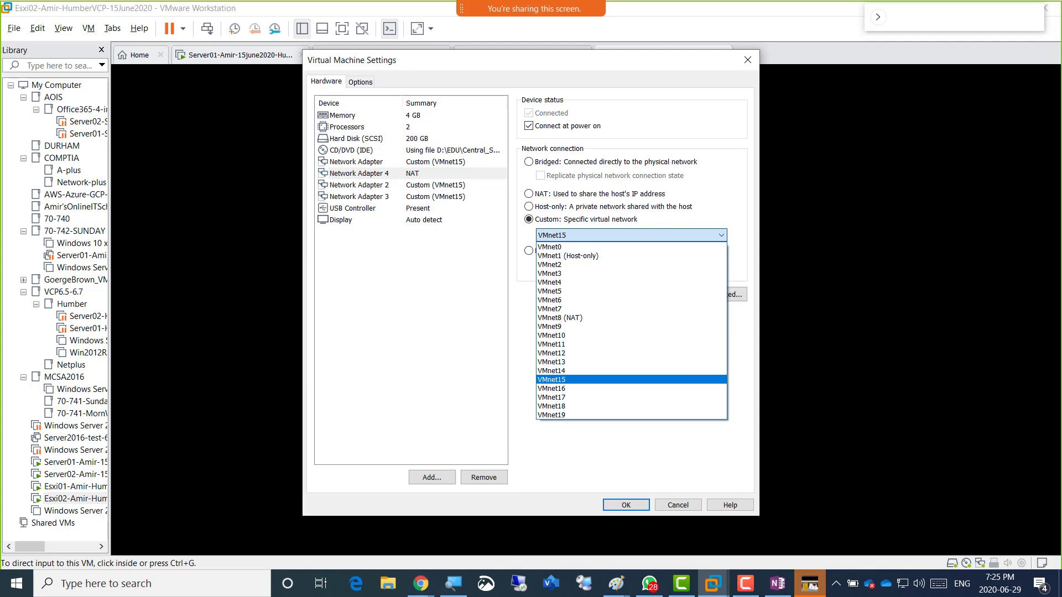
{"action": "left_click", "coordinate": [431, 477]}
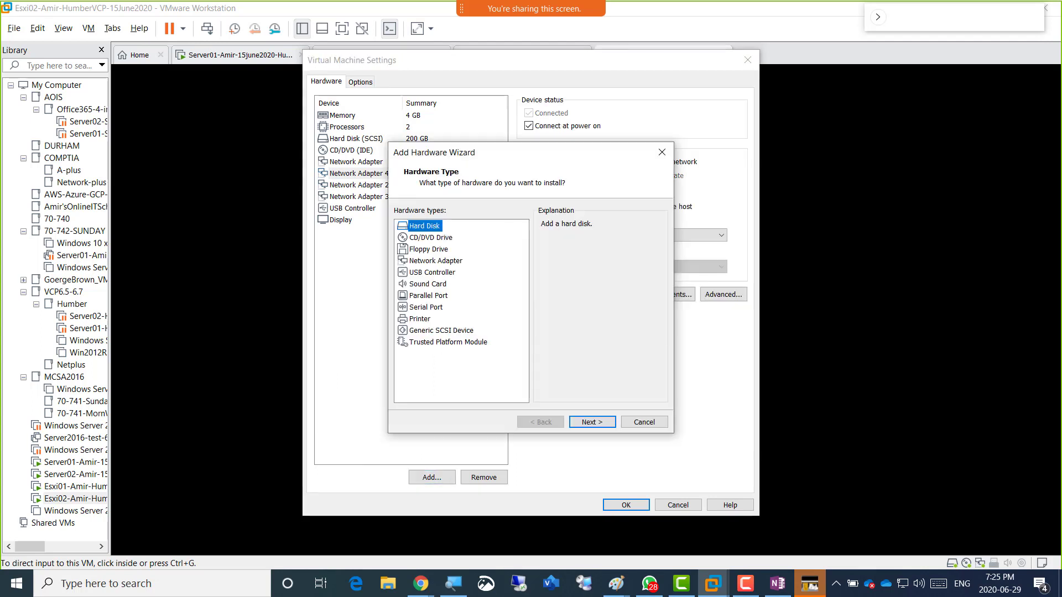
{"action": "left_click", "coordinate": [435, 260]}
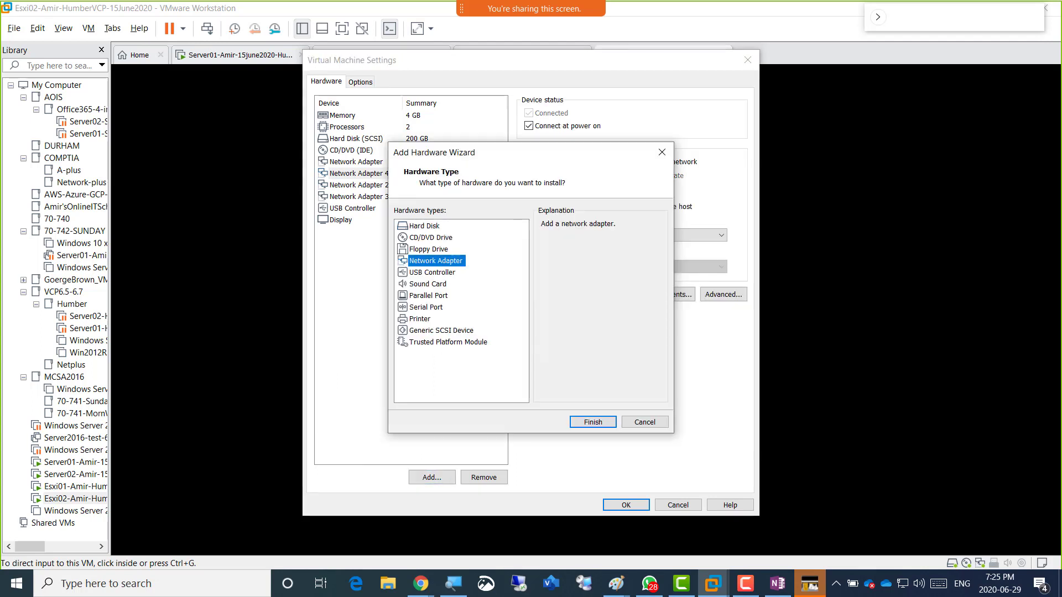
{"action": "left_click", "coordinate": [593, 422]}
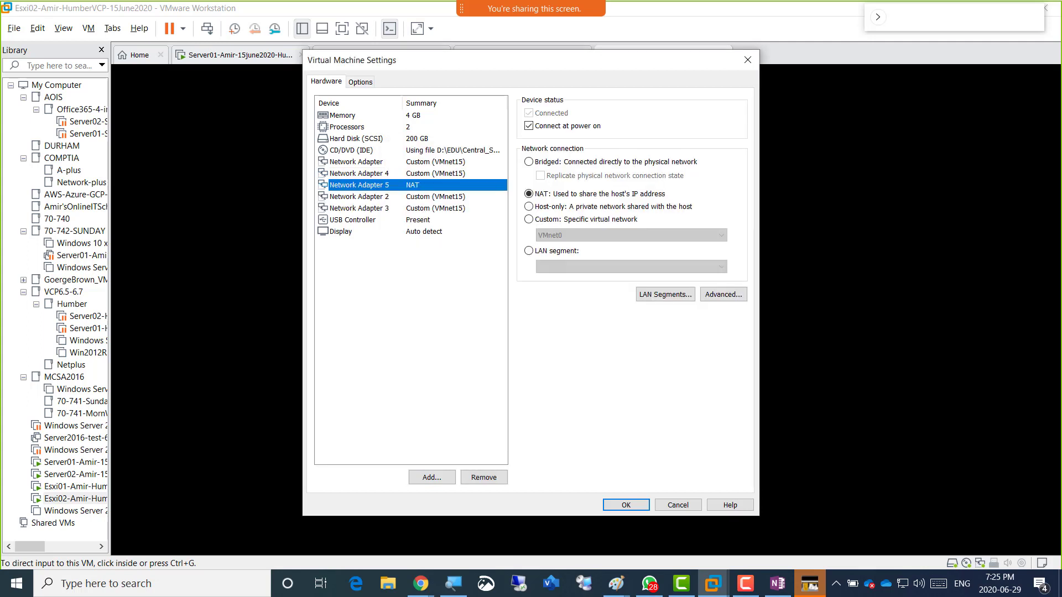
{"action": "left_click", "coordinate": [529, 219]}
{"action": "left_click", "coordinate": [631, 235]}
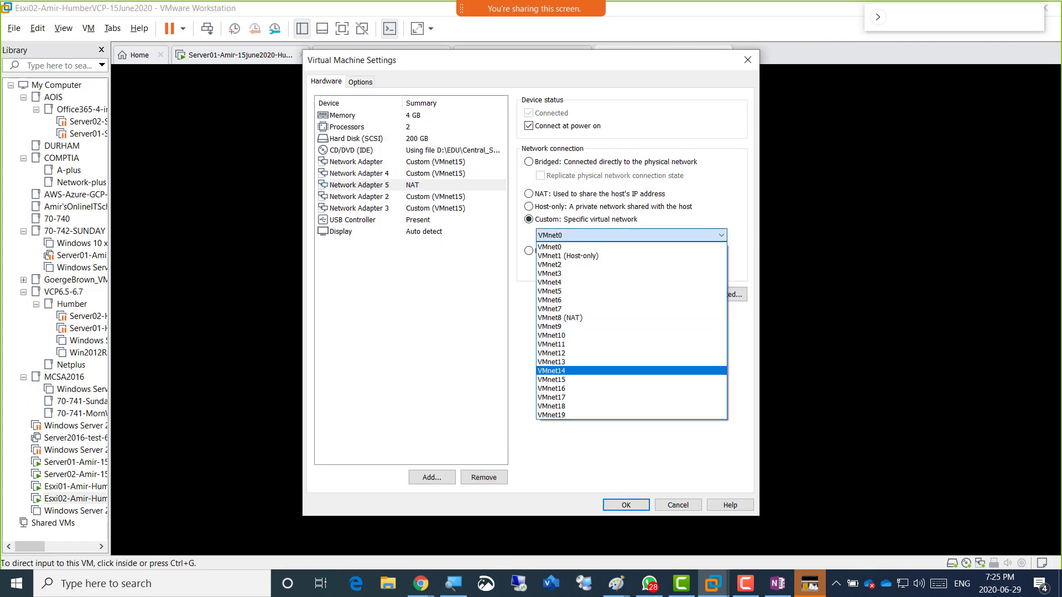
{"action": "left_click", "coordinate": [575, 380]}
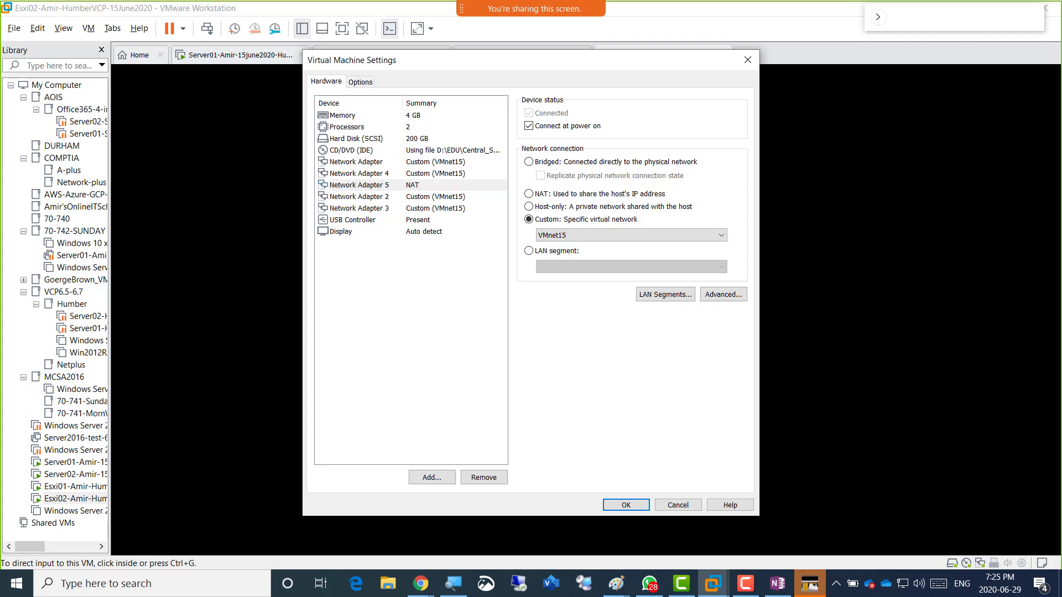
{"action": "left_click", "coordinate": [353, 220]}
{"action": "left_click", "coordinate": [431, 478]}
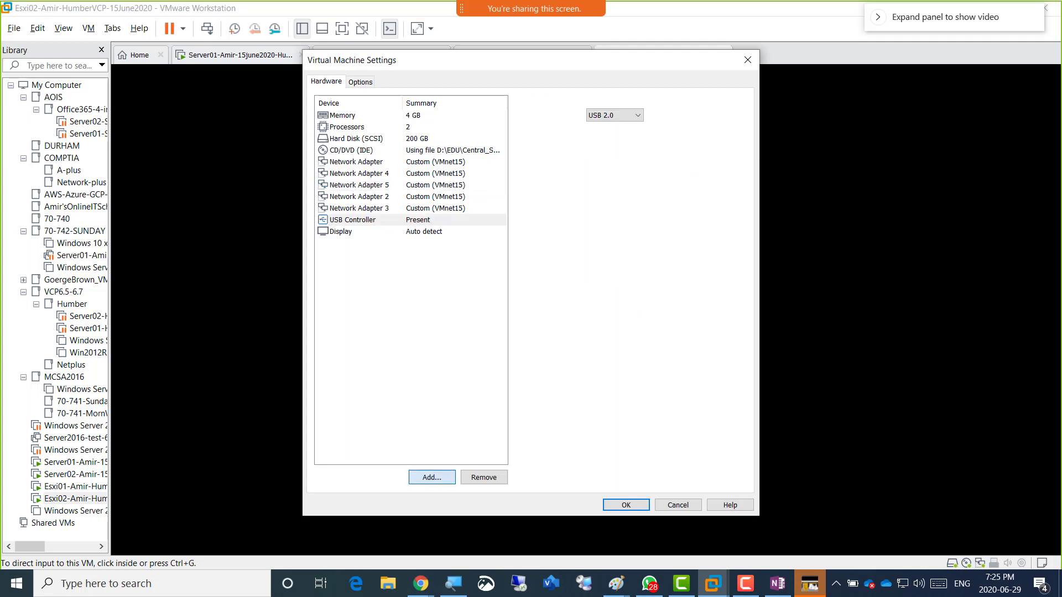
Add Network Adapters 6 and 7 to Esxi02, connecting both to Custom (VMnet15).
{"action": "left_click", "coordinate": [436, 261]}
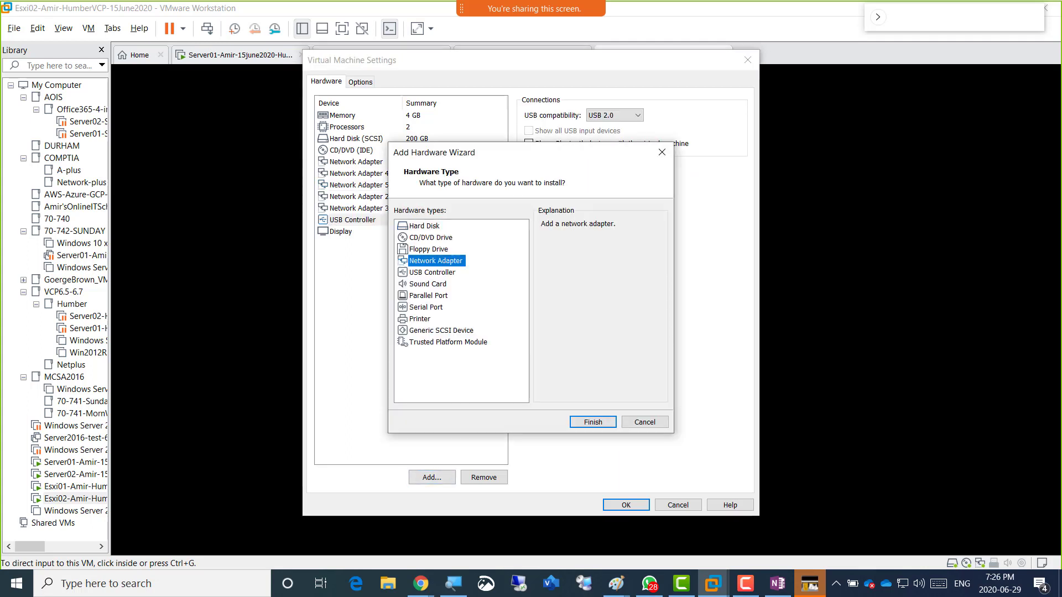
{"action": "key", "text": "Return"}
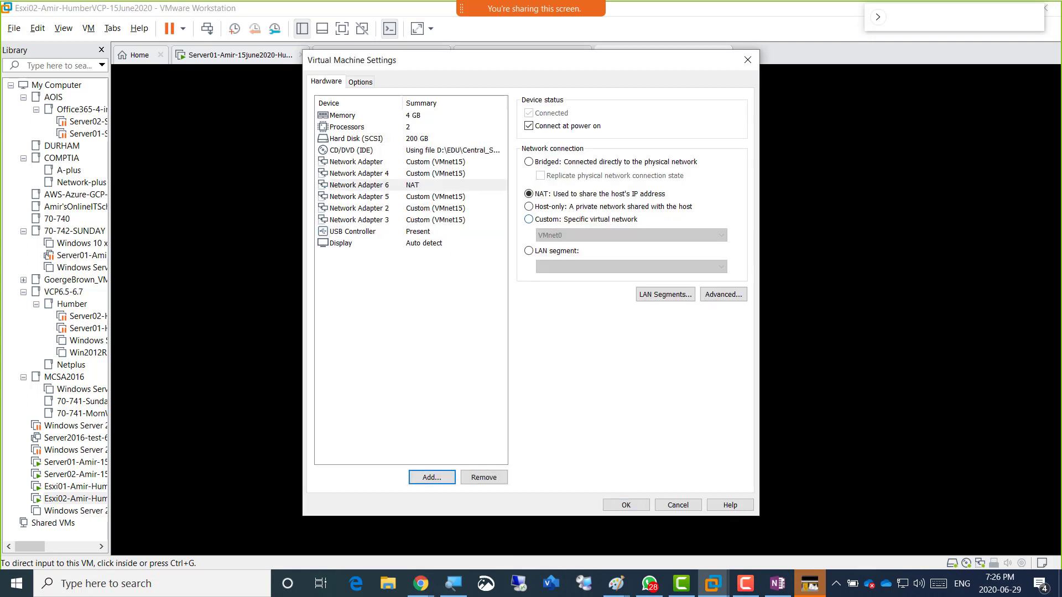
{"action": "left_click", "coordinate": [564, 220]}
{"action": "left_click", "coordinate": [631, 236]}
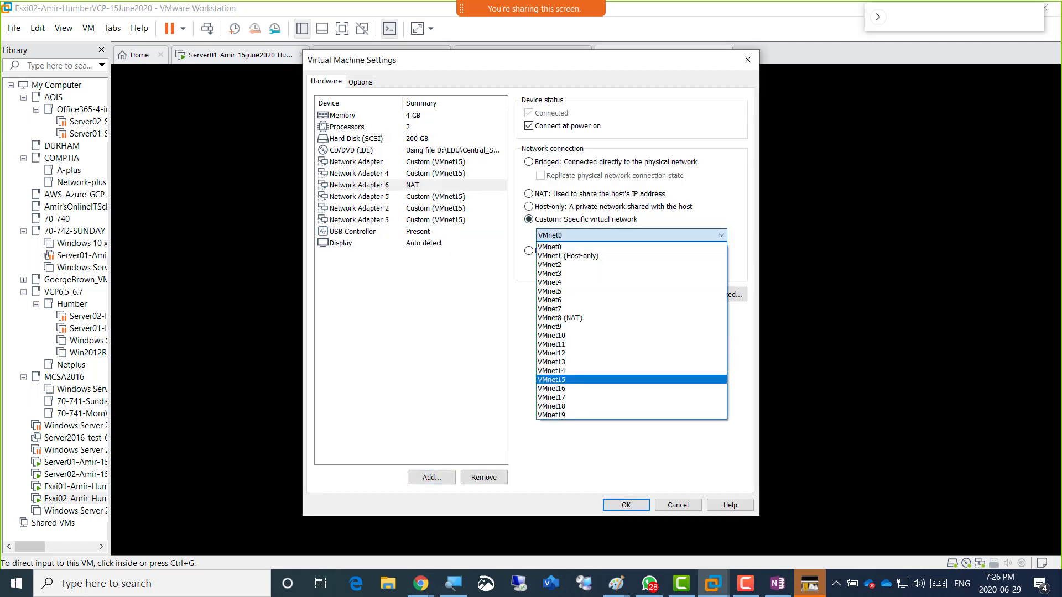
{"action": "left_click", "coordinate": [575, 379]}
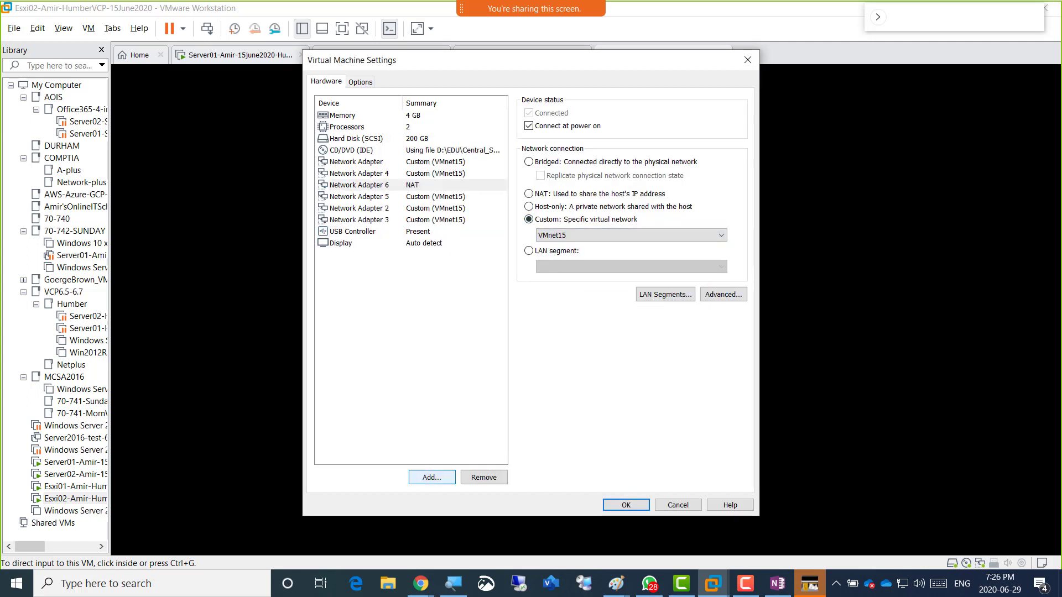
{"action": "left_click", "coordinate": [432, 477]}
{"action": "left_click", "coordinate": [436, 261]}
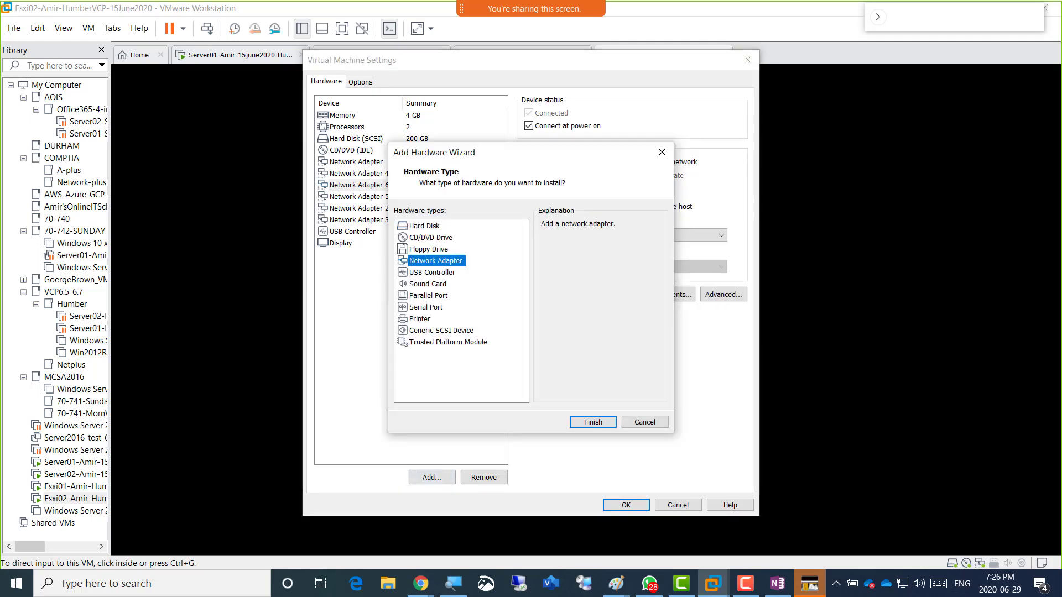
{"action": "left_click", "coordinate": [592, 422]}
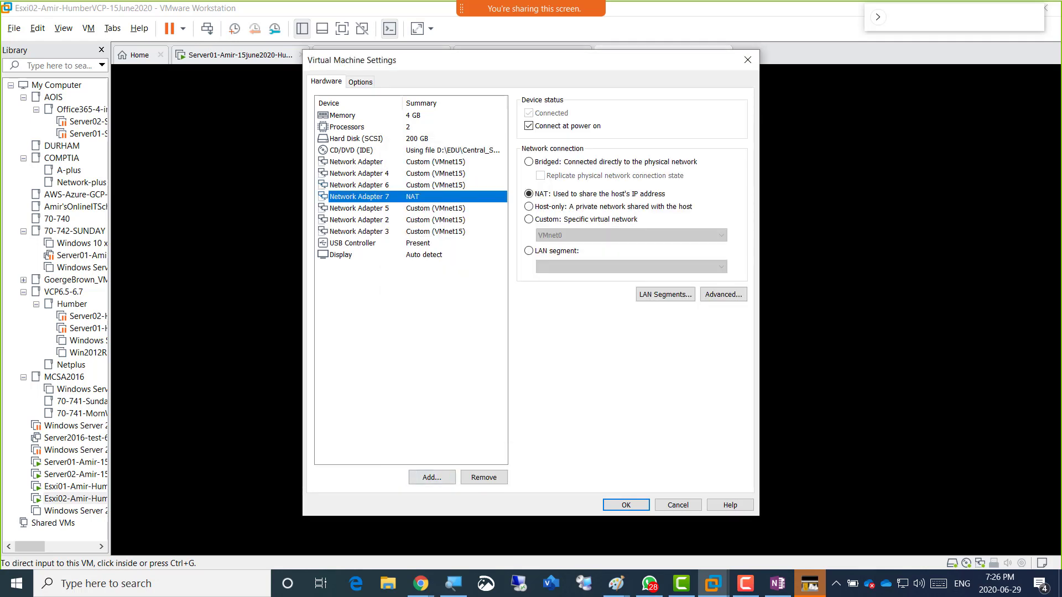
{"action": "left_click", "coordinate": [528, 219]}
{"action": "left_click", "coordinate": [631, 235]}
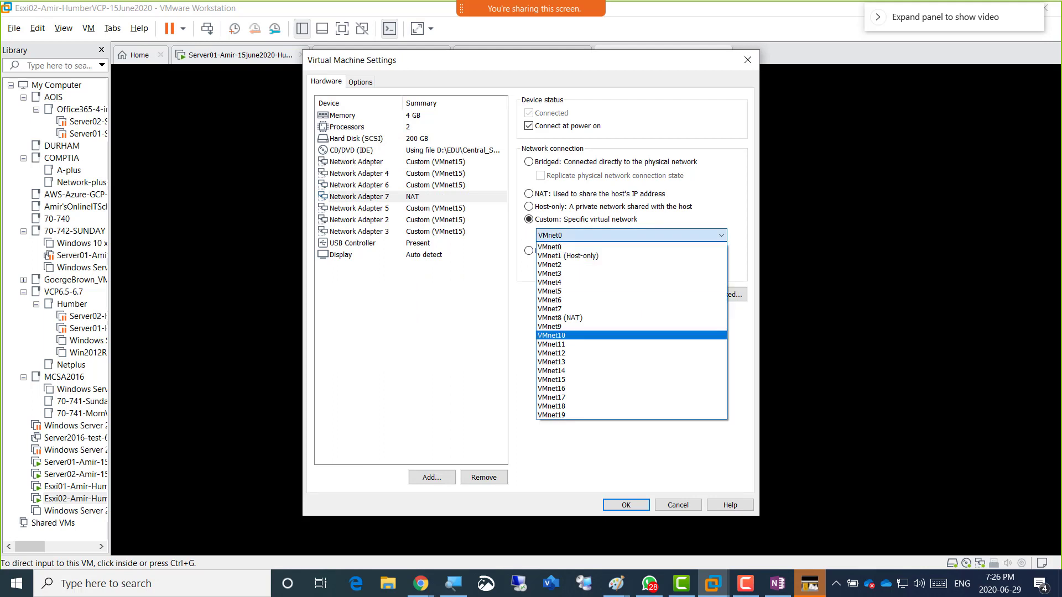
{"action": "left_click", "coordinate": [553, 379]}
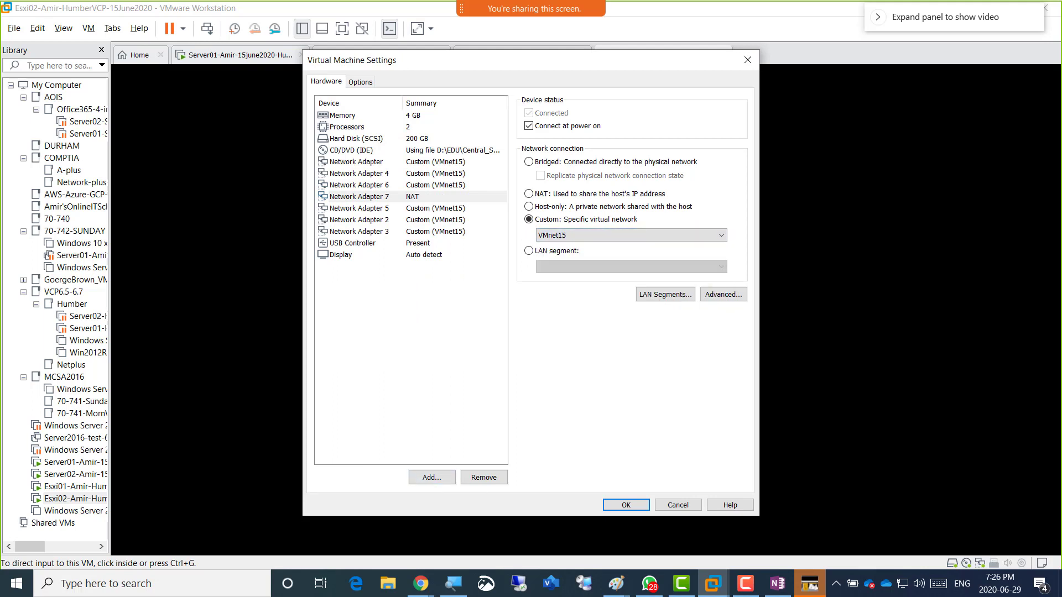
Review the existing adapters' networks, then add an eighth adapter on Custom (VMnet15).
{"action": "left_click", "coordinate": [356, 162]}
{"action": "left_click", "coordinate": [359, 173]}
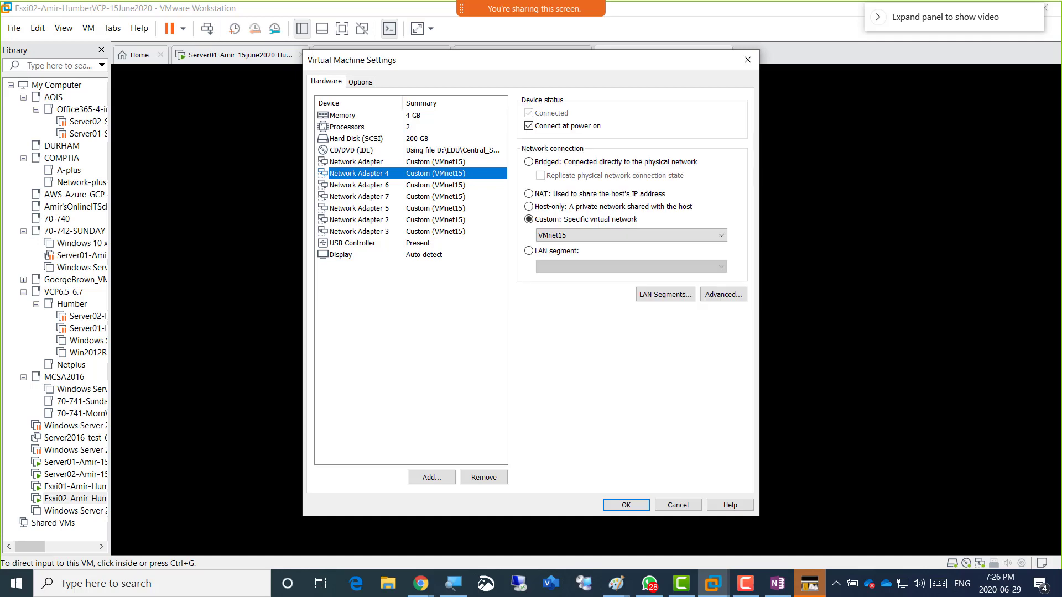
{"action": "key", "text": "Down"}
{"action": "key", "text": "Down"}
{"action": "key", "text": "Down"}
{"action": "key", "text": "Down"}
{"action": "key", "text": "Down"}
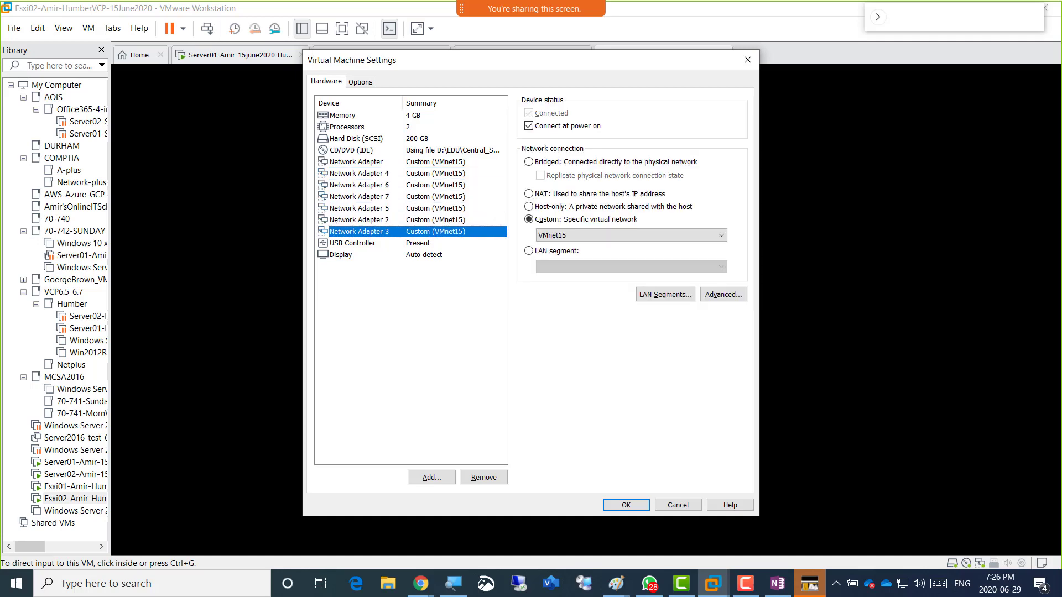
{"action": "left_click", "coordinate": [432, 477]}
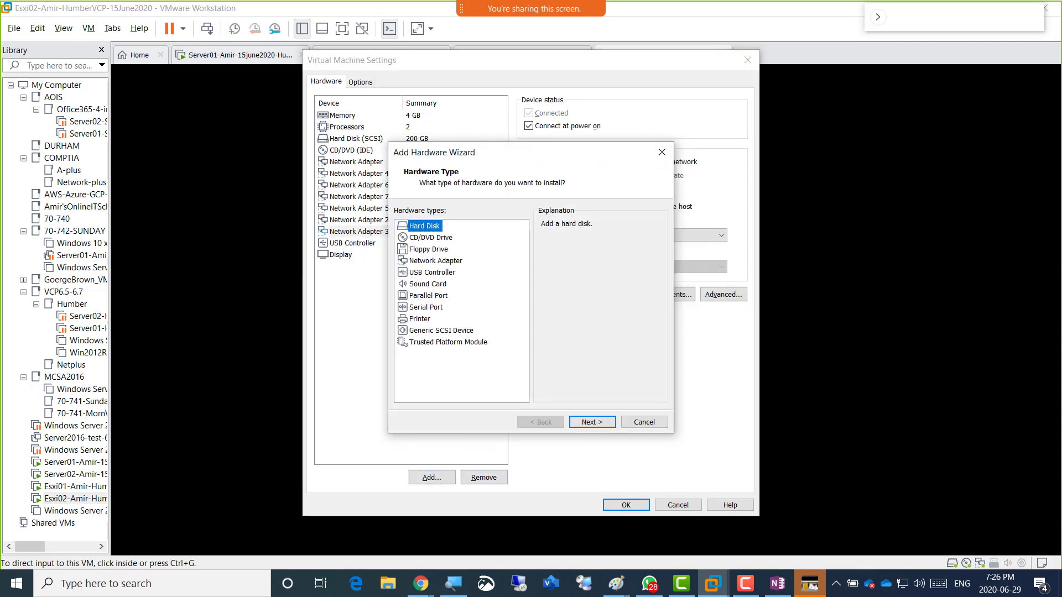
{"action": "left_click", "coordinate": [436, 260]}
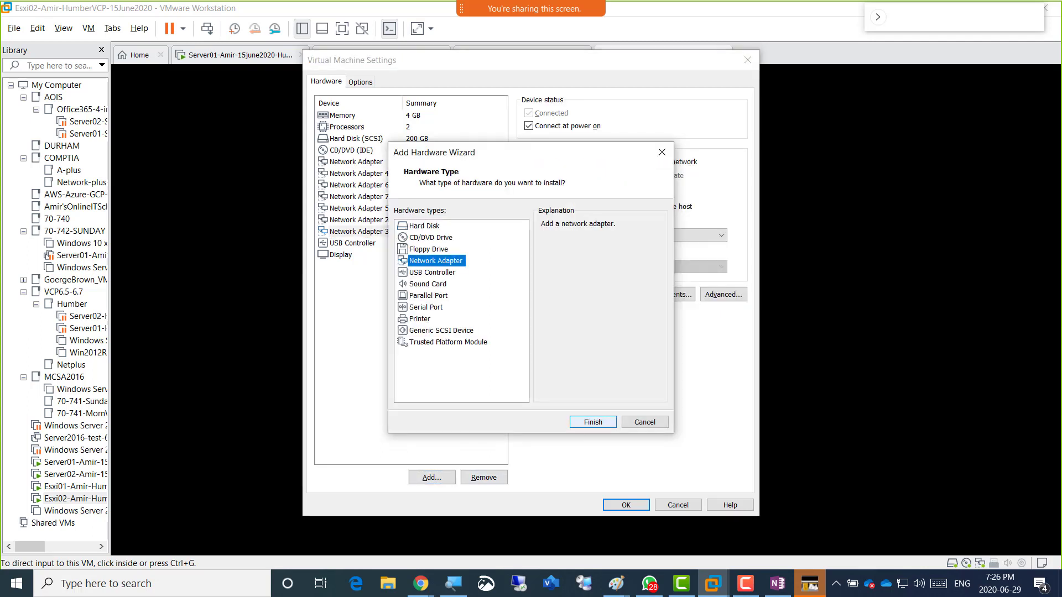
{"action": "left_click", "coordinate": [593, 422]}
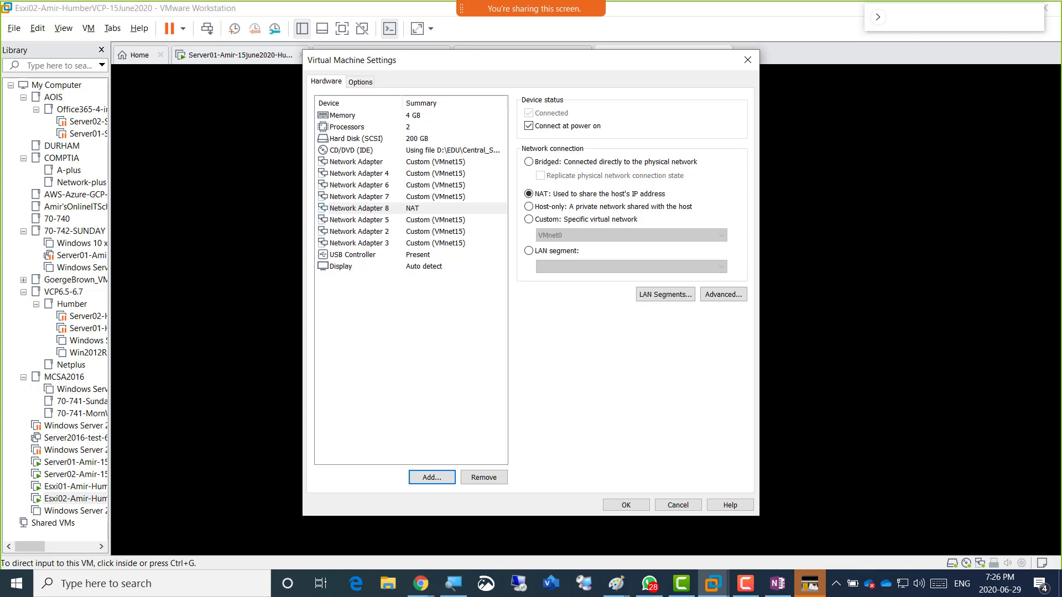
{"action": "left_click", "coordinate": [528, 219]}
{"action": "left_click", "coordinate": [630, 235]}
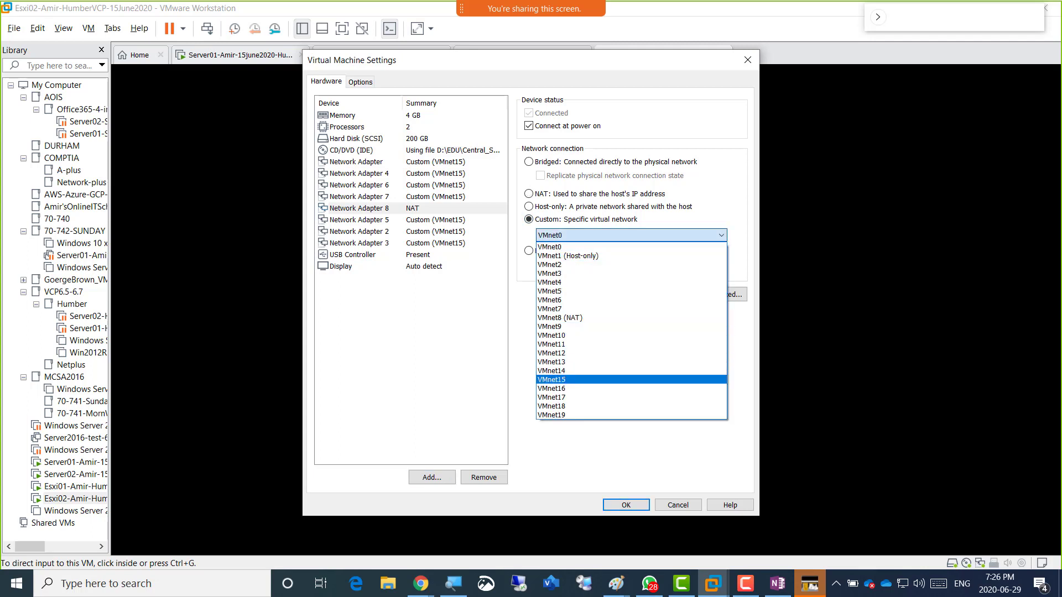
{"action": "left_click", "coordinate": [630, 380]}
Add Network Adapter 9 on Custom (VMnet15) and check the first adapter's settings.
{"action": "left_click", "coordinate": [432, 477]}
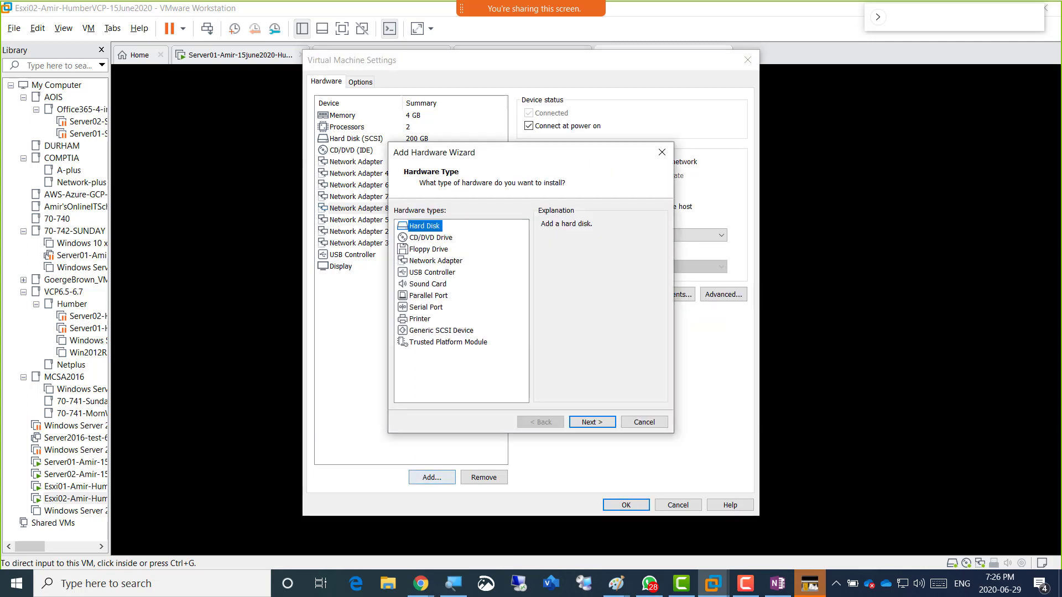
{"action": "left_click", "coordinate": [436, 261]}
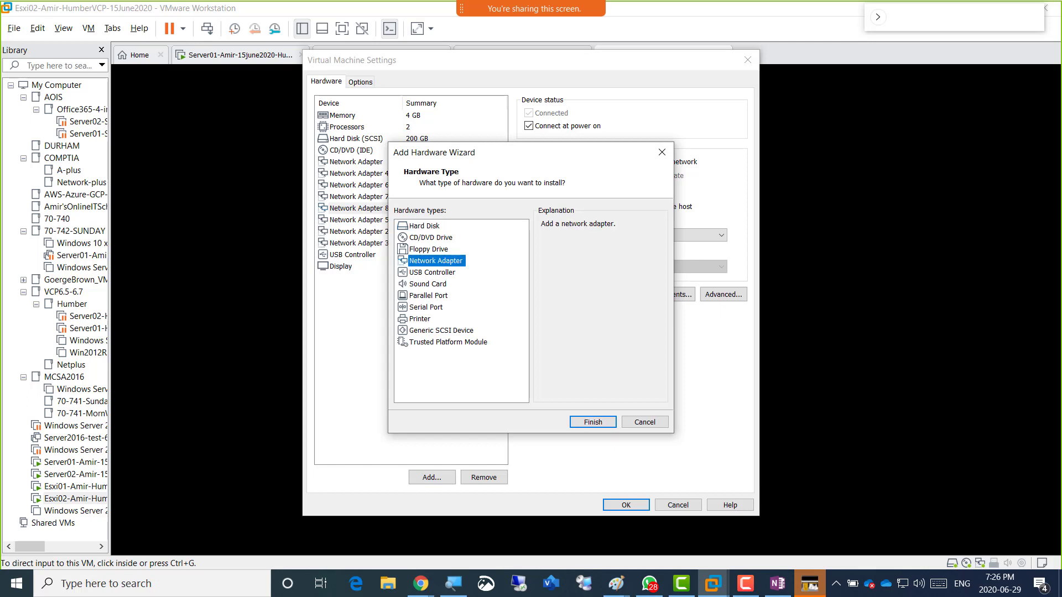
{"action": "key", "text": "Return"}
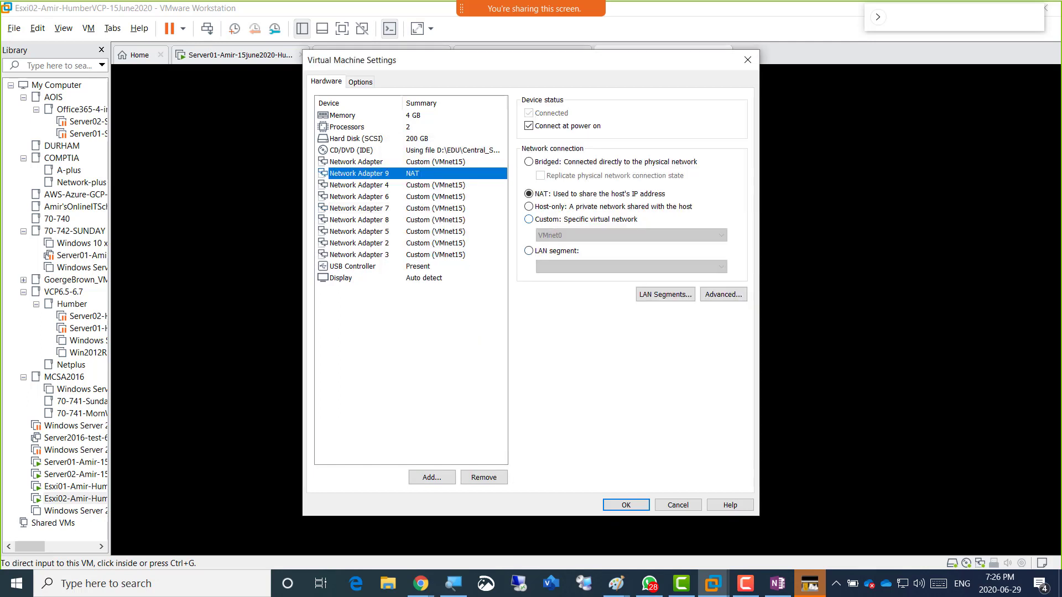
{"action": "left_click", "coordinate": [528, 219]}
{"action": "left_click", "coordinate": [631, 235]}
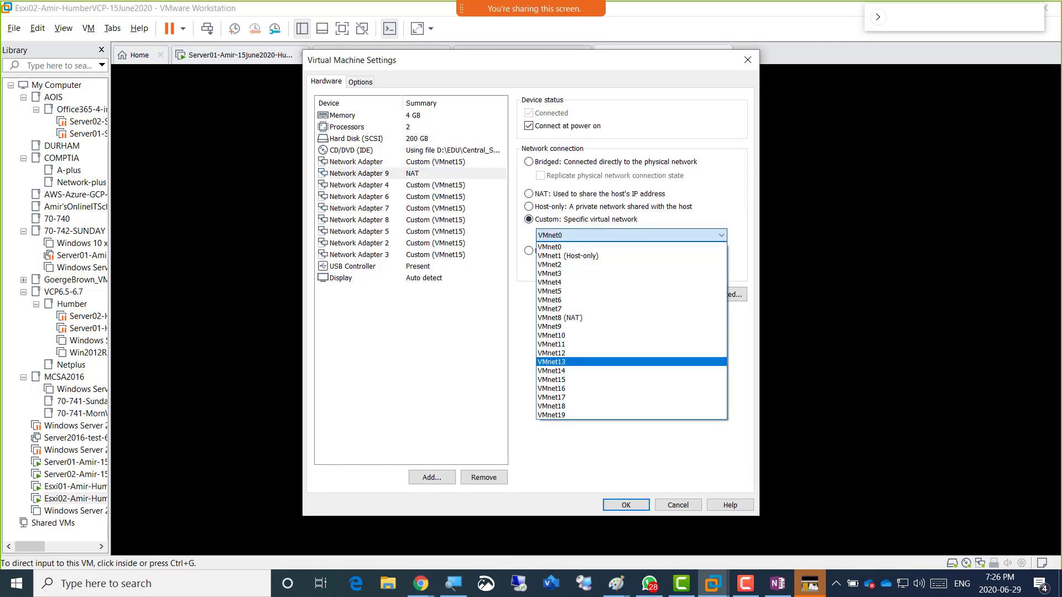
{"action": "left_click", "coordinate": [553, 380]}
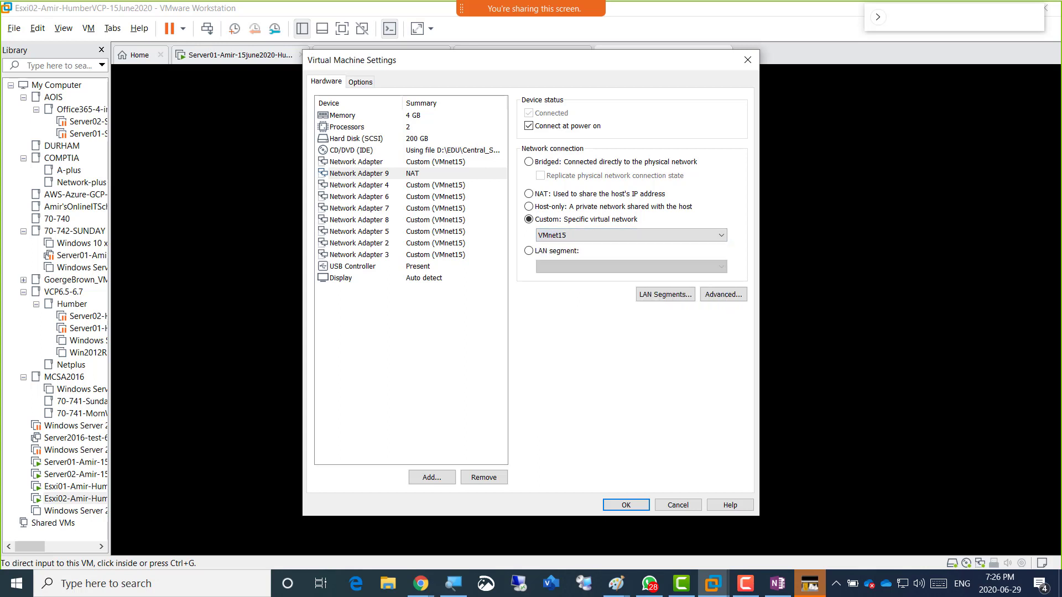
{"action": "left_click", "coordinate": [360, 185]}
Verify each adapter's network connection and save Esxi02's nine-adapter configuration.
{"action": "left_click", "coordinate": [357, 162]}
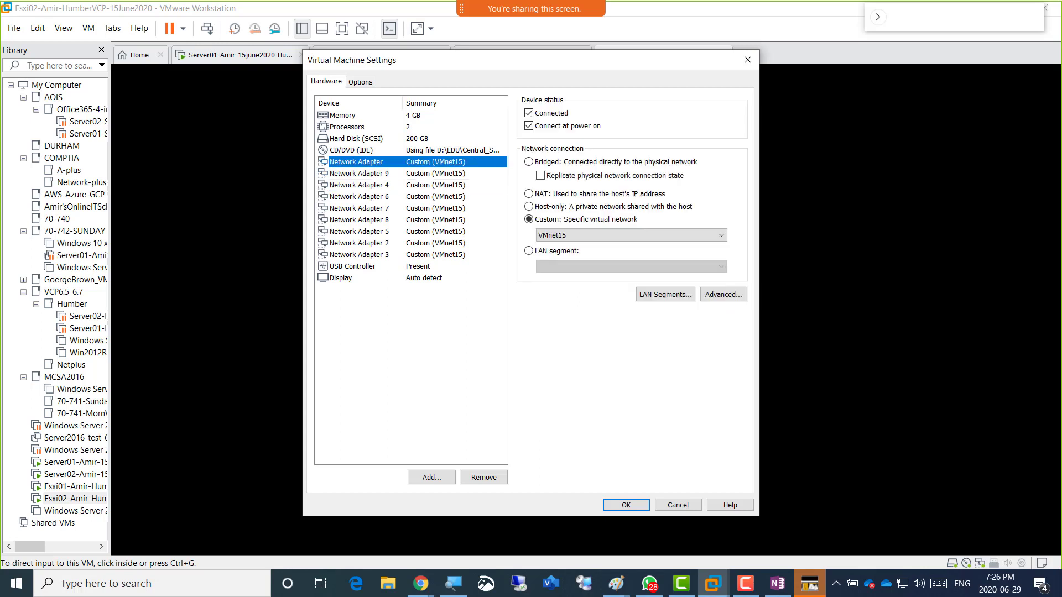
{"action": "key", "text": "Down"}
{"action": "key", "text": "Down"}
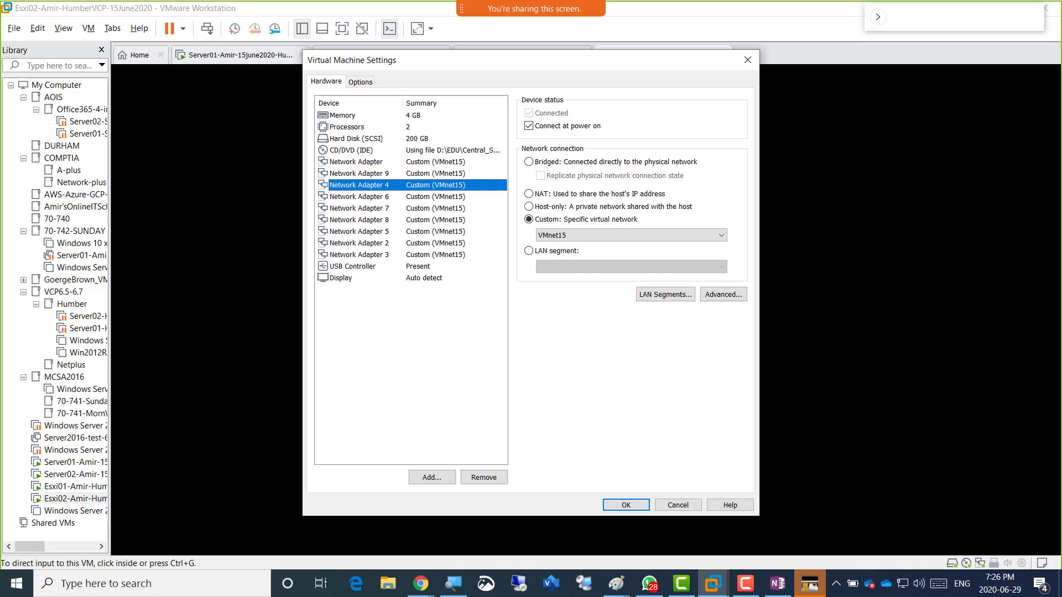
{"action": "key", "text": "Down"}
{"action": "key", "text": "Down"}
{"action": "key", "text": "Down"}
{"action": "key", "text": "Down"}
{"action": "key", "text": "Down"}
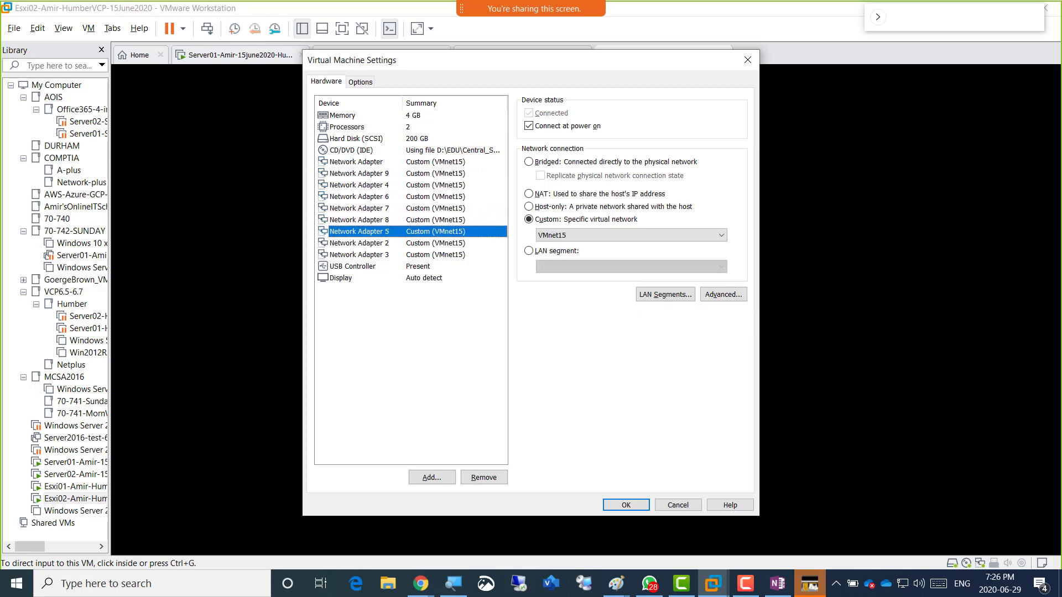
{"action": "key", "text": "Down"}
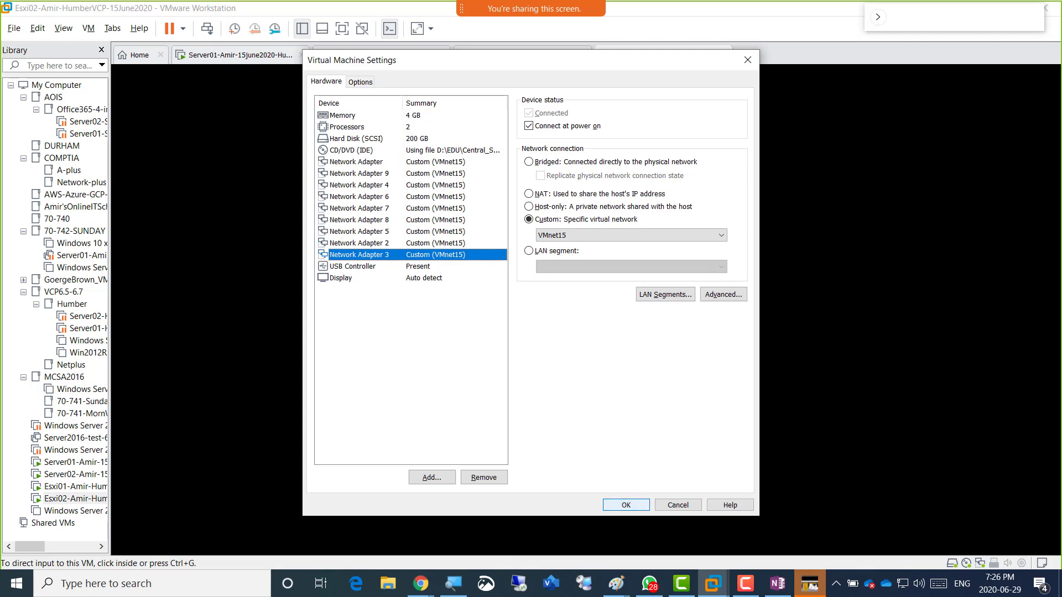
{"action": "left_click", "coordinate": [626, 505]}
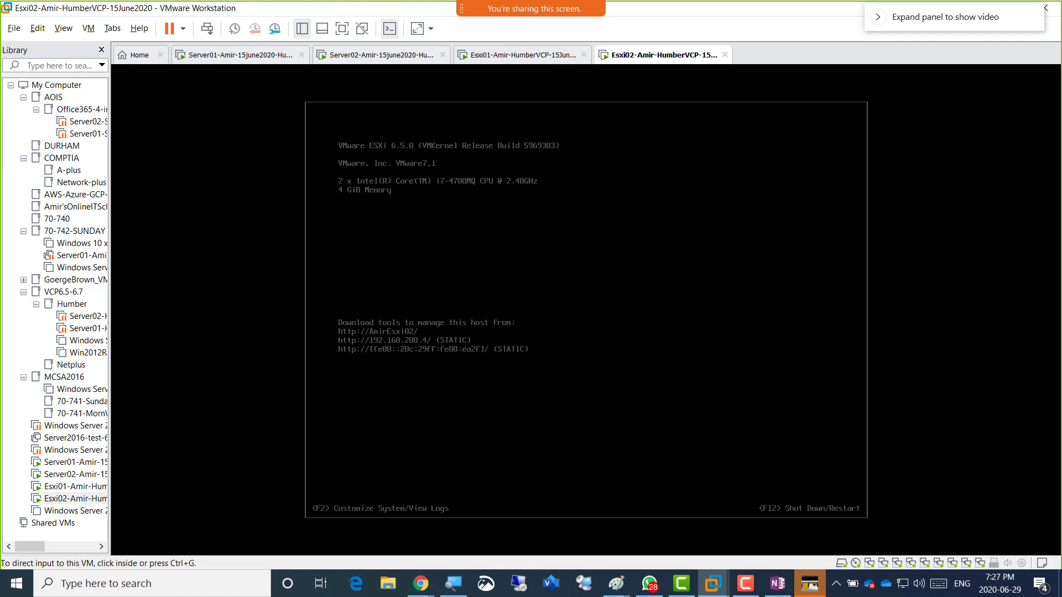
Restart the Esxi02 guest through Power > Restart Guest on its tab.
{"action": "right_click", "coordinate": [640, 55]}
{"action": "mouse_move", "coordinate": [671, 84]}
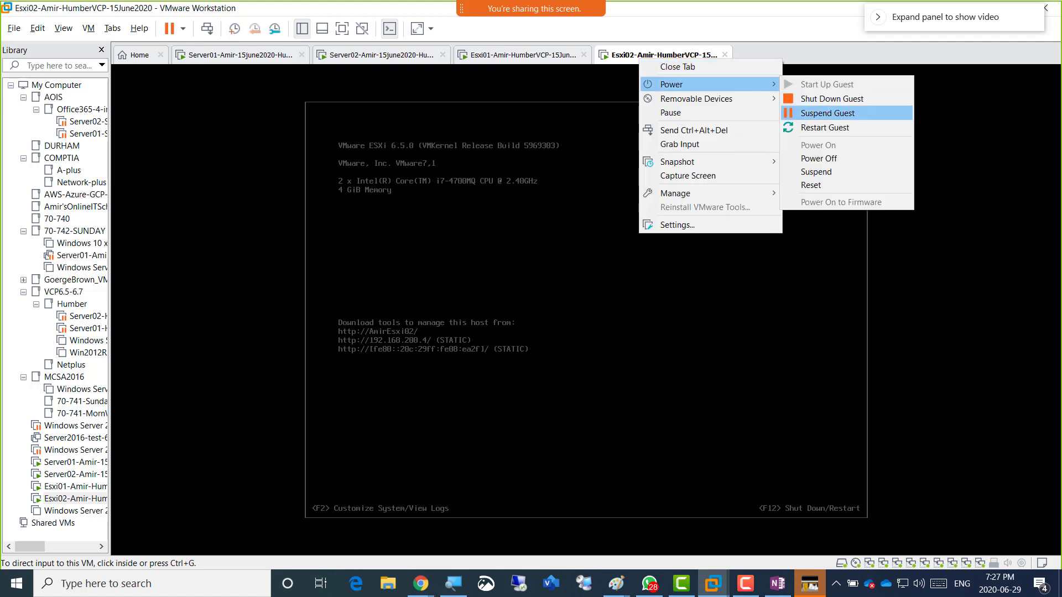
{"action": "left_click", "coordinate": [824, 127]}
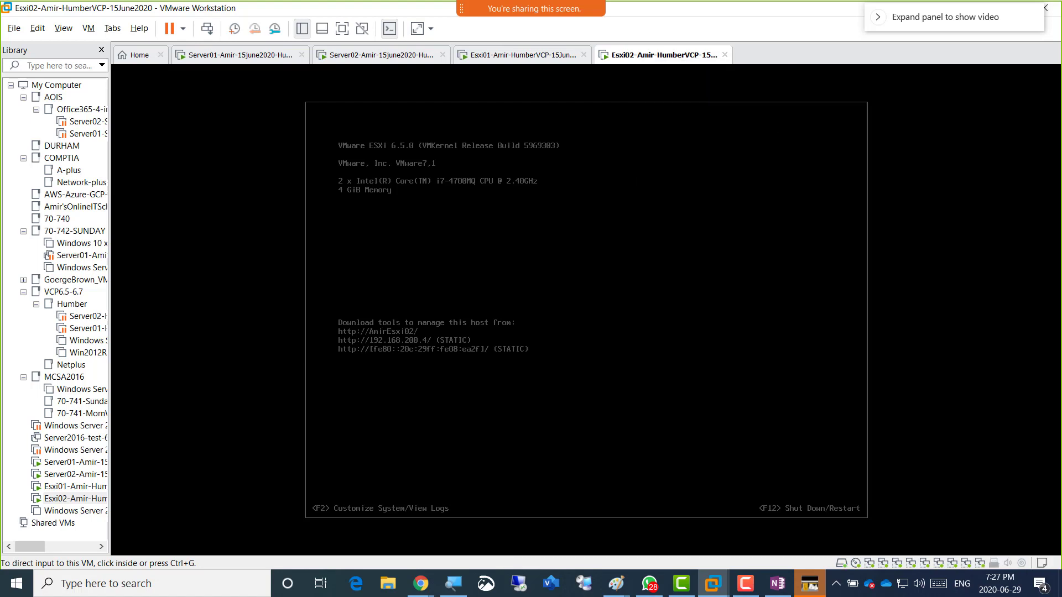
Check the Esxi01 and Esxi02 consoles, then switch to the Server02 machine.
{"action": "left_click", "coordinate": [522, 55]}
{"action": "left_click", "coordinate": [663, 55]}
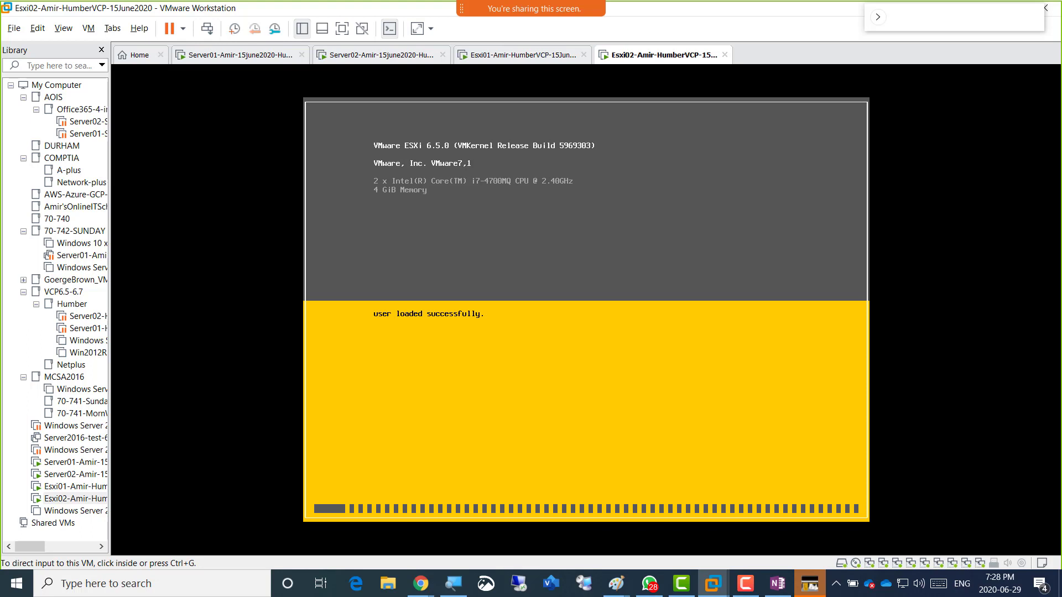
{"action": "left_click", "coordinate": [523, 55]}
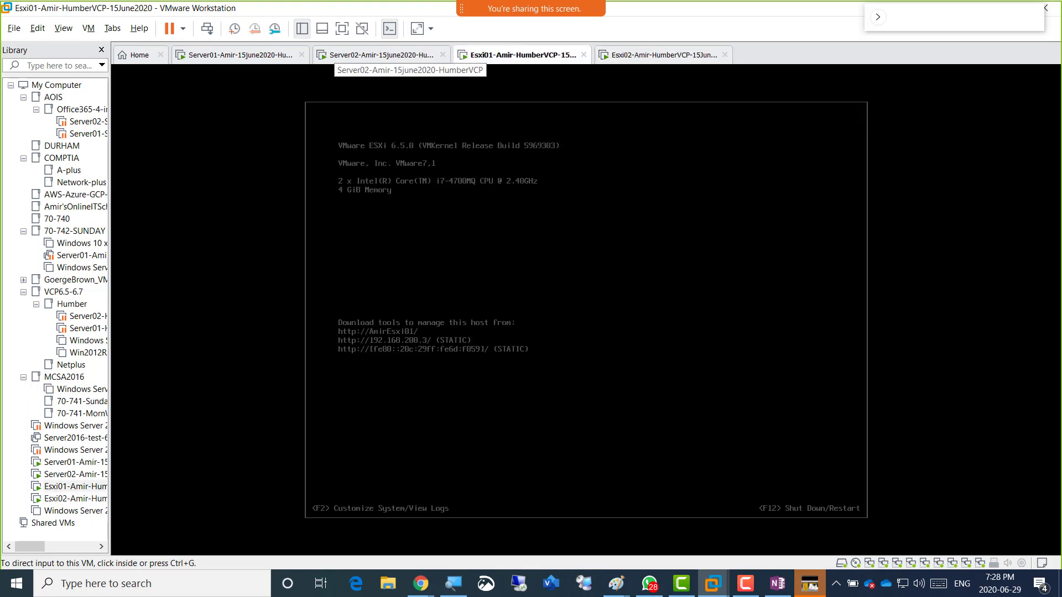
{"action": "left_click", "coordinate": [382, 54]}
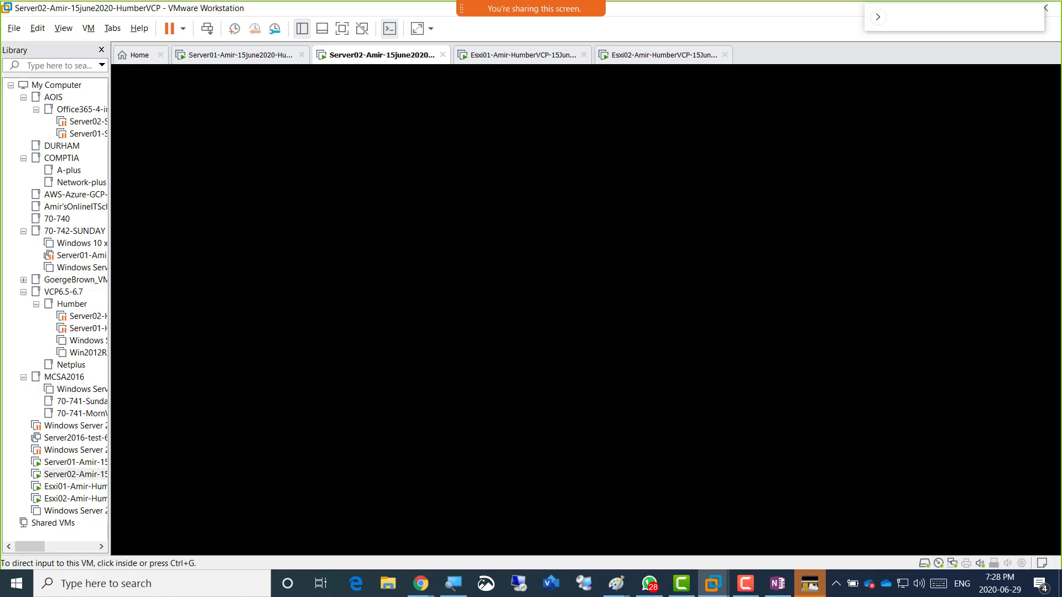
Unlock Server02's Windows lock screen with the account password.
{"action": "left_click", "coordinate": [303, 98]}
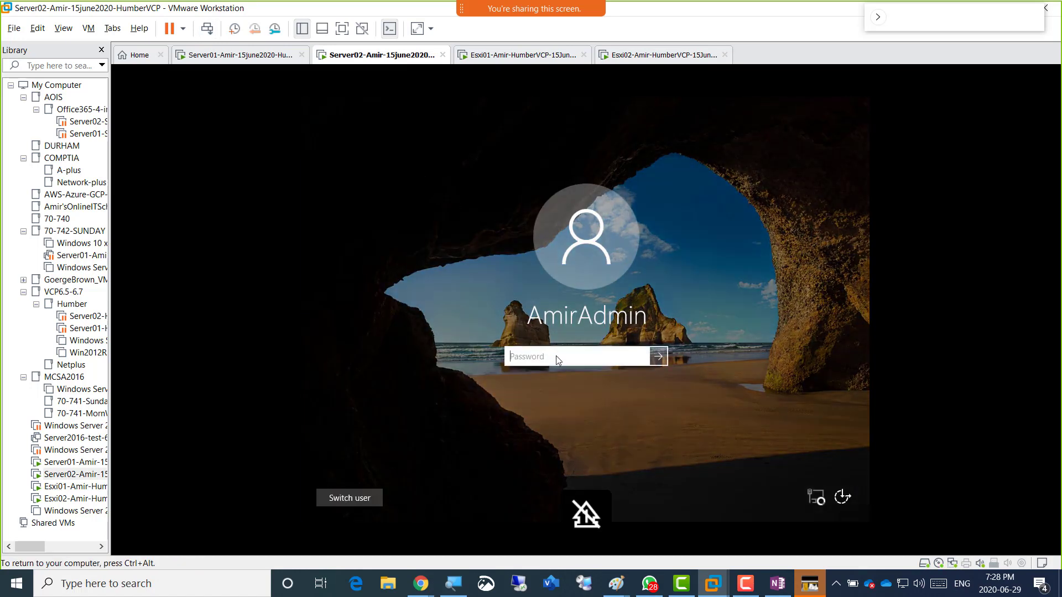
{"action": "type", "text": "••••••••••"}
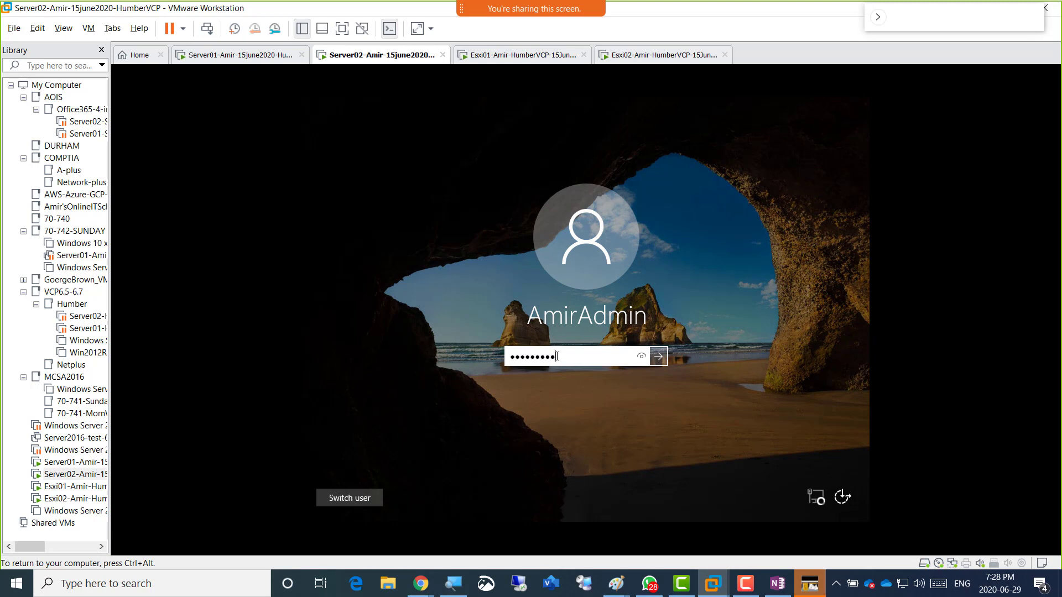
{"action": "left_click", "coordinate": [659, 357]}
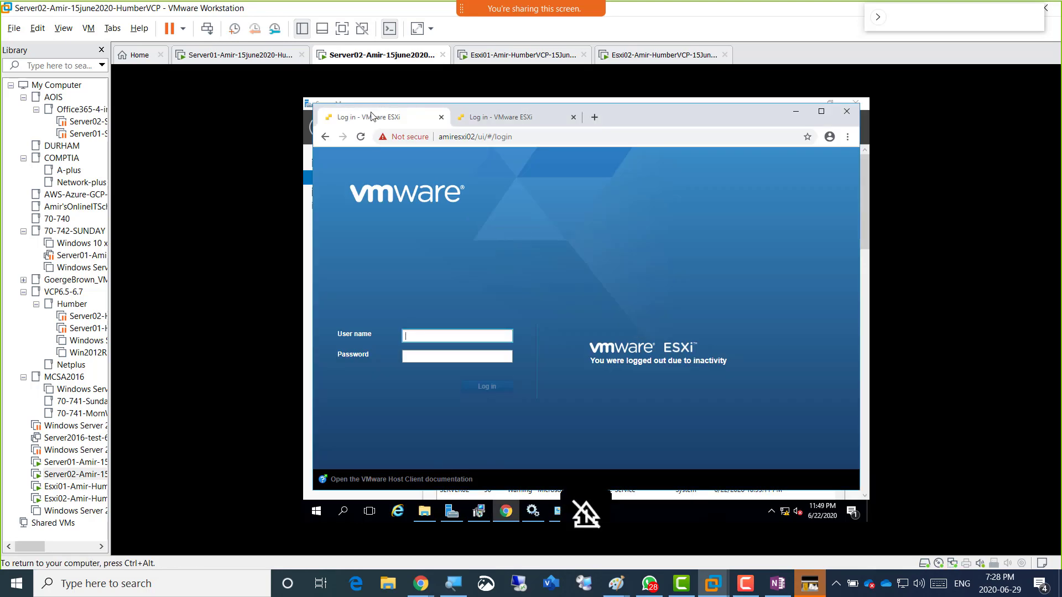
Log in to the amiresxi02 host client as root, retrying after an error, then release input.
{"action": "left_click", "coordinate": [429, 331]}
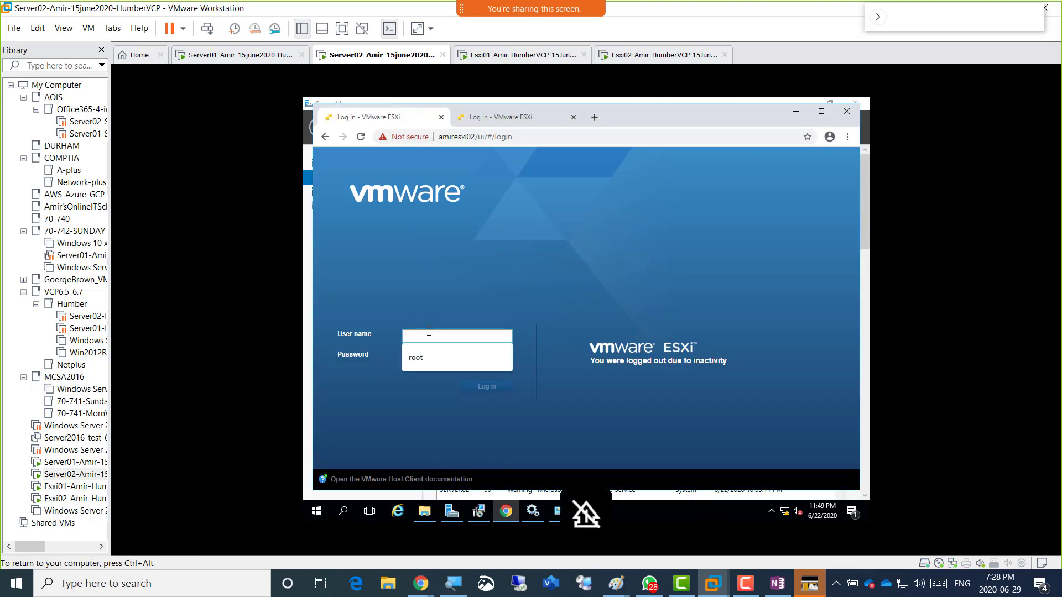
{"action": "key", "text": "Down"}
{"action": "key", "text": "Return"}
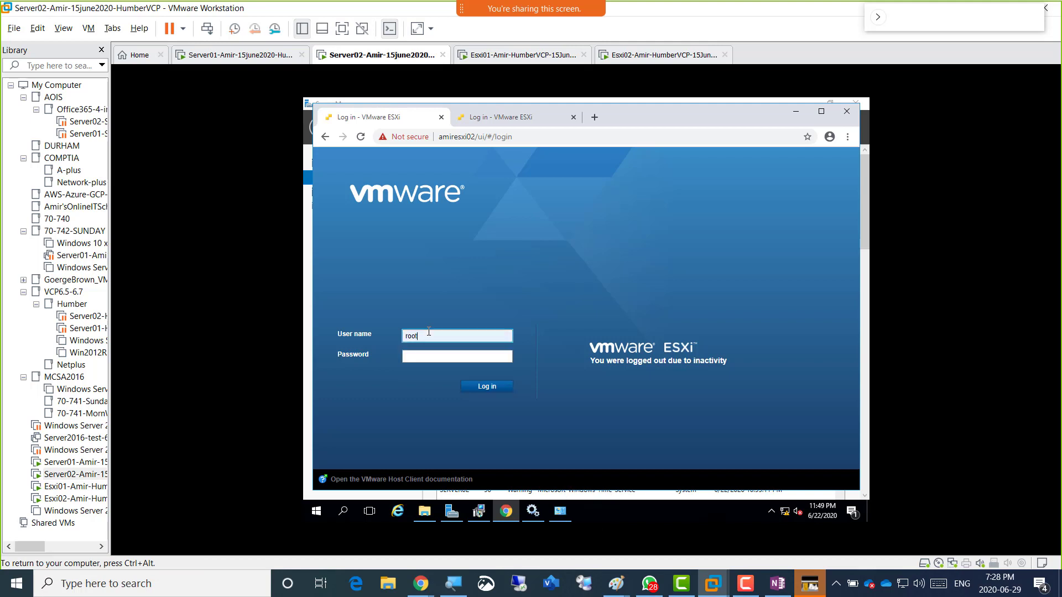
{"action": "key", "text": "Tab"}
{"action": "type", "text": "•••••••••"}
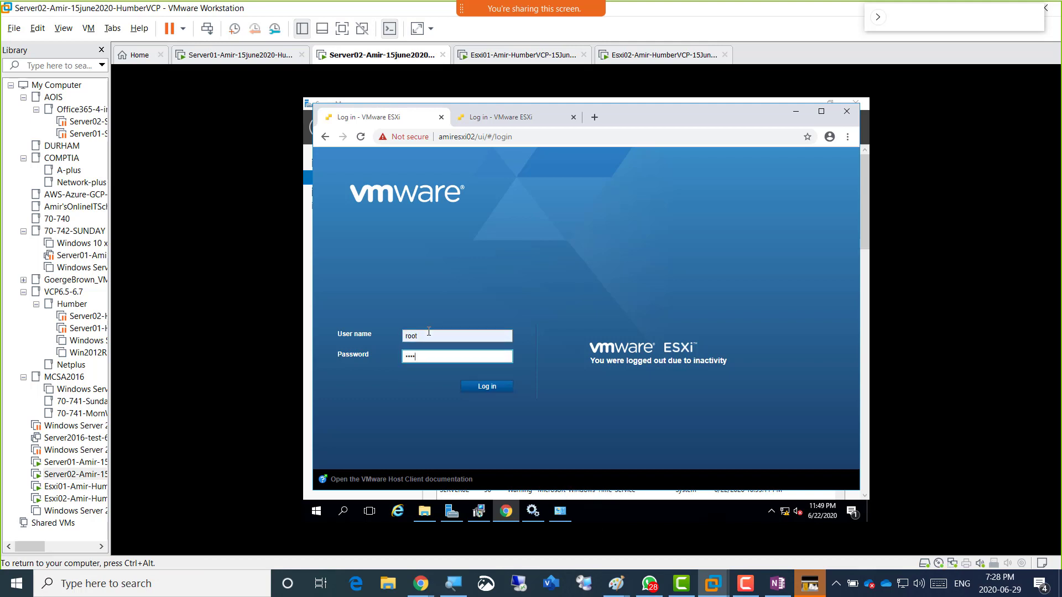
{"action": "key", "text": "Return"}
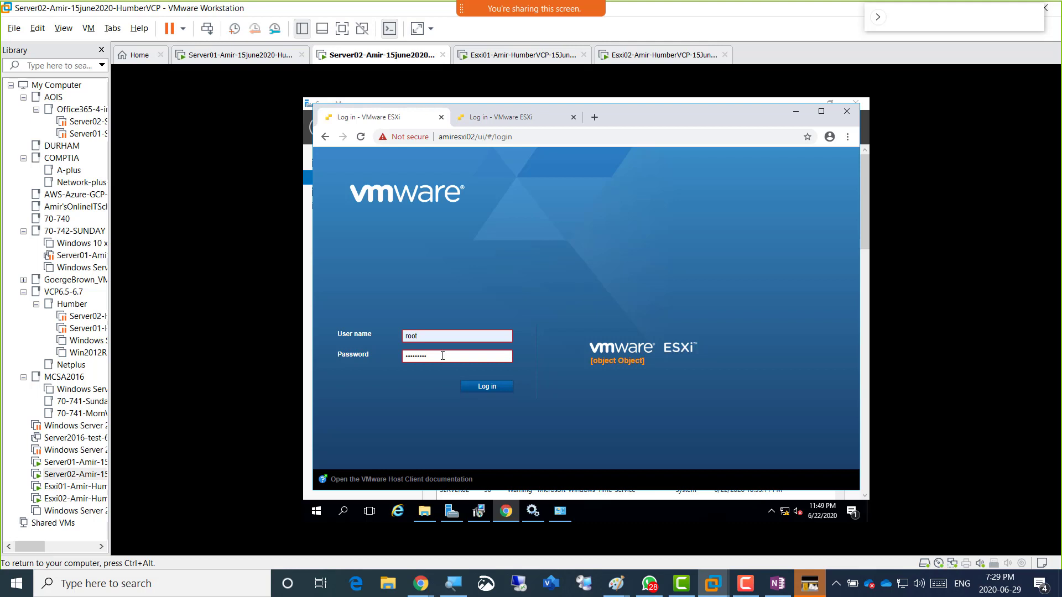
{"action": "left_click", "coordinate": [443, 356]}
{"action": "key", "text": "Return"}
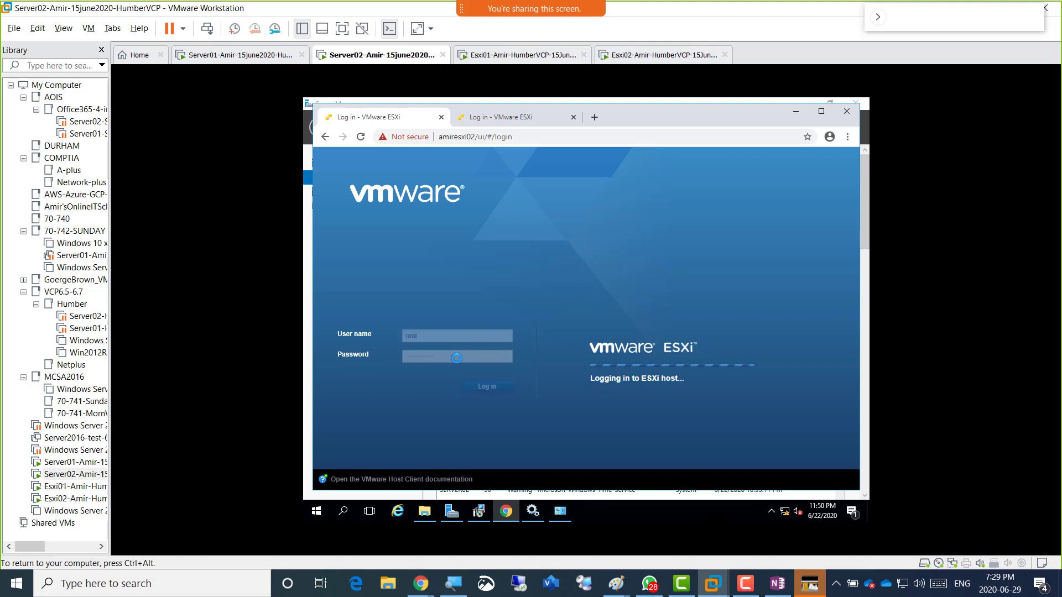
{"action": "key", "text": "ctrl+alt"}
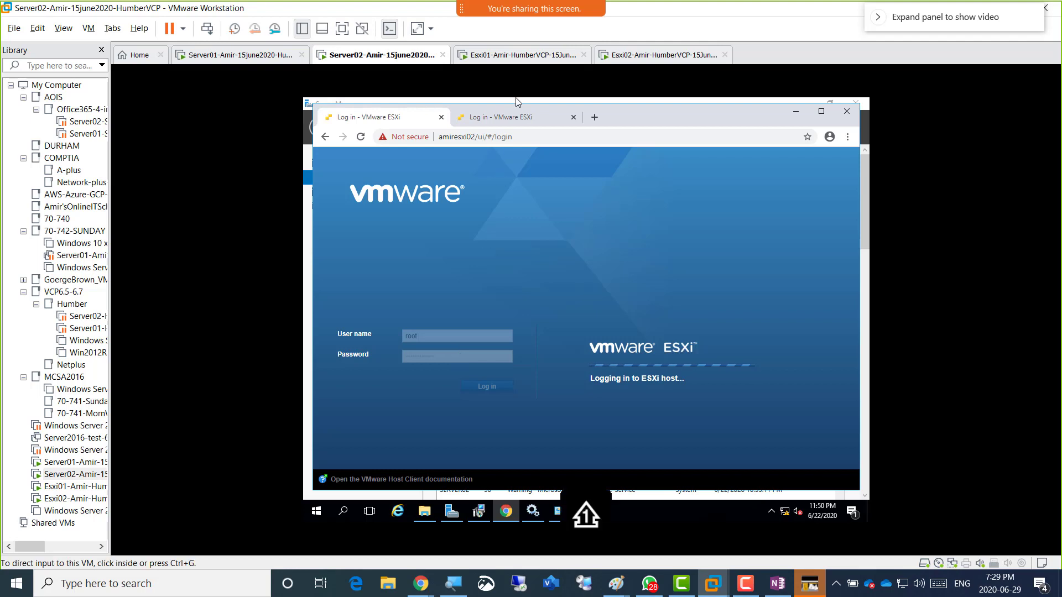
Change the browser address from amiresxi02 to amiresxi01, reload it, and check the Esxi01 console.
{"action": "left_click", "coordinate": [533, 135]}
{"action": "left_click", "coordinate": [533, 135]}
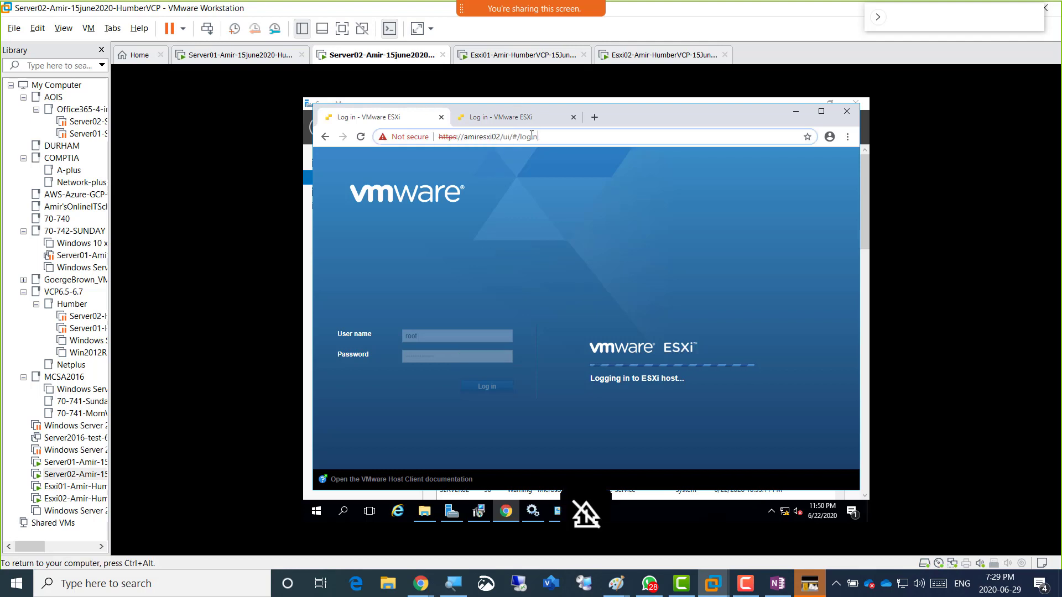
{"action": "key", "text": "BackSpace"}
{"action": "key", "text": "BackSpace"}
{"action": "key", "text": "BackSpace"}
{"action": "key", "text": "BackSpace"}
{"action": "key", "text": "BackSpace"}
{"action": "key", "text": "BackSpace"}
{"action": "key", "text": "BackSpace"}
{"action": "key", "text": "BackSpace"}
{"action": "key", "text": "BackSpace"}
{"action": "key", "text": "BackSpace"}
{"action": "key", "text": "BackSpace"}
{"action": "key", "text": "BackSpace"}
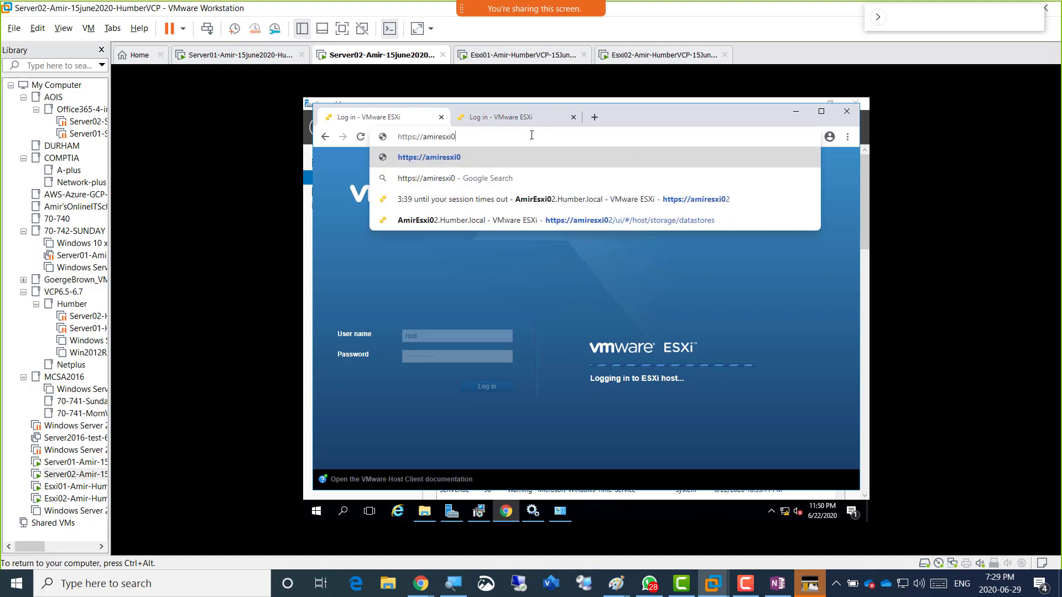
{"action": "type", "text": "1"}
{"action": "key", "text": "Return"}
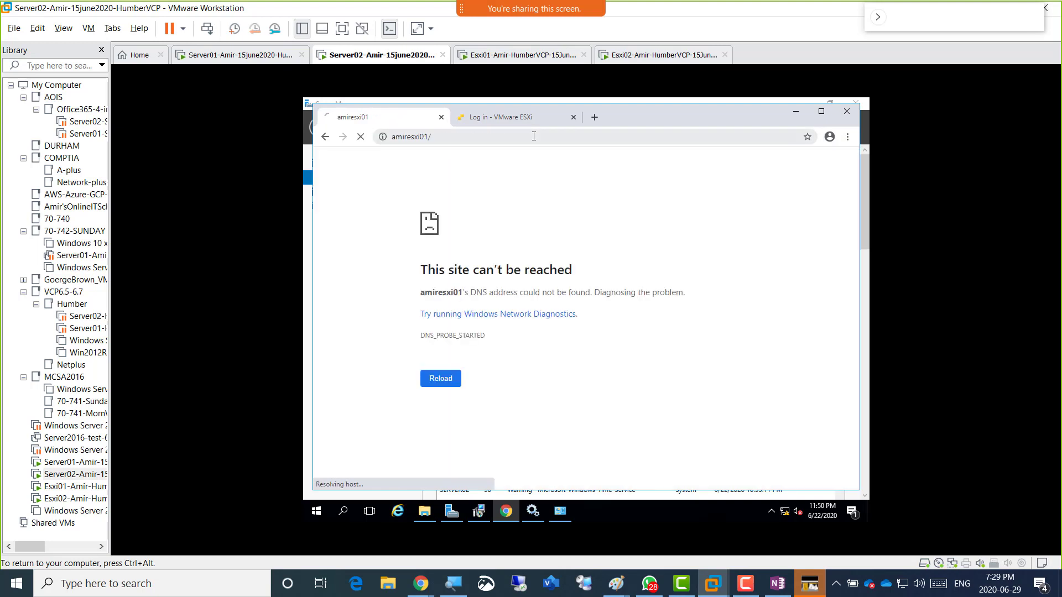
{"action": "left_click", "coordinate": [437, 137]}
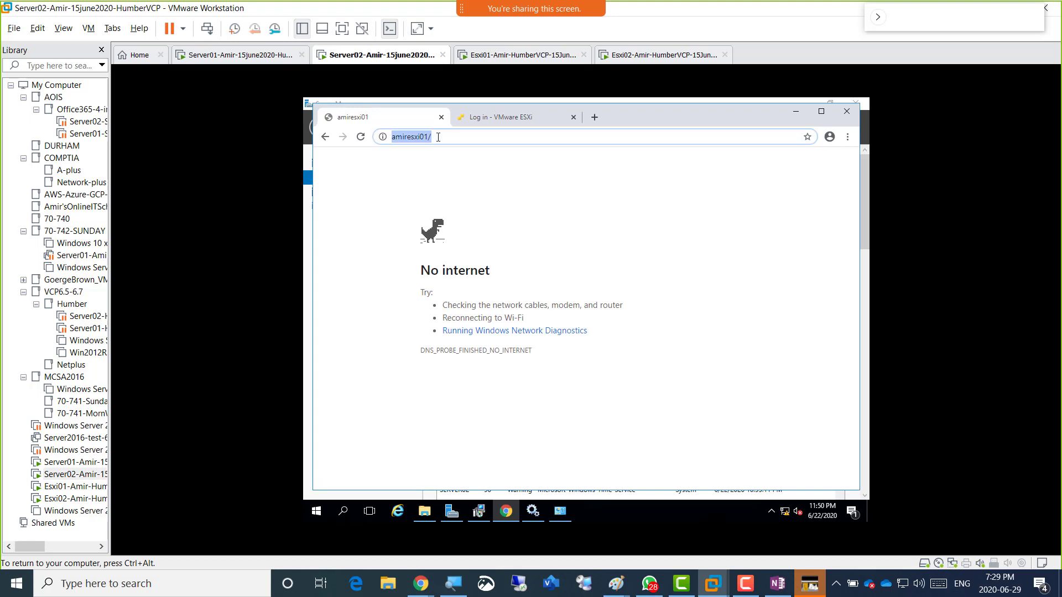
{"action": "key", "text": "Return"}
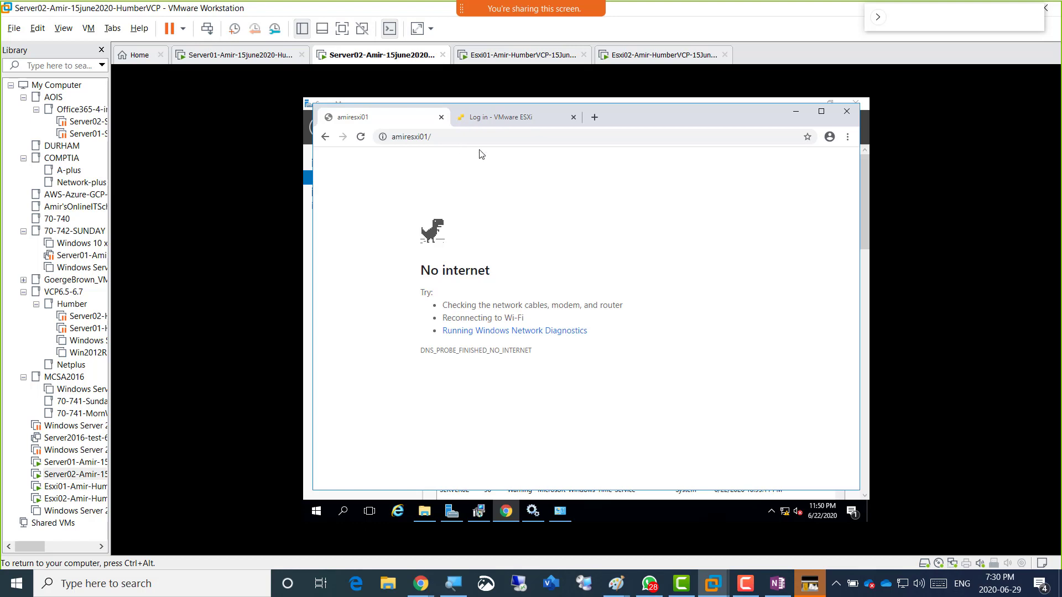
{"action": "key", "text": "ctrl+alt"}
{"action": "key", "text": "ctrl+Tab"}
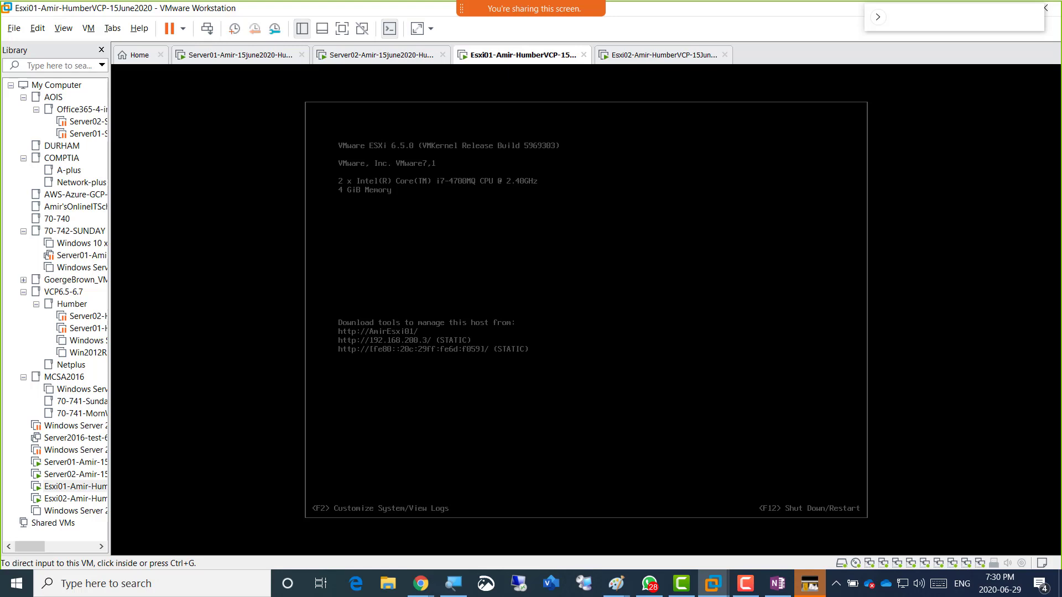
Back on Server02, enter Amiresxi01 in the address bar, which returns 'No internet'.
{"action": "left_click", "coordinate": [381, 55]}
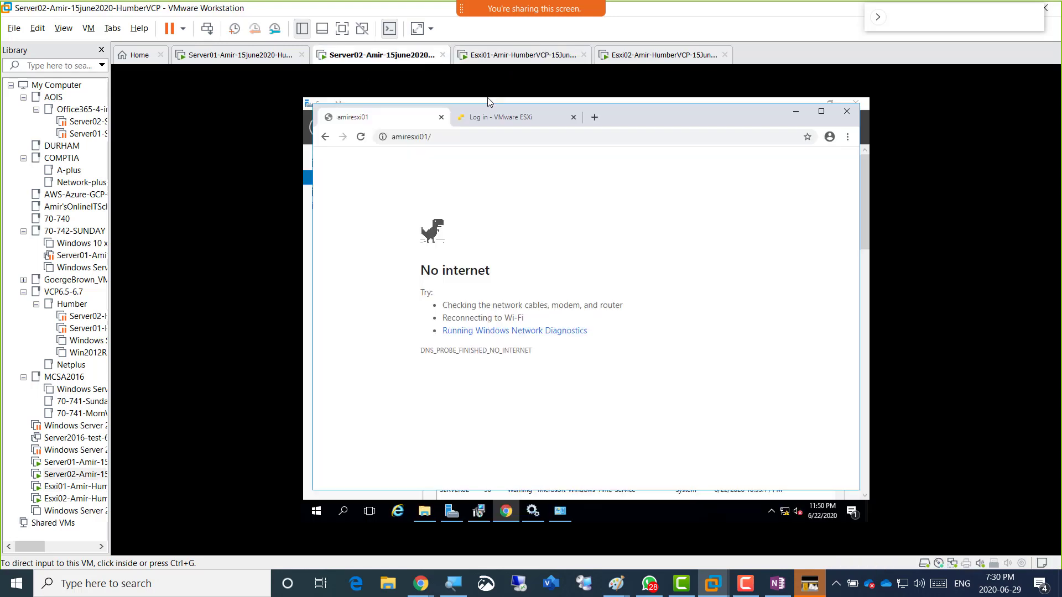
{"action": "left_click", "coordinate": [447, 135]}
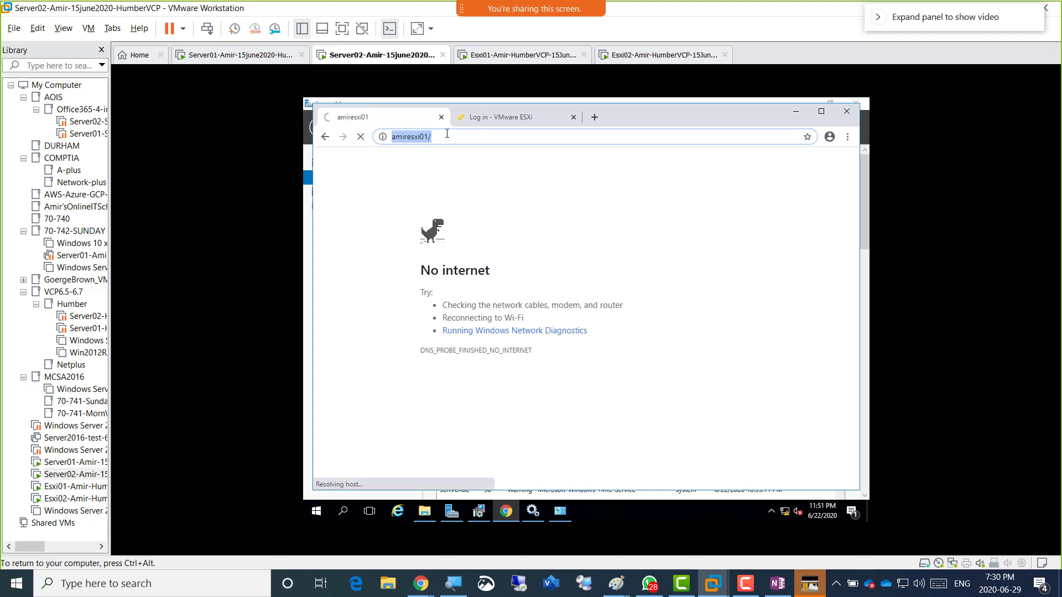
{"action": "type", "text": "Amir"}
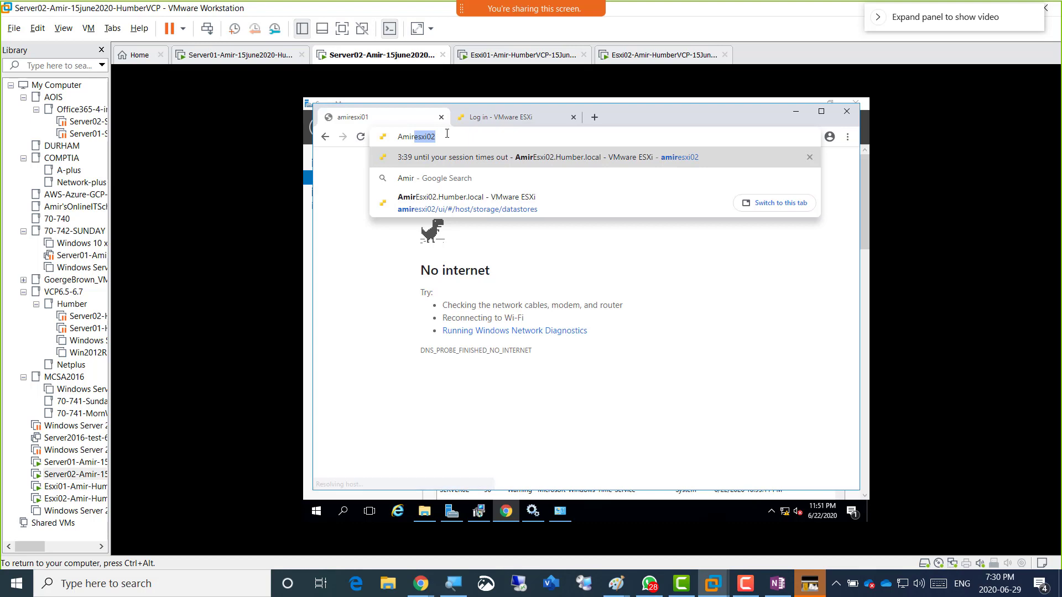
{"action": "key", "text": "Right"}
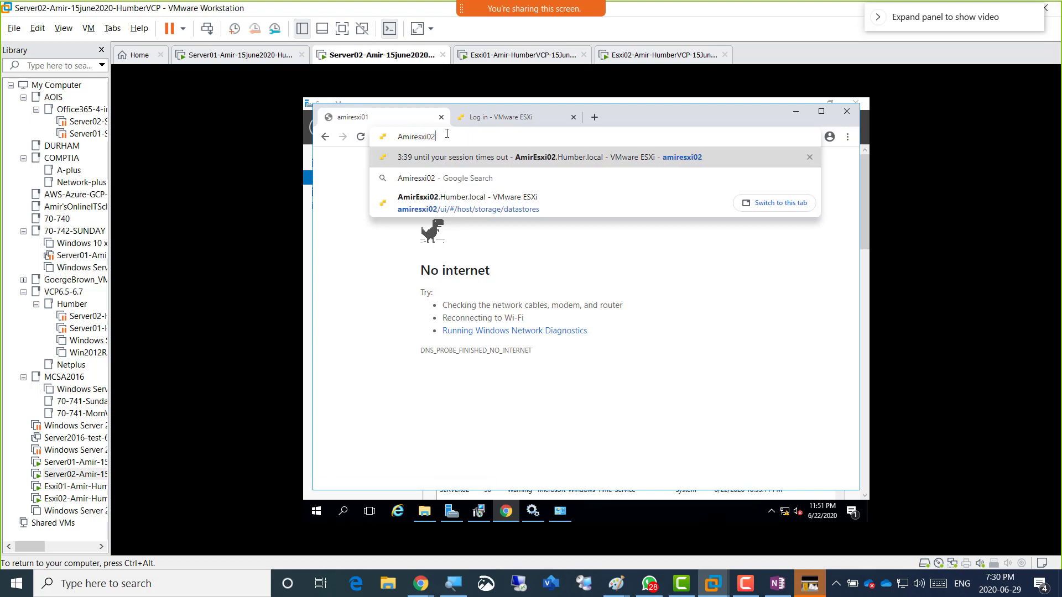
{"action": "key", "text": "BackSpace"}
{"action": "type", "text": "1"}
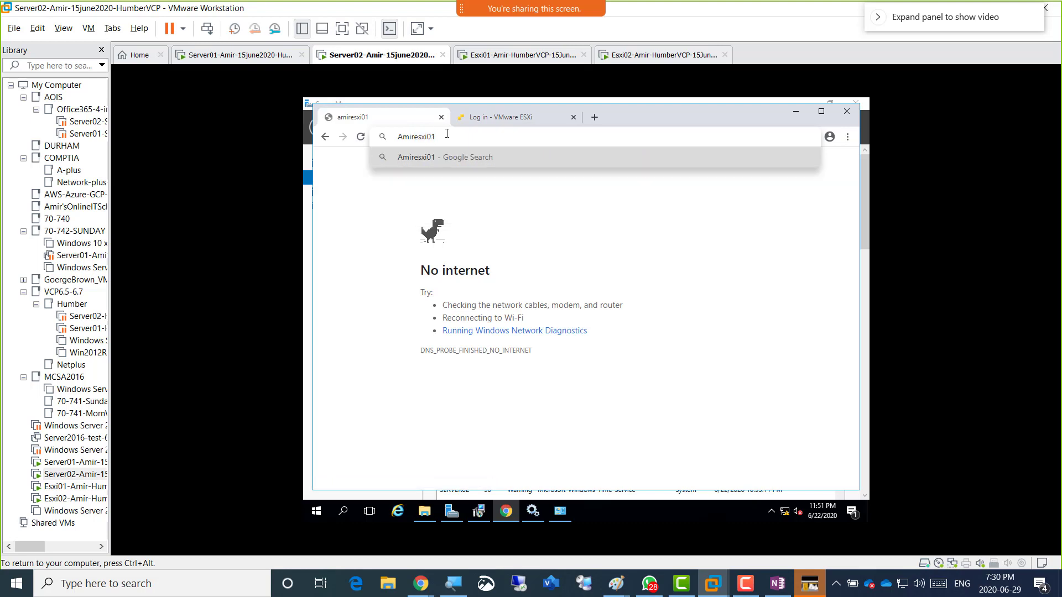
{"action": "key", "text": "Return"}
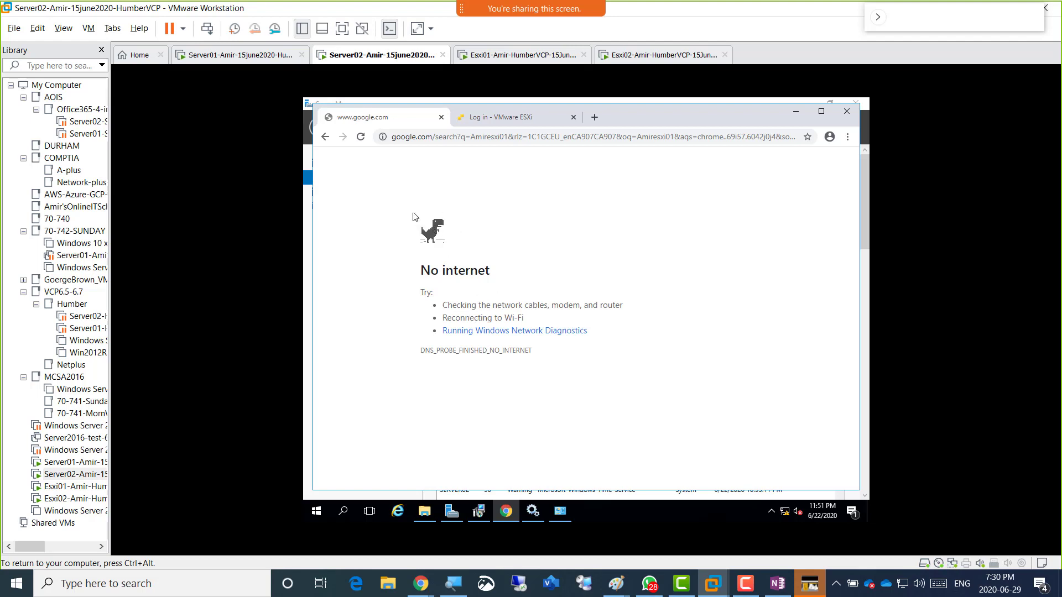
{"action": "key", "text": "ctrl+alt"}
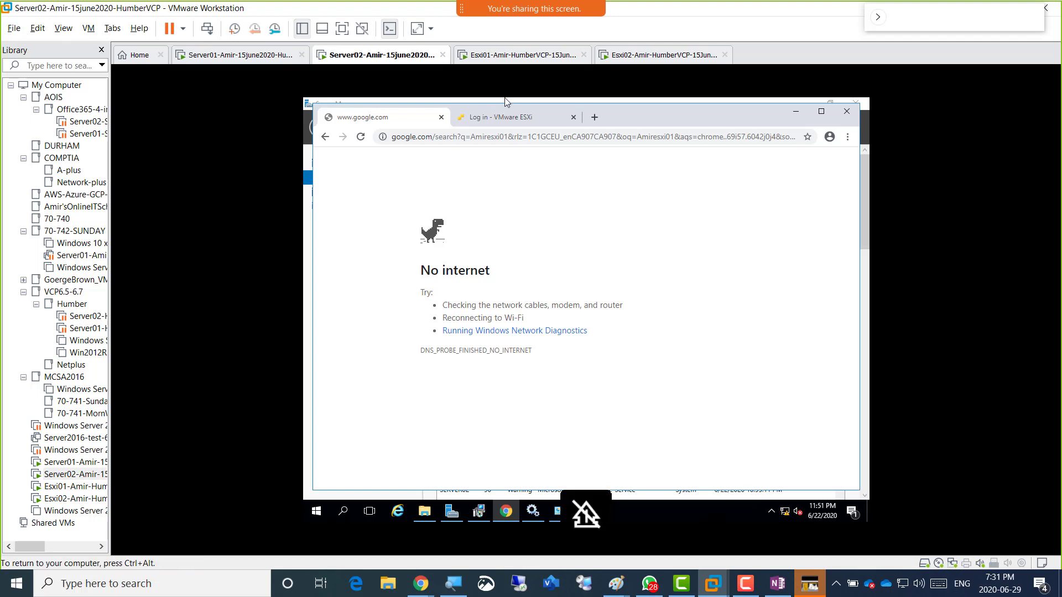
In Server02's settings, change the network adapter from NAT to Custom (VMnet15) and save.
{"action": "right_click", "coordinate": [375, 56]}
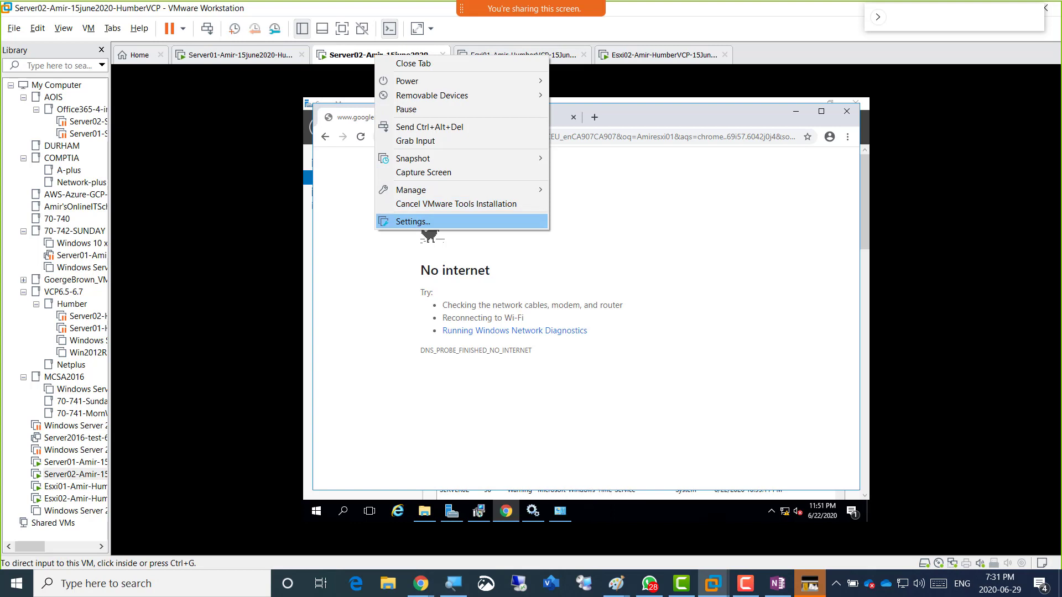
{"action": "left_click", "coordinate": [446, 222]}
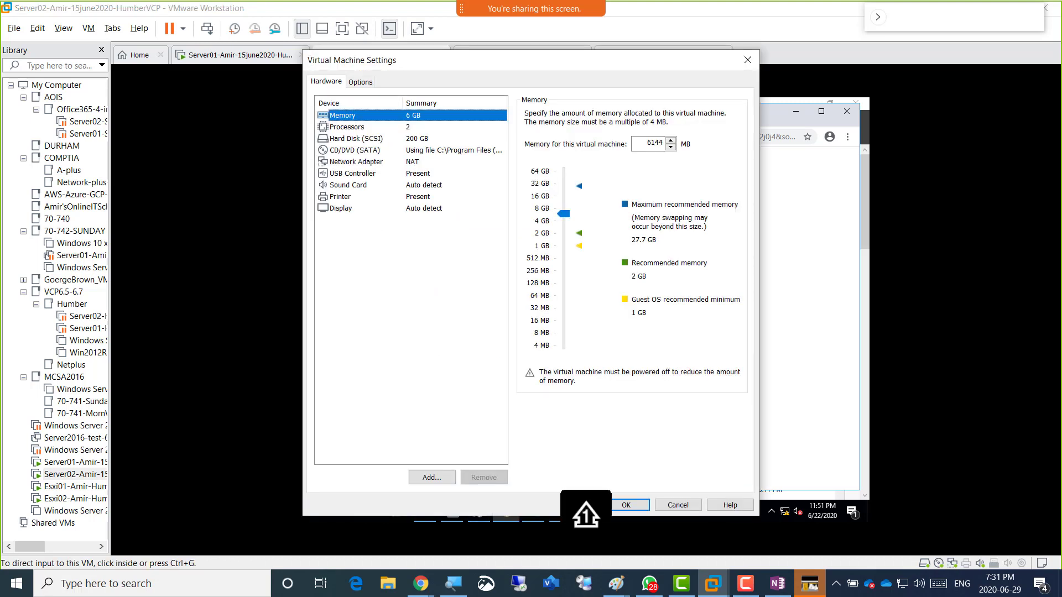
{"action": "left_click", "coordinate": [356, 162]}
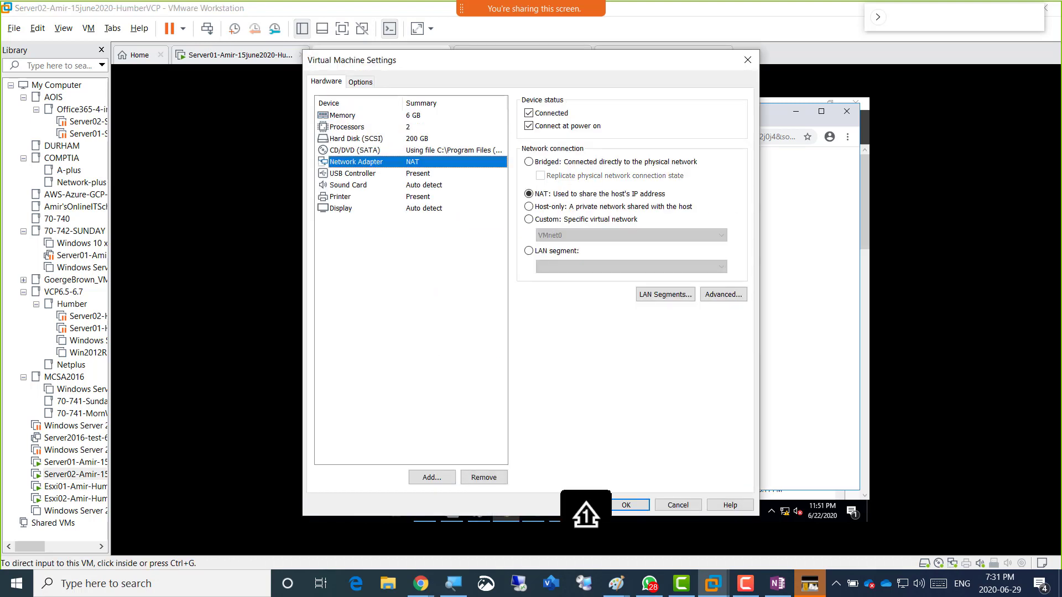
{"action": "left_click", "coordinate": [564, 220]}
{"action": "left_click", "coordinate": [632, 235]}
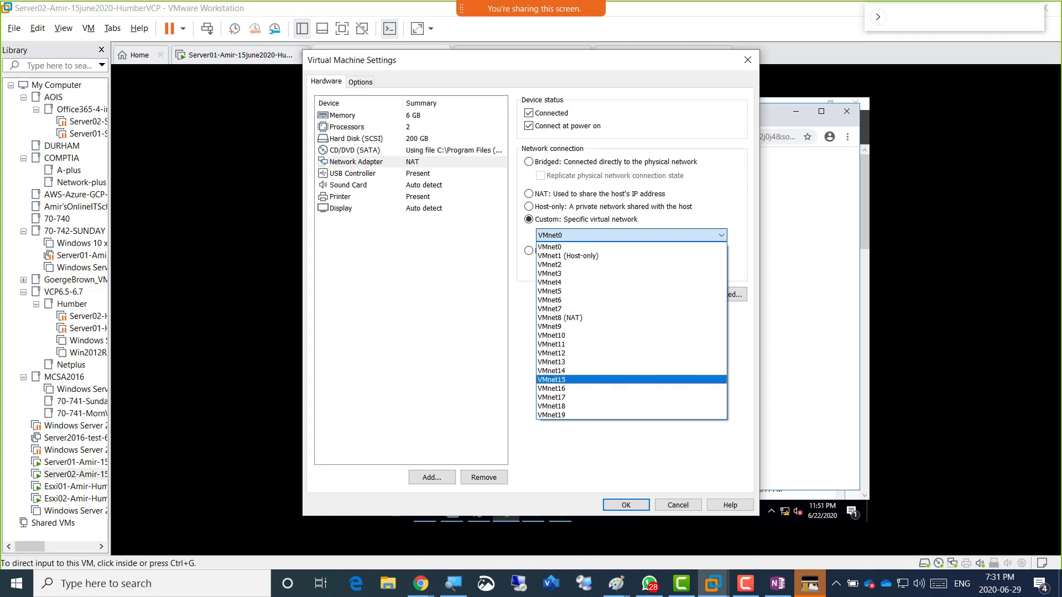
{"action": "left_click", "coordinate": [608, 380]}
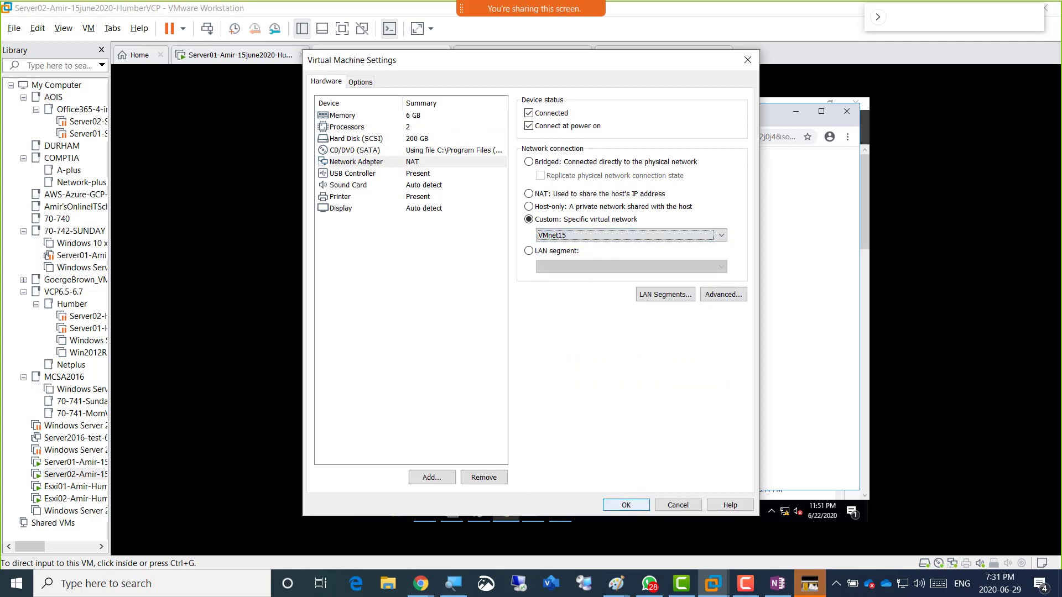
{"action": "left_click", "coordinate": [625, 505]}
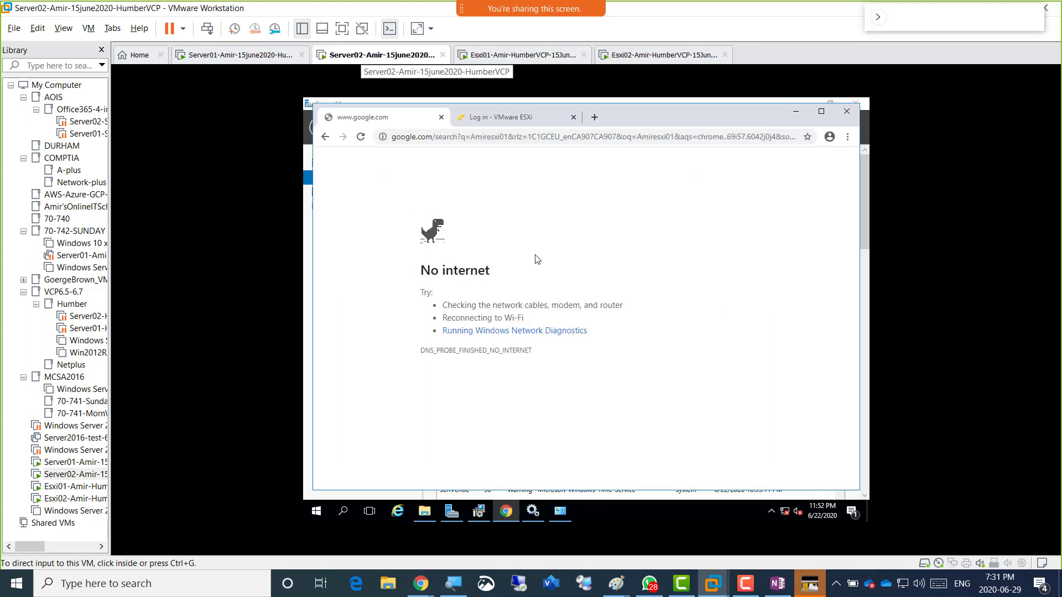
In Server01's settings, set the network adapter to Custom (VMnet15) and apply.
{"action": "right_click", "coordinate": [227, 58]}
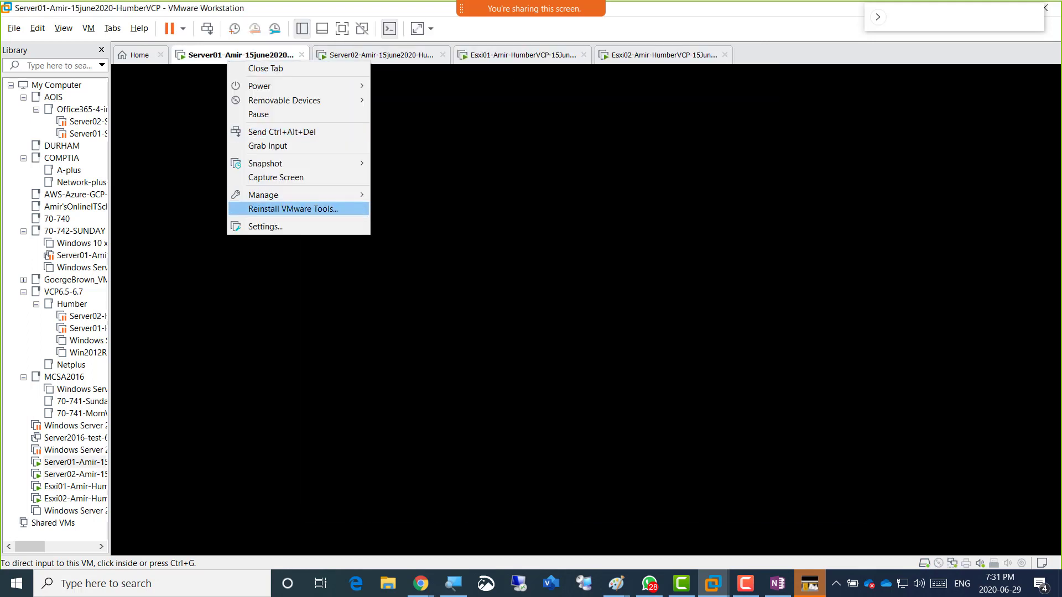
{"action": "left_click", "coordinate": [265, 226]}
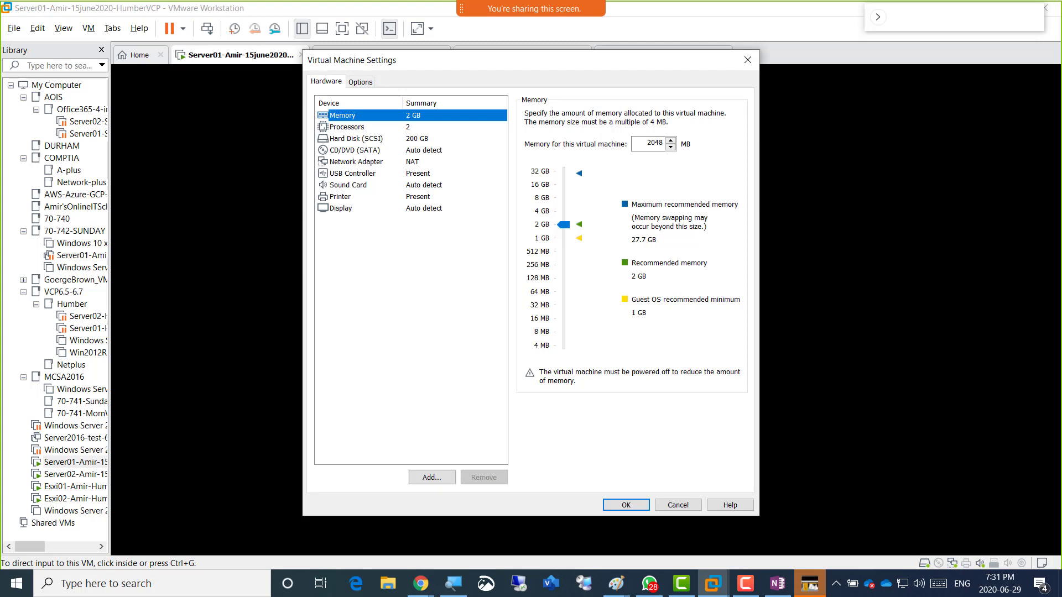
{"action": "left_click", "coordinate": [356, 162]}
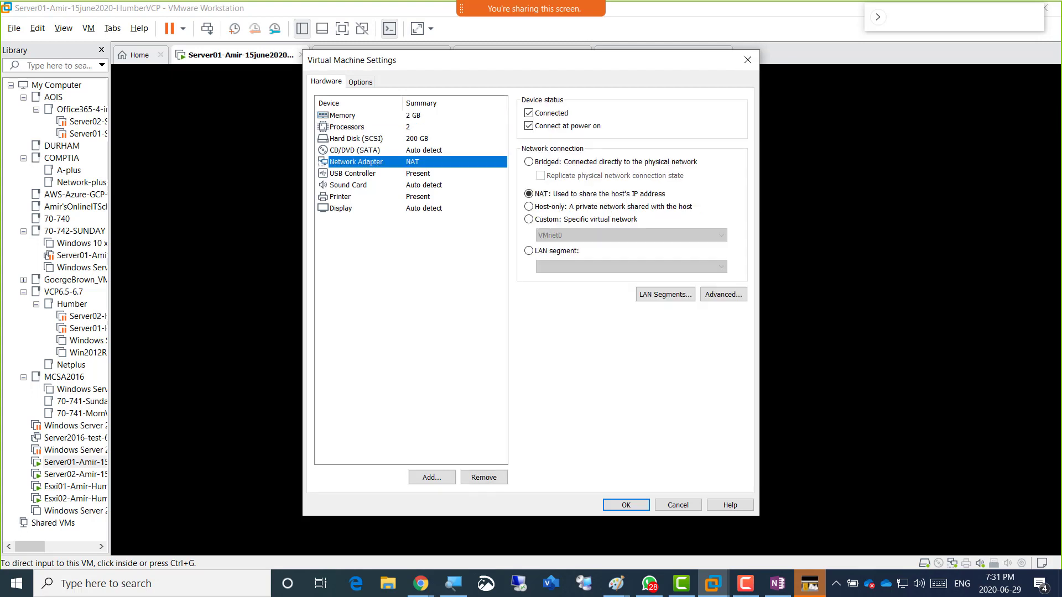
{"action": "left_click", "coordinate": [528, 219]}
{"action": "left_click", "coordinate": [631, 235]}
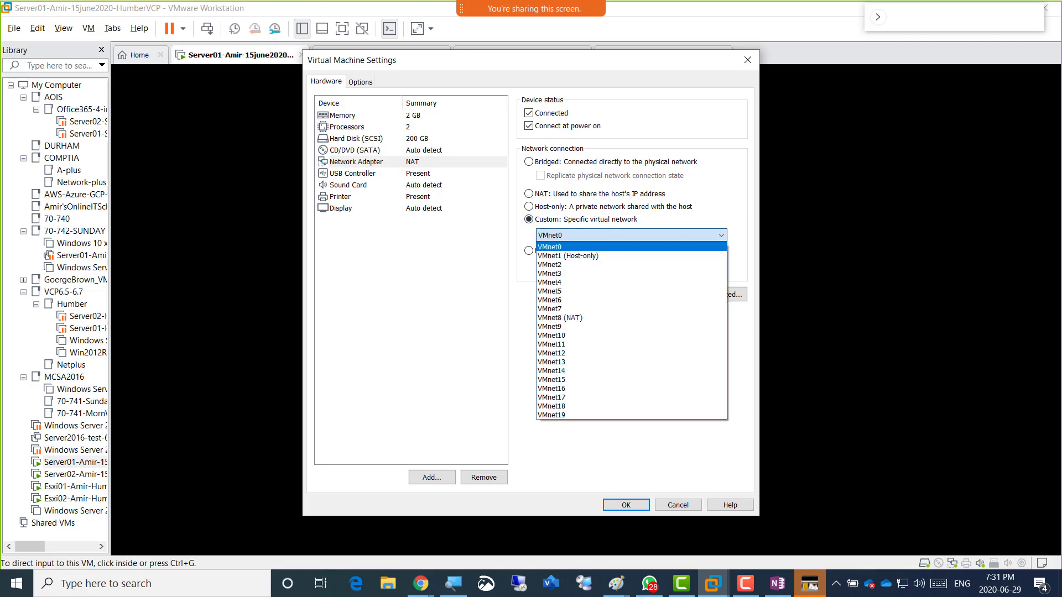
{"action": "left_click", "coordinate": [553, 379]}
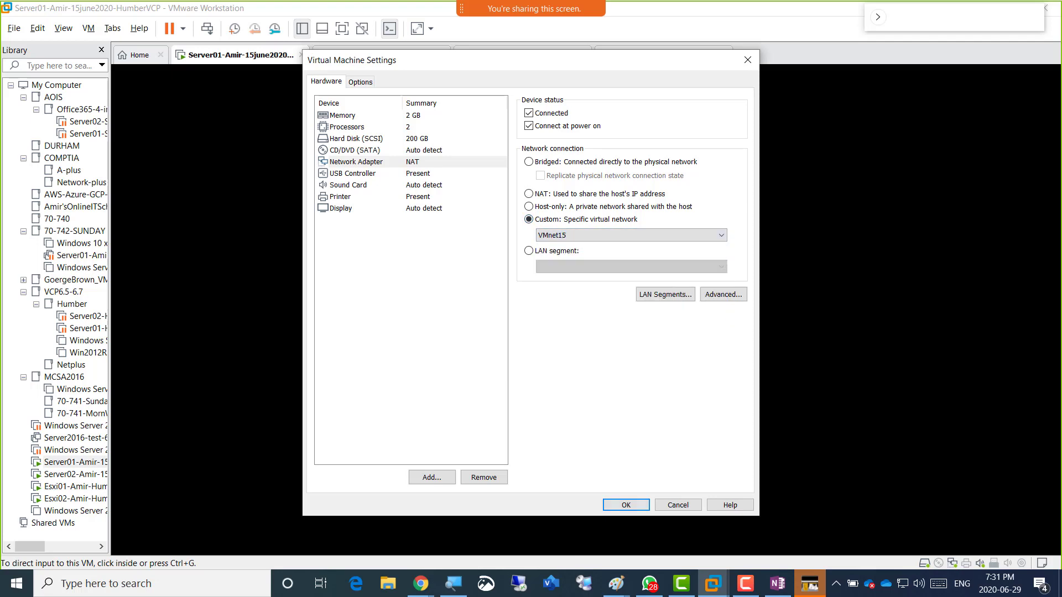
{"action": "key", "text": "Return"}
Browse the samosa image results in Chrome and copy the Mint Cilantro Chutney image.
{"action": "mouse_move", "coordinate": [420, 584]}
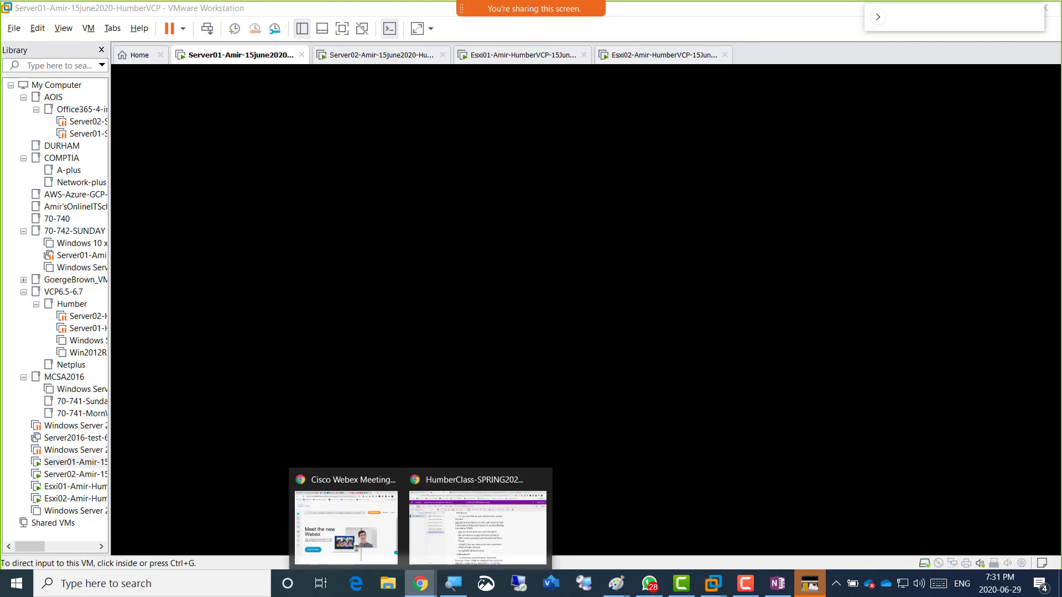
{"action": "left_click", "coordinate": [477, 520]}
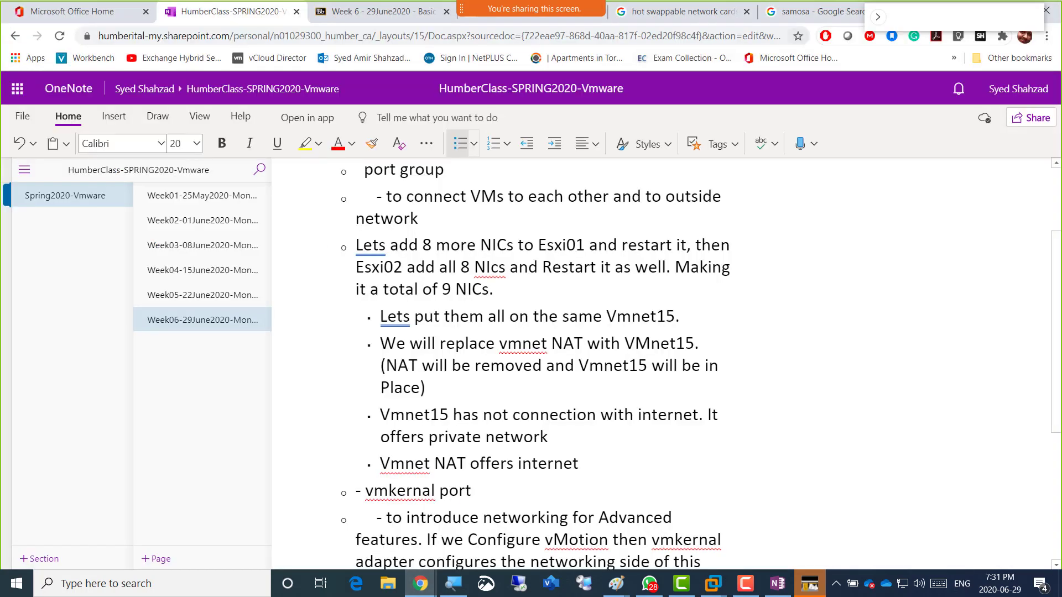
{"action": "left_click", "coordinate": [810, 11]}
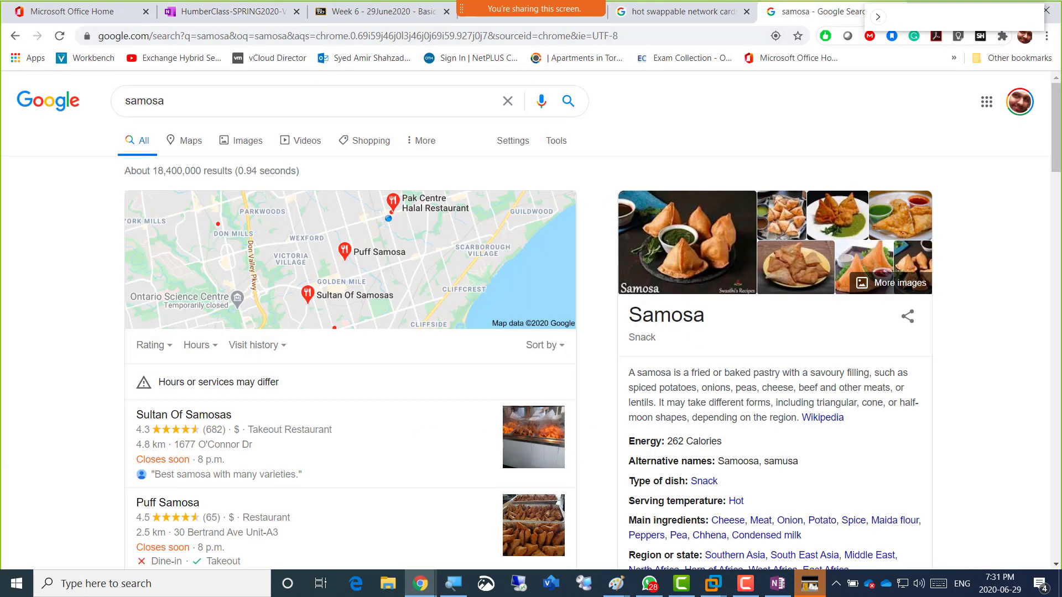
{"action": "left_click", "coordinate": [247, 140]}
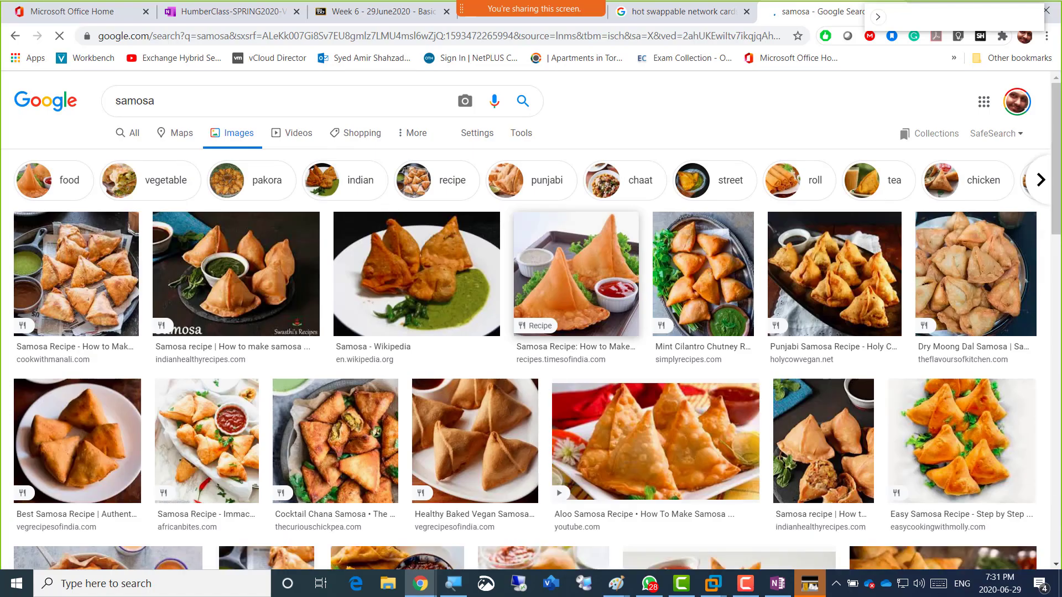
{"action": "scroll", "coordinate": [531, 321], "scroll_direction": "down", "scroll_amount": 4}
{"action": "scroll", "coordinate": [531, 321], "scroll_direction": "down", "scroll_amount": 5}
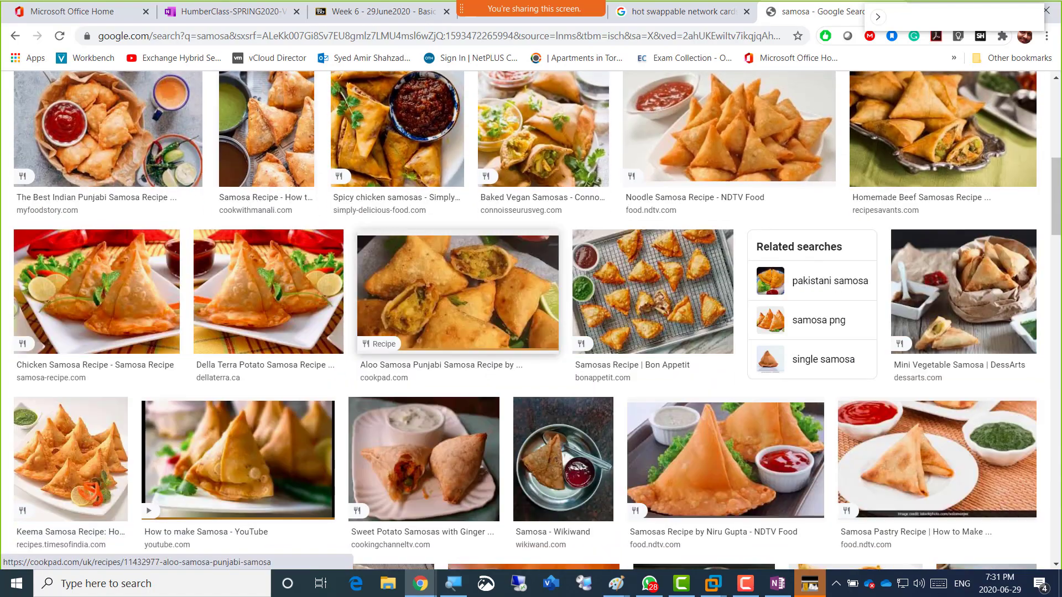
{"action": "scroll", "coordinate": [531, 320], "scroll_direction": "up", "scroll_amount": 7}
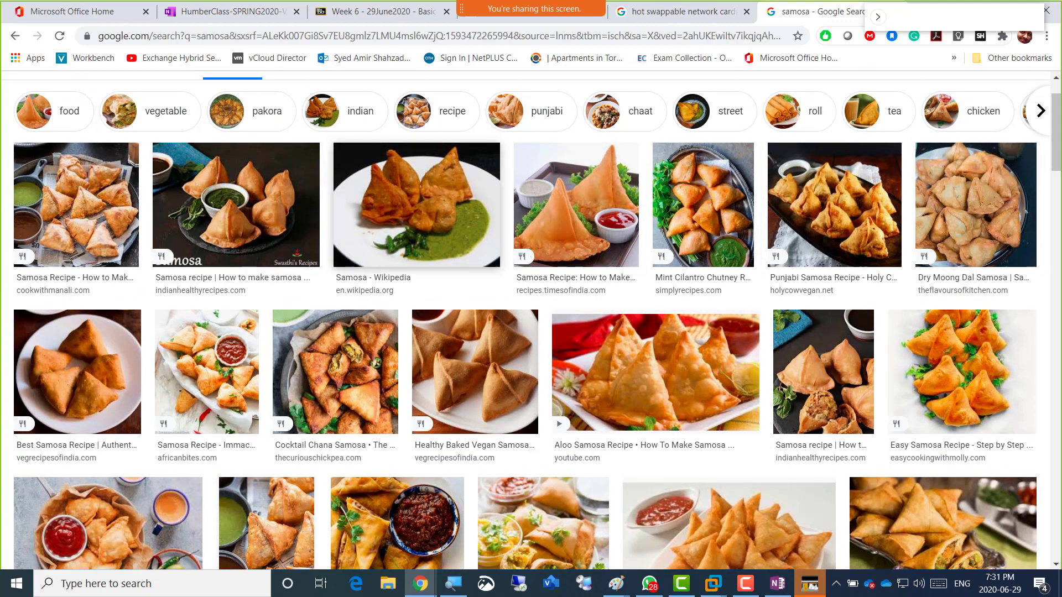
{"action": "right_click", "coordinate": [103, 195]}
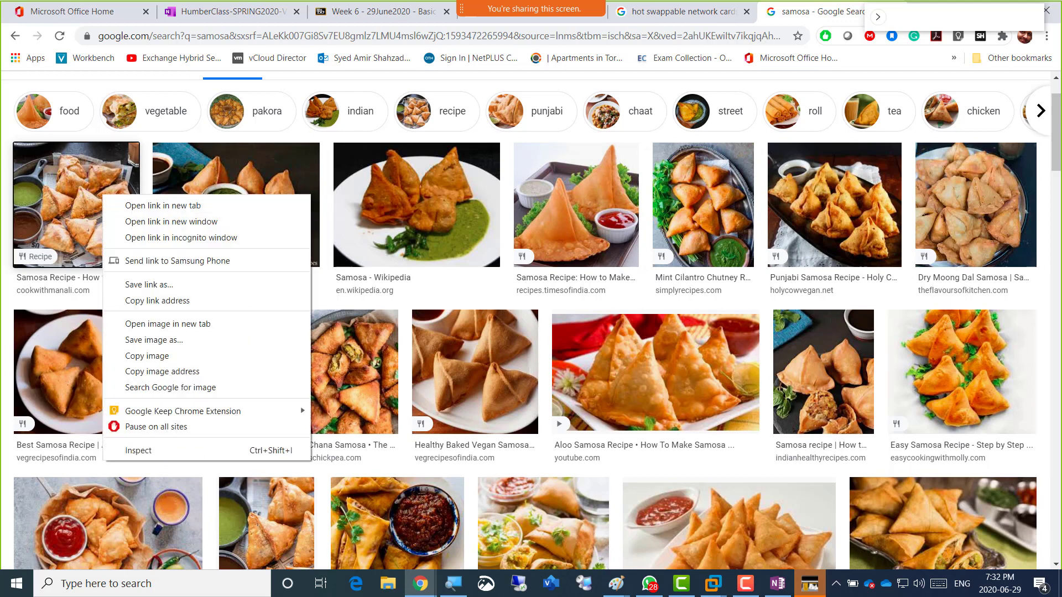
{"action": "right_click", "coordinate": [699, 206]}
{"action": "left_click", "coordinate": [741, 367]}
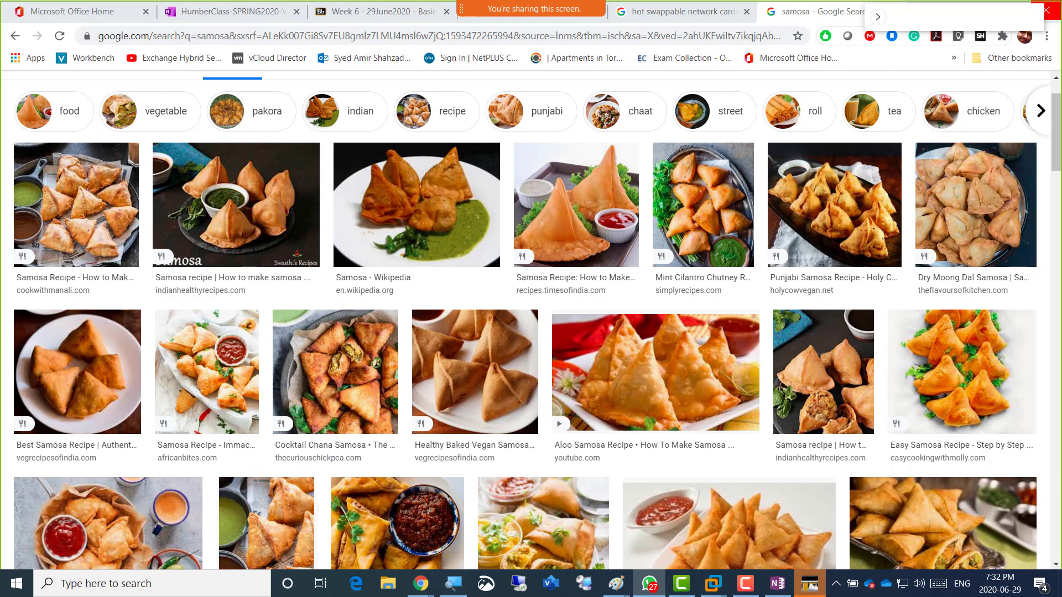
Look over the Week 6 page and OneNote class notes, then return to VMware Workstation.
{"action": "key", "text": "ctrl+3"}
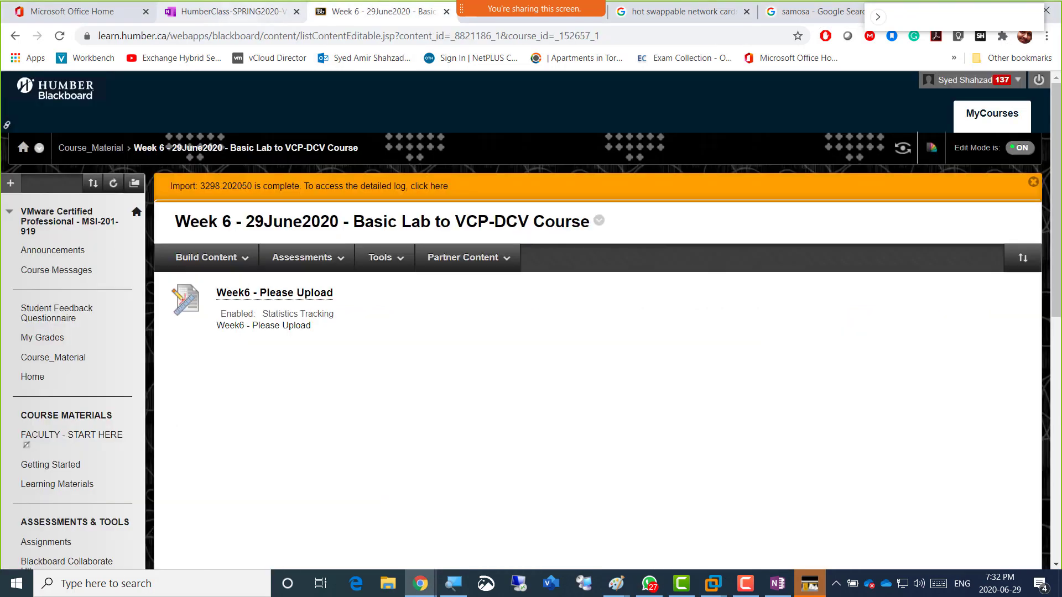
{"action": "key", "text": "ctrl+2"}
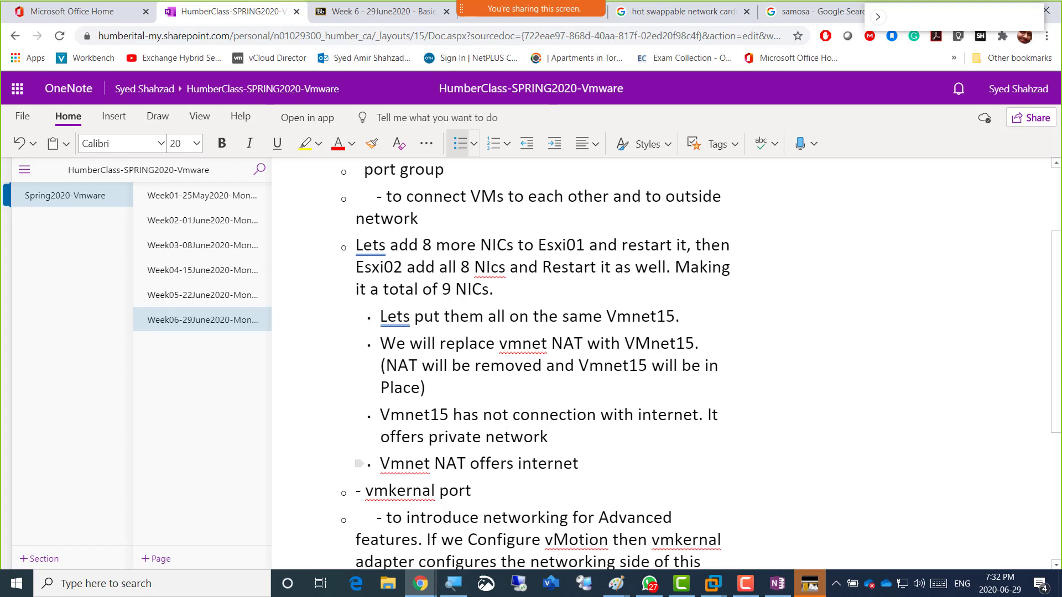
{"action": "key", "text": "alt+Tab"}
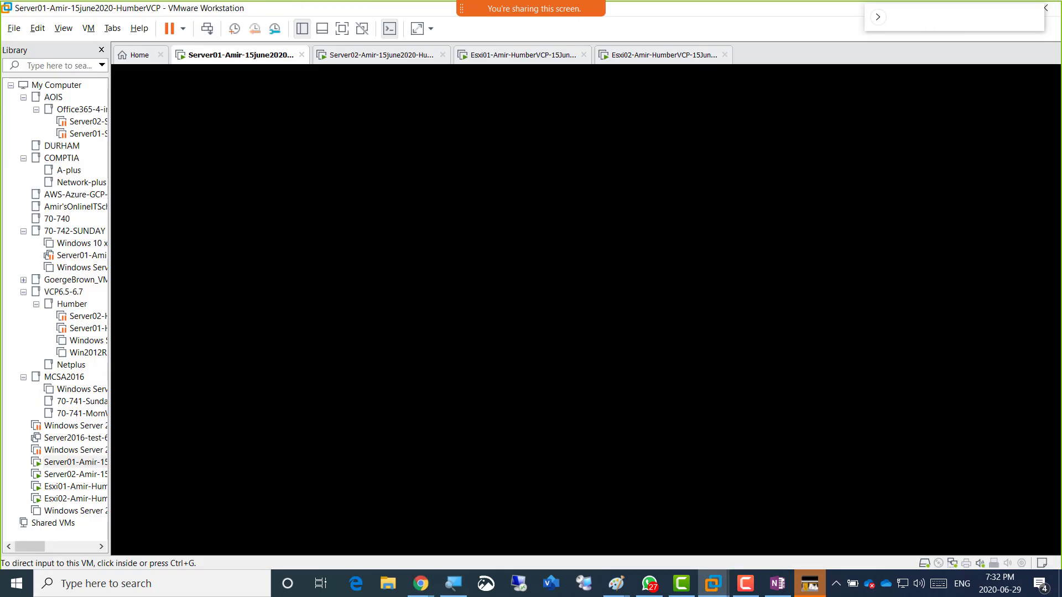
Compare Server01's hardware settings with the lecture network diagram, close them unchanged, and switch to Server02.
{"action": "right_click", "coordinate": [218, 56]}
{"action": "left_click", "coordinate": [252, 223]}
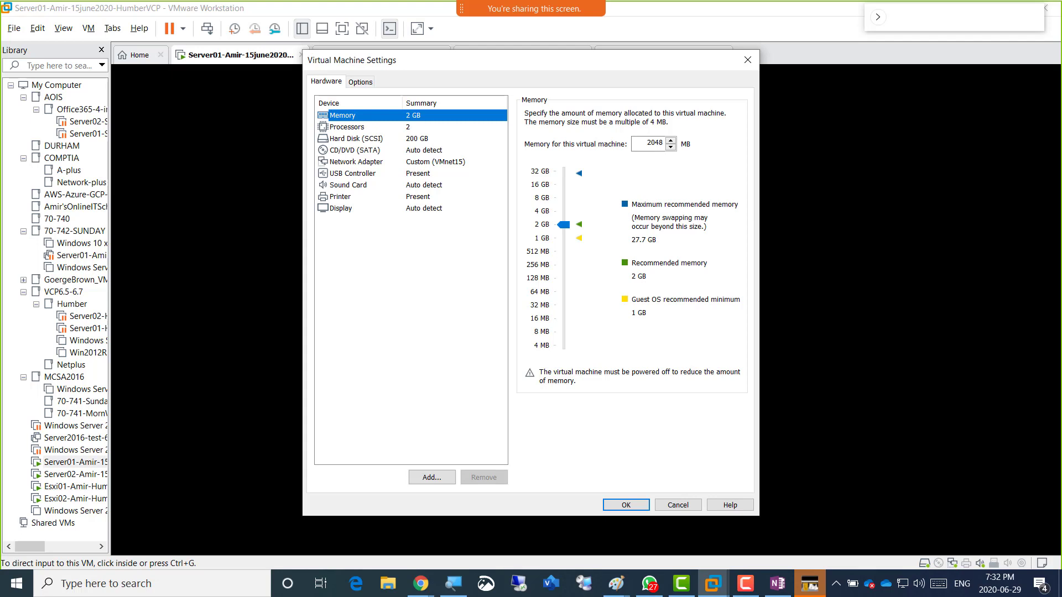
{"action": "left_click_drag", "start_coordinate": [525, 60], "coordinate": [521, 122]}
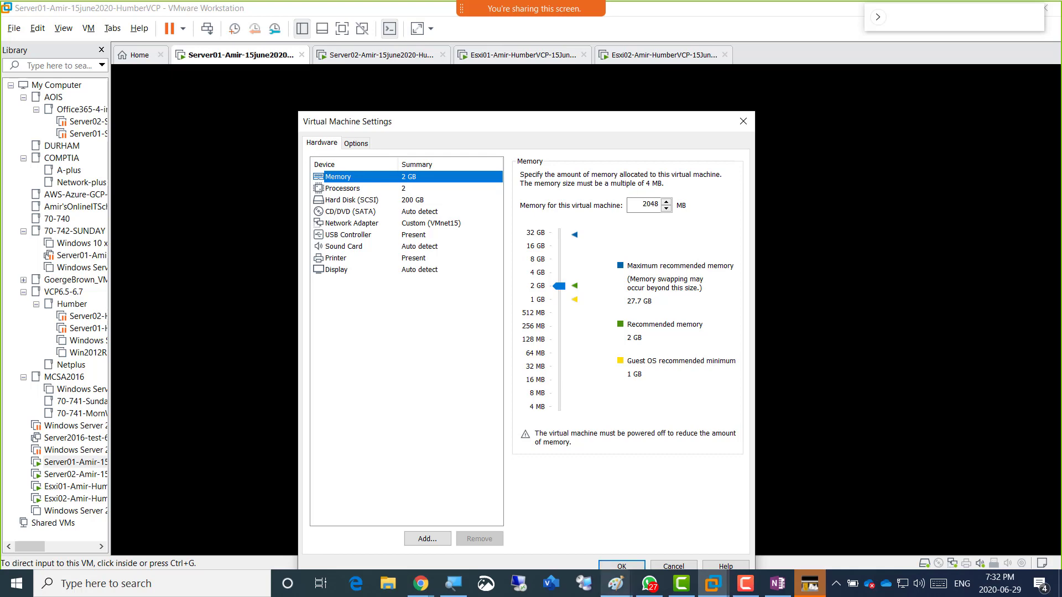
{"action": "mouse_move", "coordinate": [616, 583]}
{"action": "left_click", "coordinate": [548, 525]}
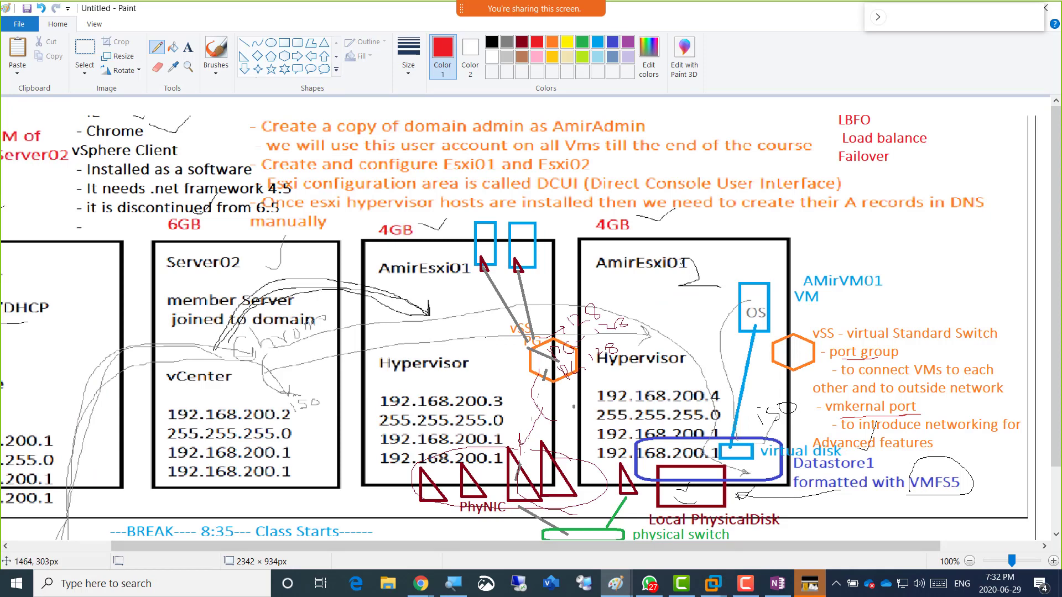
{"action": "key", "text": "alt+Tab"}
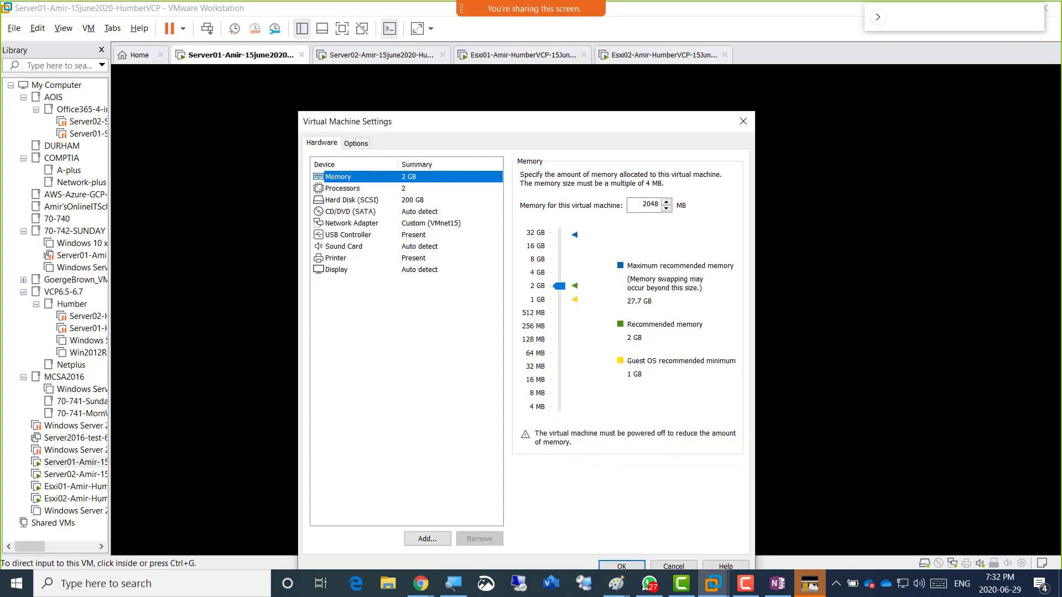
{"action": "left_click", "coordinate": [743, 121]}
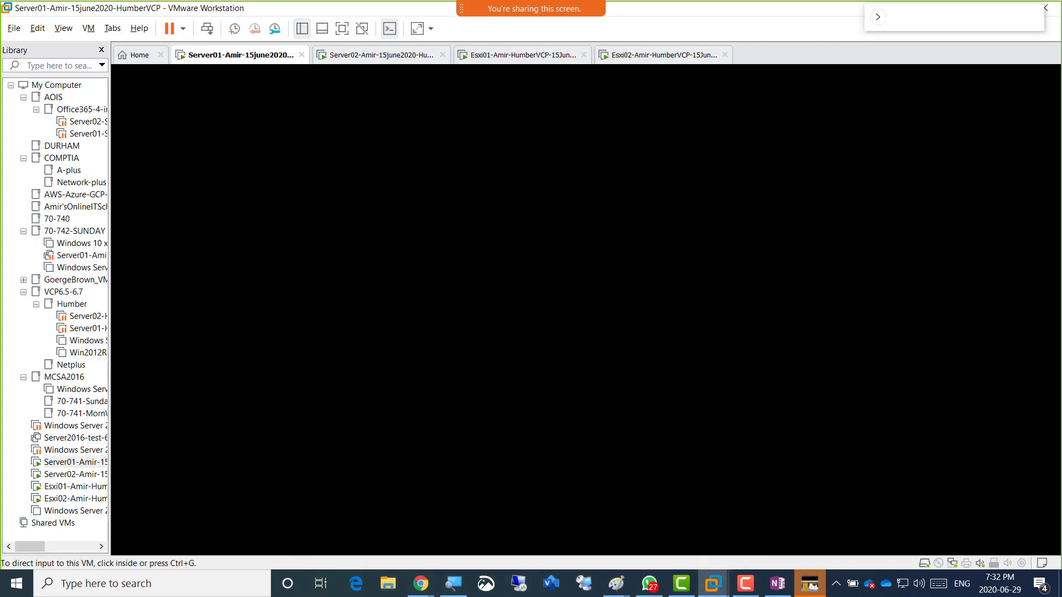
{"action": "key", "text": "ctrl+Tab"}
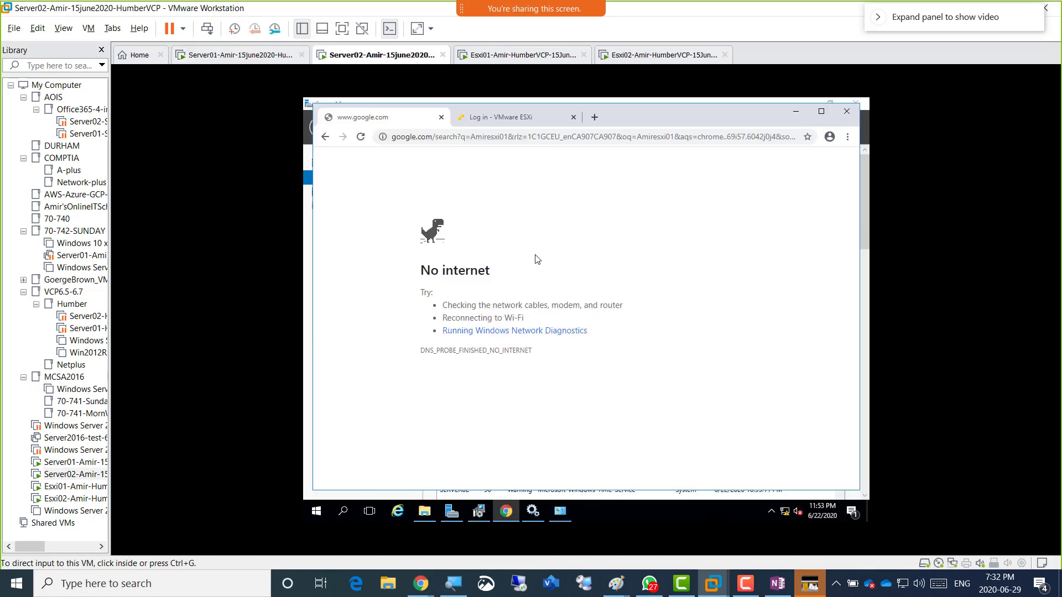
{"action": "left_click", "coordinate": [536, 259]}
{"action": "left_click", "coordinate": [503, 138]}
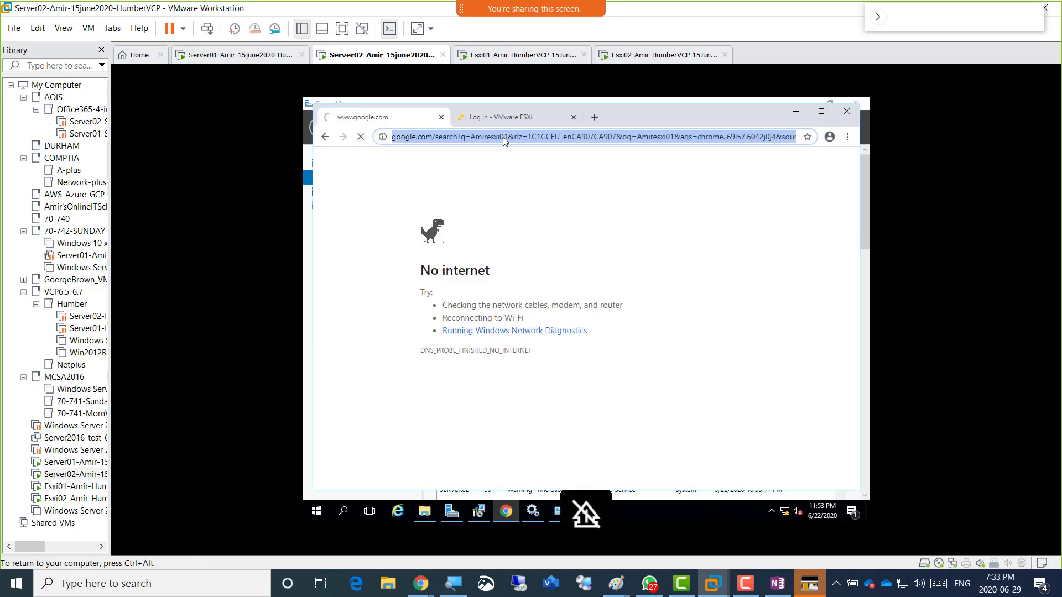
{"action": "type", "text": "amiresxi02"}
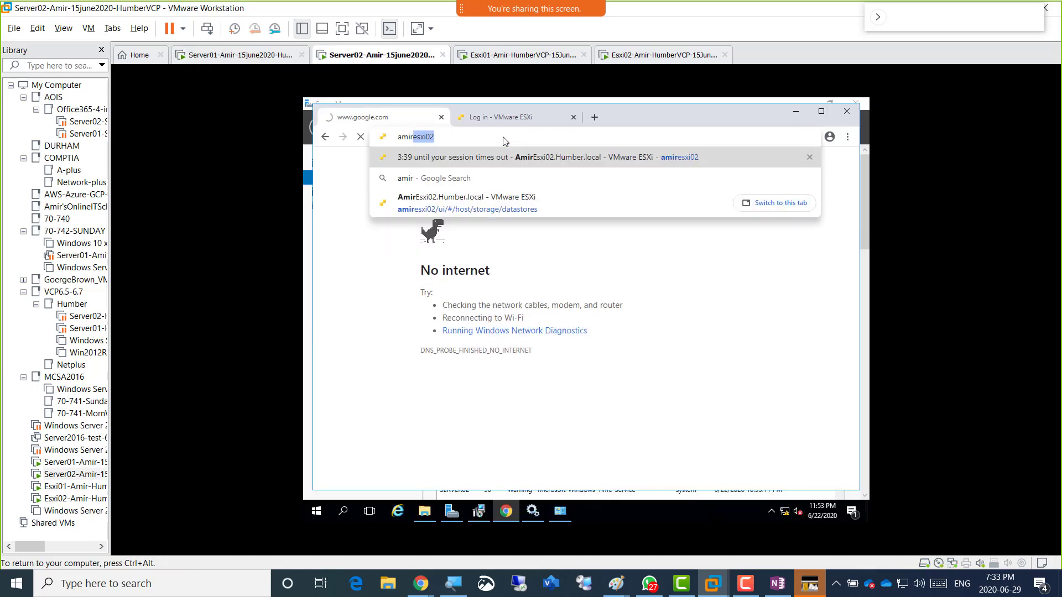
{"action": "key", "text": "BackSpace"}
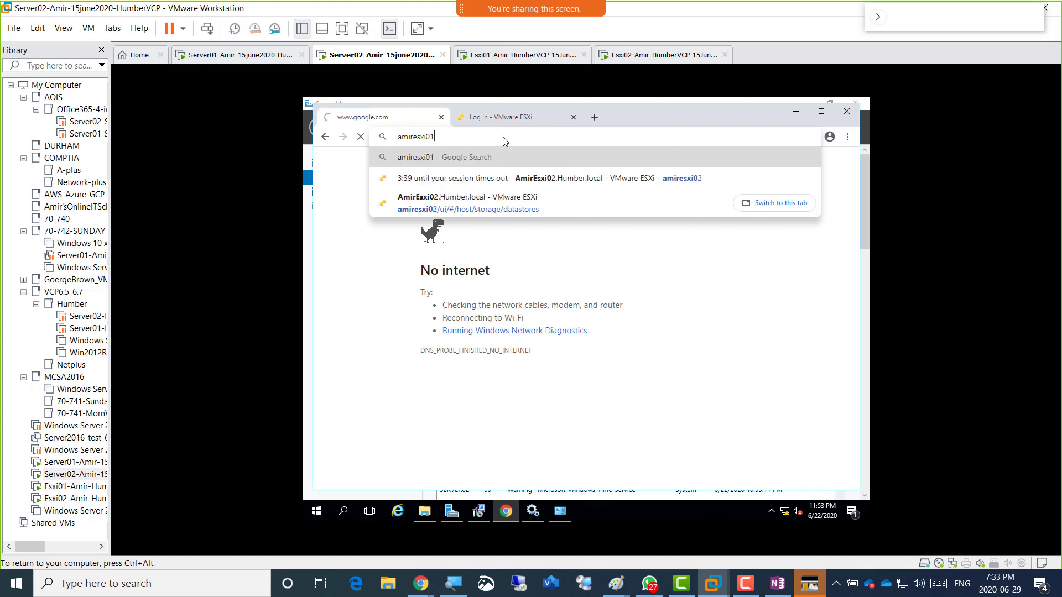
{"action": "type", "text": "1"}
{"action": "key", "text": "Return"}
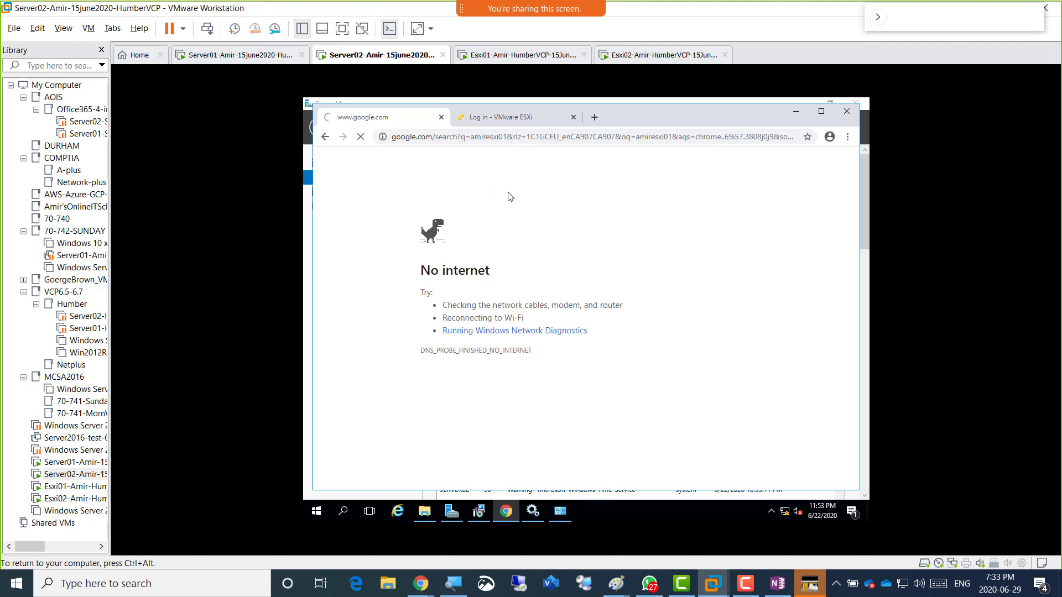
{"action": "key", "text": "ctrl+alt"}
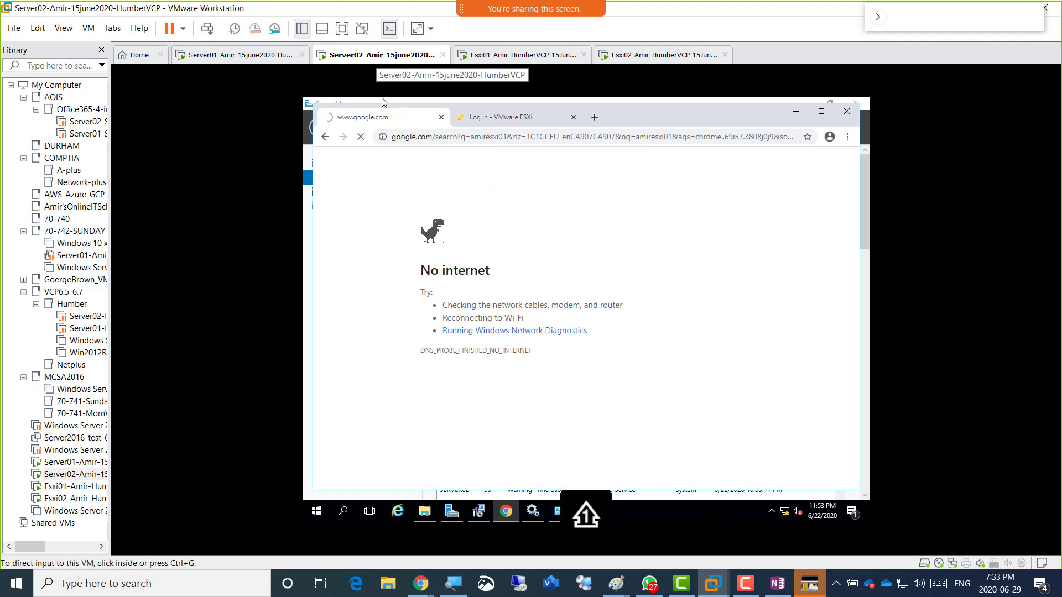
{"action": "right_click", "coordinate": [377, 55]}
{"action": "left_click", "coordinate": [440, 222]}
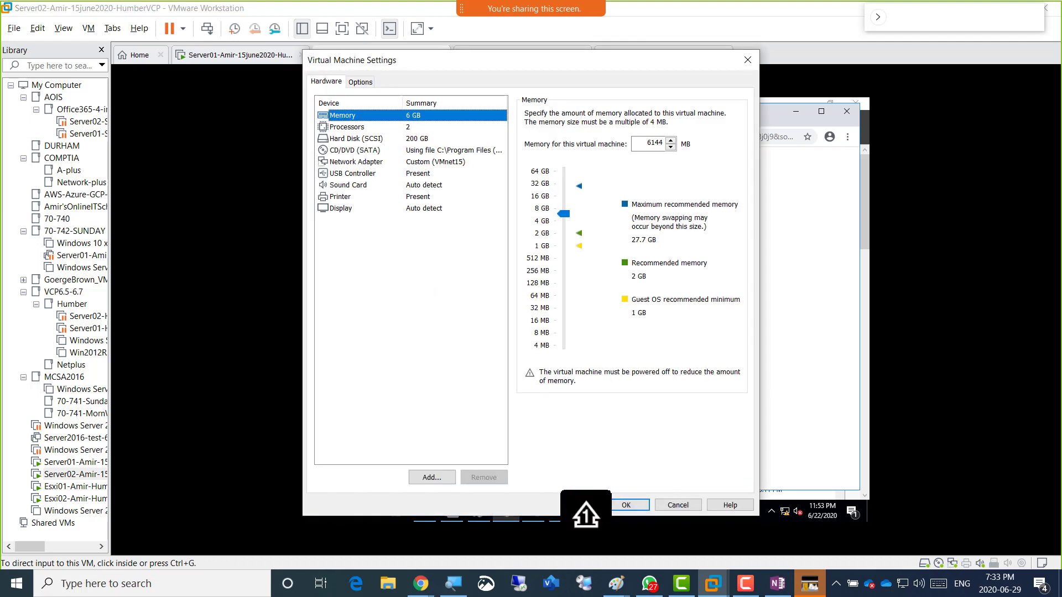
{"action": "left_click", "coordinate": [633, 504]}
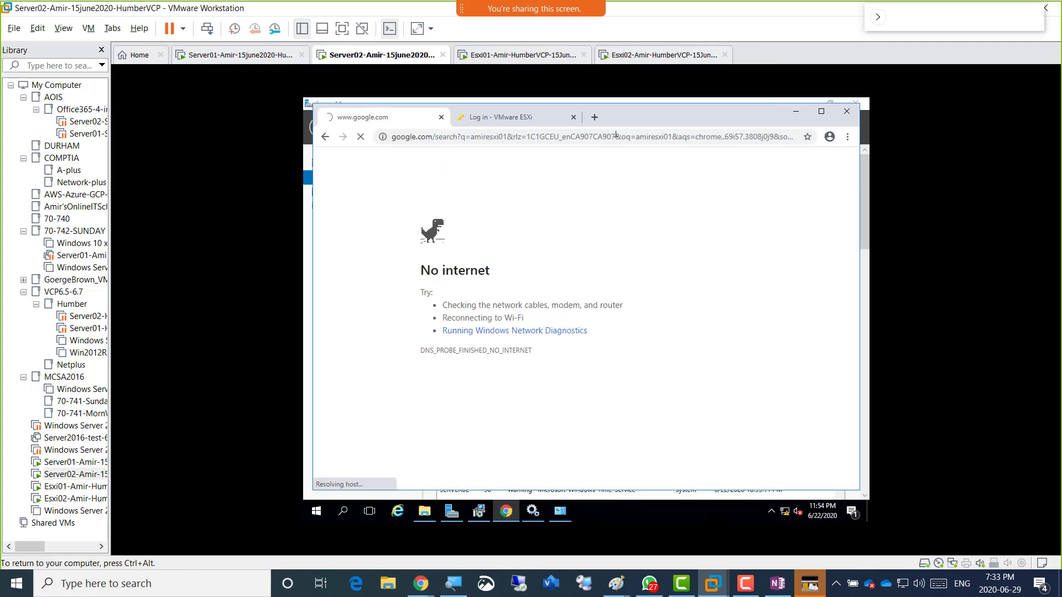
{"action": "left_click", "coordinate": [635, 55]}
{"action": "left_click", "coordinate": [545, 56]}
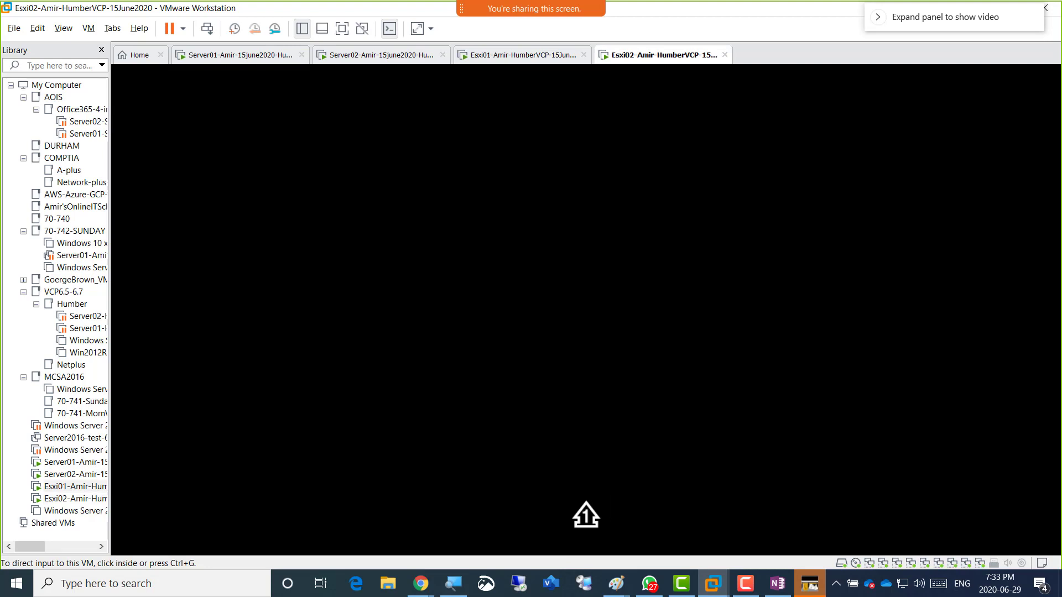
{"action": "left_click", "coordinate": [391, 55]}
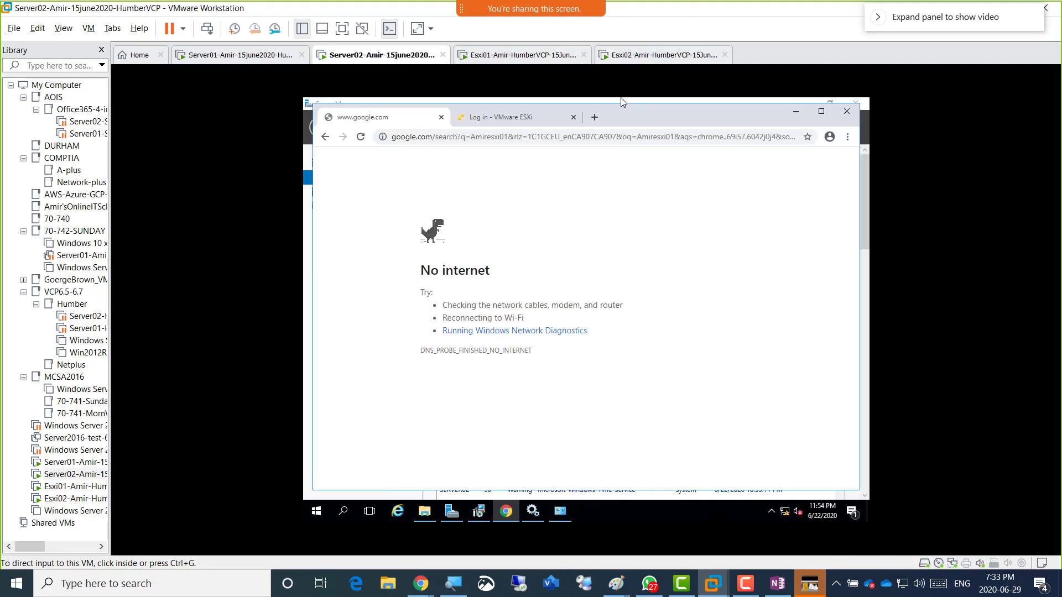
{"action": "left_click", "coordinate": [622, 101]}
Log in to the AmirEsxi02 host client as root with the saved user name.
{"action": "left_click", "coordinate": [500, 118]}
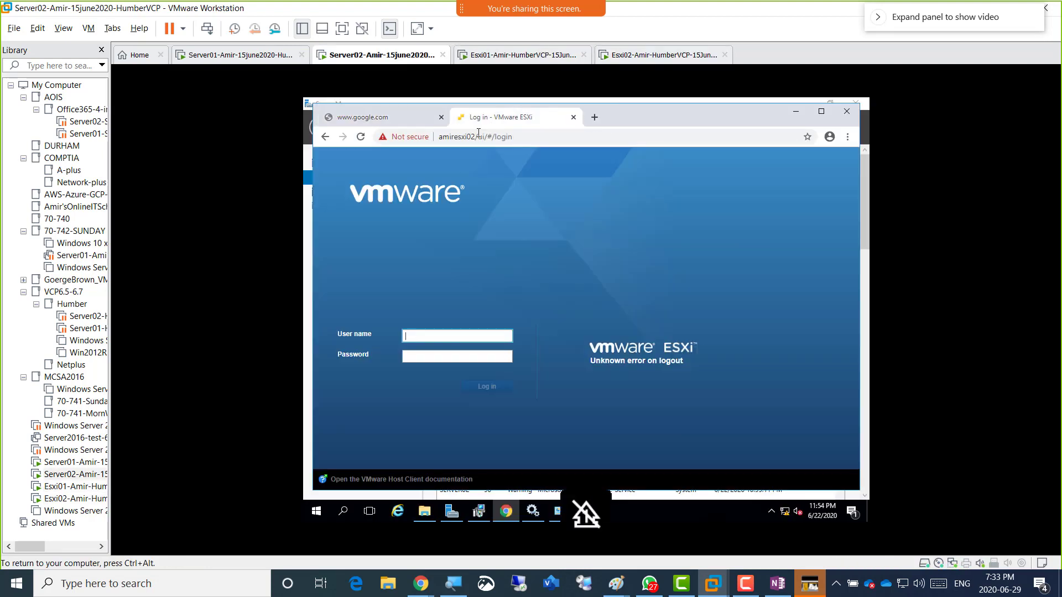
{"action": "left_click", "coordinate": [457, 336]}
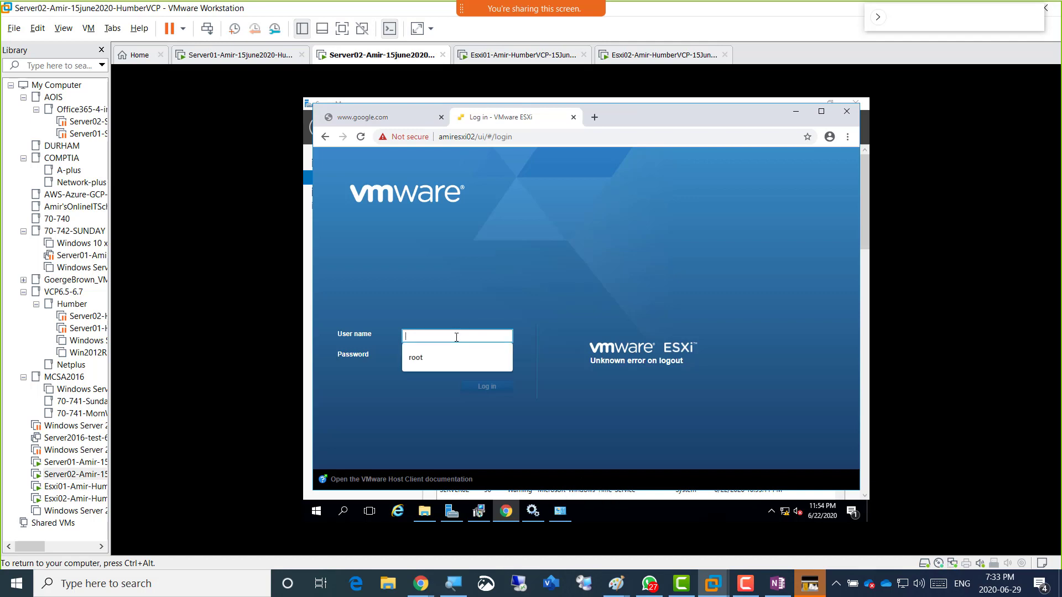
{"action": "left_click", "coordinate": [439, 358]}
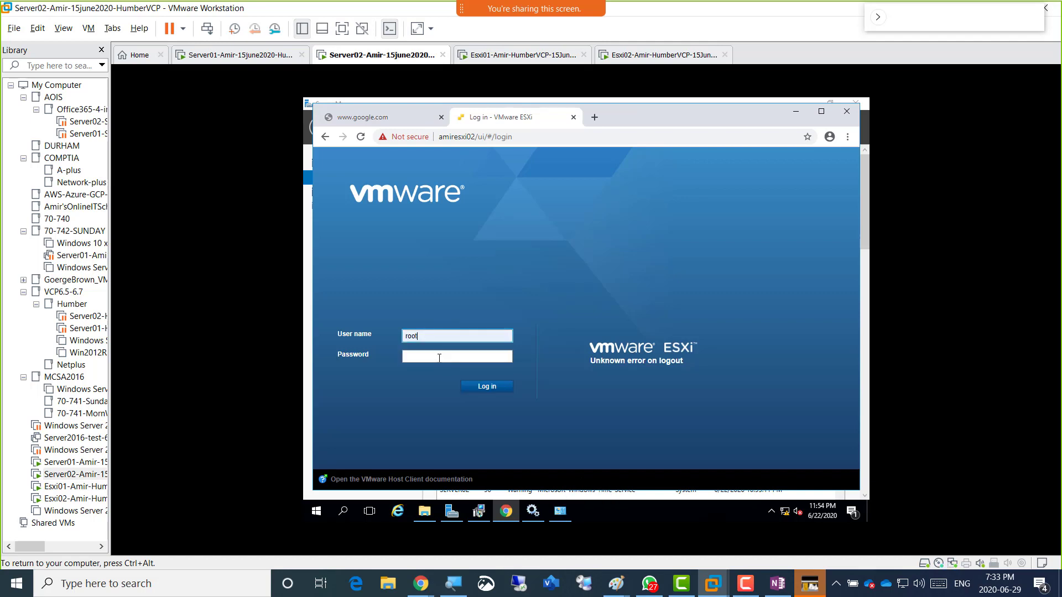
{"action": "left_click", "coordinate": [439, 359]}
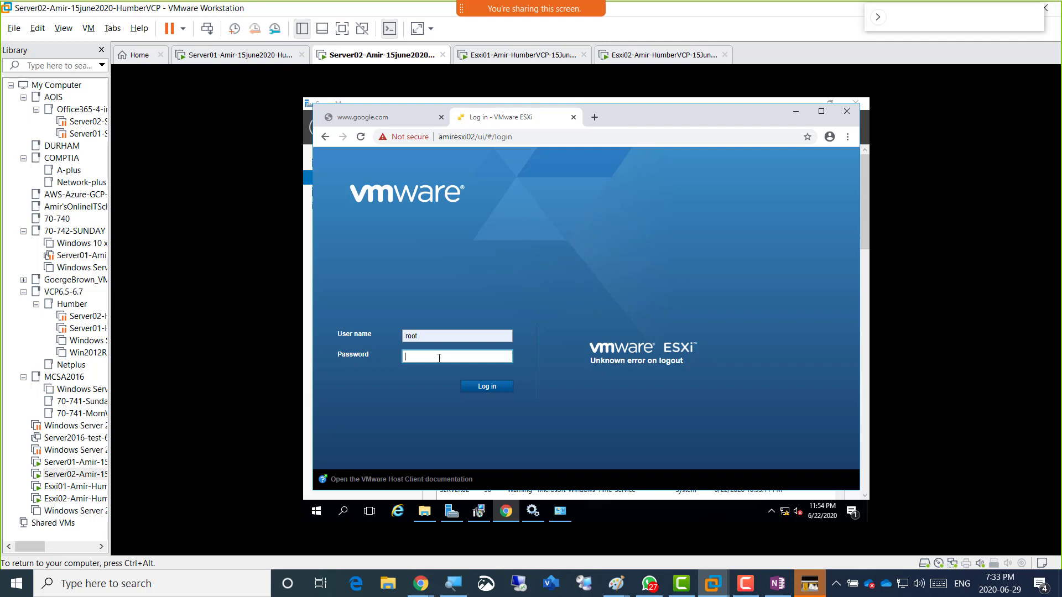
{"action": "type", "text": "••••••"}
{"action": "key", "text": "Return"}
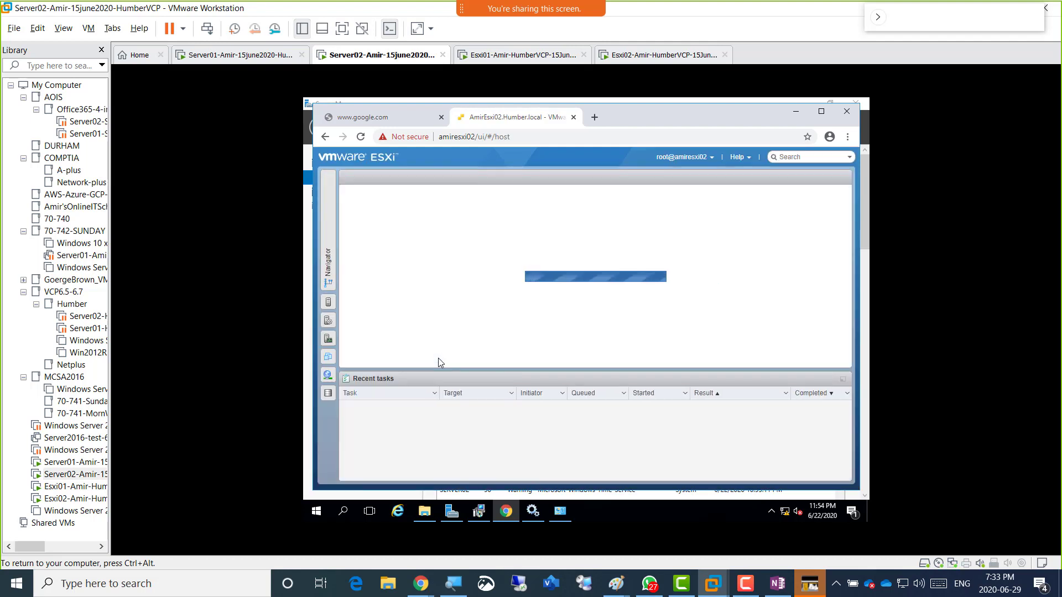
Open Networking > Physical NICs to list vmnic0 through vmnic8.
{"action": "left_click", "coordinate": [329, 254]}
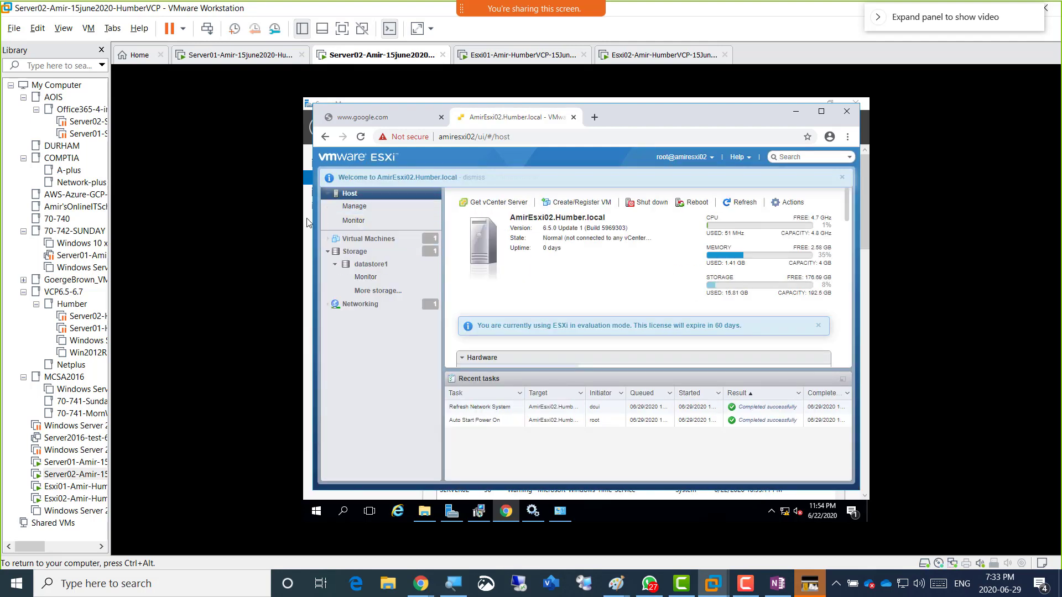
{"action": "left_click", "coordinate": [369, 308]}
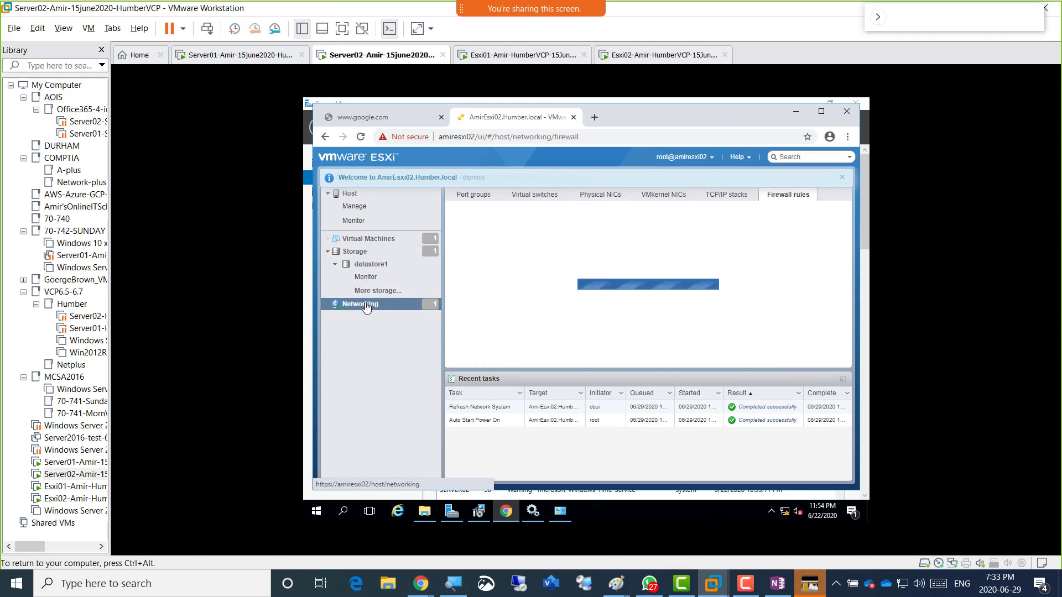
{"action": "left_click", "coordinate": [600, 197]}
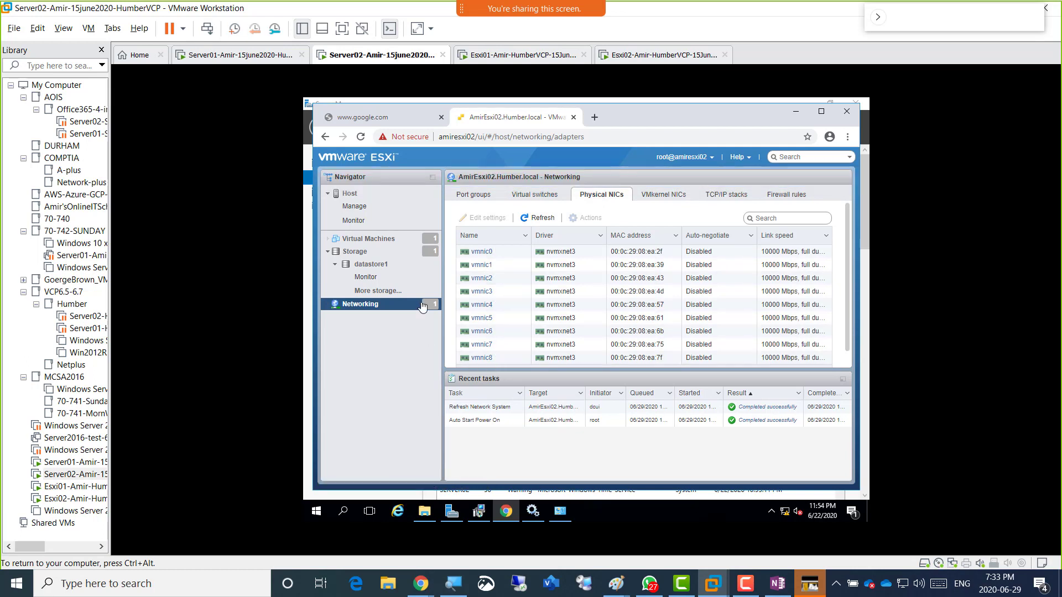
{"action": "key", "text": "ctrl+alt"}
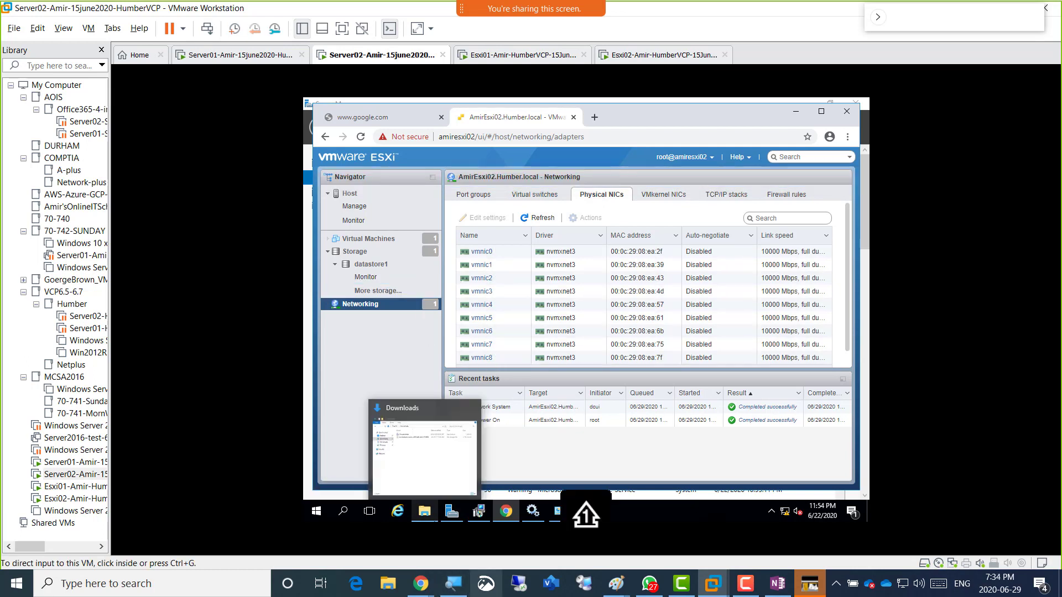
Capture the AmirEsxi02 ESXi host client window as a rectangular snip.
{"action": "left_click", "coordinate": [485, 583]}
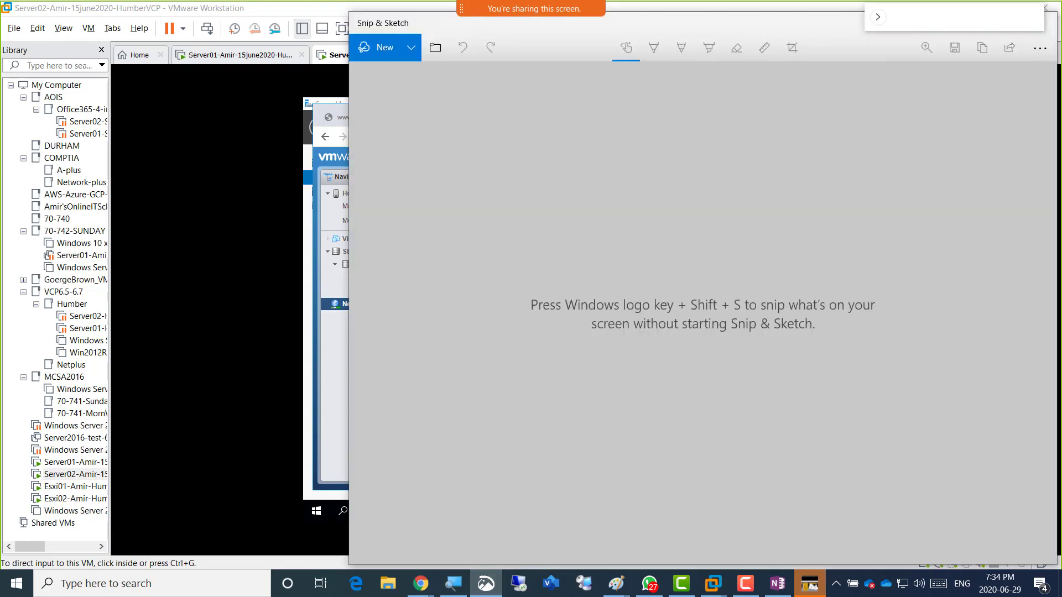
{"action": "left_click", "coordinate": [307, 474]}
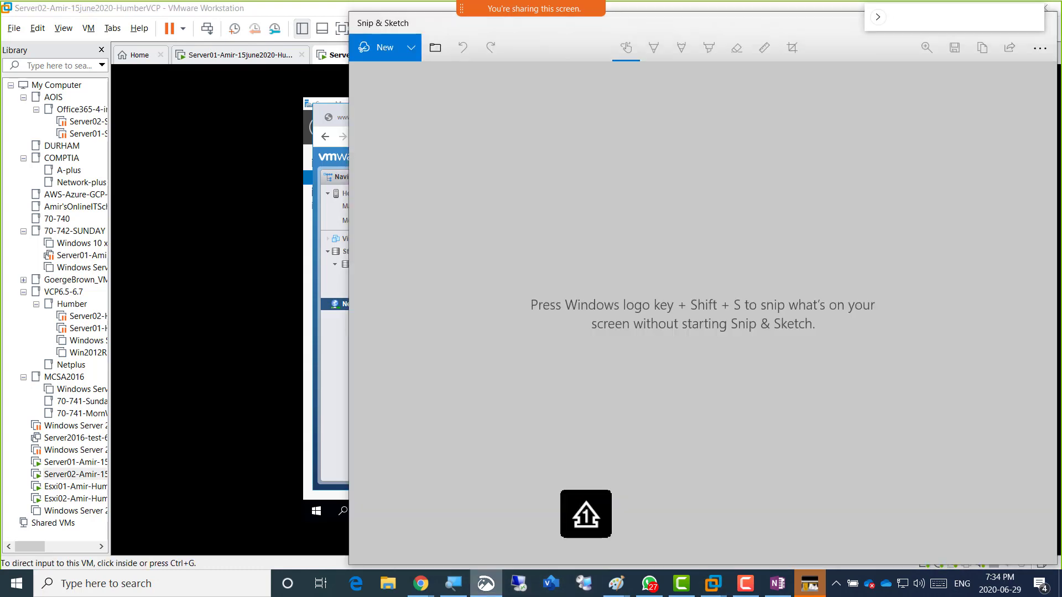
{"action": "left_click", "coordinate": [486, 583]}
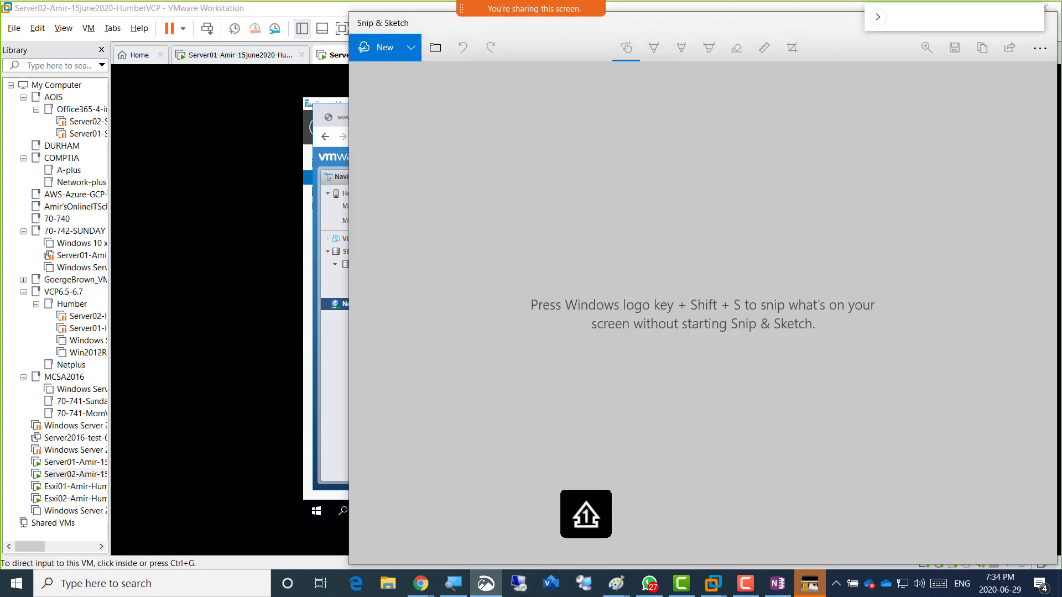
{"action": "left_click", "coordinate": [382, 48]}
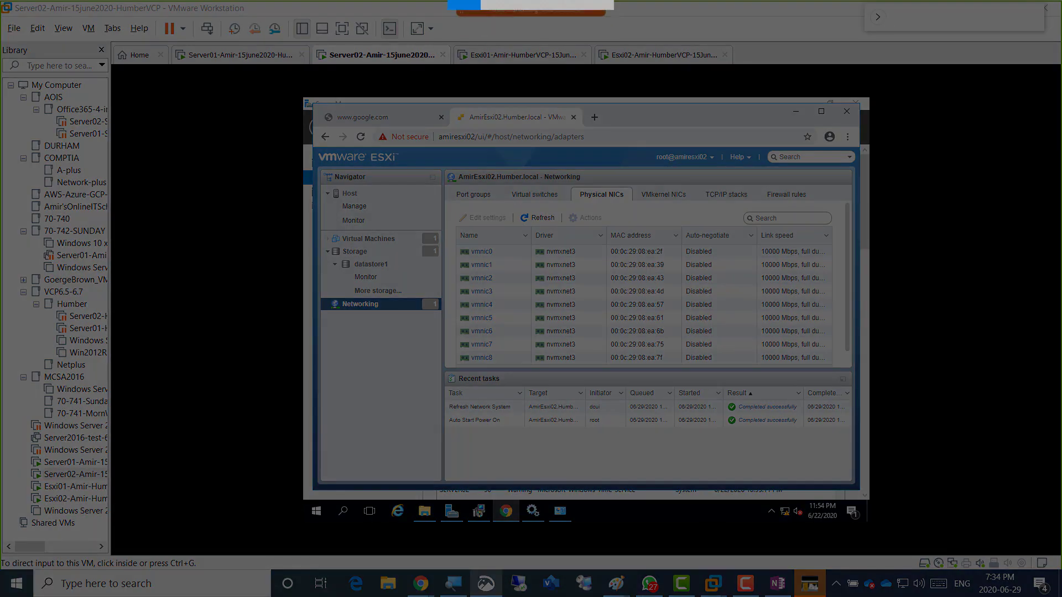
{"action": "mouse_move", "coordinate": [291, 40]}
{"action": "left_mouse_down"}
{"action": "mouse_move", "coordinate": [811, 436]}
{"action": "mouse_move", "coordinate": [870, 485]}
{"action": "mouse_move", "coordinate": [869, 505]}
{"action": "left_mouse_up"}
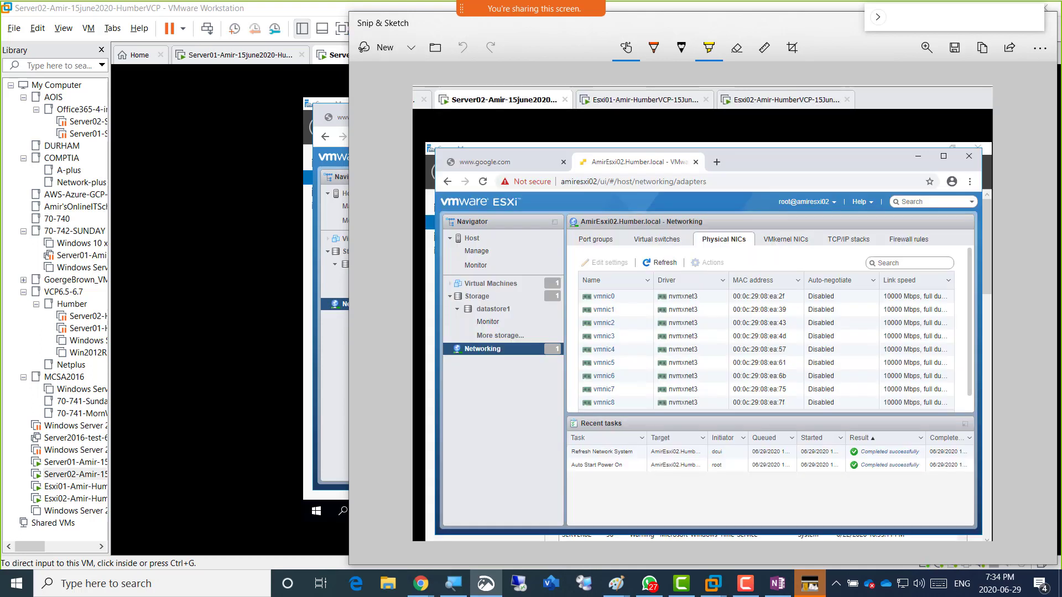
Highlight Networking, the Physical NICs tab and amiresxi02/ui in yellow, then return to OneNote.
{"action": "left_click", "coordinate": [708, 47]}
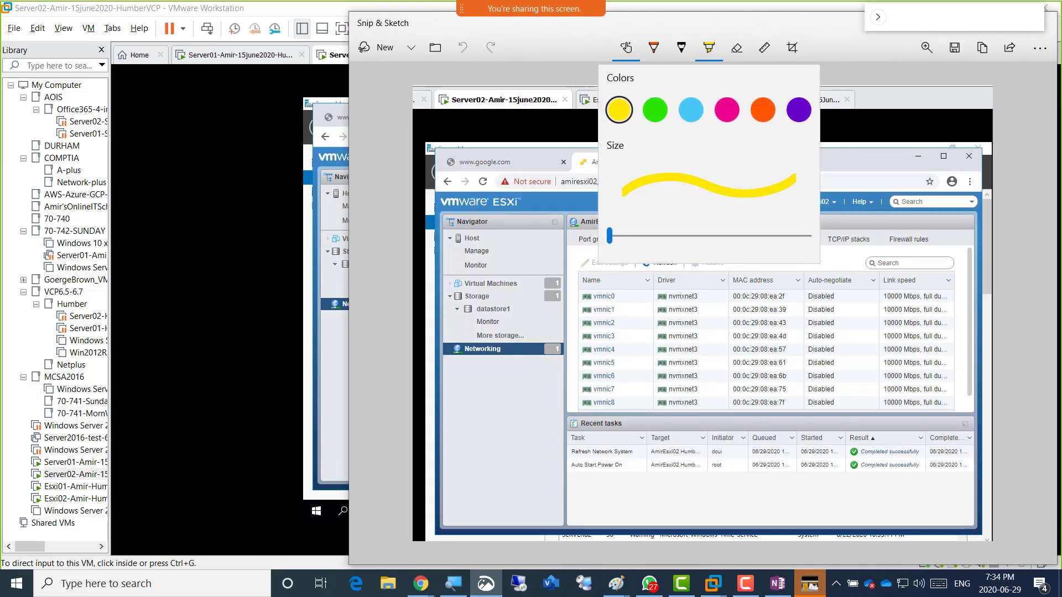
{"action": "left_click", "coordinate": [636, 310]}
{"action": "left_click_drag", "start_coordinate": [462, 348], "coordinate": [507, 349]}
{"action": "left_click_drag", "start_coordinate": [700, 239], "coordinate": [750, 239]}
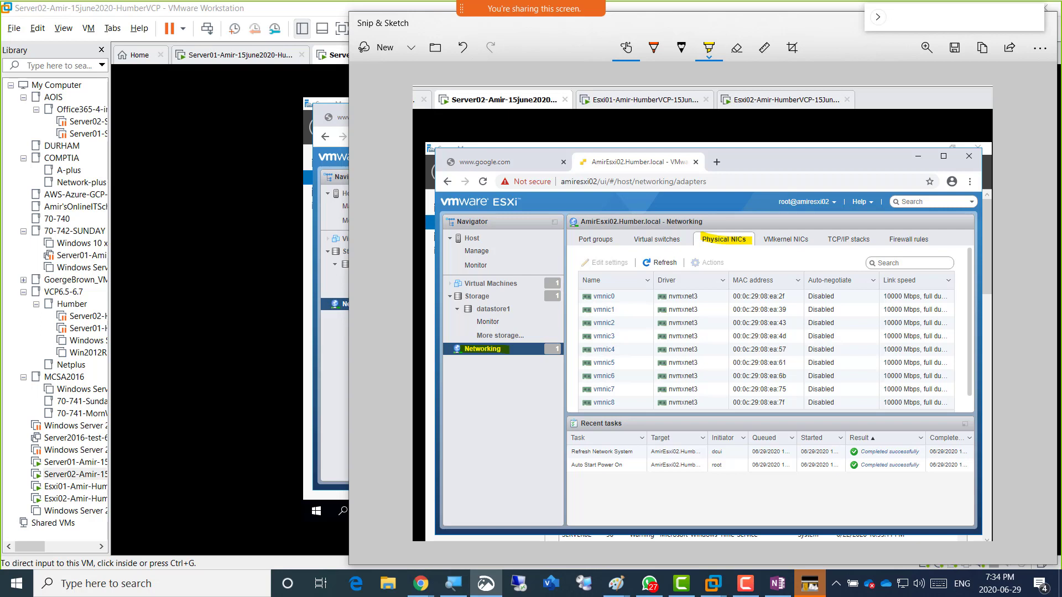
{"action": "left_click_drag", "start_coordinate": [606, 181], "coordinate": [558, 181]}
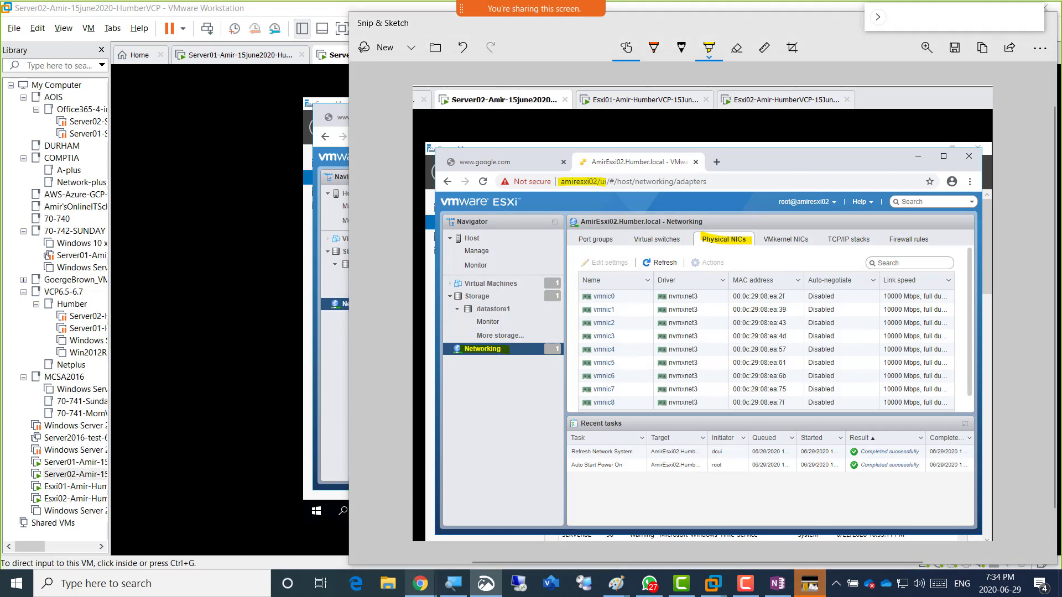
{"action": "mouse_move", "coordinate": [421, 583]}
{"action": "left_click", "coordinate": [481, 514]}
Add a top-level bullet 'Screenshot 1 = 9 NICs on AmirEsxi02' after the 'manage it' line.
{"action": "scroll", "coordinate": [553, 359], "scroll_direction": "down", "scroll_amount": 5}
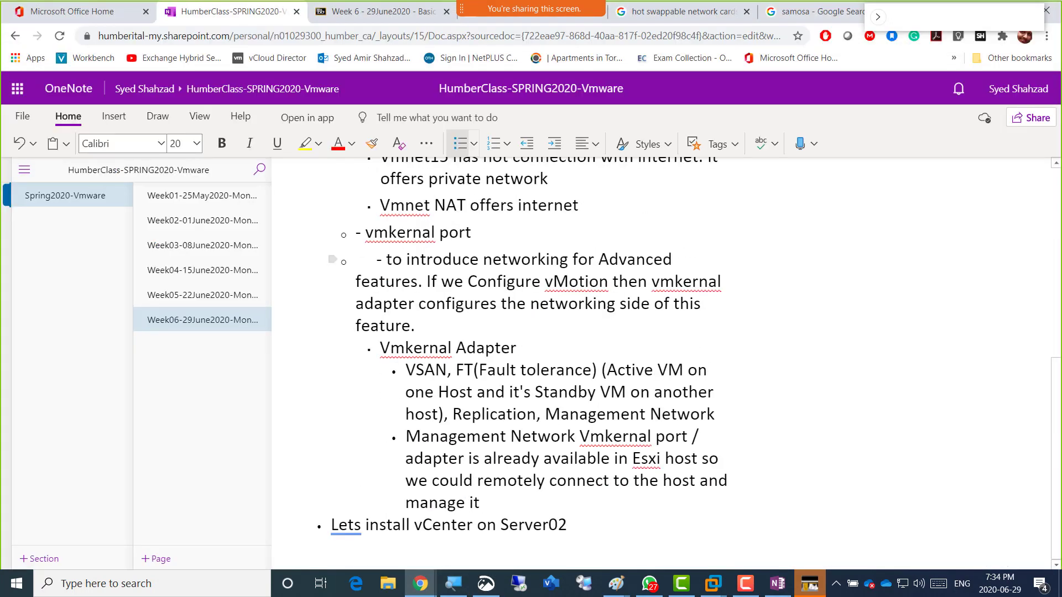
{"action": "left_click", "coordinate": [480, 502]}
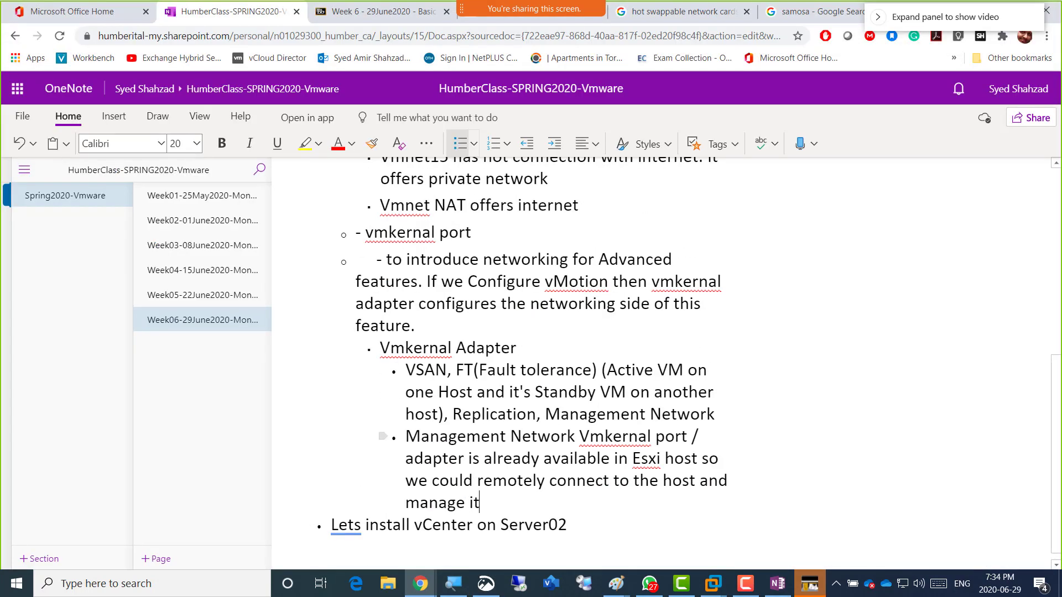
{"action": "key", "text": "Return"}
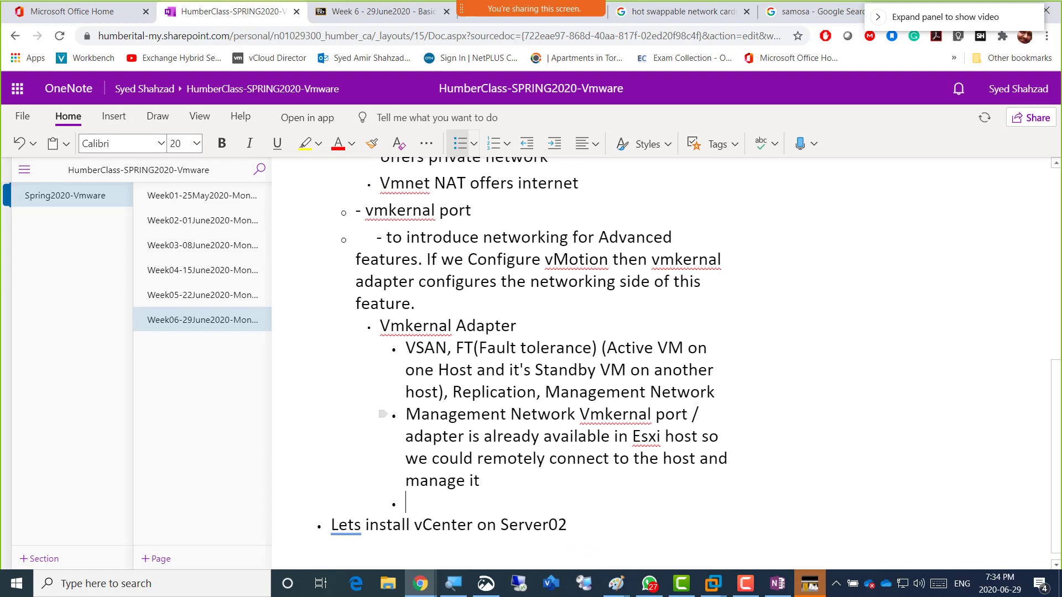
{"action": "key", "text": "BackSpace"}
{"action": "key", "text": "shift+Tab"}
{"action": "key", "text": "shift+Tab"}
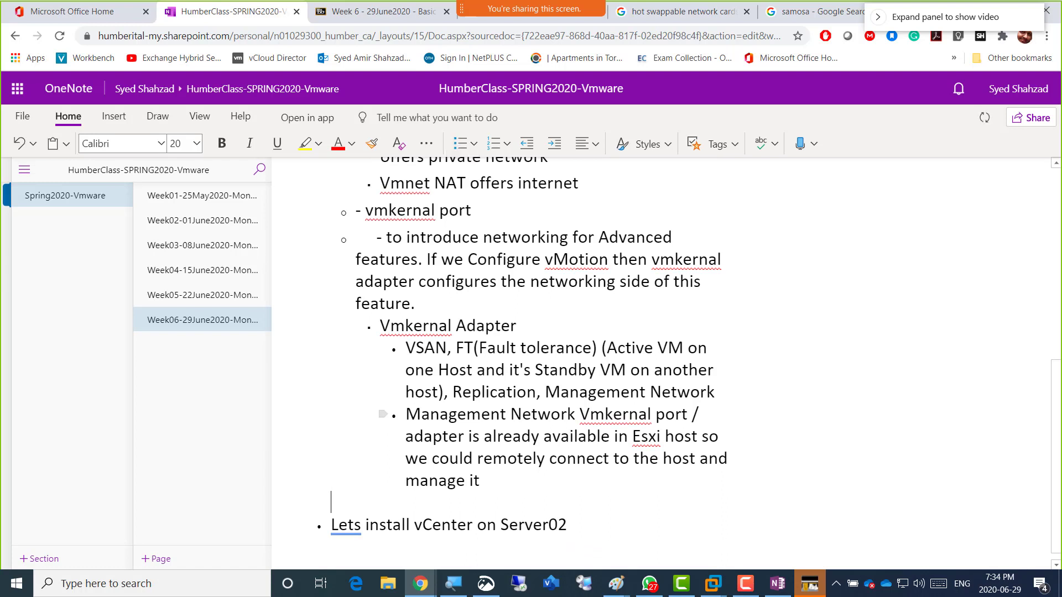
{"action": "key", "text": "ctrl+period"}
{"action": "type", "text": "S"}
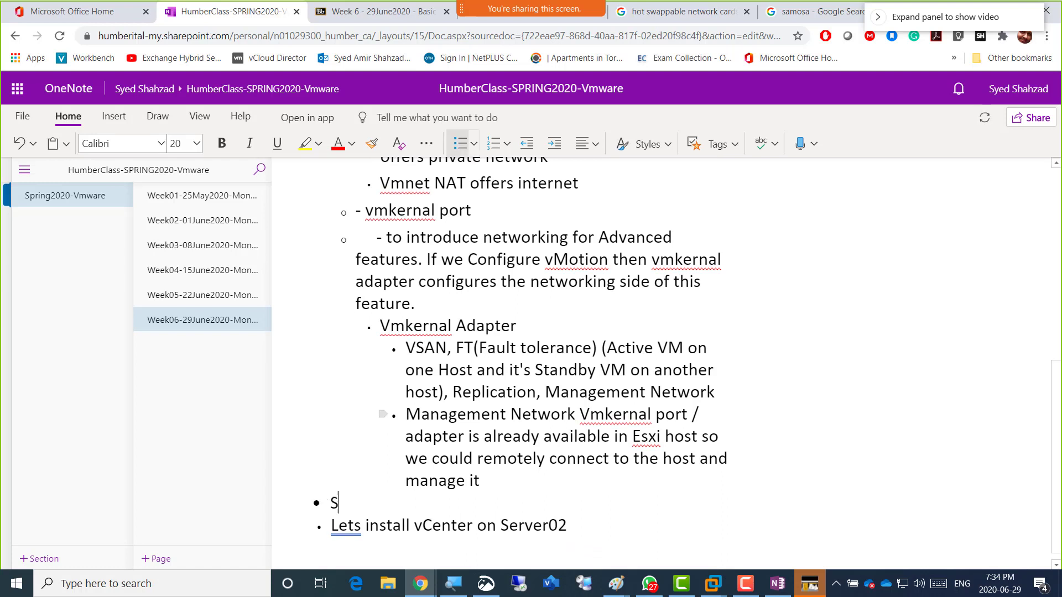
{"action": "type", "text": "creenshot 1 = "}
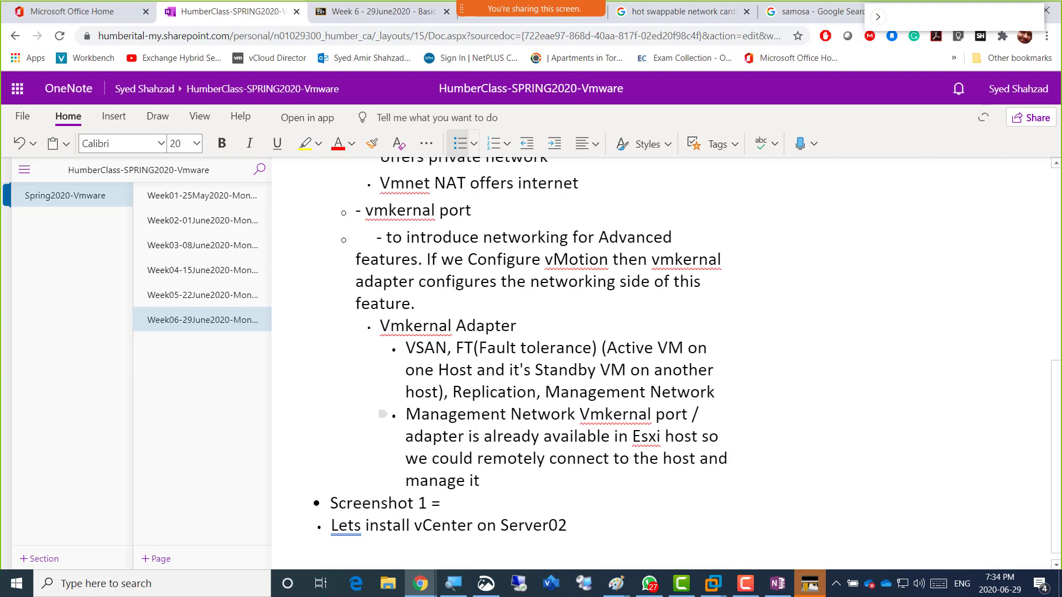
{"action": "type", "text": "9 NICs on AmirE"}
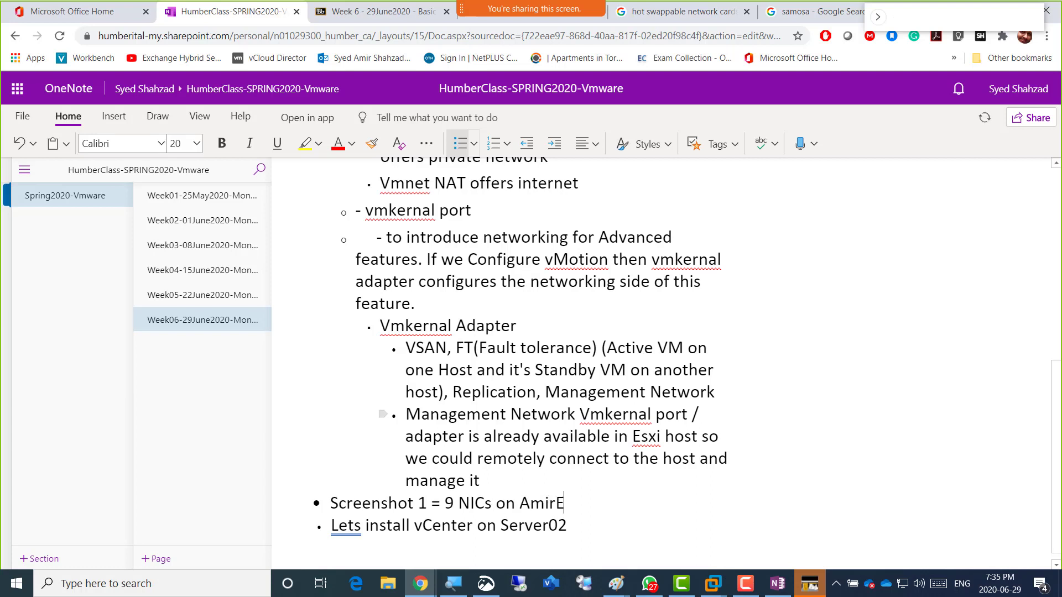
{"action": "type", "text": "sxi02"}
Paste the highlighted NIC screenshot on a new line below the caption.
{"action": "key", "text": "Return"}
{"action": "key", "text": "ctrl+v"}
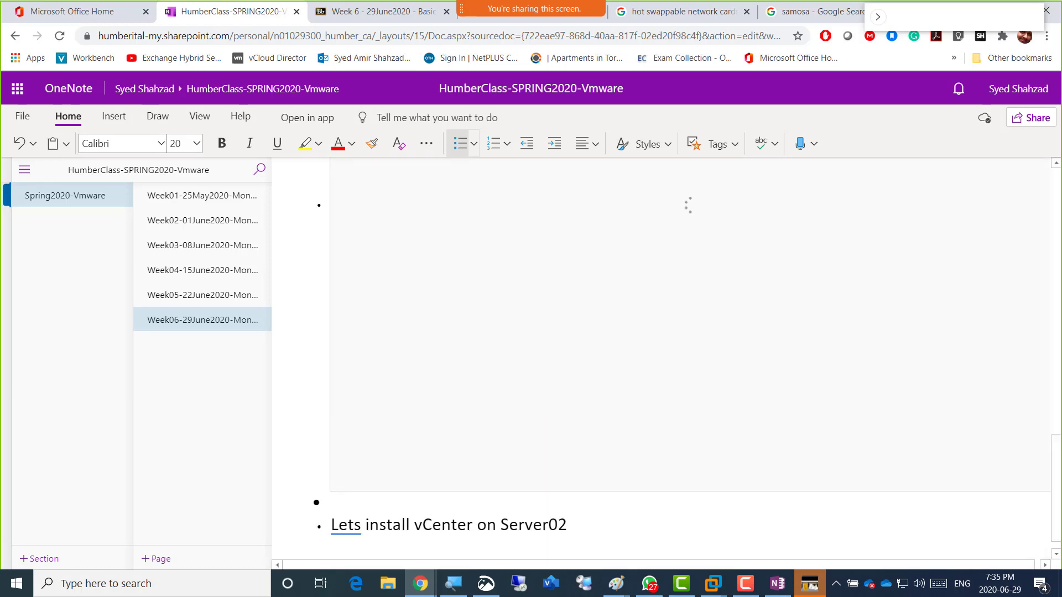
{"action": "scroll", "coordinate": [663, 359], "scroll_direction": "up", "scroll_amount": 7}
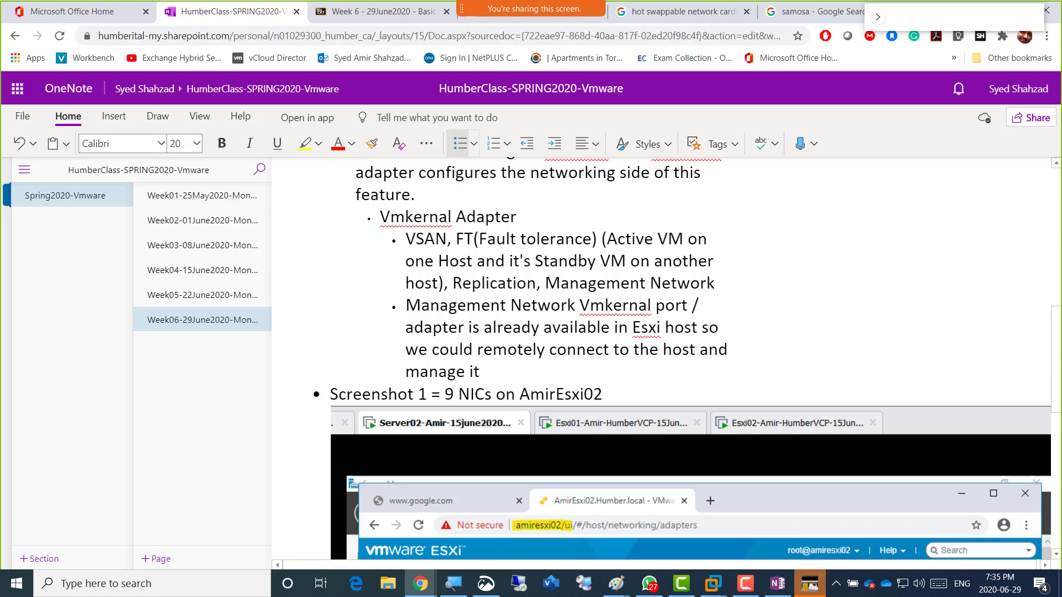
{"action": "scroll", "coordinate": [664, 360], "scroll_direction": "down", "scroll_amount": 10}
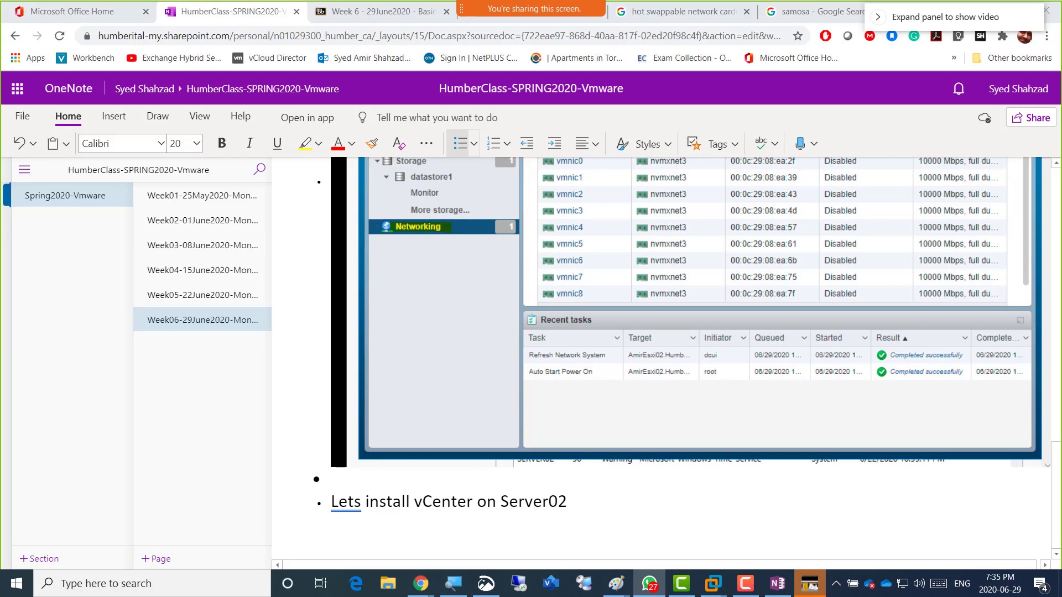
{"action": "key", "text": "alt+Tab"}
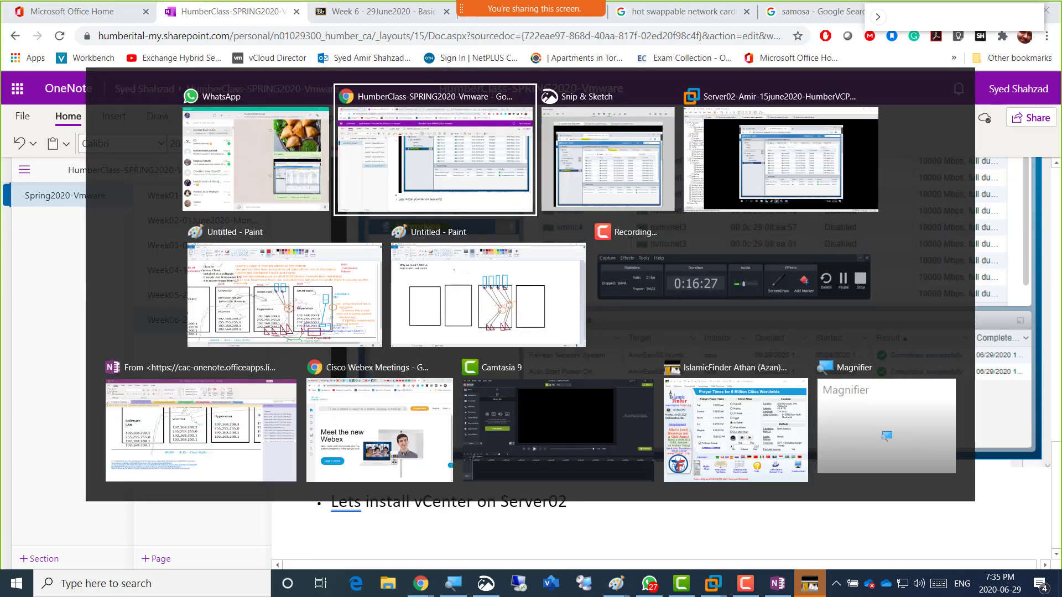
Look up Amiresxi01 from the Google tab in Server02's browser.
{"action": "key", "text": "alt+Tab"}
{"action": "key", "text": "alt+Tab"}
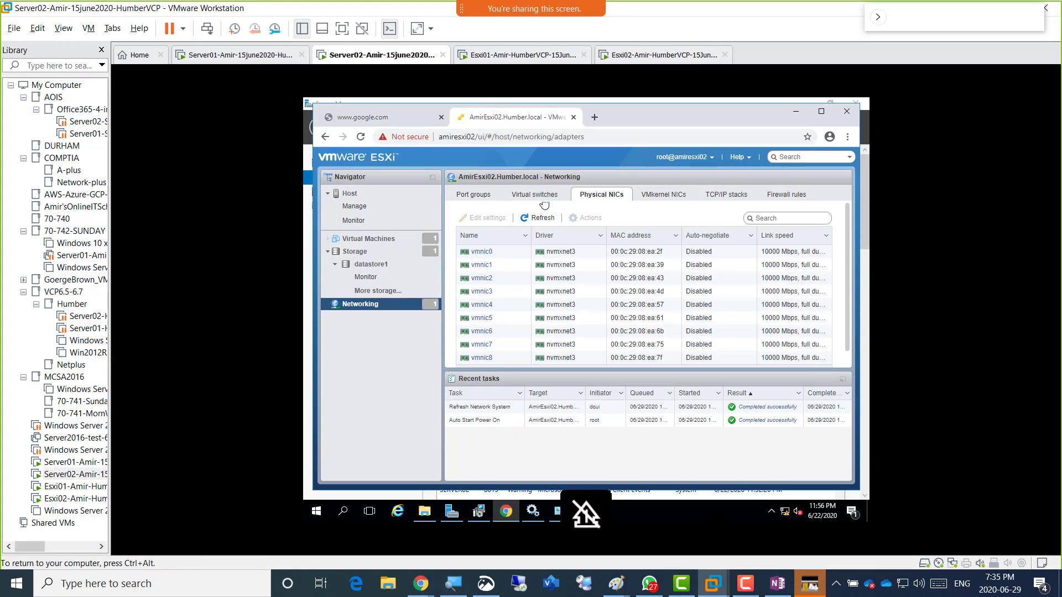
{"action": "left_click", "coordinate": [394, 118]}
{"action": "left_click", "coordinate": [484, 139]}
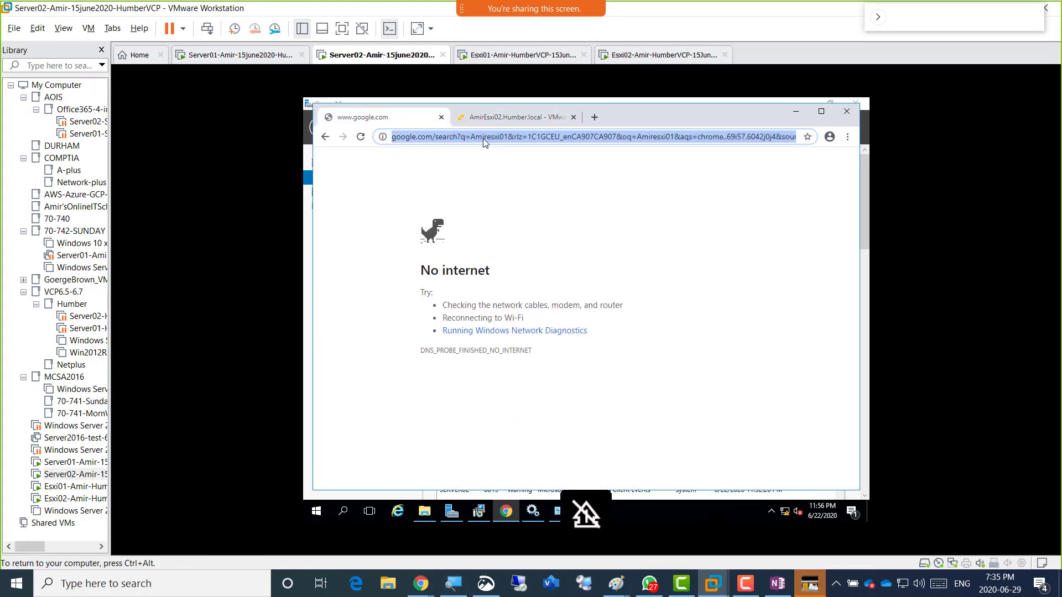
{"action": "type", "text": "Amires"}
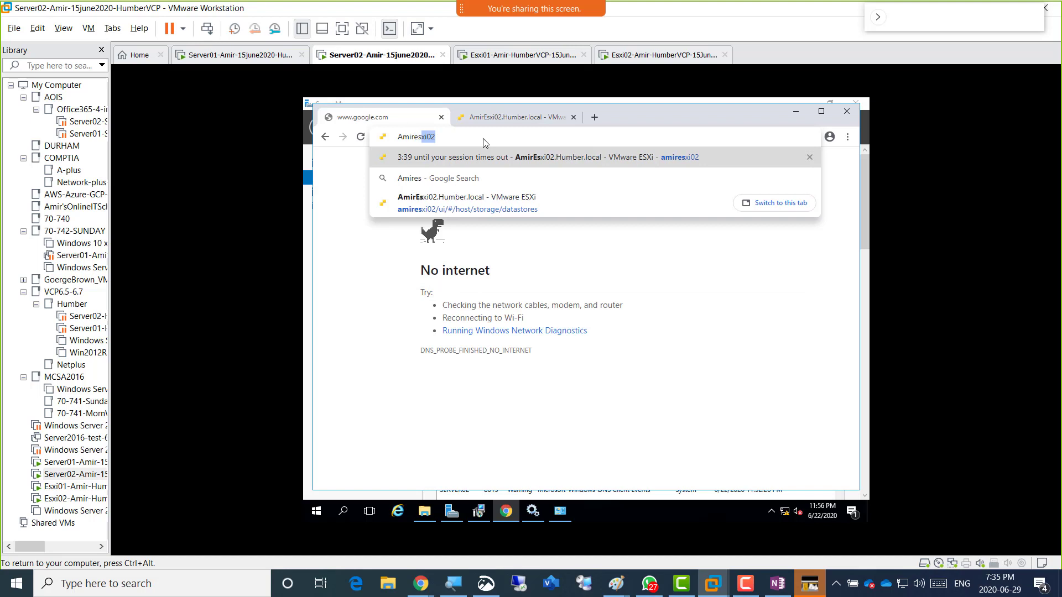
{"action": "type", "text": "xi01"}
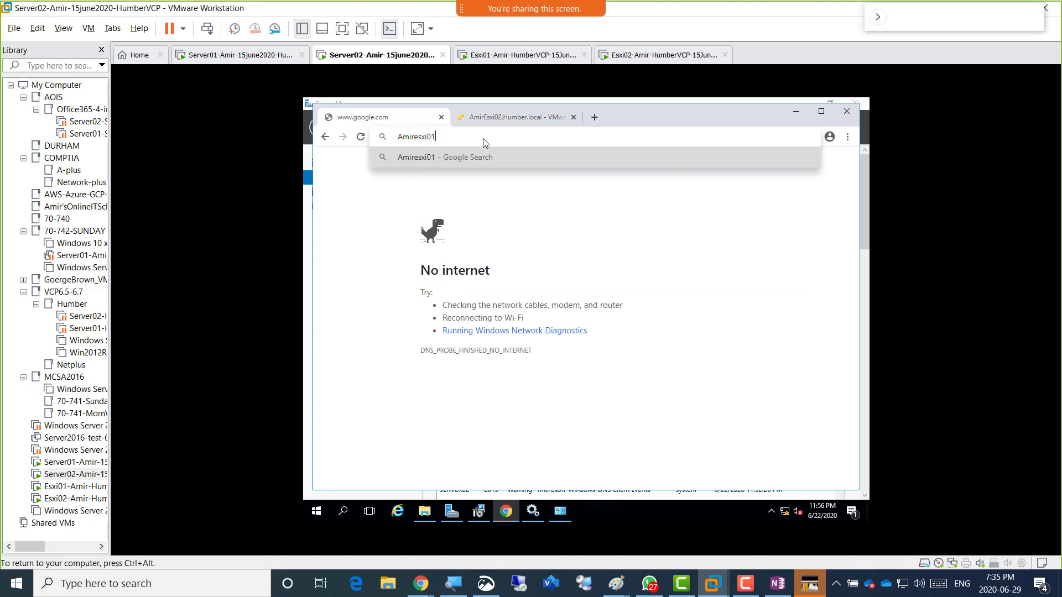
{"action": "key", "text": "Return"}
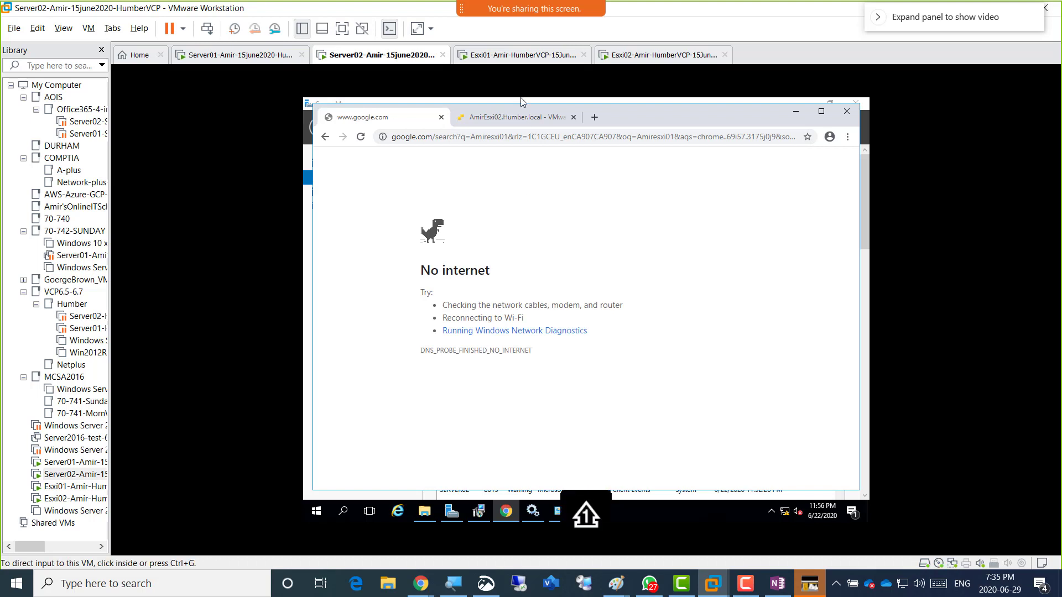
Check the Esxi01 VM, then open a new browser tab back in Server02.
{"action": "left_click", "coordinate": [523, 54]}
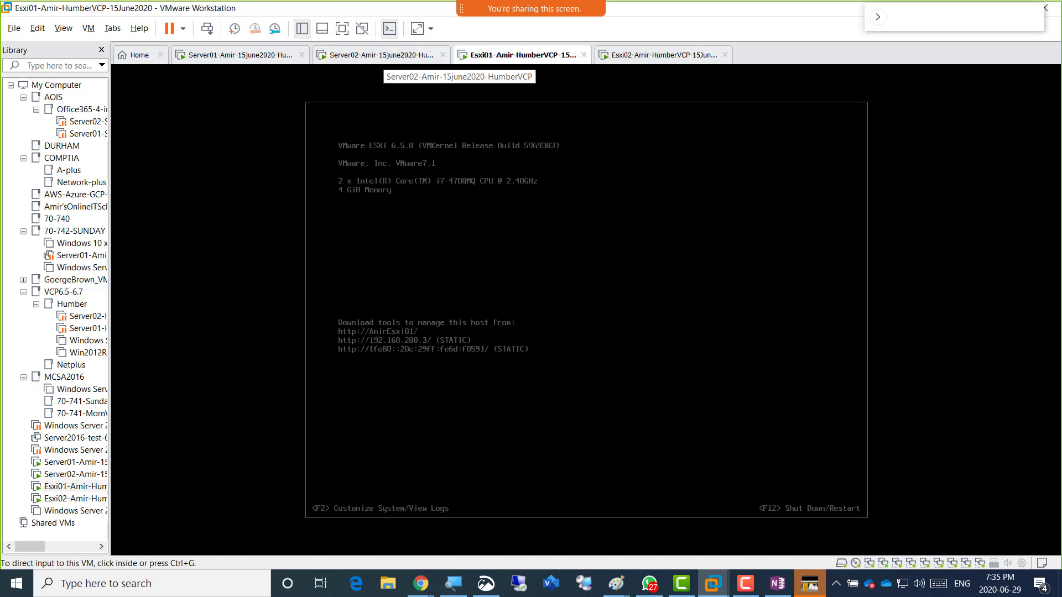
{"action": "left_click", "coordinate": [382, 54]}
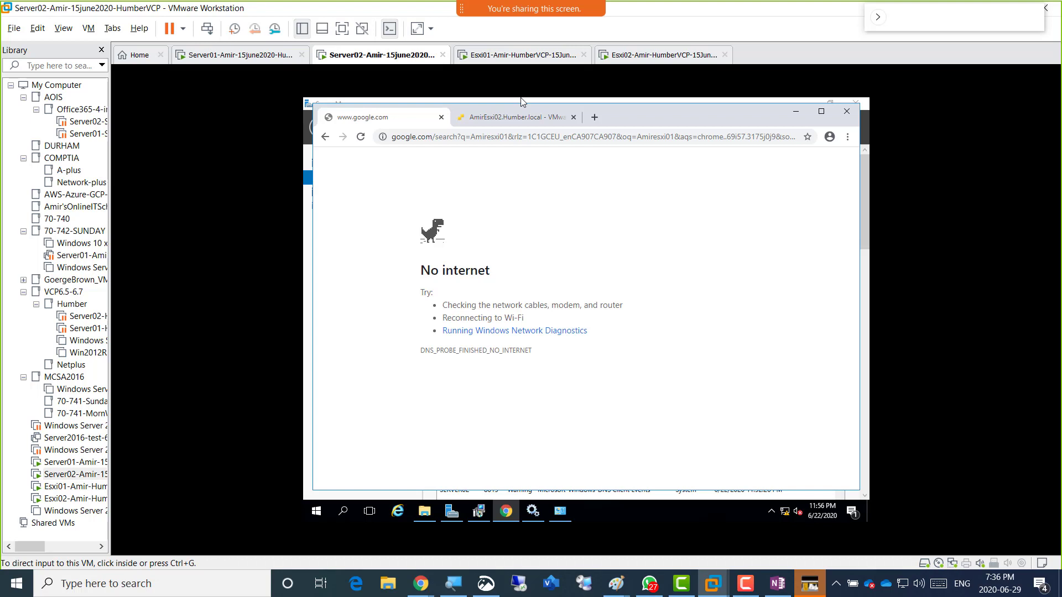
{"action": "left_click", "coordinate": [594, 116]}
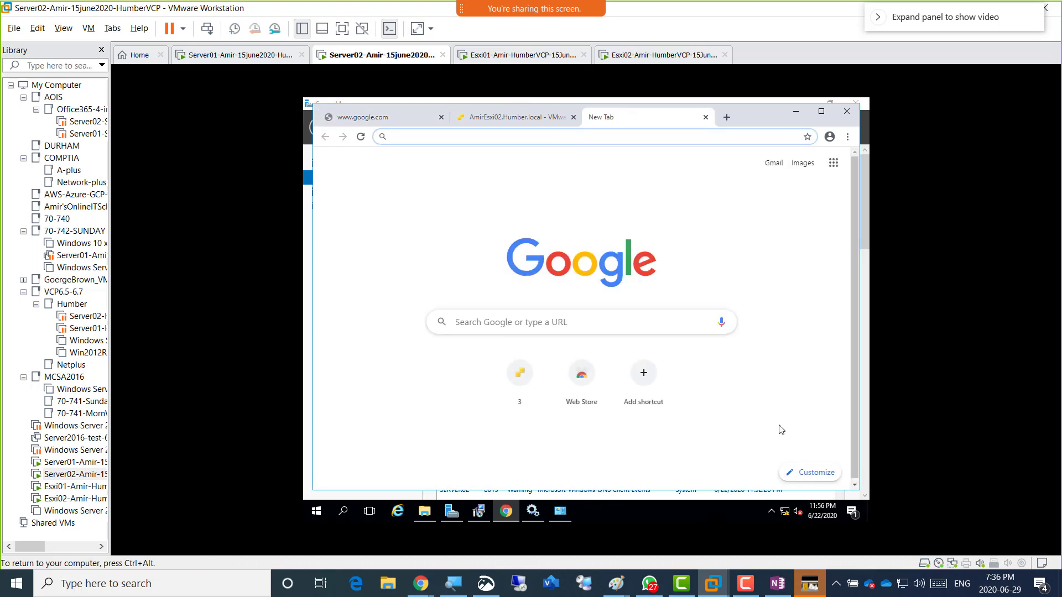
Review the guest's Ethernet0 connection details in the Network and Sharing Center.
{"action": "right_click", "coordinate": [786, 513]}
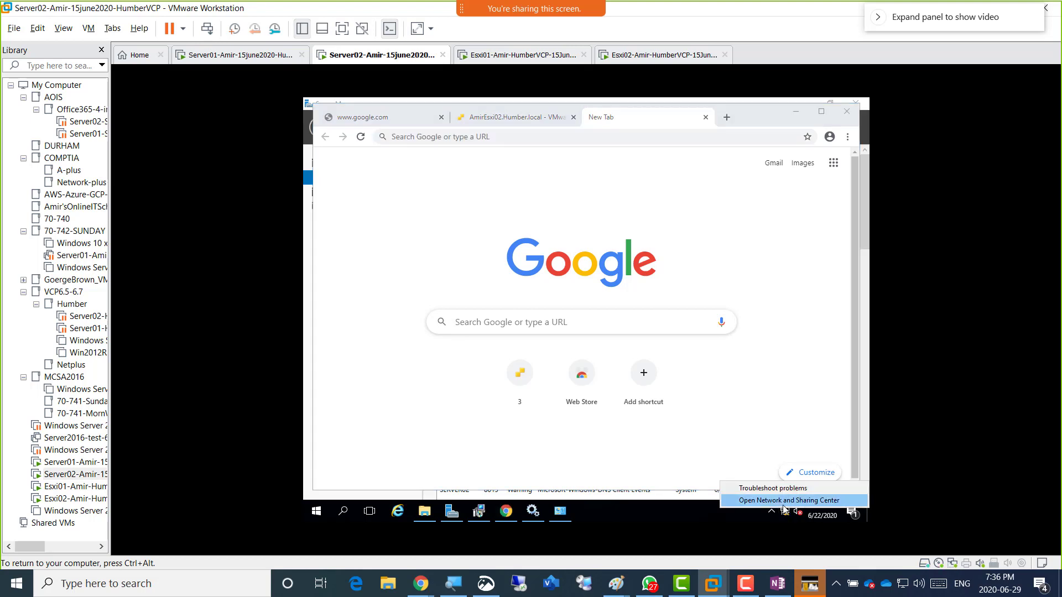
{"action": "left_click", "coordinate": [782, 500]}
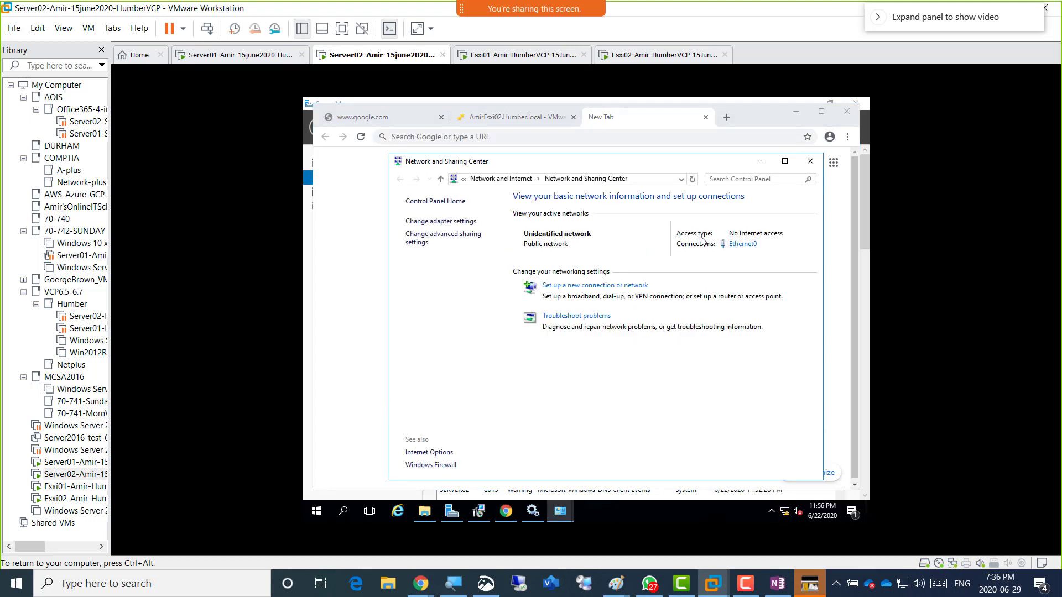
{"action": "left_click", "coordinate": [742, 244]}
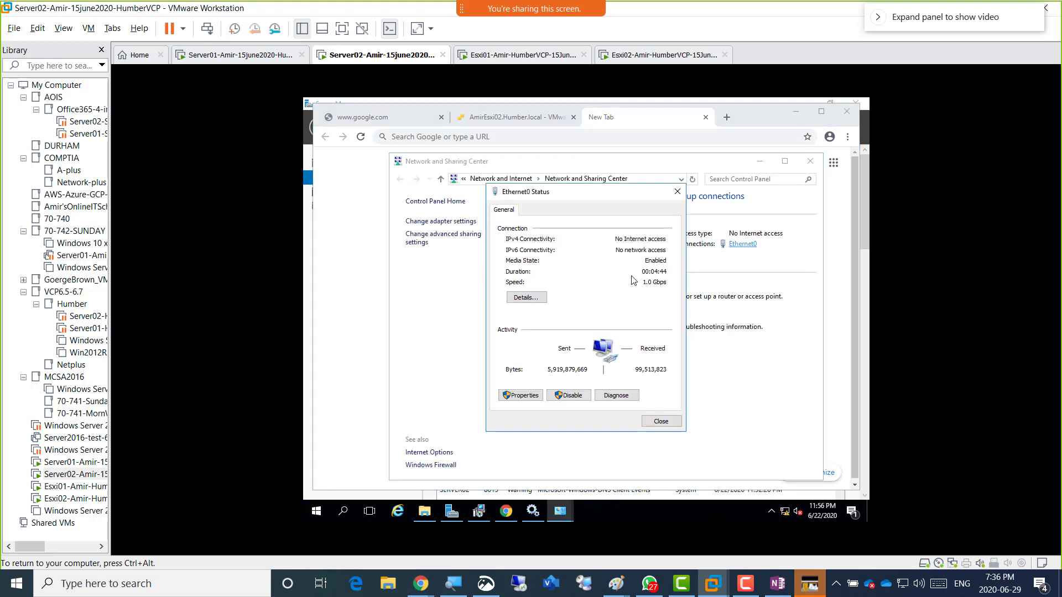
{"action": "left_click", "coordinate": [528, 297]}
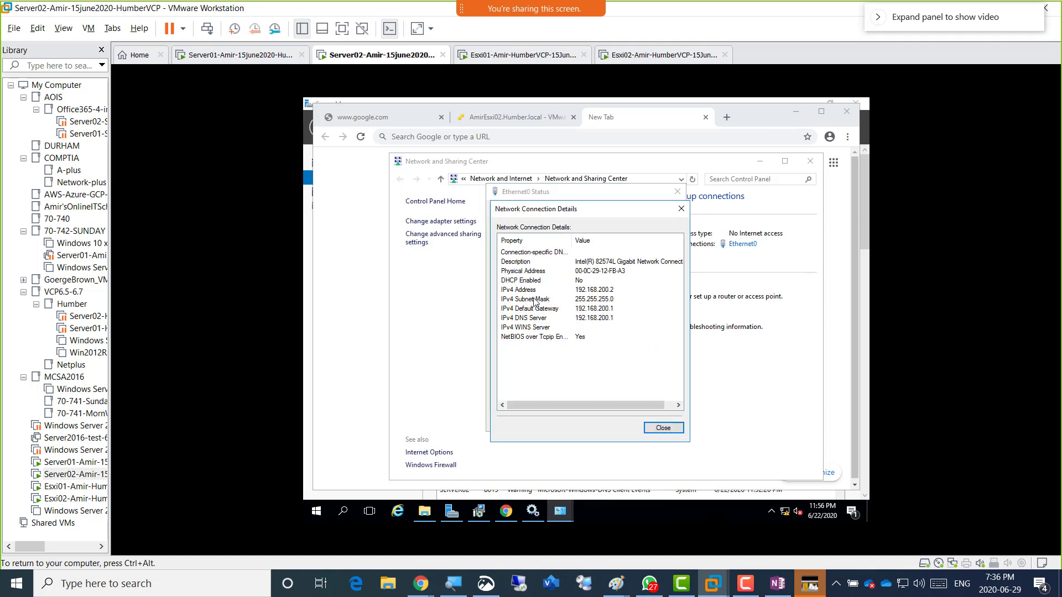
{"action": "left_click", "coordinate": [666, 426]}
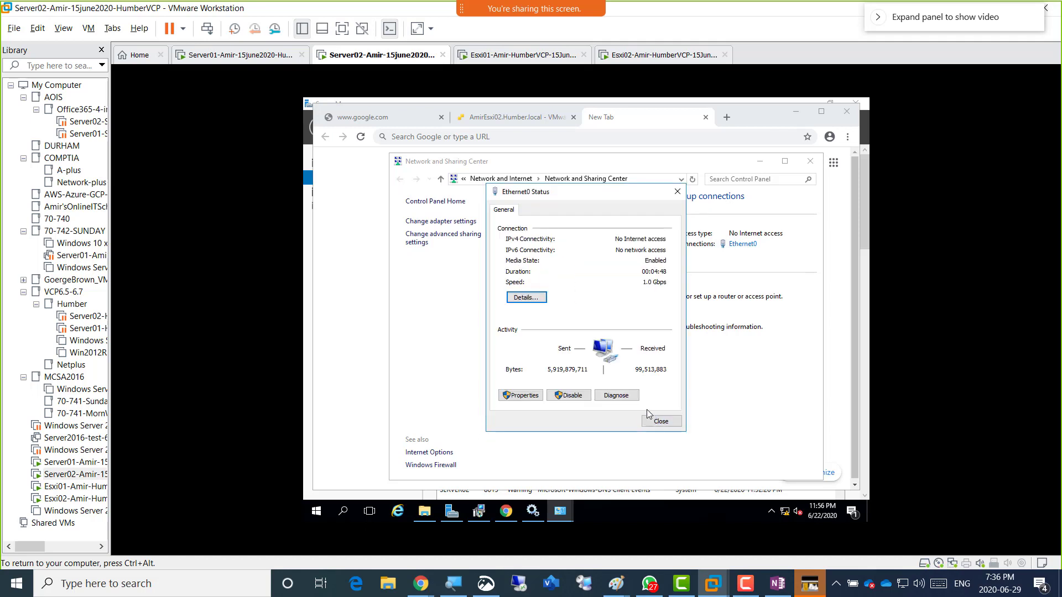
{"action": "left_click", "coordinate": [656, 419]}
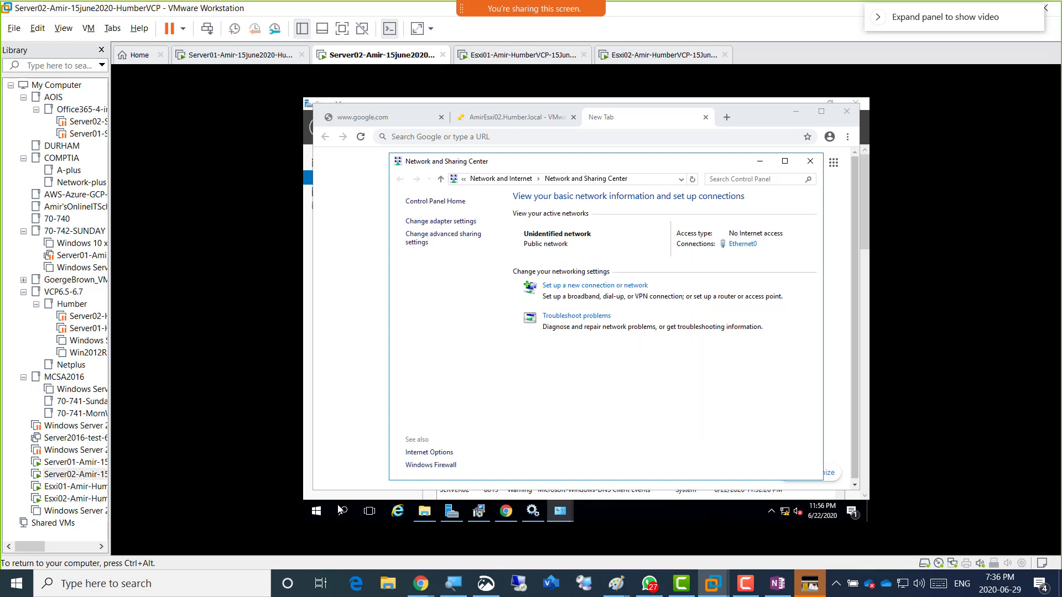
Run ipconfig /flushdns and ipconfig /registerdns in an elevated command prompt, then return to Chrome.
{"action": "right_click", "coordinate": [315, 511]}
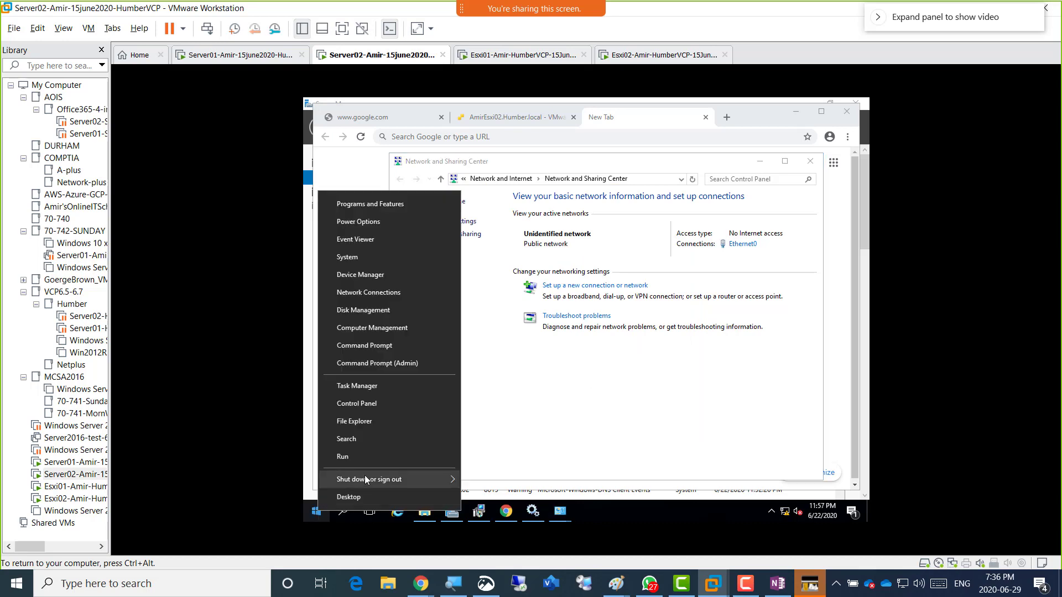
{"action": "left_click", "coordinate": [393, 365]}
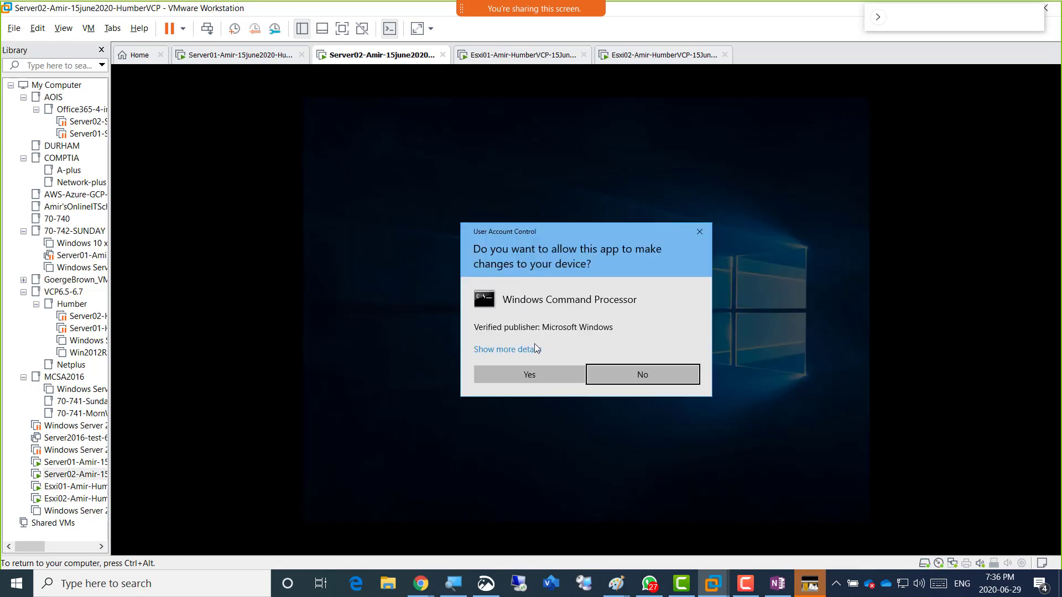
{"action": "left_click", "coordinate": [529, 375]}
{"action": "type", "text": "ipconfig"}
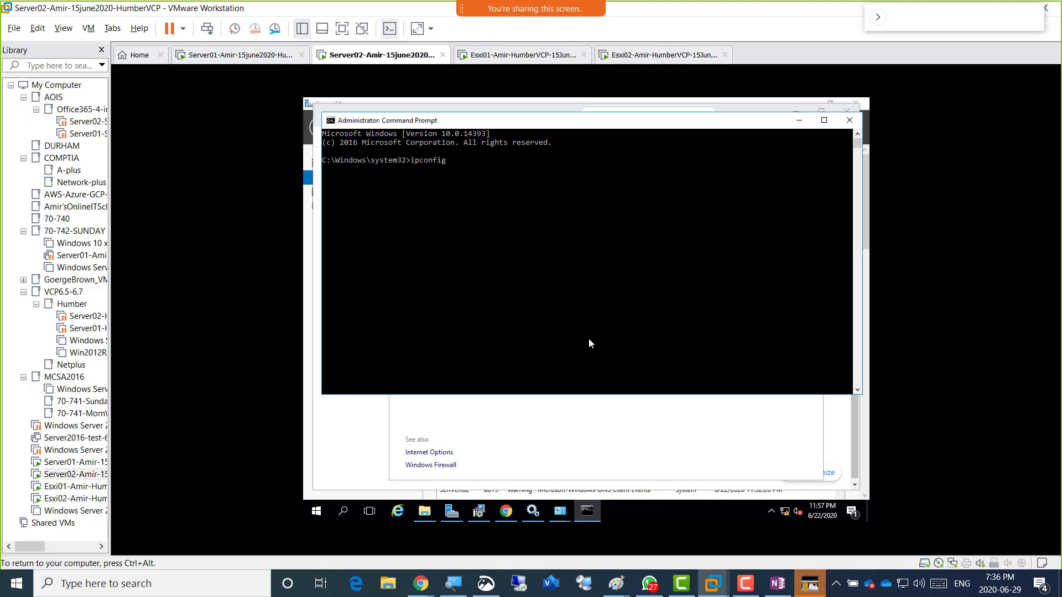
{"action": "type", "text": " /flushdns"}
{"action": "key", "text": "Return"}
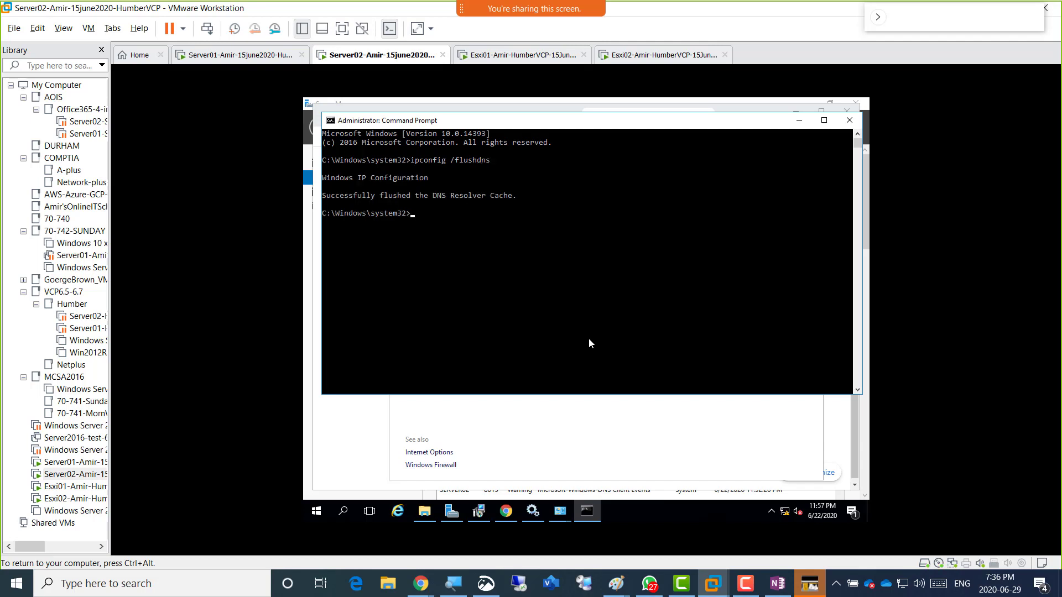
{"action": "type", "text": "ipconfig /registerdns"}
{"action": "key", "text": "Return"}
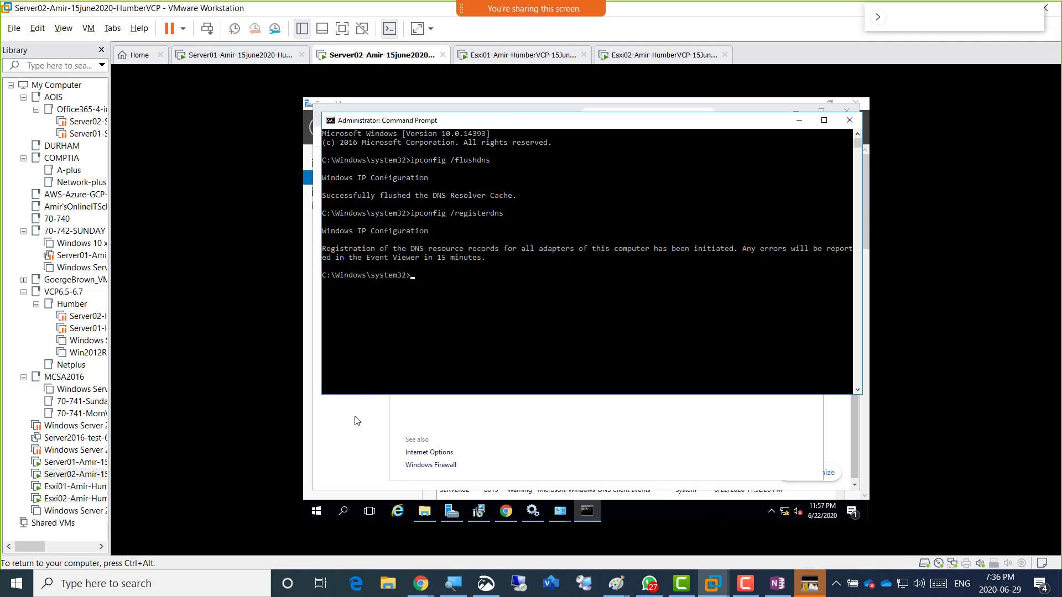
{"action": "left_click", "coordinate": [338, 446]}
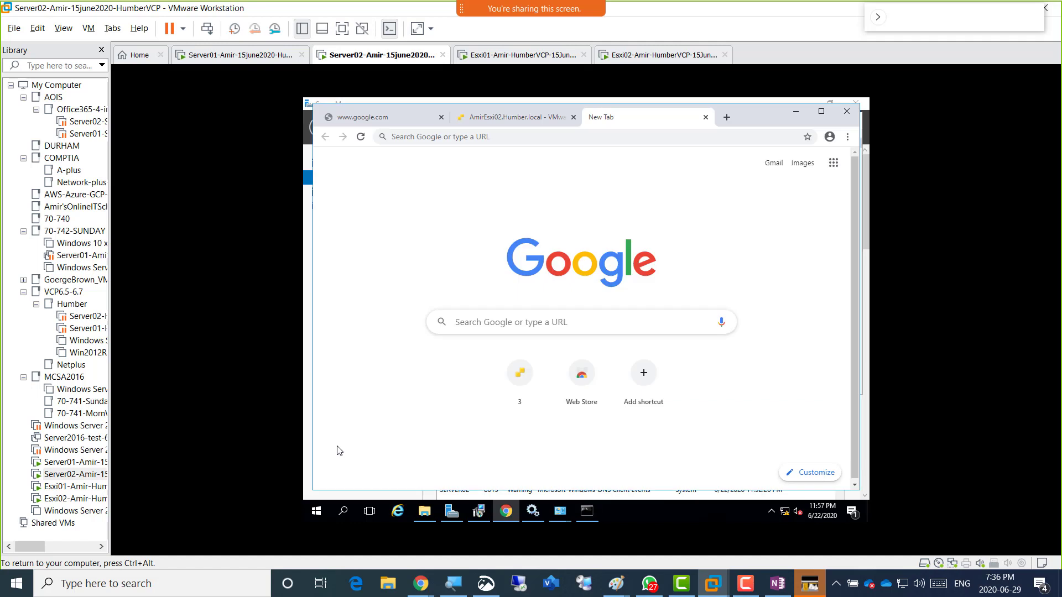
{"action": "left_click", "coordinate": [495, 136]}
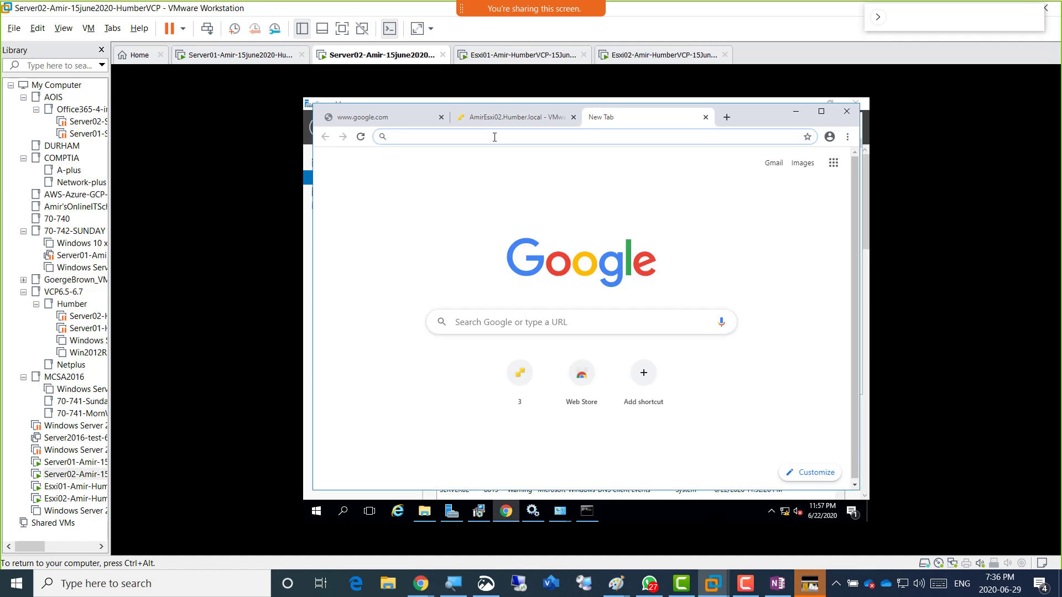
{"action": "type", "text": "http:"}
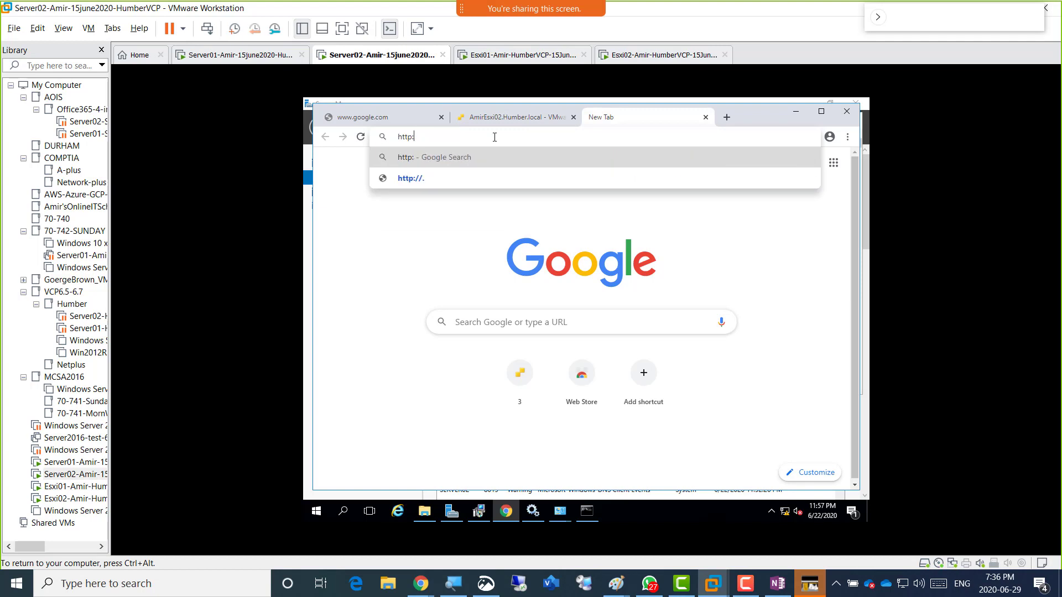
{"action": "type", "text": "//amires"}
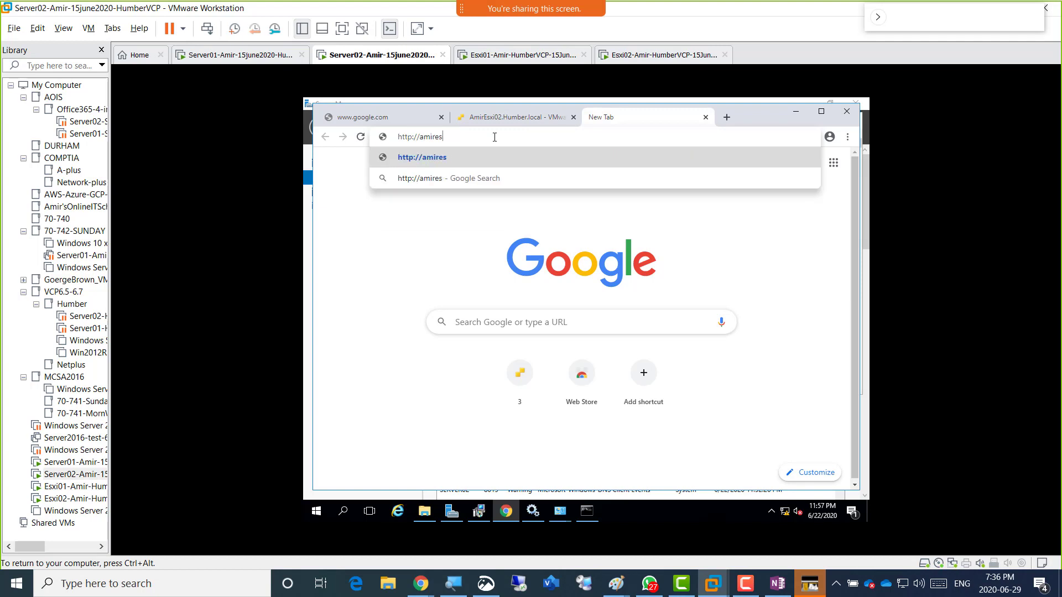
{"action": "type", "text": "xi01"}
{"action": "key", "text": "Return"}
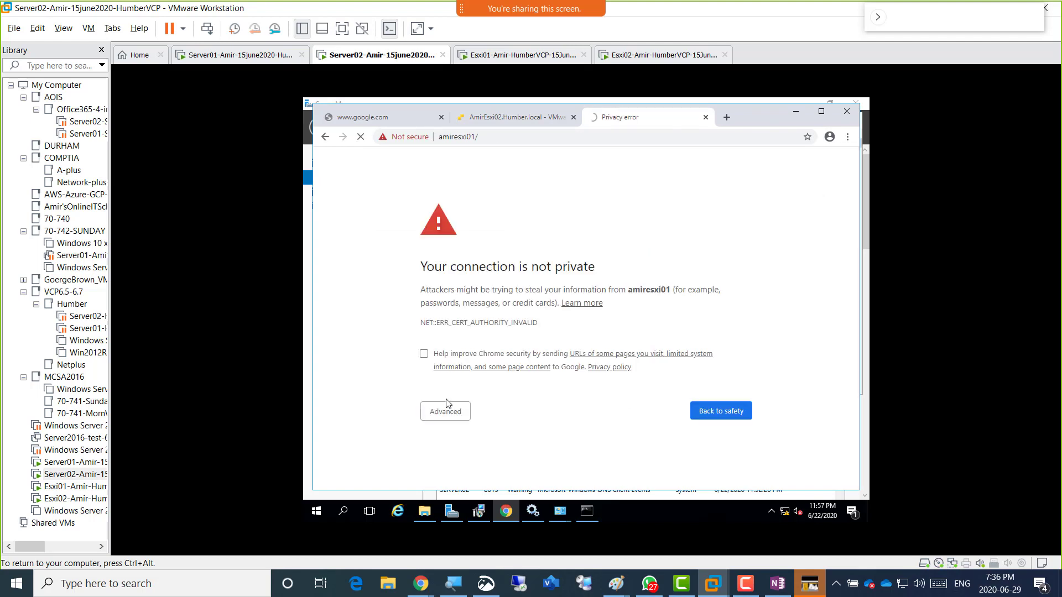
{"action": "left_click", "coordinate": [447, 412]}
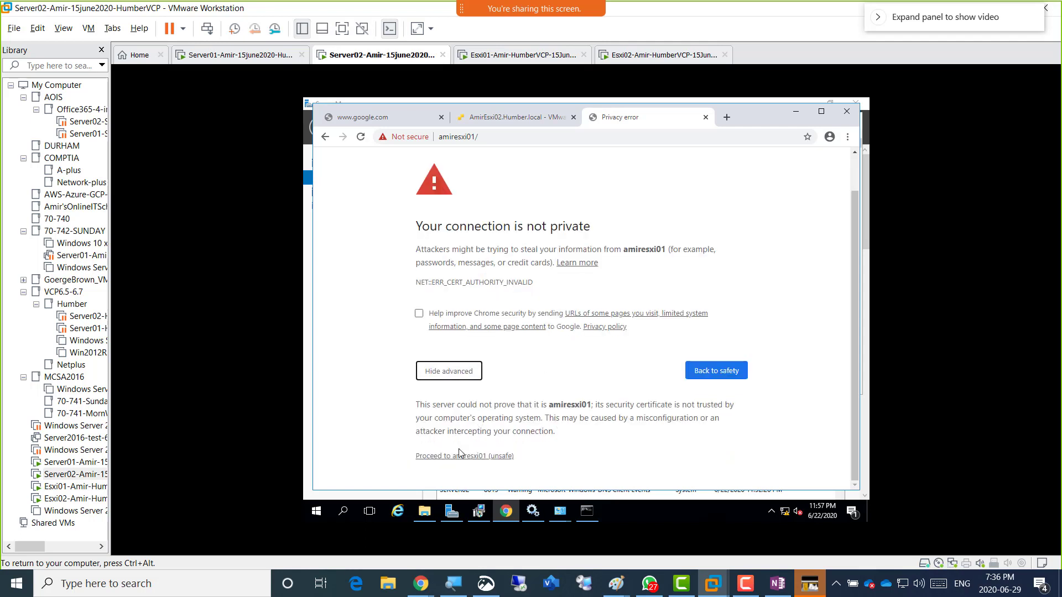
{"action": "left_click", "coordinate": [464, 456]}
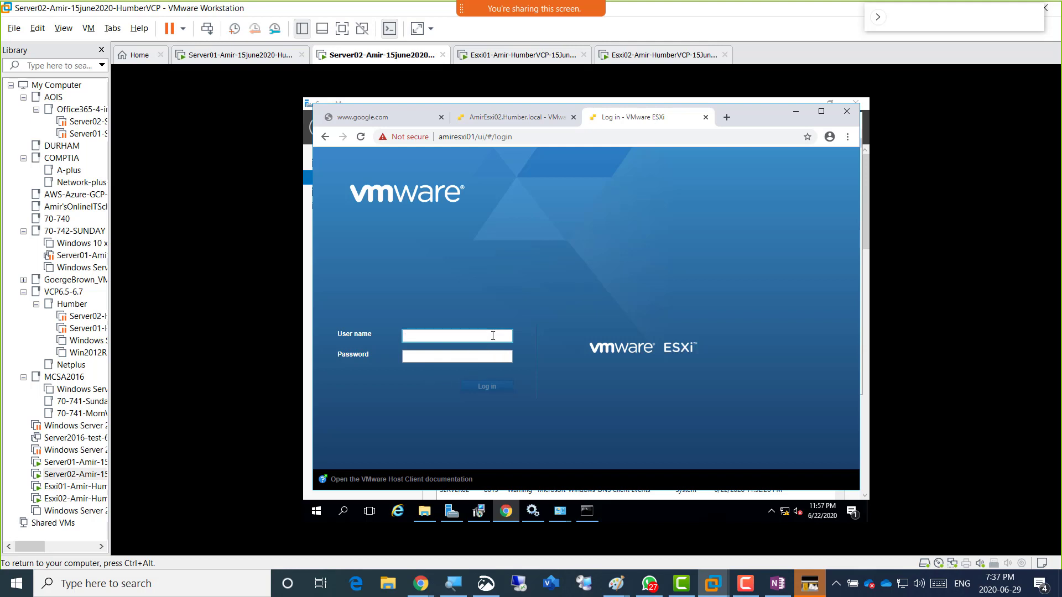
Sign in to the ESXi host client as root with the account password.
{"action": "left_click", "coordinate": [486, 335]}
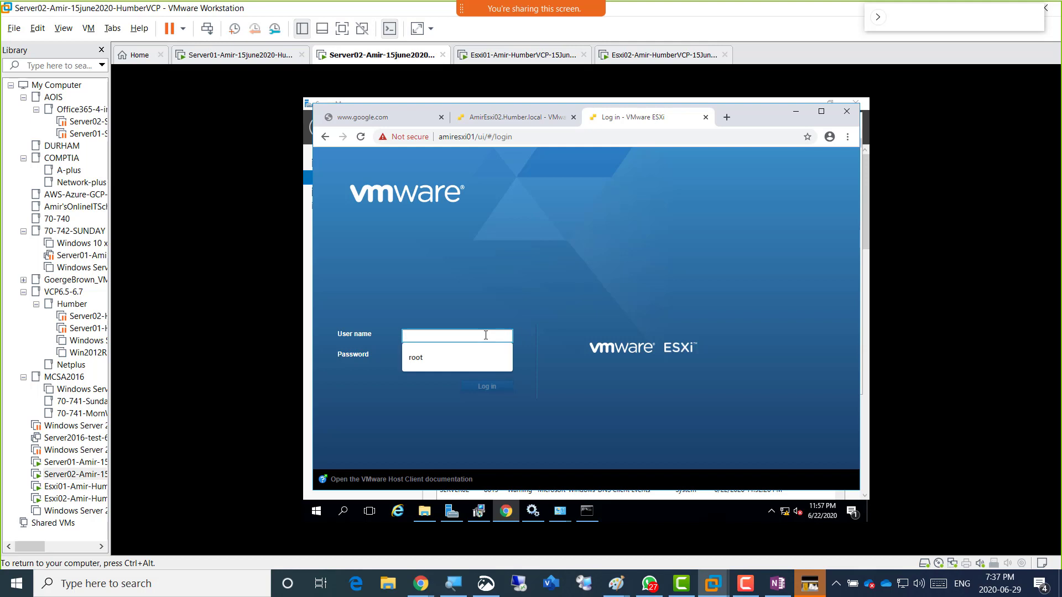
{"action": "left_click", "coordinate": [421, 359]}
{"action": "left_click", "coordinate": [416, 356]}
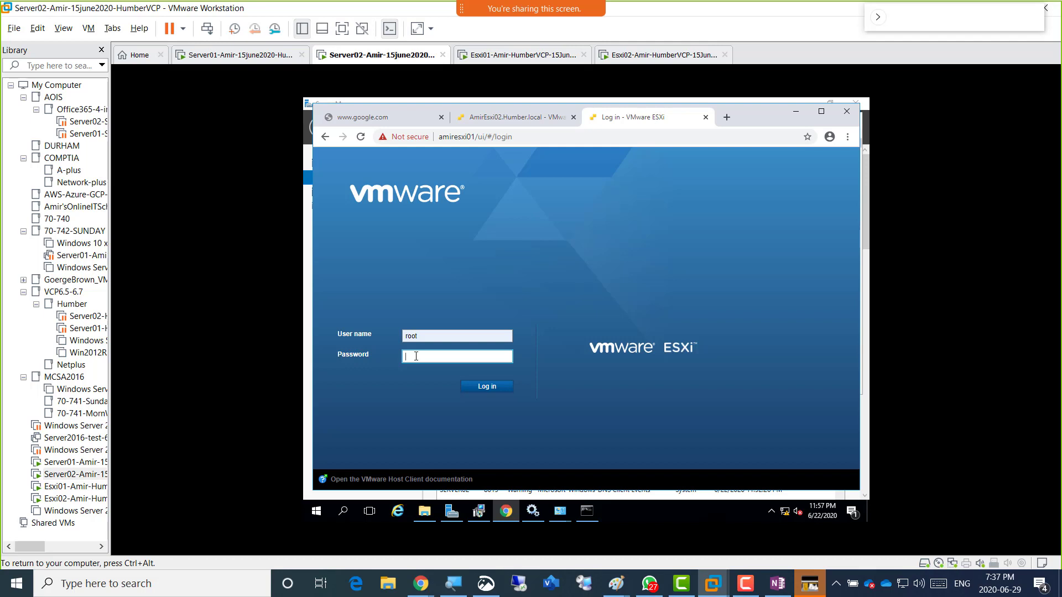
{"action": "type", "text": "VMware1!"}
{"action": "key", "text": "Return"}
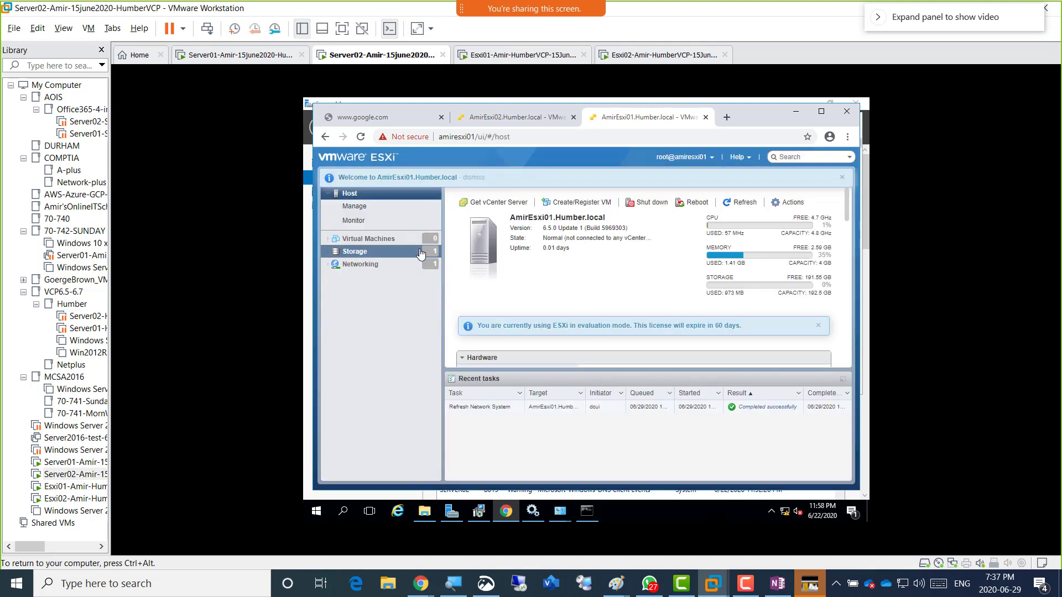
Open Networking > Physical NICs on amiresxi01 and snip the host client window.
{"action": "left_click", "coordinate": [379, 266]}
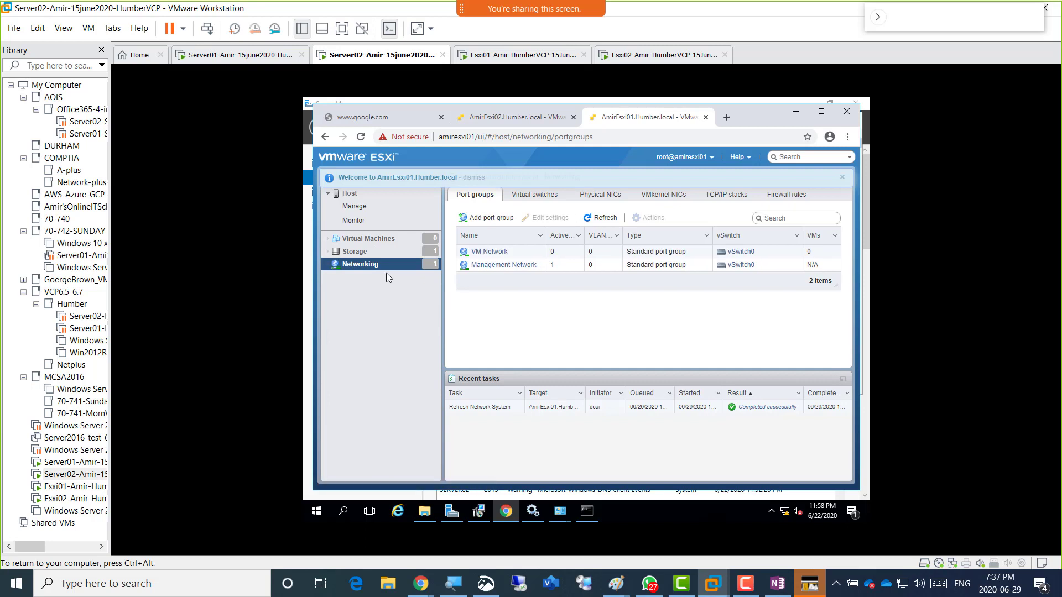
{"action": "left_click", "coordinate": [607, 197]}
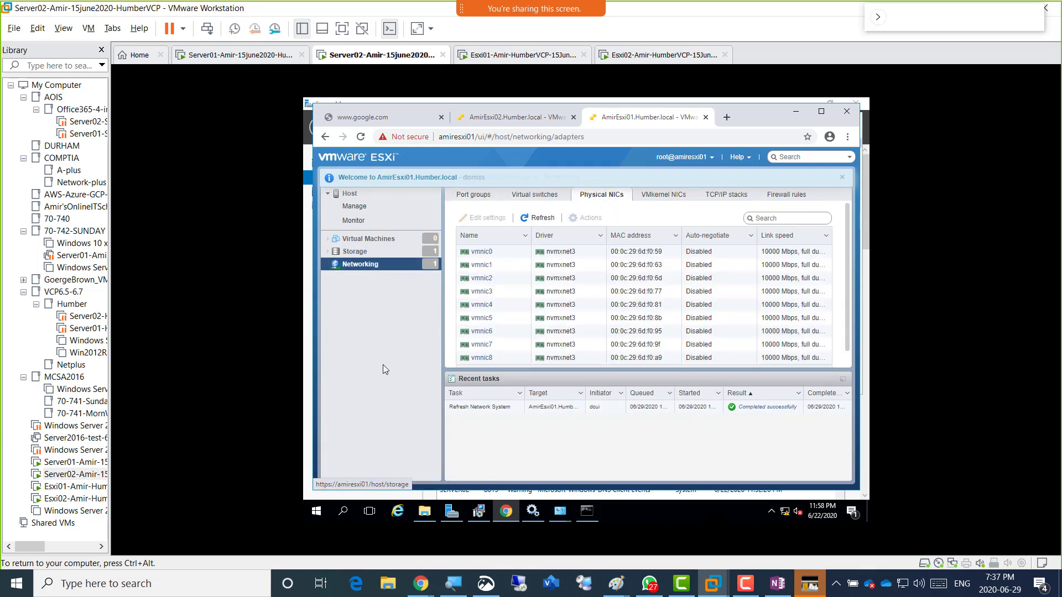
{"action": "left_click", "coordinate": [486, 584]}
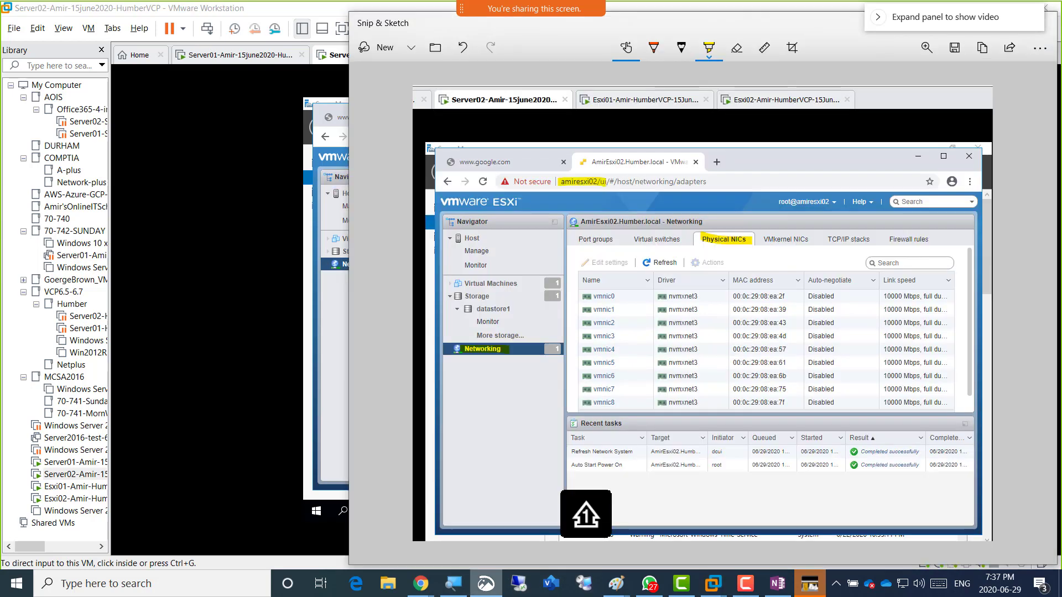
{"action": "left_click", "coordinate": [376, 47]}
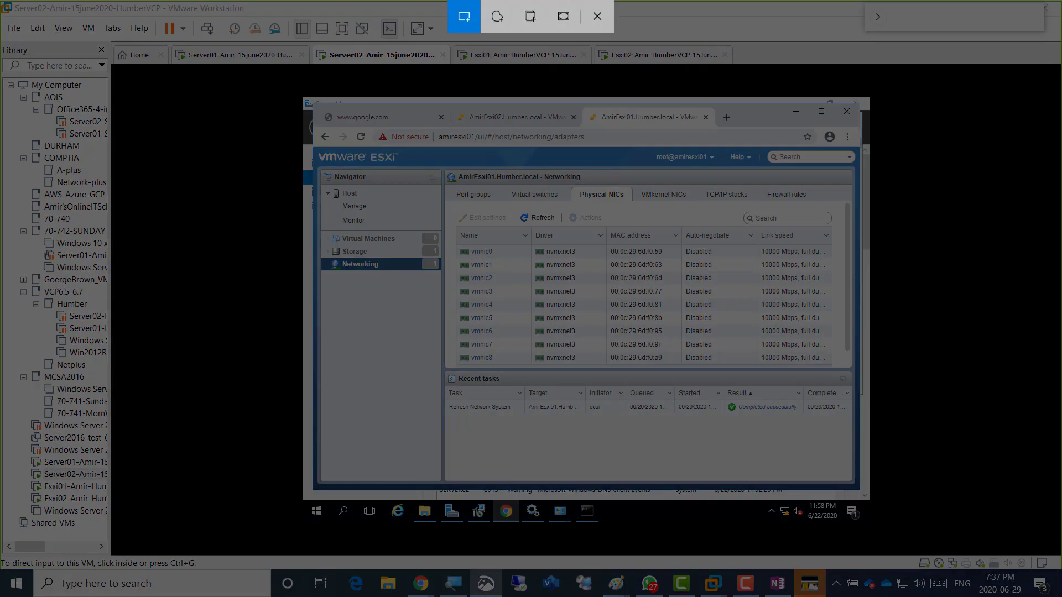
{"action": "mouse_move", "coordinate": [291, 39]}
{"action": "left_mouse_down"}
{"action": "mouse_move", "coordinate": [822, 388]}
{"action": "mouse_move", "coordinate": [881, 512]}
{"action": "left_mouse_up"}
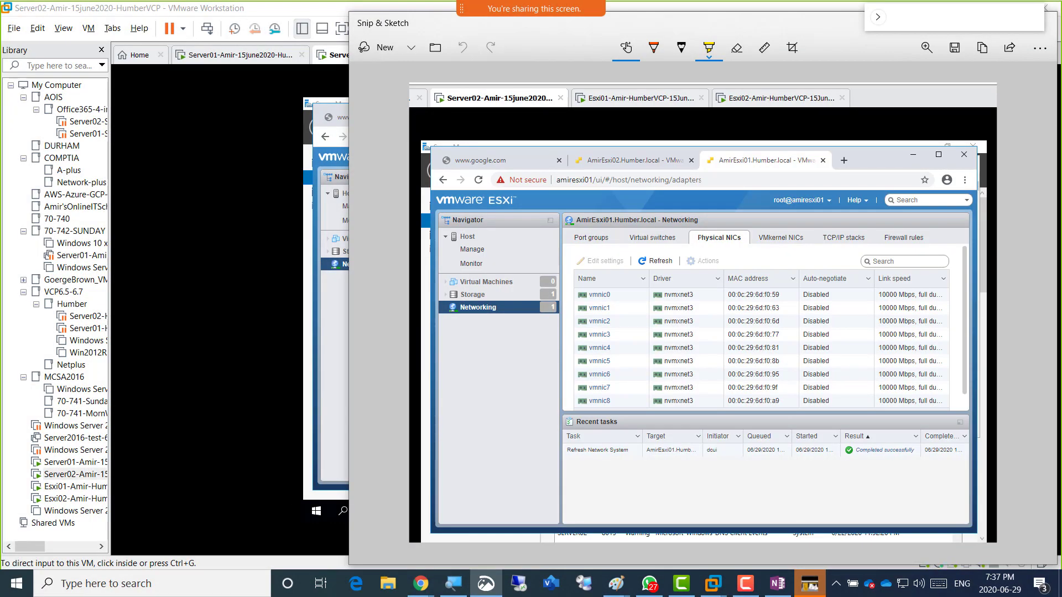
Highlight Networking, Physical NICs and amiresxi01 in the snip and copy it to the clipboard.
{"action": "left_click_drag", "start_coordinate": [450, 307], "coordinate": [497, 307]}
{"action": "left_click_drag", "start_coordinate": [692, 236], "coordinate": [743, 237]}
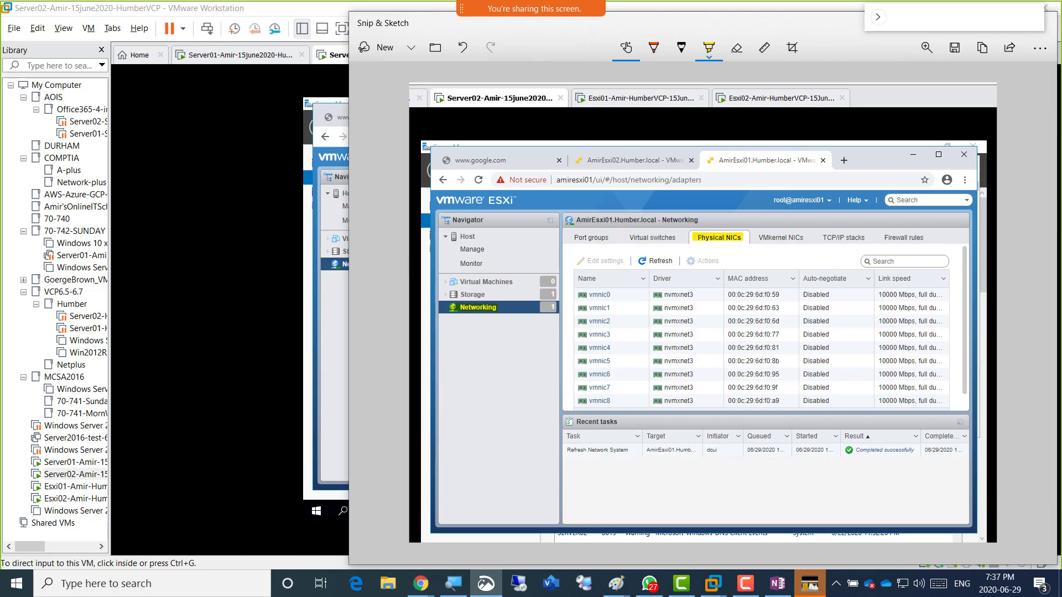
{"action": "left_click_drag", "start_coordinate": [555, 180], "coordinate": [593, 180]}
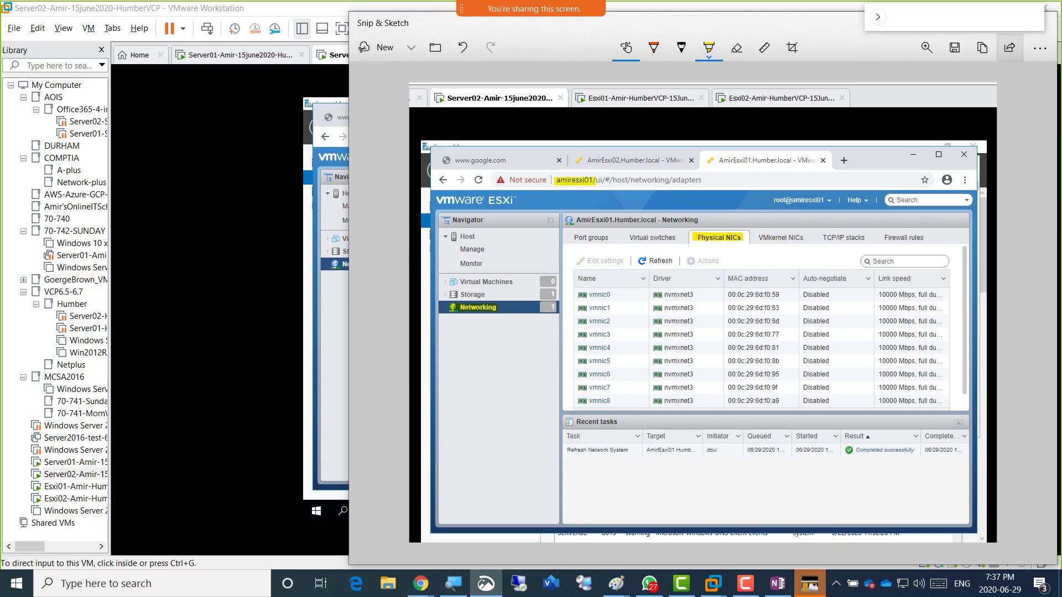
{"action": "left_click", "coordinate": [982, 48]}
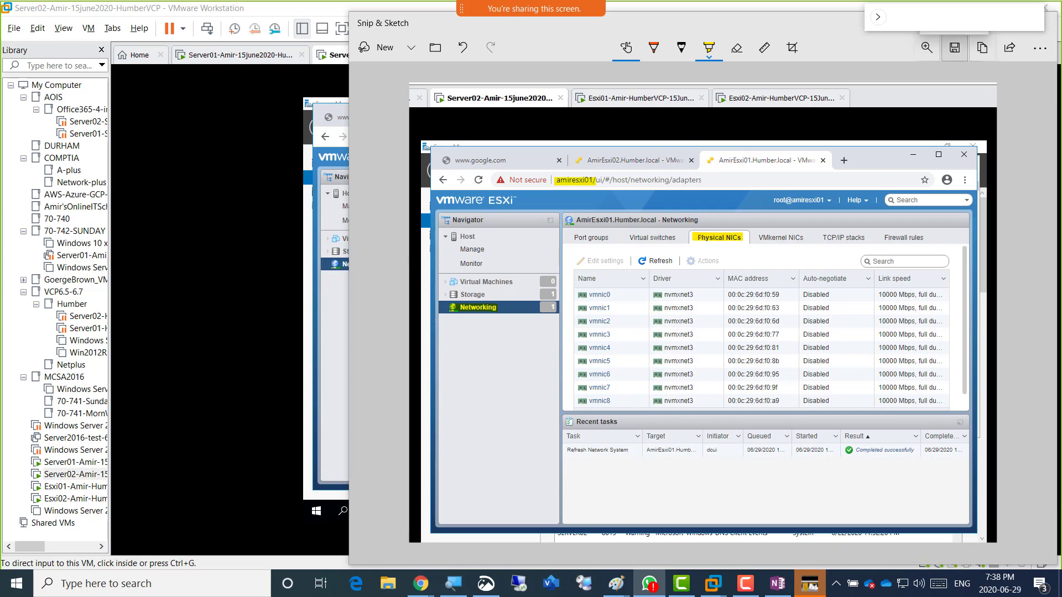
{"action": "left_click", "coordinate": [954, 48]}
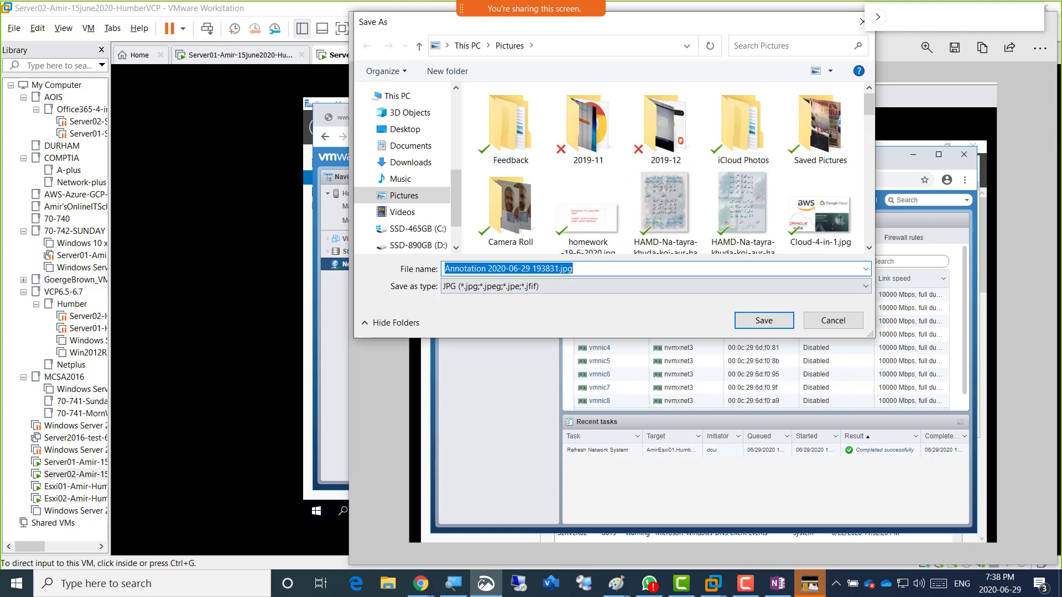
{"action": "scroll", "coordinate": [663, 166], "scroll_direction": "down", "scroll_amount": 3}
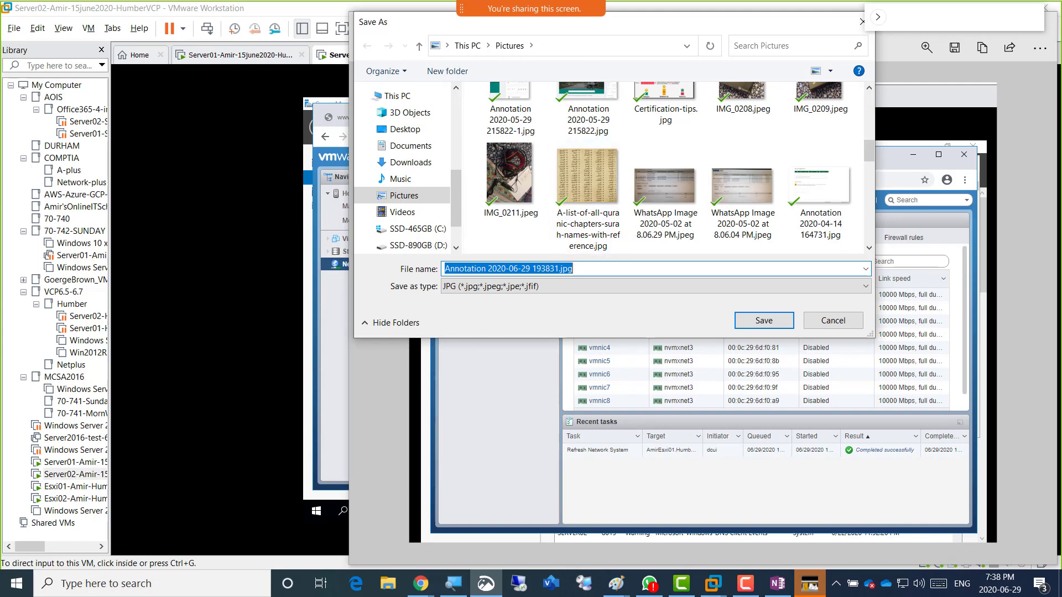
{"action": "left_click_drag", "start_coordinate": [559, 269], "coordinate": [445, 268]}
{"action": "type", "text": "scree"}
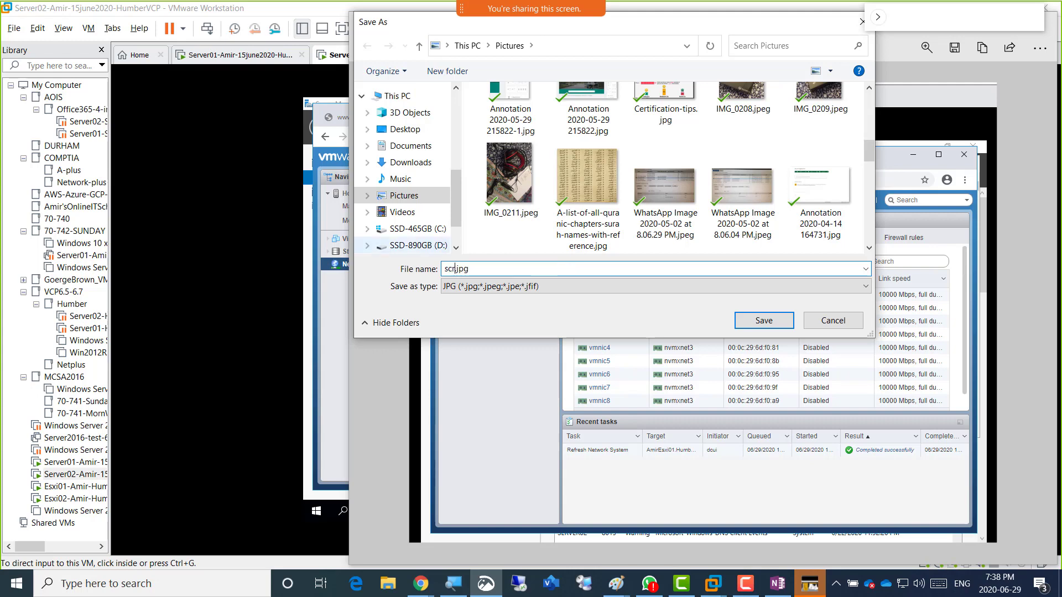
{"action": "type", "text": "nshot1-"}
{"action": "type", "text": "9Nics"}
{"action": "type", "text": "onSer"}
{"action": "key", "text": "BackSpace"}
{"action": "key", "text": "BackSpace"}
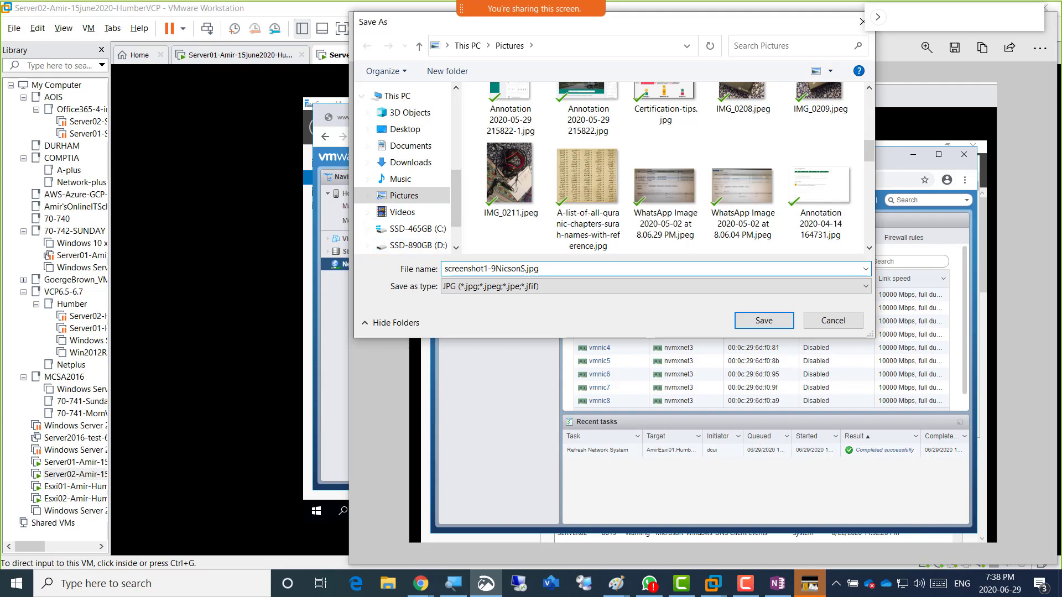
{"action": "left_click", "coordinate": [833, 320]}
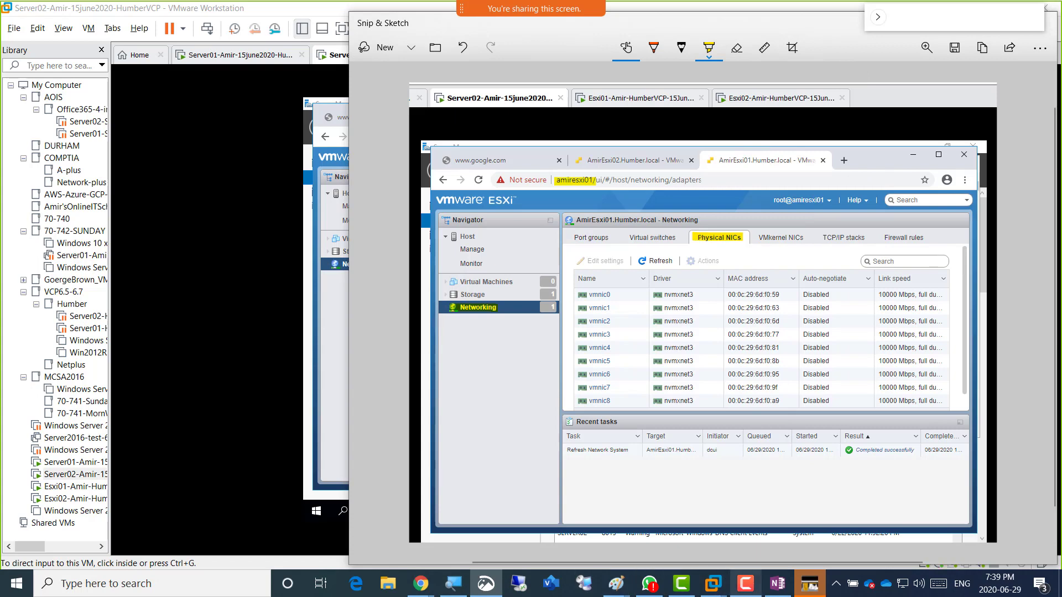
{"action": "left_click", "coordinate": [777, 583]}
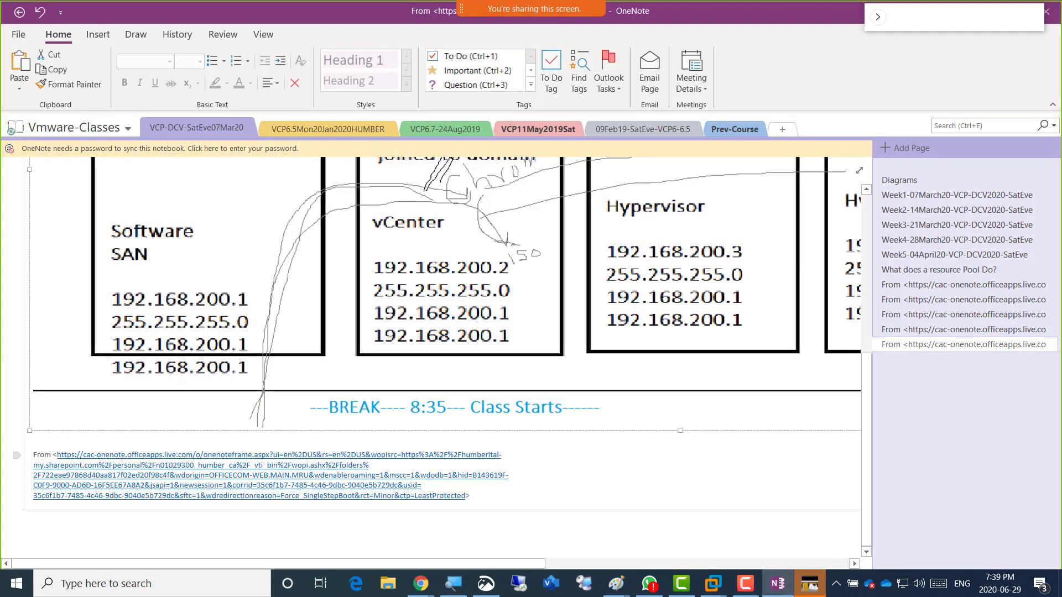
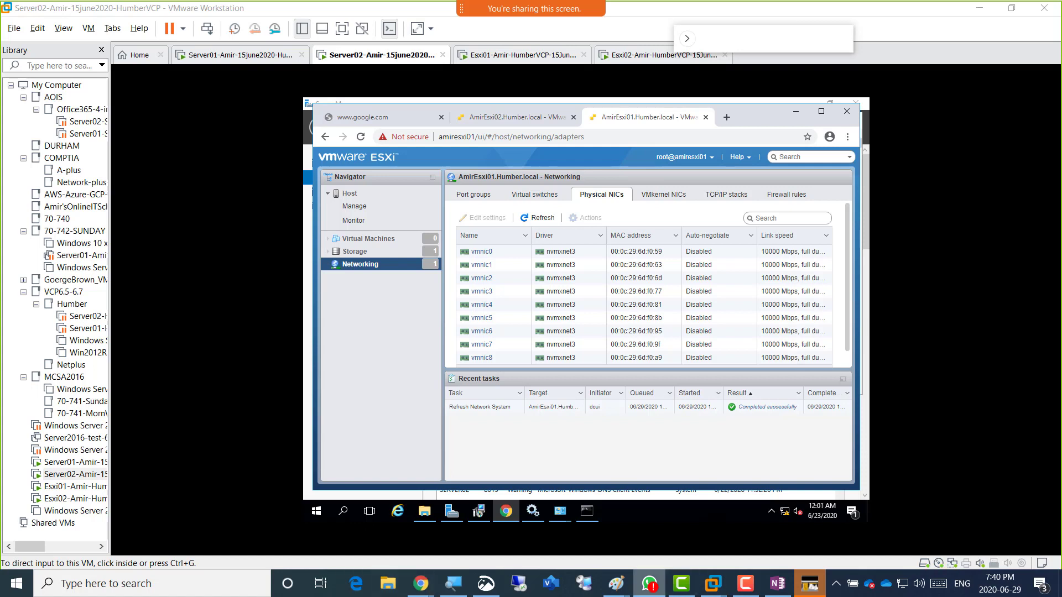
Bring the Paint sketch explaining nine NICs per ESXi host to the front.
{"action": "mouse_move", "coordinate": [615, 583]}
{"action": "left_click", "coordinate": [688, 519]}
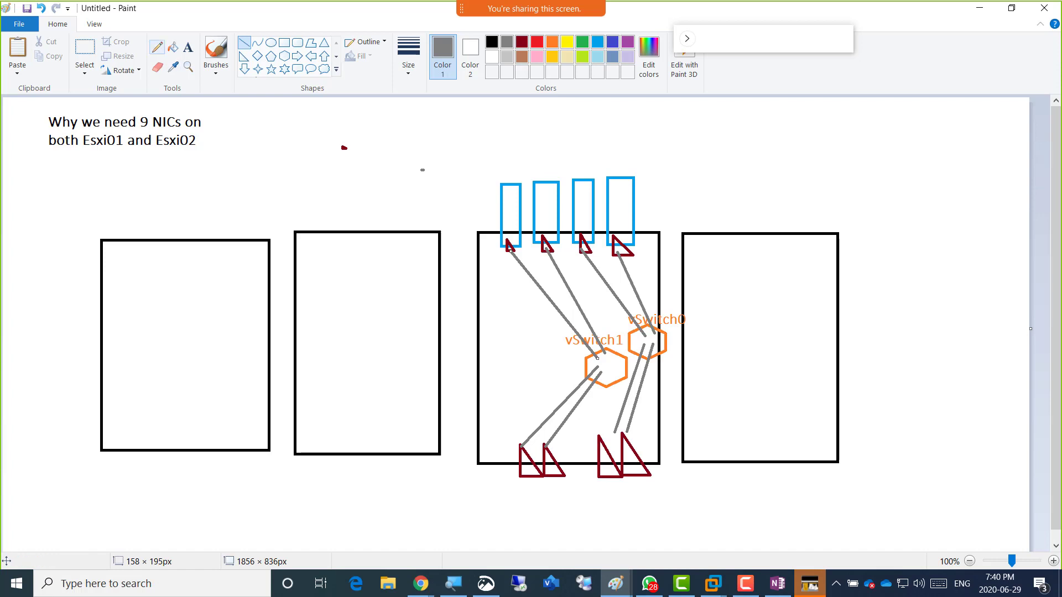
Launch a second, blank Paint window from the taskbar.
{"action": "left_click", "coordinate": [157, 47]}
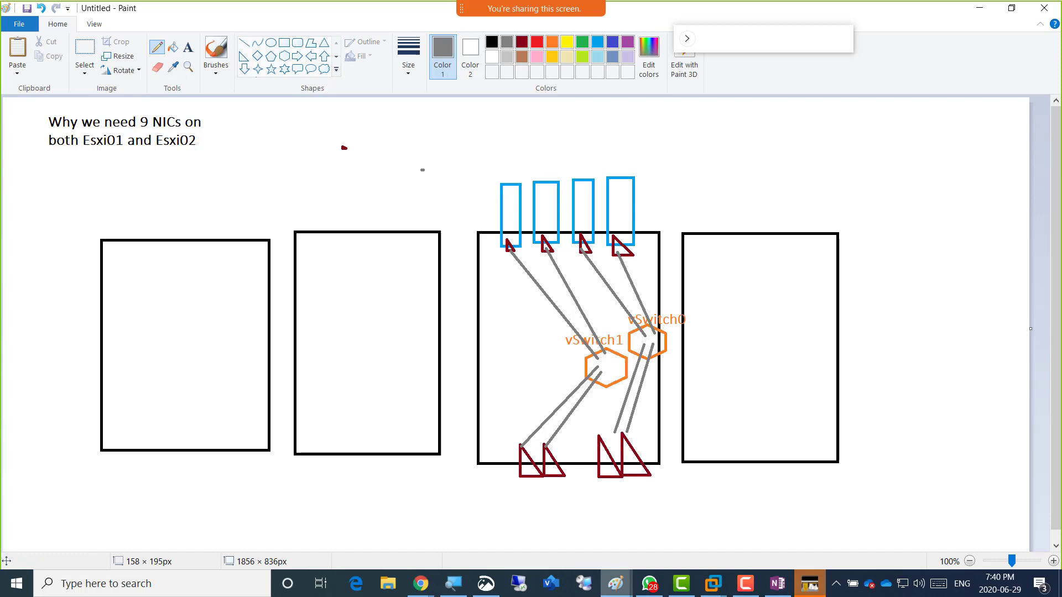
{"action": "right_click", "coordinate": [615, 583]}
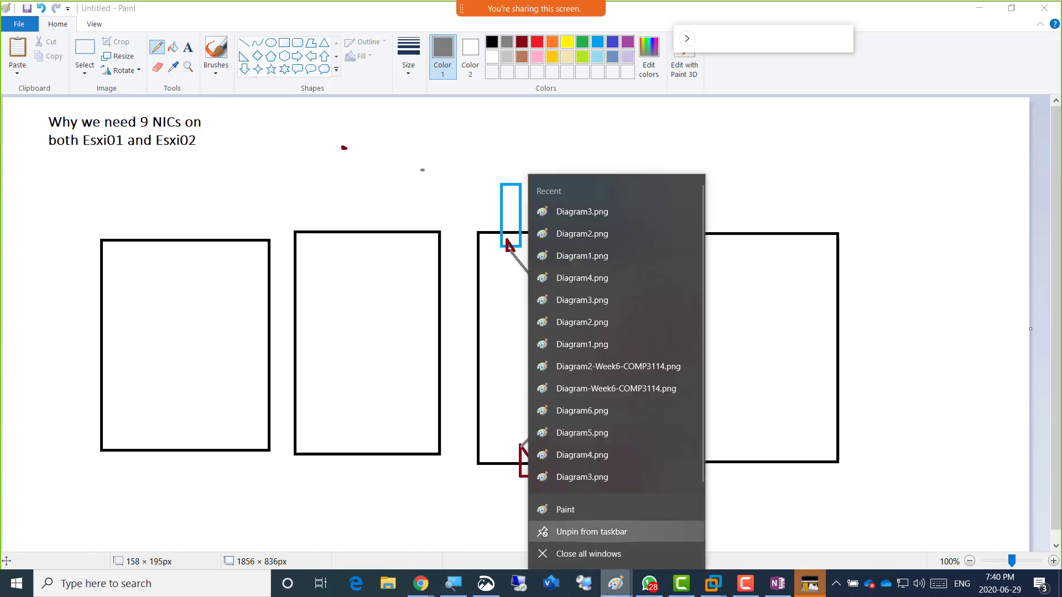
{"action": "left_click", "coordinate": [594, 509]}
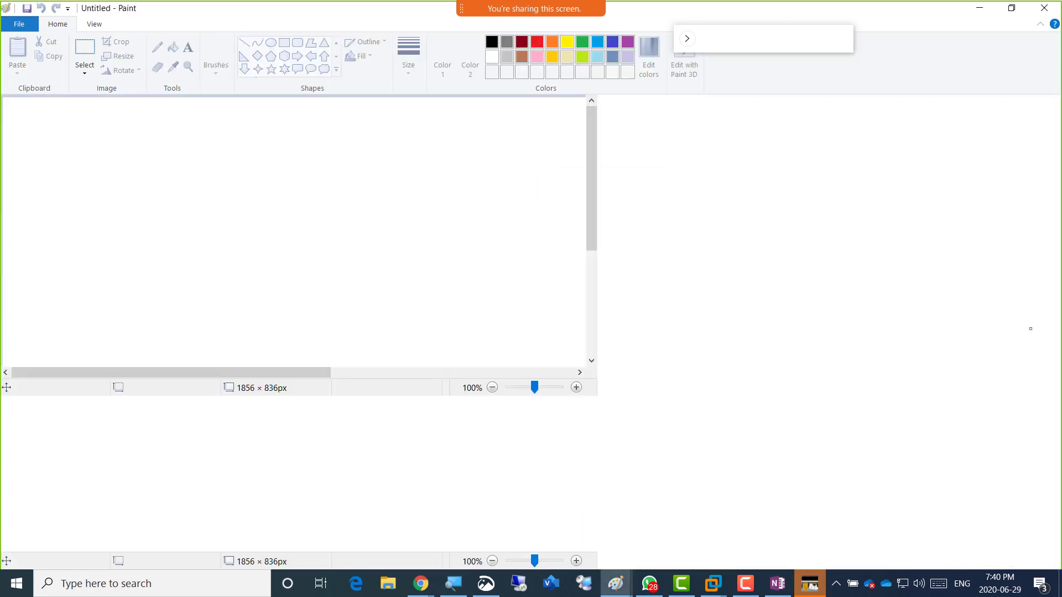
Review the server diagram on OneNote's Diagrams page, then return to the blank Paint canvas.
{"action": "left_click", "coordinate": [778, 583]}
{"action": "scroll", "coordinate": [431, 360], "scroll_direction": "up", "scroll_amount": 2}
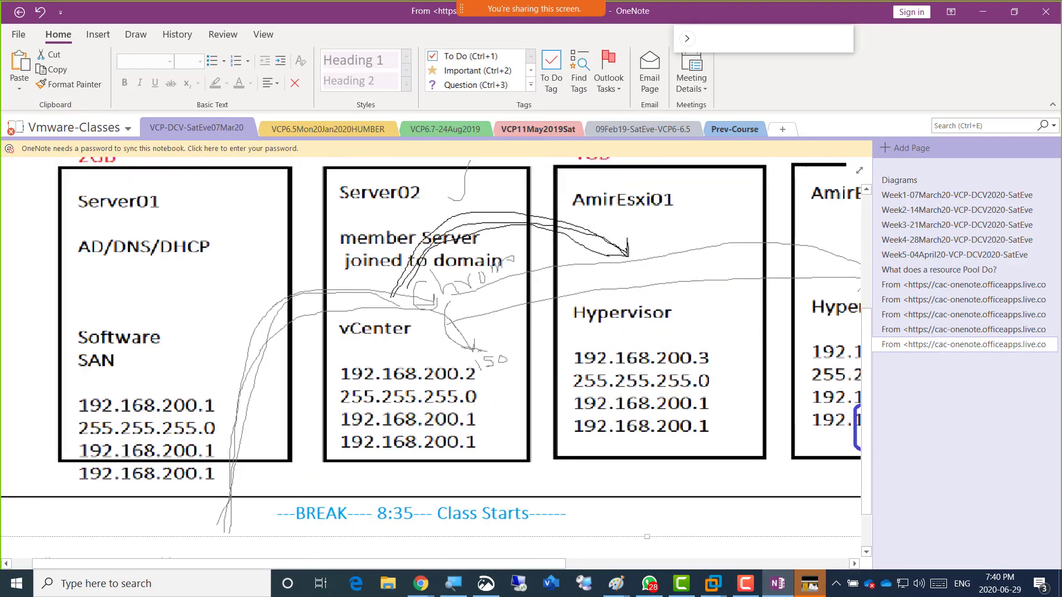
{"action": "left_click", "coordinate": [899, 180]}
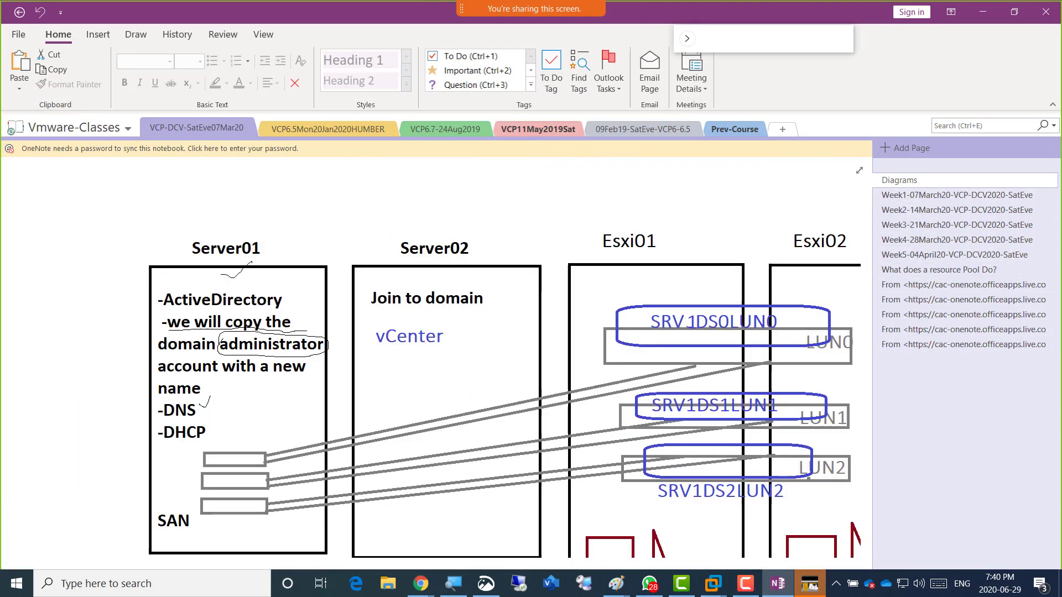
{"action": "scroll", "coordinate": [431, 360], "scroll_direction": "down", "scroll_amount": 1}
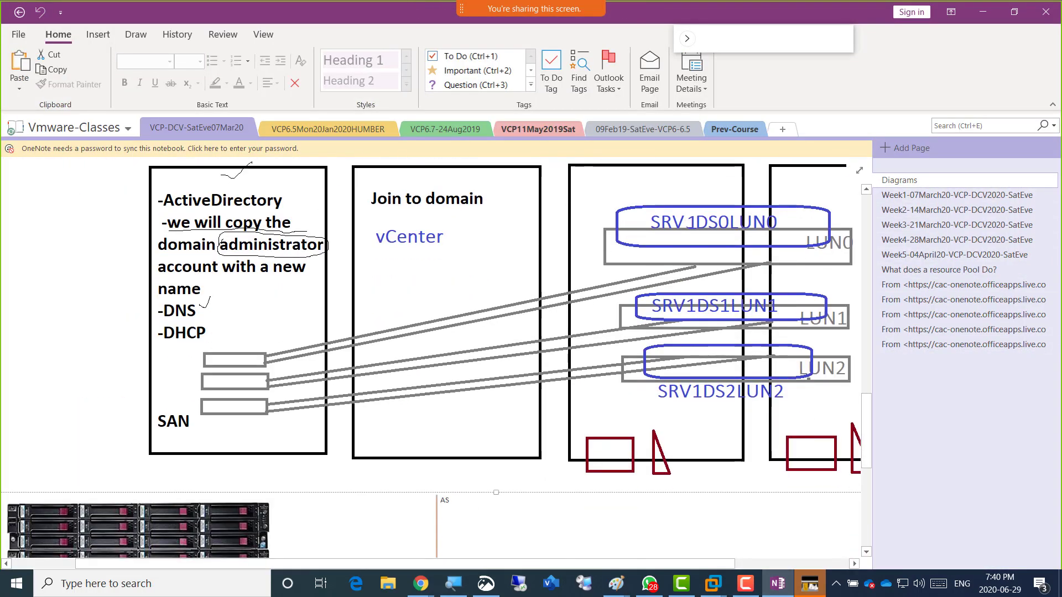
{"action": "scroll", "coordinate": [432, 359], "scroll_direction": "up", "scroll_amount": 3}
{"action": "scroll", "coordinate": [431, 359], "scroll_direction": "up", "scroll_amount": 3}
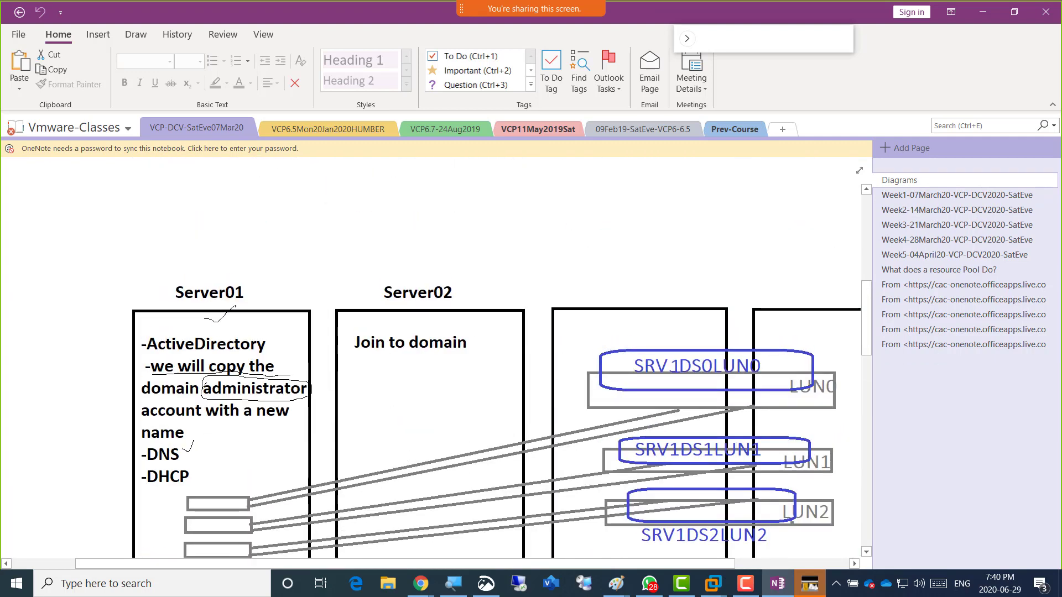
{"action": "scroll", "coordinate": [432, 359], "scroll_direction": "up", "scroll_amount": 4}
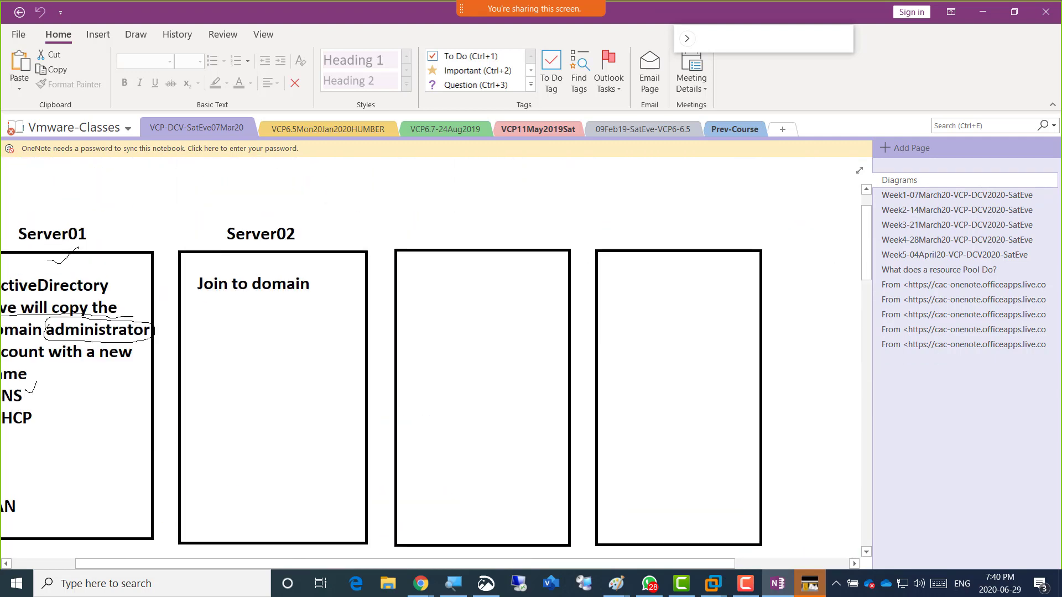
{"action": "right_click", "coordinate": [430, 362]}
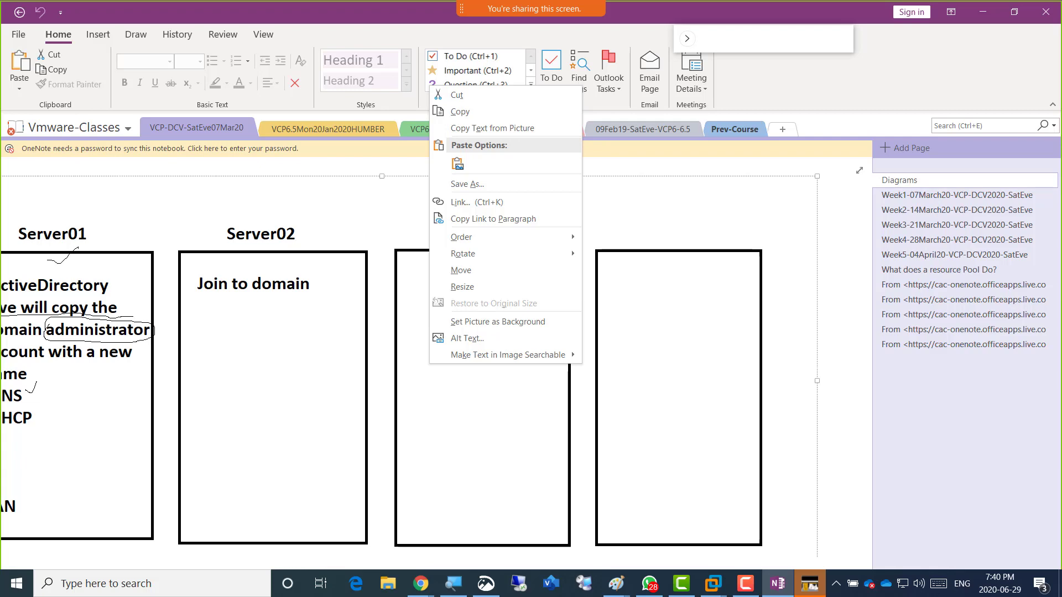
{"action": "key", "text": "Escape"}
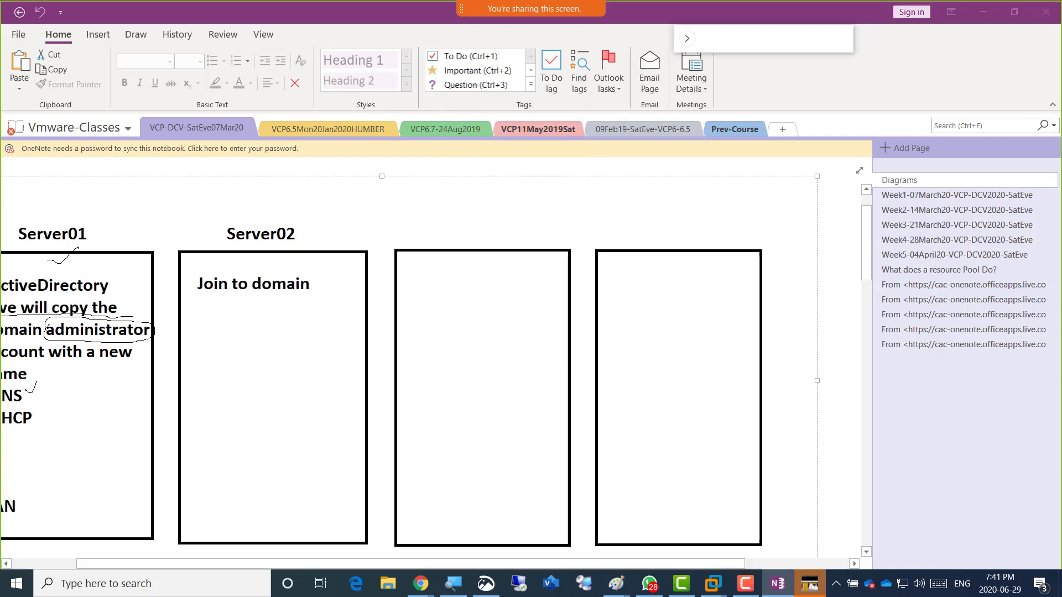
{"action": "key", "text": "alt+Tab"}
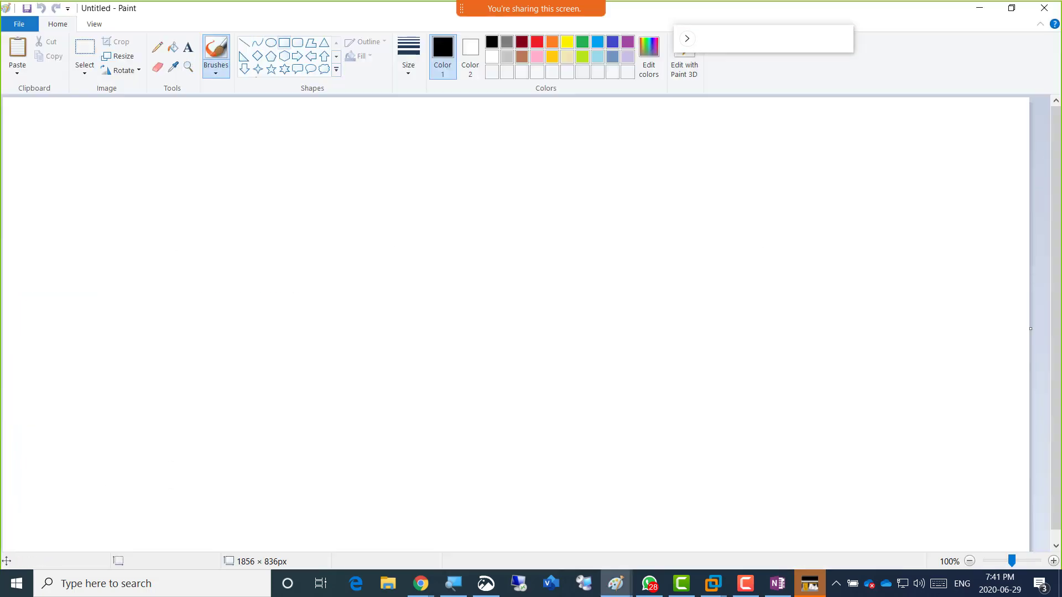
Draw four tall empty rectangles in a row across the Paint canvas.
{"action": "left_click", "coordinate": [284, 43]}
{"action": "mouse_move", "coordinate": [93, 193]}
{"action": "left_mouse_down"}
{"action": "mouse_move", "coordinate": [234, 408]}
{"action": "mouse_move", "coordinate": [244, 446]}
{"action": "left_mouse_up"}
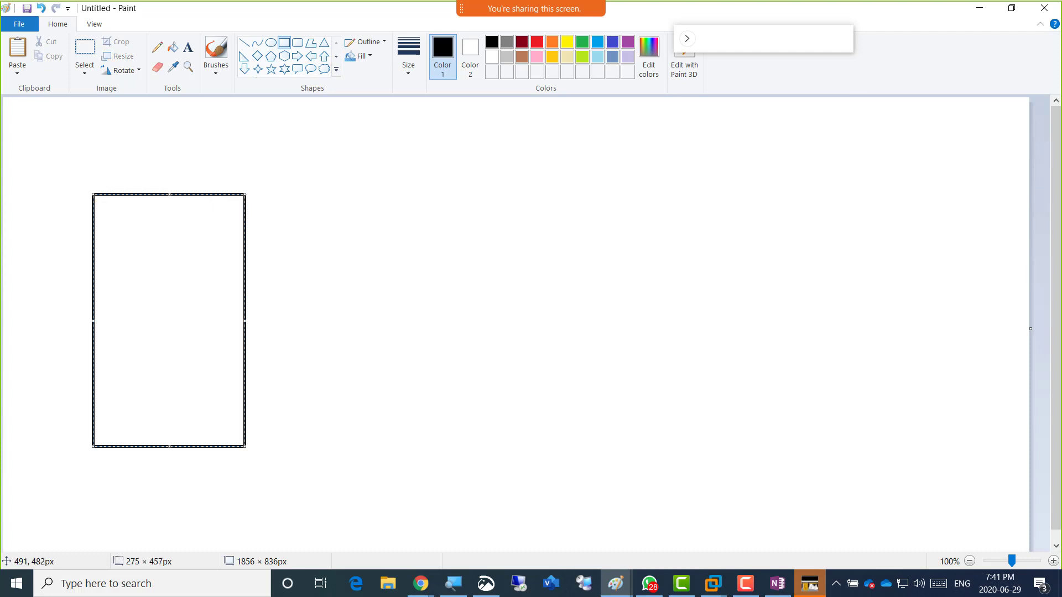
{"action": "mouse_move", "coordinate": [281, 192]}
{"action": "left_mouse_down"}
{"action": "mouse_move", "coordinate": [372, 417]}
{"action": "mouse_move", "coordinate": [416, 450]}
{"action": "left_mouse_up"}
{"action": "left_click_drag", "start_coordinate": [445, 191], "coordinate": [586, 453]}
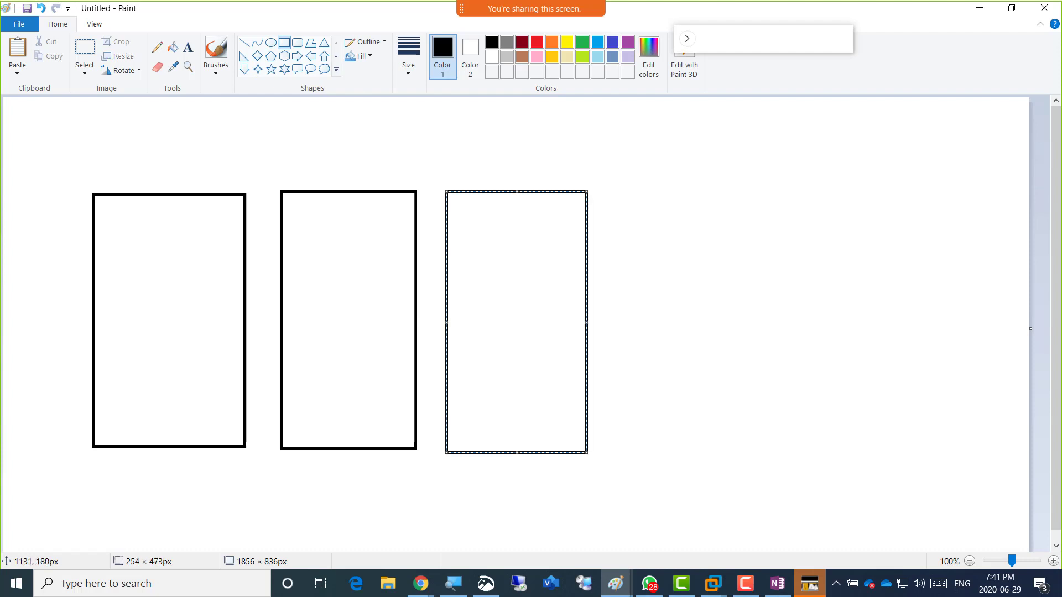
{"action": "left_click_drag", "start_coordinate": [620, 189], "coordinate": [797, 453]}
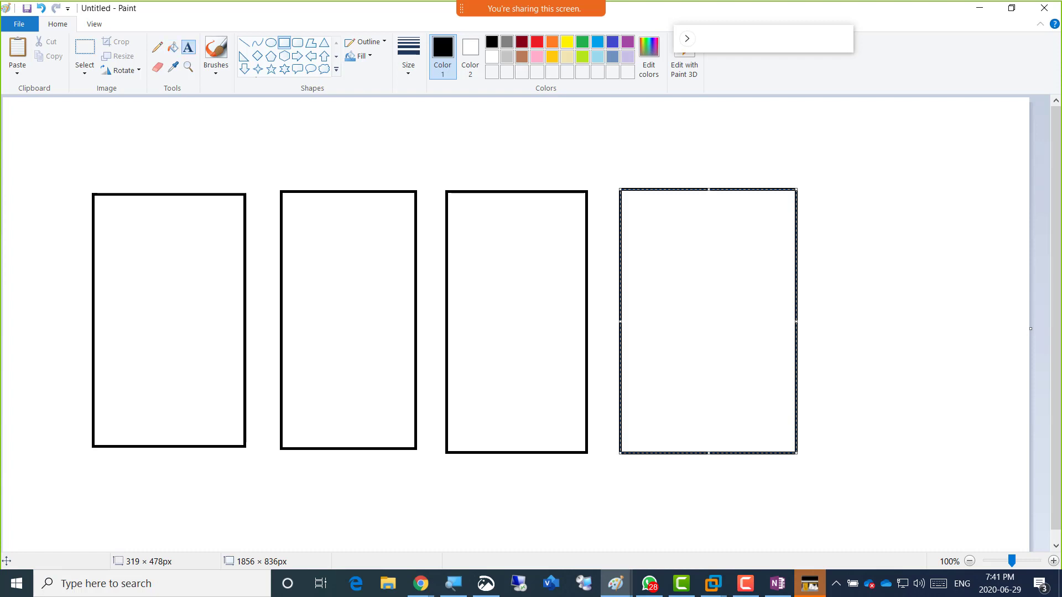
{"action": "left_click", "coordinate": [188, 47]}
Label the first rectangle Server01 with AD/DNS/DHCP and Software SAN.
{"action": "left_click", "coordinate": [103, 166]}
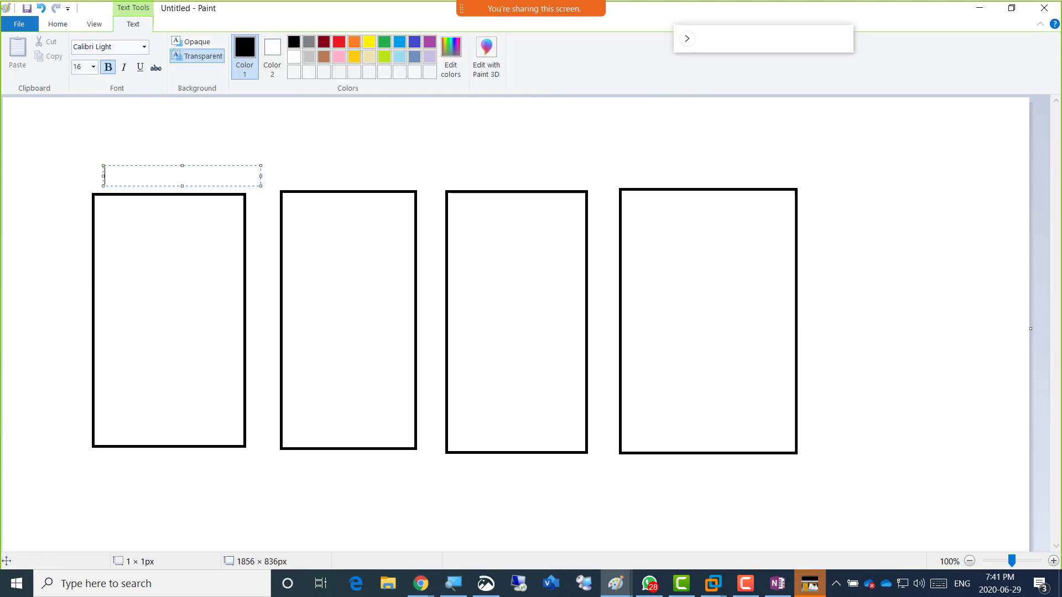
{"action": "type", "text": "Server01"}
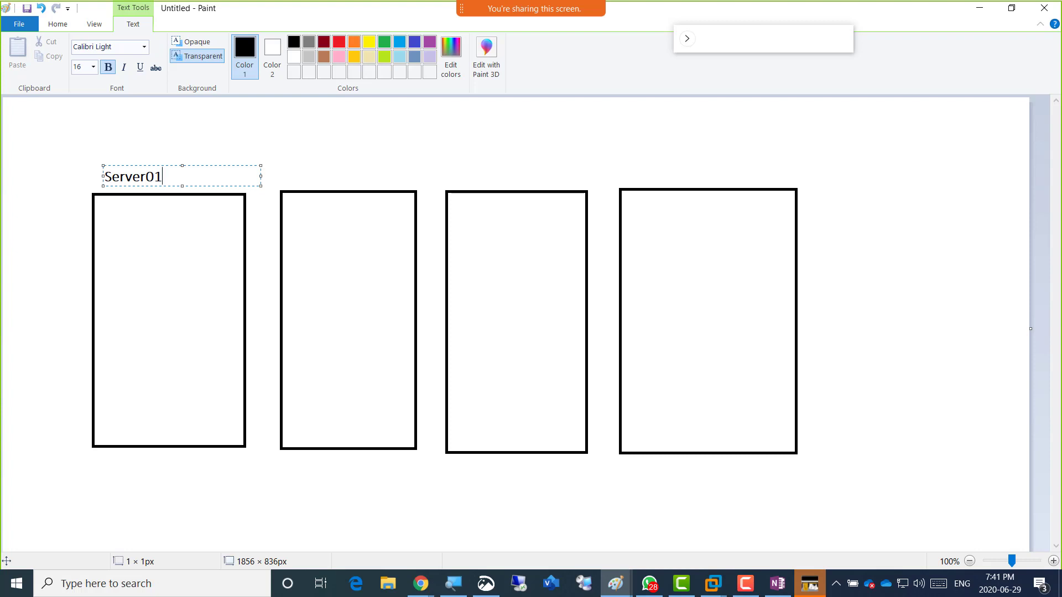
{"action": "key", "text": "Return"}
{"action": "key", "text": "Return"}
{"action": "type", "text": "AD/DNS/DHCP"}
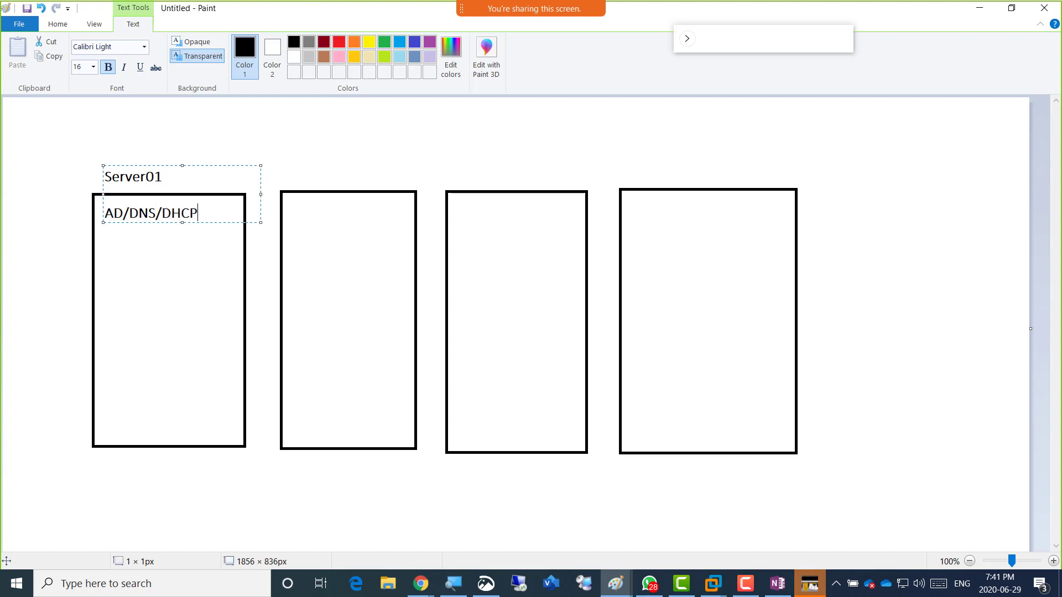
{"action": "key", "text": "Return"}
{"action": "type", "text": "Software SAN"}
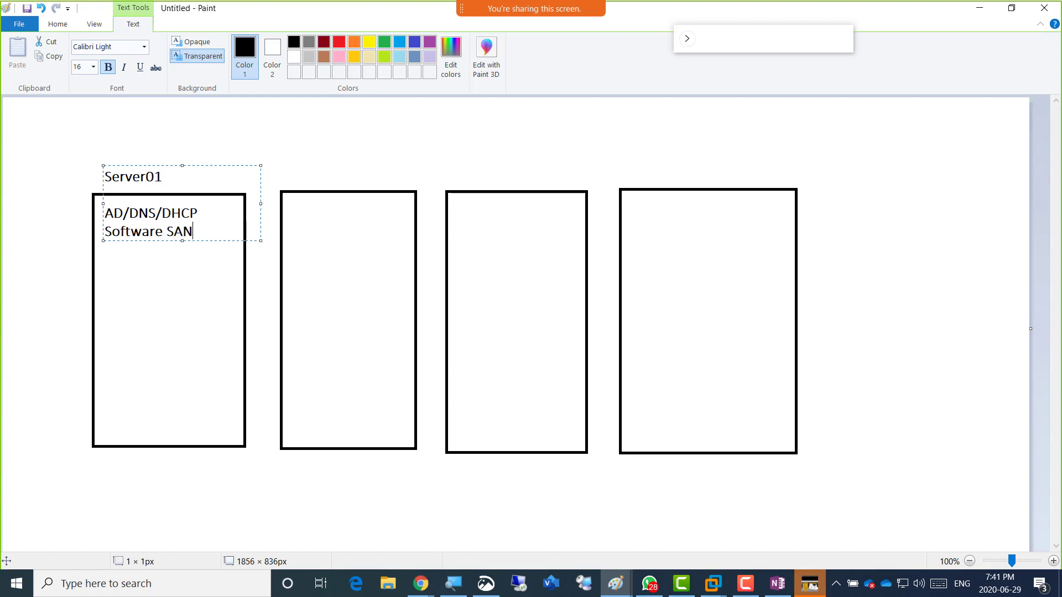
{"action": "key", "text": "ctrl+a"}
{"action": "key", "text": "ctrl+c"}
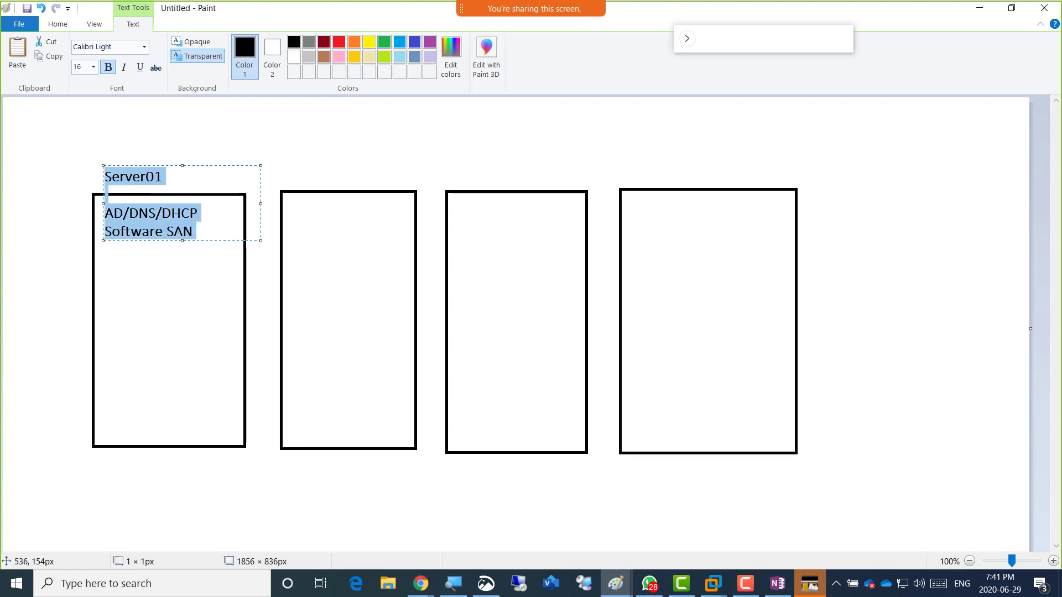
{"action": "left_click", "coordinate": [295, 174]}
Label the second rectangle Server02, MemberServer, vCenter for Windows.
{"action": "left_click", "coordinate": [293, 163]}
{"action": "key", "text": "ctrl+v"}
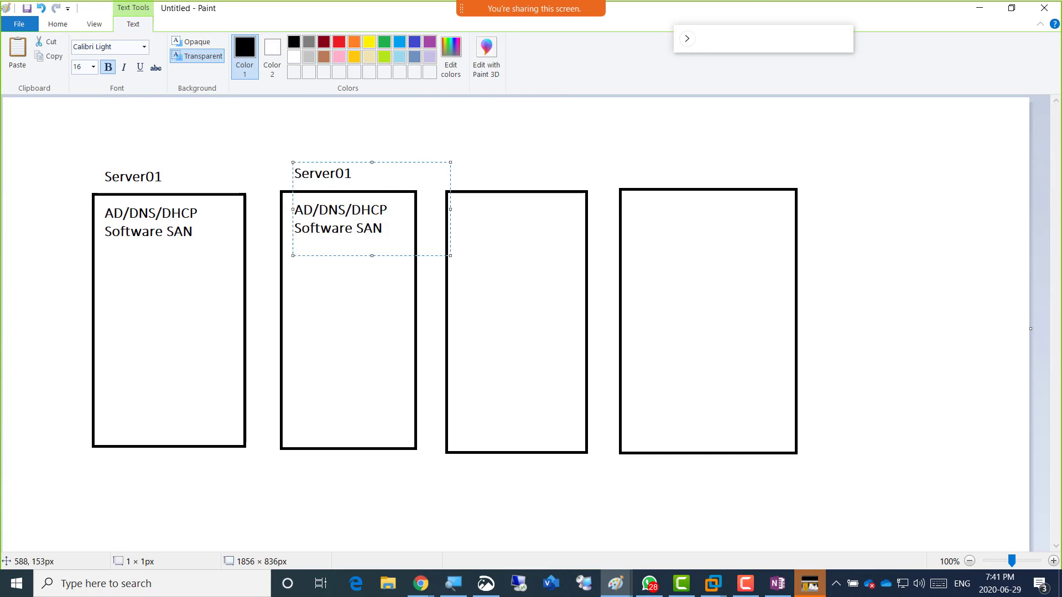
{"action": "left_click_drag", "start_coordinate": [352, 174], "coordinate": [344, 174]}
{"action": "type", "text": "2"}
{"action": "left_click_drag", "start_coordinate": [385, 229], "coordinate": [295, 208]}
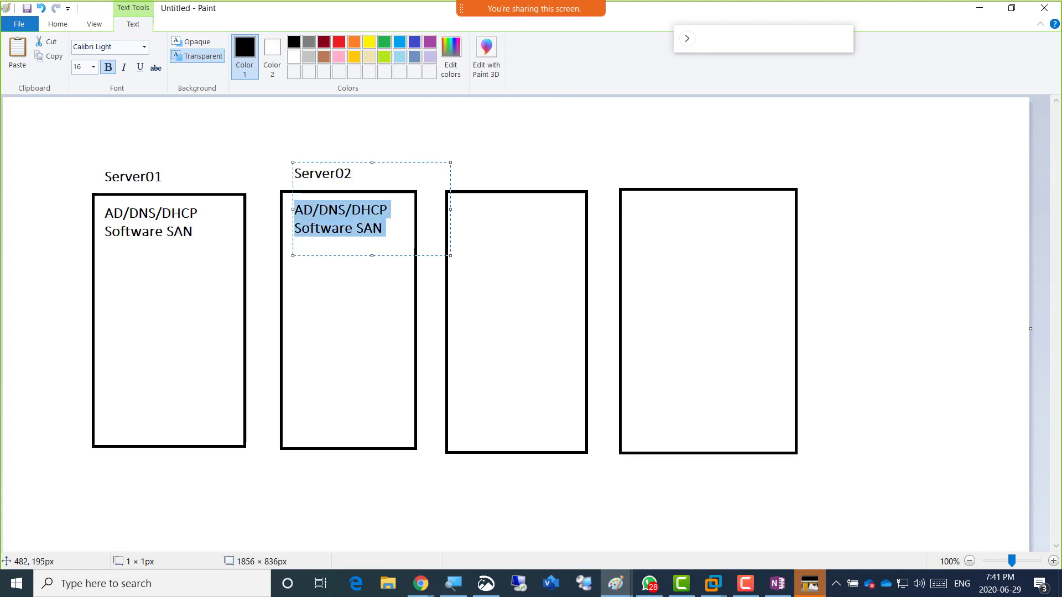
{"action": "type", "text": "MemberServe"}
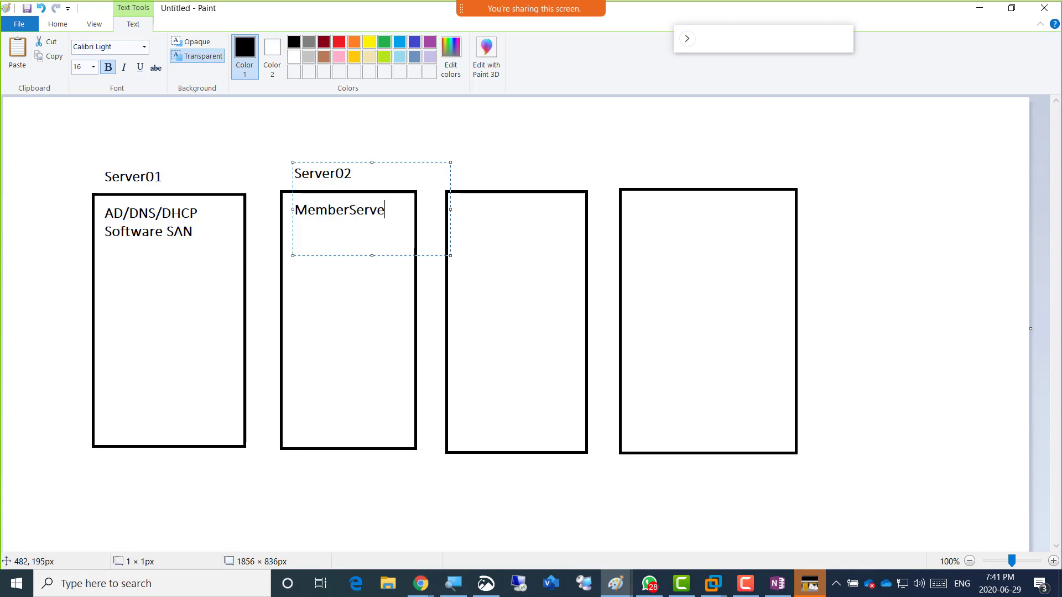
{"action": "key", "text": "BackSpace"}
{"action": "key", "text": "BackSpace"}
{"action": "key", "text": "BackSpace"}
{"action": "type", "text": "rver"}
{"action": "key", "text": "Return"}
{"action": "type", "text": "vCenter for Windows"}
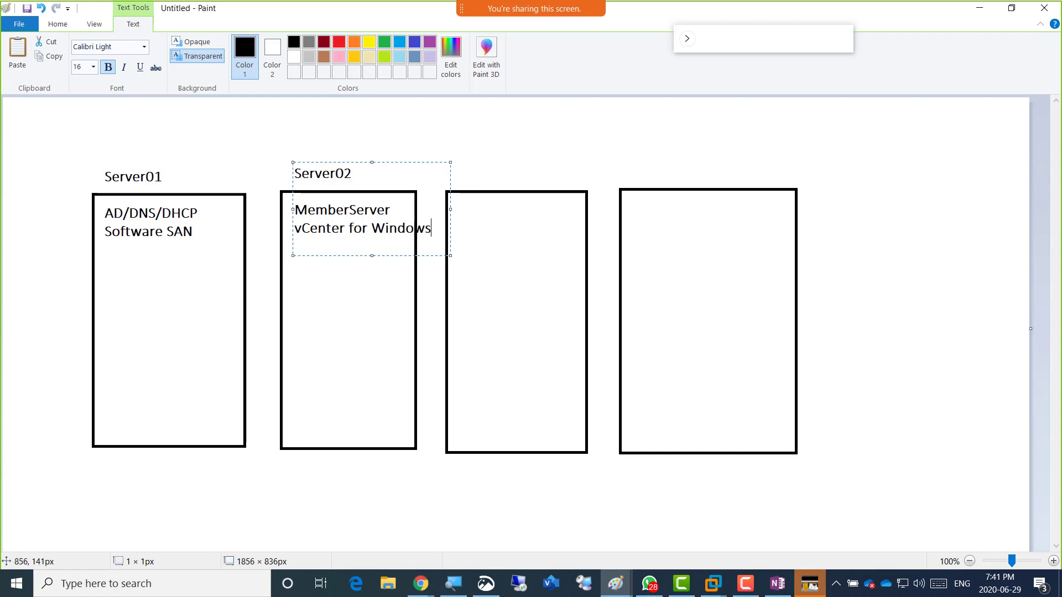
Label the last two rectangles AmirEsxi01 and AmirEsxi02, then select the whole diagram.
{"action": "left_click", "coordinate": [468, 165]}
{"action": "type", "text": "Esxi01"}
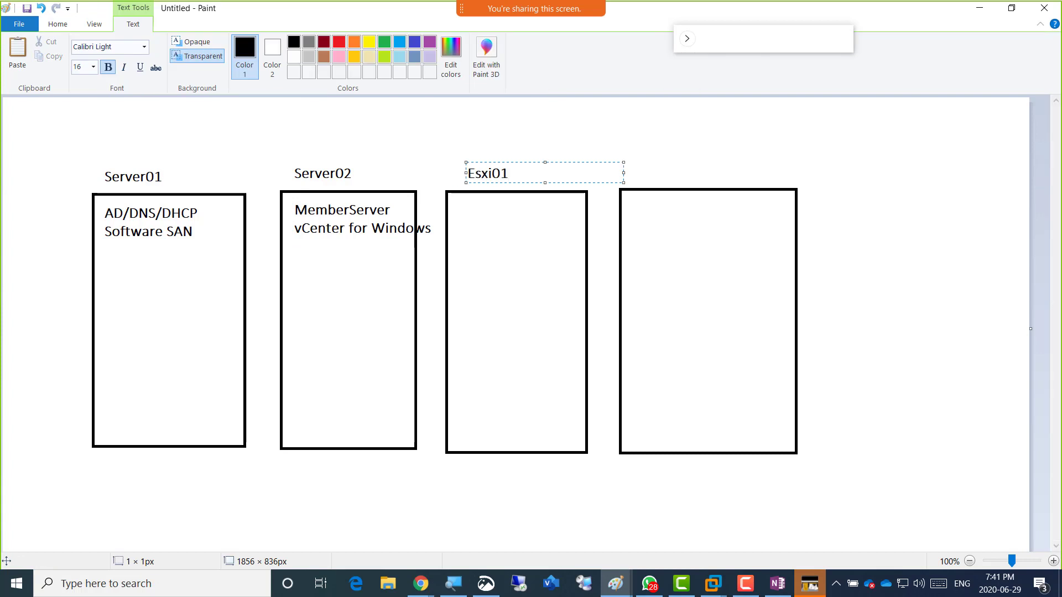
{"action": "key", "text": "shift+Home"}
{"action": "type", "text": "Amir"}
{"action": "key", "text": "ctrl+a"}
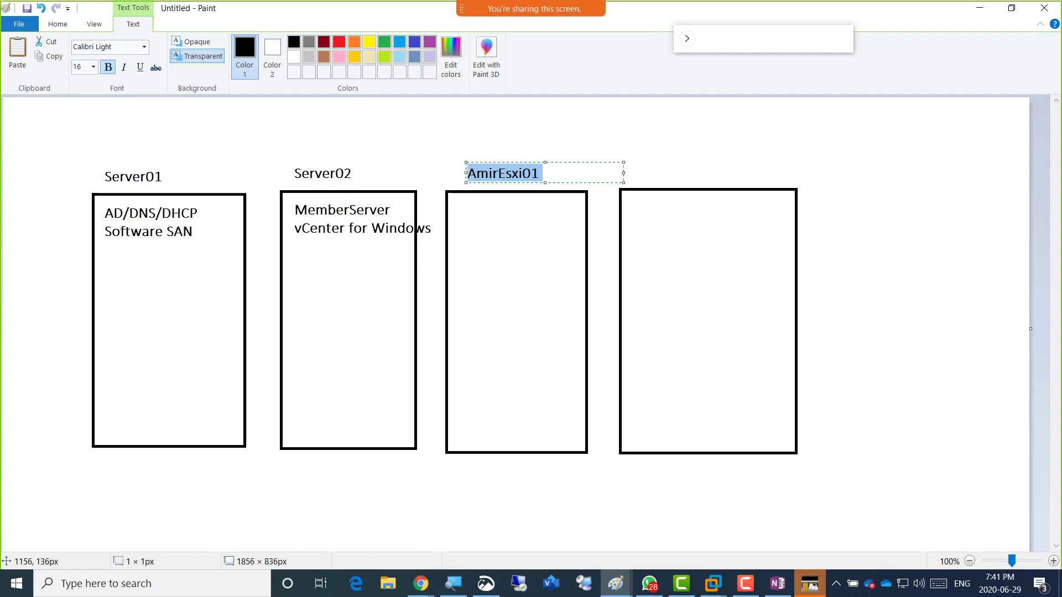
{"action": "double_click", "coordinate": [641, 173]}
{"action": "key", "text": "ctrl+v"}
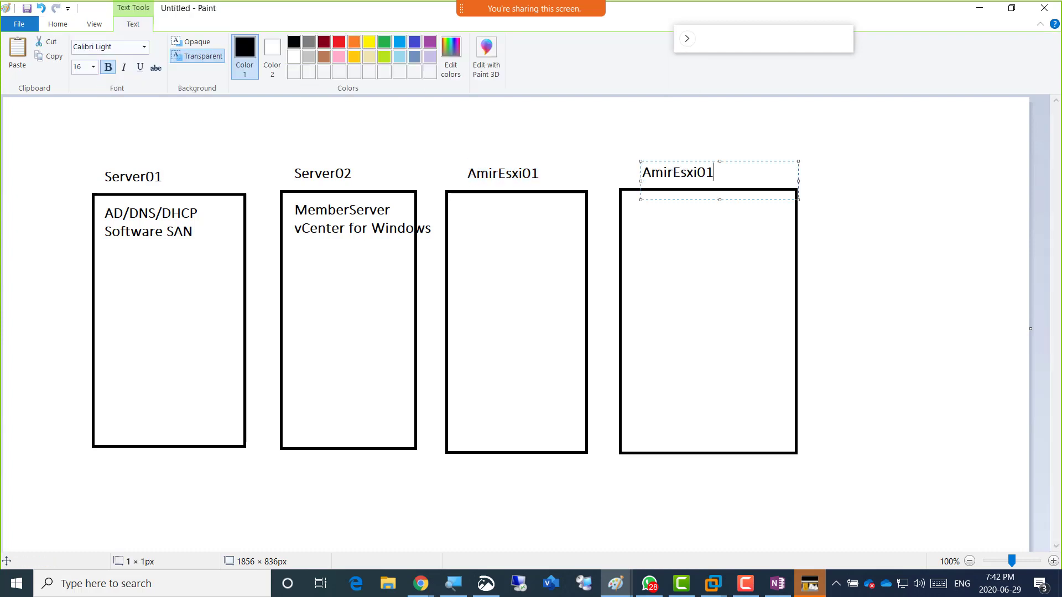
{"action": "key", "text": "BackSpace"}
{"action": "type", "text": "2"}
{"action": "left_click", "coordinate": [469, 124]}
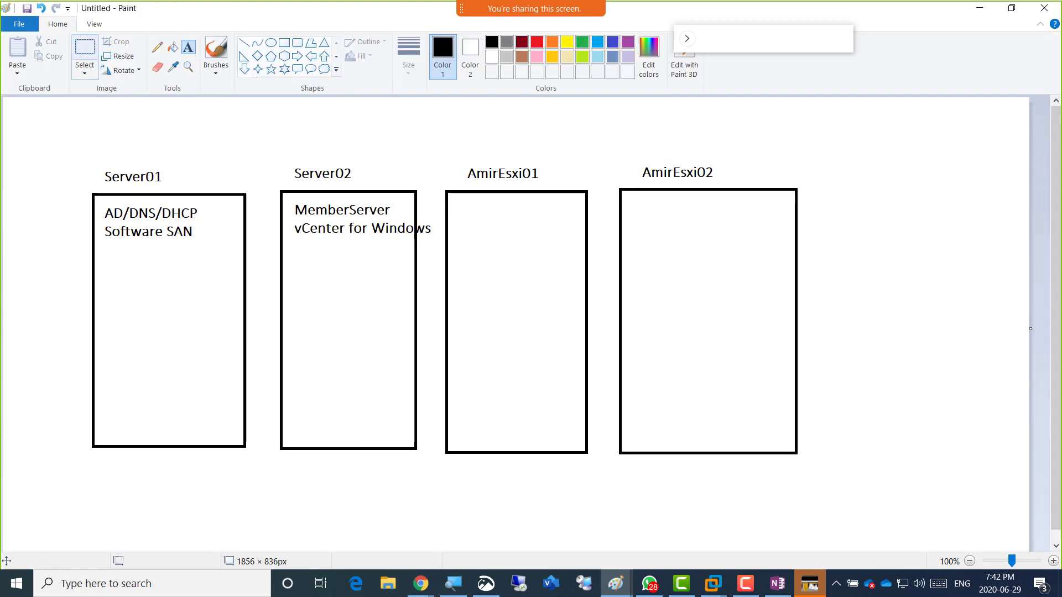
{"action": "left_click", "coordinate": [84, 56]}
{"action": "left_click_drag", "start_coordinate": [773, 403], "coordinate": [1021, 549]}
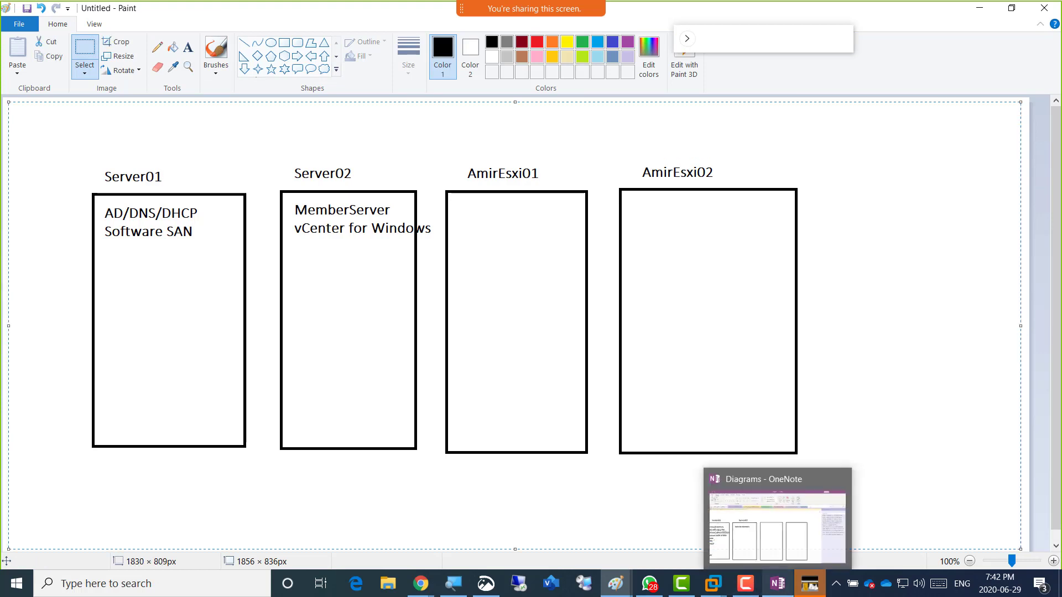
Paste the Paint server diagram over OneNote's red break-time text, then return to Paint.
{"action": "left_click", "coordinate": [777, 584]}
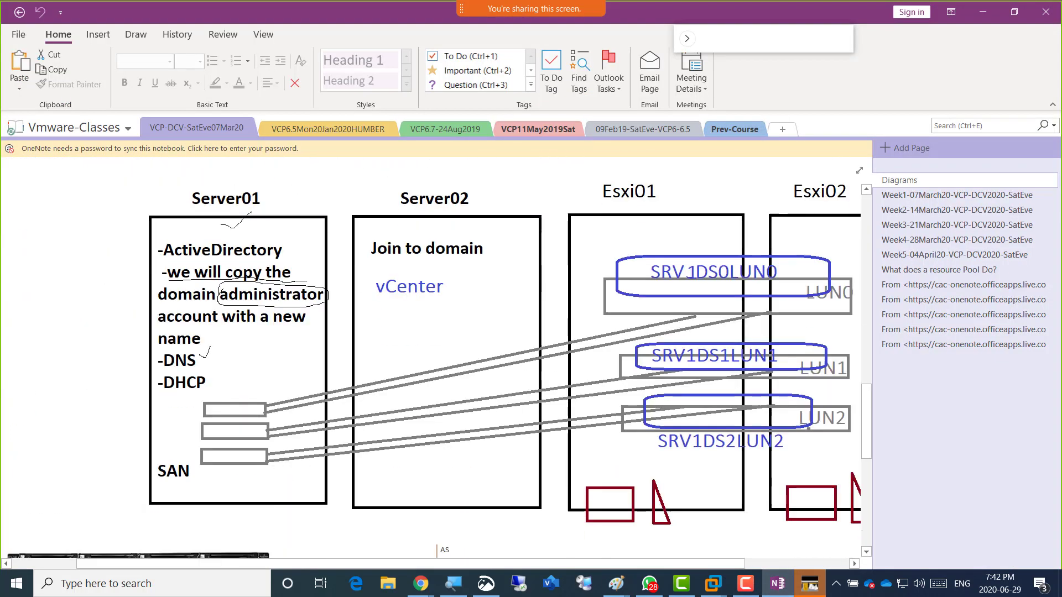
{"action": "scroll", "coordinate": [436, 357], "scroll_direction": "down", "scroll_amount": 7}
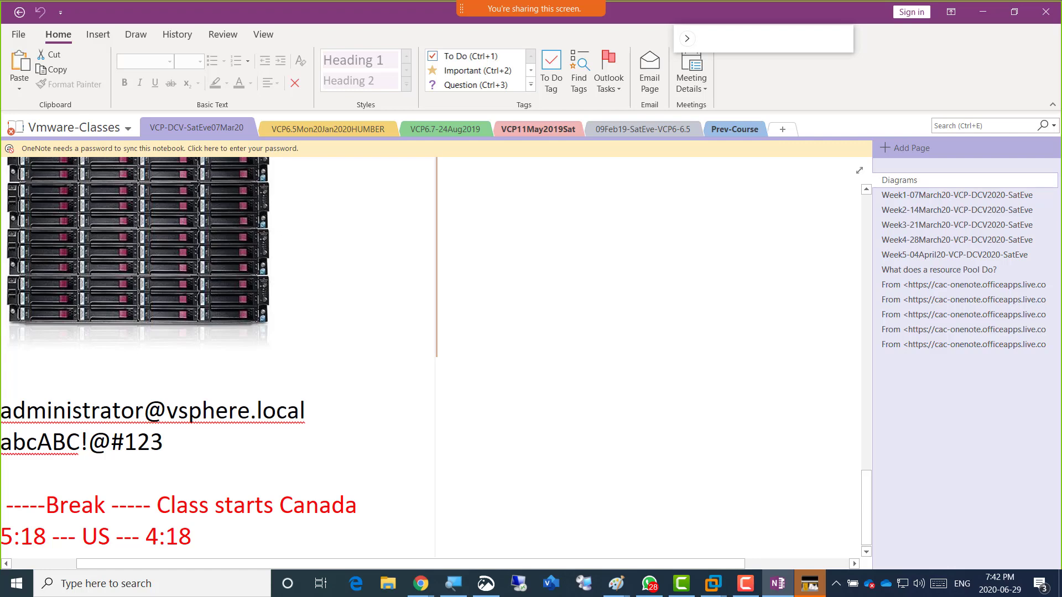
{"action": "left_click_drag", "start_coordinate": [191, 537], "coordinate": [1, 506]}
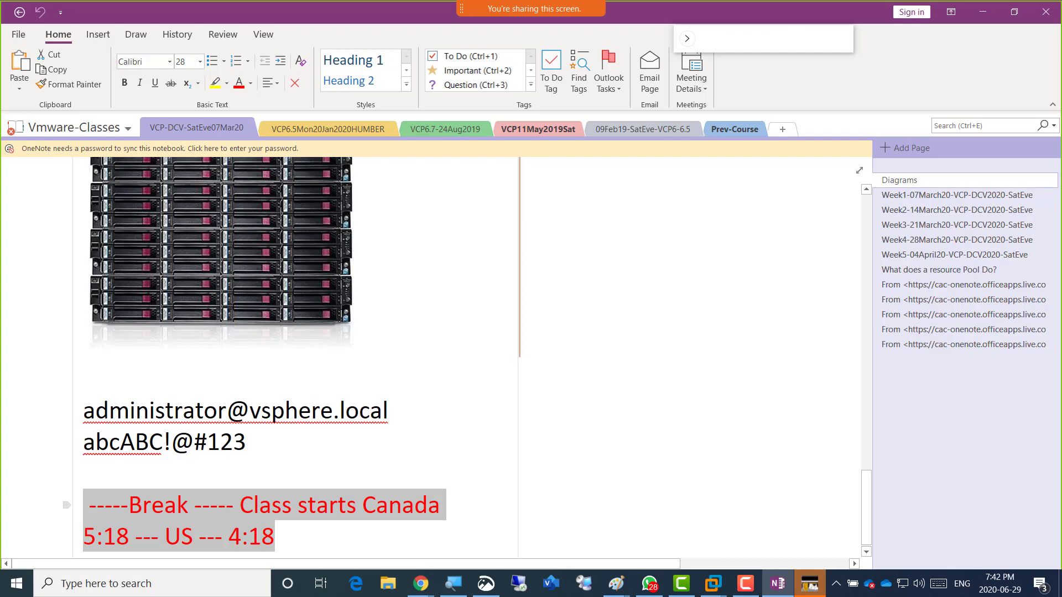
{"action": "key", "text": "ctrl+v"}
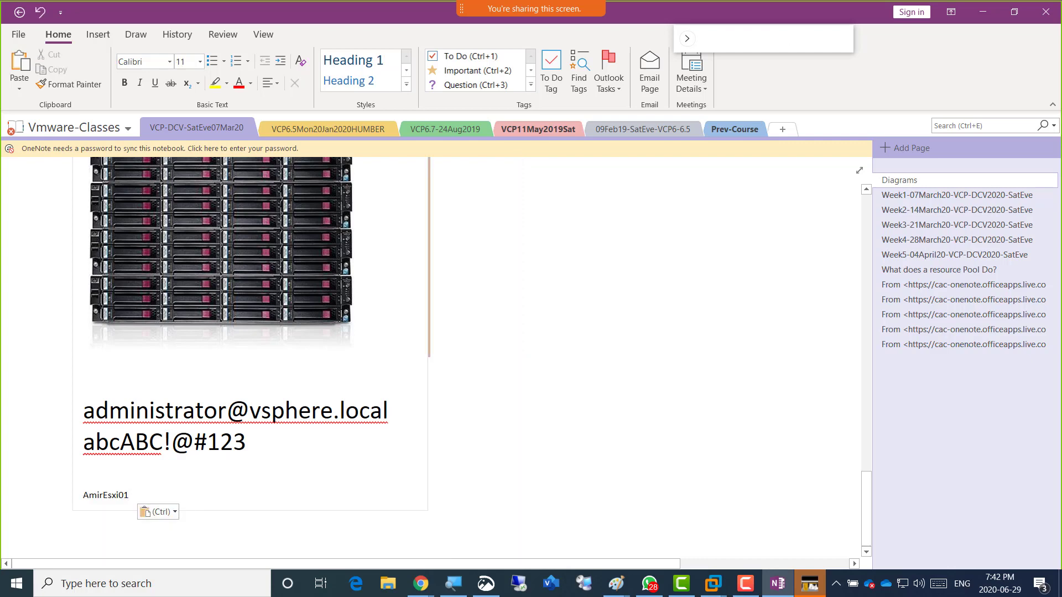
{"action": "key", "text": "alt+Tab"}
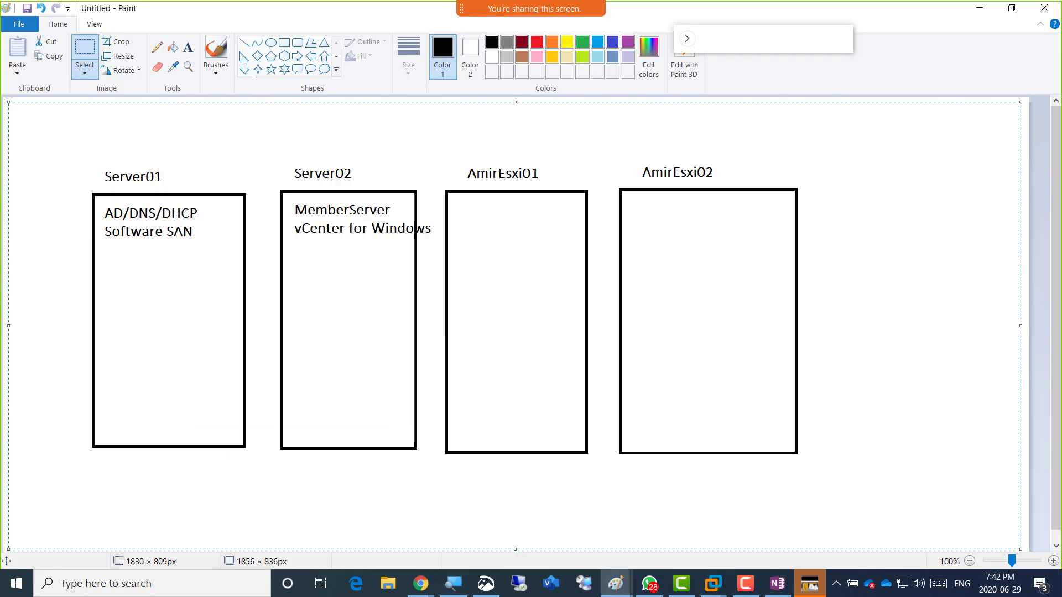
{"action": "key", "text": "alt+Tab"}
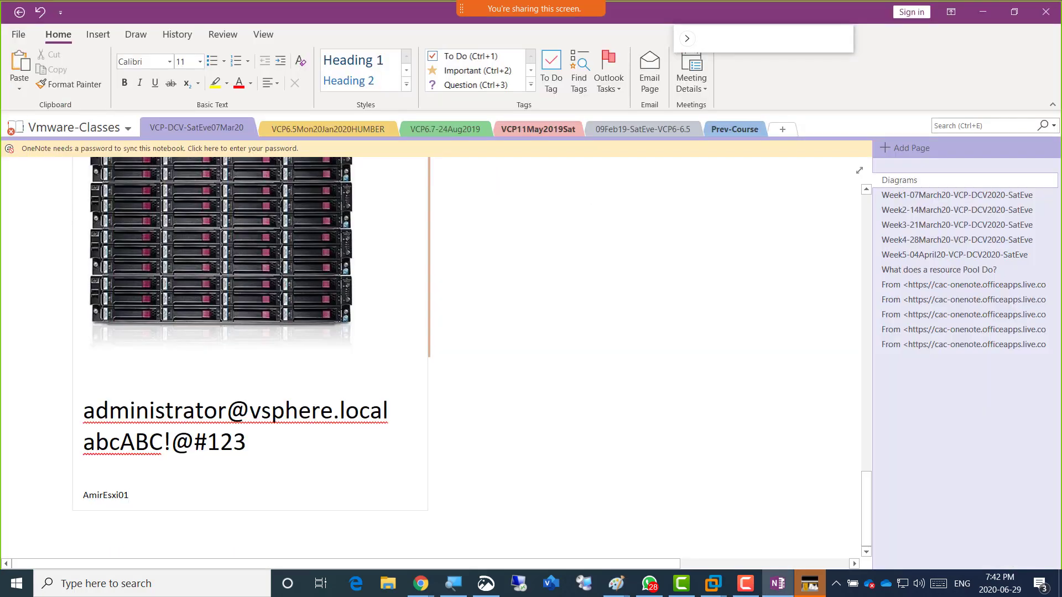
{"action": "key", "text": "ctrl+v"}
{"action": "key", "text": "alt+Tab"}
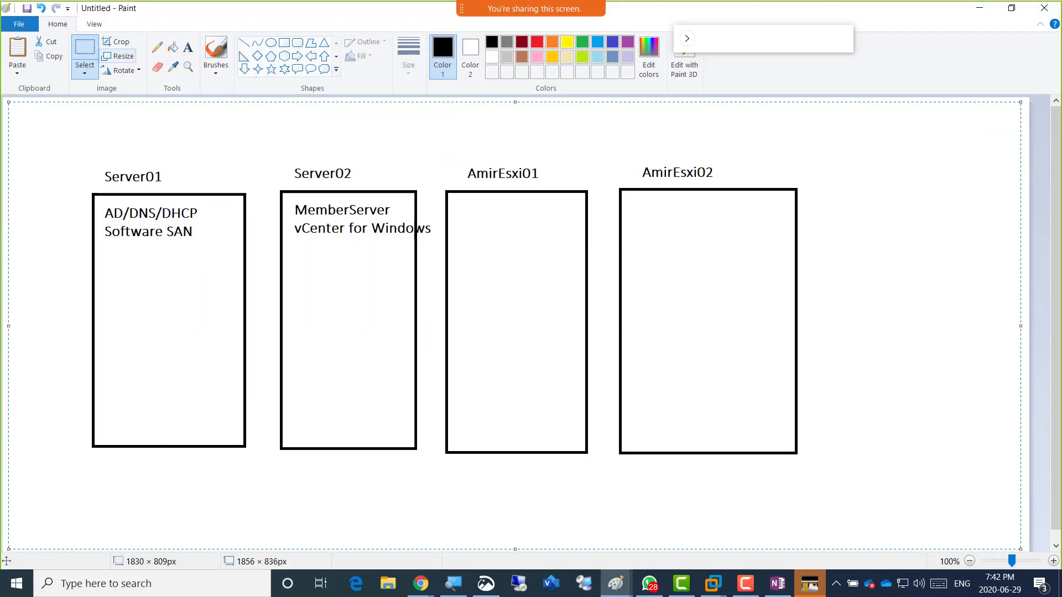
Pencil tick marks beside MemberServer and above AD/DNS/DHCP.
{"action": "left_click", "coordinate": [188, 47]}
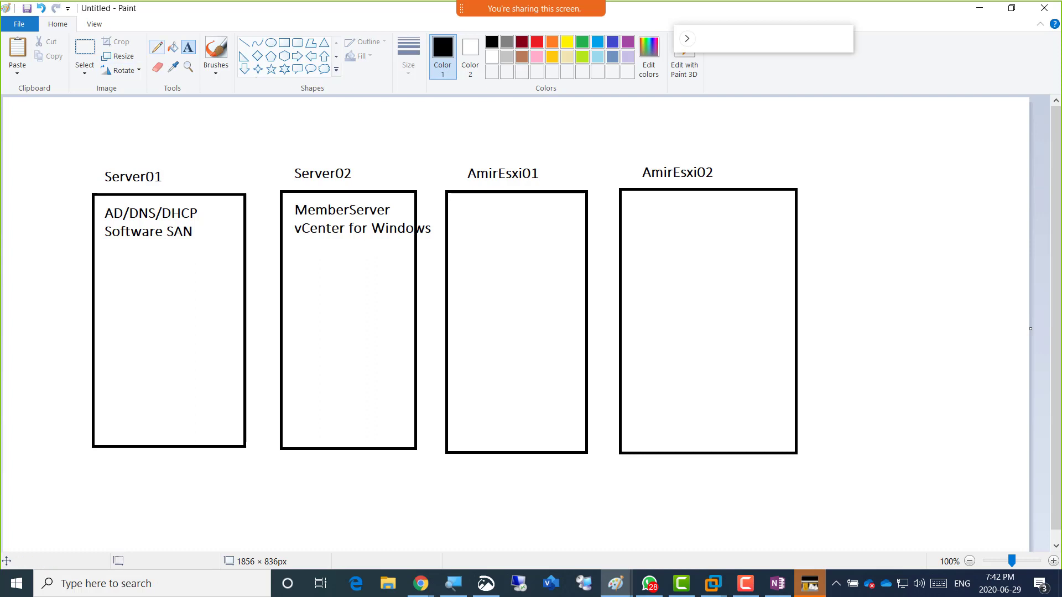
{"action": "left_click", "coordinate": [157, 48]}
{"action": "left_click", "coordinate": [397, 215]}
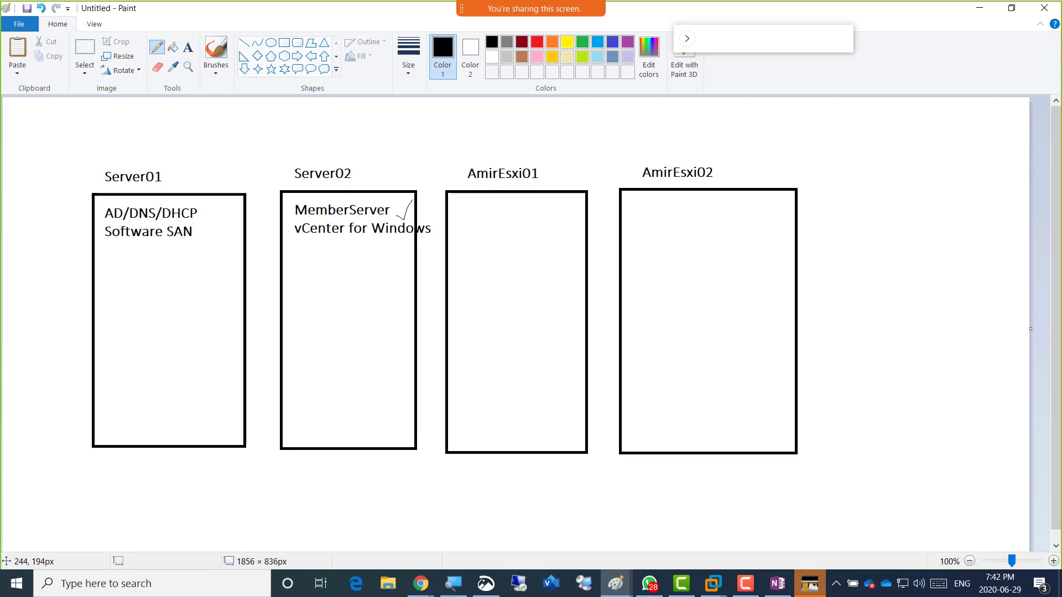
{"action": "left_click_drag", "start_coordinate": [120, 202], "coordinate": [148, 195]}
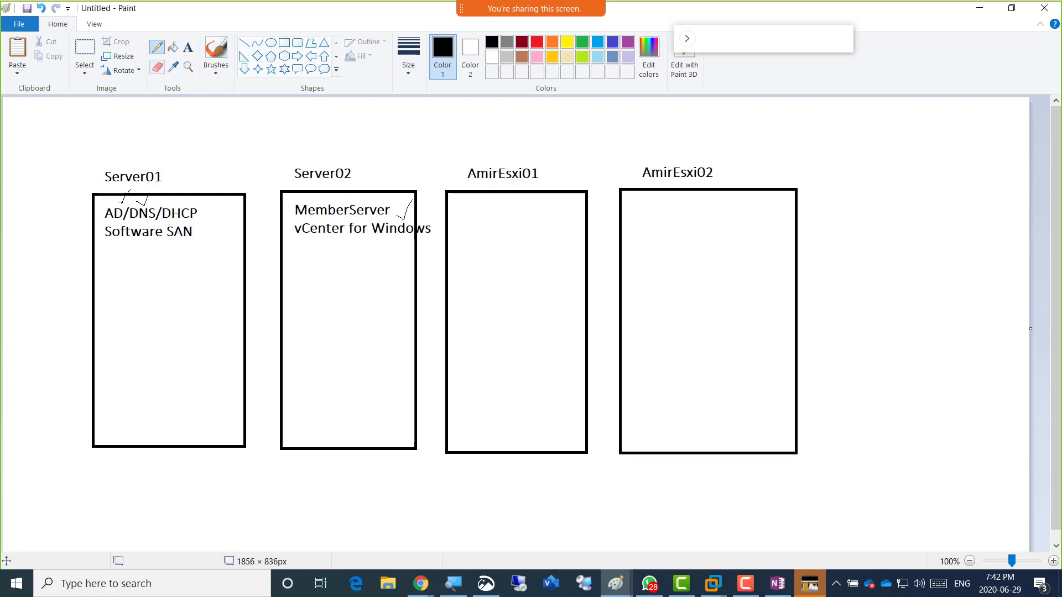
Add a red 2GB label above Server01.
{"action": "left_click", "coordinate": [188, 47]}
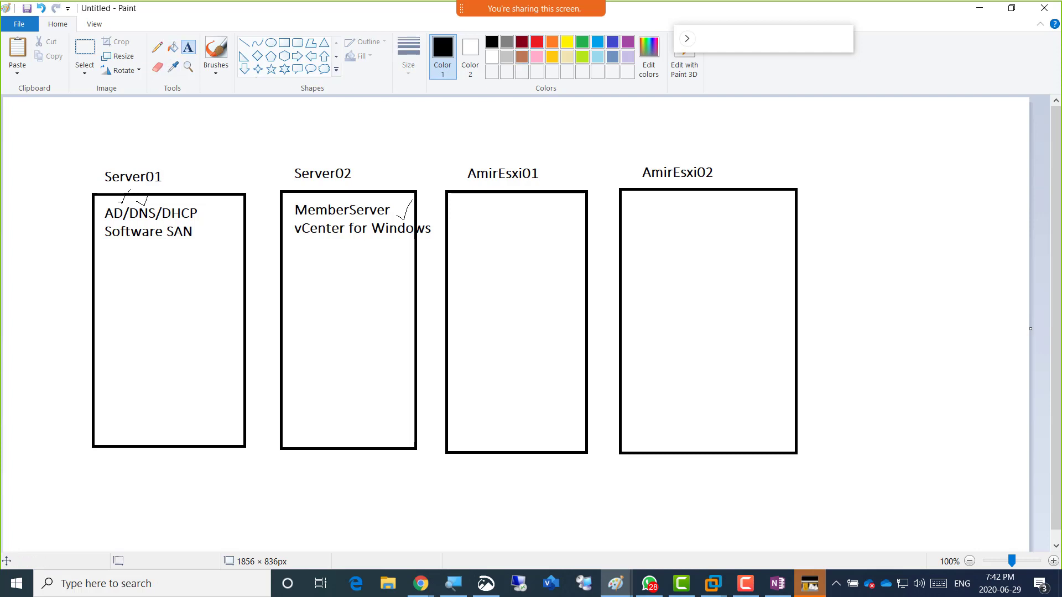
{"action": "left_click", "coordinate": [537, 41]}
{"action": "left_click", "coordinate": [121, 148]}
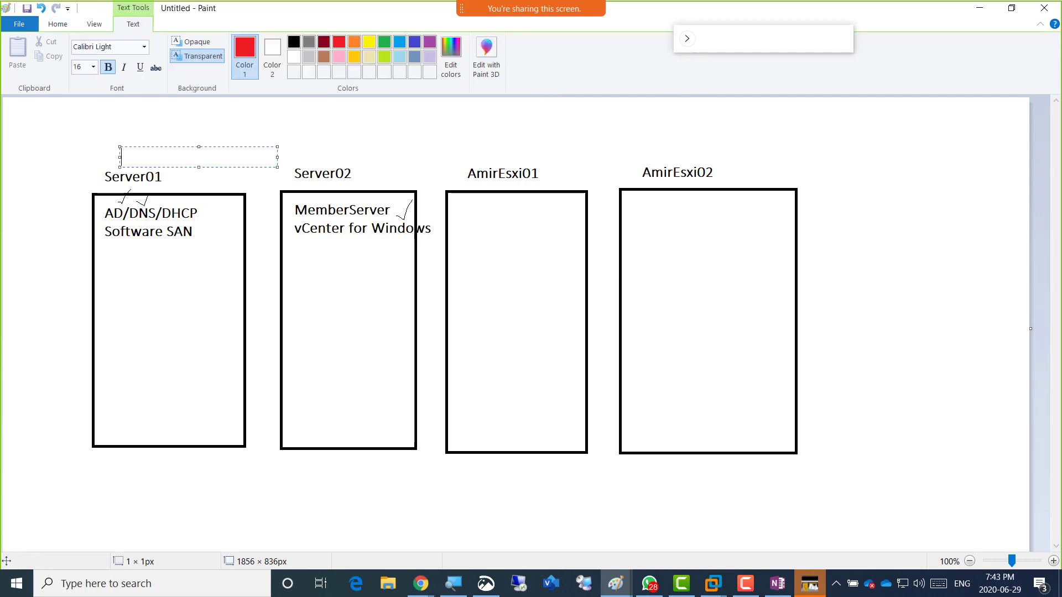
{"action": "type", "text": "2GB"}
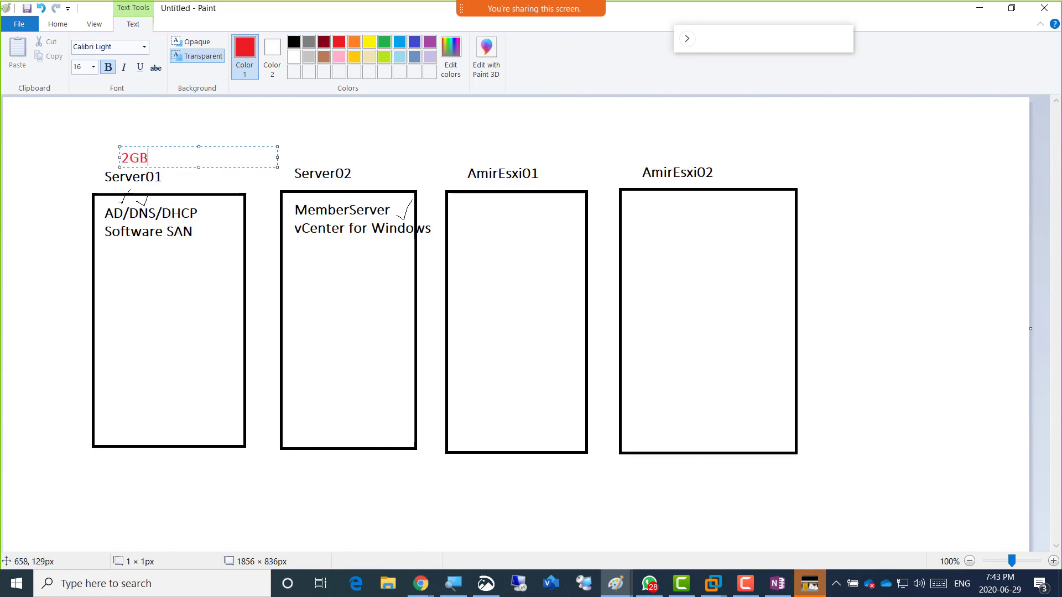
{"action": "left_click", "coordinate": [470, 145]}
Add red 'Shut Down Temporarily' labels above AmirEsxi01 and AmirEsxi02.
{"action": "left_click", "coordinate": [471, 145]}
{"action": "type", "text": "Shutting"}
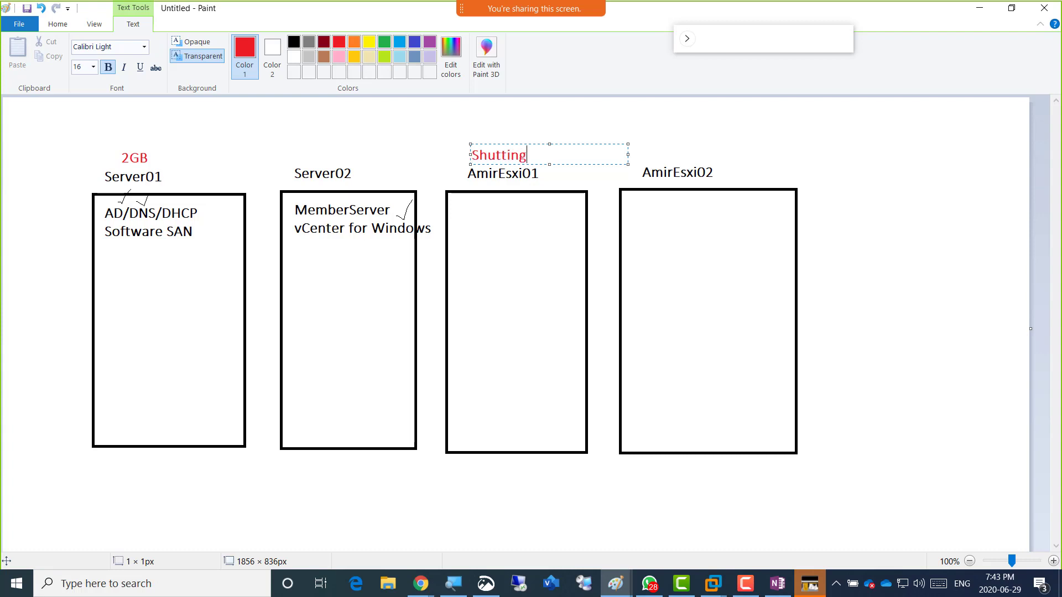
{"action": "key", "text": "BackSpace"}
{"action": "key", "text": "BackSpace"}
{"action": "key", "text": "BackSpace"}
{"action": "key", "text": "BackSpace"}
{"action": "type", "text": "Doiwb"}
{"action": "key", "text": "BackSpace"}
{"action": "key", "text": "BackSpace"}
{"action": "key", "text": "BackSpace"}
{"action": "type", "text": "wn Temporarily"}
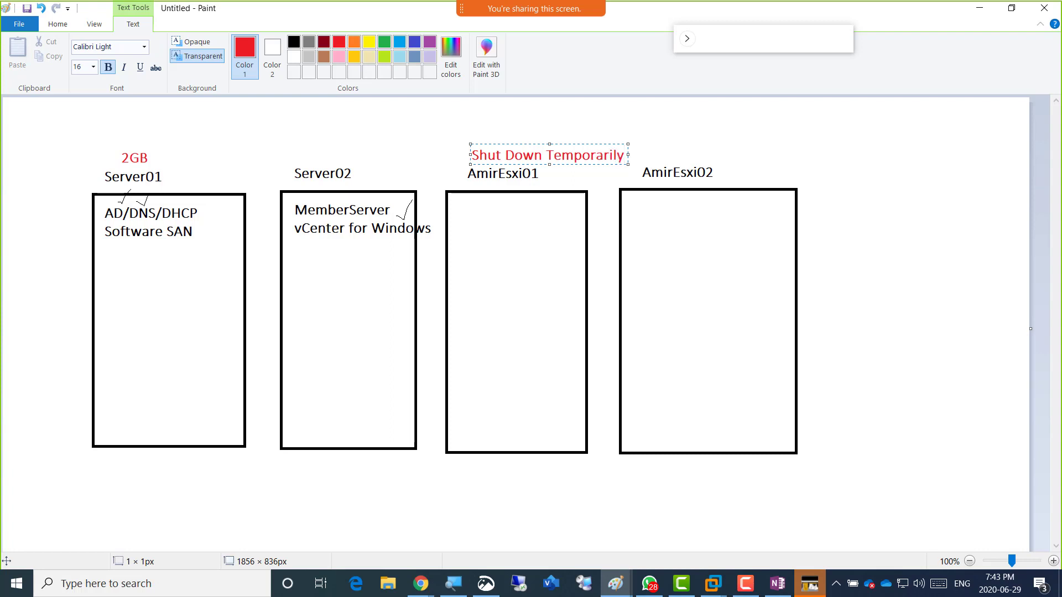
{"action": "key", "text": "ctrl+a"}
{"action": "key", "text": "ctrl+c"}
{"action": "left_click", "coordinate": [674, 152]}
{"action": "left_click", "coordinate": [672, 151]}
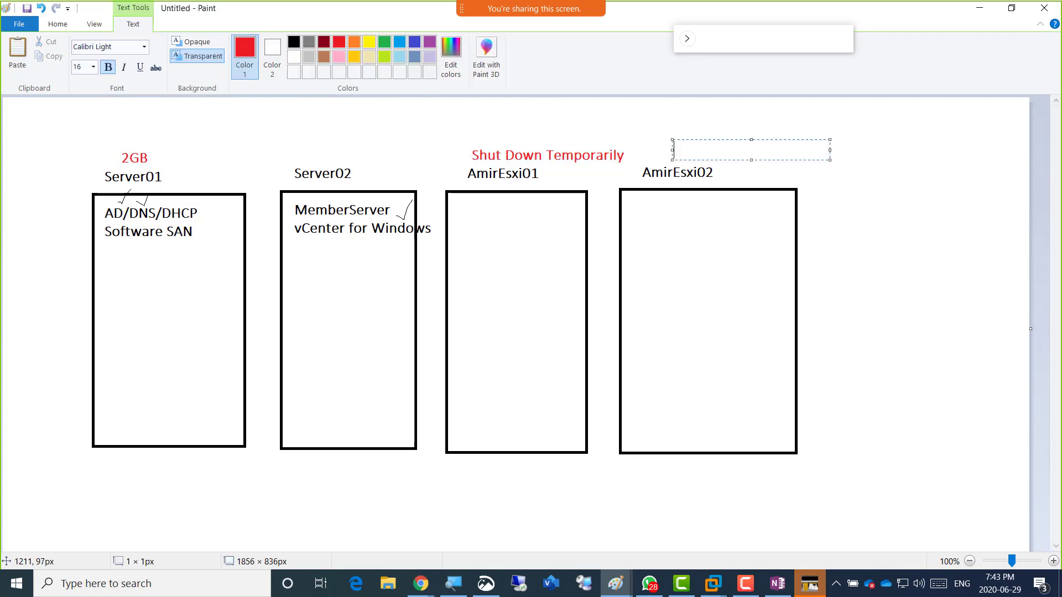
{"action": "key", "text": "ctrl+v"}
{"action": "left_click", "coordinate": [778, 260]}
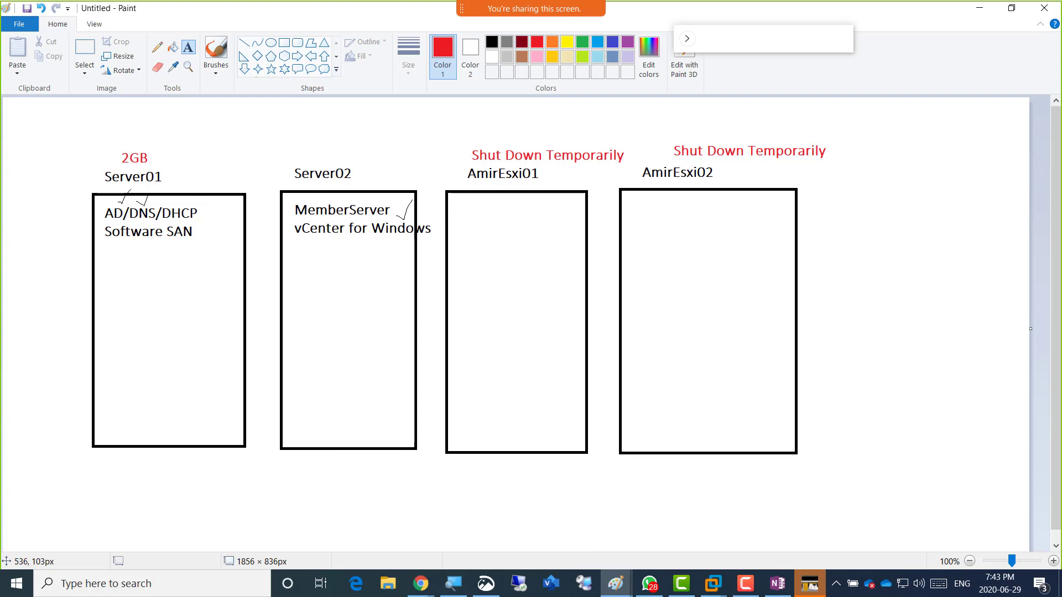
Write the red heading 'vCenter for Windows Deployment' on one line at the top left.
{"action": "left_click", "coordinate": [294, 138]}
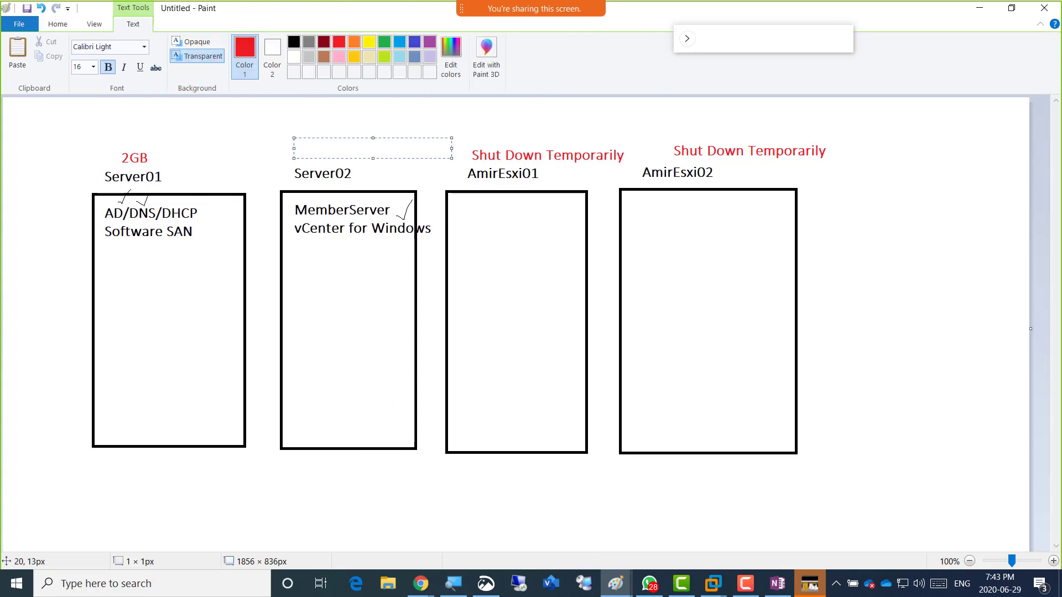
{"action": "left_click", "coordinate": [11, 108]}
{"action": "type", "text": "VCenter for"}
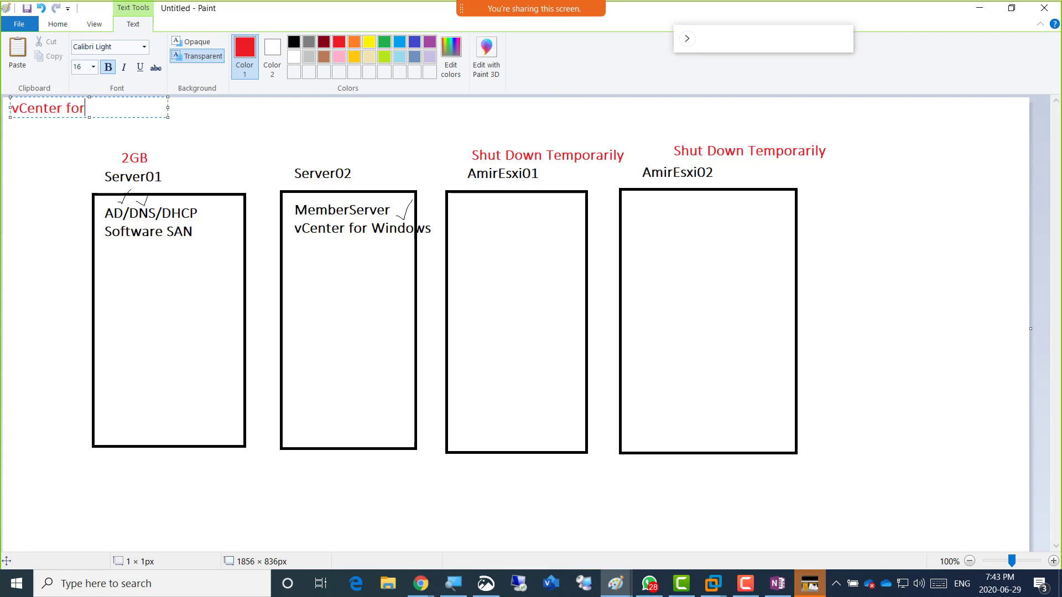
{"action": "type", "text": " Windows Depl"}
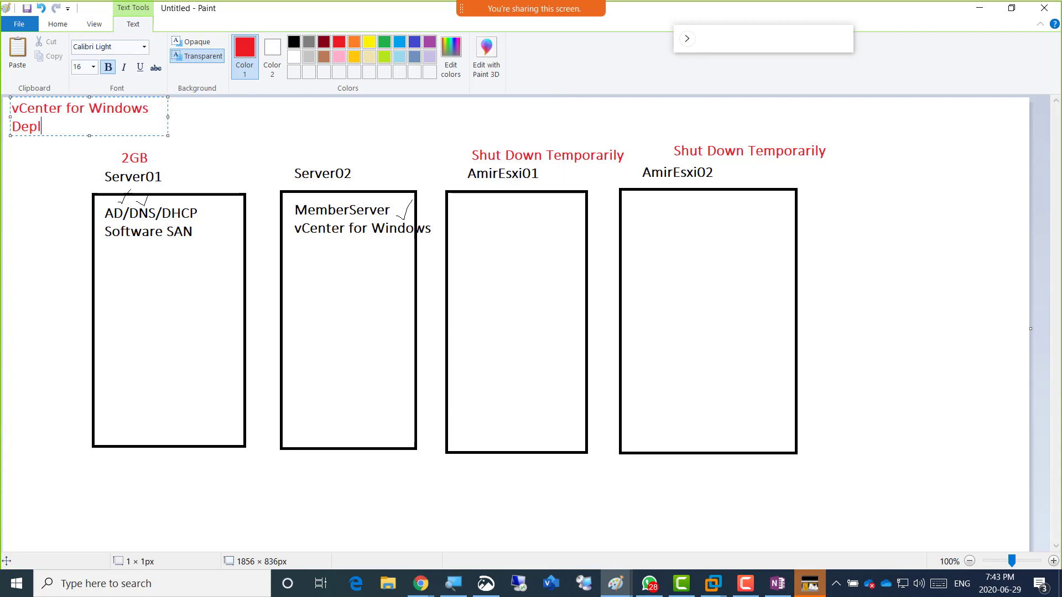
{"action": "type", "text": "oyment Sta"}
{"action": "key", "text": "BackSpace"}
{"action": "key", "text": "BackSpace"}
{"action": "key", "text": "BackSpace"}
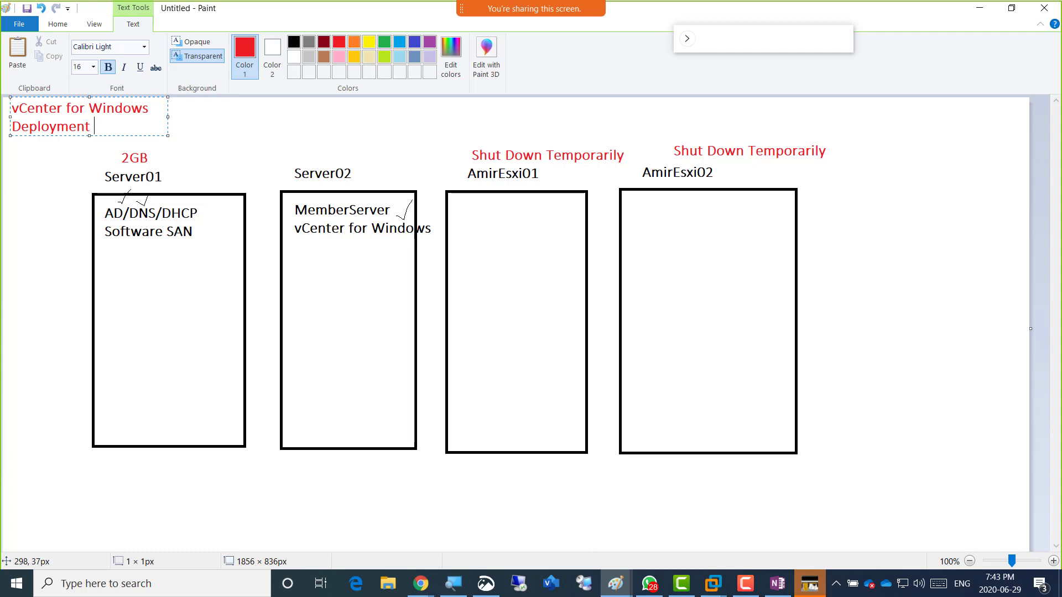
{"action": "left_click_drag", "start_coordinate": [168, 116], "coordinate": [448, 117]}
{"action": "left_click", "coordinate": [231, 160]}
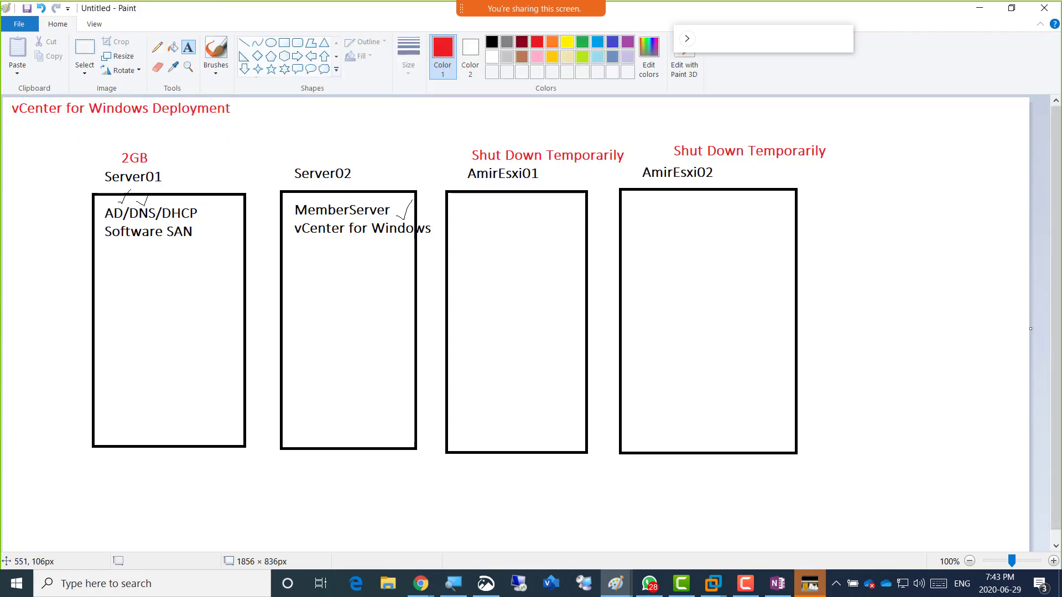
Add a red two-line note '12GB Ram / 2 Processors' beside the heading above Server02.
{"action": "left_click", "coordinate": [302, 146]}
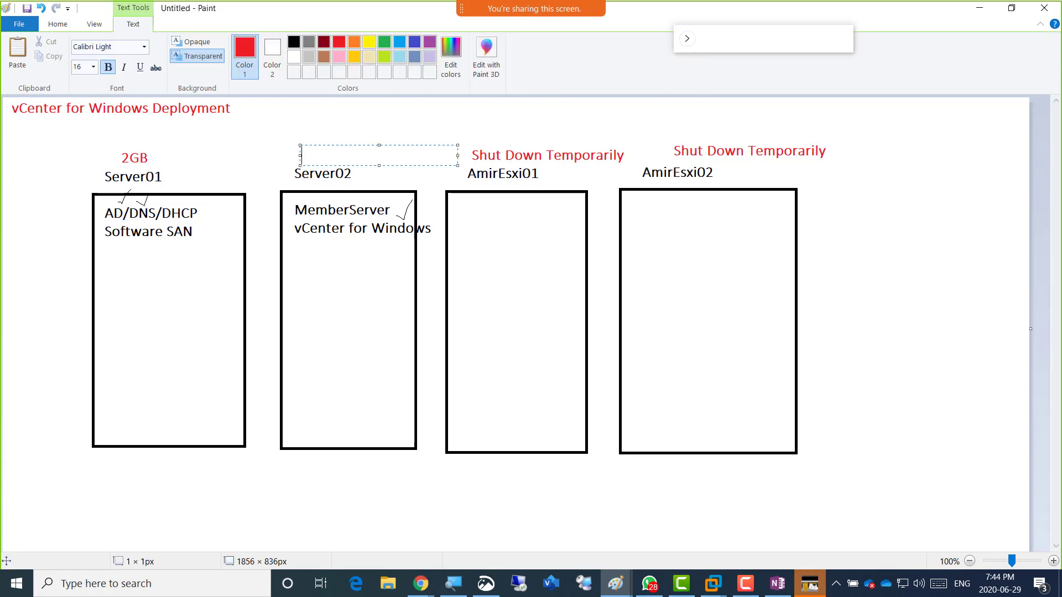
{"action": "type", "text": "12GB Ram"}
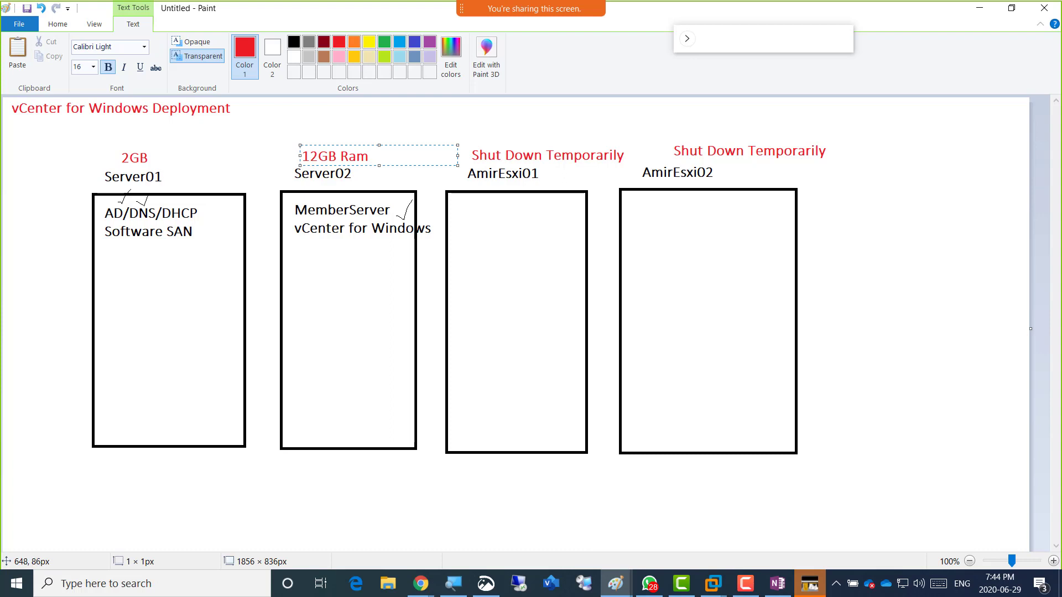
{"action": "left_click_drag", "start_coordinate": [387, 144], "coordinate": [355, 104]}
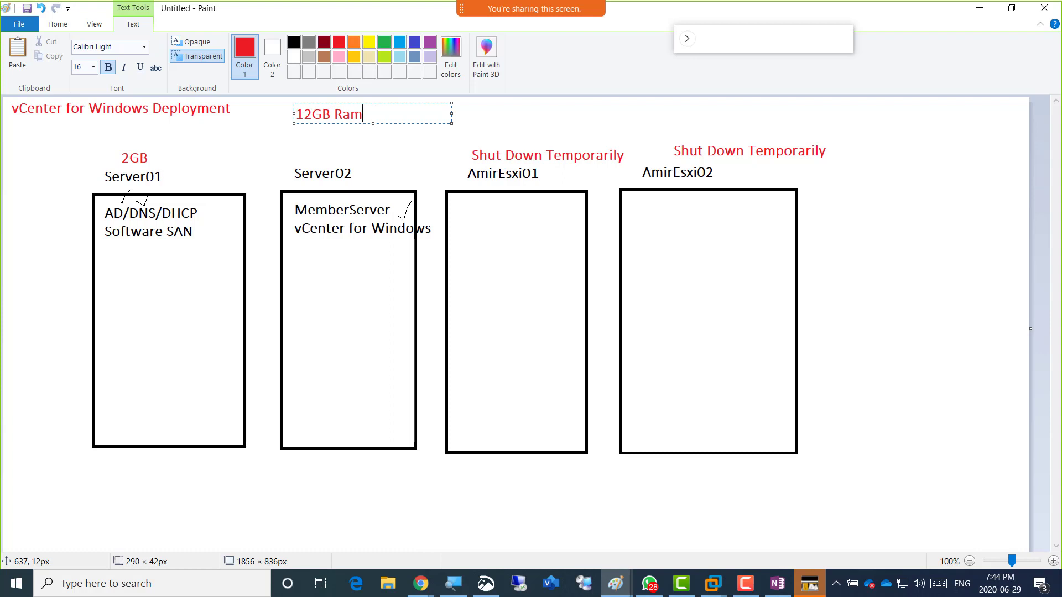
{"action": "key", "text": "Return"}
{"action": "type", "text": "2 Processors"}
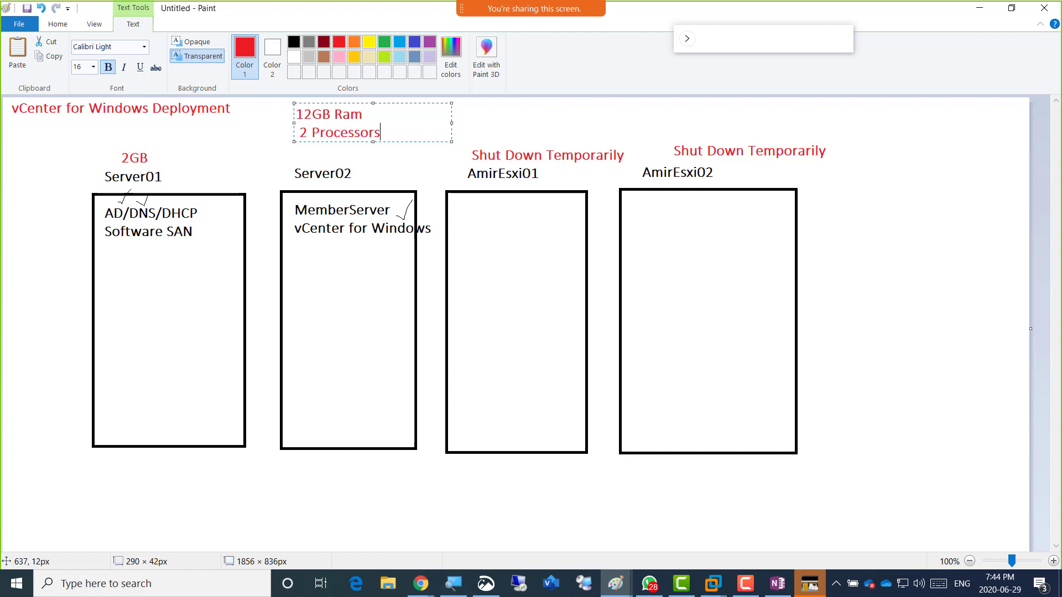
{"action": "key", "text": "Return"}
{"action": "key", "text": "Up"}
{"action": "key", "text": "Down"}
{"action": "key", "text": "Down"}
Rewrite the note as min 10GB vs 12GB Ram, 2 vs 2 Procs, 120GB vs 200 GB.
{"action": "key", "text": "shift+Down"}
{"action": "key", "text": "shift+Down"}
{"action": "key", "text": "Left"}
{"action": "type", "text": "min"}
{"action": "type", "text": " 10"}
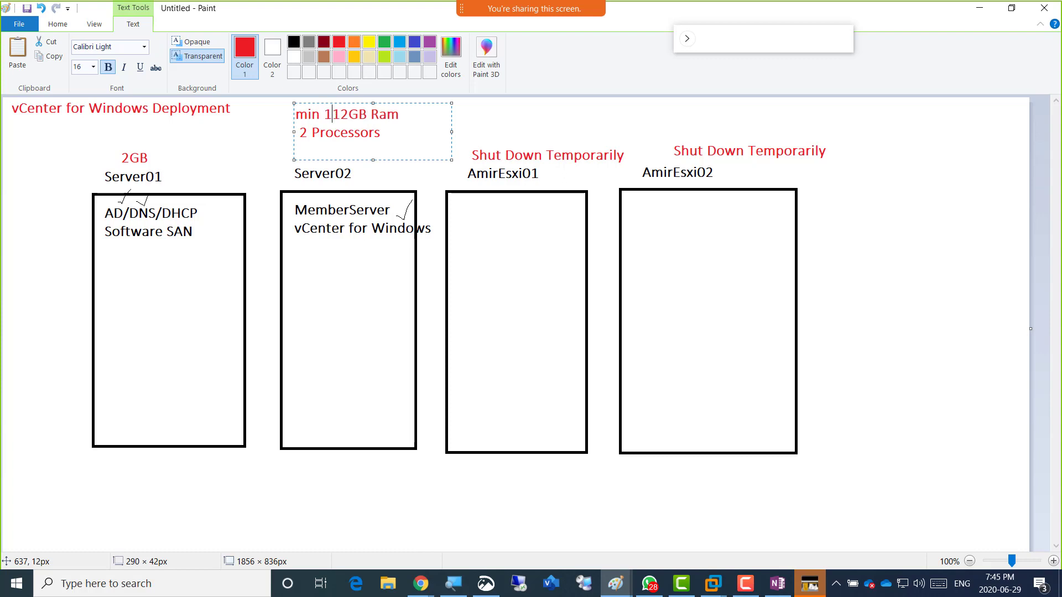
{"action": "type", "text": "GB"}
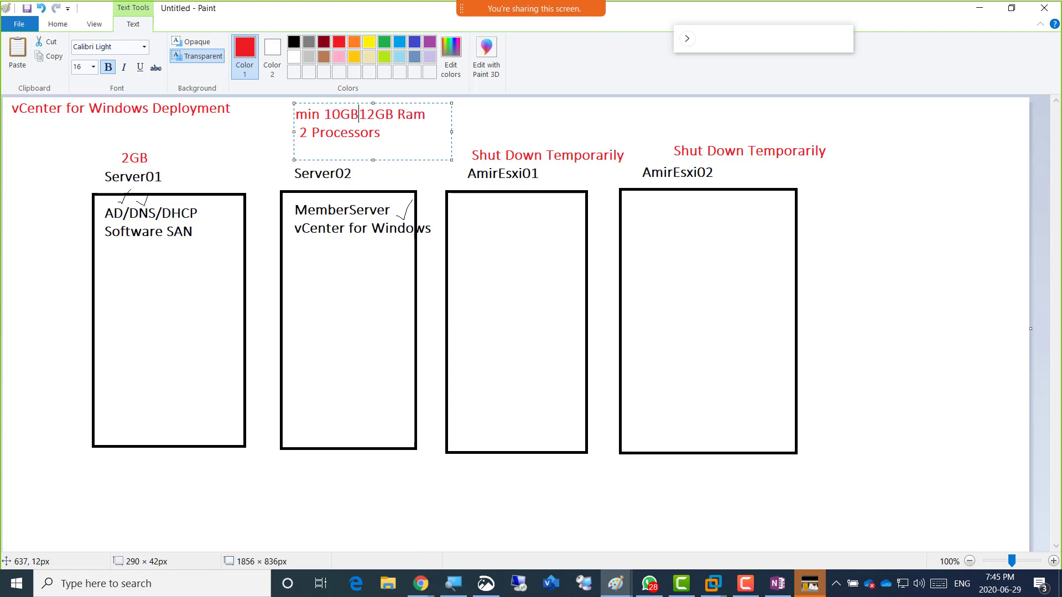
{"action": "type", "text": " - "}
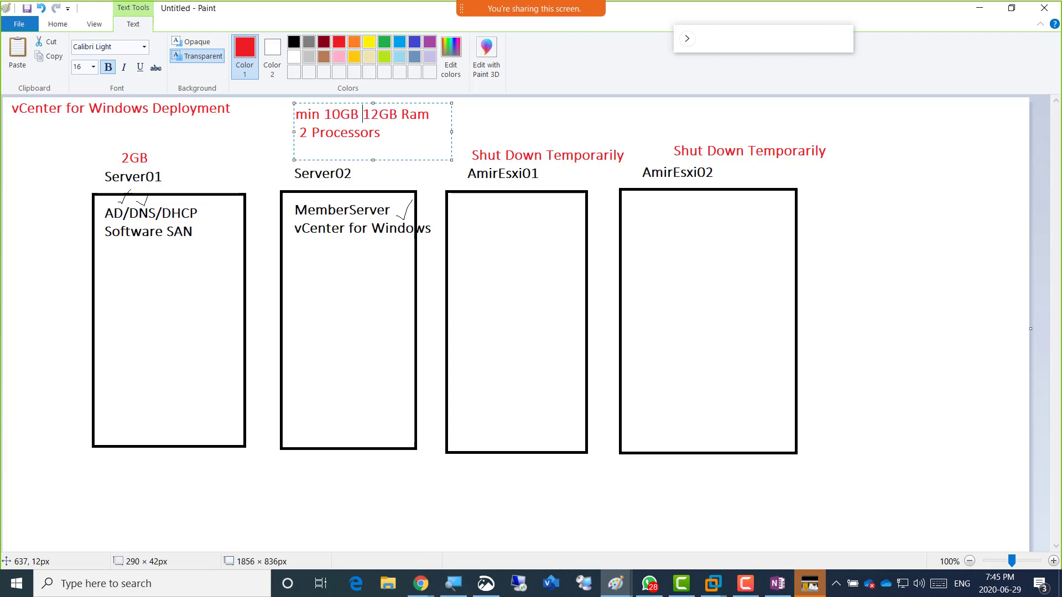
{"action": "type", "text": "Ours"}
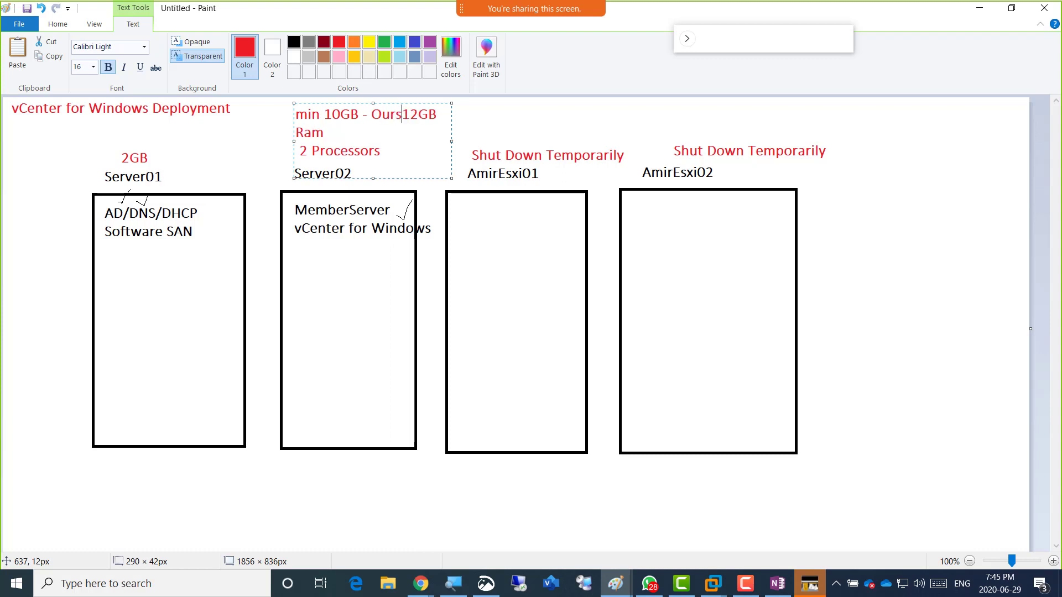
{"action": "left_click_drag", "start_coordinate": [452, 141], "coordinate": [636, 141]}
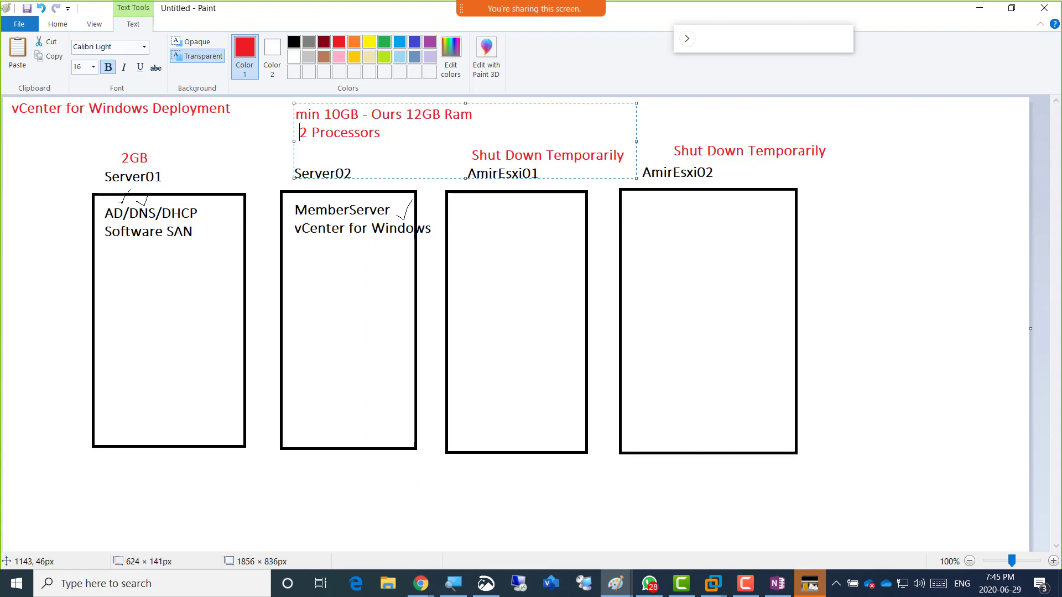
{"action": "type", "text": "min "}
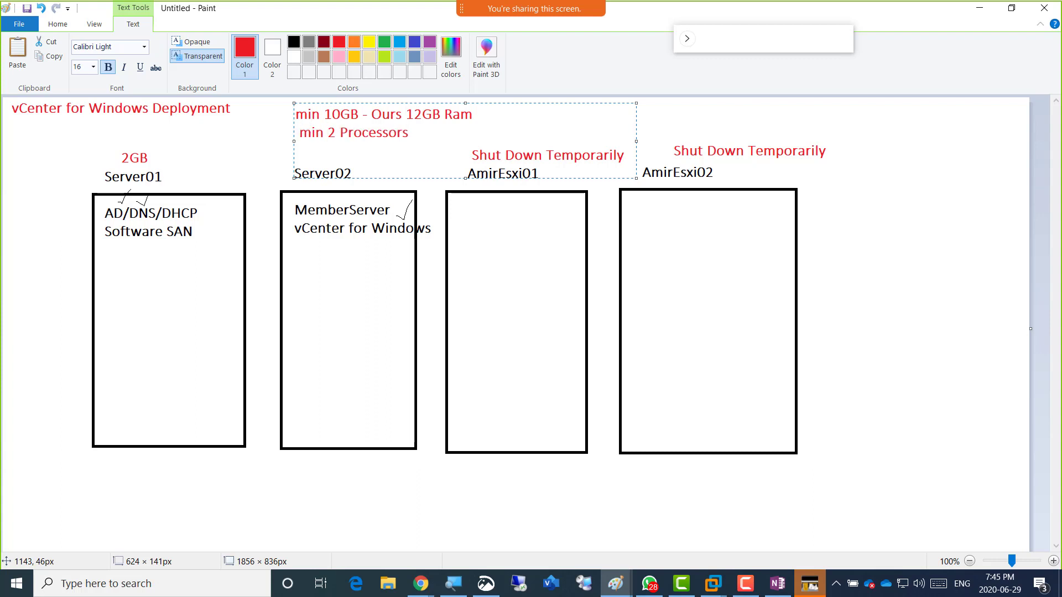
{"action": "type", "text": "2 Procs"}
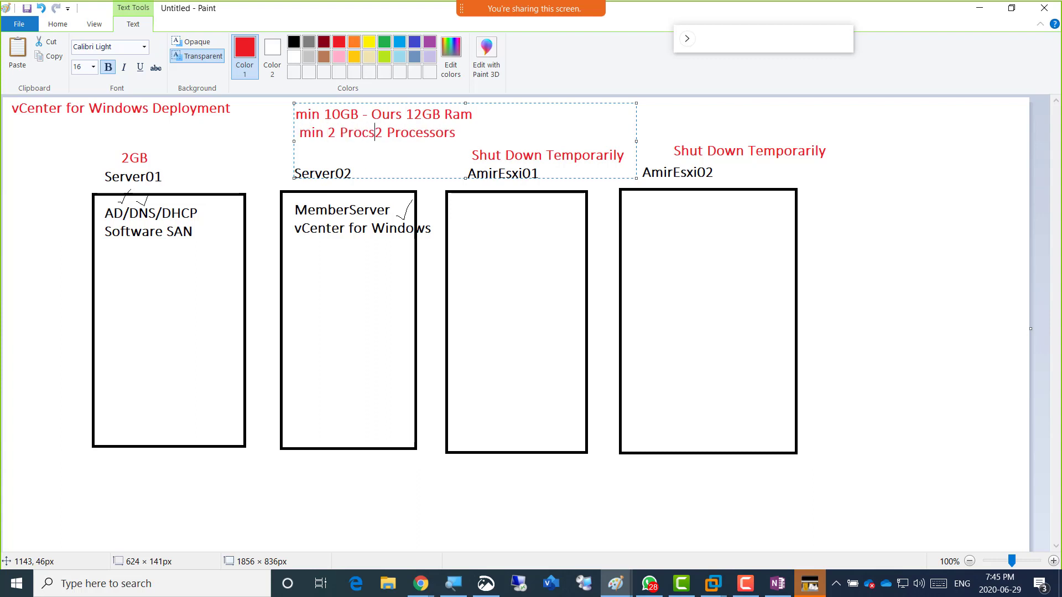
{"action": "type", "text": " - Ou"}
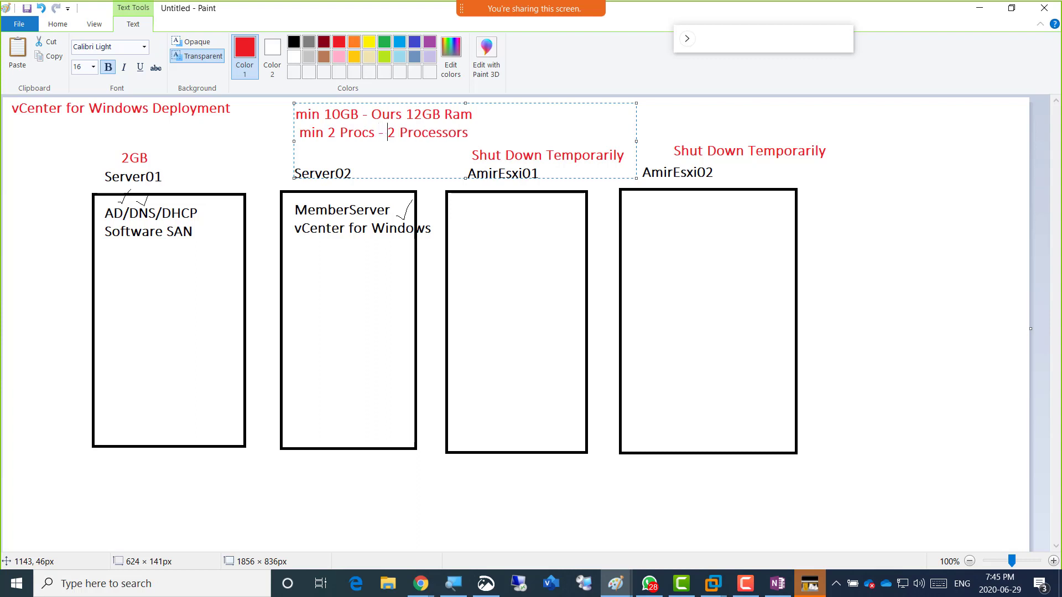
{"action": "type", "text": "rs"}
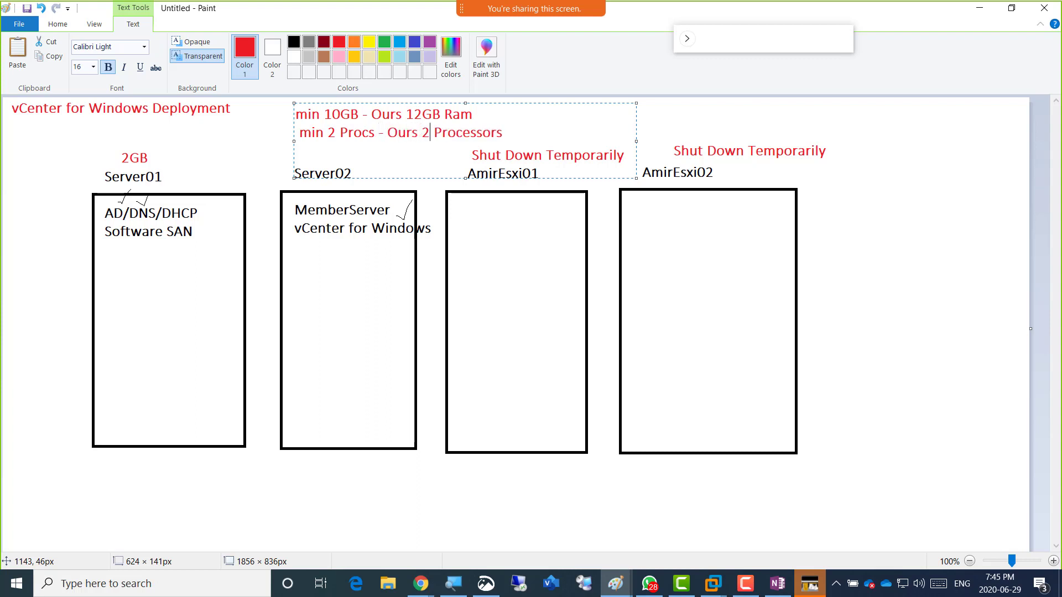
{"action": "key", "text": "Right"}
{"action": "key", "text": "Right"}
{"action": "key", "text": "Right"}
{"action": "key", "text": "Right"}
{"action": "key", "text": "Right"}
{"action": "key", "text": "Right"}
{"action": "key", "text": "Right"}
{"action": "key", "text": "Right"}
{"action": "key", "text": "Right"}
{"action": "key", "text": "Right"}
{"action": "type", "text": "min 120GB - Ours is"}
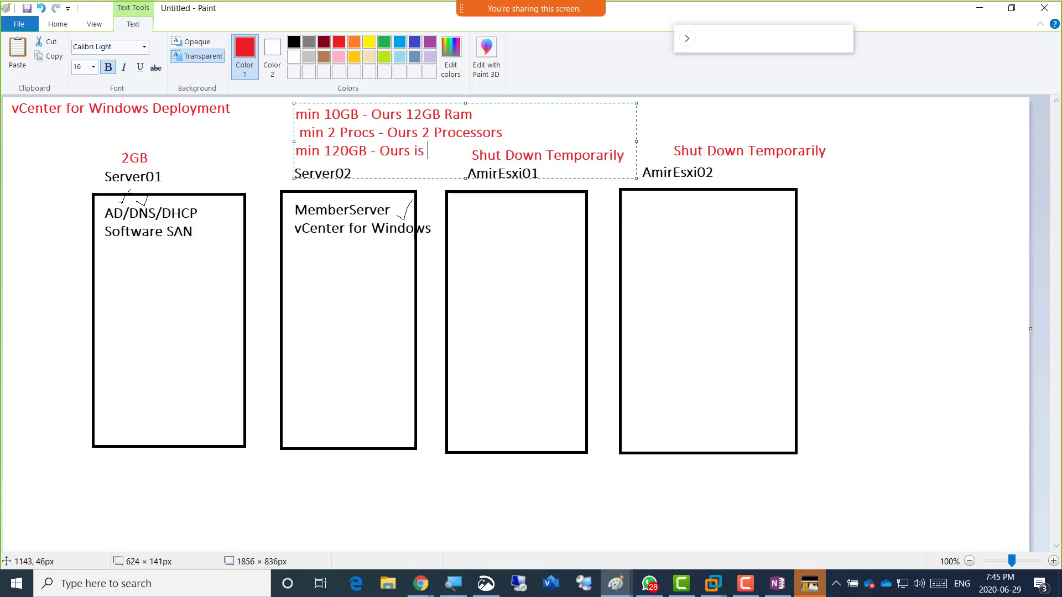
{"action": "type", "text": "200 GB"}
Recolour the spec note purple and remove the leading space on its second line.
{"action": "key", "text": "ctrl+a"}
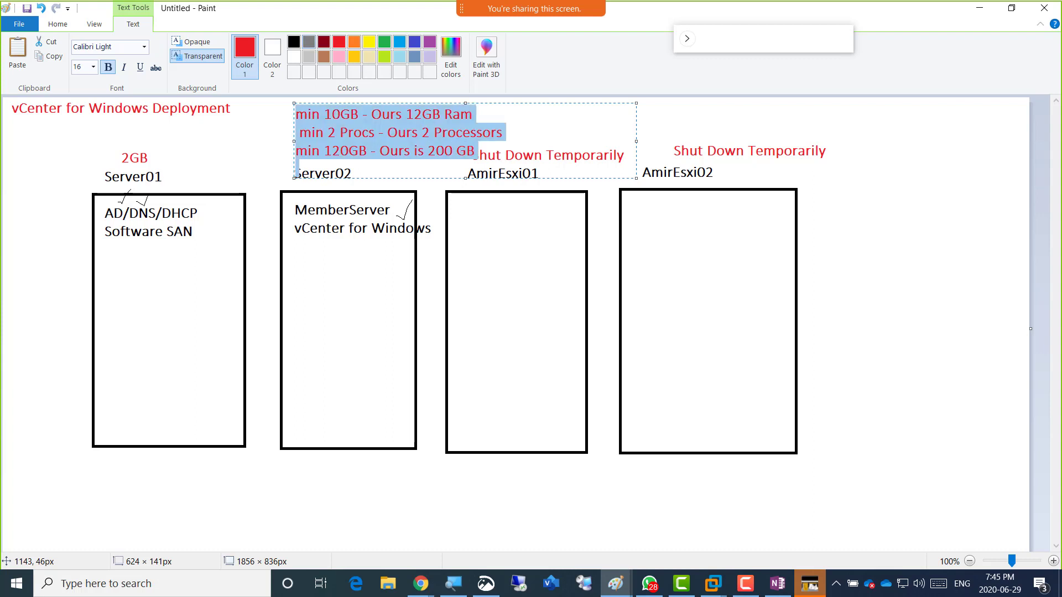
{"action": "left_click", "coordinate": [430, 42]}
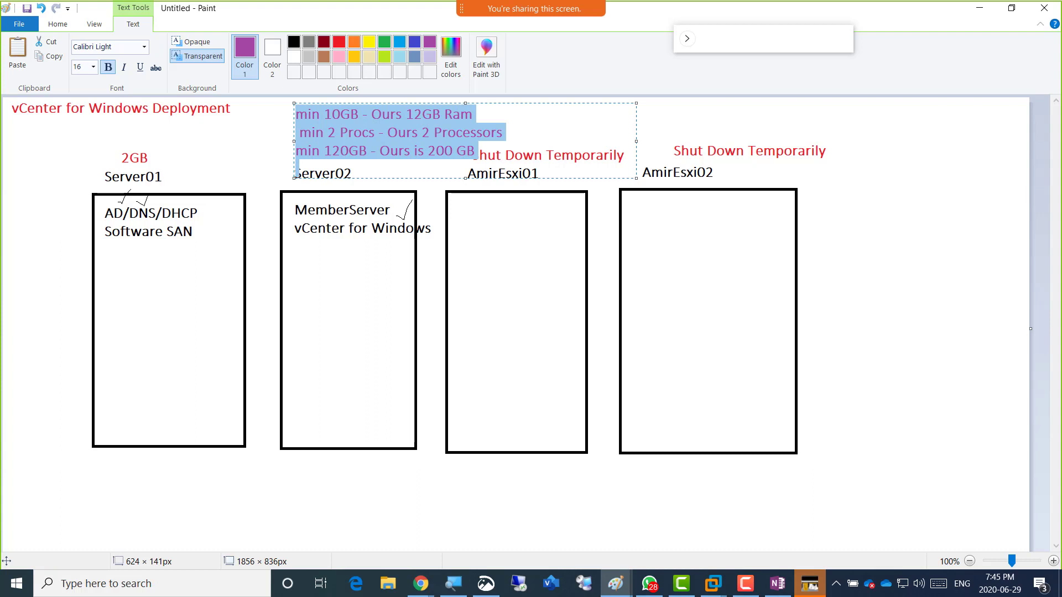
{"action": "left_click", "coordinate": [299, 133]}
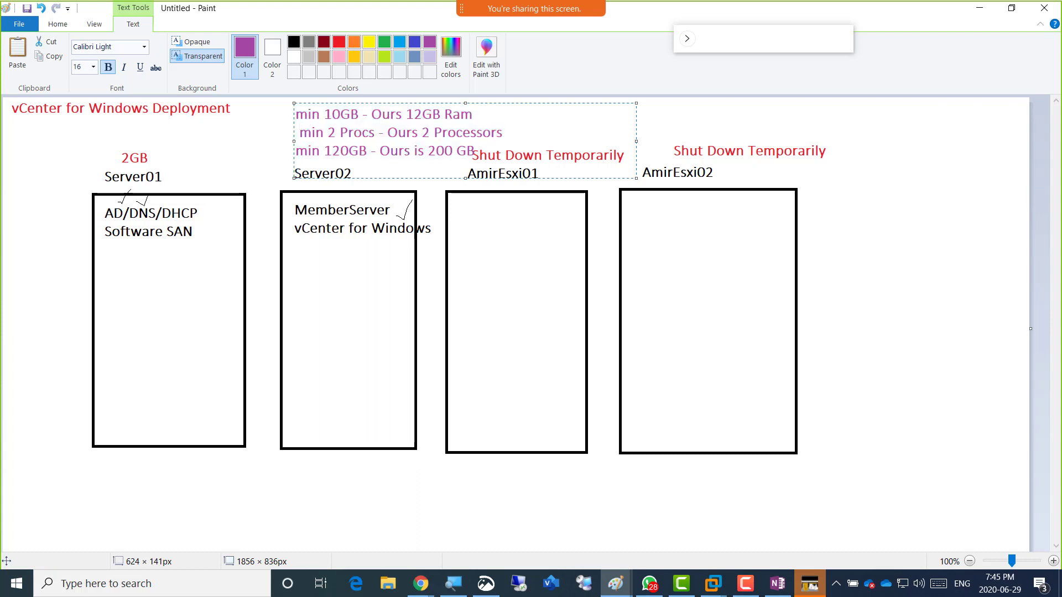
{"action": "key", "text": "BackSpace"}
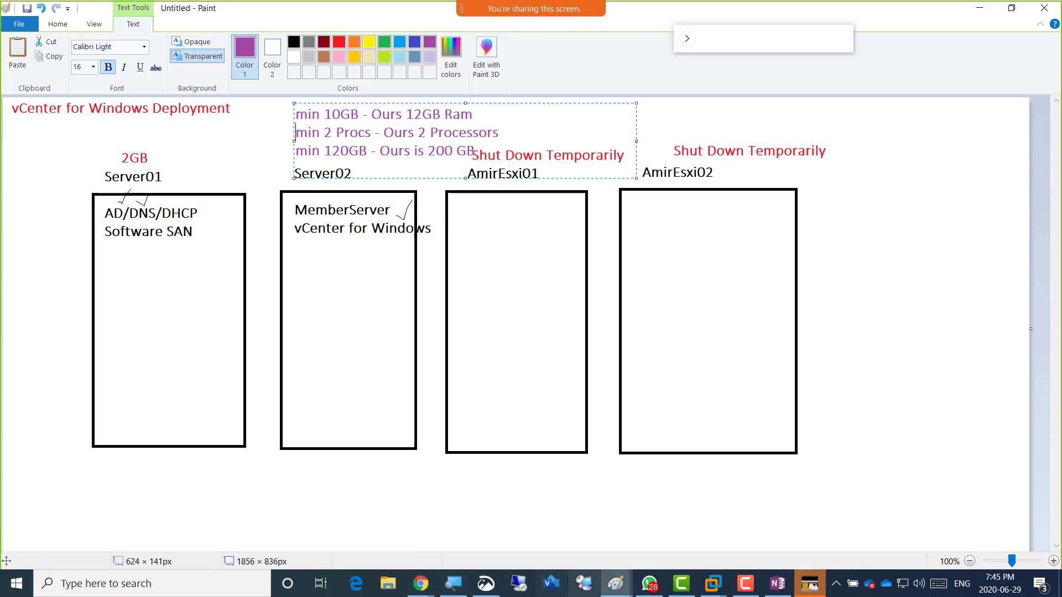
{"action": "left_click", "coordinate": [713, 583]}
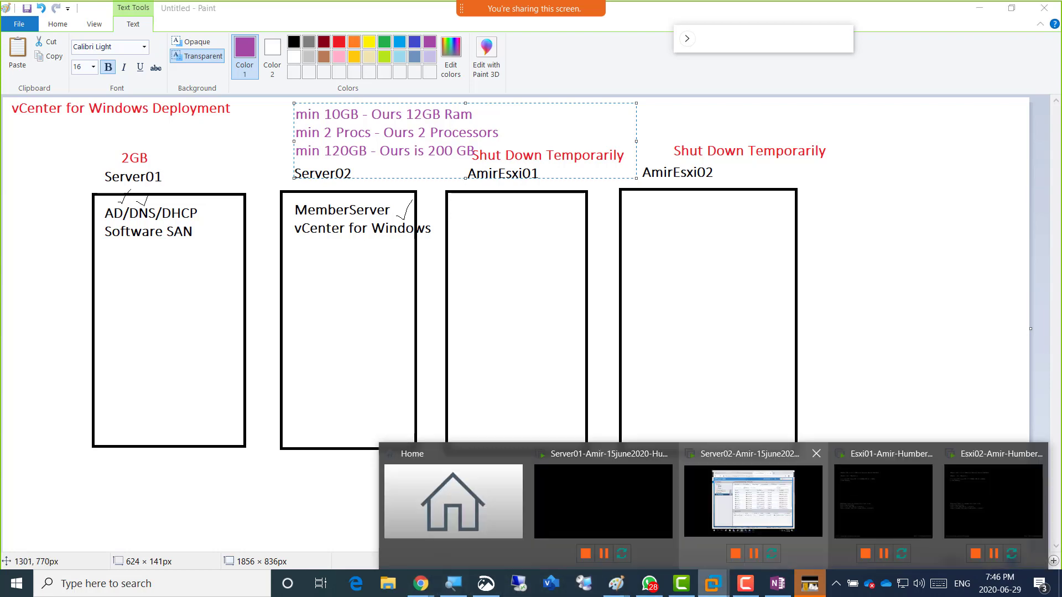
{"action": "left_click", "coordinate": [752, 500]}
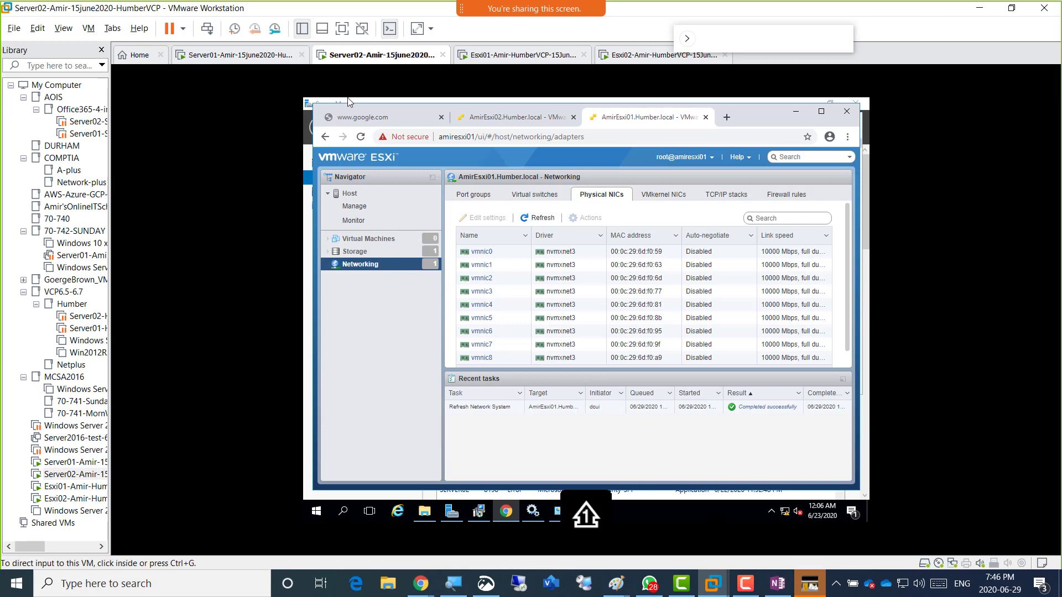
{"action": "right_click", "coordinate": [345, 59]}
{"action": "left_click", "coordinate": [404, 227]}
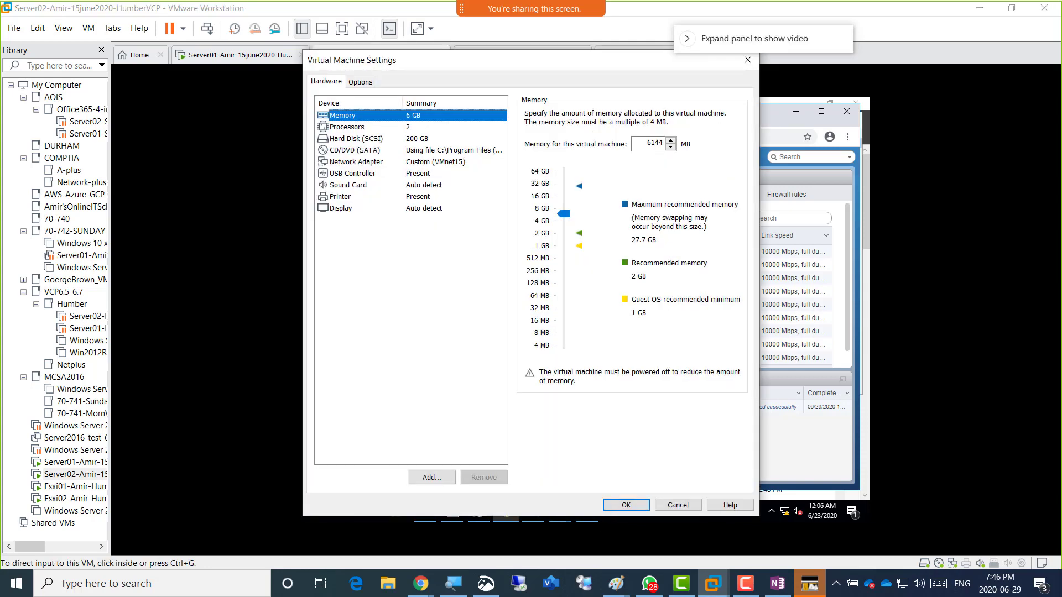
{"action": "left_click", "coordinate": [356, 139]}
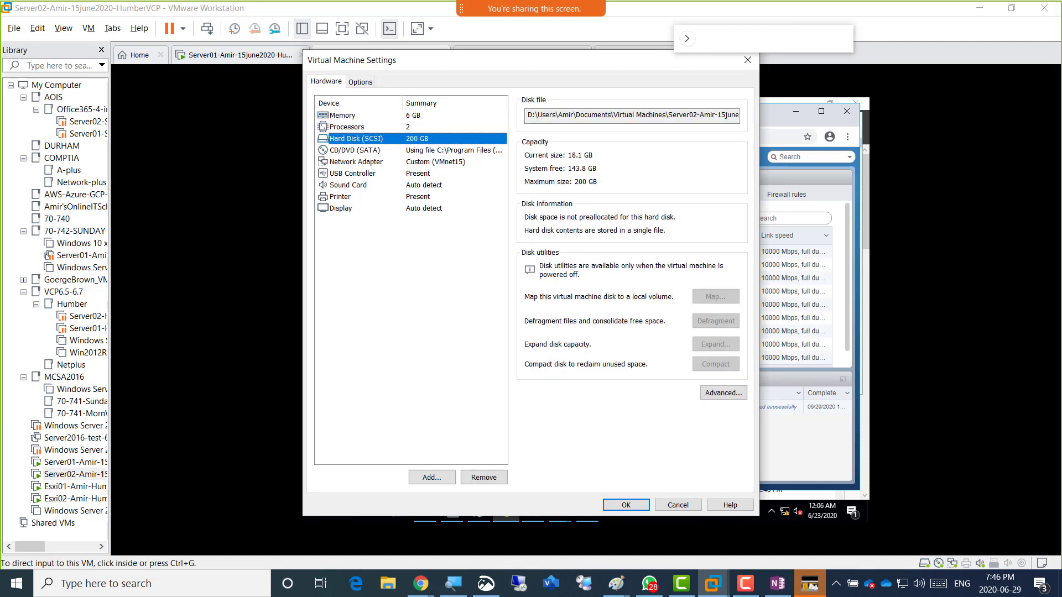
{"action": "left_click_drag", "start_coordinate": [498, 60], "coordinate": [497, 88]}
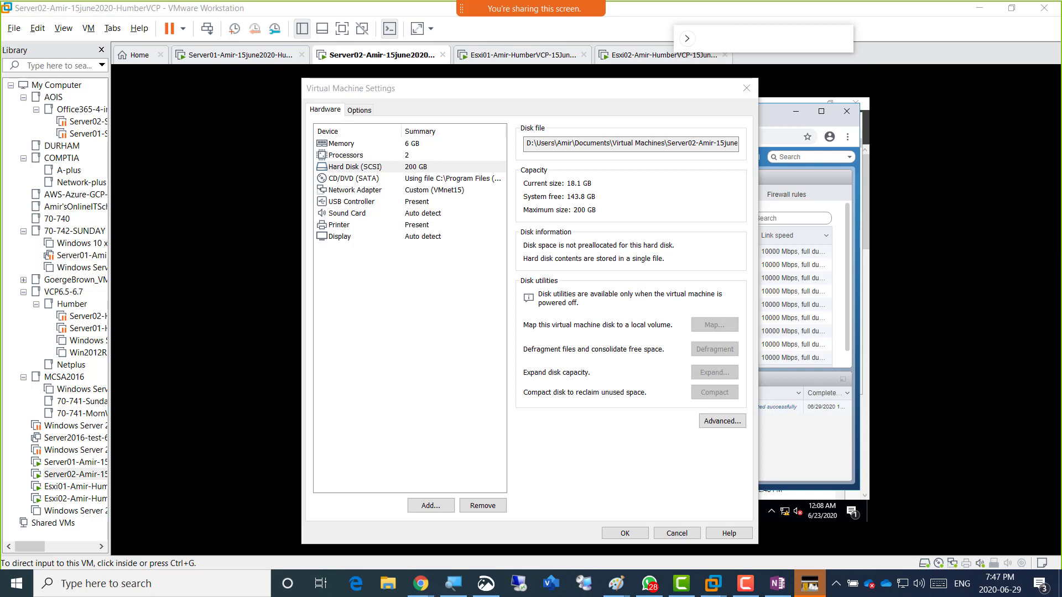
{"action": "left_click", "coordinate": [677, 533]}
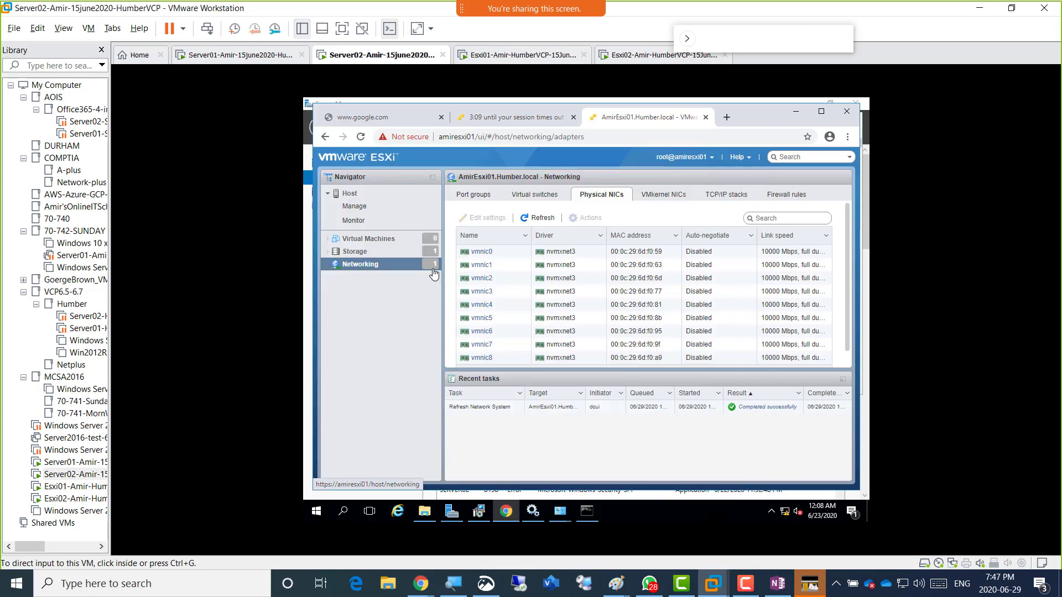
{"action": "left_click", "coordinate": [615, 584]}
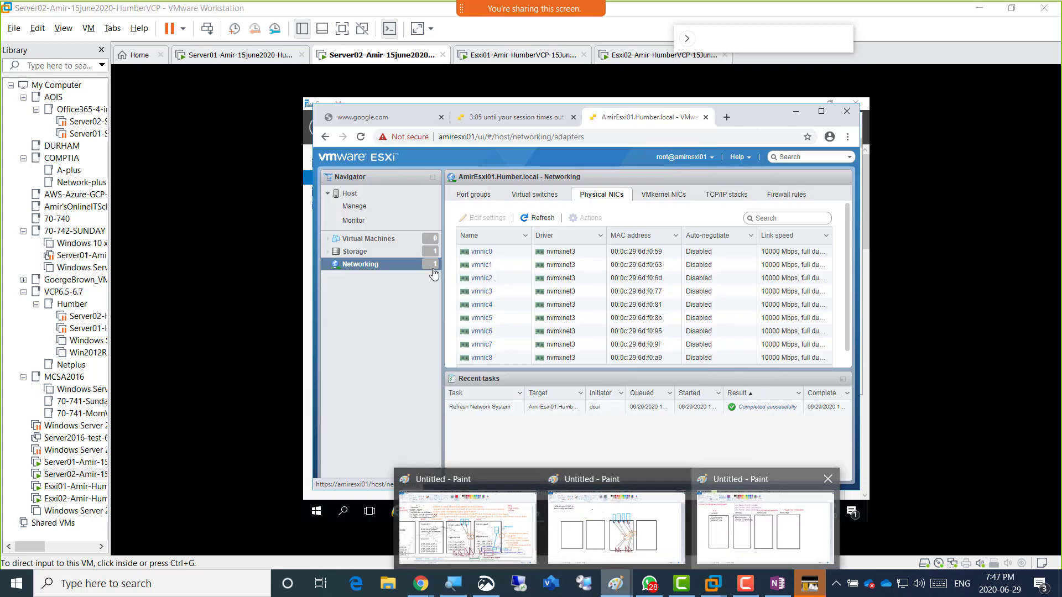
{"action": "left_click", "coordinate": [766, 526]}
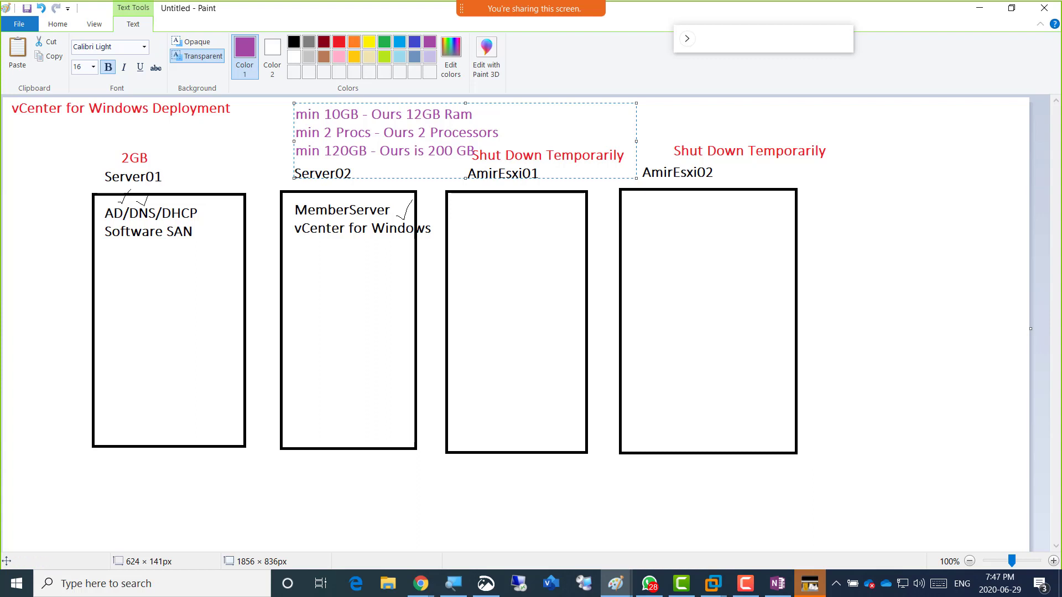
{"action": "left_click", "coordinate": [247, 139]}
Draw a dark-red disk square at the bottom-left of each of the four server boxes.
{"action": "left_click", "coordinate": [284, 42]}
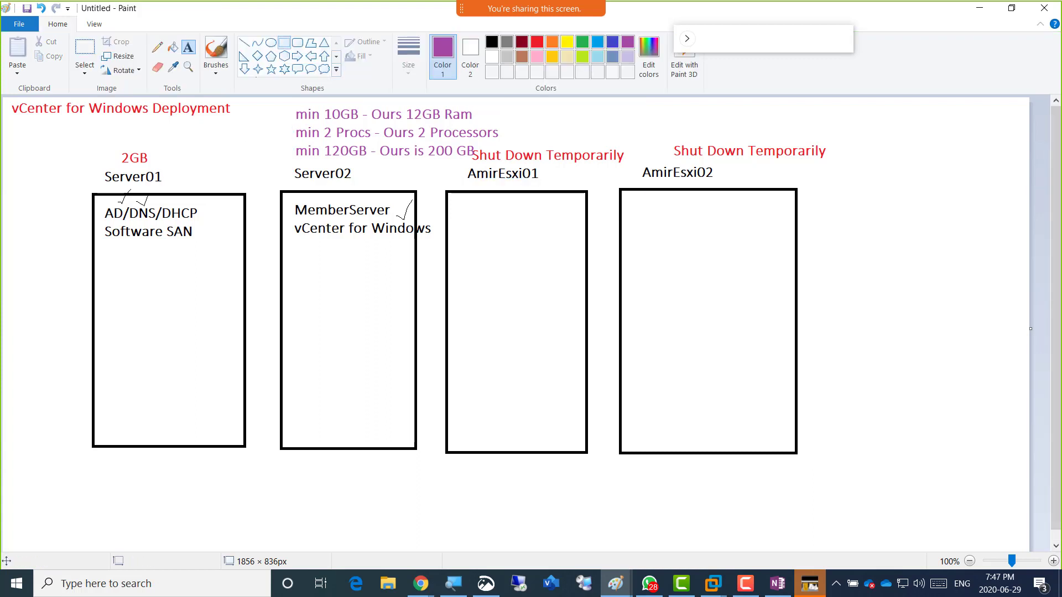
{"action": "left_click", "coordinate": [521, 42]}
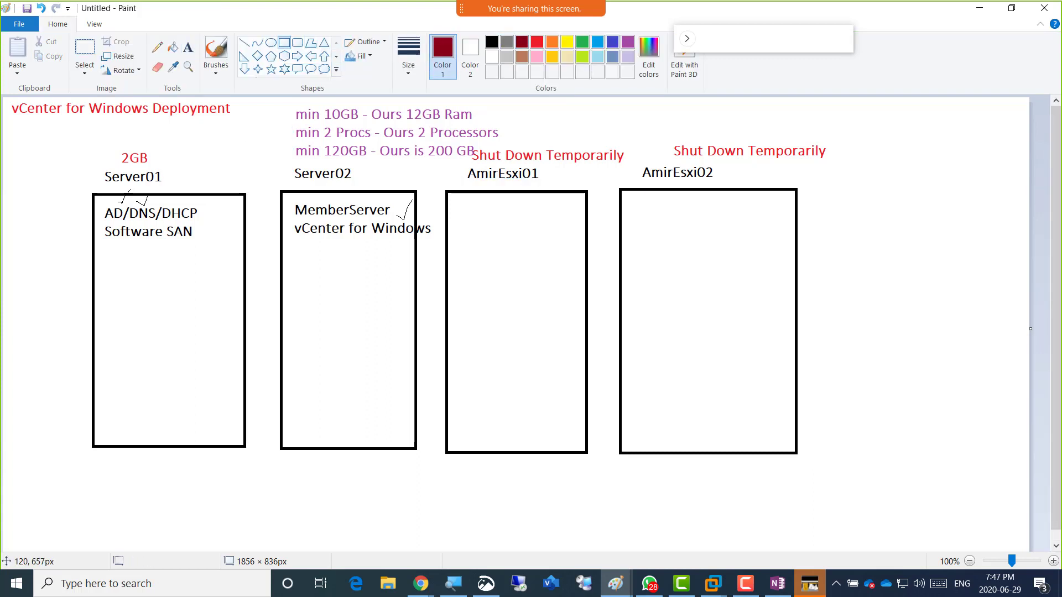
{"action": "left_click_drag", "start_coordinate": [107, 424], "coordinate": [138, 456]}
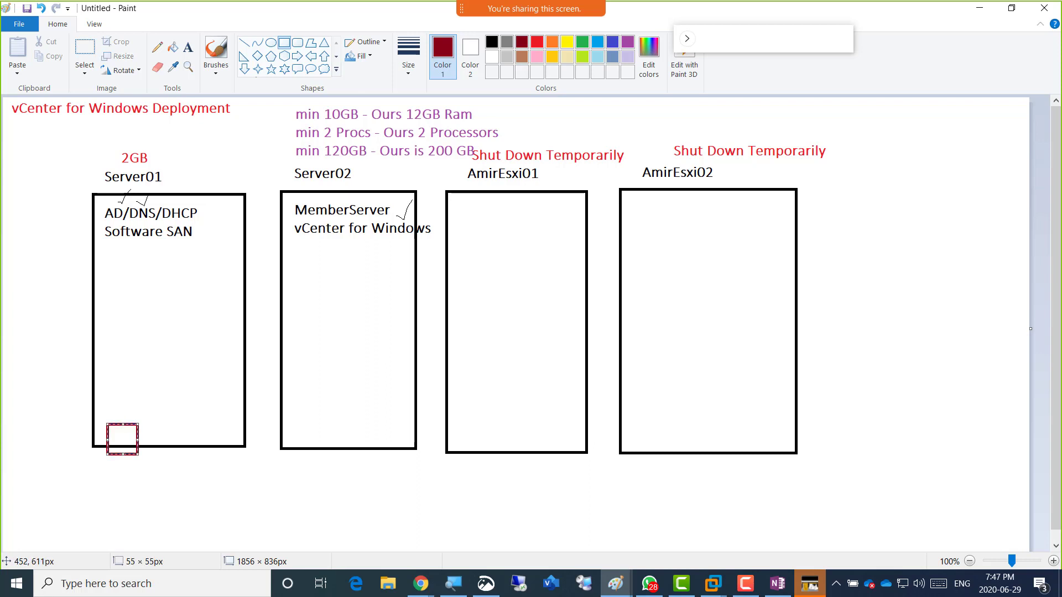
{"action": "left_click_drag", "start_coordinate": [290, 419], "coordinate": [329, 456]}
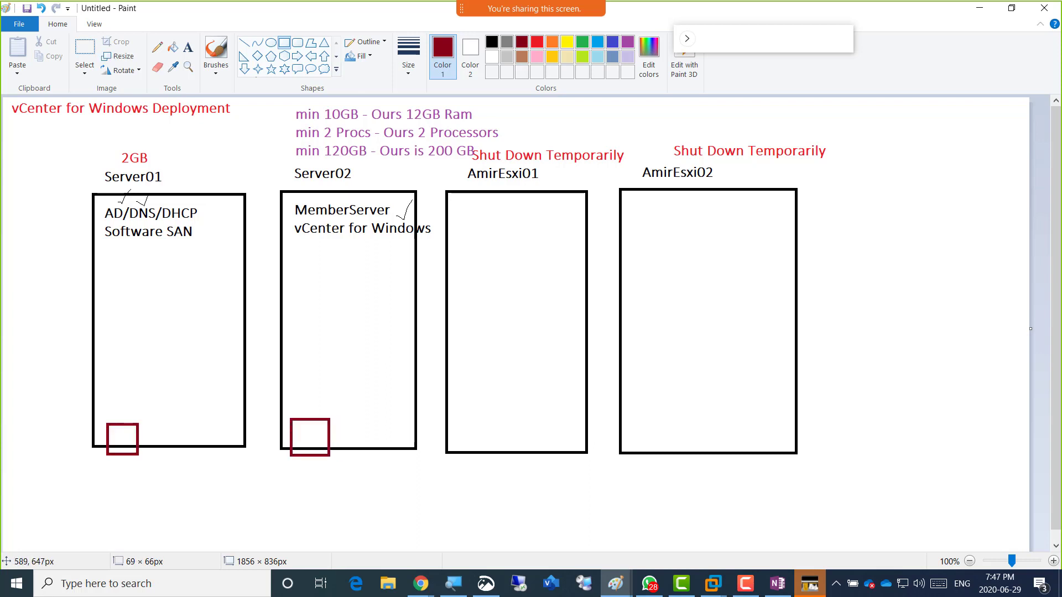
{"action": "left_click_drag", "start_coordinate": [458, 422], "coordinate": [493, 461]}
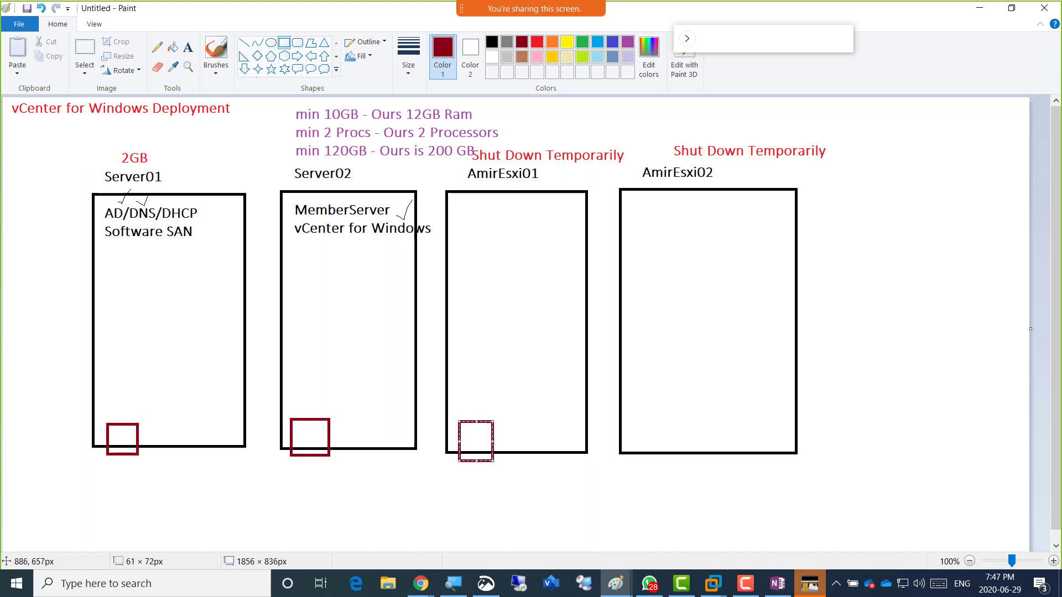
{"action": "left_click_drag", "start_coordinate": [633, 422], "coordinate": [675, 460]}
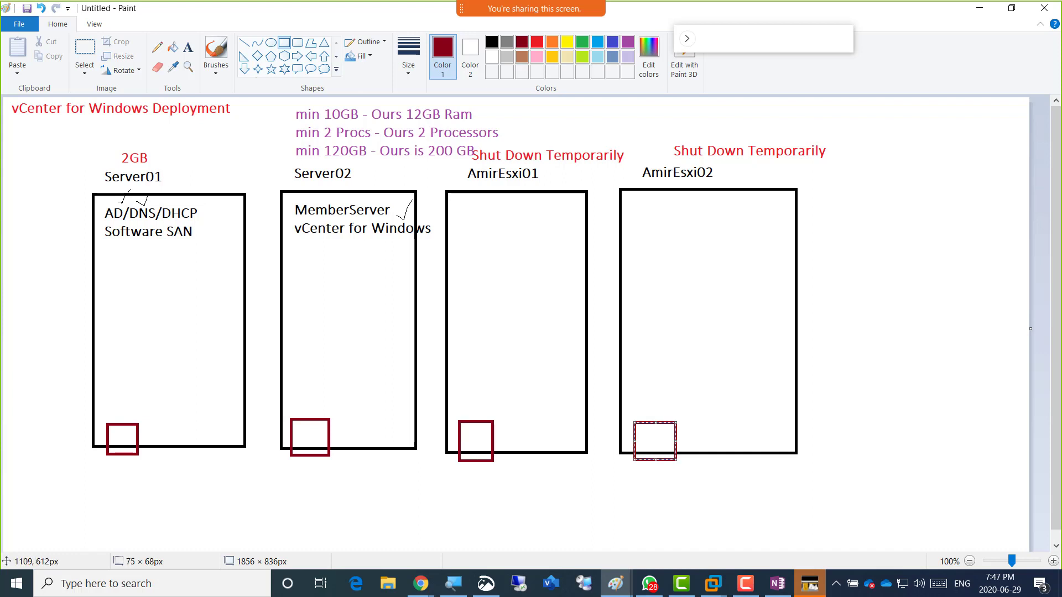
Add a PhyDisk0 text label below the Server01 disk square and copy it.
{"action": "left_click", "coordinate": [188, 47]}
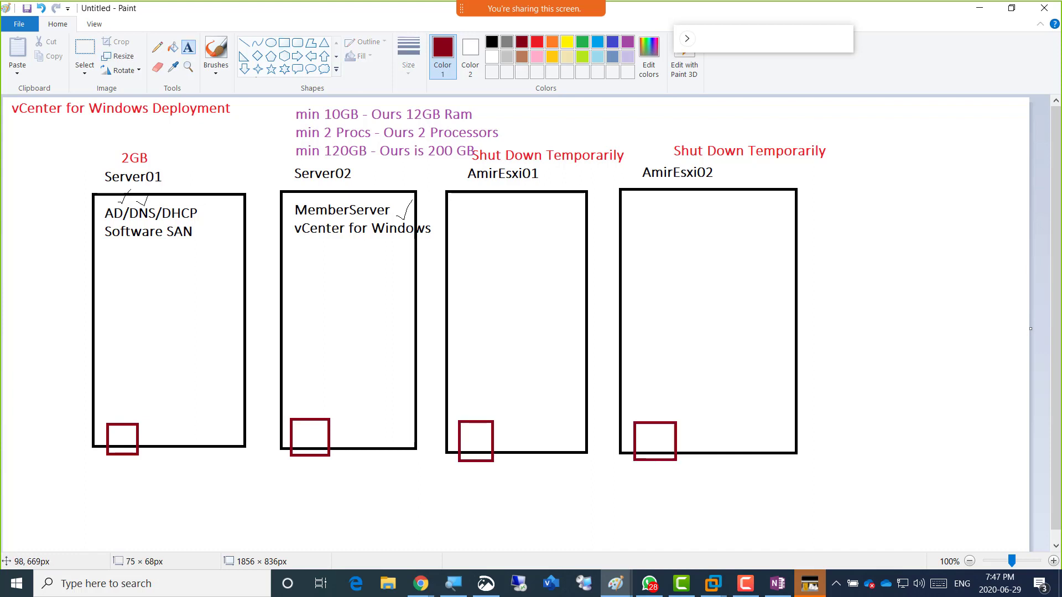
{"action": "left_click", "coordinate": [56, 455]}
{"action": "type", "text": "PhyD"}
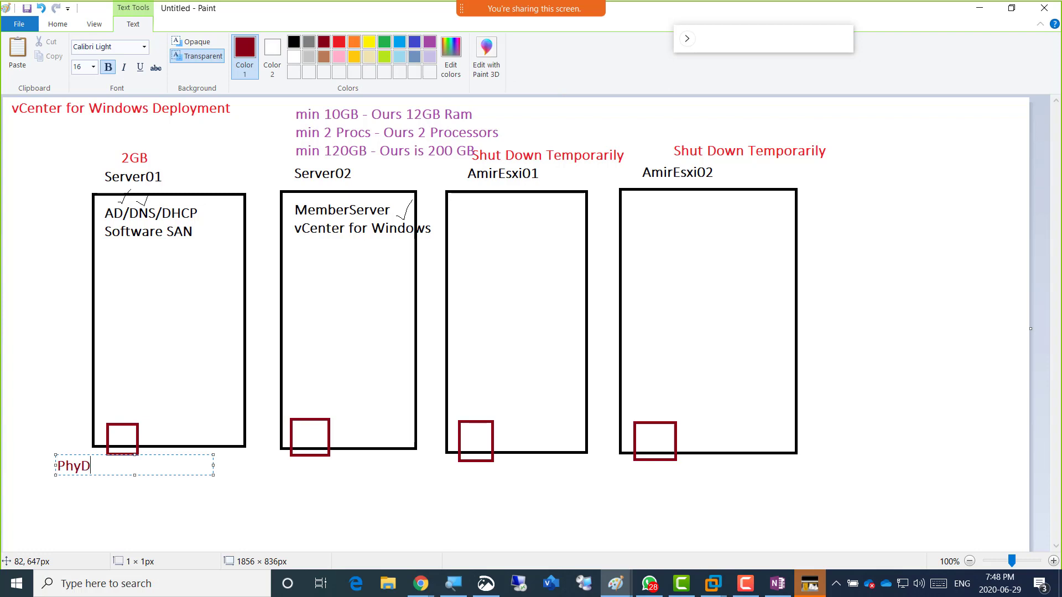
{"action": "type", "text": "isk0"}
{"action": "key", "text": "ctrl+a"}
{"action": "key", "text": "ctrl+c"}
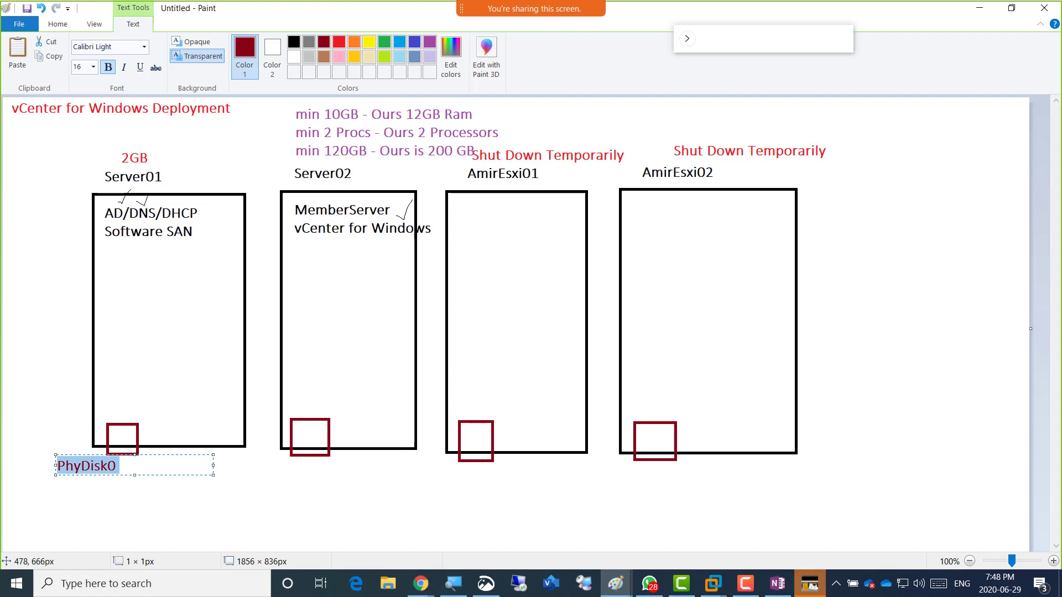
{"action": "left_click", "coordinate": [267, 467]}
Paste the PhyDisk0 label under the Server02, AmirEsxi01 and AmirEsxi02 disk squares.
{"action": "left_click", "coordinate": [256, 454]}
{"action": "key", "text": "ctrl+v"}
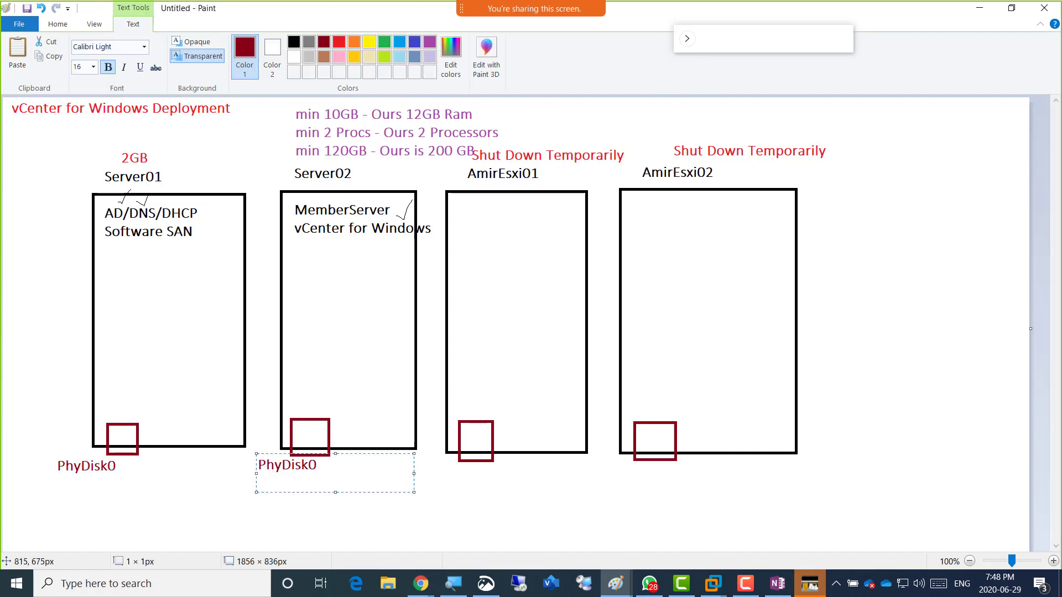
{"action": "left_click", "coordinate": [427, 467]}
{"action": "left_click", "coordinate": [427, 467]}
{"action": "key", "text": "ctrl+v"}
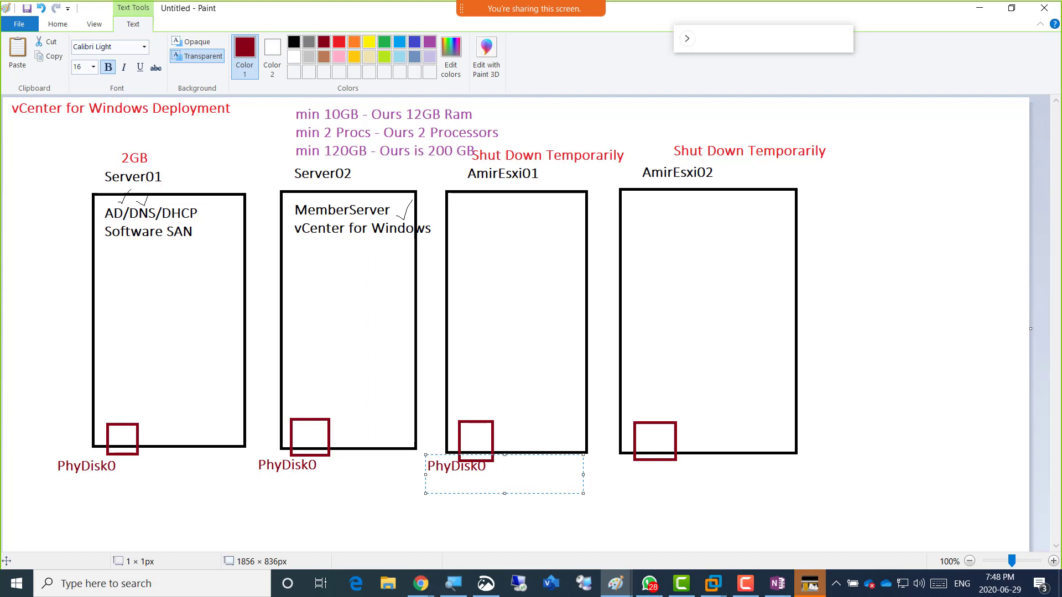
{"action": "left_click", "coordinate": [590, 458]}
{"action": "left_click", "coordinate": [590, 458]}
{"action": "key", "text": "ctrl+v"}
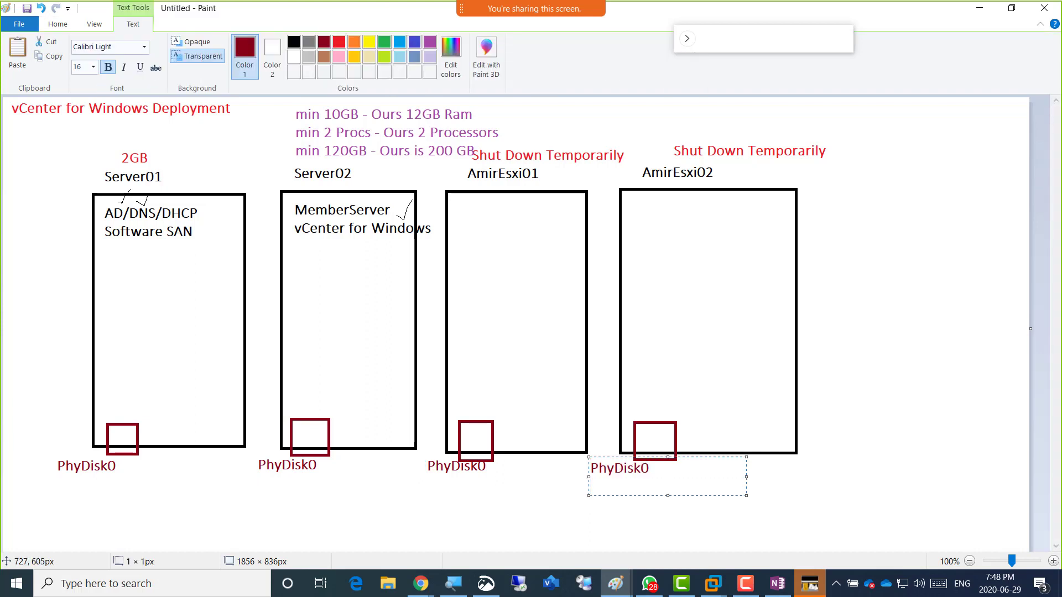
{"action": "left_click", "coordinate": [295, 109]}
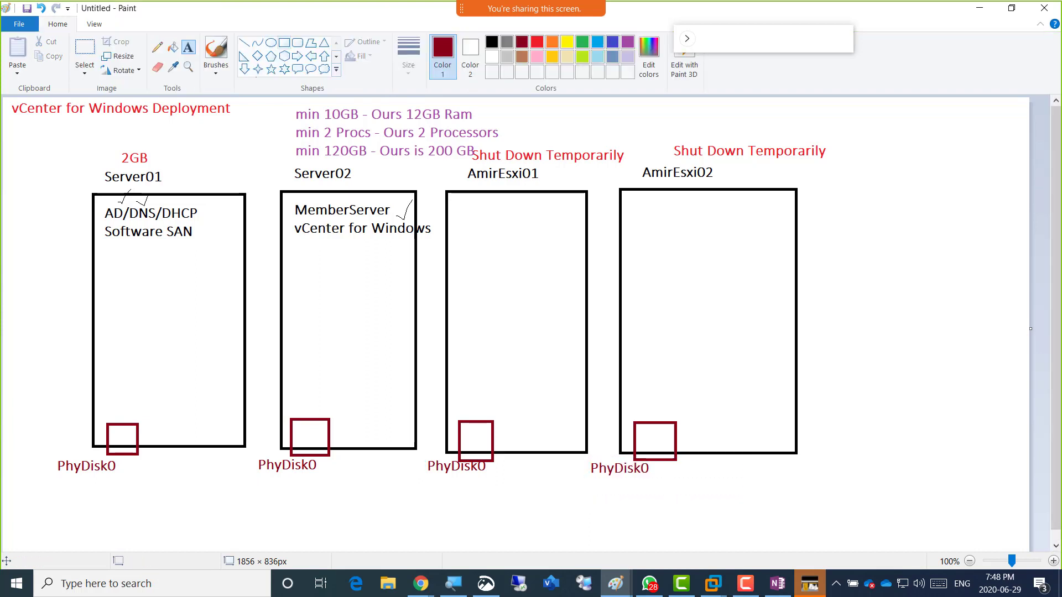
{"action": "left_click", "coordinate": [284, 43]}
Draw a second disk square in Server02 and label it 200GB above.
{"action": "mouse_move", "coordinate": [345, 419]}
{"action": "left_mouse_down"}
{"action": "mouse_move", "coordinate": [378, 464]}
{"action": "mouse_move", "coordinate": [389, 459]}
{"action": "left_mouse_up"}
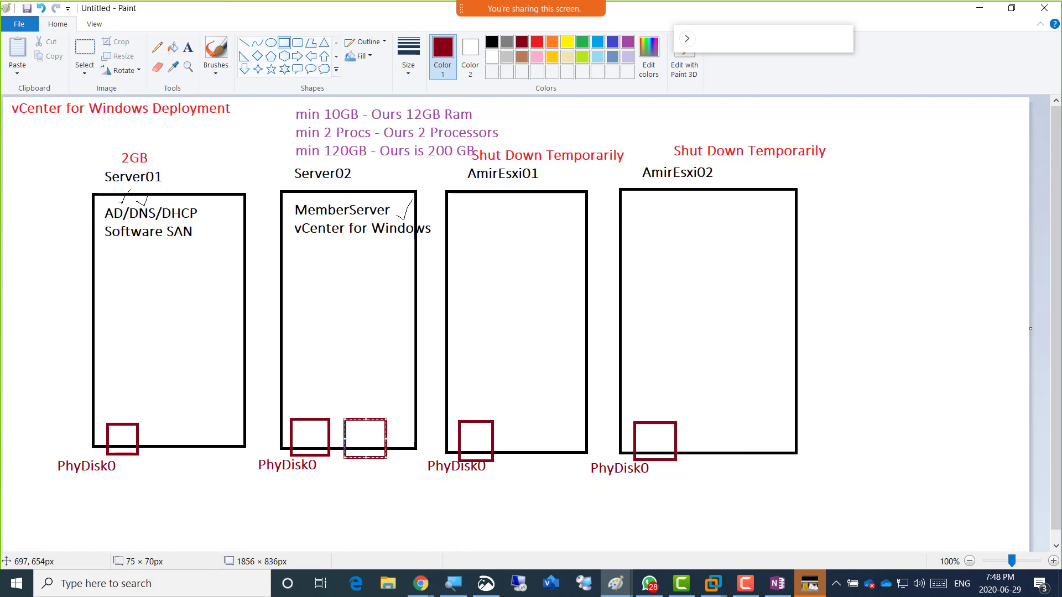
{"action": "left_click", "coordinate": [373, 365]}
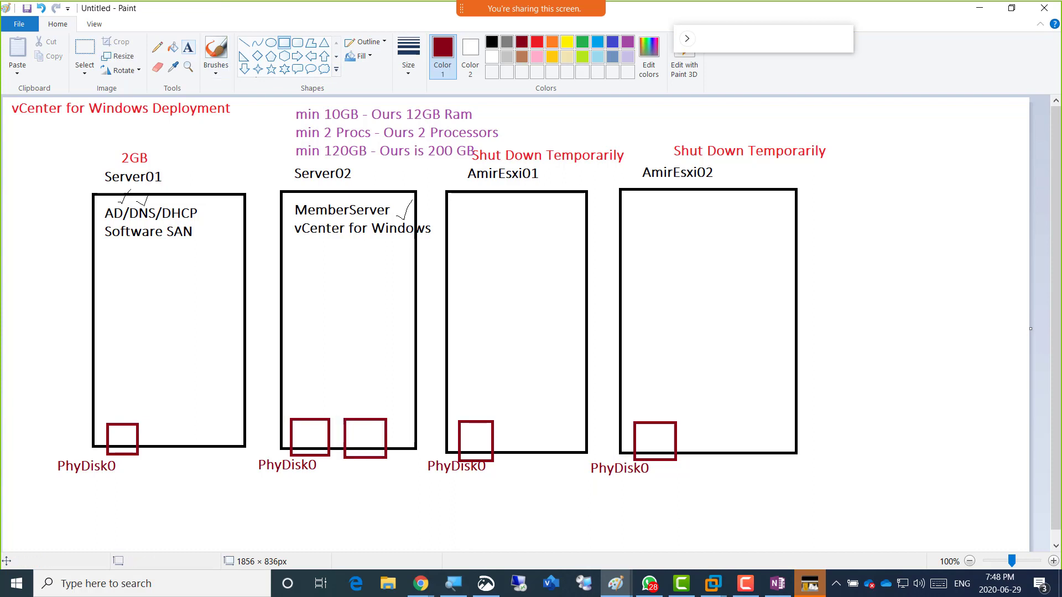
{"action": "left_click", "coordinate": [188, 47]}
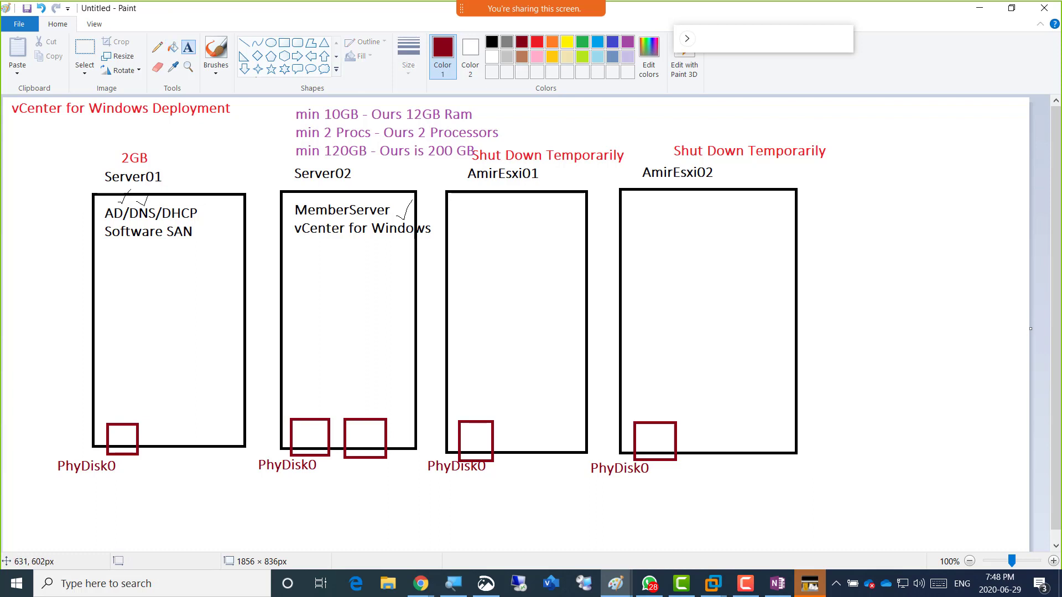
{"action": "left_click", "coordinate": [351, 419]}
{"action": "type", "text": "200GB"}
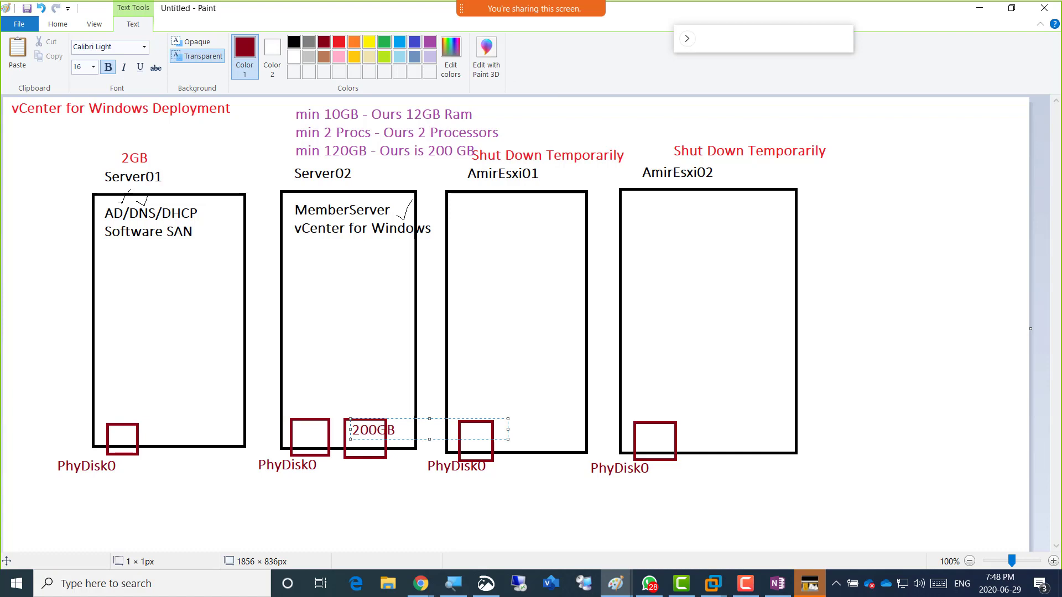
{"action": "left_click_drag", "start_coordinate": [349, 419], "coordinate": [342, 398]}
{"action": "left_click", "coordinate": [358, 357]}
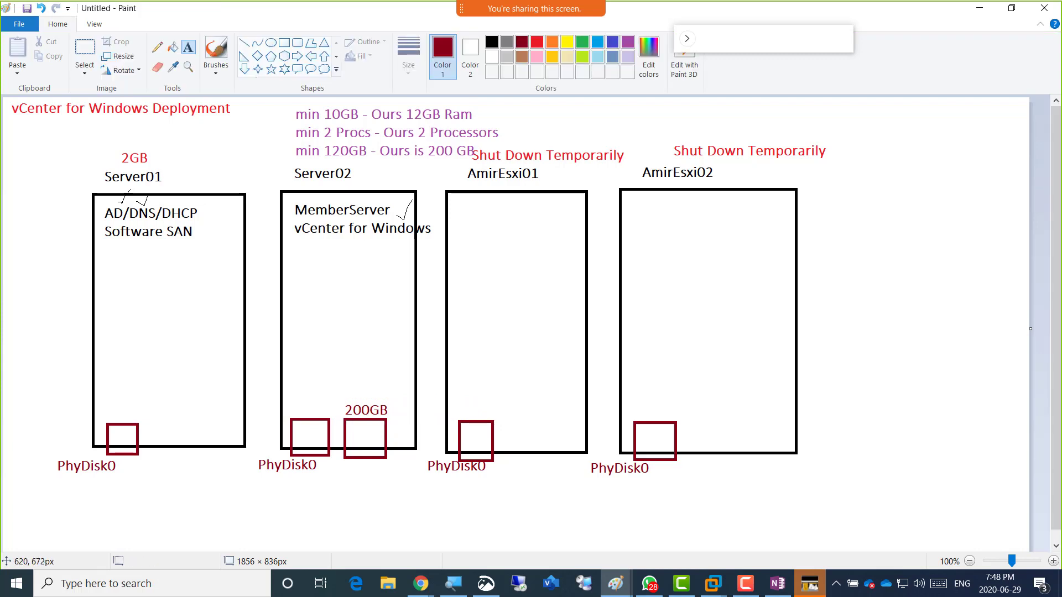
Paste the PhyDisk0 label below the new square and change it to PhyDisk1.
{"action": "left_click", "coordinate": [335, 465]}
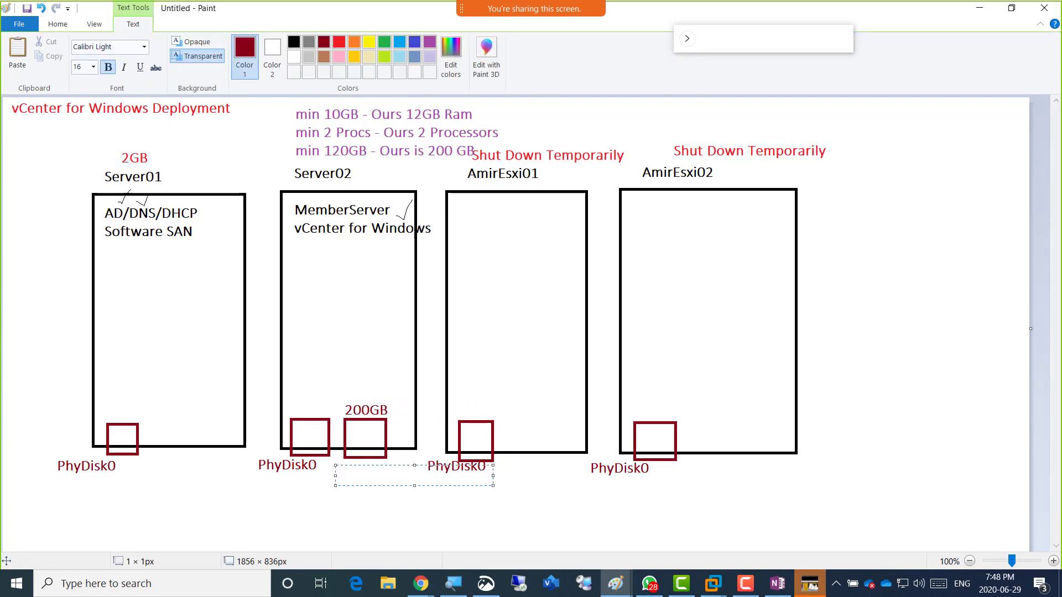
{"action": "key", "text": "ctrl+v"}
{"action": "key", "text": "BackSpace"}
{"action": "type", "text": "1"}
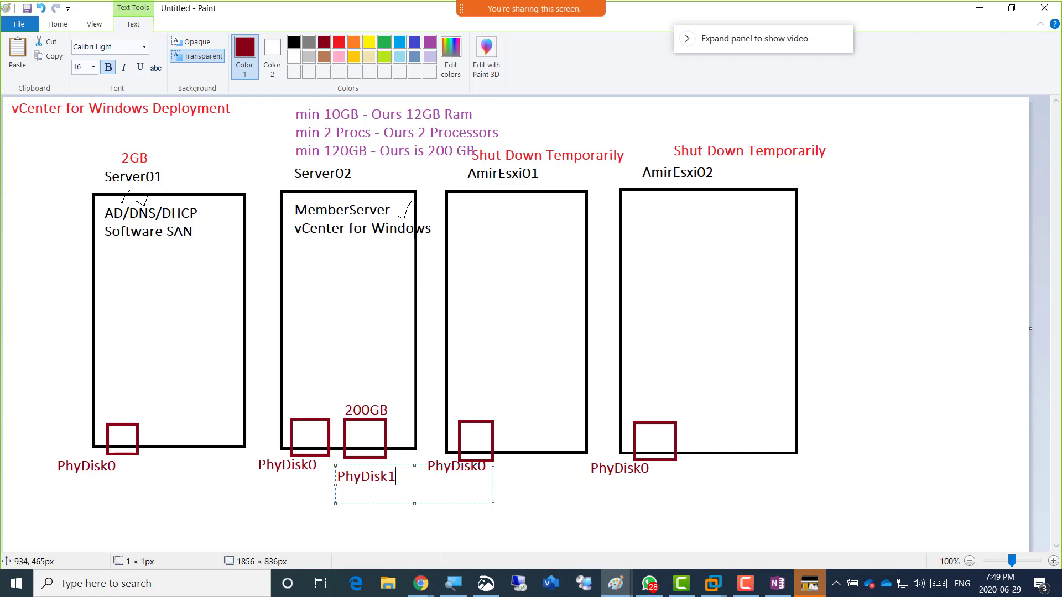
{"action": "left_click", "coordinate": [503, 329]}
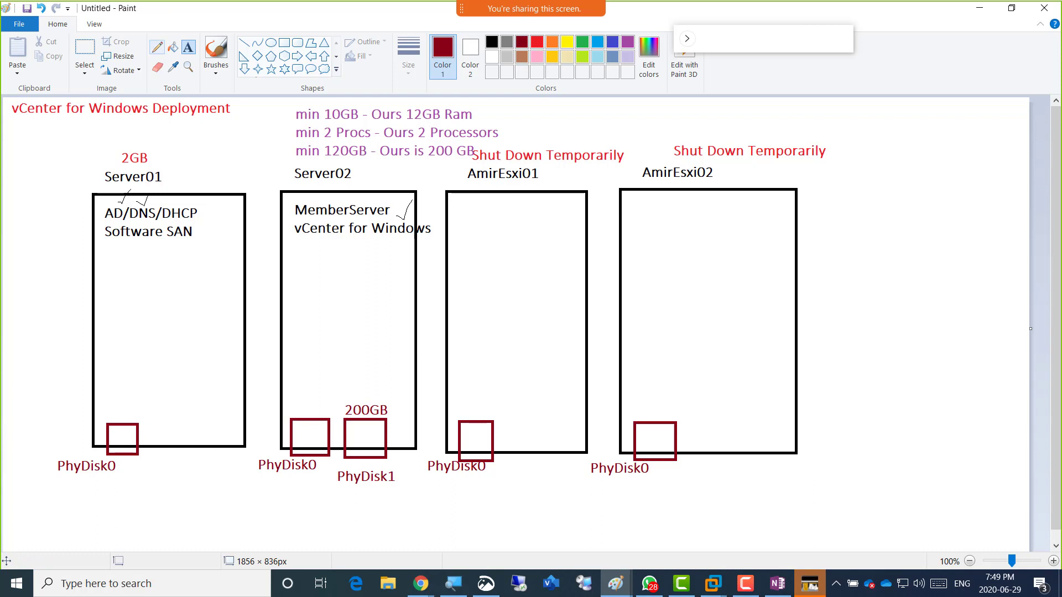
{"action": "left_click", "coordinate": [157, 47]}
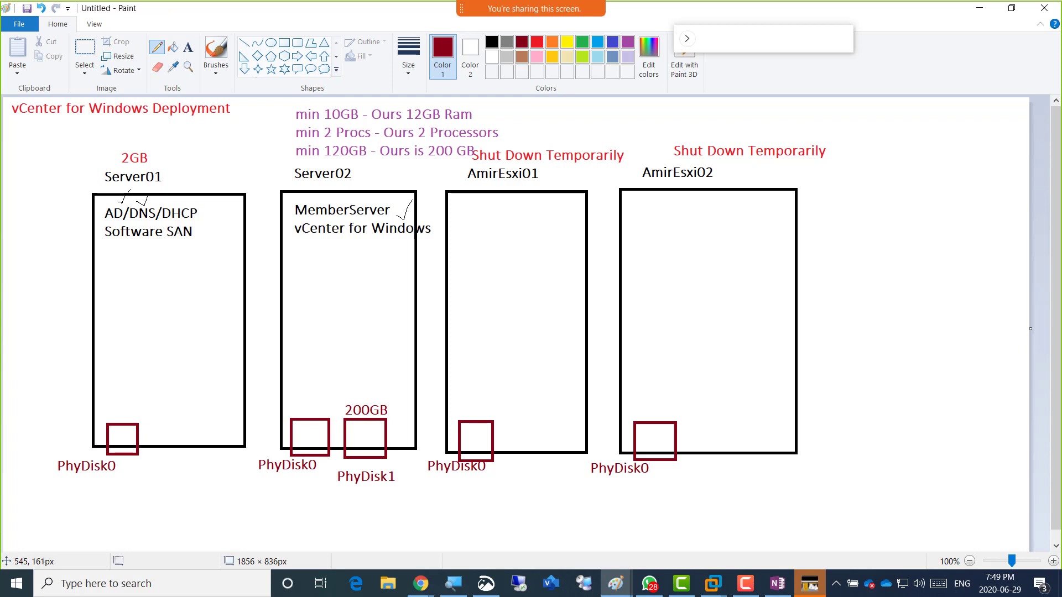
Circle the Server02 name with the pencil.
{"action": "left_click_drag", "start_coordinate": [295, 187], "coordinate": [291, 176]}
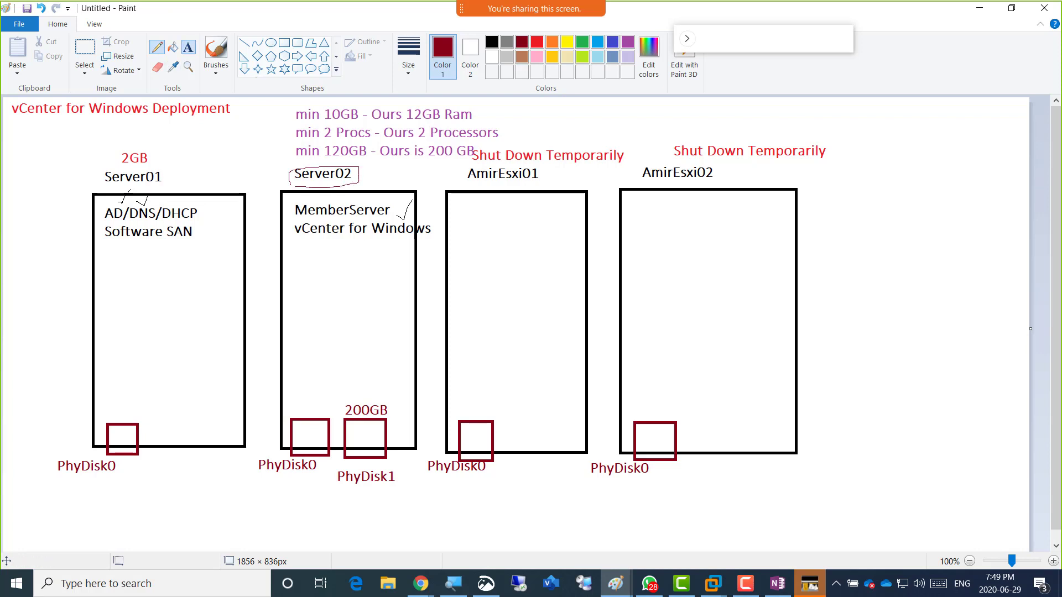
{"action": "left_click", "coordinate": [188, 46]}
{"action": "left_click", "coordinate": [295, 396]}
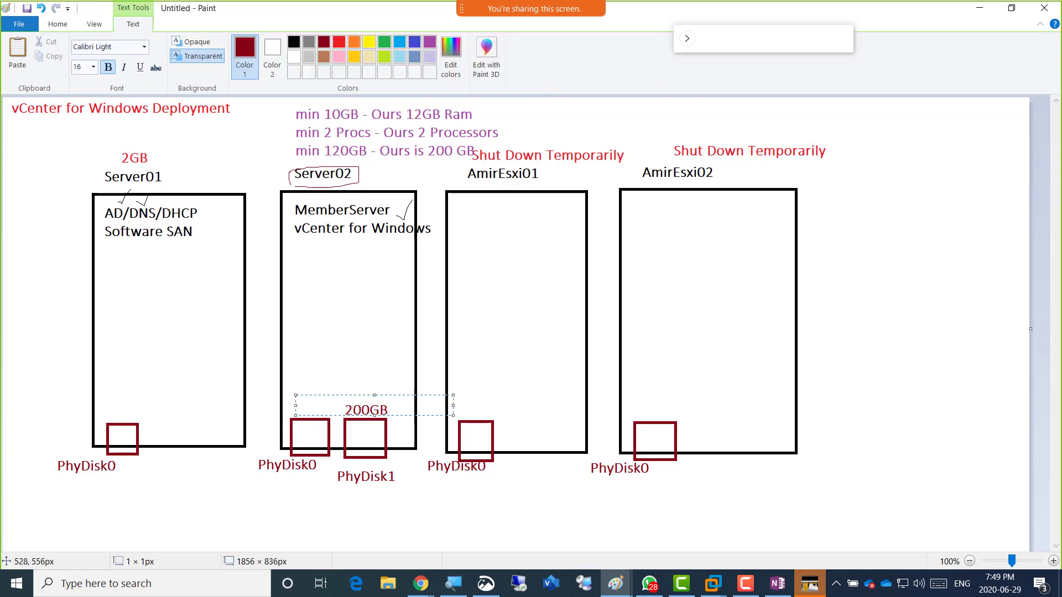
{"action": "type", "text": "60GB or"}
{"action": "key", "text": "BackSpace"}
{"action": "key", "text": "BackSpace"}
{"action": "key", "text": "BackSpace"}
{"action": "key", "text": "BackSpace"}
{"action": "key", "text": "BackSpace"}
{"action": "key", "text": "BackSpace"}
{"action": "key", "text": "BackSpace"}
{"action": "left_click", "coordinate": [306, 375]}
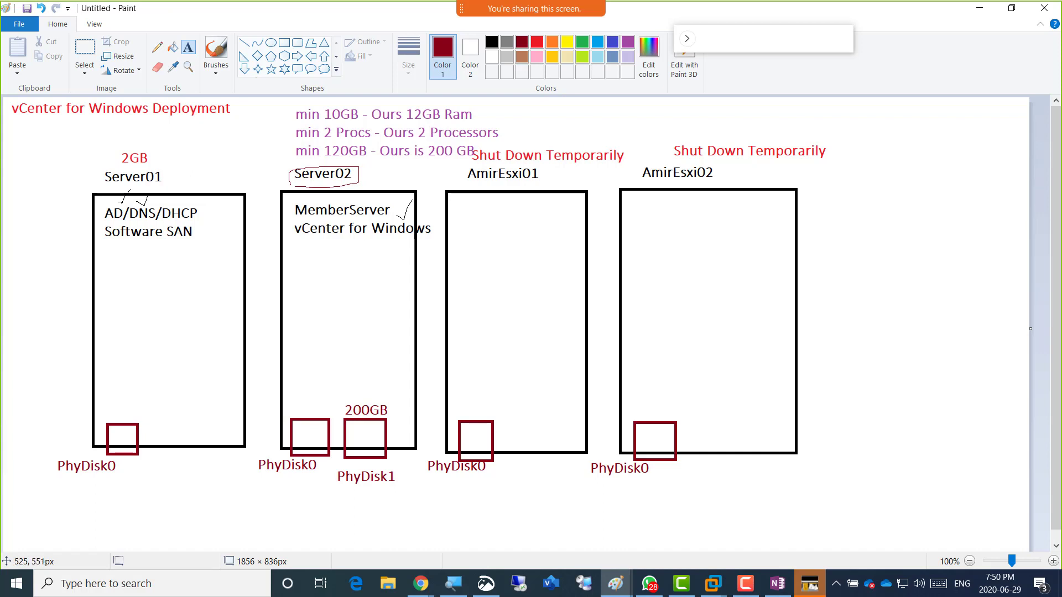
Add a 200GB label above Server02's first disk square.
{"action": "left_click", "coordinate": [288, 409]}
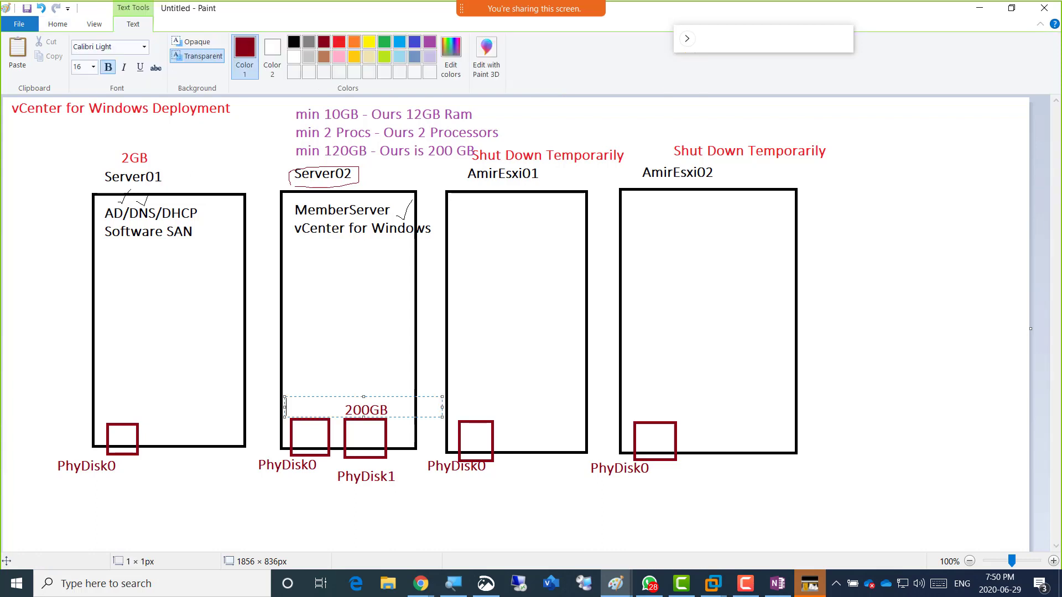
{"action": "type", "text": "200GB"}
{"action": "left_click", "coordinate": [394, 351]}
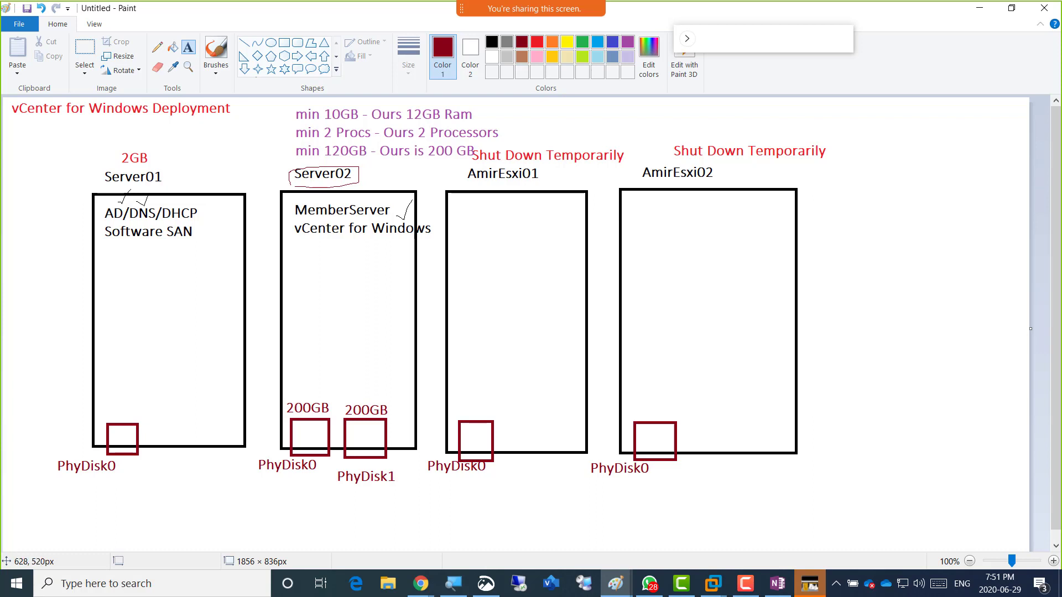
{"action": "key", "text": "alt"}
Open Server02's virtual machine settings from its tab and launch the Add Hardware Wizard.
{"action": "key", "text": "alt+Tab"}
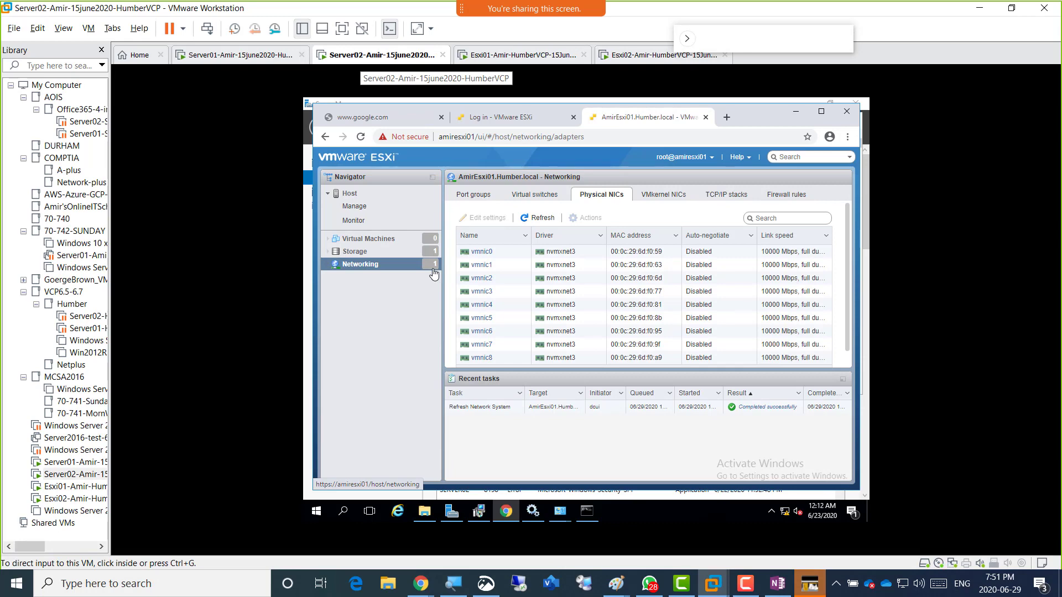
{"action": "right_click", "coordinate": [361, 55]}
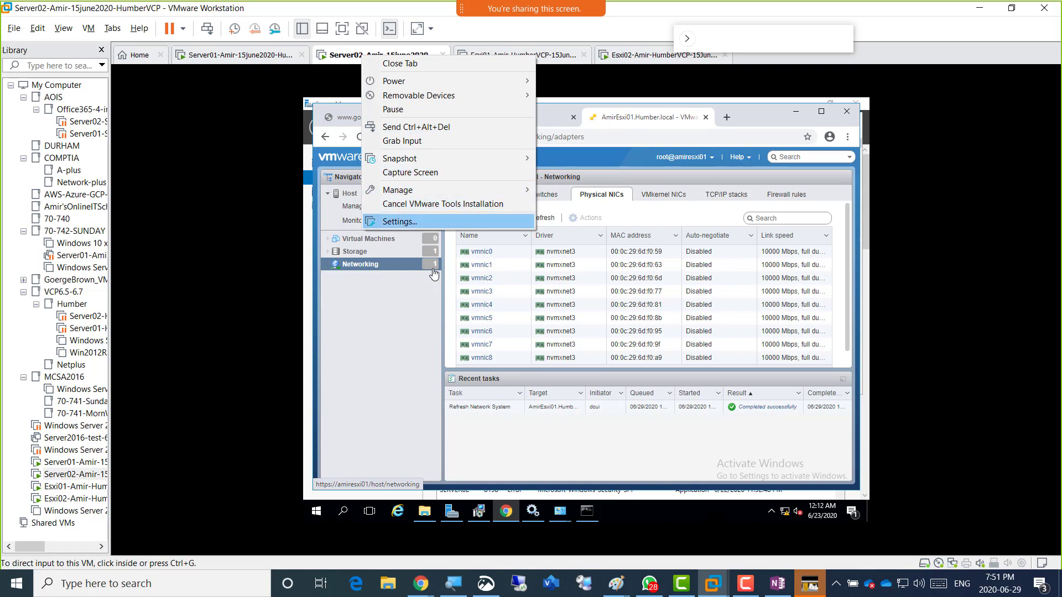
{"action": "left_click", "coordinate": [400, 222]}
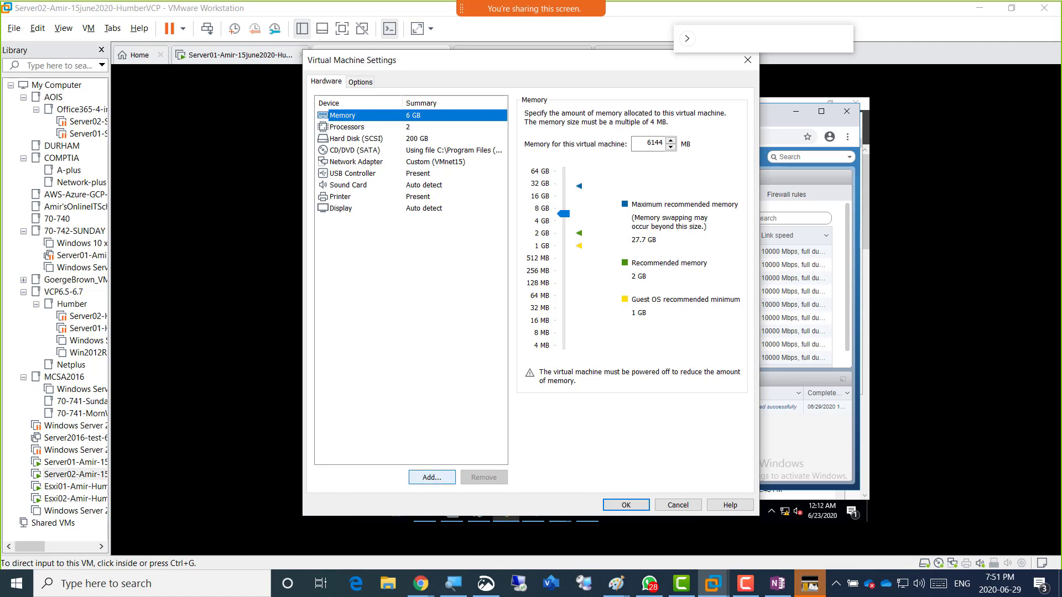
{"action": "left_click", "coordinate": [432, 476]}
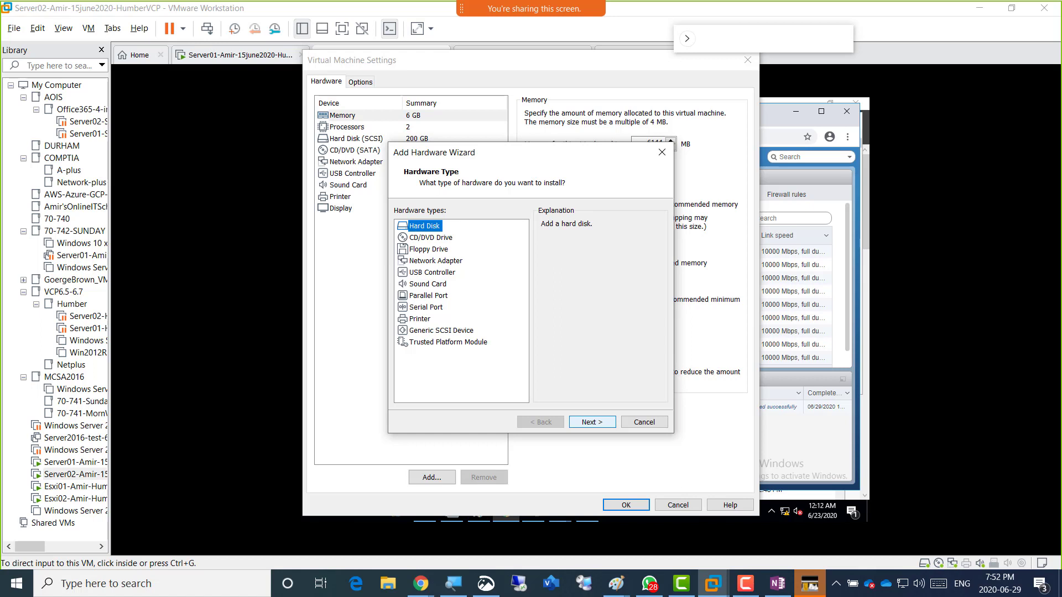
Choose a new SCSI hard disk and enter 200 GB as the maximum disk size.
{"action": "left_click", "coordinate": [591, 422]}
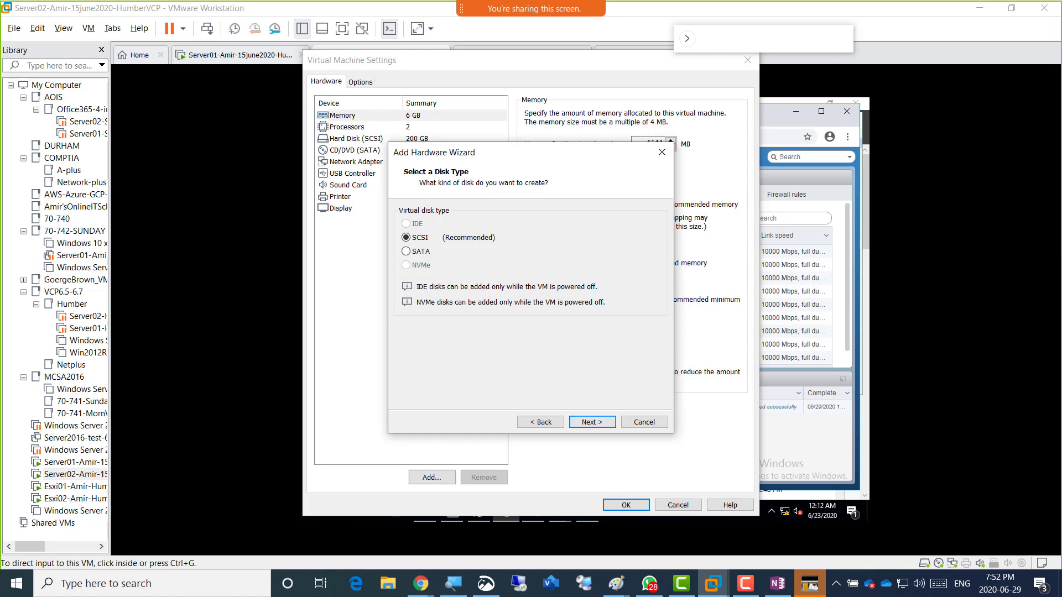
{"action": "left_click", "coordinate": [592, 422]}
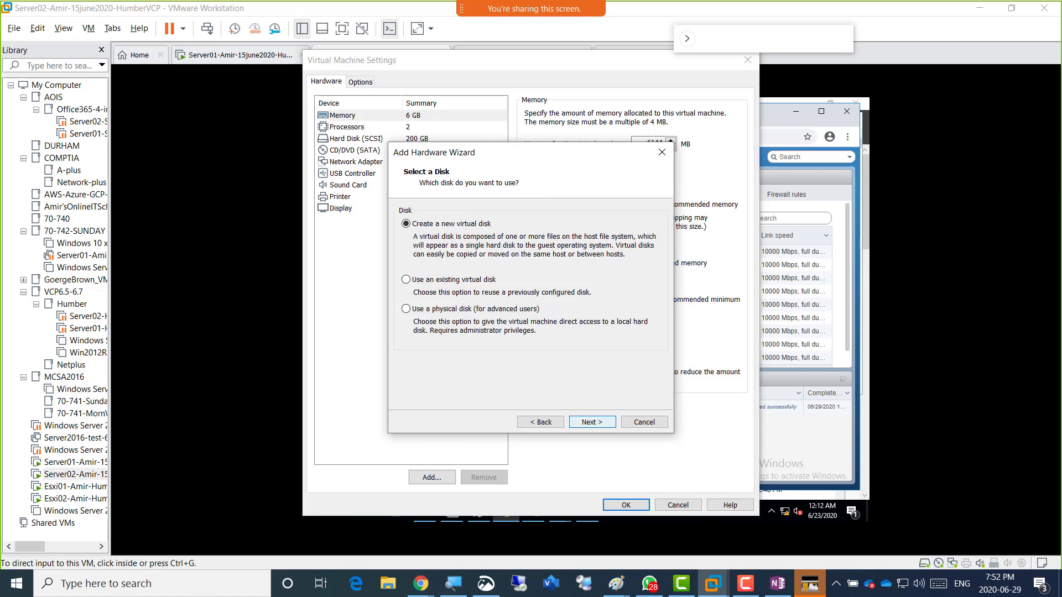
{"action": "left_click", "coordinate": [592, 422]}
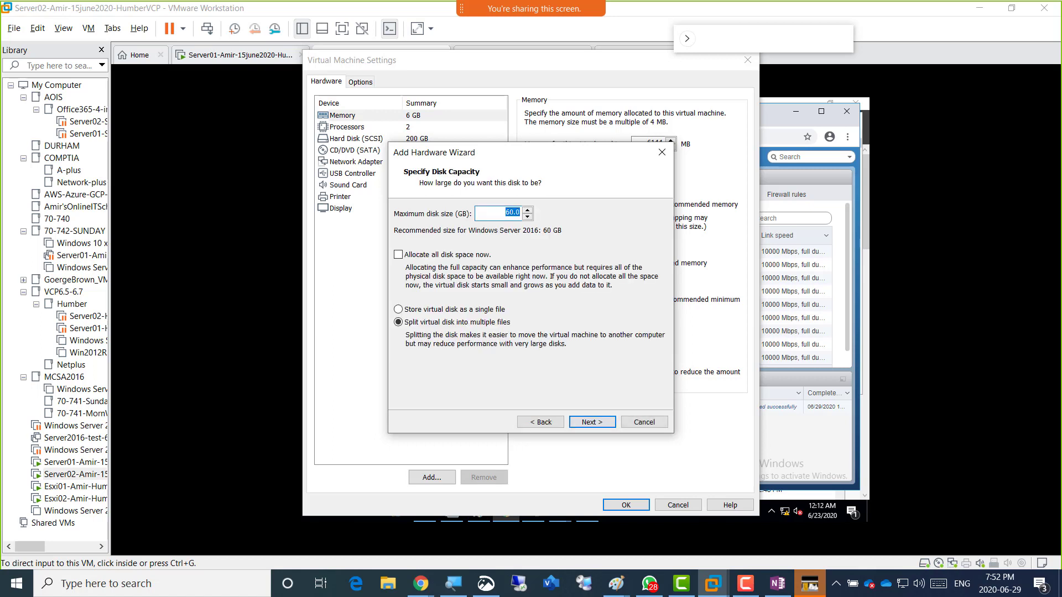
{"action": "type", "text": "200"}
Finish creating the 200 GB disk stored as a single file.
{"action": "left_click", "coordinate": [398, 310]}
{"action": "double_click", "coordinate": [513, 213]}
{"action": "left_click", "coordinate": [398, 310]}
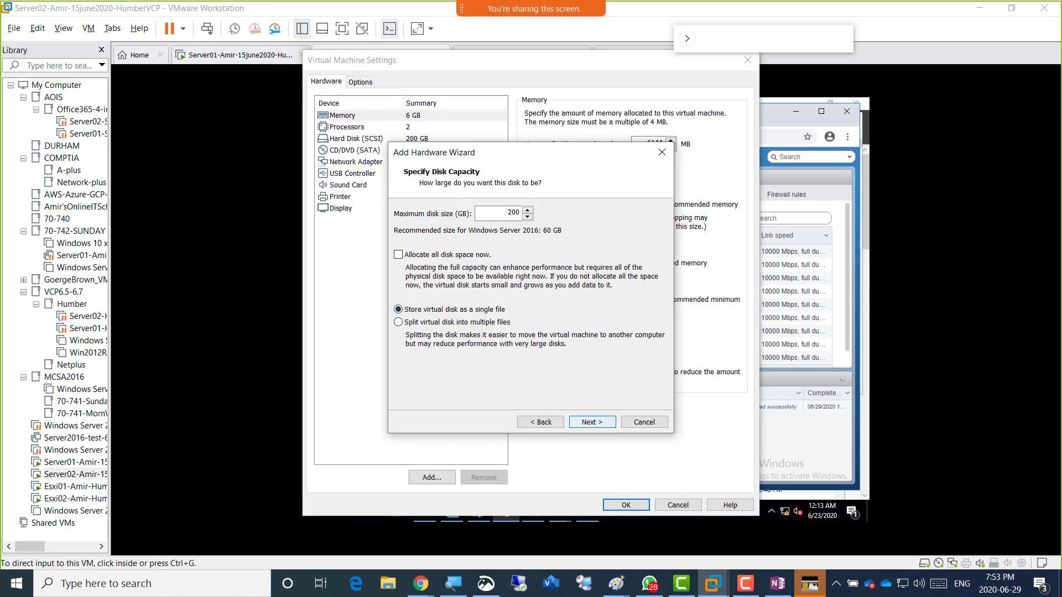
{"action": "left_click", "coordinate": [592, 421]}
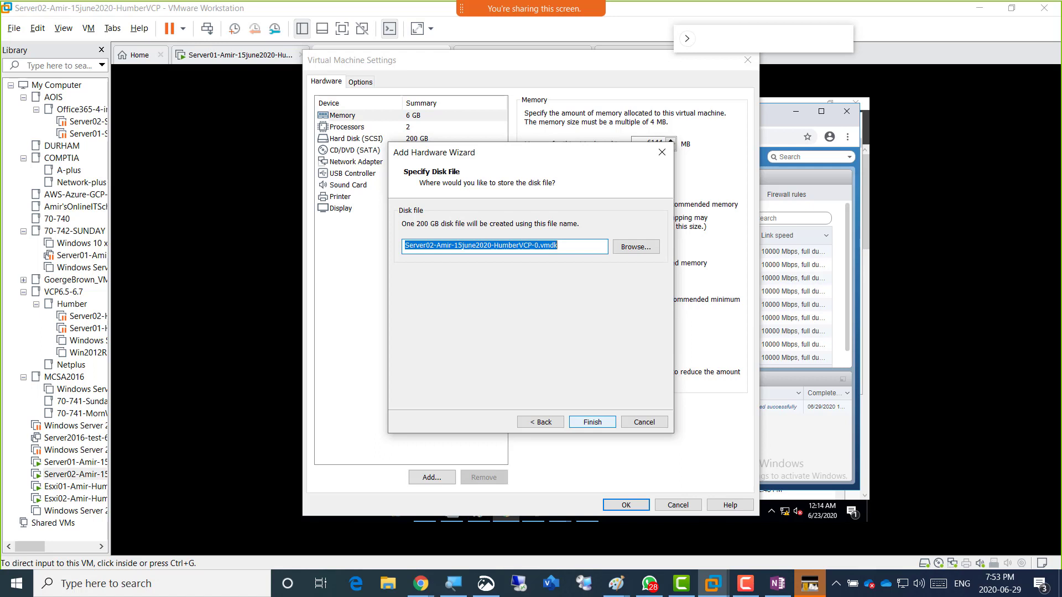
{"action": "key", "text": "Return"}
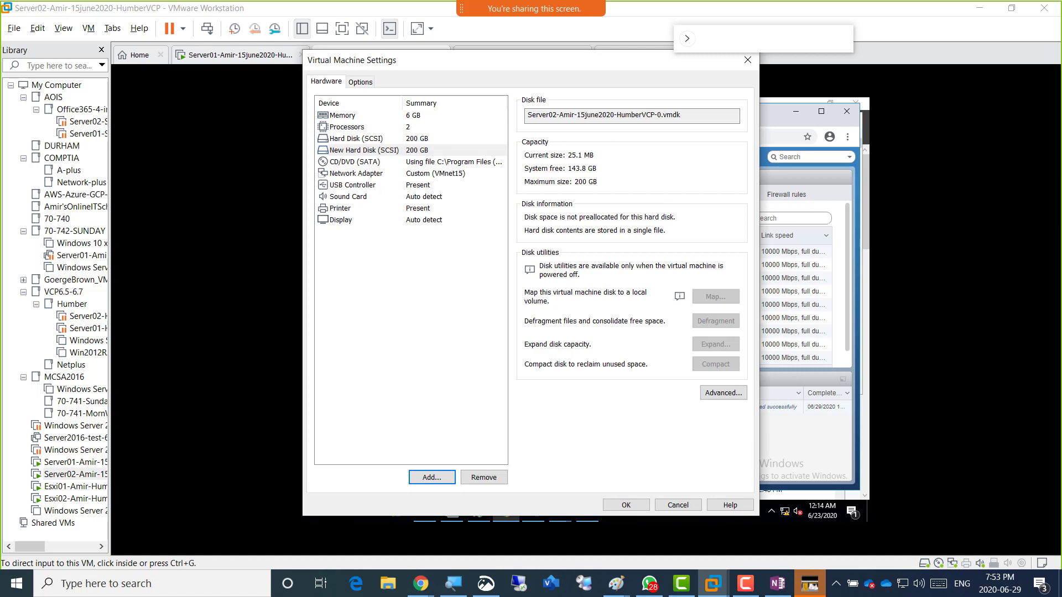
Save Server02's settings with the new hard disk, then return to Paint.
{"action": "left_click", "coordinate": [364, 151]}
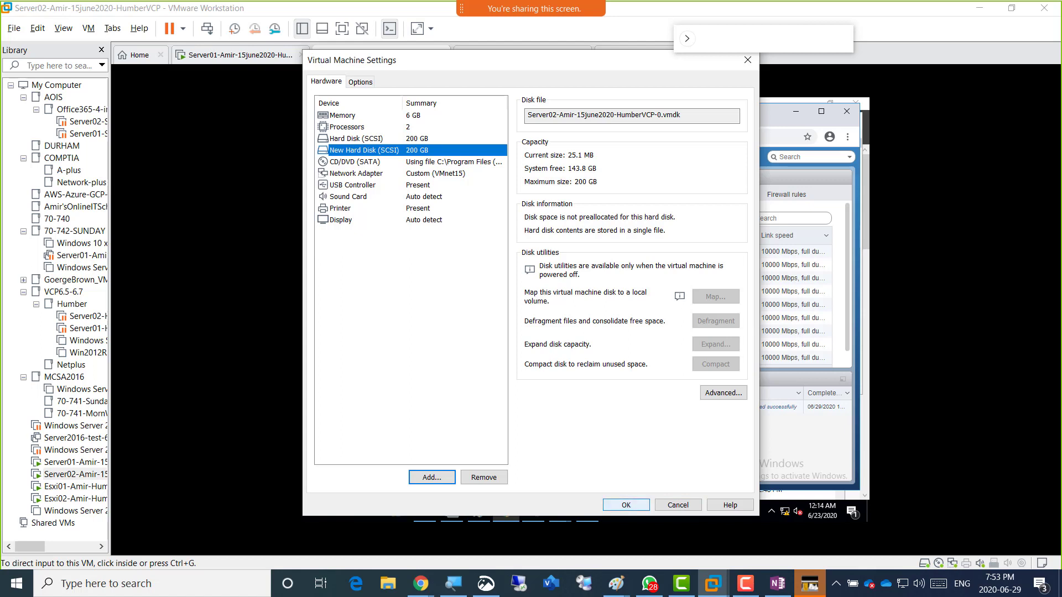
{"action": "left_click", "coordinate": [626, 504]}
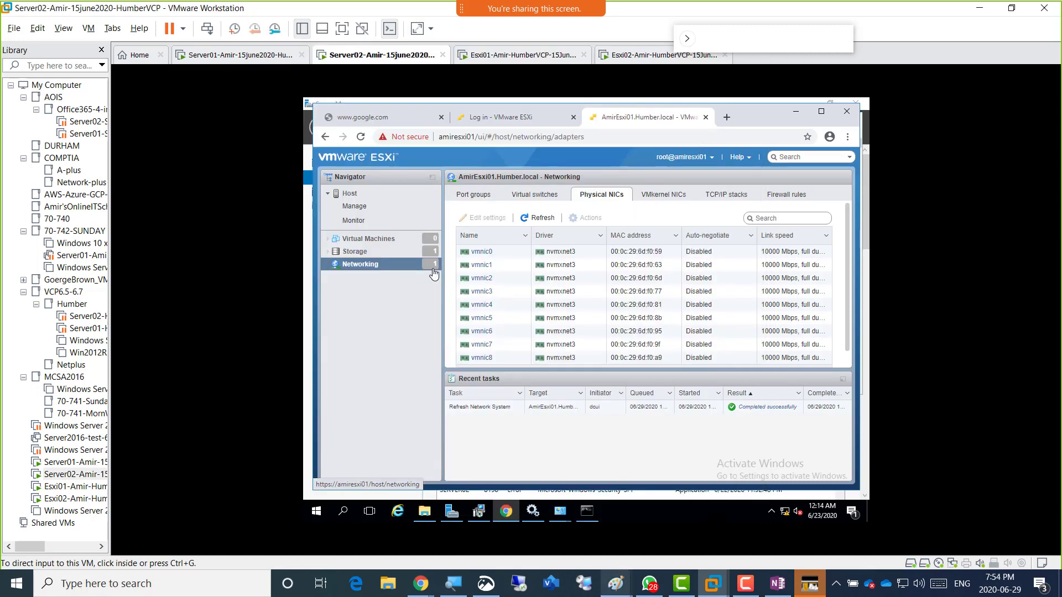
{"action": "left_click", "coordinate": [765, 520]}
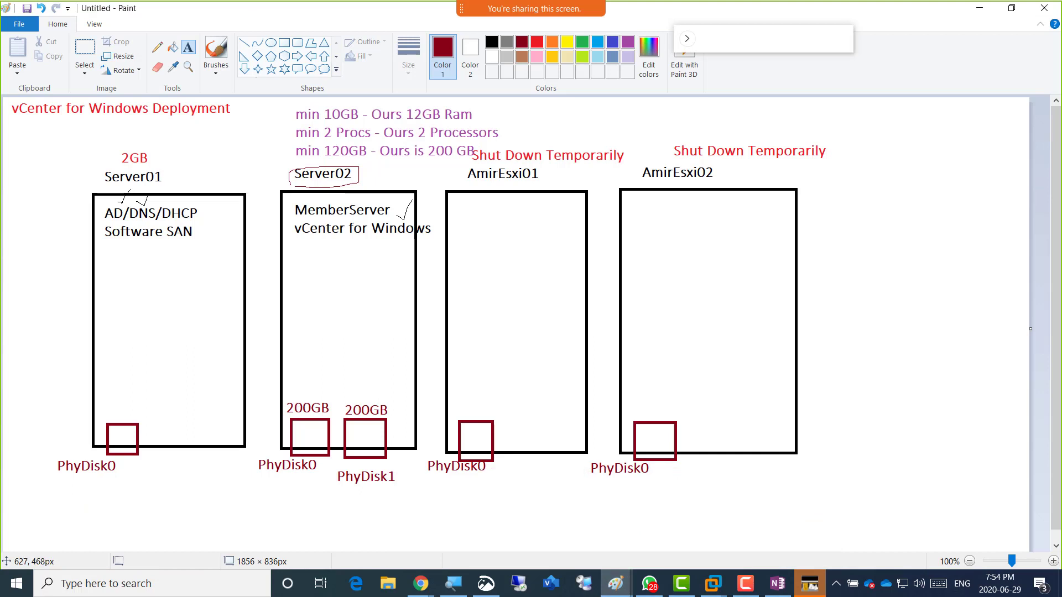
Draw check marks above both 200GB disks under Server02 with the pencil.
{"action": "left_click", "coordinate": [157, 47]}
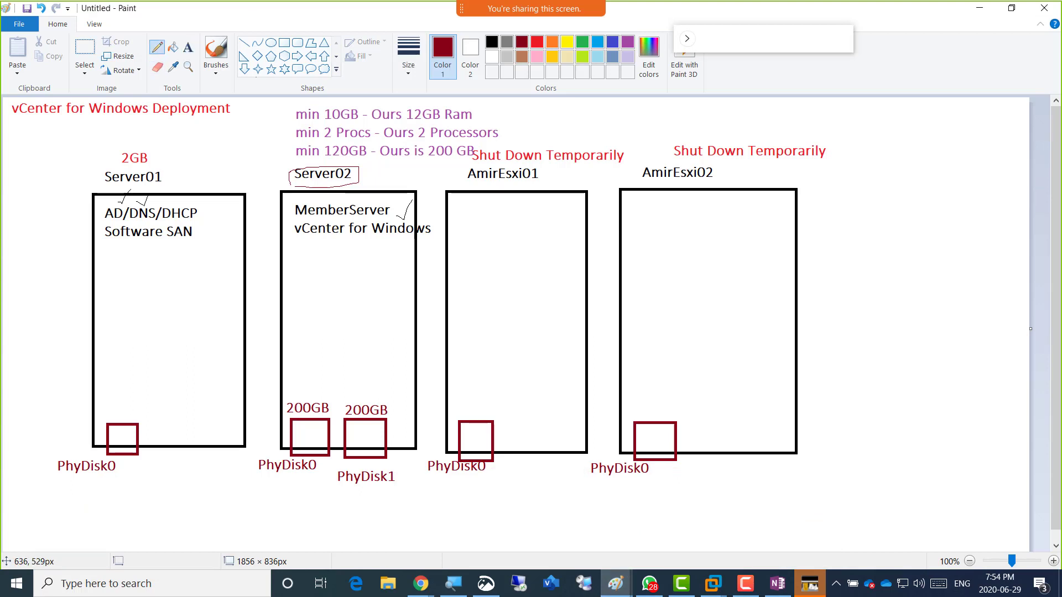
{"action": "left_click_drag", "start_coordinate": [356, 391], "coordinate": [377, 379]}
{"action": "left_click_drag", "start_coordinate": [315, 394], "coordinate": [335, 385]}
Underline the 2 Processors, min 120GB and 12GB RAM requirements.
{"action": "left_click_drag", "start_coordinate": [306, 163], "coordinate": [354, 160]}
{"action": "left_click_drag", "start_coordinate": [303, 159], "coordinate": [343, 159]}
{"action": "mouse_move", "coordinate": [401, 123]}
{"action": "left_mouse_down"}
{"action": "mouse_move", "coordinate": [438, 123]}
{"action": "mouse_move", "coordinate": [451, 142]}
{"action": "left_mouse_up"}
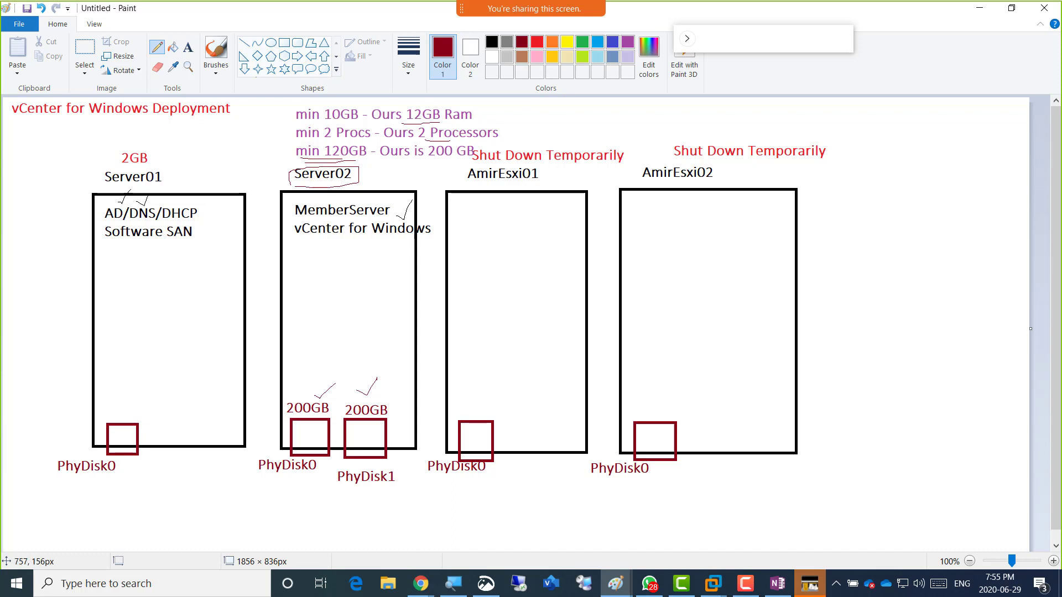
Underline the AmirEsxi01 and AmirEsxi02 host names in the diagram.
{"action": "left_click_drag", "start_coordinate": [494, 185], "coordinate": [526, 185]}
{"action": "left_click_drag", "start_coordinate": [673, 183], "coordinate": [718, 184]}
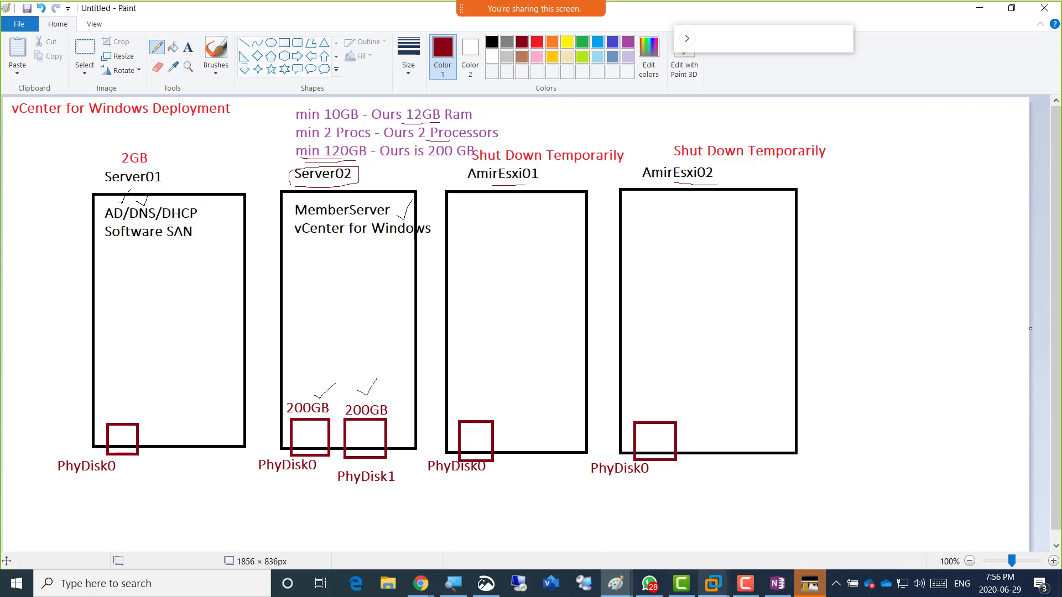
{"action": "left_click", "coordinate": [714, 583]}
Shut down the Server02 guest via Power > Shut Down Guest.
{"action": "left_click", "coordinate": [754, 500]}
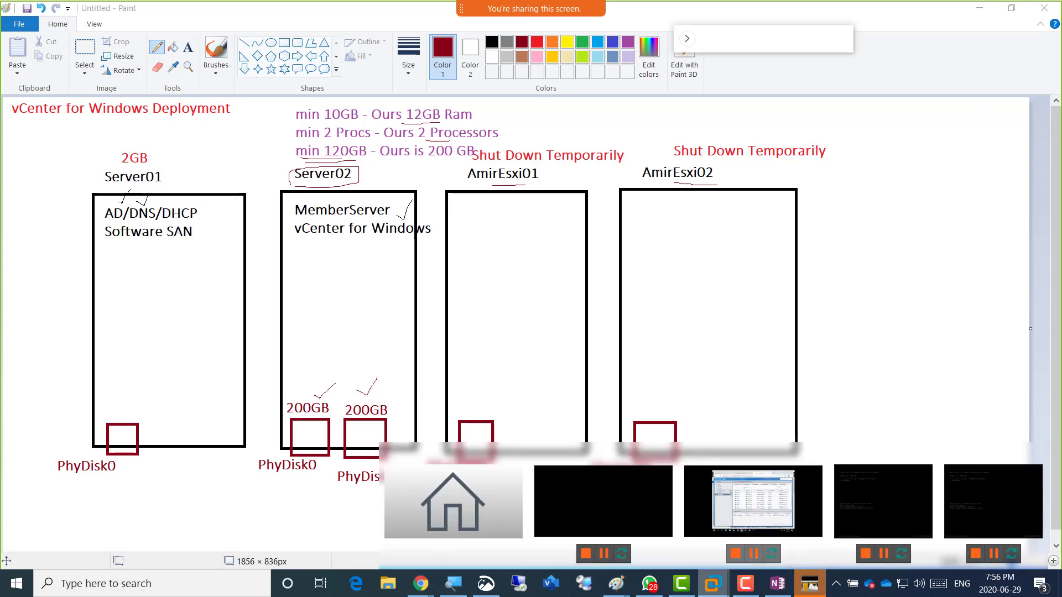
{"action": "right_click", "coordinate": [350, 59]}
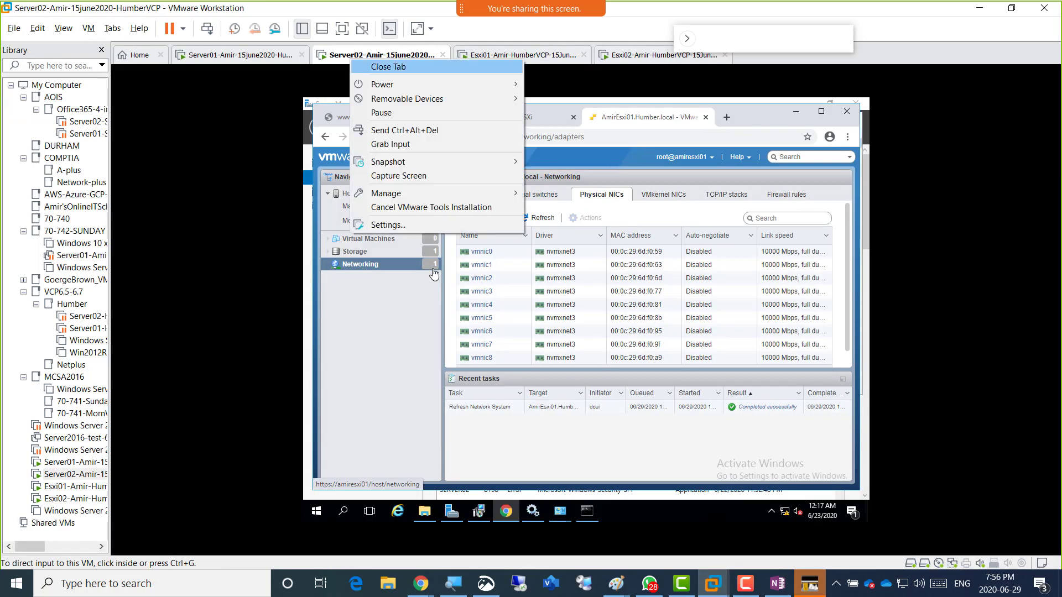
{"action": "mouse_move", "coordinate": [387, 84]}
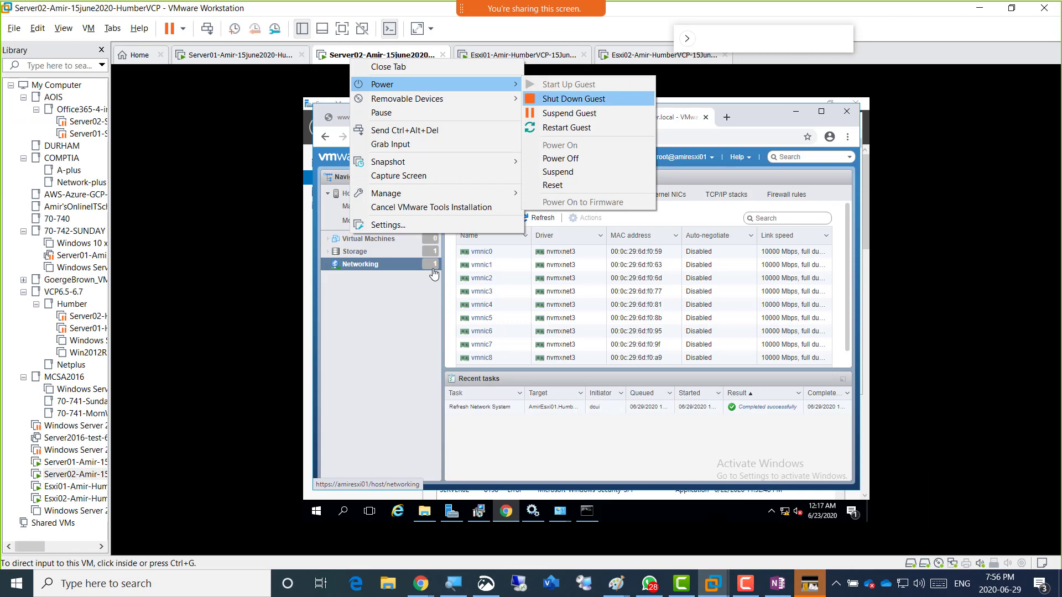
{"action": "left_click", "coordinate": [573, 99]}
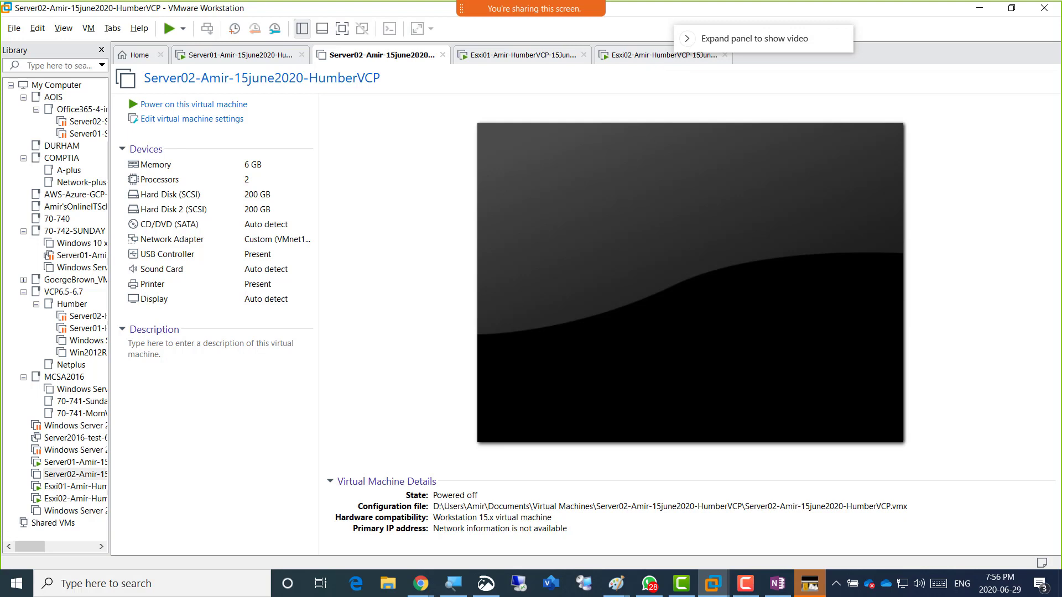
Shut down the second ESXi host's guest, then view Server01.
{"action": "right_click", "coordinate": [516, 56]}
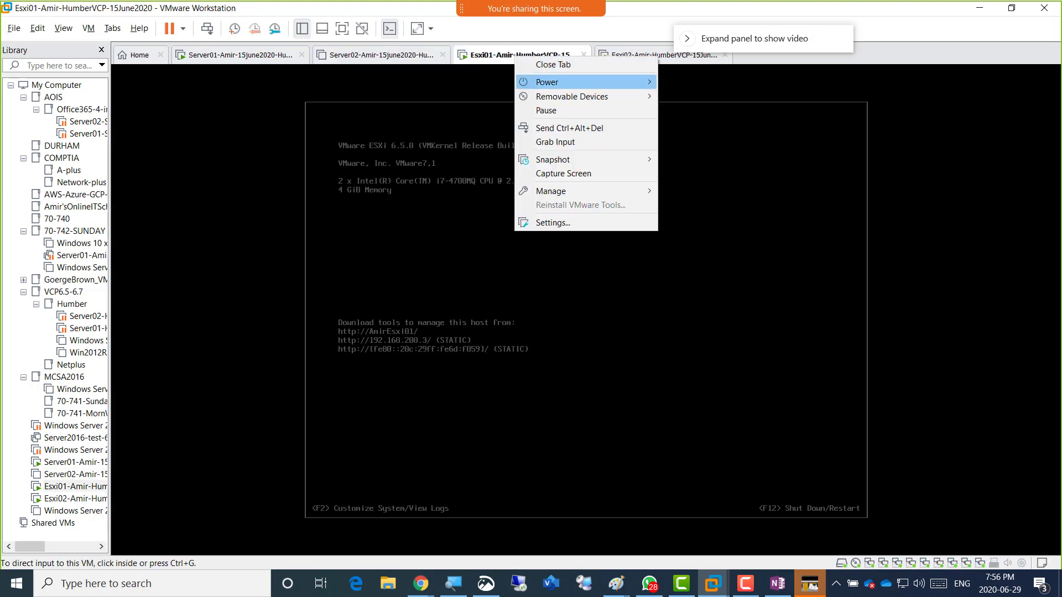
{"action": "mouse_move", "coordinate": [553, 82]}
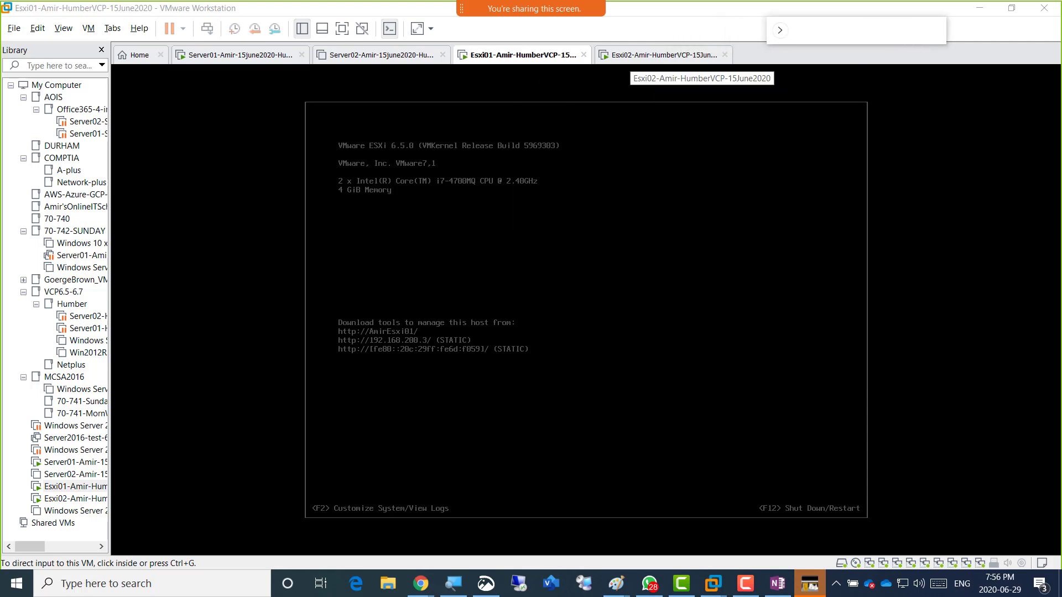
{"action": "right_click", "coordinate": [630, 58]}
{"action": "mouse_move", "coordinate": [661, 85]}
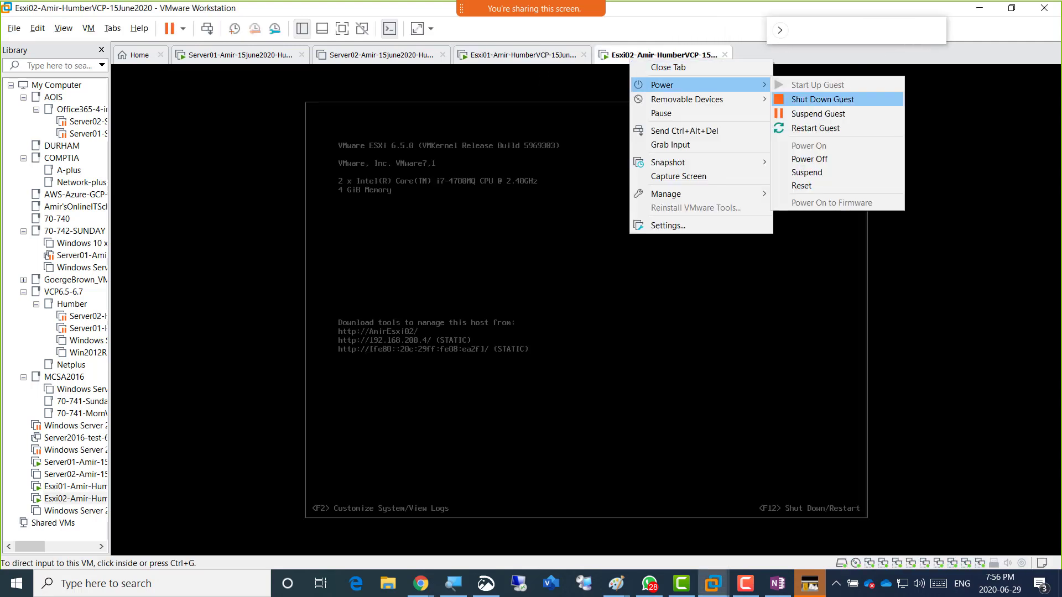
{"action": "left_click", "coordinate": [823, 99]}
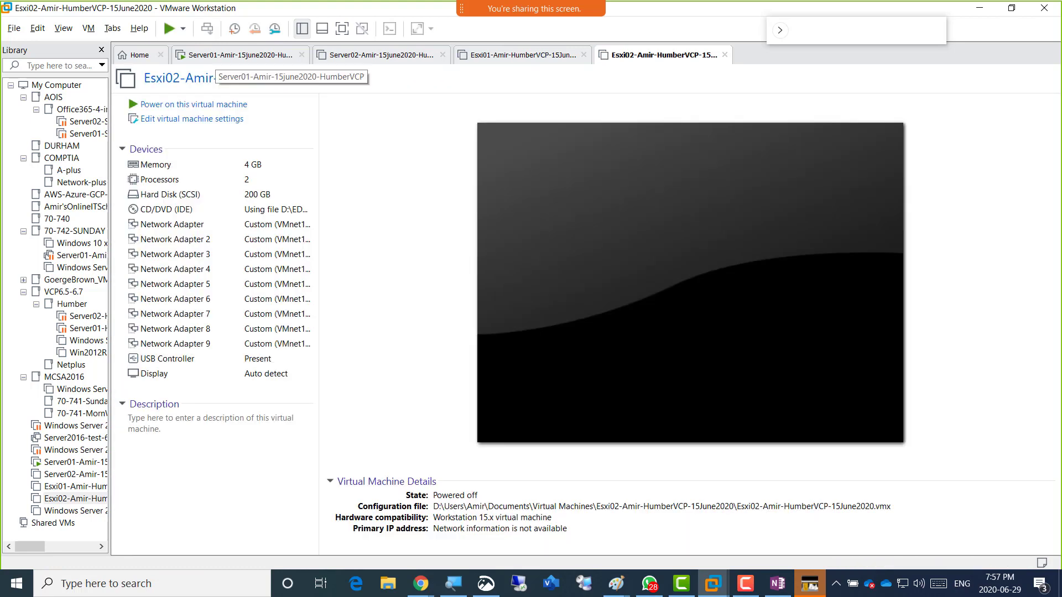
{"action": "left_click", "coordinate": [238, 55]}
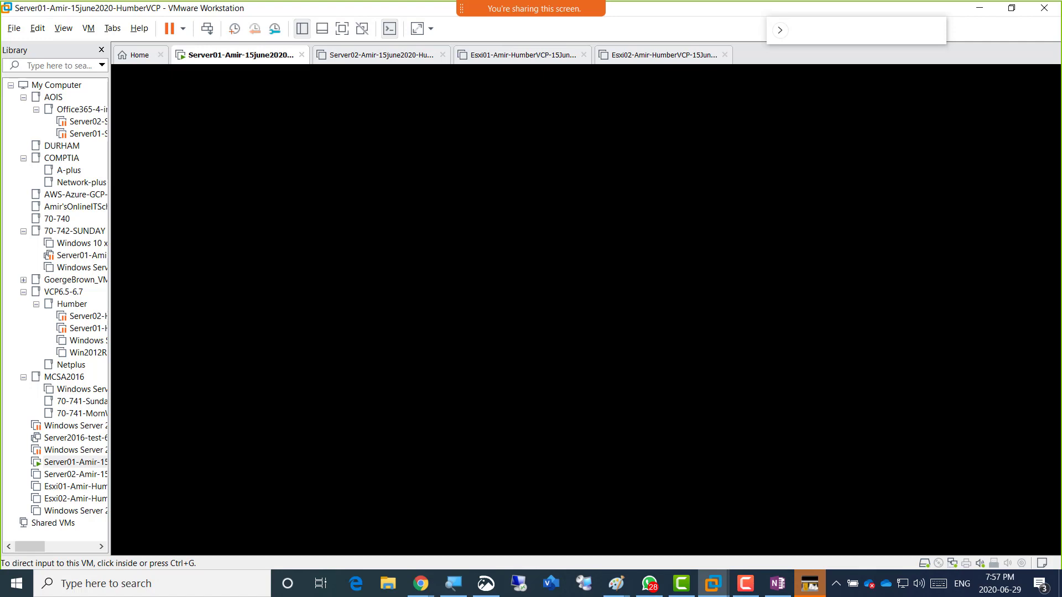
{"action": "right_click", "coordinate": [216, 55]}
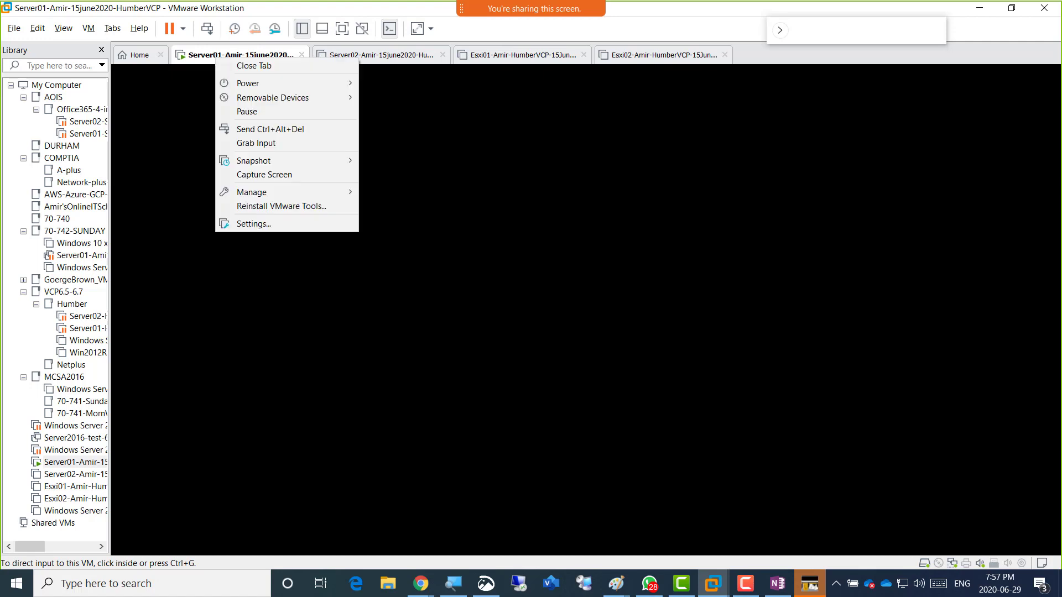
{"action": "left_click", "coordinate": [253, 223]}
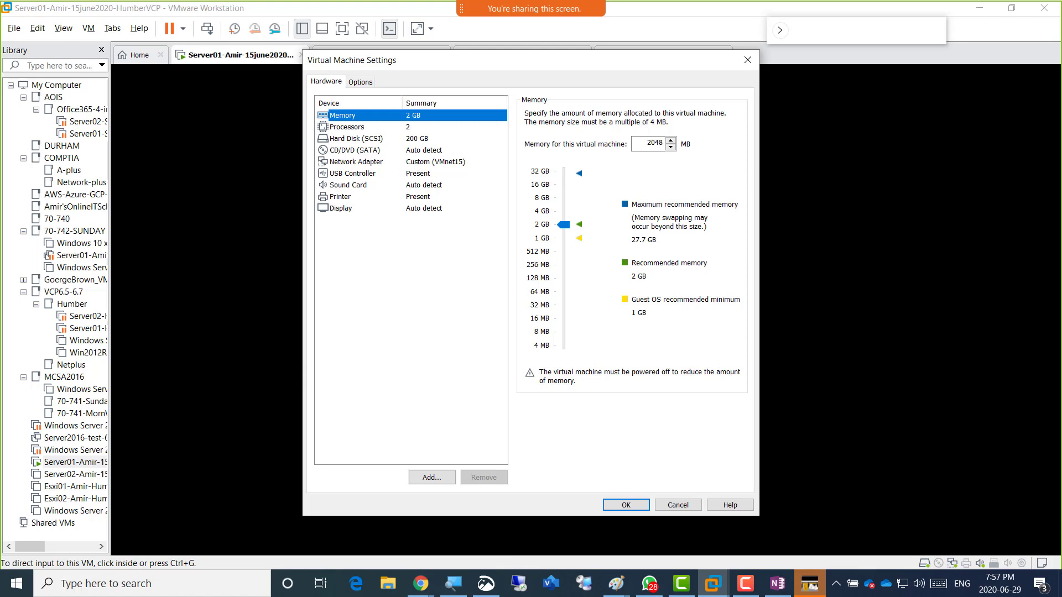
{"action": "left_click", "coordinate": [625, 505]}
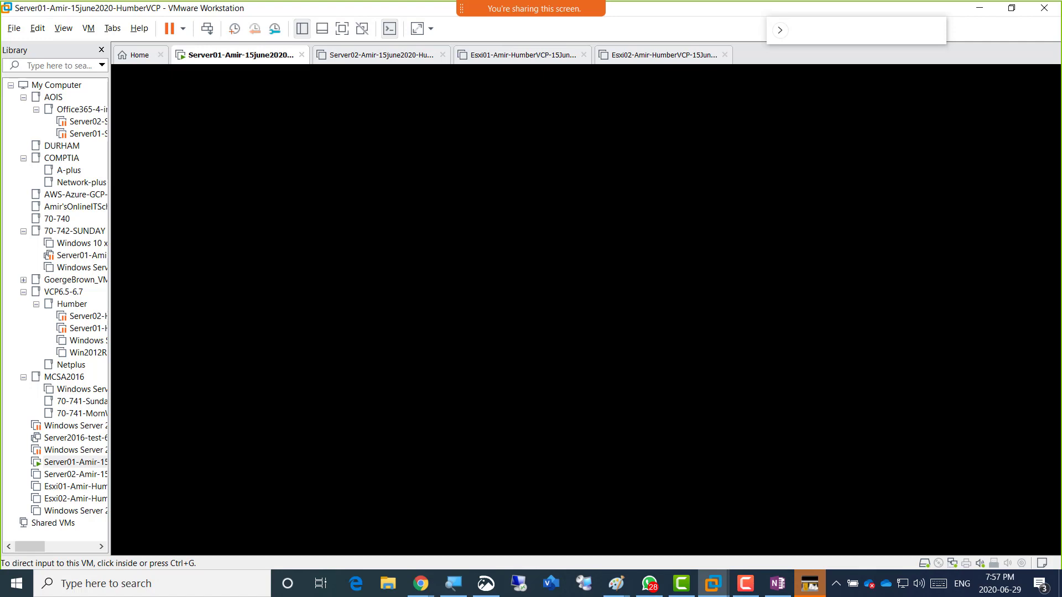
Check the Server02, Esxi01 and Esxi02 summaries are powered off, ending on Server02.
{"action": "left_click", "coordinate": [354, 55]}
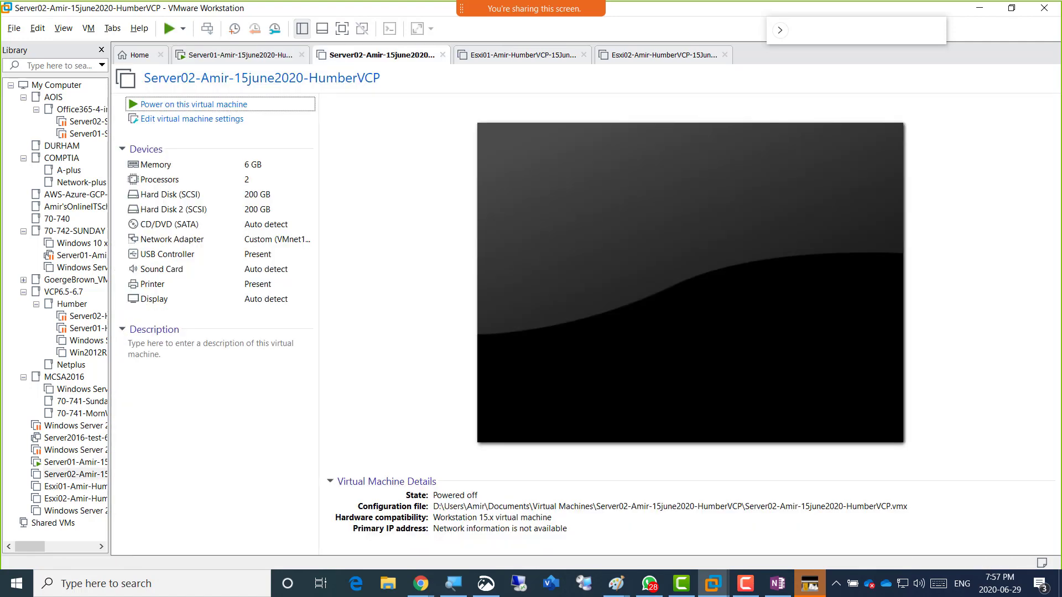
{"action": "left_click", "coordinate": [76, 486]}
{"action": "left_click", "coordinate": [76, 498]}
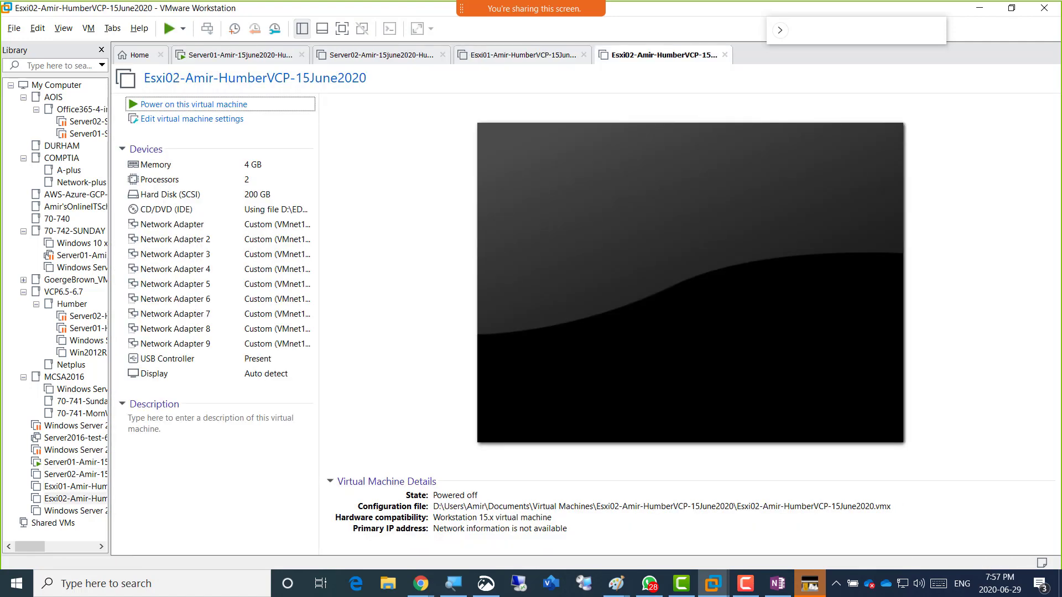
{"action": "left_click", "coordinate": [76, 474]}
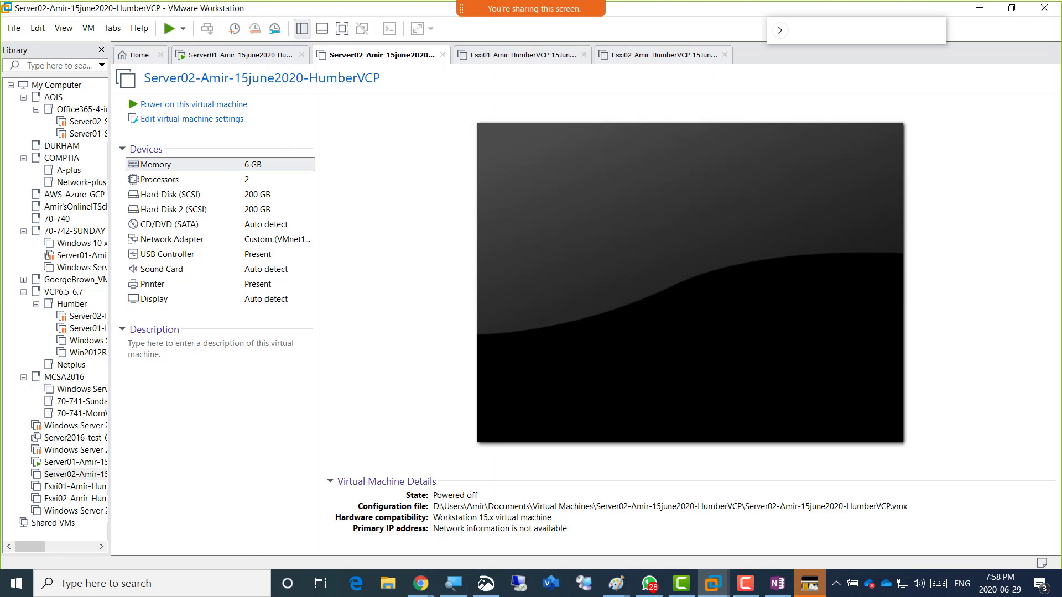
Change Server02's memory from 6144 MB to 12288 MB and verify it still has 2 processors.
{"action": "left_click", "coordinate": [171, 165]}
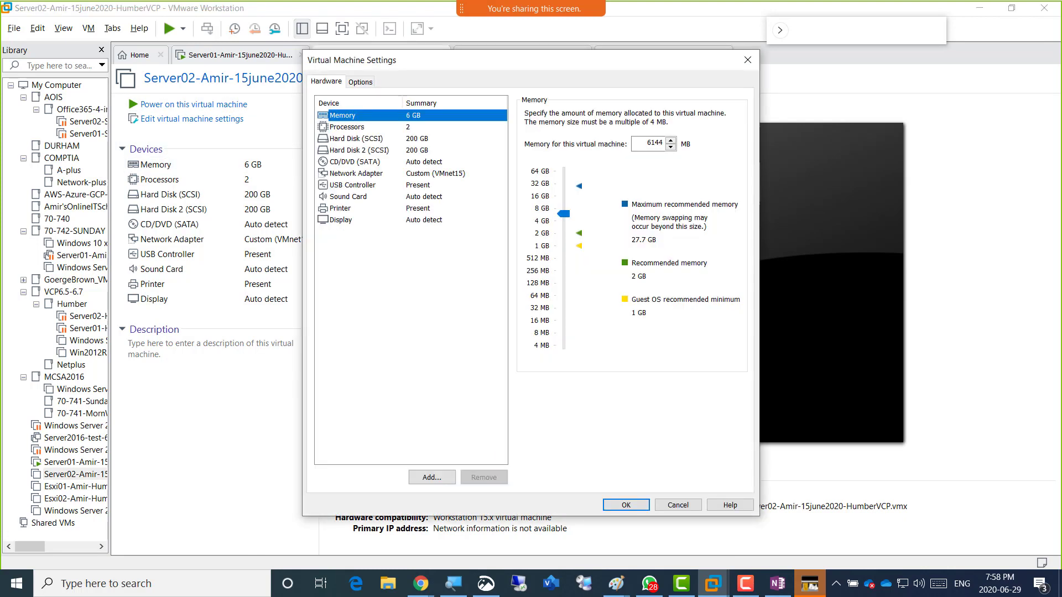
{"action": "double_click", "coordinate": [654, 143]}
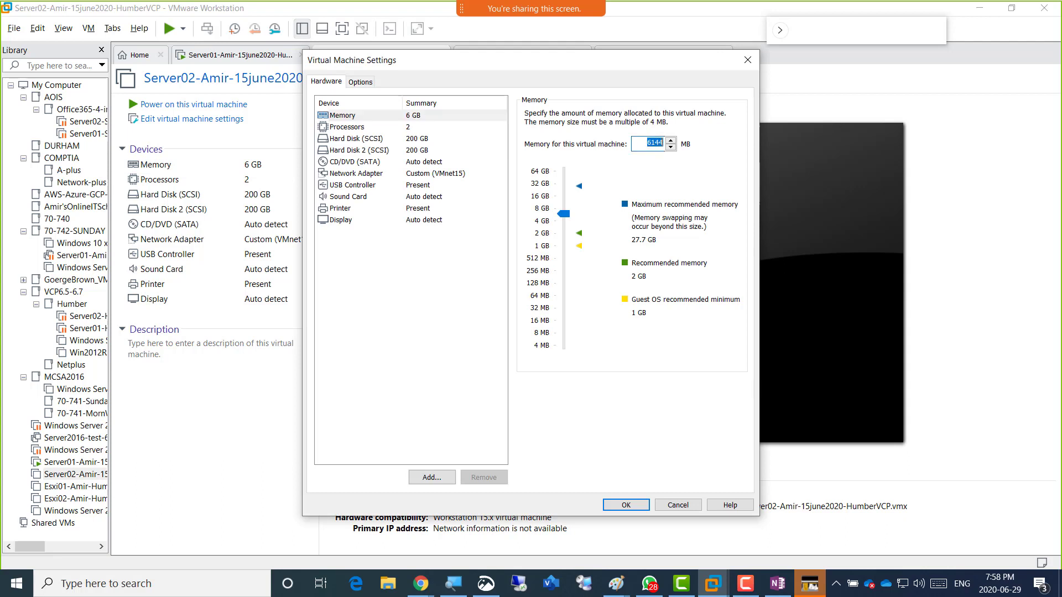
{"action": "type", "text": "12288"}
{"action": "left_click", "coordinate": [347, 127]}
{"action": "left_click", "coordinate": [343, 116]}
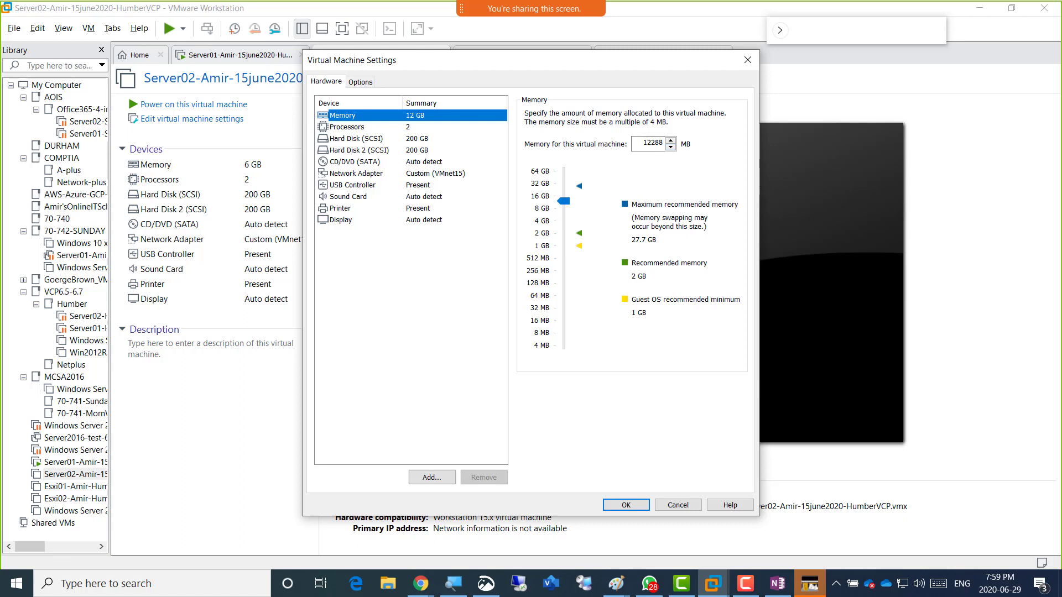
{"action": "left_click", "coordinate": [347, 127]}
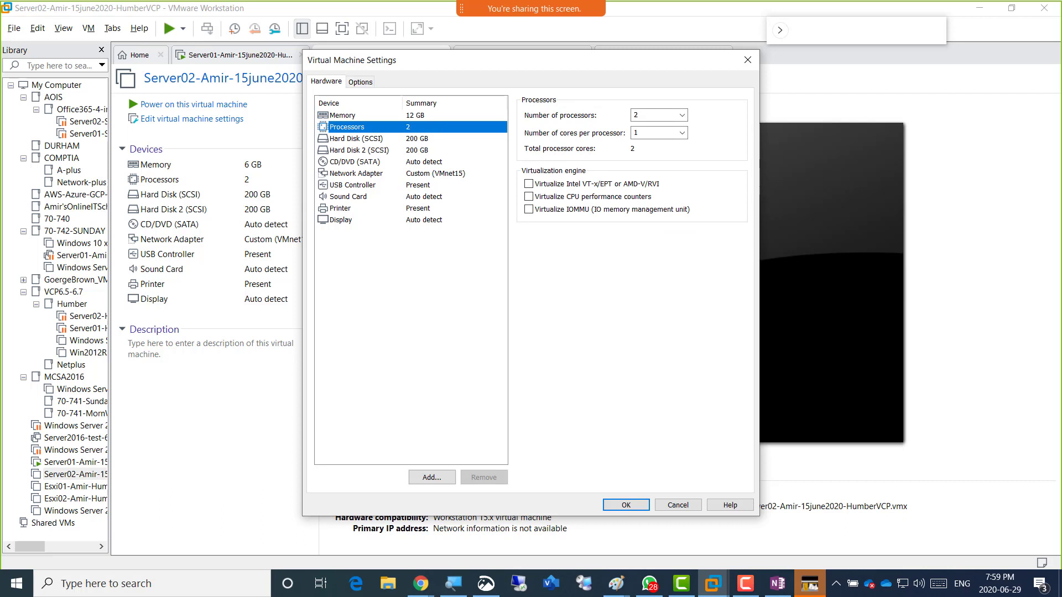
Review Server02's 12 GB memory, 2 processors and the 18.1 GB and 25.1 MB used 200 GB disks, then launch Snip & Sketch.
{"action": "left_click", "coordinate": [356, 138]}
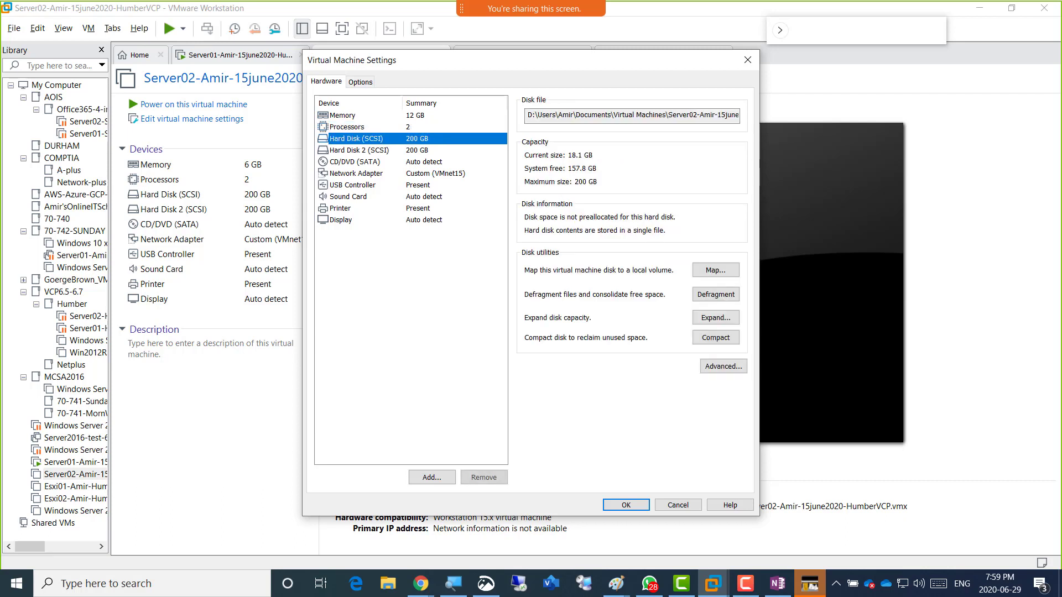
{"action": "left_click", "coordinate": [359, 150]}
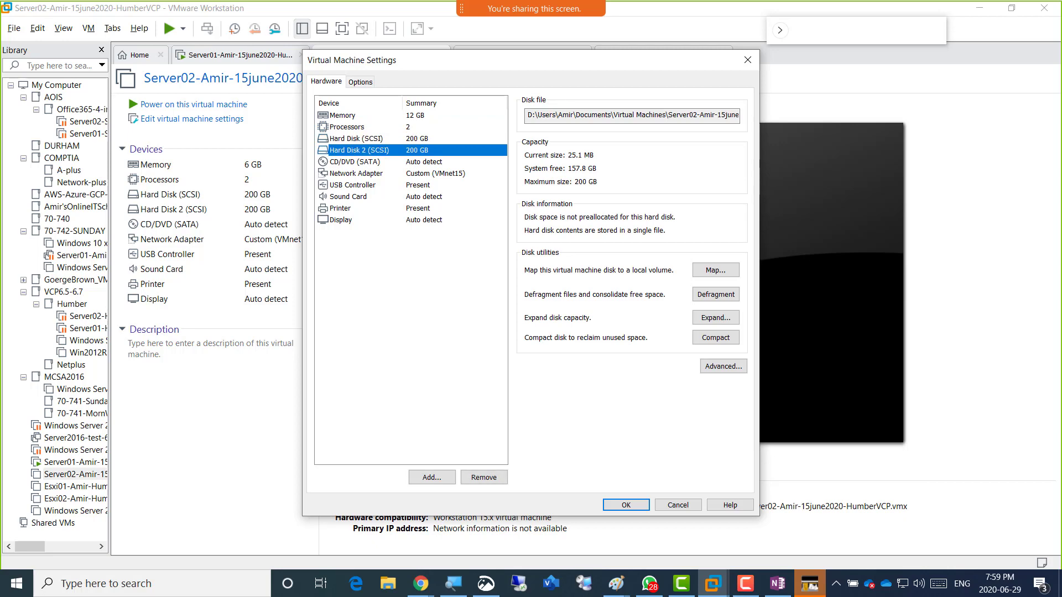
{"action": "left_click", "coordinate": [343, 115]}
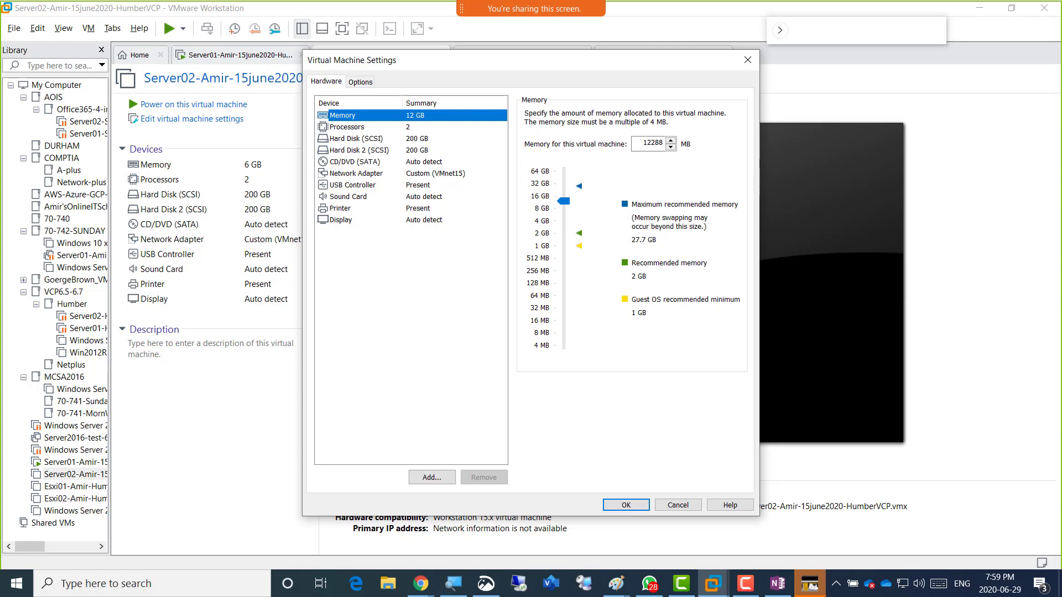
{"action": "left_click", "coordinate": [347, 127]}
{"action": "left_click", "coordinate": [356, 139]}
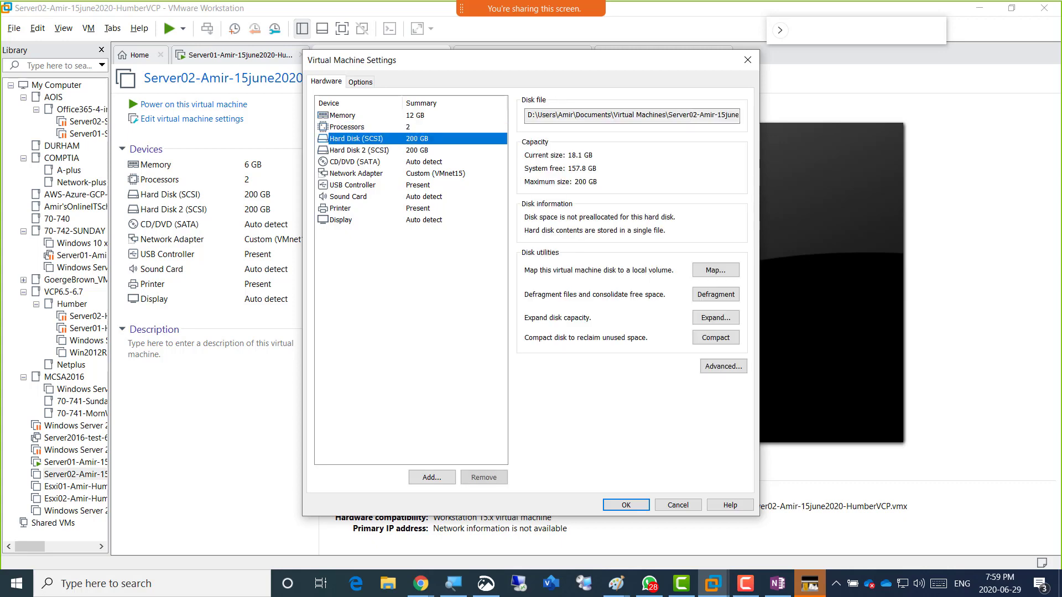
{"action": "left_click", "coordinate": [359, 150]}
{"action": "left_click", "coordinate": [356, 139]}
{"action": "left_click", "coordinate": [359, 150]}
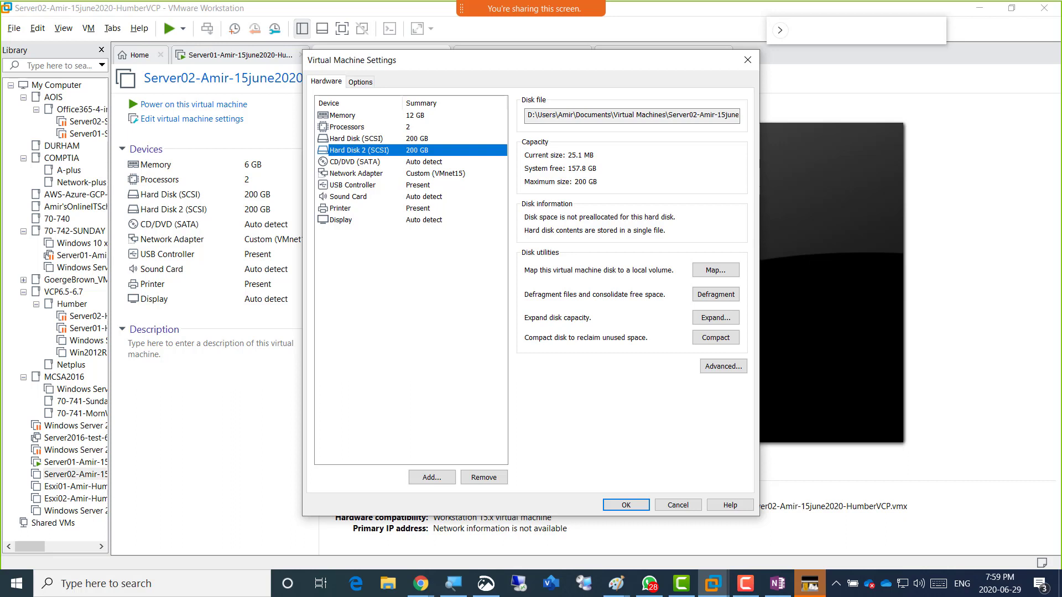
{"action": "left_click", "coordinate": [342, 116]}
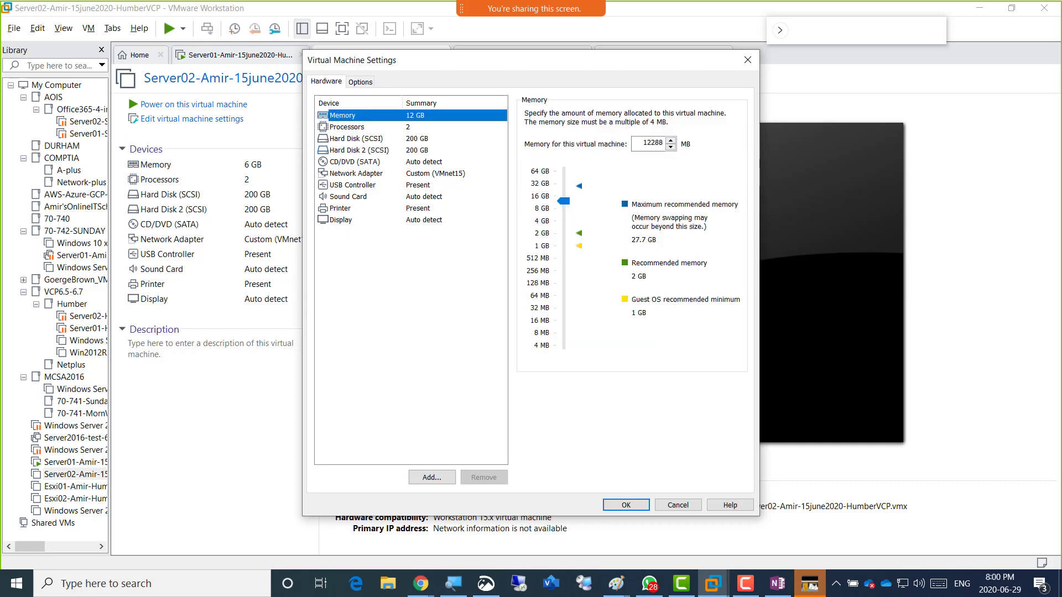
{"action": "left_click", "coordinate": [348, 127]}
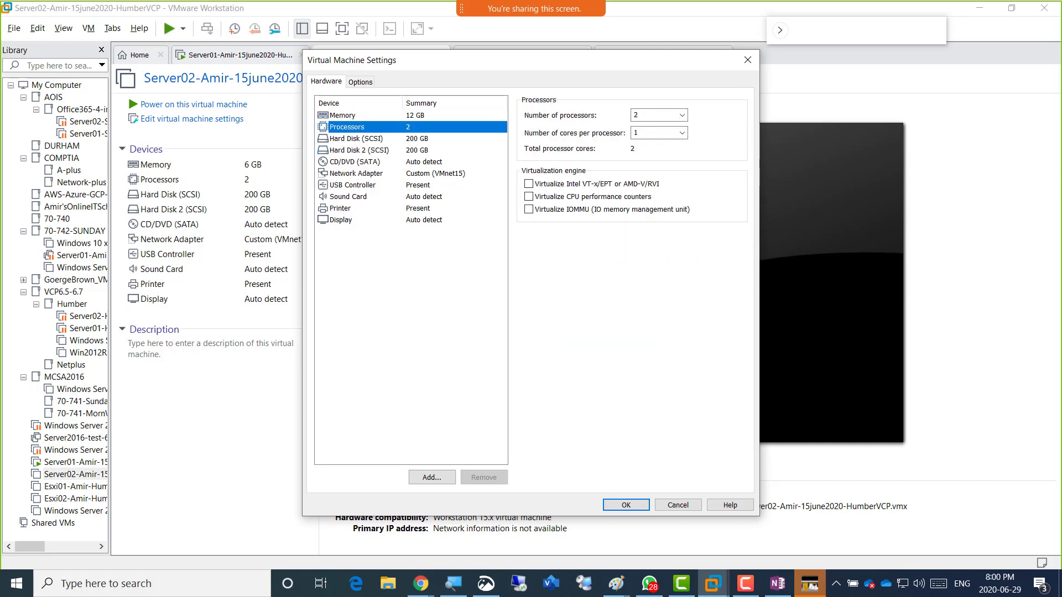
{"action": "left_click", "coordinate": [359, 151]}
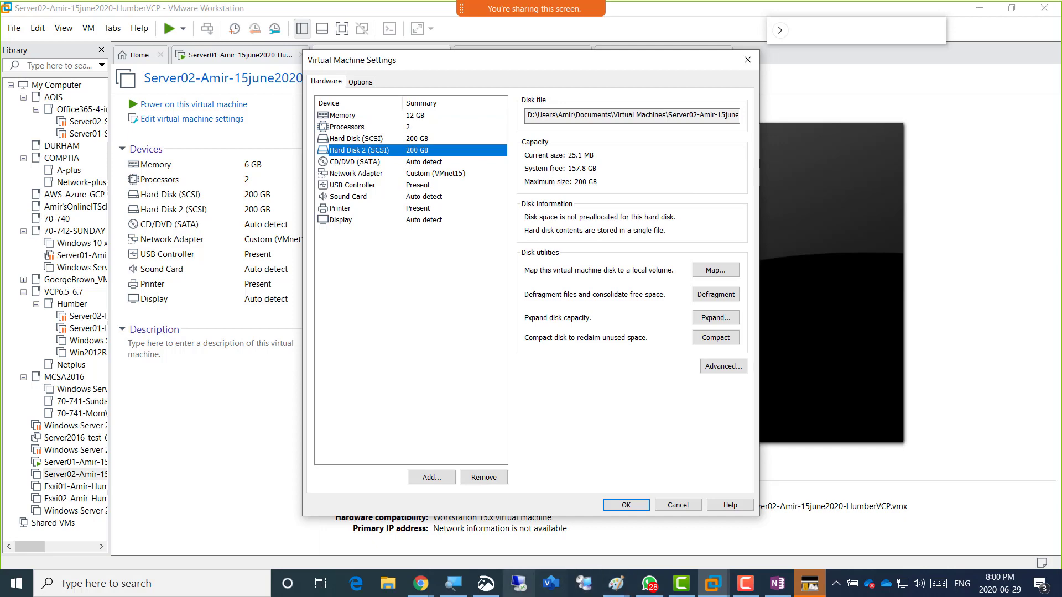
{"action": "left_click", "coordinate": [486, 584]}
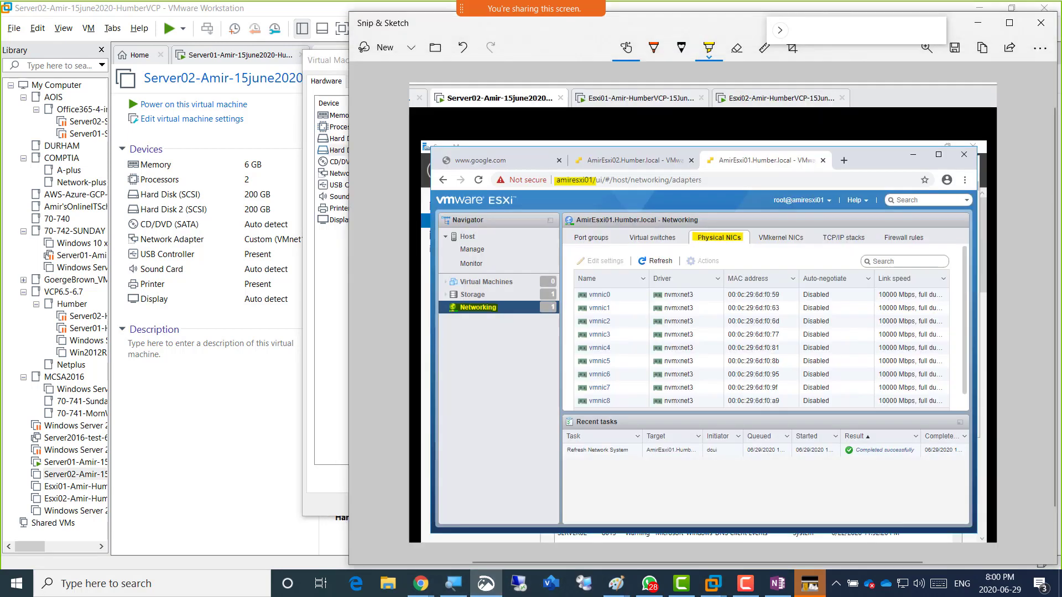
Snip the VM Settings window, highlight the Server02 path and 12 GB memory, and copy the capture.
{"action": "key", "text": "super+shift+s"}
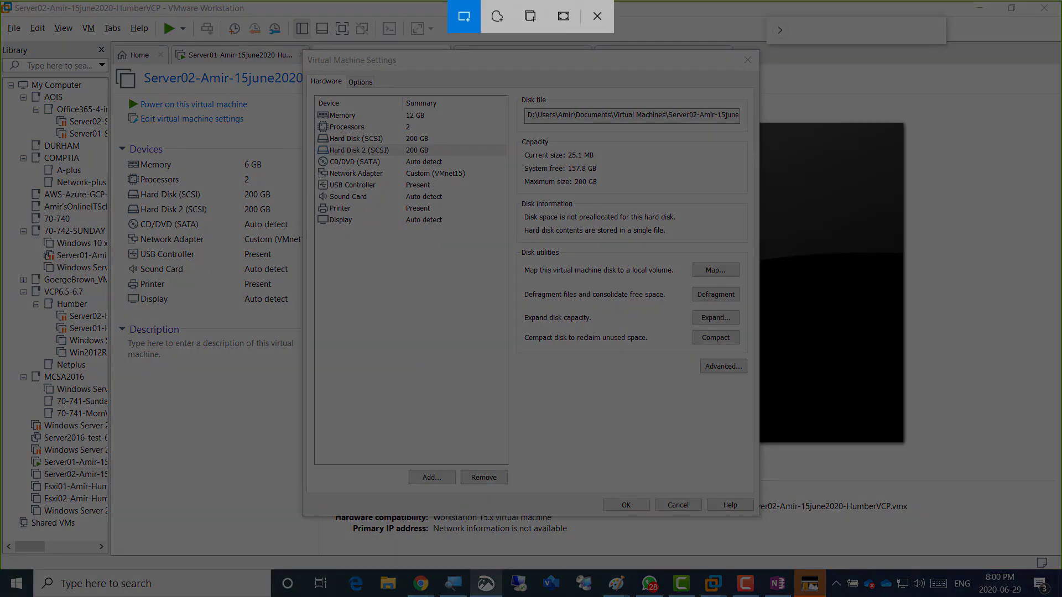
{"action": "left_click_drag", "start_coordinate": [199, 40], "coordinate": [832, 535]}
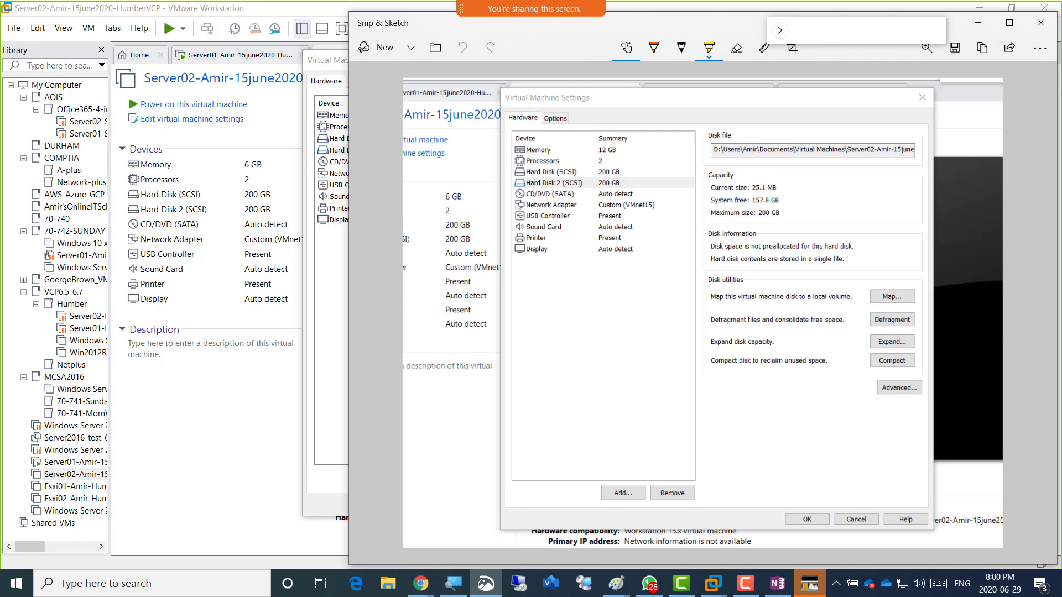
{"action": "left_click_drag", "start_coordinate": [846, 149], "coordinate": [884, 149]}
{"action": "mouse_move", "coordinate": [591, 150]}
{"action": "left_mouse_down"}
{"action": "mouse_move", "coordinate": [625, 149]}
{"action": "mouse_move", "coordinate": [597, 161]}
{"action": "mouse_move", "coordinate": [615, 160]}
{"action": "mouse_move", "coordinate": [626, 182]}
{"action": "left_mouse_up"}
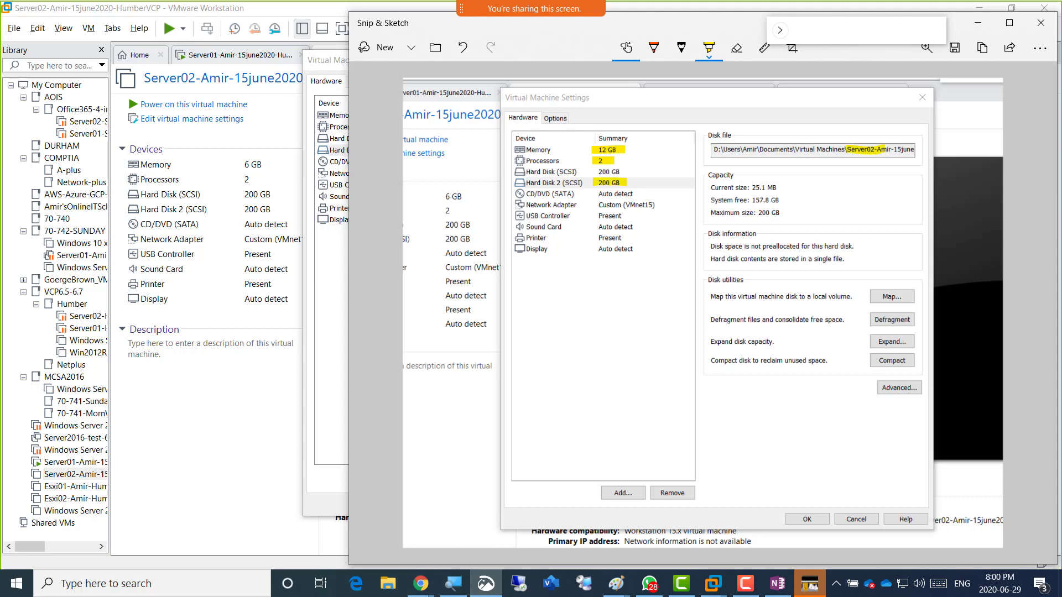
{"action": "left_click", "coordinate": [982, 48]}
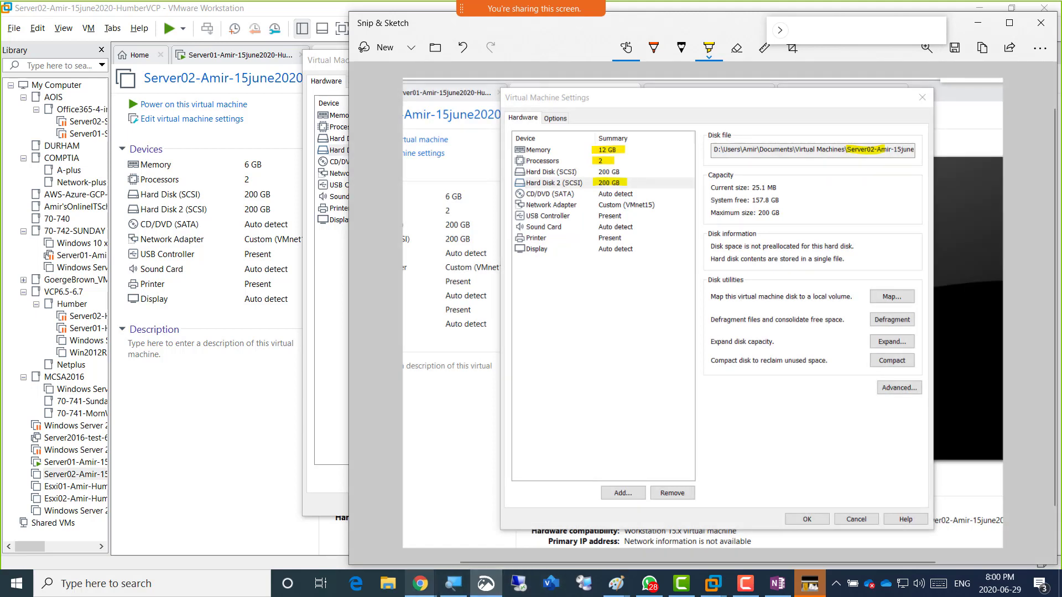
{"action": "left_click", "coordinate": [421, 583]}
Add the OneNote bullet 'Screenshot 3 = Configuration of Server02 for vCenter deployment' with the snip pasted beneath.
{"action": "left_click", "coordinate": [478, 520]}
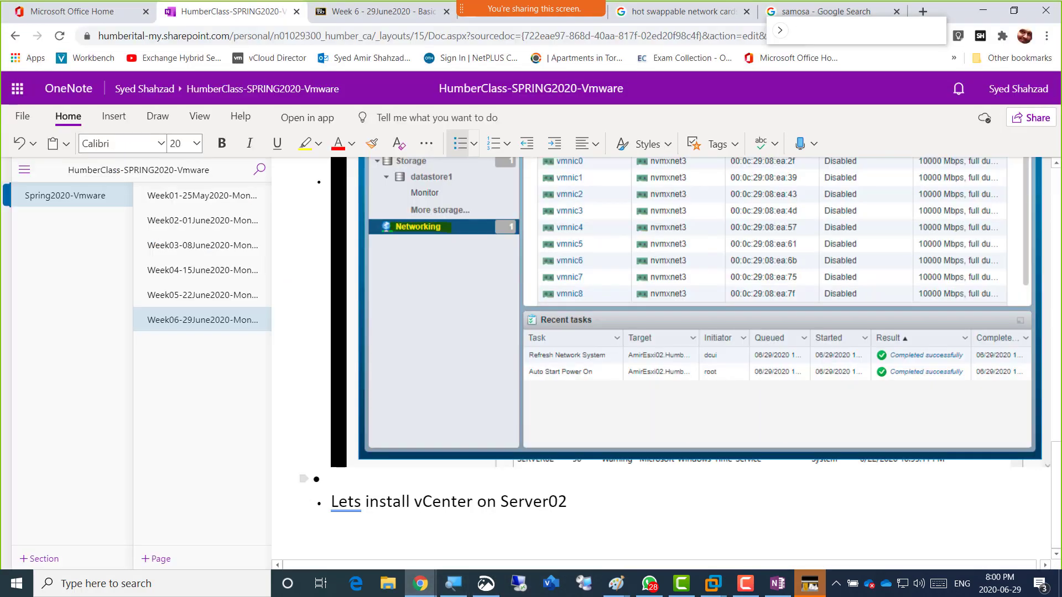
{"action": "type", "text": "Screen"}
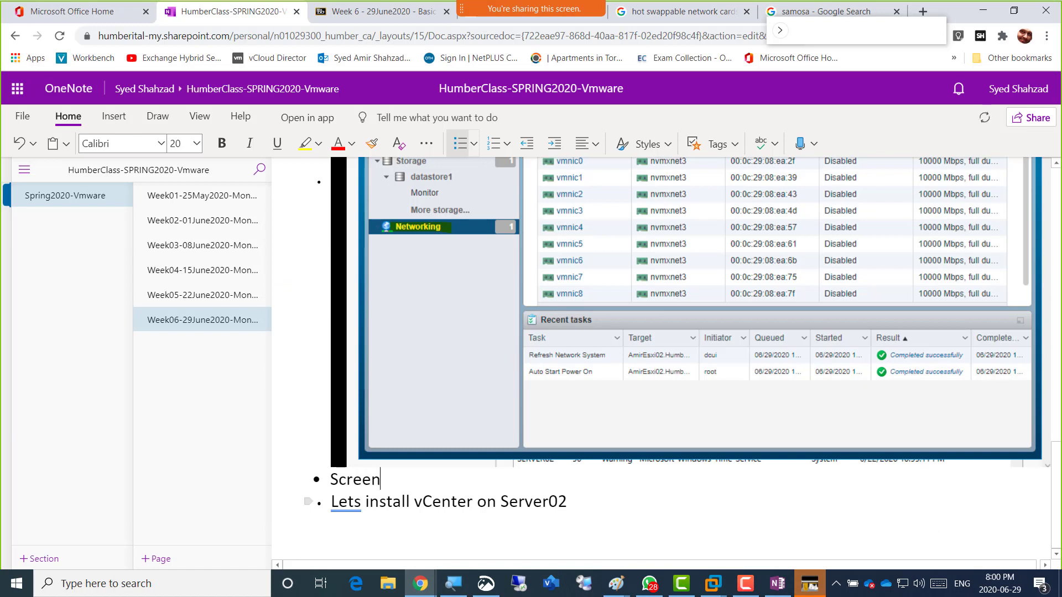
{"action": "type", "text": "shot 3="}
{"action": "type", "text": "Con"}
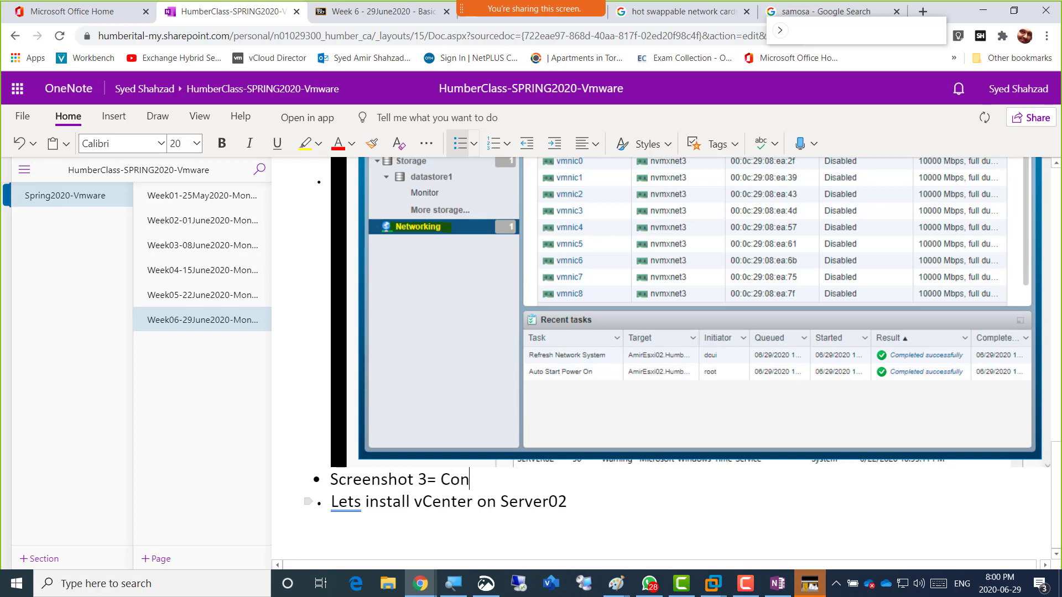
{"action": "type", "text": "figuration o"}
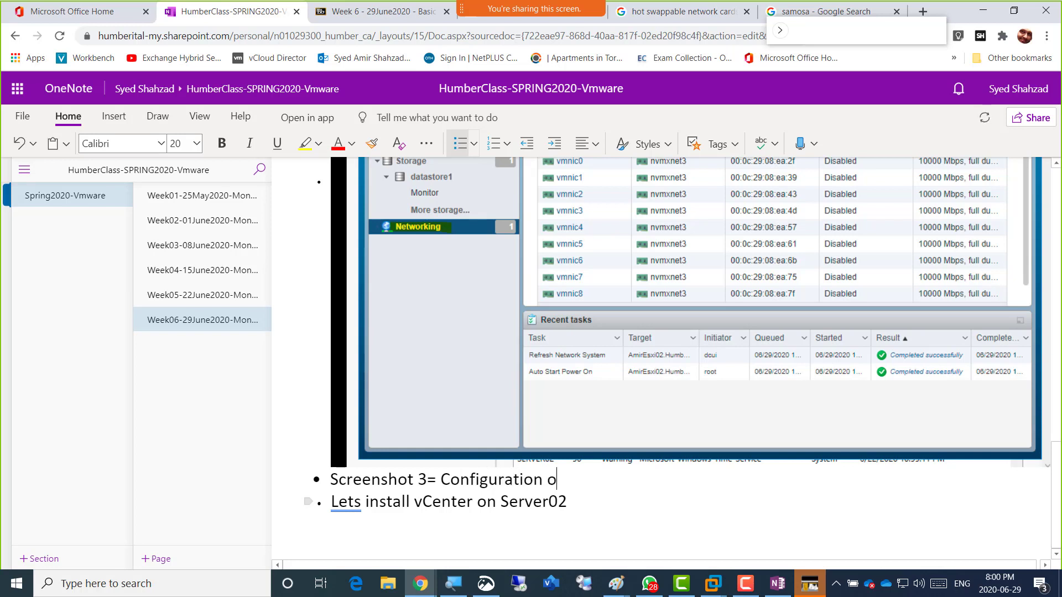
{"action": "type", "text": "f Server02 for v"}
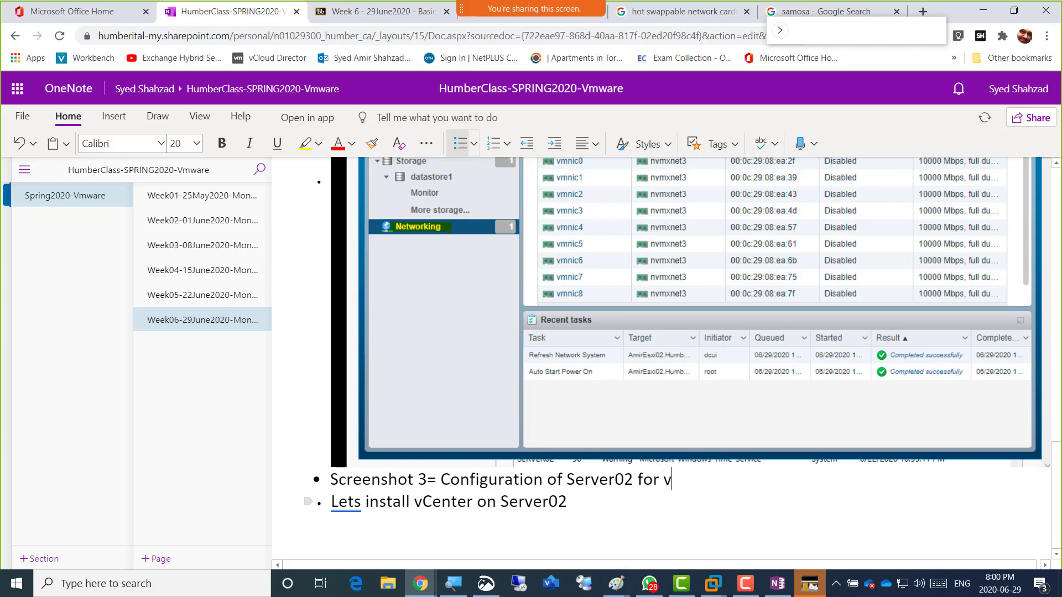
{"action": "type", "text": "Center depl"}
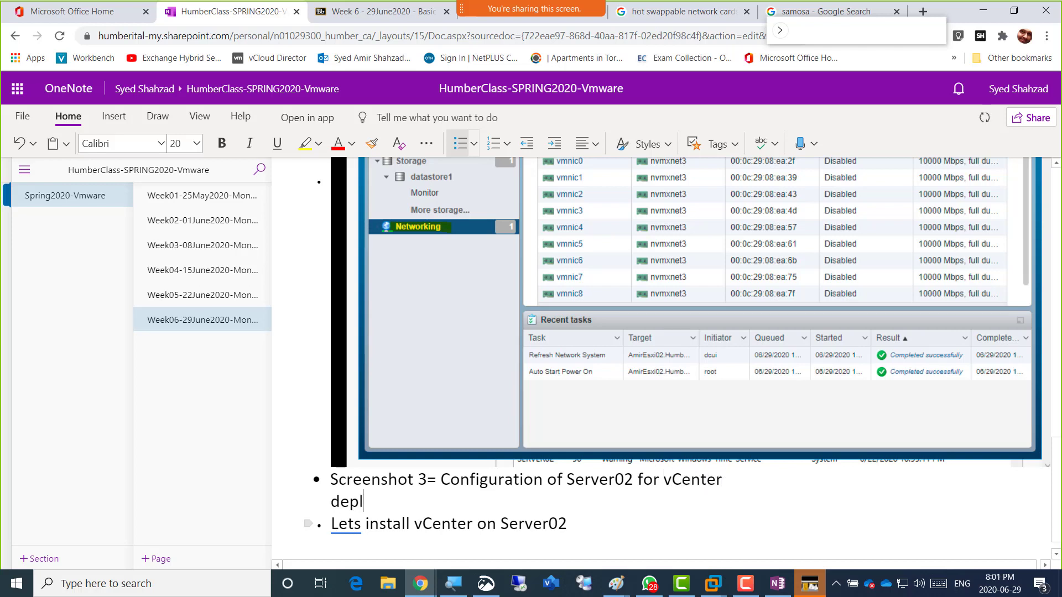
{"action": "type", "text": "oyment"}
{"action": "key", "text": "Up"}
{"action": "key", "text": "Right"}
{"action": "key", "text": "Down"}
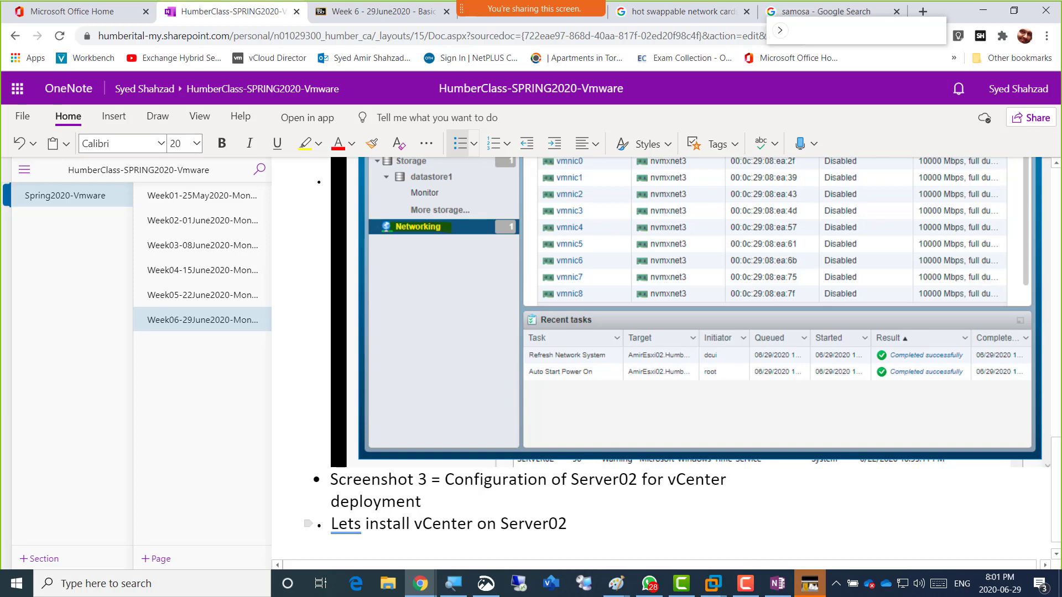
{"action": "key", "text": "ctrl+v"}
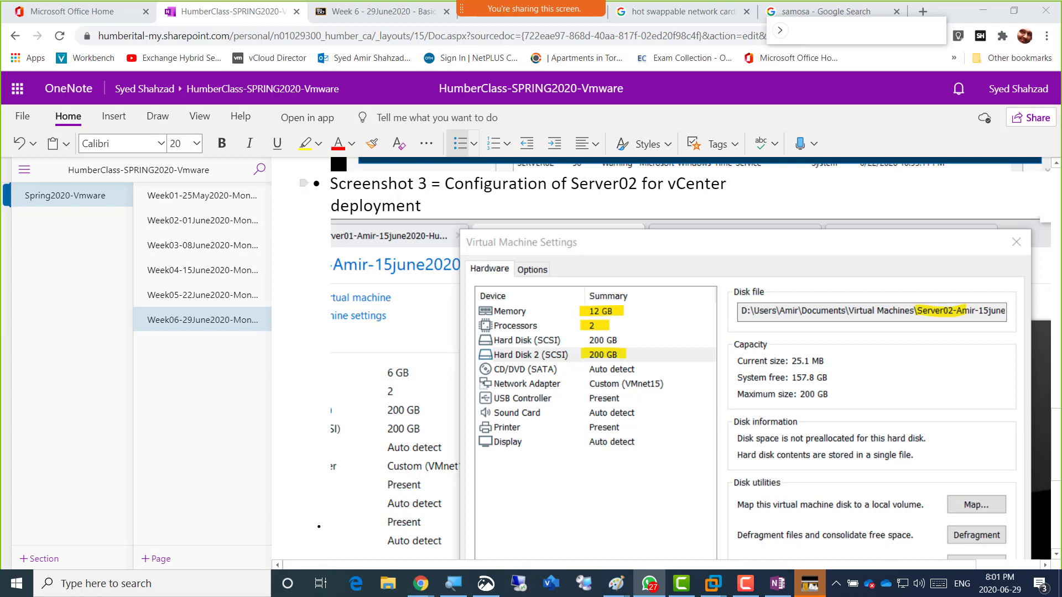
Select the Screenshot 3 caption text in OneNote and copy it via the right-click menu.
{"action": "left_click_drag", "start_coordinate": [421, 206], "coordinate": [331, 183]}
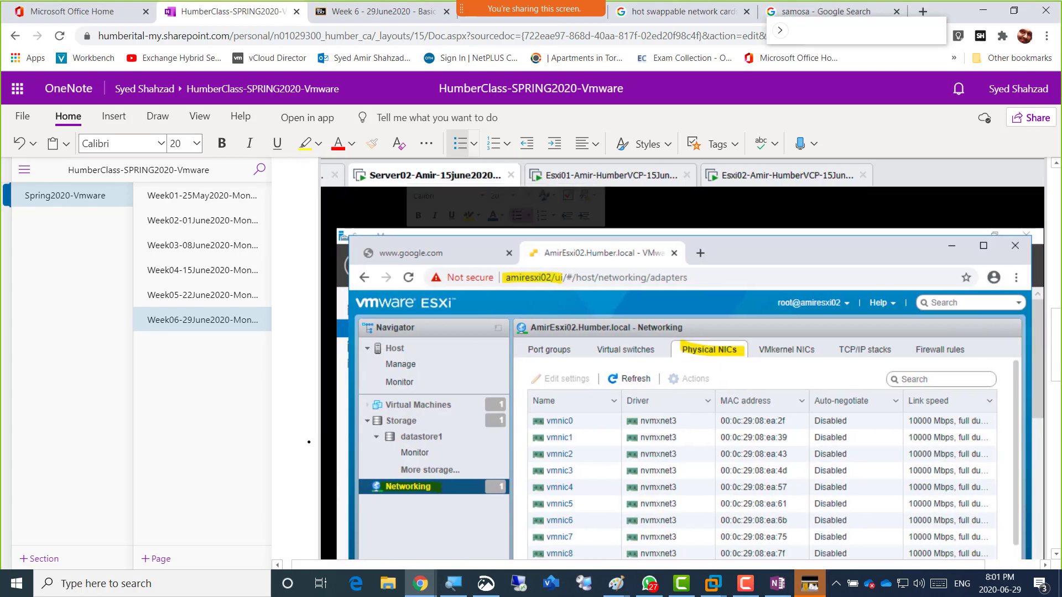
{"action": "scroll", "coordinate": [682, 359], "scroll_direction": "up", "scroll_amount": 5}
{"action": "scroll", "coordinate": [682, 359], "scroll_direction": "down", "scroll_amount": 10}
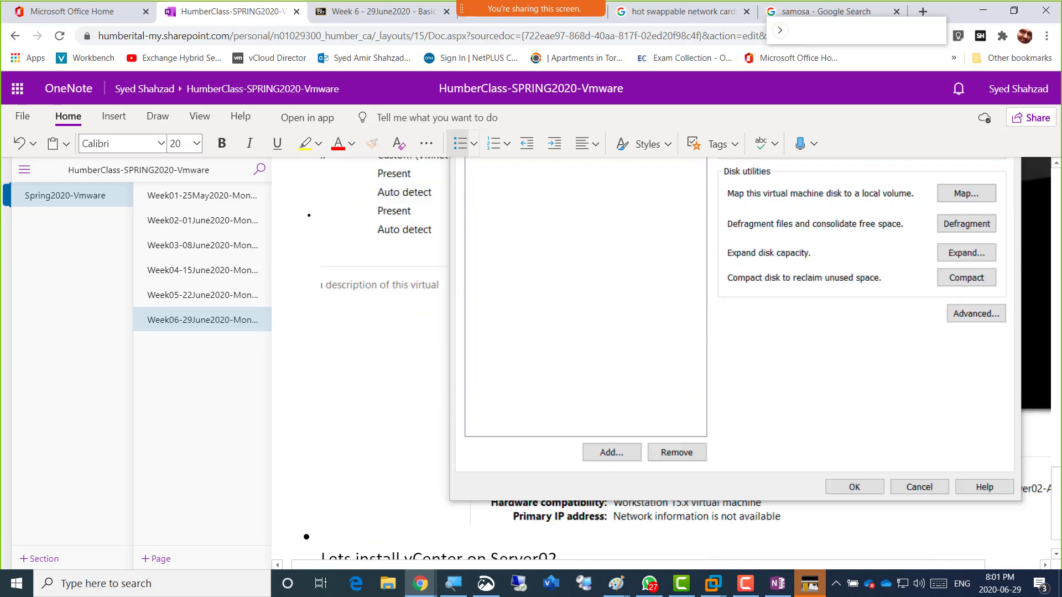
{"action": "scroll", "coordinate": [681, 358], "scroll_direction": "down", "scroll_amount": 1}
{"action": "scroll", "coordinate": [681, 358], "scroll_direction": "up", "scroll_amount": 6}
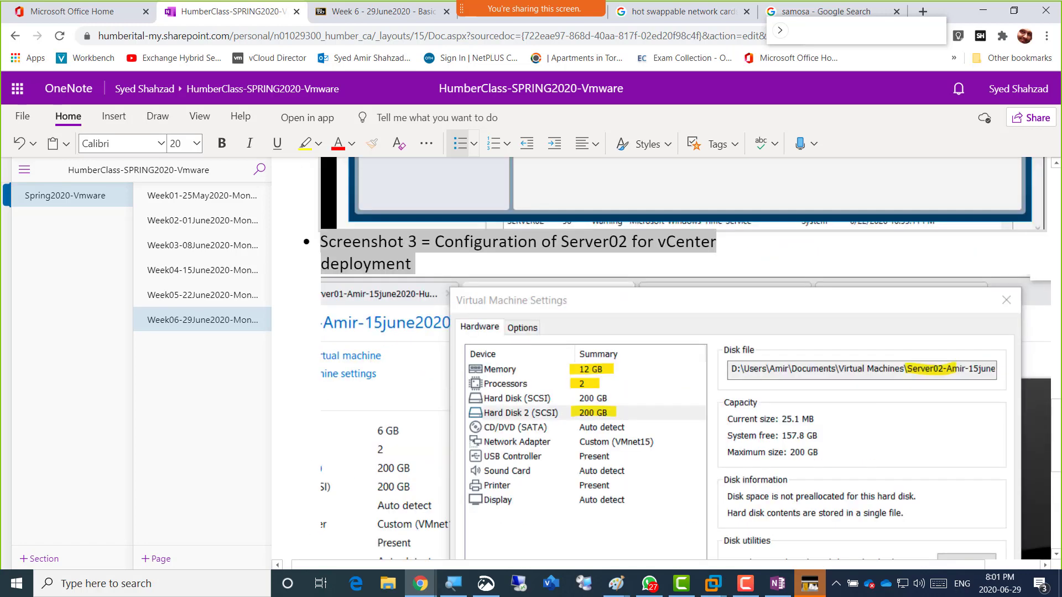
{"action": "scroll", "coordinate": [681, 358], "scroll_direction": "up", "scroll_amount": 3}
{"action": "right_click", "coordinate": [463, 380]}
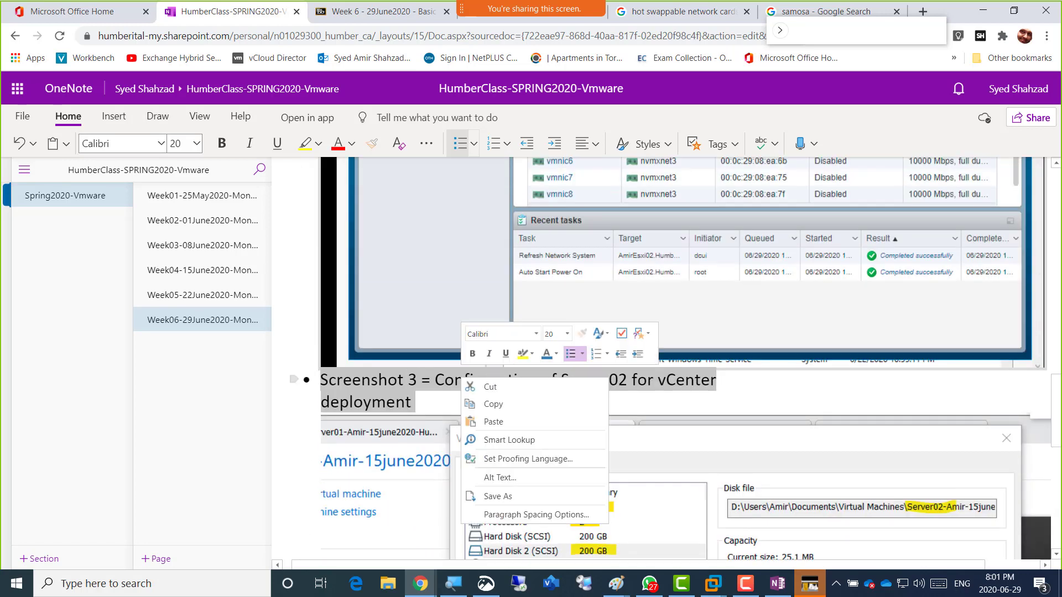
{"action": "left_click", "coordinate": [492, 403]}
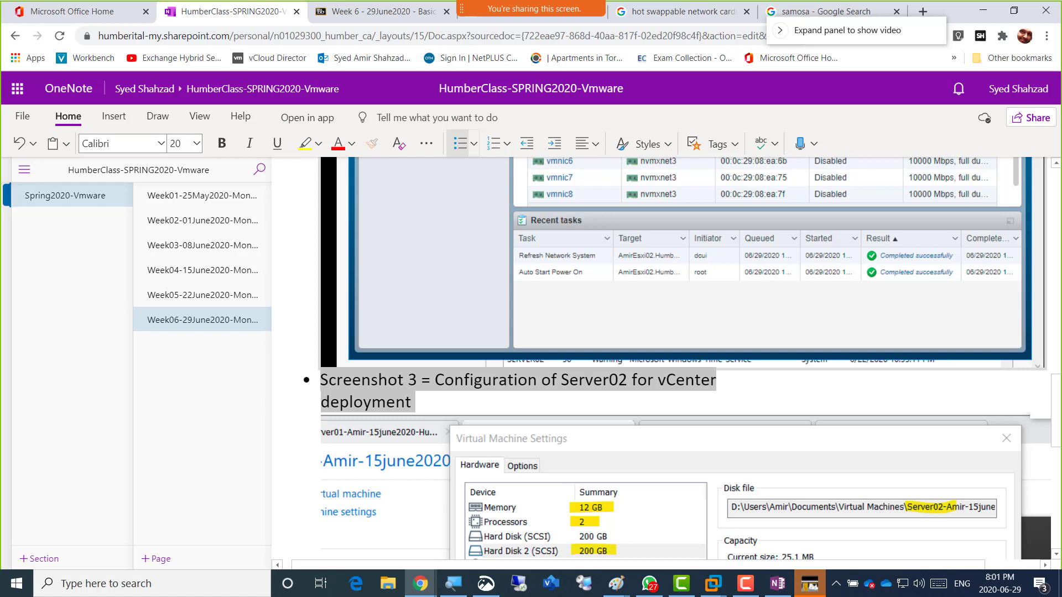
{"action": "key", "text": "alt+Tab"}
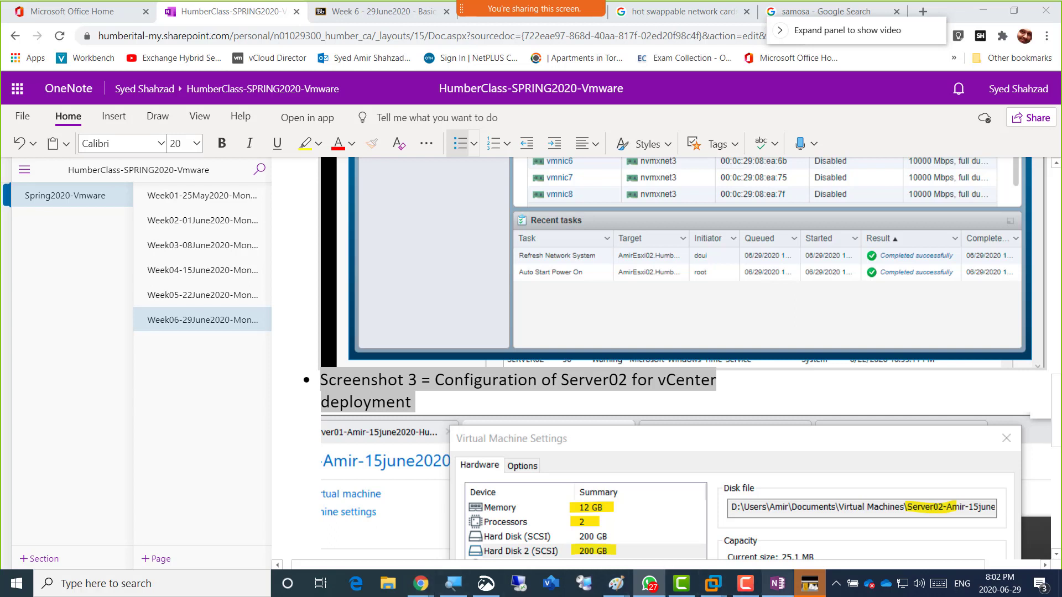
Confirm Server02's settings with OK to apply 12 GB memory, then power the VM on.
{"action": "mouse_move", "coordinate": [712, 583]}
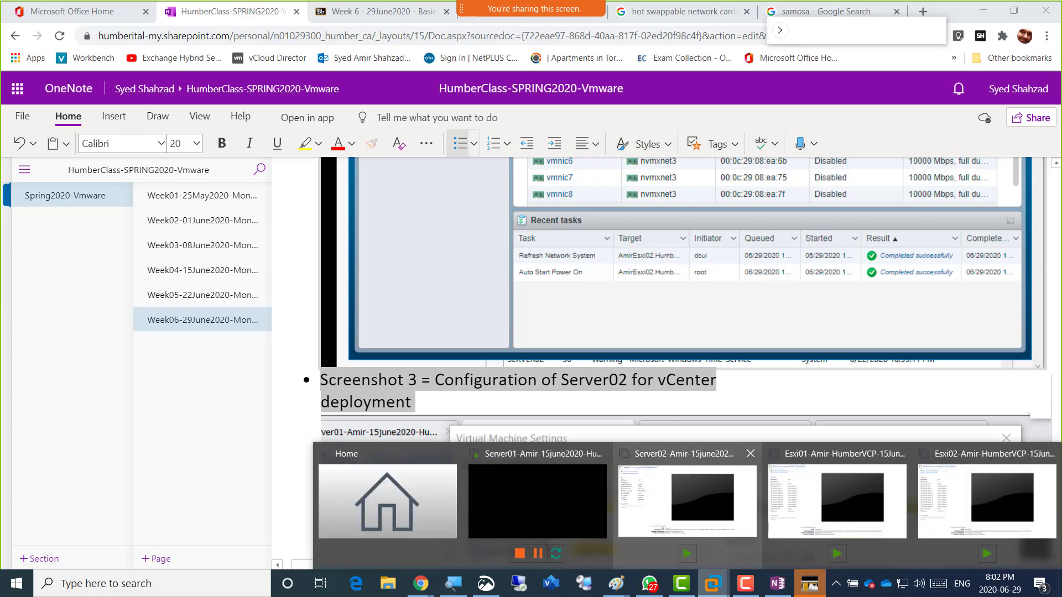
{"action": "left_click", "coordinate": [686, 515]}
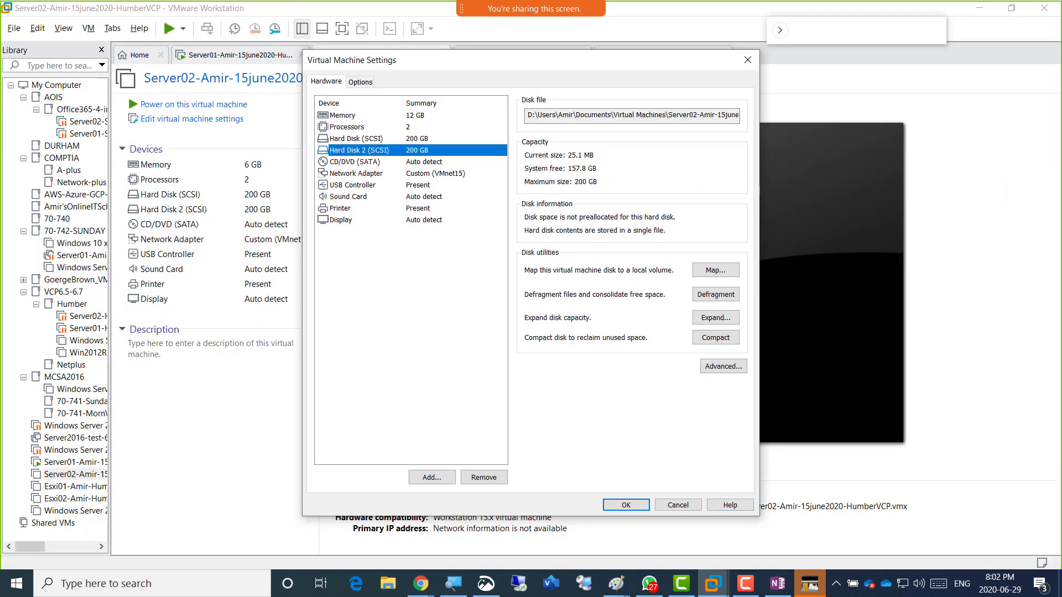
{"action": "left_click", "coordinate": [625, 505]}
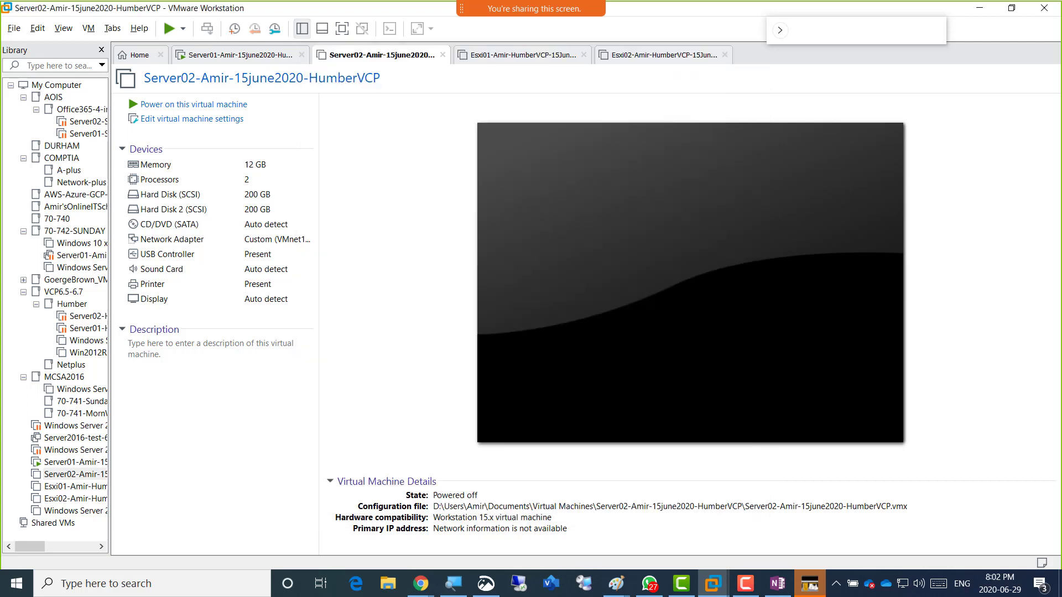
{"action": "left_click", "coordinate": [194, 104]}
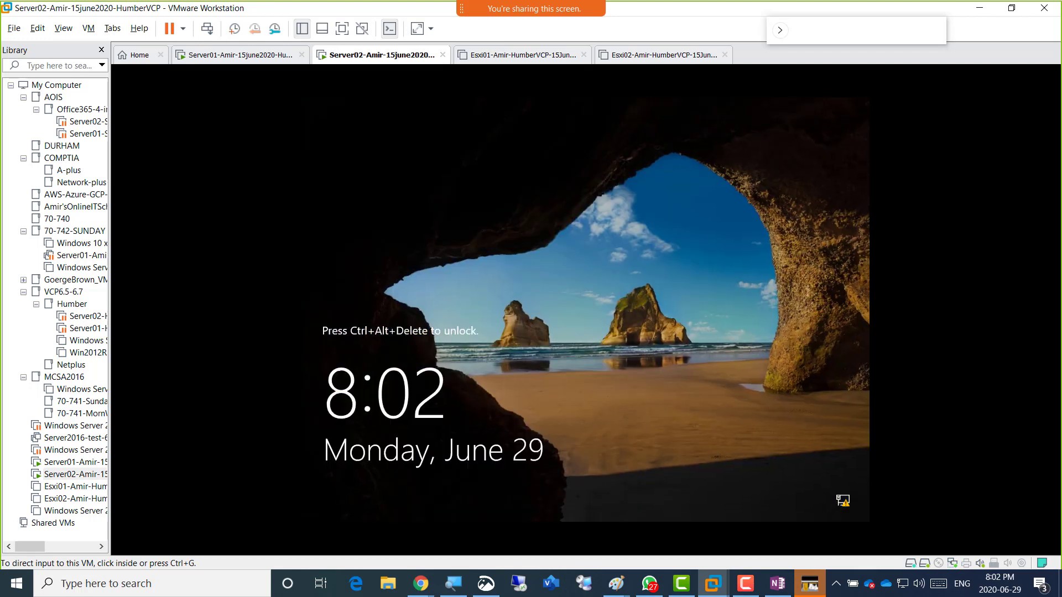
Sign in to Server02's administrator account by entering the account password at the lock screen.
{"action": "left_click", "coordinate": [240, 55]}
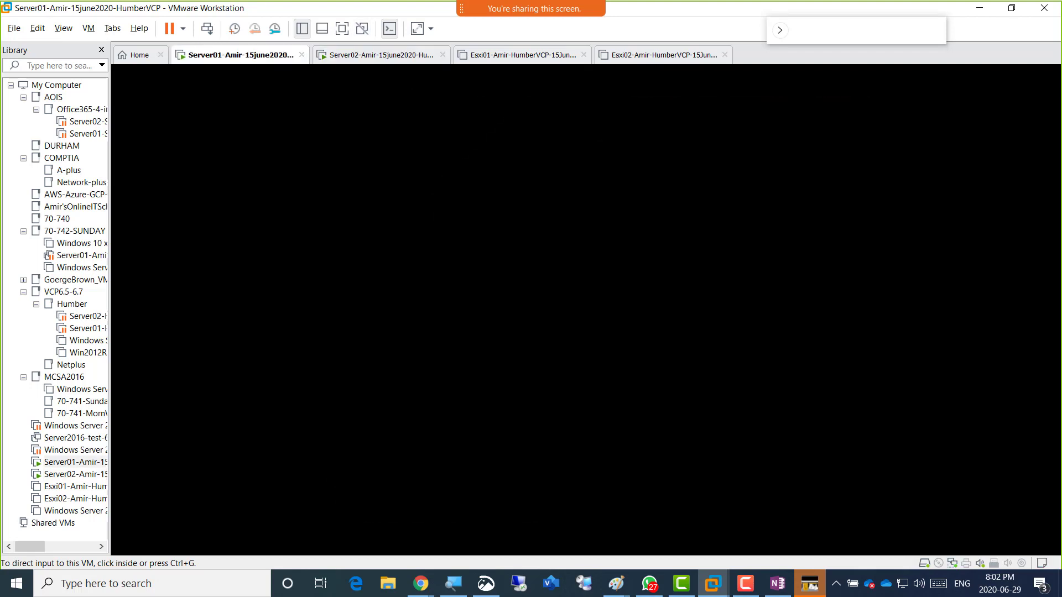
{"action": "left_click", "coordinate": [381, 55]}
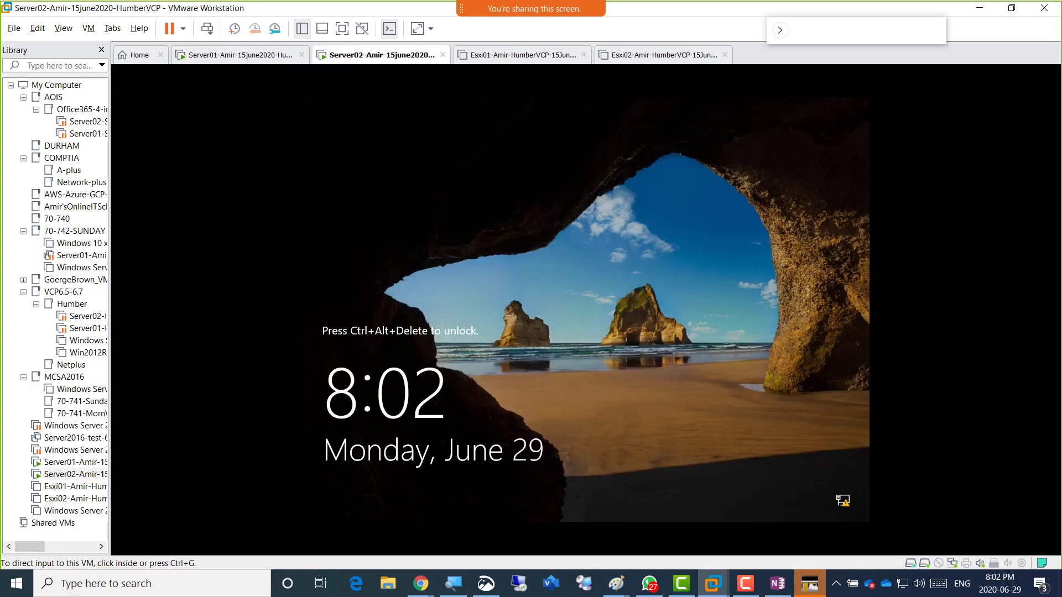
{"action": "left_click", "coordinate": [207, 28]}
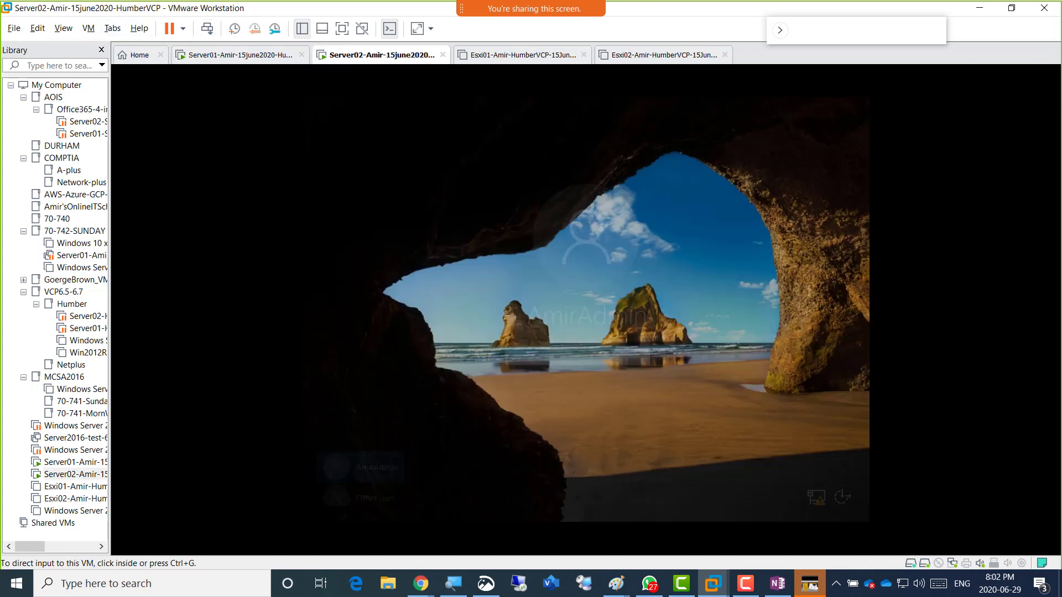
{"action": "left_click", "coordinate": [547, 356]}
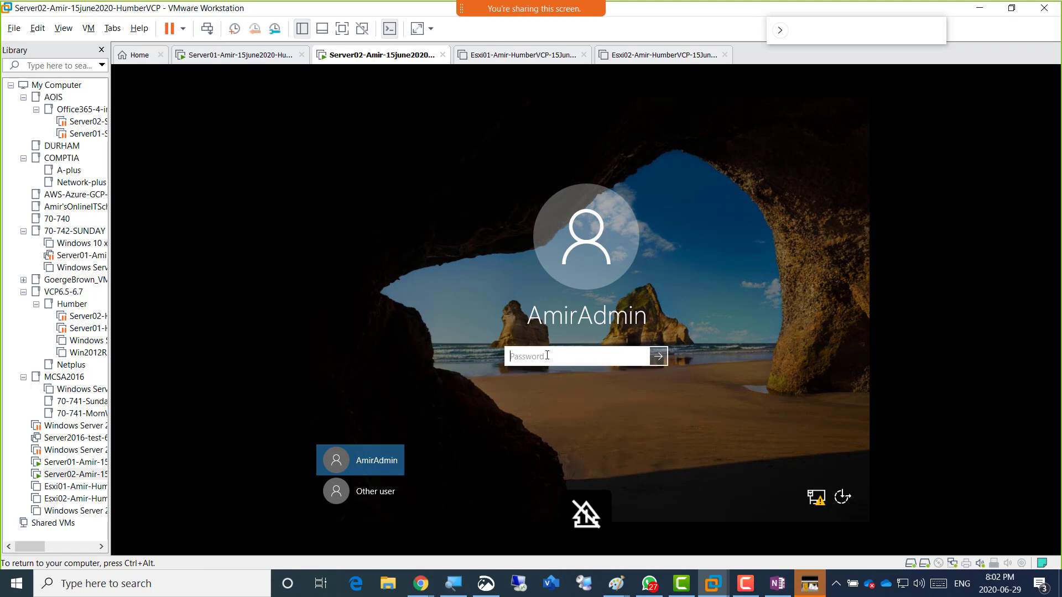
{"action": "type", "text": "••••••"}
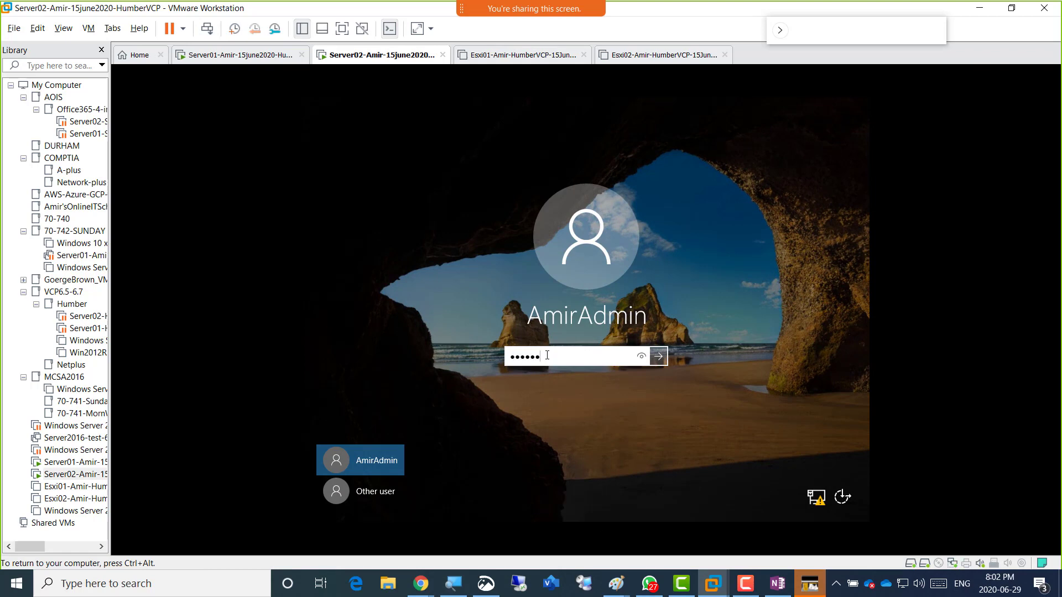
{"action": "key", "text": "BackSpace"}
{"action": "key", "text": "BackSpace"}
{"action": "key", "text": "BackSpace"}
{"action": "key", "text": "BackSpace"}
{"action": "key", "text": "BackSpace"}
{"action": "key", "text": "BackSpace"}
{"action": "type", "text": "•••••••••"}
{"action": "key", "text": "Return"}
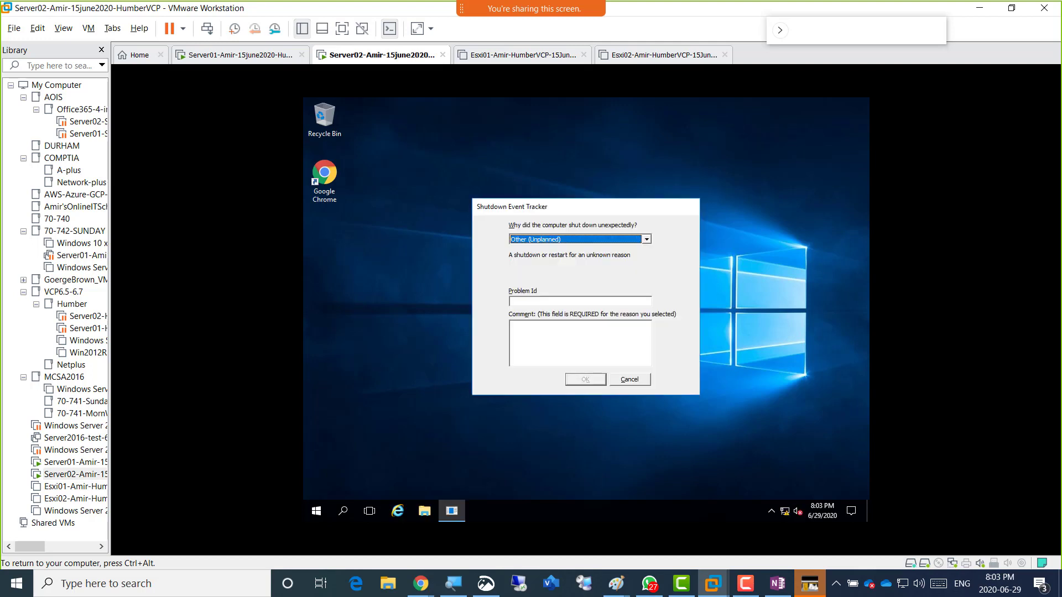
Cancel the Shutdown Event Tracker, open the update notice, then close the Windows Update settings window.
{"action": "left_click", "coordinate": [635, 381]}
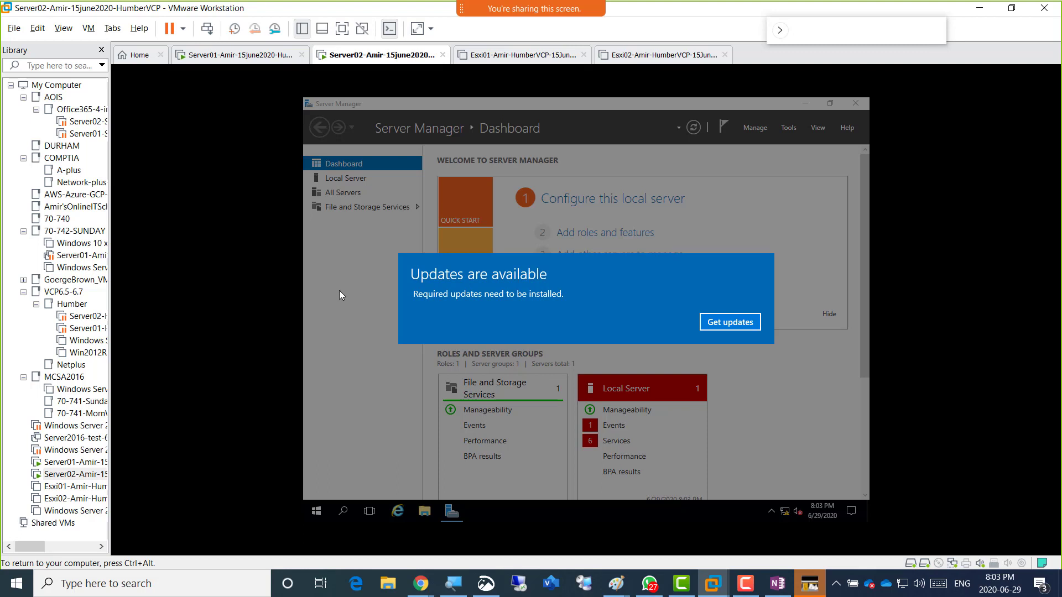
{"action": "left_click", "coordinate": [730, 321]}
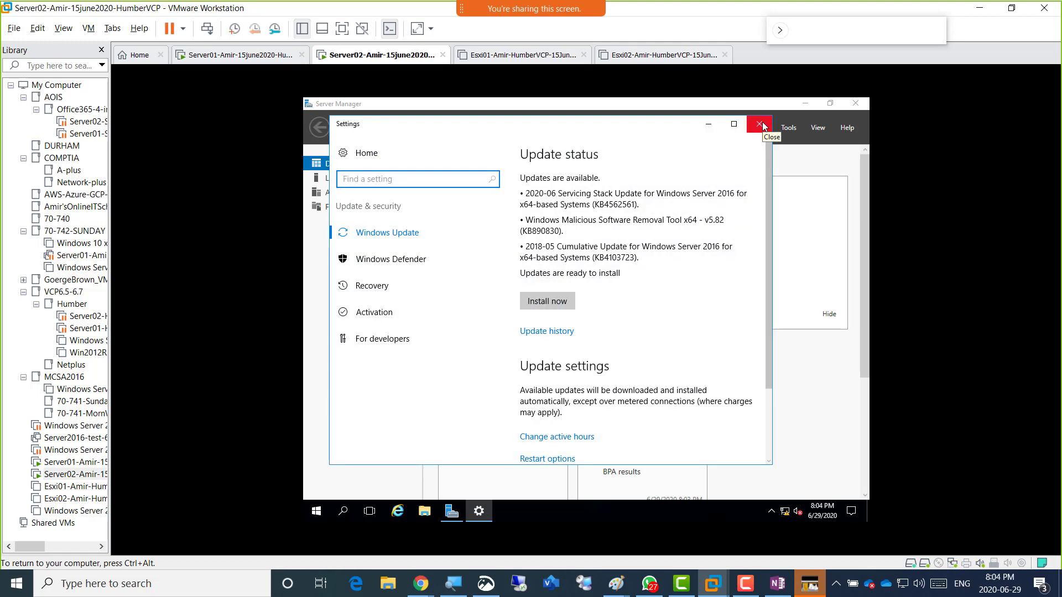
{"action": "left_click", "coordinate": [759, 124]}
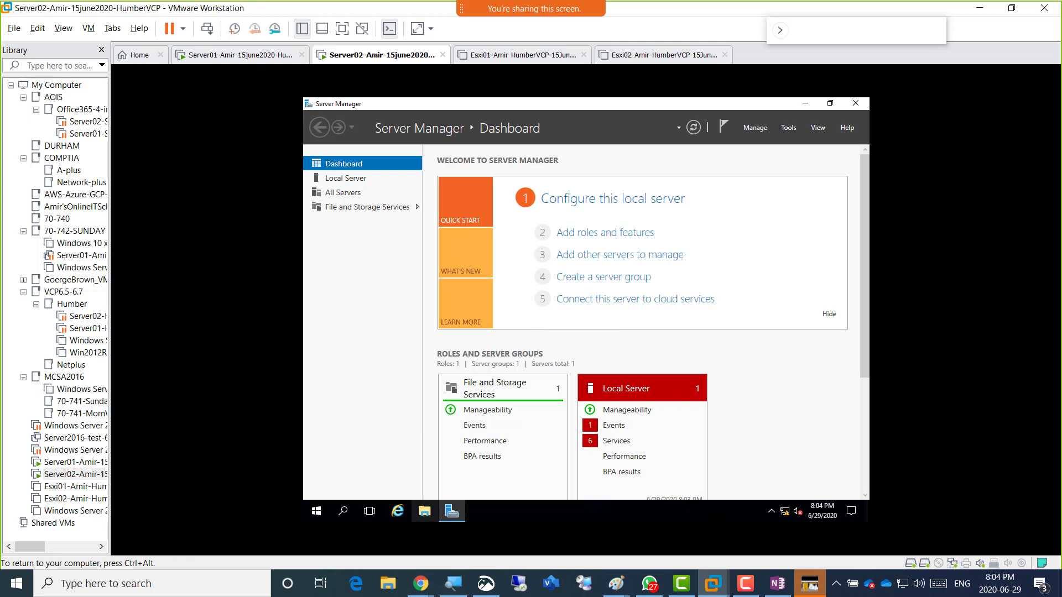
Inspect Server02's existing drives under This PC, then open Server Manager's Tools menu.
{"action": "left_click", "coordinate": [424, 514]}
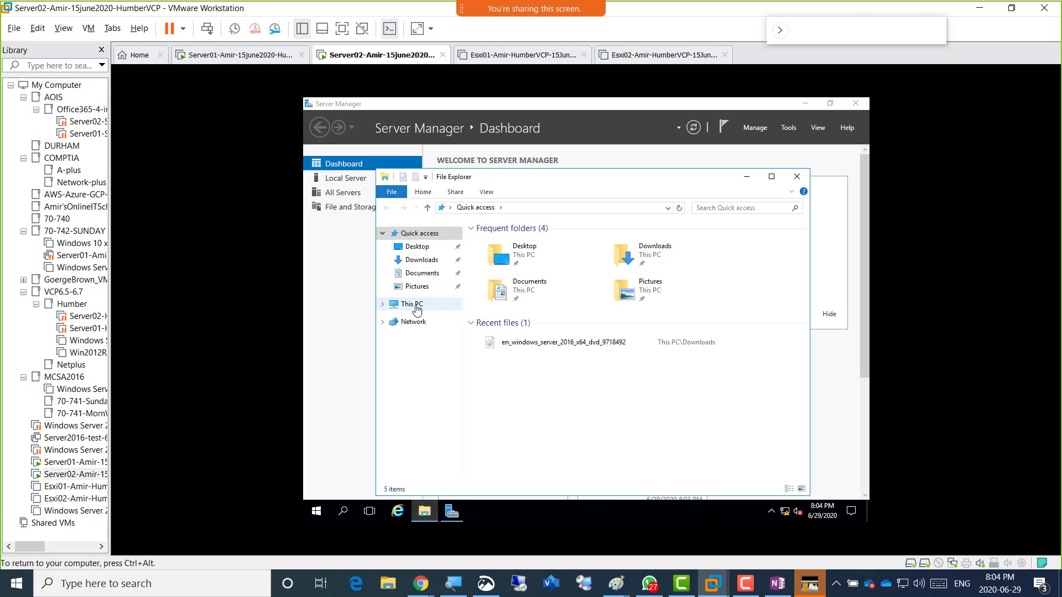
{"action": "left_click", "coordinate": [411, 305]}
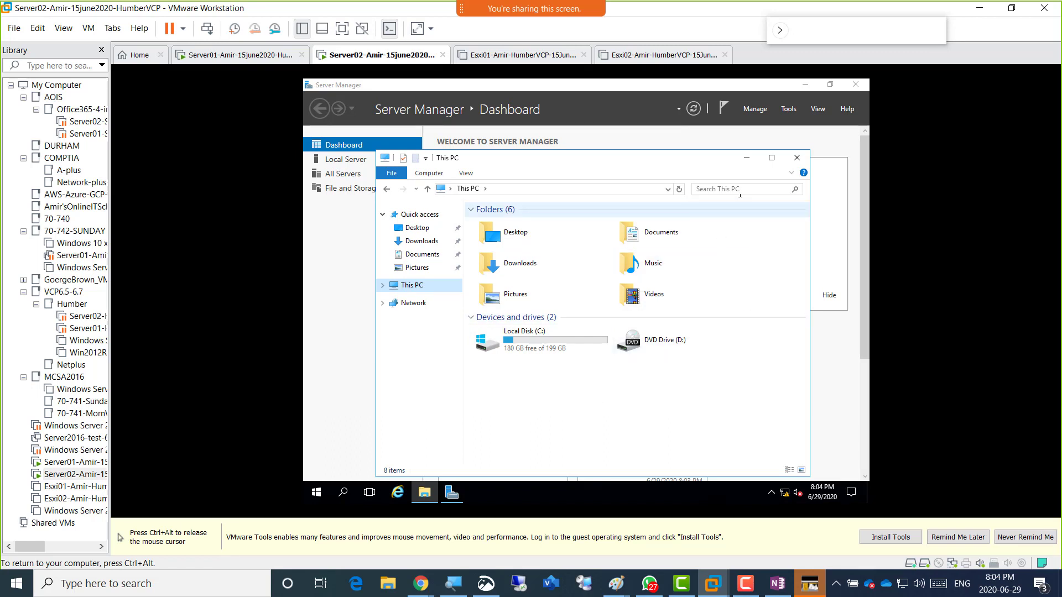
{"action": "left_click", "coordinate": [747, 158]}
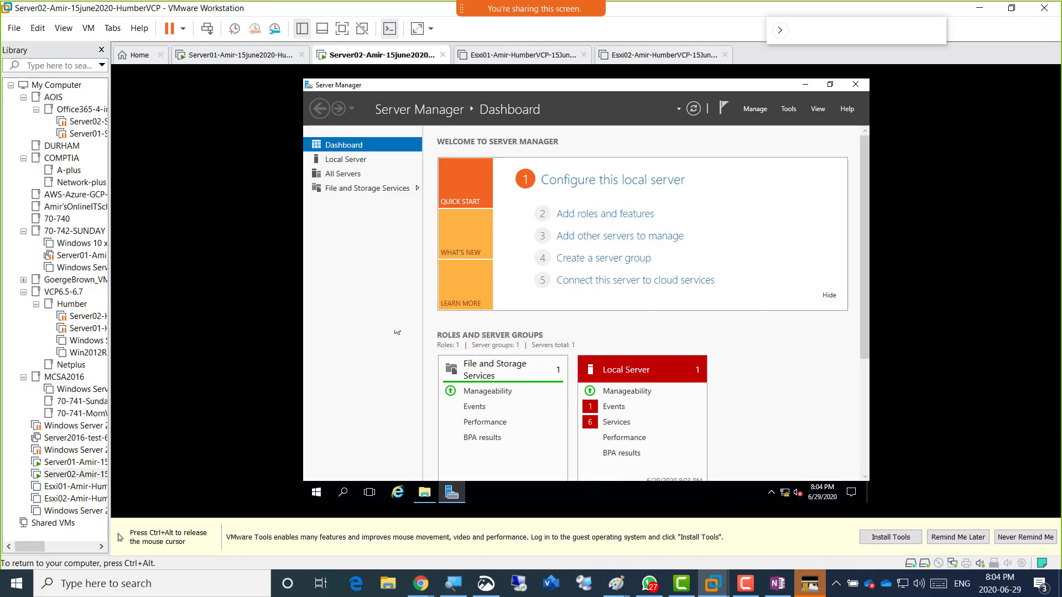
{"action": "left_click", "coordinate": [788, 109]}
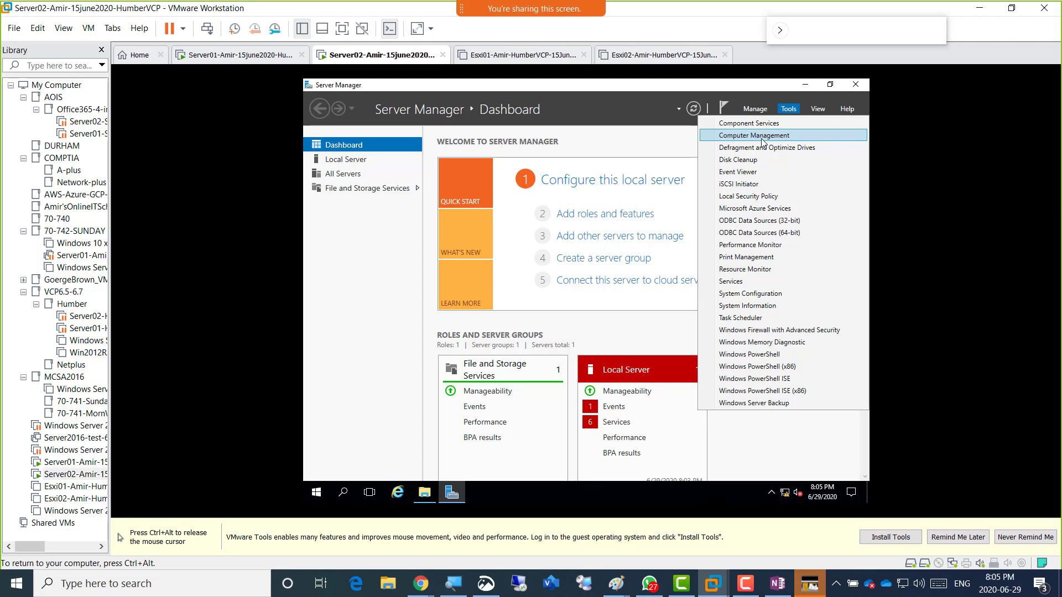
Launch Computer Management and view Disk Management, showing the 200 GB Disk 1 offline and unallocated.
{"action": "left_click", "coordinate": [761, 141]}
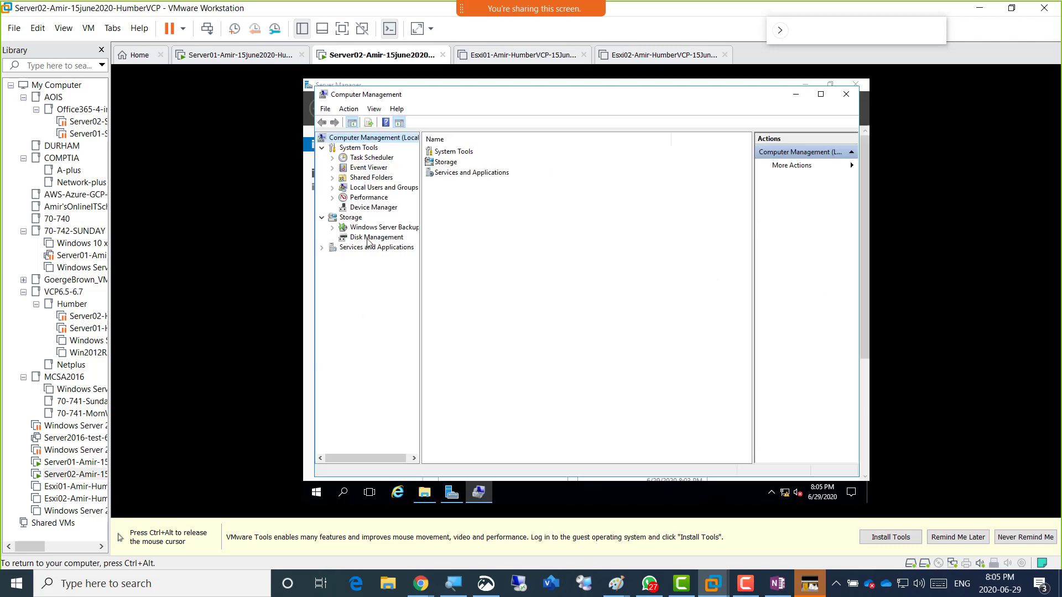
{"action": "left_click", "coordinate": [365, 239]}
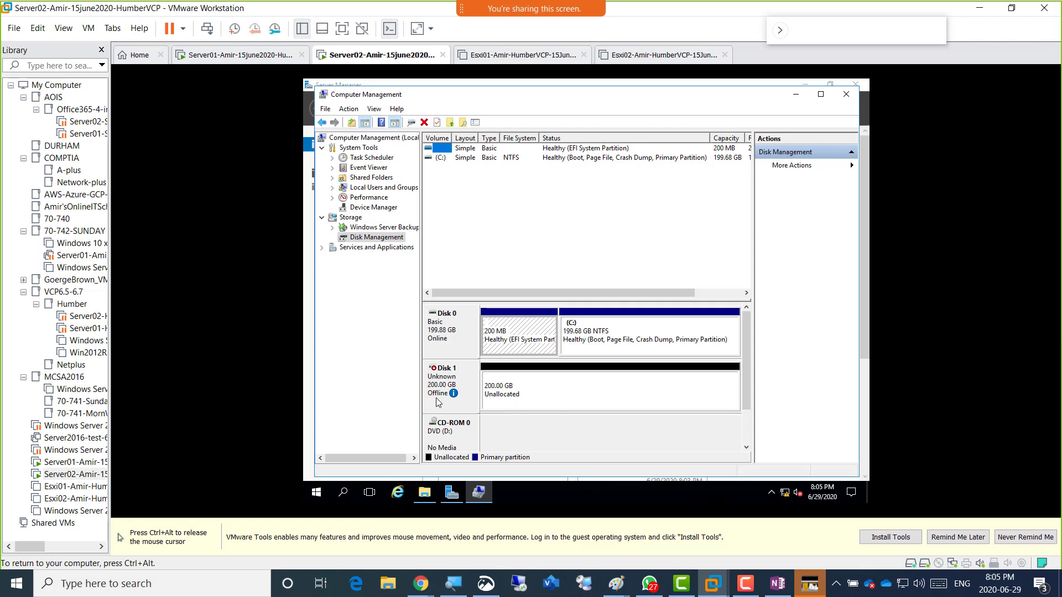
{"action": "mouse_move", "coordinate": [441, 402]}
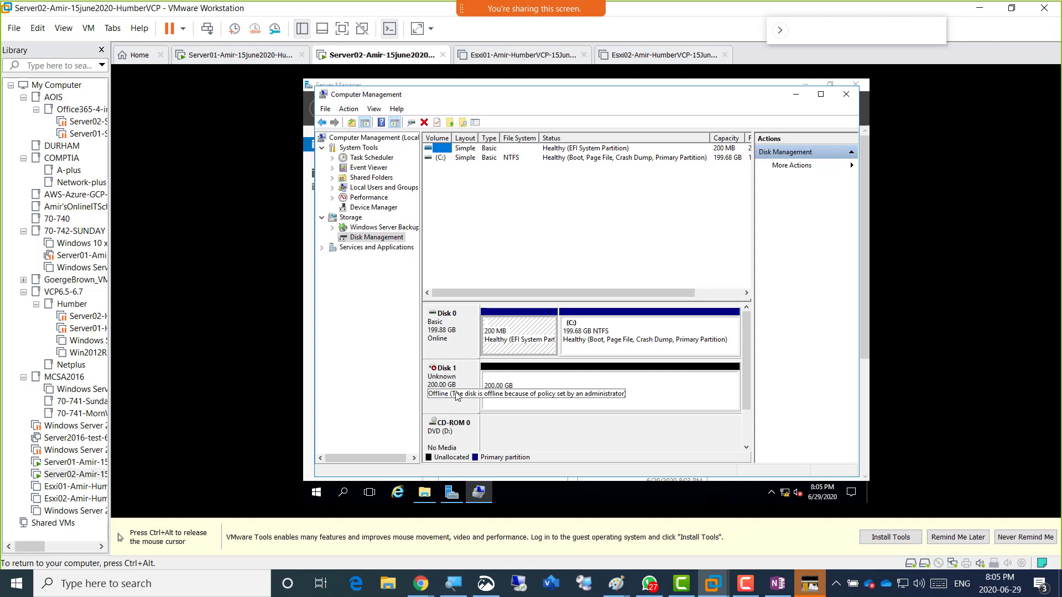
Bring the 200 GB Disk 1 online and start its Initialize Disk with the GPT partition style.
{"action": "right_click", "coordinate": [448, 380]}
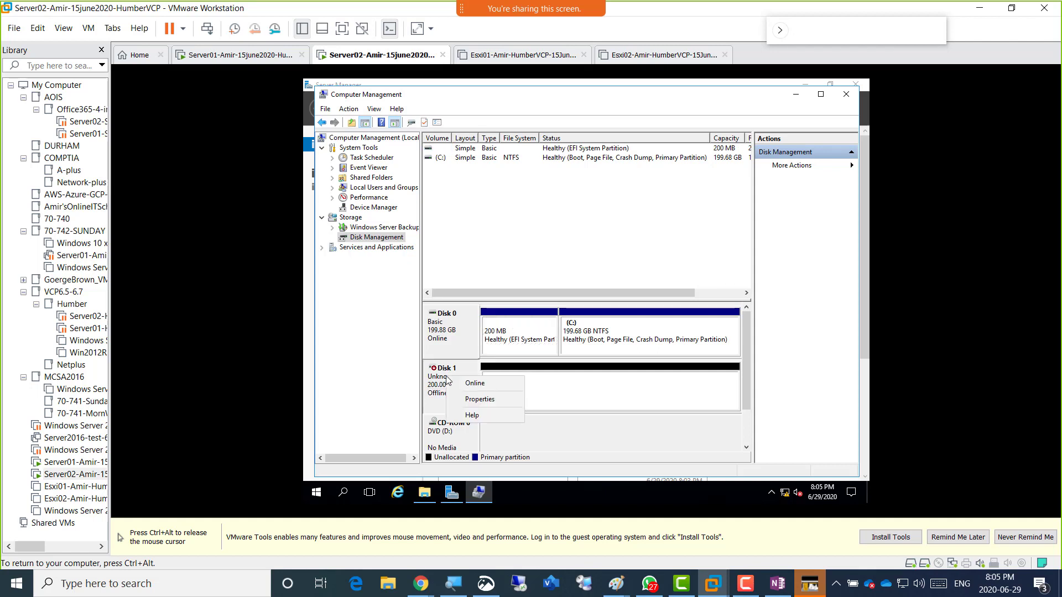
{"action": "left_click", "coordinate": [482, 381]}
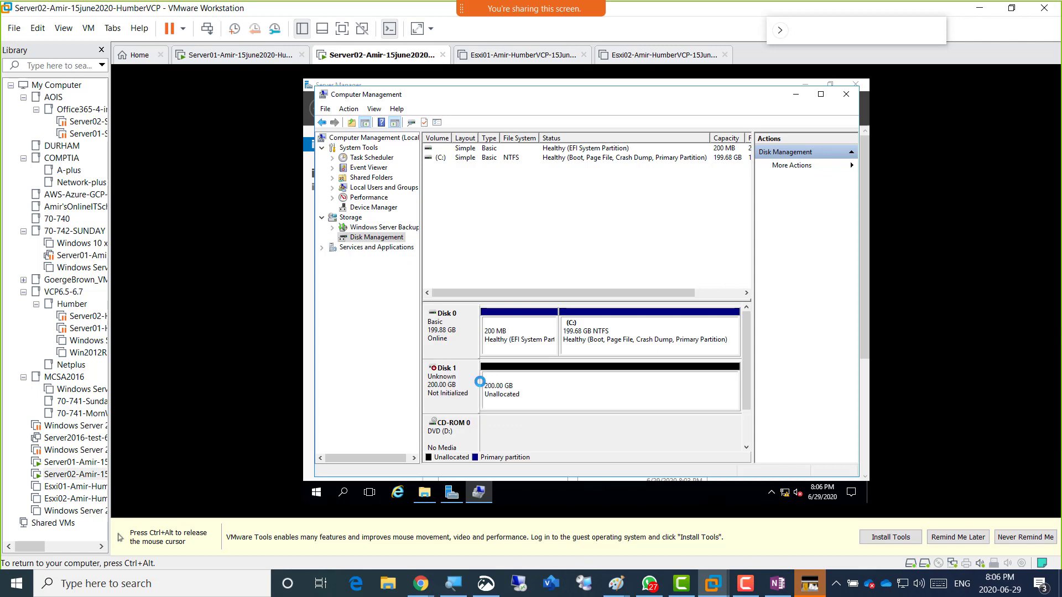
{"action": "right_click", "coordinate": [444, 384]}
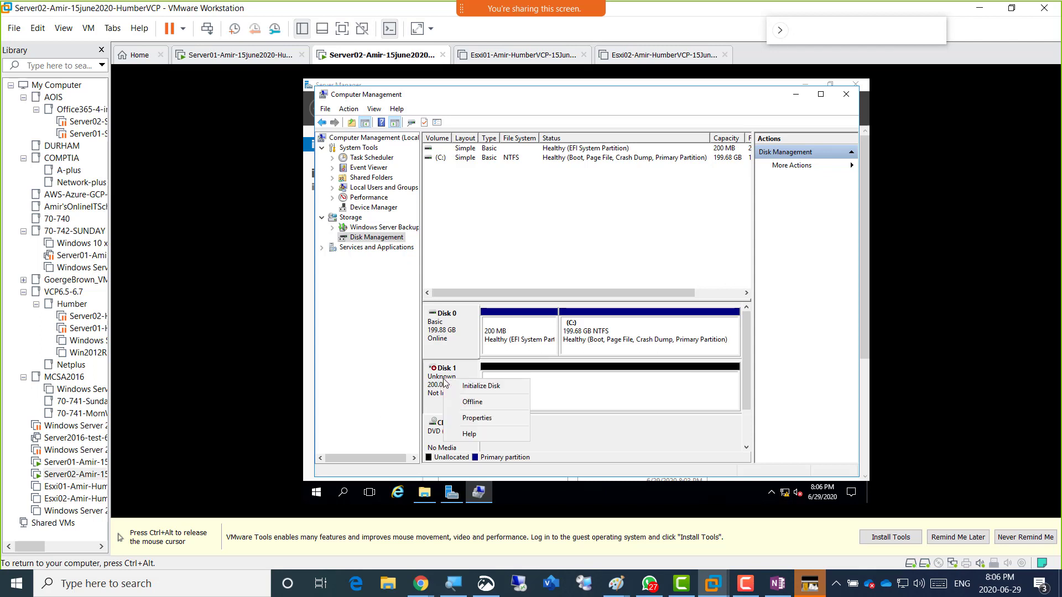
{"action": "left_click", "coordinate": [495, 390]}
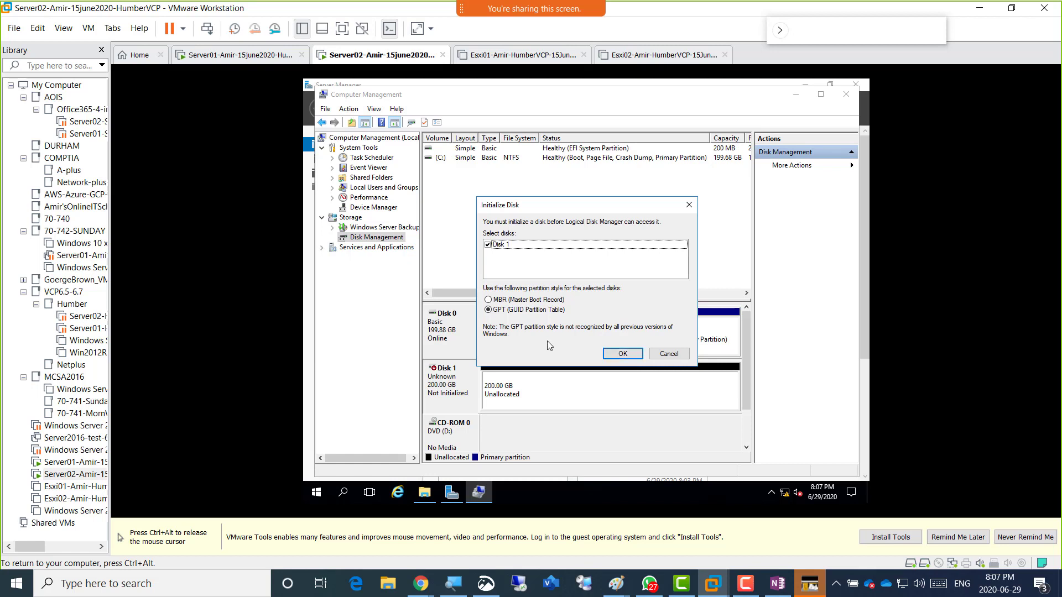
Cancel initializing the 200 GB Disk 1, leaving it uninitialized, and bring up its context menu.
{"action": "left_click", "coordinate": [669, 354]}
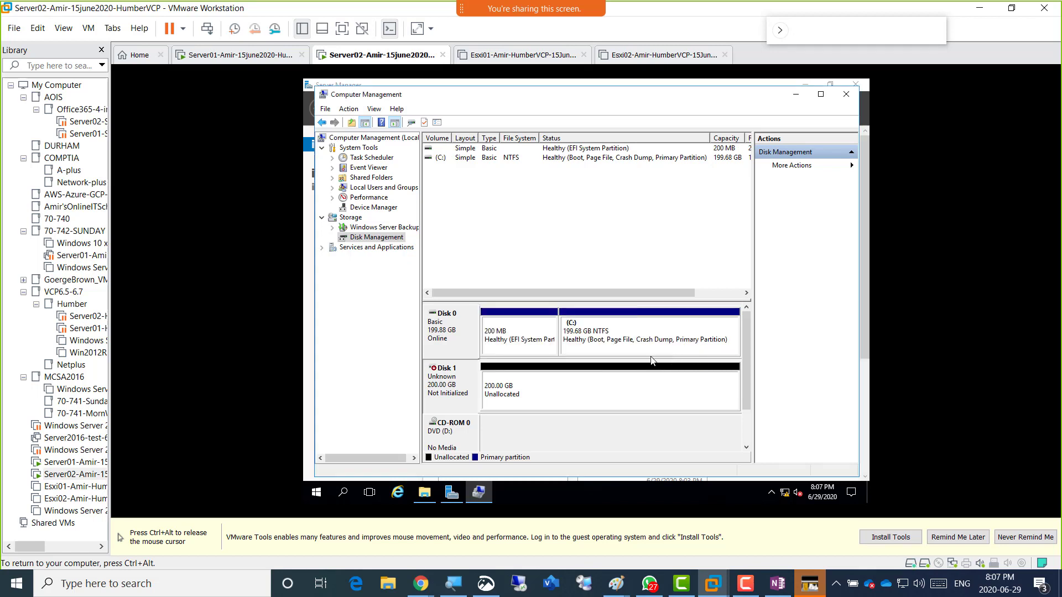
{"action": "right_click", "coordinate": [441, 376]}
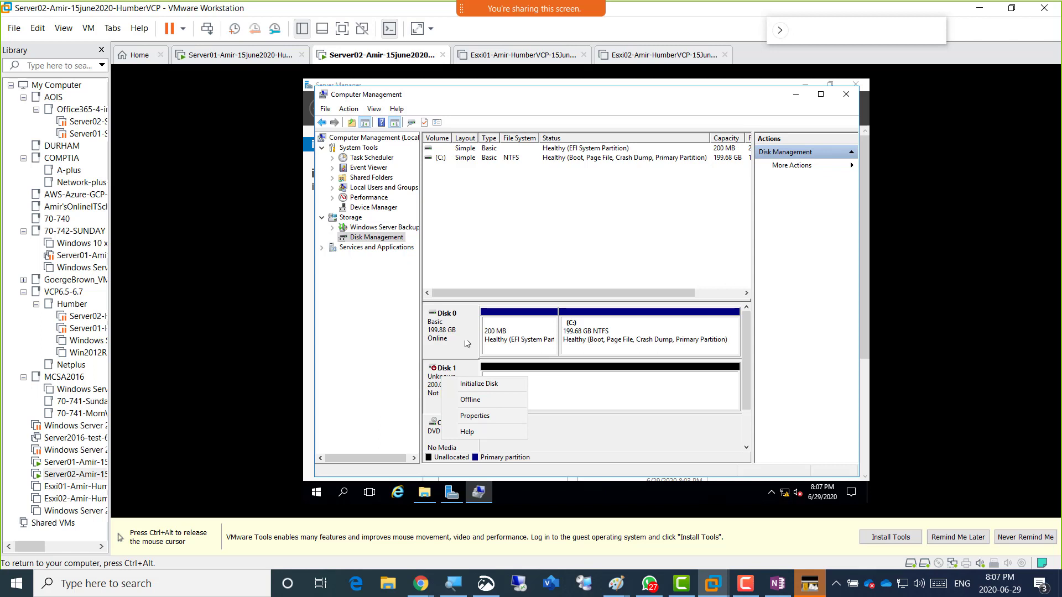
{"action": "key", "text": "ctrl+alt"}
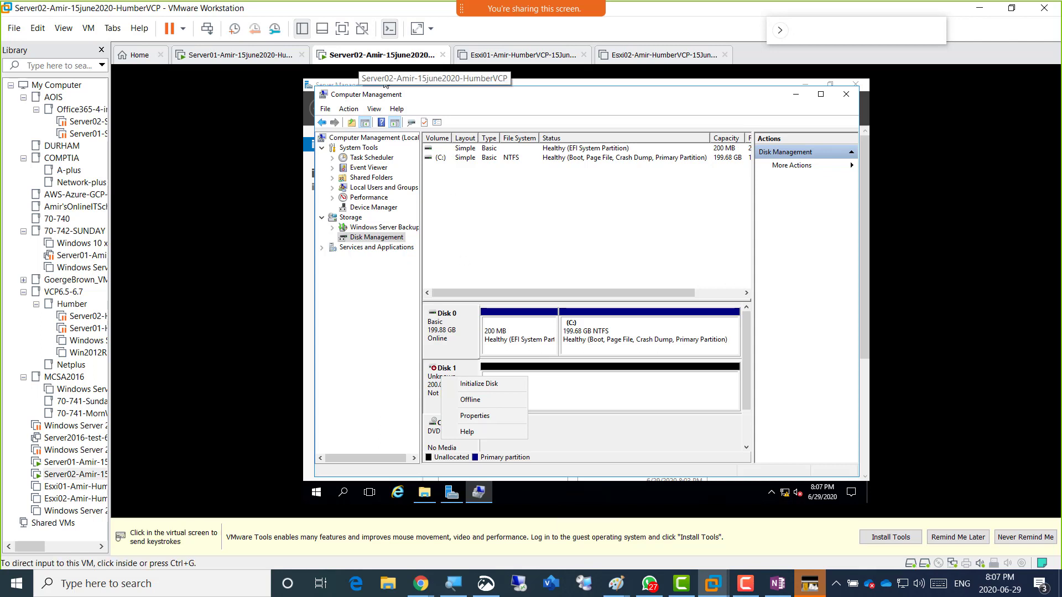
{"action": "right_click", "coordinate": [367, 55]}
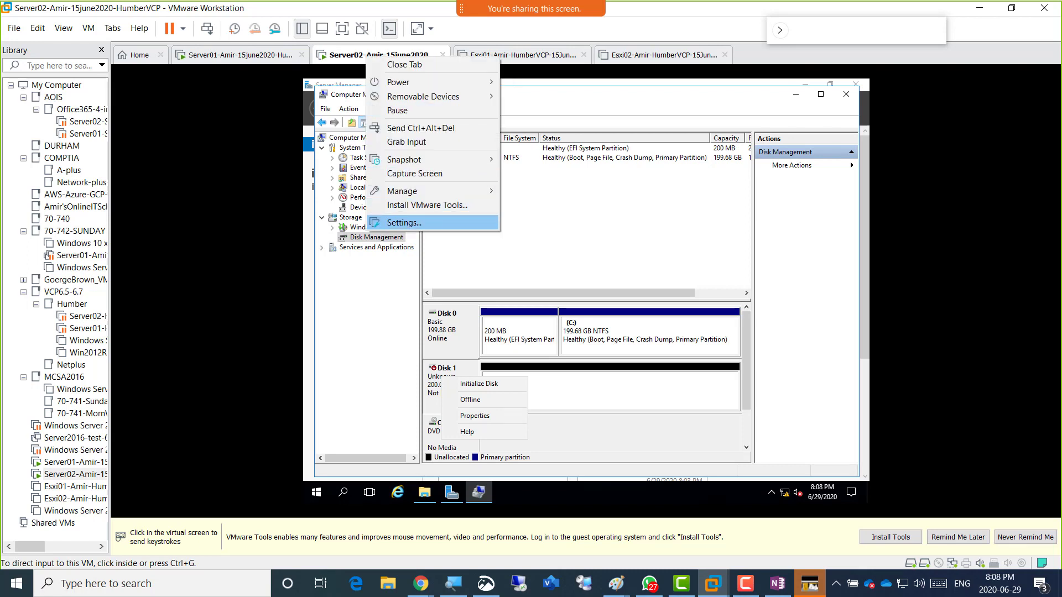
{"action": "left_click", "coordinate": [445, 224]}
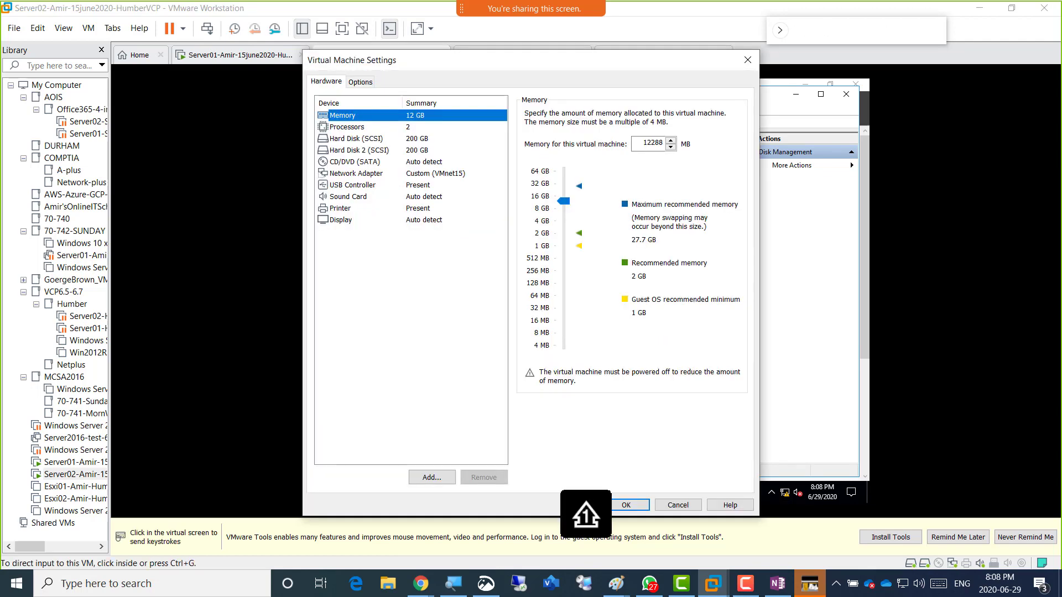
{"action": "left_click", "coordinate": [358, 151]}
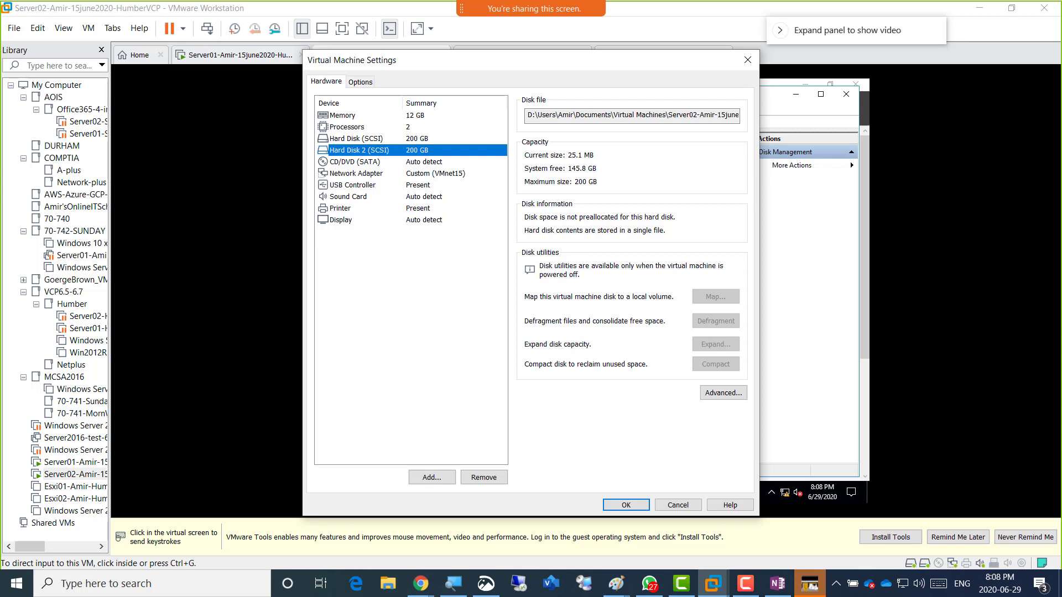
{"action": "left_click", "coordinate": [432, 478]}
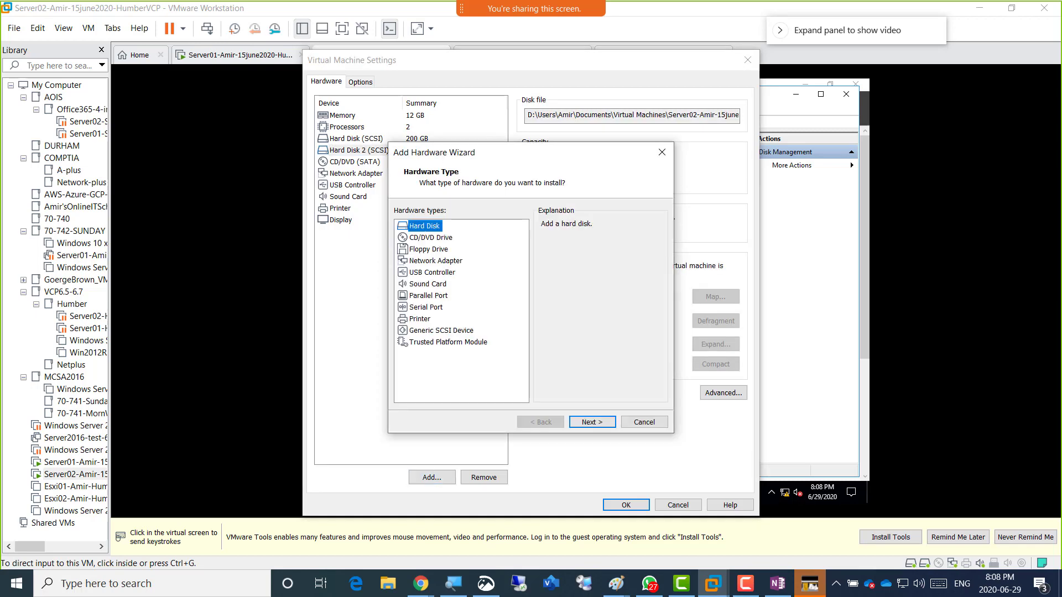
{"action": "left_click", "coordinate": [644, 421]}
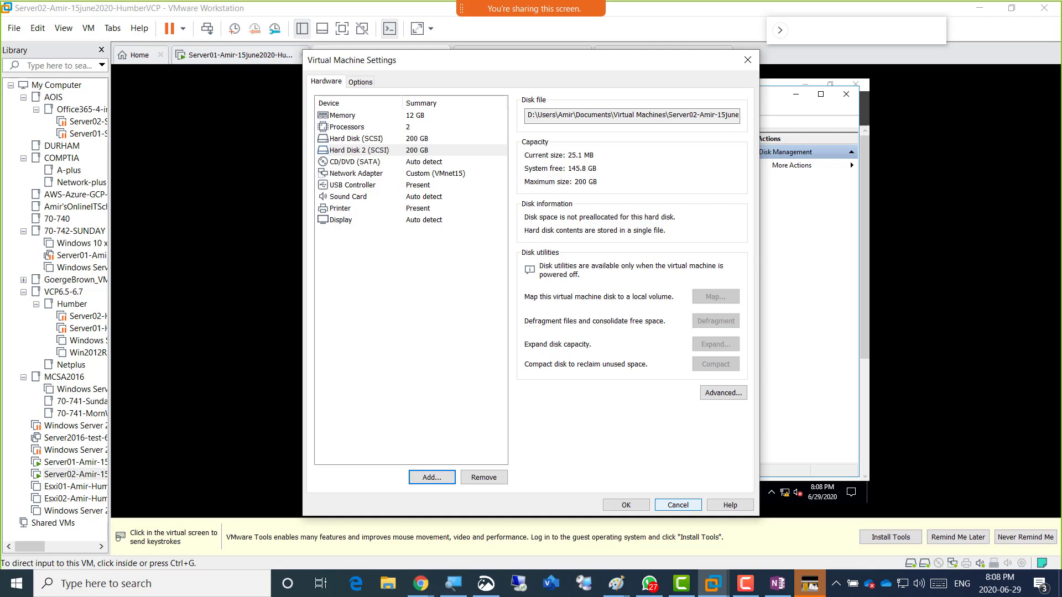
{"action": "left_click", "coordinate": [678, 505]}
{"action": "left_click", "coordinate": [661, 496]}
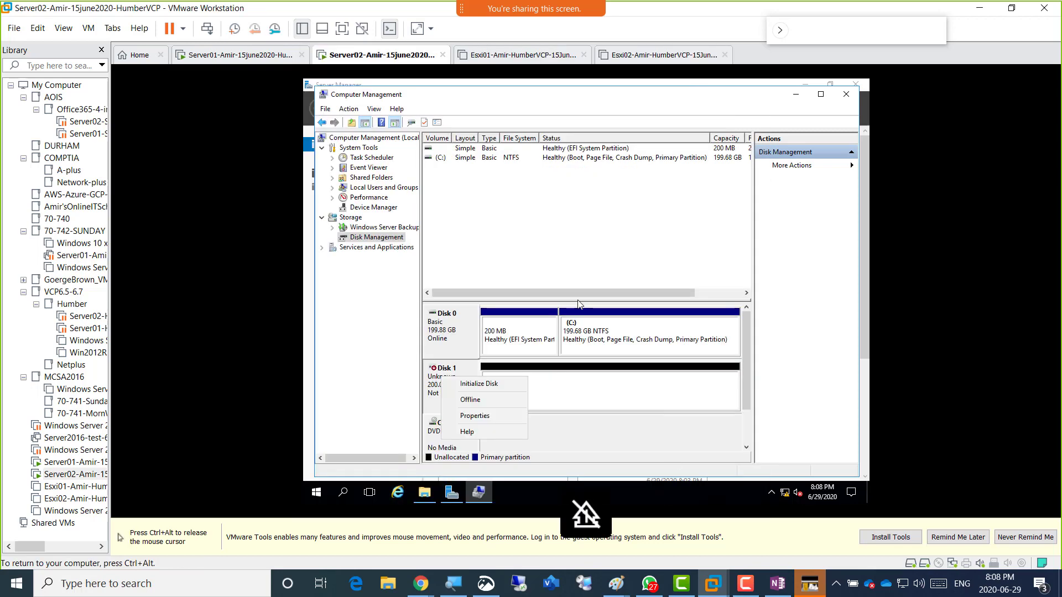
Bring the Member Server's 200 GB Disk 0 online, dismiss the data errors, and close Computer Management.
{"action": "key", "text": "ctrl+alt"}
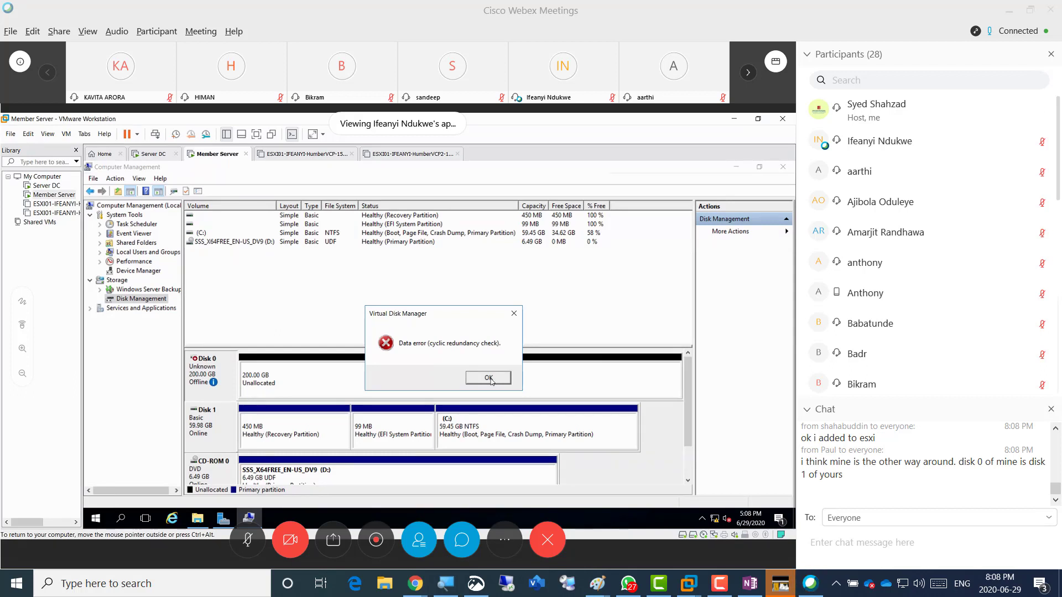
{"action": "left_click", "coordinate": [488, 378]}
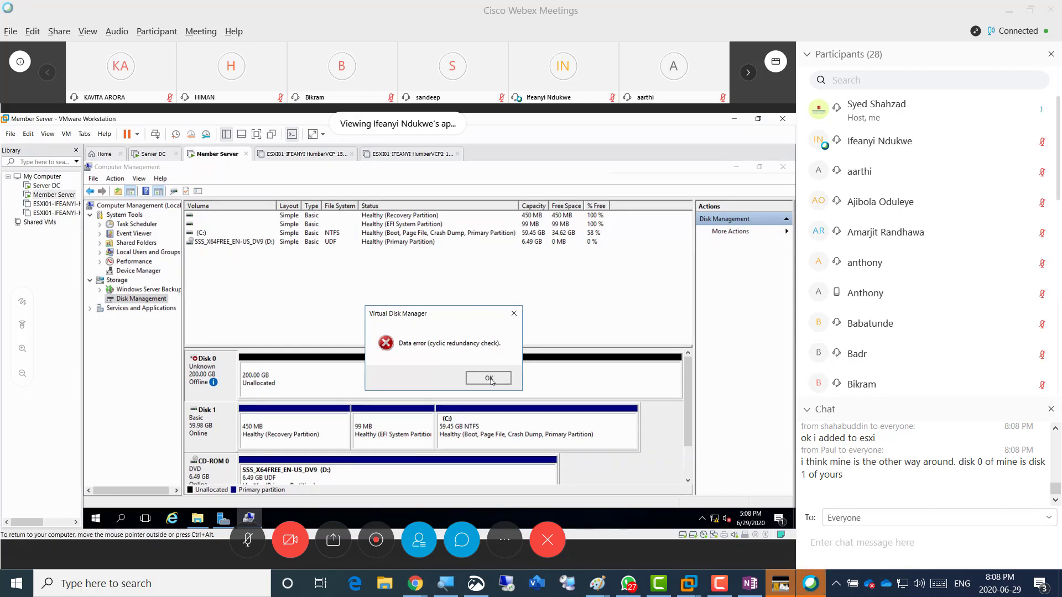
{"action": "right_click", "coordinate": [213, 373]}
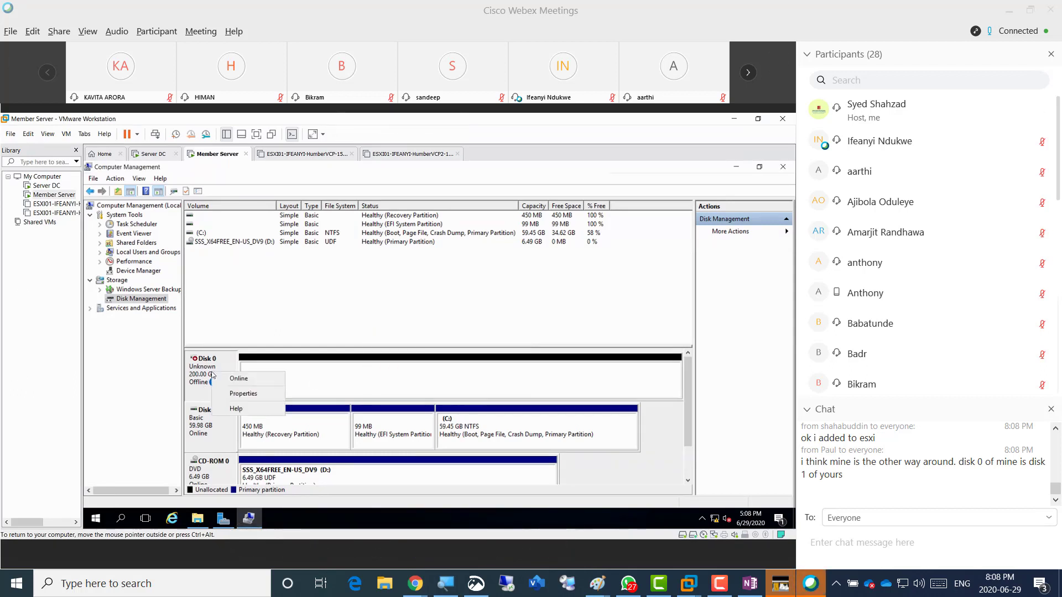
{"action": "left_click", "coordinate": [245, 381]}
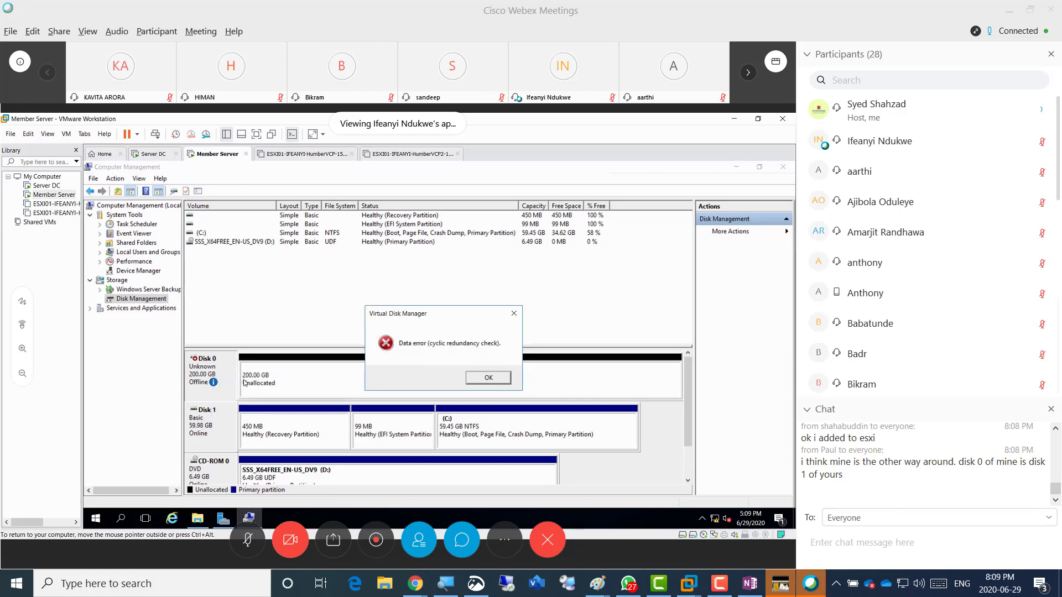
{"action": "left_click", "coordinate": [478, 378]}
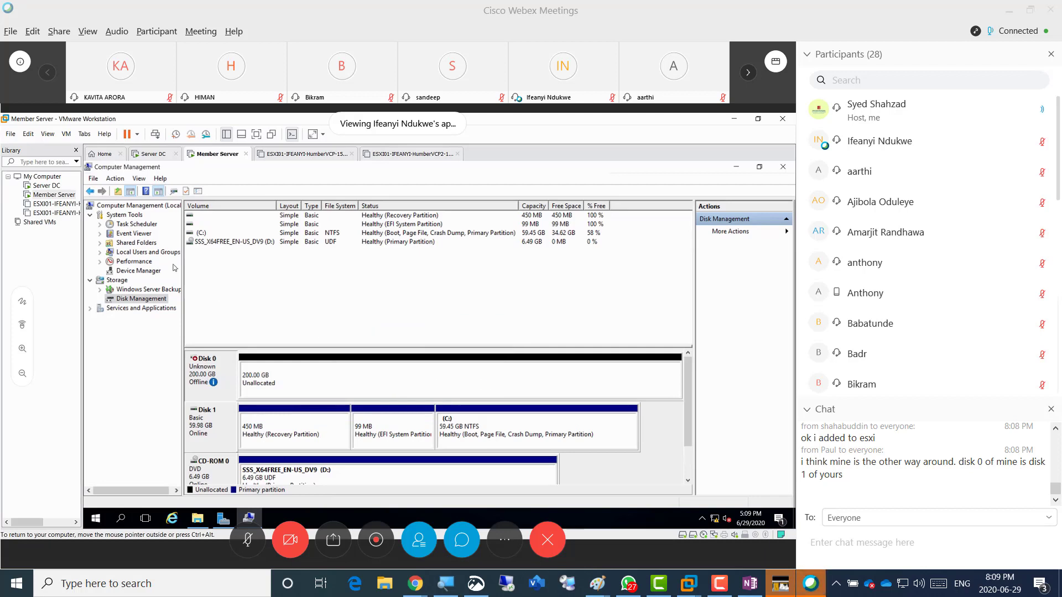
{"action": "left_click", "coordinate": [782, 167]}
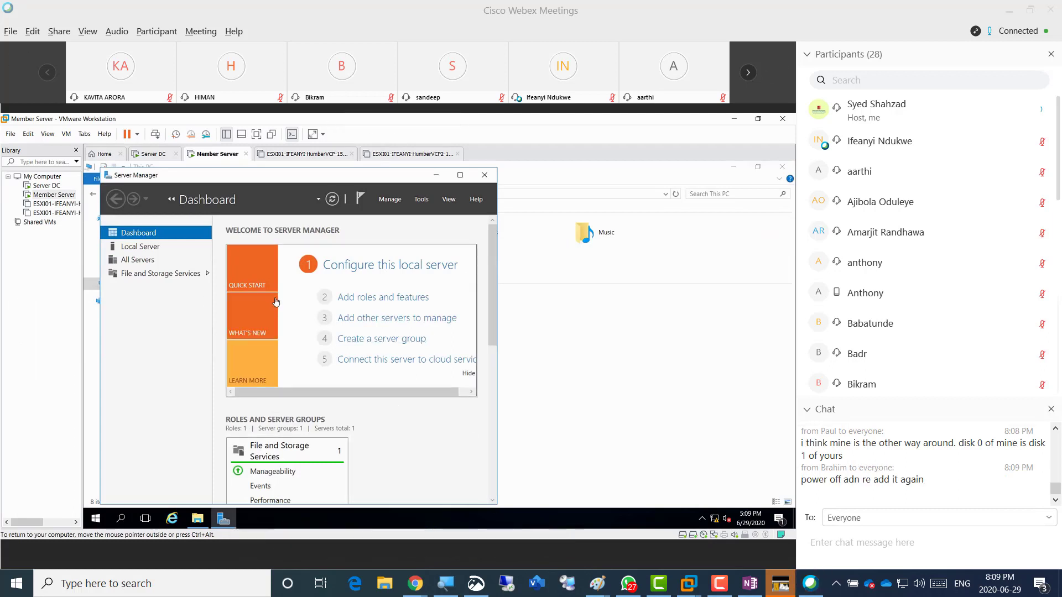
Reopen Disk Management, retry GPT initialization of Disk 0, dismiss the CRC error, and minimize it.
{"action": "left_click", "coordinate": [420, 199]}
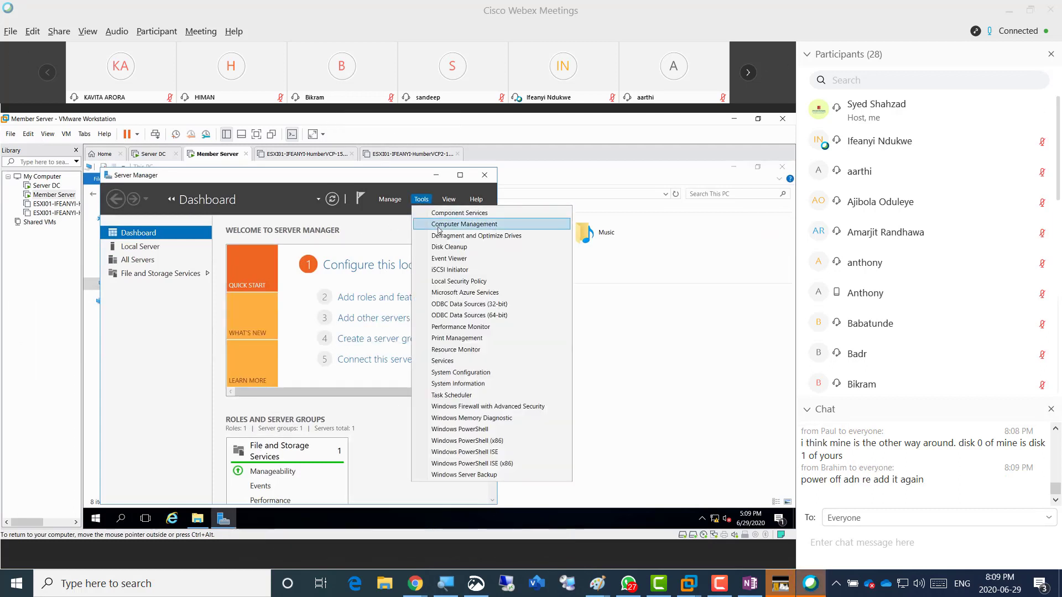
{"action": "left_click", "coordinate": [437, 228]}
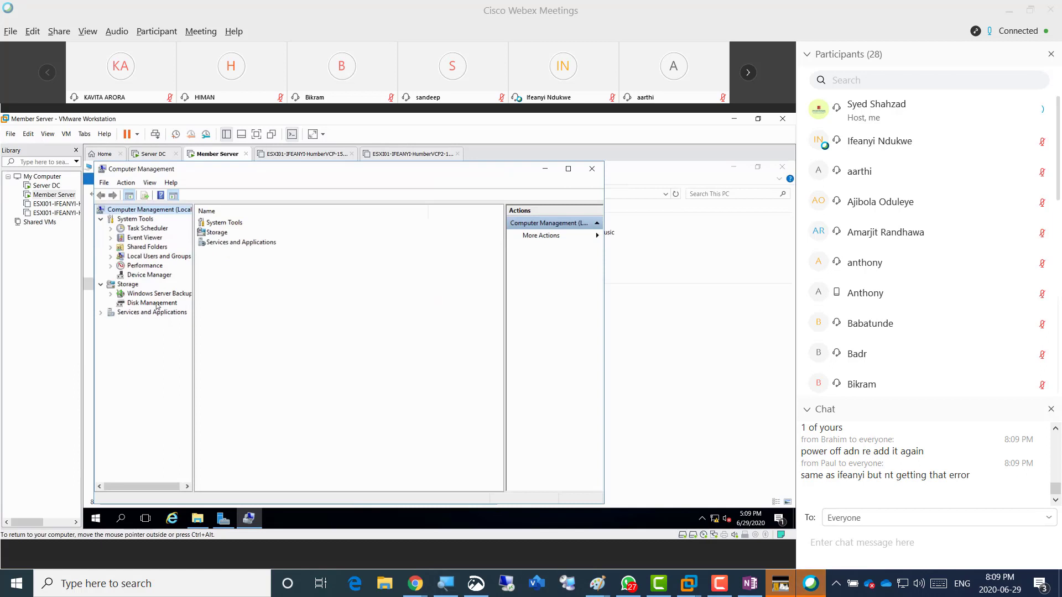
{"action": "left_click", "coordinate": [154, 303]}
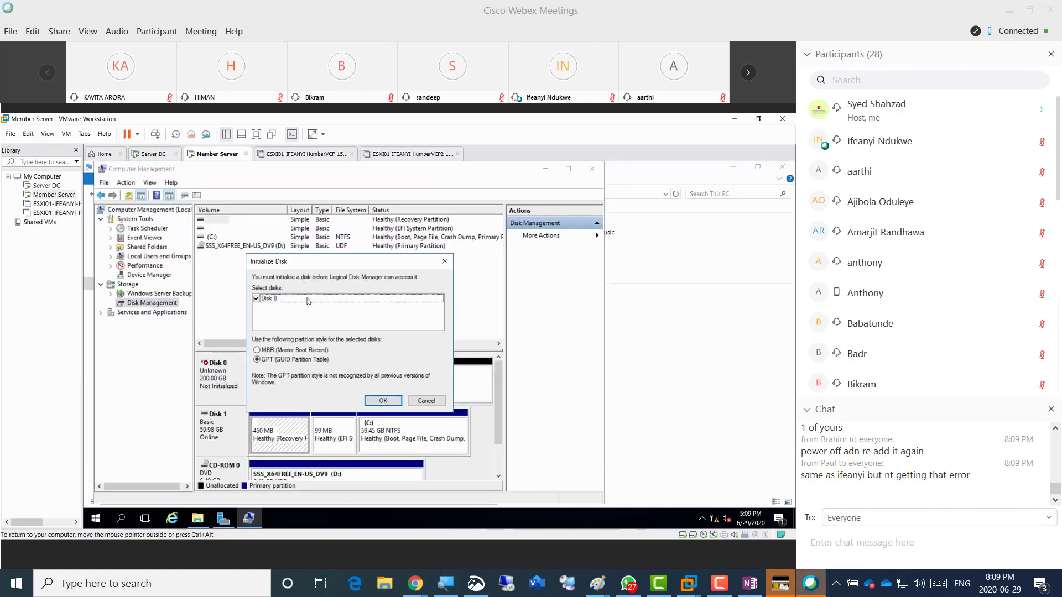
{"action": "left_click", "coordinate": [383, 400]}
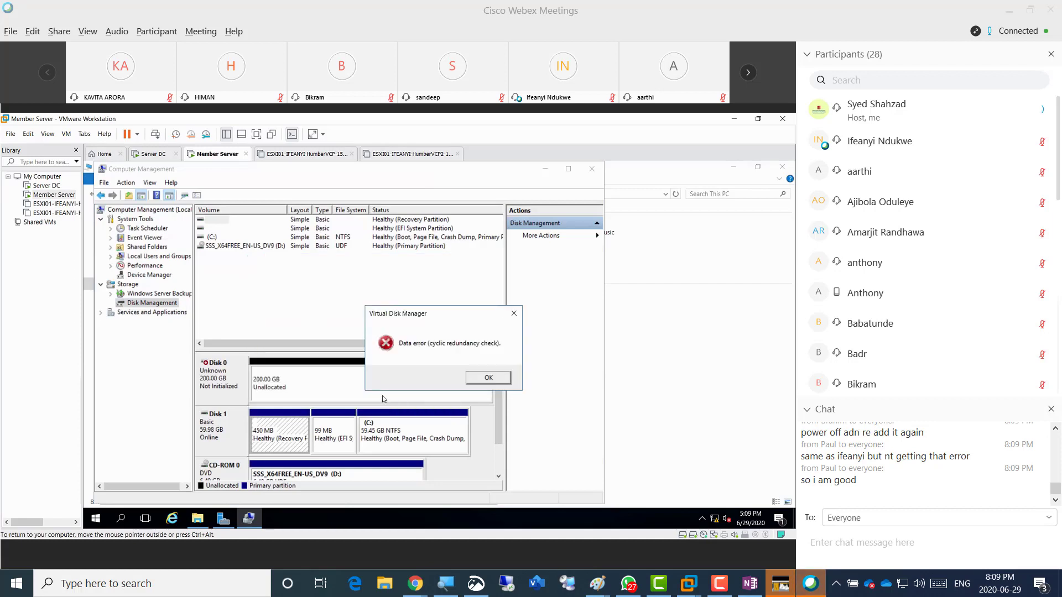
{"action": "left_click", "coordinate": [489, 377]}
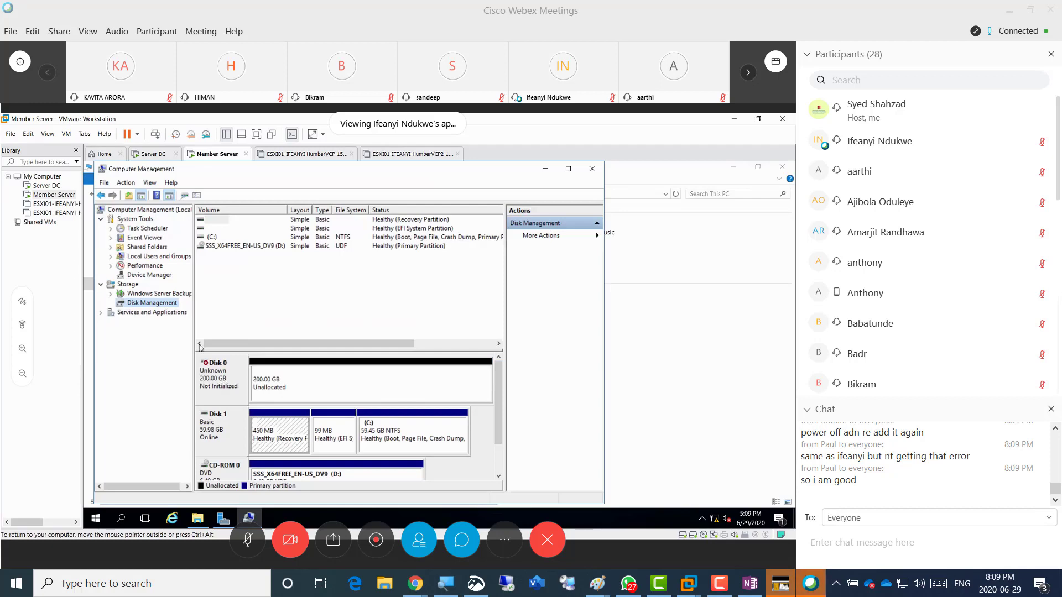
{"action": "left_click", "coordinate": [544, 169]}
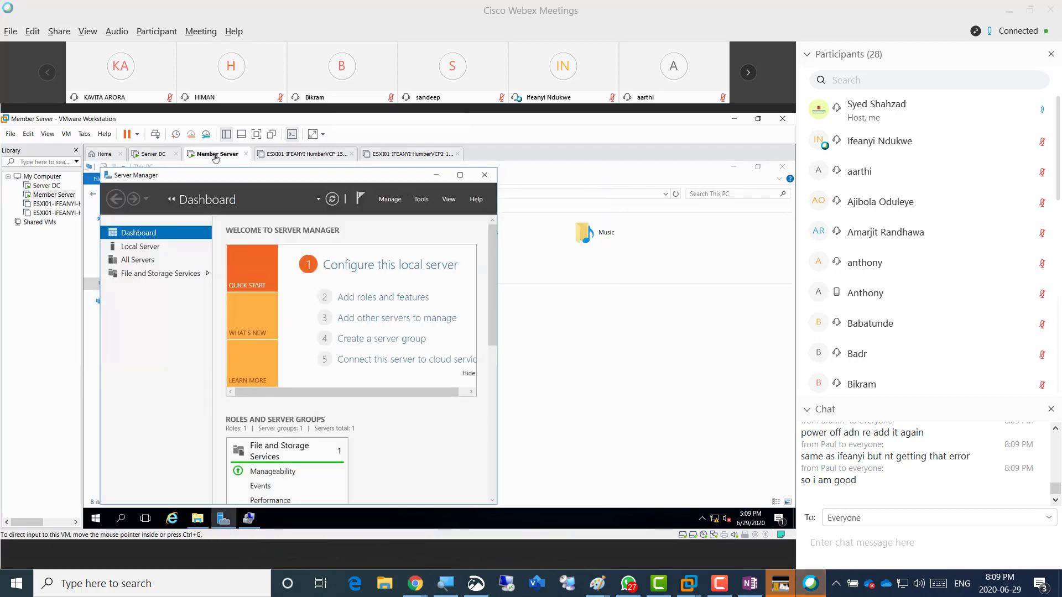
View the Member Server VM's 200 GB SCSI hard disk in its settings, then open Webex's sharing choices.
{"action": "right_click", "coordinate": [215, 156]}
{"action": "left_click", "coordinate": [257, 279]}
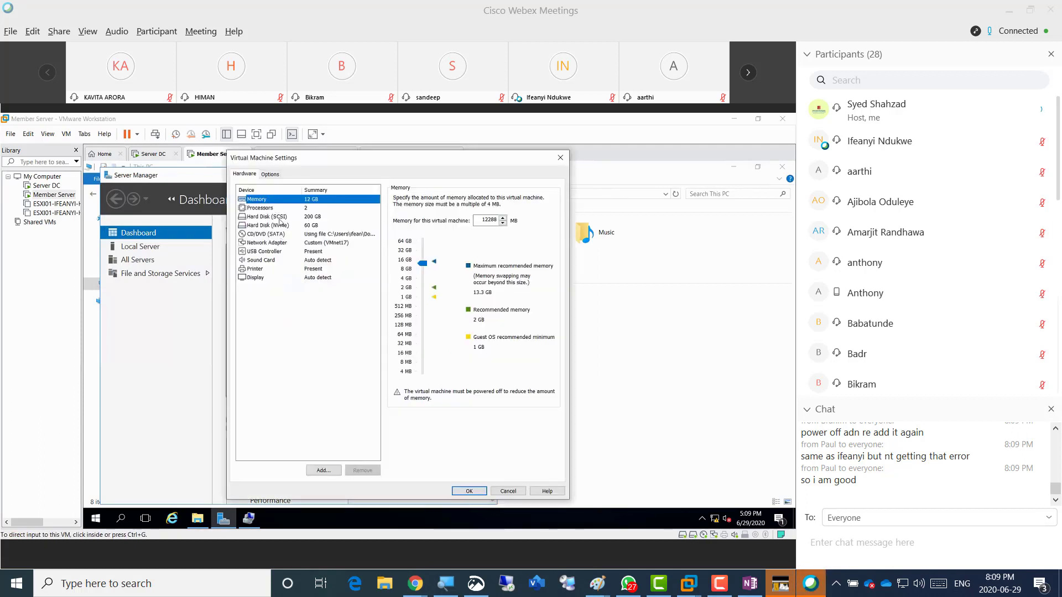
{"action": "left_click", "coordinate": [274, 218]}
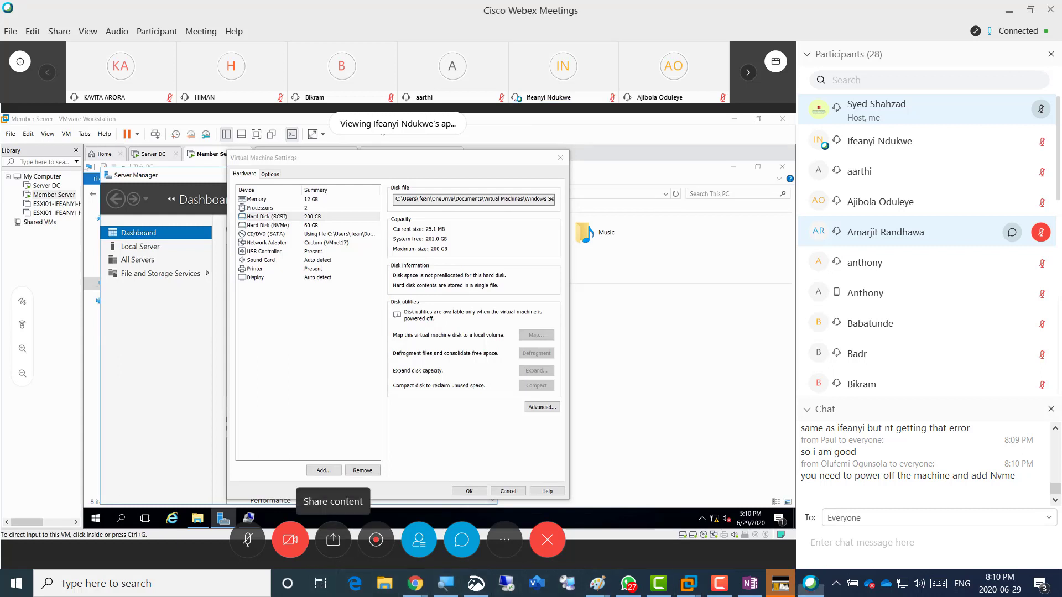
{"action": "left_click", "coordinate": [332, 539]}
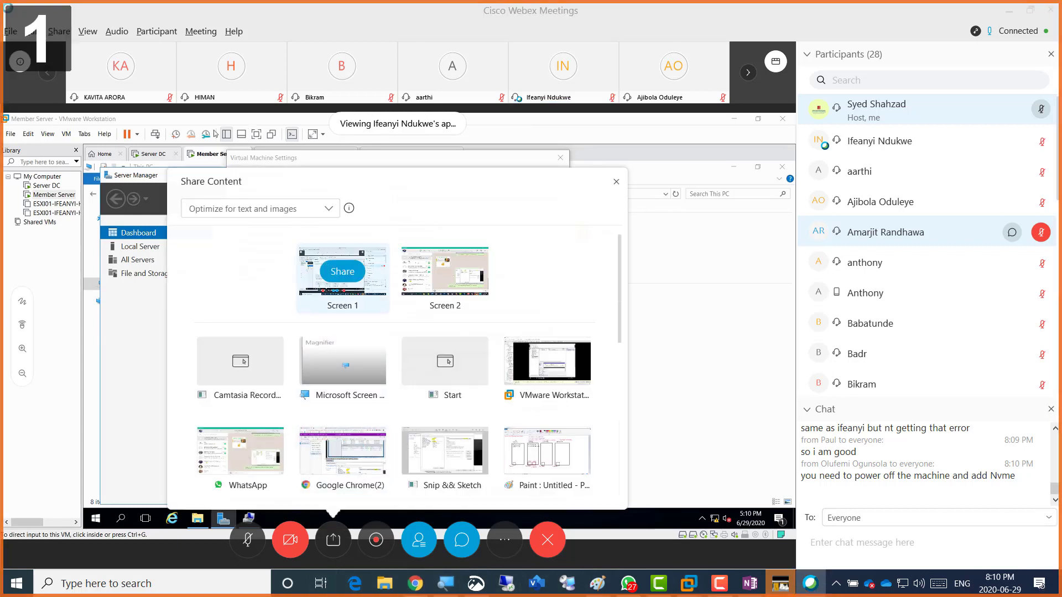
{"action": "left_click", "coordinate": [347, 272]}
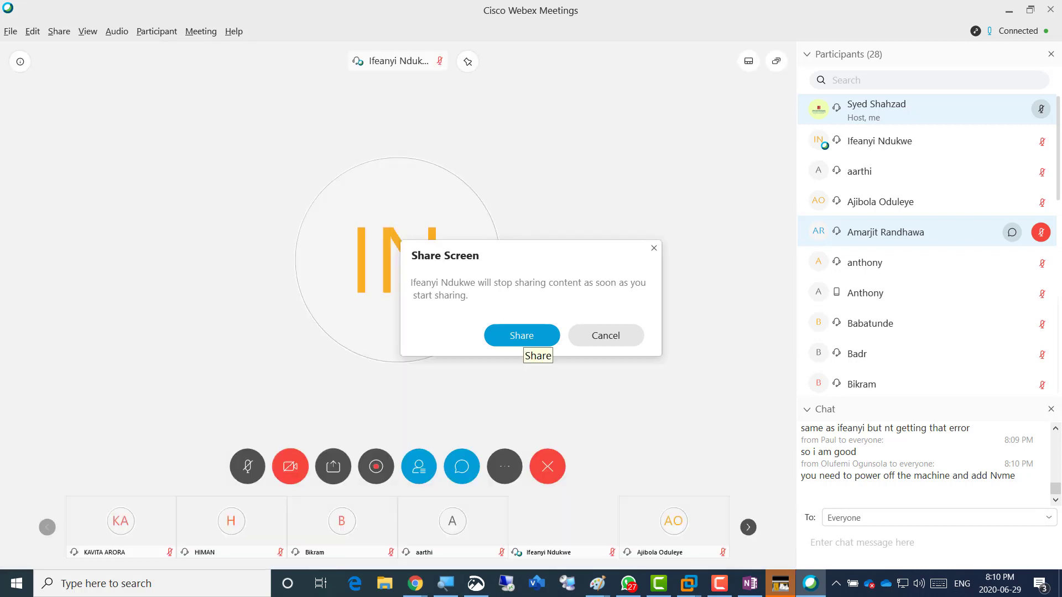
{"action": "left_click", "coordinate": [522, 338]}
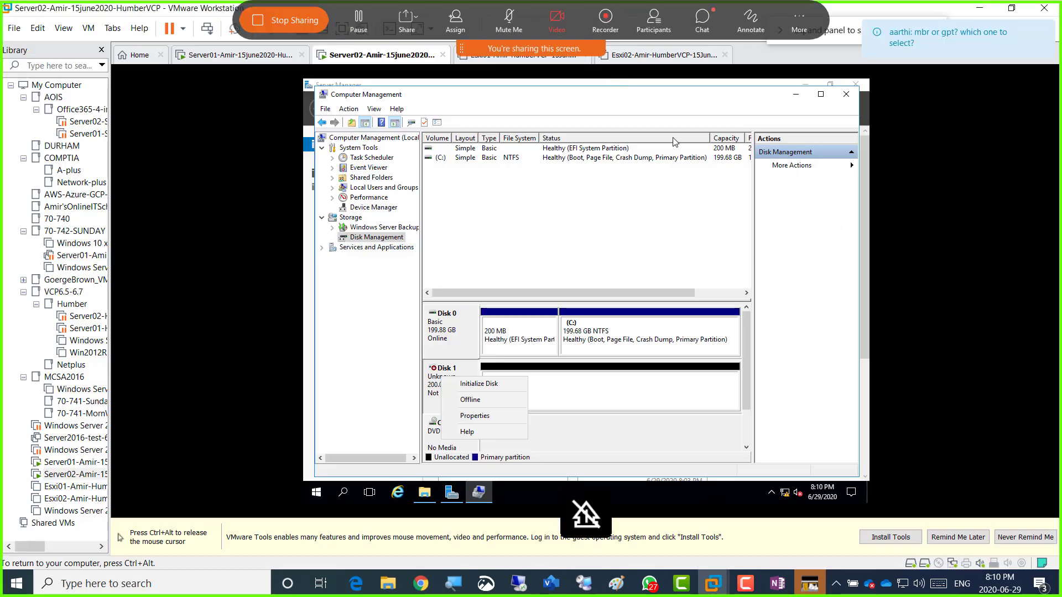
{"action": "key", "text": "ctrl+alt"}
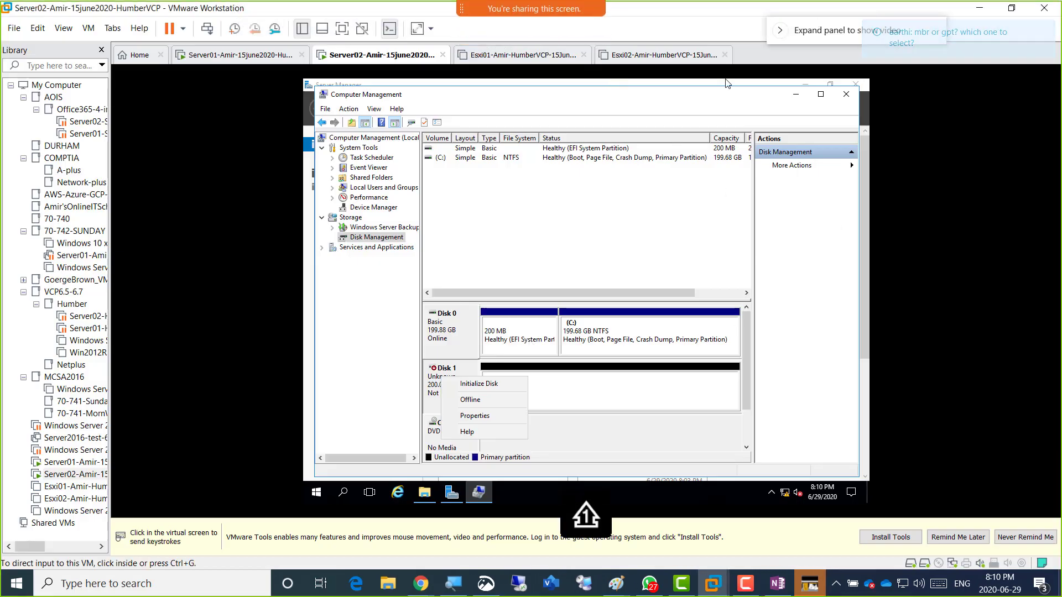
{"action": "left_click", "coordinate": [702, 21]}
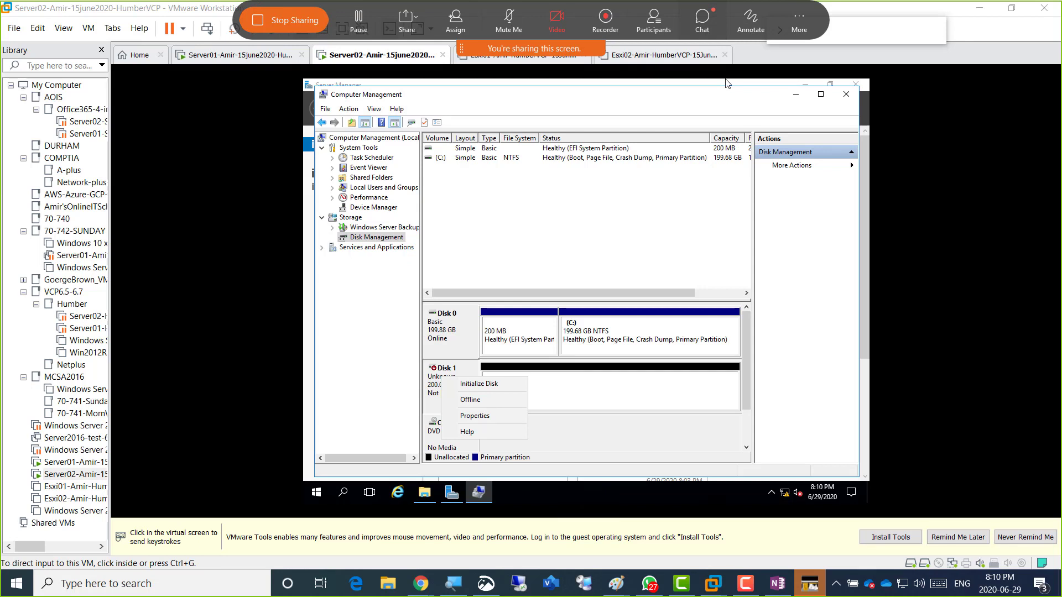
{"action": "left_click", "coordinate": [1048, 231]}
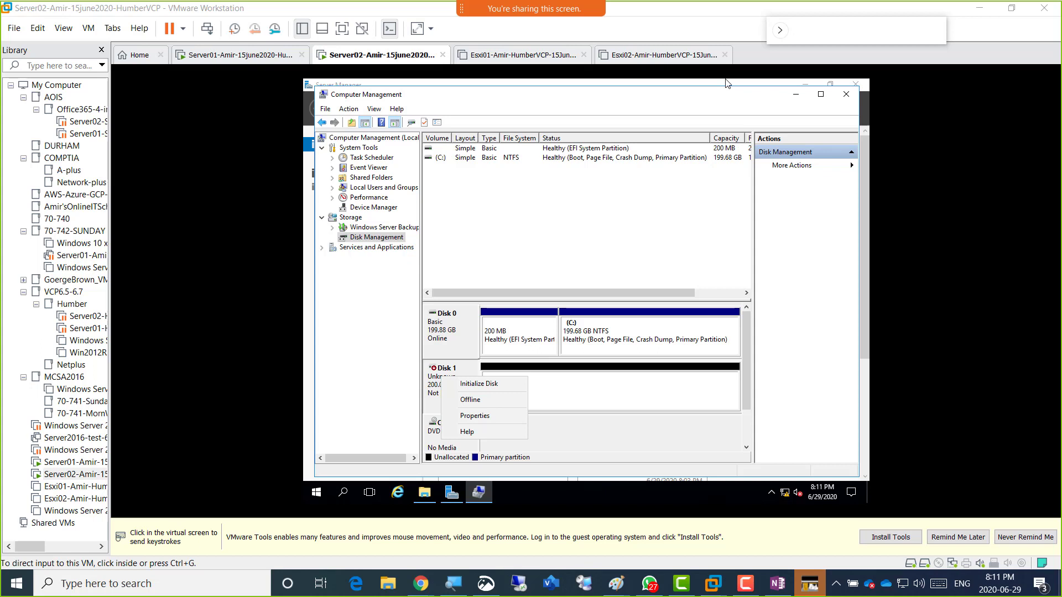
{"action": "left_click", "coordinate": [683, 387]}
{"action": "left_click", "coordinate": [579, 392]}
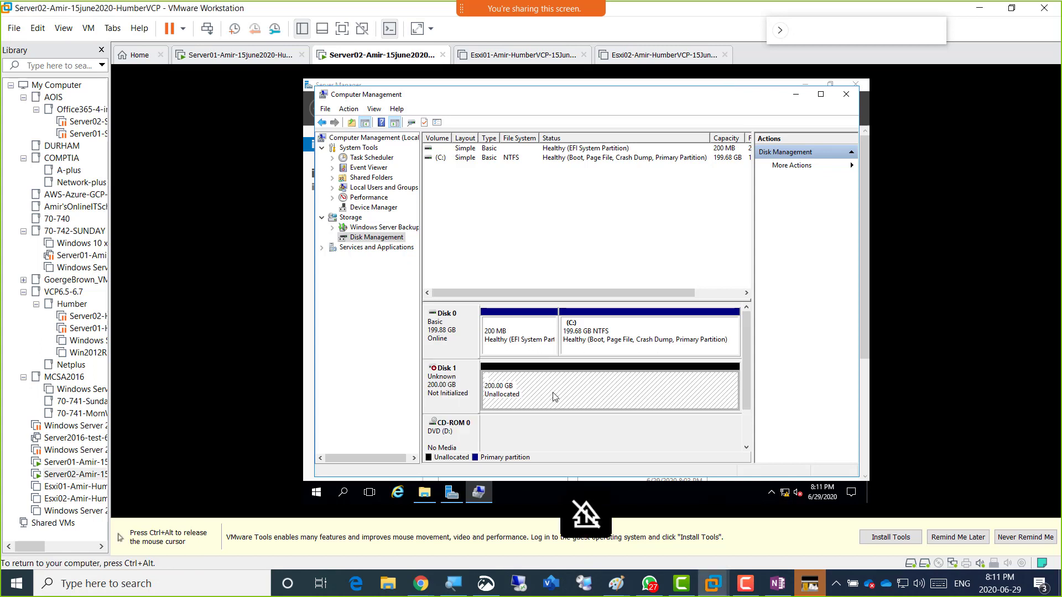
Initialize Disk 1 with the GPT partition style from its context menu.
{"action": "right_click", "coordinate": [446, 378]}
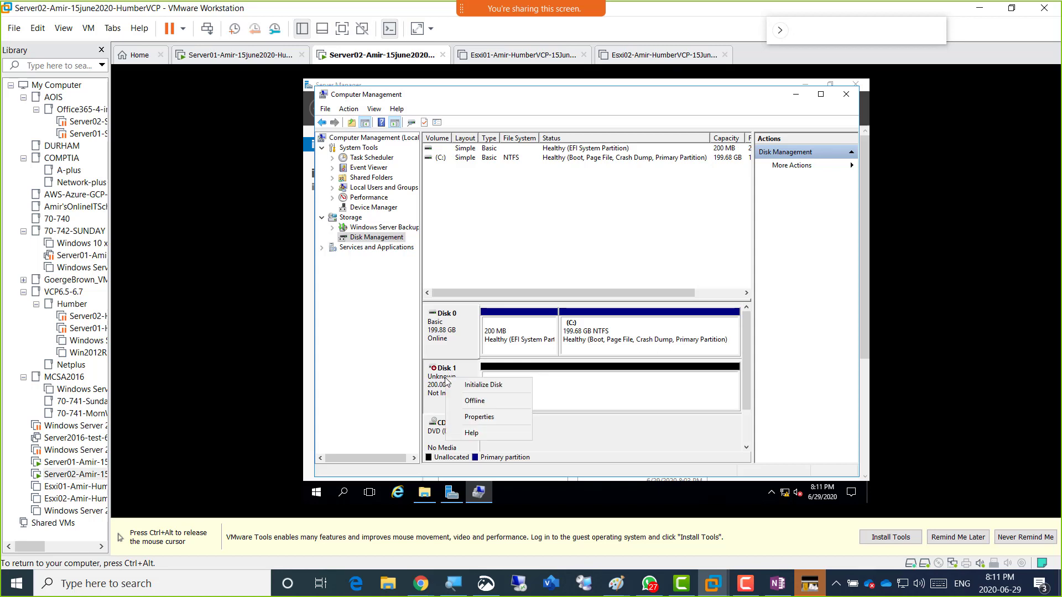
{"action": "left_click", "coordinate": [495, 388]}
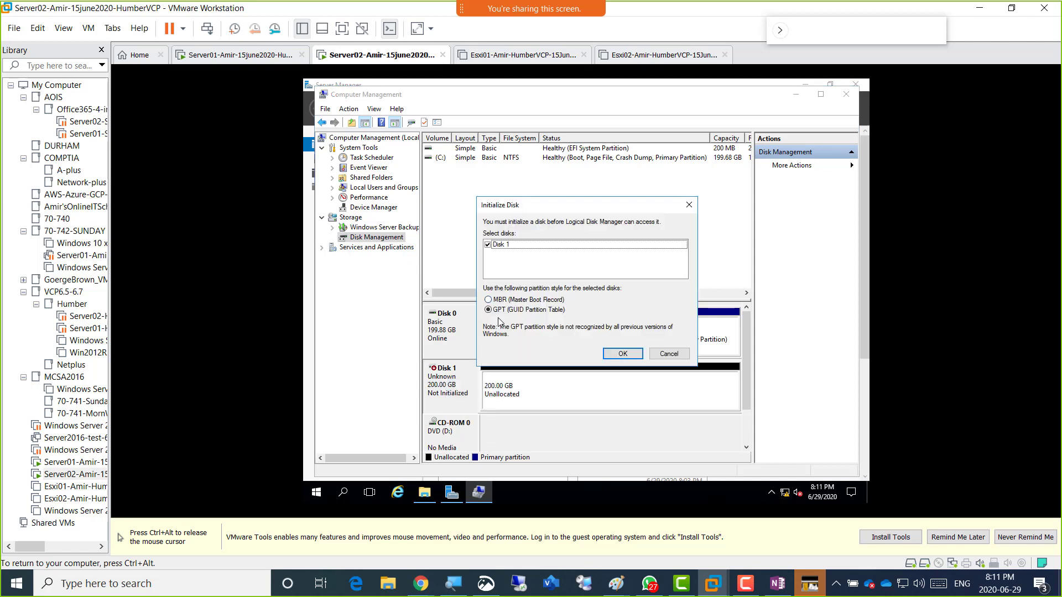
{"action": "left_click", "coordinate": [623, 354]}
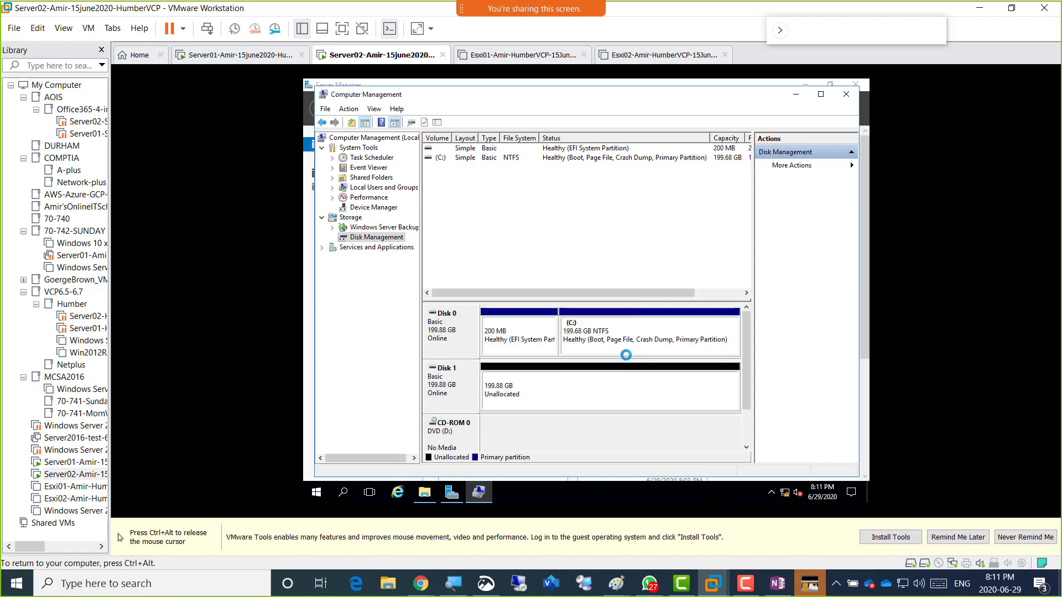
Select Disk 1's 199.88 GB unallocated space and bring up its options.
{"action": "left_click", "coordinate": [544, 392]}
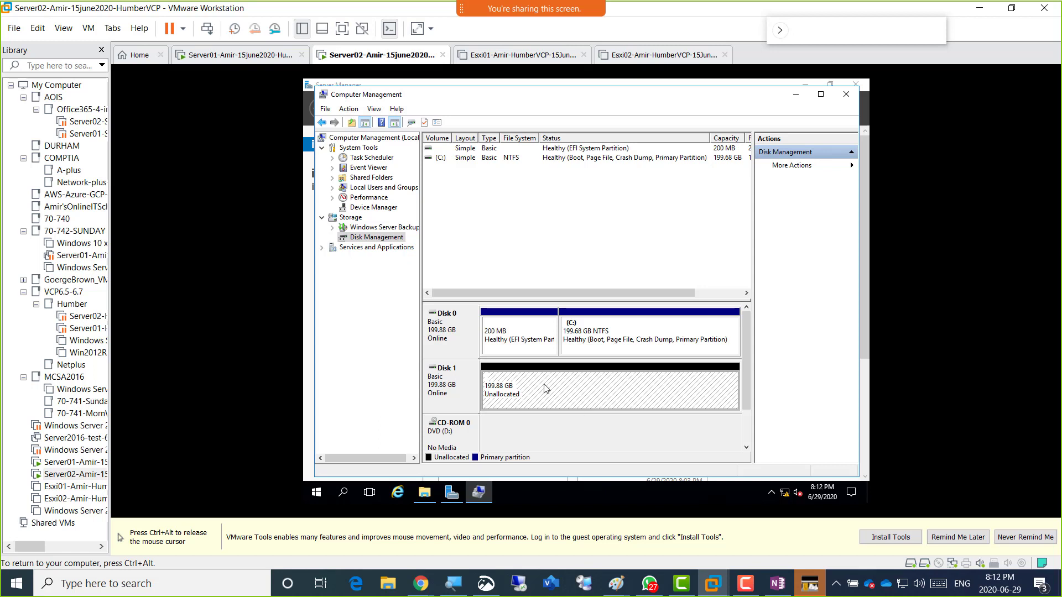
{"action": "right_click", "coordinate": [575, 386]}
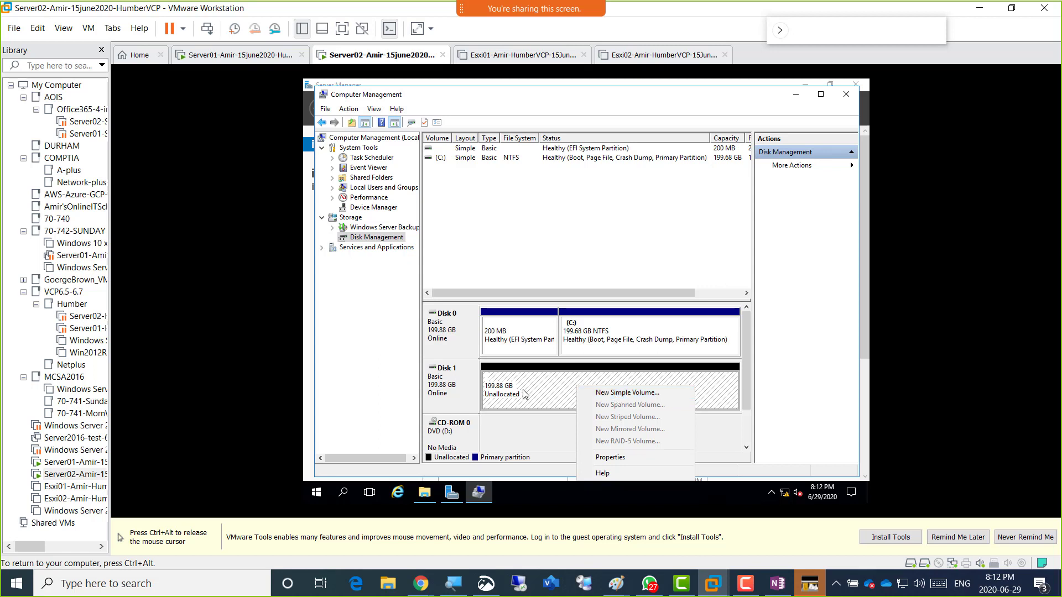
Launch New Simple Volume and accept the full 204670 MB size, reaching drive letter E.
{"action": "left_click", "coordinate": [655, 394]}
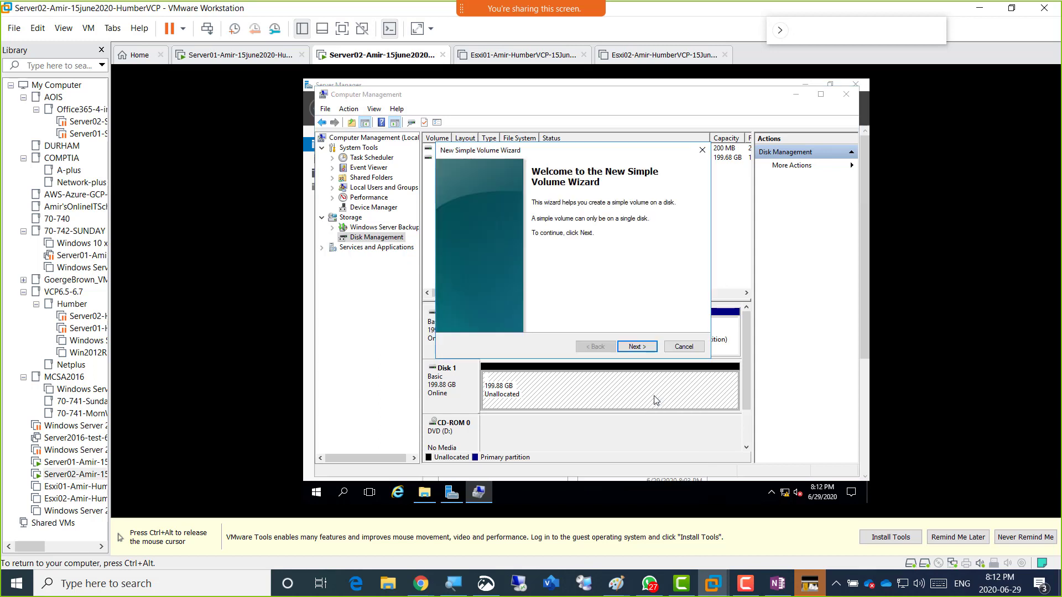
{"action": "left_click", "coordinate": [636, 347]}
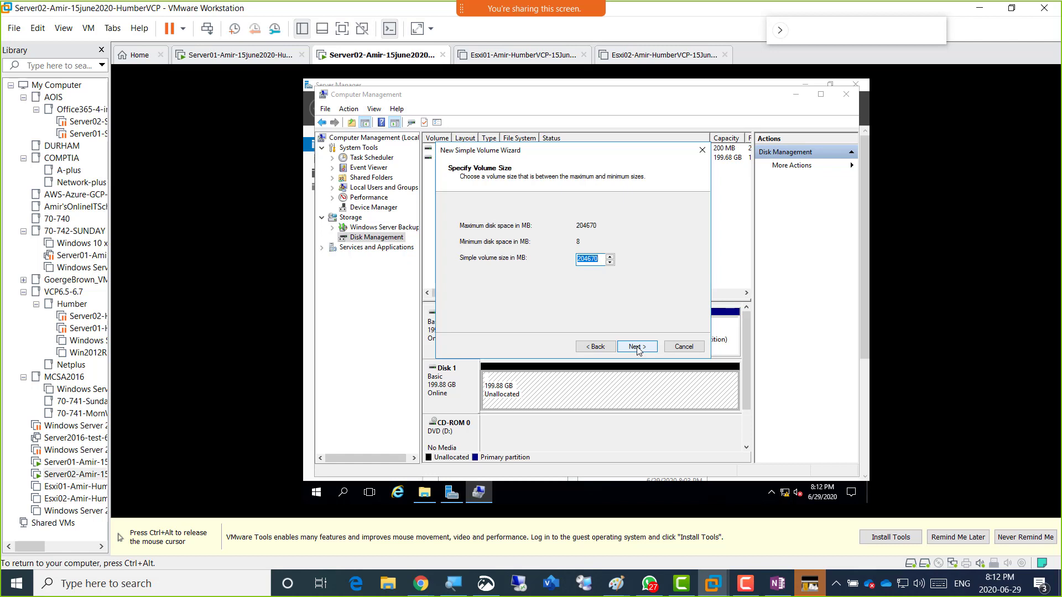
{"action": "left_click", "coordinate": [635, 347]}
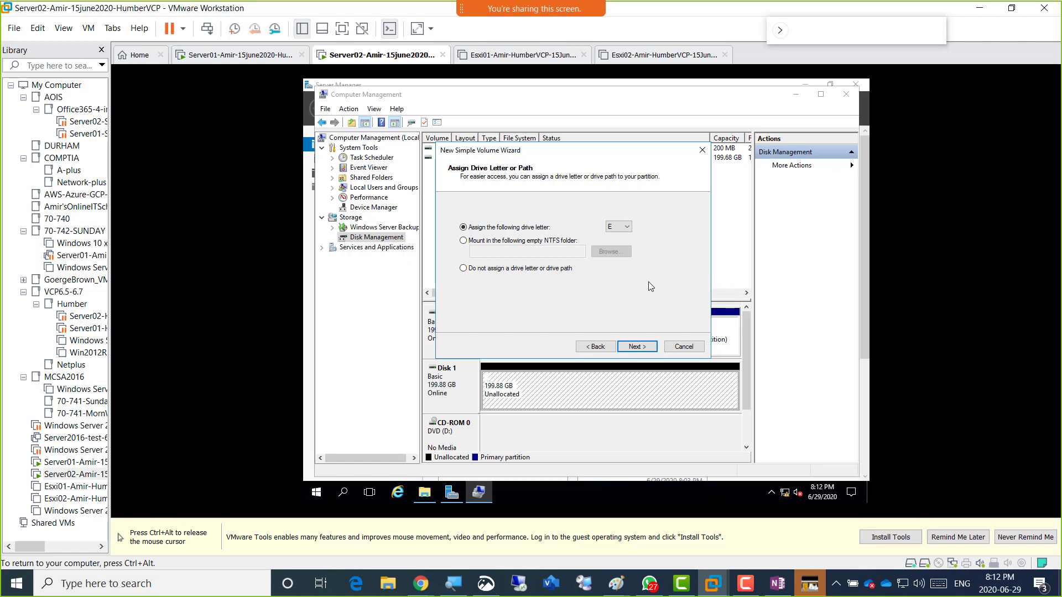
Keep drive letter E and quick-format the volume as NTFS with the label 'vCenter'.
{"action": "left_click", "coordinate": [637, 346]}
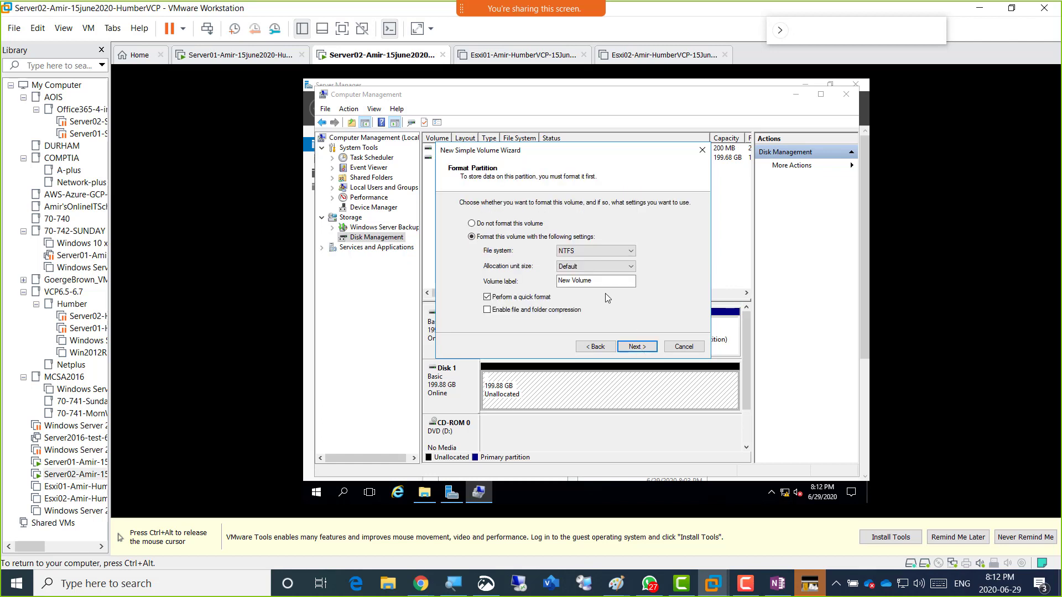
{"action": "left_click_drag", "start_coordinate": [627, 282], "coordinate": [509, 281]}
{"action": "type", "text": "vCenter"}
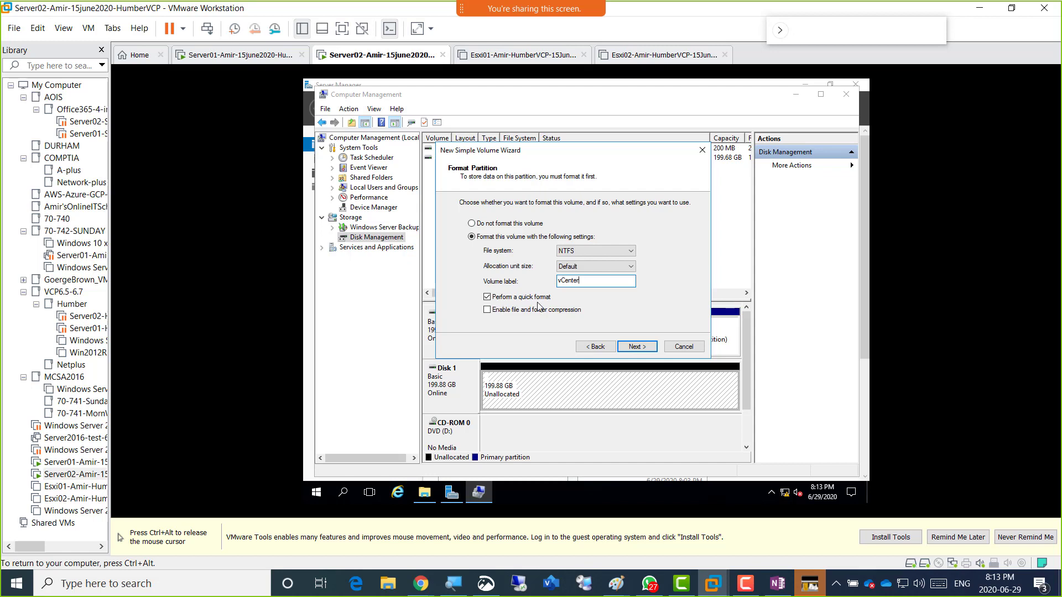
{"action": "left_click", "coordinate": [641, 349]}
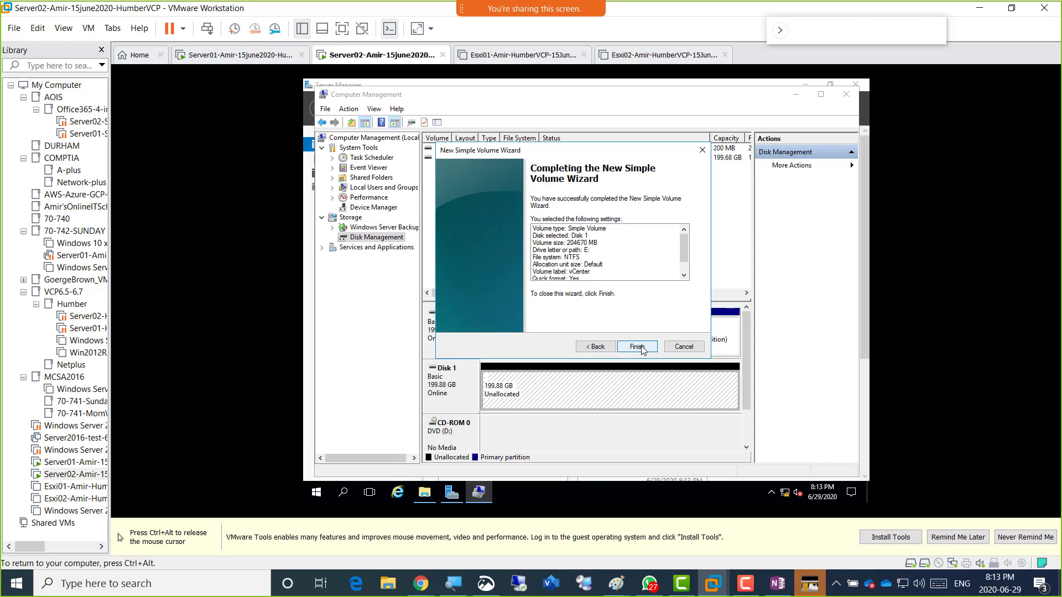
Finish the wizard to create vCenter (E:), then check it in File Explorer's This PC.
{"action": "left_click", "coordinate": [639, 346]}
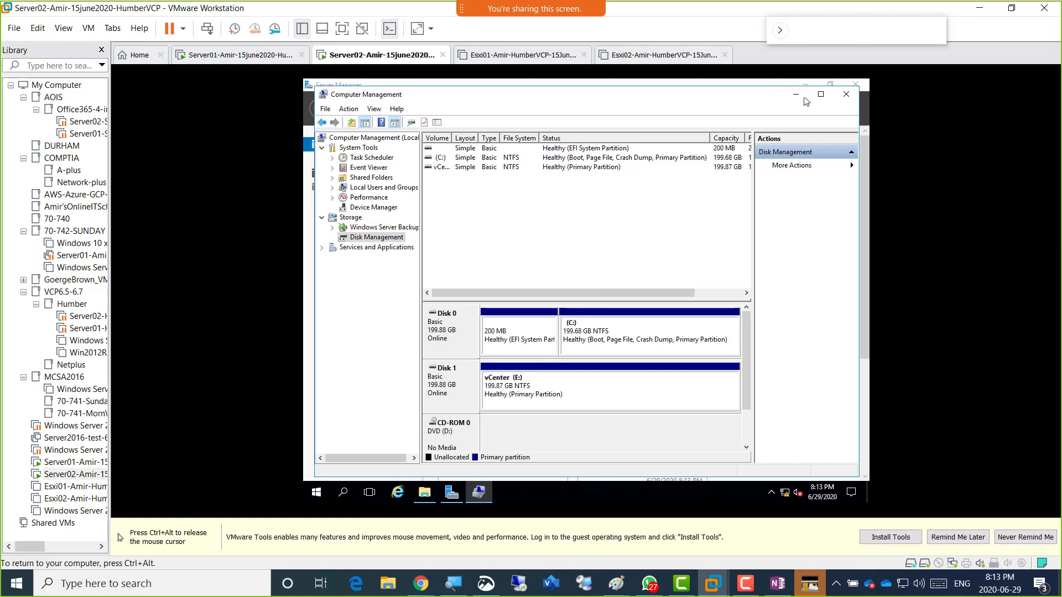
{"action": "left_click", "coordinate": [427, 497]}
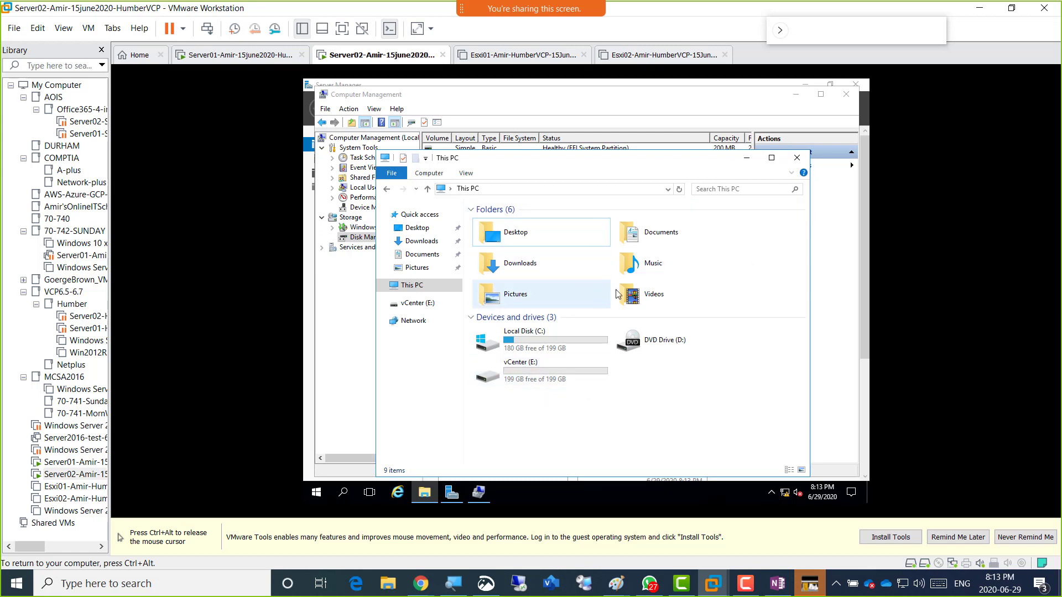
Bring Disk Management back in front of This PC to see Disk 1's vCenter (E:) partition.
{"action": "key", "text": "ctrl+alt"}
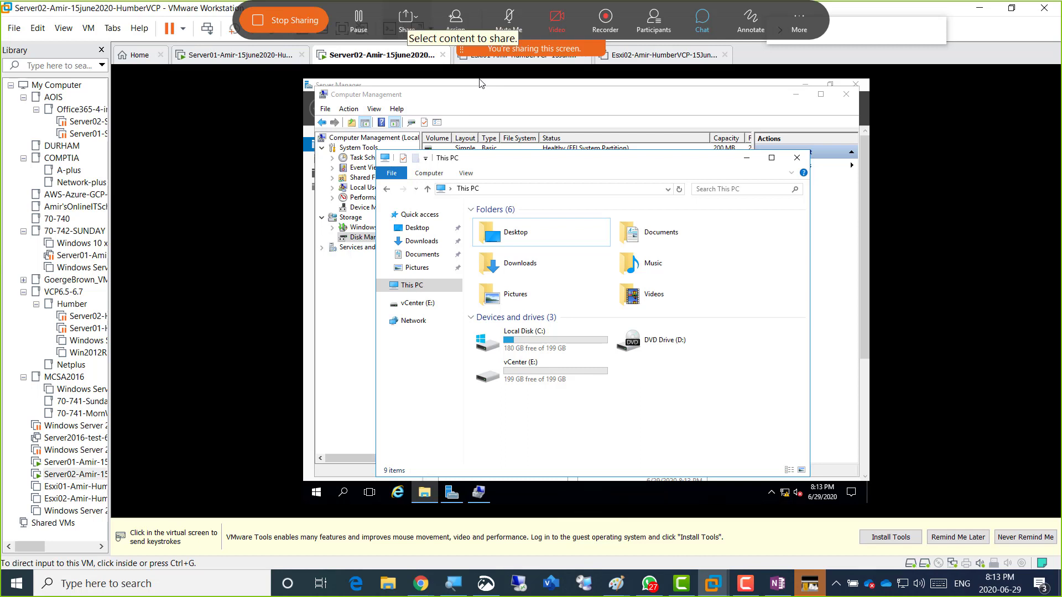
{"action": "left_click", "coordinate": [480, 83]}
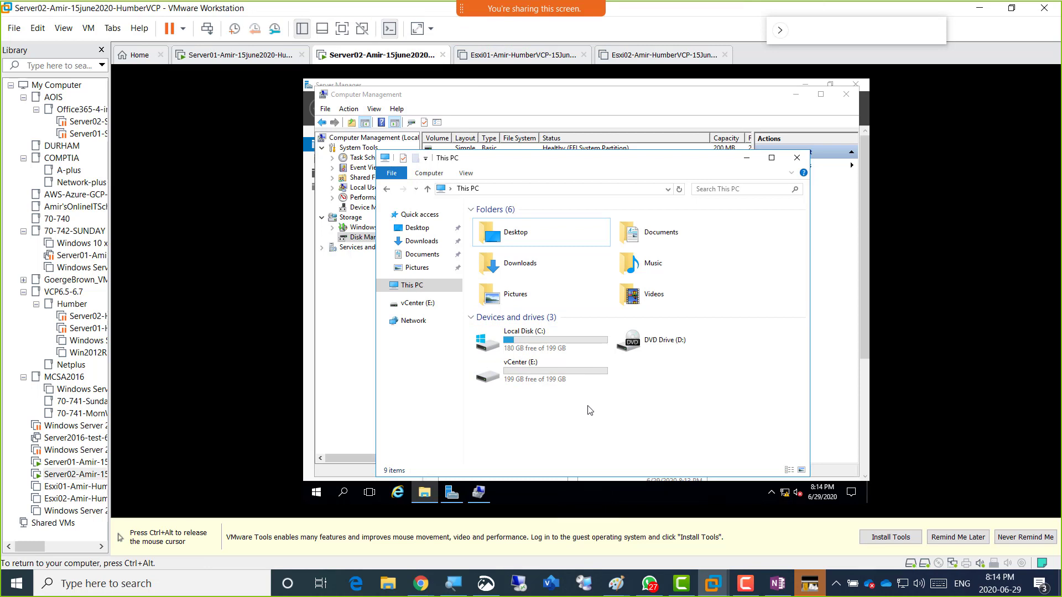
{"action": "left_click", "coordinate": [344, 297]}
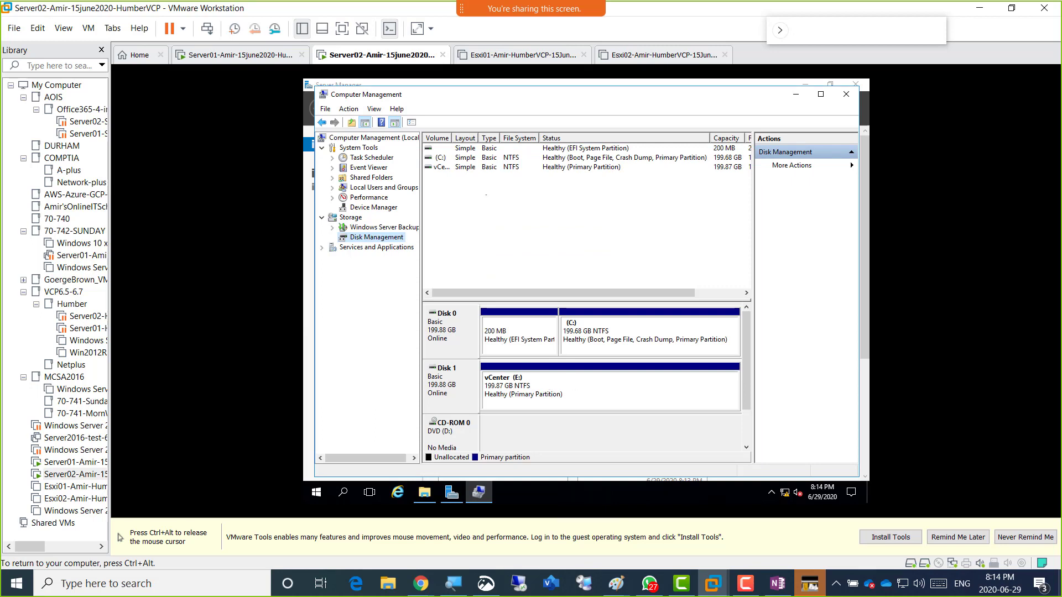
{"action": "key", "text": "ctrl+alt"}
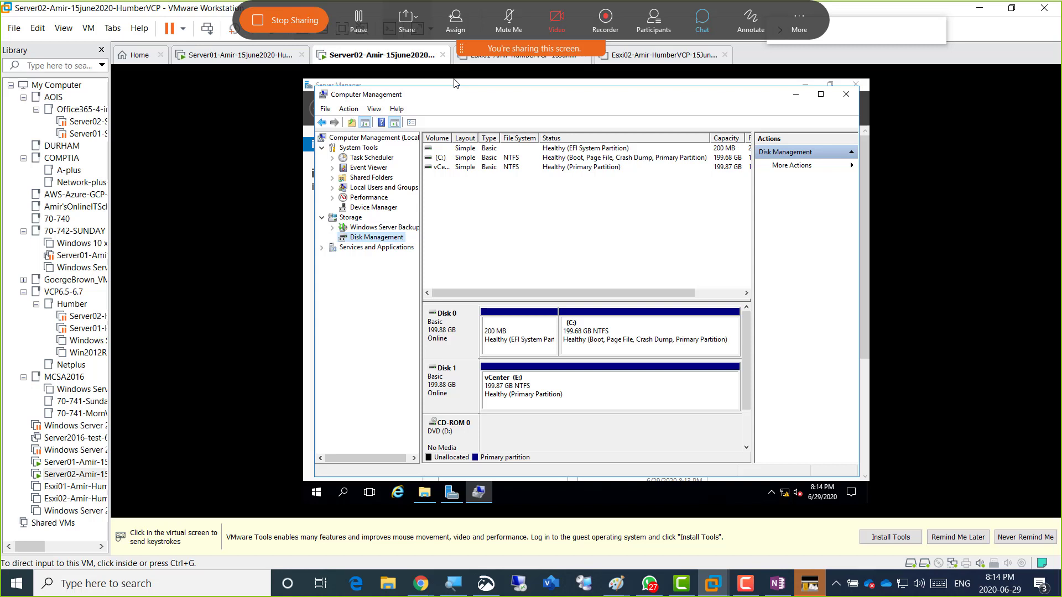
{"action": "left_click", "coordinate": [504, 318]}
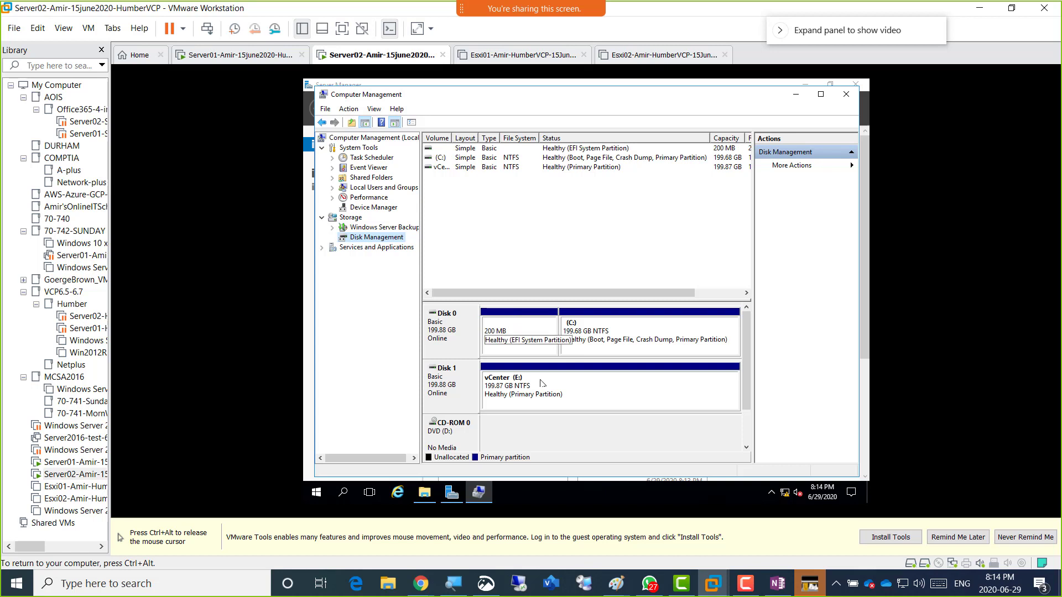
{"action": "key", "text": "ctrl+alt"}
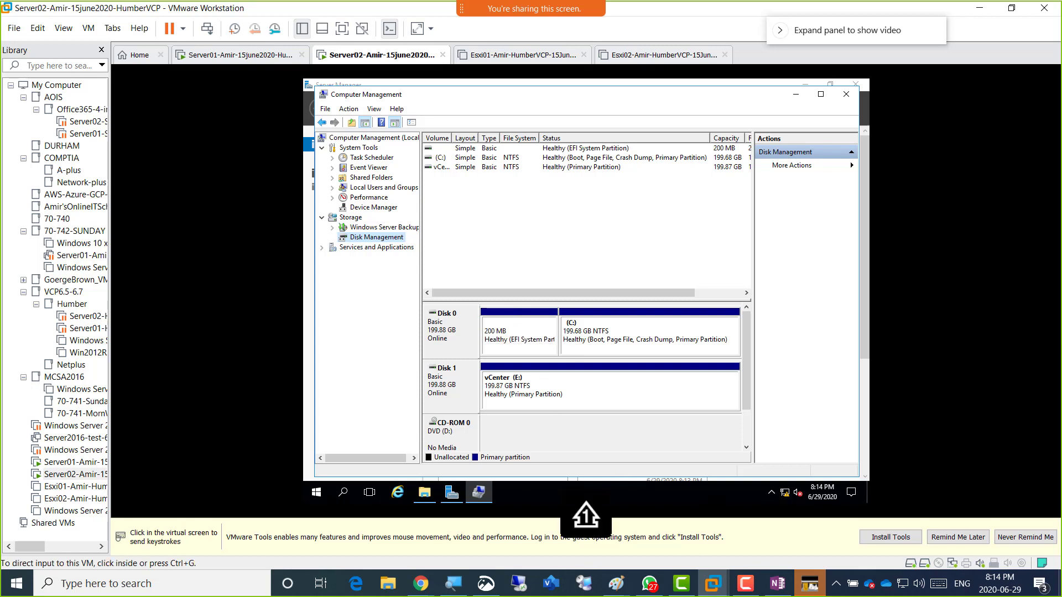
{"action": "left_click", "coordinate": [632, 468]}
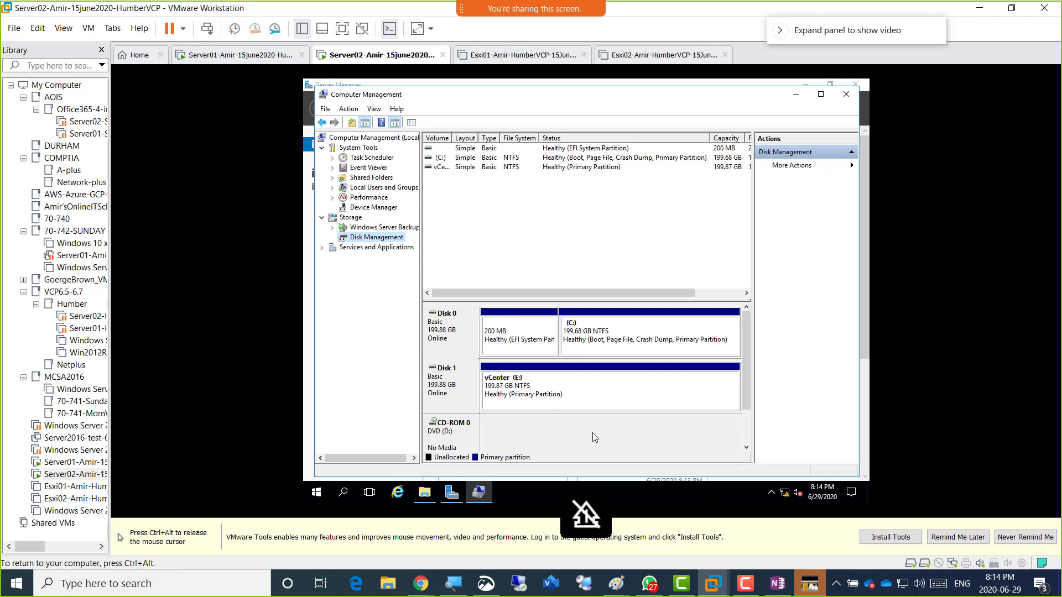
Open and dismiss the vCenter partition's context menu, then toggle mouse capture to the host and back.
{"action": "right_click", "coordinate": [519, 384]}
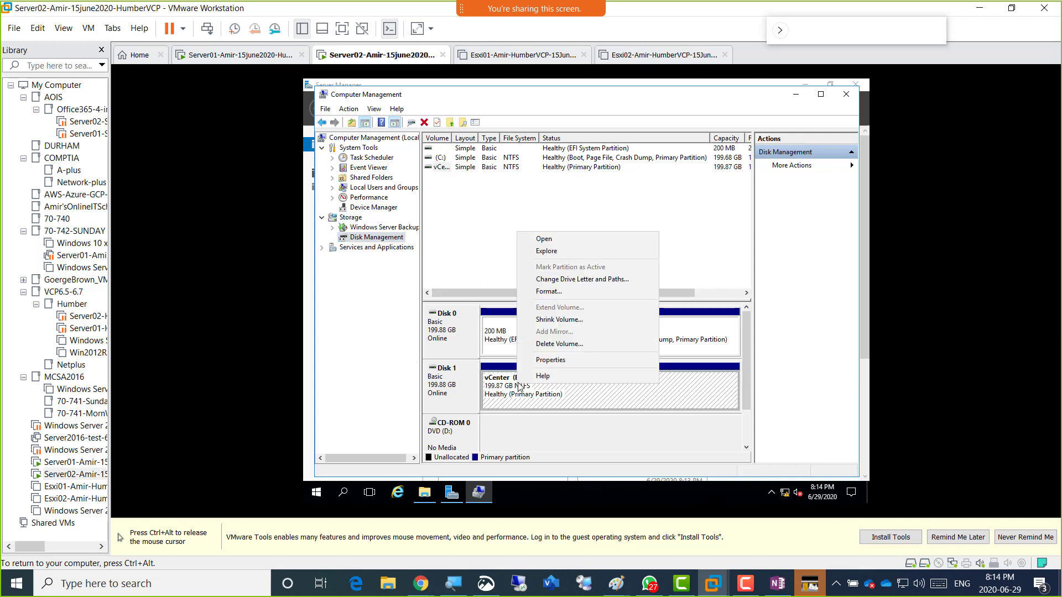
{"action": "left_click", "coordinate": [542, 405]}
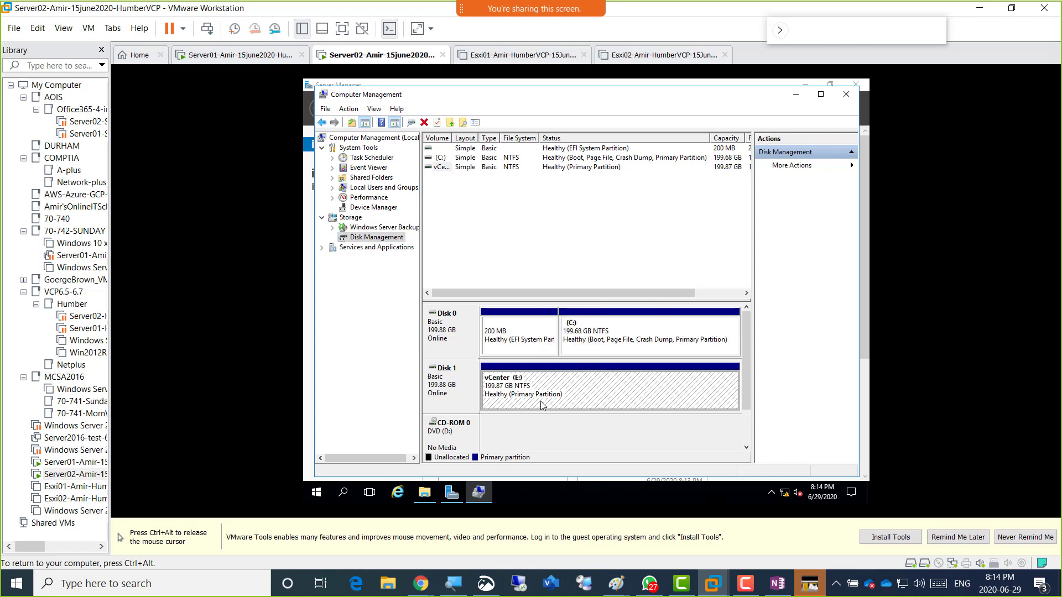
{"action": "key", "text": "ctrl+alt"}
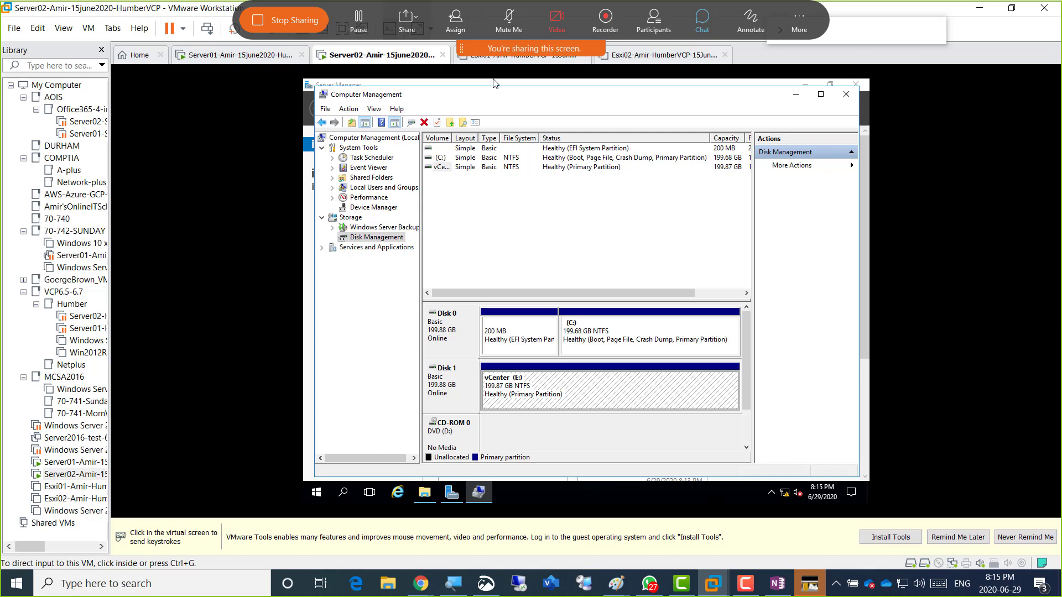
{"action": "left_click", "coordinate": [645, 349]}
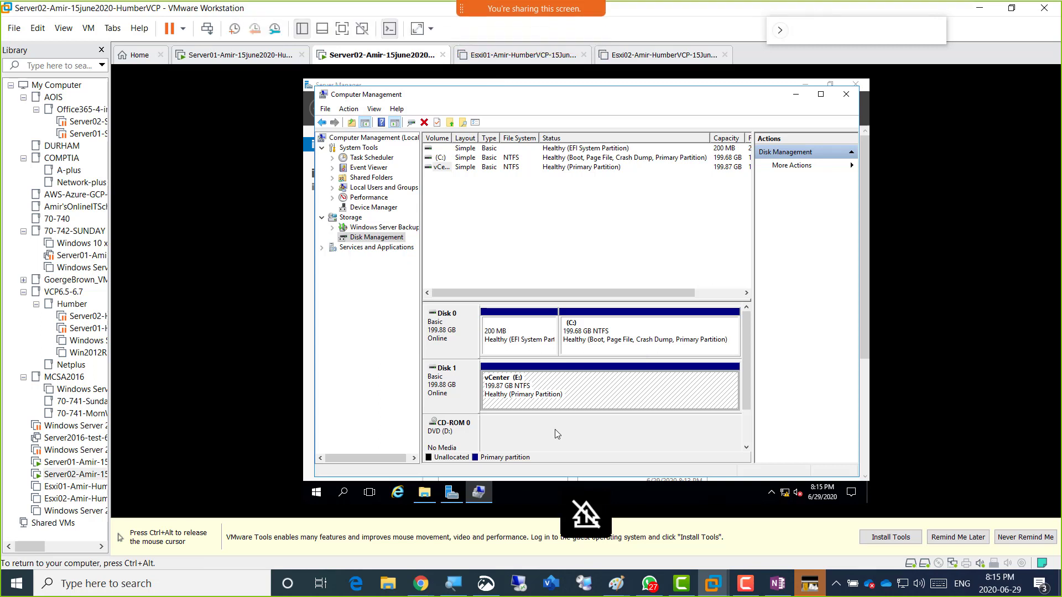
Toggle mouse capture between host and Server02 several times, then minimize Computer Management.
{"action": "key", "text": "ctrl+alt"}
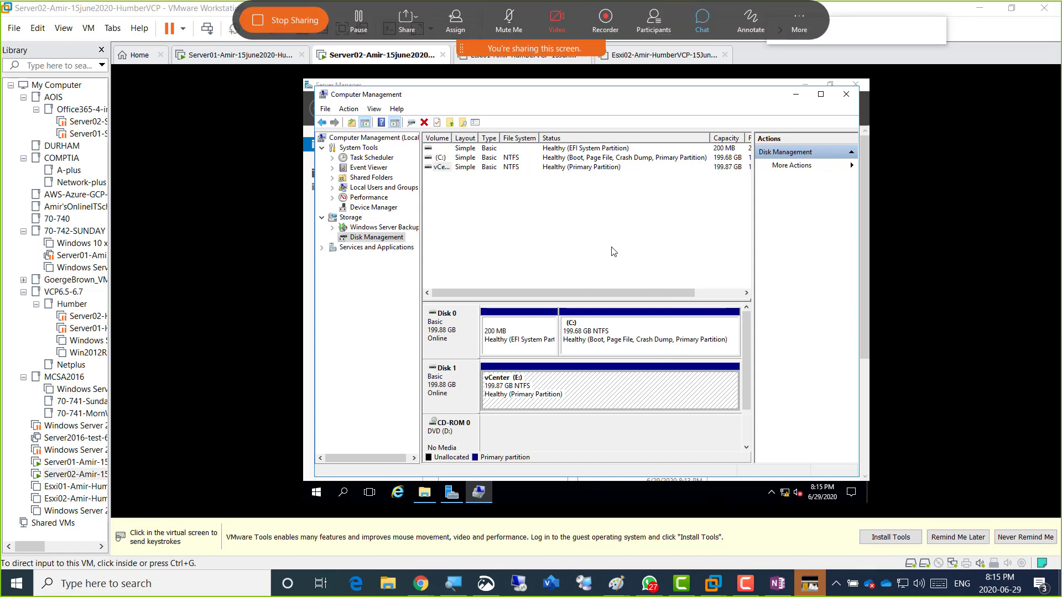
{"action": "left_click", "coordinate": [613, 251]}
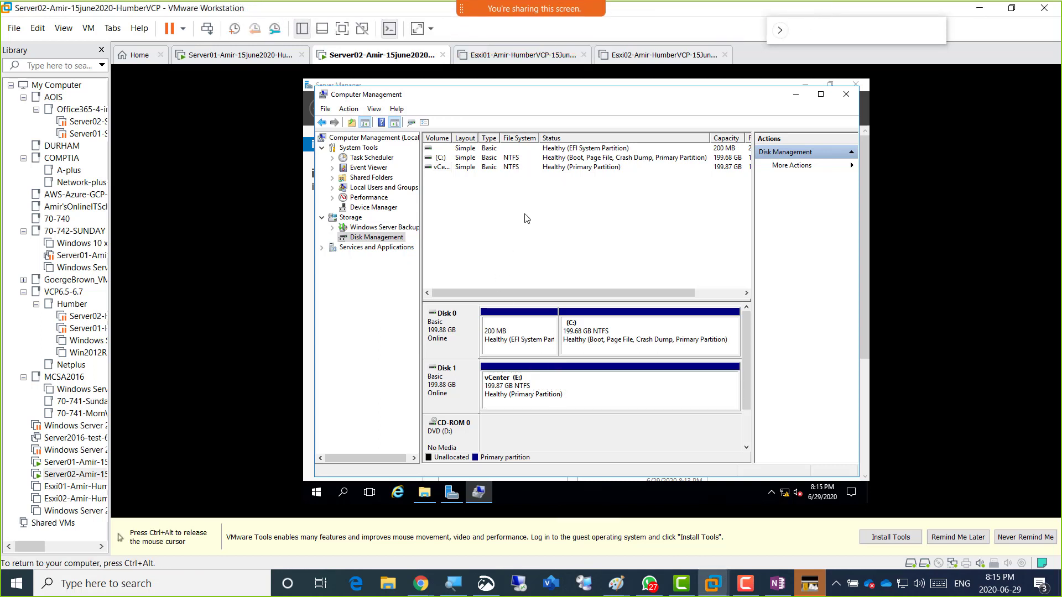
{"action": "key", "text": "ctrl+alt"}
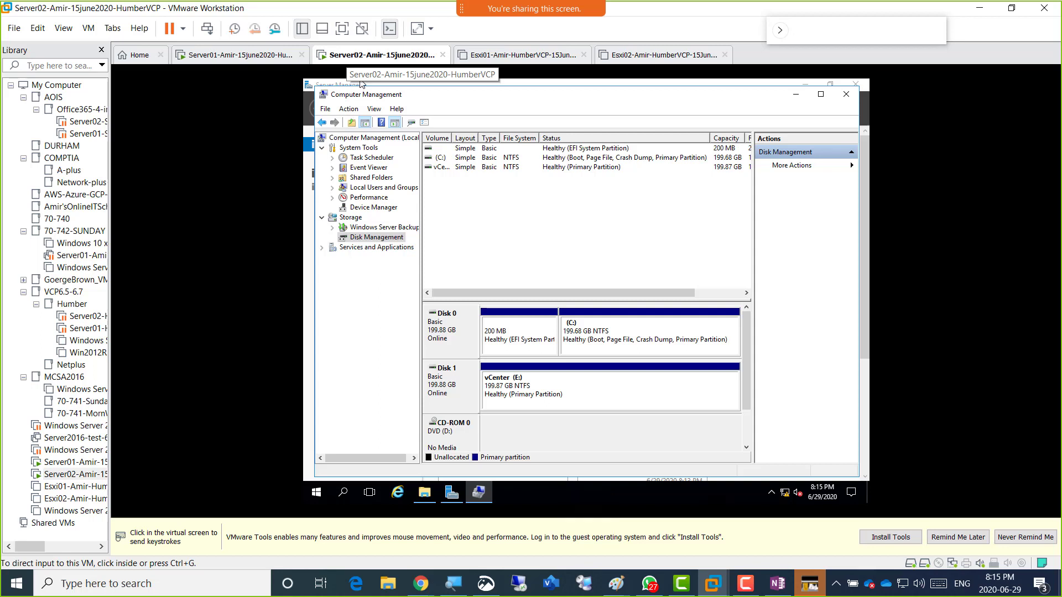
{"action": "left_click", "coordinate": [362, 83]}
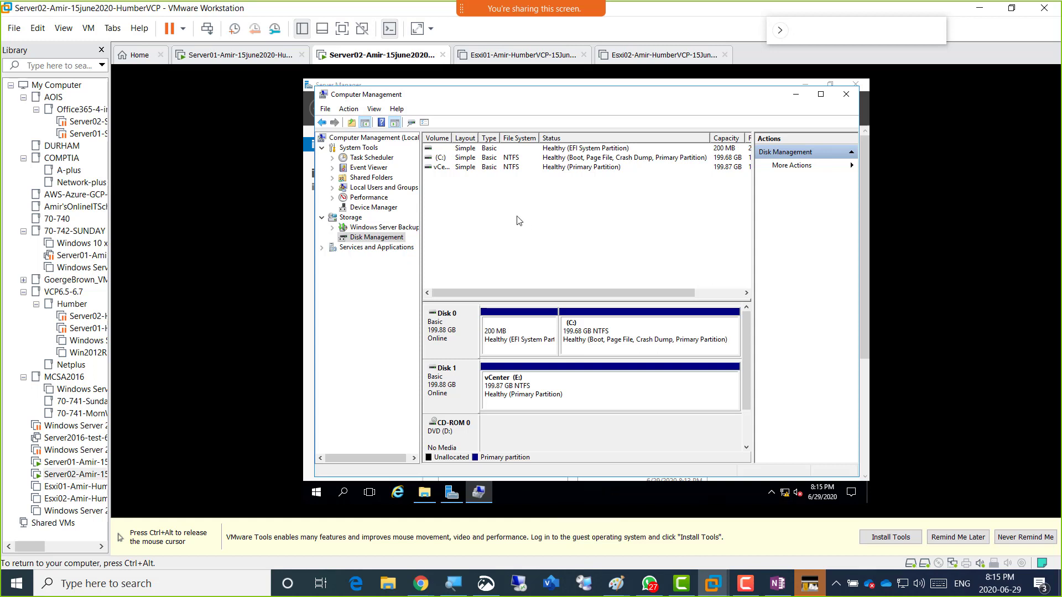
{"action": "key", "text": "ctrl+alt"}
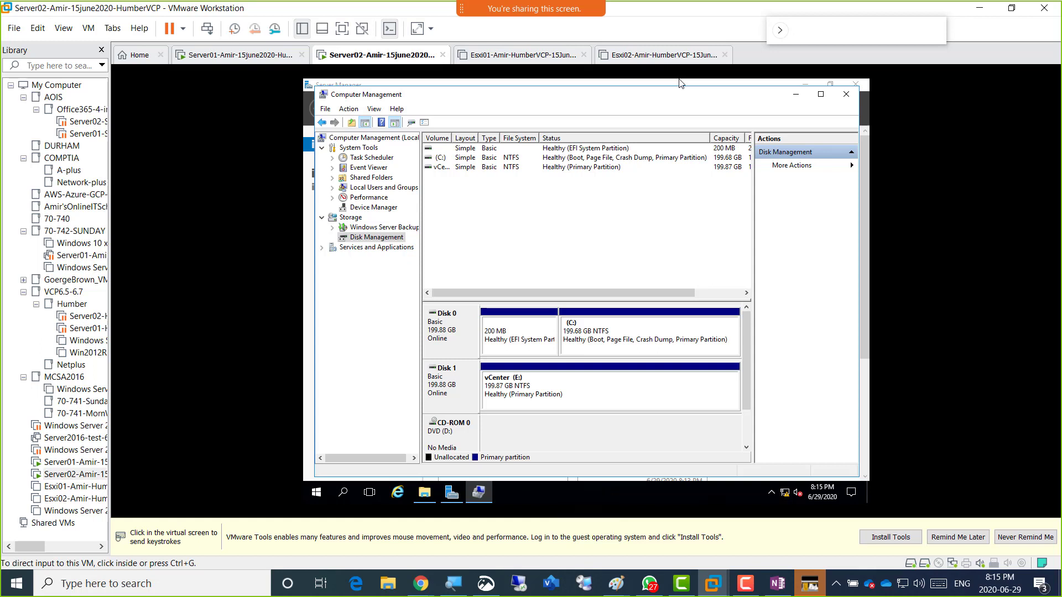
{"action": "left_click", "coordinate": [621, 429]}
{"action": "key", "text": "ctrl+alt"}
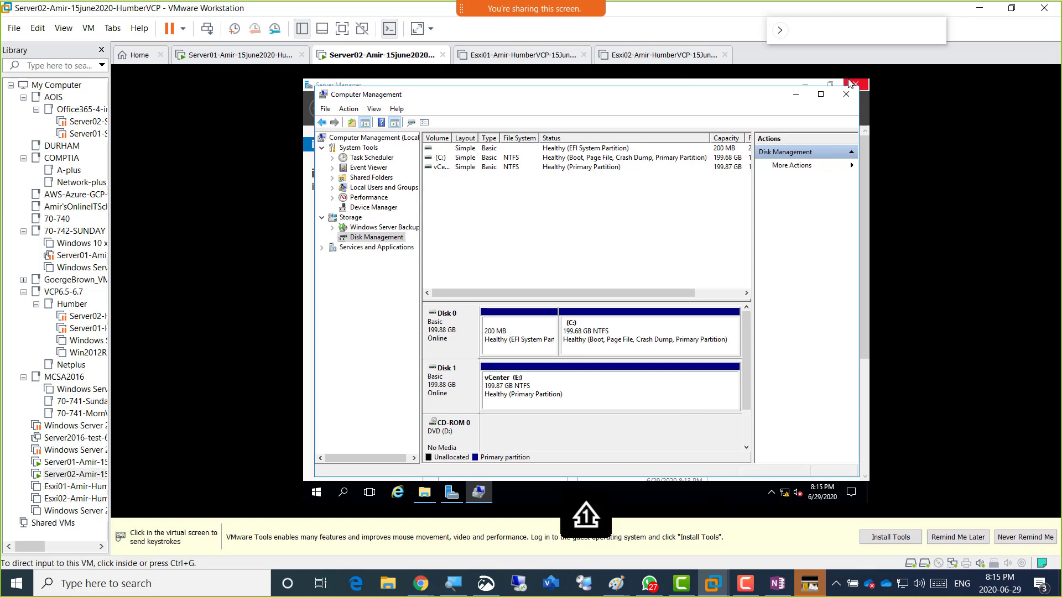
{"action": "left_click", "coordinate": [850, 83]}
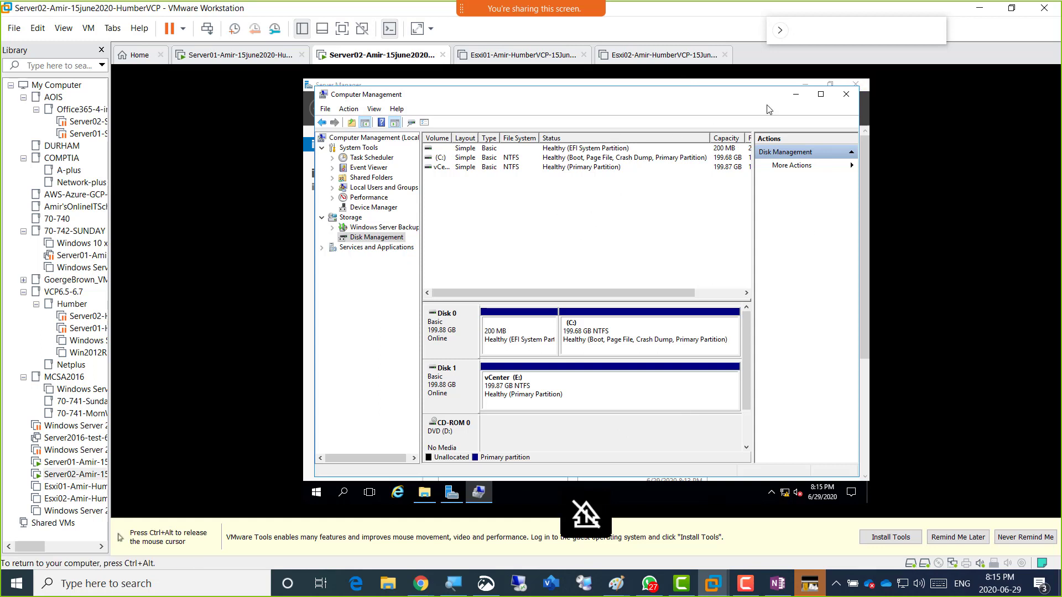
{"action": "left_click", "coordinate": [797, 96]}
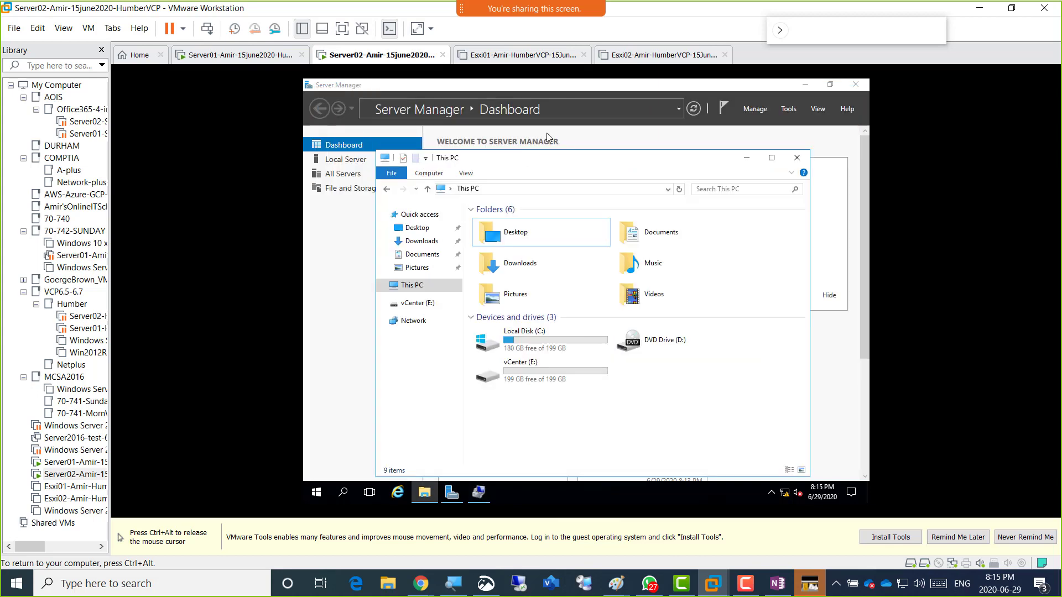
Minimize This PC and review Server02's VM settings, cancelling with memory left at 12 GB.
{"action": "left_click", "coordinate": [746, 161]}
{"action": "key", "text": "ctrl+alt"}
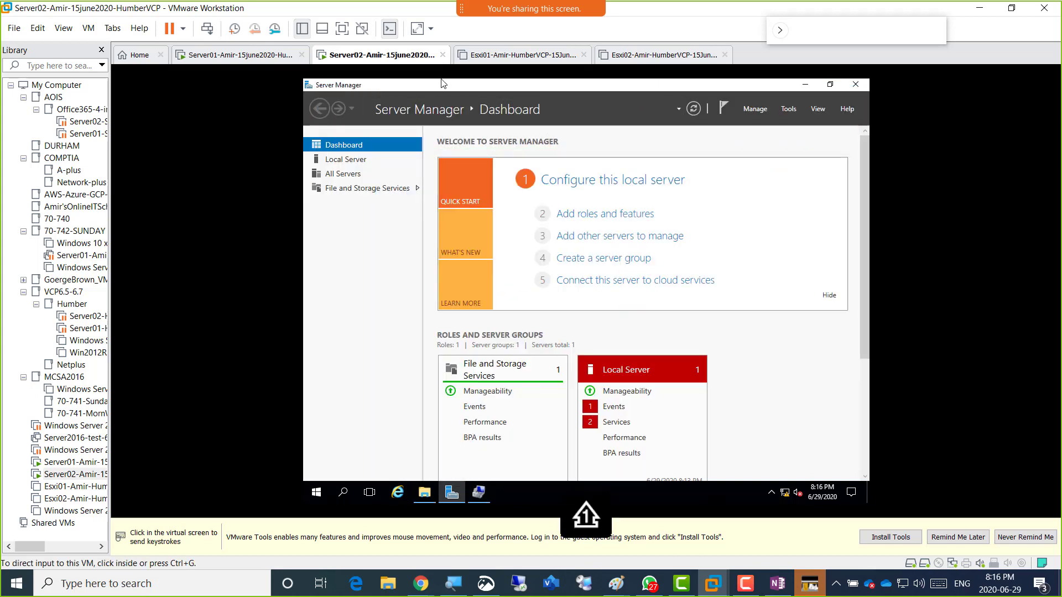
{"action": "right_click", "coordinate": [363, 55]}
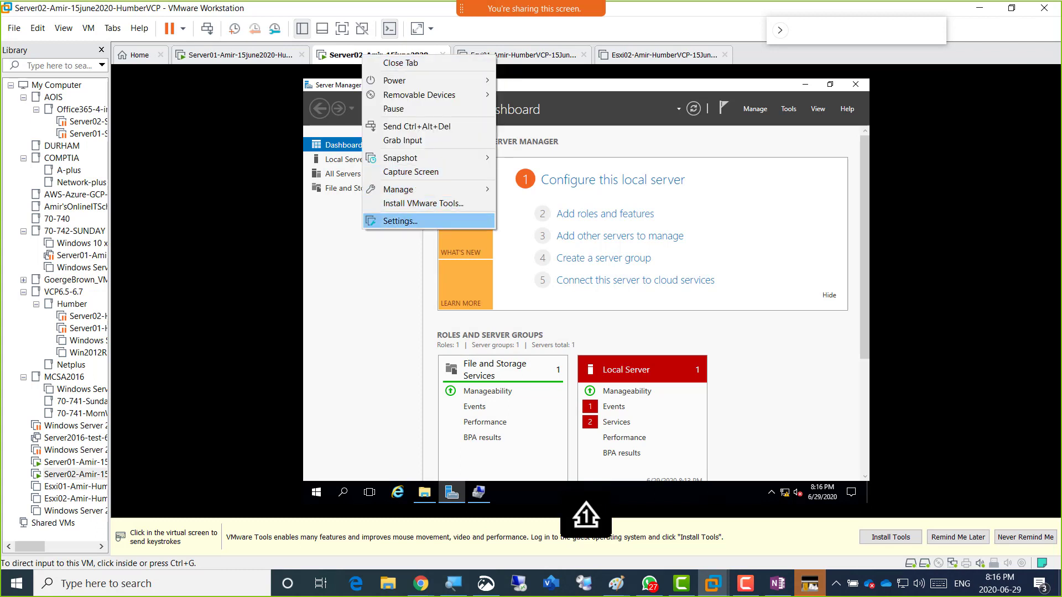
{"action": "left_click", "coordinate": [444, 222]}
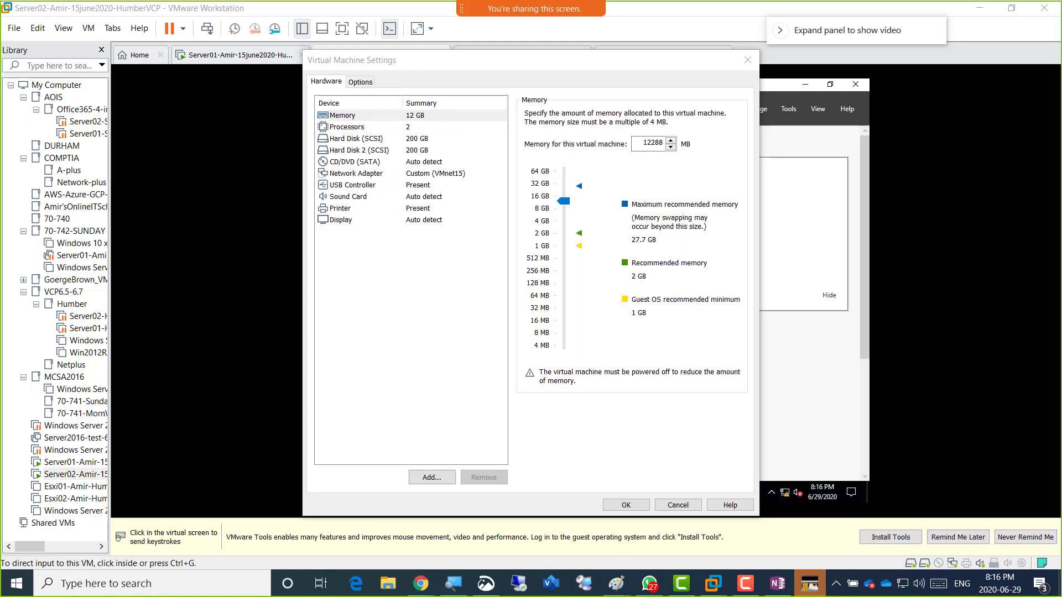
{"action": "left_click", "coordinate": [678, 505]}
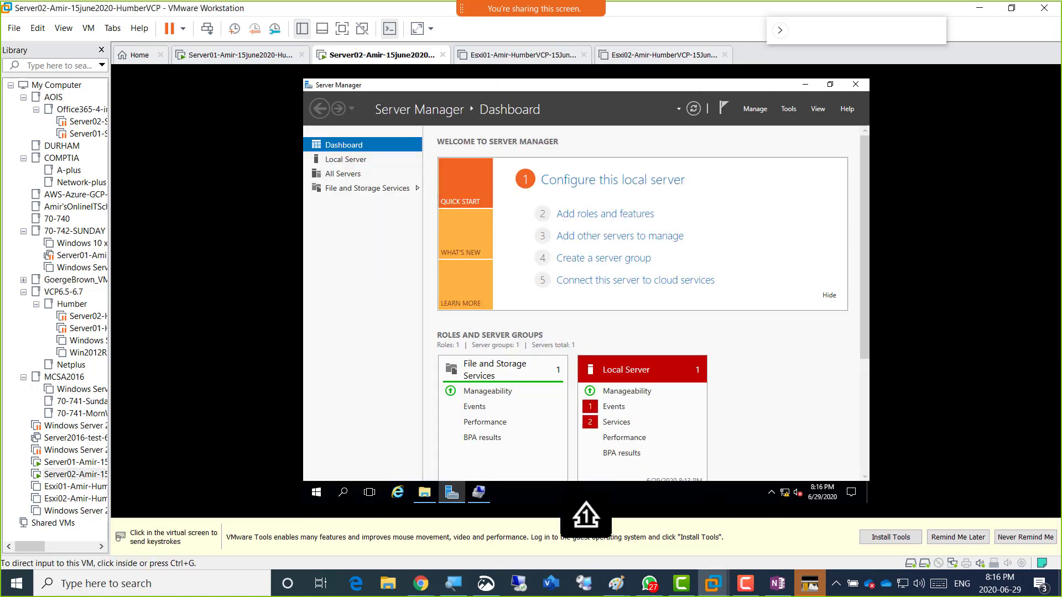
Minimize VMware, Chrome, Snip & Sketch, both Paint windows and OneNote, and close IslamicFinder Athan.
{"action": "left_click", "coordinate": [979, 8]}
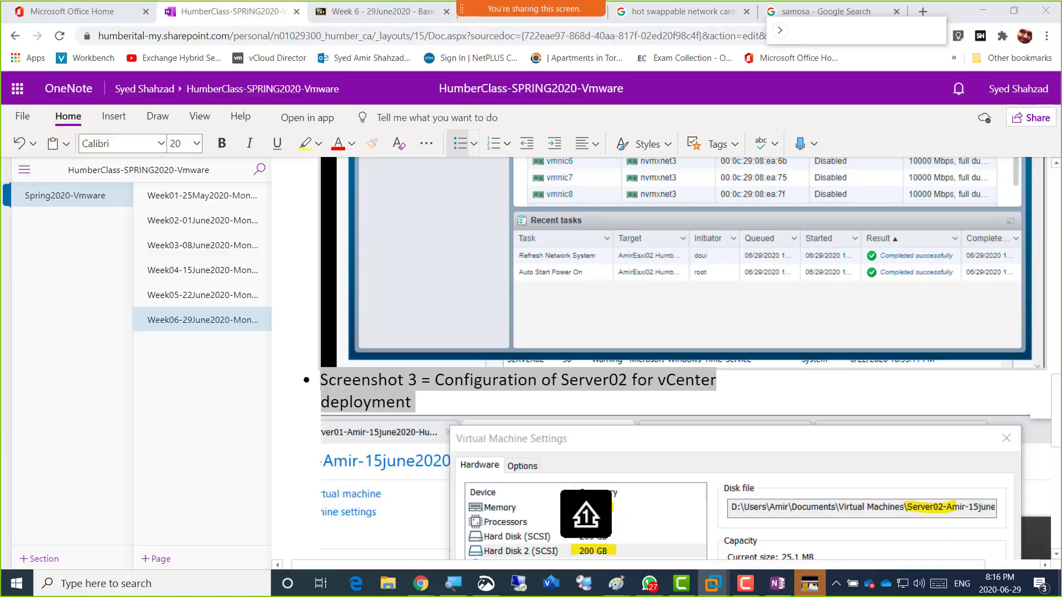
{"action": "left_click", "coordinate": [982, 9]}
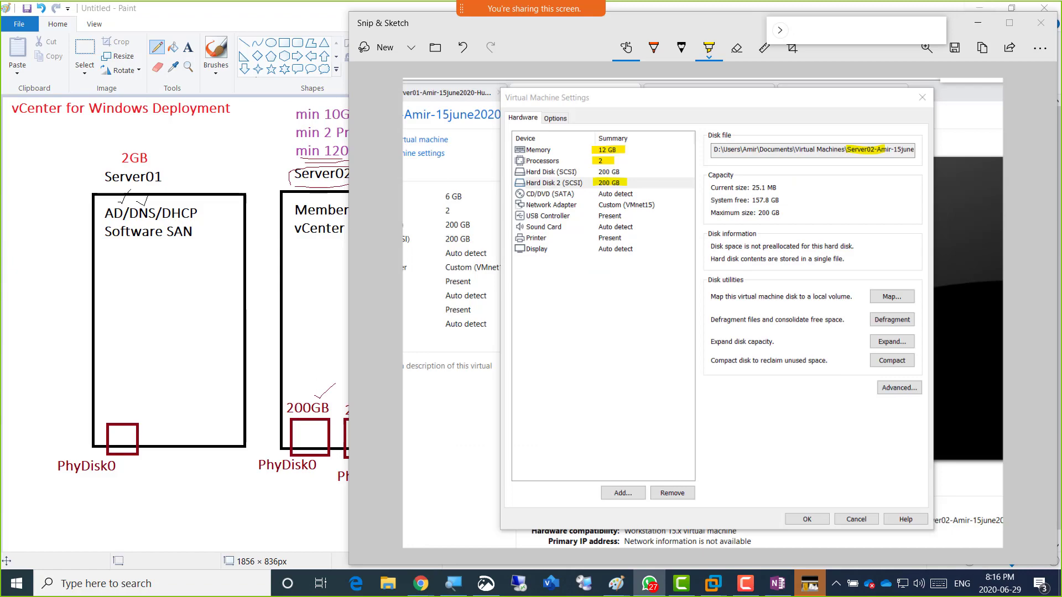
{"action": "left_click", "coordinate": [980, 8]}
{"action": "left_click", "coordinate": [979, 8]}
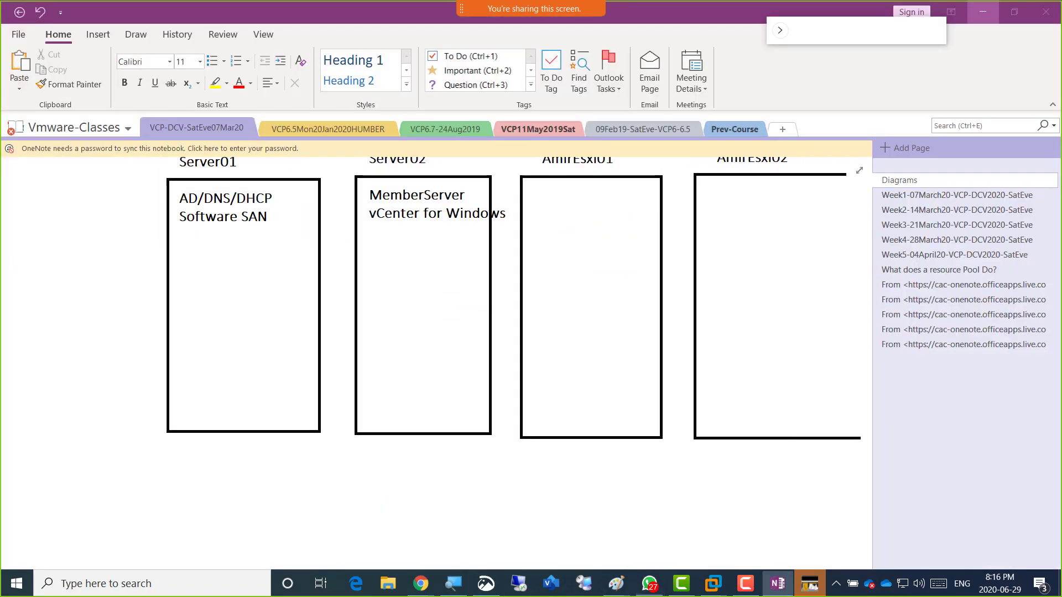
{"action": "left_click", "coordinate": [979, 8]}
{"action": "left_click", "coordinate": [979, 8]}
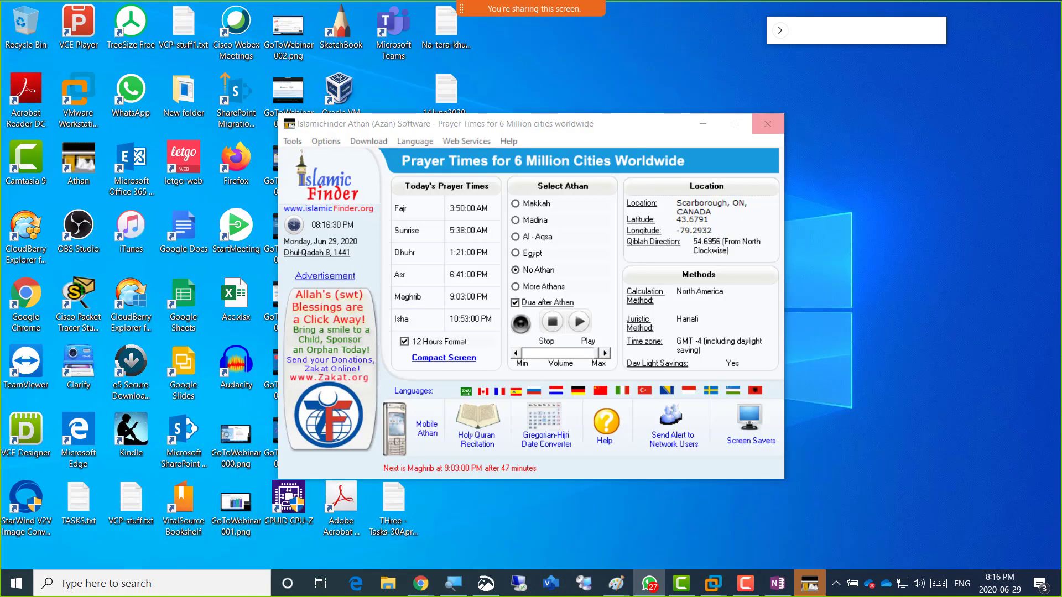
{"action": "left_click", "coordinate": [768, 124]}
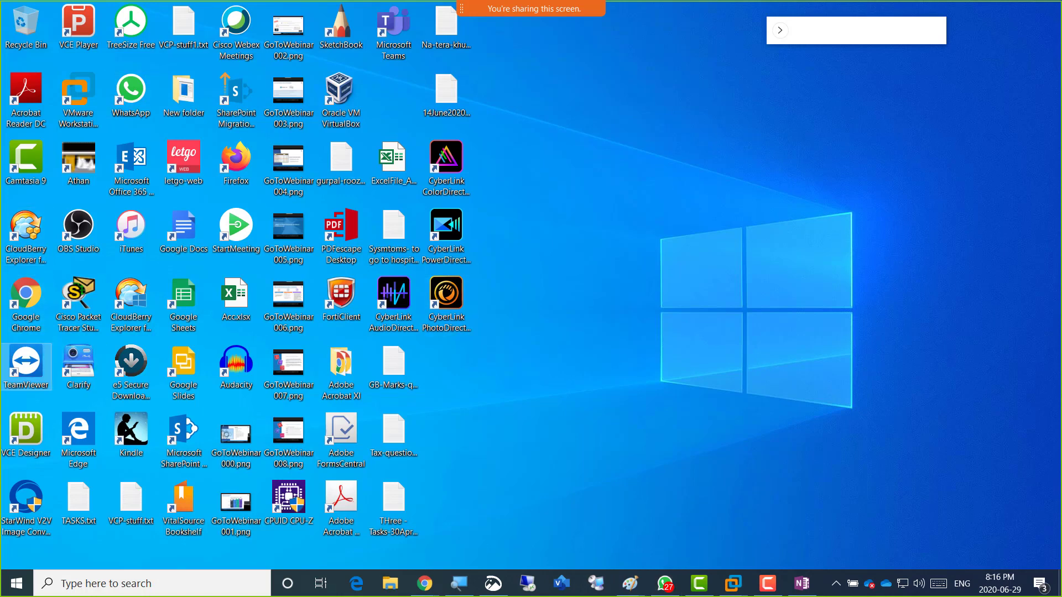
Launch TeamViewer and connect to the partner's computer, pasting its password to log on.
{"action": "double_click", "coordinate": [26, 365]}
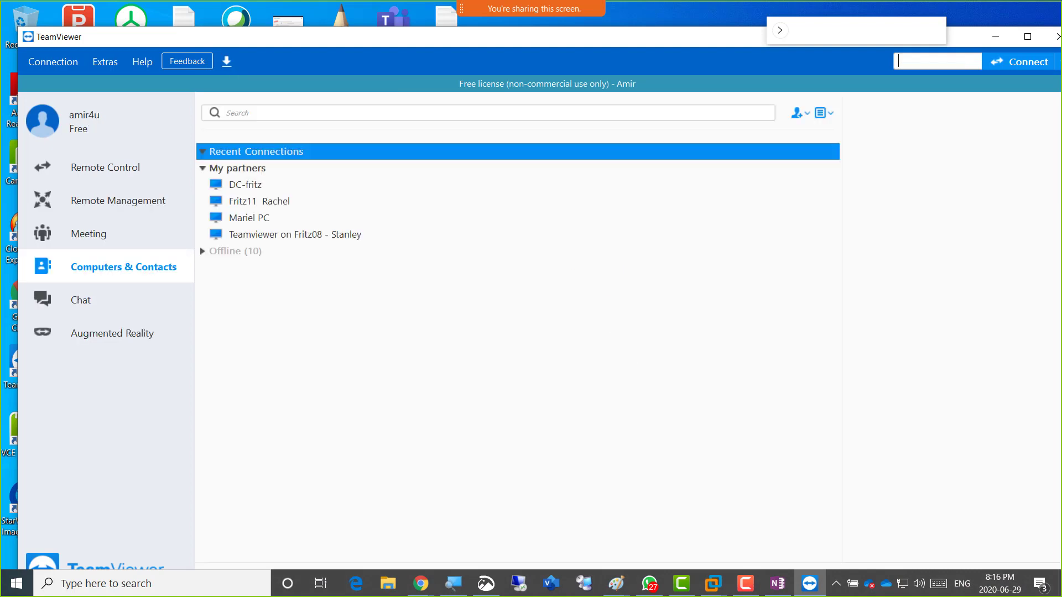
{"action": "left_click", "coordinate": [1021, 62]}
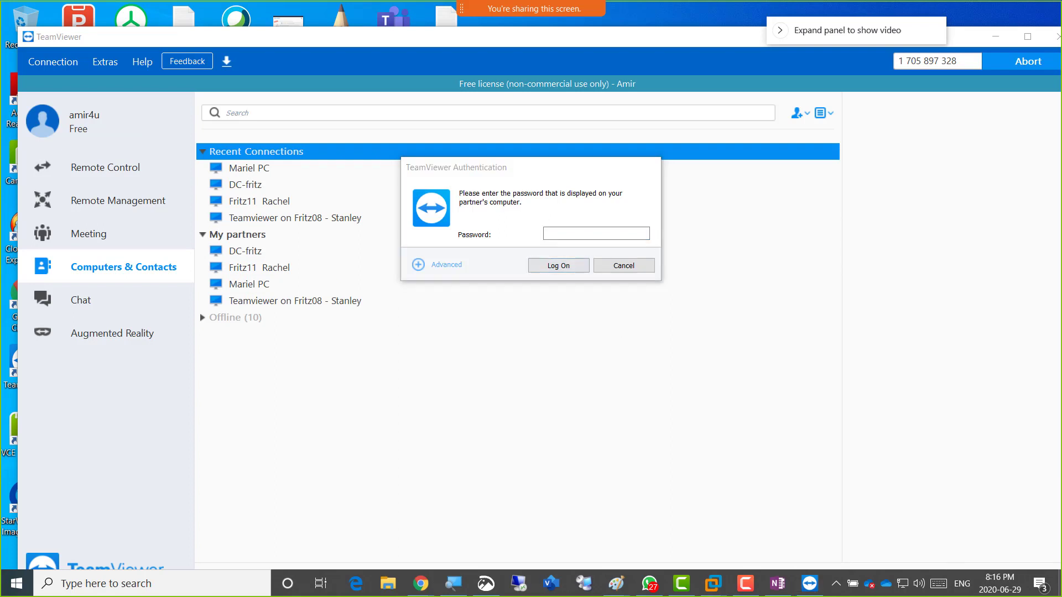
{"action": "left_click", "coordinate": [596, 233]}
{"action": "key", "text": "ctrl+v"}
{"action": "left_click", "coordinate": [559, 266]}
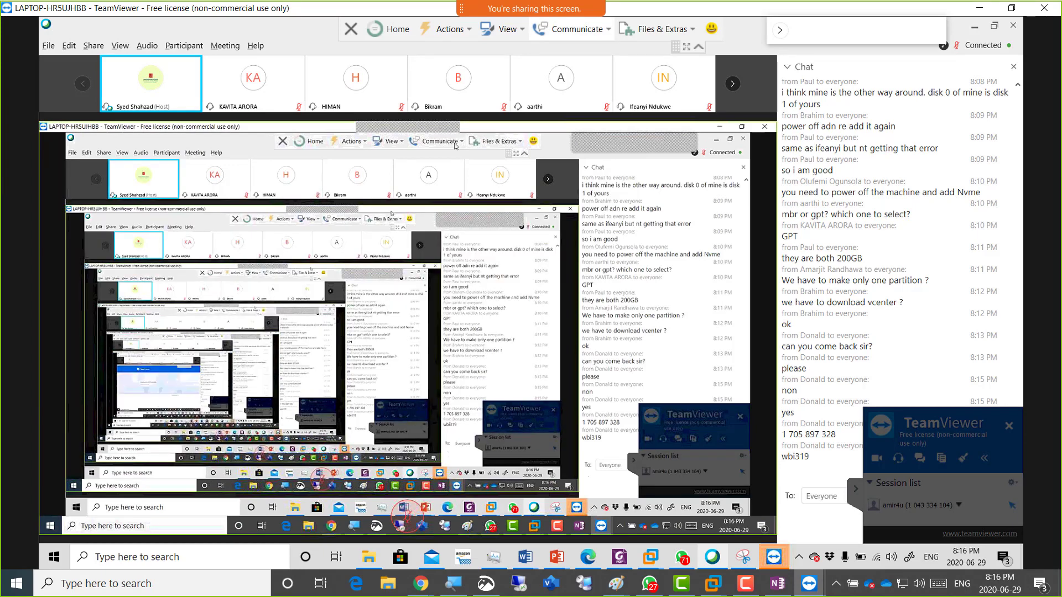
Start an internet call with the partner and bring up the remote server02 VM's Disk Management.
{"action": "left_click", "coordinate": [598, 33]}
{"action": "left_click", "coordinate": [574, 64]}
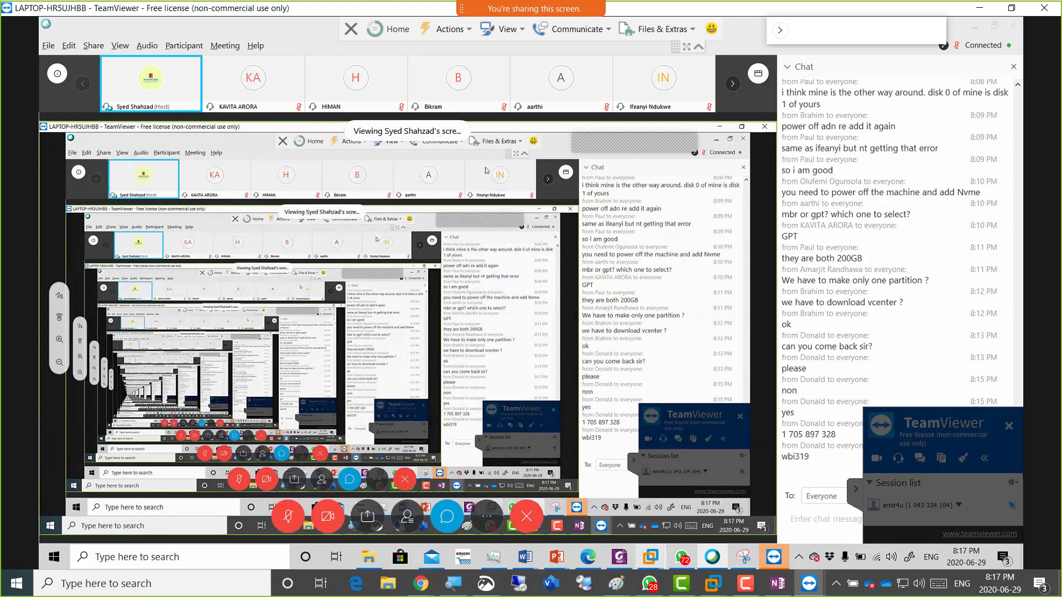
{"action": "left_click", "coordinate": [650, 557]}
{"action": "left_click", "coordinate": [648, 481]}
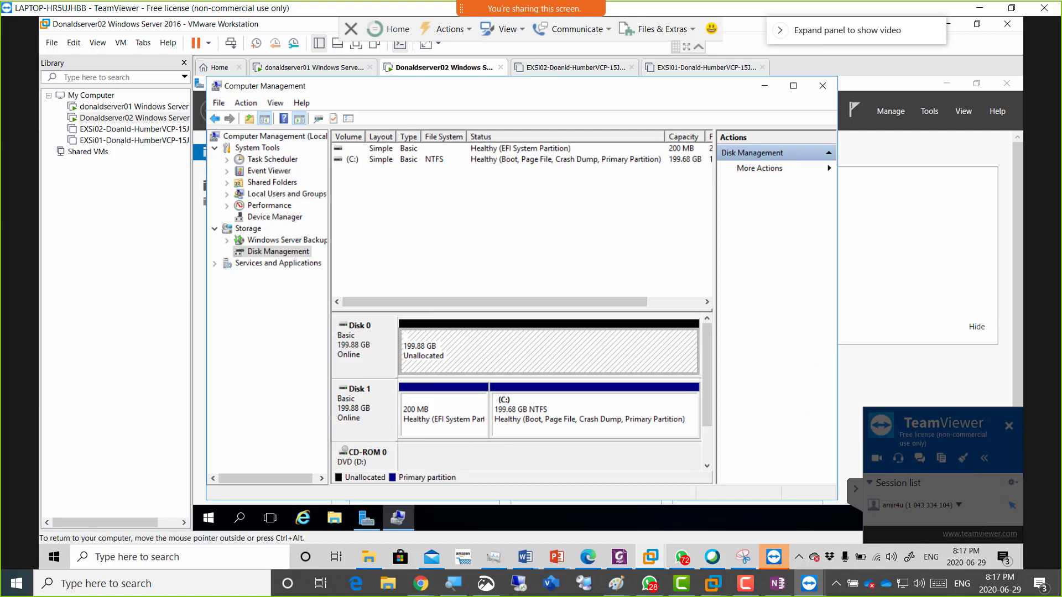
Create a maximum-size simple volume labelled vCenter on Disk 0's unallocated space.
{"action": "right_click", "coordinate": [449, 349]}
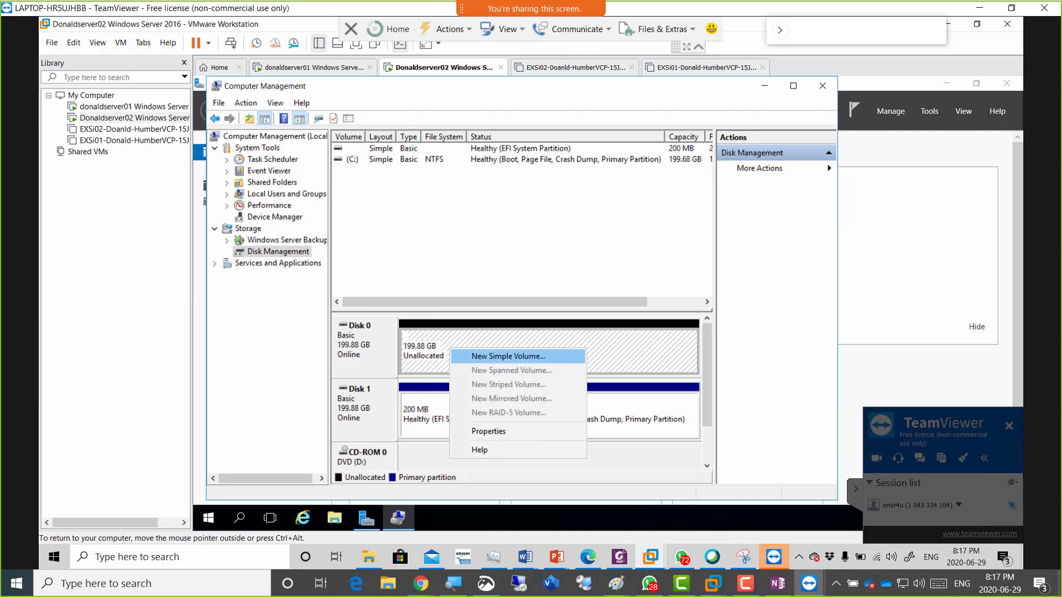
{"action": "left_click", "coordinate": [508, 356]}
{"action": "left_click", "coordinate": [579, 378]}
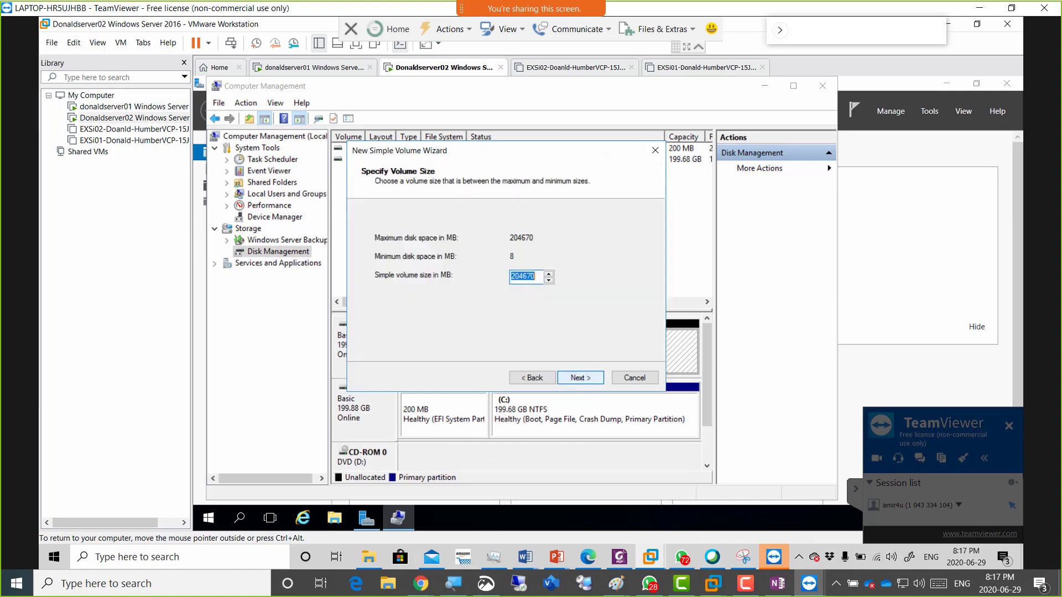
{"action": "key", "text": "Return"}
{"action": "key", "text": "Return"}
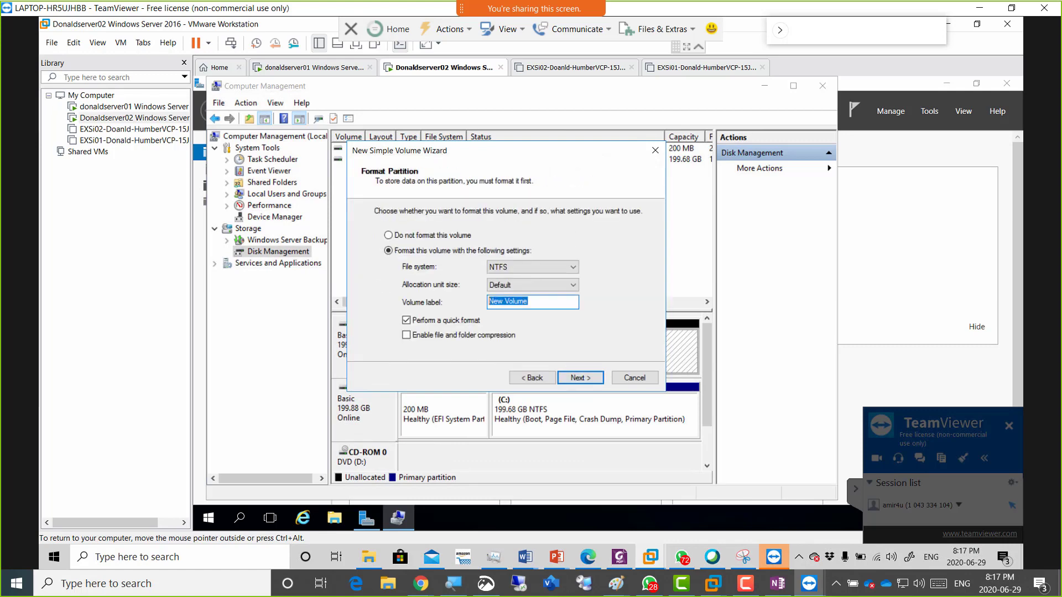
{"action": "type", "text": "vCenter"}
{"action": "key", "text": "Return"}
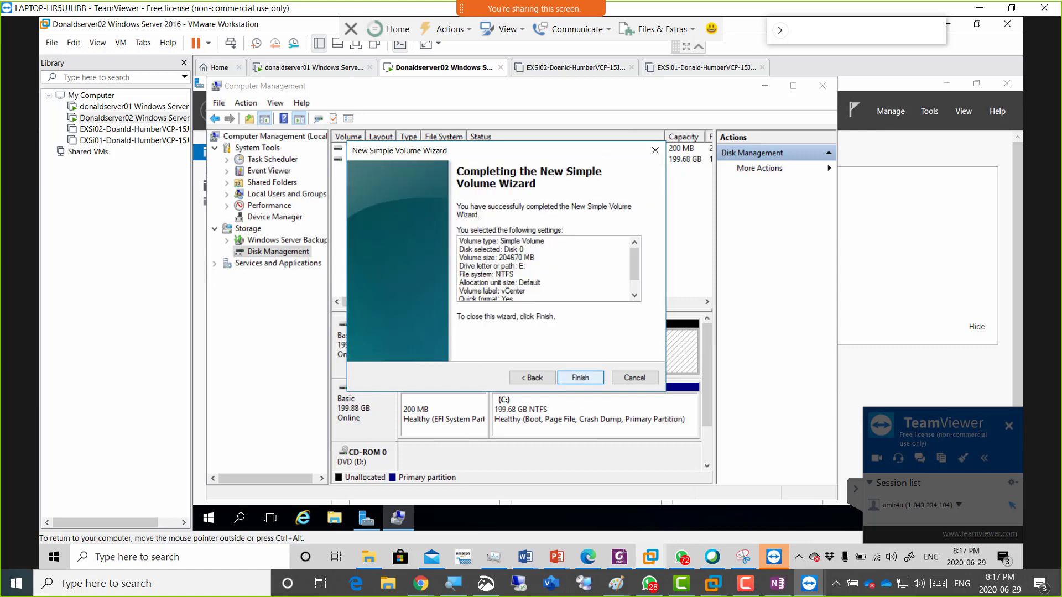
{"action": "key", "text": "Return"}
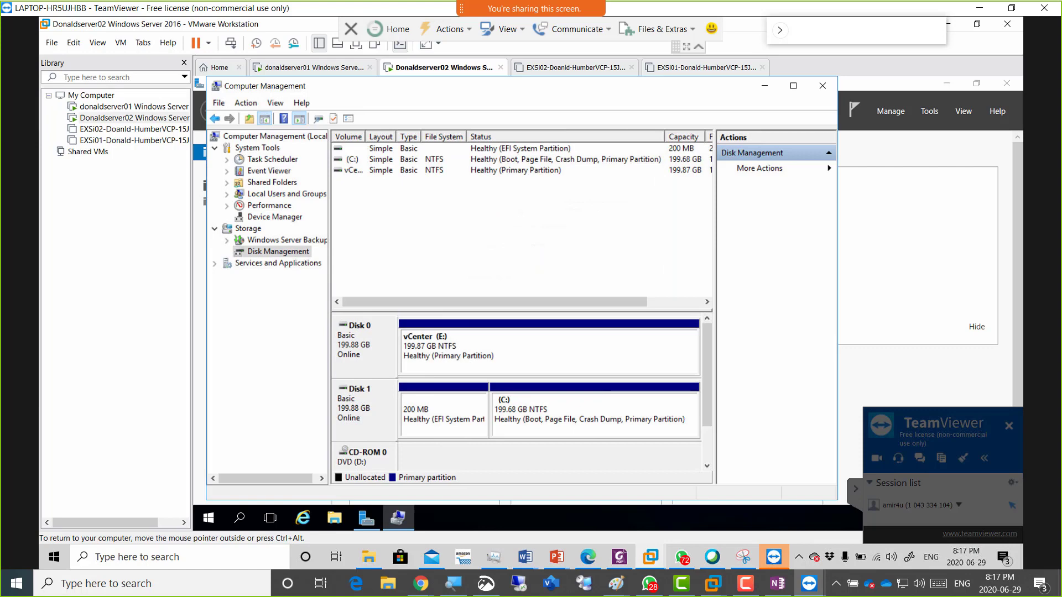
Show the remote server's drives under This PC, then drag the session window aside.
{"action": "left_click", "coordinate": [335, 518]}
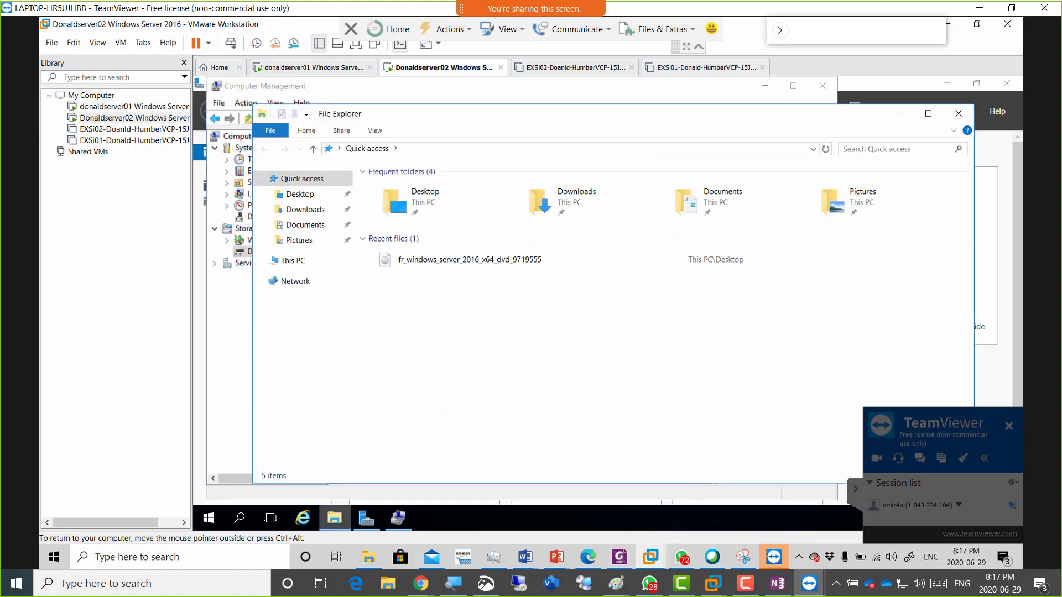
{"action": "left_click", "coordinate": [293, 261]}
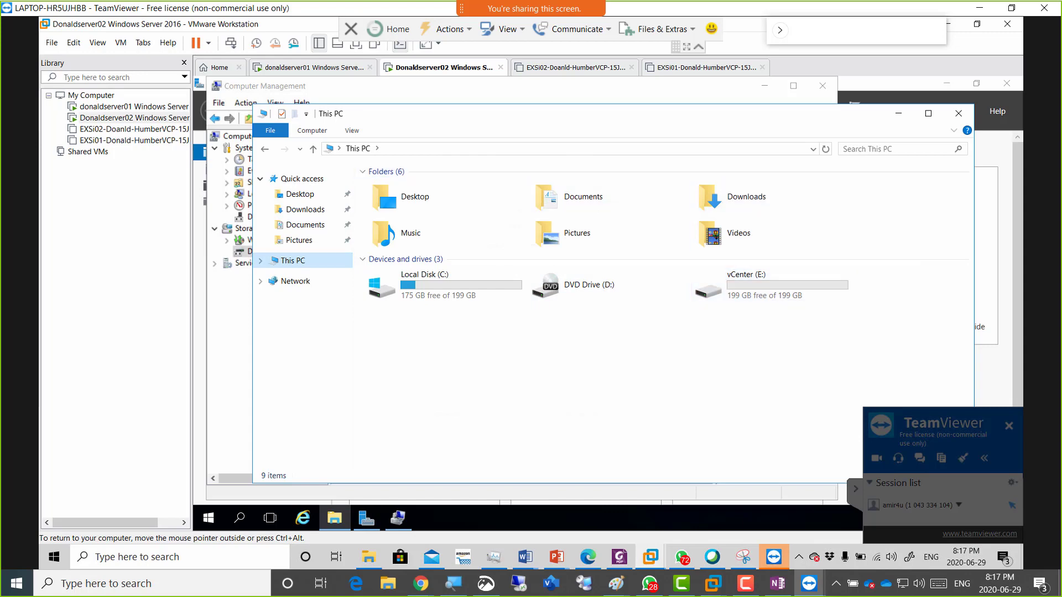
{"action": "left_click_drag", "start_coordinate": [664, 8], "coordinate": [1061, 0]}
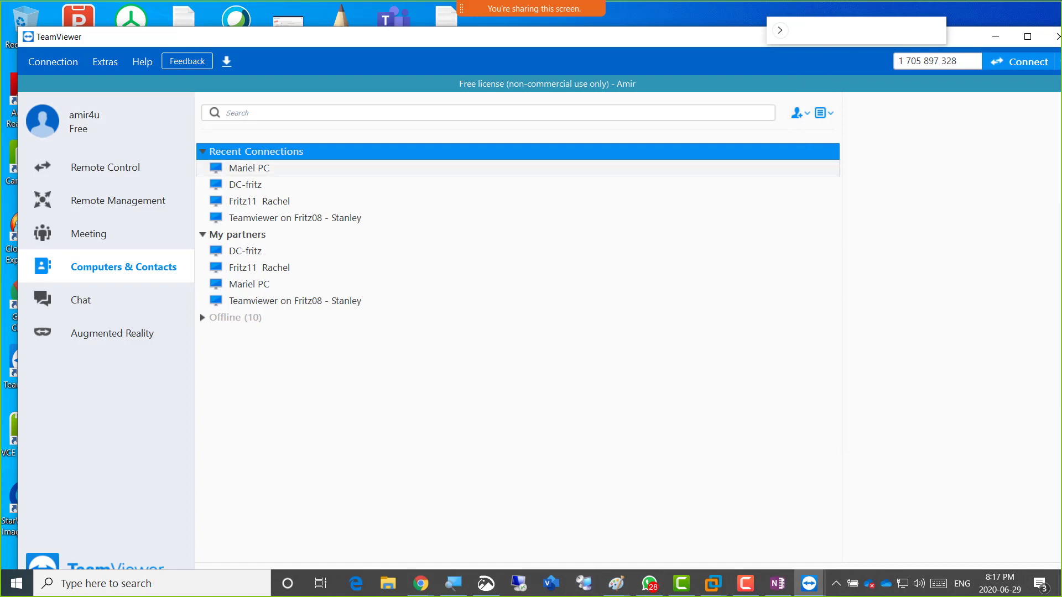
Move the TeamViewer remote session window onto the second monitor.
{"action": "left_click", "coordinate": [808, 584]}
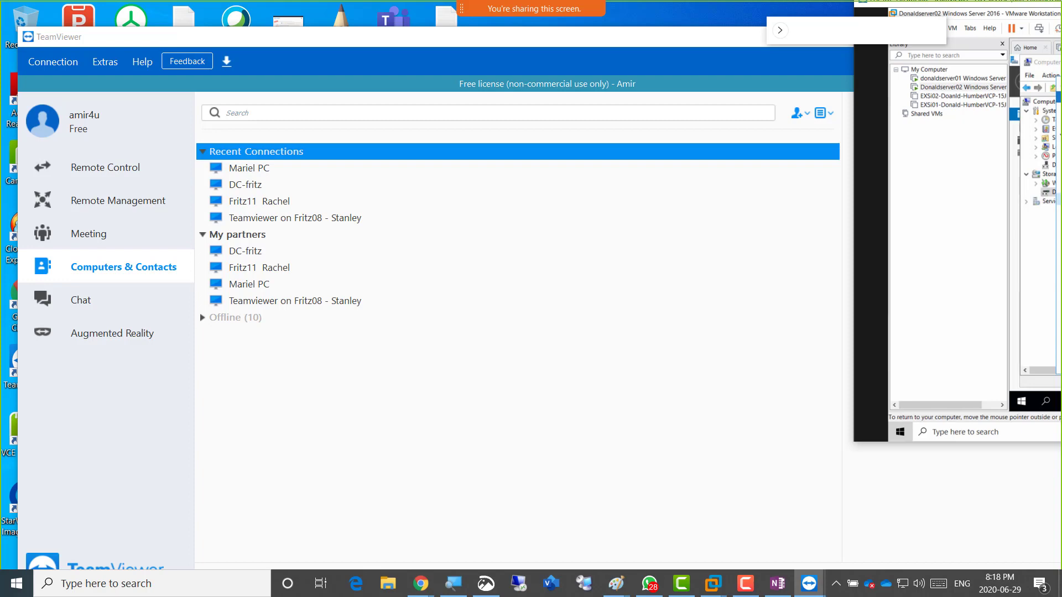
{"action": "left_click_drag", "start_coordinate": [1050, 3], "coordinate": [750, 17]}
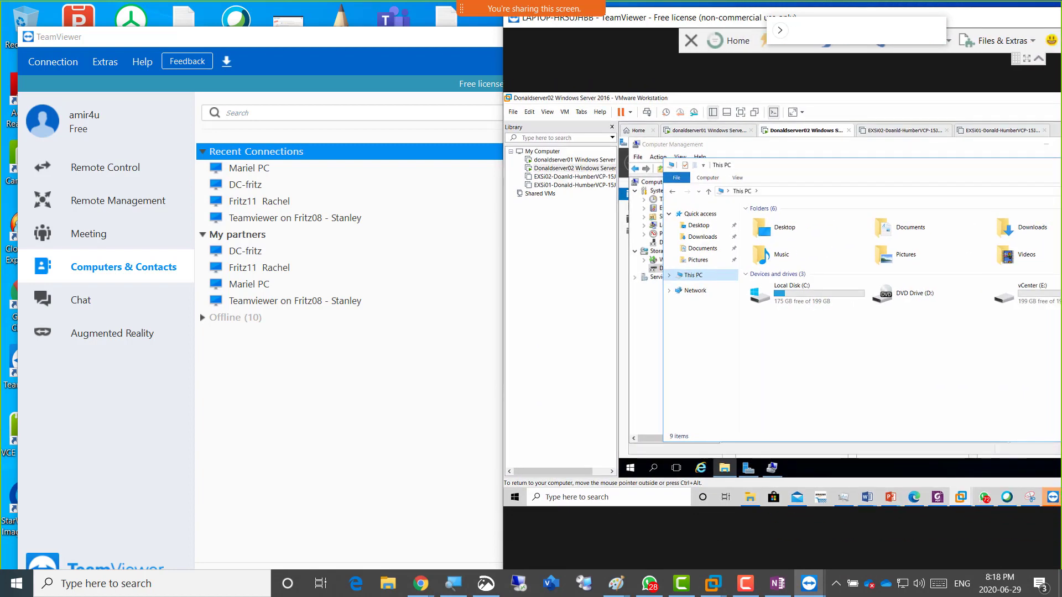
{"action": "left_click_drag", "start_coordinate": [749, 17], "coordinate": [1061, 17]}
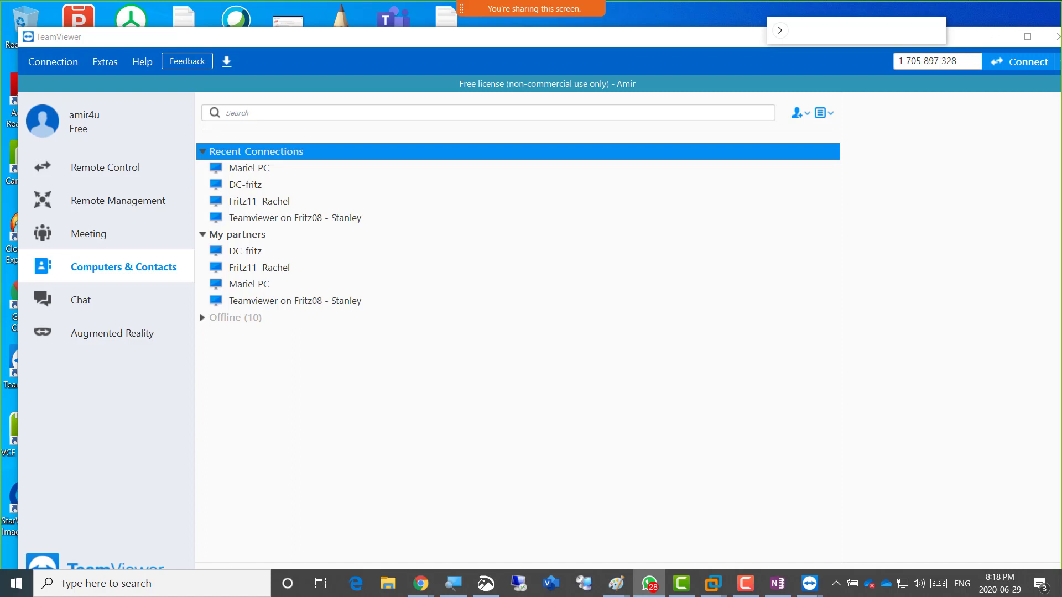
Switch back to the Server02 VM in VMware Workstation.
{"action": "key", "text": "alt+Tab"}
{"action": "key", "text": "Escape"}
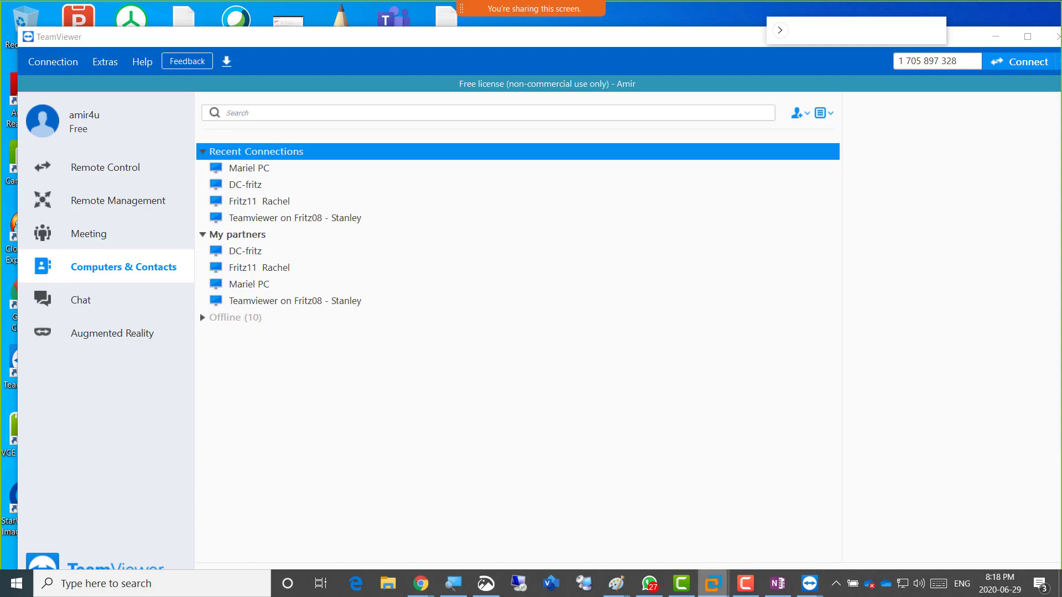
{"action": "mouse_move", "coordinate": [713, 583]}
{"action": "left_click", "coordinate": [687, 501]}
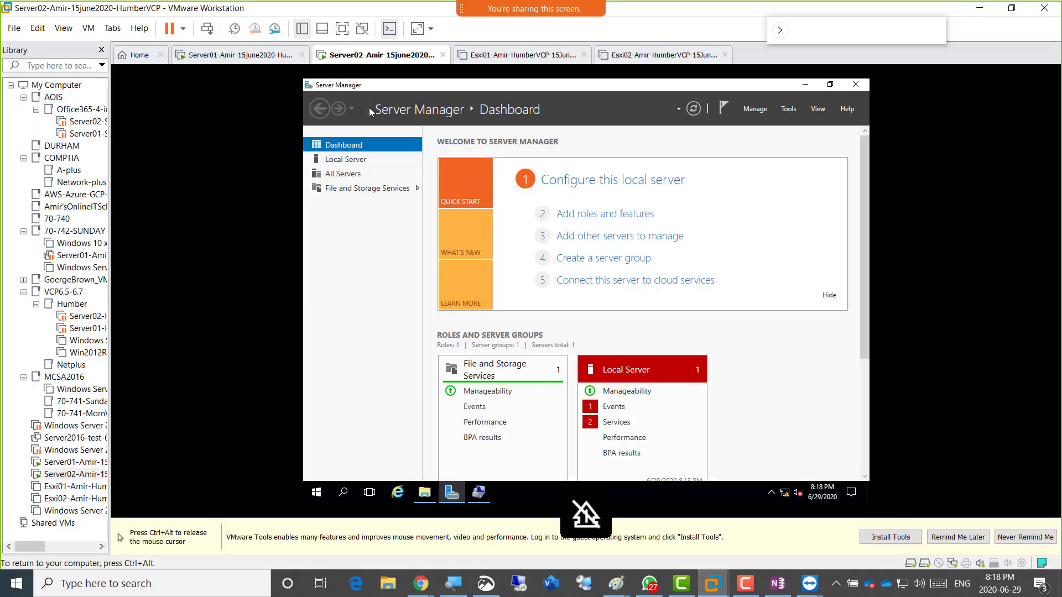
{"action": "right_click", "coordinate": [363, 56]}
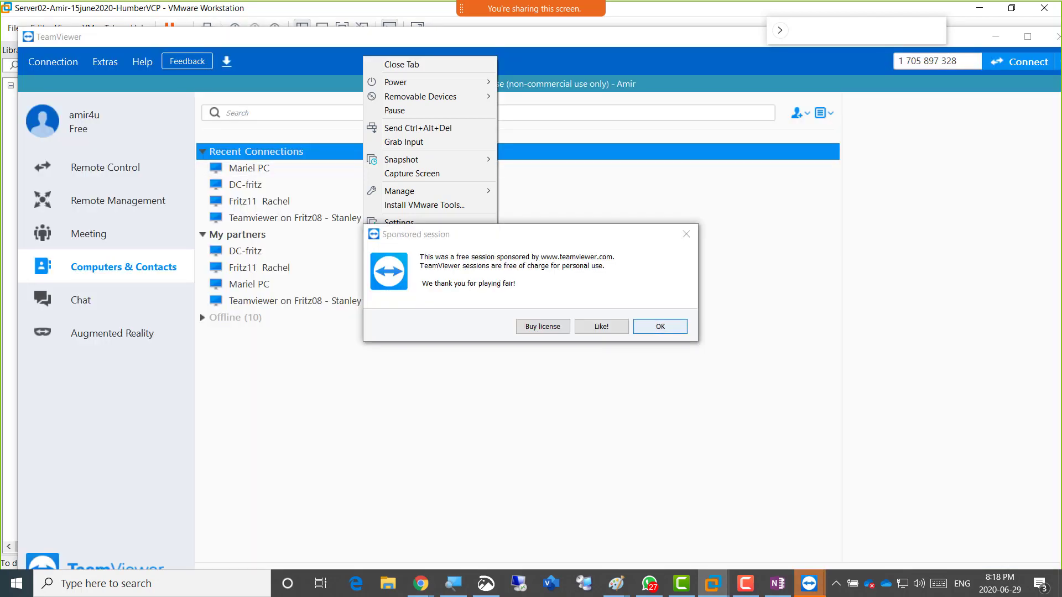
{"action": "key", "text": "Return"}
{"action": "key", "text": "Return"}
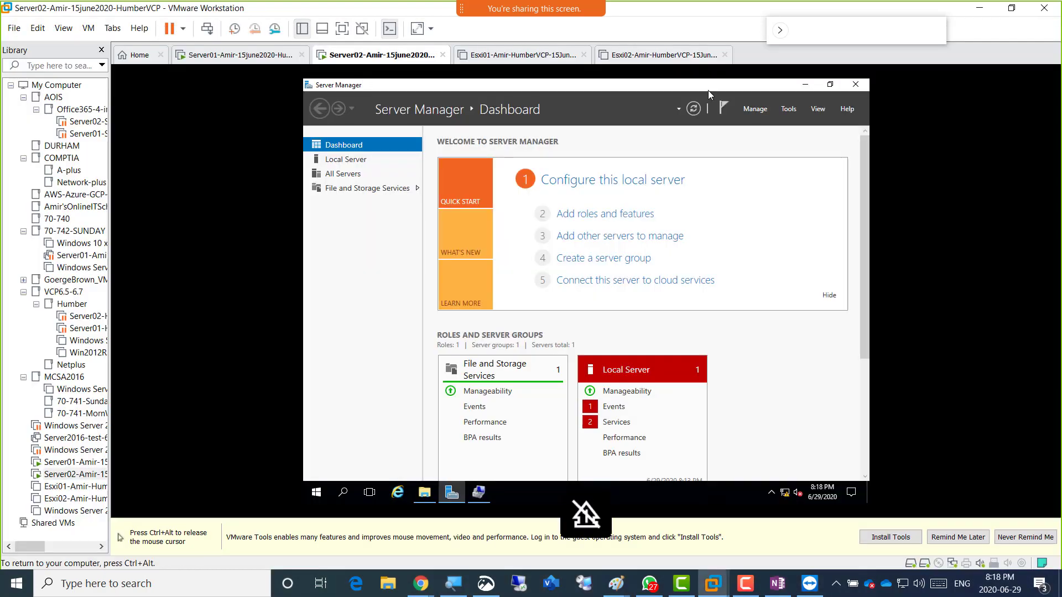
{"action": "left_click", "coordinate": [996, 37]}
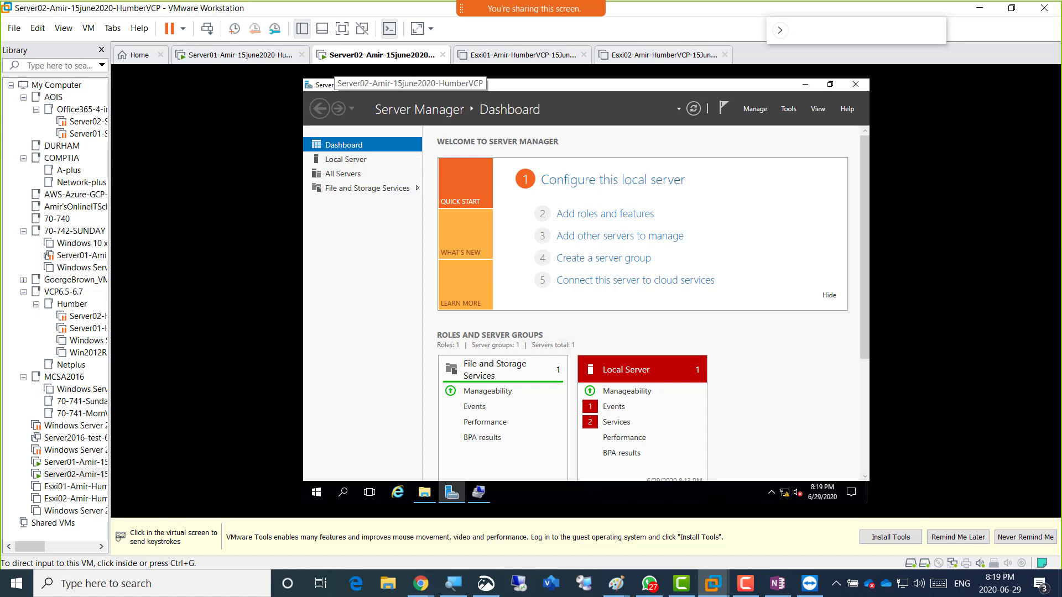
{"action": "right_click", "coordinate": [355, 58]}
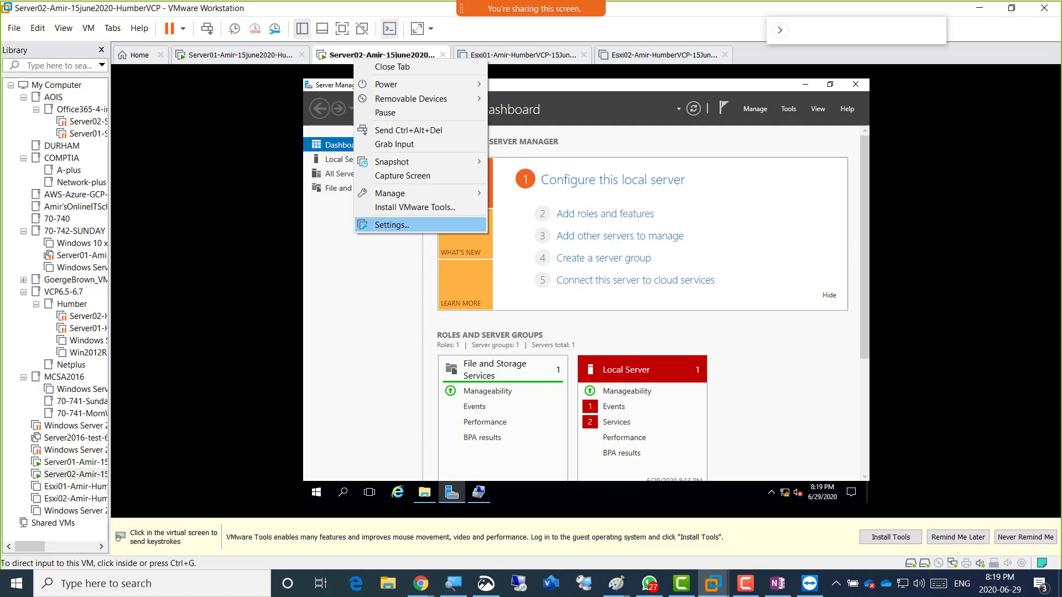
{"action": "left_click", "coordinate": [392, 224]}
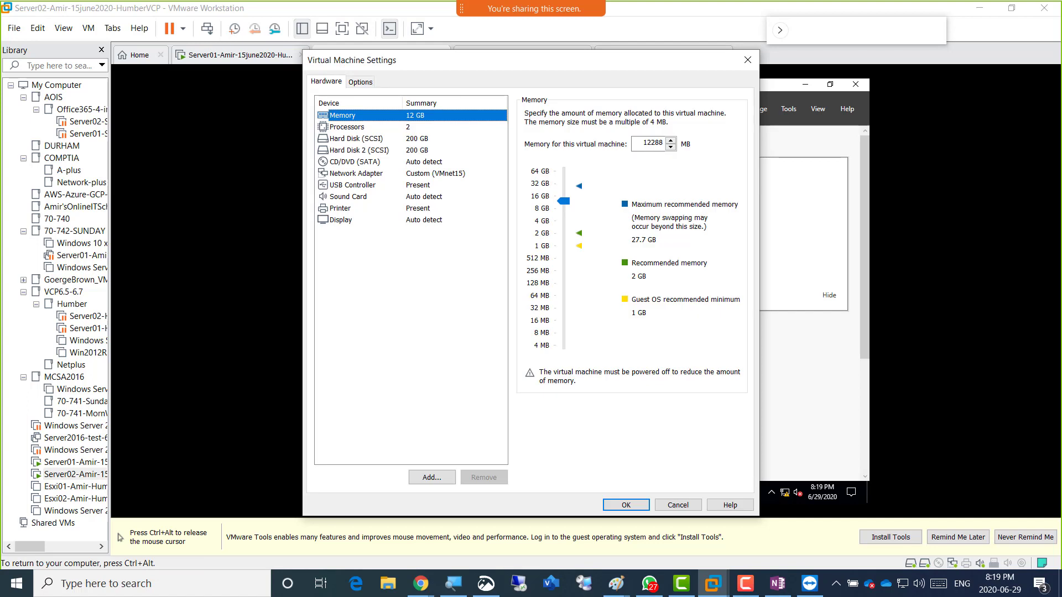
{"action": "key", "text": "ctrl+alt"}
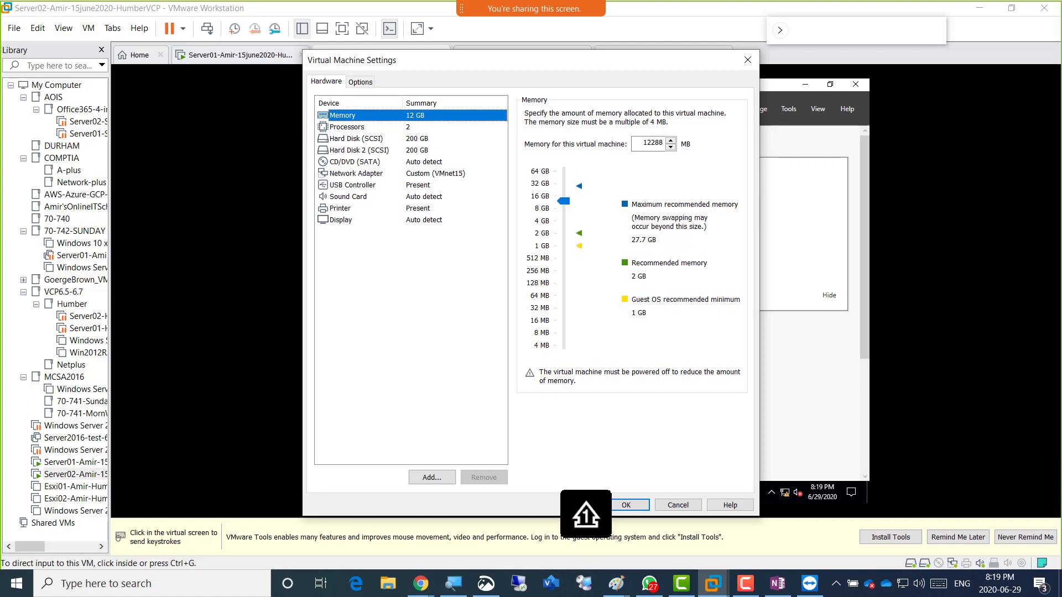
{"action": "left_click", "coordinate": [355, 162]}
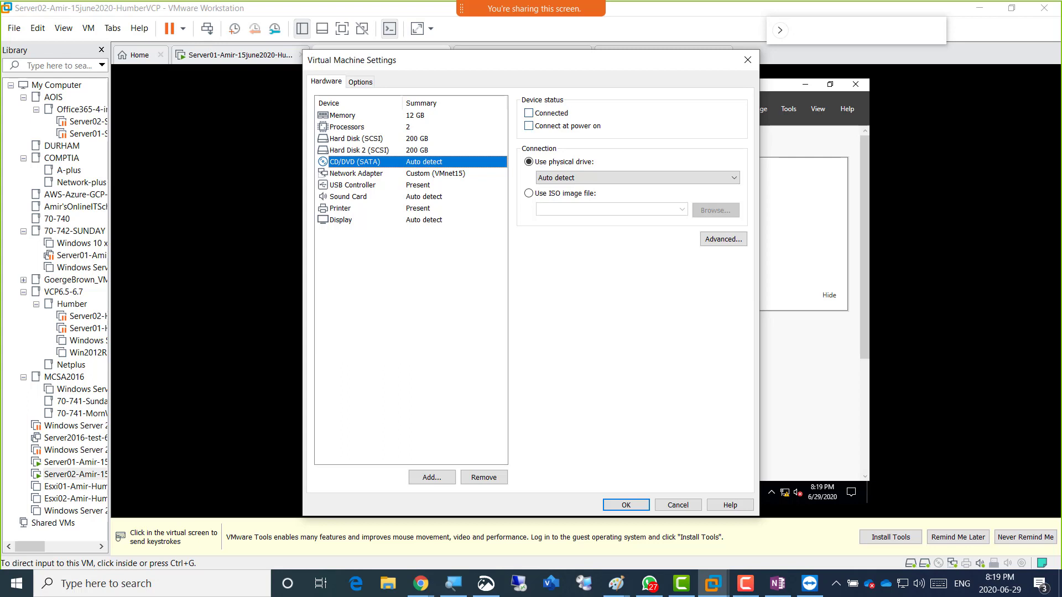
{"action": "left_click", "coordinate": [529, 113]}
{"action": "left_click", "coordinate": [529, 126]}
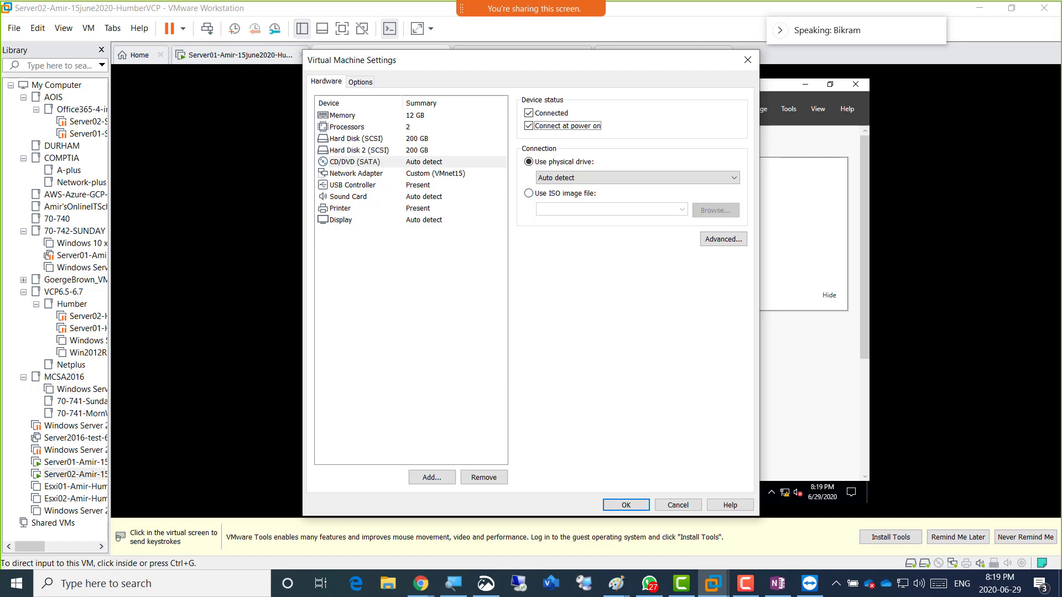
{"action": "left_click", "coordinate": [677, 505]}
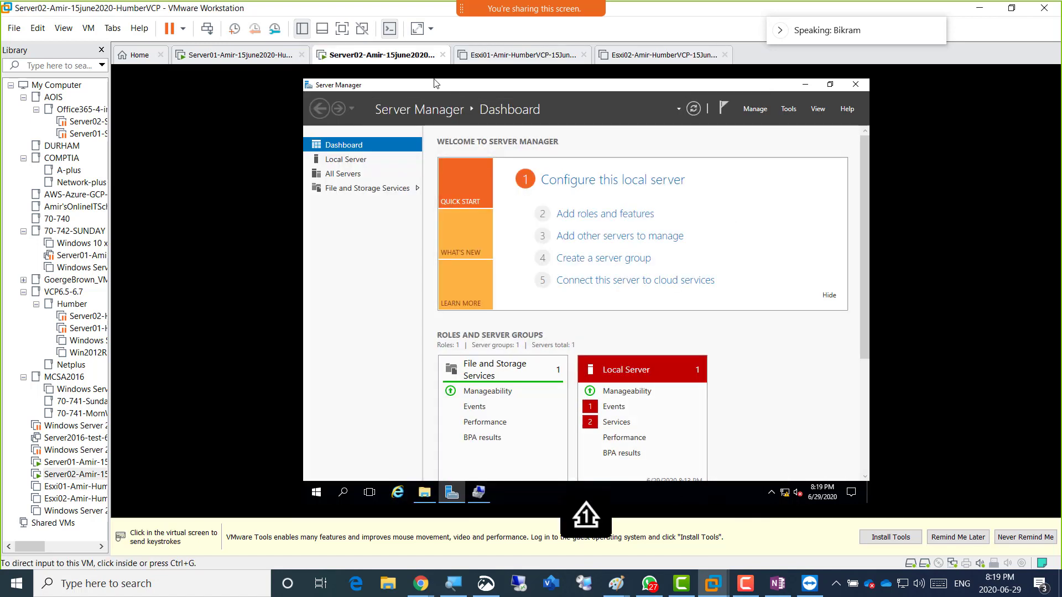
{"action": "right_click", "coordinate": [375, 56]}
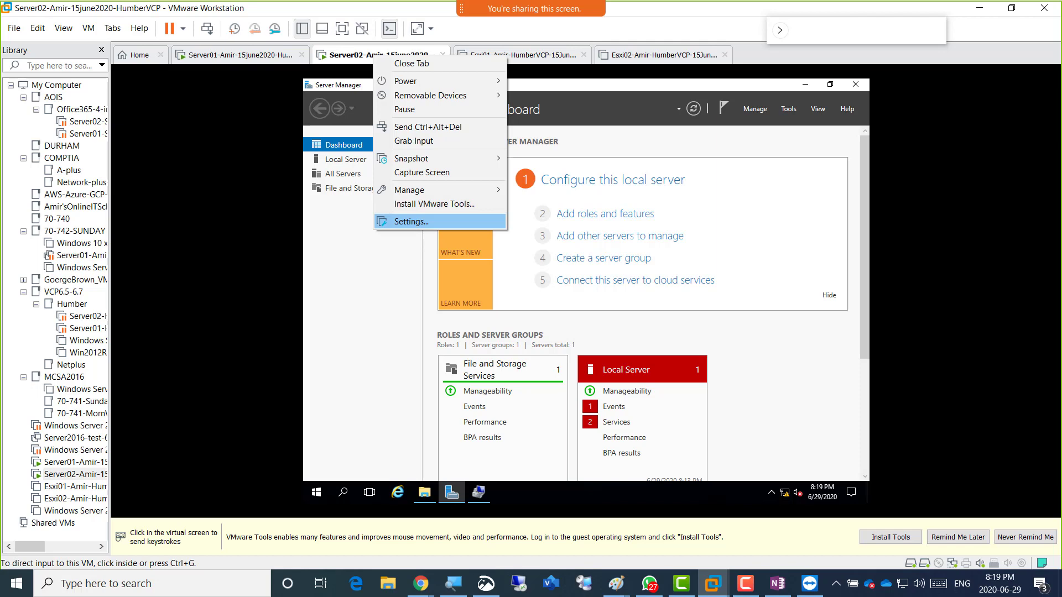
Set Server02's CD/DVD (SATA) drive to Connected, Connect at power on, and Use ISO image file.
{"action": "left_click", "coordinate": [411, 221]}
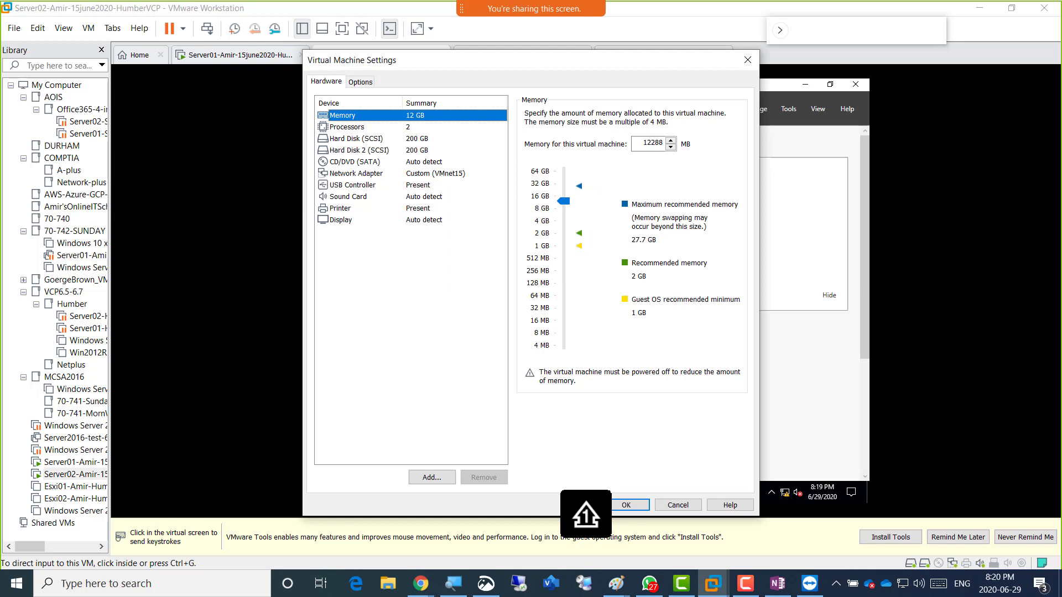
{"action": "left_click", "coordinate": [354, 162]}
{"action": "left_click", "coordinate": [530, 113]}
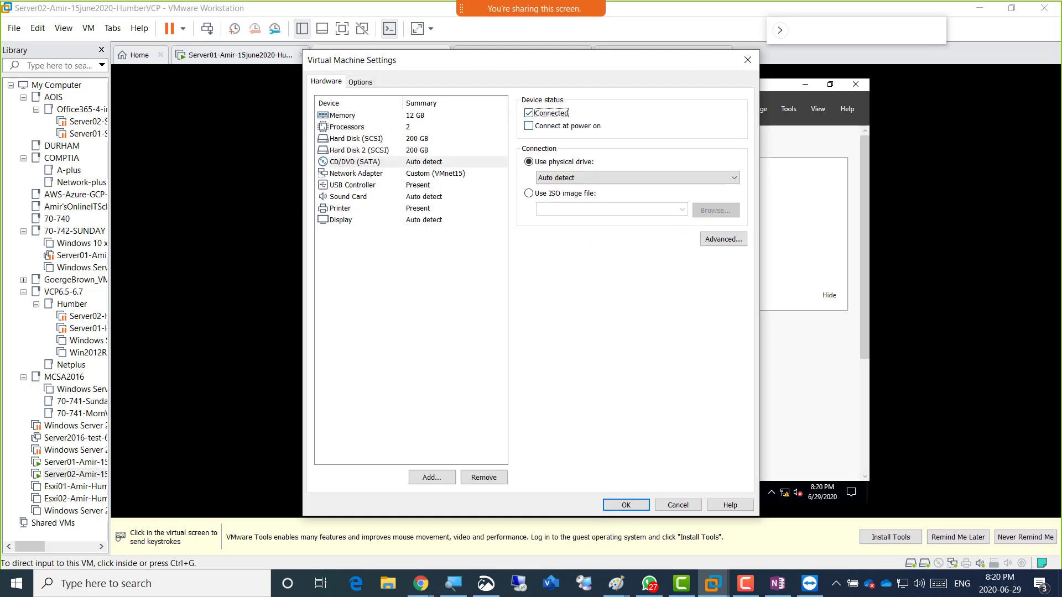
{"action": "left_click", "coordinate": [529, 126]}
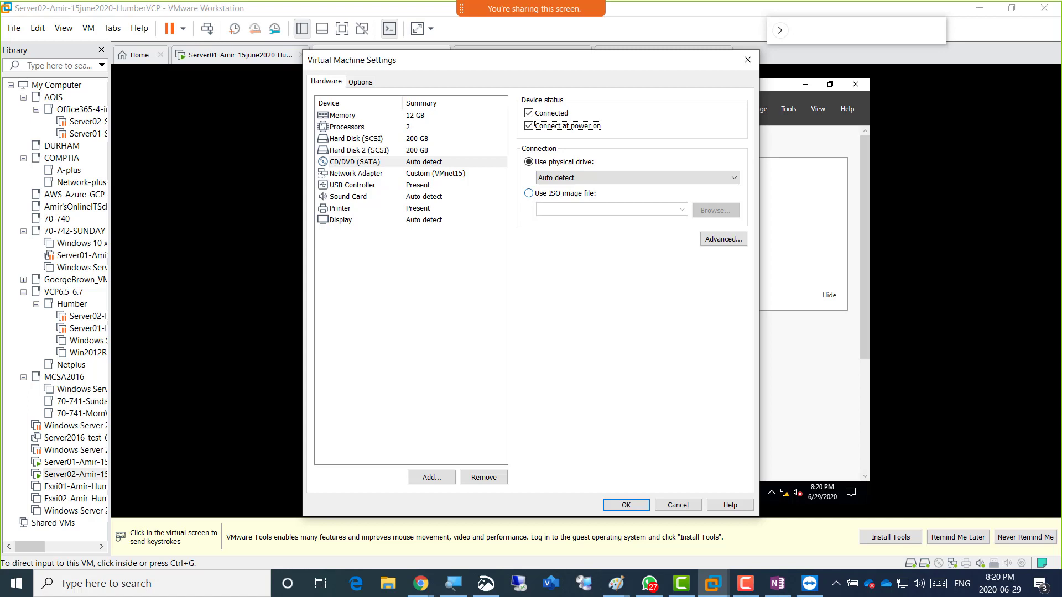
{"action": "left_click", "coordinate": [529, 194]}
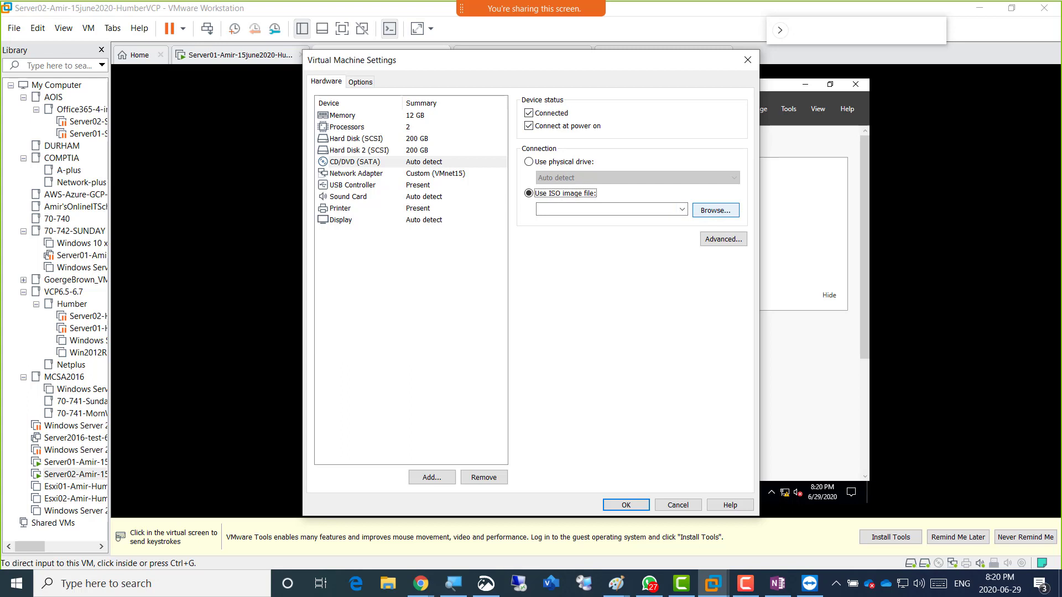
Choose VMware-VIM-all-6.5.0-15259038.iso from D:\EDU\Central_SOFT\Hub-Soft as the CD/DVD image.
{"action": "left_click", "coordinate": [715, 210]}
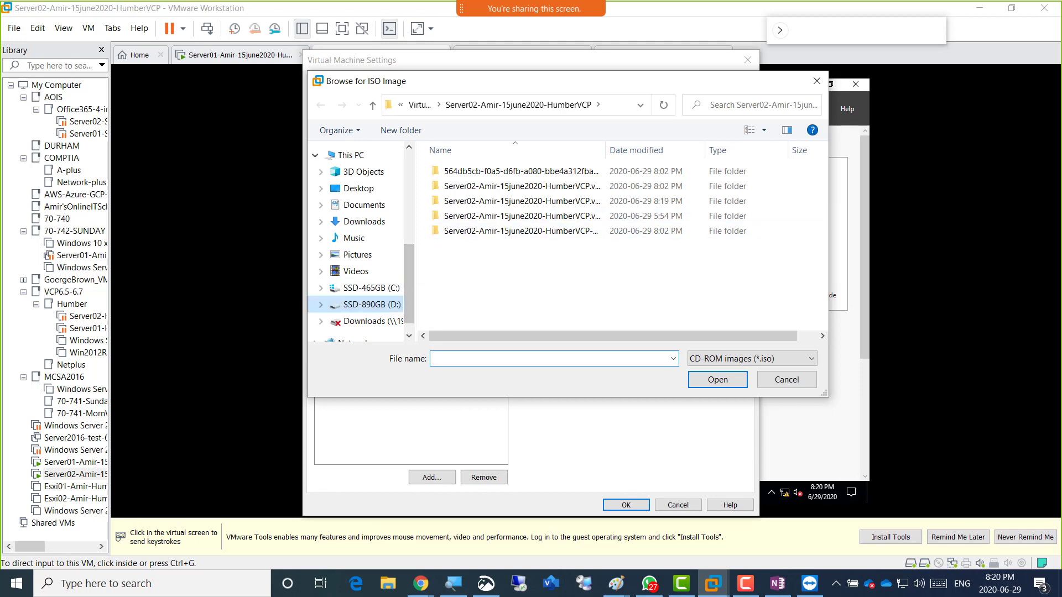
{"action": "left_click", "coordinate": [371, 304]}
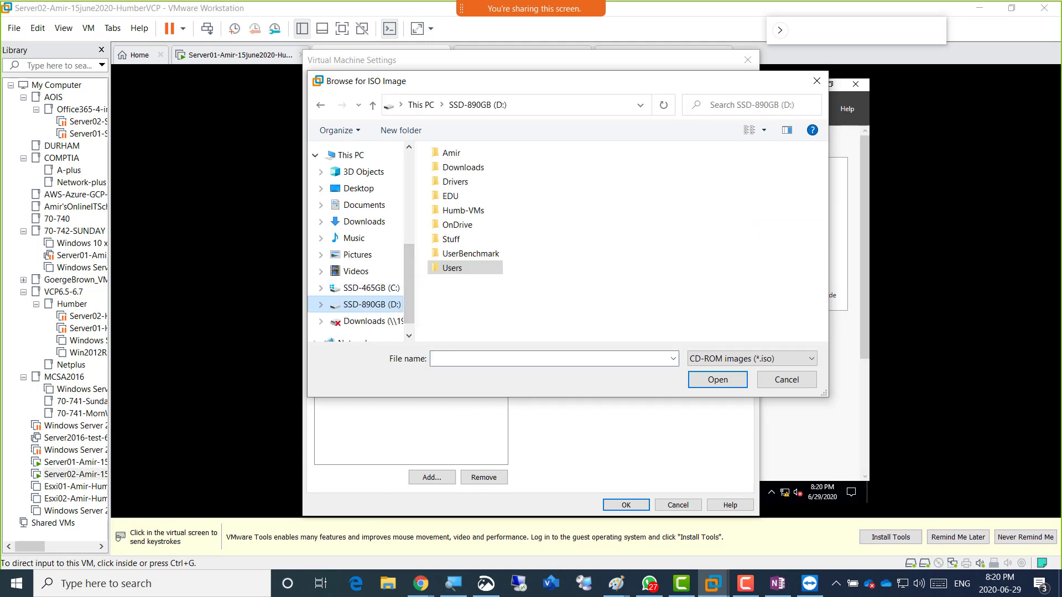
{"action": "double_click", "coordinate": [450, 196]}
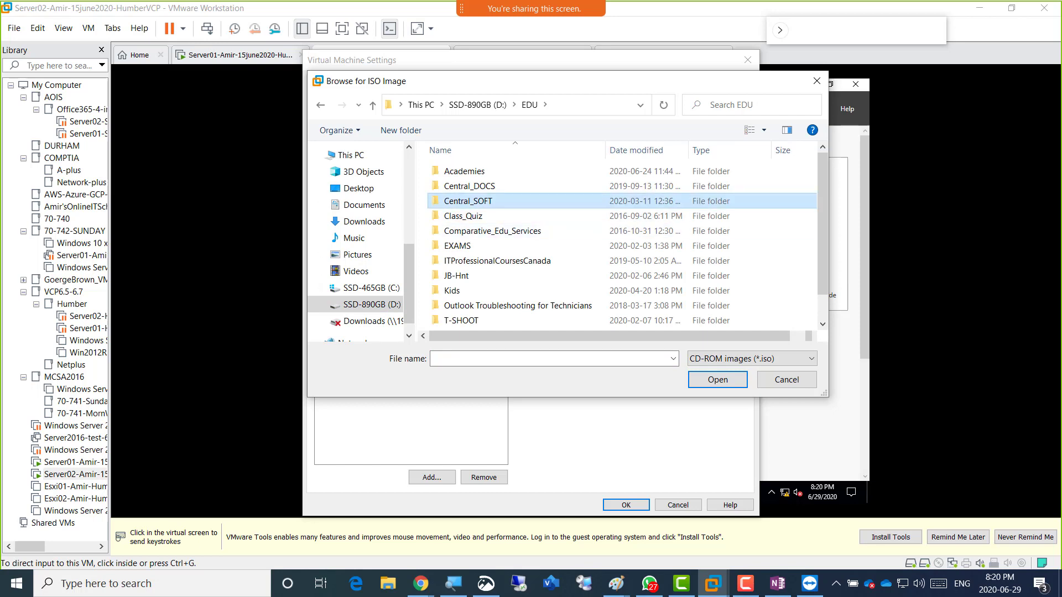
{"action": "double_click", "coordinate": [467, 201]}
{"action": "double_click", "coordinate": [459, 231]}
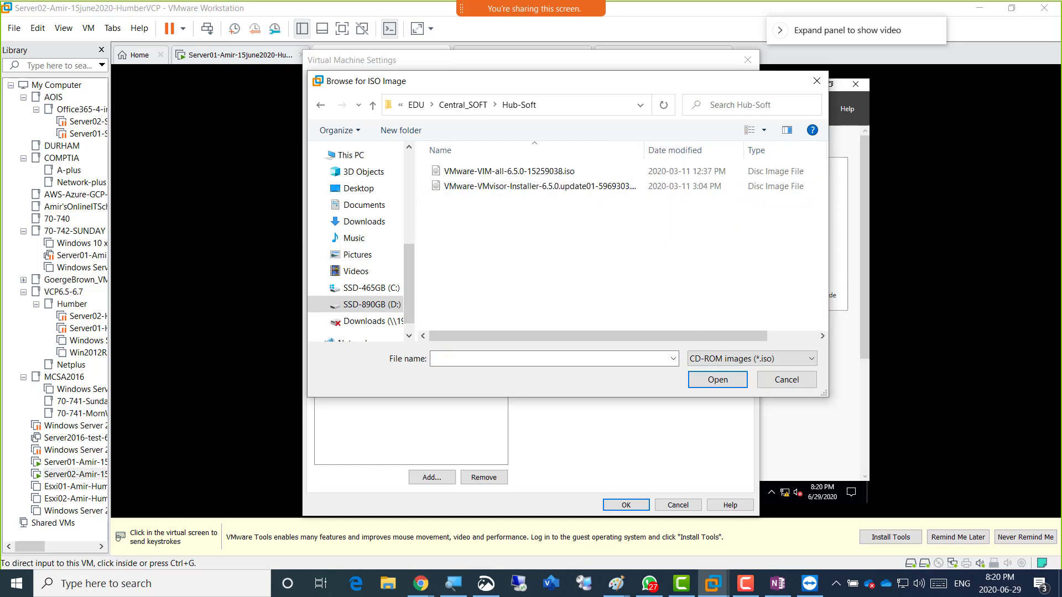
{"action": "left_click", "coordinate": [508, 172]}
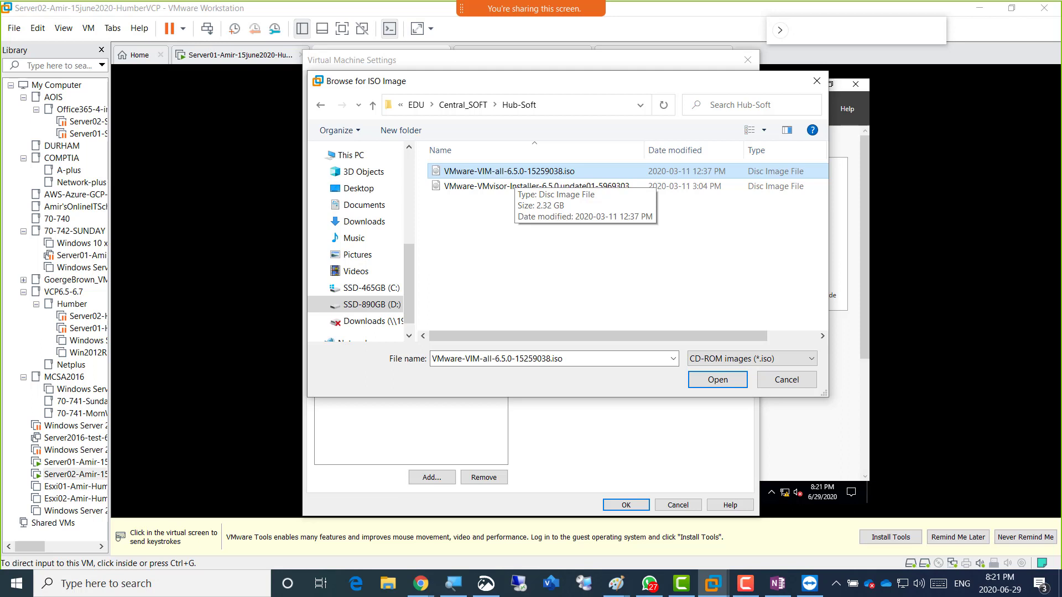
{"action": "key", "text": "Return"}
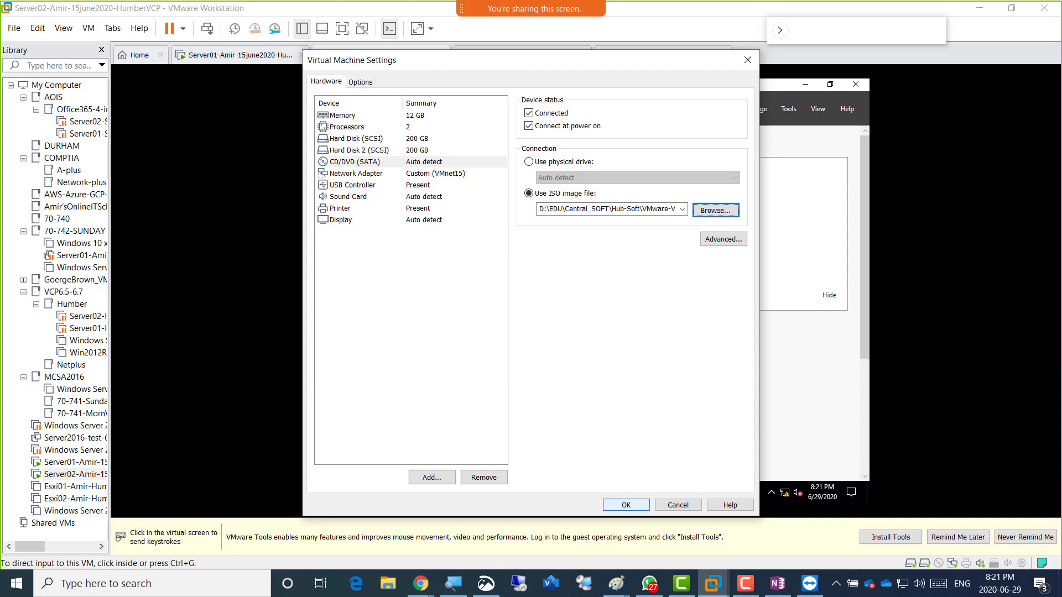
Apply the ISO settings and run the vCenter installer from the guest's DVD drive, approving UAC.
{"action": "left_click", "coordinate": [625, 505]}
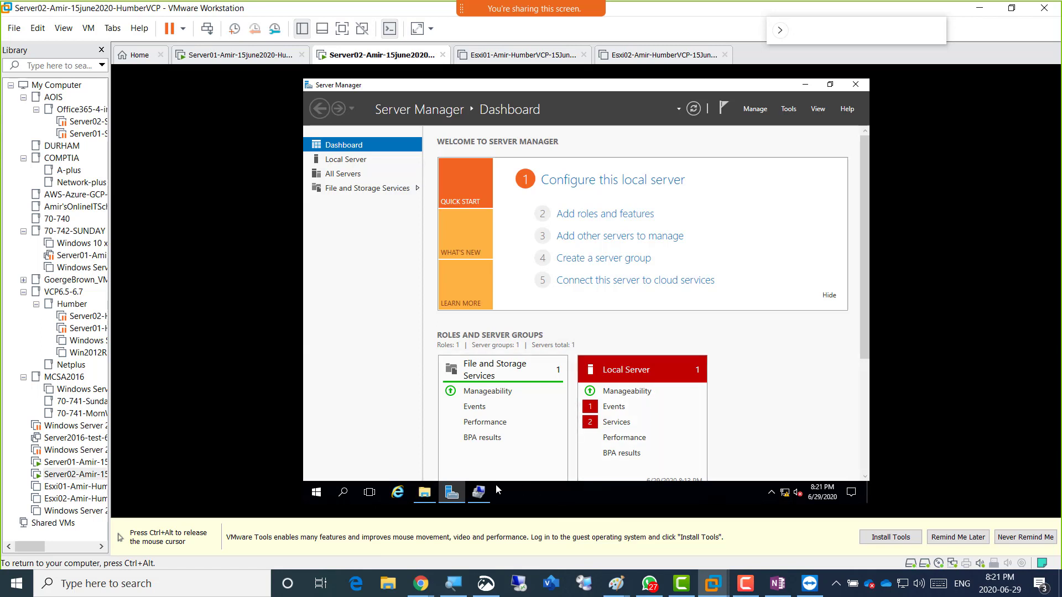
{"action": "left_click", "coordinate": [424, 494]}
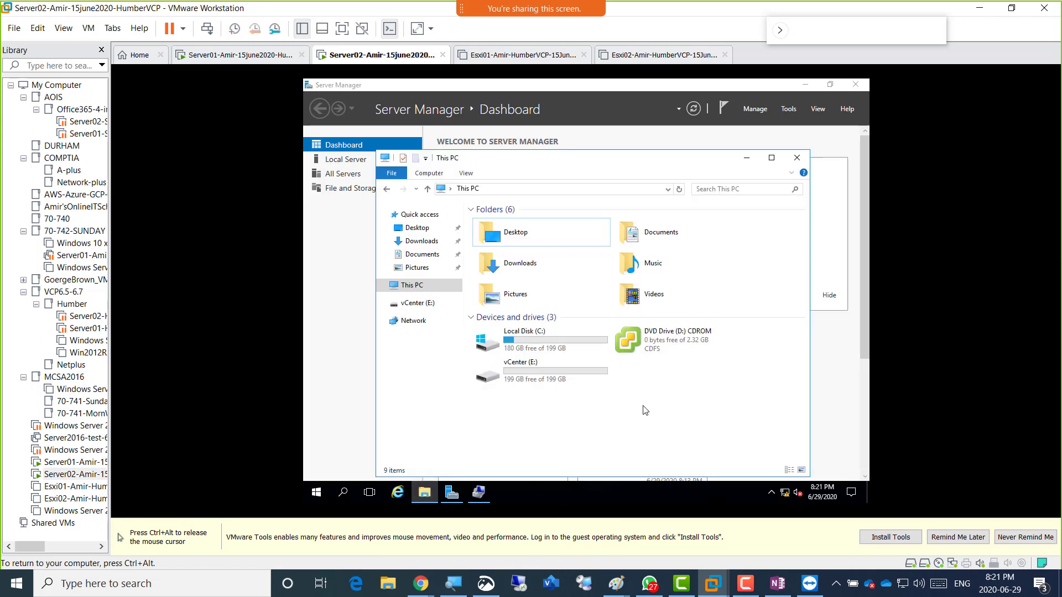
{"action": "left_click", "coordinate": [637, 345]}
{"action": "double_click", "coordinate": [637, 343]}
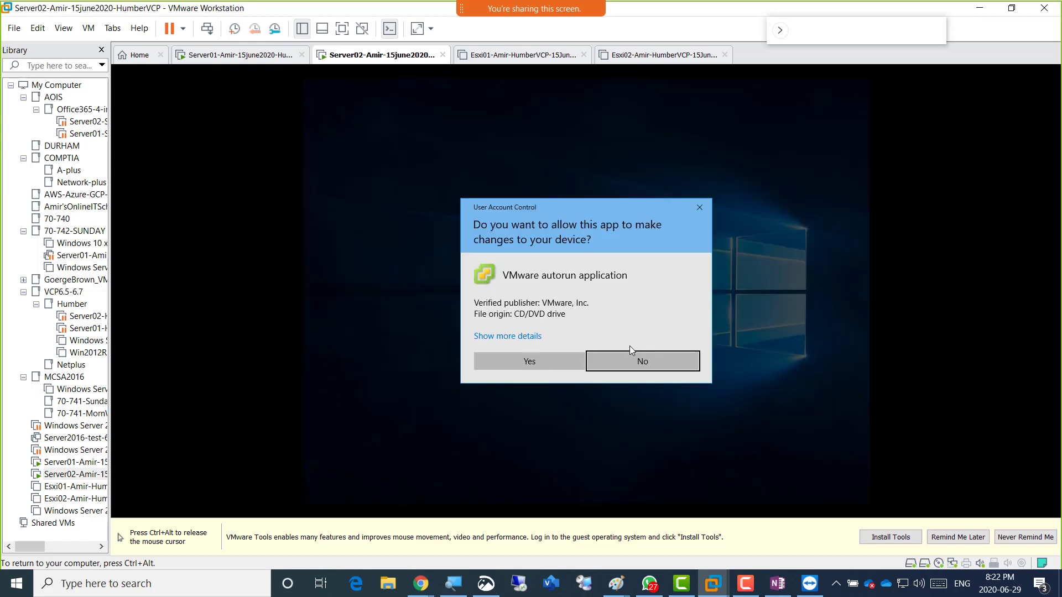
{"action": "left_click", "coordinate": [517, 361]}
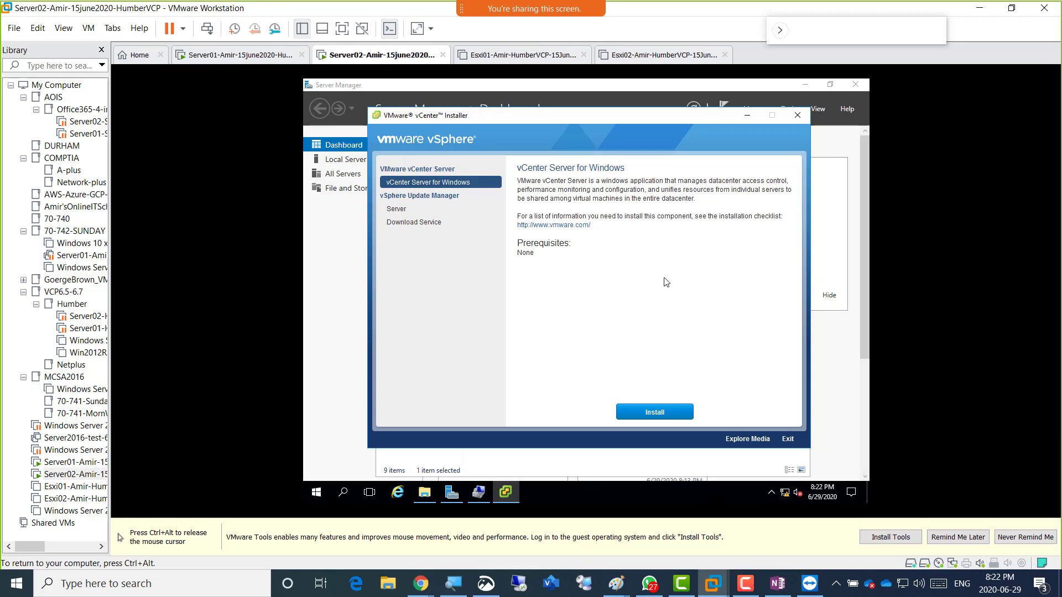
Highlight and then deselect the Prerequisites heading in the vCenter installer.
{"action": "left_click_drag", "start_coordinate": [559, 243], "coordinate": [523, 244]}
{"action": "left_click", "coordinate": [602, 244]}
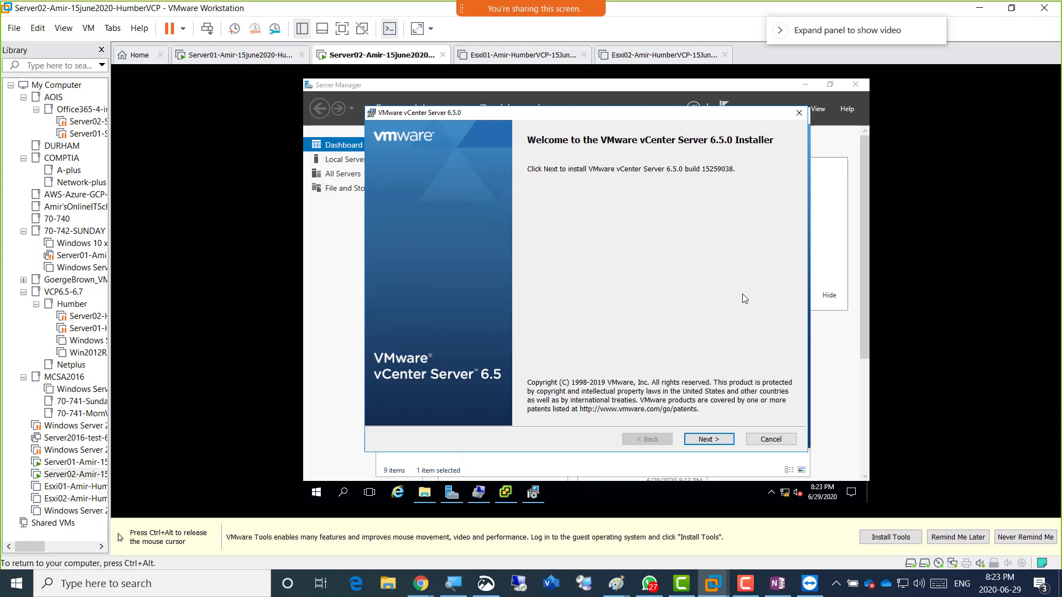
Accept the vCenter Server 6.5 license agreement terms and advance past the EULA page.
{"action": "left_click", "coordinate": [710, 440]}
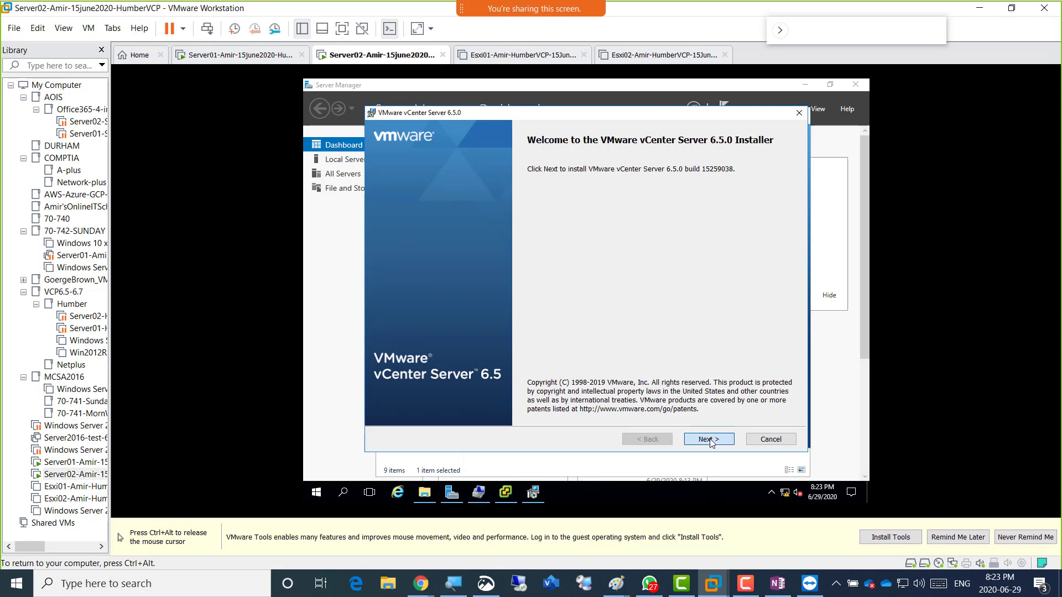
{"action": "left_click", "coordinate": [488, 418]}
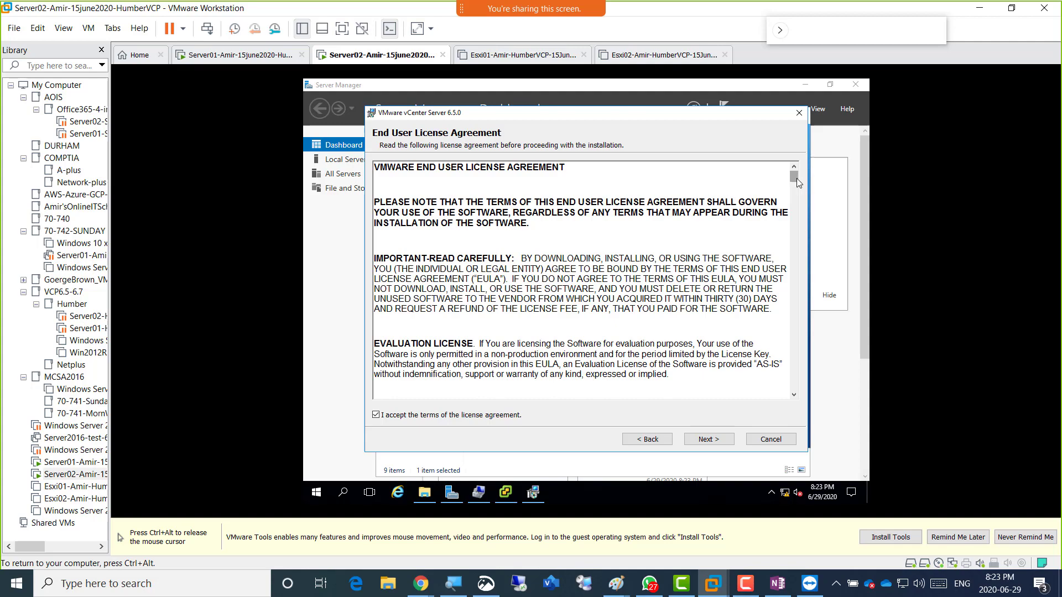
{"action": "mouse_move", "coordinate": [795, 177]}
{"action": "left_mouse_down"}
{"action": "mouse_move", "coordinate": [804, 214]}
{"action": "mouse_move", "coordinate": [798, 176]}
{"action": "mouse_move", "coordinate": [803, 195]}
{"action": "left_mouse_up"}
{"action": "left_click_drag", "start_coordinate": [807, 225], "coordinate": [803, 168]}
{"action": "left_click", "coordinate": [711, 442]}
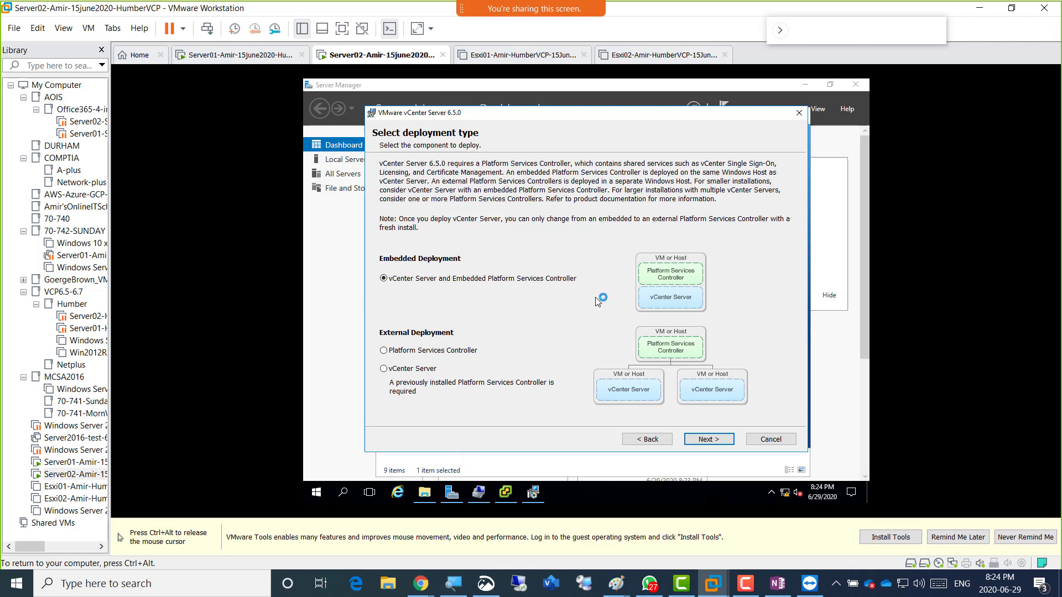
Release input from Server02 with Ctrl+Alt and bring the Server01 VM tab to the front.
{"action": "key", "text": "ctrl+alt"}
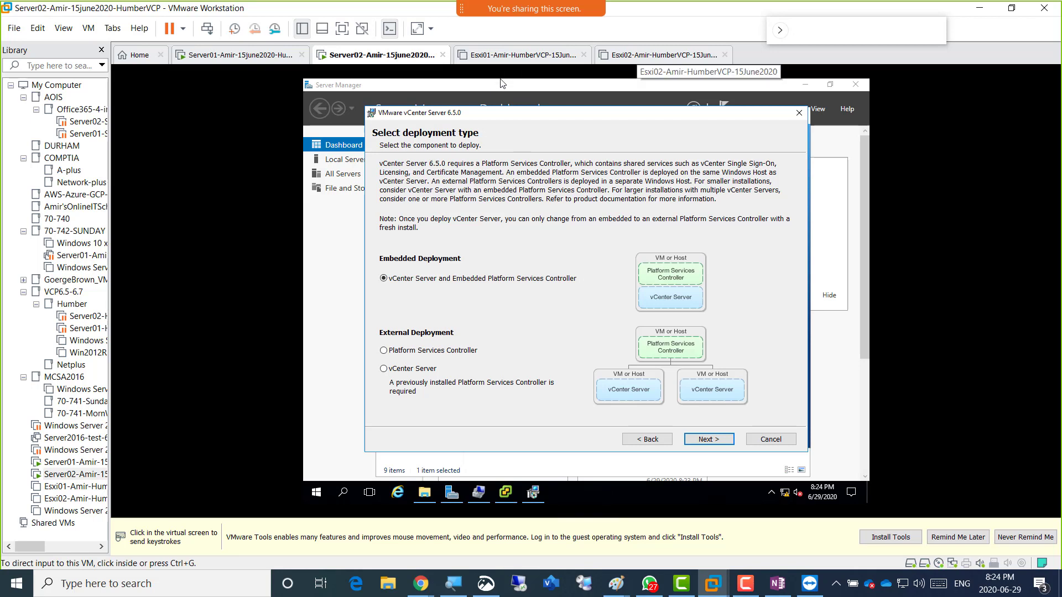
{"action": "left_click", "coordinate": [502, 83]}
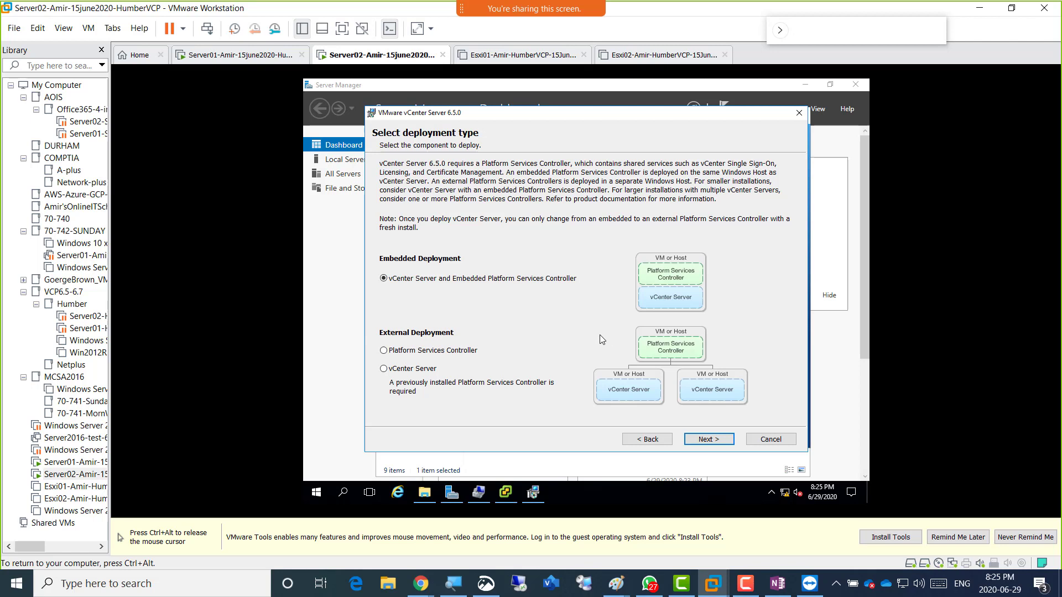
{"action": "key", "text": "ctrl+alt"}
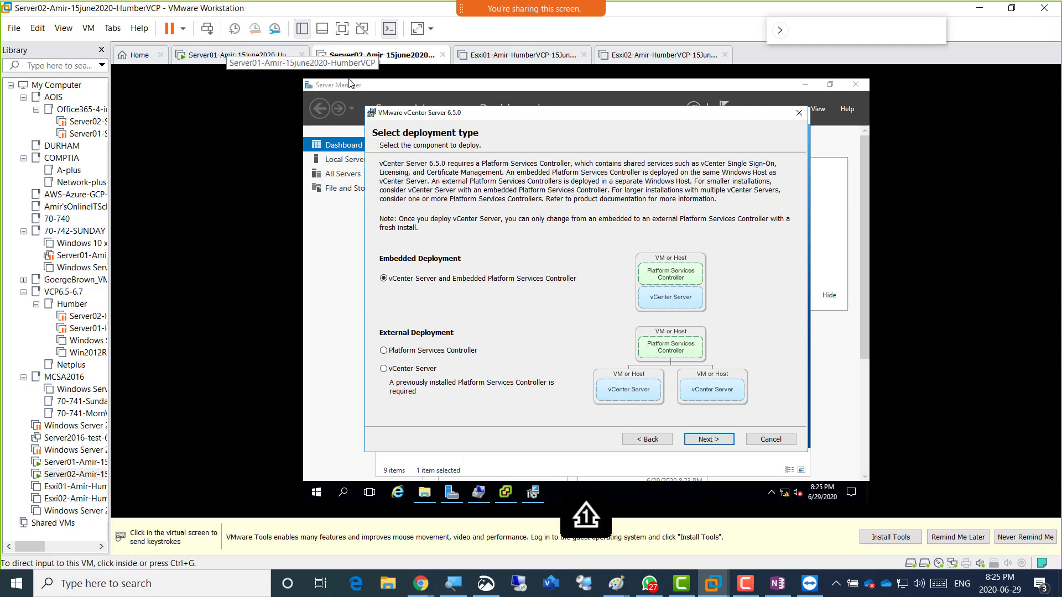
{"action": "left_click", "coordinate": [226, 55]}
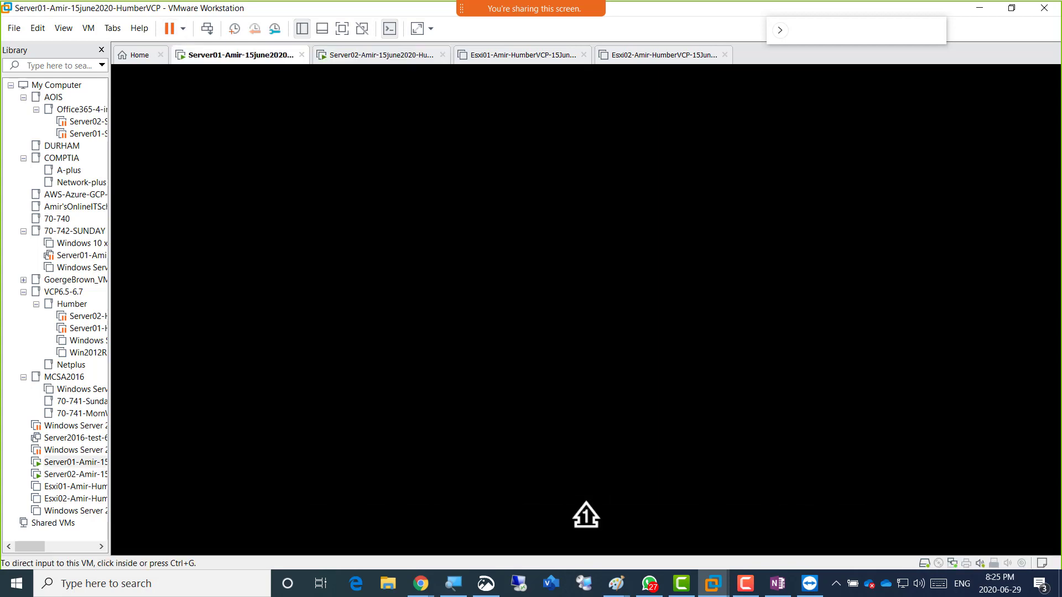
Sign in to Server01 with the account password and minimize Server Manager and Downloads to reveal DNS Manager.
{"action": "left_click", "coordinate": [585, 514]}
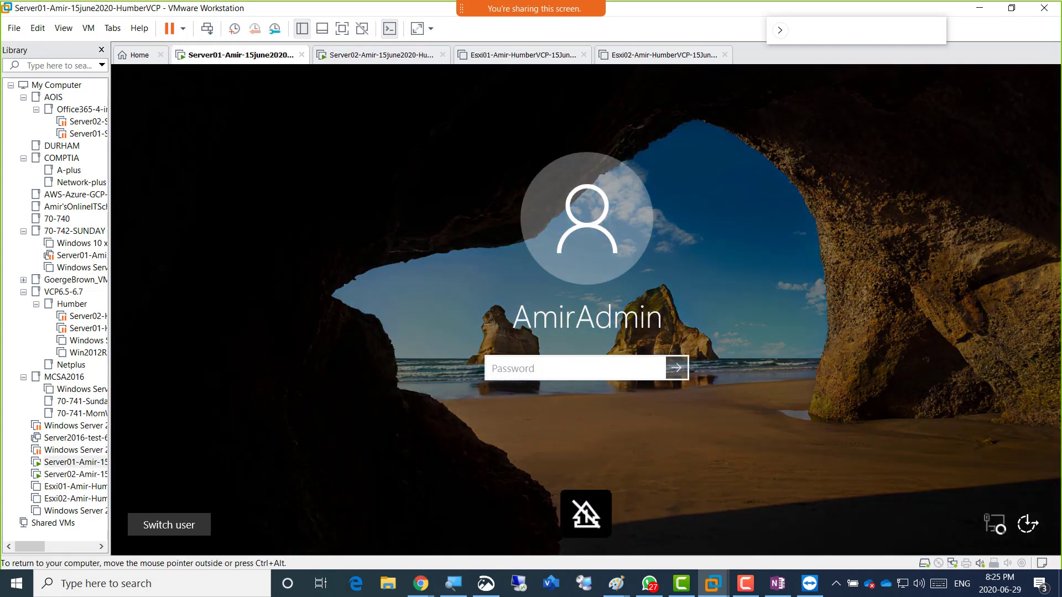
{"action": "type", "text": "**********"}
{"action": "key", "text": "Return"}
{"action": "key", "text": "ctrl+alt"}
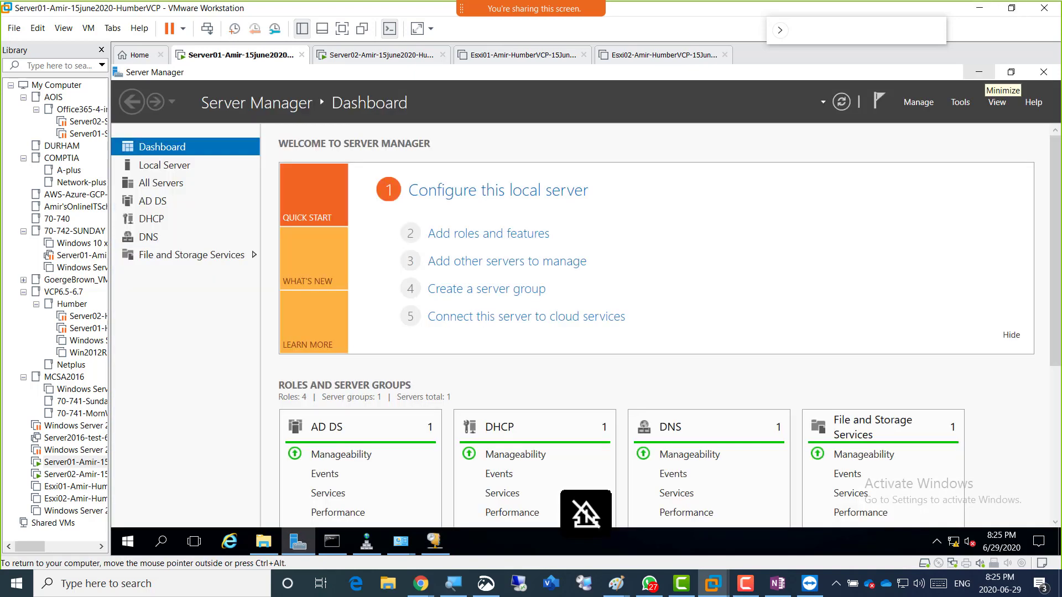
{"action": "left_click", "coordinate": [979, 72]}
{"action": "left_click", "coordinate": [888, 104]}
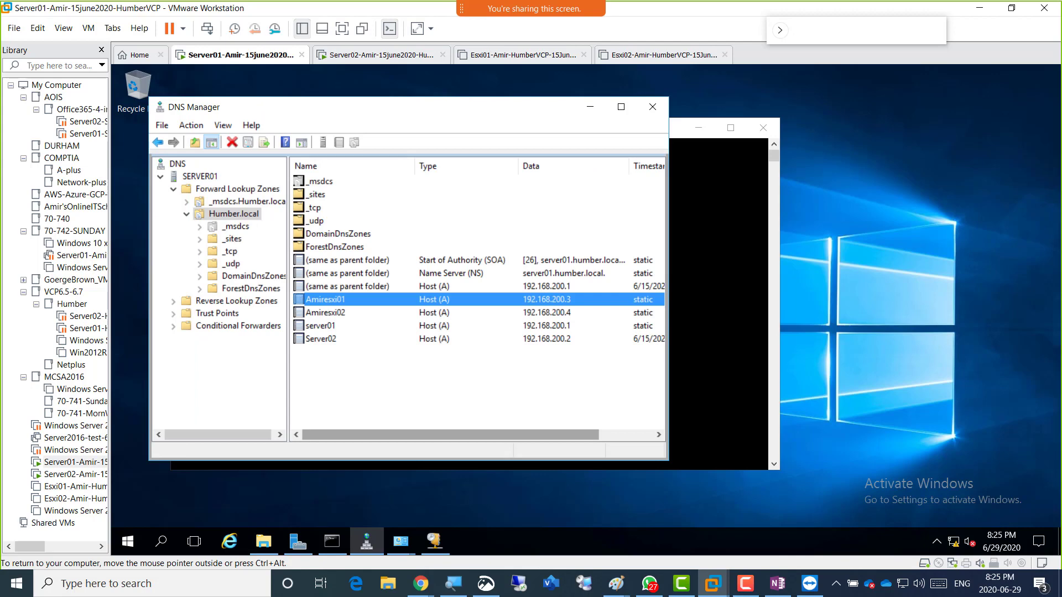
Refresh the Server01 desktop to review Humber.local host records, then return to the Server02 tab.
{"action": "right_click", "coordinate": [917, 339]}
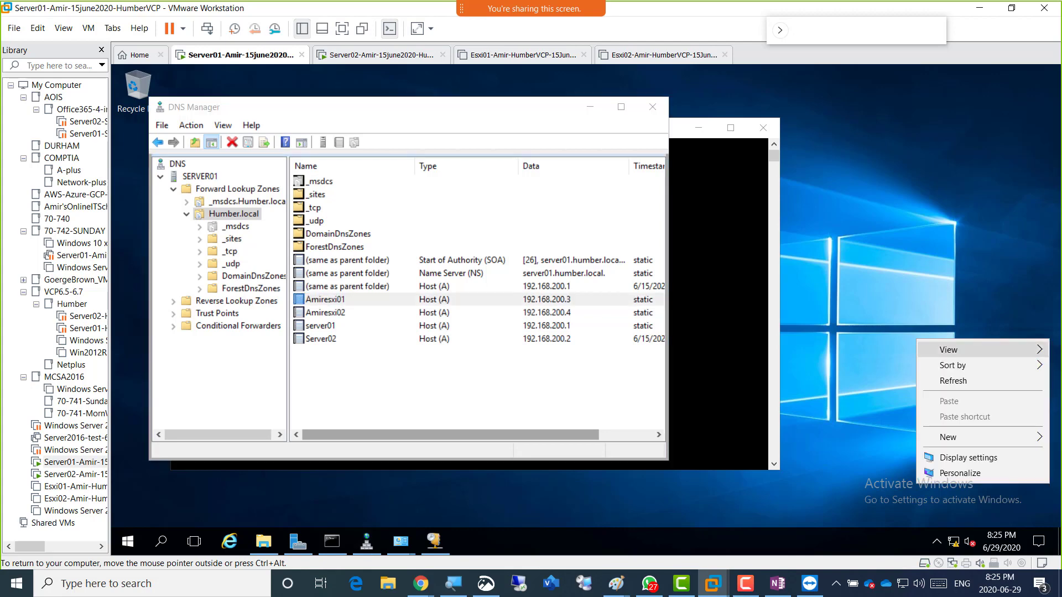
{"action": "left_click", "coordinate": [943, 380]}
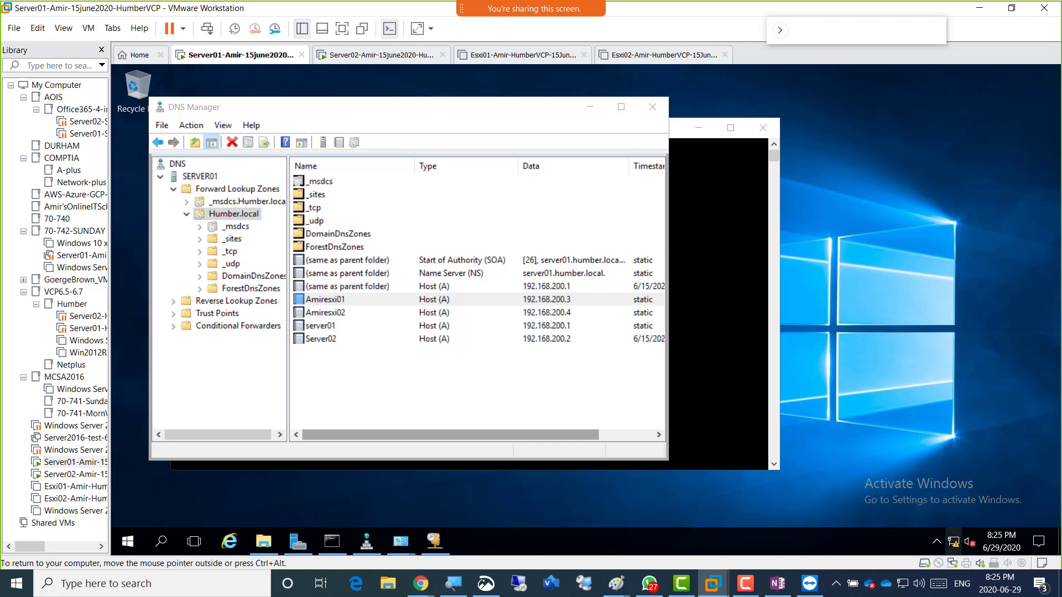
{"action": "right_click", "coordinate": [884, 295]}
{"action": "left_click", "coordinate": [921, 335]}
{"action": "right_click", "coordinate": [868, 262]}
{"action": "left_click", "coordinate": [905, 301]}
{"action": "right_click", "coordinate": [888, 274]}
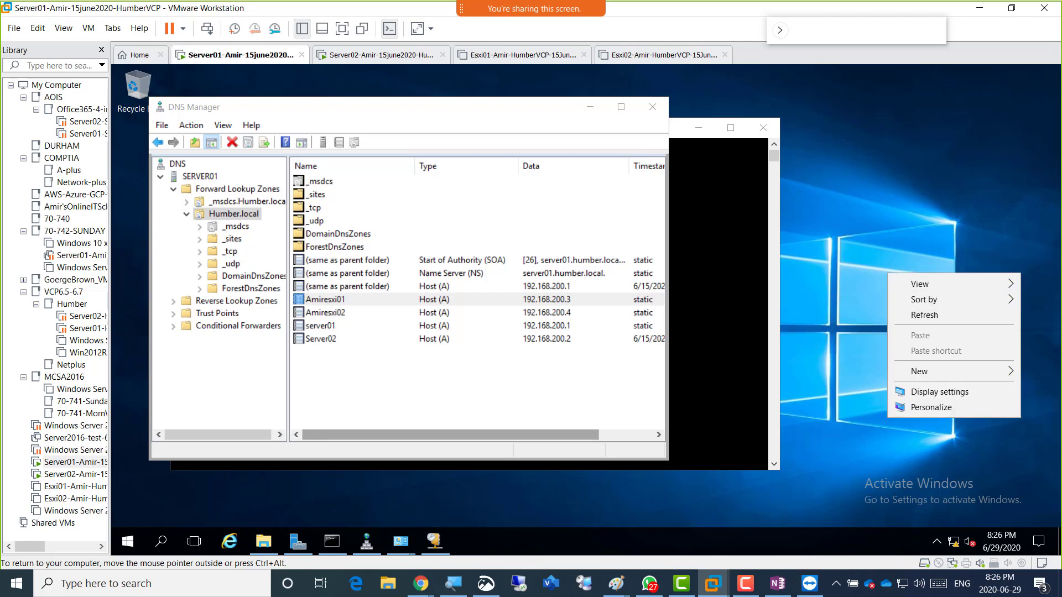
{"action": "left_click", "coordinate": [924, 315]}
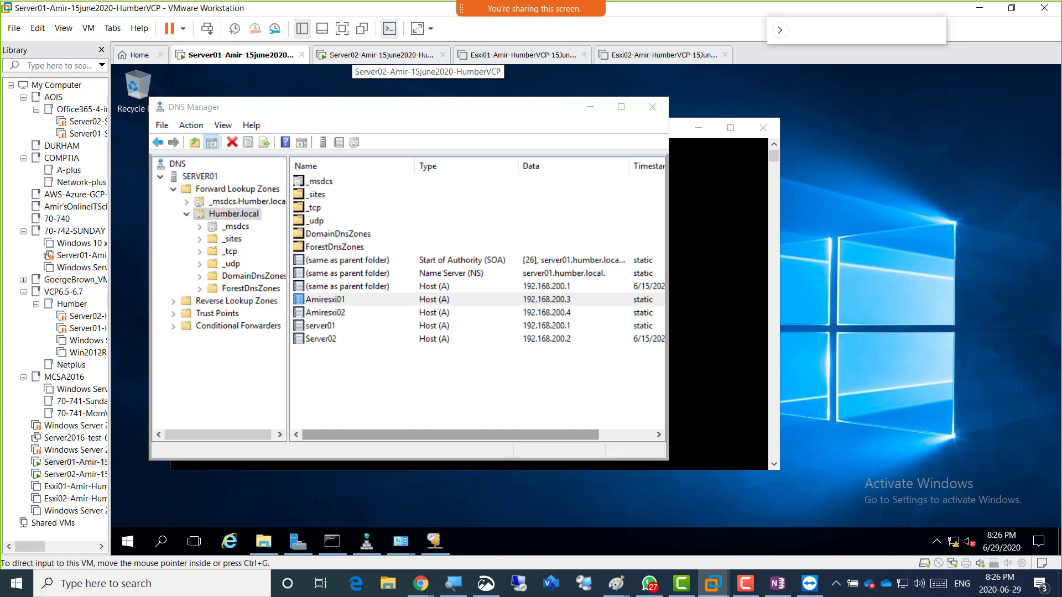
{"action": "left_click", "coordinate": [349, 54]}
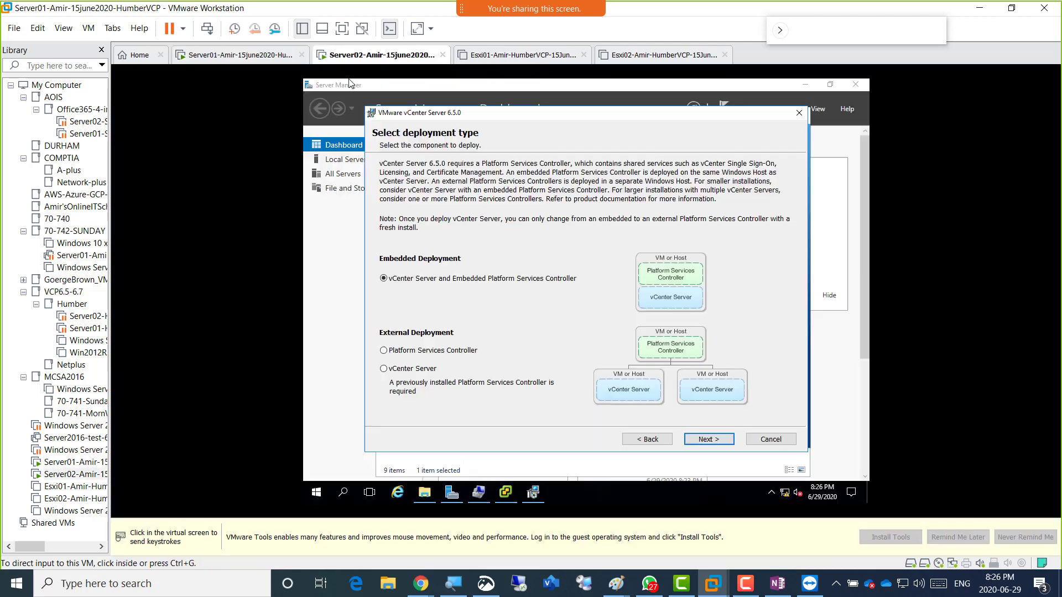
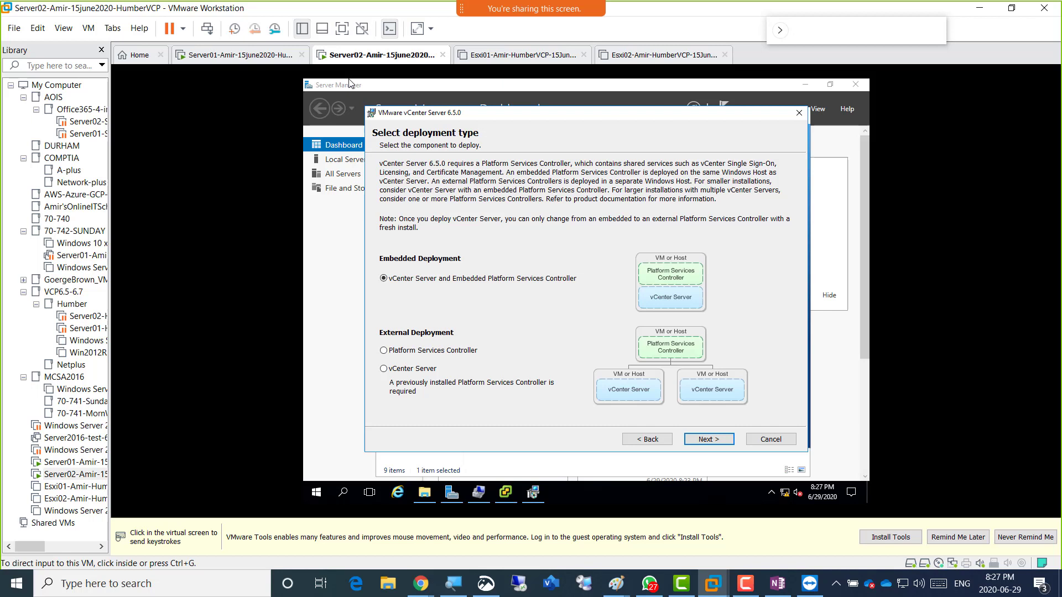
Toggle input between the Server02 VM and the host, bringing up the screen recorder's pen controls.
{"action": "left_click", "coordinate": [348, 84]}
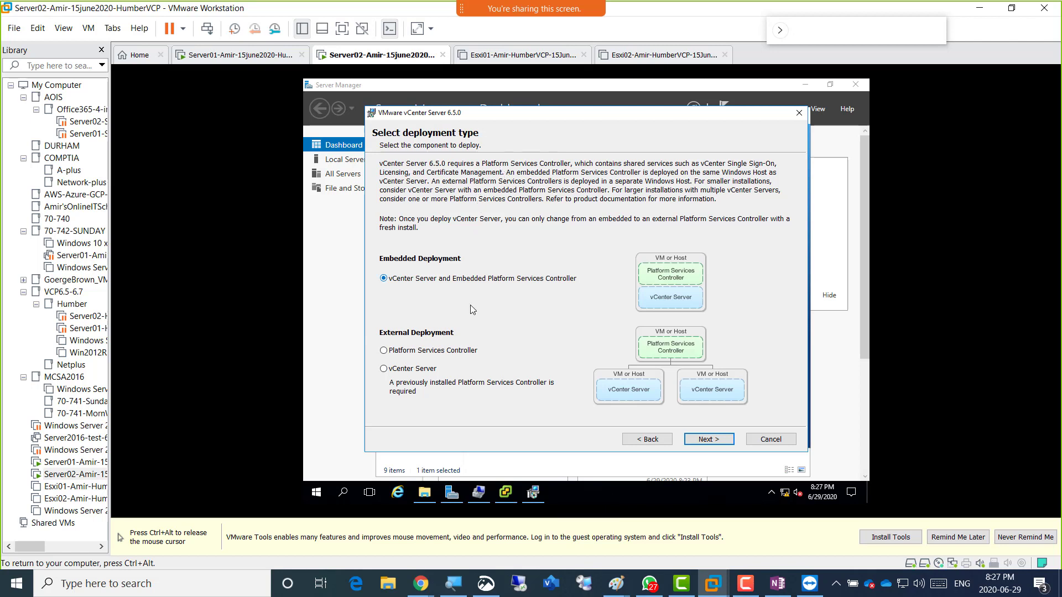
{"action": "key", "text": "ctrl+alt"}
{"action": "mouse_move", "coordinate": [454, 493]}
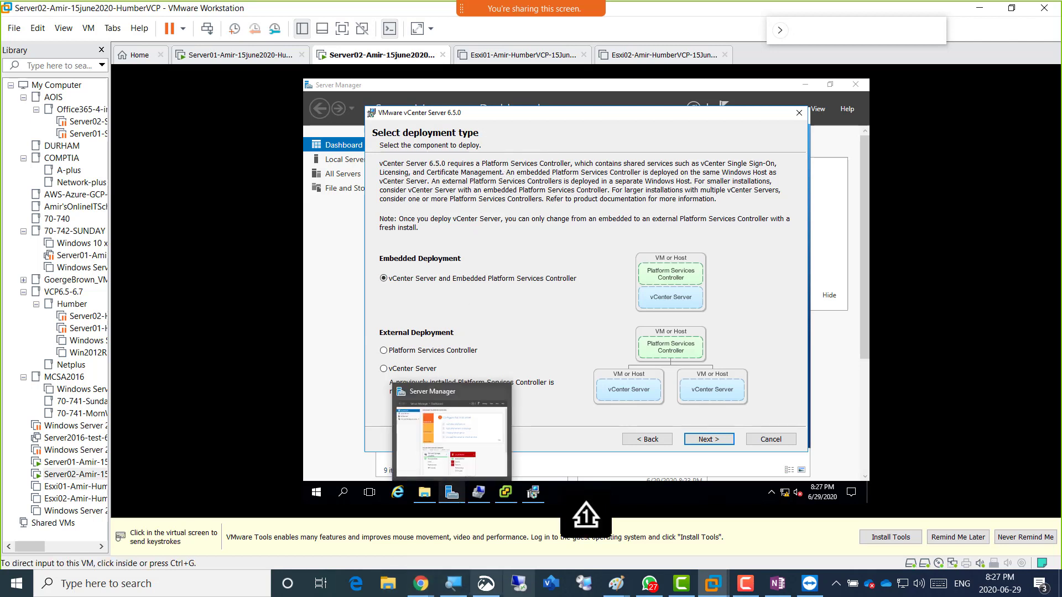
{"action": "left_click", "coordinate": [745, 583]}
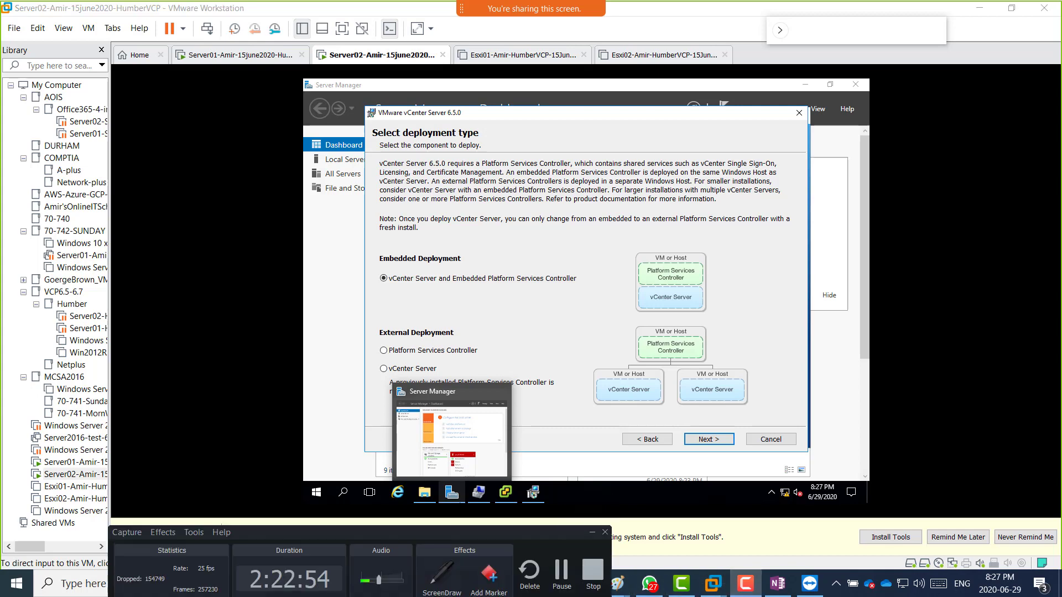
{"action": "left_click", "coordinate": [547, 285]}
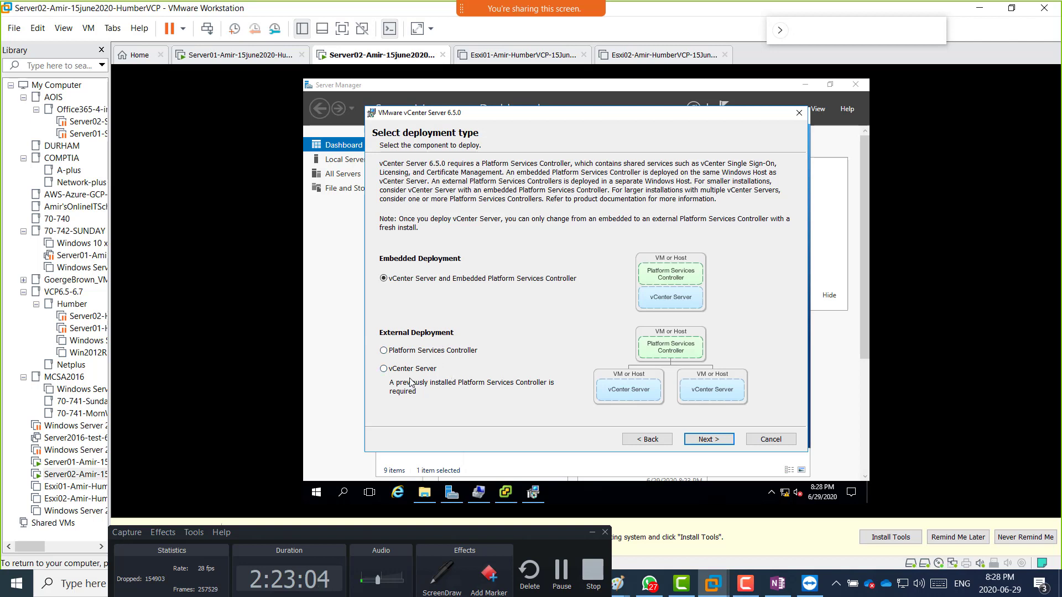
{"action": "mouse_move", "coordinate": [424, 492]}
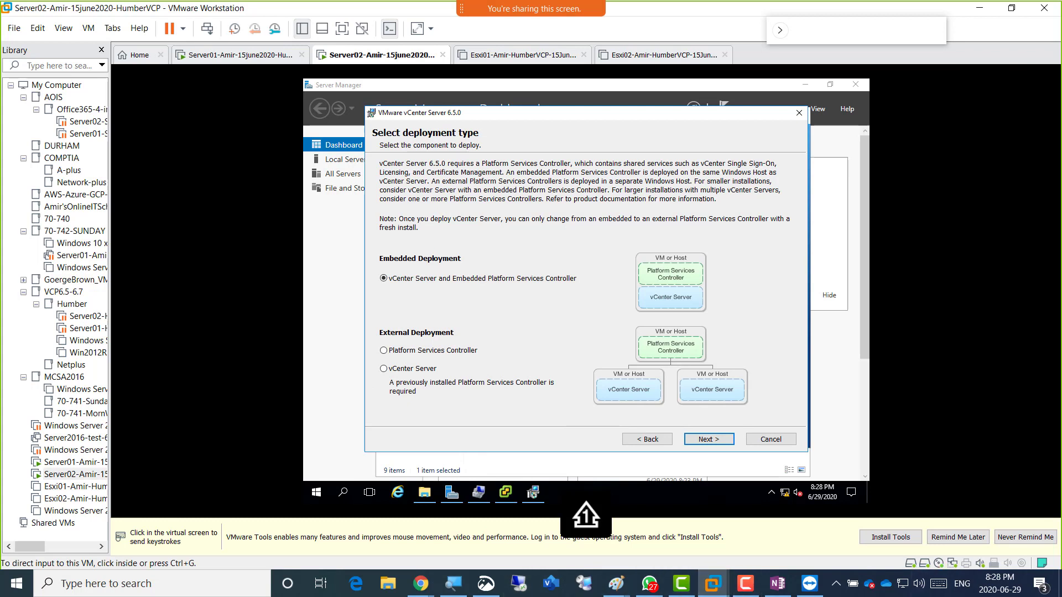
{"action": "left_click", "coordinate": [745, 584]}
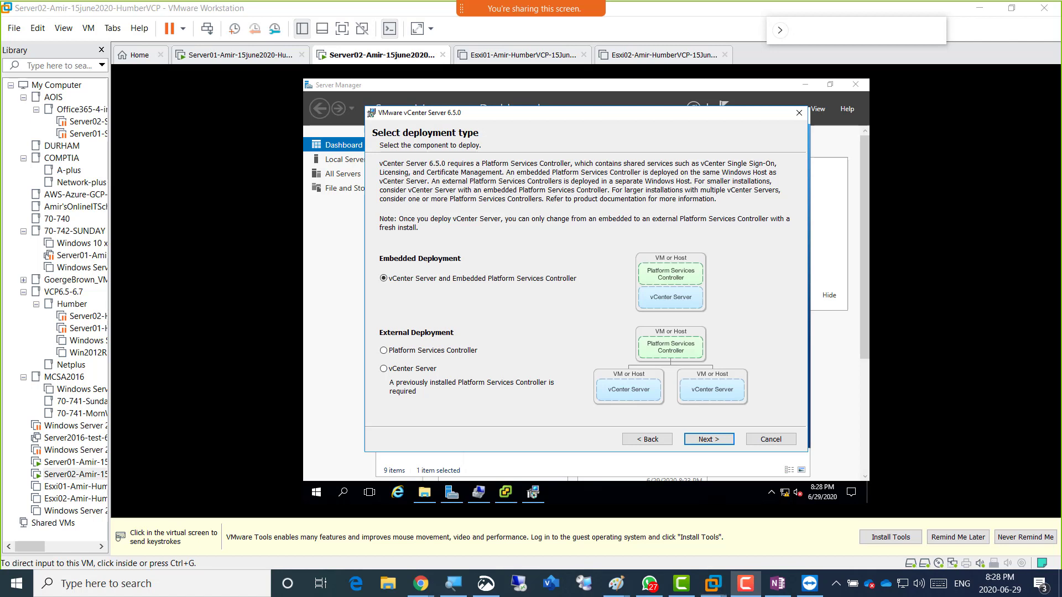
Mark the controller, tick vCenter Server, underline vCenter Single Sign-On, write SSO, and sketch a box.
{"action": "left_click_drag", "start_coordinate": [692, 276], "coordinate": [722, 255]}
{"action": "left_click_drag", "start_coordinate": [695, 298], "coordinate": [712, 289]}
{"action": "left_click_drag", "start_coordinate": [711, 166], "coordinate": [772, 170]}
{"action": "mouse_move", "coordinate": [730, 245]}
{"action": "left_mouse_down"}
{"action": "mouse_move", "coordinate": [736, 260]}
{"action": "mouse_move", "coordinate": [760, 251]}
{"action": "mouse_move", "coordinate": [743, 258]}
{"action": "mouse_move", "coordinate": [769, 251]}
{"action": "mouse_move", "coordinate": [774, 236]}
{"action": "left_mouse_up"}
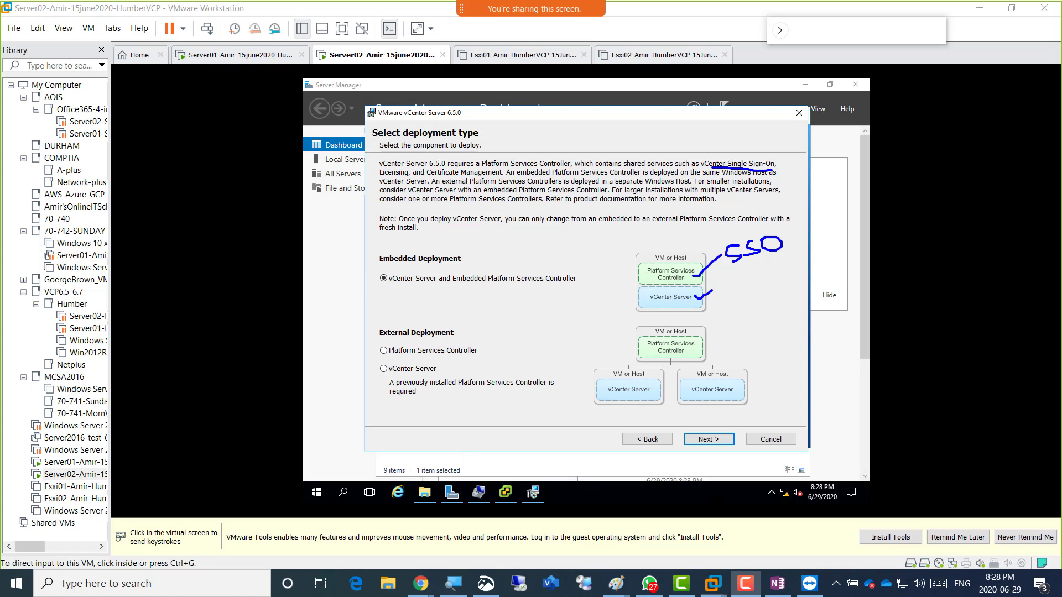
{"action": "mouse_move", "coordinate": [765, 294]}
{"action": "left_mouse_down"}
{"action": "mouse_move", "coordinate": [798, 286]}
{"action": "mouse_move", "coordinate": [825, 326]}
{"action": "mouse_move", "coordinate": [775, 347]}
{"action": "mouse_move", "coordinate": [754, 298]}
{"action": "mouse_move", "coordinate": [776, 292]}
{"action": "mouse_move", "coordinate": [773, 323]}
{"action": "mouse_move", "coordinate": [776, 309]}
{"action": "mouse_move", "coordinate": [785, 319]}
{"action": "mouse_move", "coordinate": [801, 301]}
{"action": "mouse_move", "coordinate": [819, 313]}
{"action": "mouse_move", "coordinate": [833, 297]}
{"action": "left_mouse_up"}
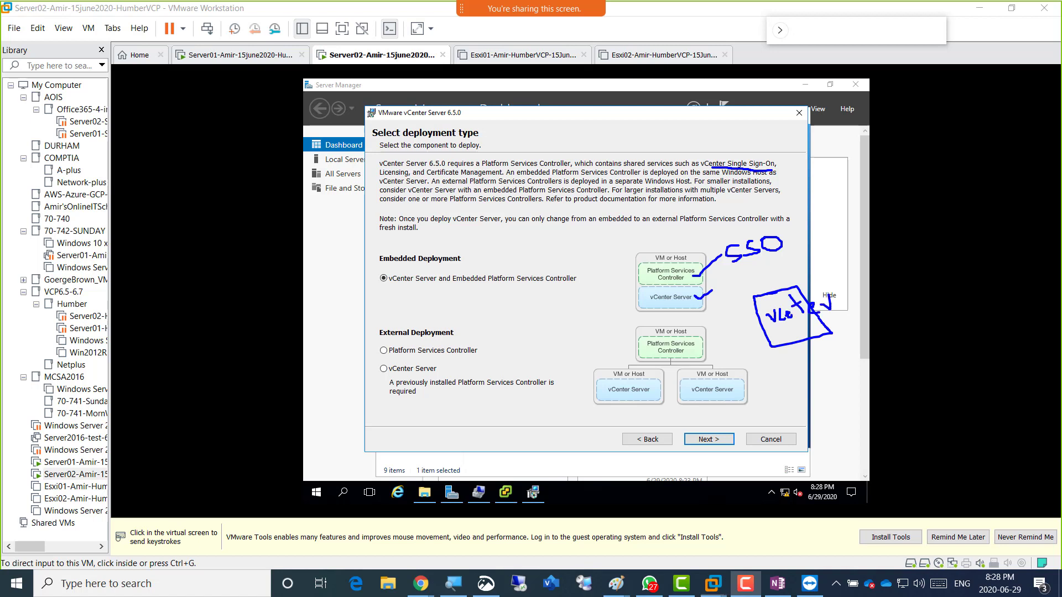
Draw arrows from the box to handwritten vcenter and VUM notes, underline Licensing, sketch right-hand boxes.
{"action": "mouse_move", "coordinate": [787, 330]}
{"action": "left_mouse_down"}
{"action": "mouse_move", "coordinate": [799, 393]}
{"action": "mouse_move", "coordinate": [842, 368]}
{"action": "left_mouse_up"}
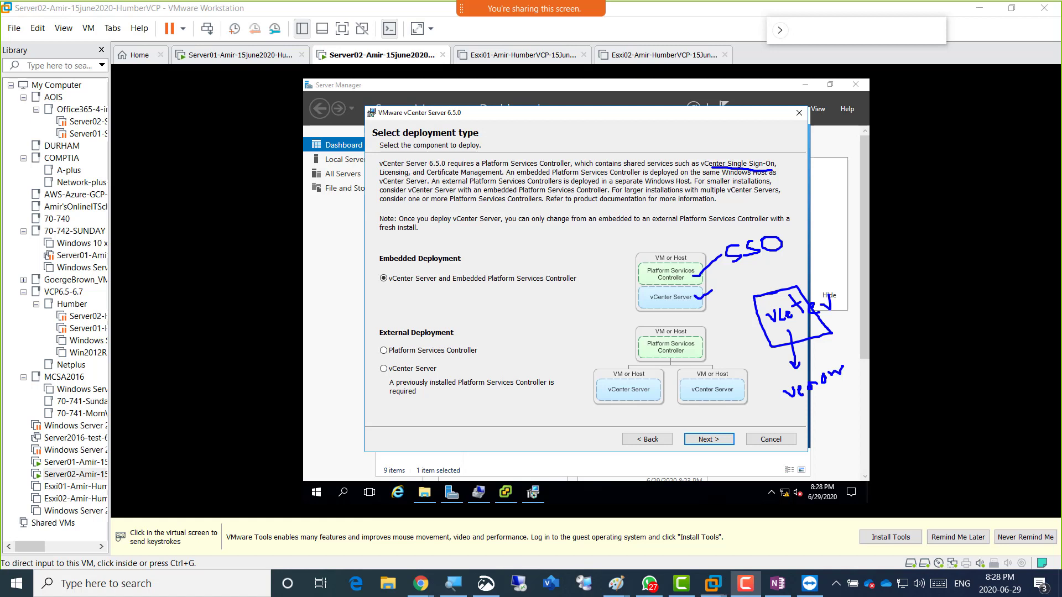
{"action": "left_click_drag", "start_coordinate": [807, 407], "coordinate": [836, 392]}
{"action": "left_click_drag", "start_coordinate": [842, 369], "coordinate": [849, 363]}
{"action": "mouse_move", "coordinate": [789, 381]}
{"action": "left_mouse_down"}
{"action": "mouse_move", "coordinate": [772, 369]}
{"action": "mouse_move", "coordinate": [785, 334]}
{"action": "left_mouse_up"}
{"action": "mouse_move", "coordinate": [811, 423]}
{"action": "left_mouse_down"}
{"action": "mouse_move", "coordinate": [822, 433]}
{"action": "mouse_move", "coordinate": [826, 419]}
{"action": "mouse_move", "coordinate": [836, 429]}
{"action": "mouse_move", "coordinate": [841, 416]}
{"action": "mouse_move", "coordinate": [858, 417]}
{"action": "left_mouse_up"}
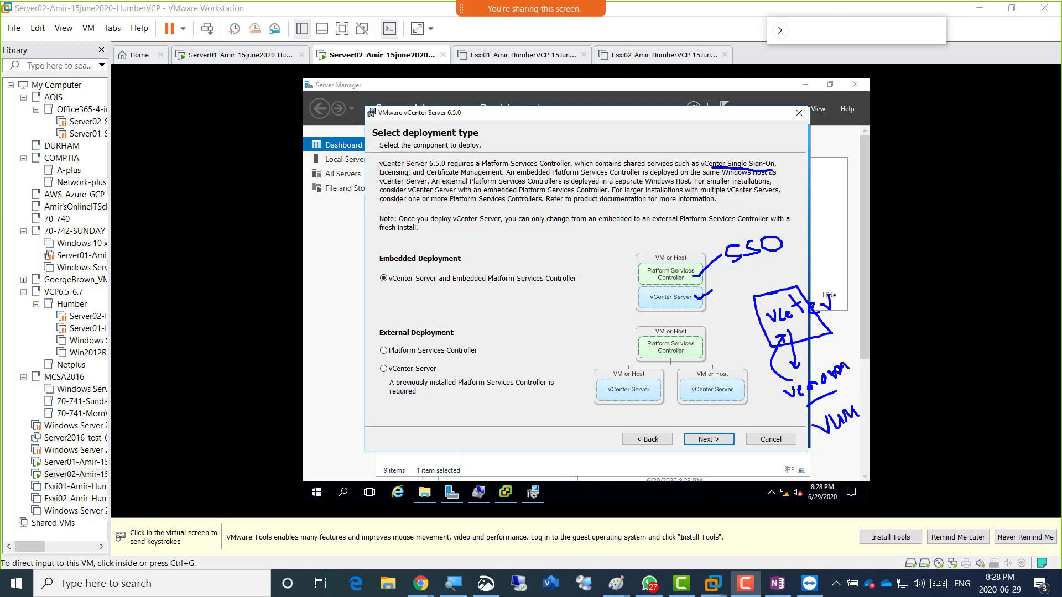
{"action": "mouse_move", "coordinate": [856, 406]}
{"action": "left_mouse_down"}
{"action": "mouse_move", "coordinate": [884, 358]}
{"action": "mouse_move", "coordinate": [838, 293]}
{"action": "mouse_move", "coordinate": [848, 288]}
{"action": "mouse_move", "coordinate": [838, 311]}
{"action": "left_mouse_up"}
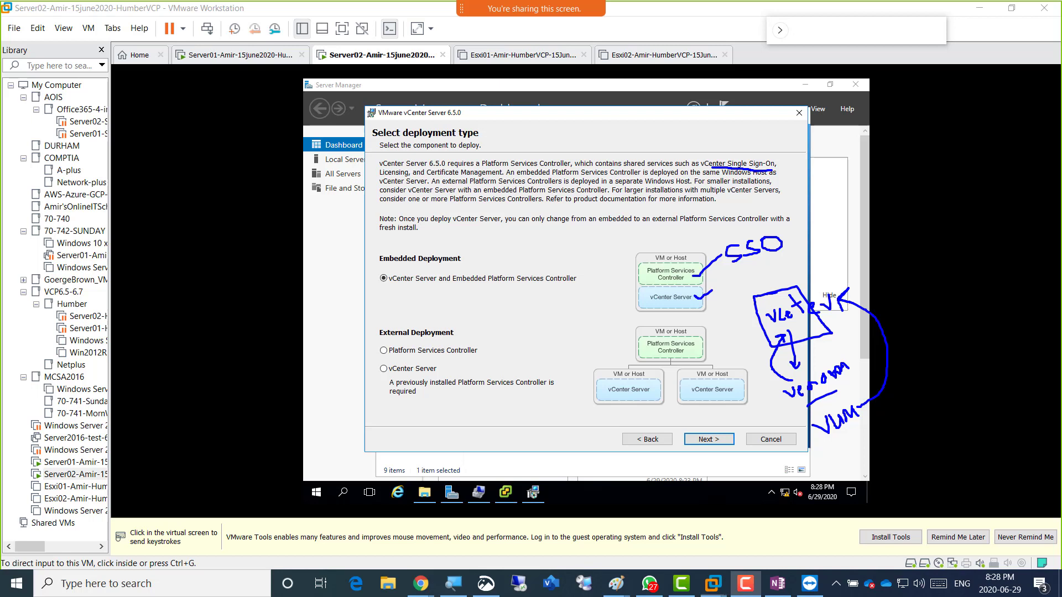
{"action": "left_click_drag", "start_coordinate": [379, 176], "coordinate": [400, 173]}
{"action": "mouse_move", "coordinate": [892, 266]}
{"action": "left_mouse_down"}
{"action": "mouse_move", "coordinate": [922, 279]}
{"action": "mouse_move", "coordinate": [891, 268]}
{"action": "mouse_move", "coordinate": [957, 266]}
{"action": "mouse_move", "coordinate": [920, 259]}
{"action": "mouse_move", "coordinate": [998, 248]}
{"action": "mouse_move", "coordinate": [953, 247]}
{"action": "mouse_move", "coordinate": [961, 242]}
{"action": "left_mouse_up"}
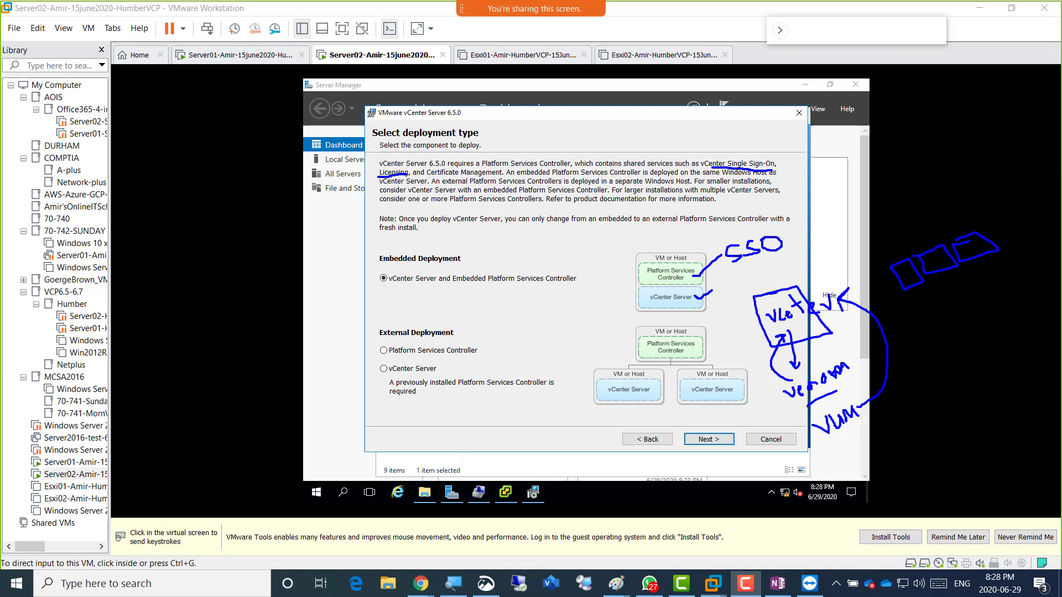
Label the sketched boxes 'esxi 6.5', 'vcenter' and 'Appliances'.
{"action": "left_click_drag", "start_coordinate": [945, 298], "coordinate": [964, 293]}
{"action": "mouse_move", "coordinate": [940, 334]}
{"action": "left_mouse_down"}
{"action": "mouse_move", "coordinate": [966, 333]}
{"action": "mouse_move", "coordinate": [997, 299]}
{"action": "mouse_move", "coordinate": [1010, 303]}
{"action": "left_mouse_up"}
{"action": "left_click_drag", "start_coordinate": [1015, 291], "coordinate": [1022, 298]}
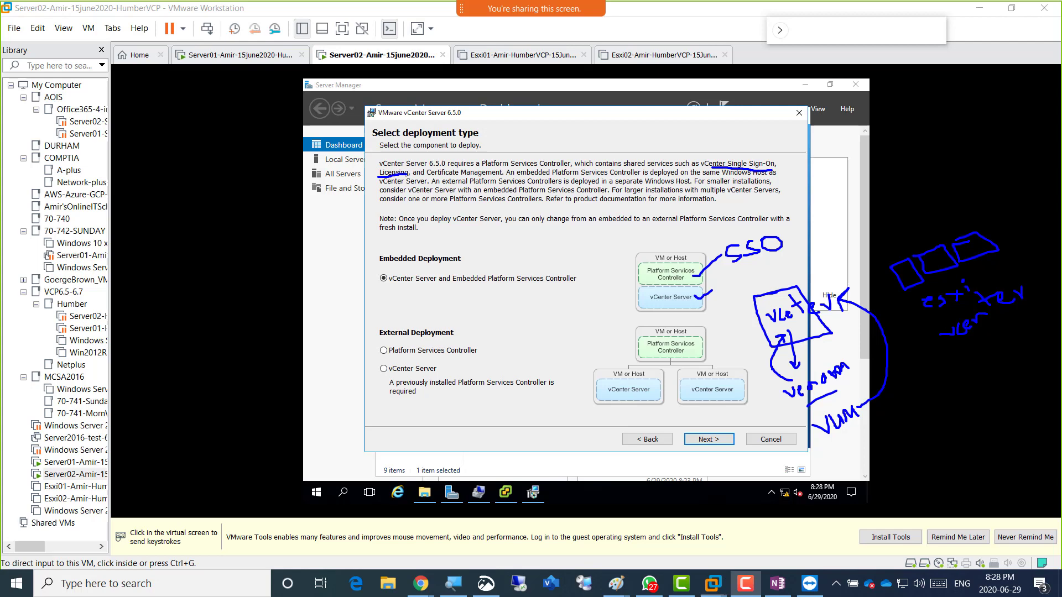
{"action": "left_click_drag", "start_coordinate": [950, 382], "coordinate": [961, 370]}
{"action": "mouse_move", "coordinate": [974, 357]}
{"action": "left_mouse_down"}
{"action": "mouse_move", "coordinate": [972, 369]}
{"action": "mouse_move", "coordinate": [987, 342]}
{"action": "mouse_move", "coordinate": [1031, 319]}
{"action": "mouse_move", "coordinate": [1027, 307]}
{"action": "mouse_move", "coordinate": [1049, 313]}
{"action": "left_mouse_up"}
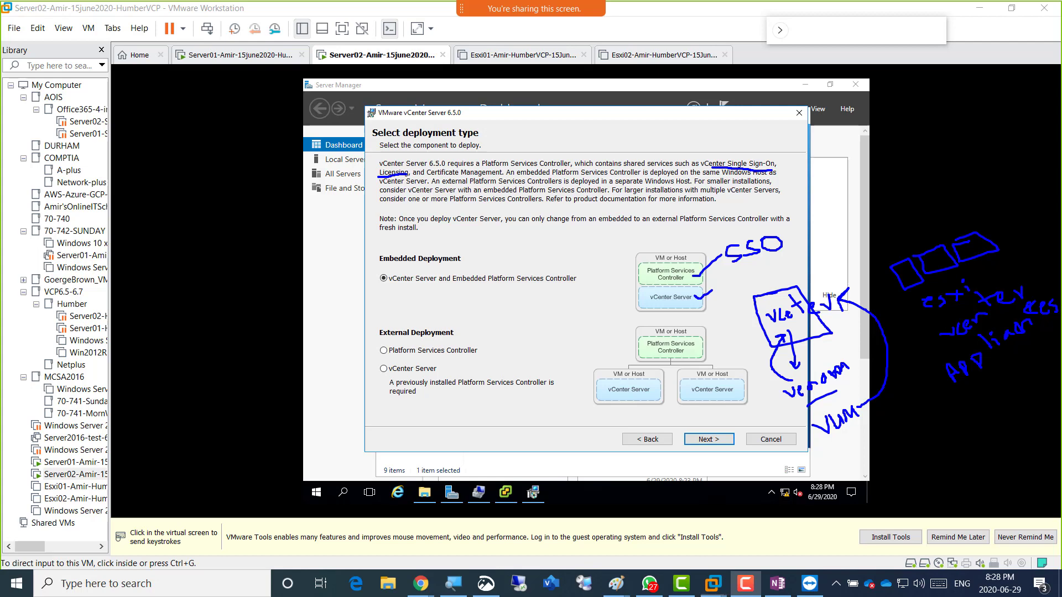
{"action": "mouse_move", "coordinate": [985, 261]}
{"action": "left_mouse_down"}
{"action": "mouse_move", "coordinate": [978, 272]}
{"action": "mouse_move", "coordinate": [1002, 271]}
{"action": "left_mouse_up"}
Underline Certificate Management and embedded vCenter Server, add strokes by the boxes, and begin a Net VMs note.
{"action": "left_click_drag", "start_coordinate": [431, 176], "coordinate": [466, 176]}
{"action": "left_click_drag", "start_coordinate": [929, 330], "coordinate": [920, 343]}
{"action": "left_click_drag", "start_coordinate": [898, 235], "coordinate": [895, 246]}
{"action": "mouse_move", "coordinate": [930, 208]}
{"action": "left_mouse_down"}
{"action": "mouse_move", "coordinate": [927, 237]}
{"action": "mouse_move", "coordinate": [963, 214]}
{"action": "mouse_move", "coordinate": [962, 198]}
{"action": "left_mouse_up"}
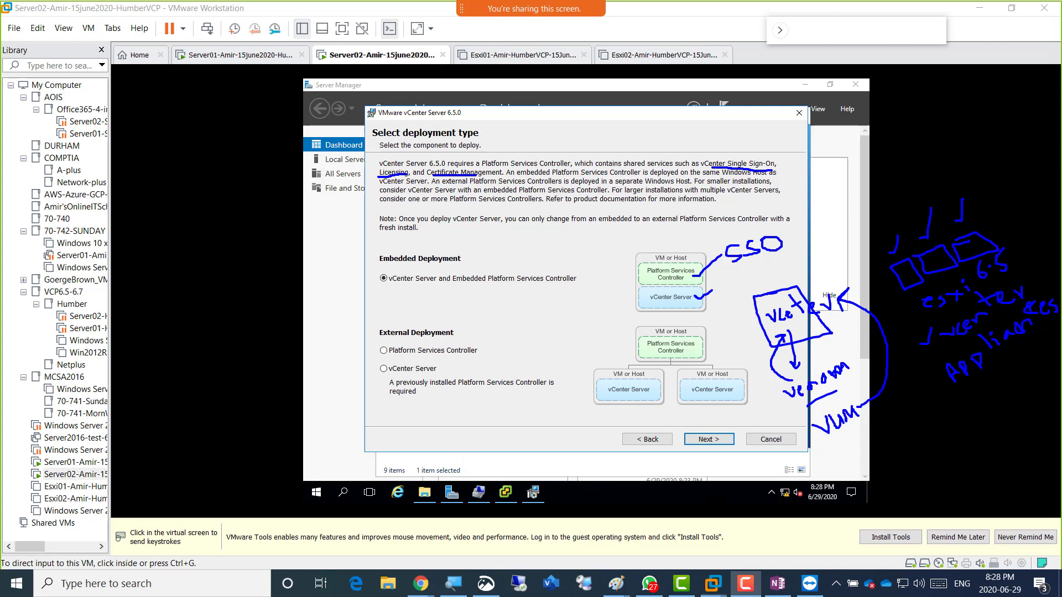
{"action": "left_click_drag", "start_coordinate": [657, 304], "coordinate": [669, 303]}
{"action": "mouse_move", "coordinate": [543, 238]}
{"action": "left_mouse_down"}
{"action": "mouse_move", "coordinate": [534, 249]}
{"action": "mouse_move", "coordinate": [555, 237]}
{"action": "mouse_move", "coordinate": [548, 254]}
{"action": "mouse_move", "coordinate": [573, 256]}
{"action": "mouse_move", "coordinate": [580, 241]}
{"action": "mouse_move", "coordinate": [572, 271]}
{"action": "mouse_move", "coordinate": [601, 272]}
{"action": "left_mouse_up"}
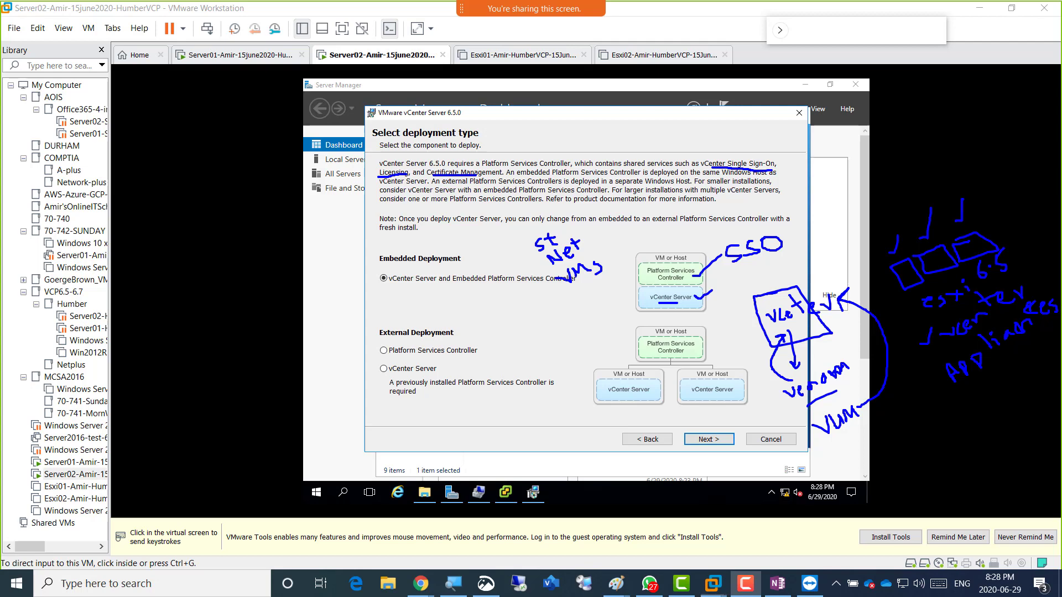
Finish the '1st Net VMs' note and circle the external Platform Services Controller box.
{"action": "left_click_drag", "start_coordinate": [522, 231], "coordinate": [537, 246]}
{"action": "left_click_drag", "start_coordinate": [542, 284], "coordinate": [553, 267]}
{"action": "mouse_move", "coordinate": [708, 335]}
{"action": "left_mouse_down"}
{"action": "mouse_move", "coordinate": [665, 321]}
{"action": "mouse_move", "coordinate": [637, 329]}
{"action": "mouse_move", "coordinate": [638, 360]}
{"action": "mouse_move", "coordinate": [692, 363]}
{"action": "mouse_move", "coordinate": [704, 343]}
{"action": "left_mouse_up"}
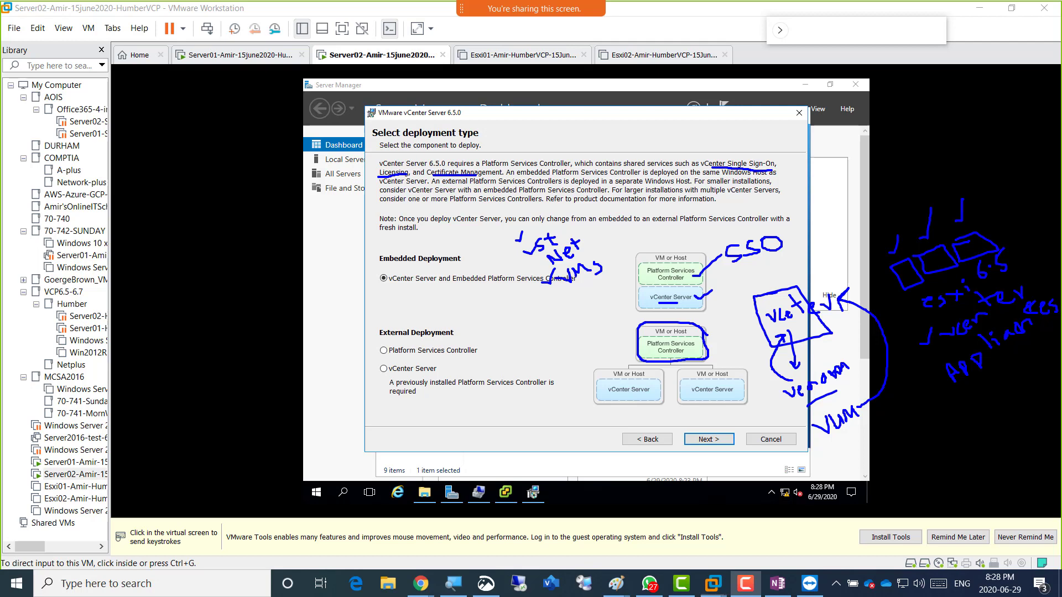
Underline both external vCenter Server boxes and draw arrows to them from the Platform Services Controller.
{"action": "left_click_drag", "start_coordinate": [615, 401], "coordinate": [650, 399]}
{"action": "left_click_drag", "start_coordinate": [698, 398], "coordinate": [725, 397]}
{"action": "left_click_drag", "start_coordinate": [627, 339], "coordinate": [623, 356]}
{"action": "mouse_move", "coordinate": [706, 333]}
{"action": "left_mouse_down"}
{"action": "mouse_move", "coordinate": [728, 353]}
{"action": "mouse_move", "coordinate": [720, 361]}
{"action": "left_mouse_up"}
{"action": "mouse_move", "coordinate": [564, 359]}
{"action": "left_mouse_down"}
{"action": "mouse_move", "coordinate": [577, 348]}
{"action": "mouse_move", "coordinate": [572, 366]}
{"action": "left_mouse_up"}
{"action": "left_click_drag", "start_coordinate": [740, 367], "coordinate": [757, 349]}
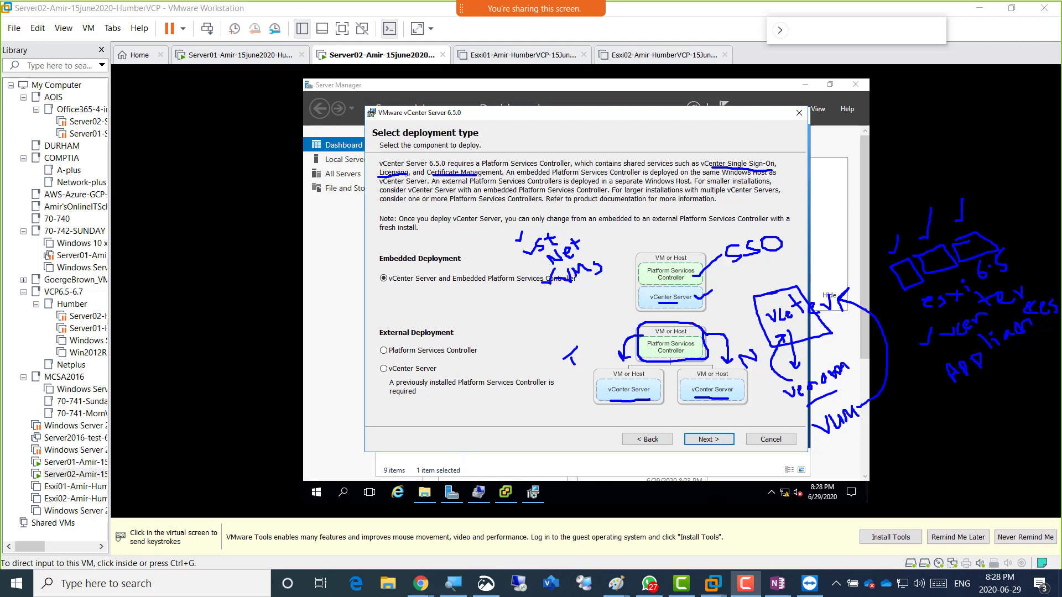
{"action": "left_click_drag", "start_coordinate": [656, 335], "coordinate": [683, 335]}
Underline the Embedded and External Deployment headings and the external vCenter Server option.
{"action": "left_click_drag", "start_coordinate": [383, 264], "coordinate": [432, 265]}
{"action": "mouse_move", "coordinate": [392, 339]}
{"action": "left_mouse_down"}
{"action": "mouse_move", "coordinate": [434, 336]}
{"action": "mouse_move", "coordinate": [438, 358]}
{"action": "mouse_move", "coordinate": [449, 356]}
{"action": "left_mouse_up"}
{"action": "left_click_drag", "start_coordinate": [400, 376], "coordinate": [423, 375]}
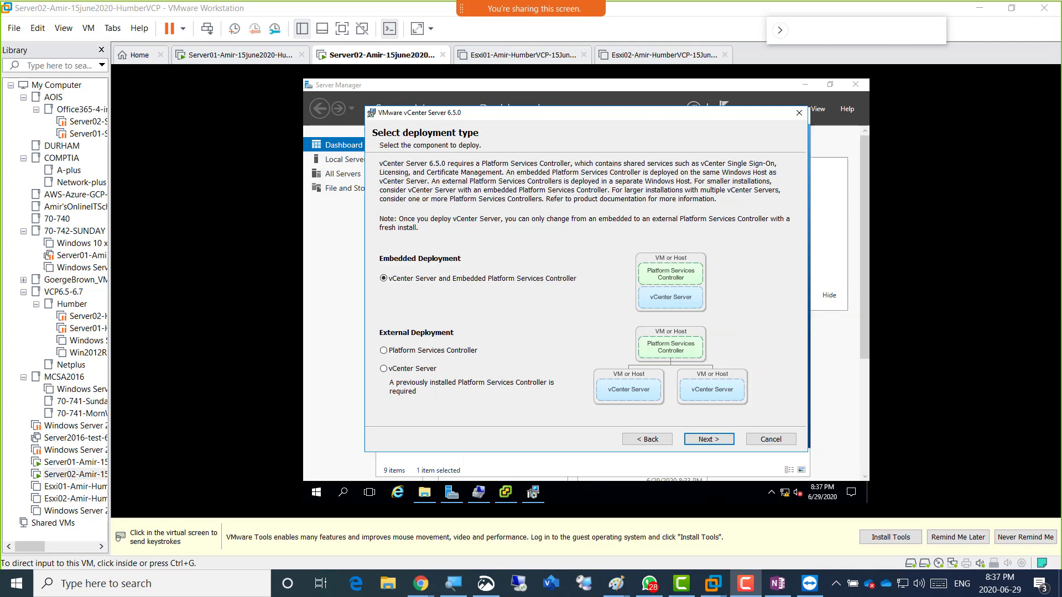
Paste the screenshot into a new Paint window and select the annotated deployment-type region.
{"action": "mouse_move", "coordinate": [615, 583]}
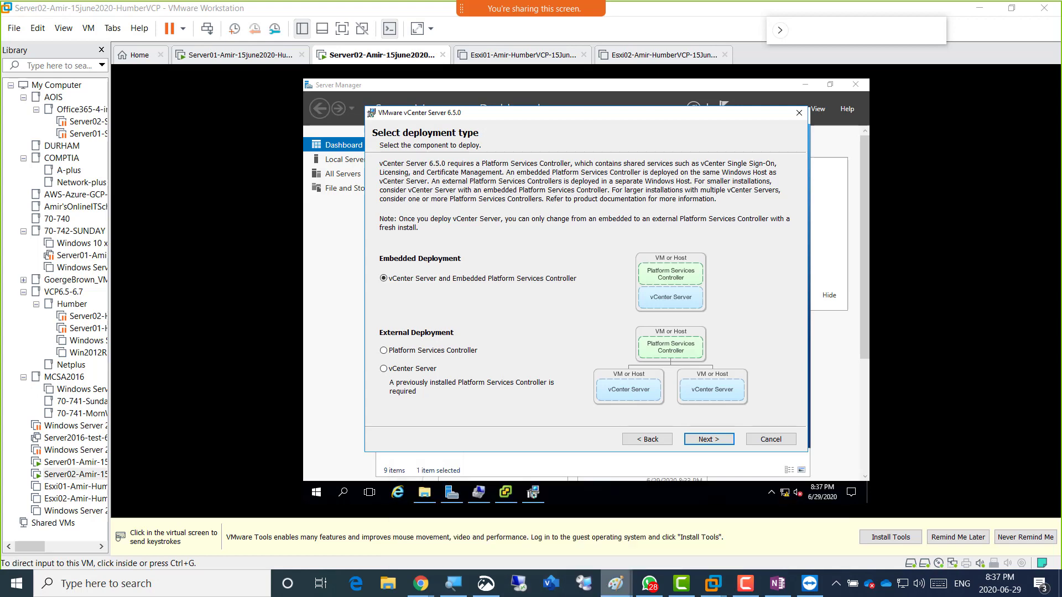
{"action": "right_click", "coordinate": [615, 584]}
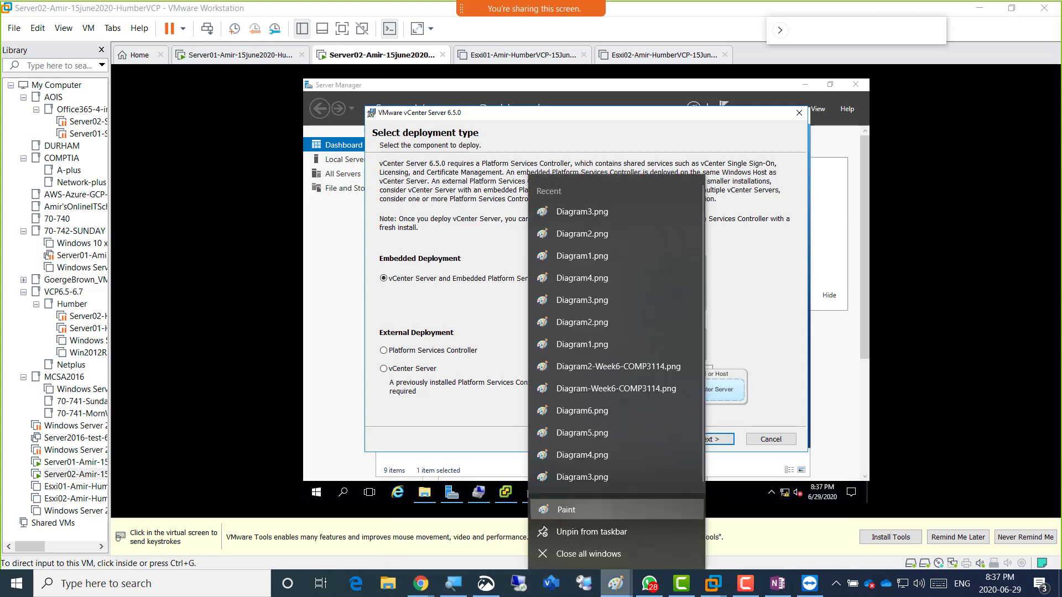
{"action": "left_click", "coordinate": [581, 509]}
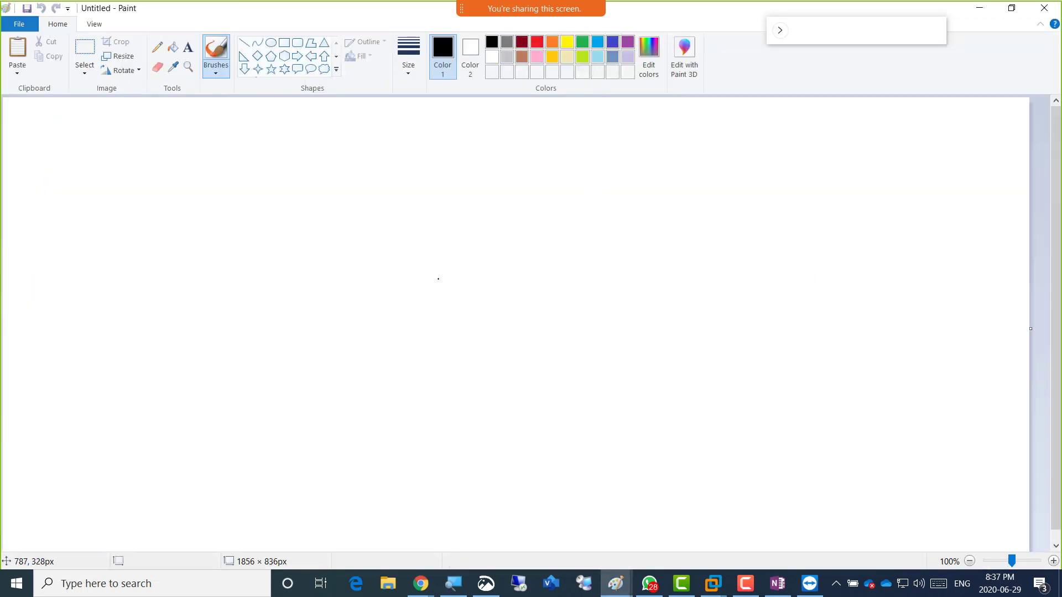
{"action": "key", "text": "ctrl+v"}
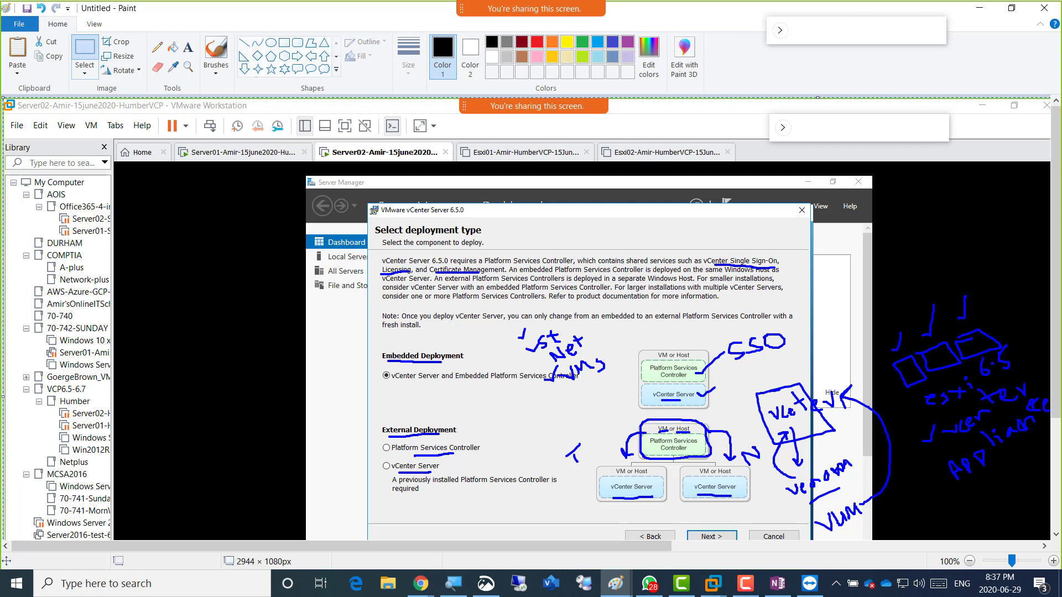
{"action": "left_click", "coordinate": [84, 49]}
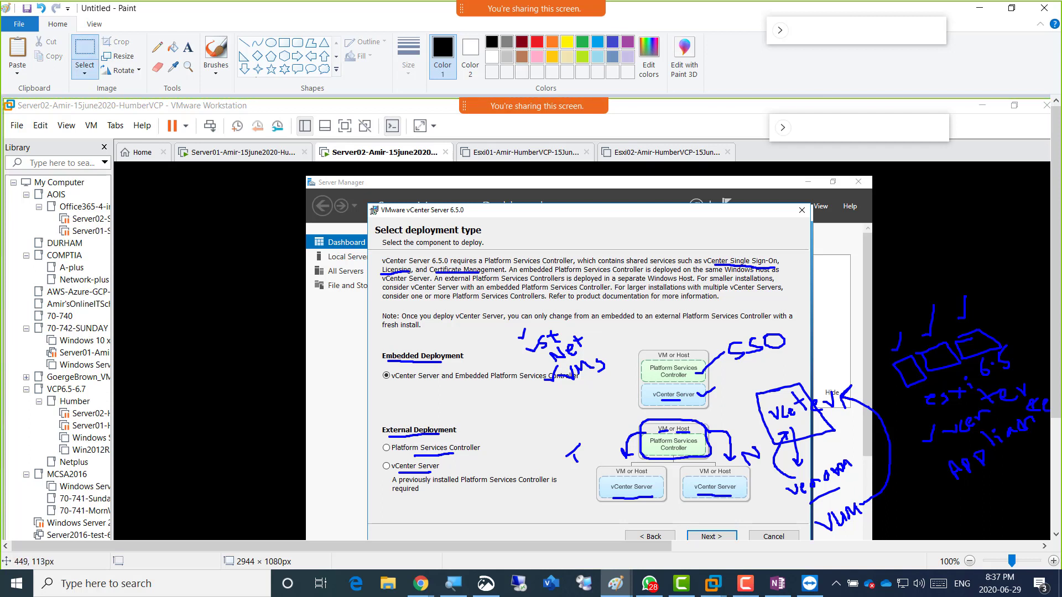
{"action": "mouse_move", "coordinate": [241, 132]}
{"action": "left_mouse_down"}
{"action": "mouse_move", "coordinate": [974, 450]}
{"action": "mouse_move", "coordinate": [1053, 534]}
{"action": "mouse_move", "coordinate": [1045, 546]}
{"action": "left_mouse_up"}
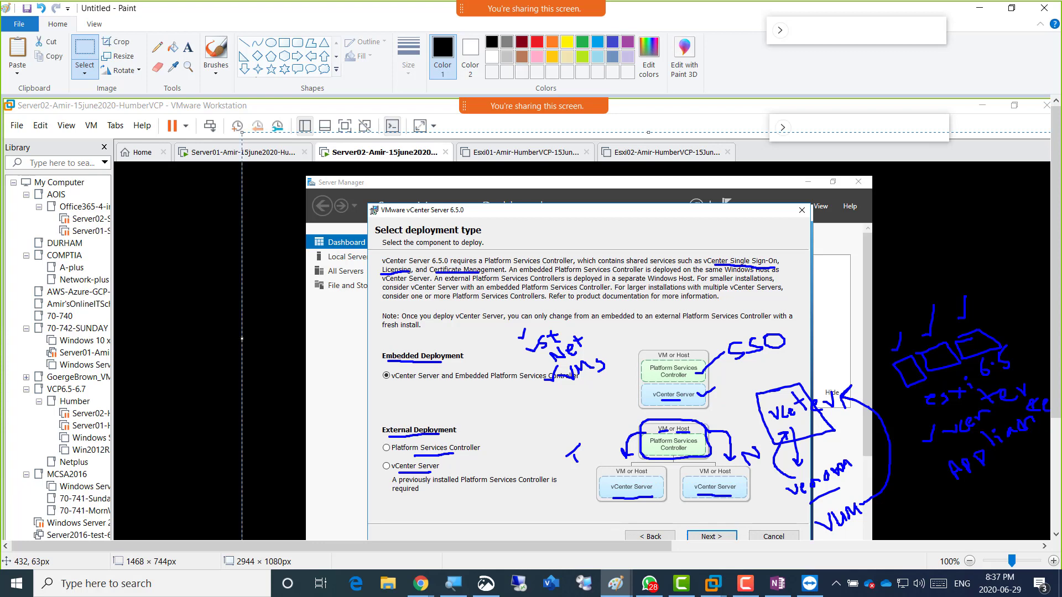
{"action": "left_click", "coordinate": [420, 583]}
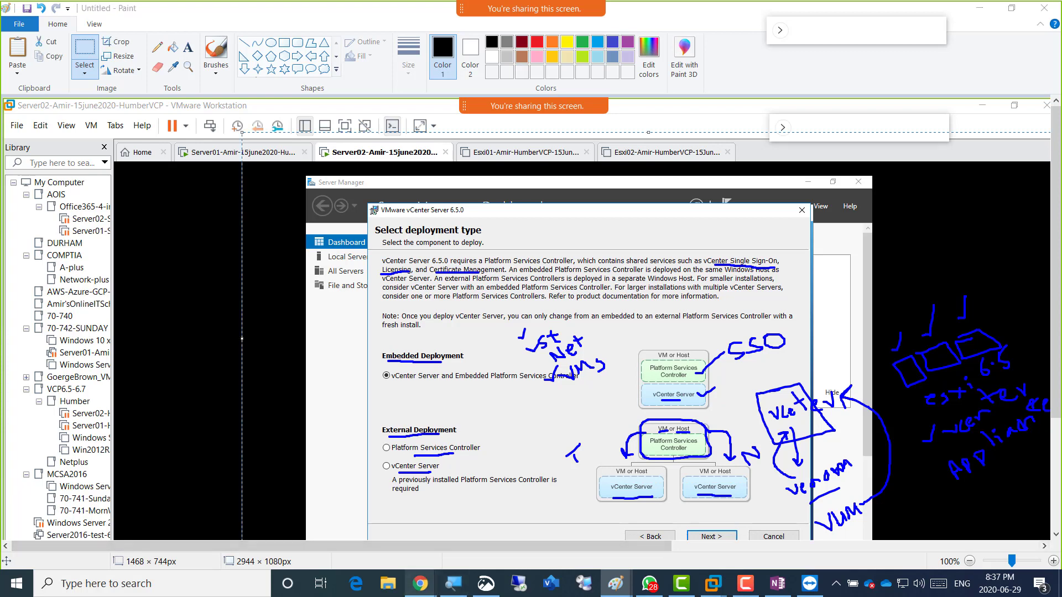
Paste the screenshot under the 'Lets install vCenter on Server02' bullet, then return to Server02.
{"action": "left_click", "coordinate": [491, 520]}
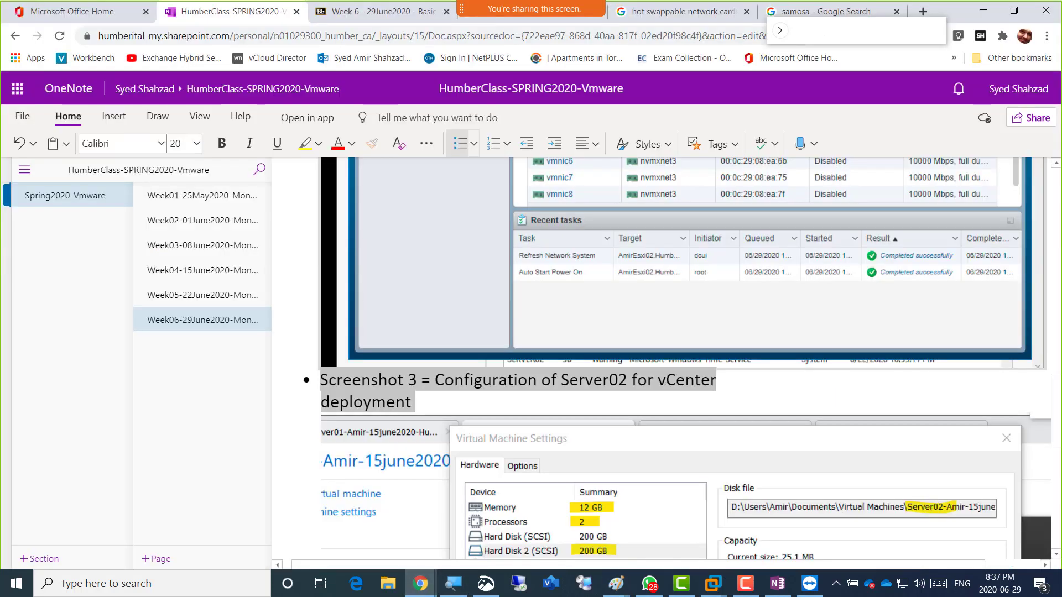
{"action": "scroll", "coordinate": [664, 359], "scroll_direction": "down", "scroll_amount": 7}
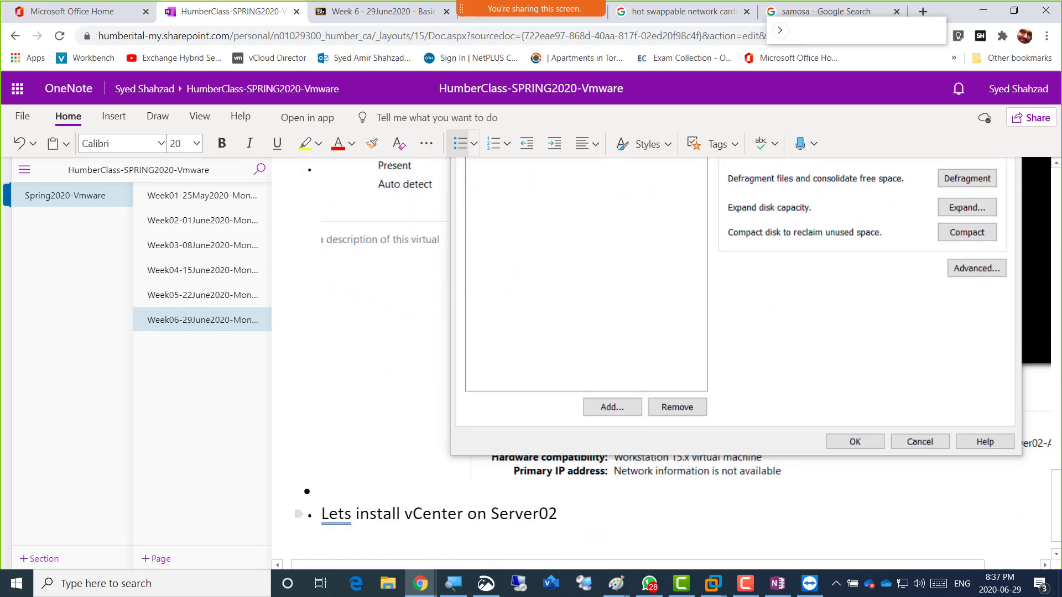
{"action": "key", "text": "Return"}
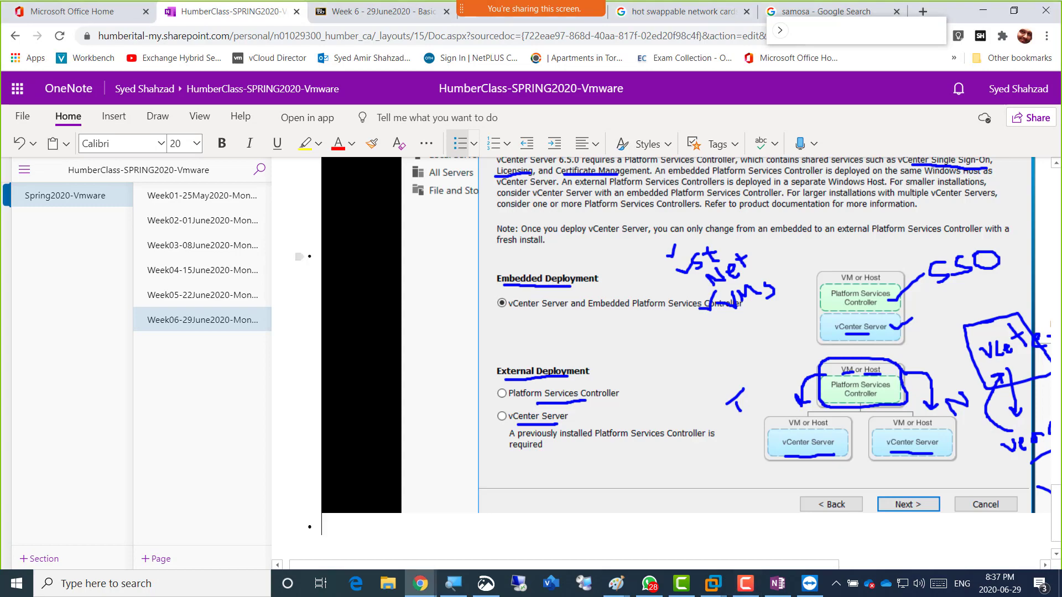
{"action": "key", "text": "alt+Tab"}
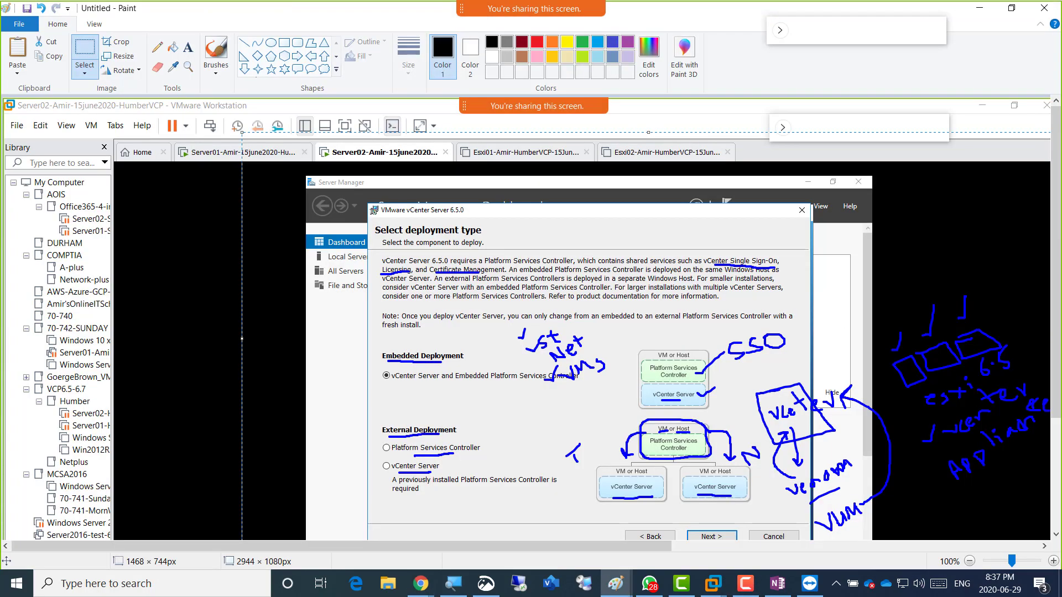
{"action": "key", "text": "alt+Tab"}
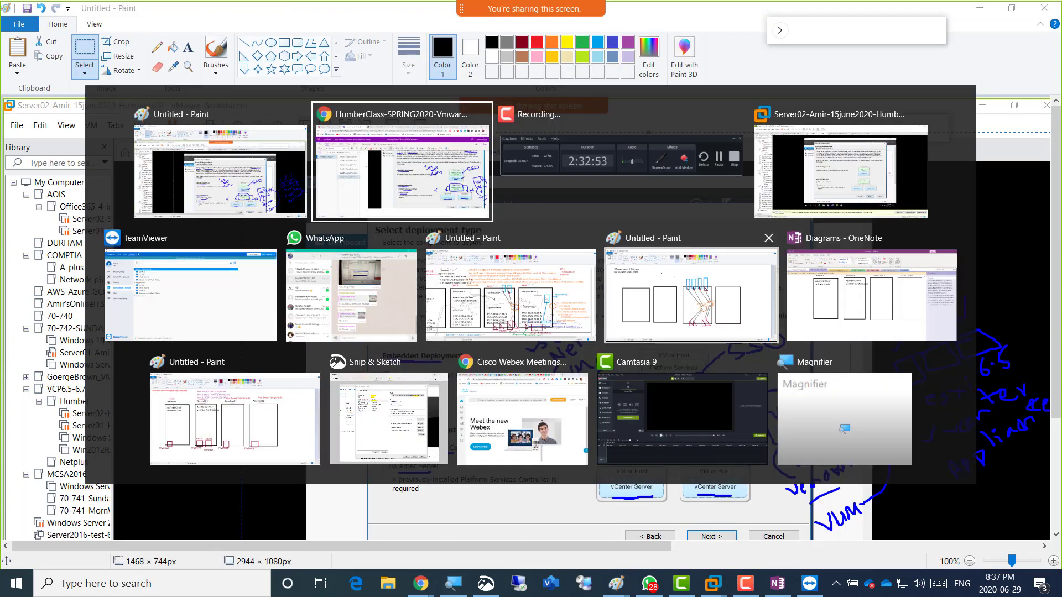
{"action": "key", "text": "alt+Tab"}
{"action": "key", "text": "alt+Tab"}
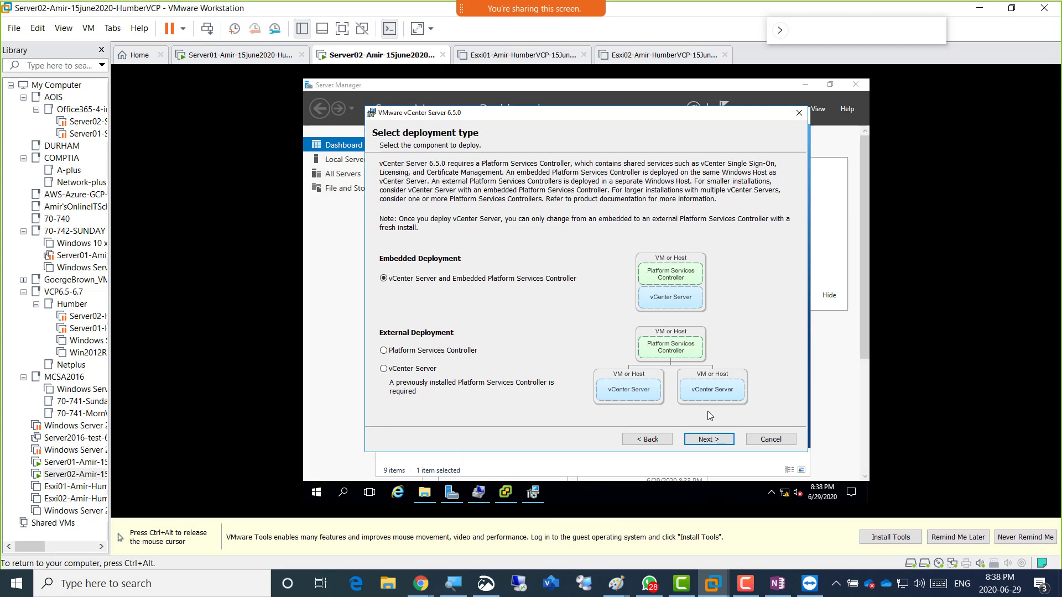
Accept Embedded deployment and system name Server02.Humber.local to reach Single Sign-On configuration.
{"action": "left_click", "coordinate": [707, 442]}
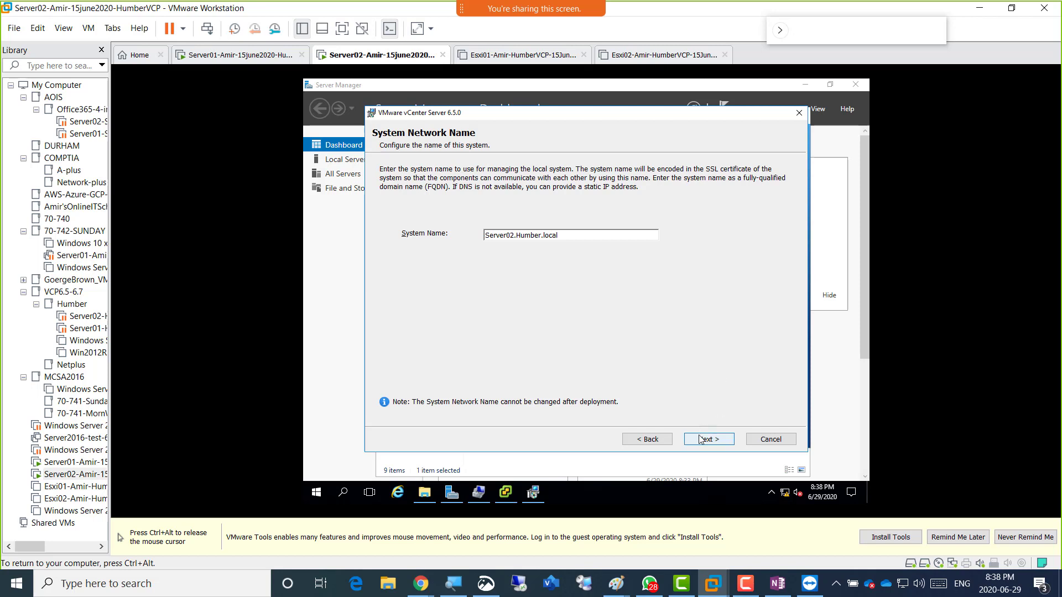
{"action": "key", "text": "ctrl+alt"}
{"action": "left_click", "coordinate": [504, 271]}
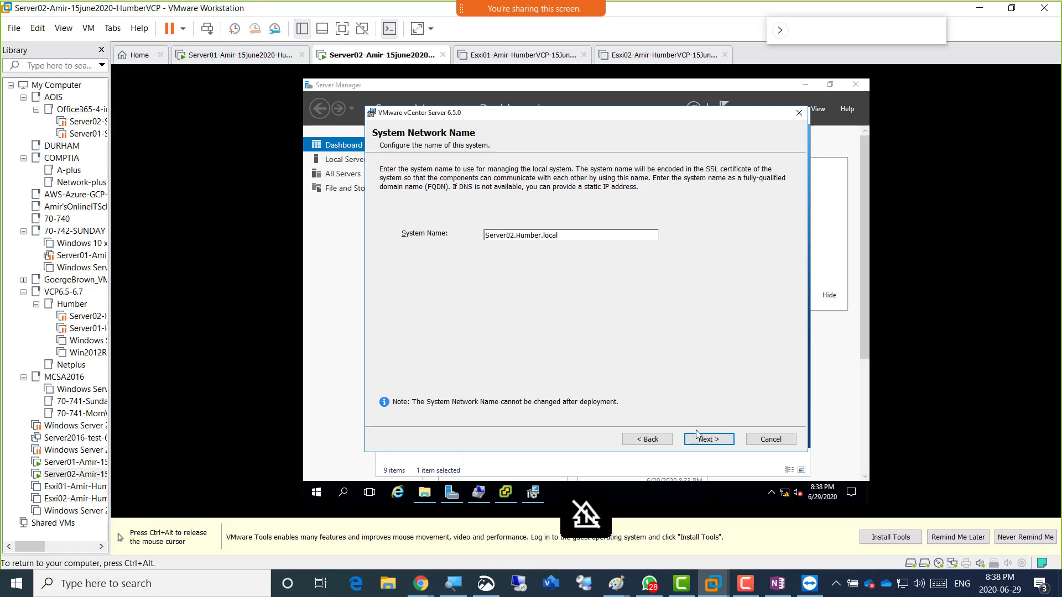
{"action": "left_click", "coordinate": [709, 442]}
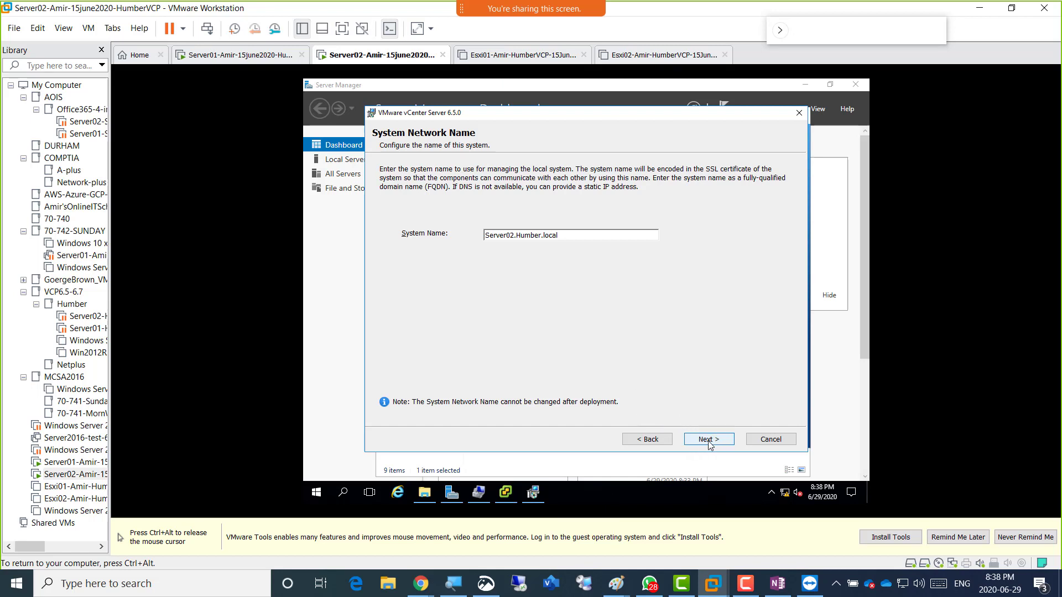
{"action": "left_click", "coordinate": [710, 441]}
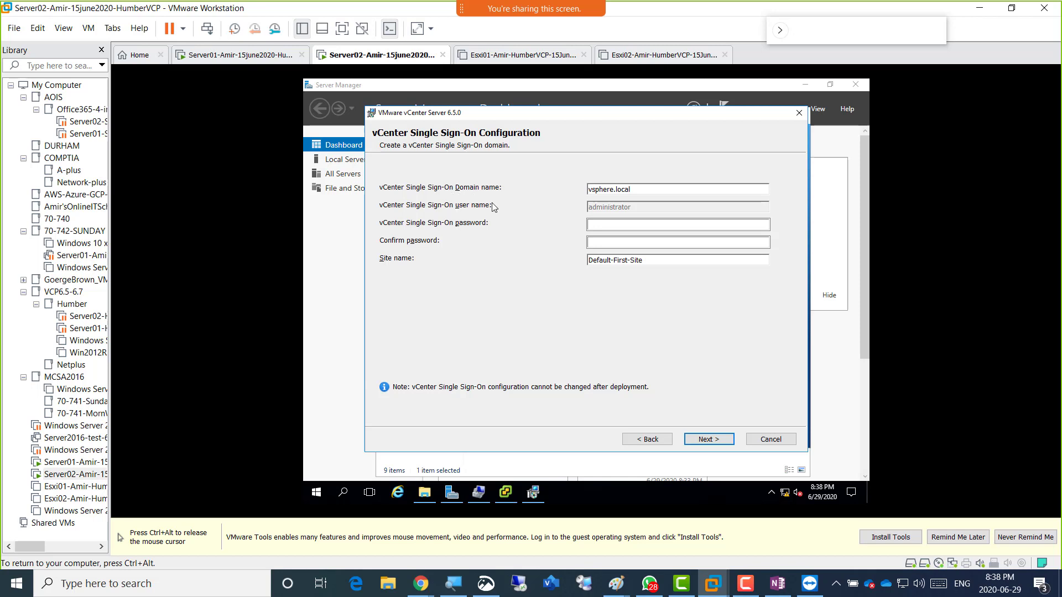
{"action": "key", "text": "ctrl+alt"}
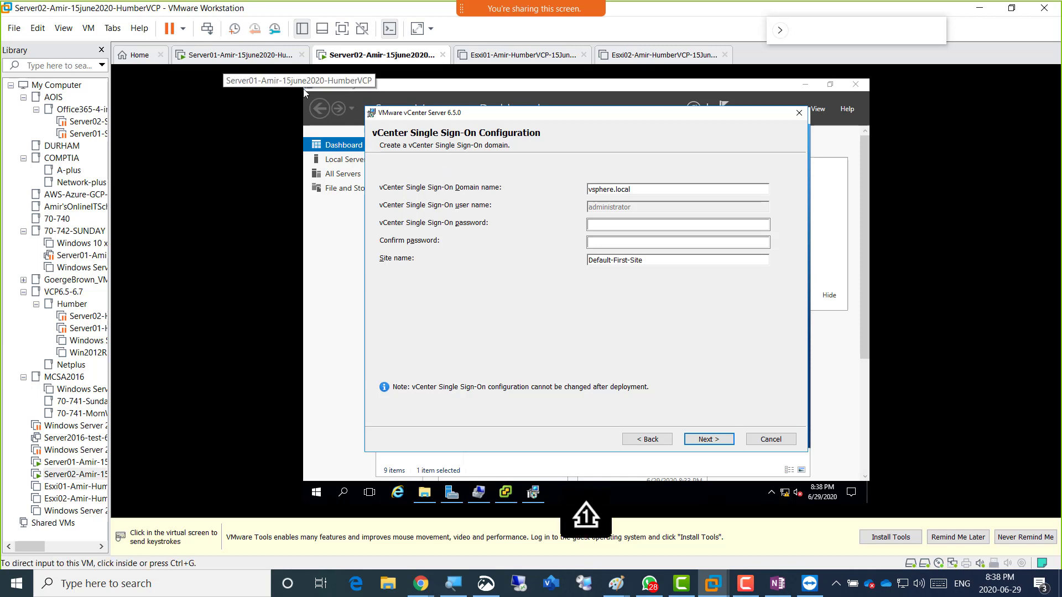
{"action": "left_click", "coordinate": [303, 89]}
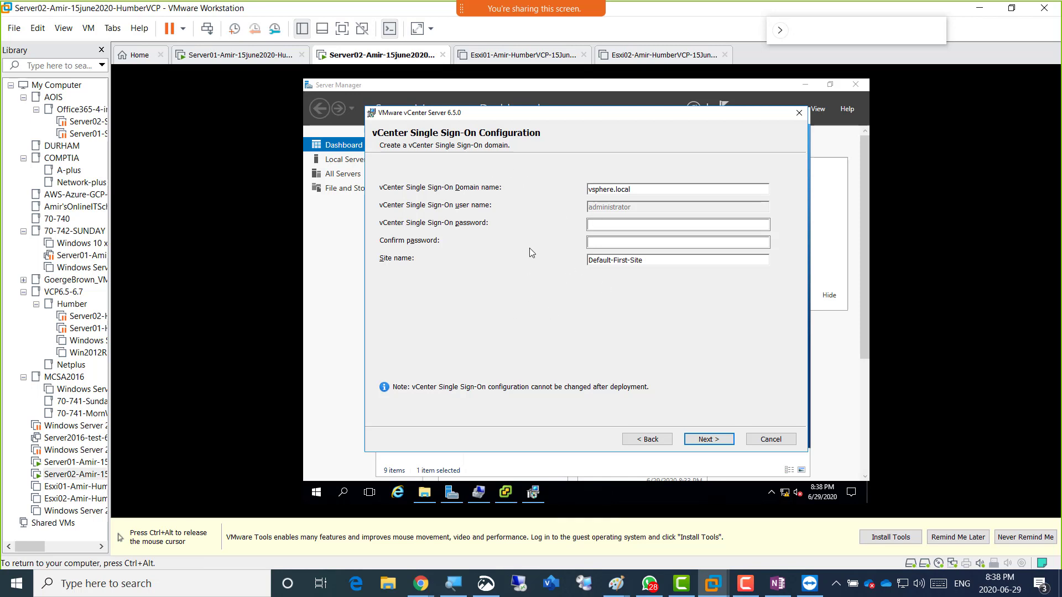
{"action": "left_click_drag", "start_coordinate": [639, 189], "coordinate": [568, 185]}
{"action": "left_click", "coordinate": [639, 189]}
{"action": "mouse_move", "coordinate": [640, 188]}
{"action": "left_mouse_down"}
{"action": "mouse_move", "coordinate": [588, 190]}
{"action": "mouse_move", "coordinate": [636, 191]}
{"action": "left_mouse_up"}
{"action": "left_click", "coordinate": [610, 190]}
{"action": "left_click", "coordinate": [637, 191]}
{"action": "left_click", "coordinate": [612, 223]}
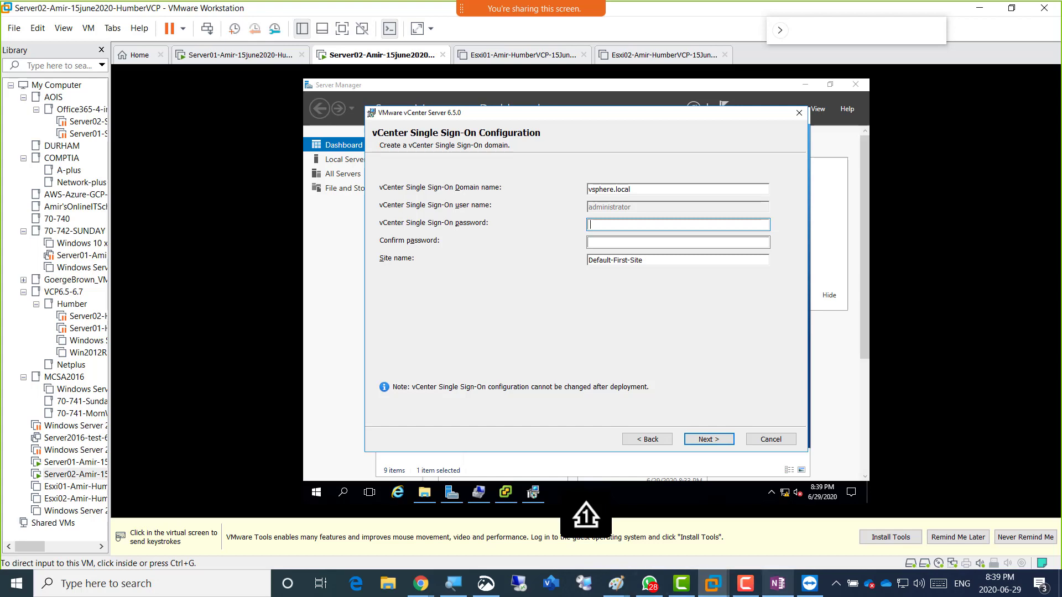
Launch Notepad via Run and note the long password plus a 'for esxi host (short password)' line.
{"action": "key", "text": "super"}
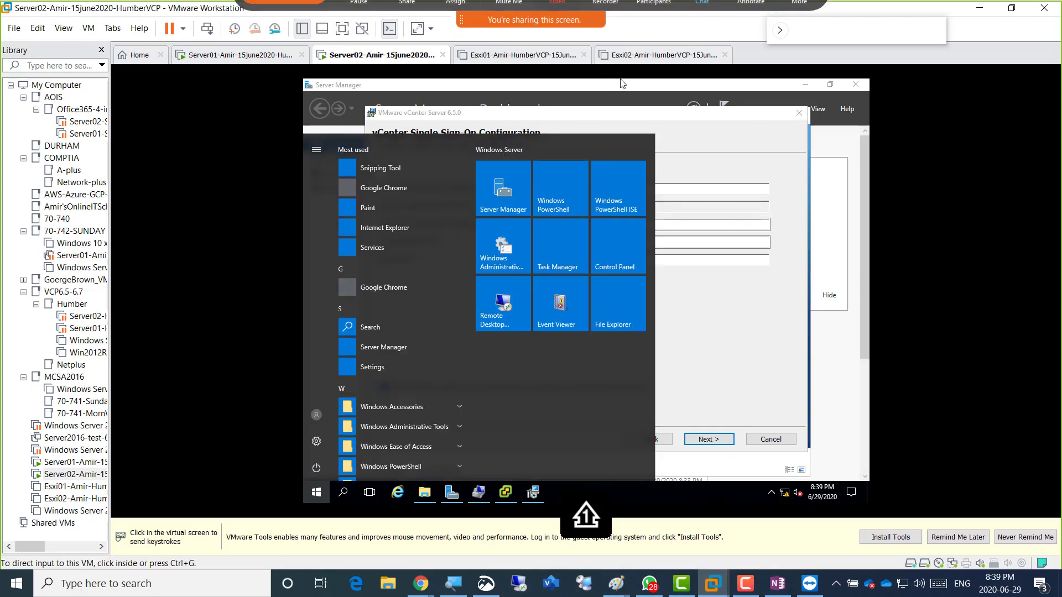
{"action": "key", "text": "Escape"}
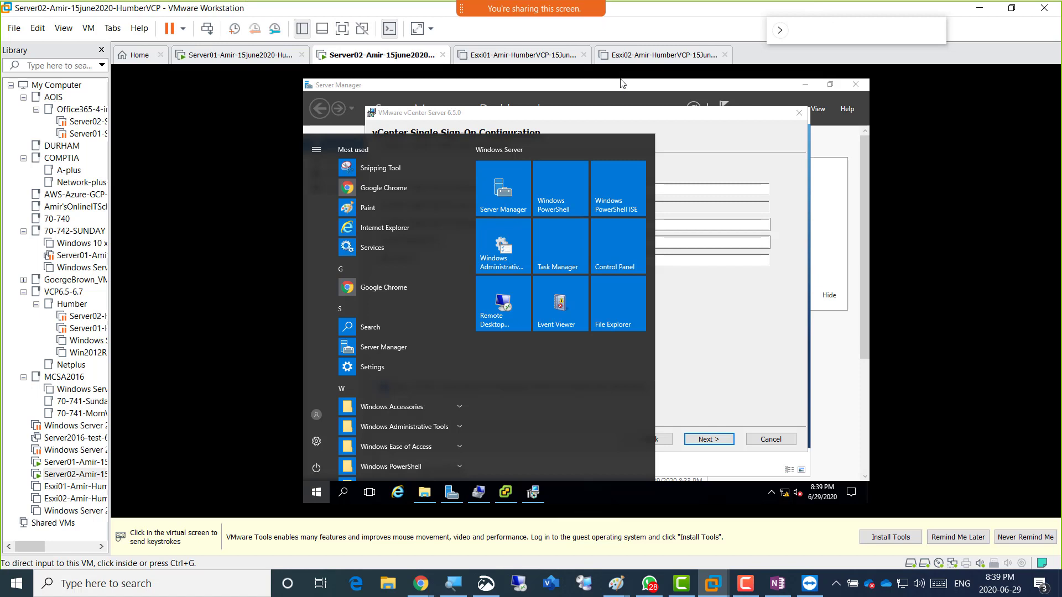
{"action": "key", "text": "super+r"}
{"action": "key", "text": "Return"}
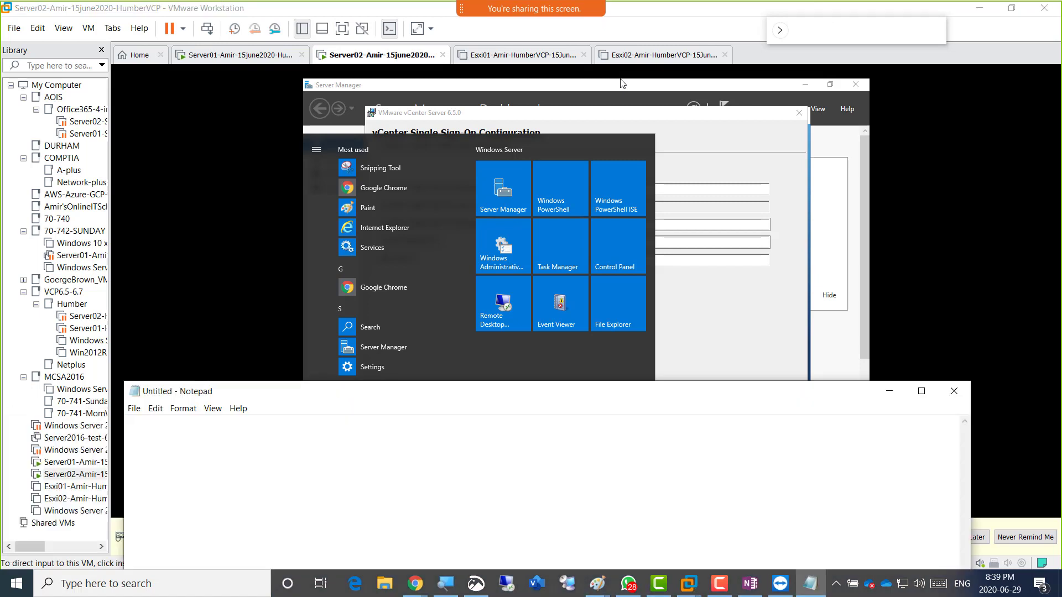
{"action": "type", "text": "abcABC!"}
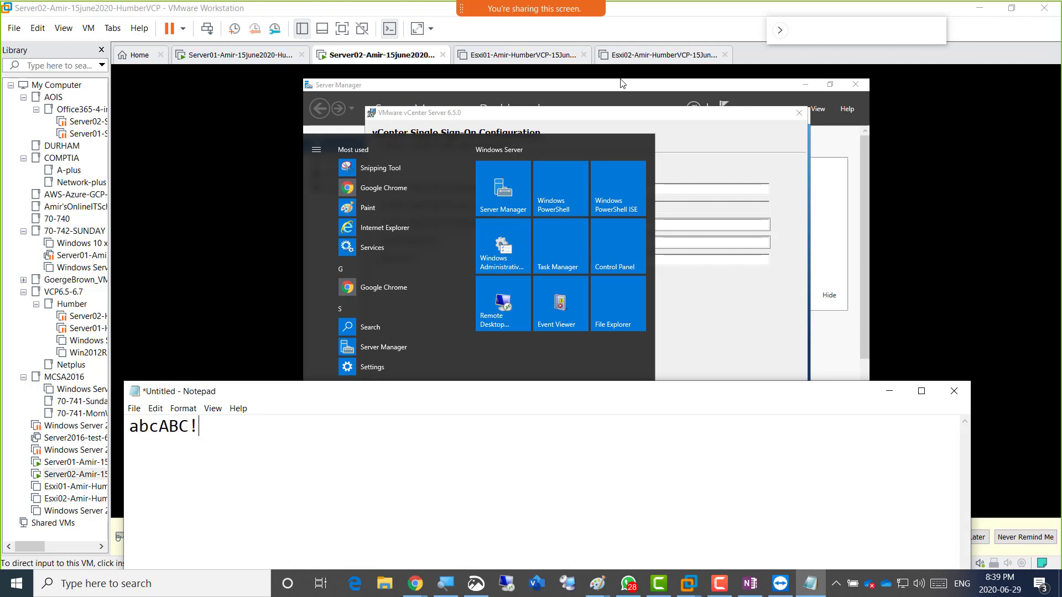
{"action": "type", "text": "@#123   (lon"}
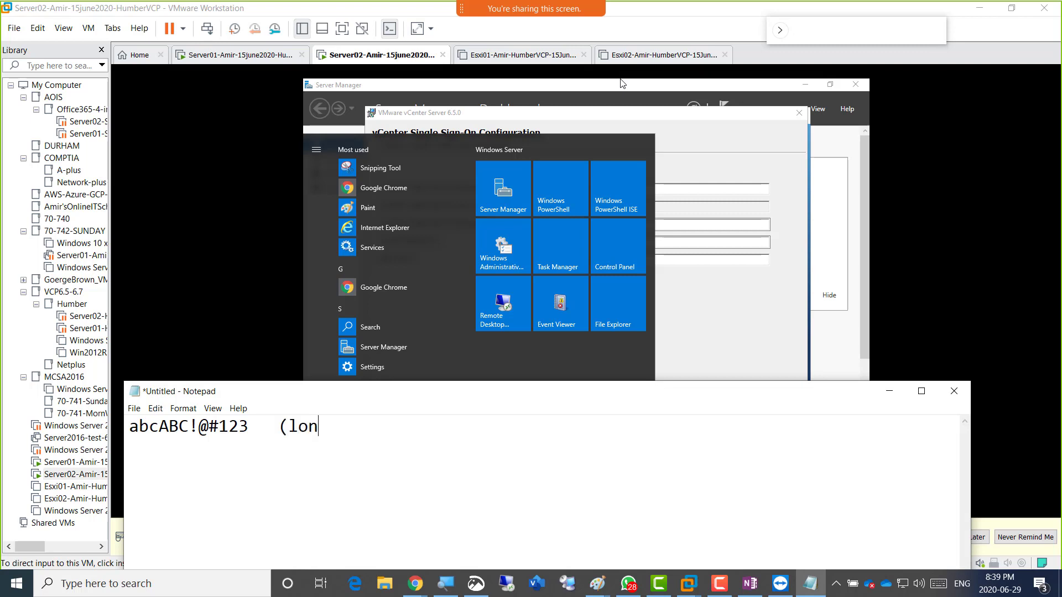
{"action": "type", "text": "g Password)"}
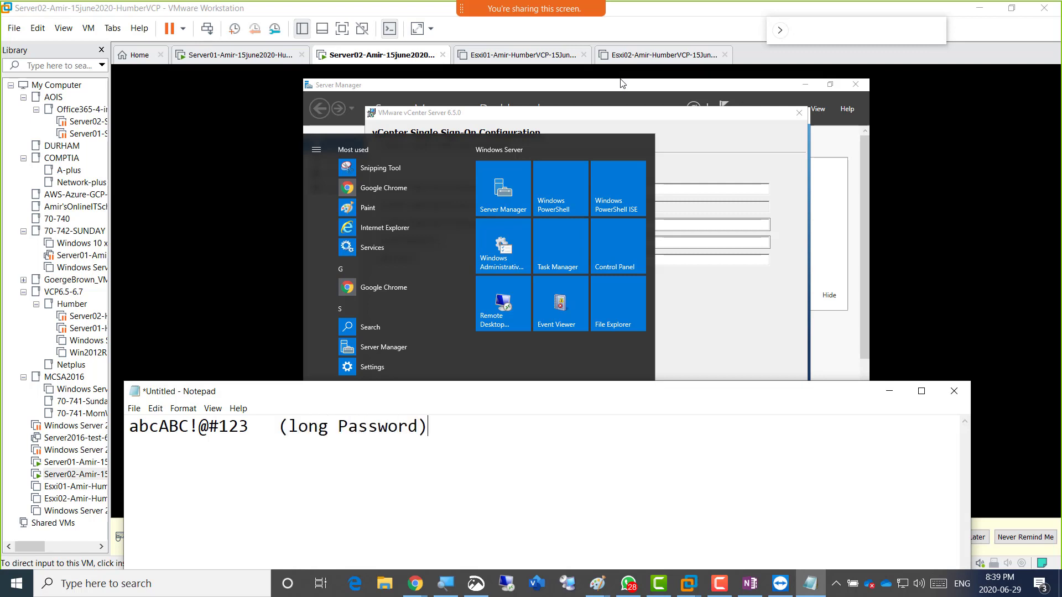
{"action": "key", "text": "Return"}
{"action": "key", "text": "Return"}
{"action": "type", "text": "for esxi "}
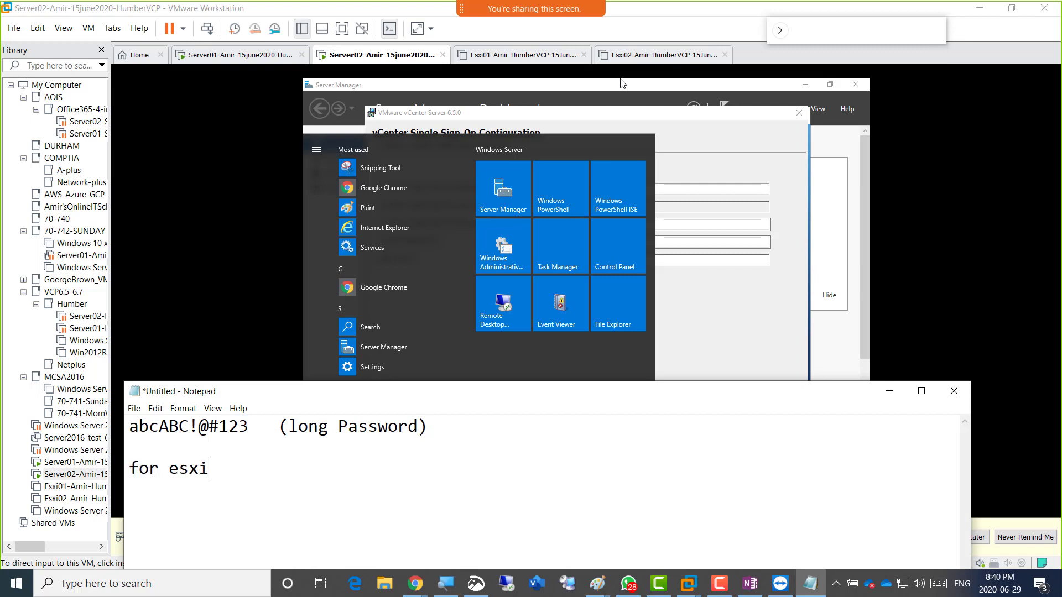
{"action": "type", "text": "host (shor"}
{"action": "type", "text": "t passw"}
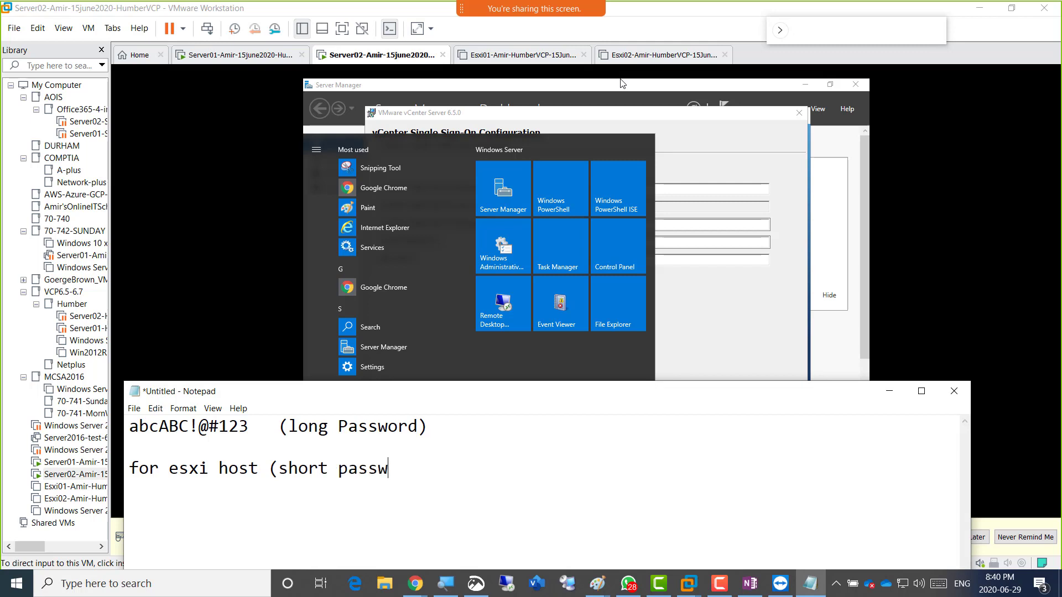
{"action": "type", "text": "ord"}
Insert the short password above the ESXi line and add a 'for vCenter' label at the top.
{"action": "key", "text": "Up"}
{"action": "key", "text": "Down"}
{"action": "key", "text": "Return"}
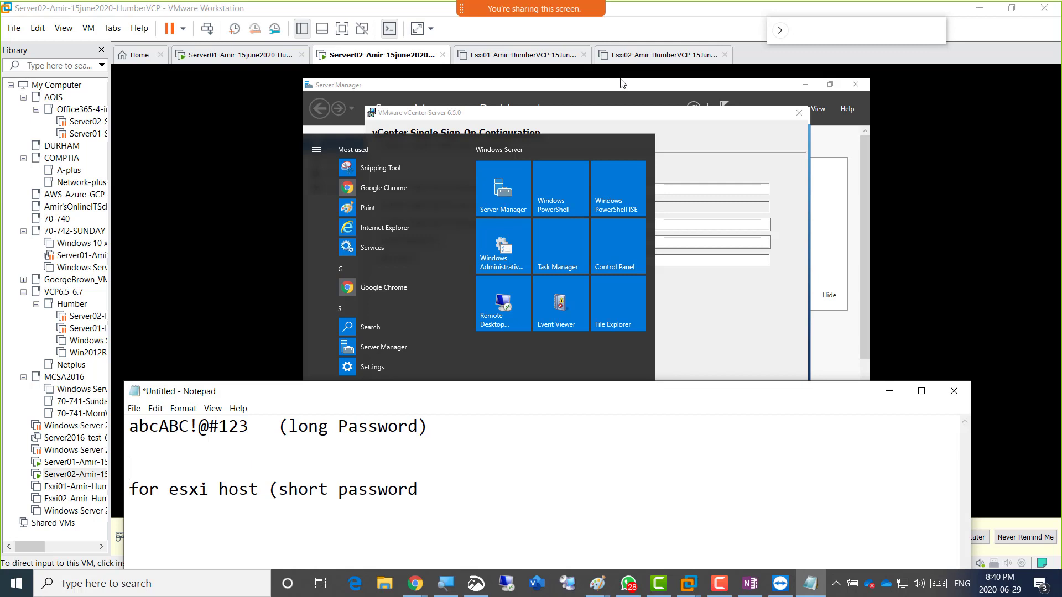
{"action": "type", "text": "abcABC!@#"}
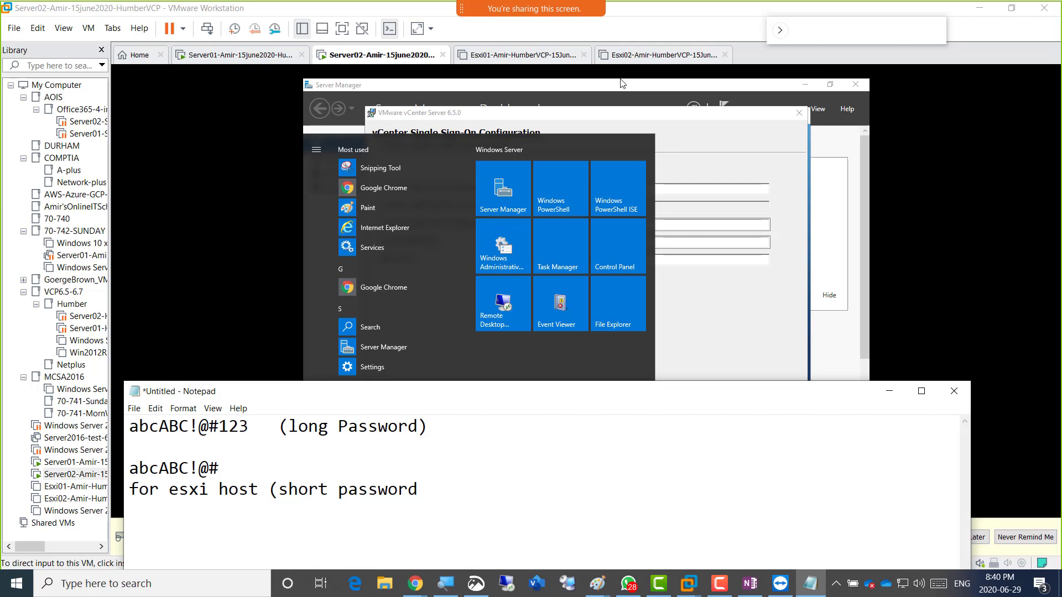
{"action": "key", "text": "Up"}
{"action": "key", "text": "Up"}
{"action": "key", "text": "Return"}
{"action": "key", "text": "Up"}
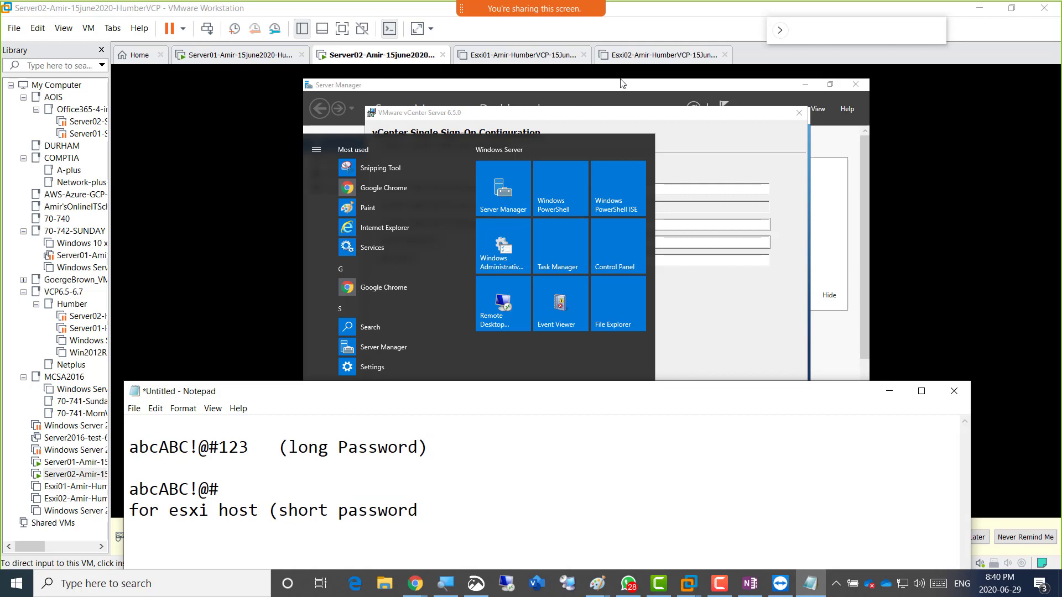
{"action": "type", "text": "for vCenter"}
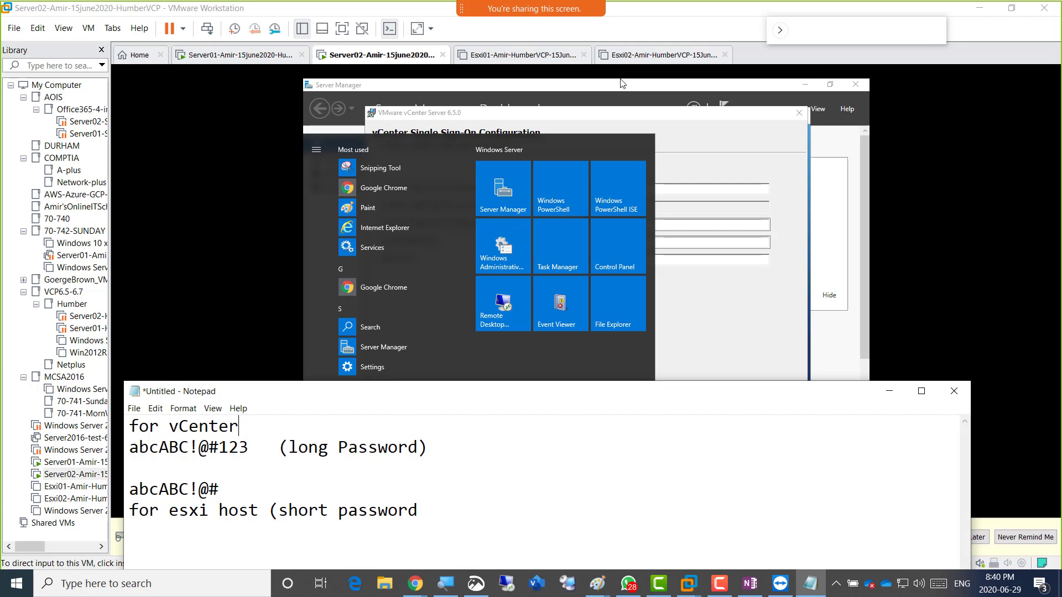
Select the long vCenter password line, then the short ESXi host password line.
{"action": "key", "text": "Down"}
{"action": "key", "text": "End"}
{"action": "key", "text": "shift+Left"}
{"action": "key", "text": "shift+Left"}
{"action": "key", "text": "shift+Left"}
{"action": "key", "text": "shift+Left"}
{"action": "key", "text": "shift+Left"}
{"action": "key", "text": "shift+Left"}
{"action": "key", "text": "shift+Left"}
{"action": "key", "text": "shift+Left"}
{"action": "key", "text": "shift+Left"}
{"action": "key", "text": "shift+Left"}
{"action": "key", "text": "shift+Left"}
{"action": "key", "text": "shift+Left"}
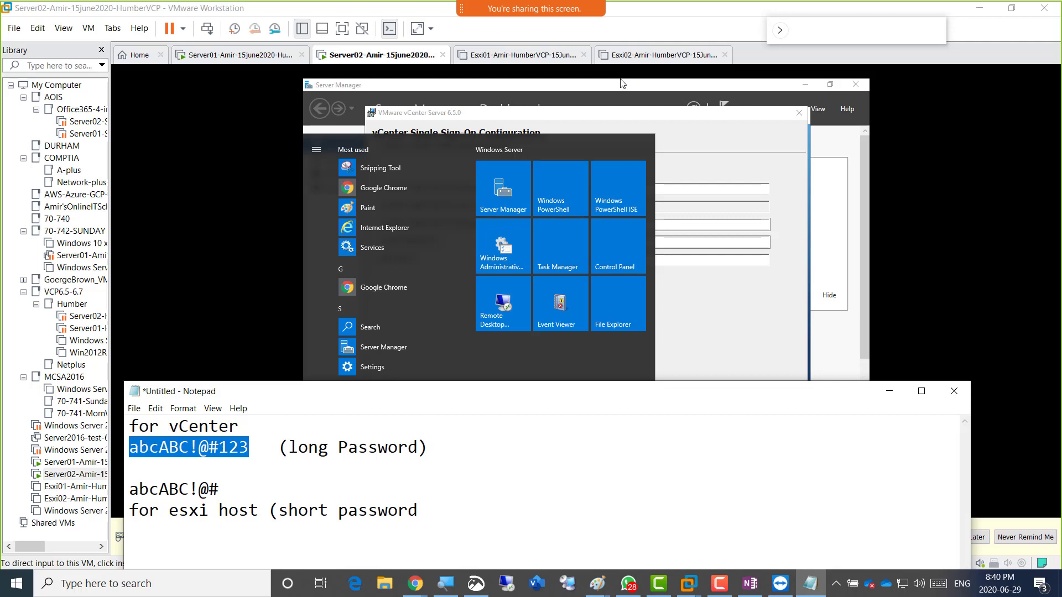
{"action": "key", "text": "Down"}
{"action": "key", "text": "Down"}
{"action": "key", "text": "End"}
{"action": "key", "text": "shift+Left"}
{"action": "key", "text": "shift+Left"}
{"action": "key", "text": "shift+Left"}
{"action": "key", "text": "shift+Left"}
{"action": "key", "text": "shift+Left"}
{"action": "key", "text": "shift+Left"}
{"action": "key", "text": "shift+Left"}
{"action": "key", "text": "shift+Left"}
{"action": "key", "text": "shift+Left"}
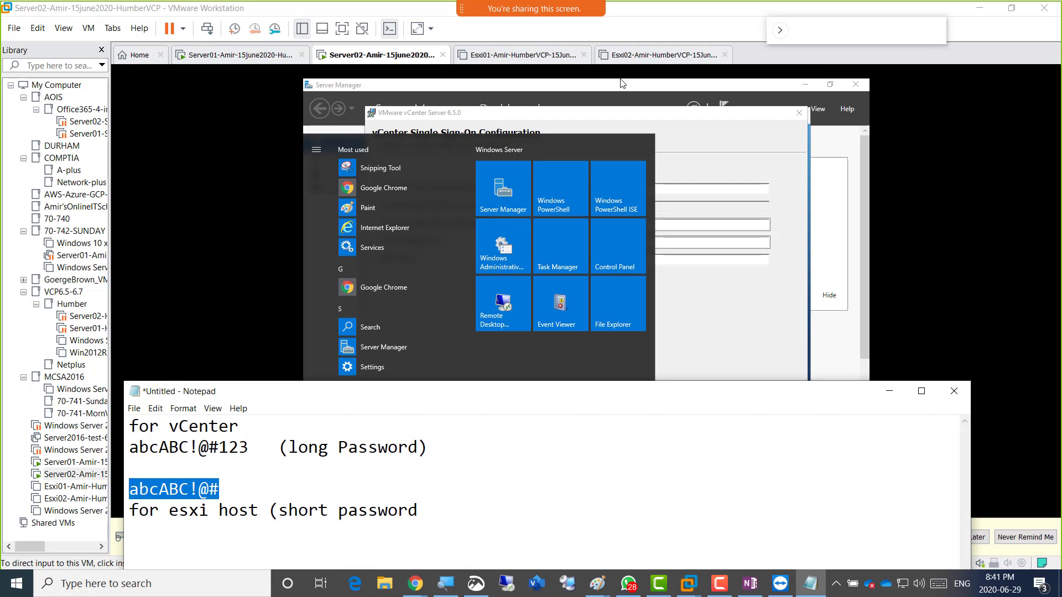
Copy the long vCenter password and click into the VM's Single Sign-On password field.
{"action": "key", "text": "Up"}
{"action": "key", "text": "Up"}
{"action": "key", "text": "End"}
{"action": "key", "text": "shift+Left"}
{"action": "key", "text": "shift+Left"}
{"action": "key", "text": "shift+Left"}
{"action": "key", "text": "shift+Left"}
{"action": "key", "text": "shift+Left"}
{"action": "key", "text": "shift+Left"}
{"action": "key", "text": "shift+Left"}
{"action": "key", "text": "shift+Left"}
{"action": "key", "text": "shift+Left"}
{"action": "key", "text": "shift+Left"}
{"action": "key", "text": "shift+Left"}
{"action": "key", "text": "shift+Left"}
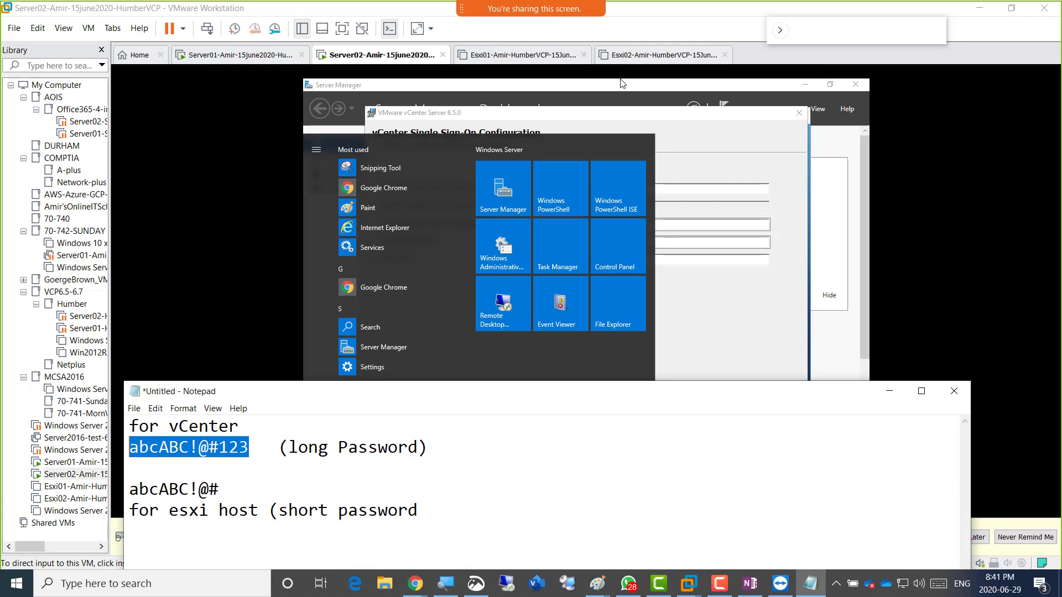
{"action": "right_click", "coordinate": [230, 445]}
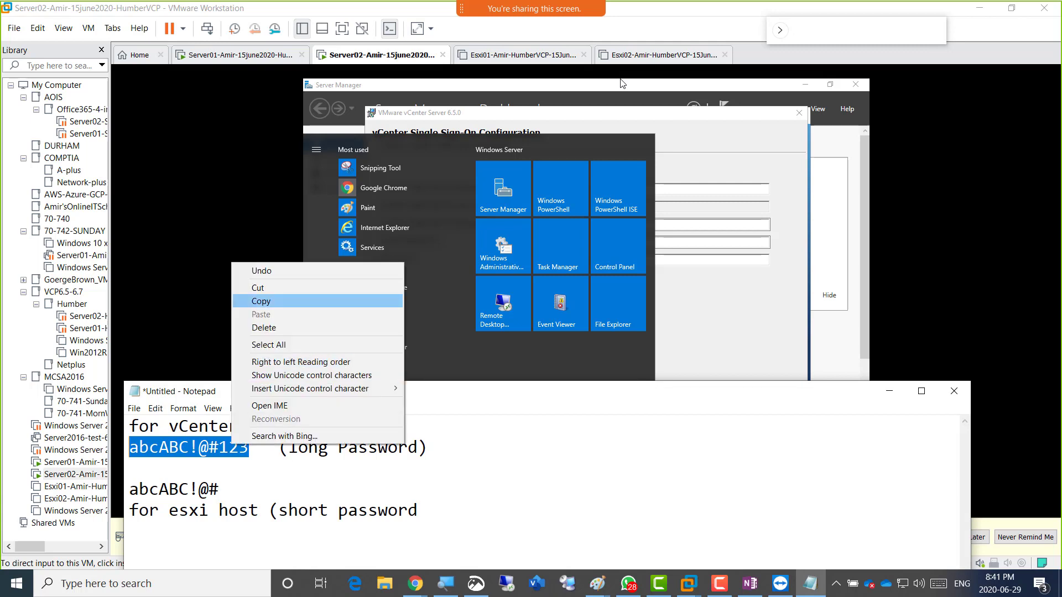
{"action": "left_click", "coordinate": [257, 301]}
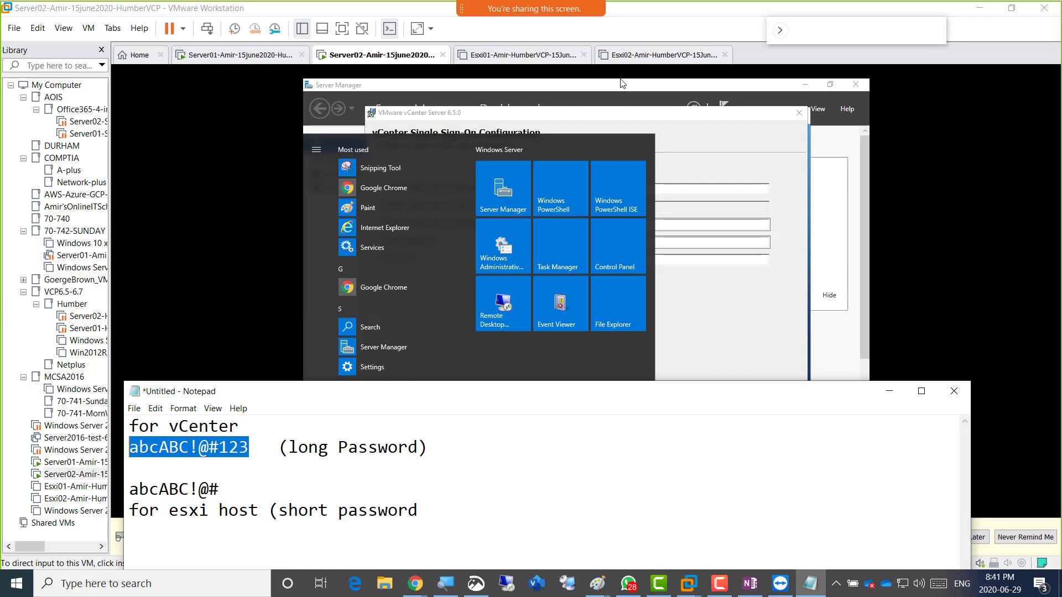
{"action": "left_click", "coordinate": [623, 83]}
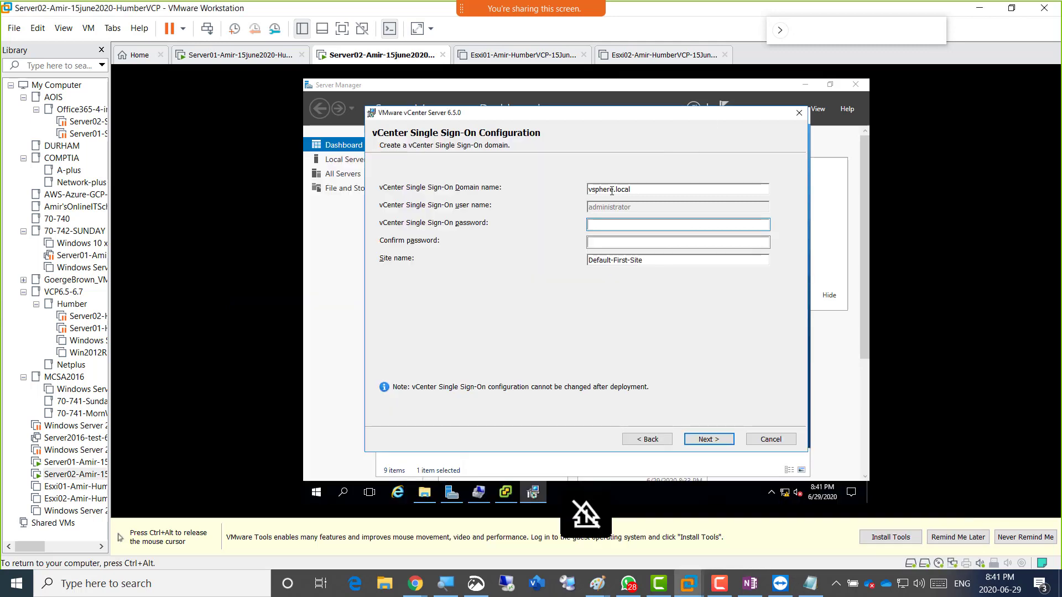
{"action": "left_click", "coordinate": [607, 225]}
Enter the Single Sign-On password and its confirmation, then release input from the VM.
{"action": "type", "text": "Pa$$w0r"}
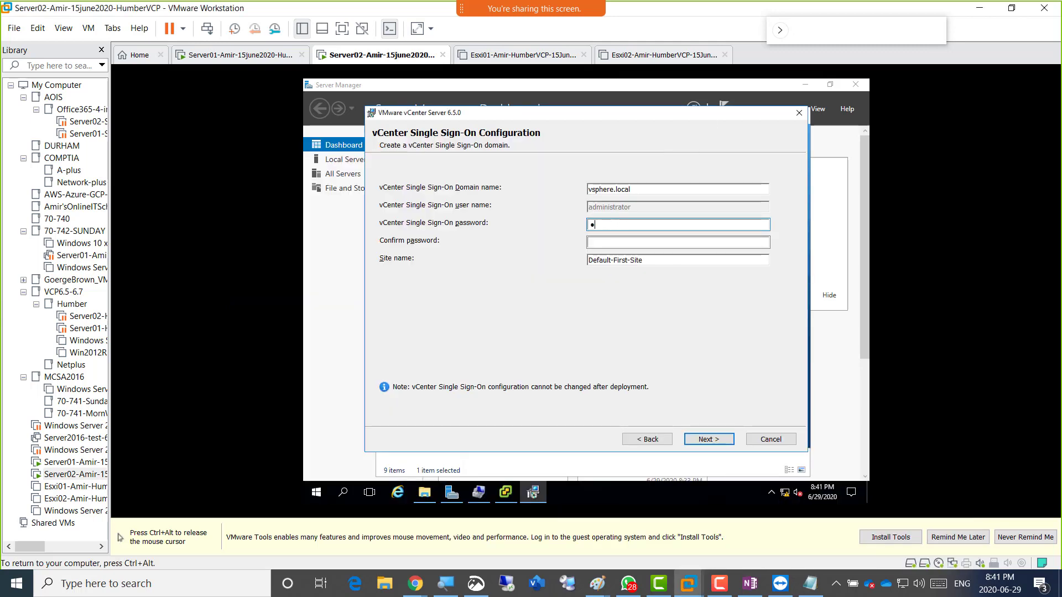
{"action": "type", "text": "d!123"}
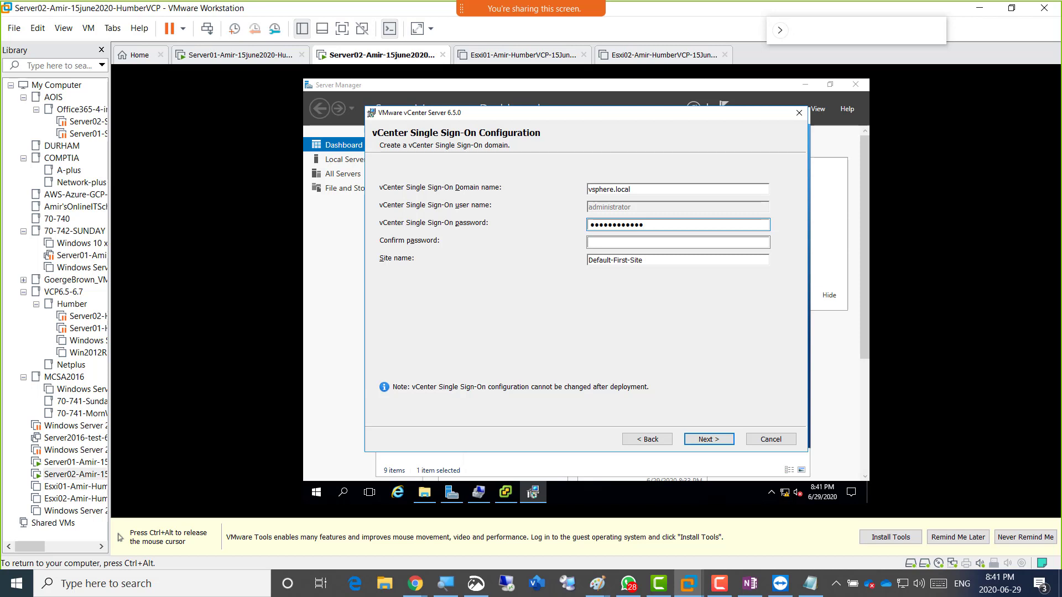
{"action": "key", "text": "Tab"}
{"action": "type", "text": "Password"}
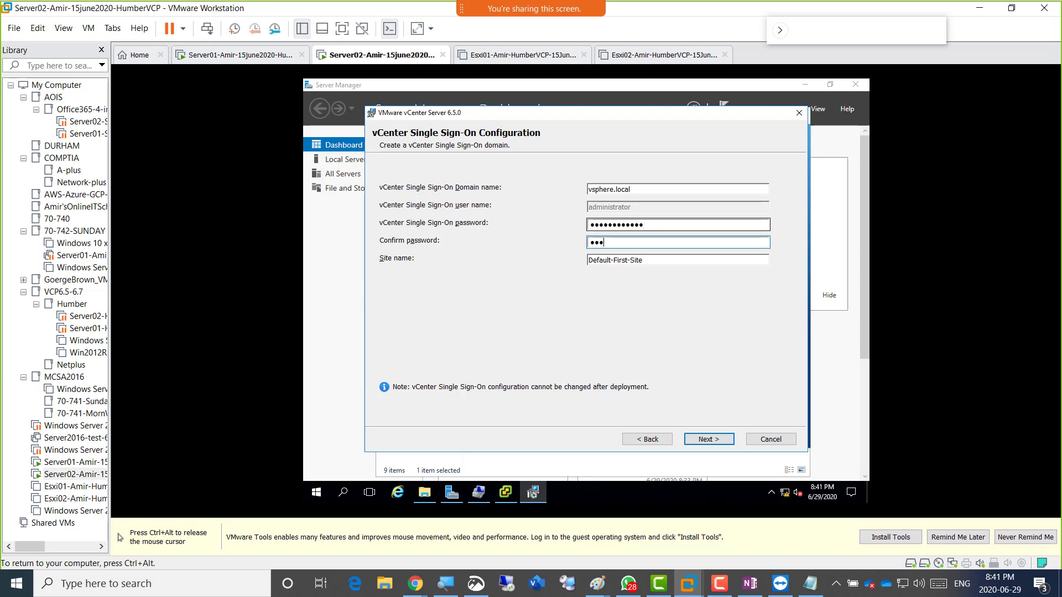
{"action": "type", "text": "@2020"}
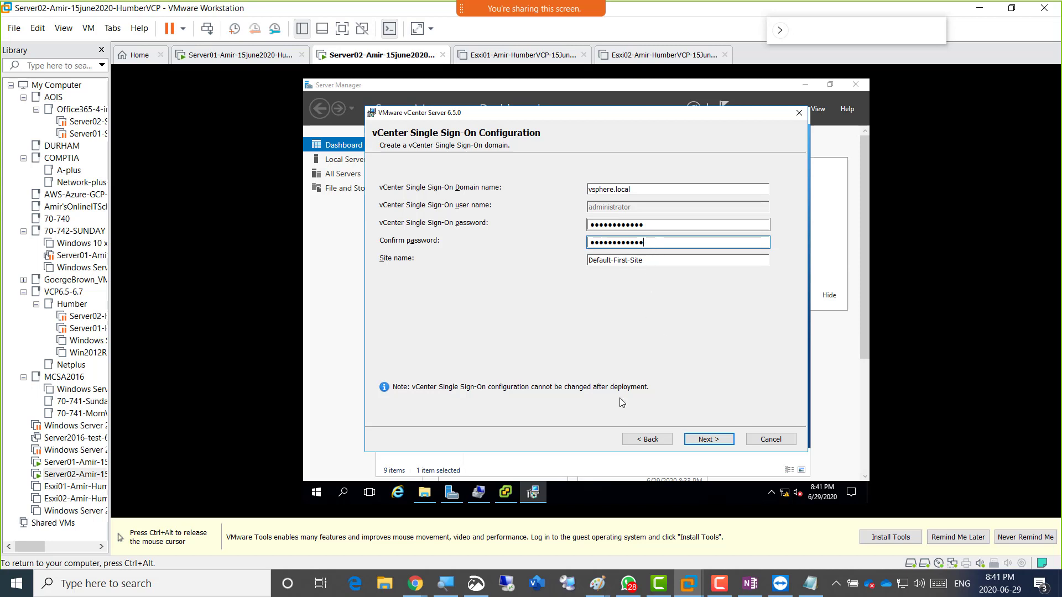
{"action": "key", "text": "ctrl+alt"}
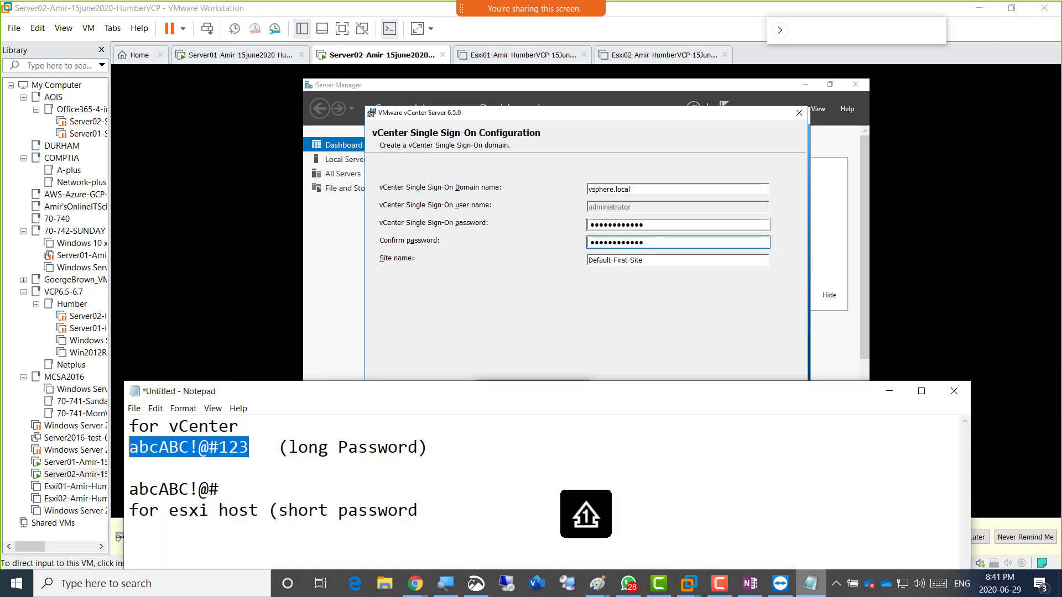
Bring Notepad forward and select every line of the vCenter and ESXi password notes.
{"action": "left_click", "coordinate": [810, 584]}
{"action": "left_click_drag", "start_coordinate": [423, 512], "coordinate": [129, 427]}
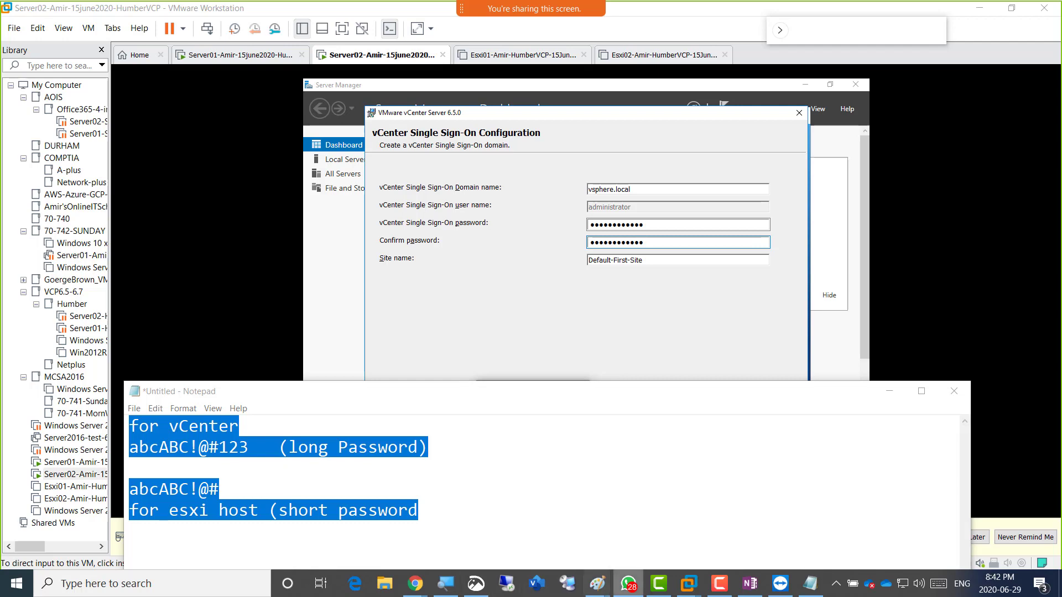
Bring up the OneNote class notebook for the notes, then switch back to the Server02 VM.
{"action": "mouse_move", "coordinate": [414, 583]}
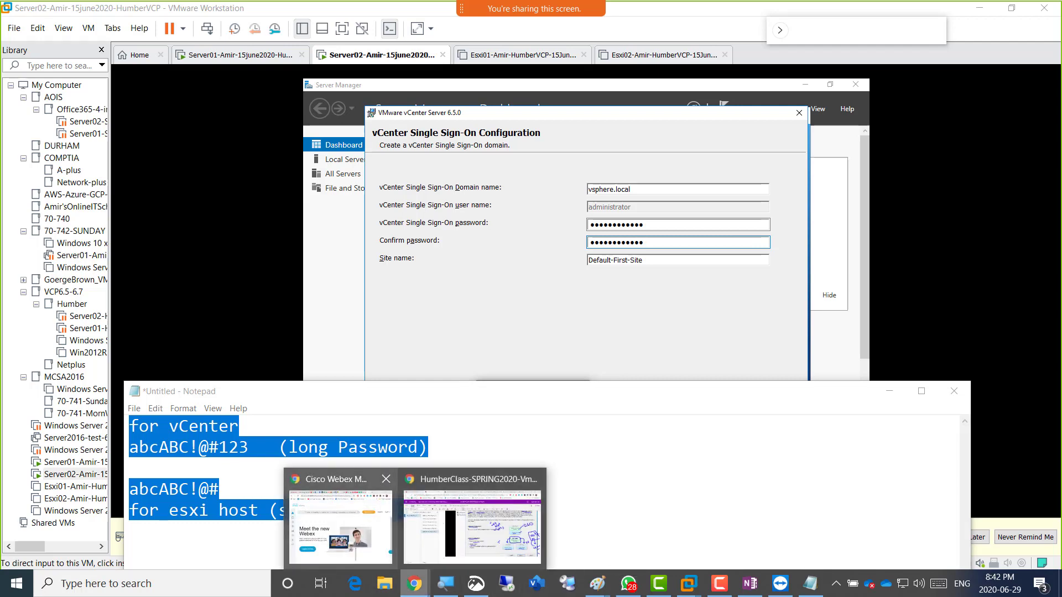
{"action": "left_click", "coordinate": [545, 508]}
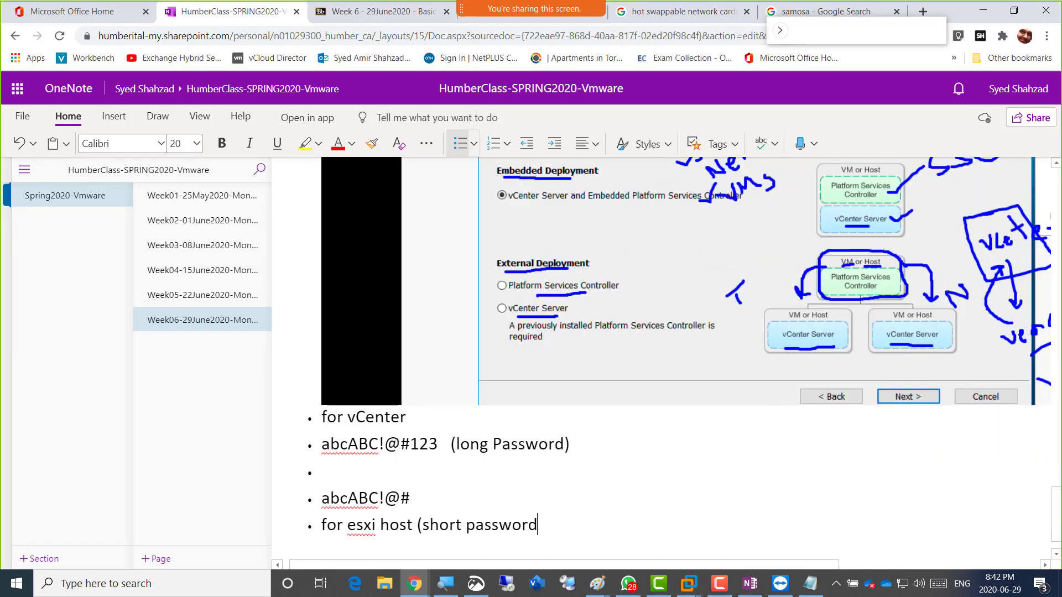
{"action": "key", "text": "alt+Tab"}
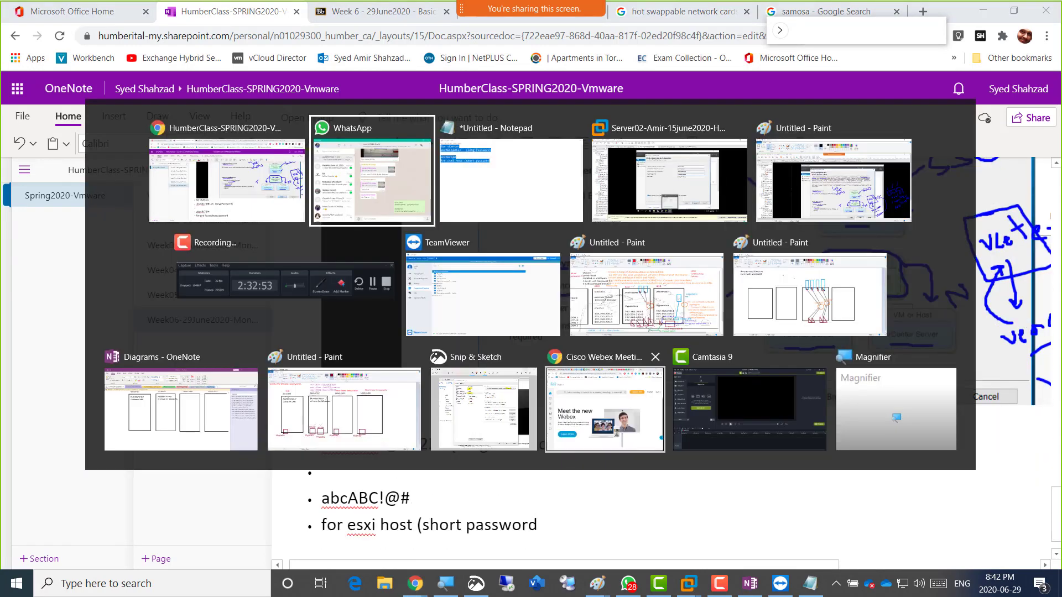
{"action": "key", "text": "Tab"}
{"action": "key", "text": "Tab"}
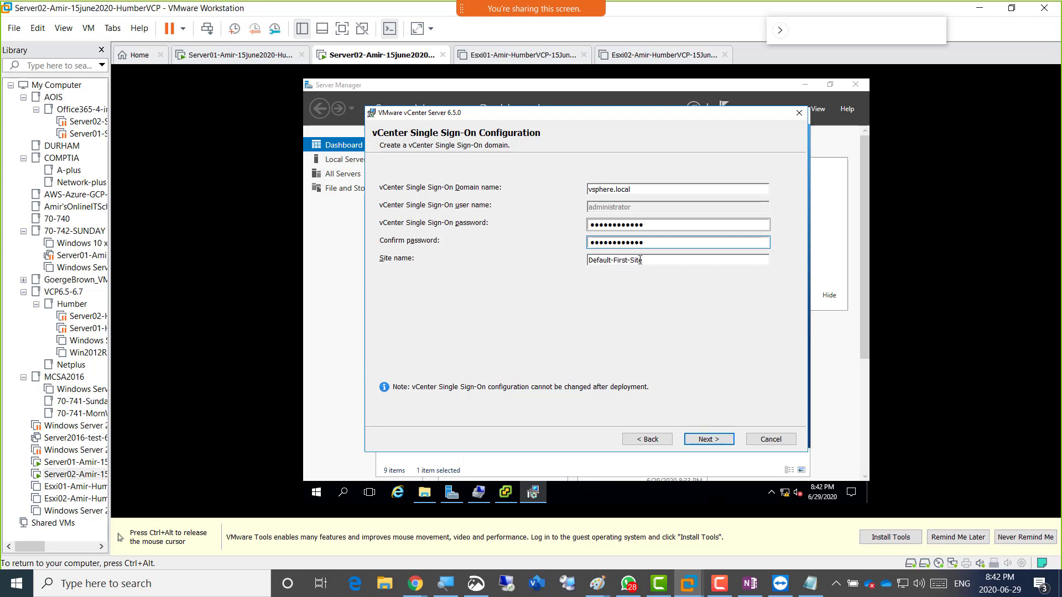
Confirm site name Default-First-Site and continue to the vCenter Server Service Account page.
{"action": "left_click_drag", "start_coordinate": [639, 260], "coordinate": [583, 262]}
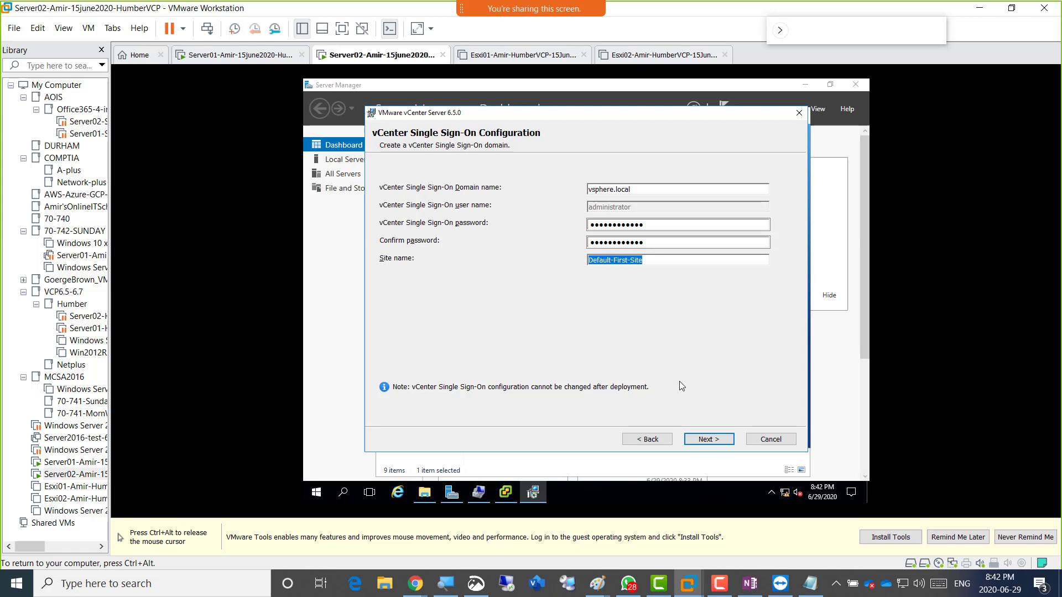
{"action": "left_click", "coordinate": [711, 440]}
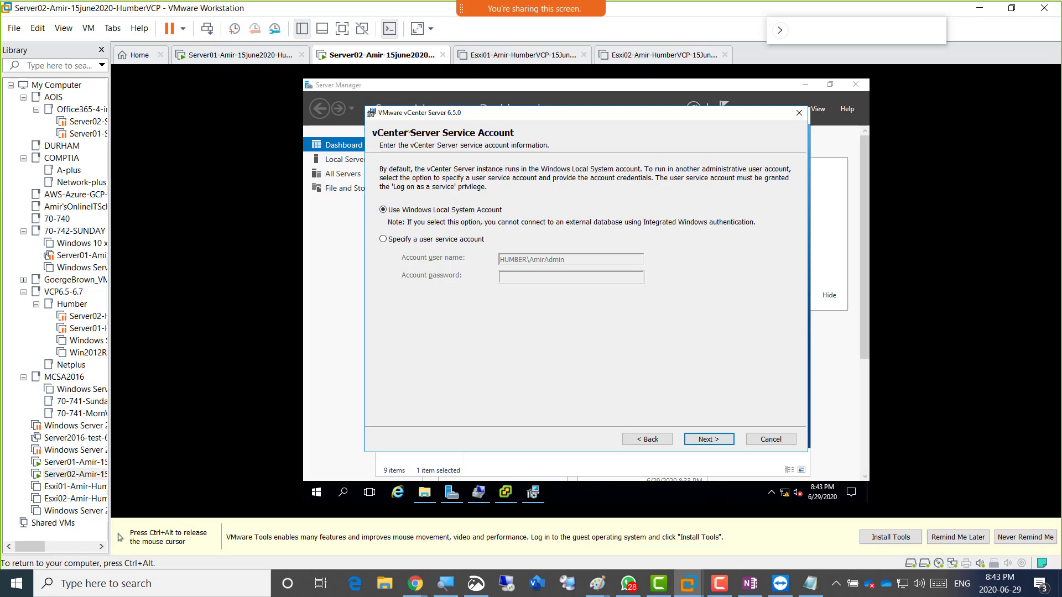
{"action": "key", "text": "ctrl+alt"}
{"action": "left_click", "coordinate": [365, 83]}
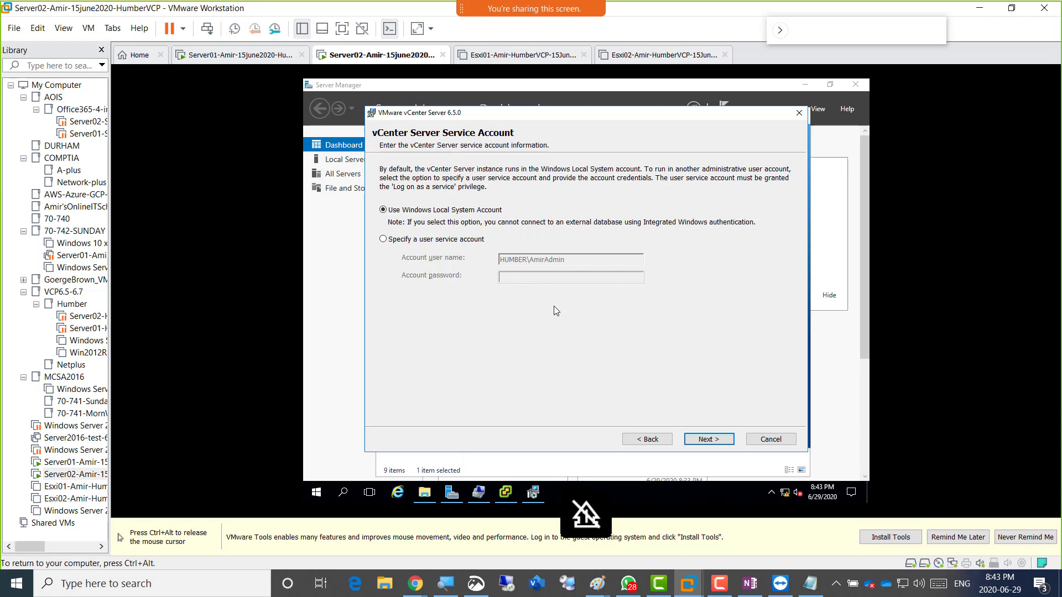
{"action": "key", "text": "ctrl+alt"}
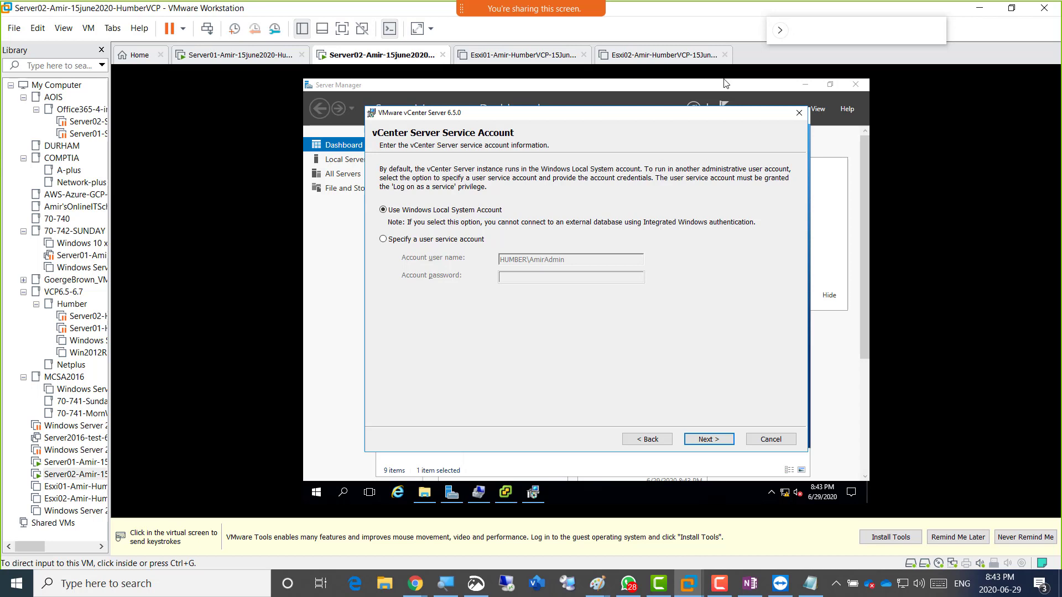
{"action": "left_click", "coordinate": [724, 81]}
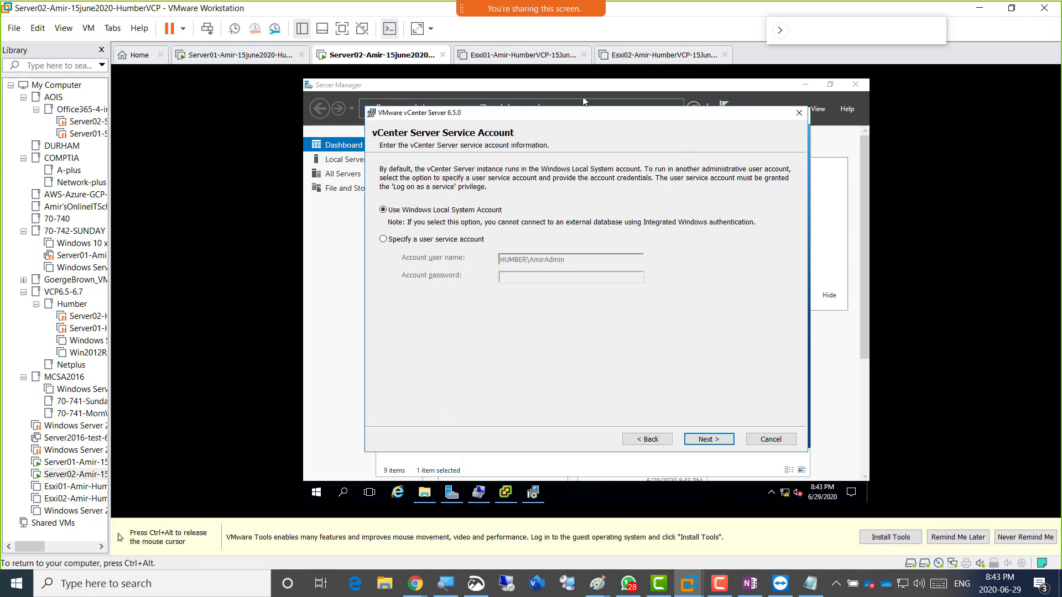
{"action": "key", "text": "ctrl+alt"}
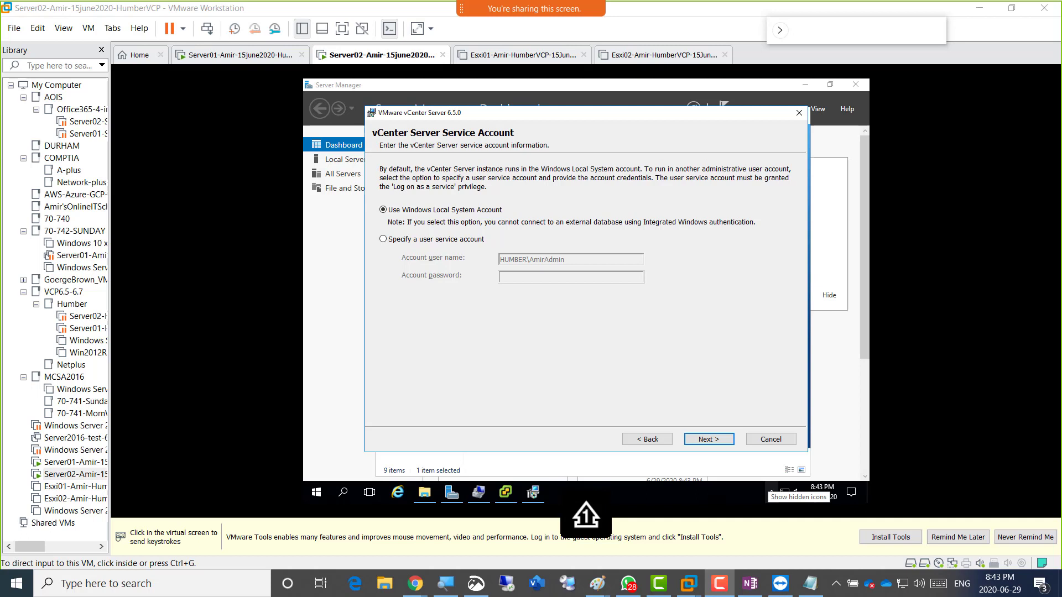
{"action": "left_click_drag", "start_coordinate": [501, 200], "coordinate": [532, 184]}
{"action": "mouse_move", "coordinate": [752, 162]}
{"action": "left_mouse_down"}
{"action": "mouse_move", "coordinate": [786, 155]}
{"action": "mouse_move", "coordinate": [799, 209]}
{"action": "mouse_move", "coordinate": [748, 169]}
{"action": "mouse_move", "coordinate": [773, 158]}
{"action": "mouse_move", "coordinate": [776, 197]}
{"action": "mouse_move", "coordinate": [791, 184]}
{"action": "left_mouse_up"}
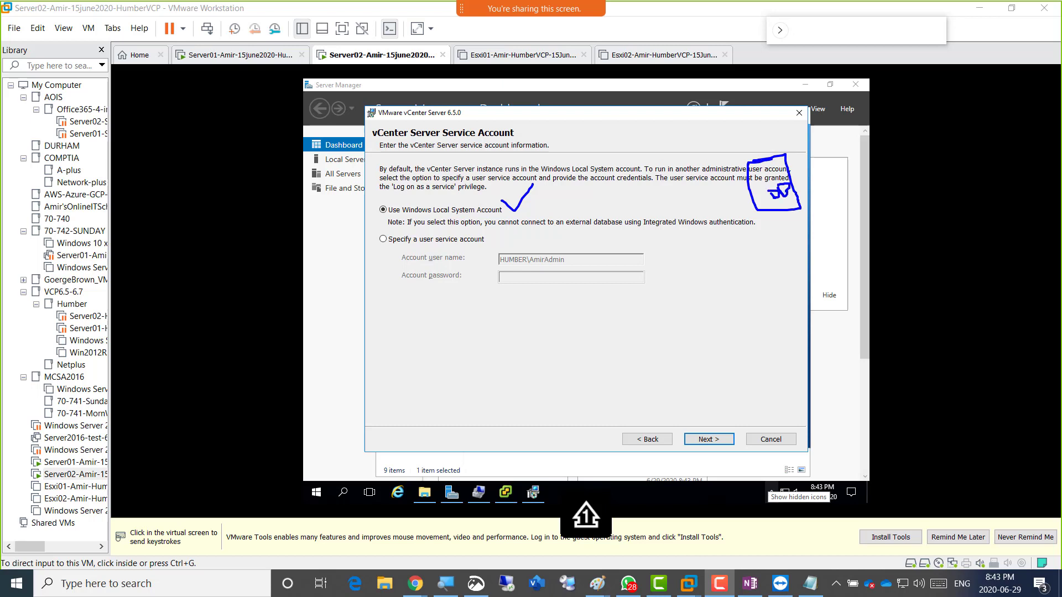
{"action": "left_click_drag", "start_coordinate": [456, 251], "coordinate": [484, 244]}
{"action": "mouse_move", "coordinate": [472, 314]}
{"action": "left_mouse_down"}
{"action": "mouse_move", "coordinate": [504, 309]}
{"action": "mouse_move", "coordinate": [519, 357]}
{"action": "mouse_move", "coordinate": [449, 363]}
{"action": "mouse_move", "coordinate": [476, 303]}
{"action": "mouse_move", "coordinate": [568, 275]}
{"action": "mouse_move", "coordinate": [556, 349]}
{"action": "mouse_move", "coordinate": [532, 287]}
{"action": "mouse_move", "coordinate": [543, 322]}
{"action": "mouse_move", "coordinate": [561, 322]}
{"action": "mouse_move", "coordinate": [559, 307]}
{"action": "mouse_move", "coordinate": [592, 305]}
{"action": "left_mouse_up"}
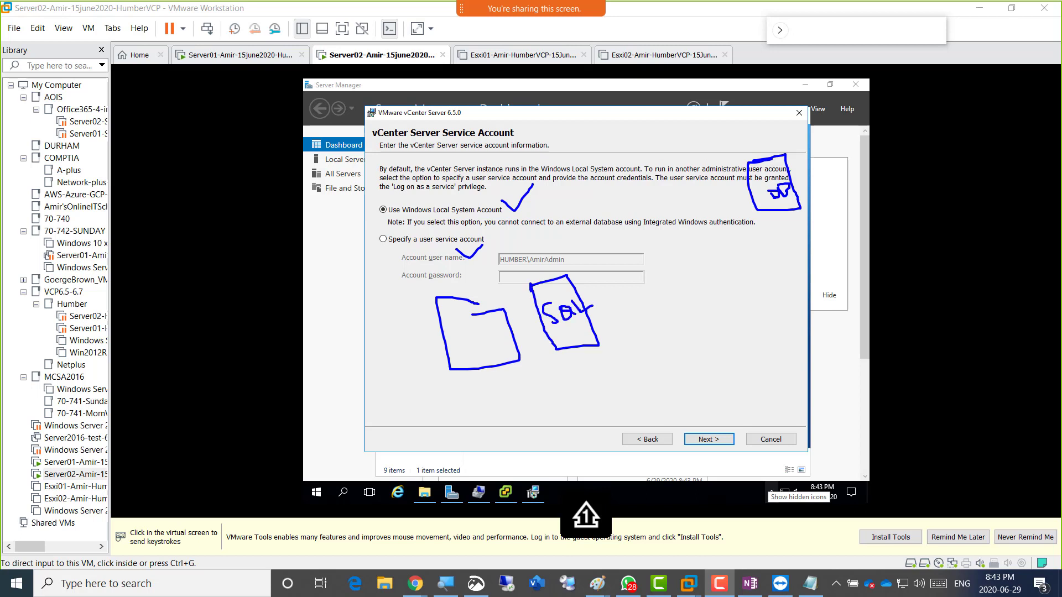
{"action": "mouse_move", "coordinate": [465, 299]}
{"action": "left_mouse_down"}
{"action": "mouse_move", "coordinate": [500, 314]}
{"action": "mouse_move", "coordinate": [457, 322]}
{"action": "mouse_move", "coordinate": [456, 332]}
{"action": "left_mouse_up"}
{"action": "mouse_move", "coordinate": [467, 319]}
{"action": "left_mouse_down"}
{"action": "mouse_move", "coordinate": [464, 329]}
{"action": "mouse_move", "coordinate": [491, 321]}
{"action": "left_mouse_up"}
{"action": "left_click_drag", "start_coordinate": [484, 315], "coordinate": [514, 316]}
{"action": "mouse_move", "coordinate": [464, 340]}
{"action": "left_mouse_down"}
{"action": "mouse_move", "coordinate": [477, 357]}
{"action": "mouse_move", "coordinate": [585, 347]}
{"action": "mouse_move", "coordinate": [585, 332]}
{"action": "mouse_move", "coordinate": [630, 310]}
{"action": "left_mouse_up"}
{"action": "mouse_move", "coordinate": [636, 311]}
{"action": "left_mouse_down"}
{"action": "mouse_move", "coordinate": [652, 309]}
{"action": "mouse_move", "coordinate": [636, 319]}
{"action": "mouse_move", "coordinate": [644, 314]}
{"action": "left_mouse_up"}
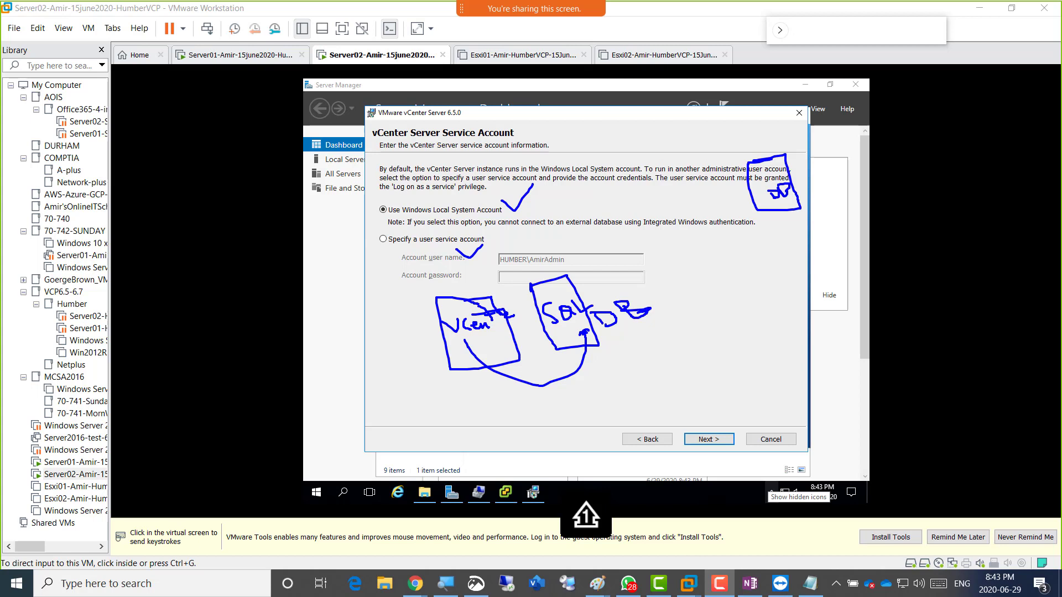
{"action": "key", "text": "Escape"}
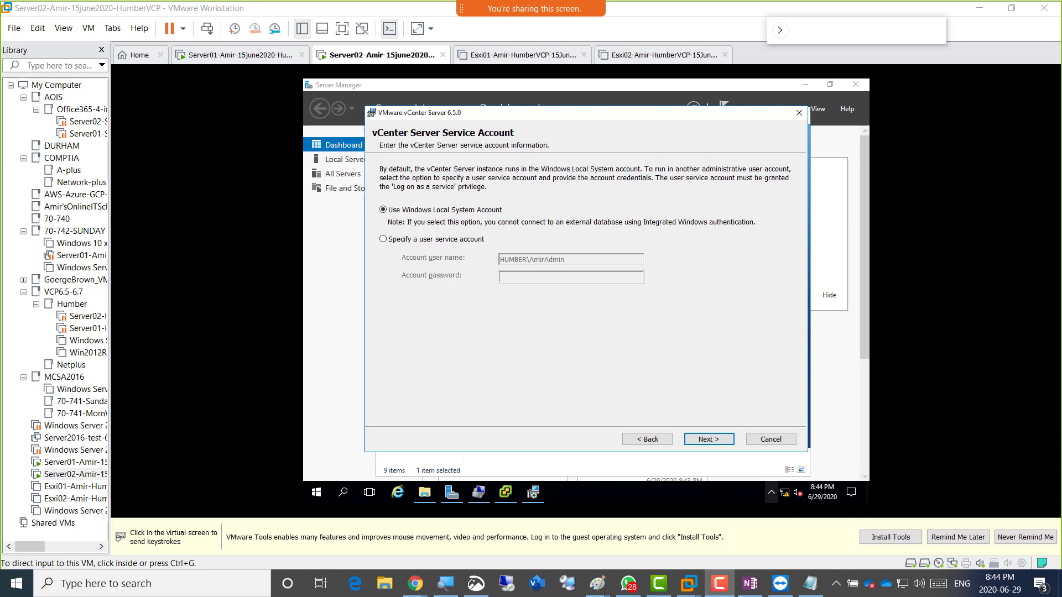
Paste the annotated service account screenshot onto the Paint canvas and select a region of it.
{"action": "mouse_move", "coordinate": [596, 584]}
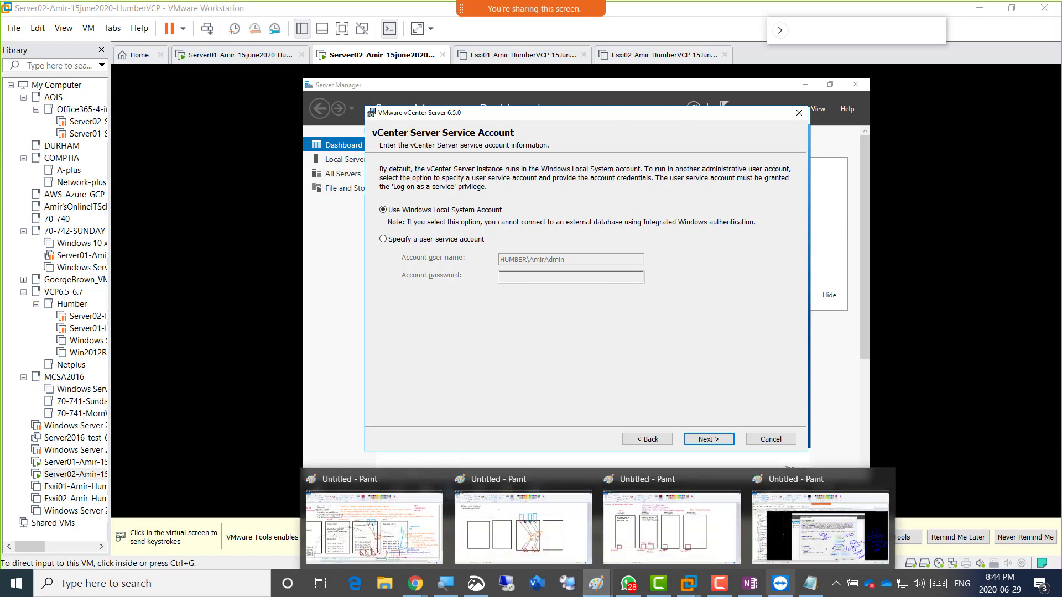
{"action": "left_click", "coordinate": [820, 527]}
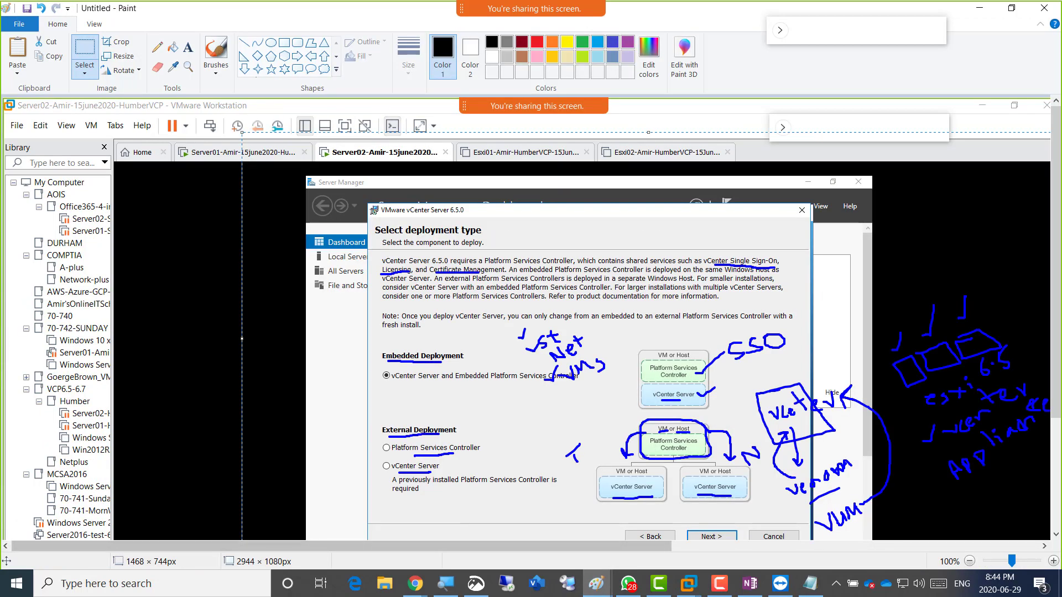
{"action": "key", "text": "ctrl+v"}
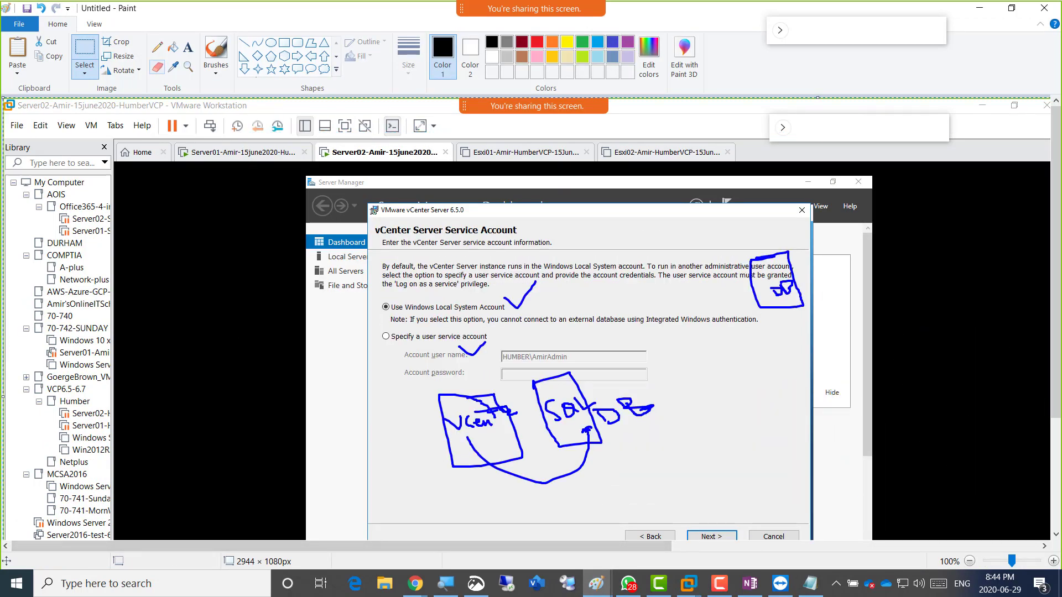
{"action": "left_click", "coordinate": [85, 51]}
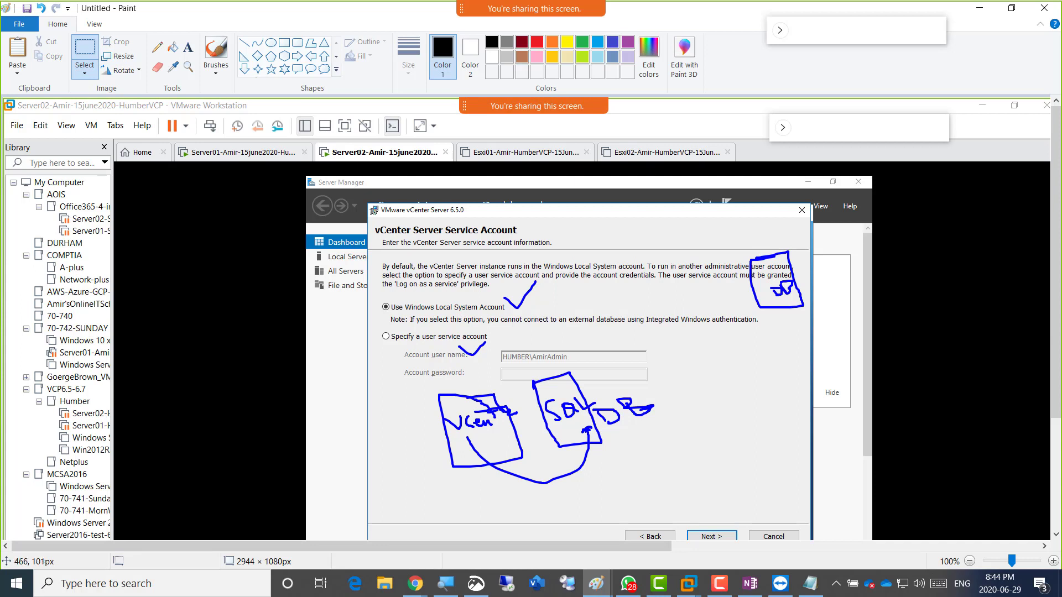
{"action": "mouse_move", "coordinate": [772, 423]}
{"action": "left_mouse_down"}
{"action": "mouse_move", "coordinate": [294, 111]}
{"action": "mouse_move", "coordinate": [860, 541]}
{"action": "left_mouse_up"}
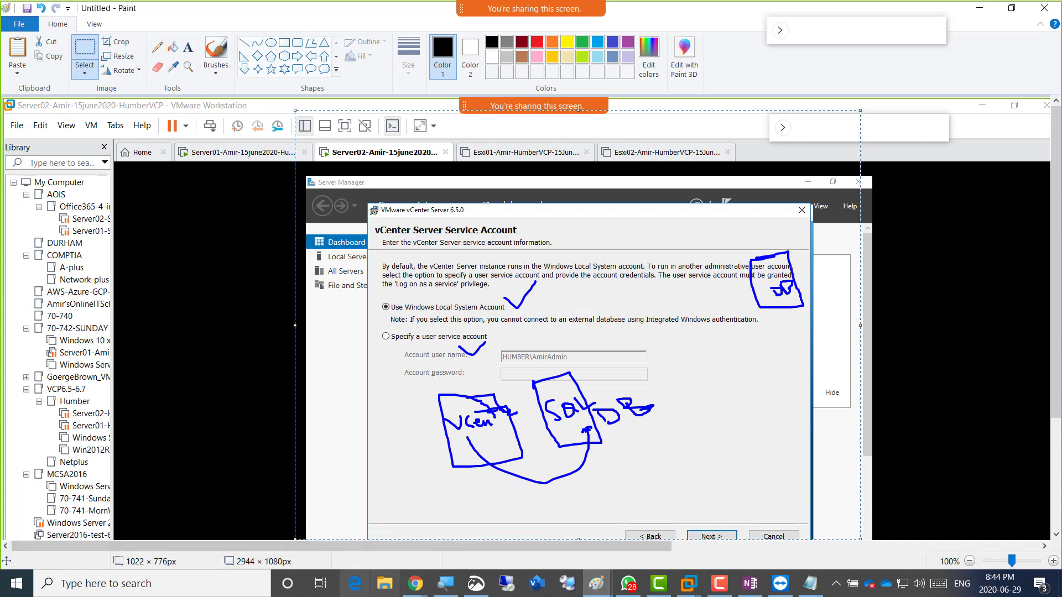
Visit the class notes page, then return to the vCenter installer window.
{"action": "mouse_move", "coordinate": [415, 583]}
{"action": "left_click", "coordinate": [472, 525]}
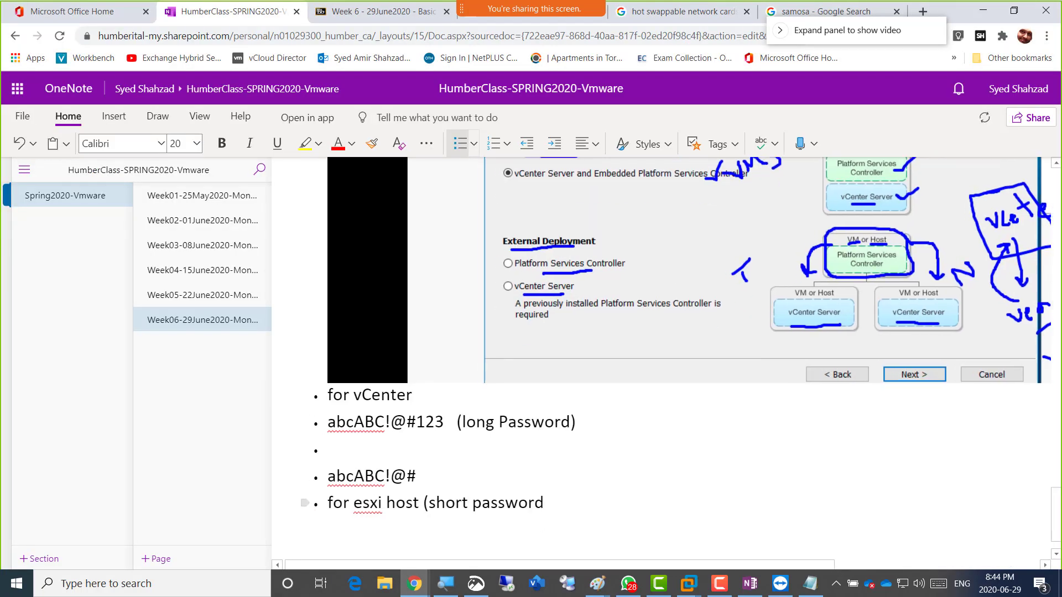
{"action": "key", "text": "alt+Tab"}
{"action": "key", "text": "alt+Tab"}
{"action": "key", "text": "alt+Tab"}
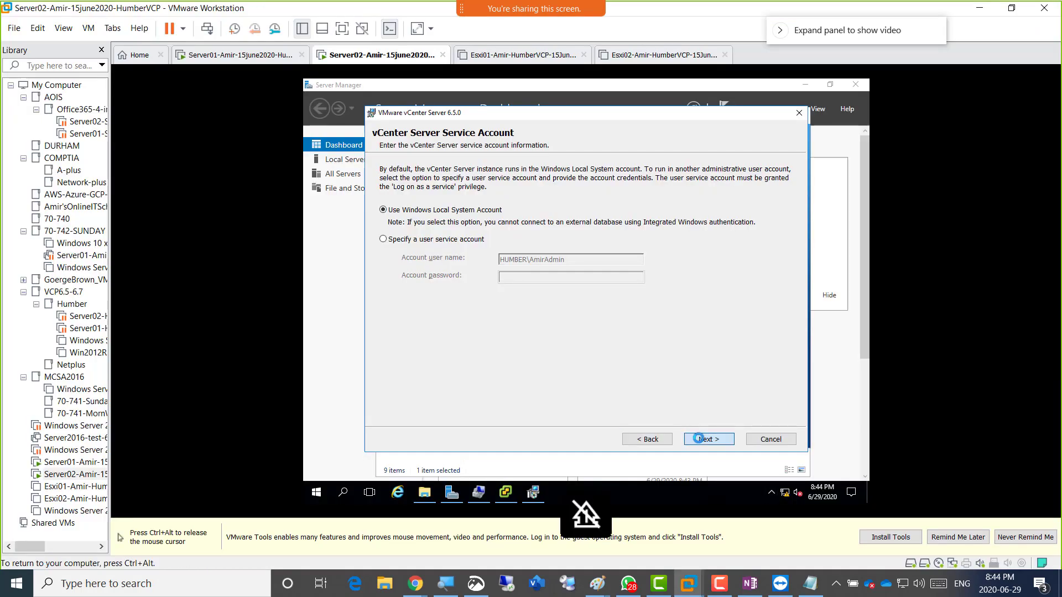
Keep the Local System account and embedded VMware Postgres database, advancing to Configure Ports.
{"action": "left_click", "coordinate": [701, 439]}
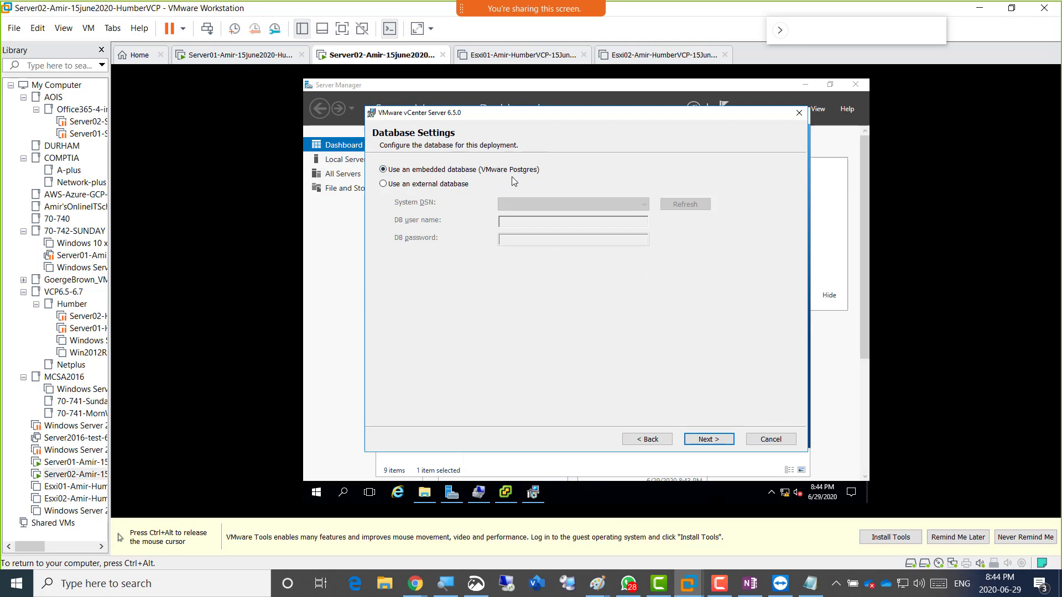
{"action": "left_click", "coordinate": [710, 443]}
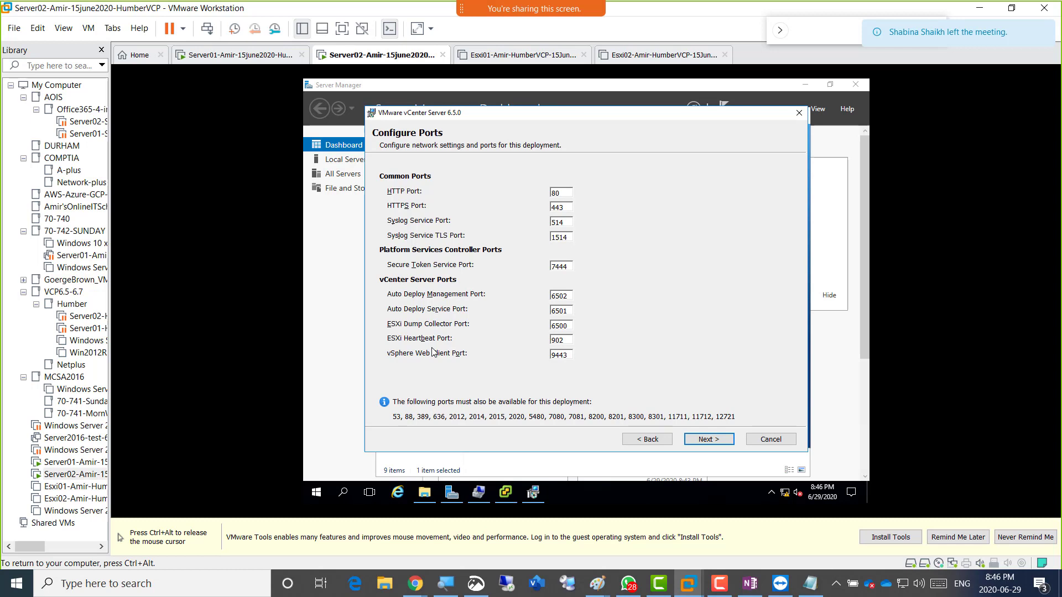
{"action": "key", "text": "ctrl+alt"}
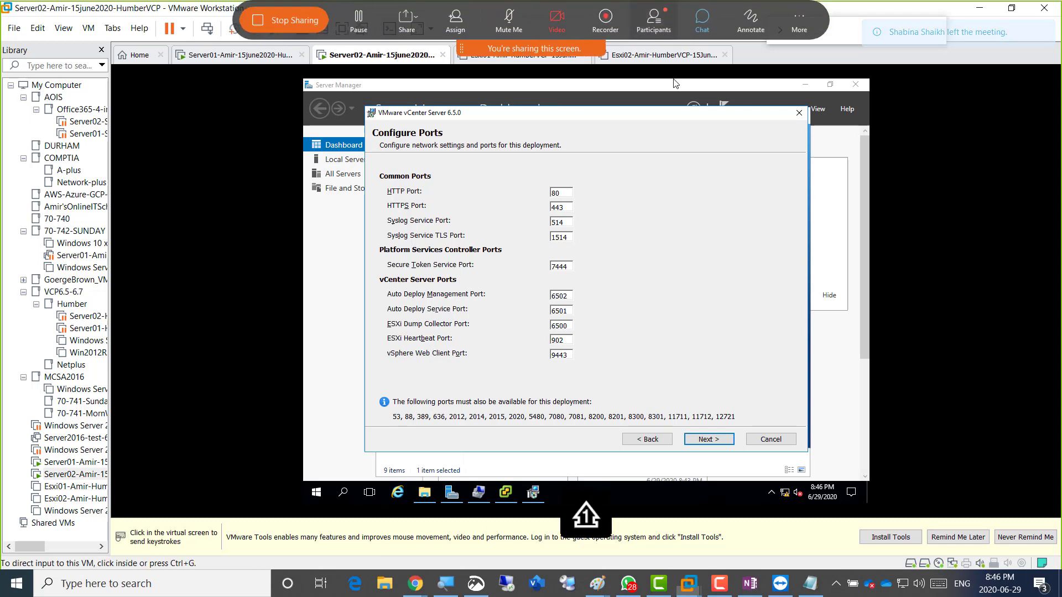
{"action": "left_click", "coordinate": [653, 21]}
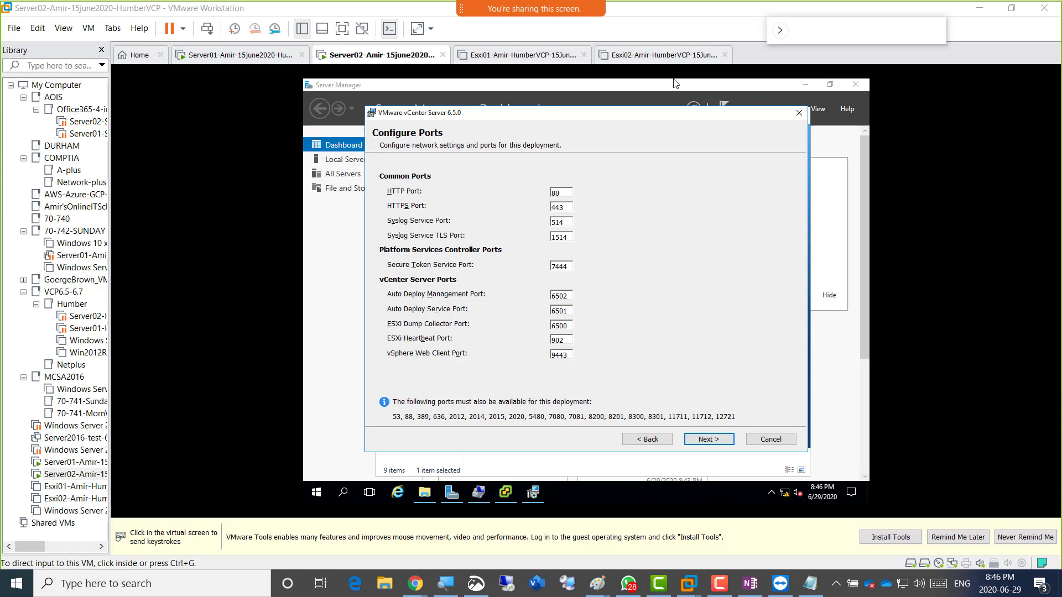
{"action": "left_click", "coordinate": [705, 444]}
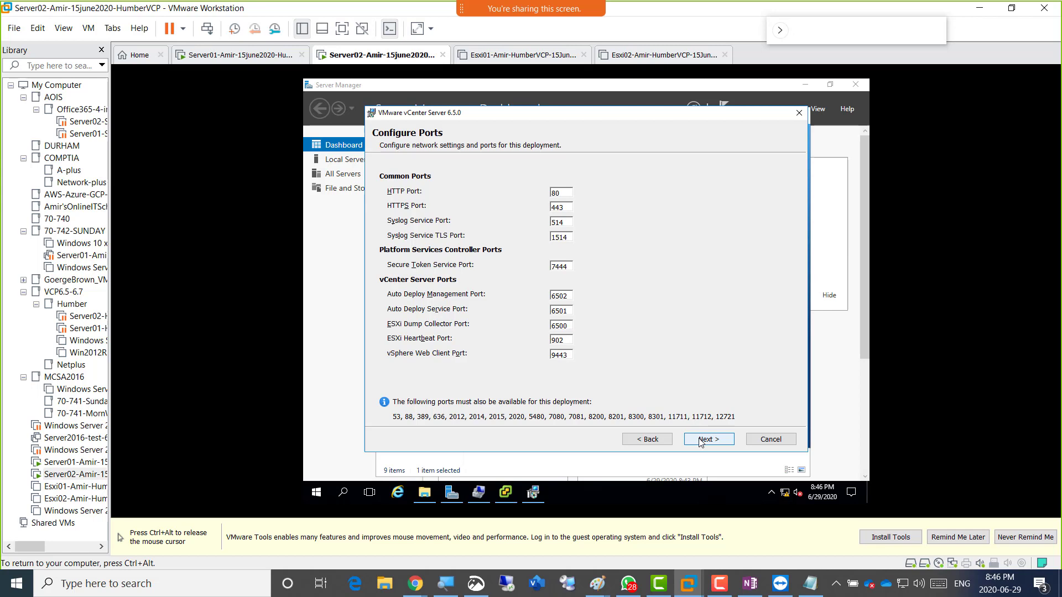
Accept the default ports, then try an E: install path in the folder chooser and discard it.
{"action": "left_click", "coordinate": [700, 443]}
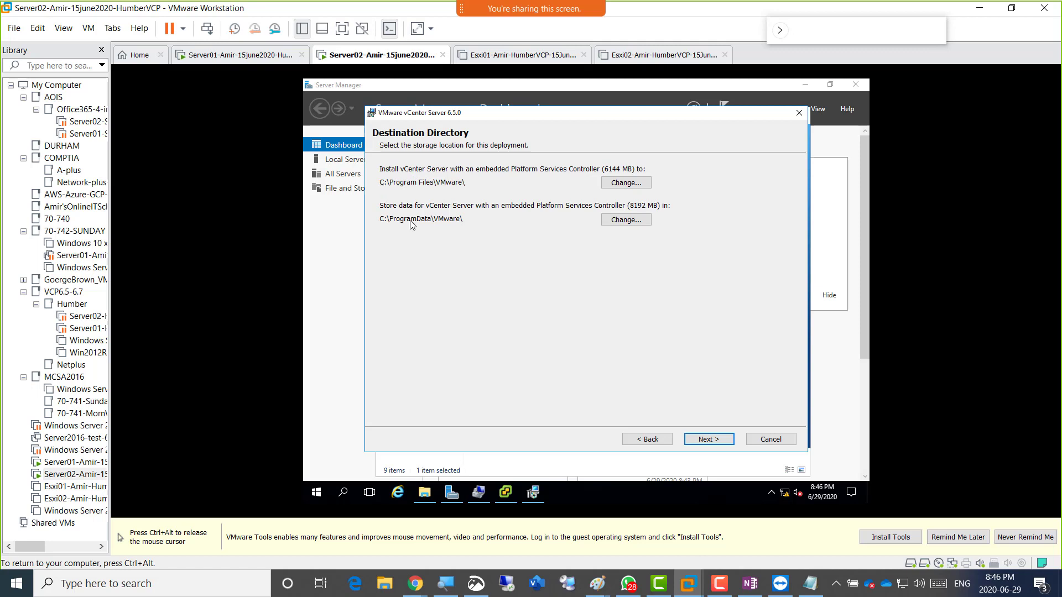
{"action": "left_click", "coordinate": [627, 184]}
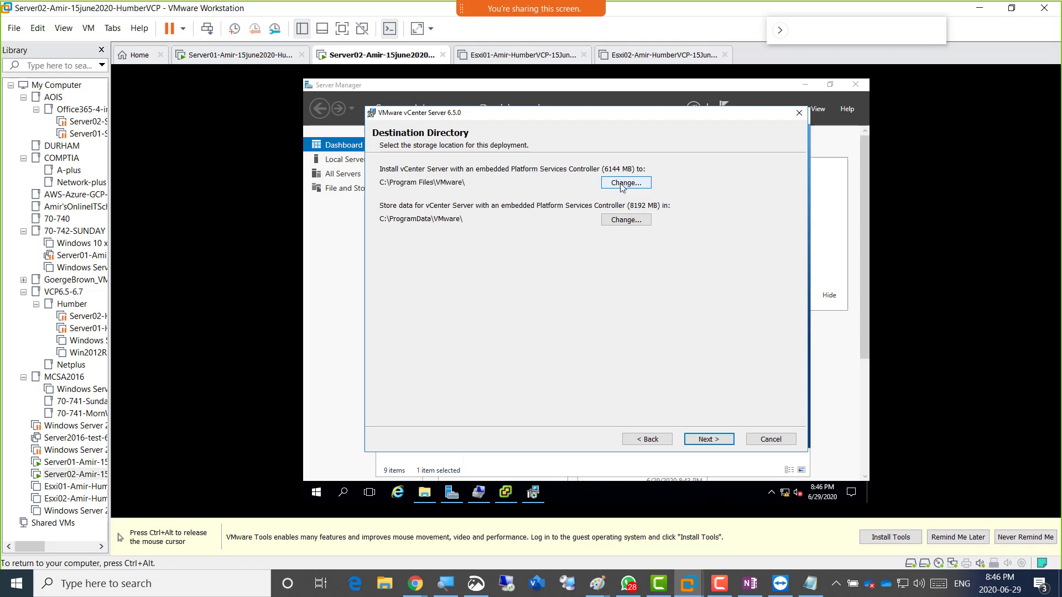
{"action": "left_click", "coordinate": [799, 112]}
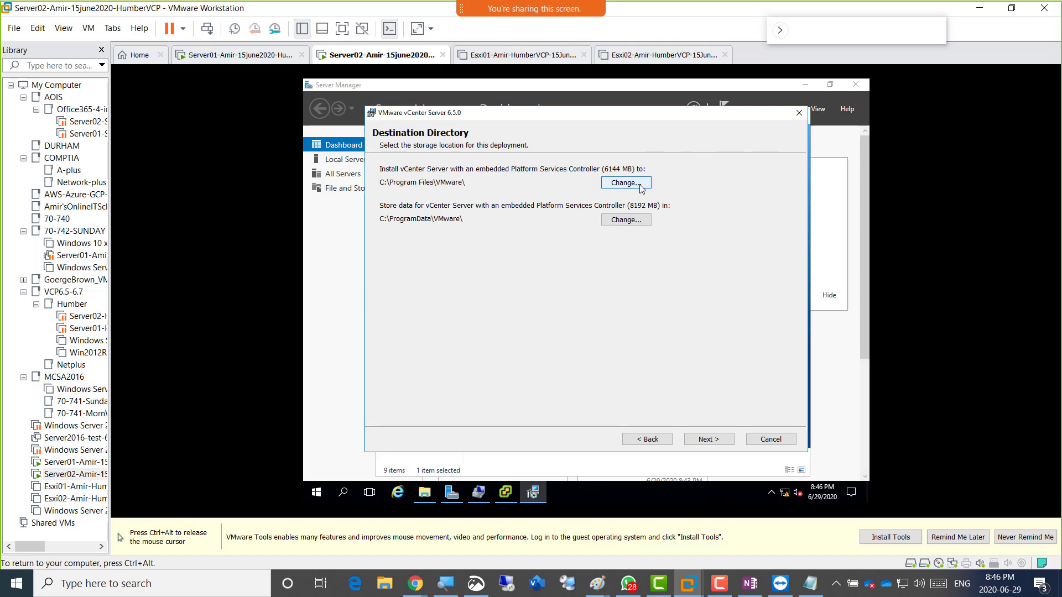
{"action": "left_click", "coordinate": [630, 185]}
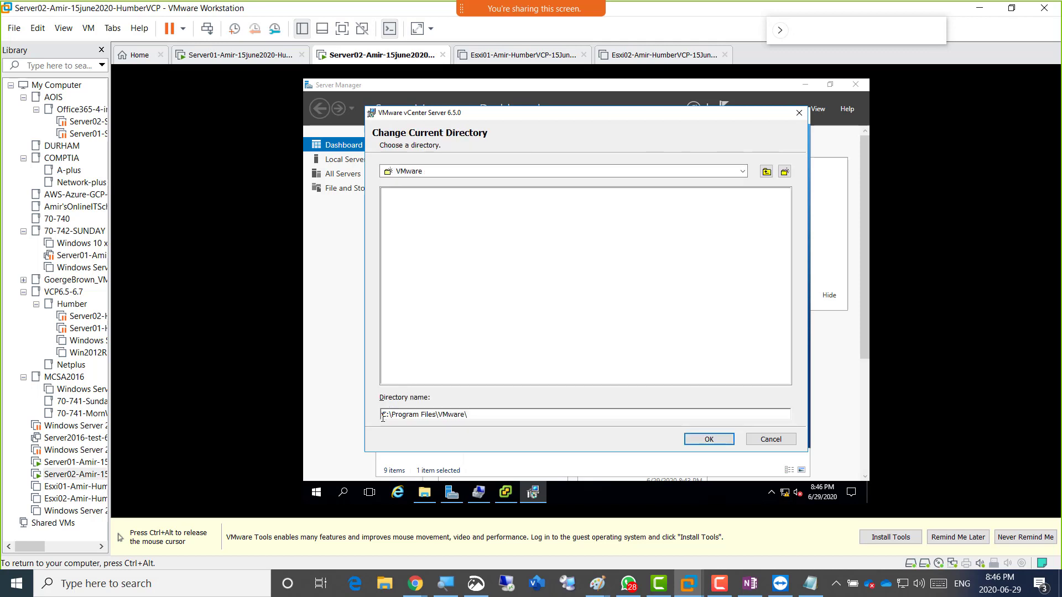
{"action": "left_click_drag", "start_coordinate": [385, 416], "coordinate": [381, 418]}
{"action": "type", "text": "e"}
{"action": "left_click_drag", "start_coordinate": [384, 416], "coordinate": [369, 419]}
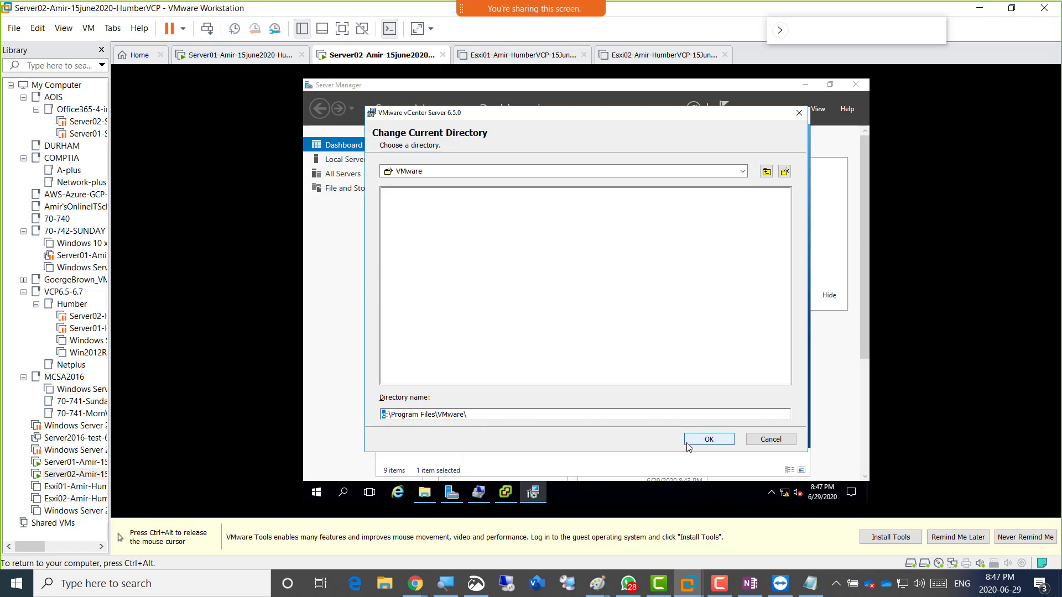
{"action": "left_click", "coordinate": [771, 440]}
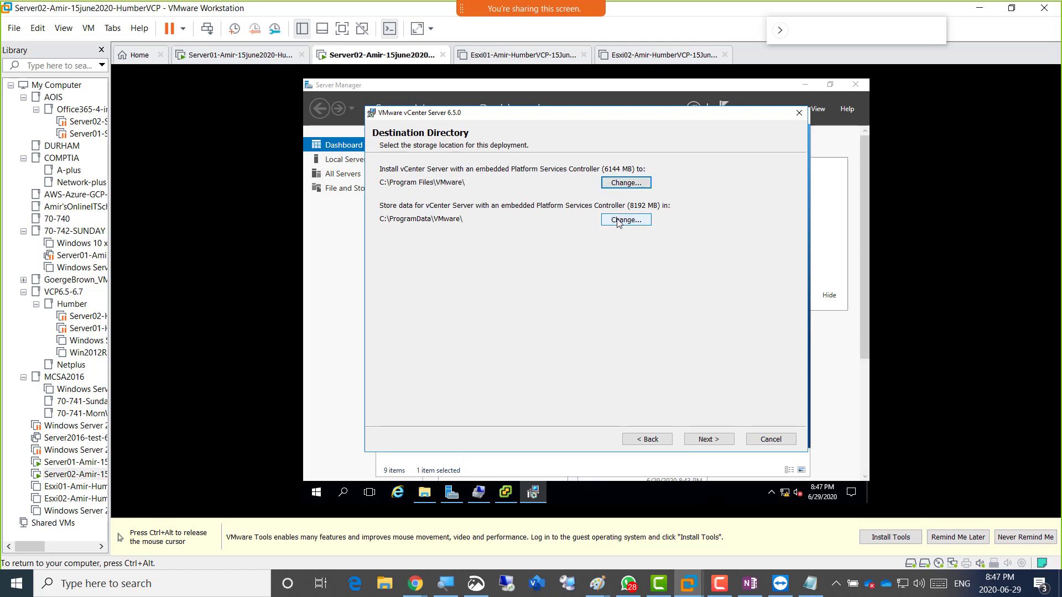
Change the install directory's drive from C to E, giving E:\Program Files\VMware\.
{"action": "left_click", "coordinate": [611, 183]}
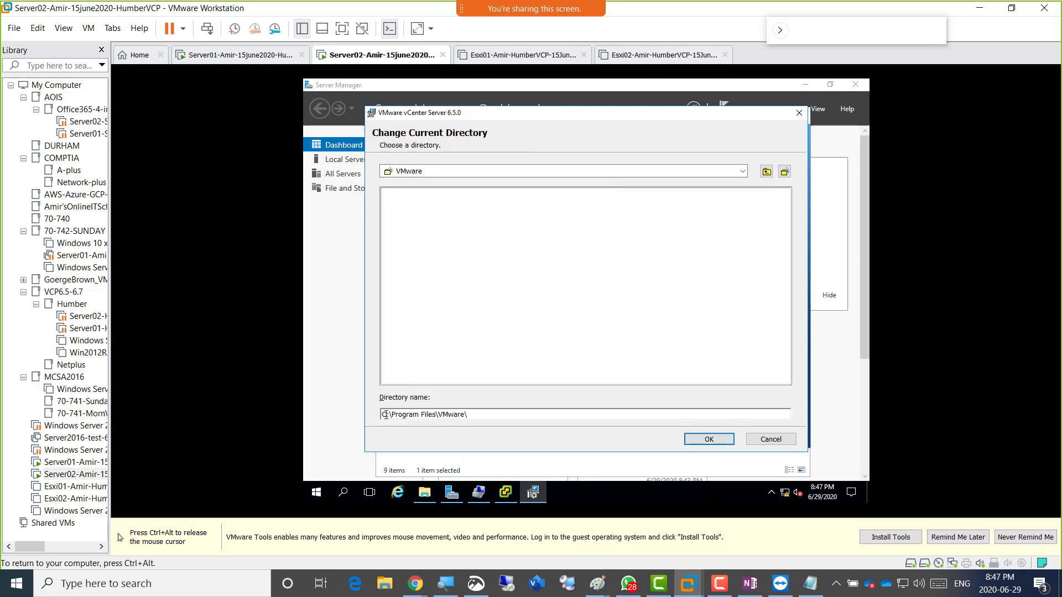
{"action": "left_click_drag", "start_coordinate": [385, 415], "coordinate": [376, 415]}
{"action": "type", "text": "e"}
{"action": "left_click", "coordinate": [466, 418]}
{"action": "left_click", "coordinate": [699, 446]}
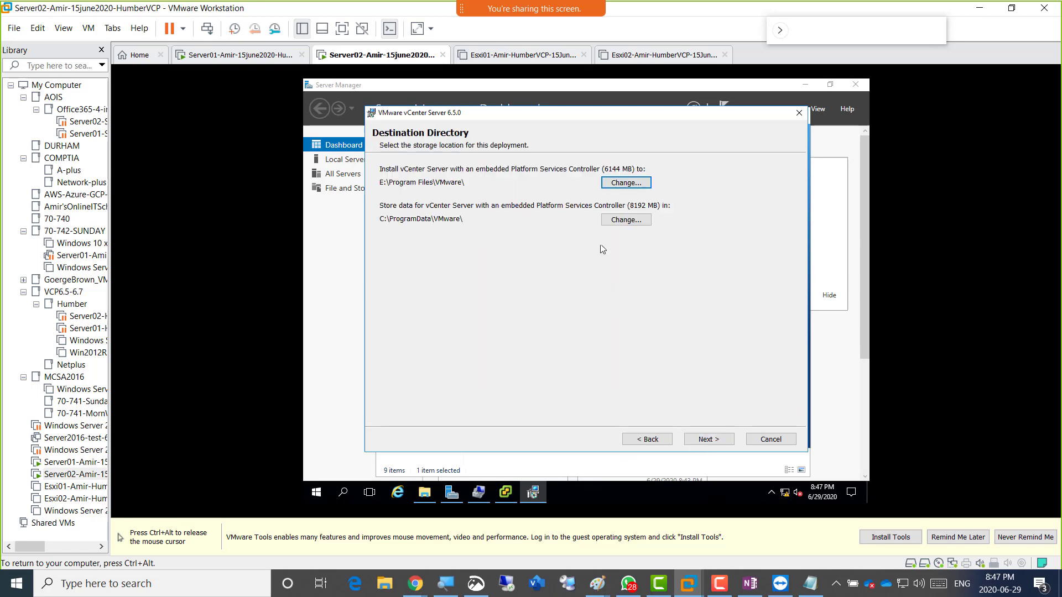
Change the data directory's drive letter from C to E, giving E:\ProgramData\VMware\.
{"action": "left_click", "coordinate": [614, 223]}
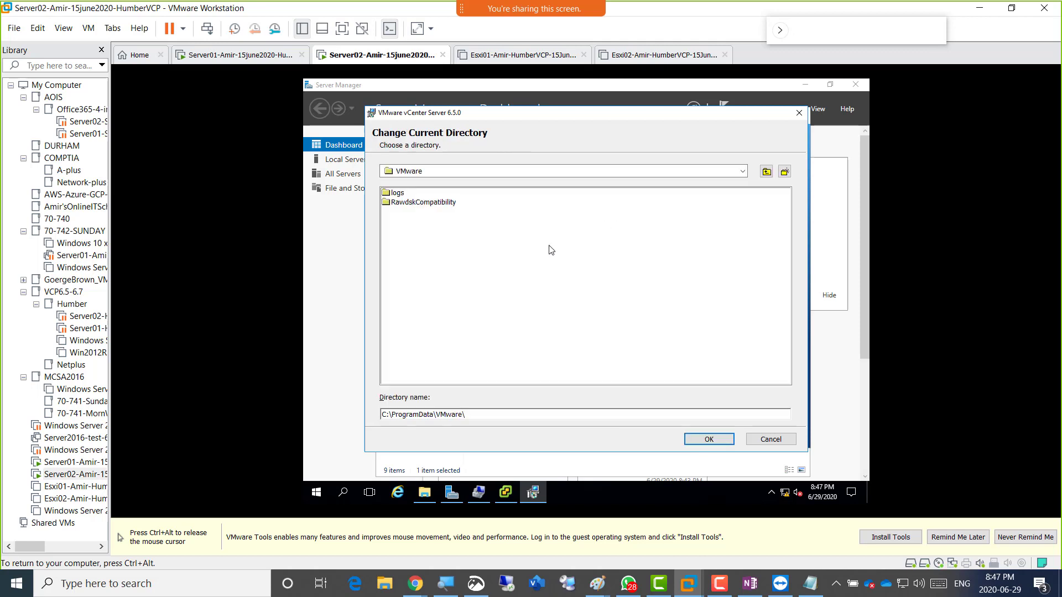
{"action": "left_click_drag", "start_coordinate": [385, 415], "coordinate": [381, 416]}
{"action": "type", "text": "e"}
{"action": "left_click", "coordinate": [703, 440]}
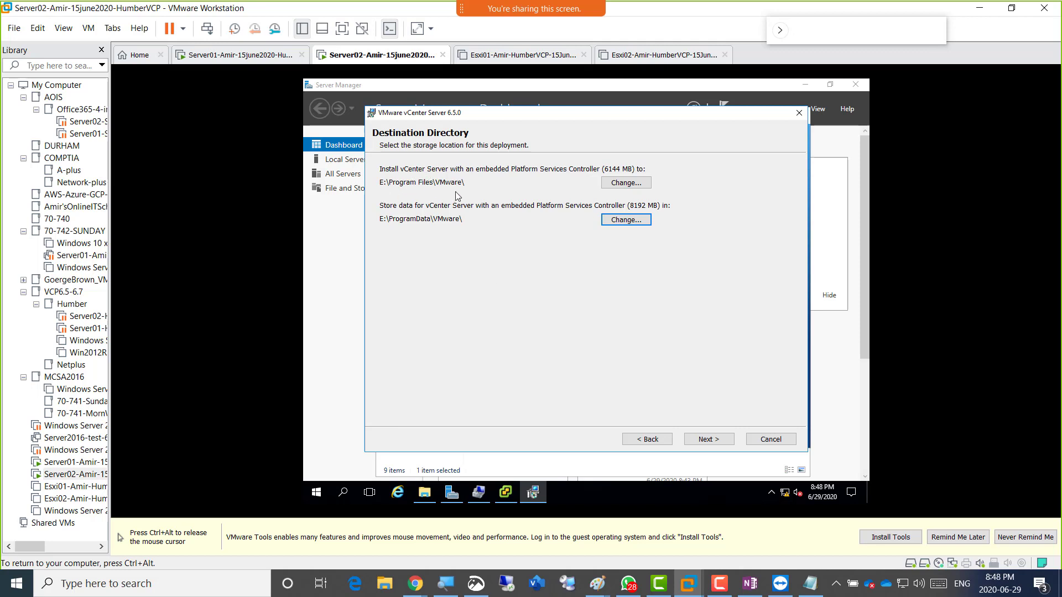
Continue past the destination page, uncheck Join the VMware CEIP, and reach Ready to install.
{"action": "left_click", "coordinate": [710, 441]}
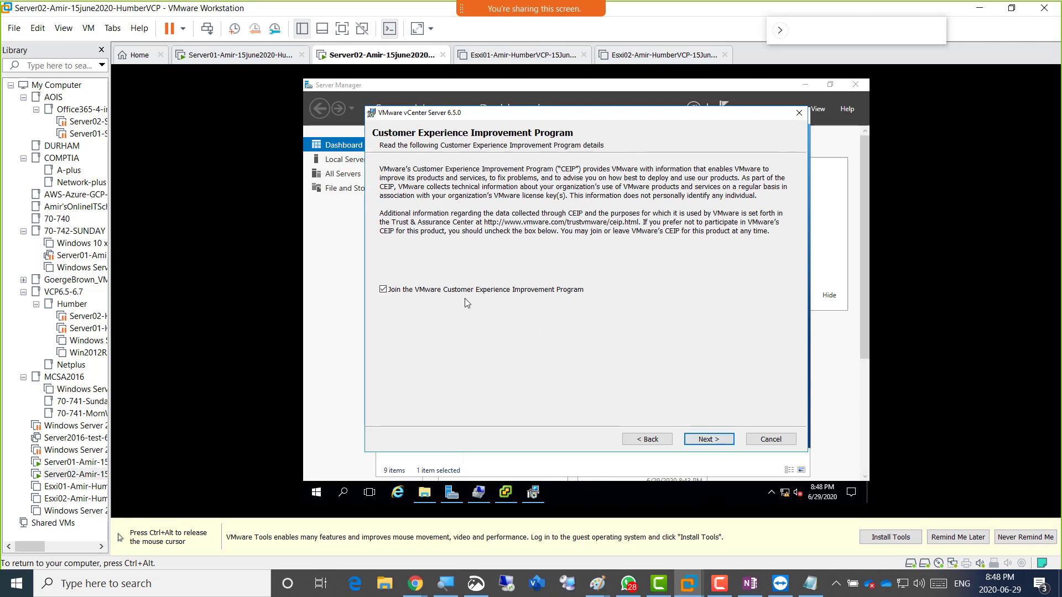
{"action": "left_click", "coordinate": [437, 291]}
{"action": "left_click", "coordinate": [715, 442]}
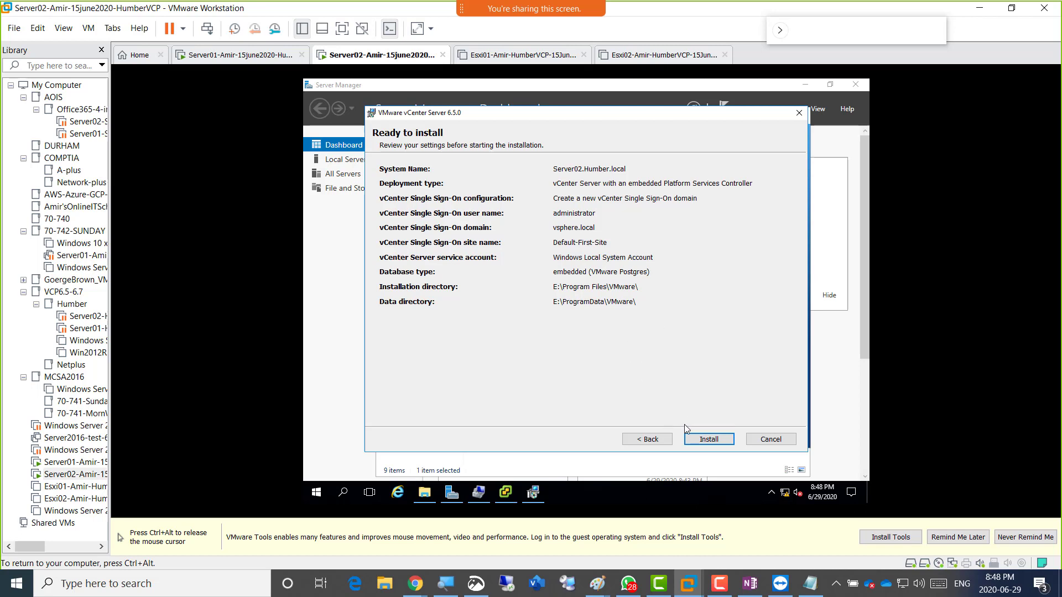
Start the vCenter Server 6.5.0 installation and let it work through its components.
{"action": "left_click", "coordinate": [707, 439]}
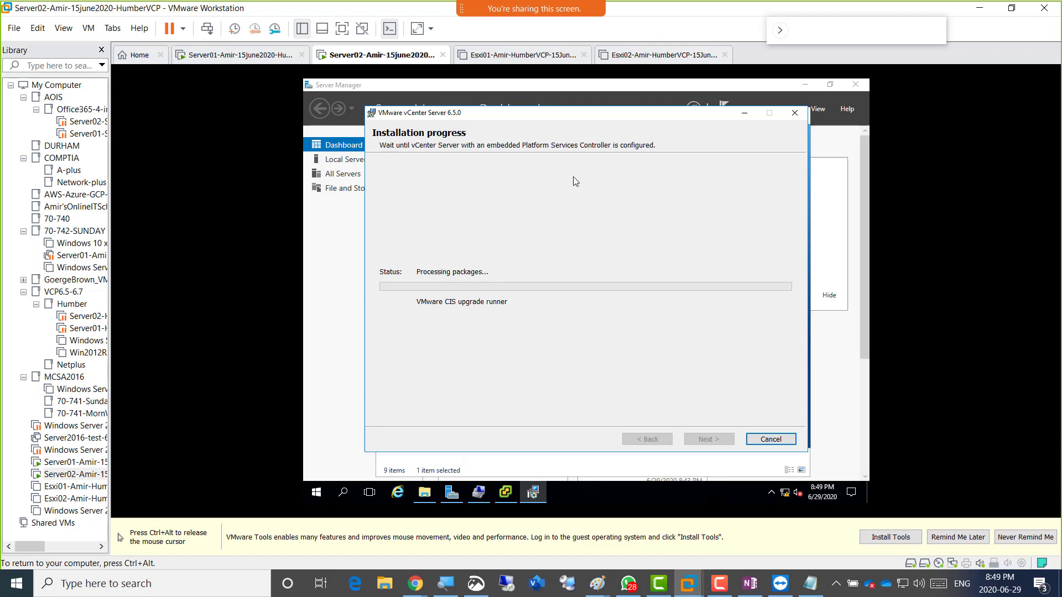
{"action": "key", "text": "ctrl+alt"}
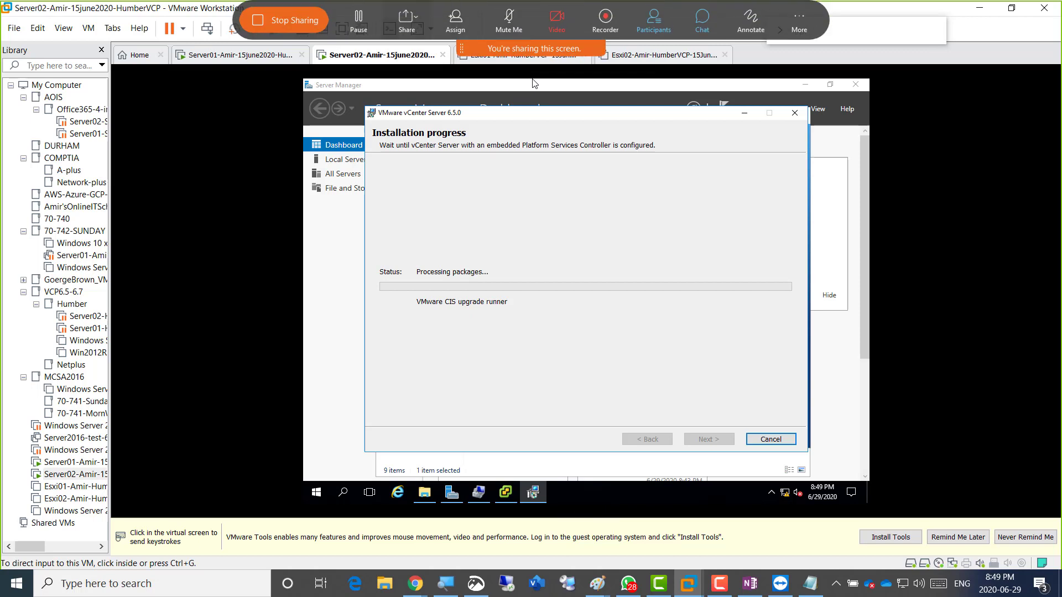
{"action": "left_click", "coordinate": [534, 83]}
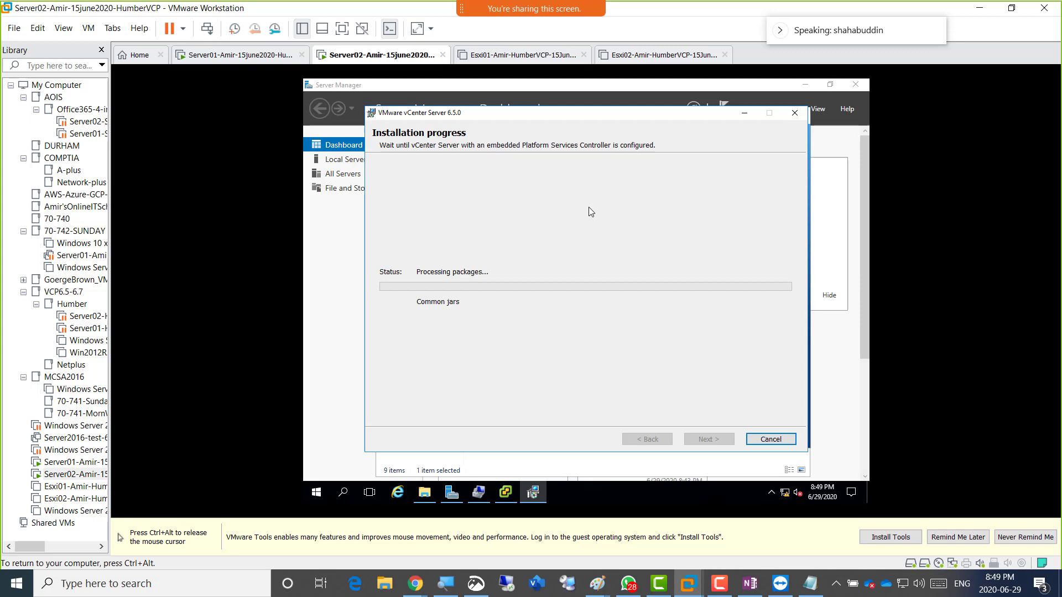
{"action": "key", "text": "ctrl+alt"}
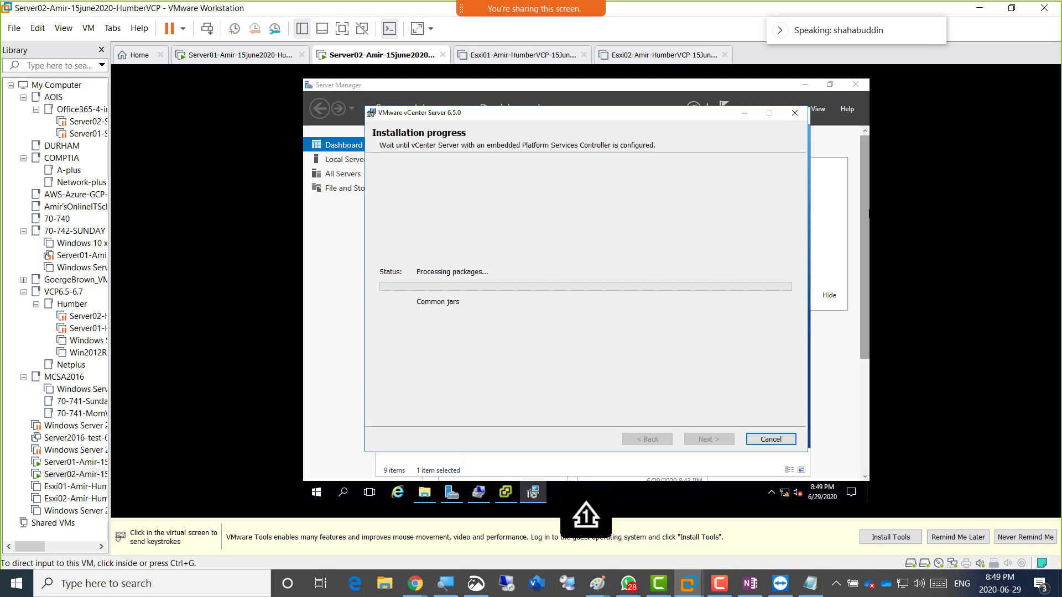
{"action": "key", "text": "F10"}
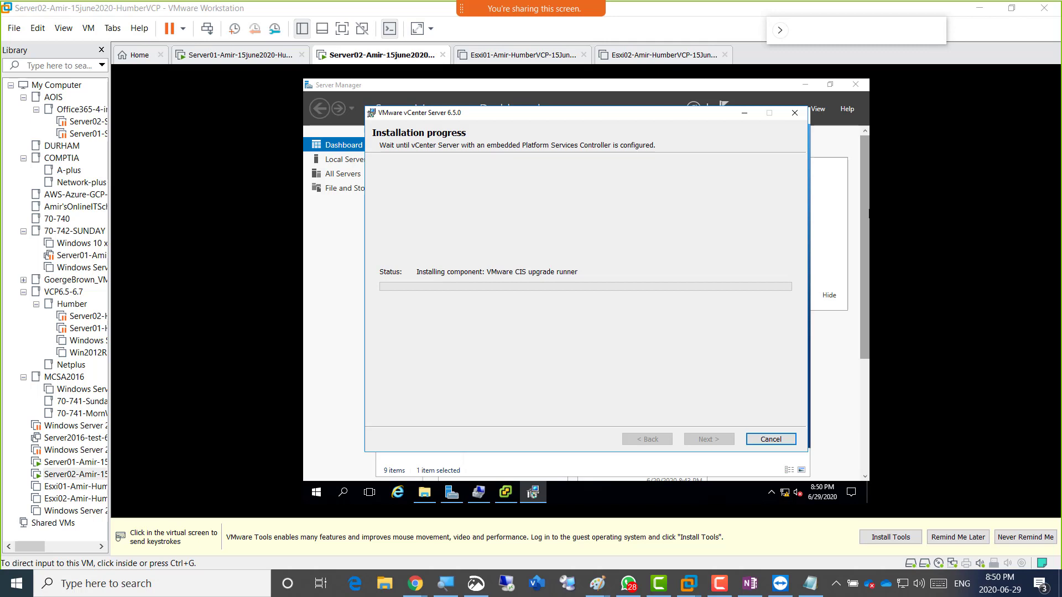
{"action": "key", "text": "XF86AudioMicMute"}
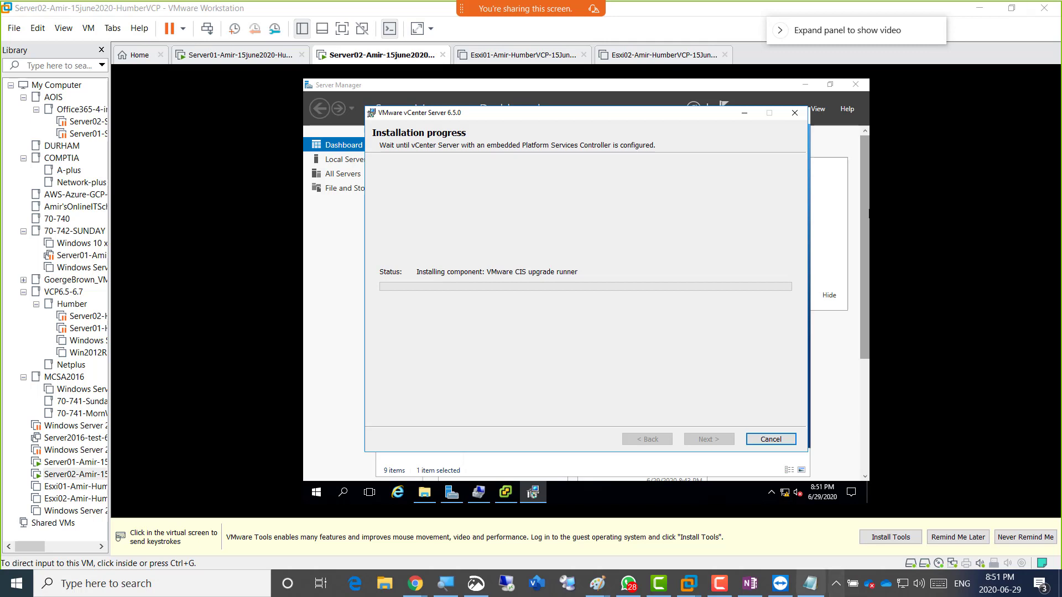
Move the Notepad window up and append 'BREAK - till 9:10' after the existing notes.
{"action": "left_click", "coordinate": [809, 584]}
{"action": "left_click_drag", "start_coordinate": [442, 391], "coordinate": [475, 327]}
{"action": "left_click", "coordinate": [451, 447]}
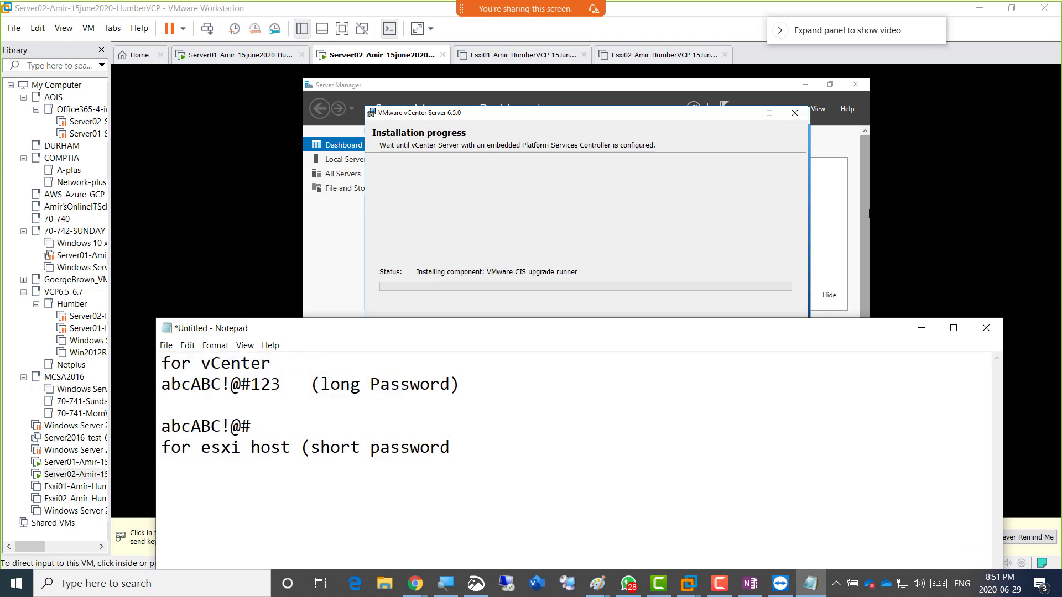
{"action": "key", "text": "Return"}
{"action": "key", "text": "Return"}
{"action": "type", "text": "BREAK - till 9:10"}
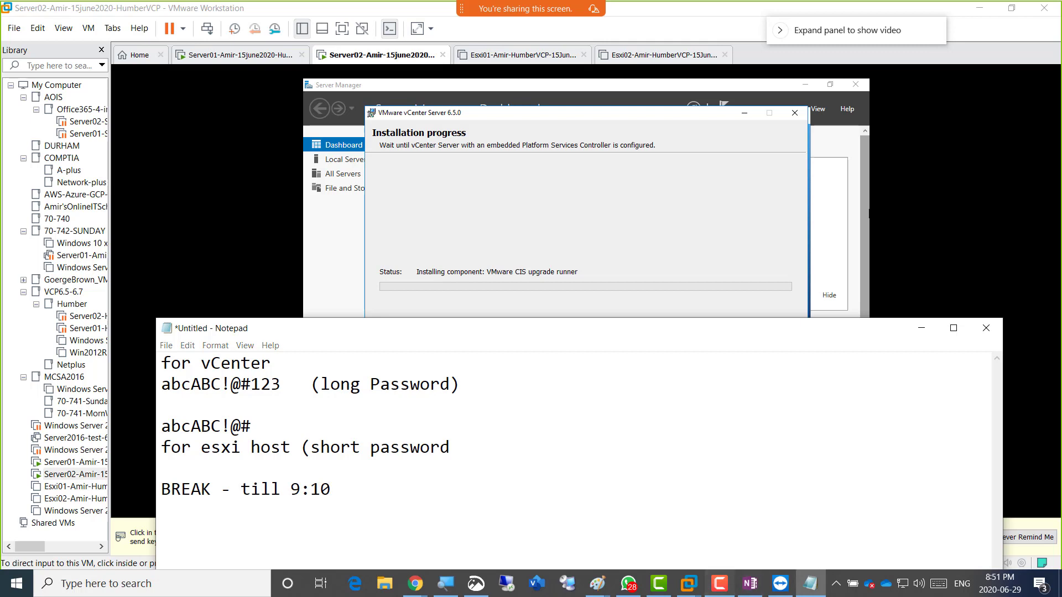
Return to the Server02 VM window and give it input focus again.
{"action": "left_click", "coordinate": [719, 583]}
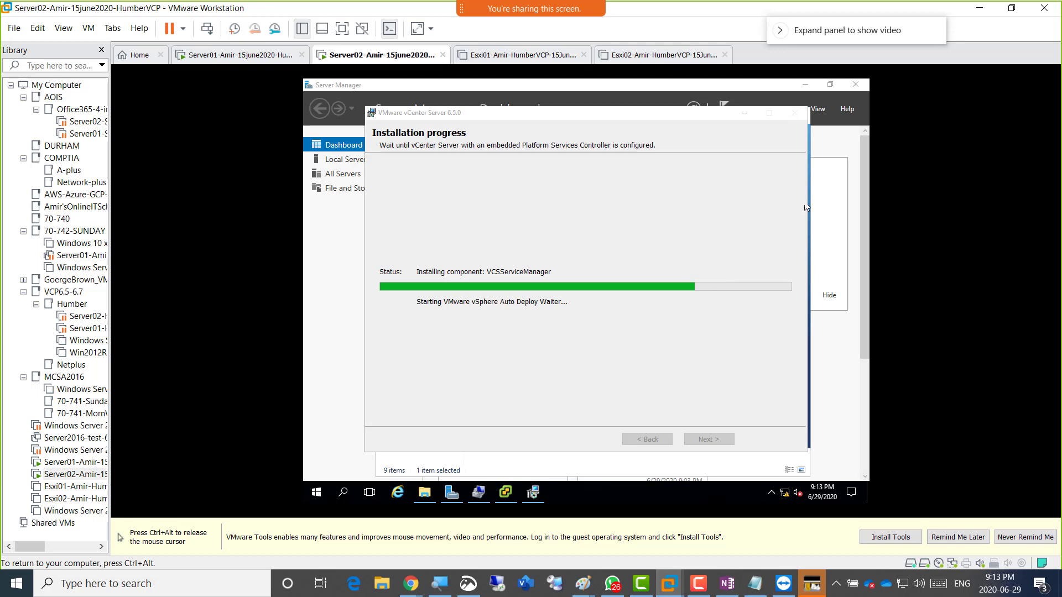
{"action": "key", "text": "ctrl+alt"}
{"action": "left_click", "coordinate": [619, 200]}
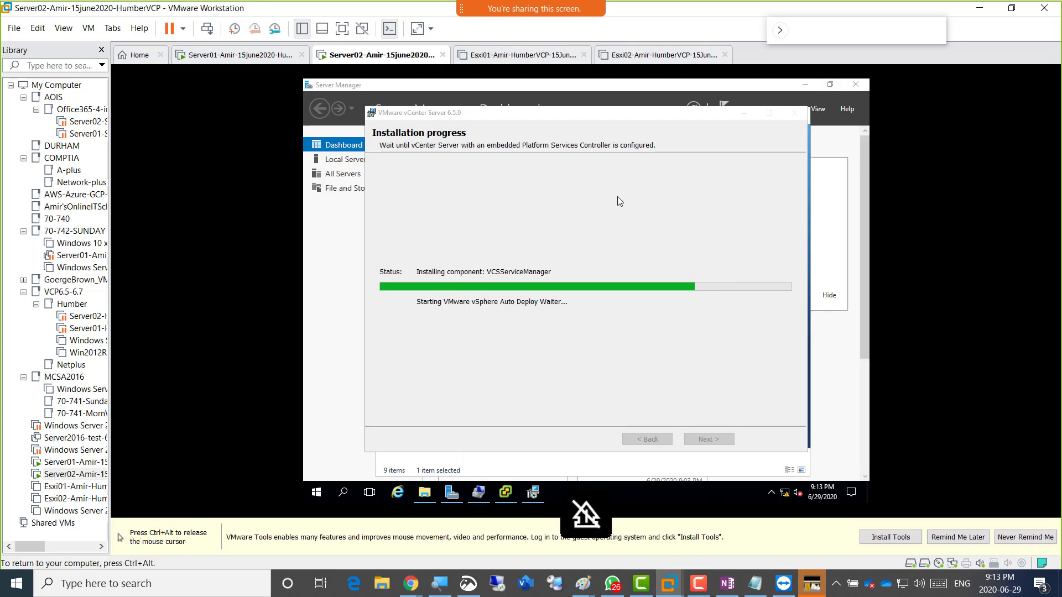
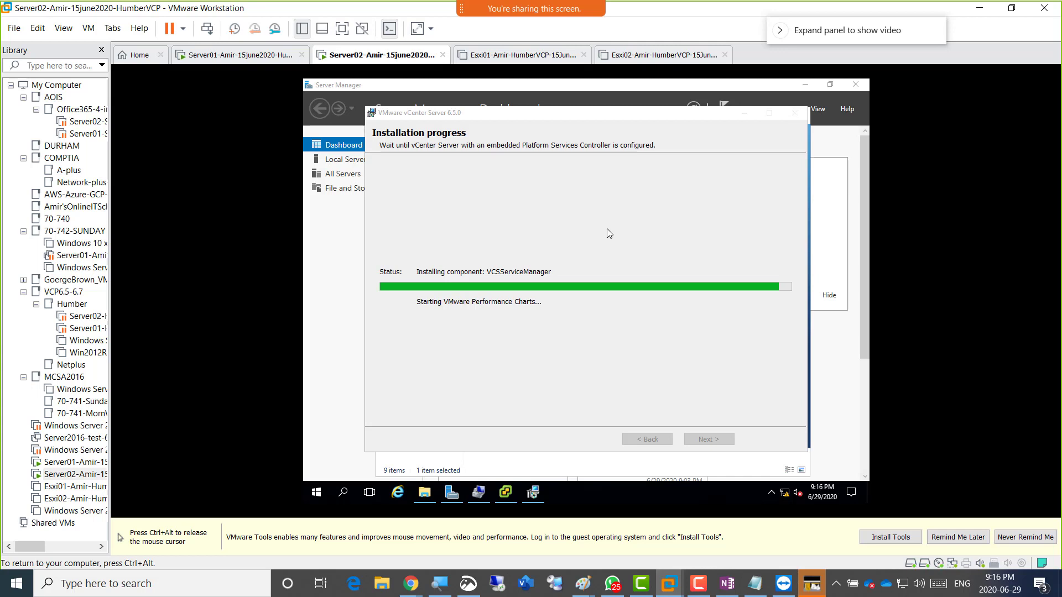
Release the Server02 VM and bring up the HumberClass OneNote Week06 page in Chrome.
{"action": "key", "text": "ctrl+alt"}
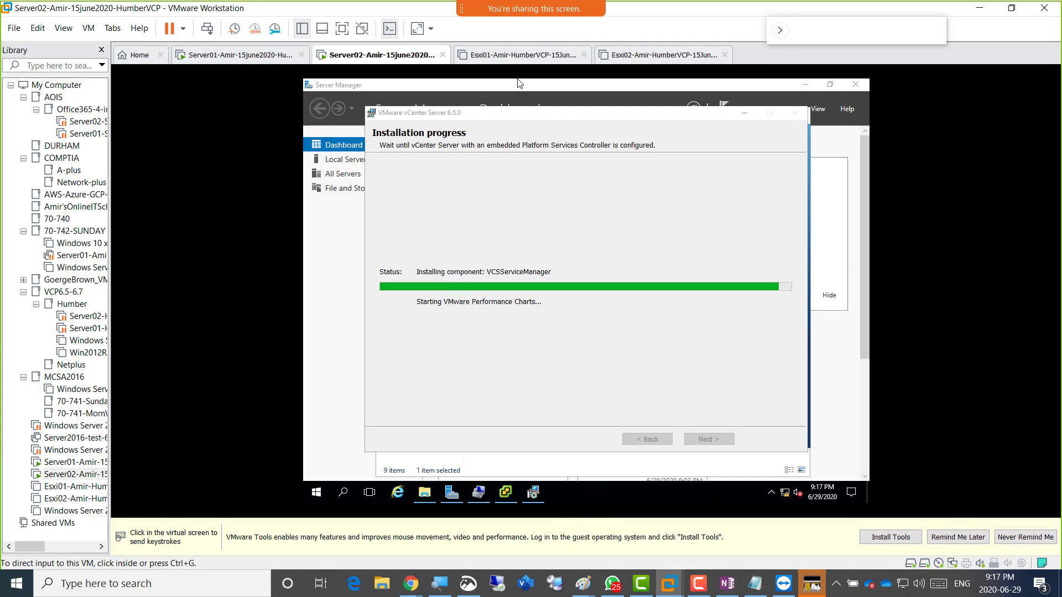
{"action": "key", "text": "shift"}
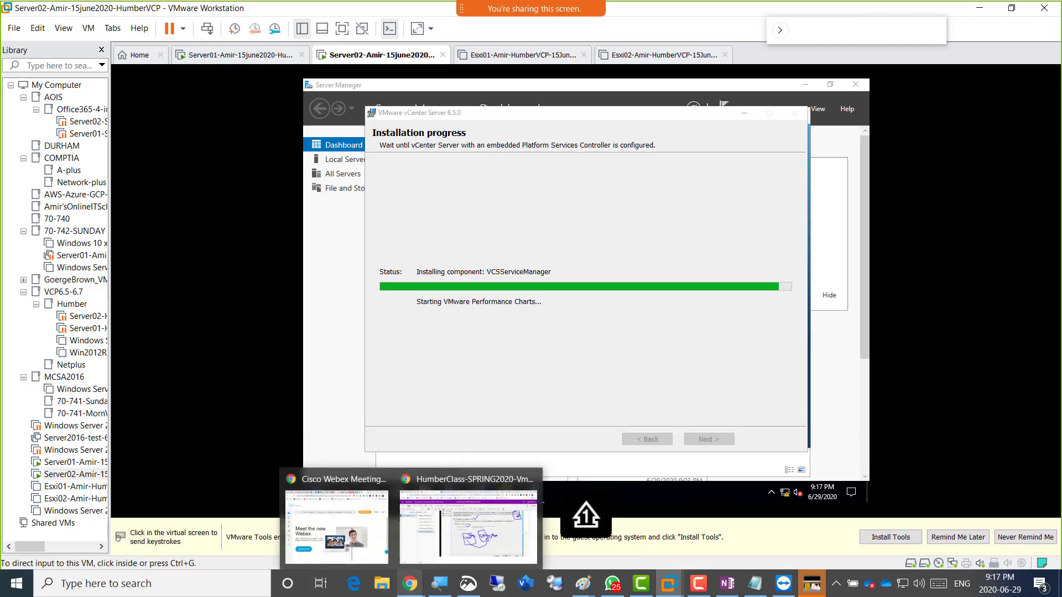
{"action": "left_click", "coordinate": [468, 518]}
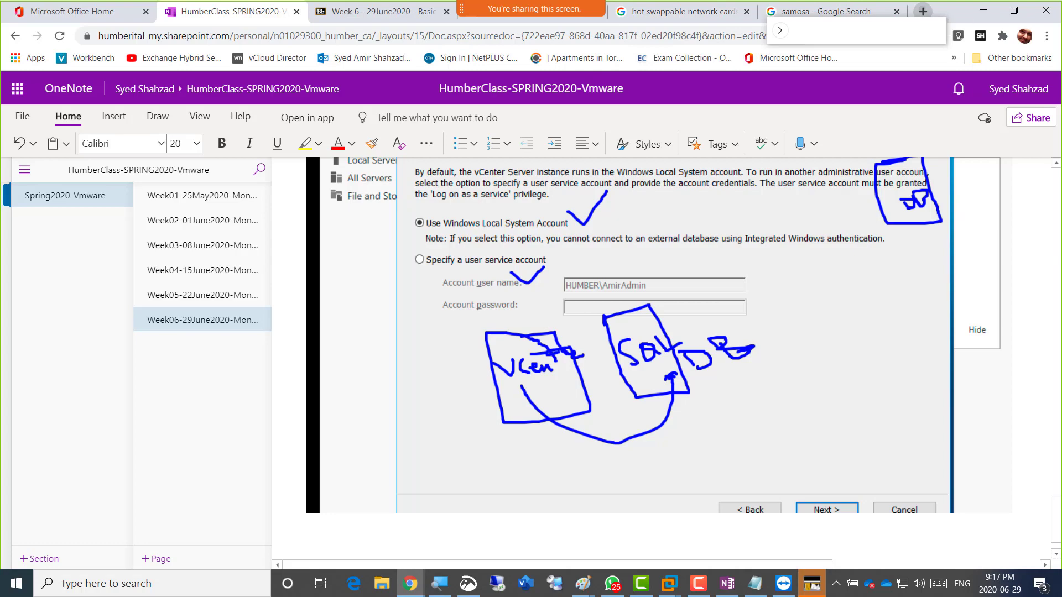
In a new tab, go to the Humber College e5.onthehub.com web store via the 'e5' suggestion.
{"action": "left_click", "coordinate": [923, 11]}
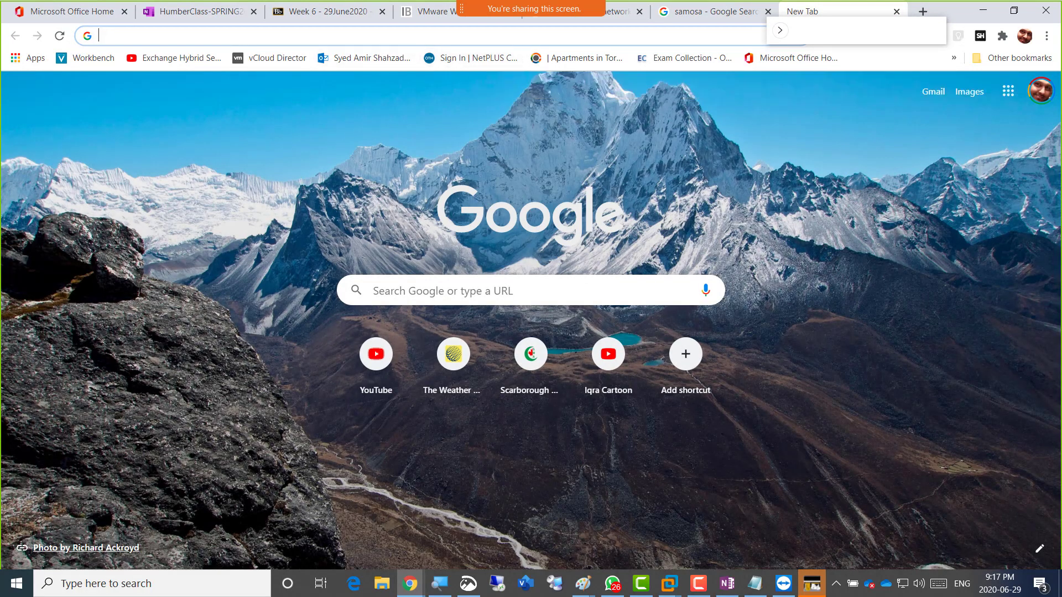
{"action": "left_click", "coordinate": [354, 36]}
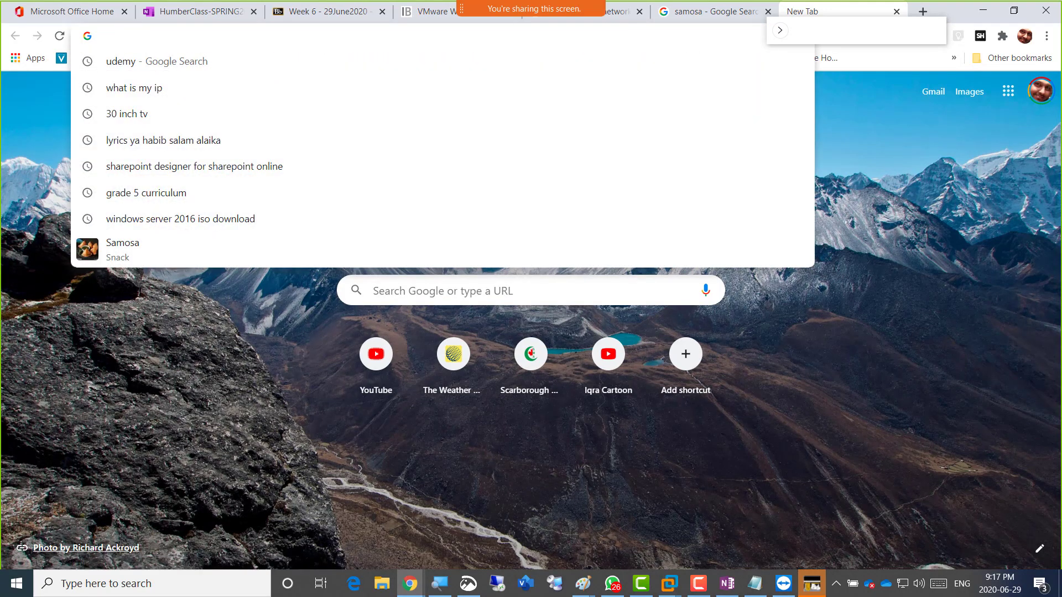
{"action": "type", "text": "am"}
{"action": "key", "text": "BackSpace"}
{"action": "key", "text": "BackSpace"}
{"action": "key", "text": "BackSpace"}
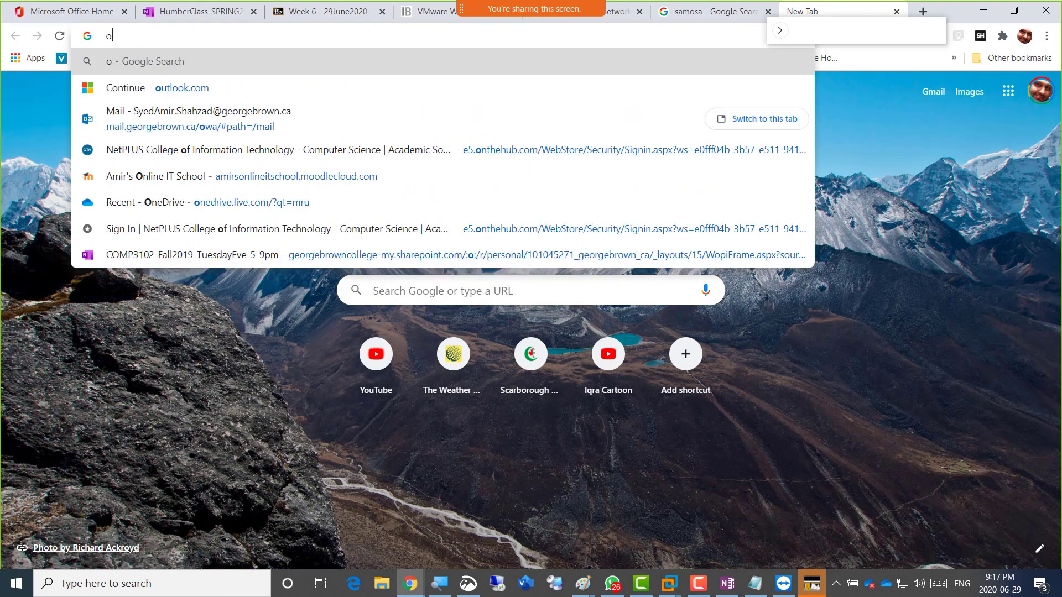
{"action": "type", "text": "e"}
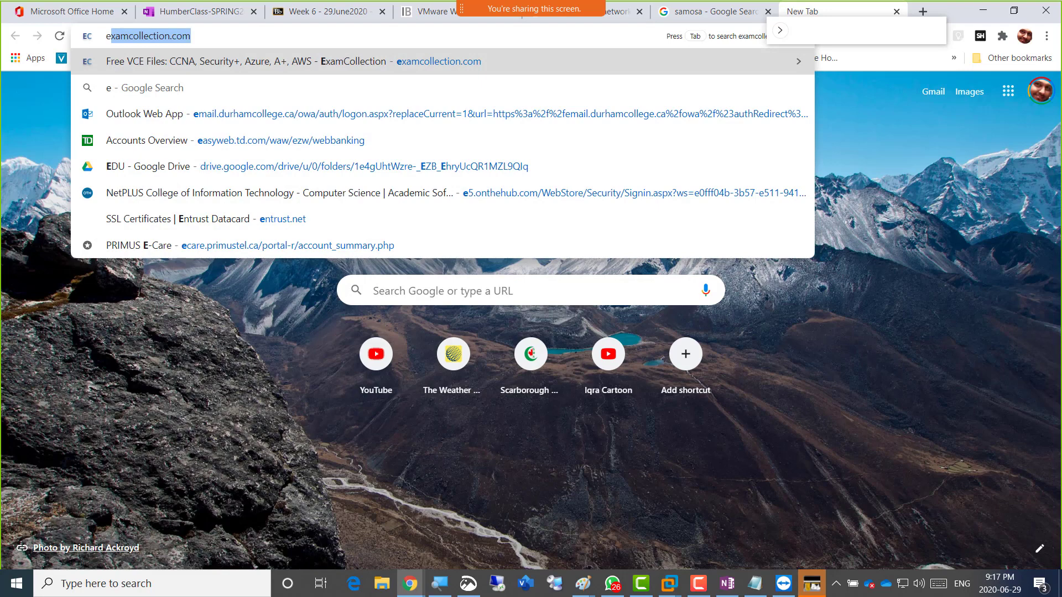
{"action": "type", "text": ".on"}
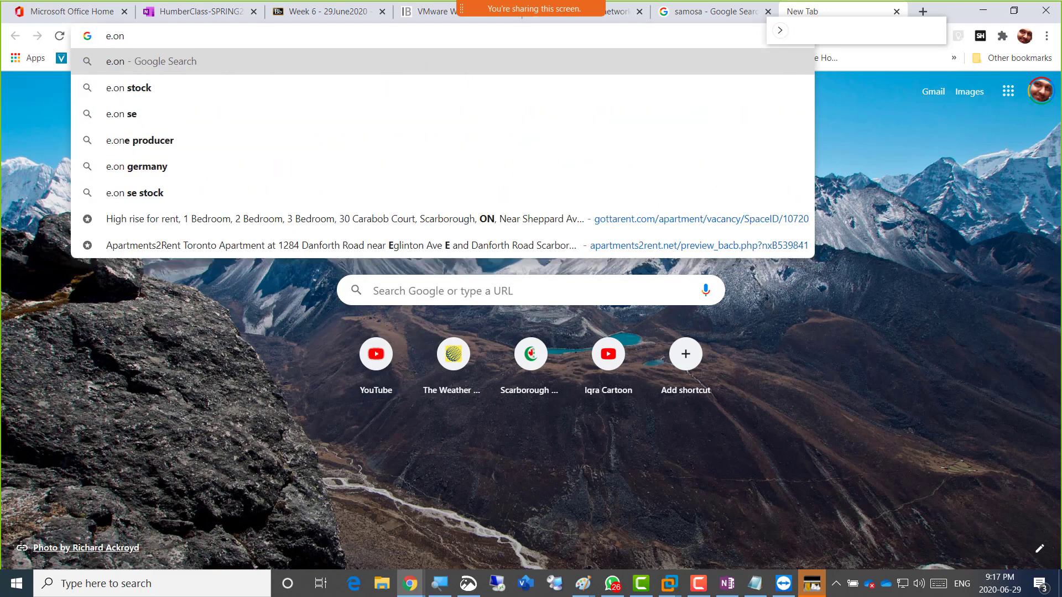
{"action": "key", "text": "BackSpace"}
{"action": "key", "text": "BackSpace"}
{"action": "key", "text": "BackSpace"}
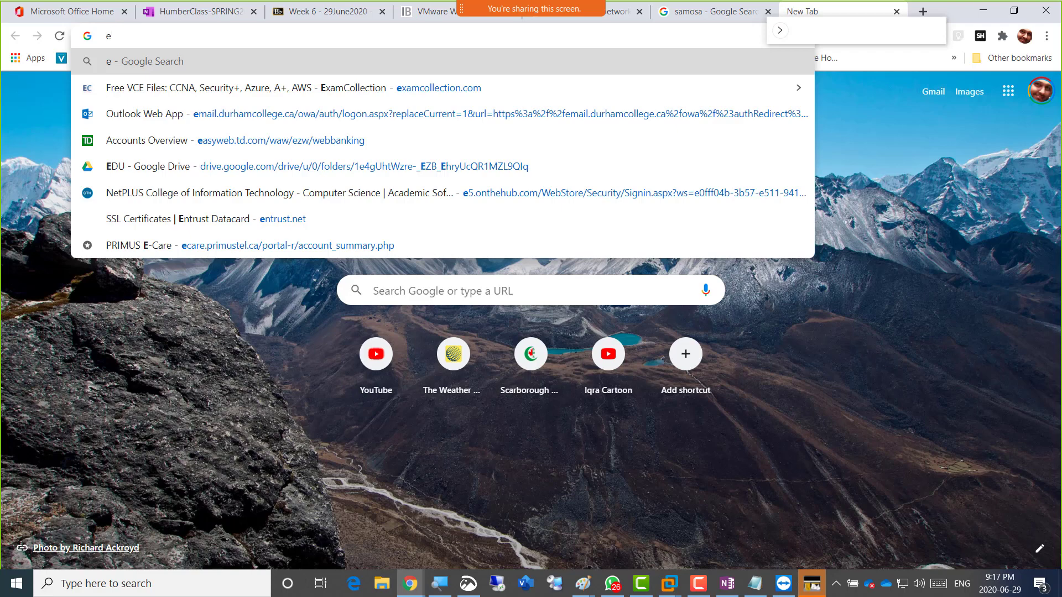
{"action": "type", "text": "5"}
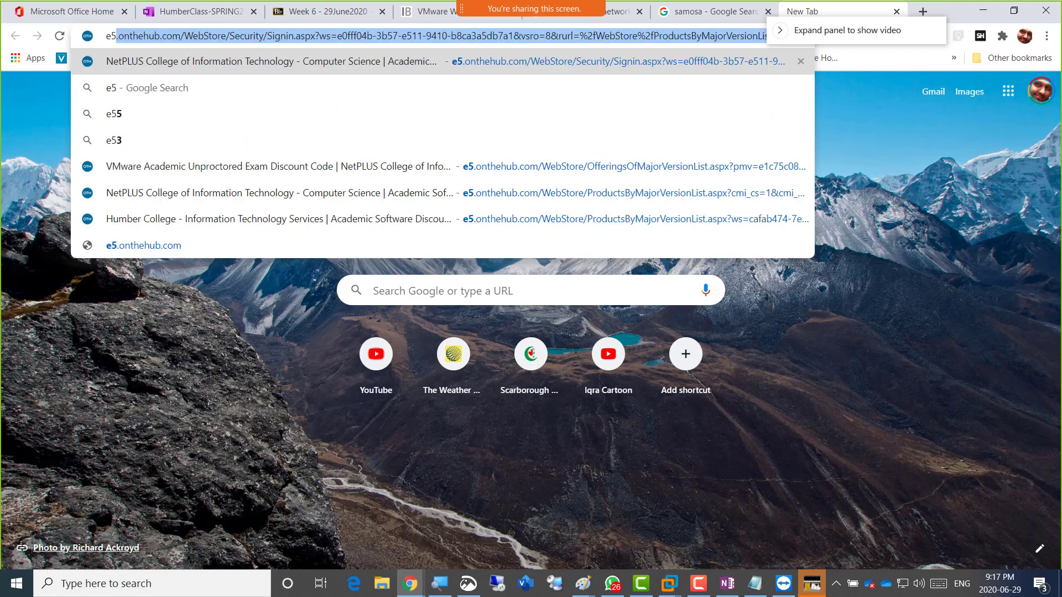
{"action": "key", "text": "Down"}
{"action": "key", "text": "Down"}
{"action": "key", "text": "Down"}
{"action": "key", "text": "Down"}
{"action": "key", "text": "Down"}
{"action": "key", "text": "Down"}
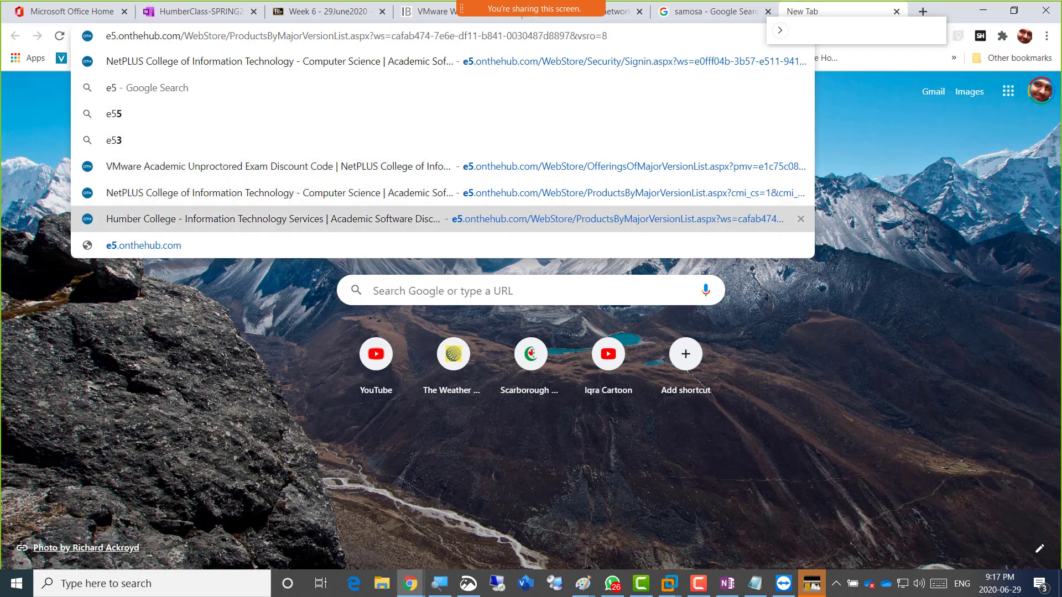
{"action": "key", "text": "Return"}
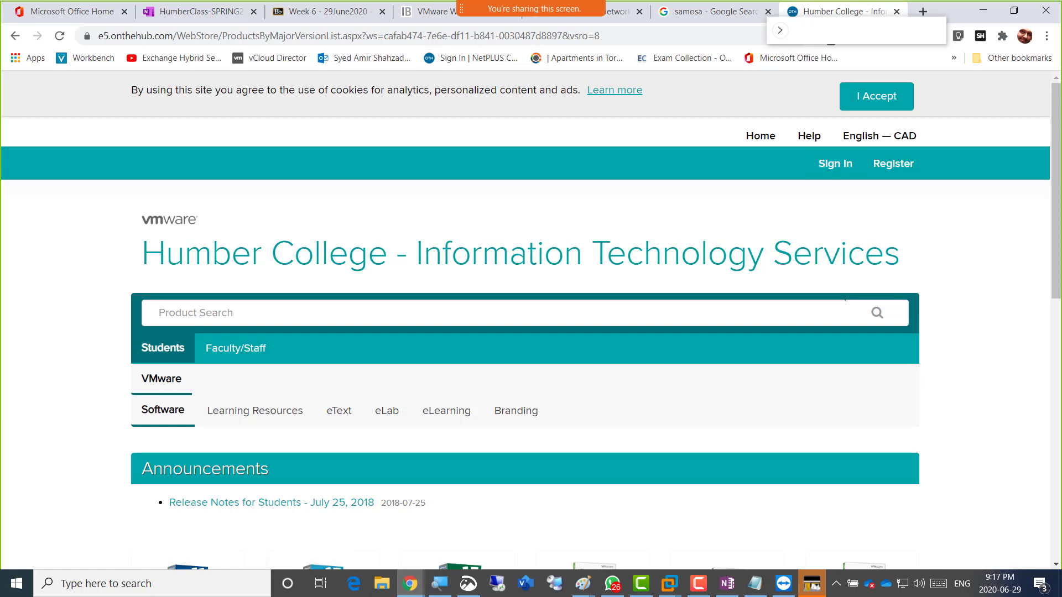
Show the eText catalogue and scroll down to the VMware vSphere course book tiles.
{"action": "left_click", "coordinate": [338, 410]}
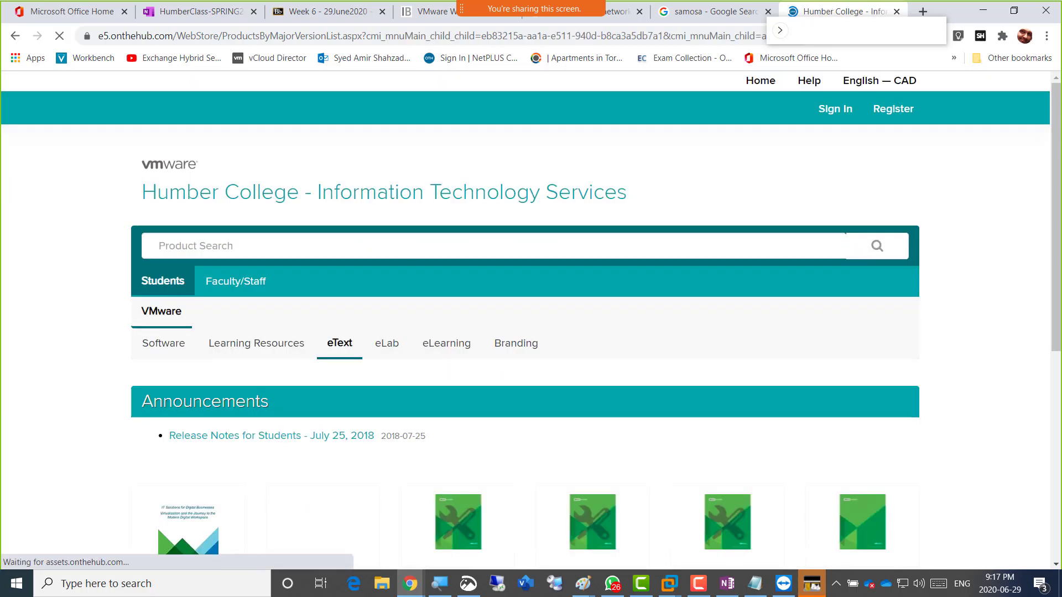
{"action": "scroll", "coordinate": [530, 332], "scroll_direction": "down", "scroll_amount": 3}
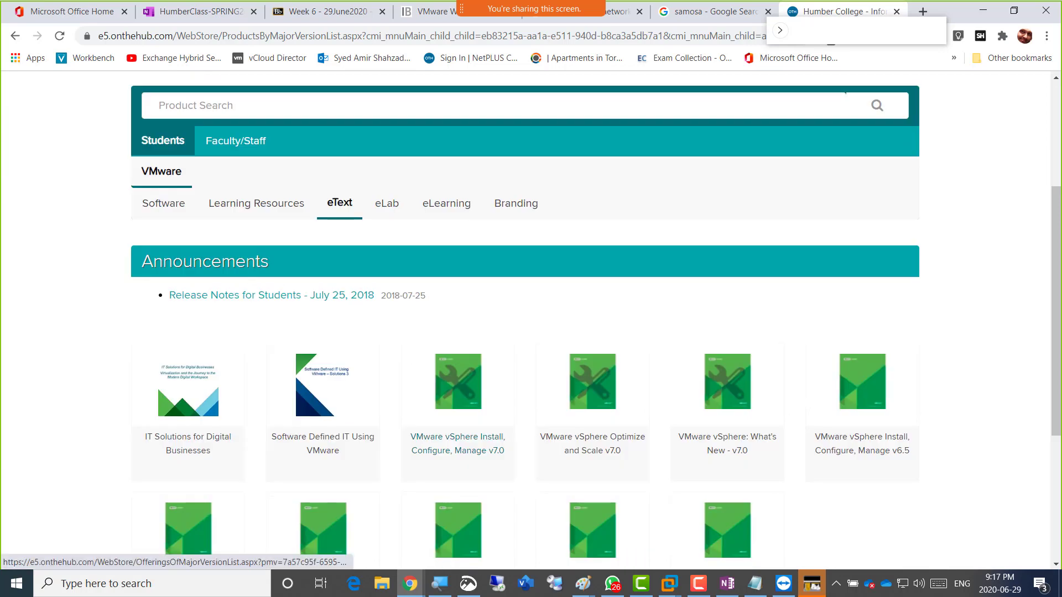
{"action": "scroll", "coordinate": [531, 332], "scroll_direction": "down", "scroll_amount": 3}
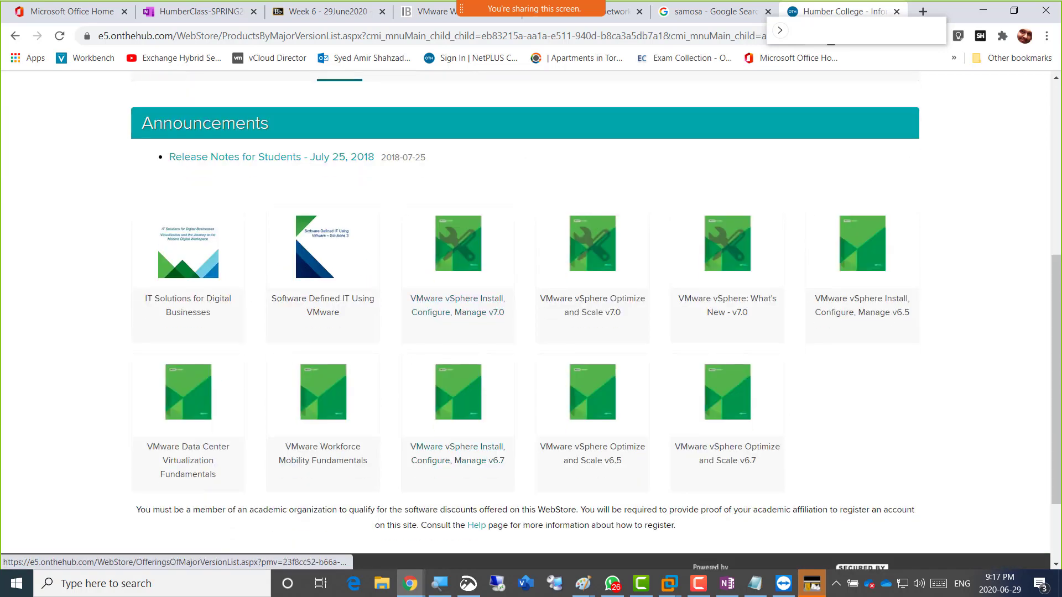
{"action": "scroll", "coordinate": [531, 320], "scroll_direction": "down", "scroll_amount": 2}
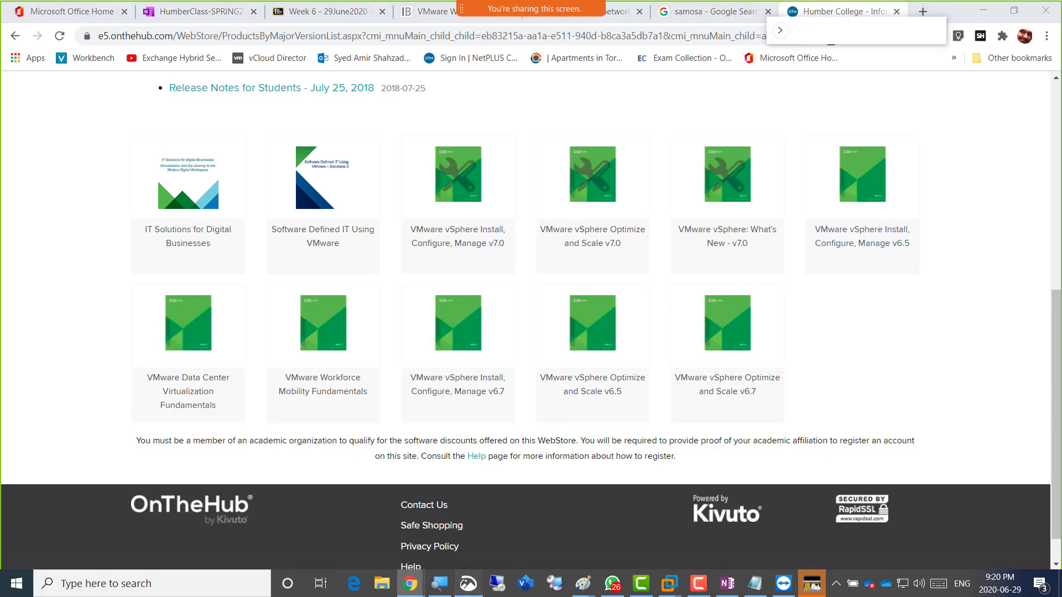
{"action": "left_click", "coordinate": [468, 584]}
Snip the eText tiles, highlight 'VMware vSphere Install, Configure, Manage v6.7' in yellow, and copy the snip.
{"action": "left_click", "coordinate": [382, 47]}
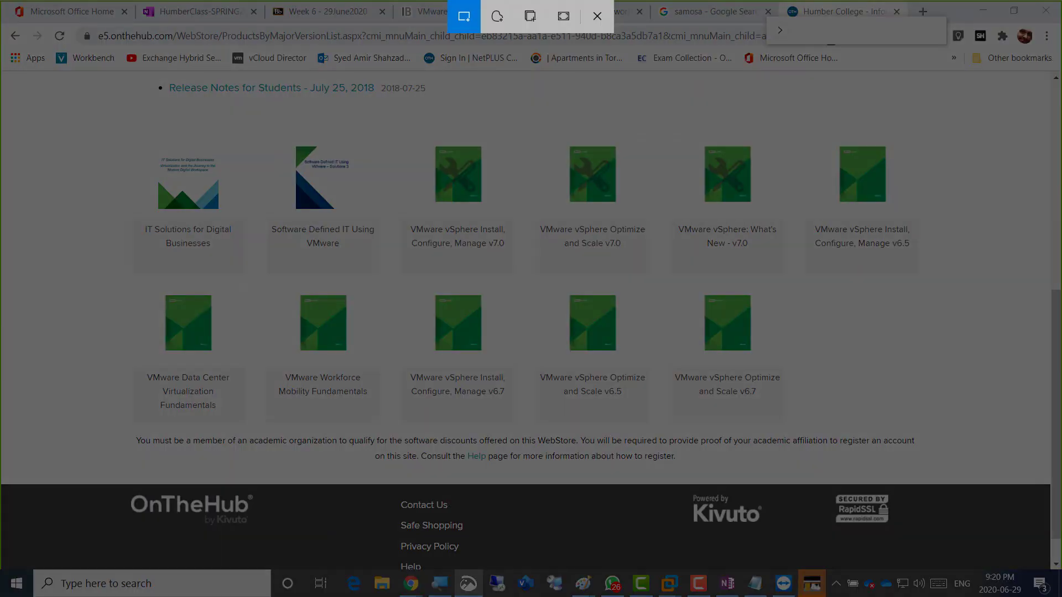
{"action": "left_click_drag", "start_coordinate": [257, 71], "coordinate": [988, 494]}
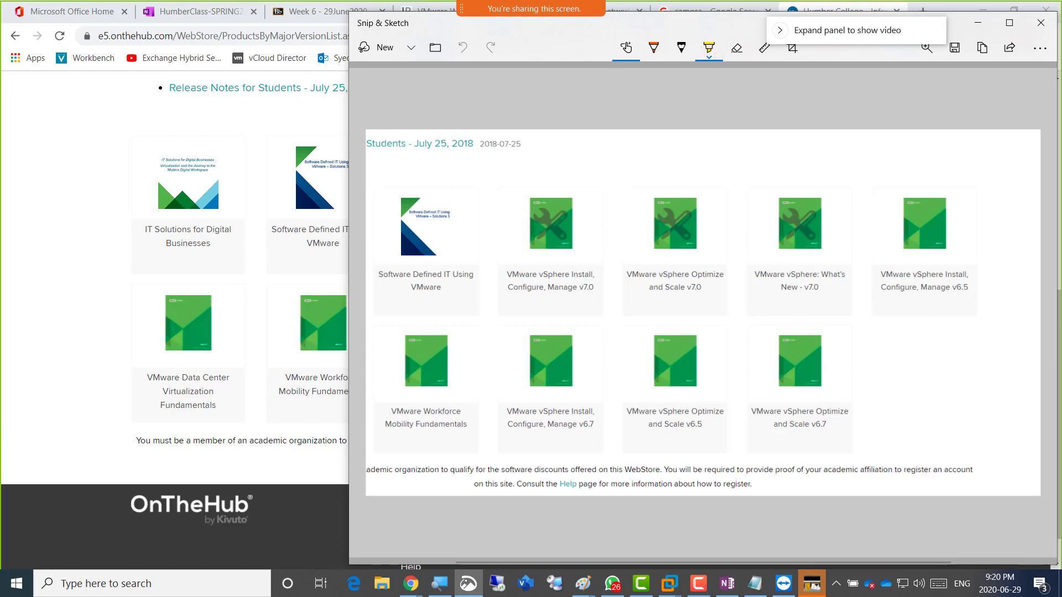
{"action": "left_click_drag", "start_coordinate": [623, 412], "coordinate": [723, 412]}
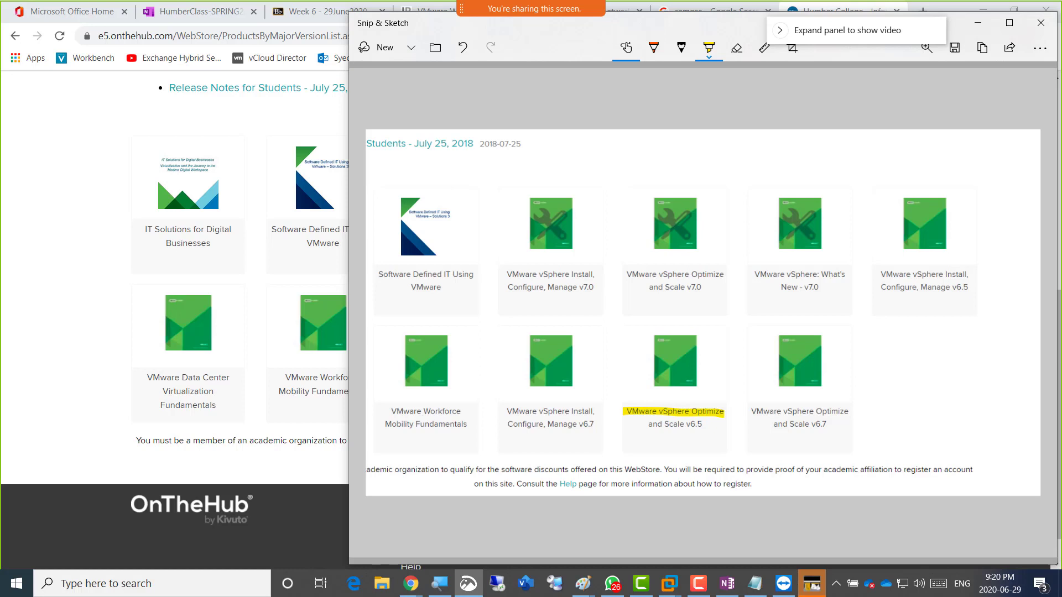
{"action": "key", "text": "ctrl+z"}
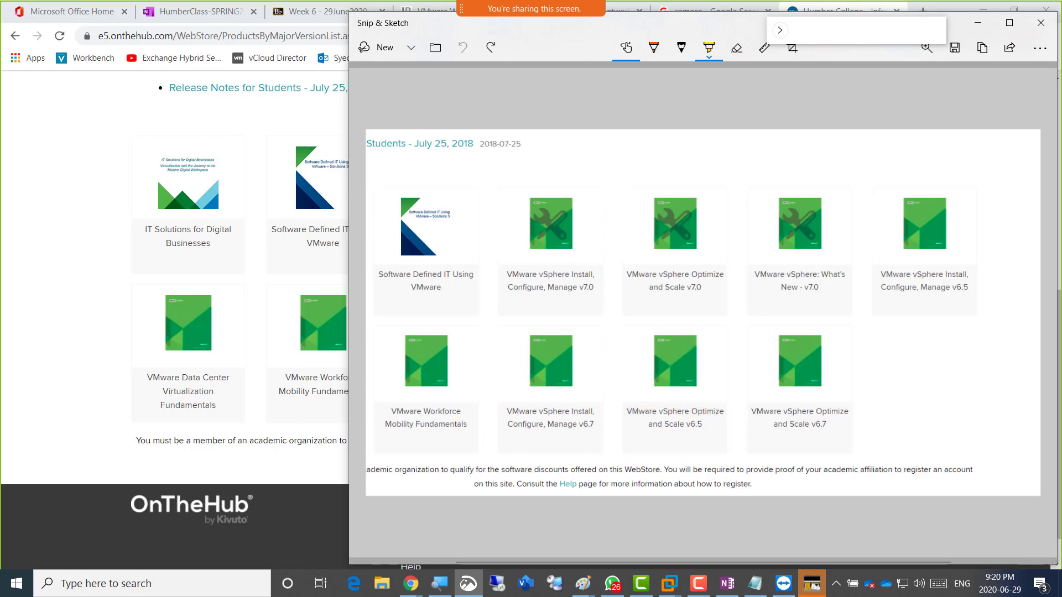
{"action": "left_click_drag", "start_coordinate": [500, 409], "coordinate": [601, 422]}
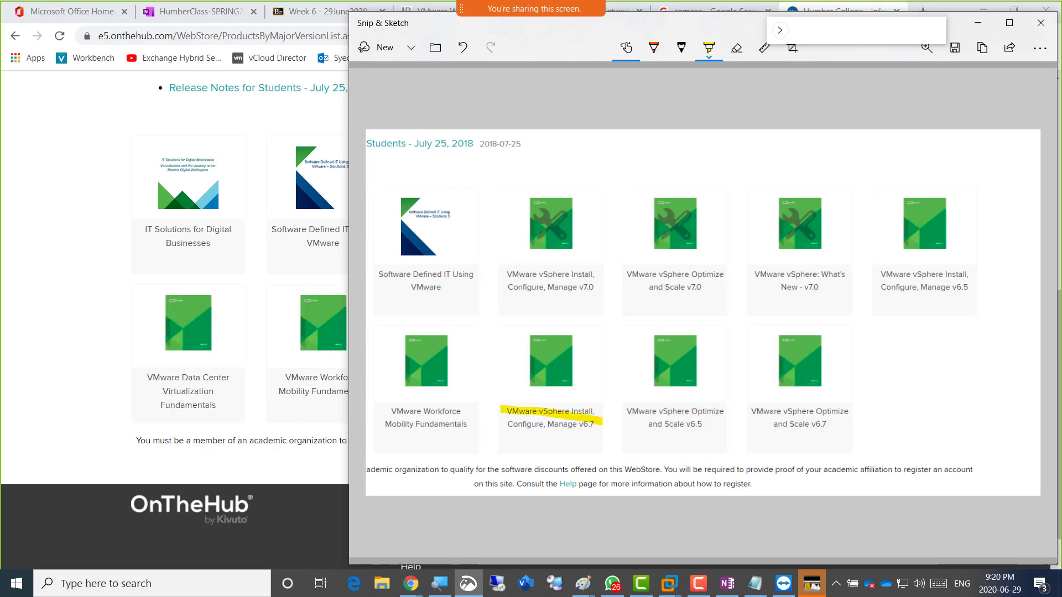
{"action": "left_click_drag", "start_coordinate": [501, 423], "coordinate": [595, 426]}
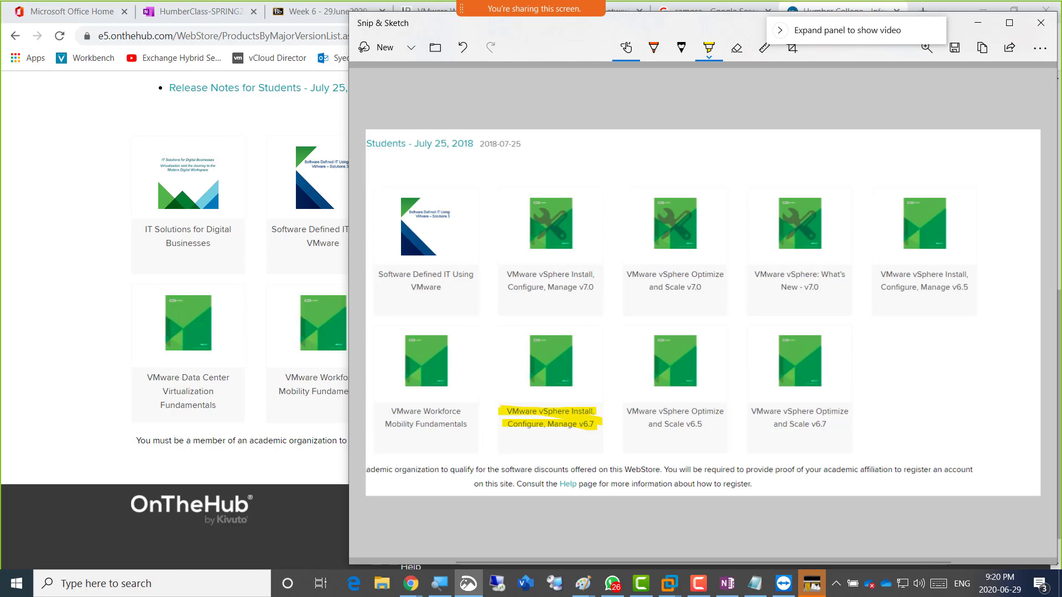
{"action": "left_click", "coordinate": [982, 47]}
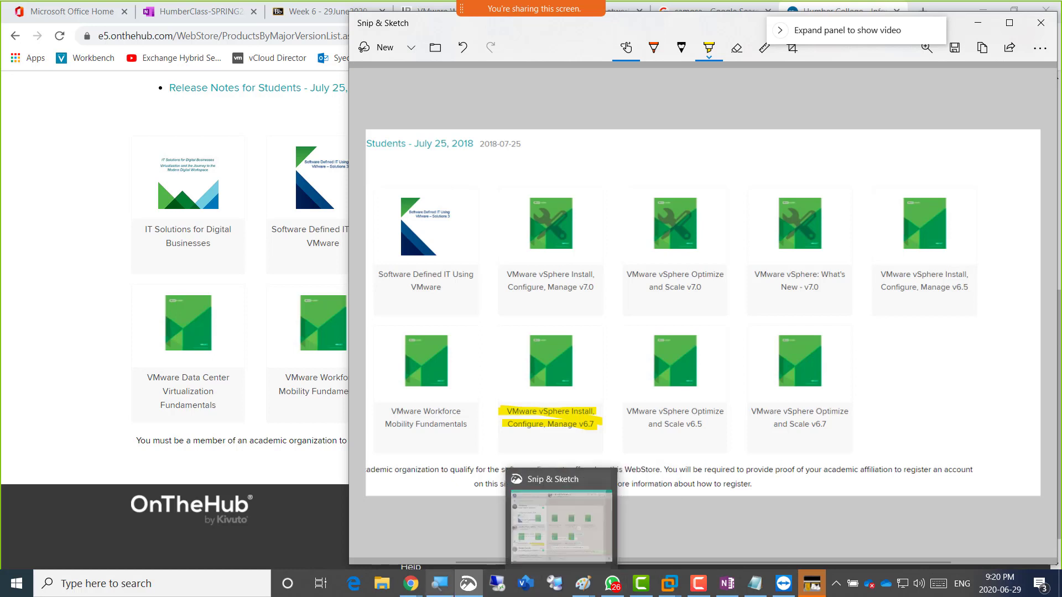
{"action": "left_click", "coordinate": [410, 583]}
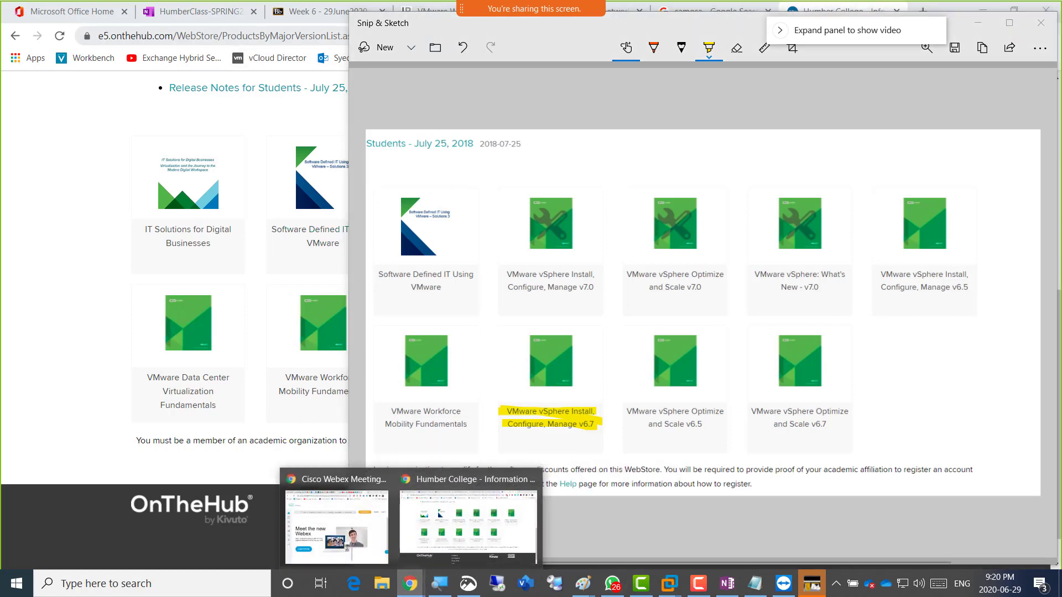
Paste the highlighted eText snip onto the Week06 OneNote page, then minimize Chrome and Snip & Sketch.
{"action": "left_click", "coordinate": [193, 11]}
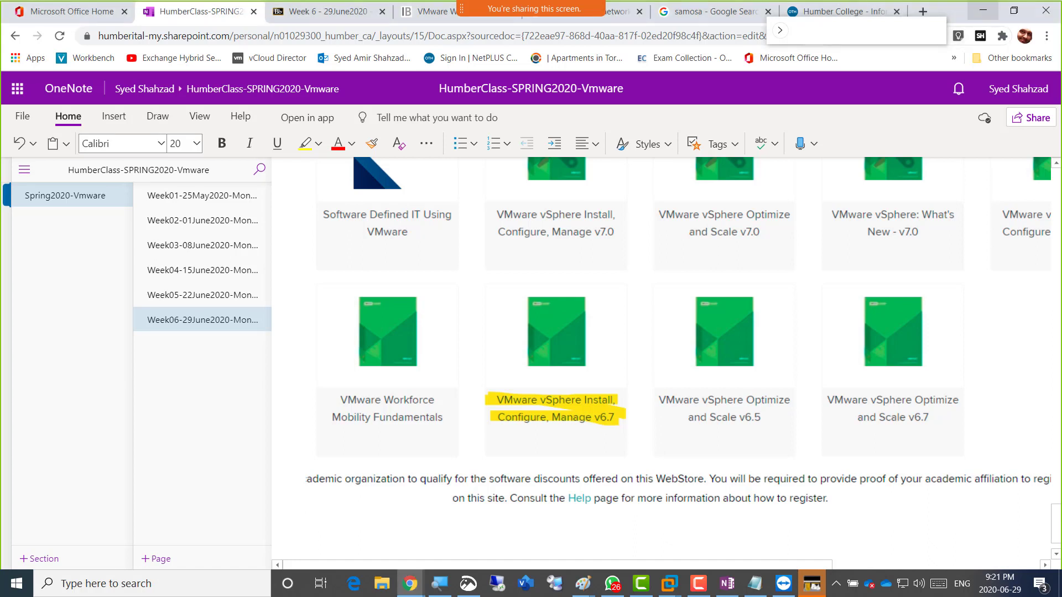
{"action": "left_click", "coordinate": [983, 11]}
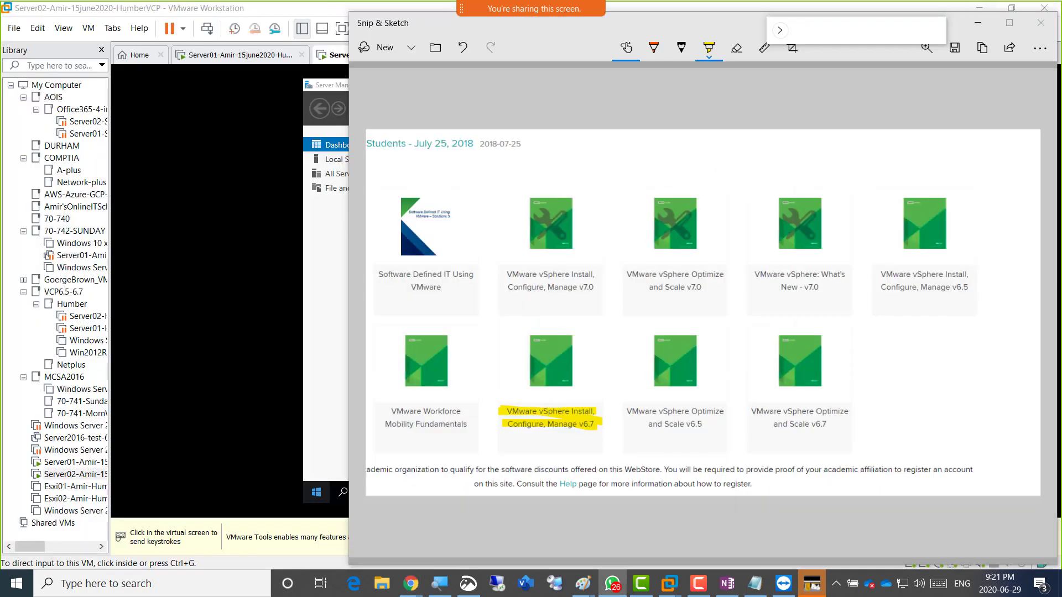
{"action": "left_click", "coordinate": [977, 23]}
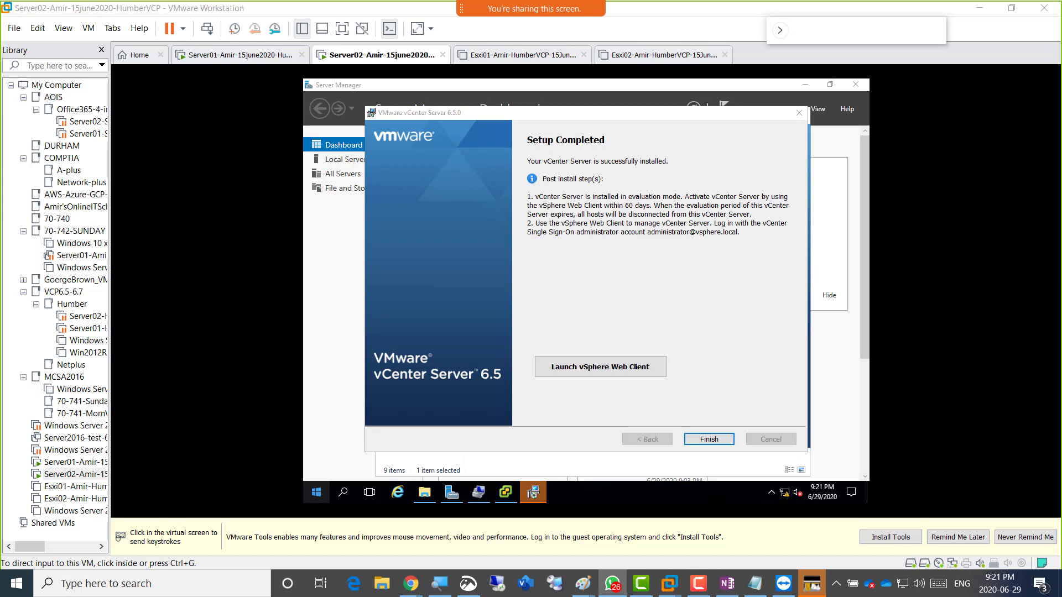
Focus Server02's vCenter Server 6.5 Setup Completed dialog, then release input back to the host.
{"action": "left_click", "coordinate": [719, 250]}
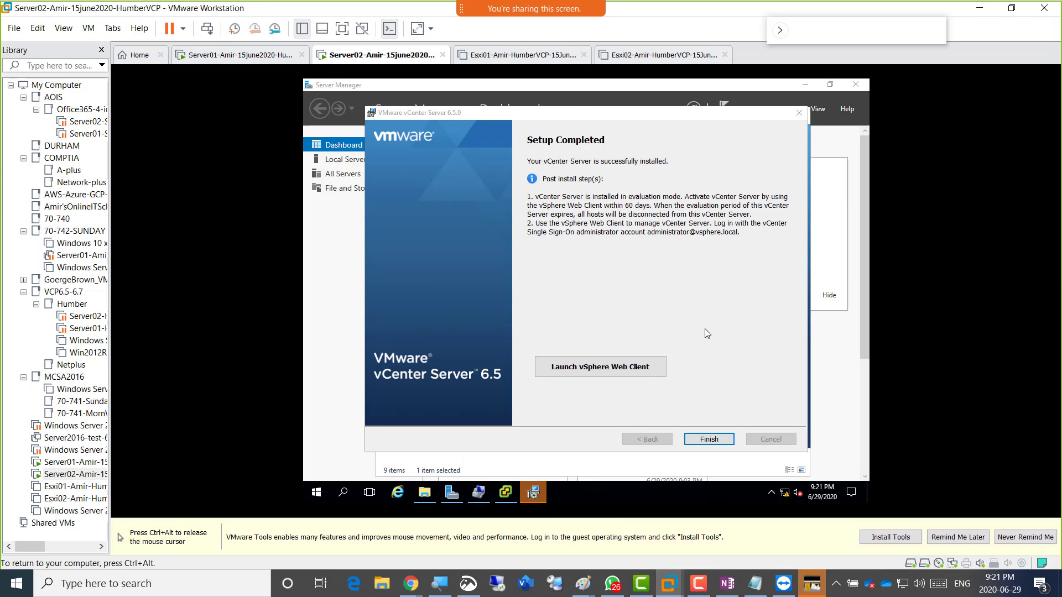
{"action": "left_click", "coordinate": [710, 262]}
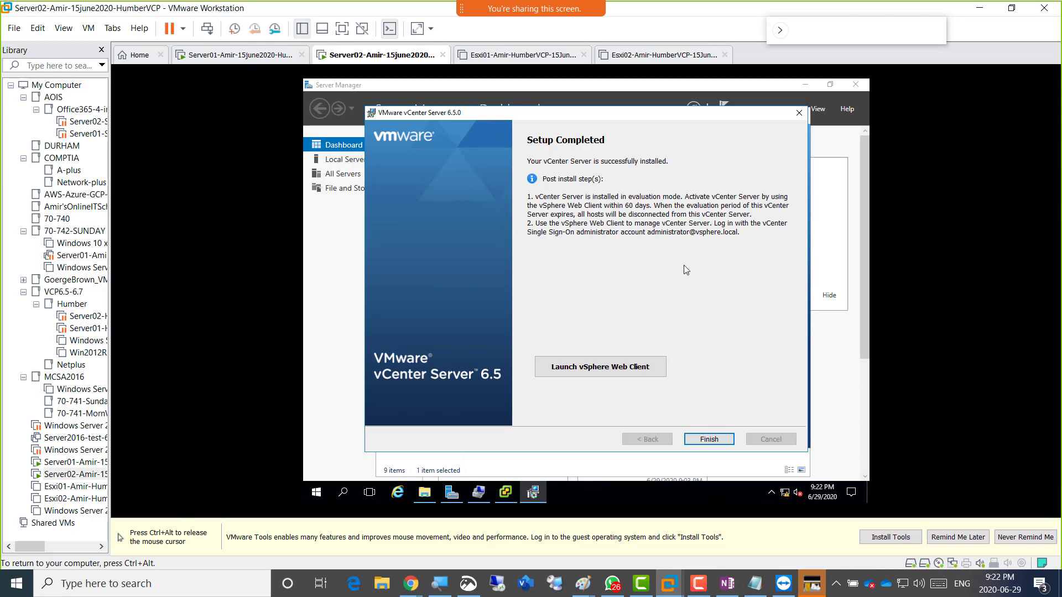
{"action": "key", "text": "ctrl+alt"}
Snip the Server02 VM window showing the vCenter Setup Completed dialog.
{"action": "left_click", "coordinate": [468, 583]}
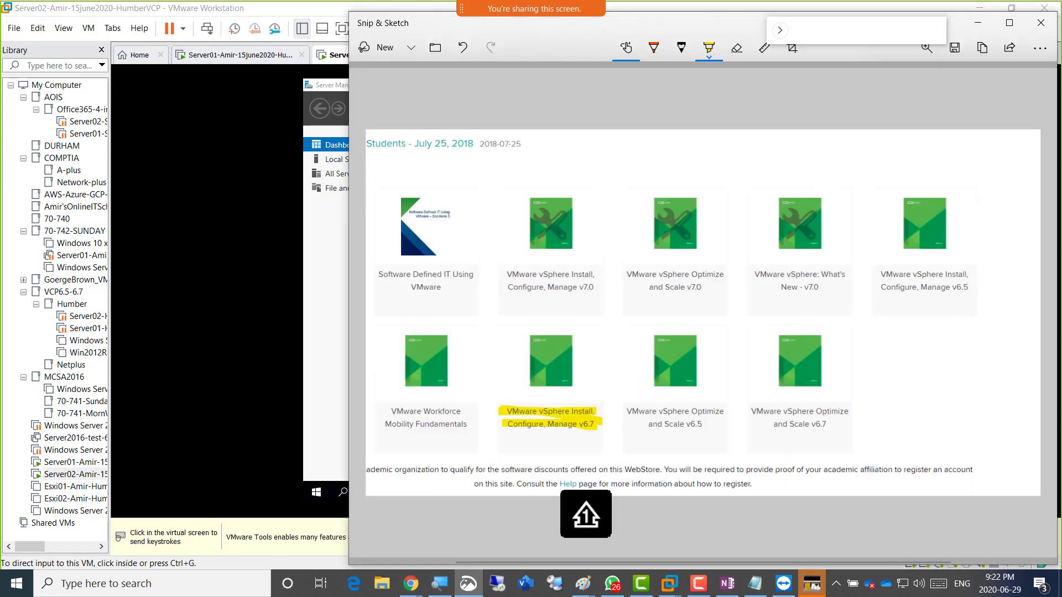
{"action": "left_click", "coordinate": [384, 48]}
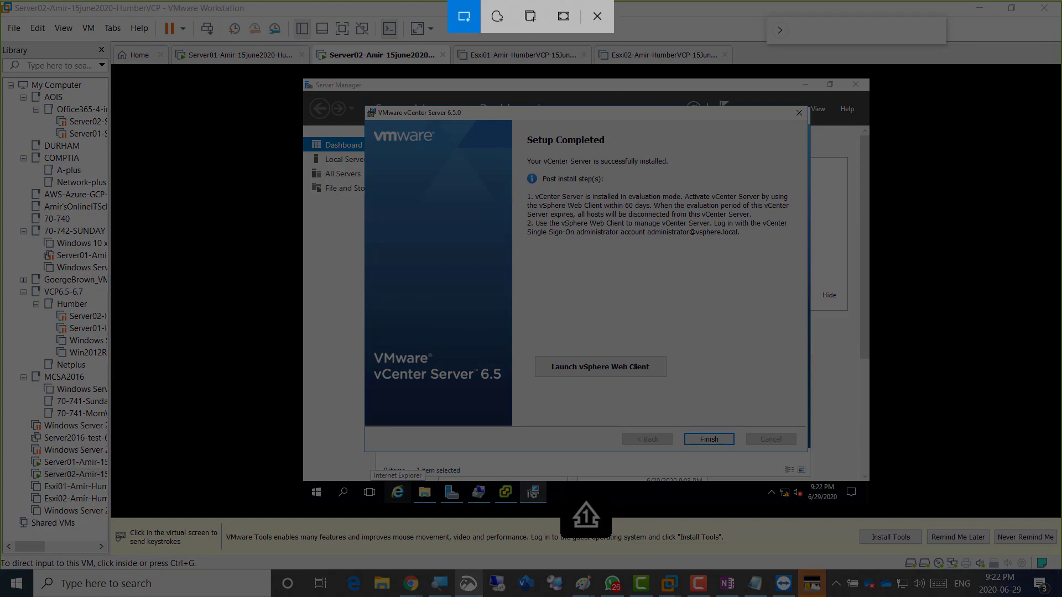
{"action": "left_click_drag", "start_coordinate": [291, 38], "coordinate": [879, 501]}
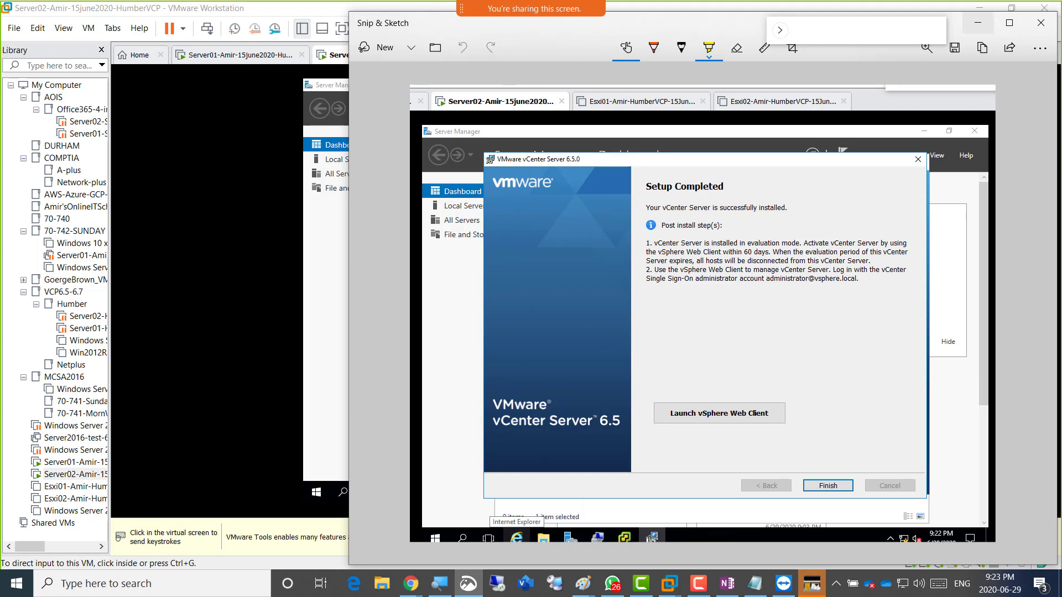
{"action": "left_click", "coordinate": [977, 23]}
Click back into the Server02 VM, then release input to the host again.
{"action": "left_click", "coordinate": [543, 160]}
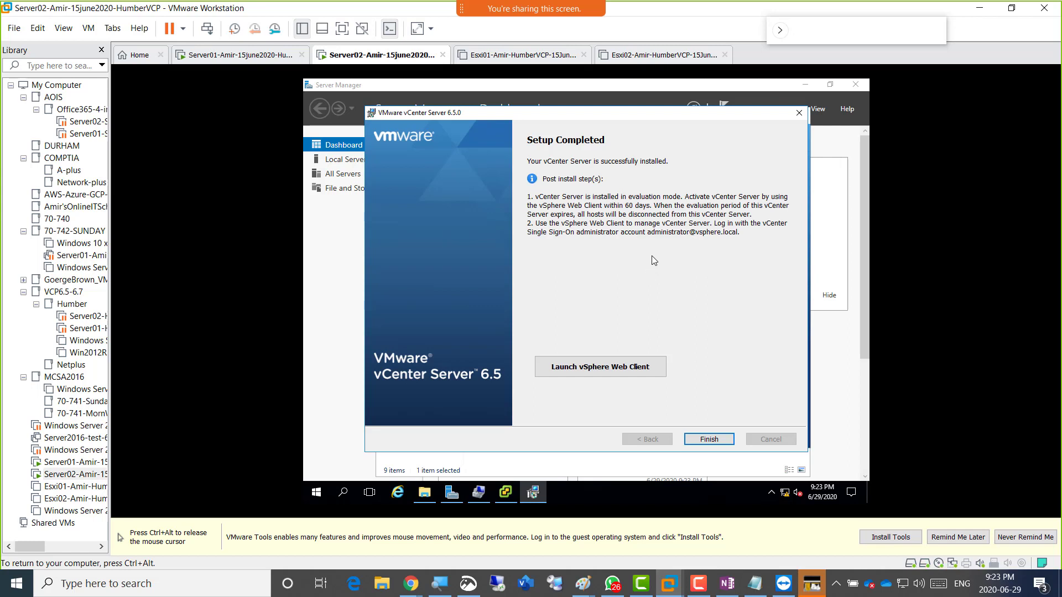
{"action": "key", "text": "ctrl+alt"}
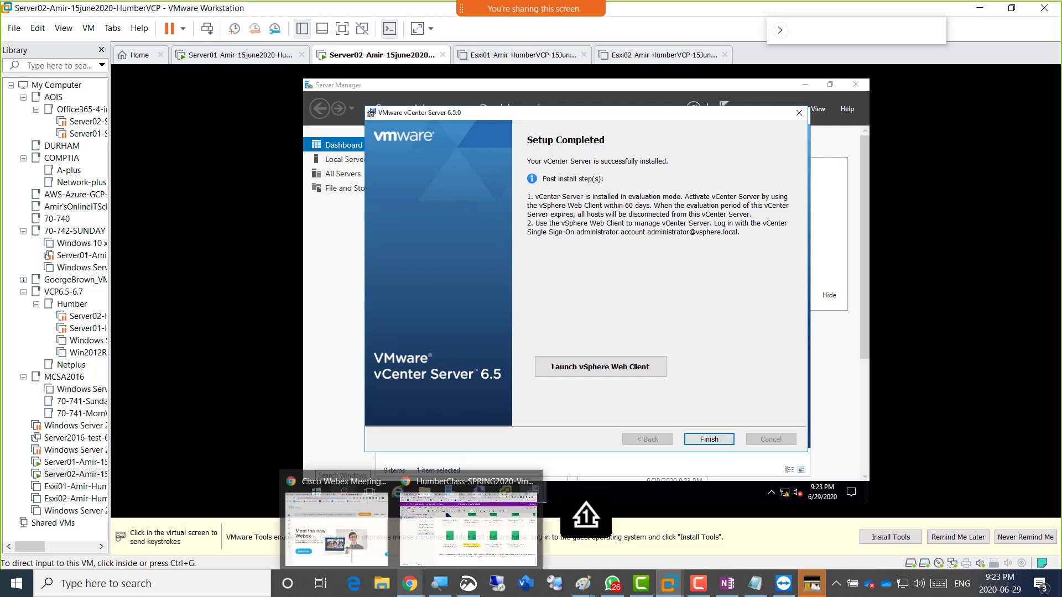
{"action": "left_click", "coordinate": [496, 318]}
{"action": "key", "text": "ctrl+alt"}
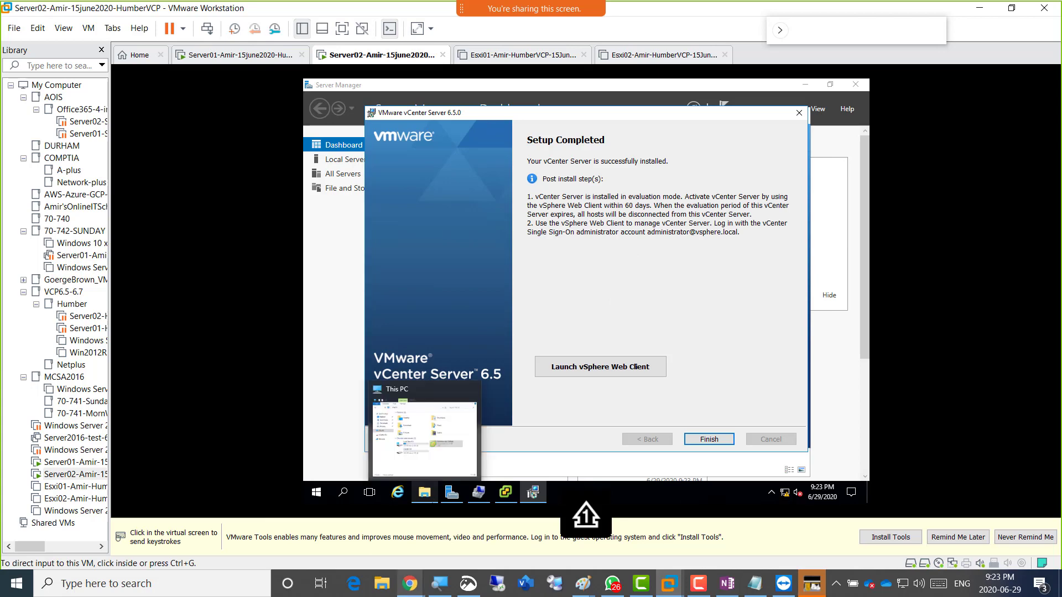
On the Week06 OneNote page, type the heading 'Screenshot 4: Installed Successfully vcenter 6.5'.
{"action": "mouse_move", "coordinate": [410, 583]}
{"action": "left_click", "coordinate": [468, 526]}
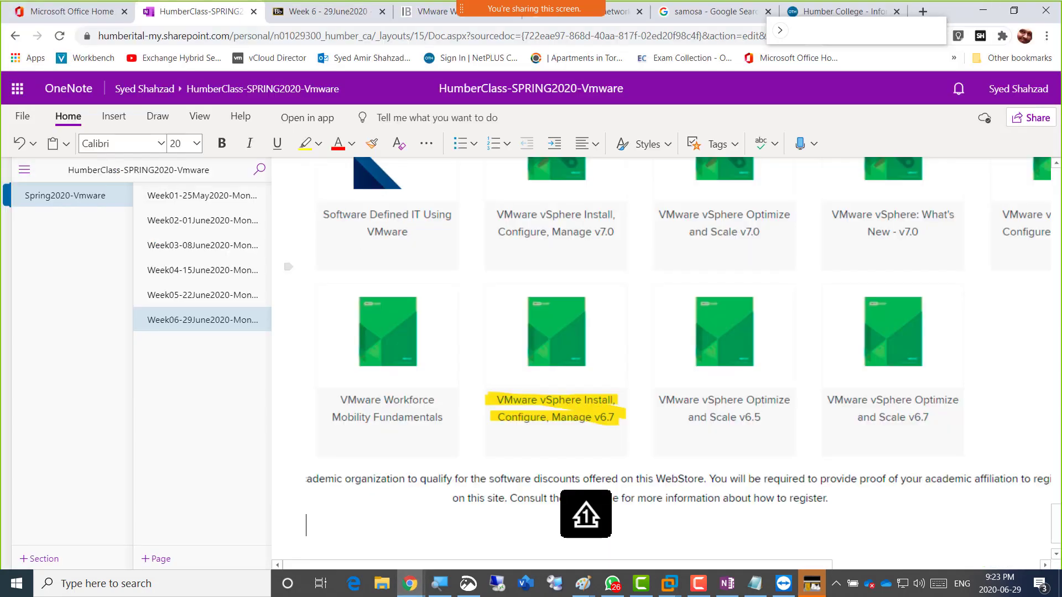
{"action": "type", "text": "Screenshot"}
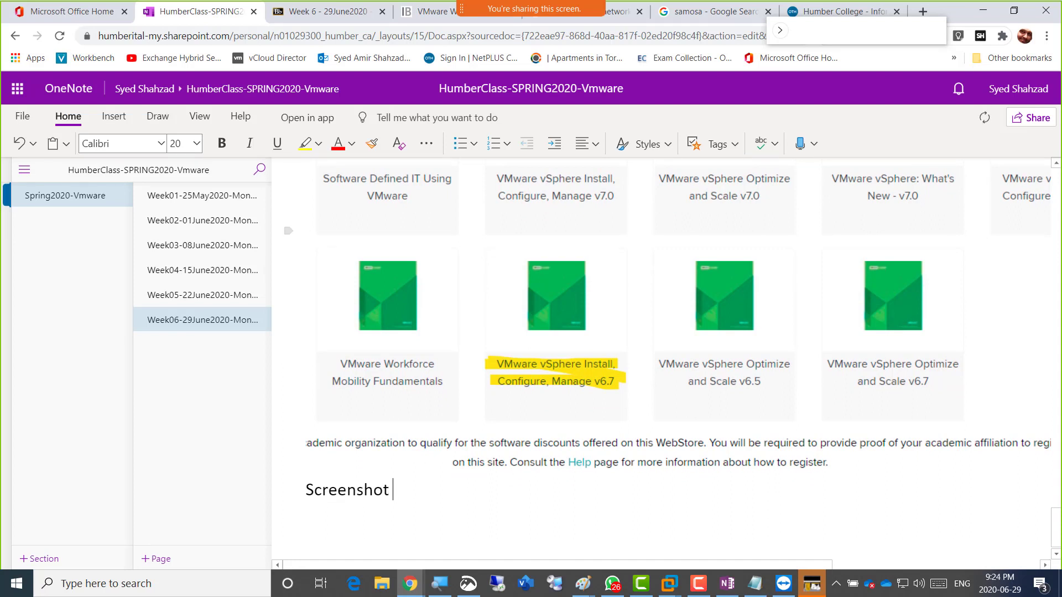
{"action": "type", "text": " 4:"}
{"action": "type", "text": "Installed Success"}
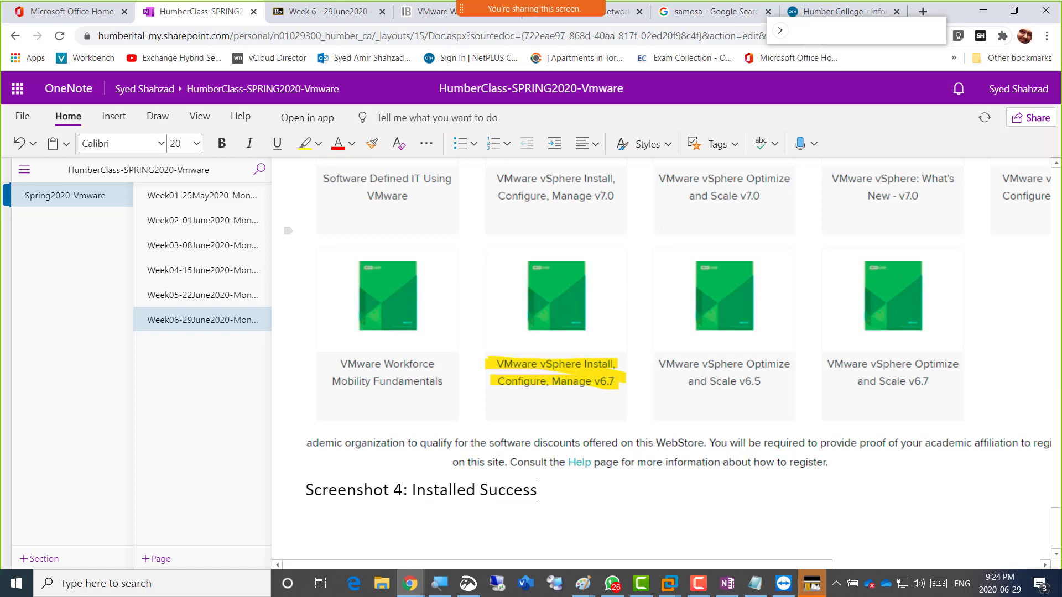
{"action": "type", "text": "ful vcenter 6.5"}
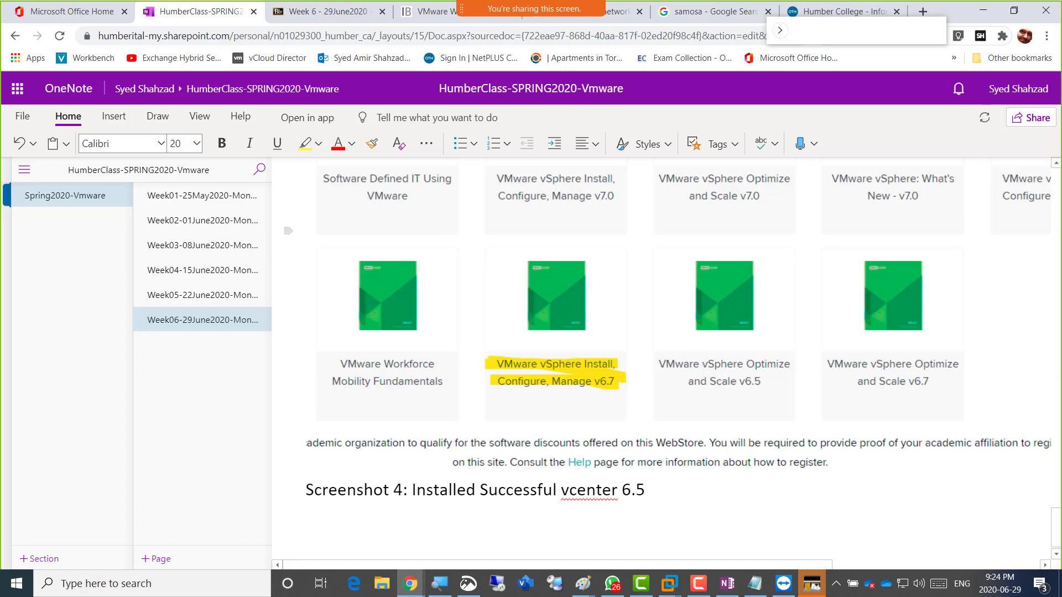
{"action": "key", "text": "Left"}
{"action": "key", "text": "Left"}
{"action": "key", "text": "Left"}
{"action": "key", "text": "Left"}
{"action": "key", "text": "Left"}
{"action": "key", "text": "Left"}
{"action": "key", "text": "Left"}
{"action": "key", "text": "Left"}
{"action": "key", "text": "Left"}
{"action": "key", "text": "Left"}
{"action": "key", "text": "Left"}
{"action": "key", "text": "Left"}
{"action": "type", "text": "ly"}
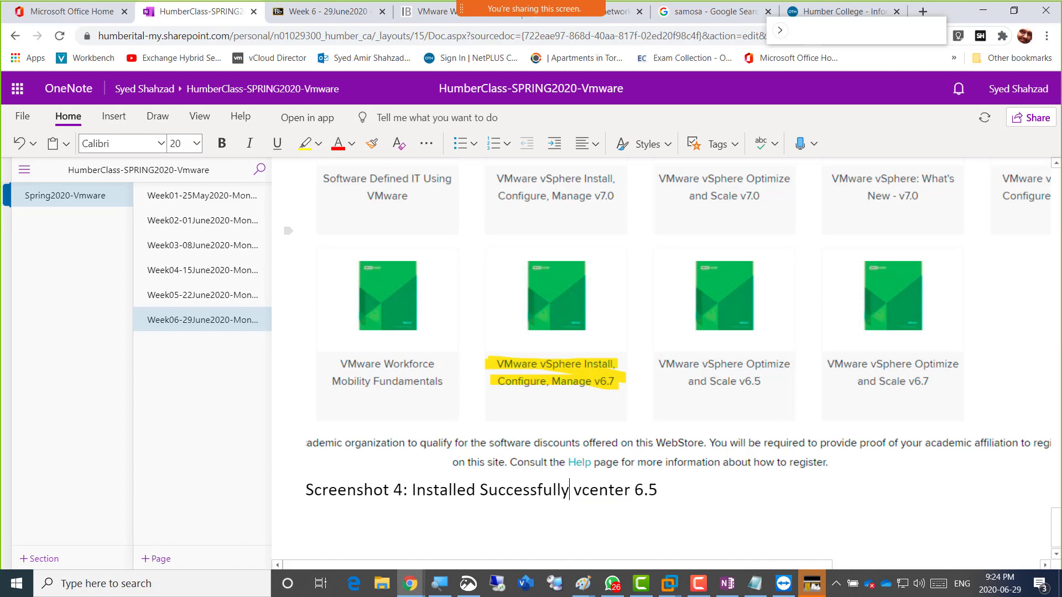
{"action": "key", "text": "Right"}
{"action": "key", "text": "Right"}
{"action": "key", "text": "Right"}
{"action": "key", "text": "Right"}
{"action": "key", "text": "Right"}
{"action": "key", "text": "Right"}
{"action": "key", "text": "Right"}
{"action": "key", "text": "Right"}
{"action": "key", "text": "Right"}
{"action": "key", "text": "Right"}
{"action": "key", "text": "Right"}
{"action": "key", "text": "Right"}
Paste the vCenter Setup Completed screenshot beneath the heading and switch back to VMware.
{"action": "key", "text": "Return"}
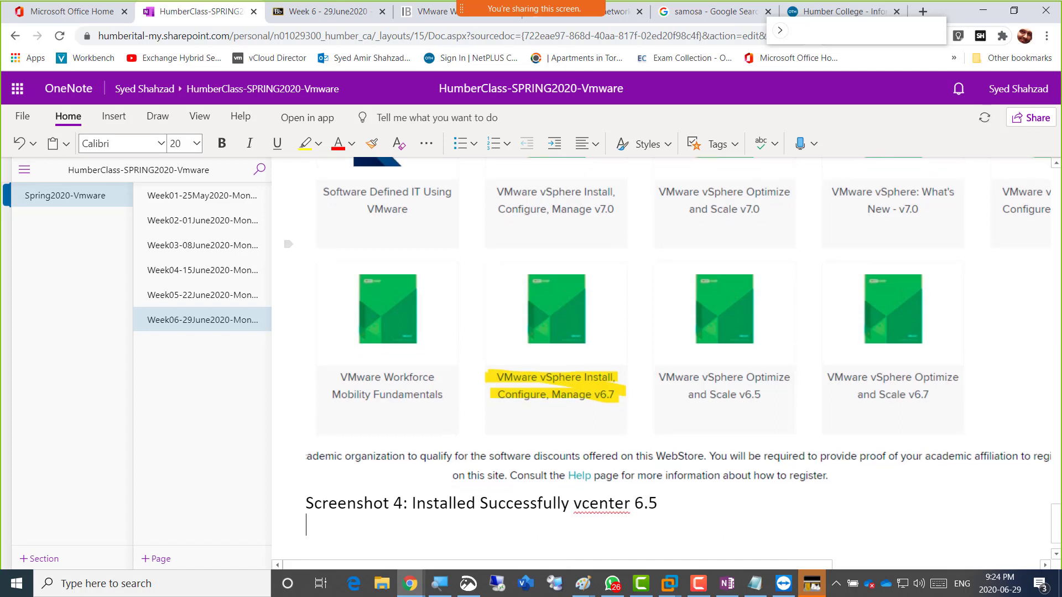
{"action": "key", "text": "ctrl+v"}
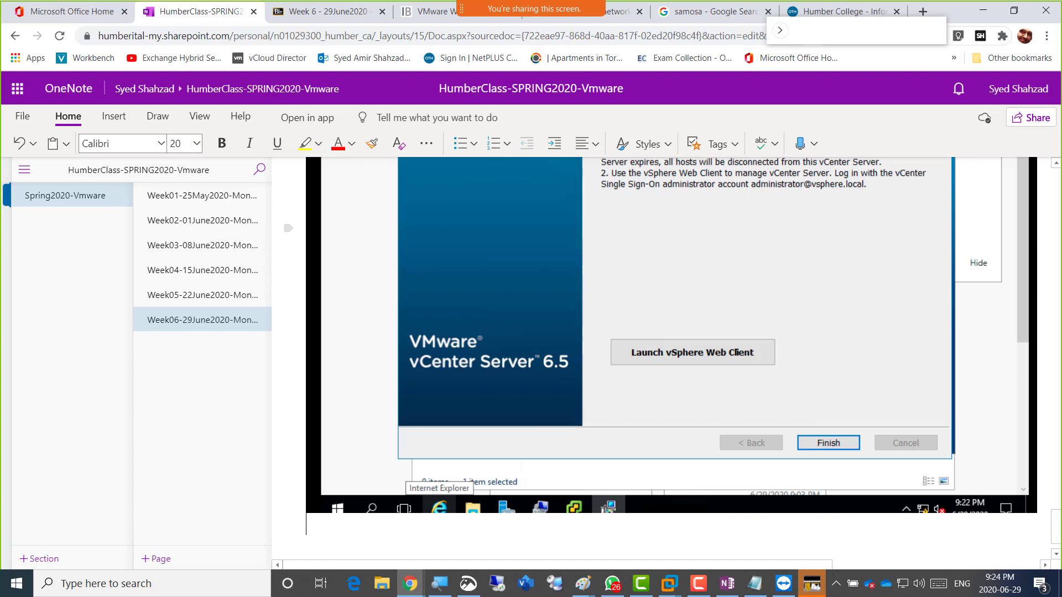
{"action": "key", "text": "alt+Tab"}
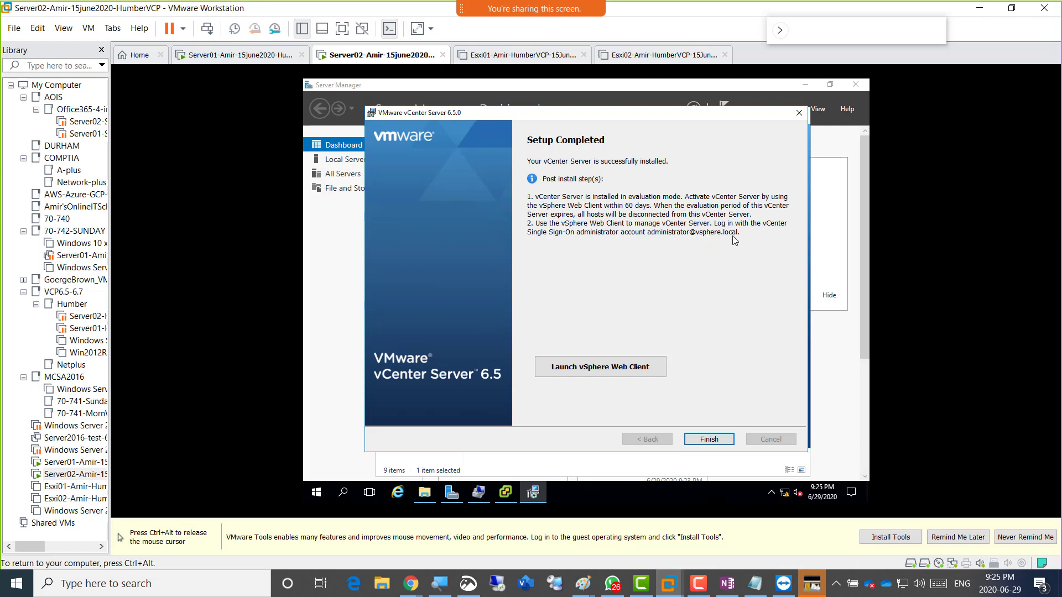
Recheck Server02's Setup Completed dialog, then return to the HumberClass OneNote Week06 page.
{"action": "key", "text": "ctrl+alt"}
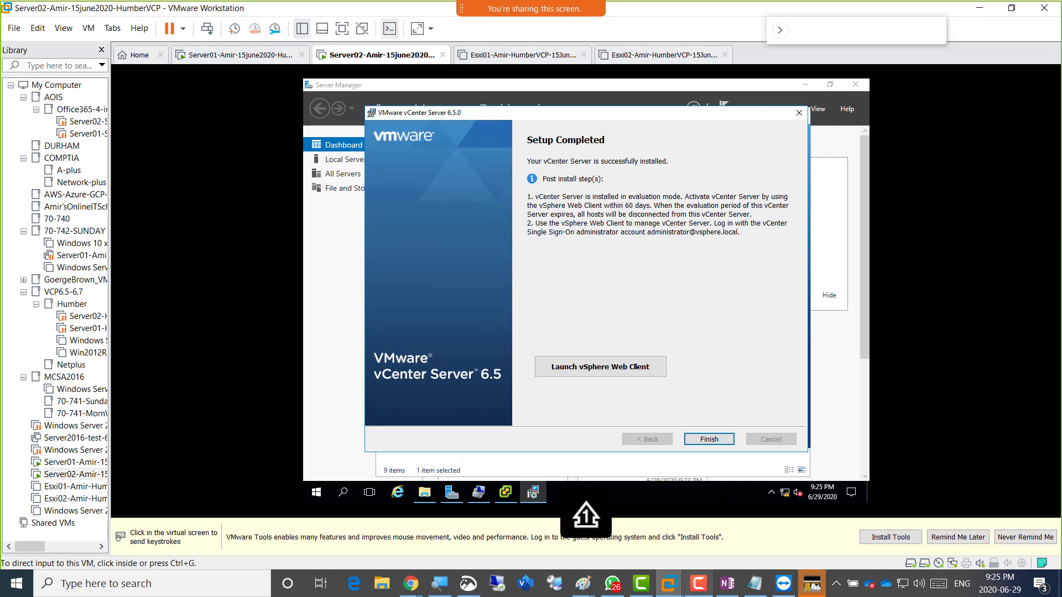
{"action": "left_click", "coordinate": [694, 229]}
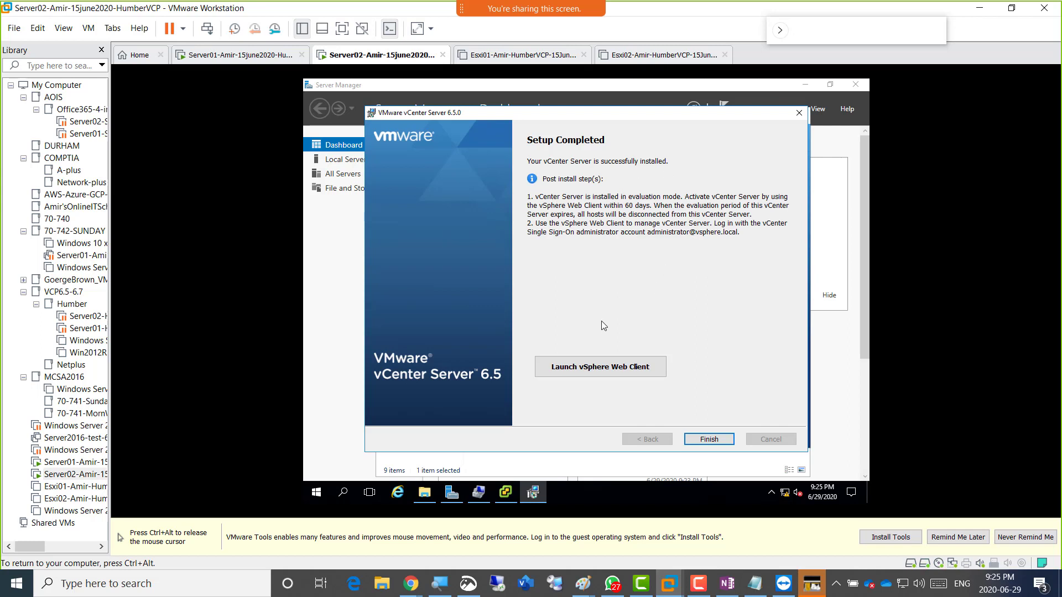
{"action": "key", "text": "ctrl+alt"}
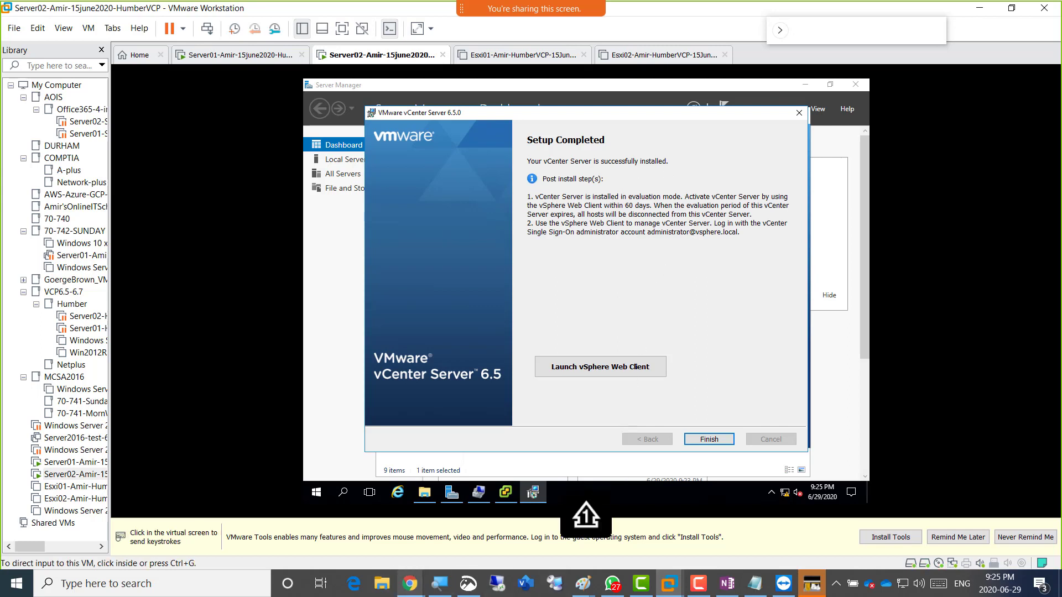
{"action": "mouse_move", "coordinate": [410, 583]}
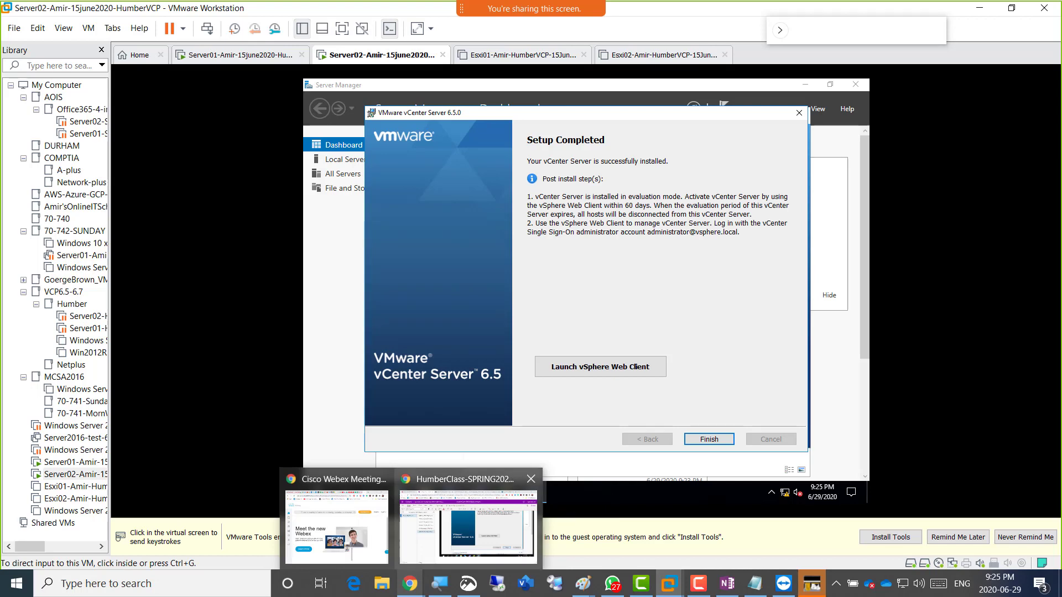
{"action": "left_click", "coordinate": [468, 525]}
{"action": "scroll", "coordinate": [664, 360], "scroll_direction": "up", "scroll_amount": 6}
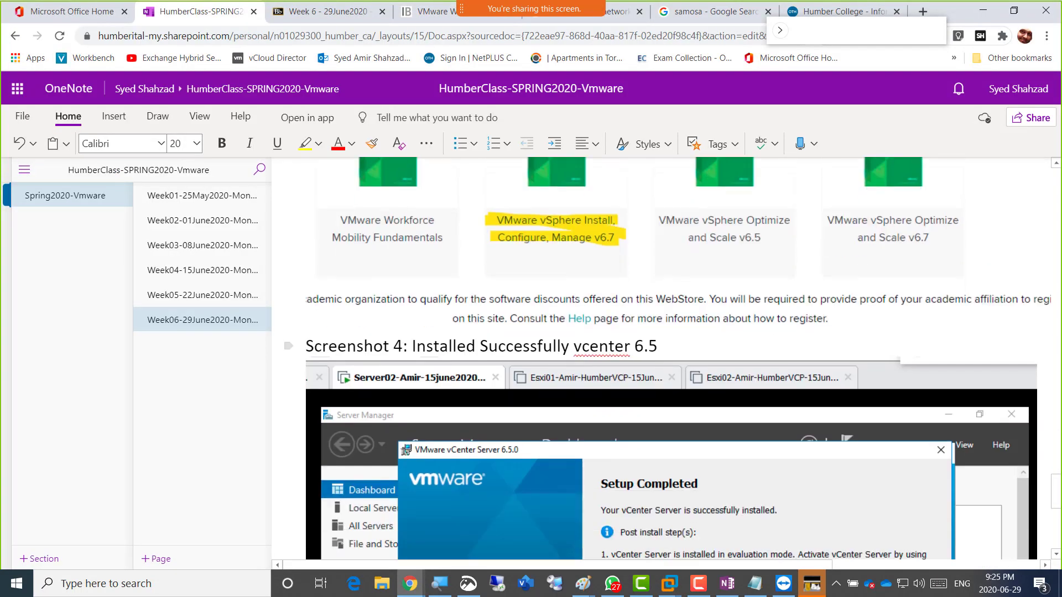
Copy the vCenter Setup Completed image under the Screenshot 4 heading, then switch back to Server02.
{"action": "left_click_drag", "start_coordinate": [306, 346], "coordinate": [661, 346]}
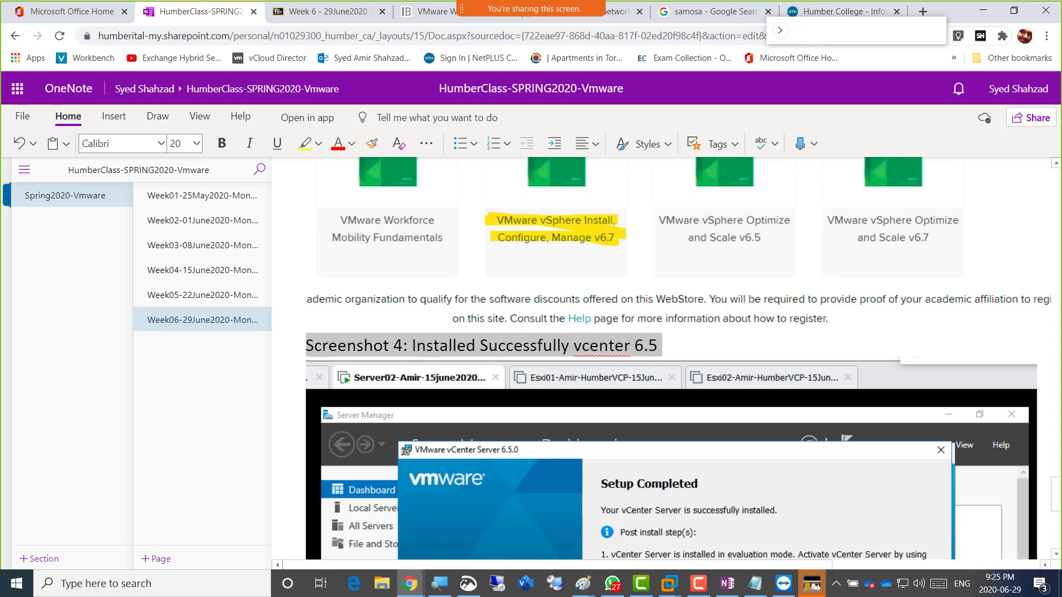
{"action": "scroll", "coordinate": [664, 359], "scroll_direction": "down", "scroll_amount": 6}
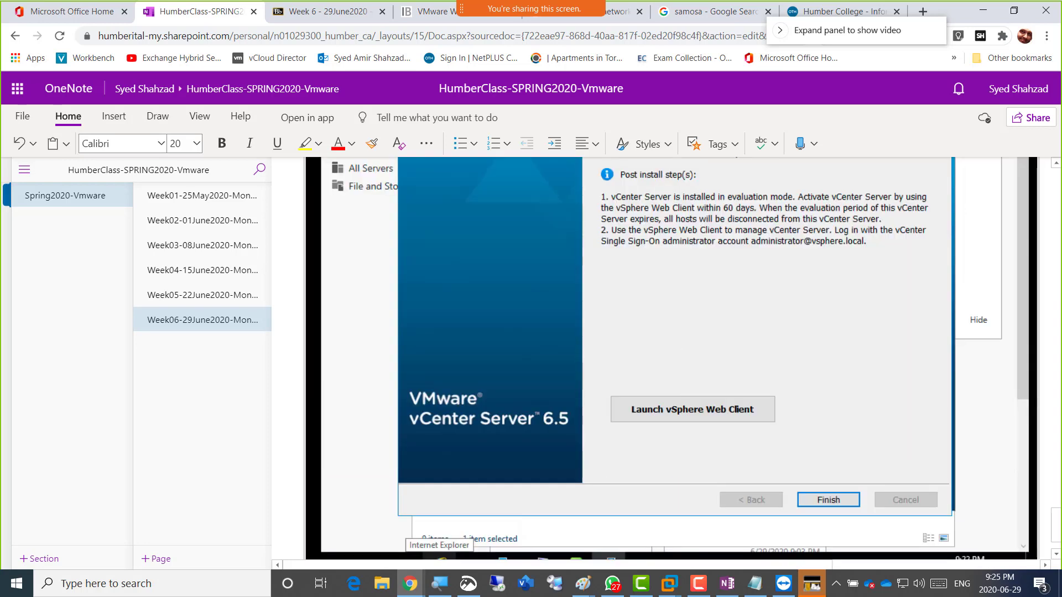
{"action": "left_click", "coordinate": [612, 583]}
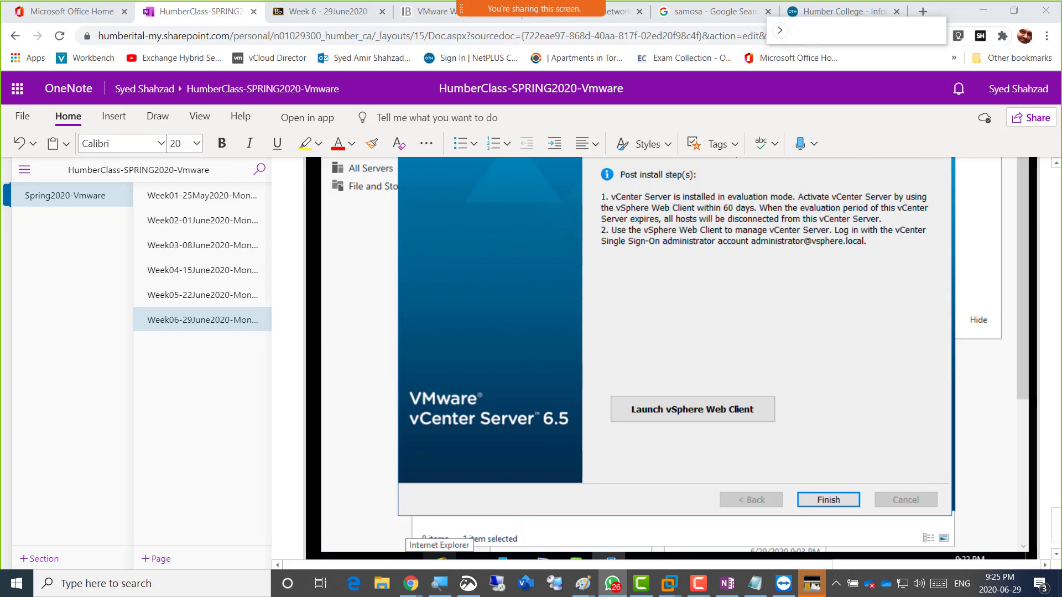
{"action": "right_click", "coordinate": [692, 314]}
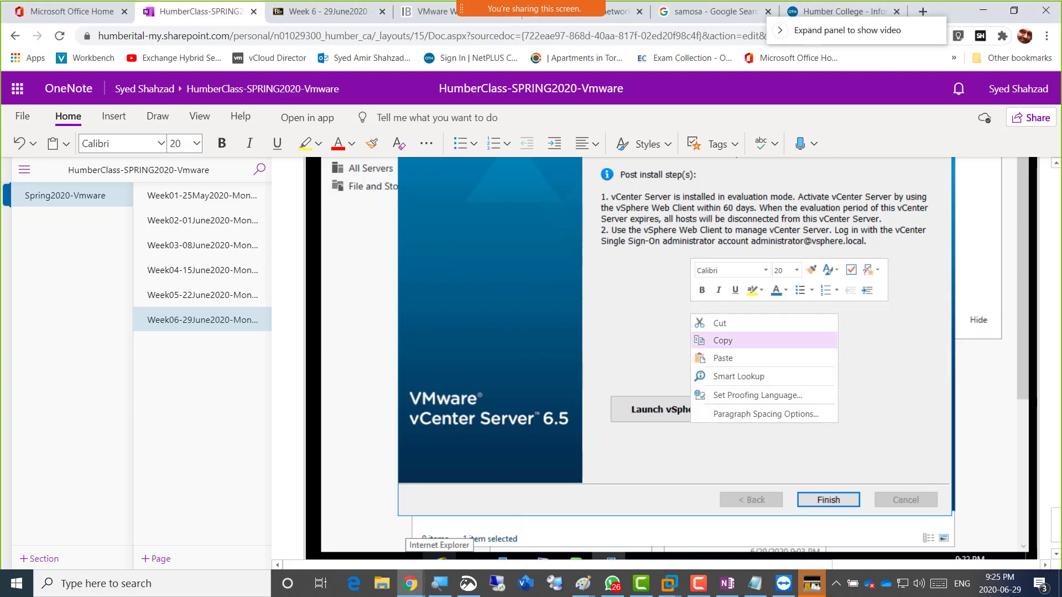
{"action": "left_click", "coordinate": [719, 340]}
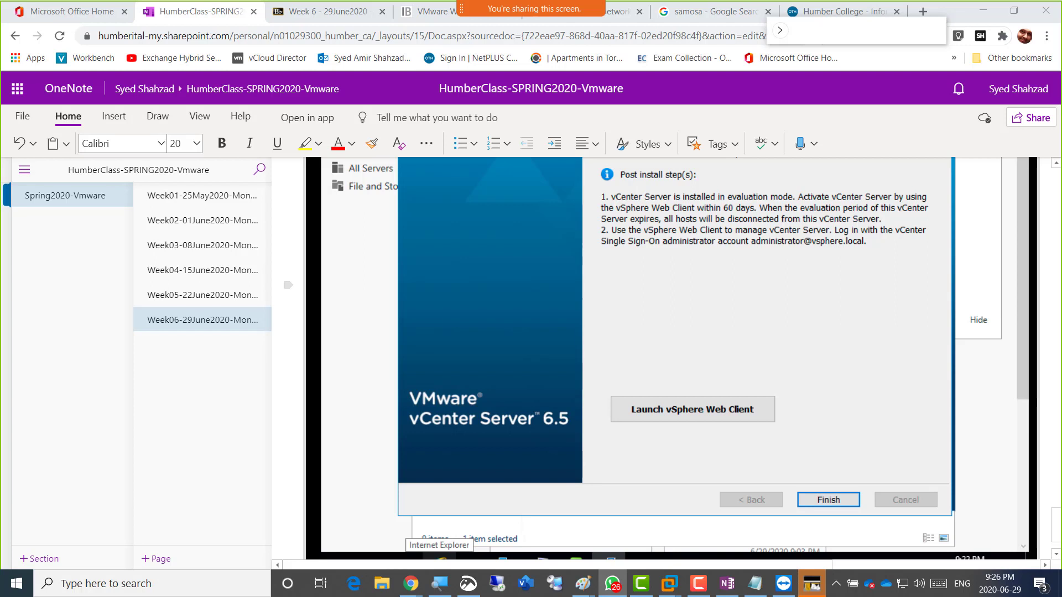
{"action": "key", "text": "alt+Tab"}
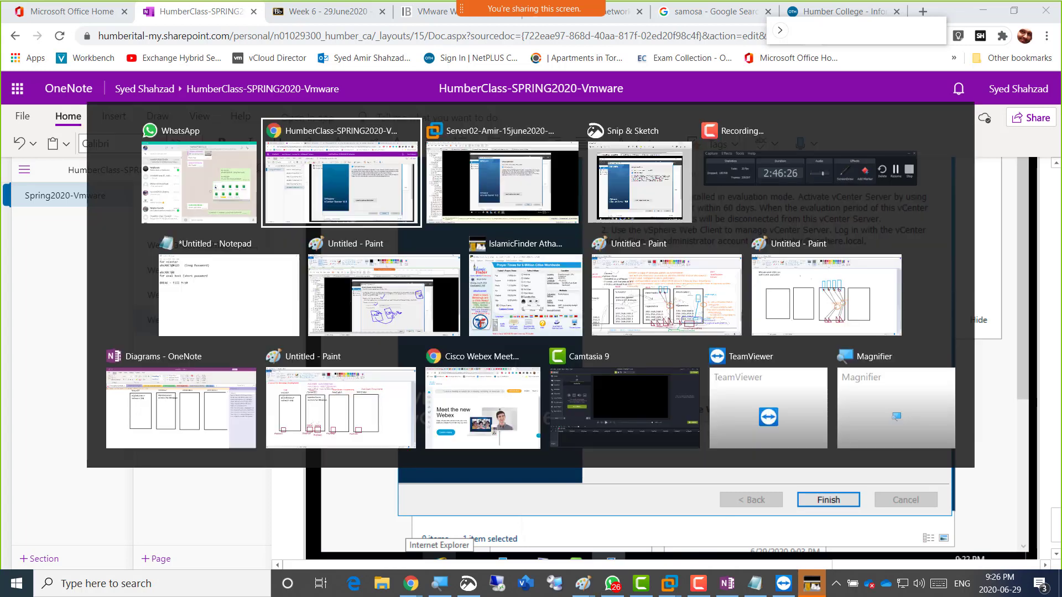
{"action": "key", "text": "alt+Tab"}
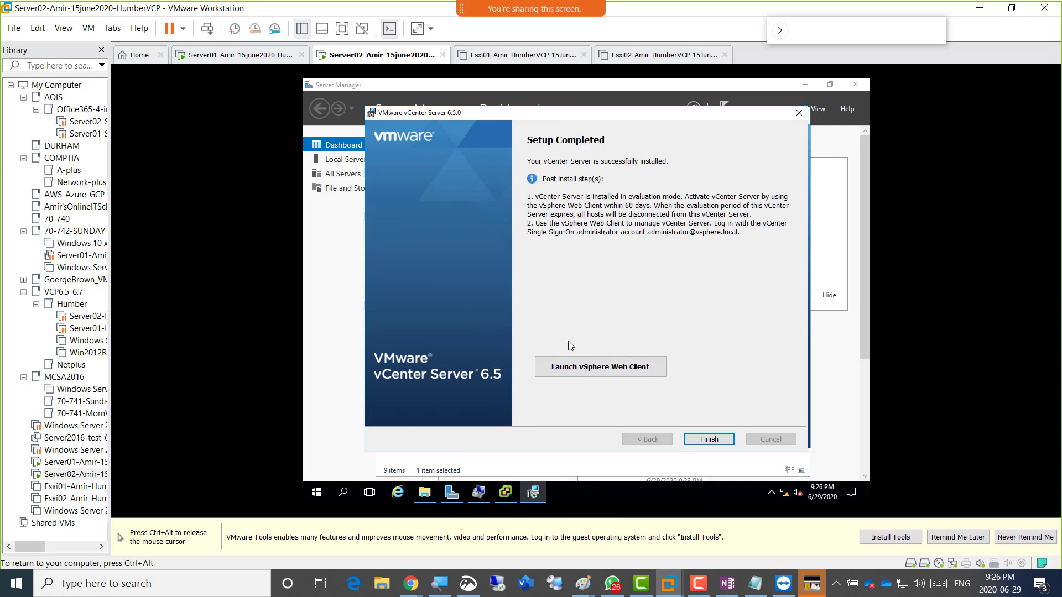
Dismiss the website chooser, minimize Server Manager, and launch Chrome from the Server02 desktop.
{"action": "left_click", "coordinate": [589, 370]}
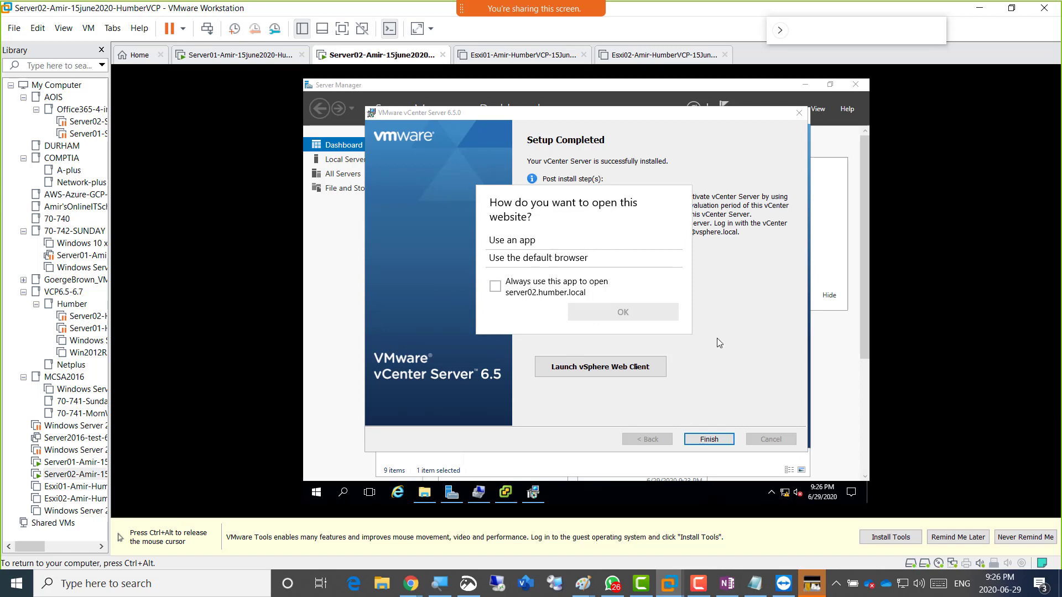
{"action": "left_click", "coordinate": [745, 344]}
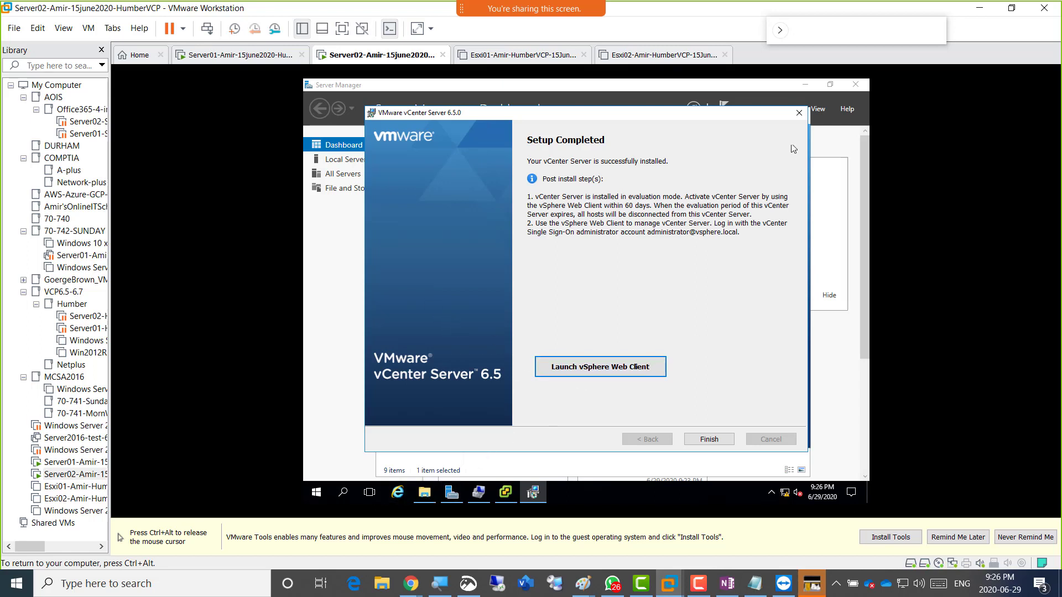
{"action": "left_click", "coordinate": [808, 85]}
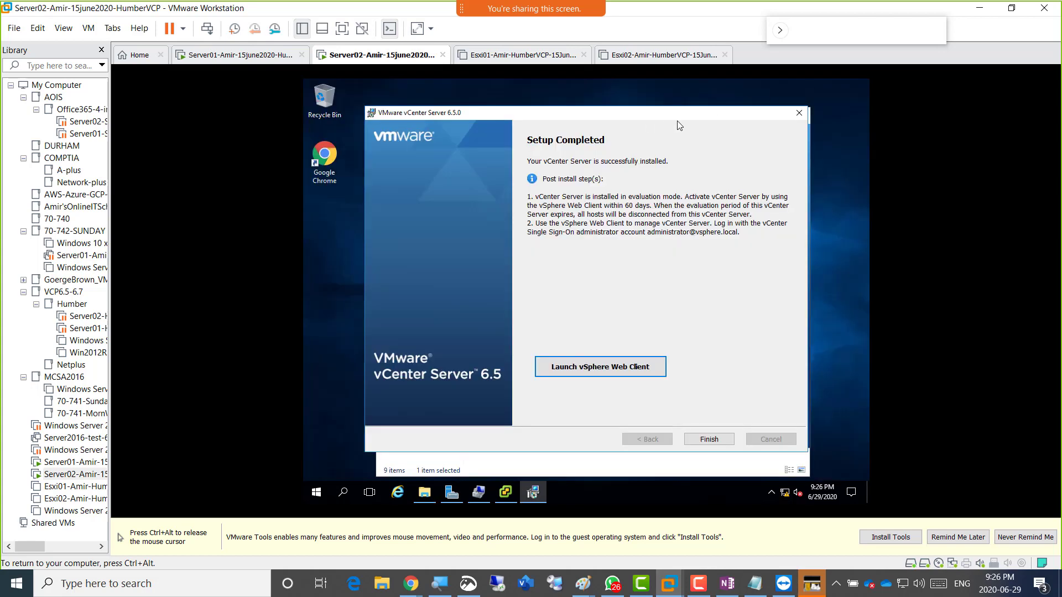
{"action": "key", "text": "ctrl+alt"}
{"action": "left_click", "coordinate": [325, 163]}
{"action": "left_click", "coordinate": [327, 166]}
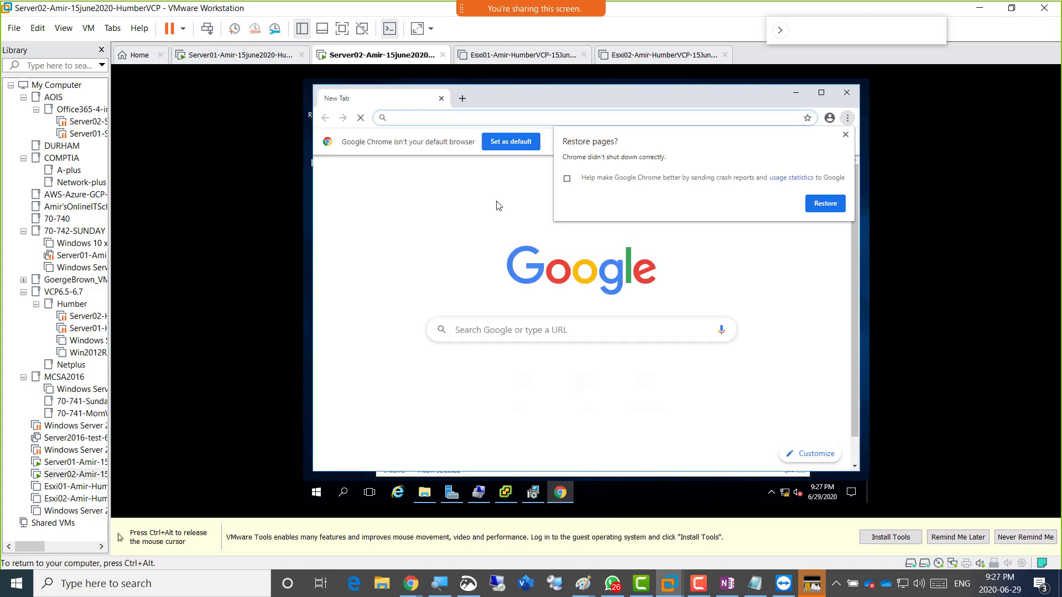
{"action": "left_click", "coordinate": [825, 203]}
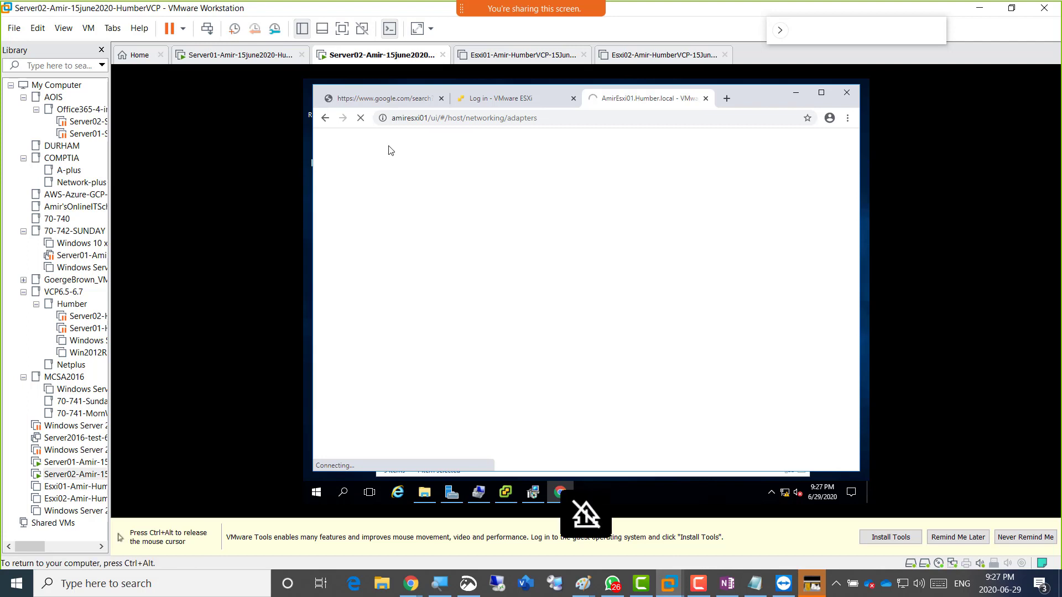
{"action": "left_click", "coordinate": [590, 117]}
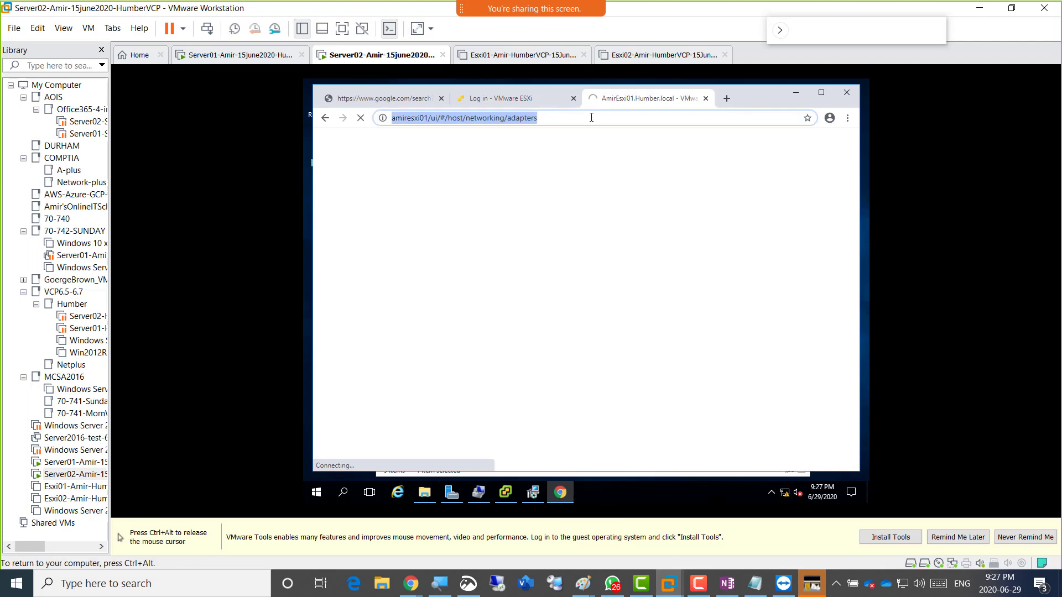
{"action": "type", "text": "https://"}
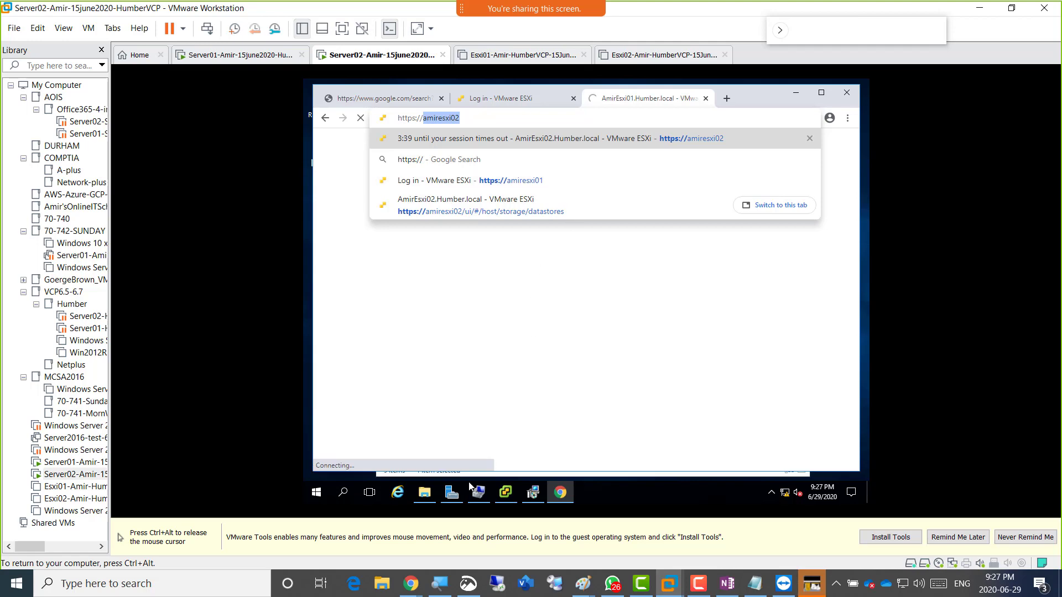
Confirm in Server Manager's Local Server view that the server is in Humber.local, then return to Chrome.
{"action": "left_click", "coordinate": [478, 498]}
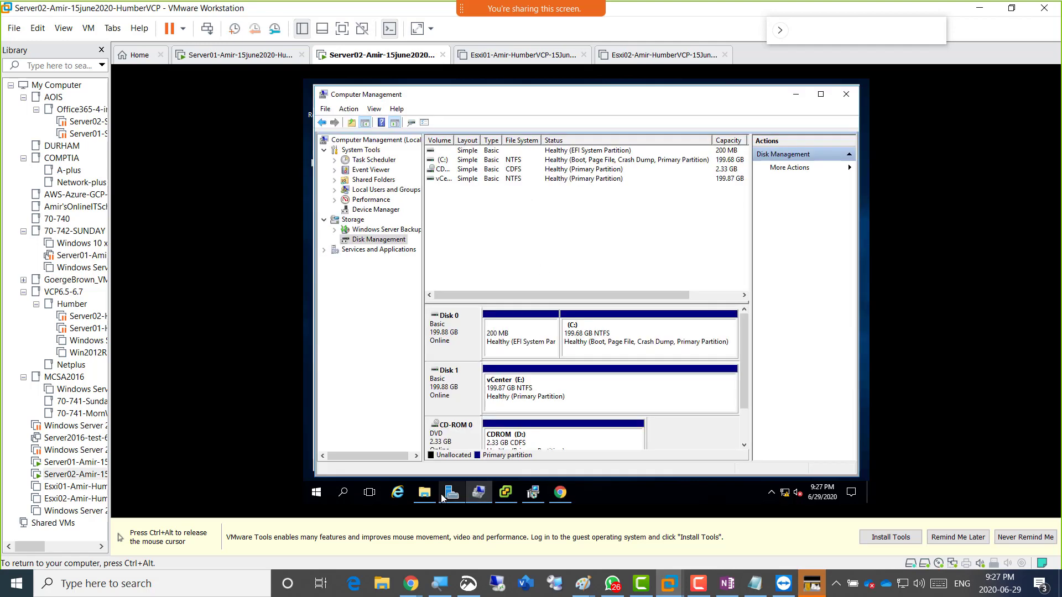
{"action": "left_click", "coordinate": [451, 494]}
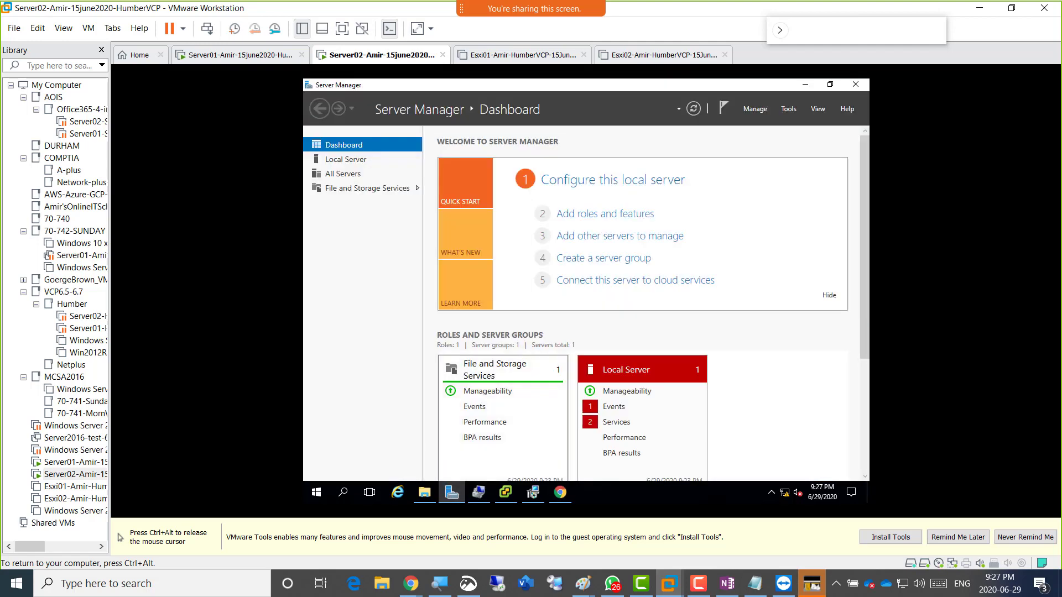
{"action": "left_click", "coordinate": [354, 159]}
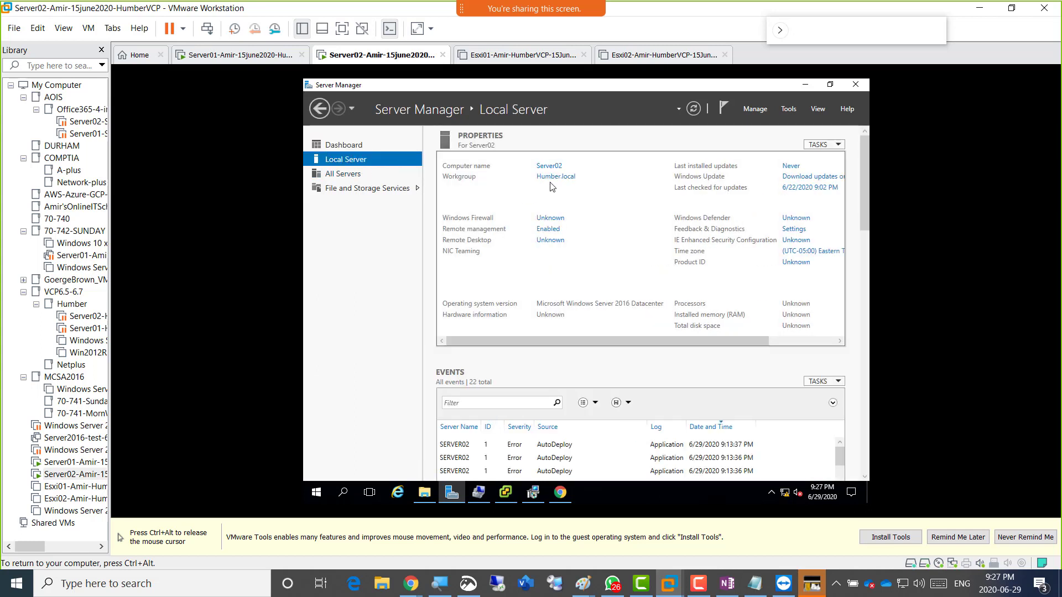
{"action": "left_click", "coordinate": [558, 492]}
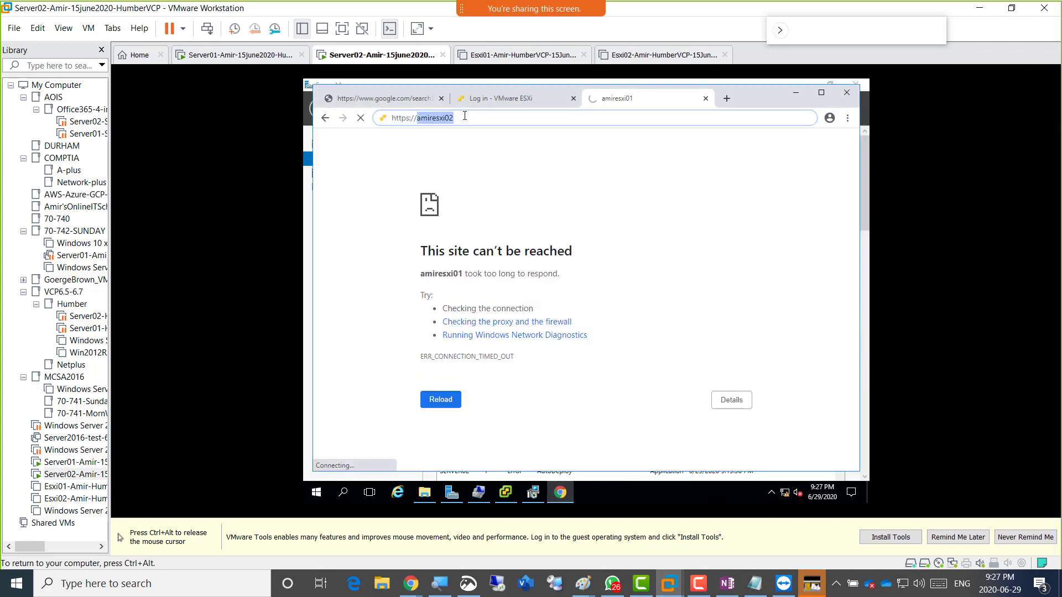
{"action": "type", "text": "Server02"}
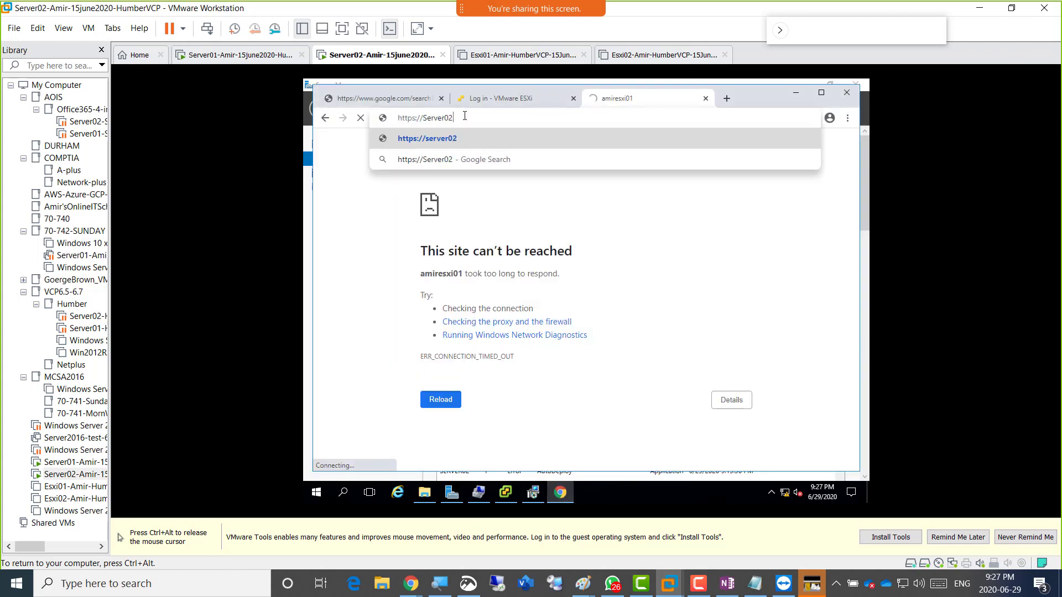
{"action": "type", "text": ".Humber.local"}
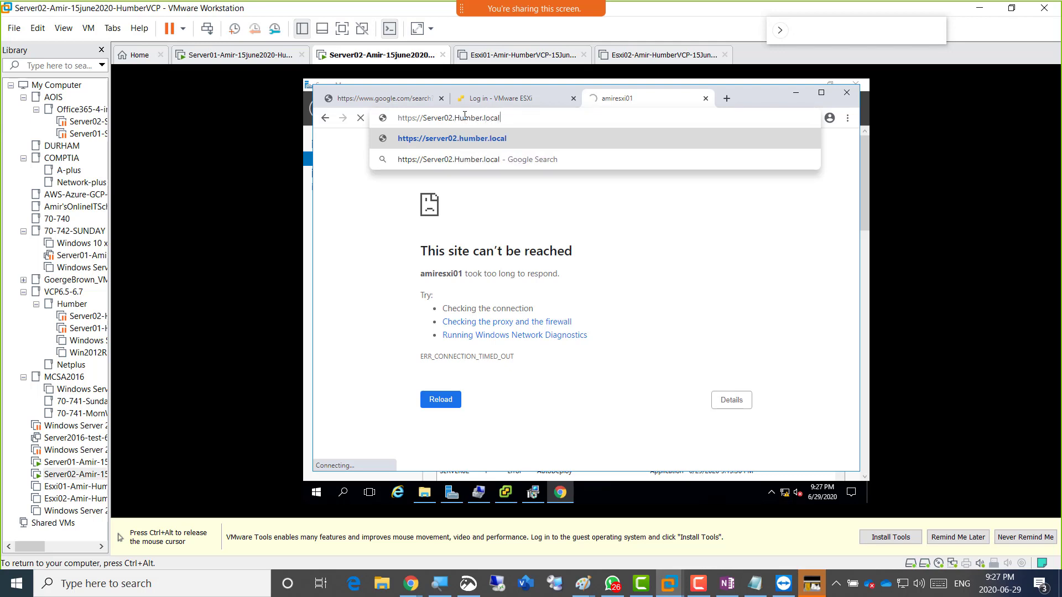
{"action": "type", "text": "/vsphe"}
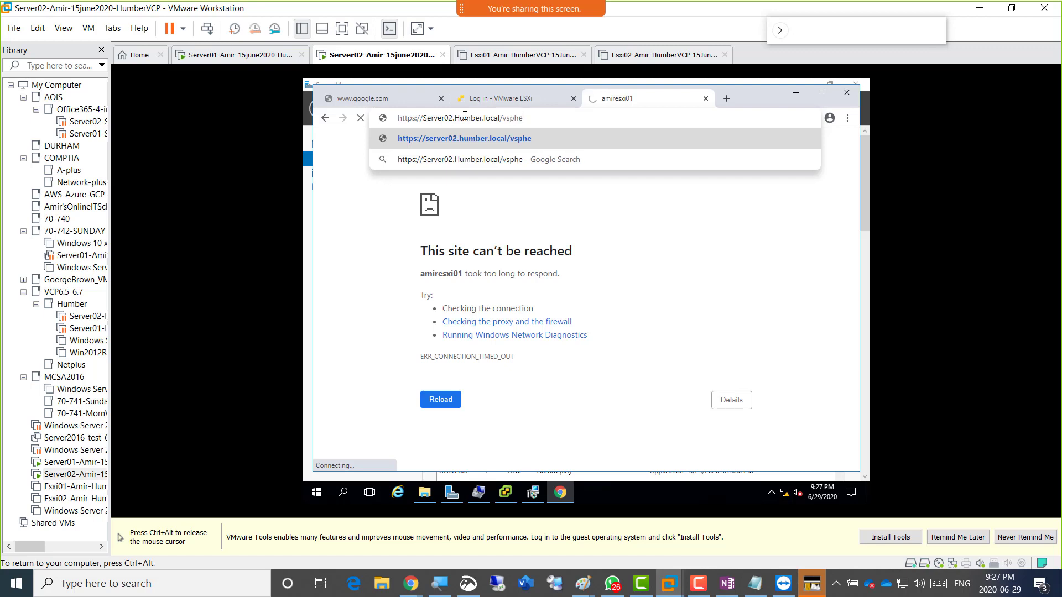
{"action": "type", "text": "re-client"}
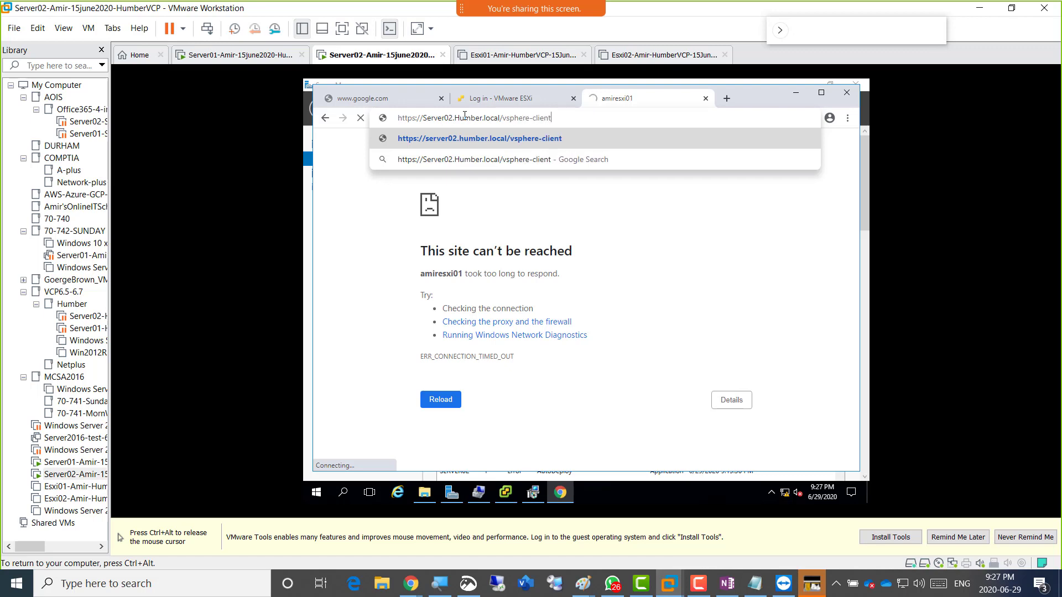
{"action": "key", "text": "ctrl+a"}
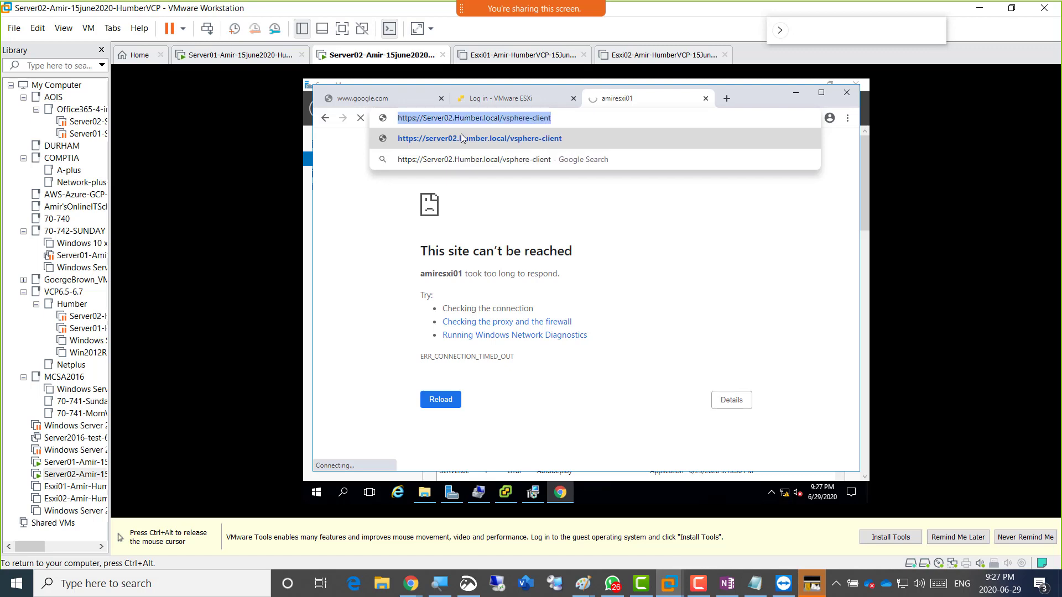
{"action": "key", "text": "ctrl+alt"}
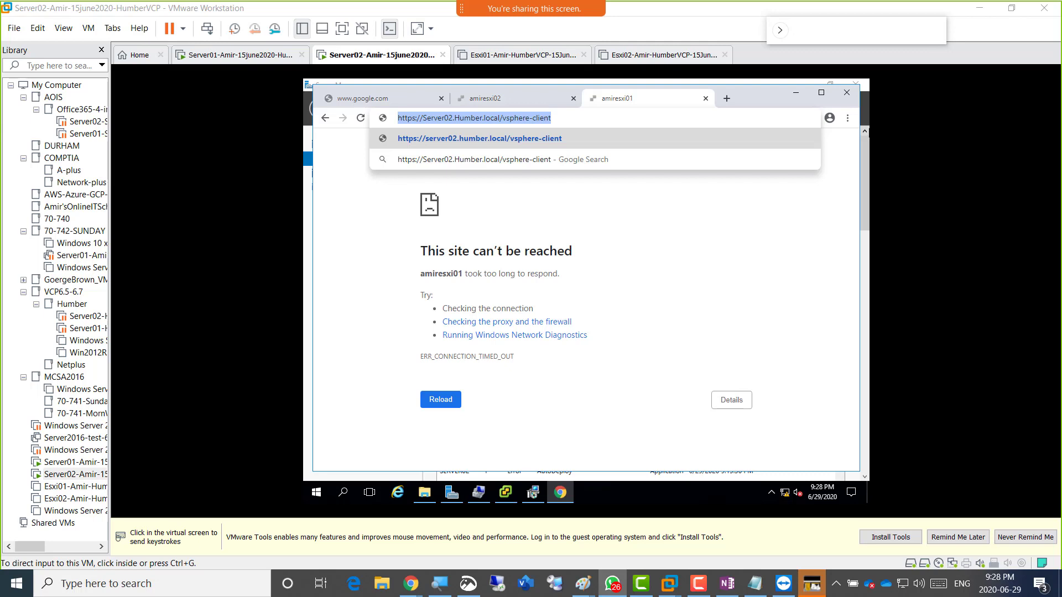
{"action": "left_click", "coordinate": [574, 122]}
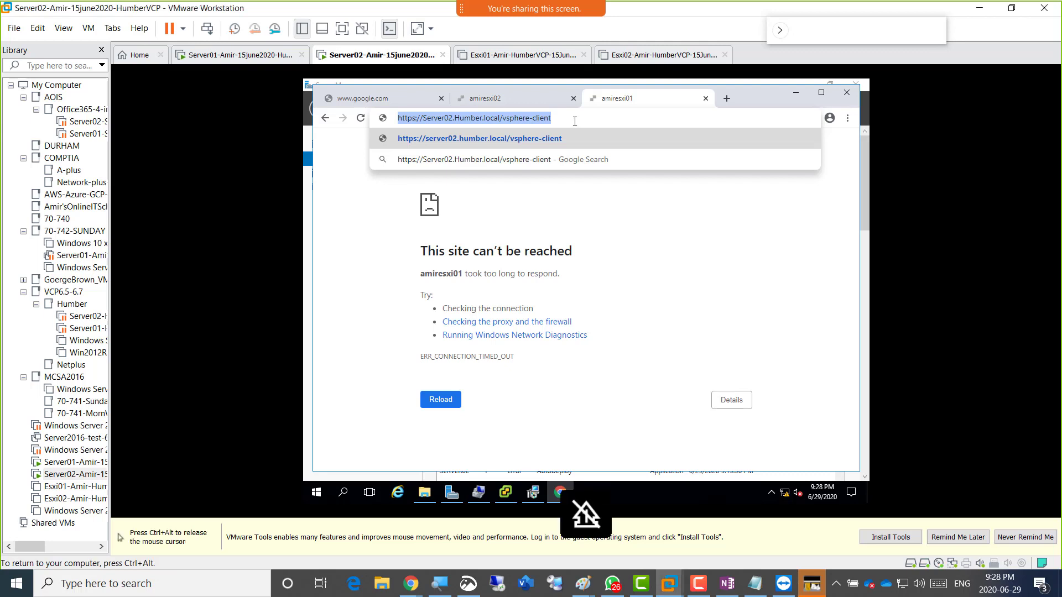
{"action": "key", "text": "Return"}
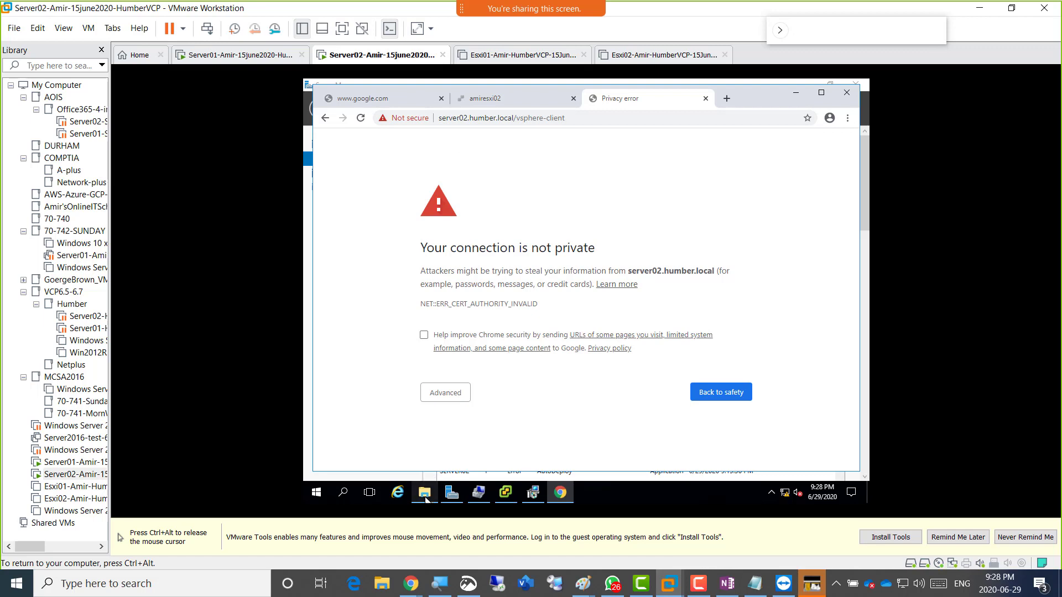
{"action": "left_click", "coordinate": [451, 493]}
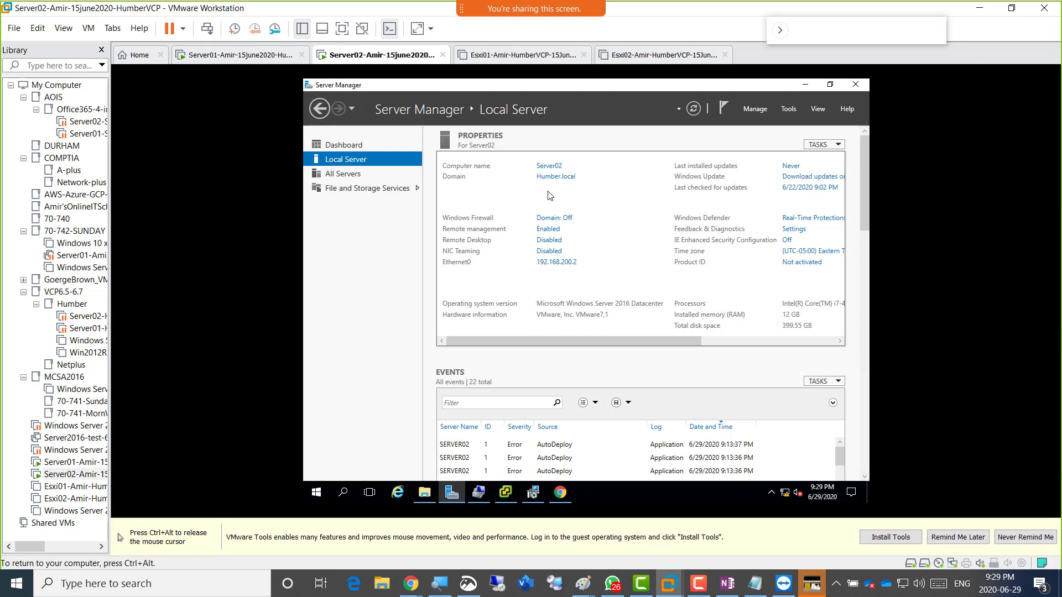
{"action": "mouse_move", "coordinate": [470, 497]}
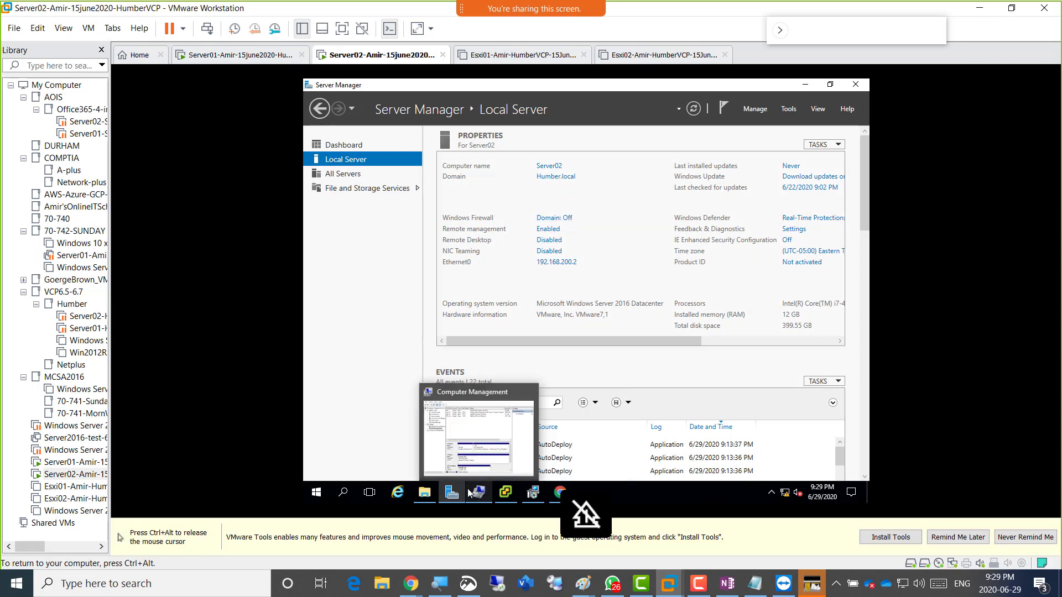
{"action": "left_click", "coordinate": [560, 492]}
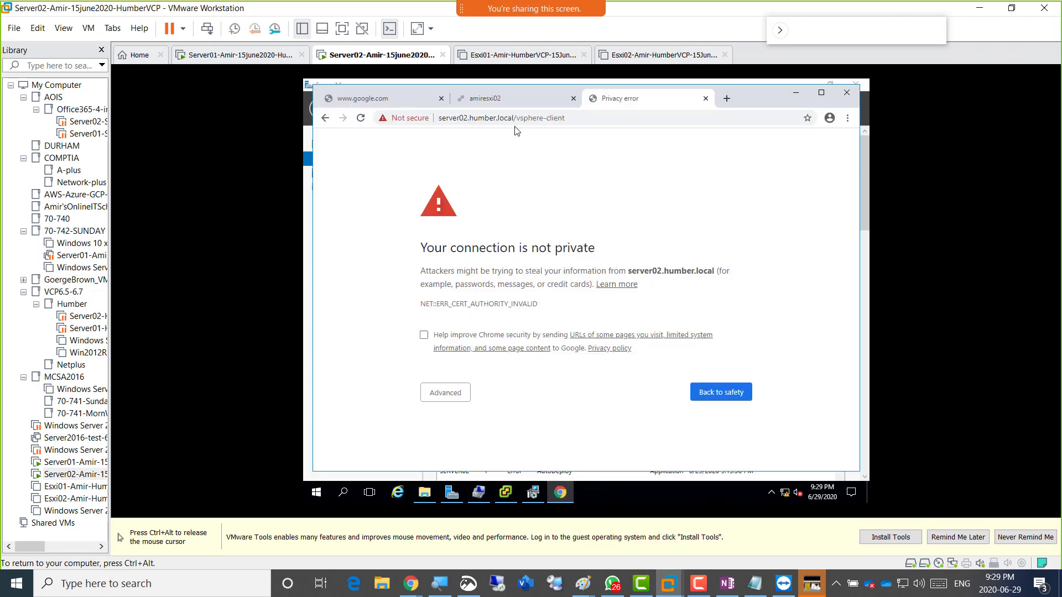
{"action": "left_click", "coordinate": [446, 396]}
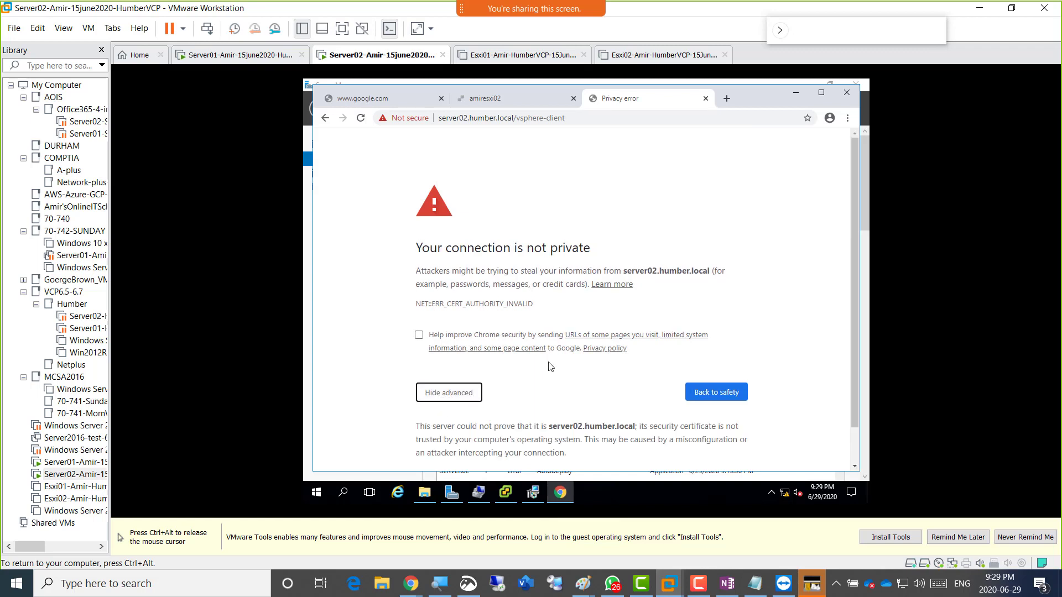
{"action": "scroll", "coordinate": [550, 369], "scroll_direction": "down", "scroll_amount": 1}
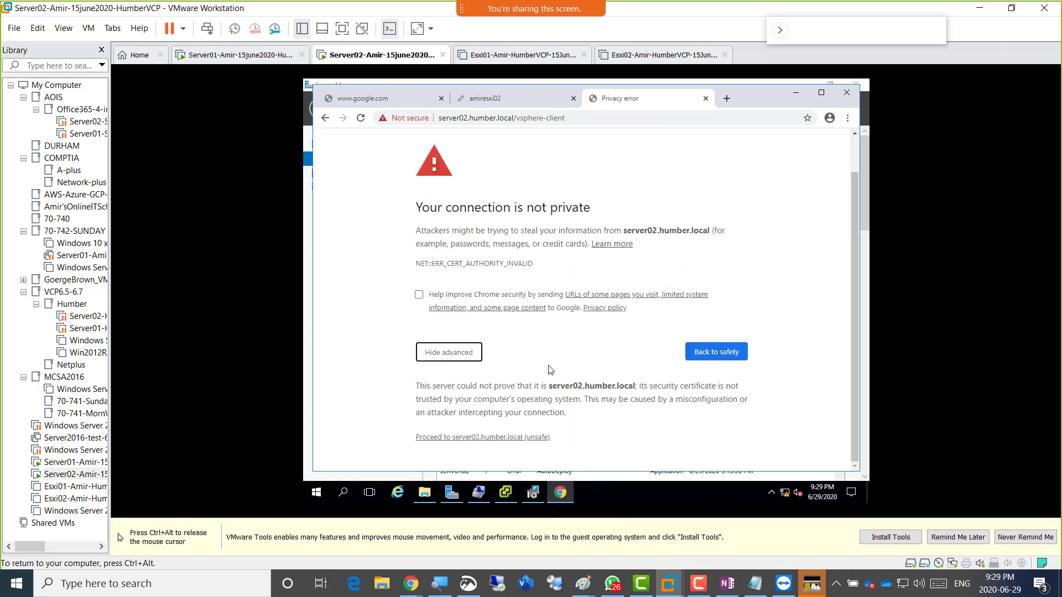
{"action": "left_click", "coordinate": [496, 438]}
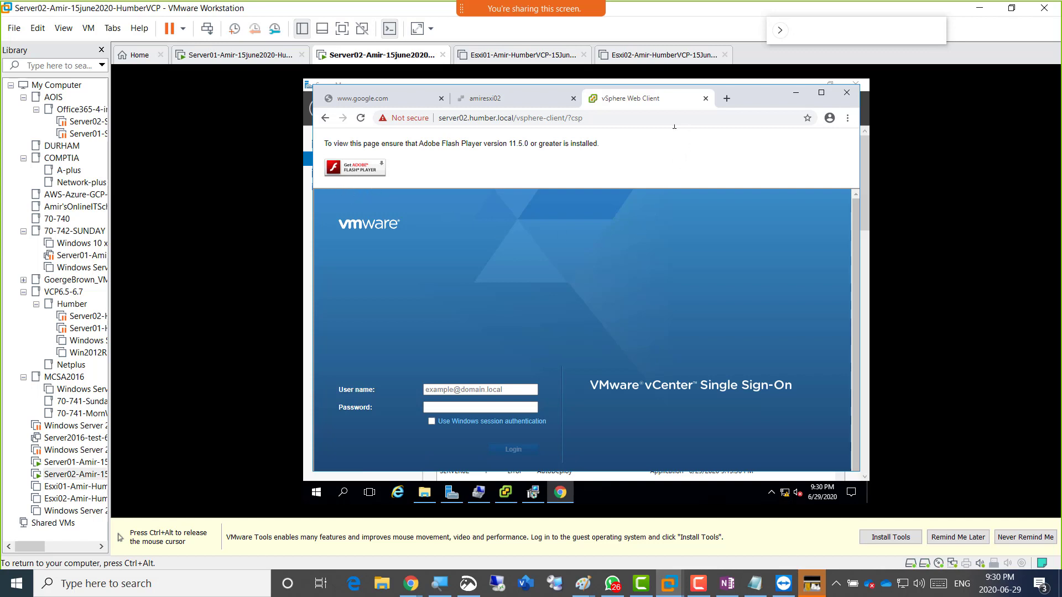
{"action": "left_click", "coordinate": [724, 100]}
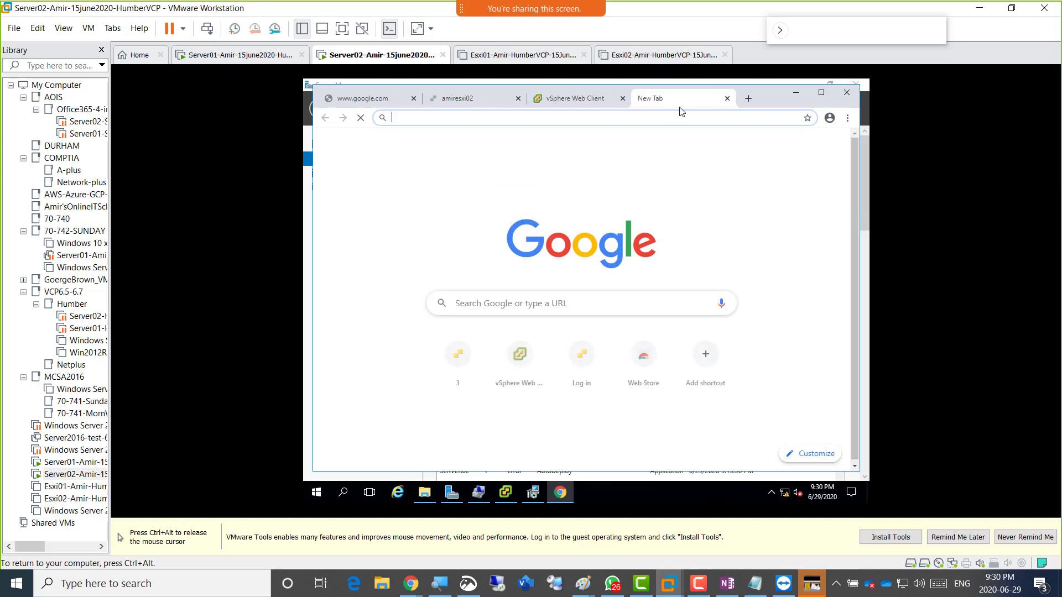
{"action": "type", "text": "https"}
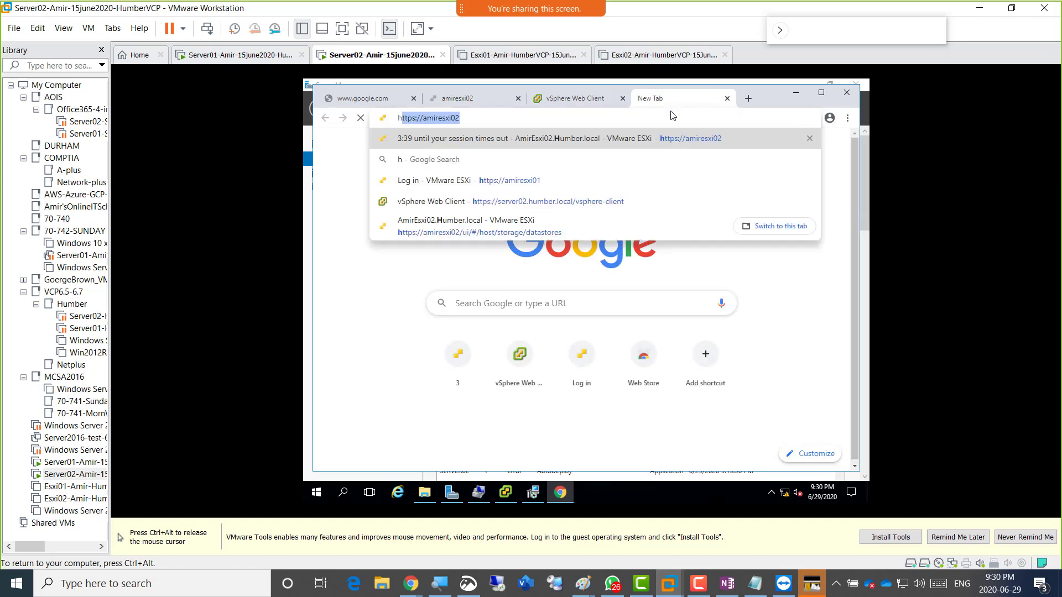
{"action": "type", "text": "://"}
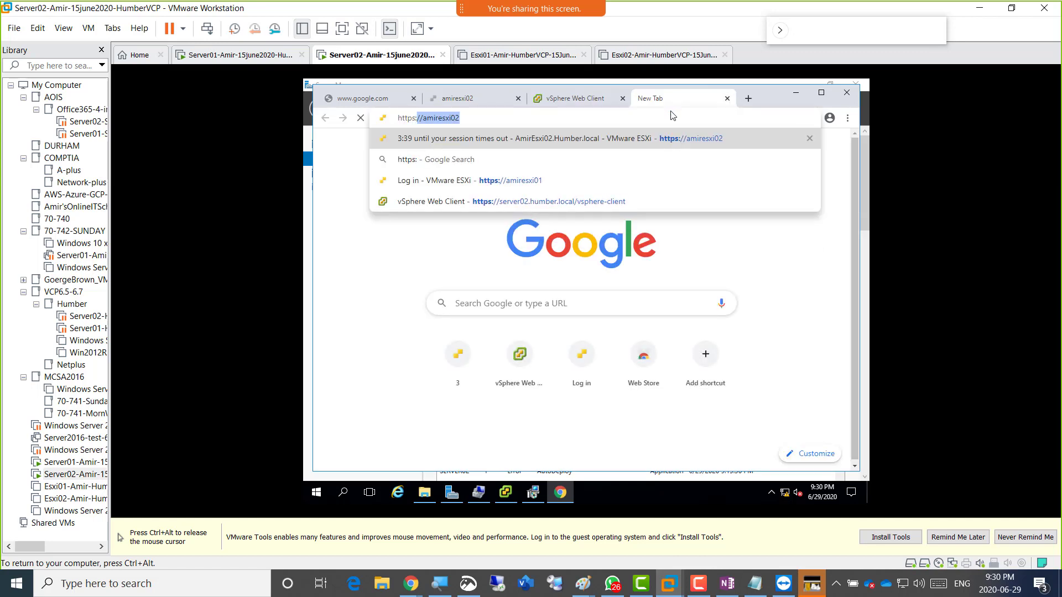
{"action": "type", "text": "Server"}
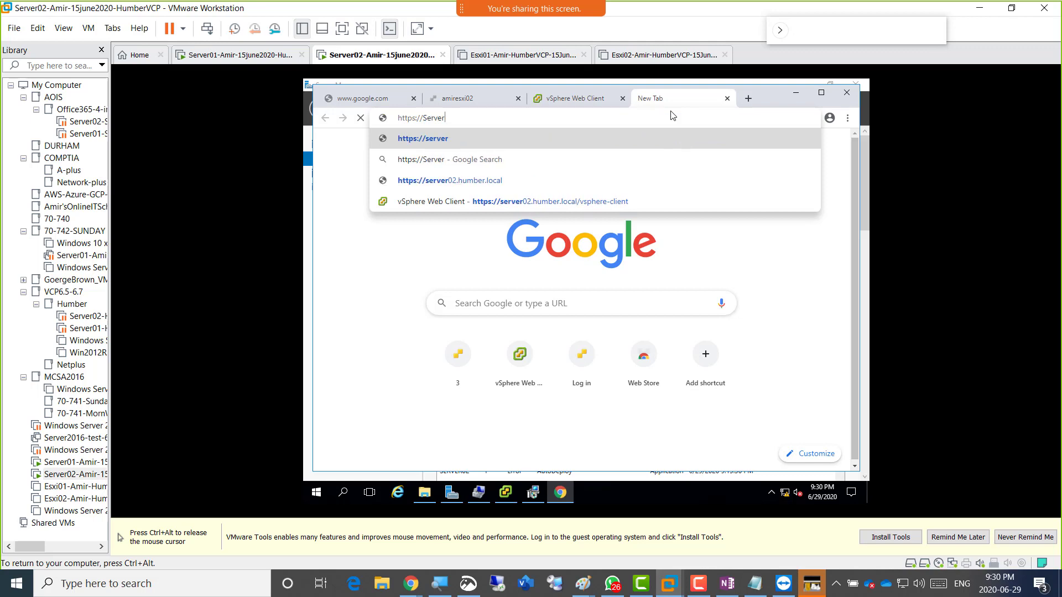
{"action": "type", "text": "02.Hum"}
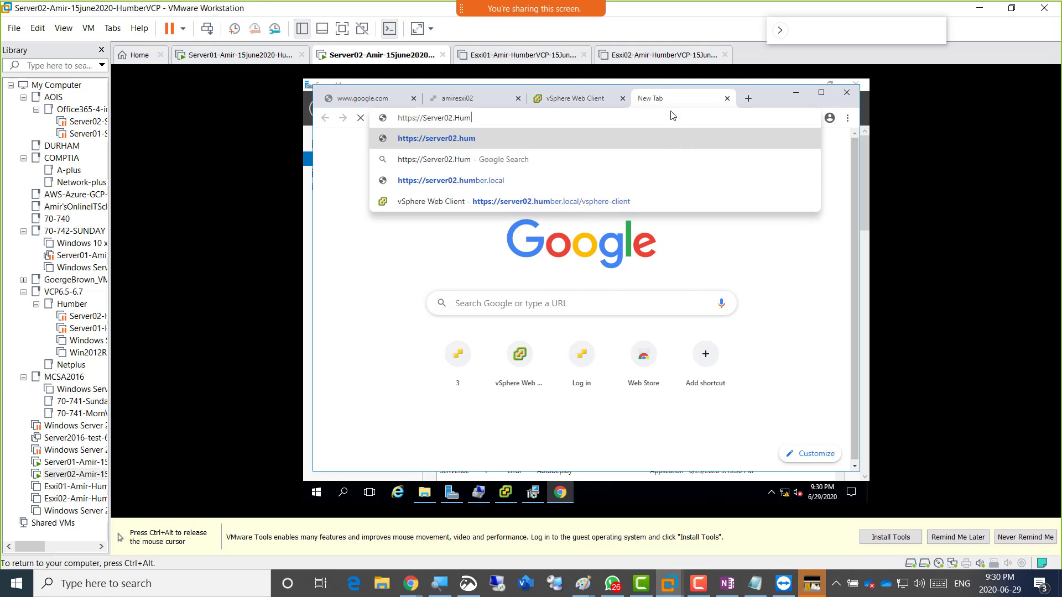
{"action": "type", "text": "ber.local"}
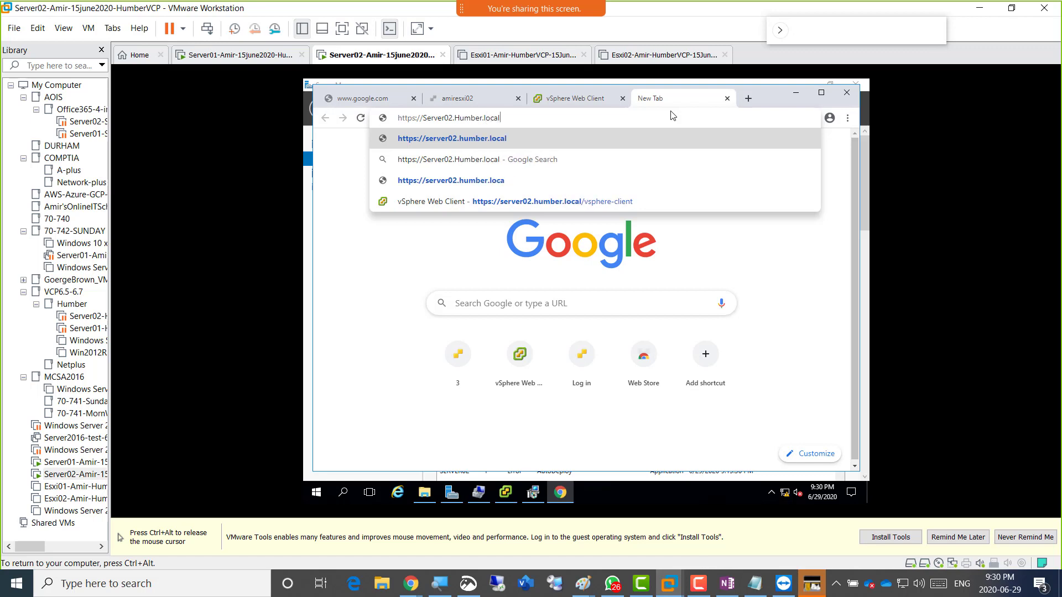
{"action": "type", "text": "/"}
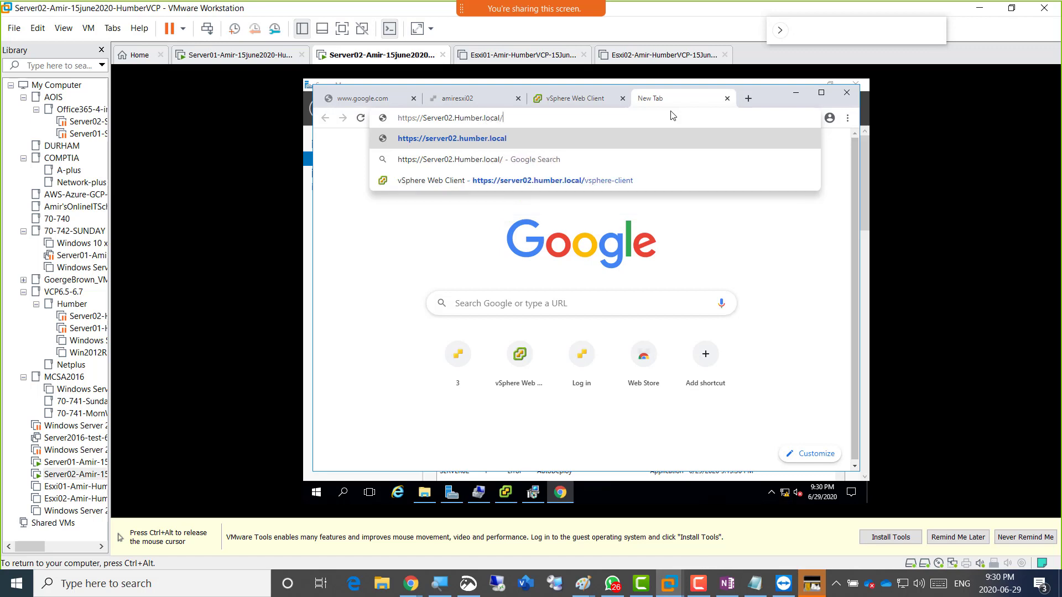
{"action": "type", "text": "u"}
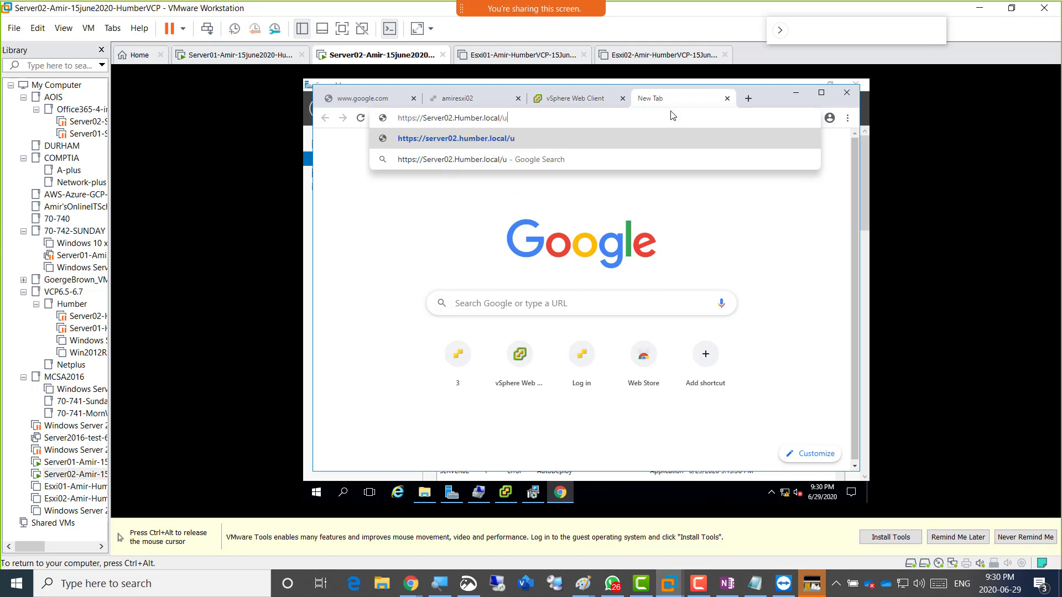
{"action": "type", "text": "i"}
{"action": "key", "text": "Return"}
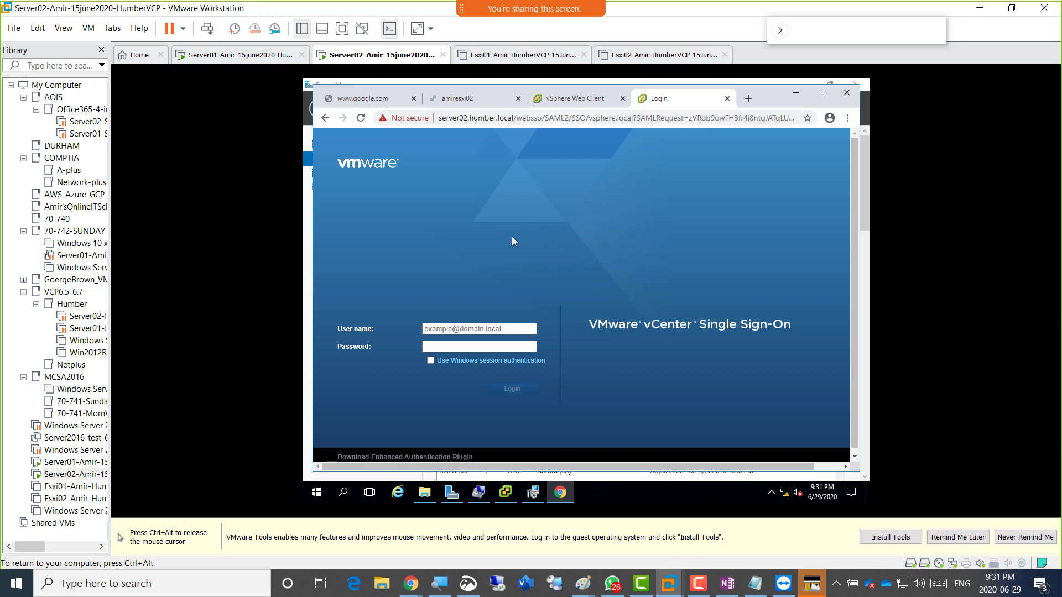
{"action": "left_click", "coordinate": [565, 101]}
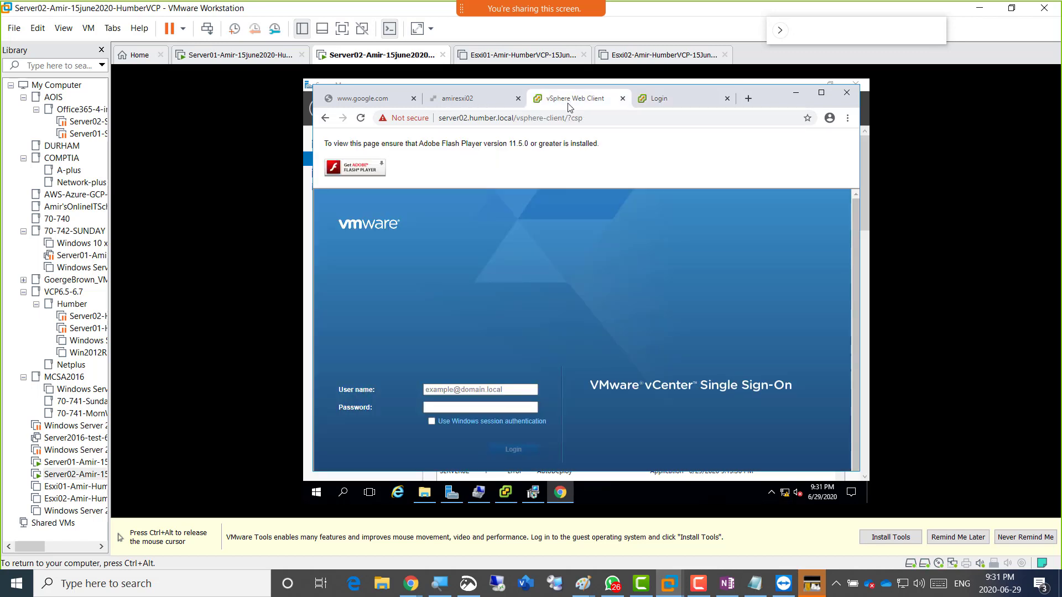
{"action": "left_click", "coordinate": [679, 105]}
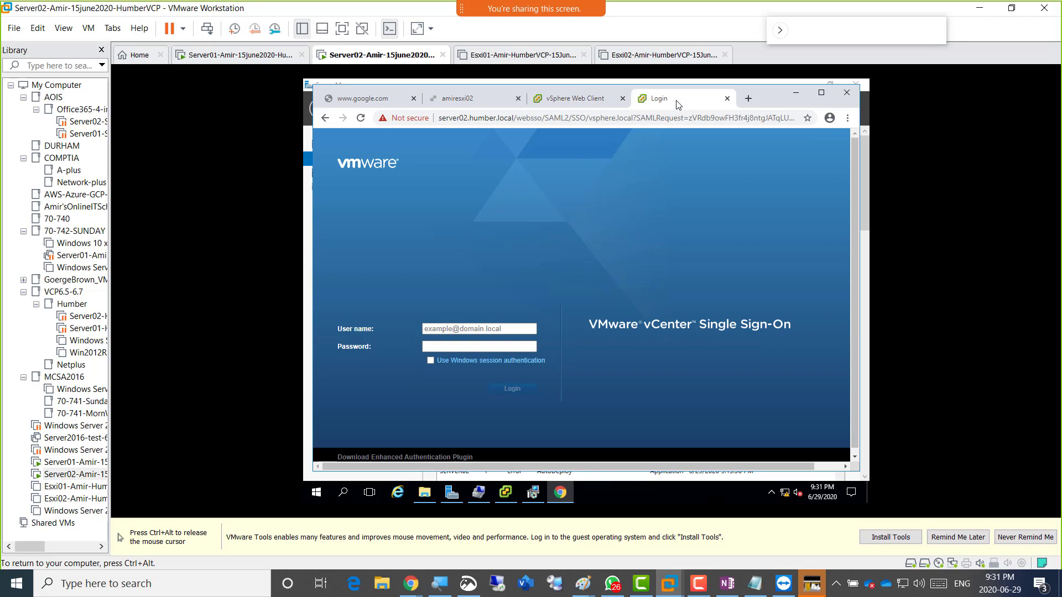
{"action": "left_click", "coordinate": [584, 100]}
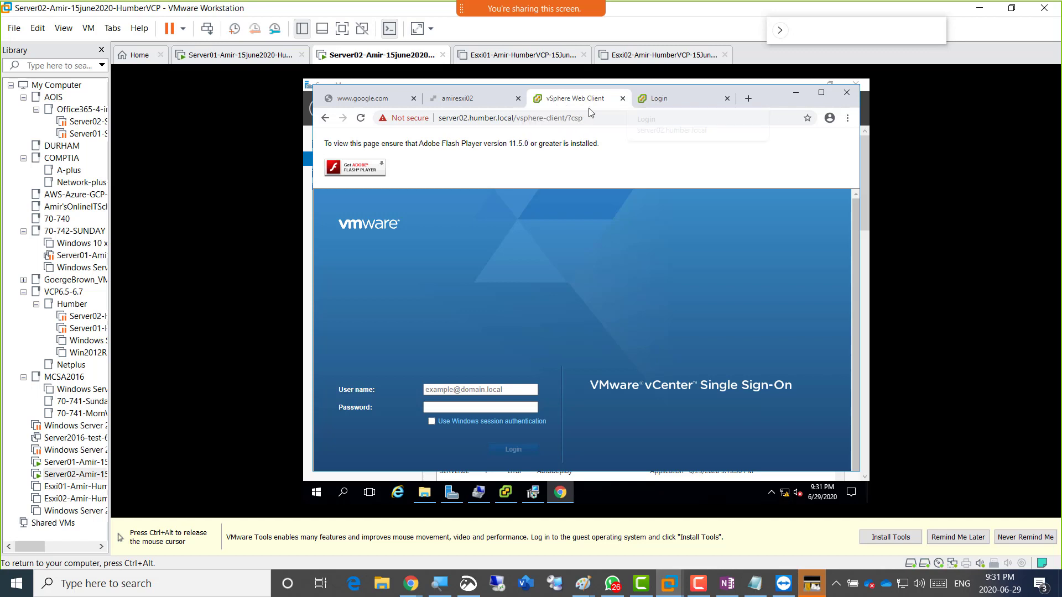
{"action": "left_click", "coordinate": [651, 106]}
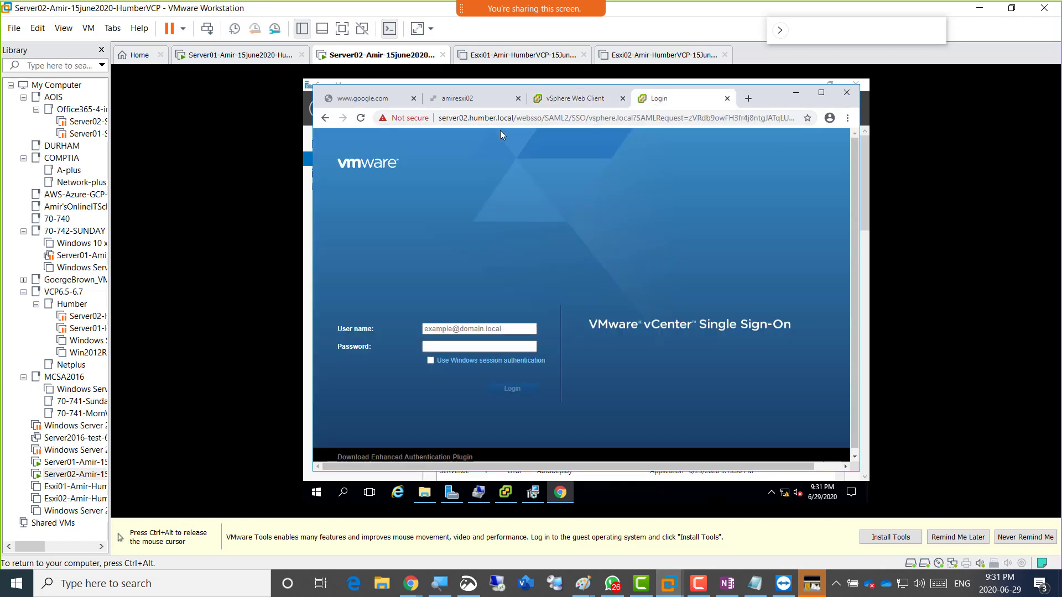
{"action": "key", "text": "ctrl+alt"}
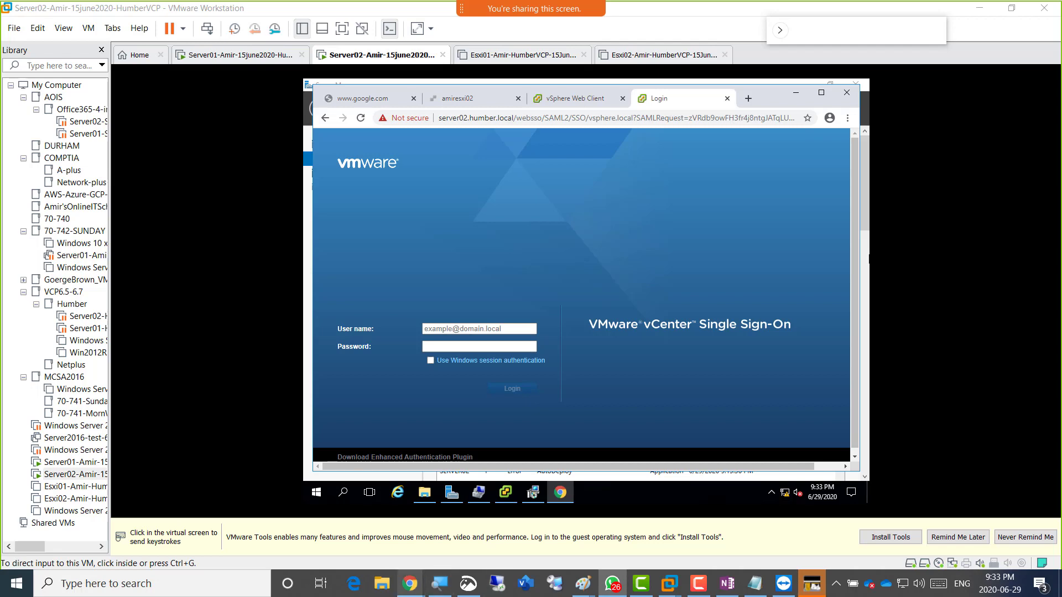
Paste the chat's vCenter client links below the WebStore screenshot in OneNote.
{"action": "mouse_move", "coordinate": [410, 584]}
{"action": "left_click", "coordinate": [468, 528]}
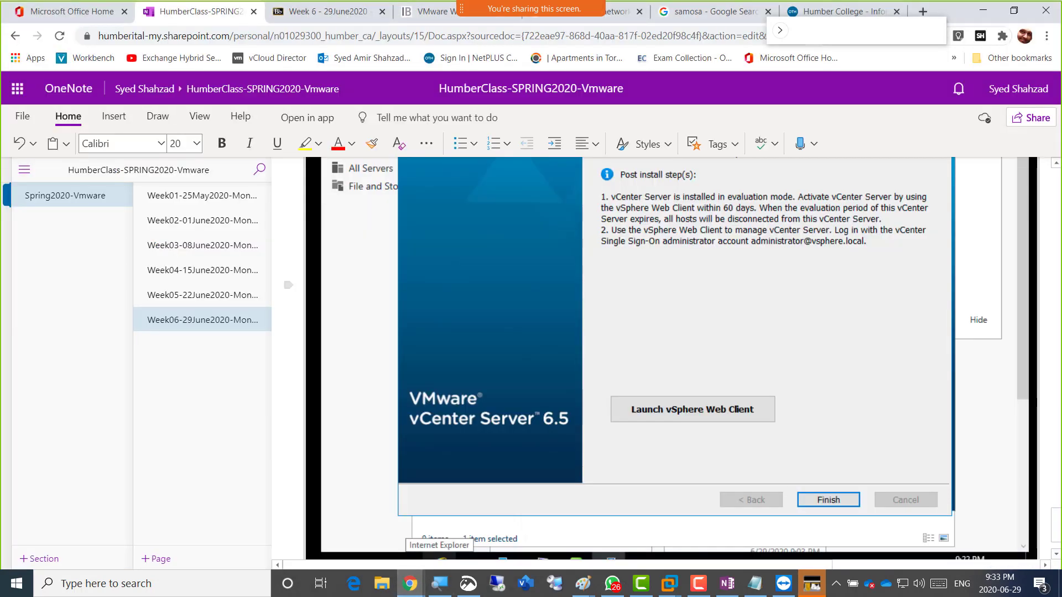
{"action": "scroll", "coordinate": [677, 358], "scroll_direction": "down", "scroll_amount": 10}
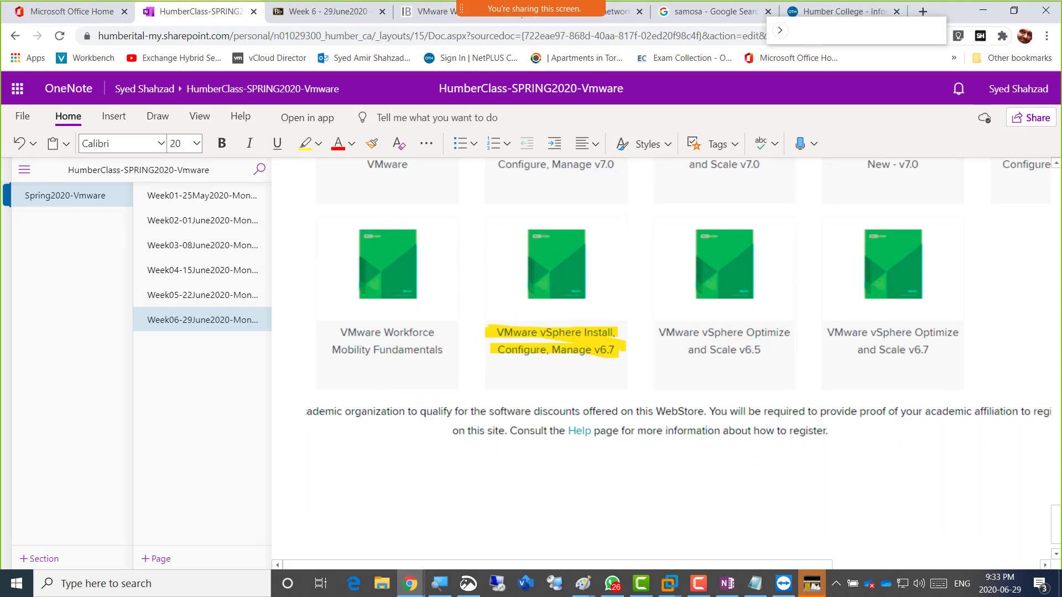
{"action": "scroll", "coordinate": [308, 493], "scroll_direction": "down", "scroll_amount": 1}
{"action": "left_click", "coordinate": [306, 494]}
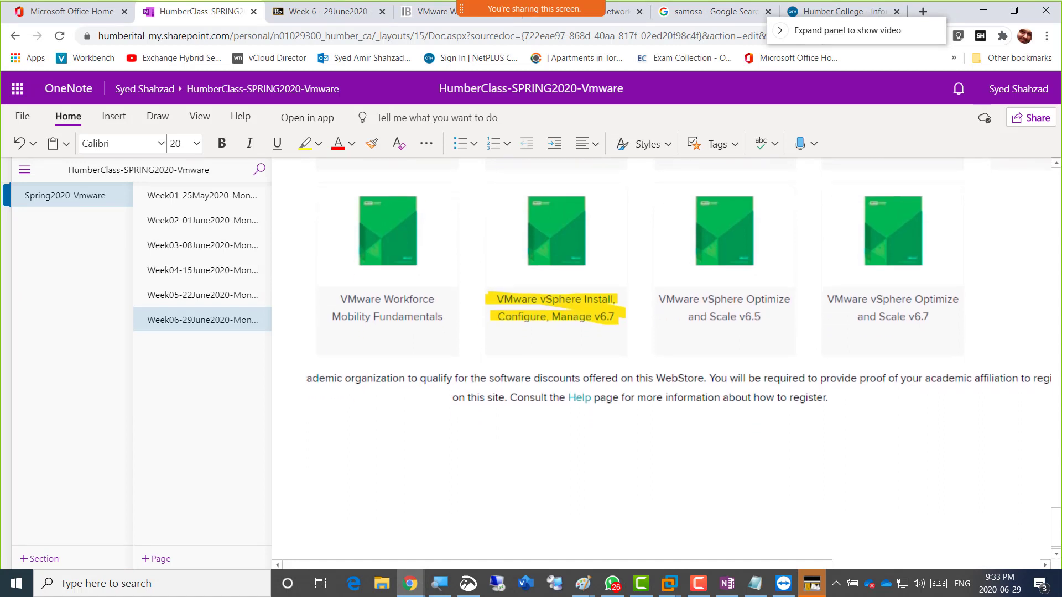
{"action": "type", "text": "[9:28 p.m., 2020-06-29] Amir: https://Server02.Humber.local/vsphere-client [9:32 p.m., 2020-06-29] Amir: HTML5 web client for vcenter without flash player https://Server02.humber.local/ui"}
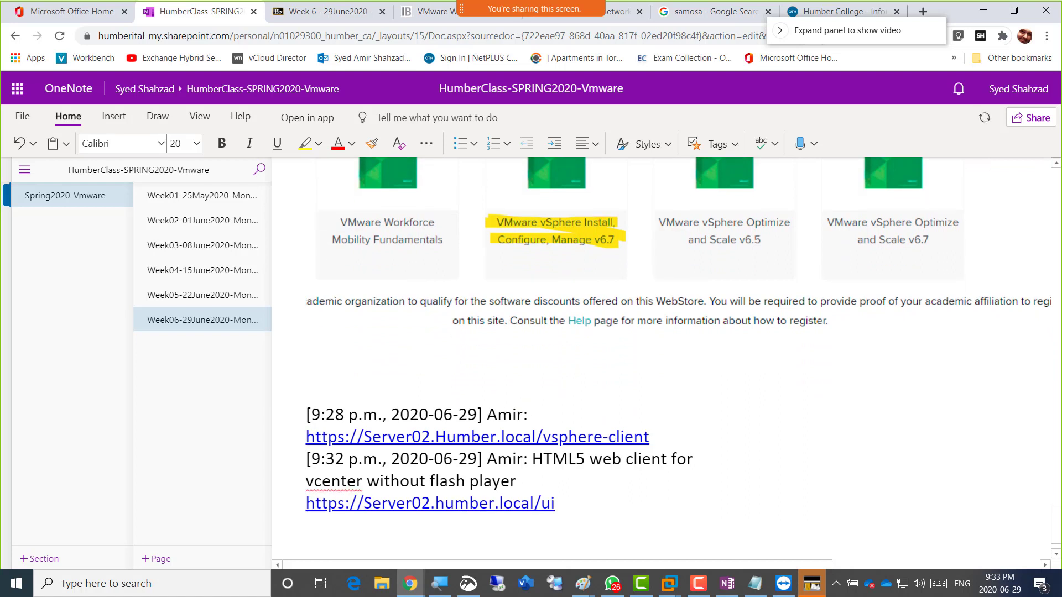
Label the first link 'FlashPLayer based Web Client for vCenter' and delete the second link's timestamp prefix.
{"action": "key", "text": "Up"}
{"action": "key", "text": "Up"}
{"action": "key", "text": "Up"}
{"action": "key", "text": "Up"}
{"action": "key", "text": "Up"}
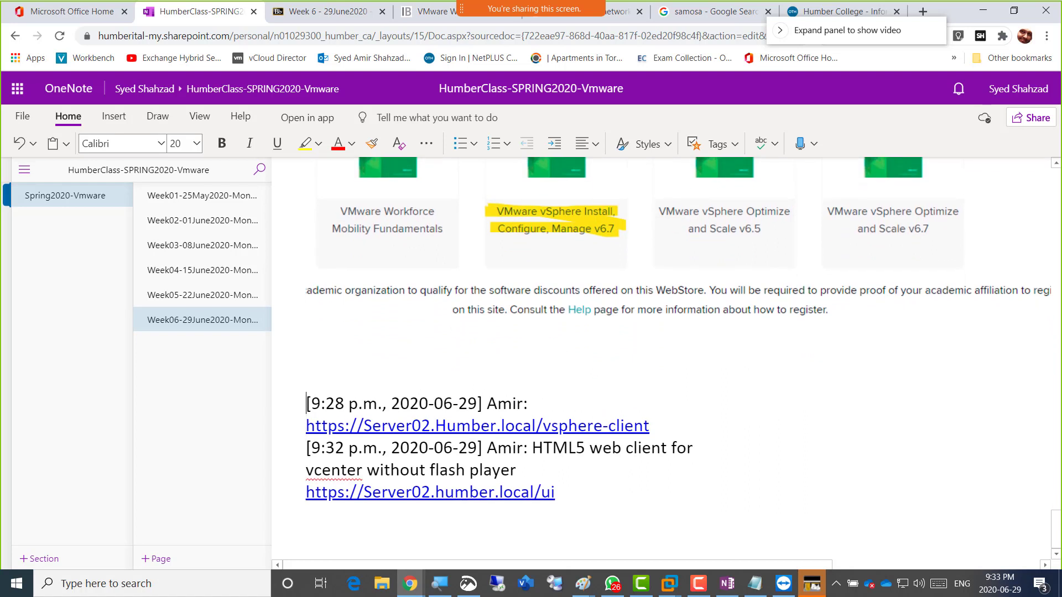
{"action": "key", "text": "shift+End"}
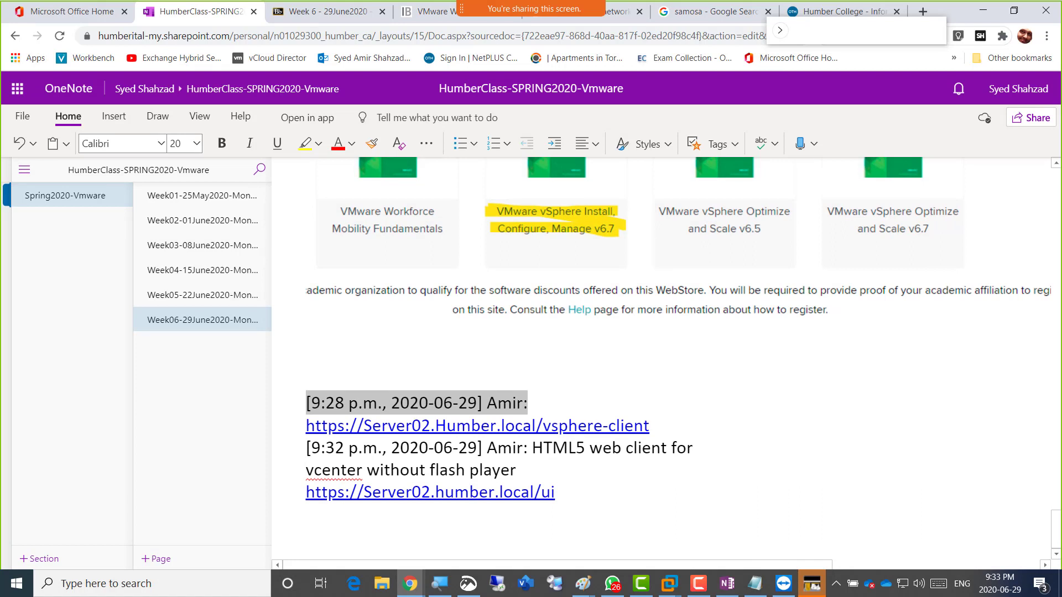
{"action": "type", "text": "FlashPLa"}
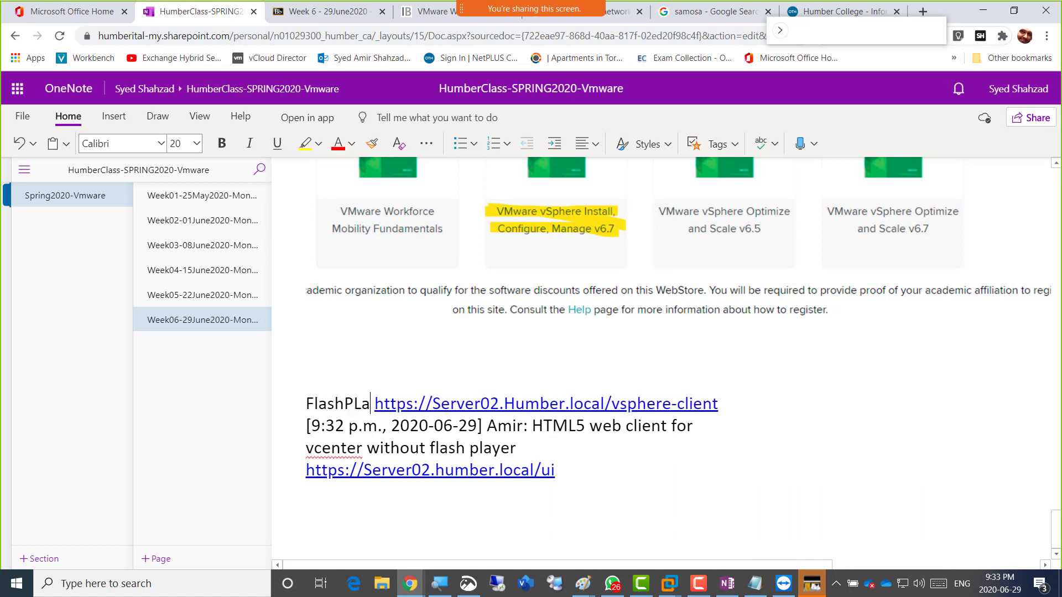
{"action": "type", "text": "yer based"}
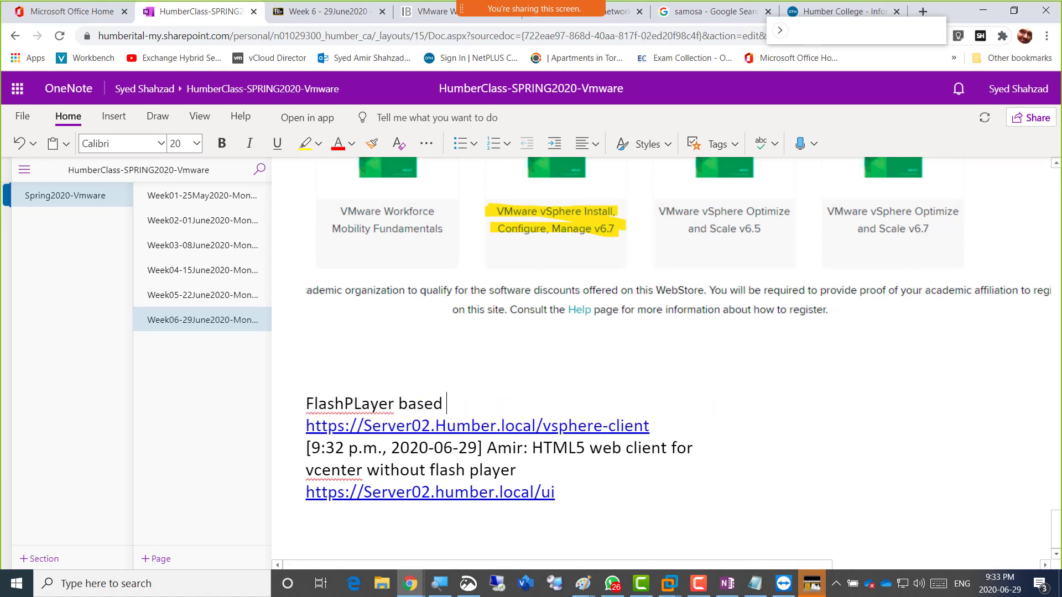
{"action": "type", "text": " Web Clien"}
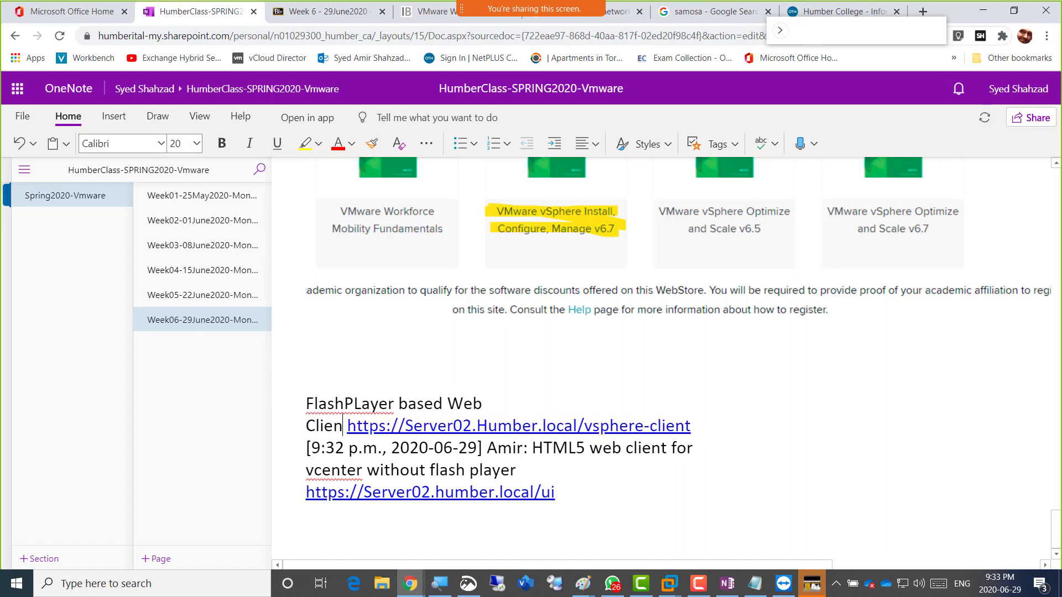
{"action": "type", "text": "t for vCenter"}
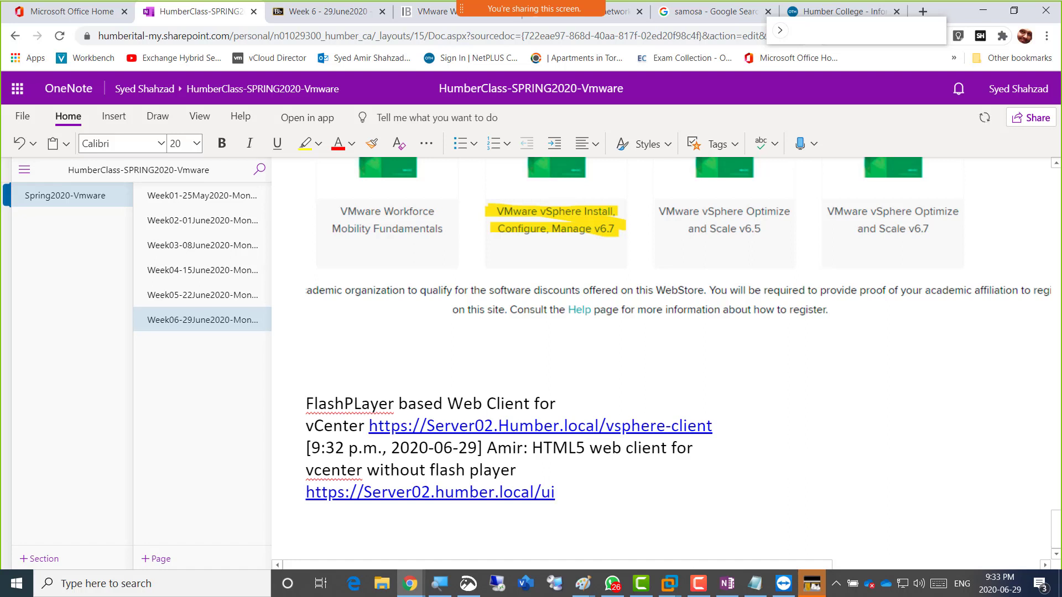
{"action": "key", "text": "shift+Up"}
{"action": "key", "text": "shift+Left"}
{"action": "key", "text": "shift+Left"}
{"action": "key", "text": "shift+Left"}
{"action": "key", "text": "shift+Left"}
{"action": "key", "text": "shift+Left"}
{"action": "key", "text": "shift+Left"}
{"action": "key", "text": "shift+Left"}
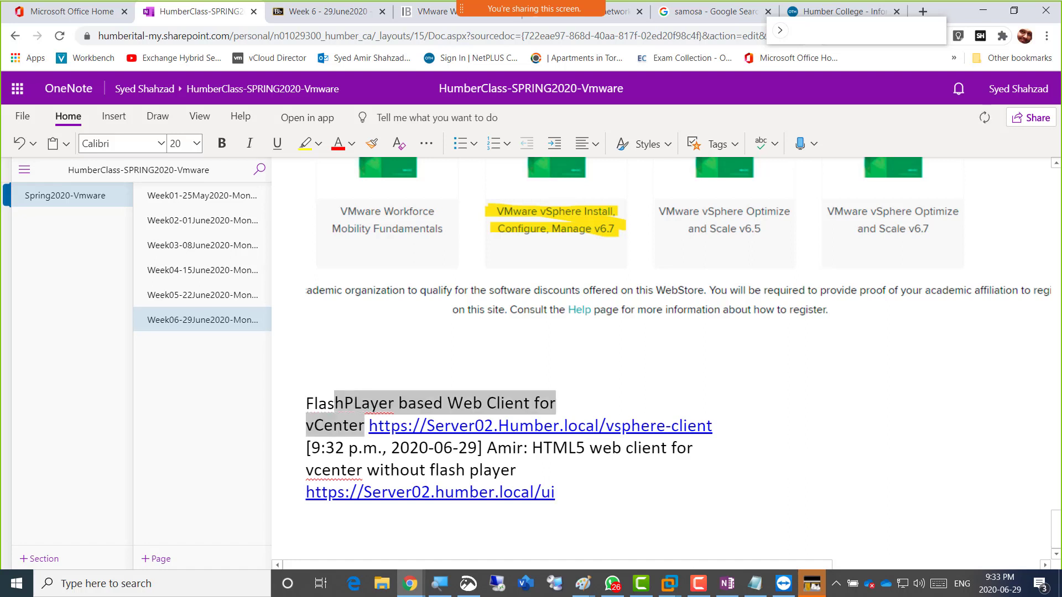
{"action": "key", "text": "Down"}
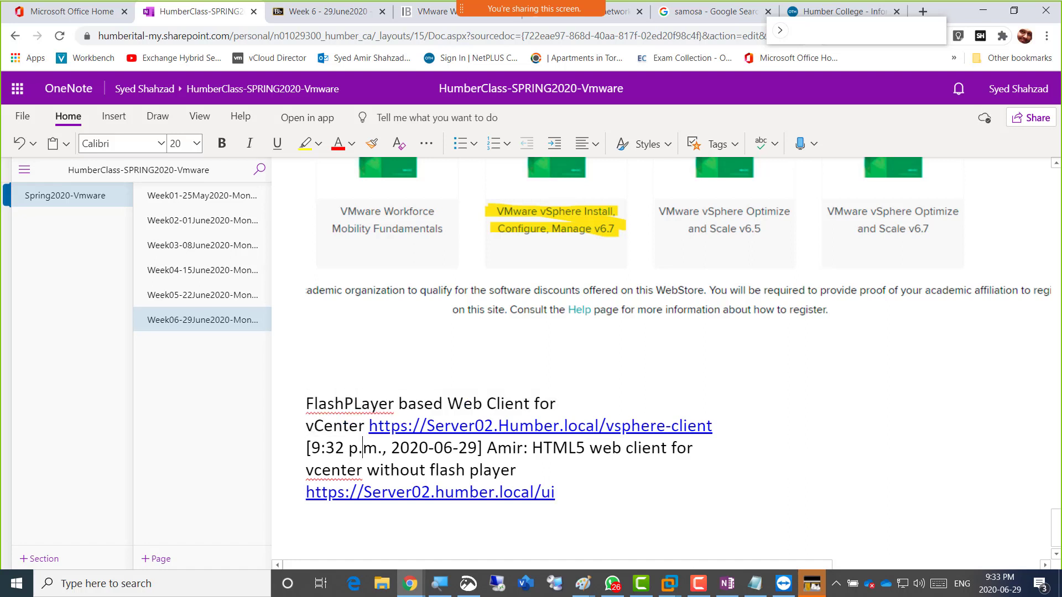
{"action": "key", "text": "Left"}
{"action": "key", "text": "Left"}
{"action": "key", "text": "Left"}
{"action": "key", "text": "Left"}
{"action": "key", "text": "Left"}
{"action": "key", "text": "Left"}
{"action": "key", "text": "Left"}
{"action": "key", "text": "Left"}
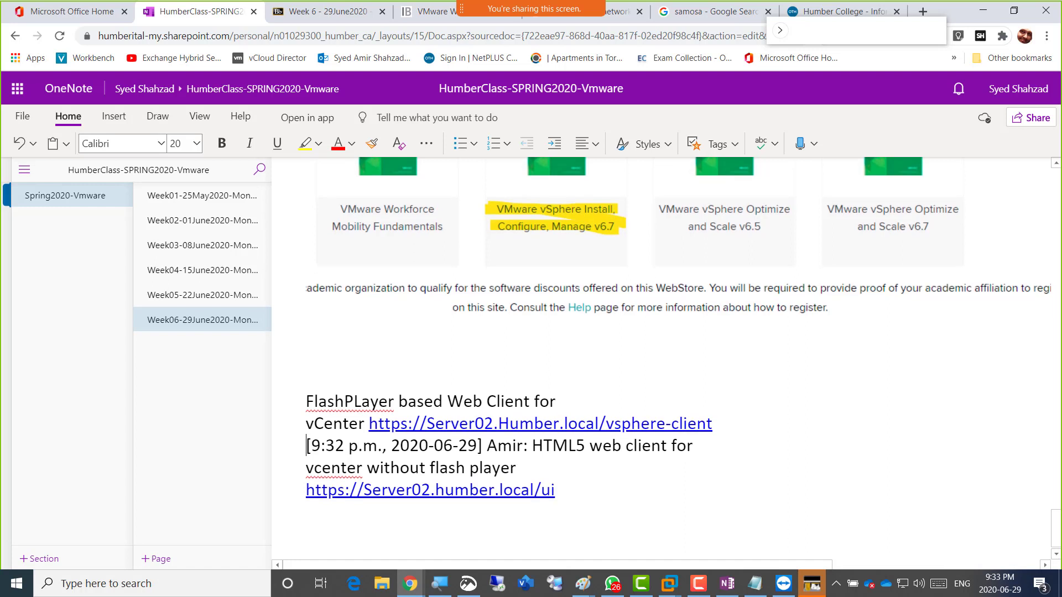
{"action": "key", "text": "shift+Right"}
{"action": "key", "text": "shift+Right"}
{"action": "key", "text": "shift+Right"}
{"action": "key", "text": "shift+Right"}
{"action": "key", "text": "shift+Right"}
{"action": "key", "text": "shift+Right"}
{"action": "key", "text": "shift+Right"}
{"action": "key", "text": "shift+Right"}
{"action": "key", "text": "shift+Right"}
{"action": "key", "text": "shift+Right"}
{"action": "key", "text": "shift+Right"}
{"action": "key", "text": "shift+Right"}
{"action": "key", "text": "shift+Right"}
{"action": "key", "text": "shift+Right"}
{"action": "key", "text": "shift+Right"}
{"action": "key", "text": "shift+Right"}
{"action": "key", "text": "shift+Right"}
{"action": "key", "text": "shift+Right"}
{"action": "key", "text": "shift+Right"}
{"action": "key", "text": "shift+Right"}
{"action": "key", "text": "shift+Right"}
{"action": "key", "text": "shift+Right"}
{"action": "key", "text": "shift+Right"}
{"action": "key", "text": "shift+Right"}
{"action": "key", "text": "shift+Right"}
{"action": "key", "text": "shift+Right"}
{"action": "key", "text": "shift+Right"}
{"action": "key", "text": "shift+Right"}
{"action": "key", "text": "shift+Right"}
{"action": "key", "text": "shift+Right"}
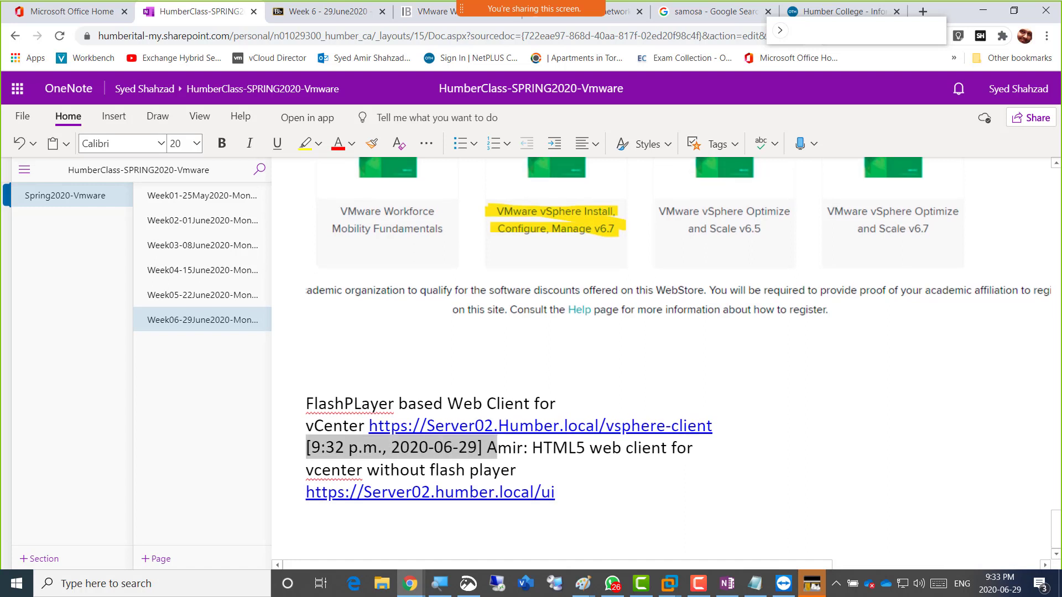
{"action": "key", "text": "Delete"}
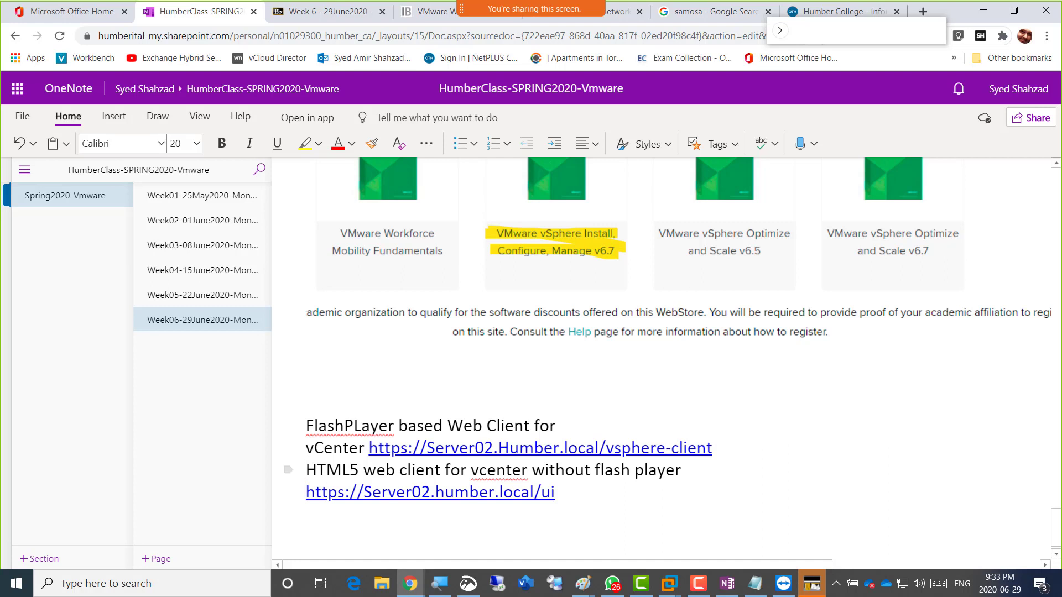
{"action": "left_click", "coordinate": [555, 491]}
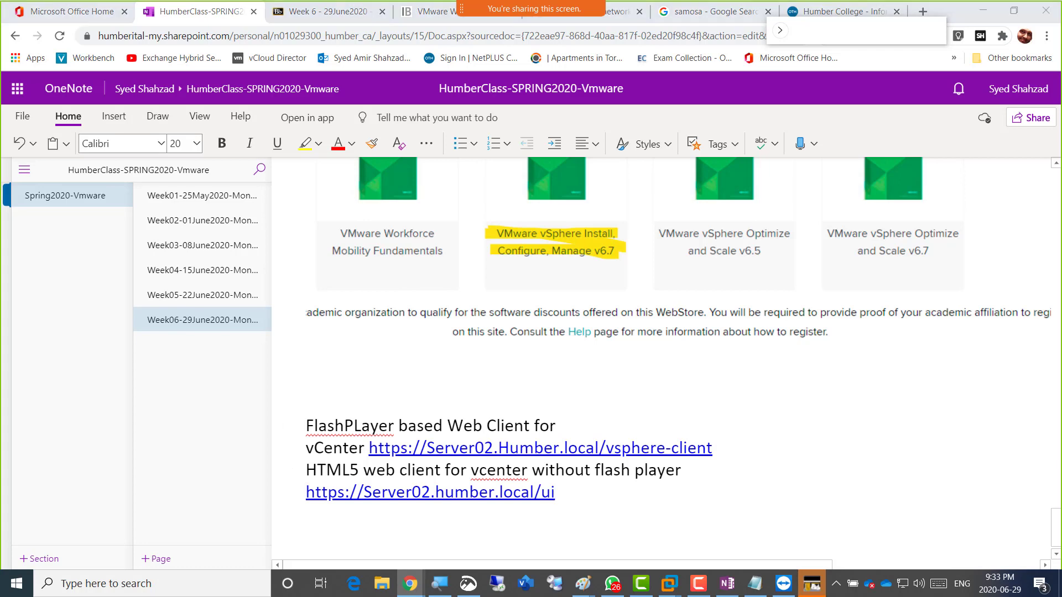
{"action": "key", "text": "alt+Tab"}
{"action": "key", "text": "alt+Tab"}
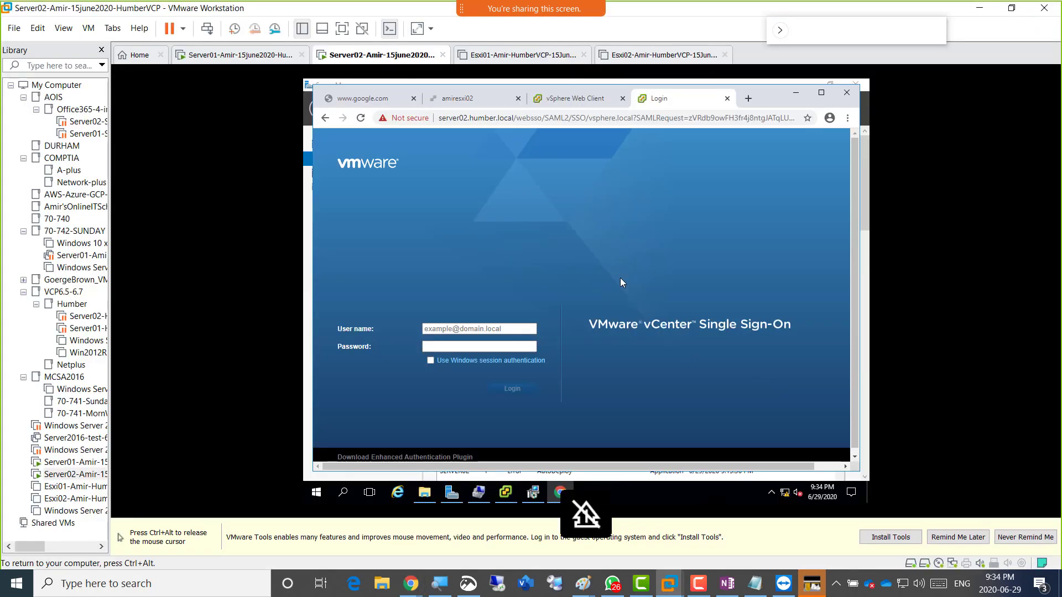
Enter the vsphere.local SSO administrator account as the user name and move to the password field.
{"action": "left_click", "coordinate": [470, 329]}
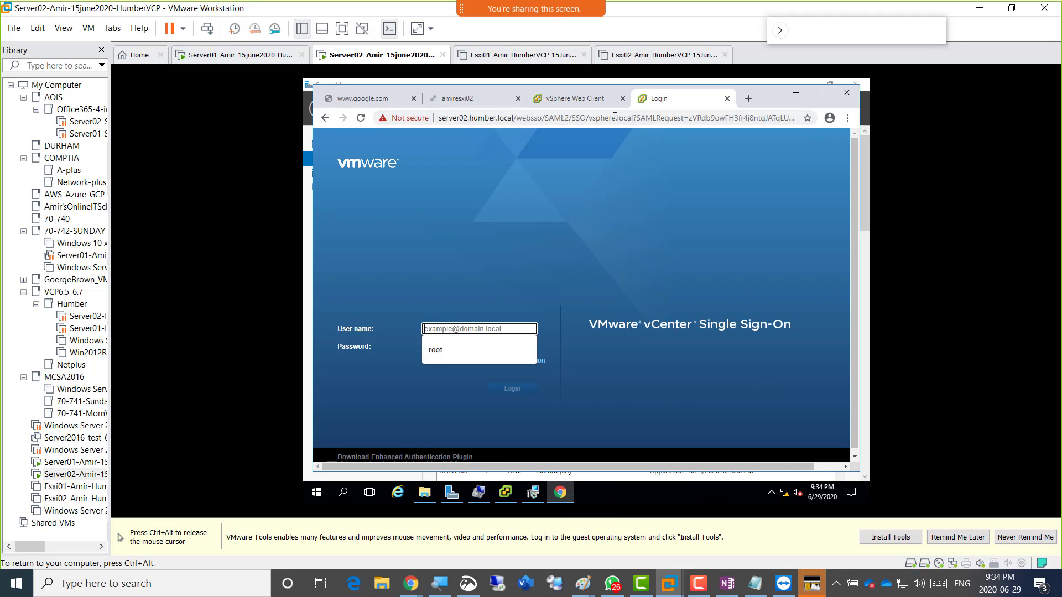
{"action": "left_click", "coordinate": [579, 99]}
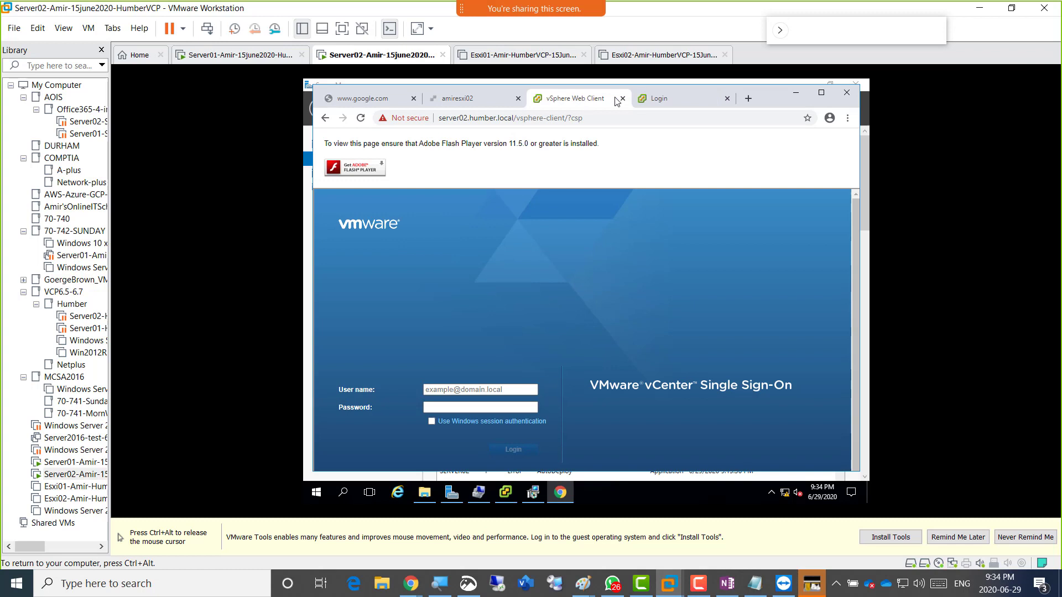
{"action": "left_click", "coordinate": [663, 99]}
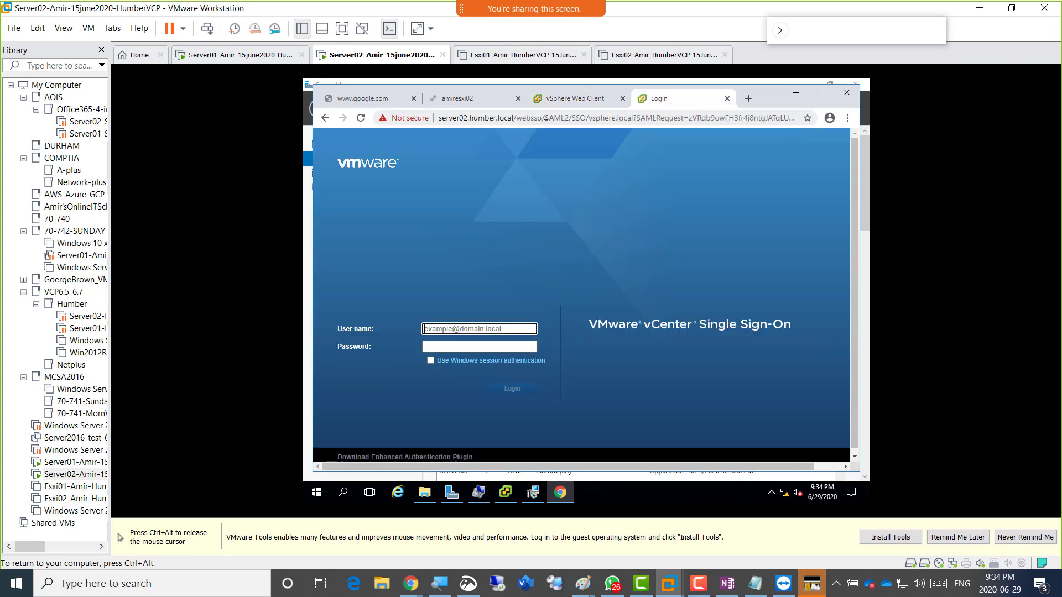
{"action": "left_click", "coordinate": [441, 330]}
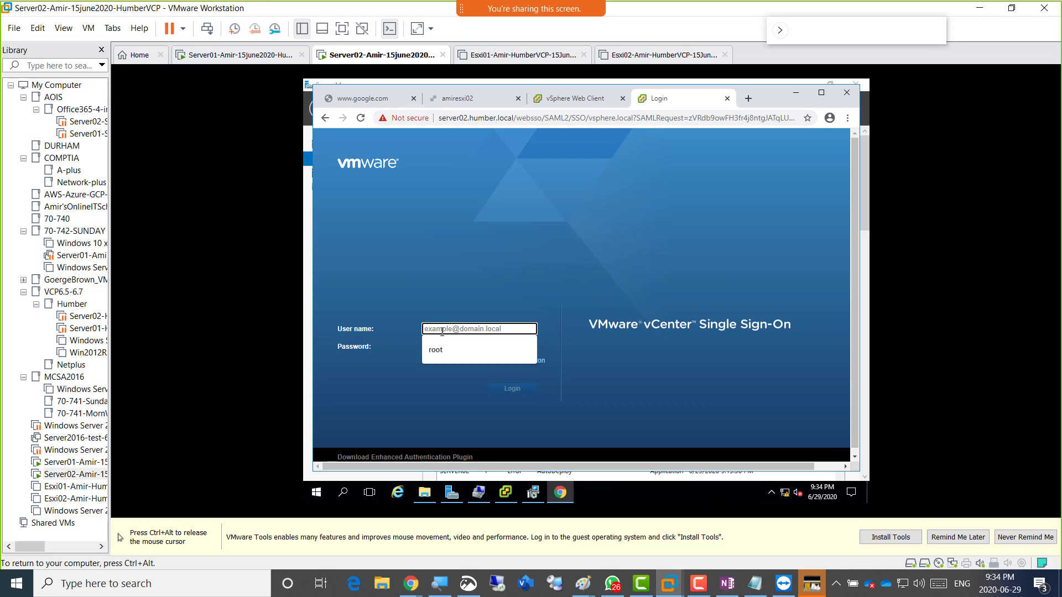
{"action": "type", "text": "Adminis"}
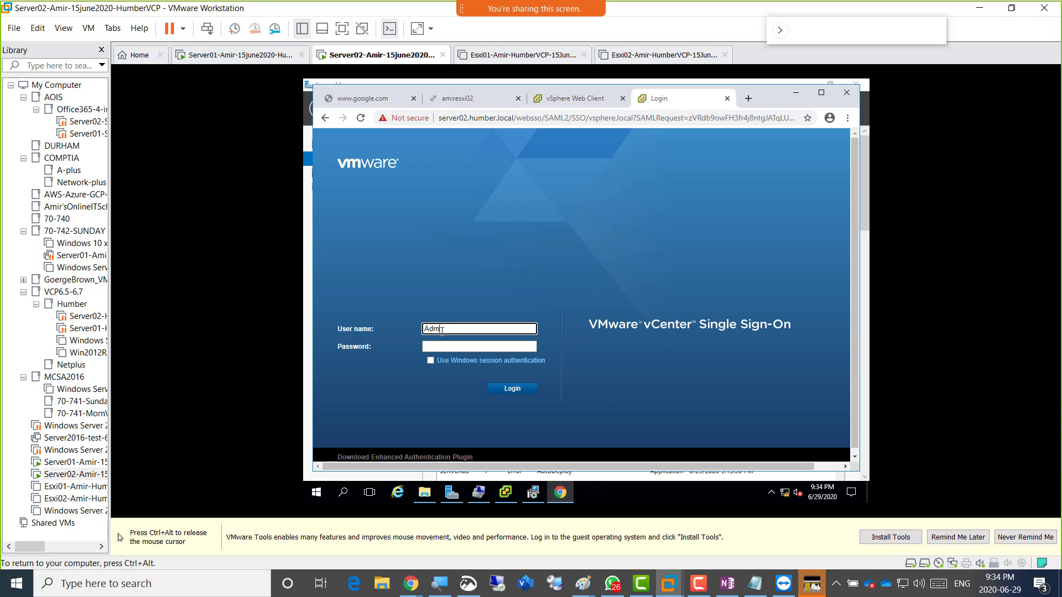
{"action": "type", "text": "trator@vsphere.local"}
{"action": "key", "text": "Tab"}
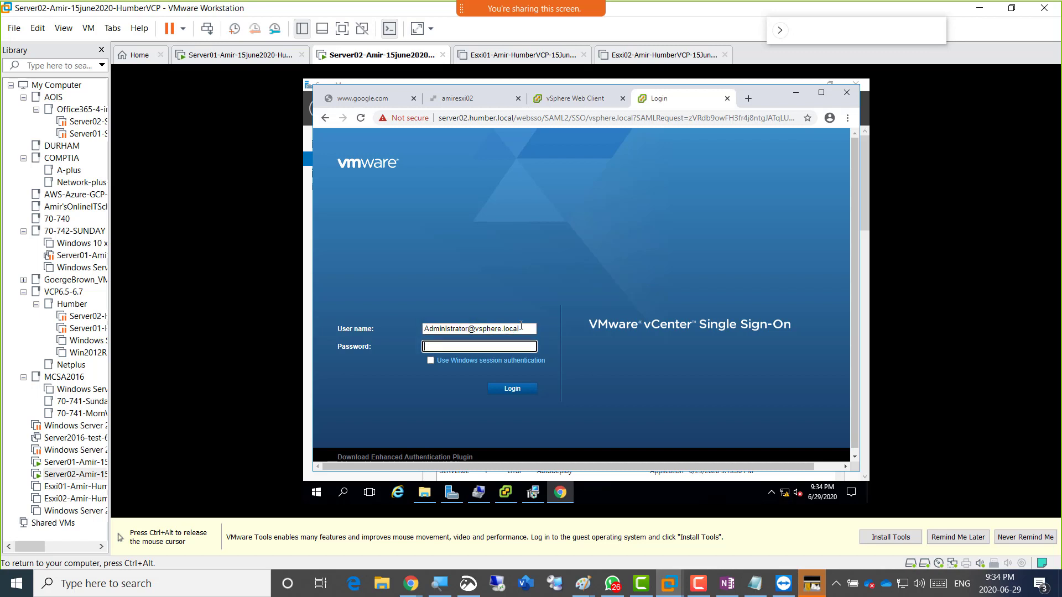
{"action": "key", "text": "ctrl+alt"}
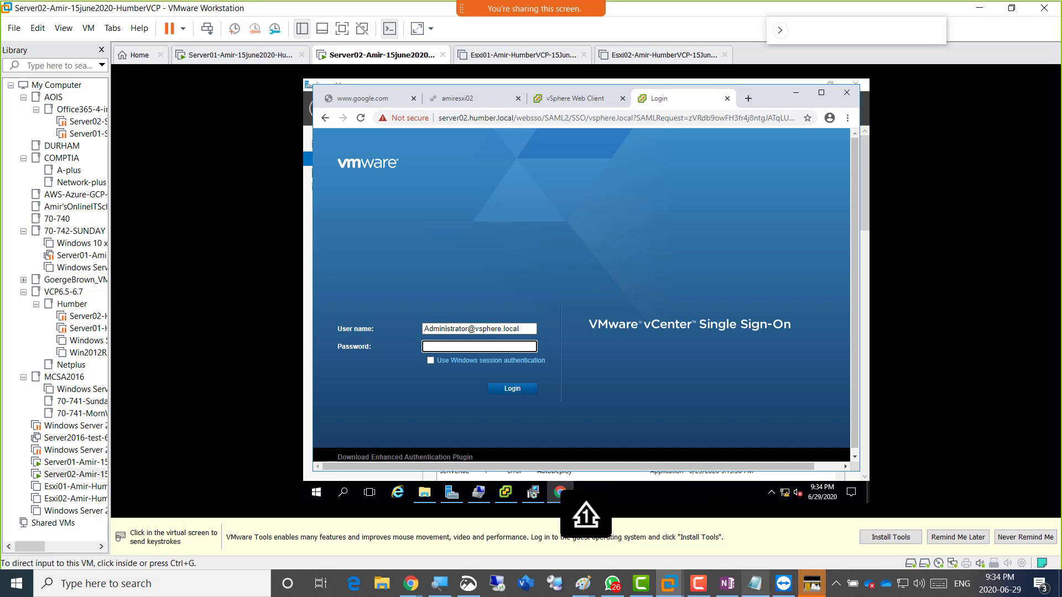
Select the long vCenter password in the Notepad notes, then refocus the VM's password field.
{"action": "left_click", "coordinate": [755, 583]}
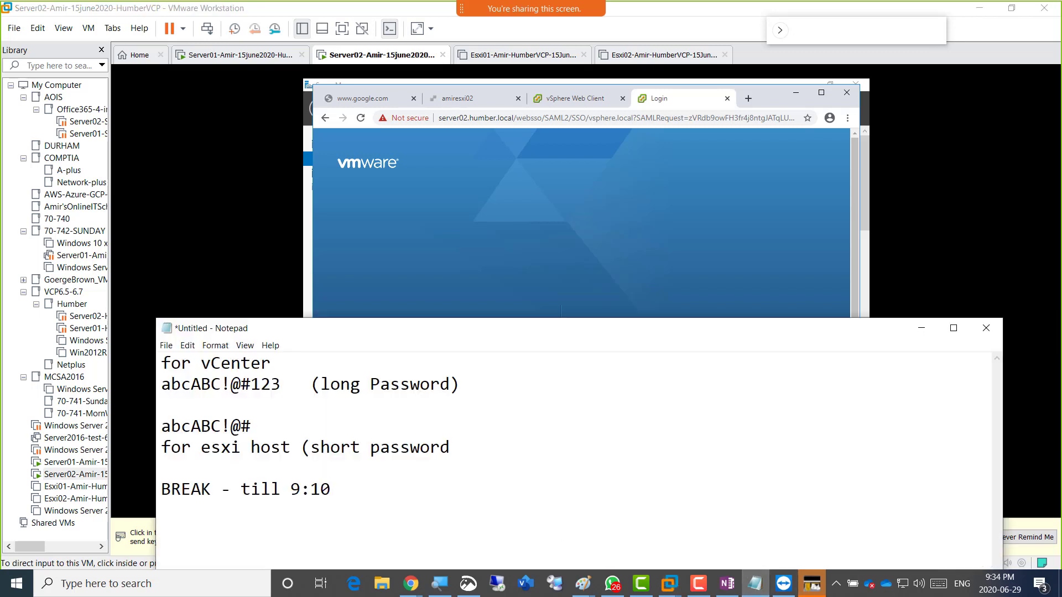
{"action": "left_click_drag", "start_coordinate": [281, 384], "coordinate": [161, 384]}
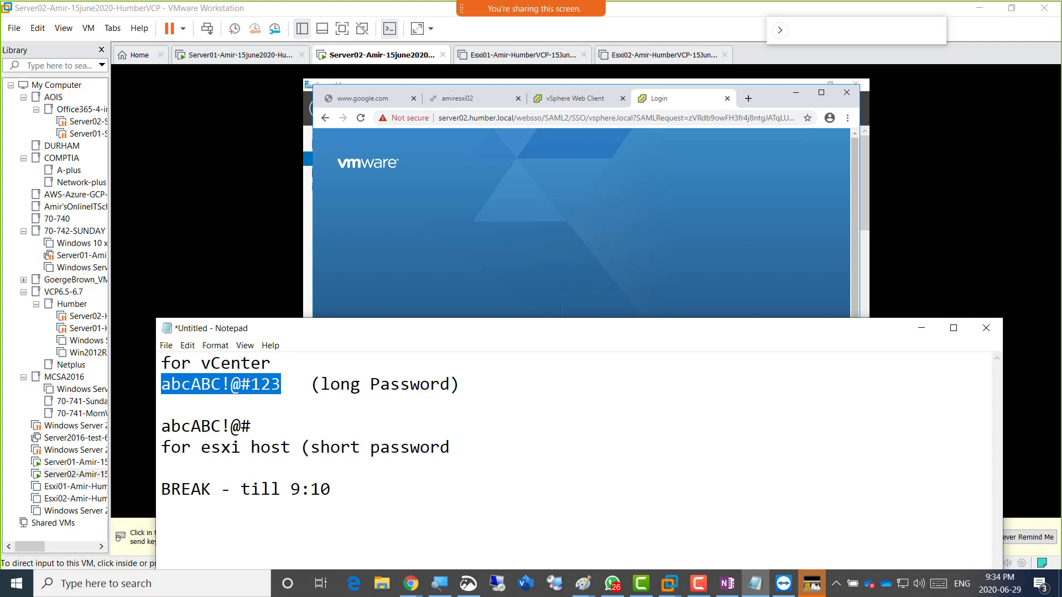
{"action": "left_click", "coordinate": [281, 383]}
{"action": "left_click_drag", "start_coordinate": [281, 384], "coordinate": [161, 383]}
{"action": "left_click", "coordinate": [442, 267]}
{"action": "left_click", "coordinate": [441, 346]}
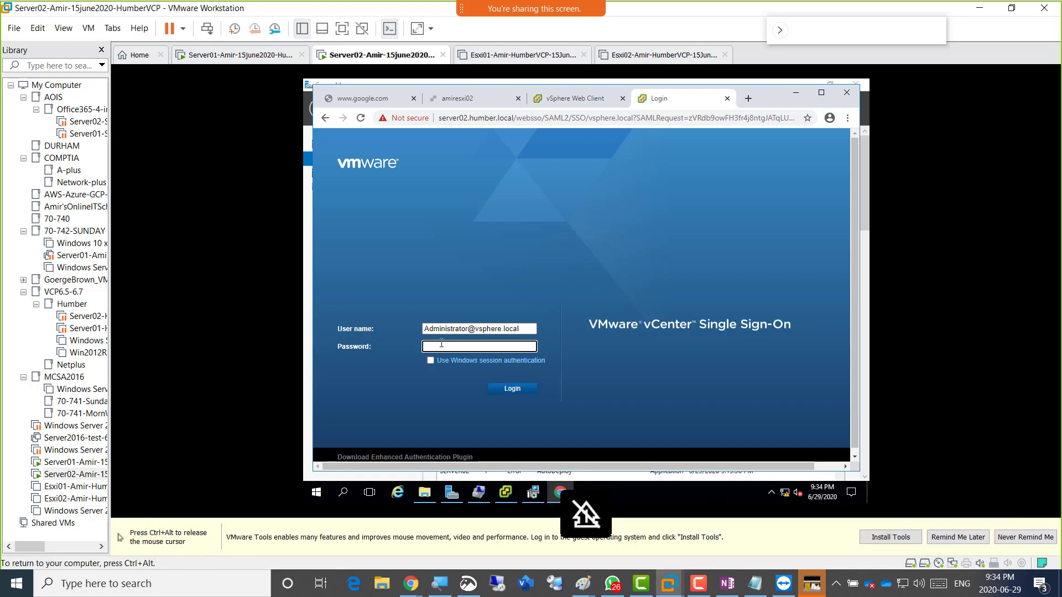
Type the administrator password and submit the login, checking both client tabs while it loads.
{"action": "type", "text": "•••••••"}
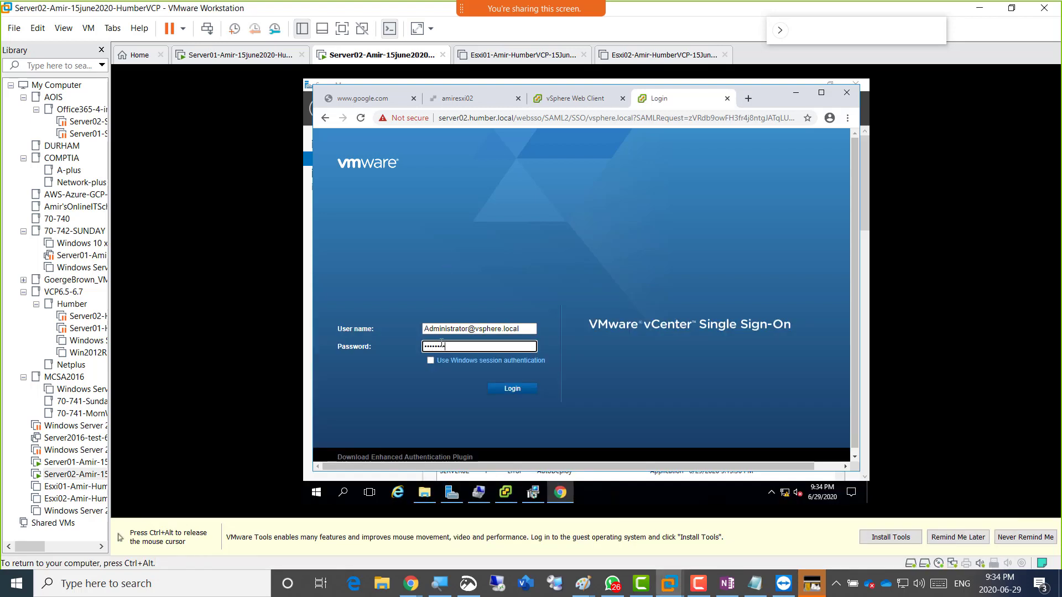
{"action": "type", "text": "•••"}
{"action": "left_click", "coordinate": [516, 393]}
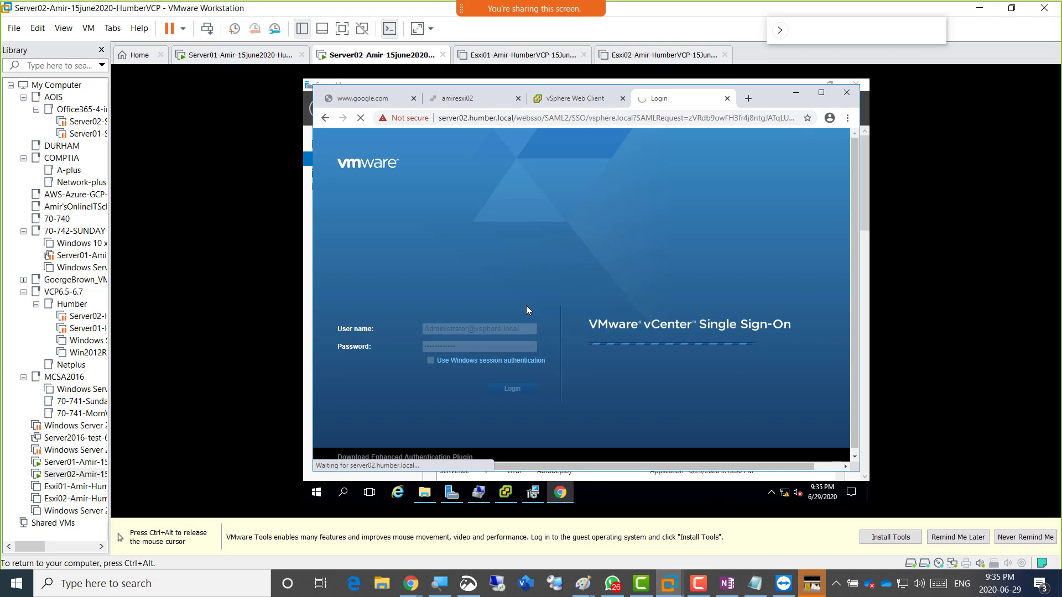
{"action": "left_click", "coordinate": [570, 103]}
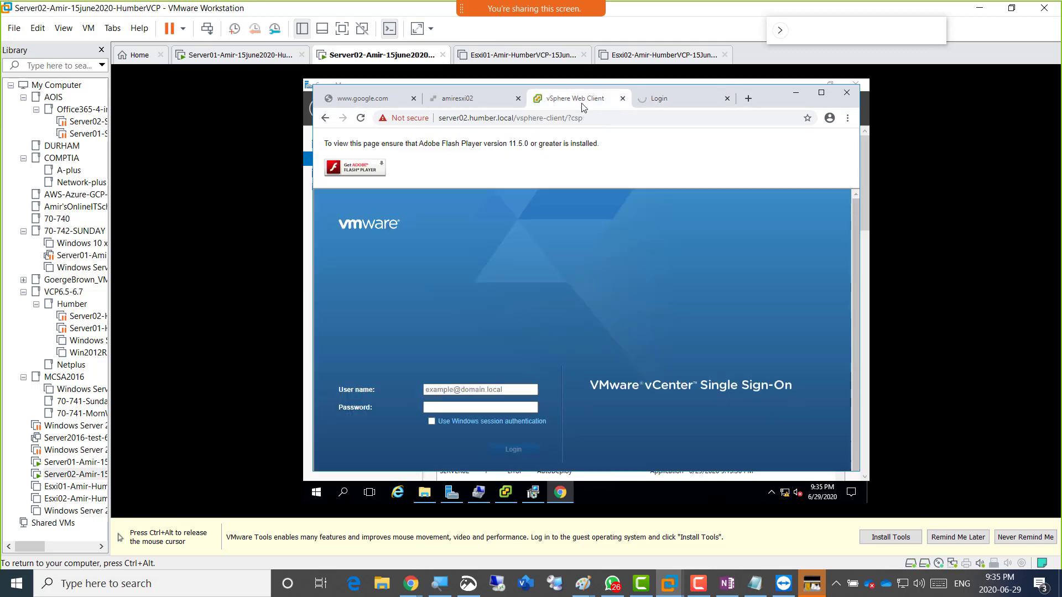
{"action": "left_click", "coordinate": [666, 101]}
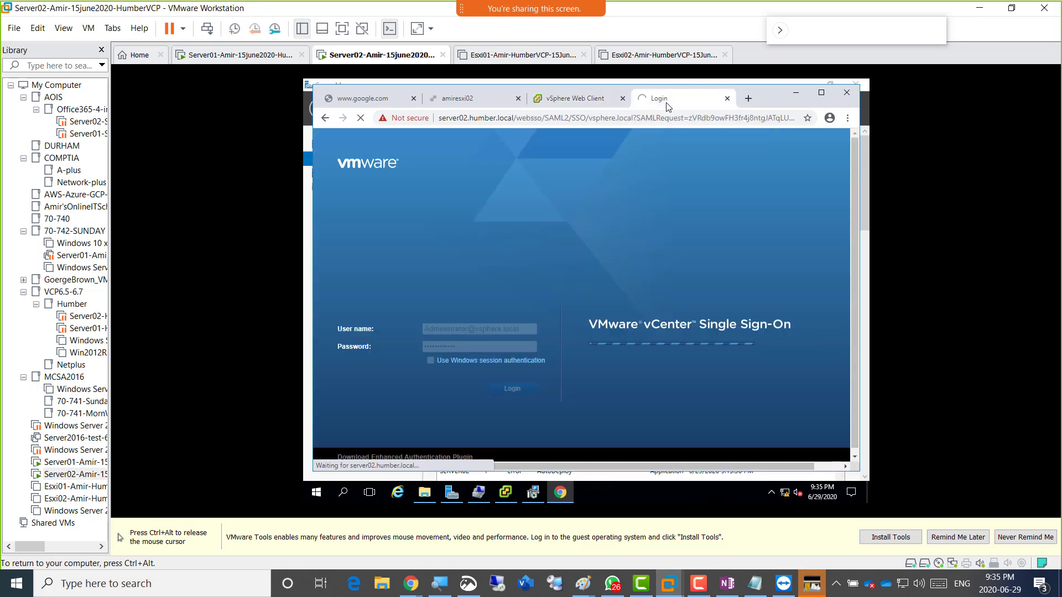
{"action": "left_click", "coordinate": [559, 106]}
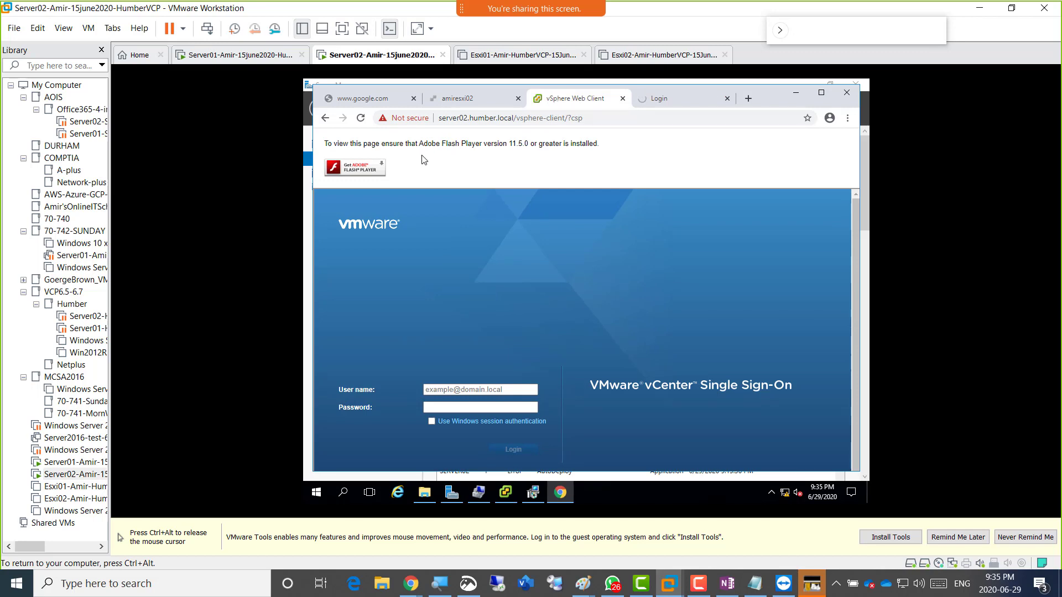
{"action": "left_click", "coordinate": [657, 102]}
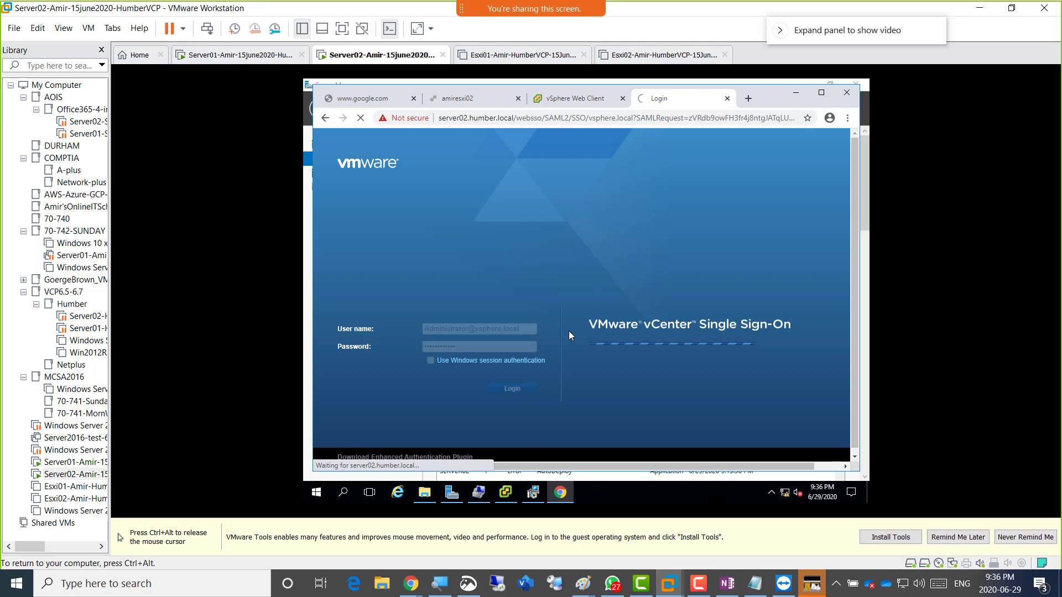
{"action": "key", "text": "ctrl+alt"}
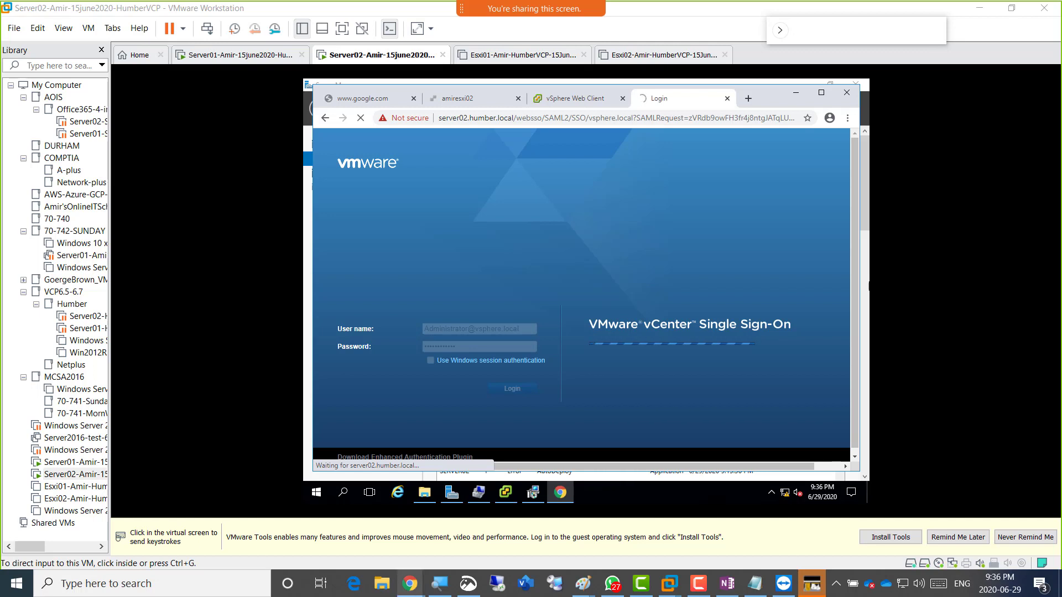
{"action": "mouse_move", "coordinate": [410, 583]}
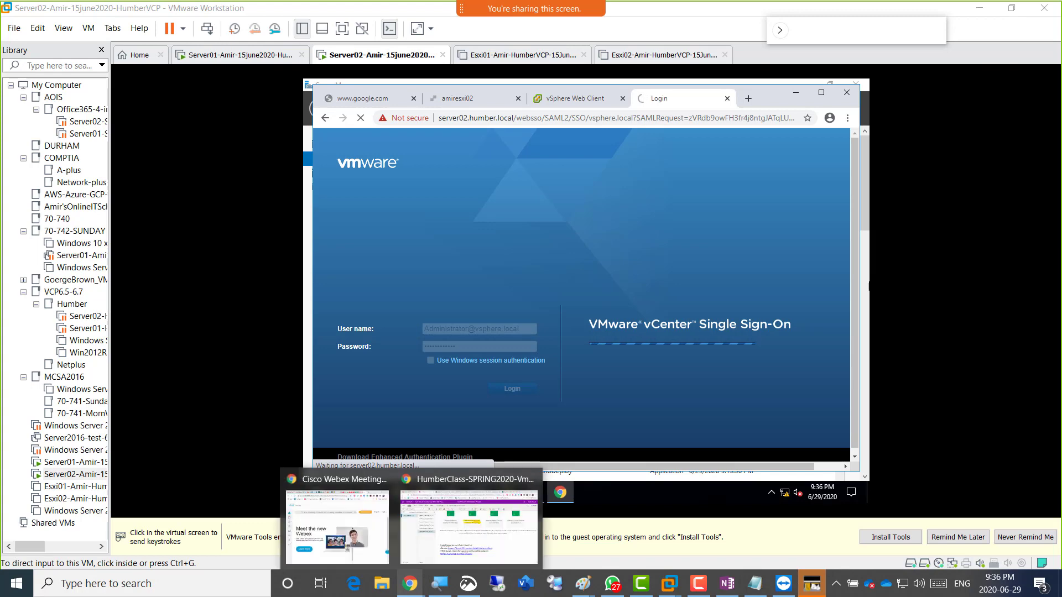
On the Week06 page, type and select 'Screenshot 5: Logged in from HTML5 client into vCenter for windows' after the ui link.
{"action": "left_click", "coordinate": [468, 525]}
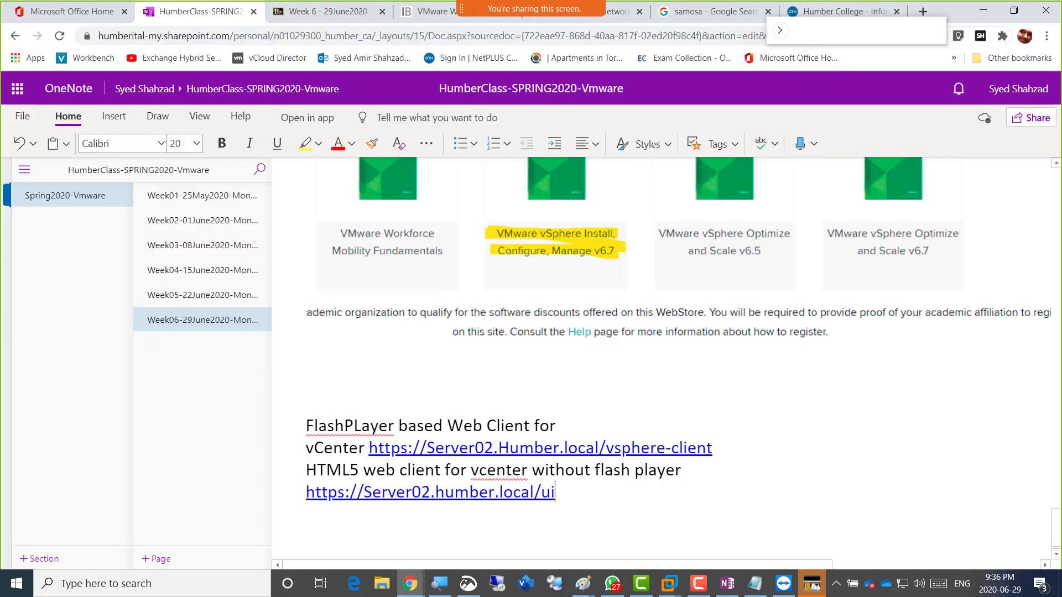
{"action": "key", "text": "Return"}
{"action": "key", "text": "Return"}
{"action": "type", "text": "Sc"}
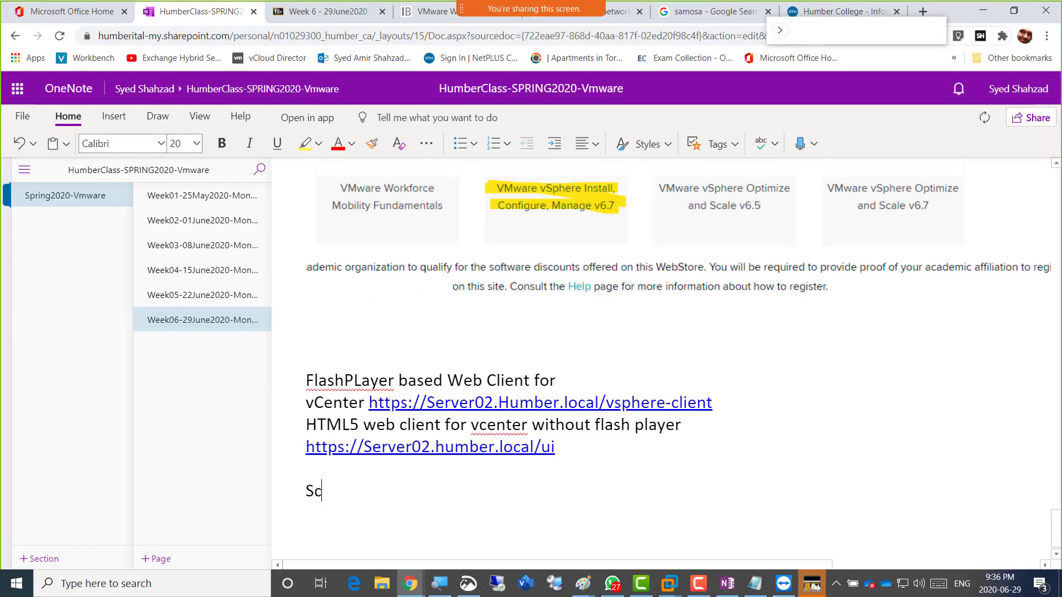
{"action": "type", "text": "reenshot 5"}
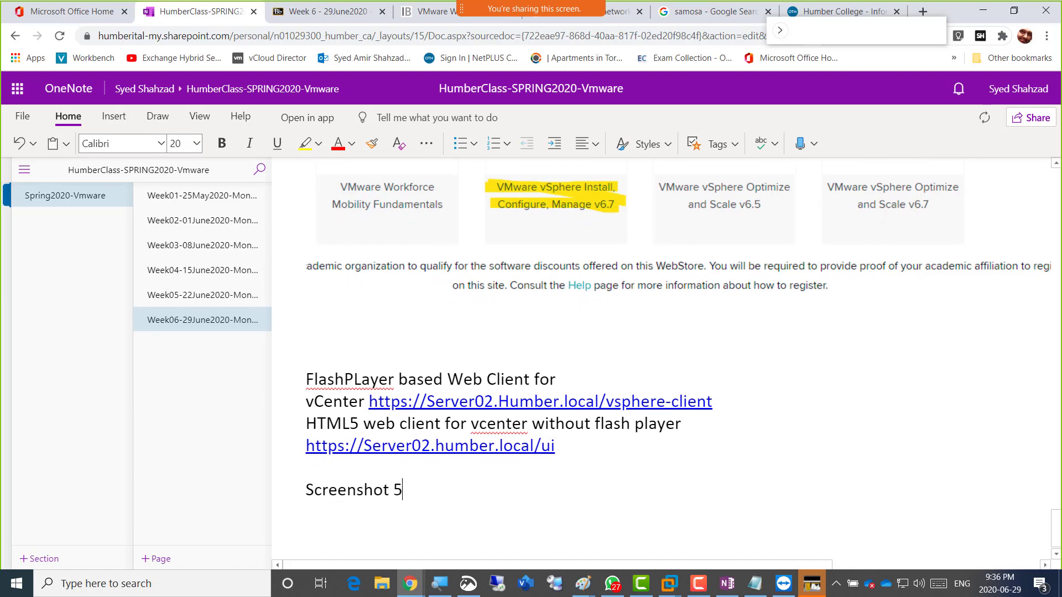
{"action": "type", "text": ": Logged in from "}
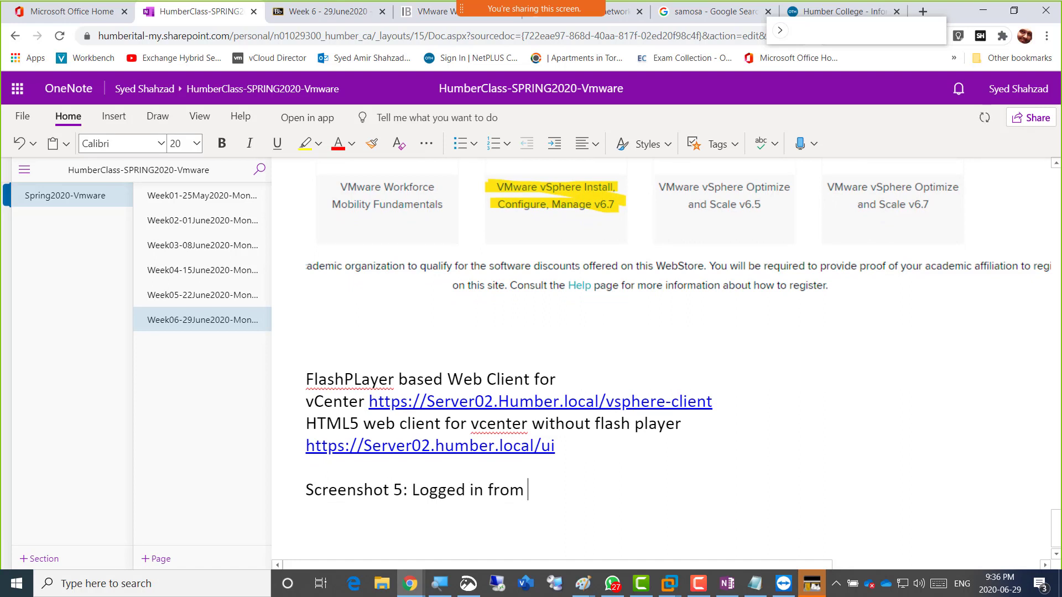
{"action": "type", "text": "HTML5 client i"}
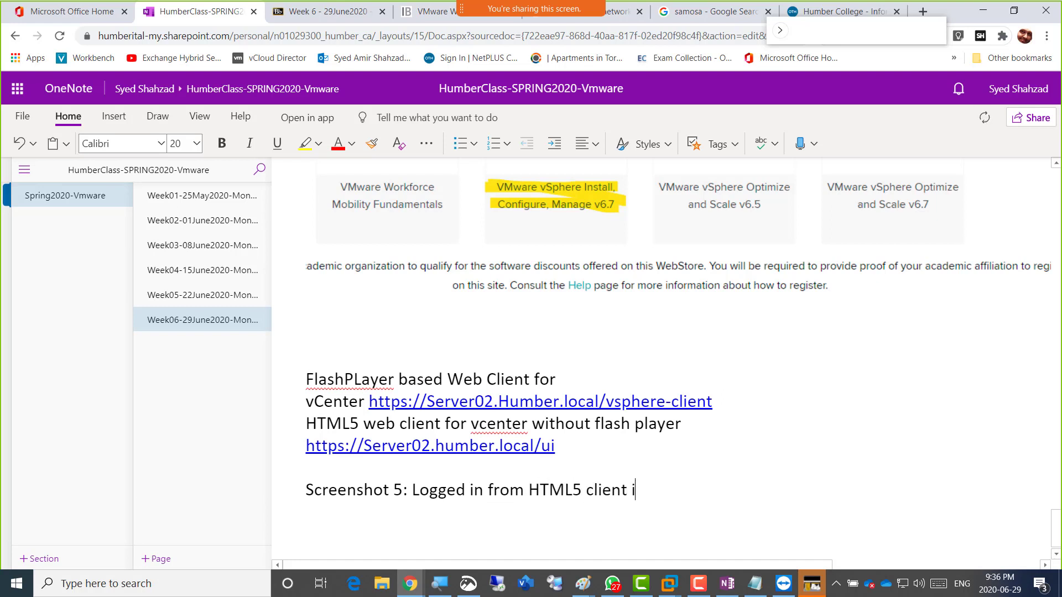
{"action": "type", "text": "nto vCenr"}
{"action": "key", "text": "BackSpace"}
{"action": "type", "text": "ter for "}
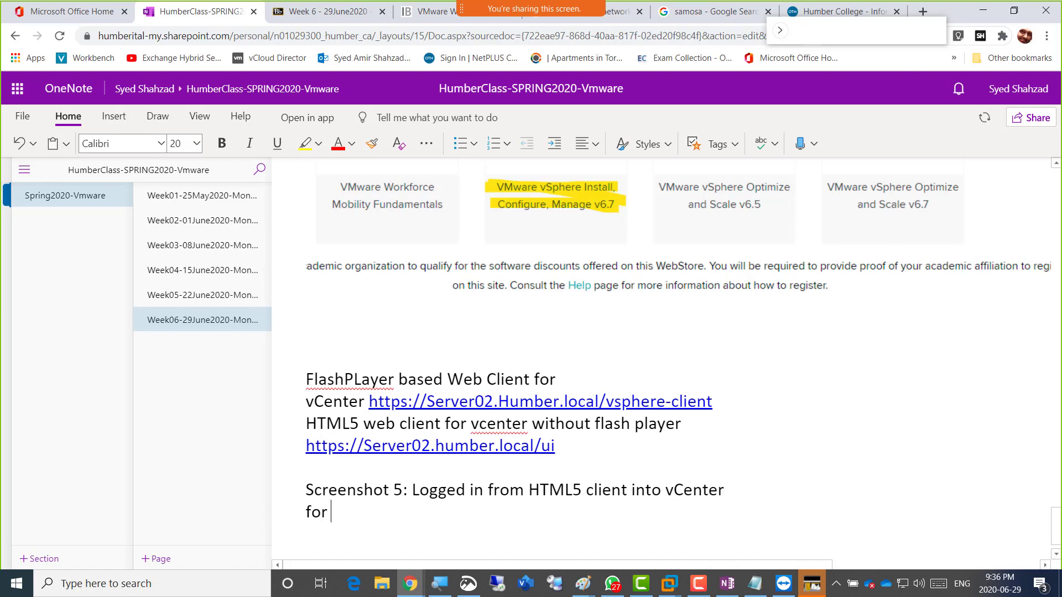
{"action": "type", "text": "windows"}
{"action": "key", "text": "shift+Up"}
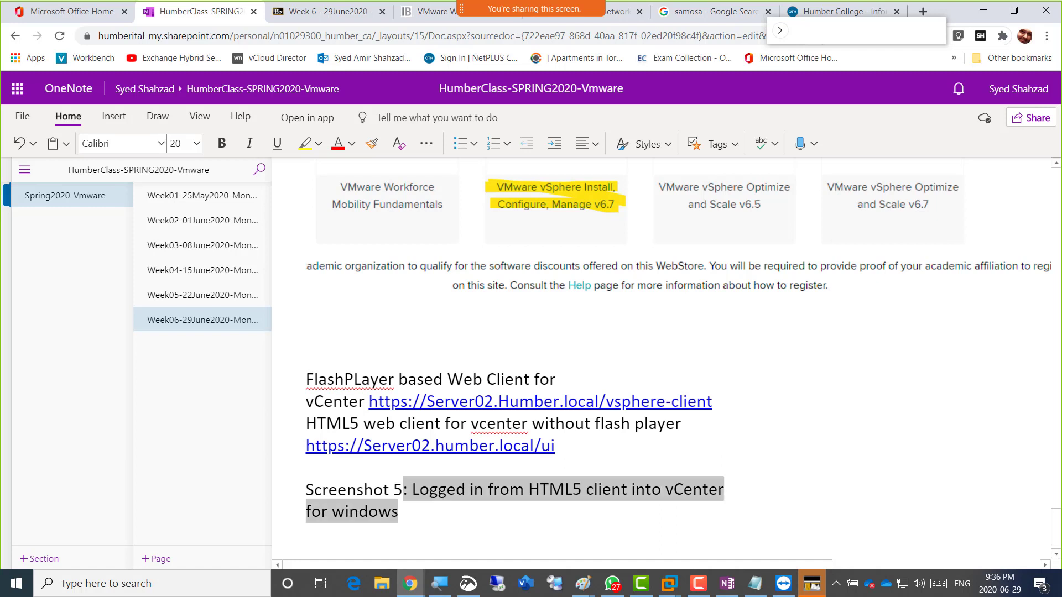
{"action": "key", "text": "shift+Left"}
{"action": "key", "text": "shift+Left"}
{"action": "key", "text": "shift+Left"}
{"action": "key", "text": "shift+Left"}
{"action": "key", "text": "shift+Left"}
{"action": "key", "text": "shift+Left"}
{"action": "key", "text": "shift+Left"}
{"action": "key", "text": "shift+Left"}
{"action": "key", "text": "shift+Left"}
{"action": "key", "text": "shift+Left"}
{"action": "key", "text": "shift+Left"}
{"action": "key", "text": "shift+Left"}
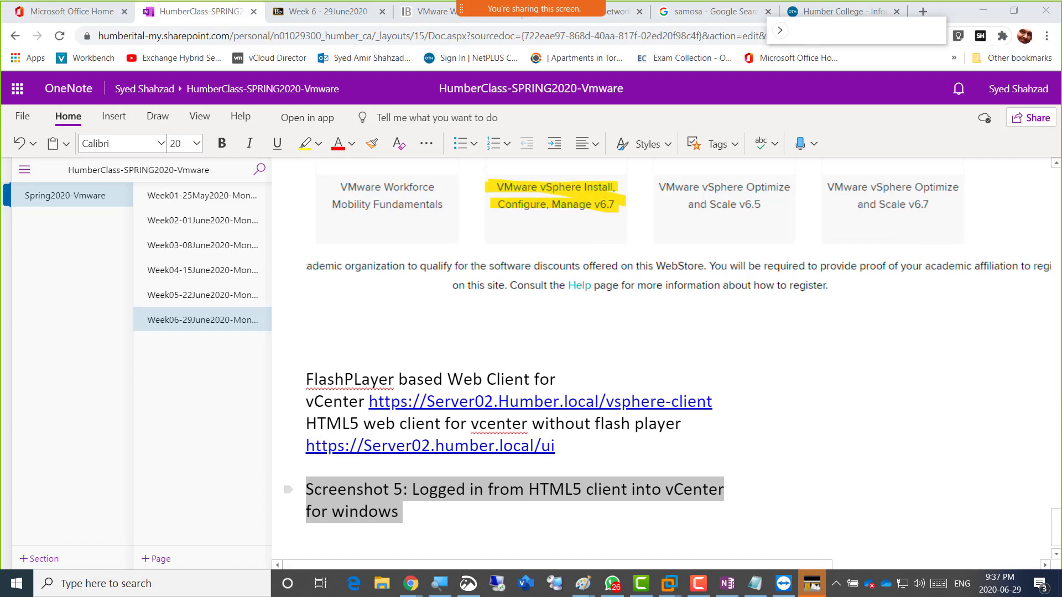
{"action": "key", "text": "alt+Tab"}
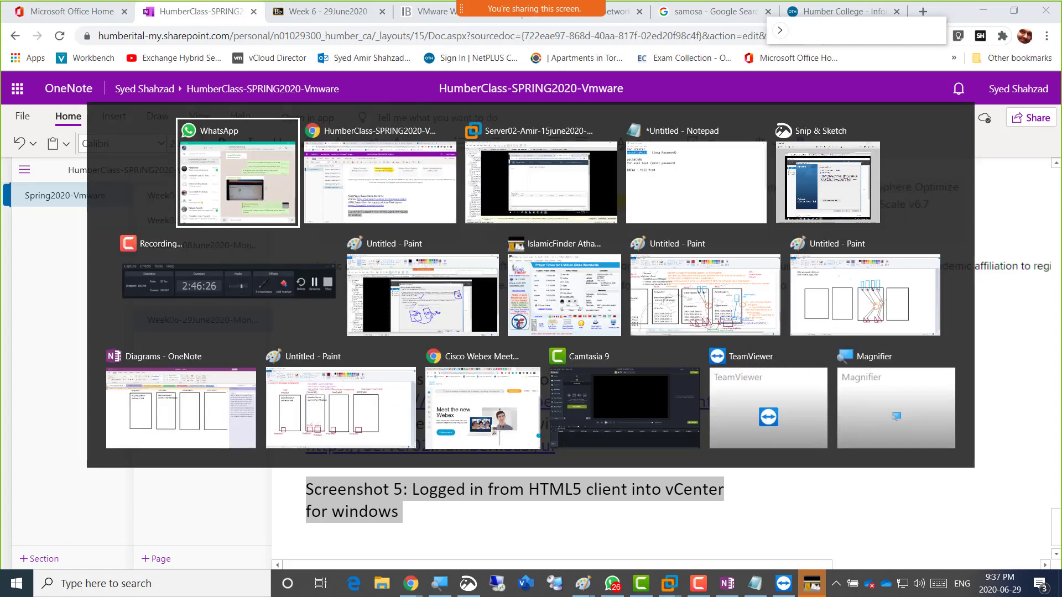
Snip the logged-in vSphere Client area of the Server02 VM screen with Snip & Sketch.
{"action": "key", "text": "alt+Tab"}
{"action": "key", "text": "alt+Tab"}
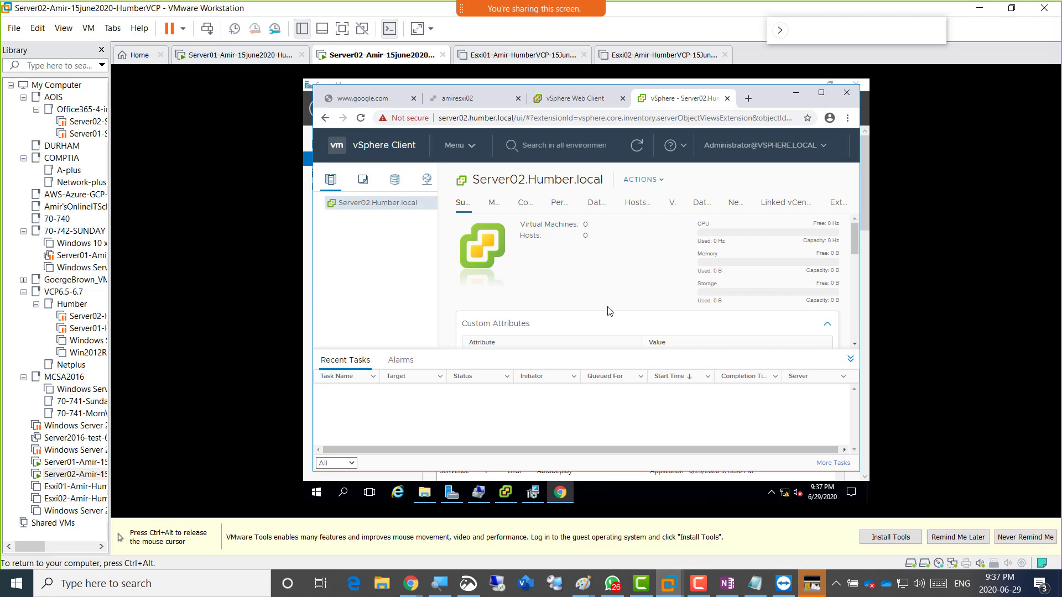
{"action": "key", "text": "ctrl+alt"}
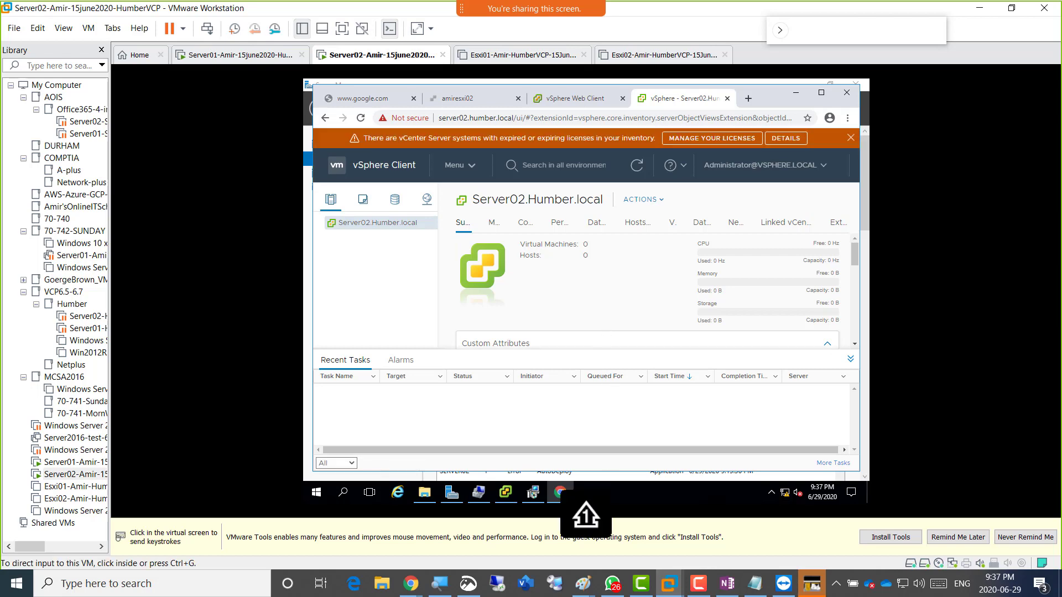
{"action": "left_click", "coordinate": [469, 584]}
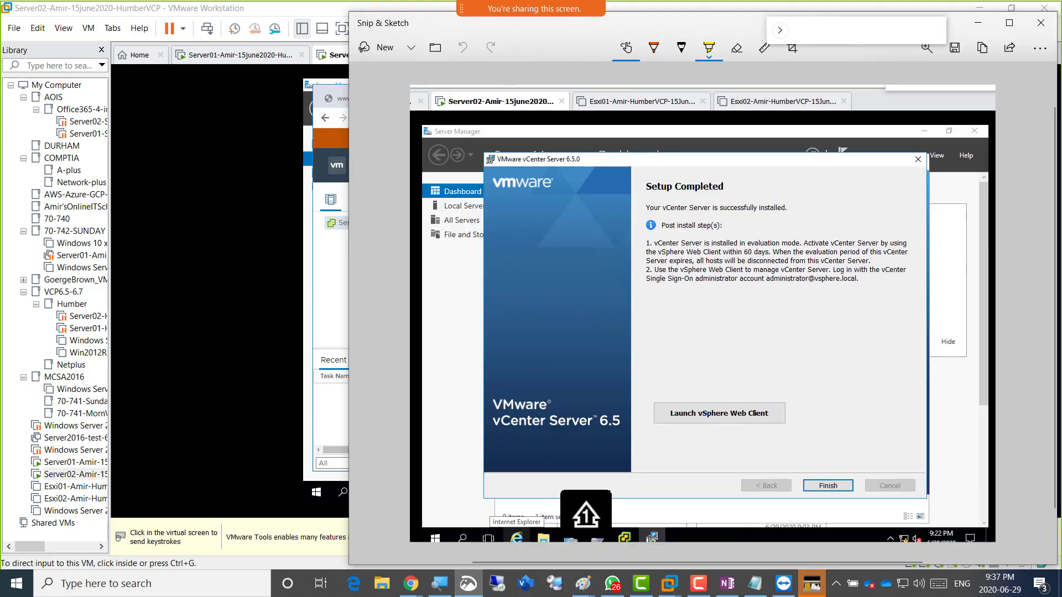
{"action": "left_click", "coordinate": [376, 47]}
{"action": "mouse_move", "coordinate": [297, 35]}
{"action": "left_mouse_down"}
{"action": "mouse_move", "coordinate": [857, 385]}
{"action": "mouse_move", "coordinate": [887, 497]}
{"action": "left_mouse_up"}
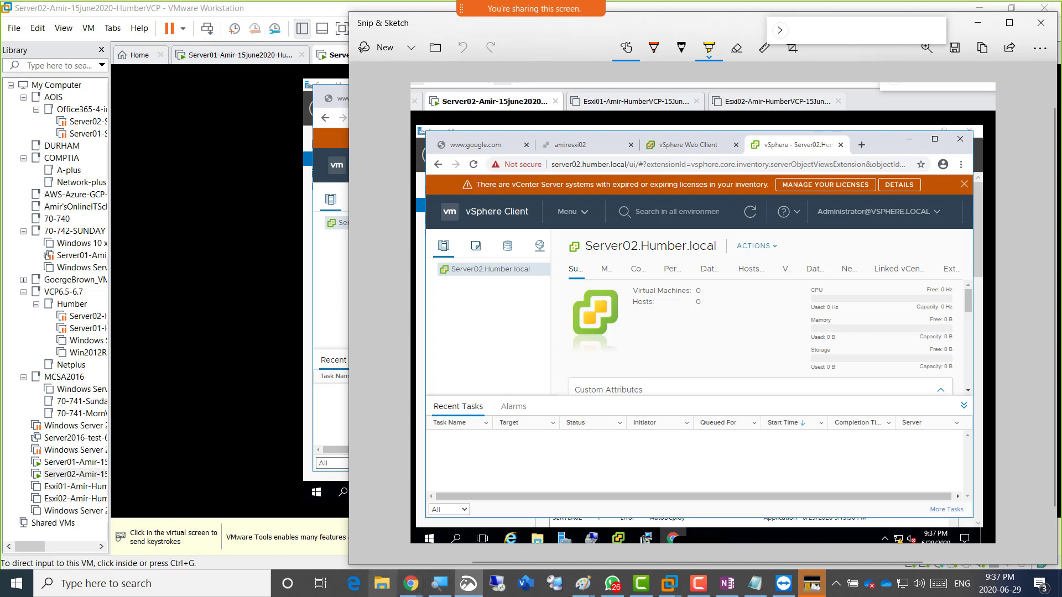
{"action": "left_click", "coordinate": [410, 584]}
Paste the vSphere Client snip below the Screenshot 5 note on the Week06 page, then switch to Server02.
{"action": "left_click", "coordinate": [470, 525]}
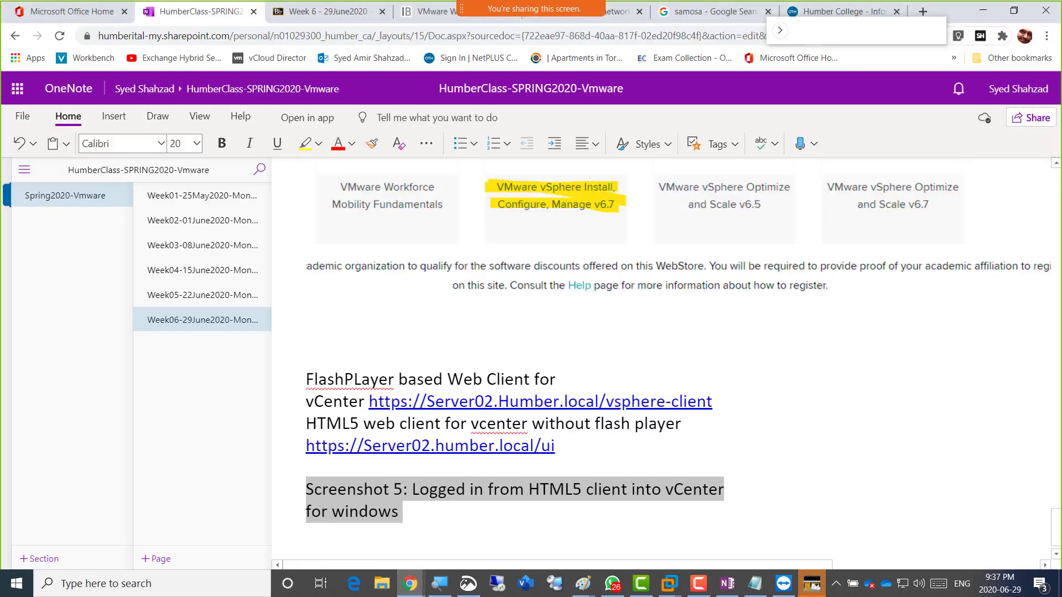
{"action": "left_click", "coordinate": [400, 512]}
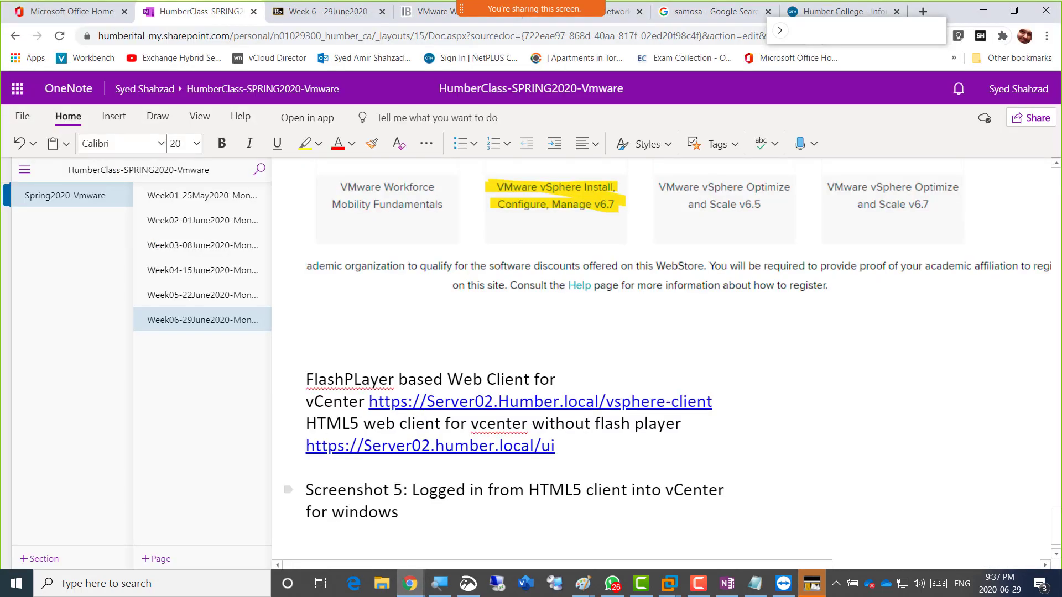
{"action": "key", "text": "ctrl+v"}
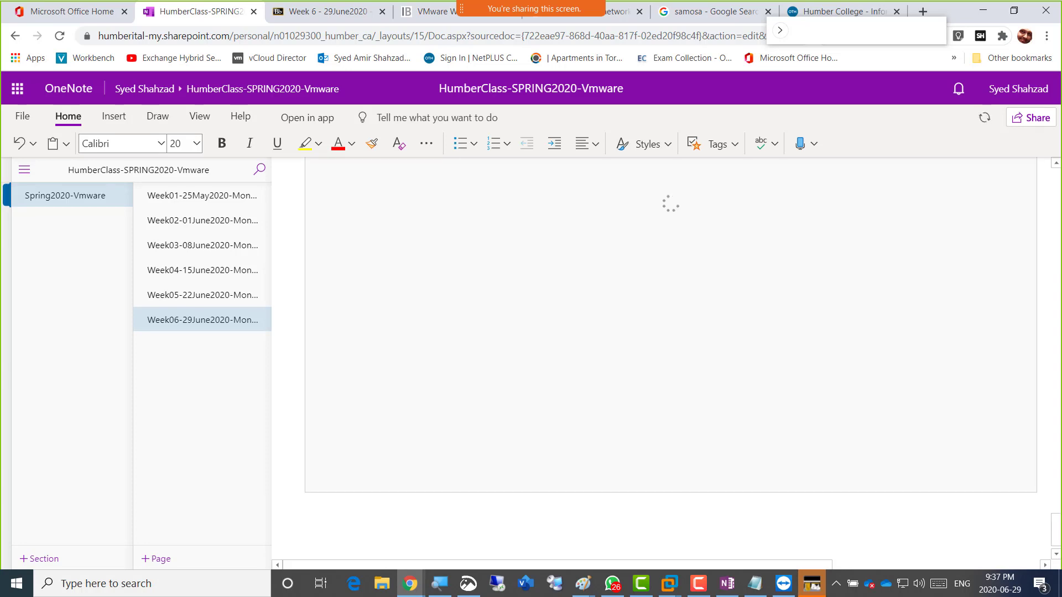
{"action": "scroll", "coordinate": [670, 359], "scroll_direction": "up", "scroll_amount": 5}
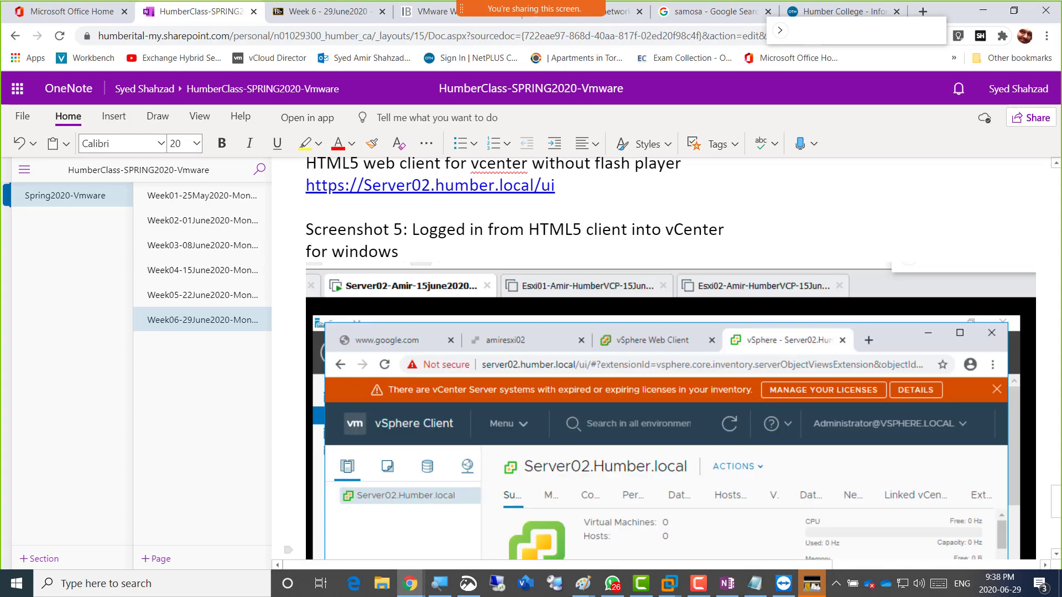
{"action": "scroll", "coordinate": [670, 360], "scroll_direction": "down", "scroll_amount": 2}
{"action": "scroll", "coordinate": [670, 359], "scroll_direction": "up", "scroll_amount": 1}
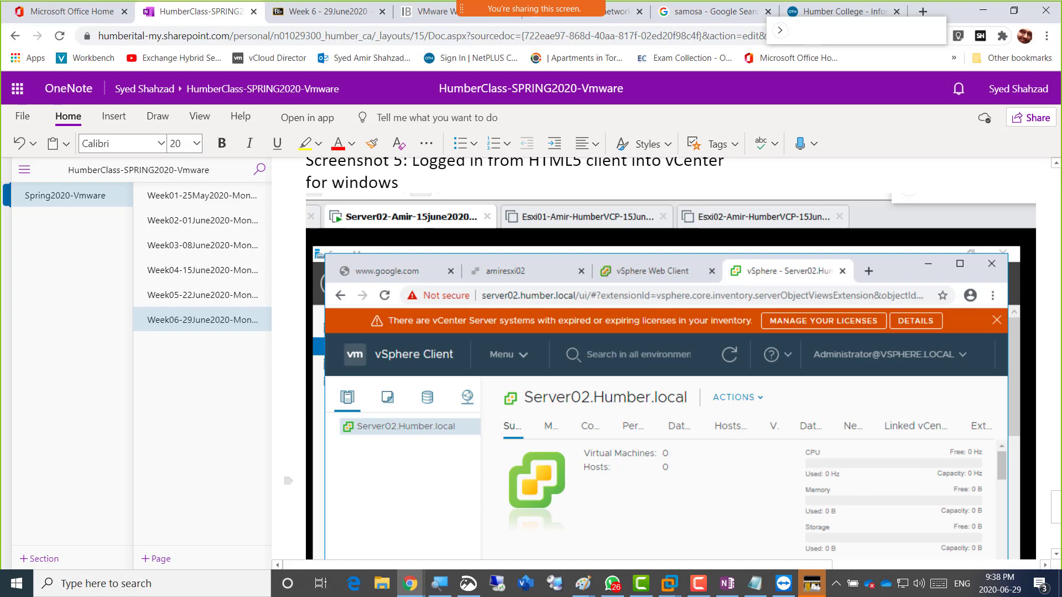
{"action": "key", "text": "alt+Tab"}
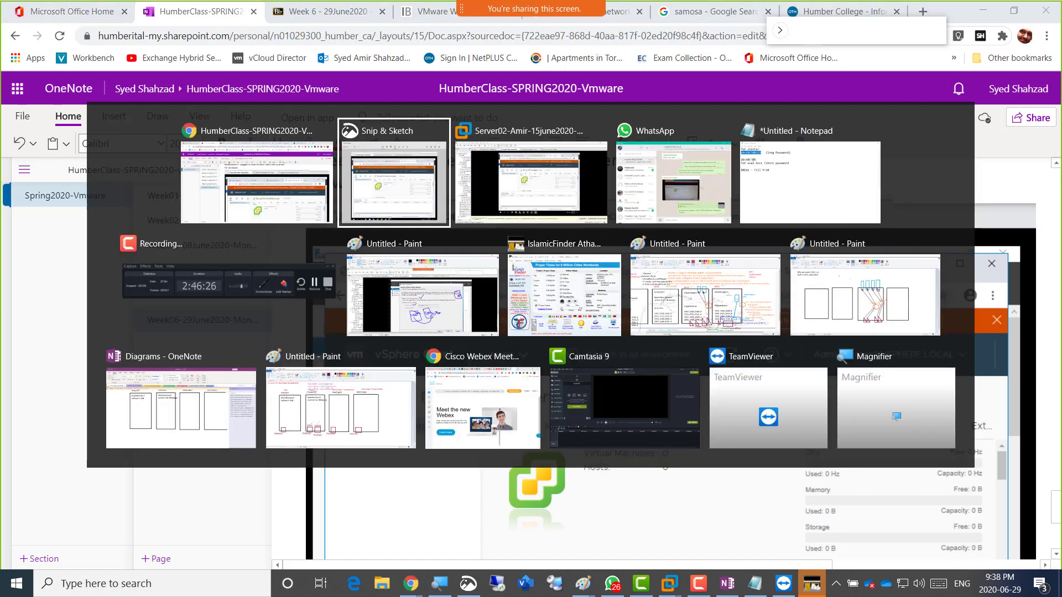
{"action": "key", "text": "Tab"}
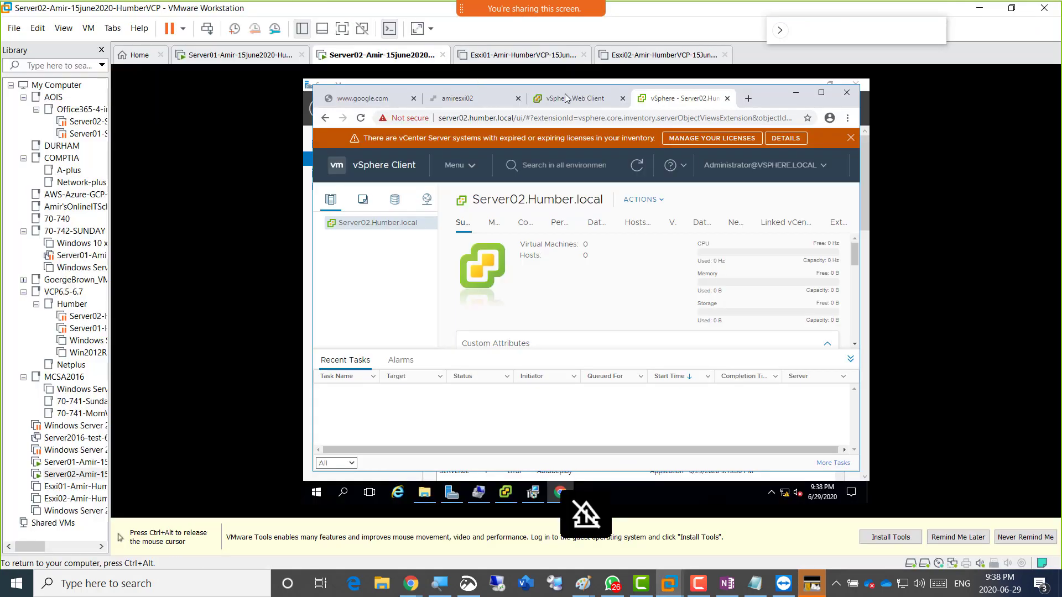
Switch to Server02's 'vSphere Web Client' browser tab showing the Flash-based Single Sign-On login.
{"action": "left_click", "coordinate": [567, 99]}
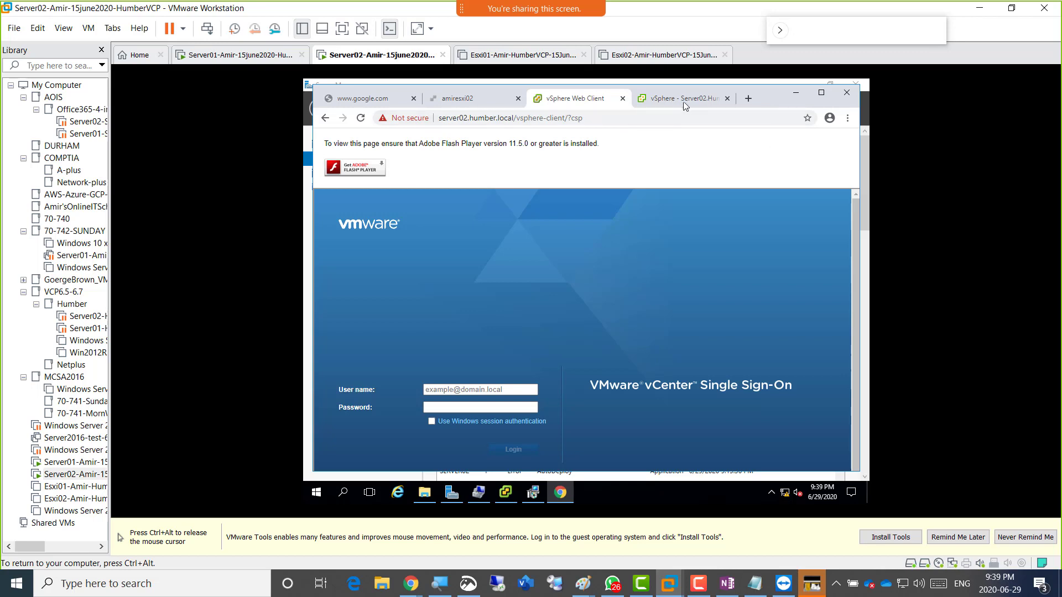
{"action": "left_click", "coordinate": [684, 103]}
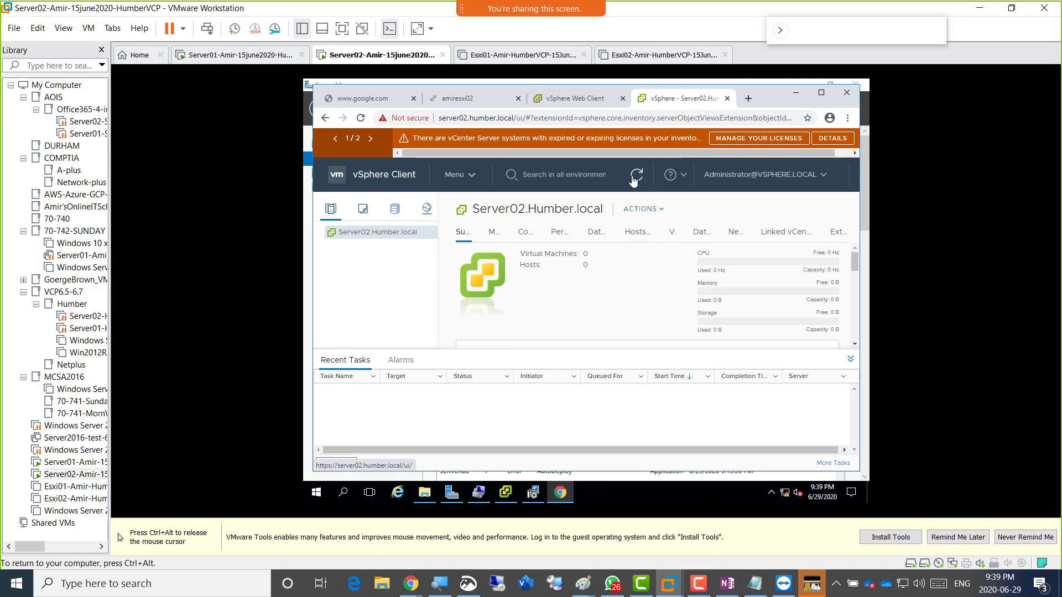
{"action": "left_click", "coordinate": [626, 234]}
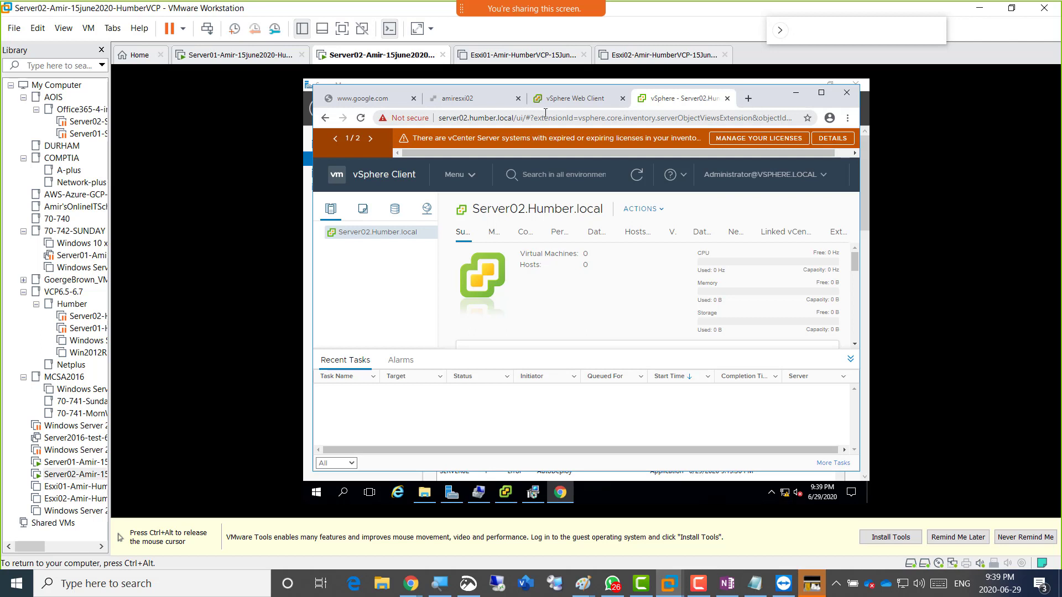
{"action": "left_click", "coordinate": [568, 102]}
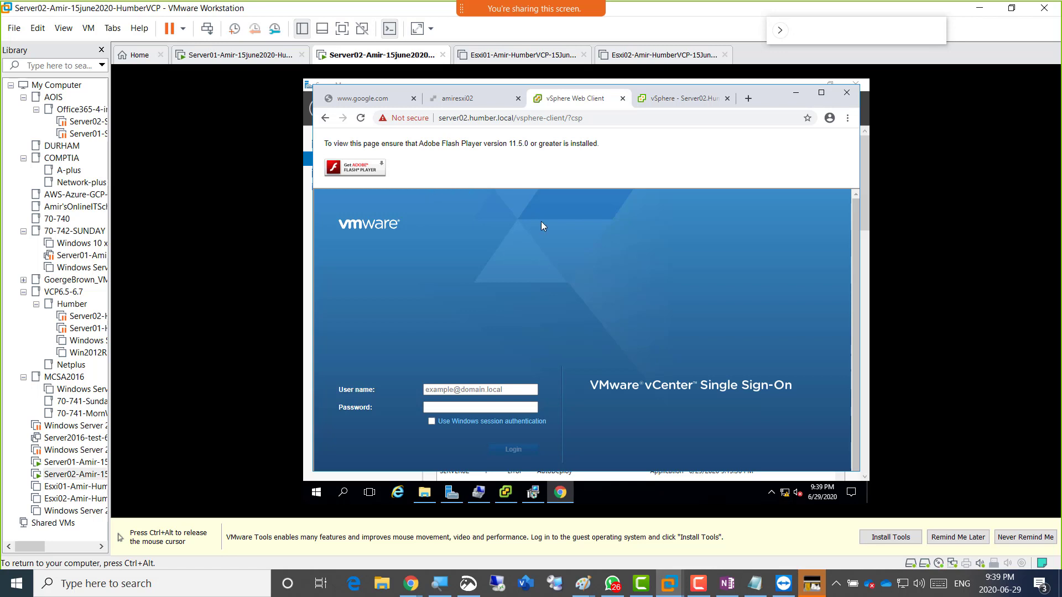
{"action": "left_click", "coordinate": [698, 99]}
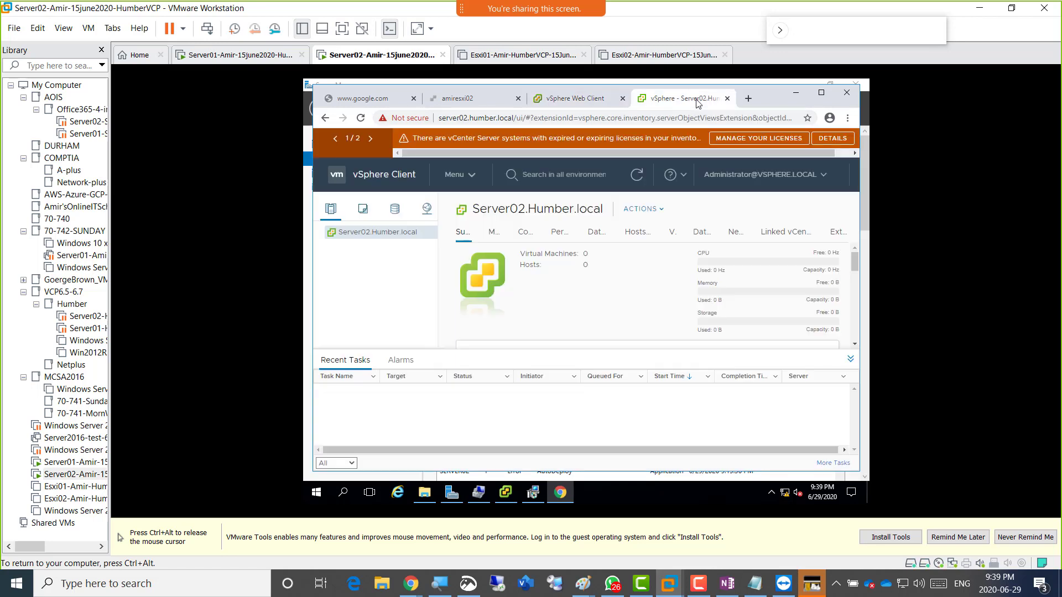
{"action": "left_click", "coordinate": [590, 102]}
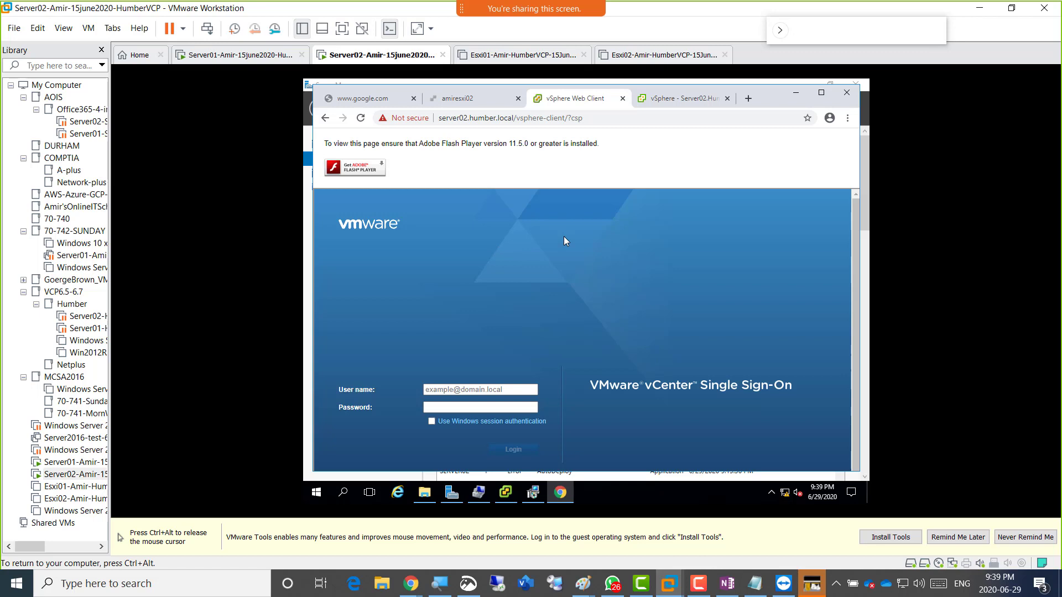
{"action": "key", "text": "ctrl+alt"}
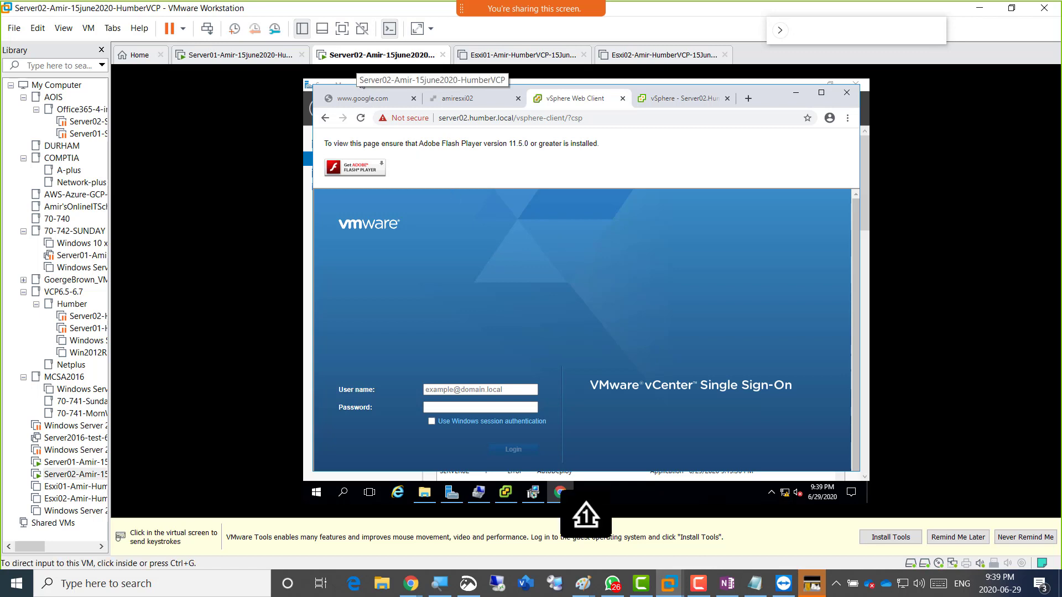
{"action": "left_click", "coordinate": [433, 268]}
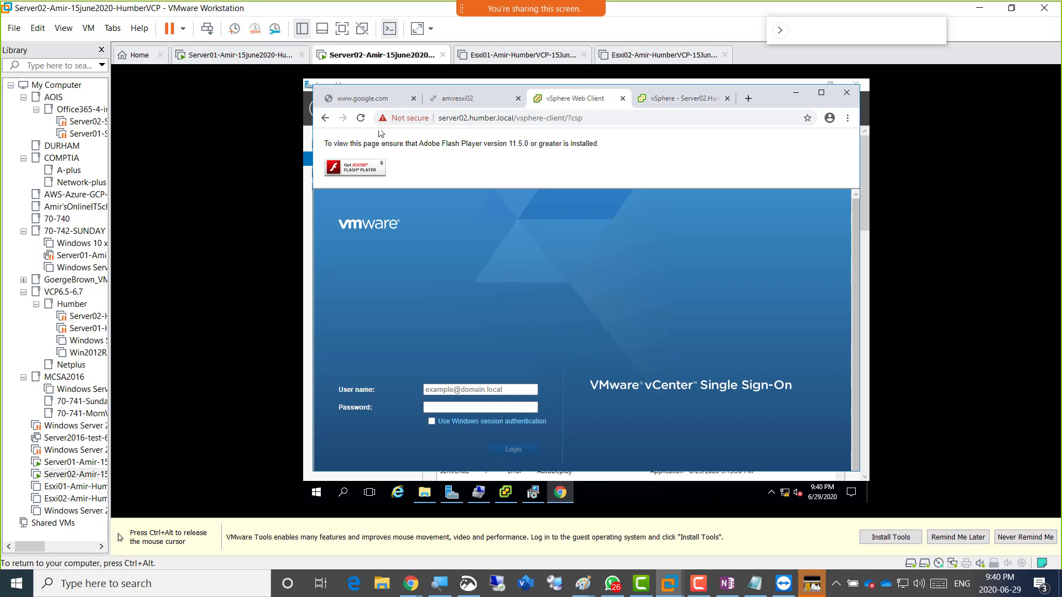
{"action": "key", "text": "ctrl+alt"}
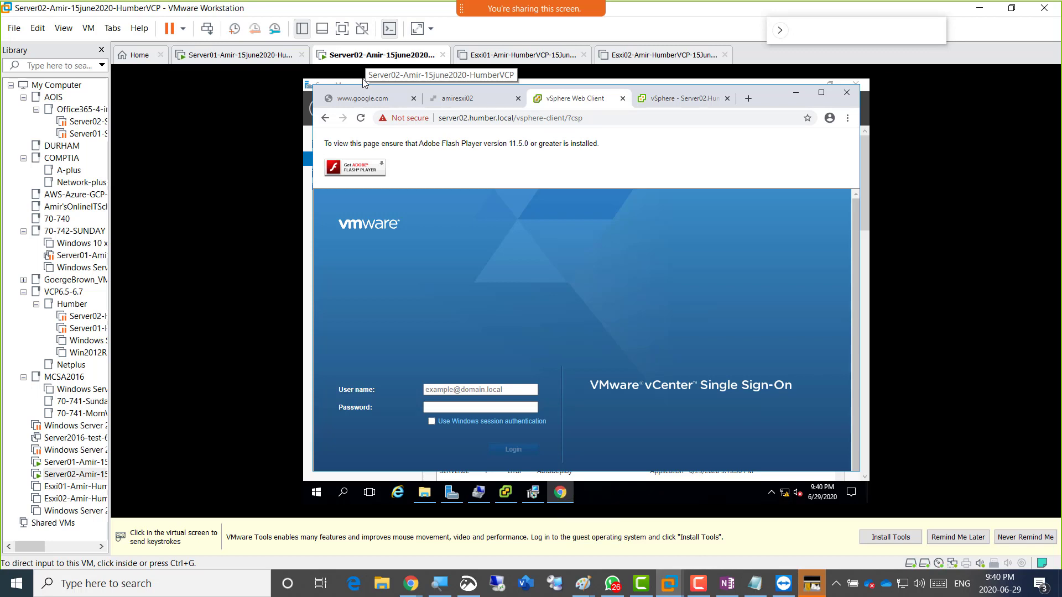
{"action": "left_click", "coordinate": [426, 224]}
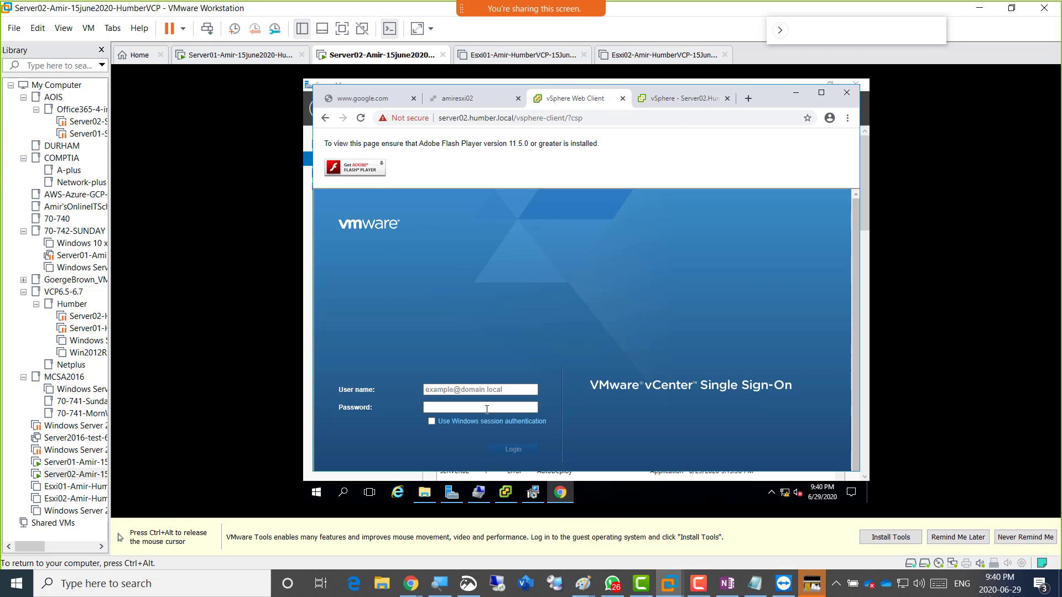
{"action": "key", "text": "ctrl+alt"}
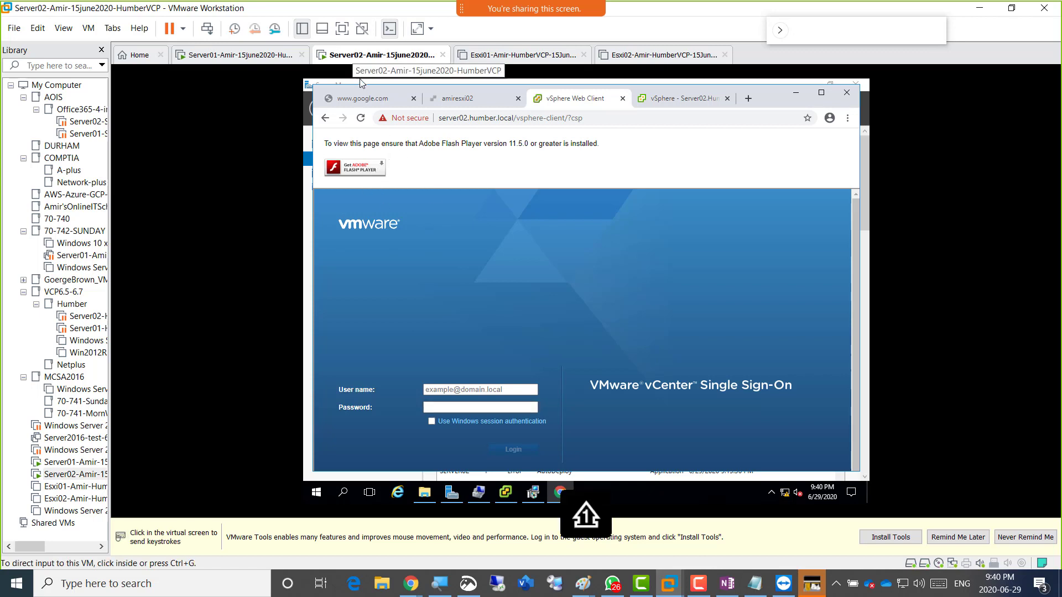
Add a new NAT Network Adapter in Server02's hardware settings and confirm with OK.
{"action": "right_click", "coordinate": [359, 55]}
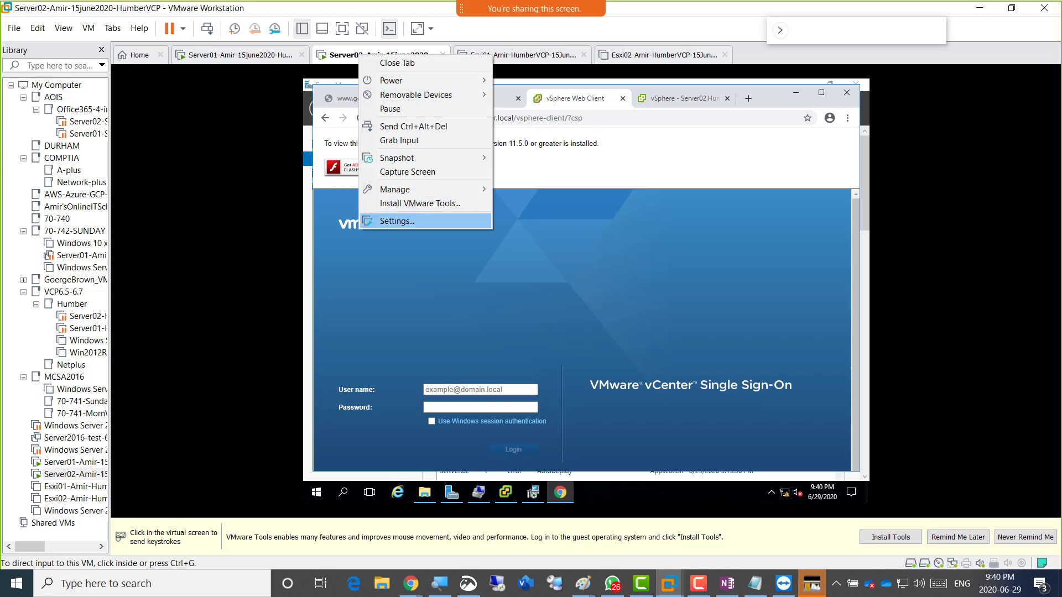
{"action": "left_click", "coordinate": [436, 221]}
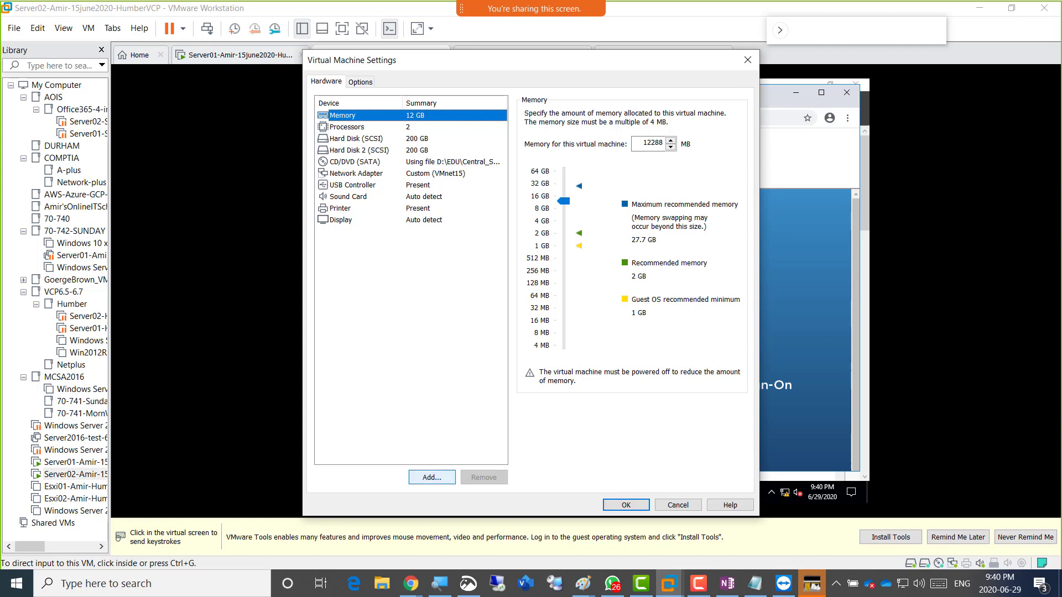
{"action": "left_click", "coordinate": [432, 478]}
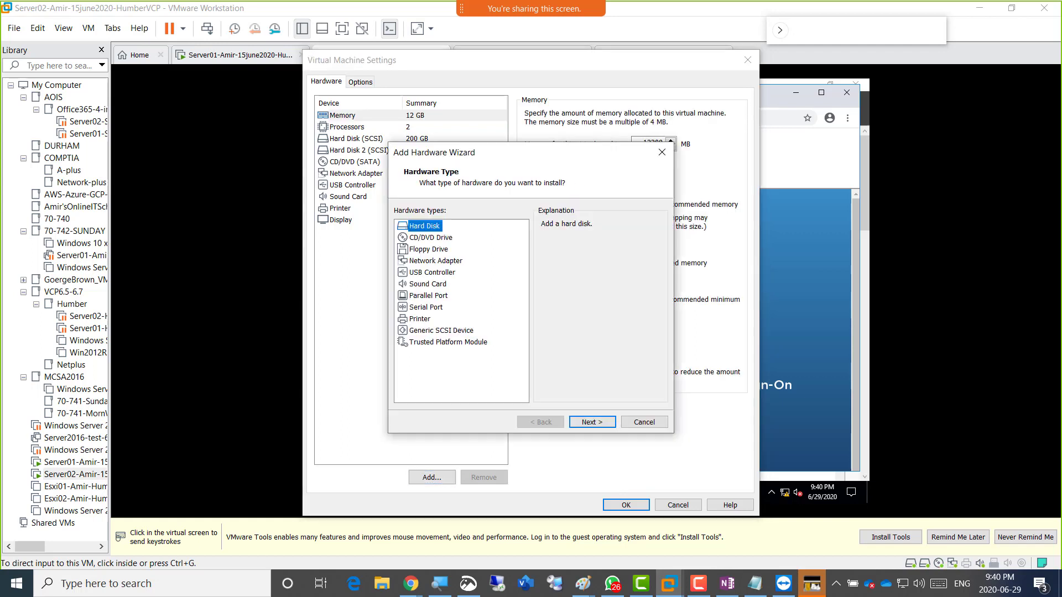
{"action": "left_click", "coordinate": [436, 261]}
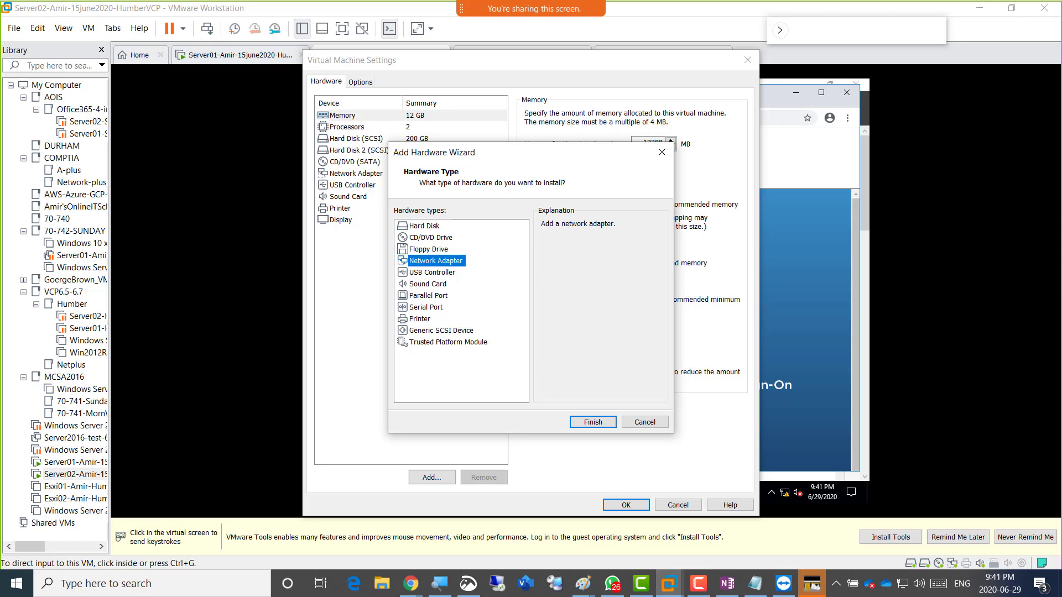
{"action": "left_click", "coordinate": [593, 422]}
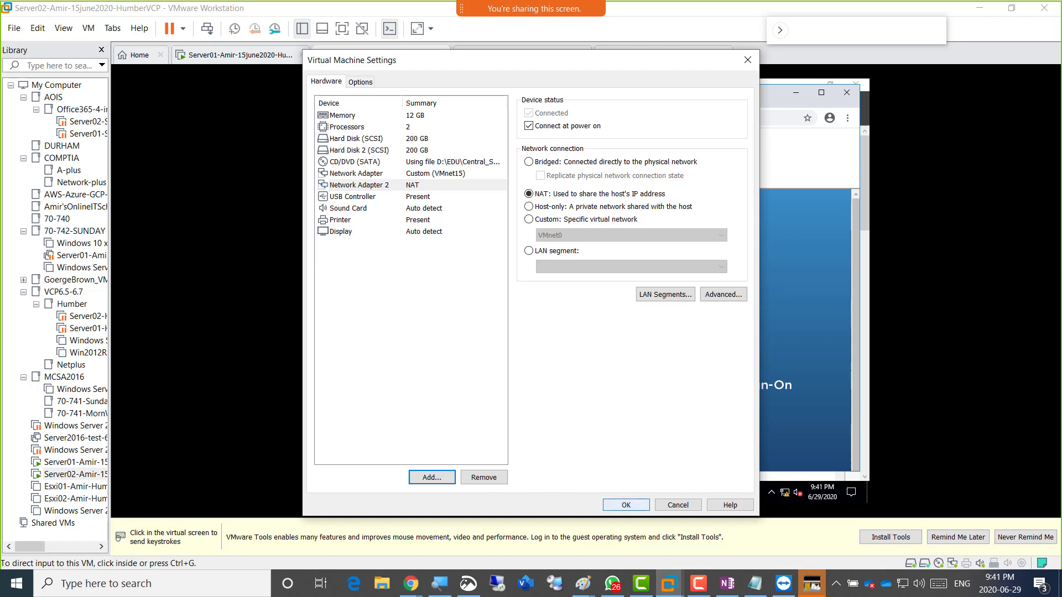
{"action": "left_click", "coordinate": [625, 505]}
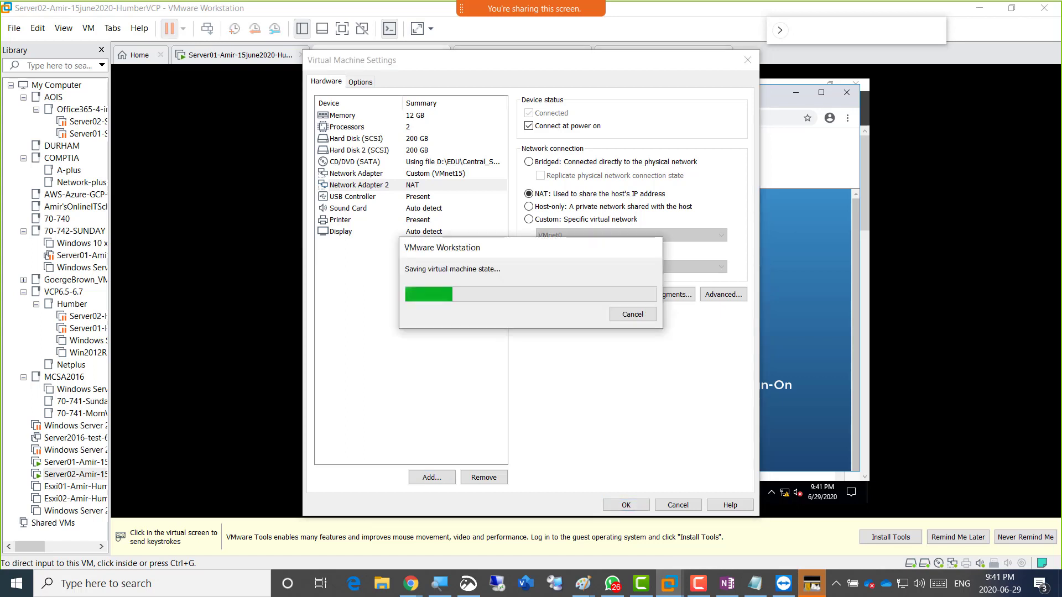
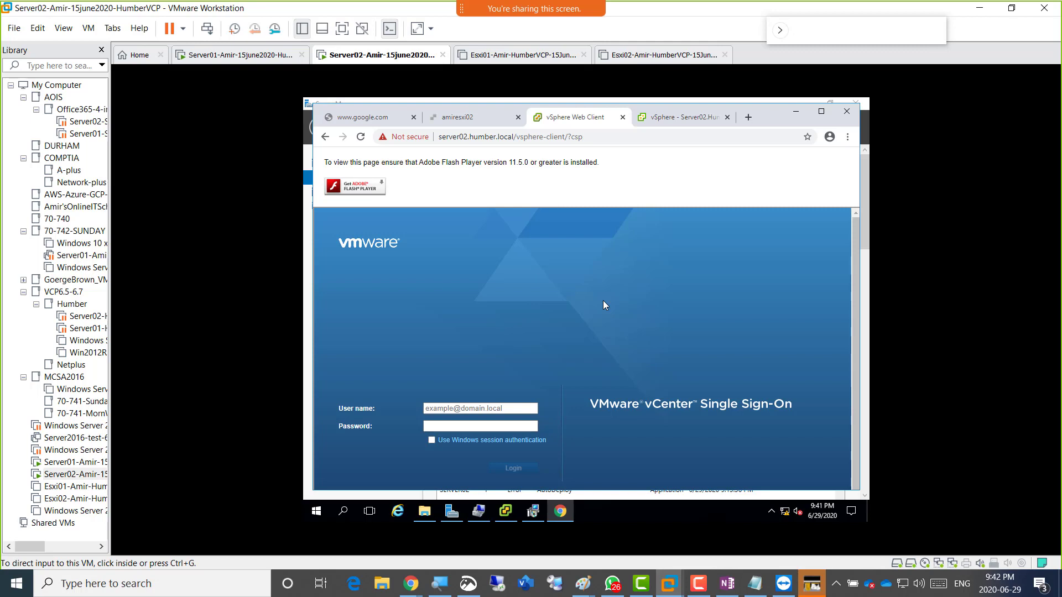
Enable the disabled Ethernet1 adapter in Network Connections, then minimize both network windows.
{"action": "right_click", "coordinate": [784, 511]}
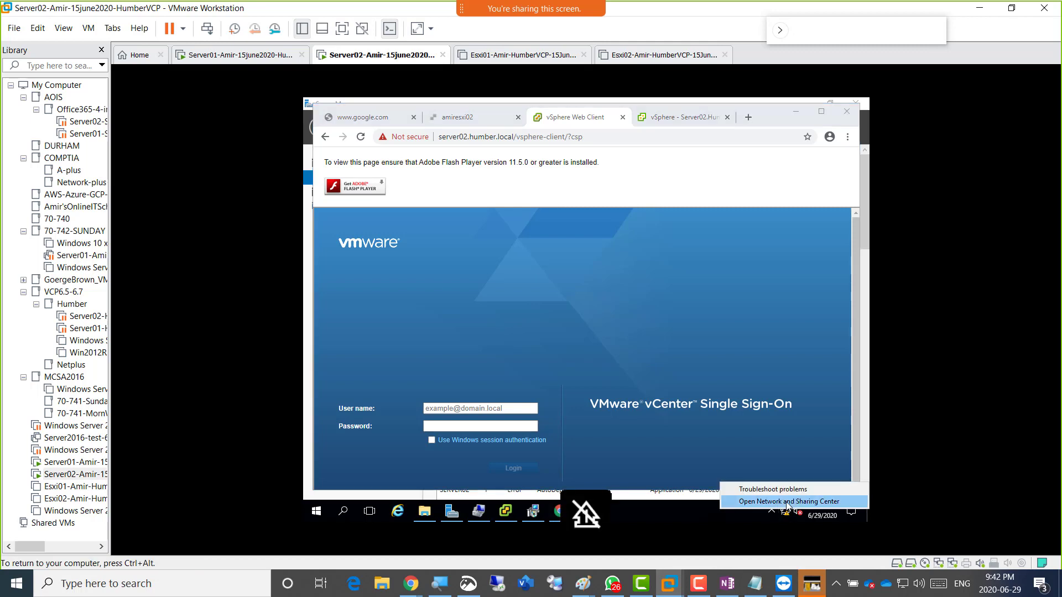
{"action": "left_click", "coordinate": [779, 501]}
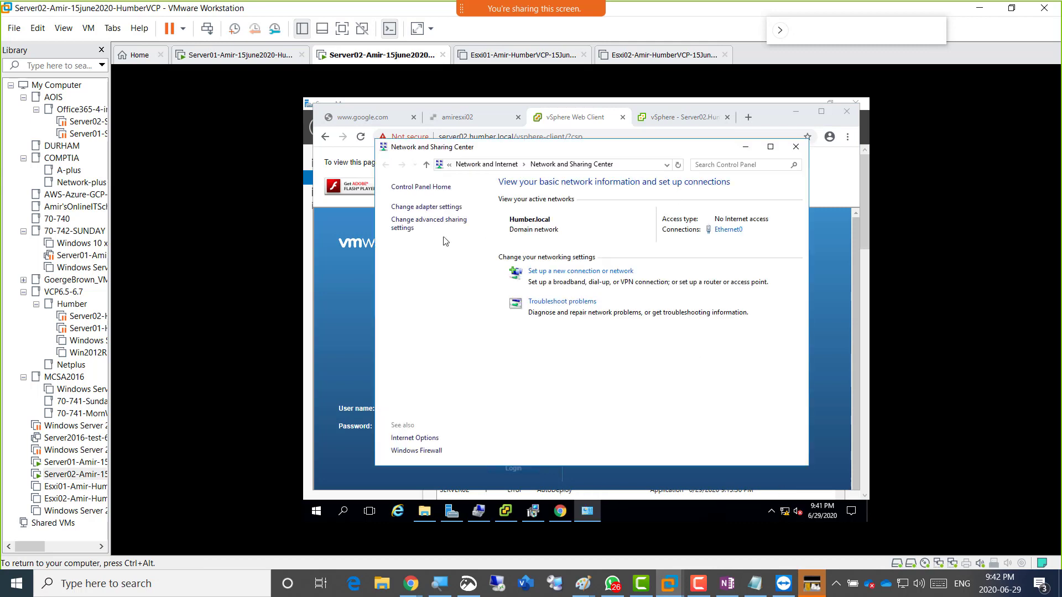
{"action": "left_click", "coordinate": [432, 208]}
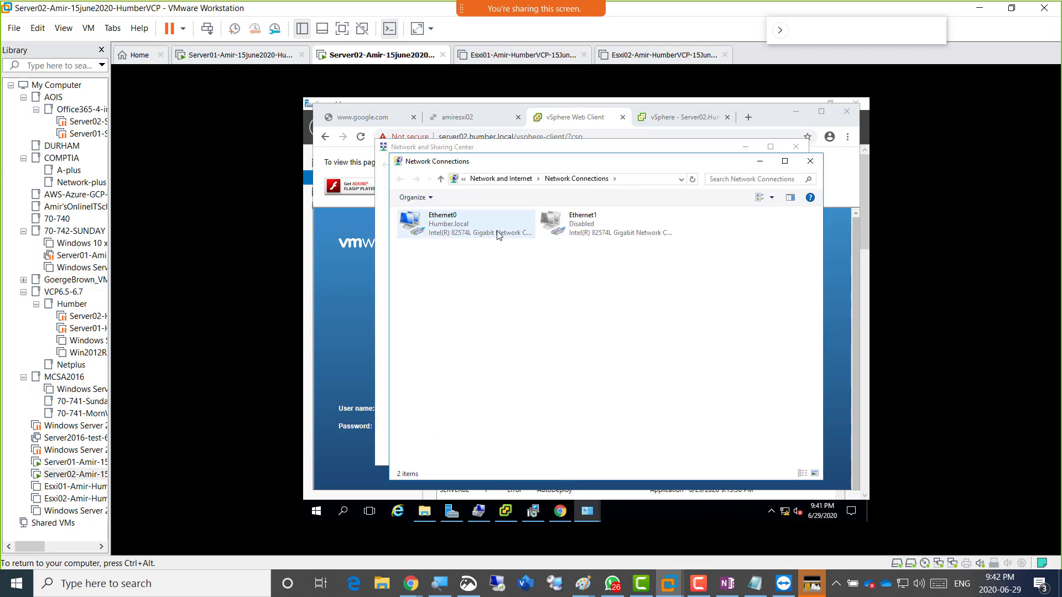
{"action": "double_click", "coordinate": [578, 236]}
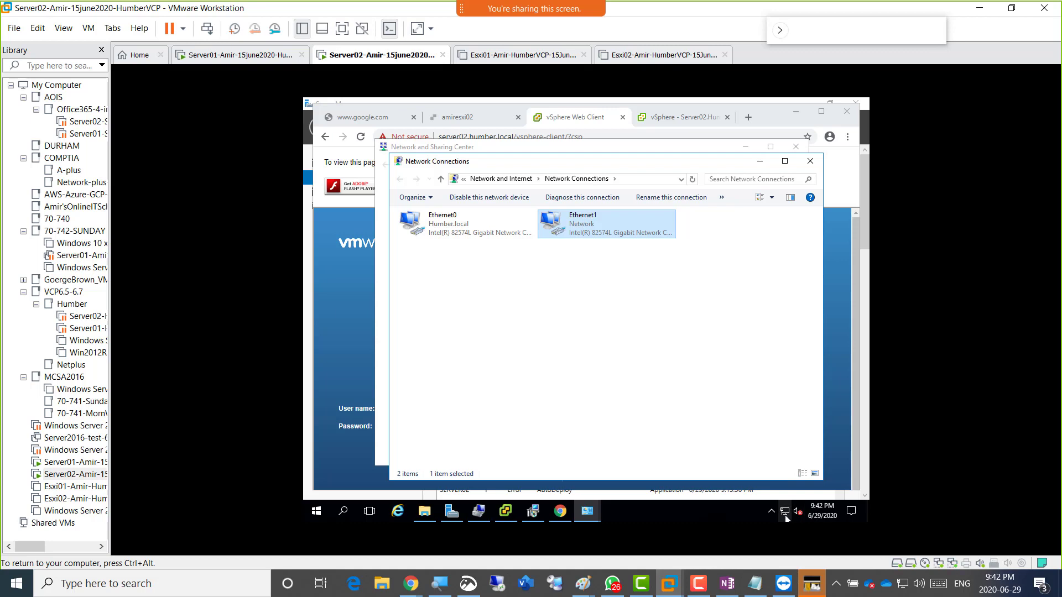
{"action": "left_click", "coordinate": [760, 162]}
{"action": "left_click", "coordinate": [745, 145]}
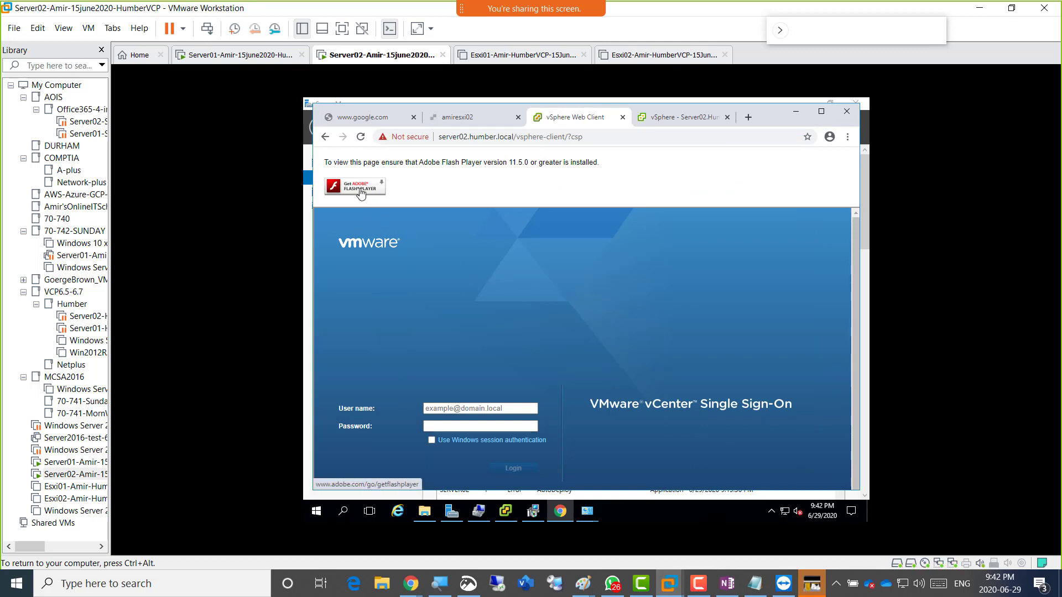
Open Chrome's Site settings for server02.humber.local from the Not secure chip.
{"action": "left_click", "coordinate": [406, 137]}
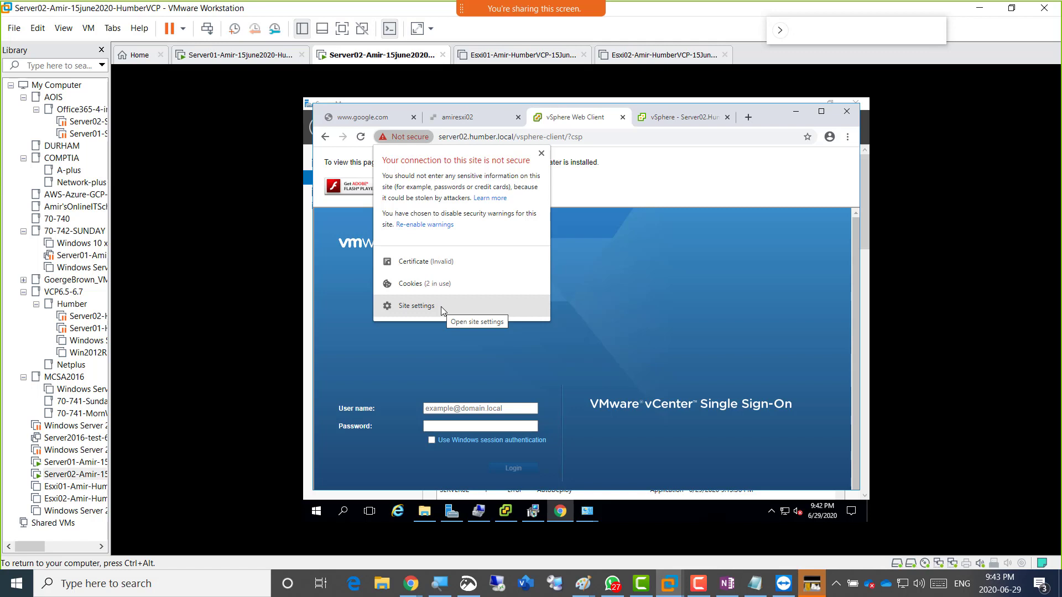
{"action": "left_click", "coordinate": [709, 321]}
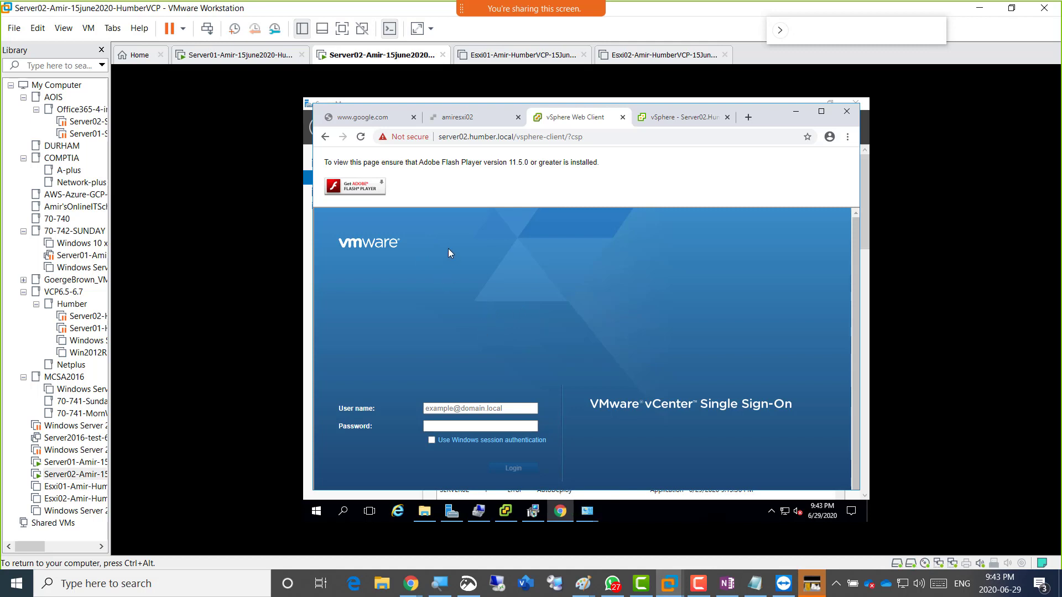
{"action": "left_click", "coordinate": [402, 139]}
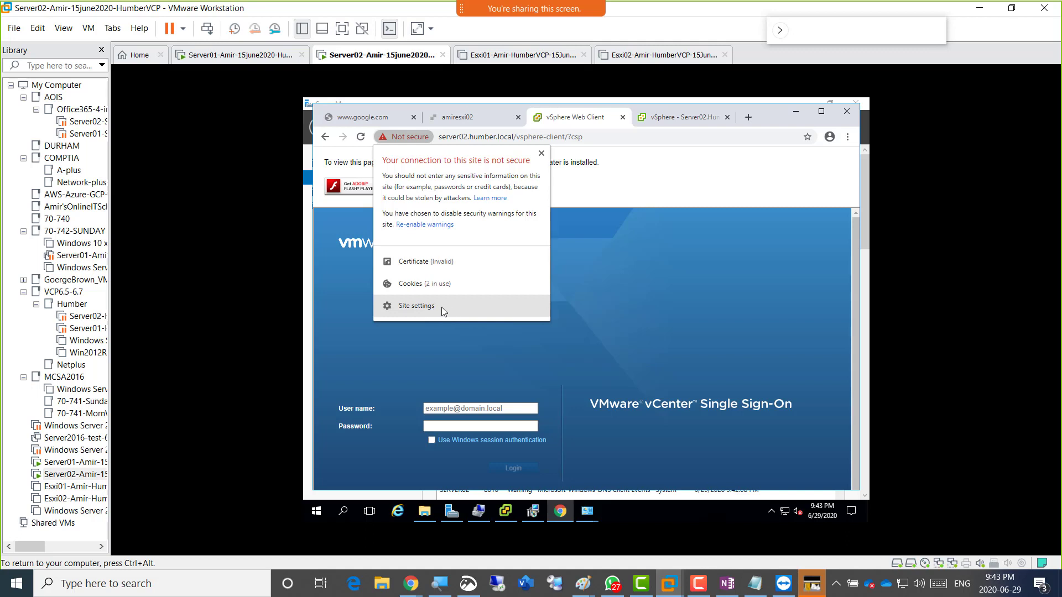
{"action": "left_click", "coordinate": [442, 312]}
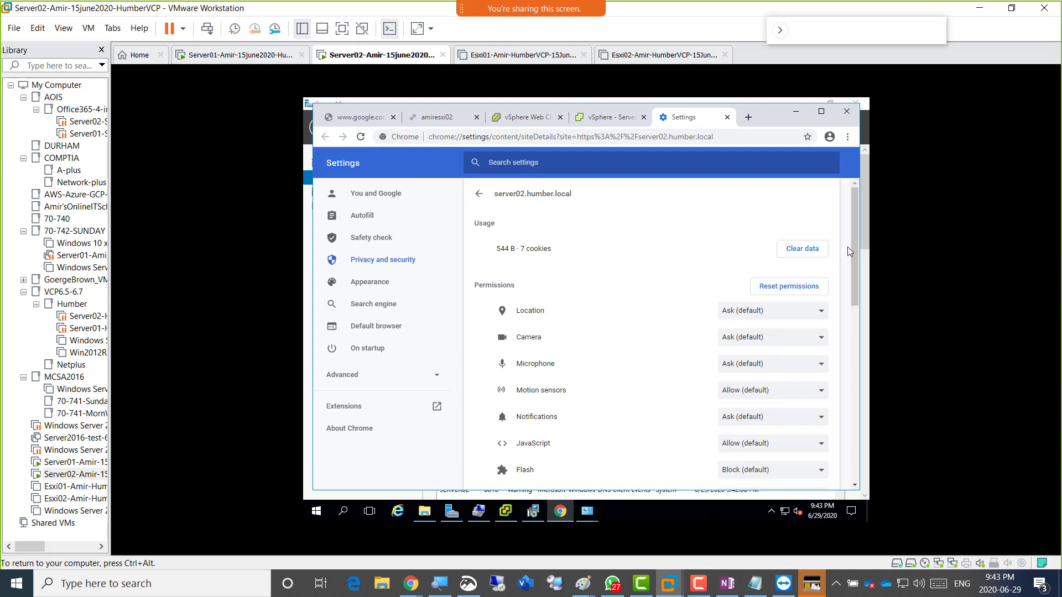
Set Flash, Pop-ups and redirects, and Automatic downloads to Allow for server02.humber.local.
{"action": "left_click_drag", "start_coordinate": [855, 244], "coordinate": [862, 281]}
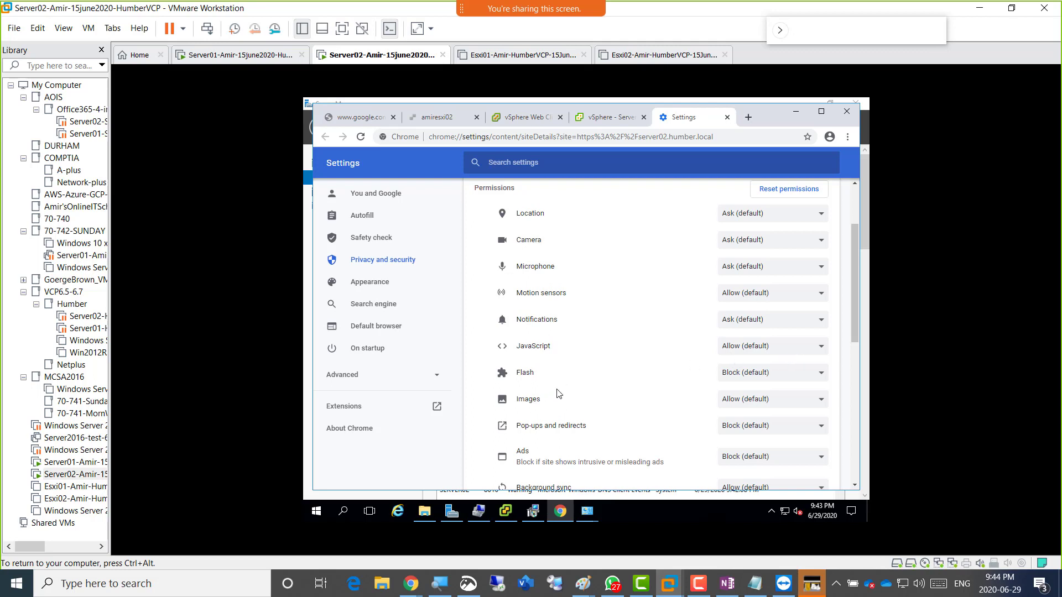
{"action": "left_click", "coordinate": [740, 378]}
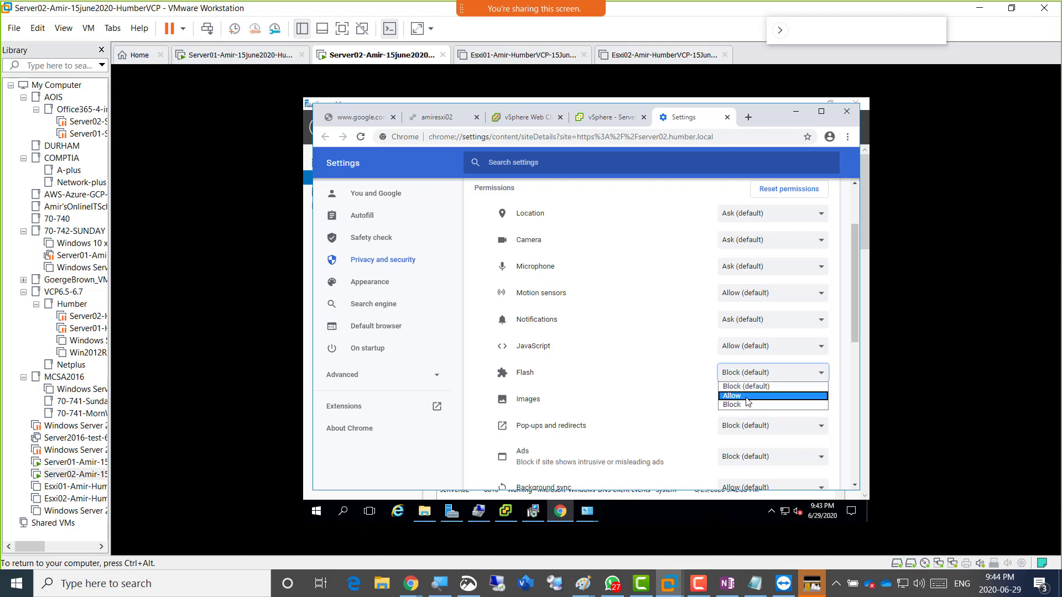
{"action": "left_click", "coordinate": [747, 396]}
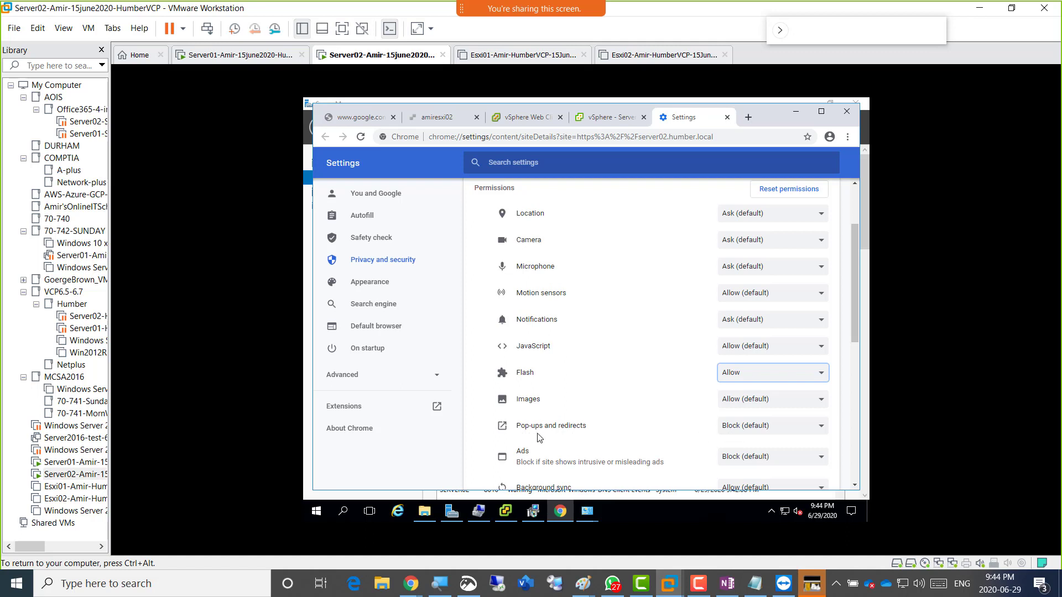
{"action": "left_click", "coordinate": [741, 427]}
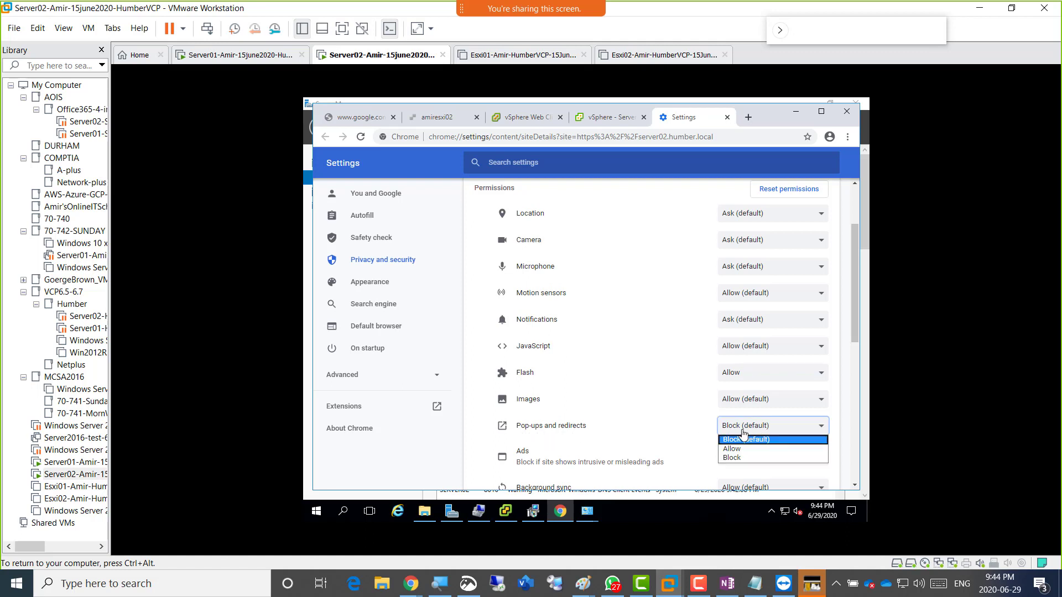
{"action": "left_click", "coordinate": [740, 448]}
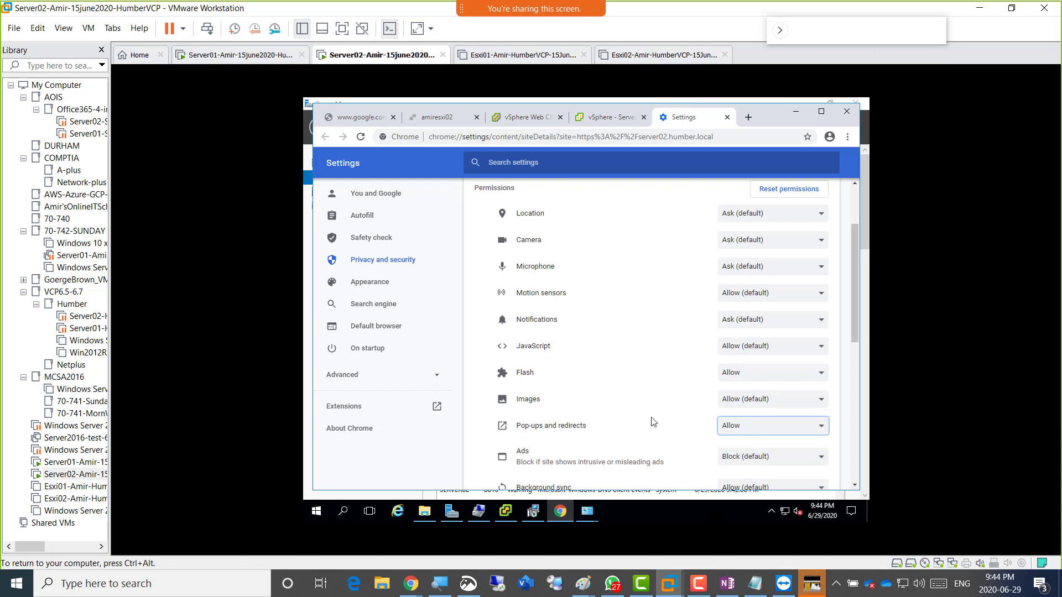
{"action": "scroll", "coordinate": [652, 420], "scroll_direction": "down", "scroll_amount": 1}
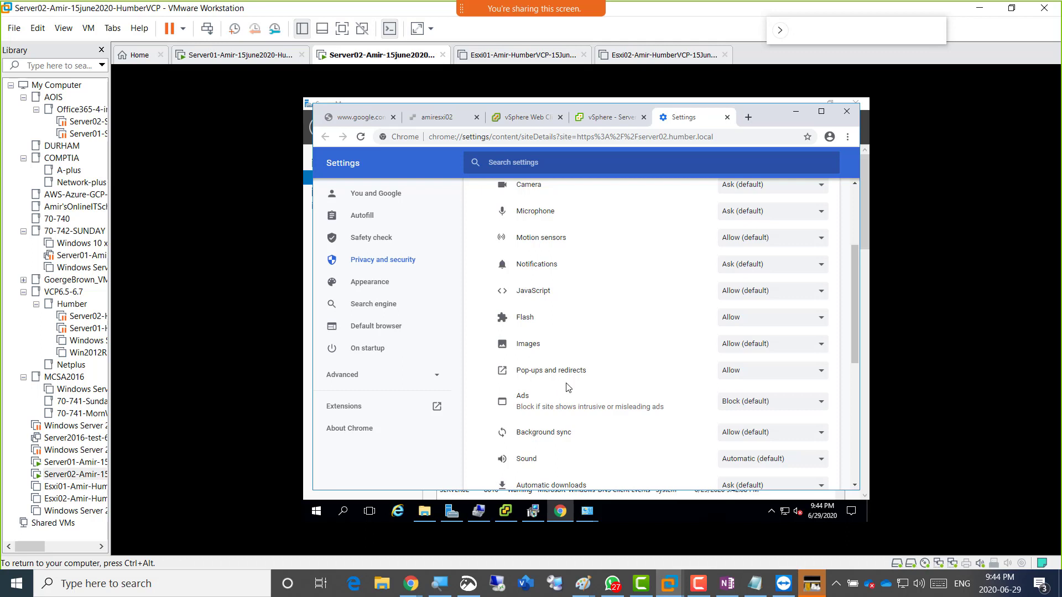
{"action": "scroll", "coordinate": [663, 386], "scroll_direction": "down", "scroll_amount": 1}
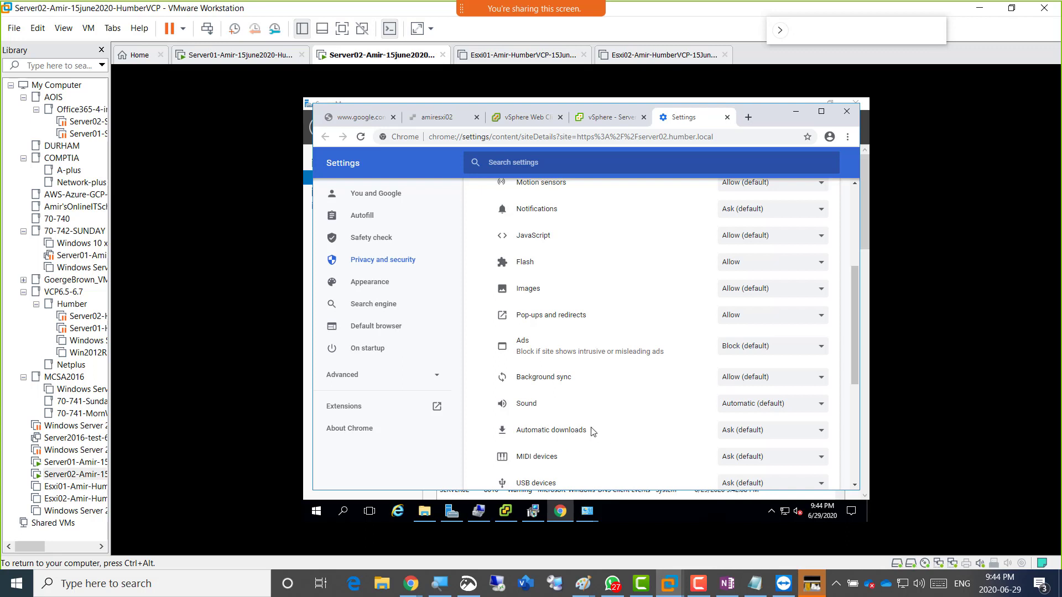
{"action": "left_click", "coordinate": [732, 434]}
{"action": "left_click", "coordinate": [732, 454]}
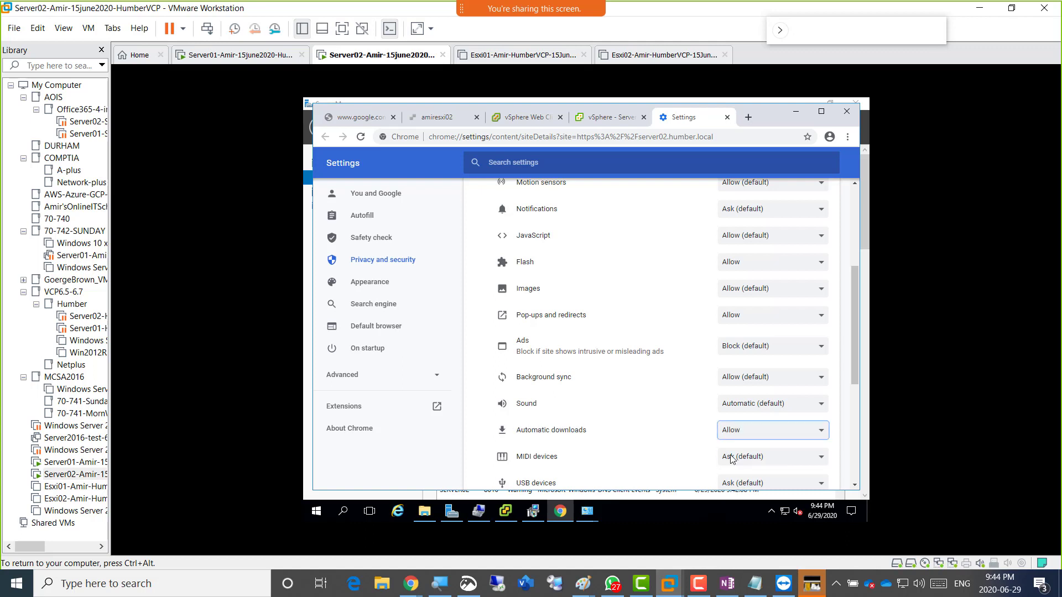
Point out the Flash, Pop-ups, Background sync and Automatic downloads permissions on the page.
{"action": "double_click", "coordinate": [518, 262]}
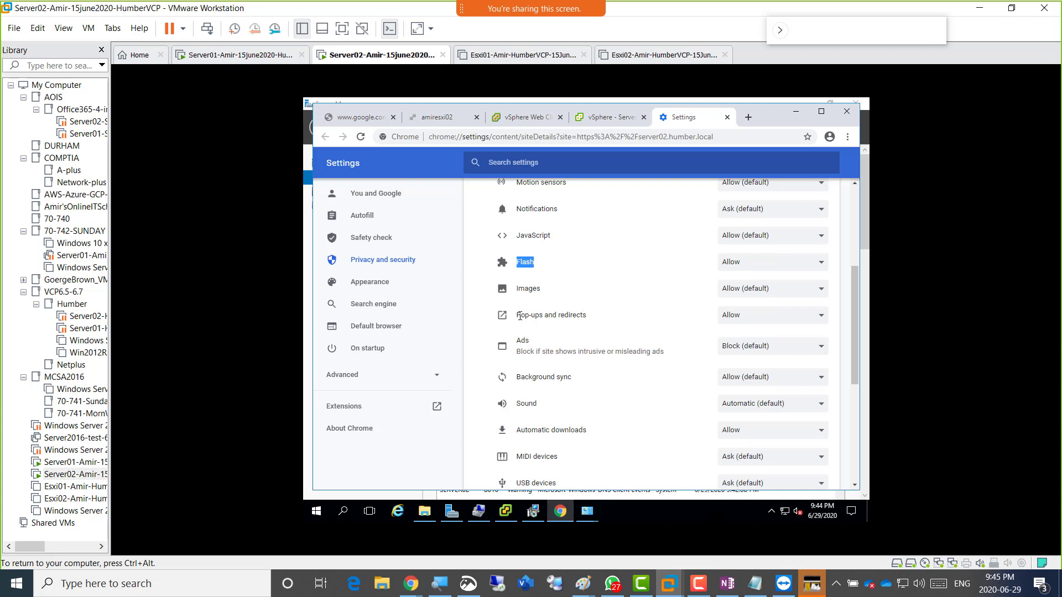
{"action": "left_click_drag", "start_coordinate": [519, 315], "coordinate": [591, 323]}
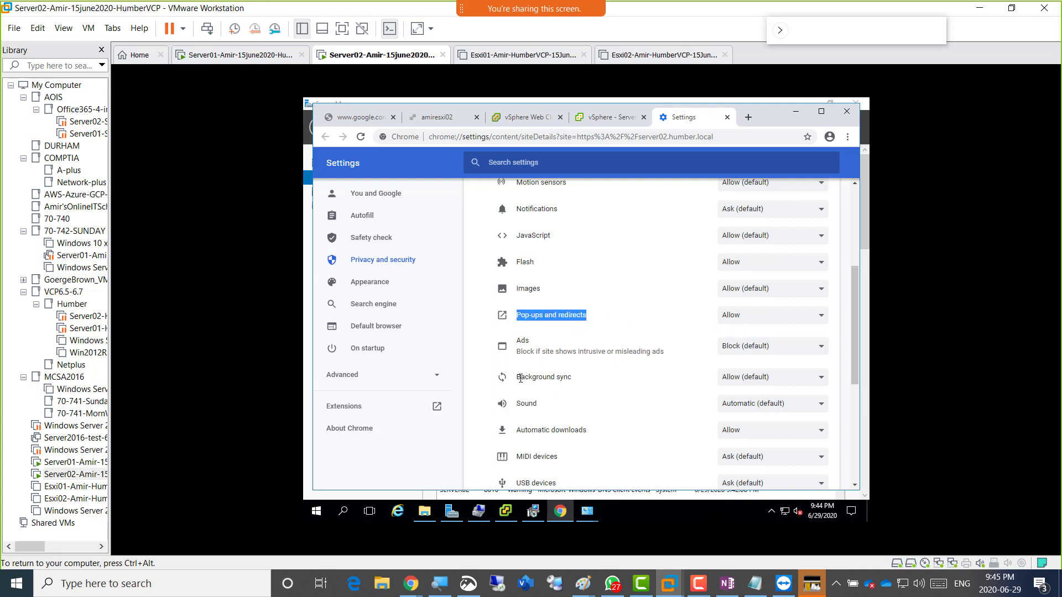
{"action": "left_click_drag", "start_coordinate": [520, 378], "coordinate": [593, 384]}
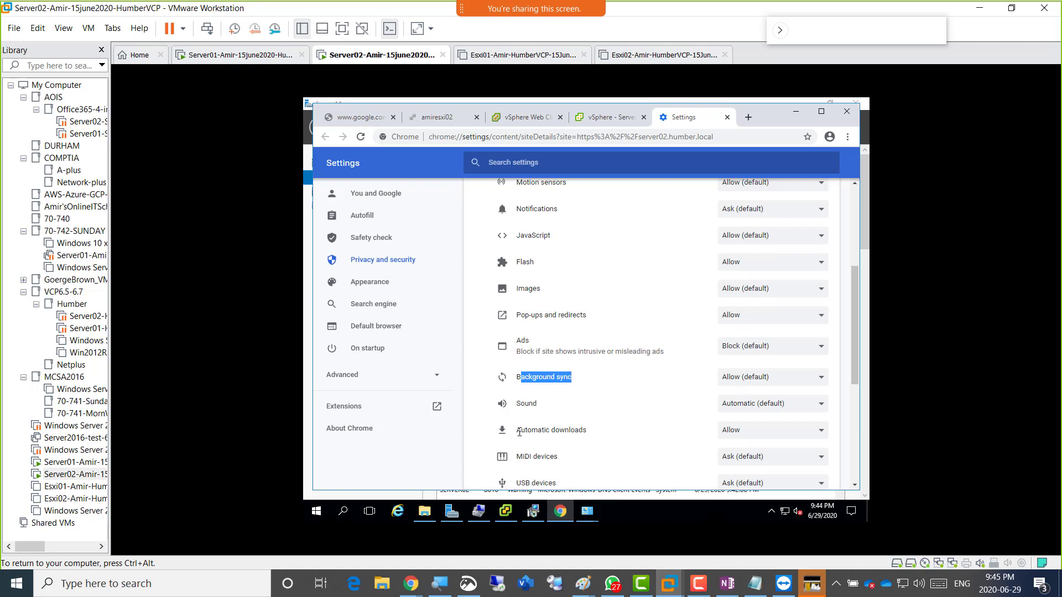
{"action": "left_click_drag", "start_coordinate": [517, 430], "coordinate": [579, 431]}
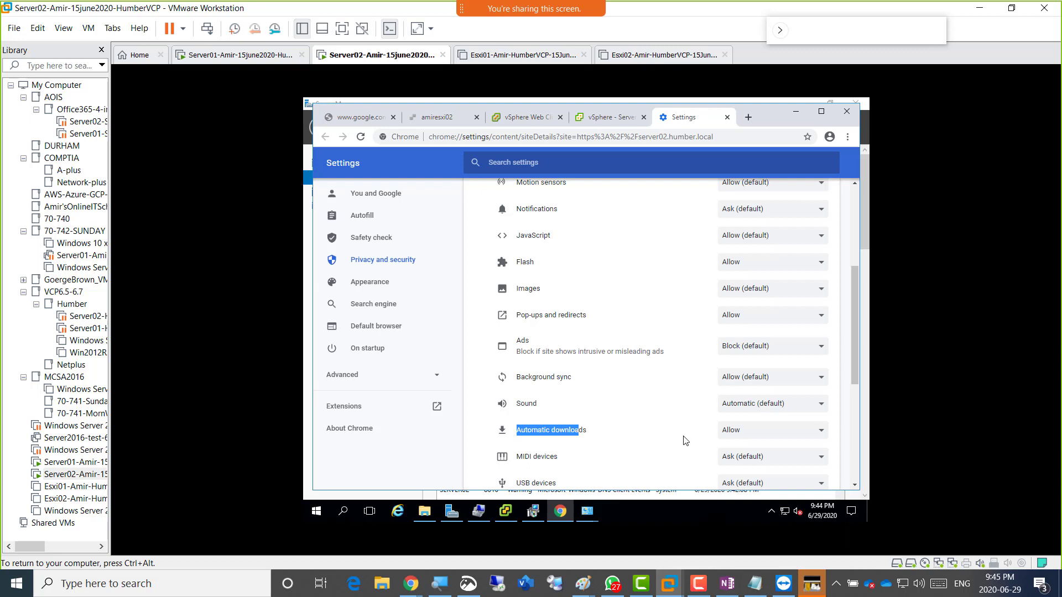
{"action": "left_click", "coordinate": [626, 446]}
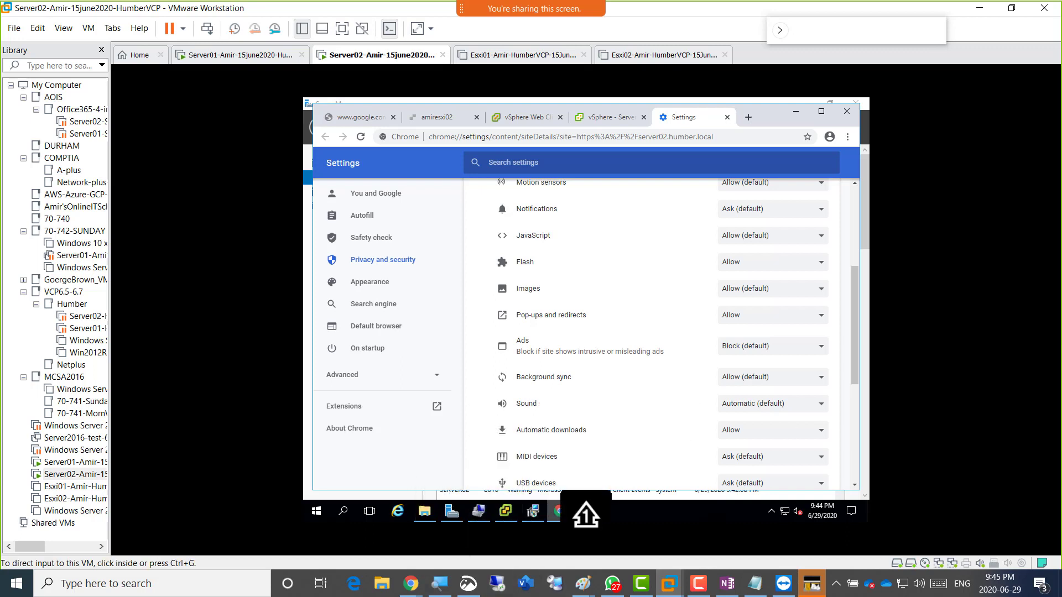
{"action": "mouse_move", "coordinate": [554, 511]}
Take a new Snip & Sketch capture of the VM console showing the site permissions.
{"action": "left_click", "coordinate": [469, 583]}
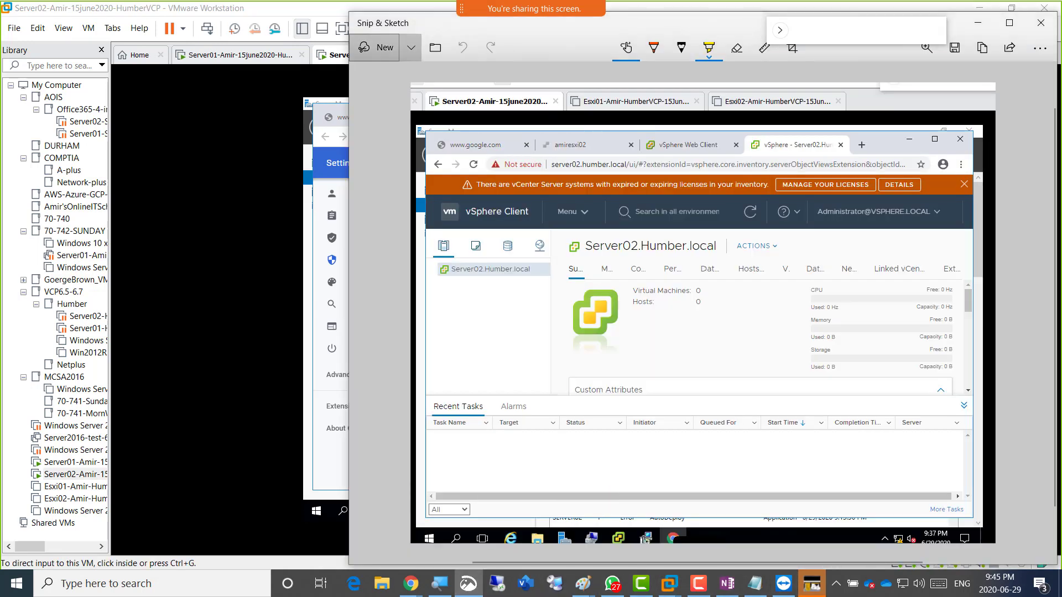
{"action": "left_click", "coordinate": [376, 47]}
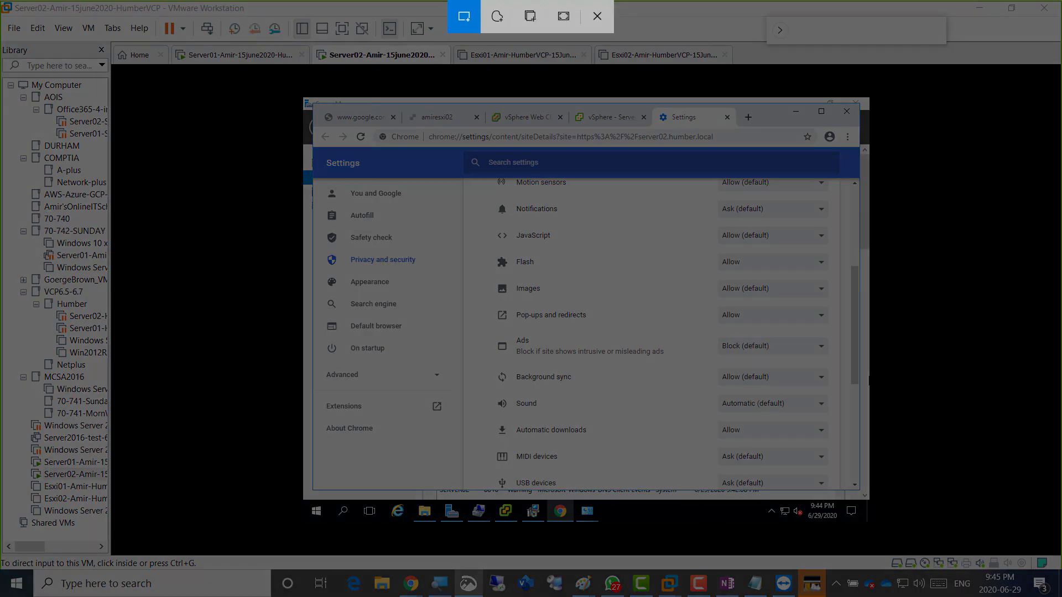
{"action": "left_click_drag", "start_coordinate": [281, 34], "coordinate": [884, 542]}
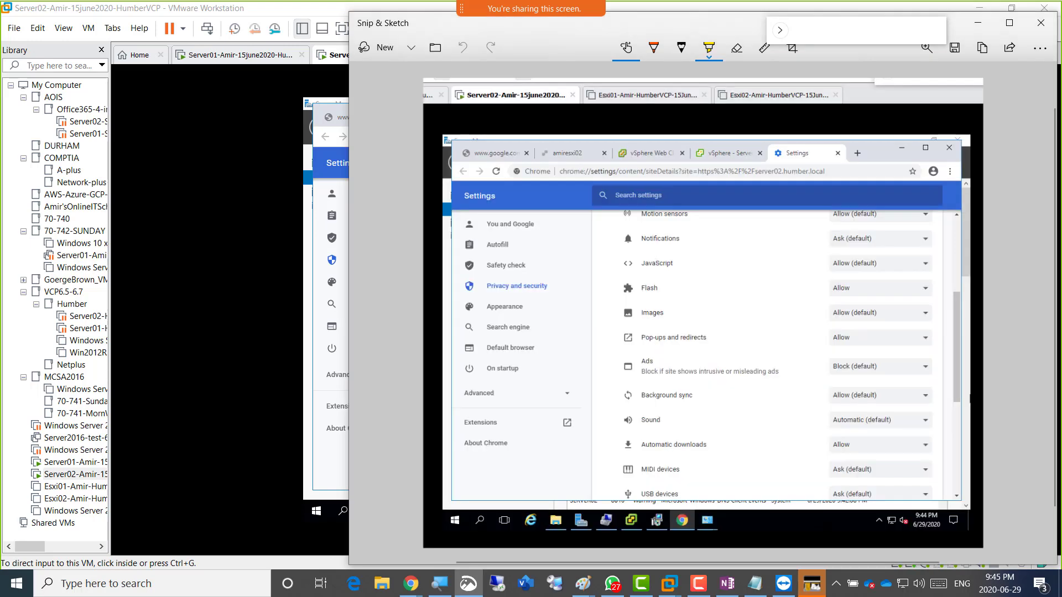
Highlight Flash, Pop-ups, Background sync and Automatic downloads with their values in yellow, then copy the snip.
{"action": "left_click_drag", "start_coordinate": [639, 288], "coordinate": [666, 289]}
{"action": "left_click_drag", "start_coordinate": [829, 288], "coordinate": [859, 288]}
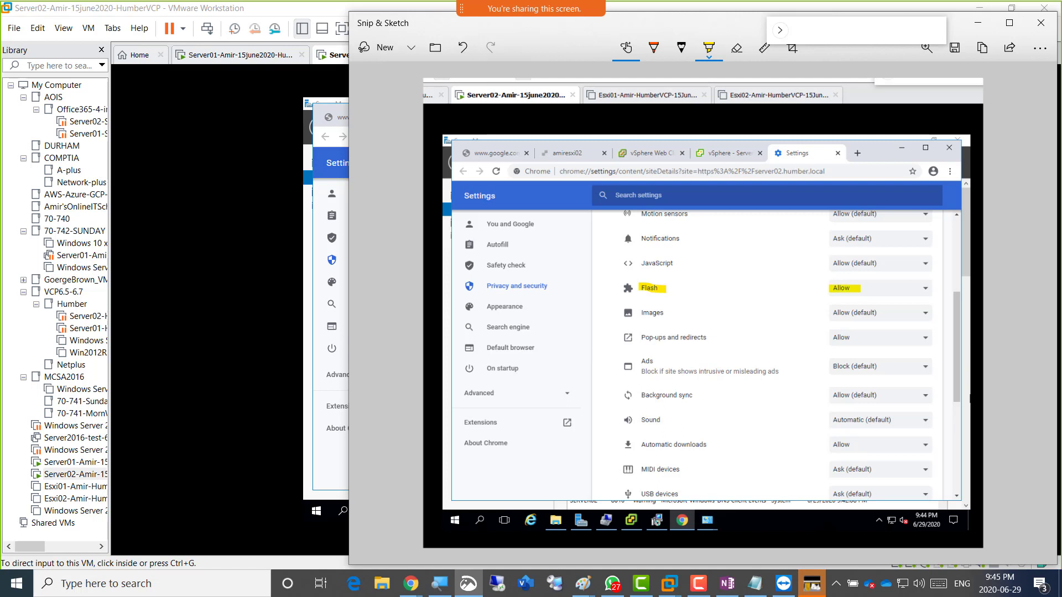
{"action": "left_click_drag", "start_coordinate": [642, 338], "coordinate": [712, 342]}
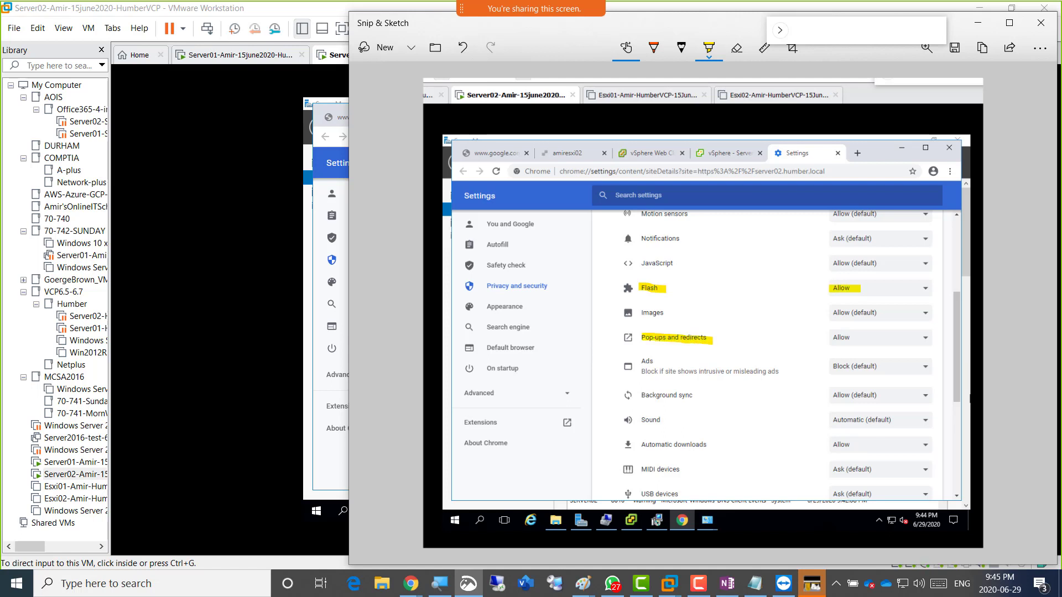
{"action": "left_click_drag", "start_coordinate": [826, 337], "coordinate": [851, 338]}
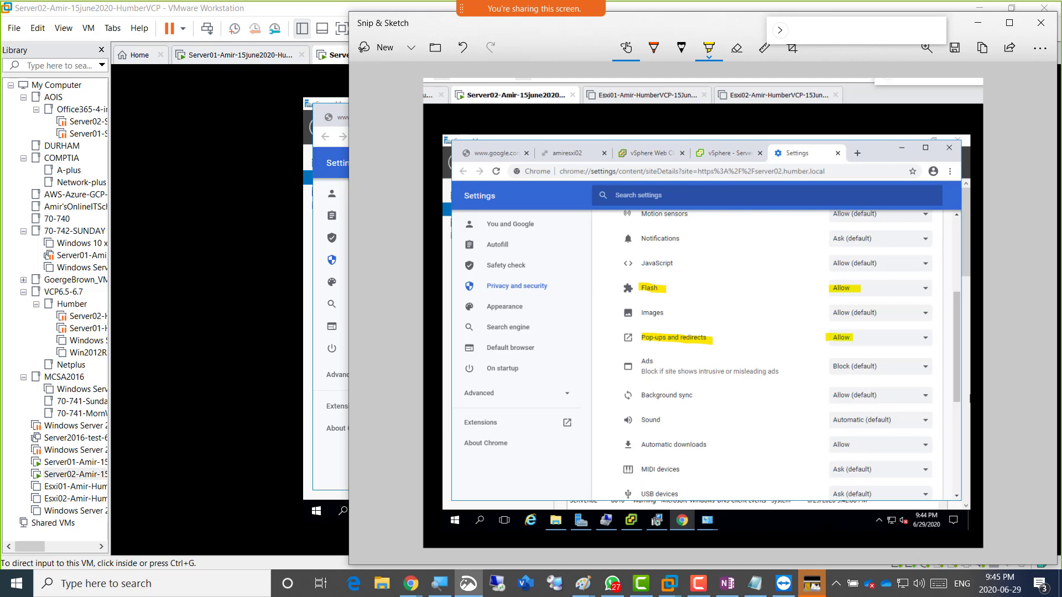
{"action": "left_click_drag", "start_coordinate": [641, 396], "coordinate": [698, 398]}
{"action": "left_click_drag", "start_coordinate": [830, 396], "coordinate": [861, 396]}
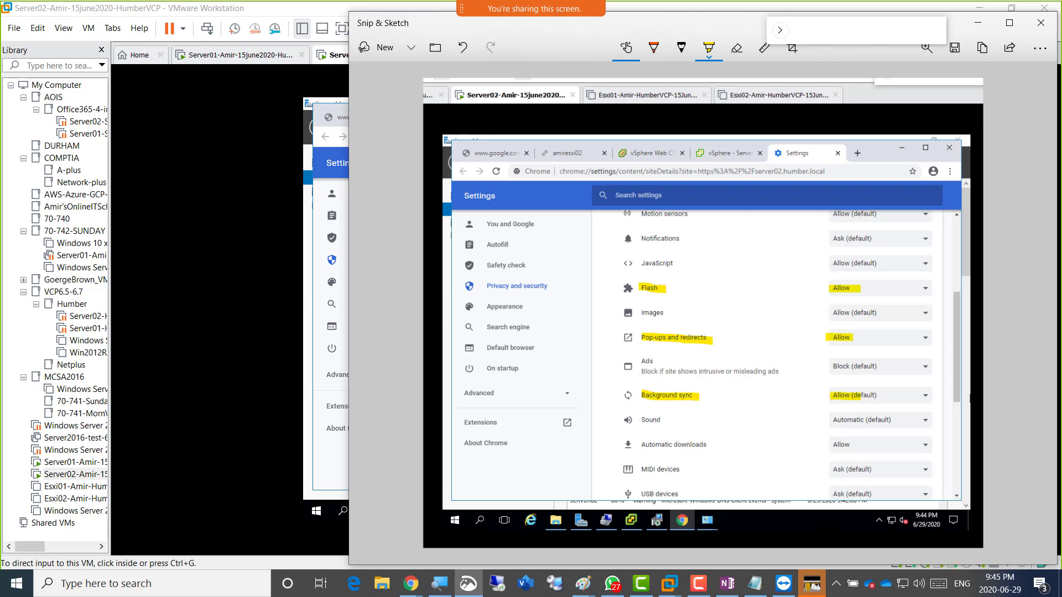
{"action": "left_click_drag", "start_coordinate": [638, 445], "coordinate": [715, 443]}
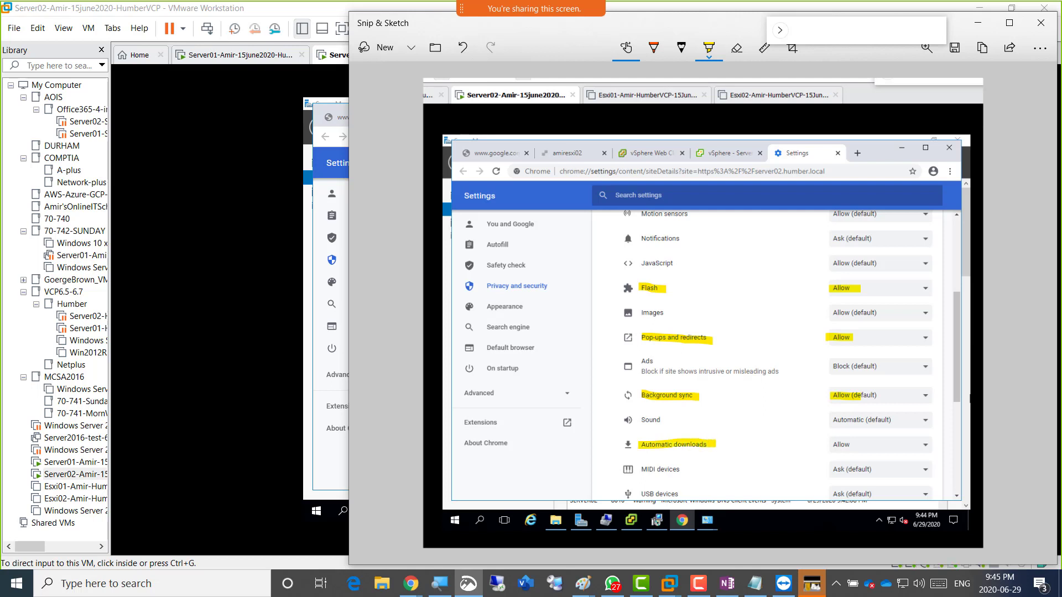
{"action": "left_click_drag", "start_coordinate": [827, 445], "coordinate": [860, 445]}
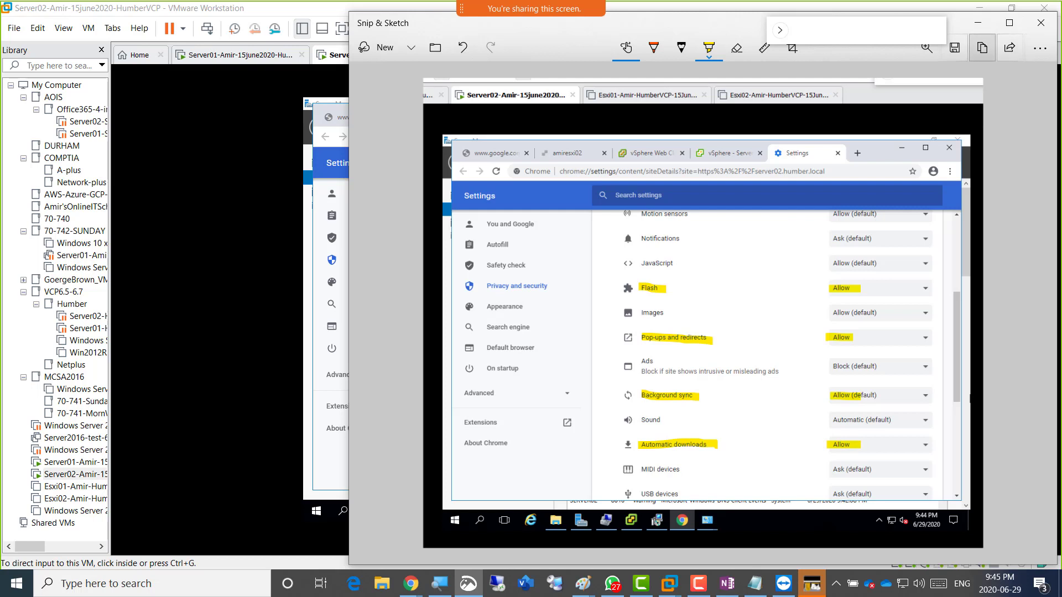
{"action": "left_click", "coordinate": [982, 48]}
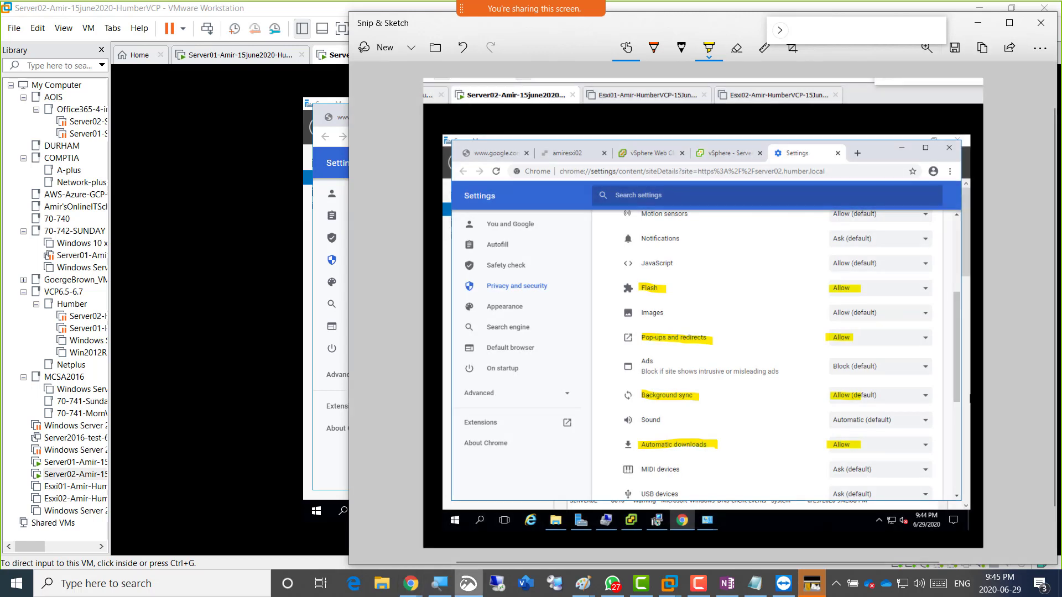
In OneNote, add the bullet 'How to fix Adobe flash player issue when logging in to vcenter'.
{"action": "mouse_move", "coordinate": [410, 583]}
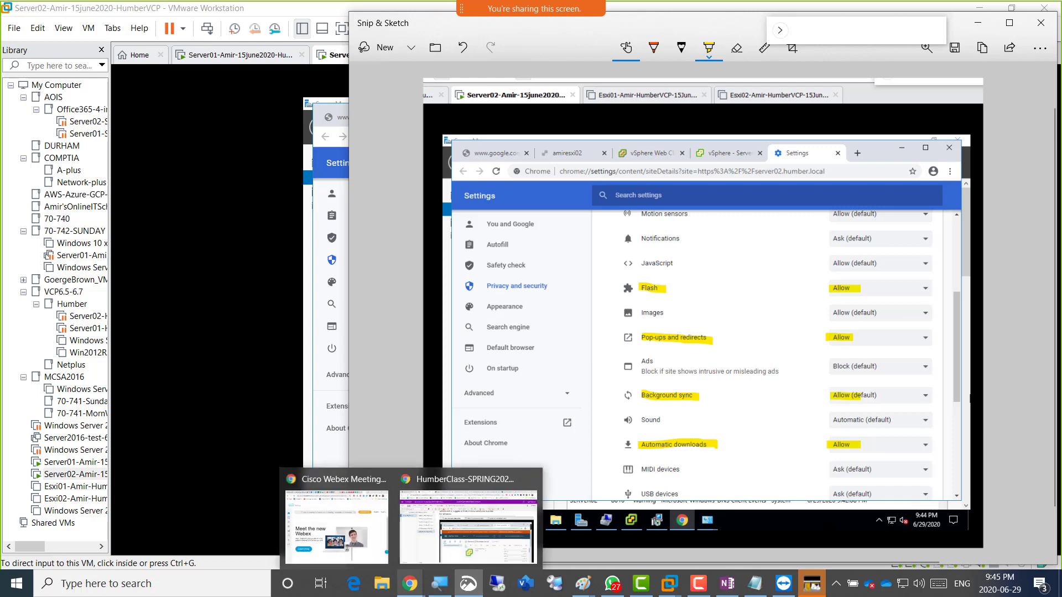
{"action": "left_click", "coordinate": [469, 526]}
{"action": "scroll", "coordinate": [663, 359], "scroll_direction": "down", "scroll_amount": 5}
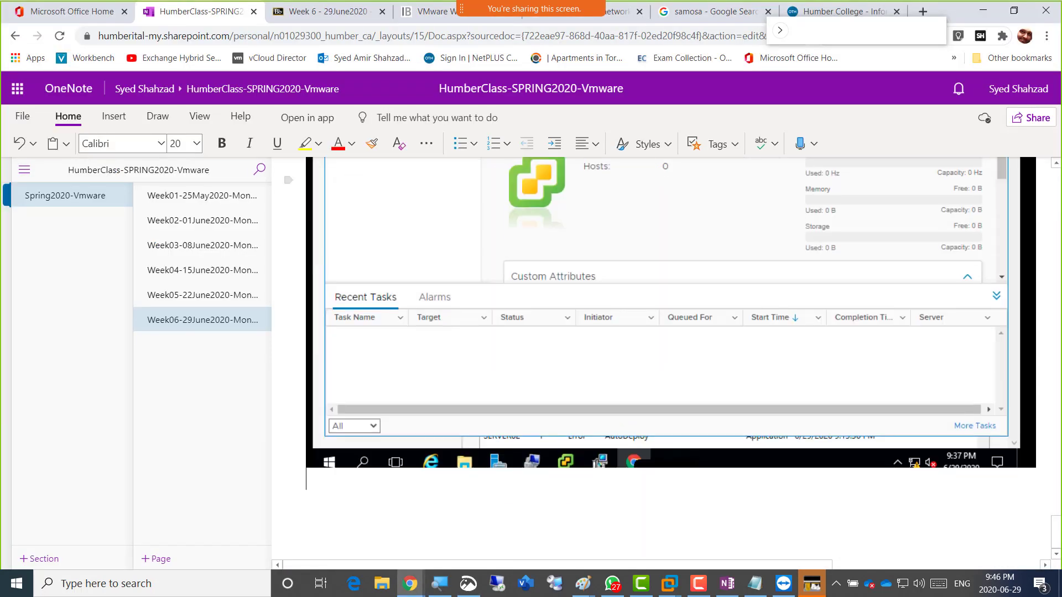
{"action": "key", "text": "Return"}
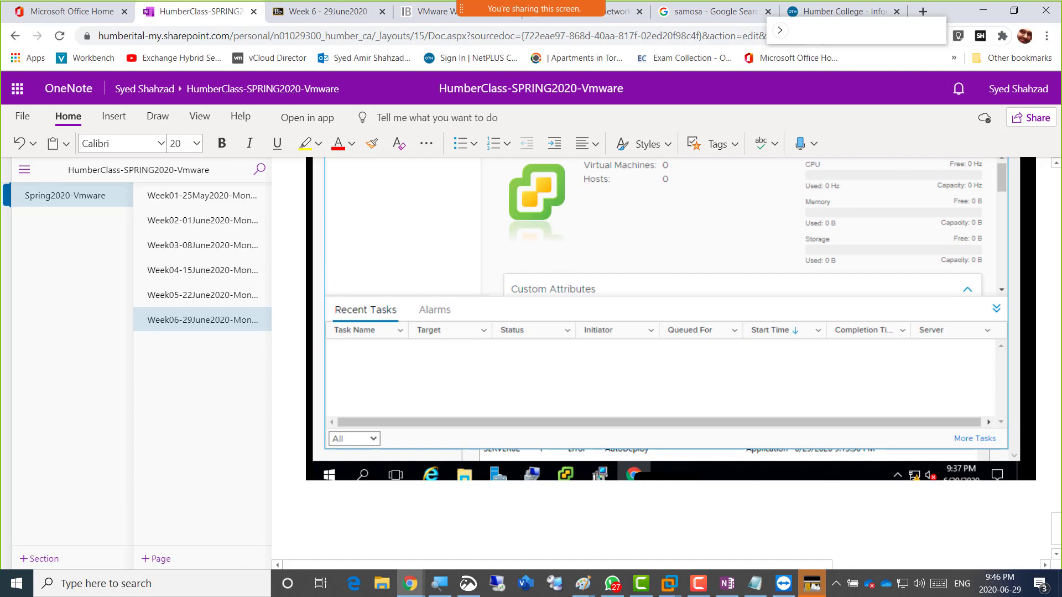
{"action": "type", "text": "-"}
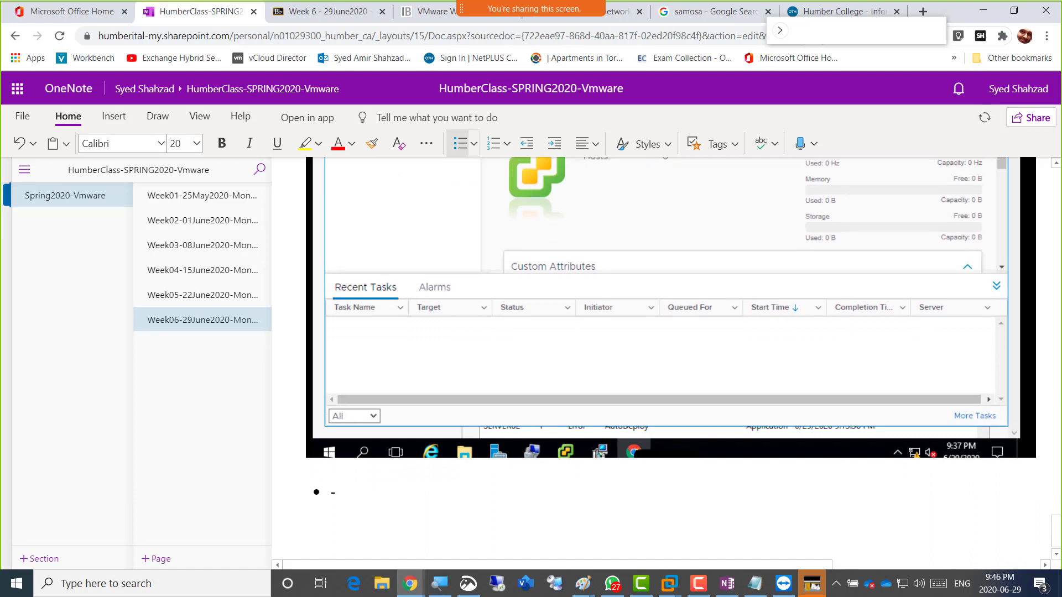
{"action": "type", "text": " -How to fix Adobe fl"}
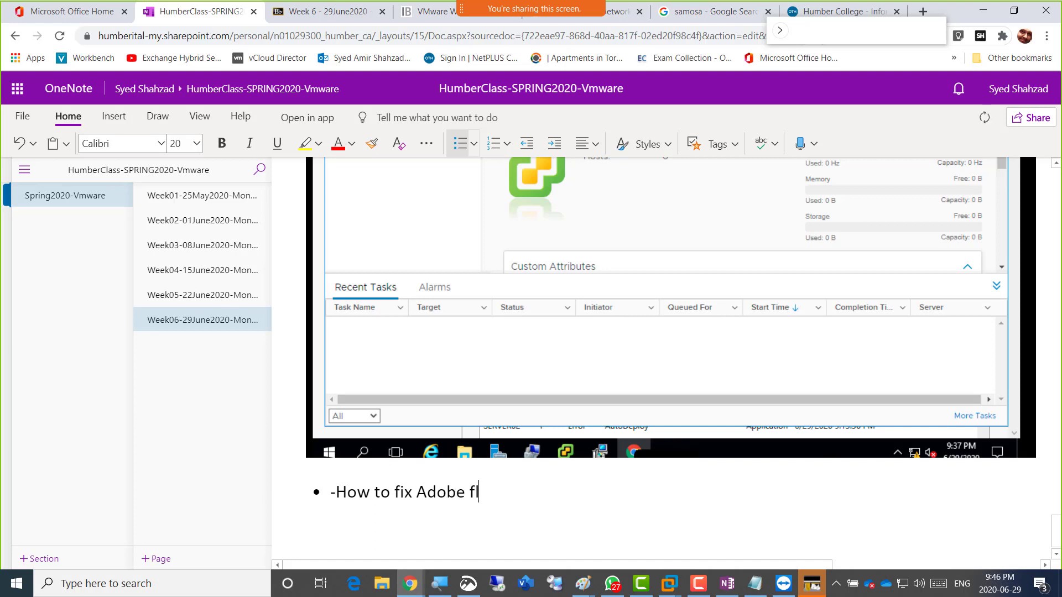
{"action": "type", "text": "ash player iss"}
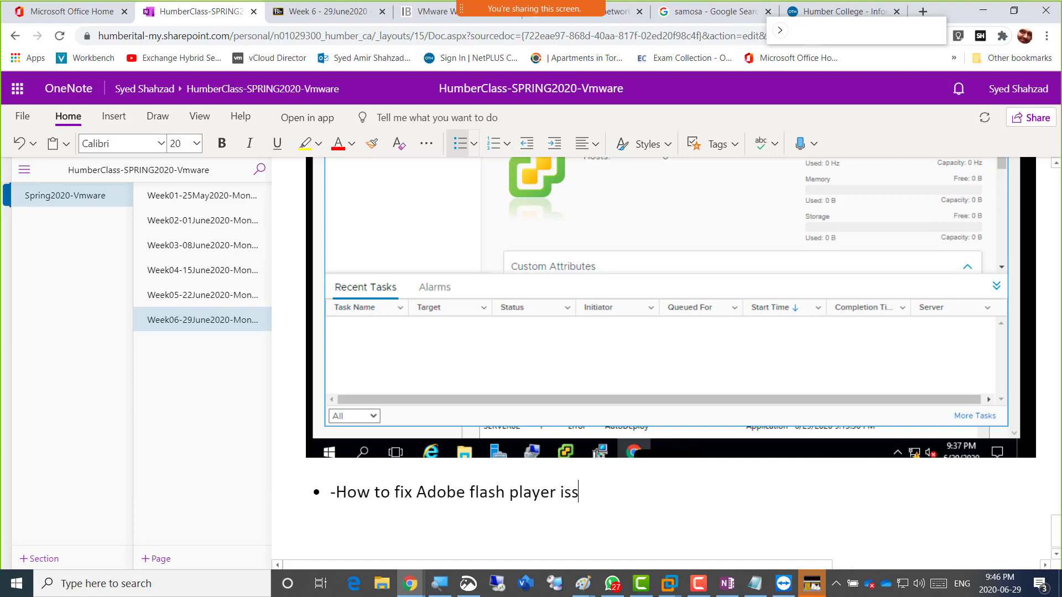
{"action": "type", "text": "ue when logging i"}
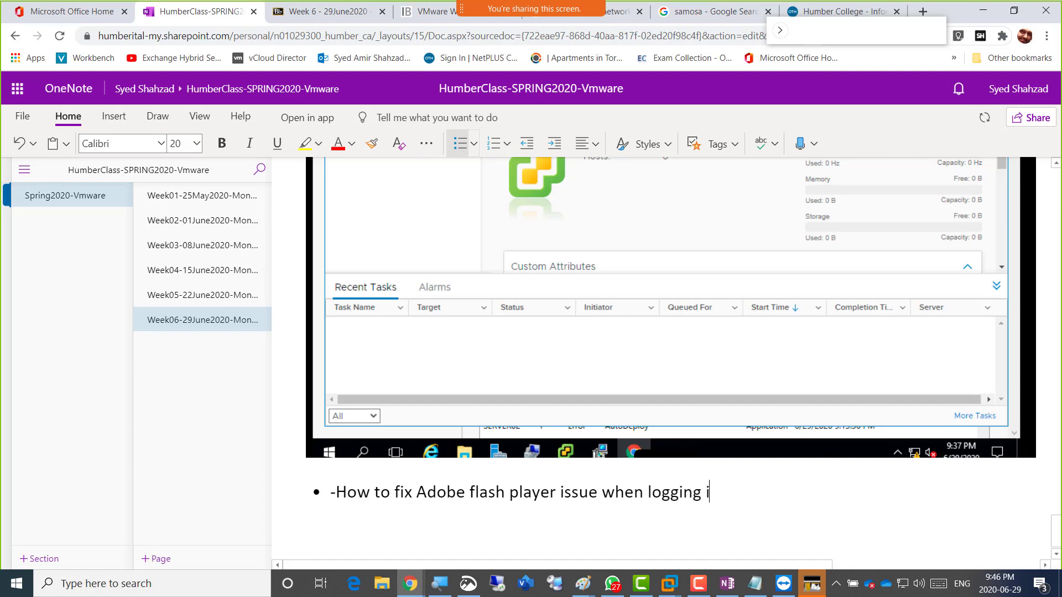
{"action": "type", "text": "n to vcenter"}
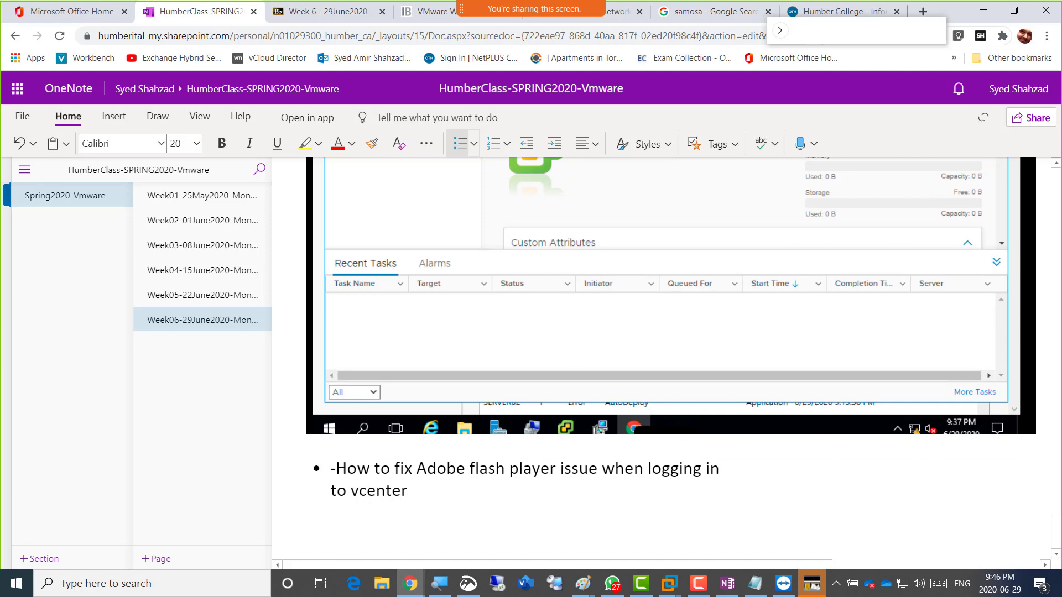
Add sub-bullets 'Get internet connection' and 'Do this', paste the screenshot, and return to VMware.
{"action": "key", "text": "Return"}
{"action": "key", "text": "Tab"}
{"action": "type", "text": "Get int"}
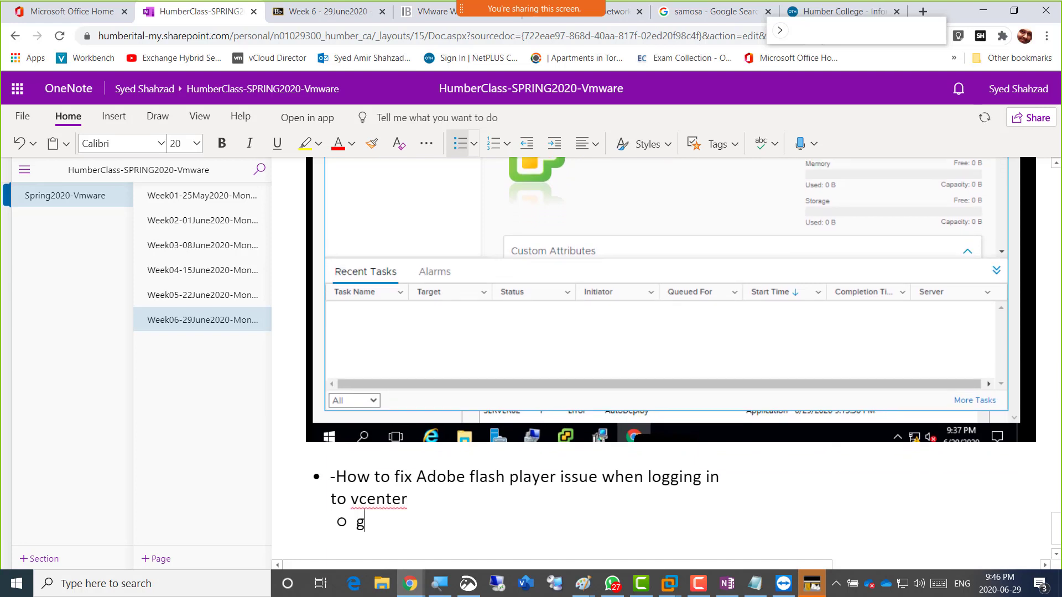
{"action": "type", "text": "ernet con"}
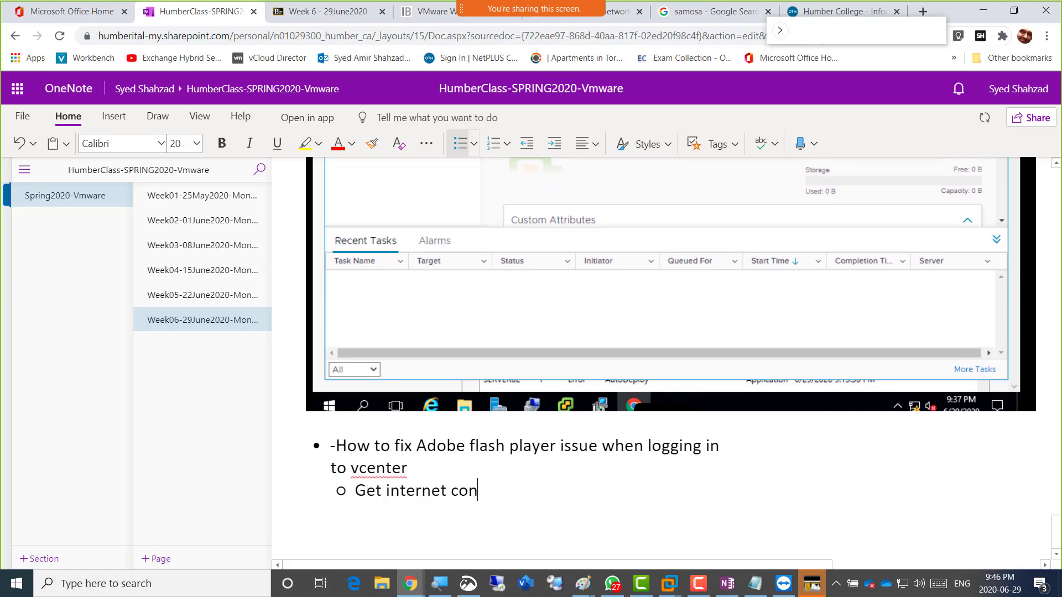
{"action": "type", "text": "nection"}
{"action": "key", "text": "Return"}
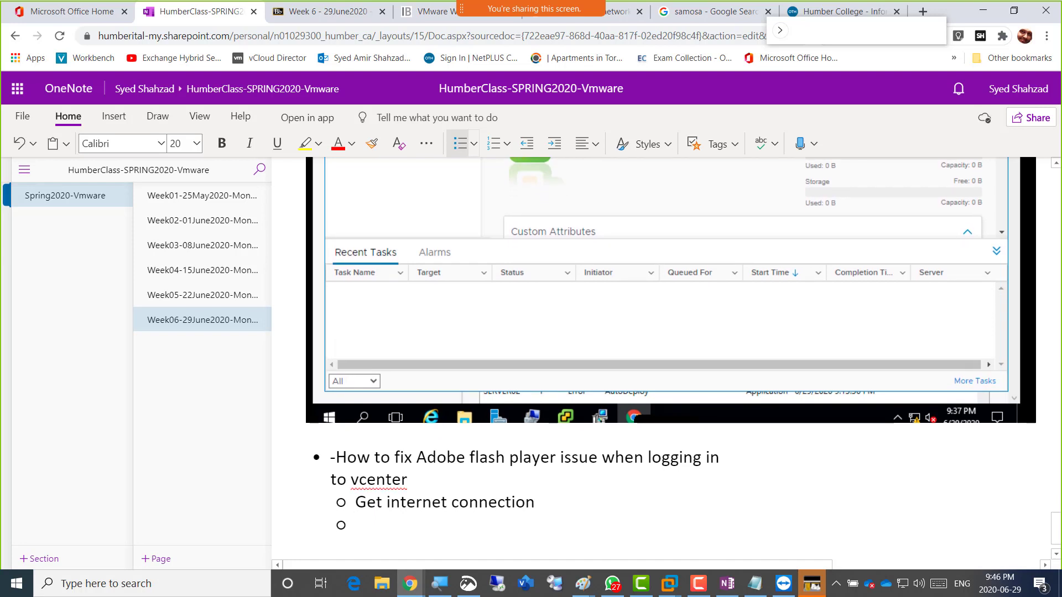
{"action": "type", "text": "Do this"}
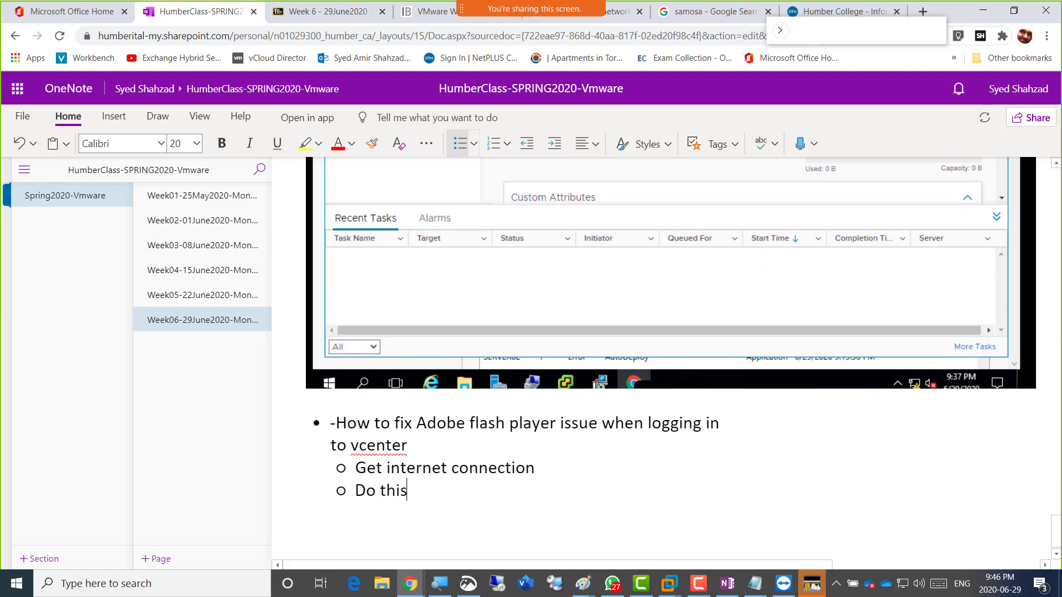
{"action": "key", "text": "Return"}
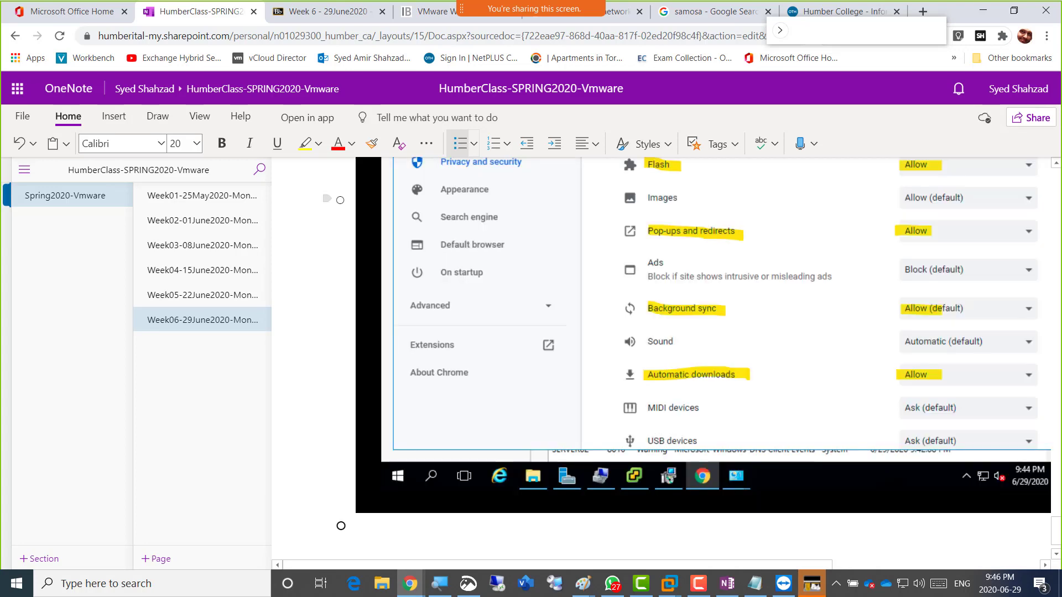
{"action": "key", "text": "alt+Tab"}
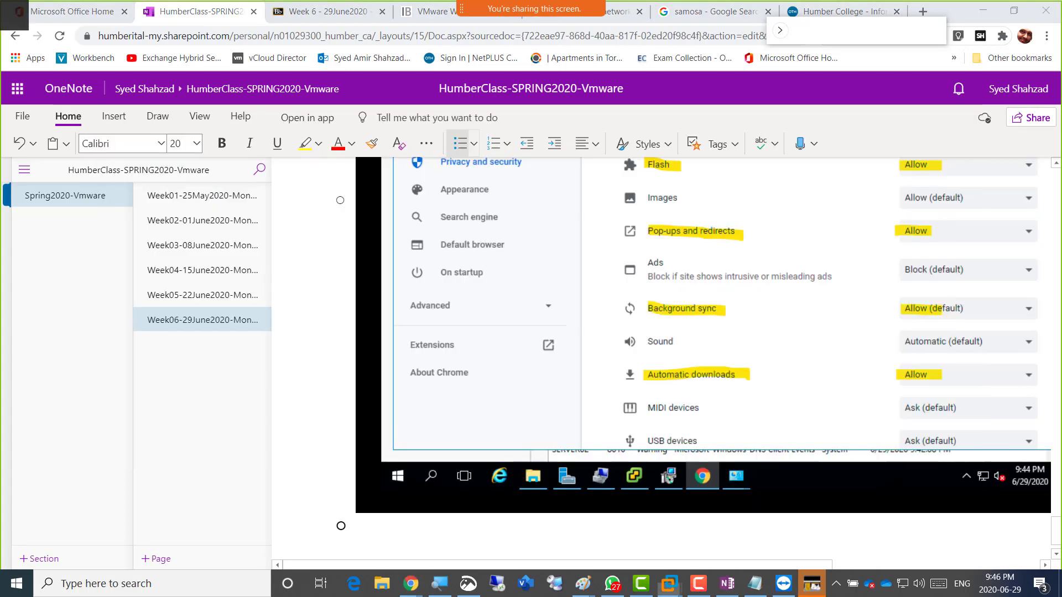
{"action": "key", "text": "alt+Tab"}
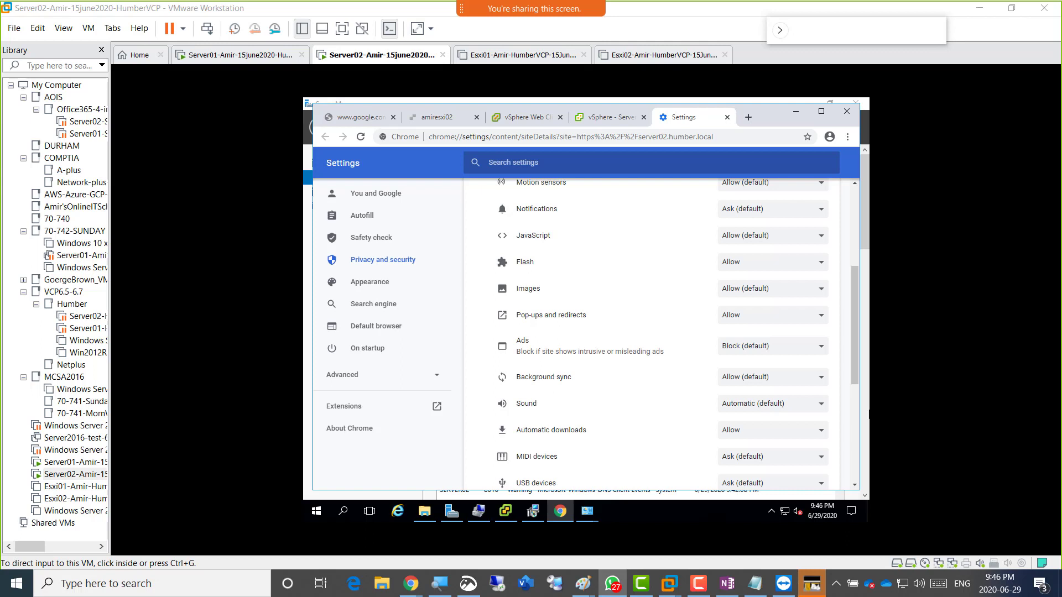
Switch the VM's Chrome to the vSphere Web Client sign-on tab.
{"action": "left_click", "coordinate": [855, 344]}
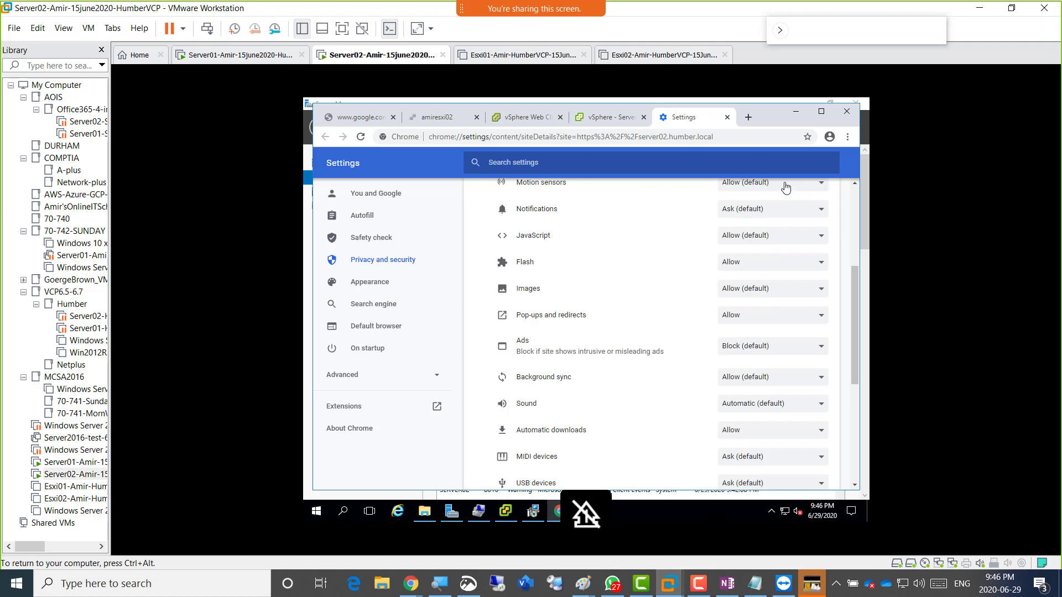
{"action": "left_click", "coordinate": [515, 121]}
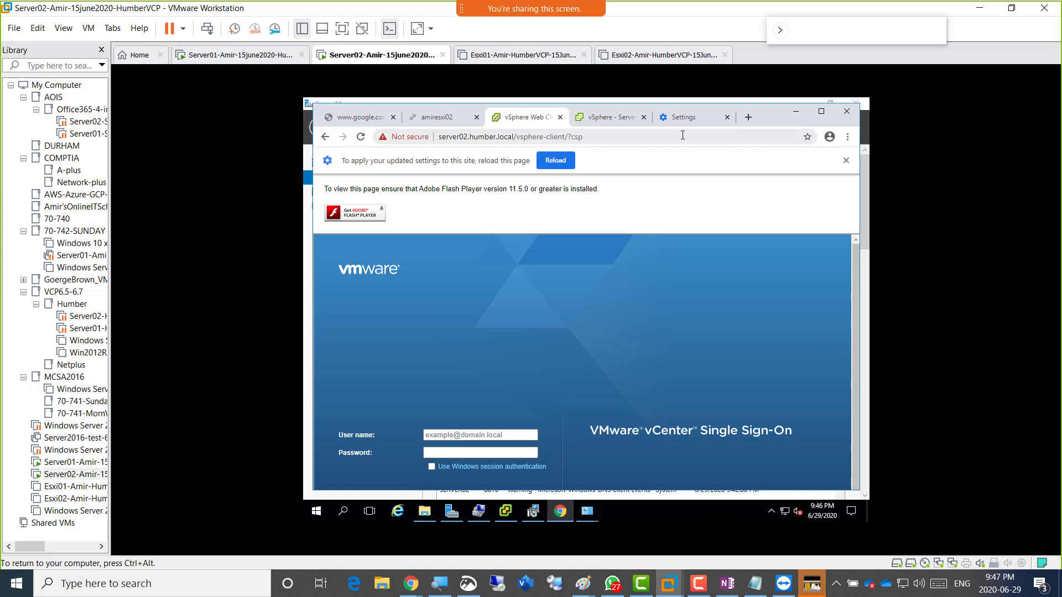
Reload the vSphere Web Client page so the Flash permission takes effect.
{"action": "left_click", "coordinate": [557, 164]}
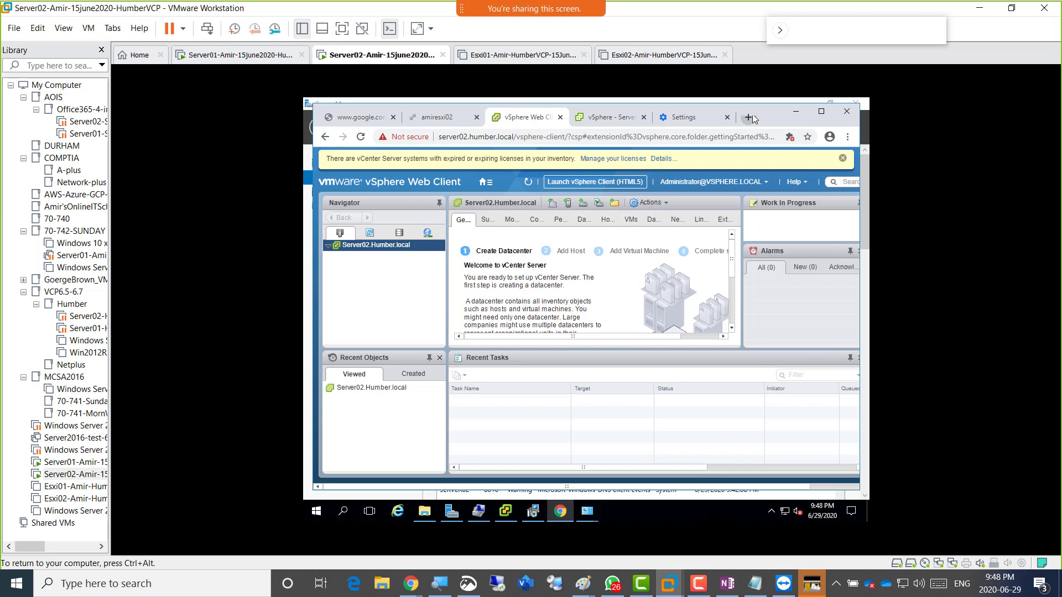
{"action": "key", "text": "ctrl+alt"}
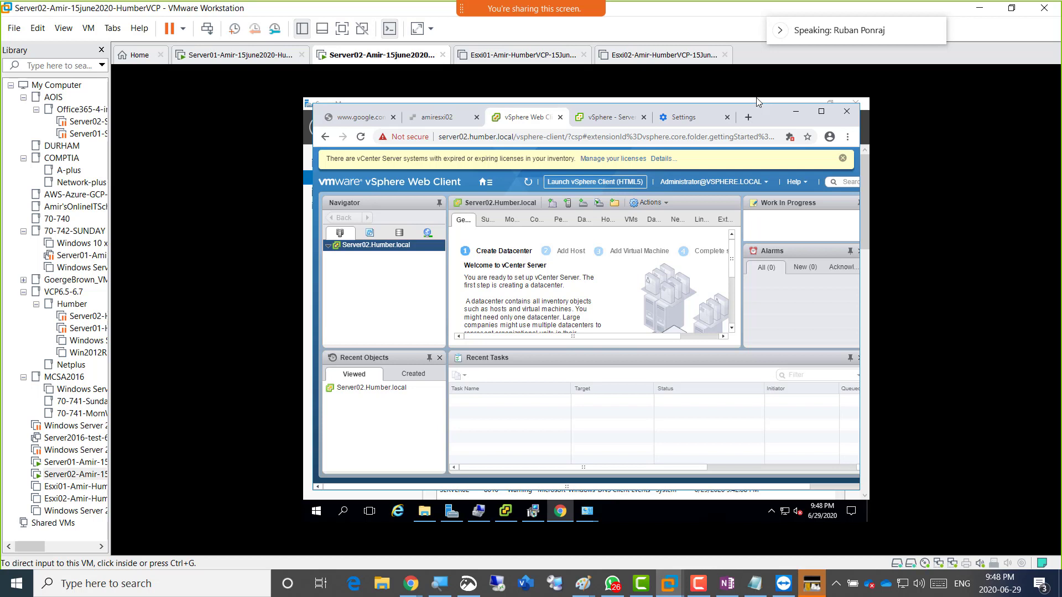
{"action": "key", "text": "ctrl+g"}
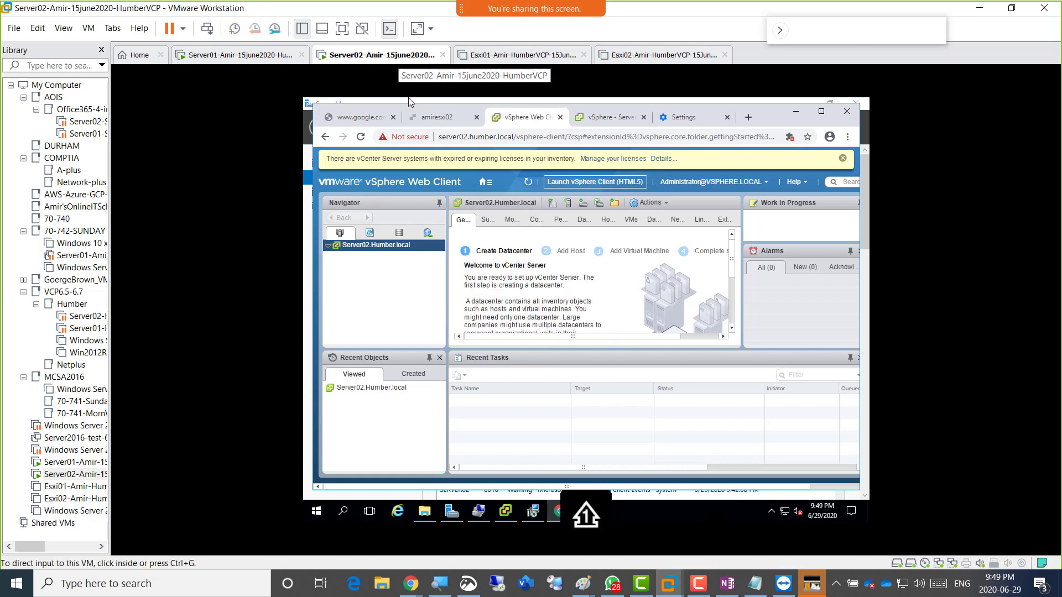
Open Server02's settings on Network Adapter 2 (NAT), briefly showing the shared network photo.
{"action": "right_click", "coordinate": [369, 57]}
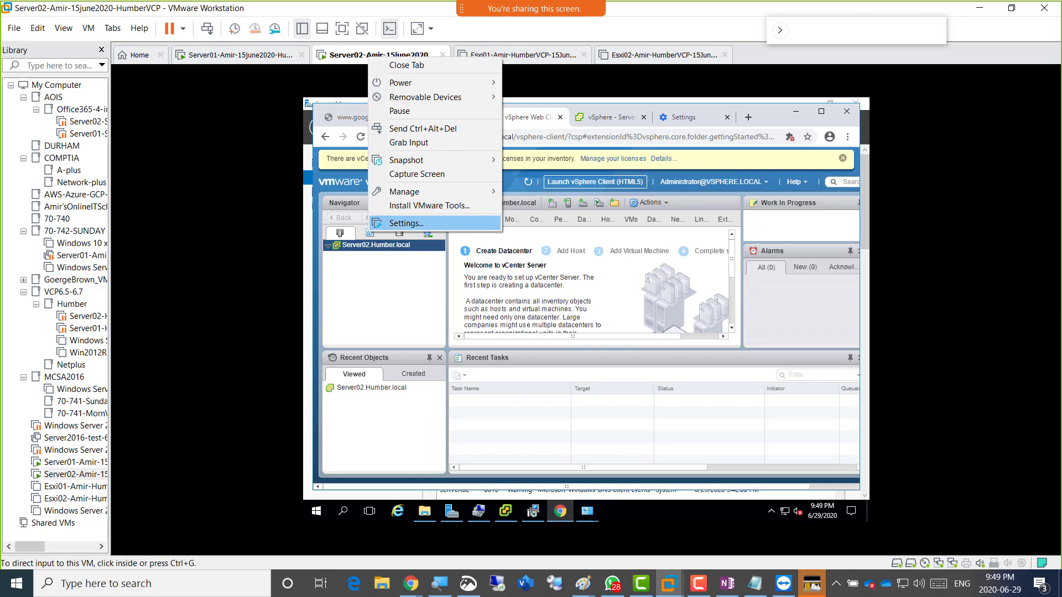
{"action": "left_click", "coordinate": [415, 224]}
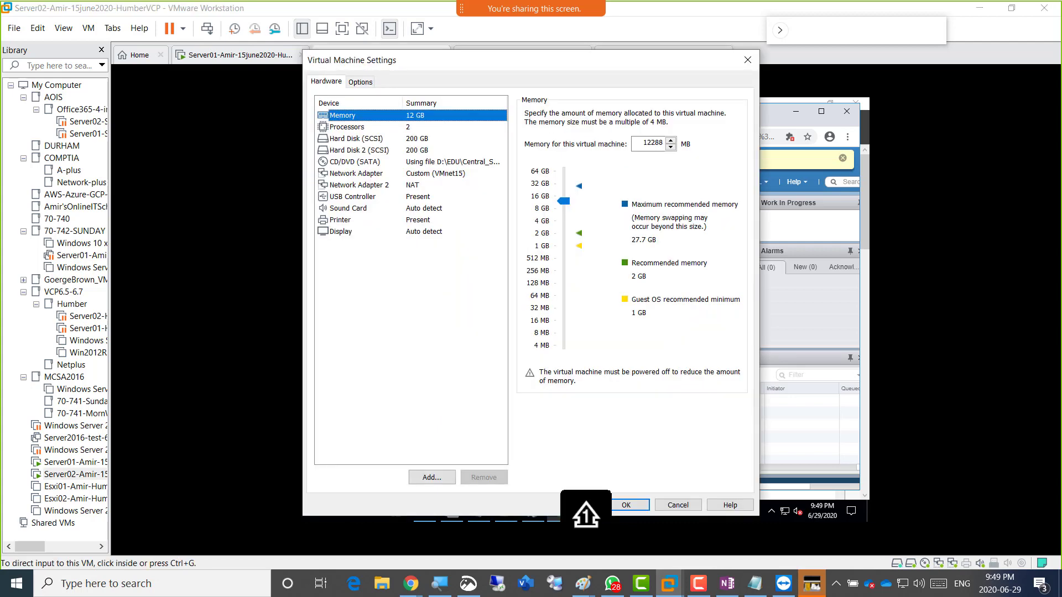
{"action": "left_click", "coordinate": [359, 185]}
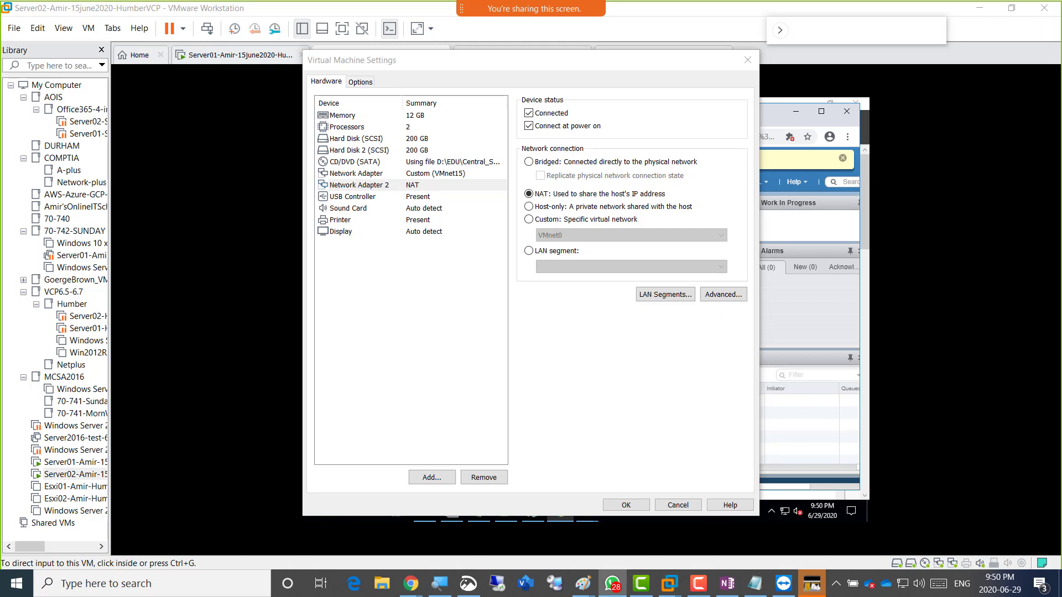
{"action": "left_click_drag", "start_coordinate": [1061, 27], "coordinate": [476, 53]}
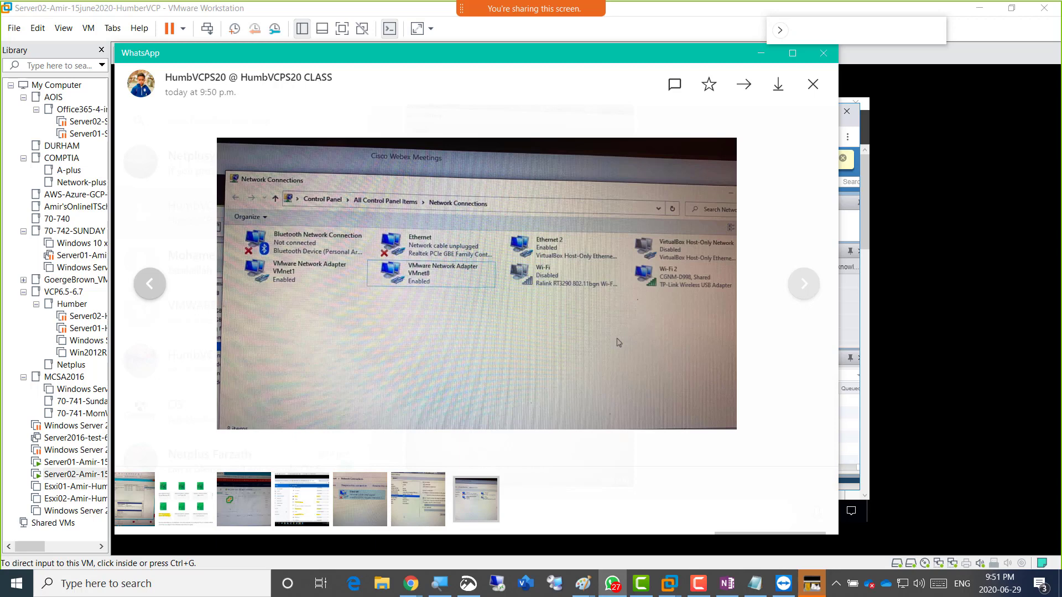
{"action": "left_click_drag", "start_coordinate": [443, 53], "coordinate": [1061, 43]}
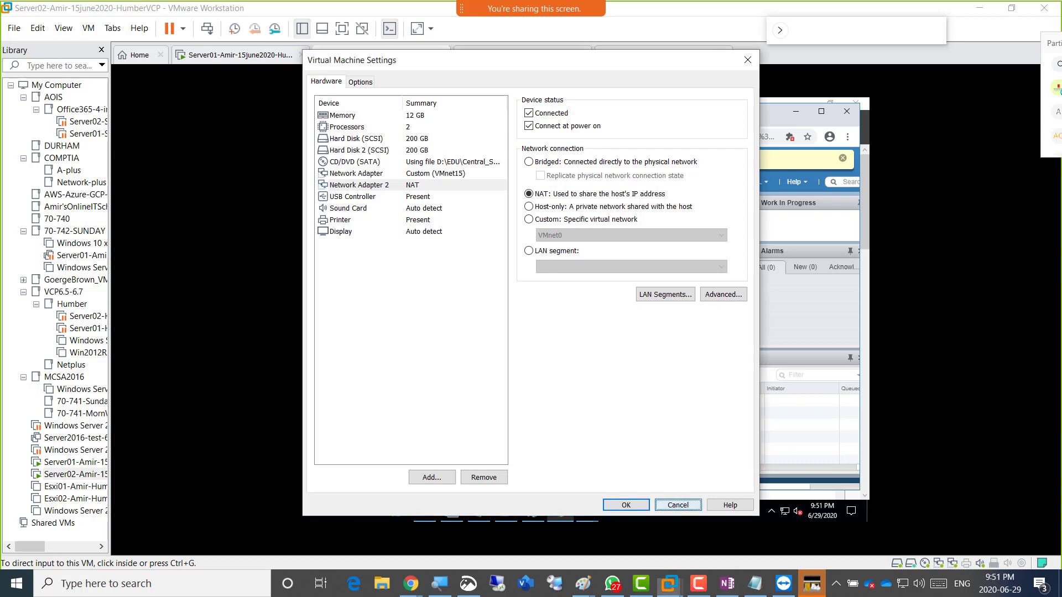
Close the VM settings, snip the Server02 window with the vSphere Web Client, and return to OneNote.
{"action": "left_click", "coordinate": [678, 505]}
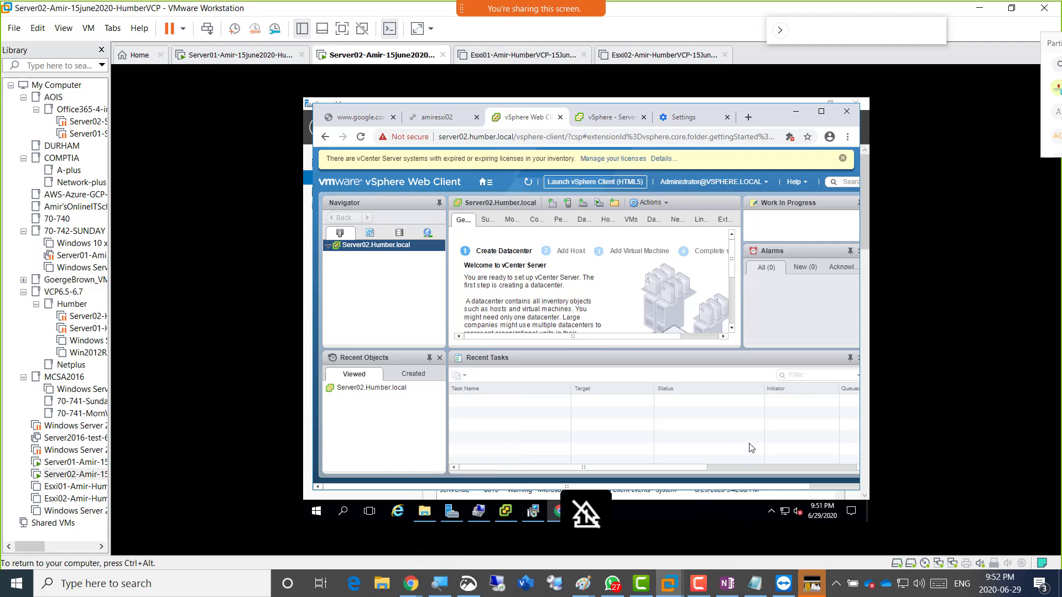
{"action": "left_click", "coordinate": [468, 583]}
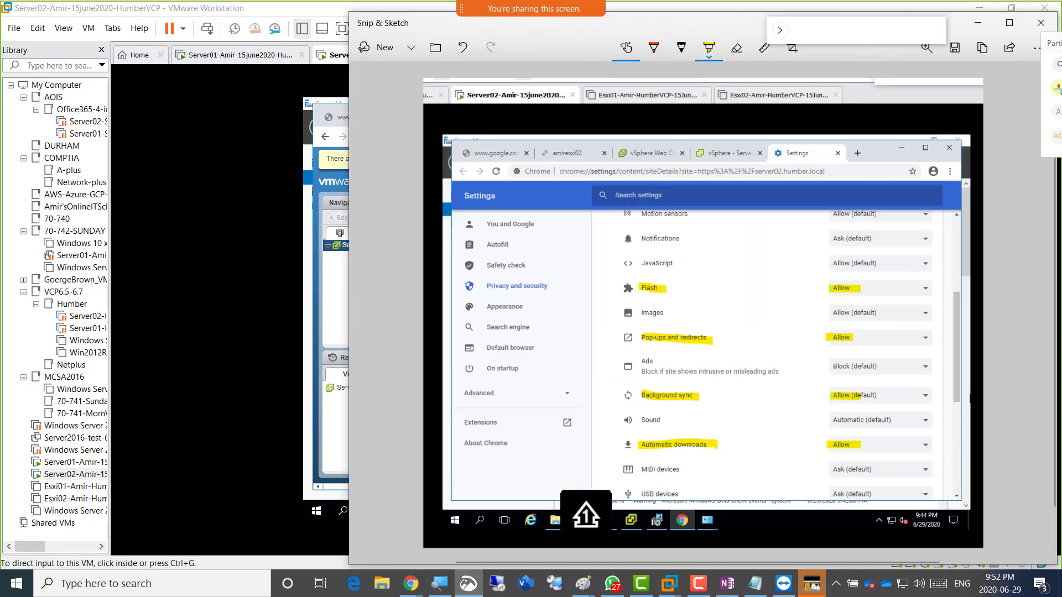
{"action": "key", "text": "ctrl+n"}
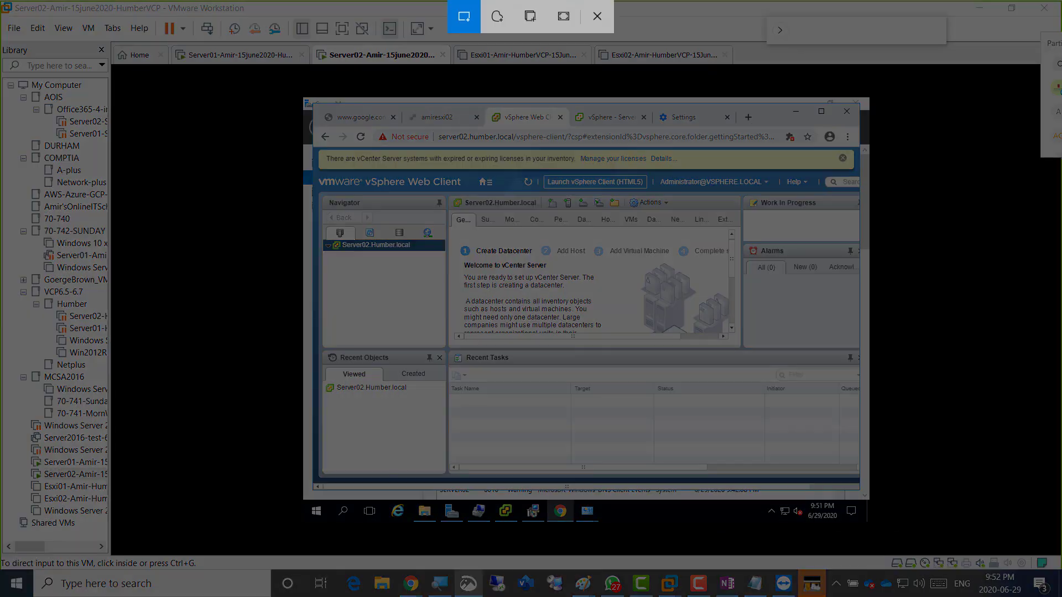
{"action": "mouse_move", "coordinate": [305, 35]}
{"action": "left_mouse_down"}
{"action": "mouse_move", "coordinate": [333, 38]}
{"action": "mouse_move", "coordinate": [905, 512]}
{"action": "left_mouse_up"}
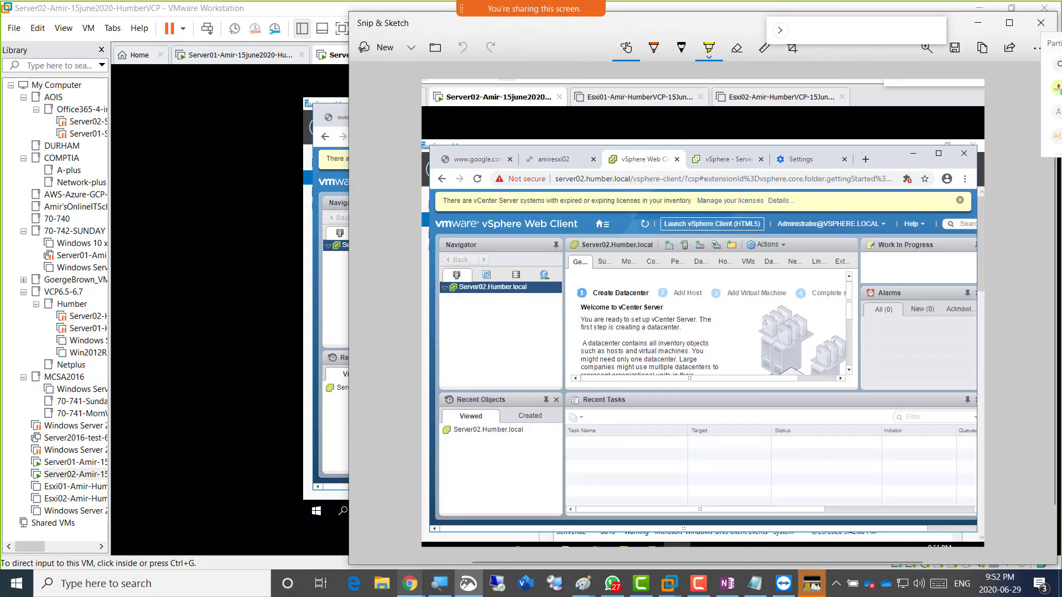
{"action": "mouse_move", "coordinate": [409, 584]}
{"action": "left_click", "coordinate": [468, 523]}
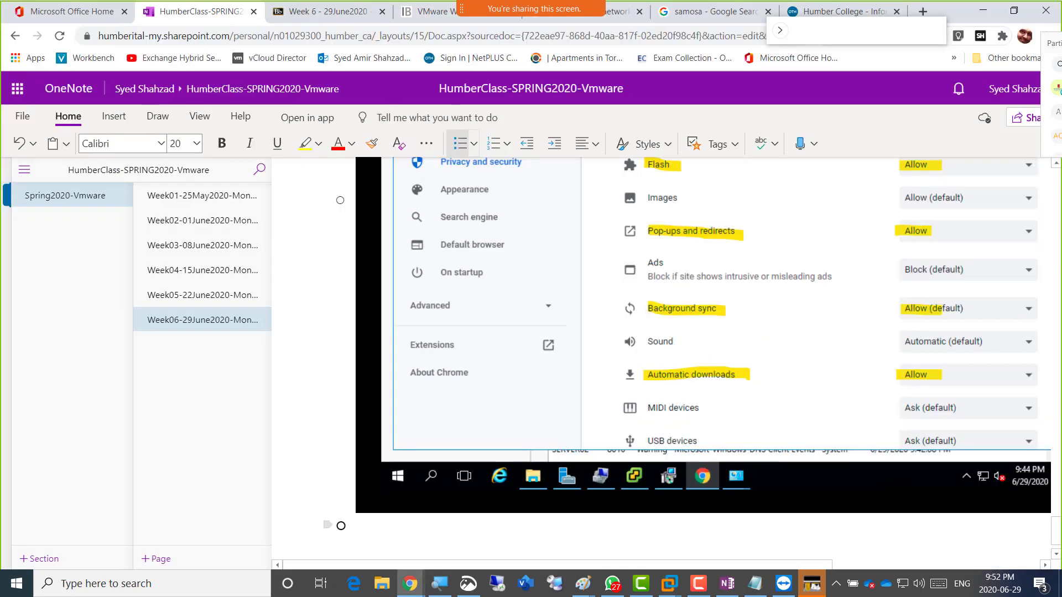
Type the caption 'Screenshot 6 = Logged in with flash player based web client to vcenter'.
{"action": "type", "text": "Scree"}
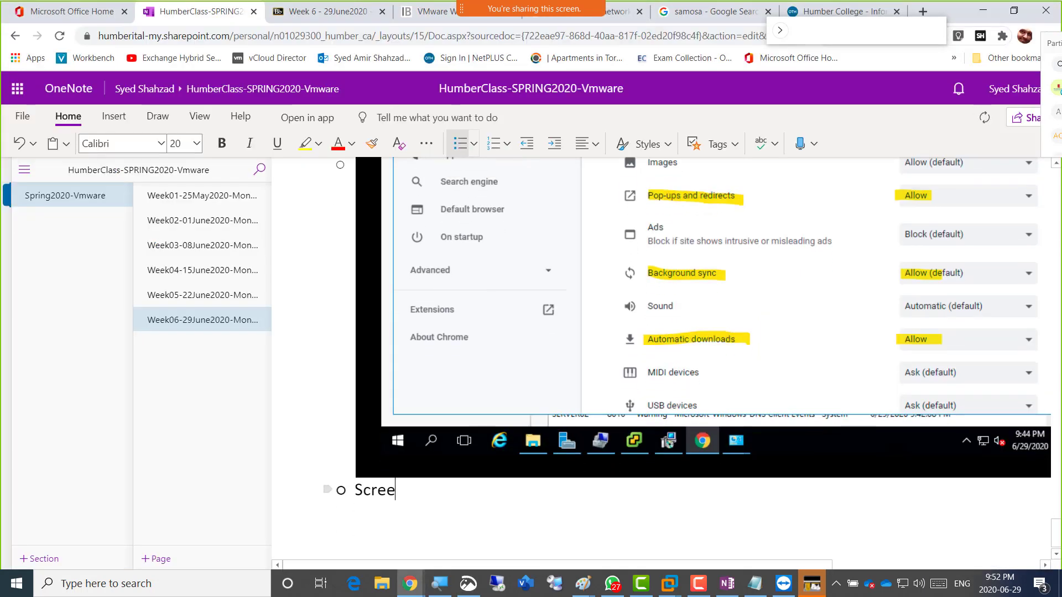
{"action": "type", "text": "nshot 6 ="}
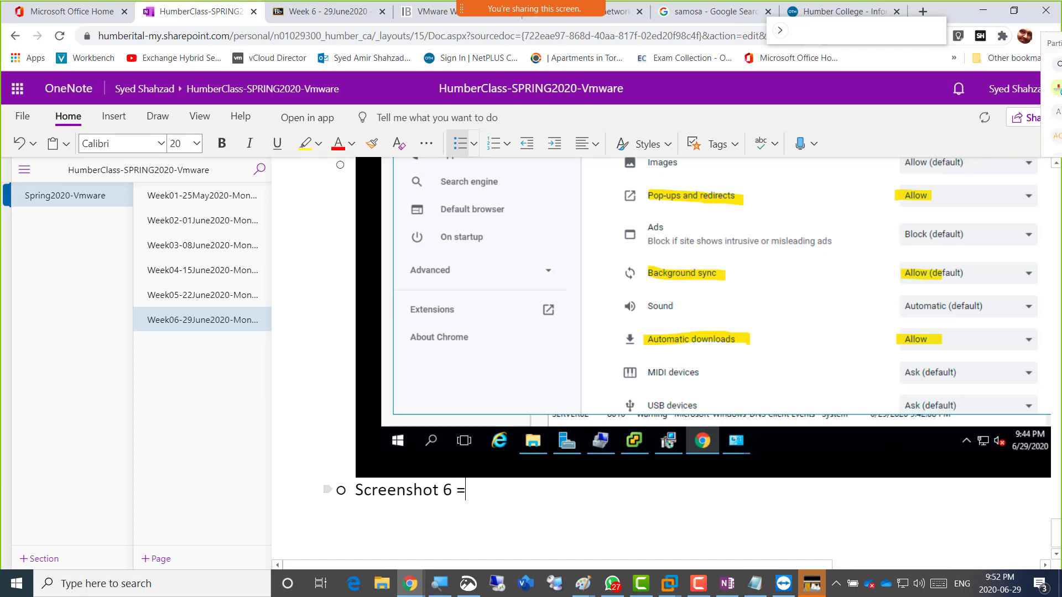
{"action": "type", "text": " Logged in "}
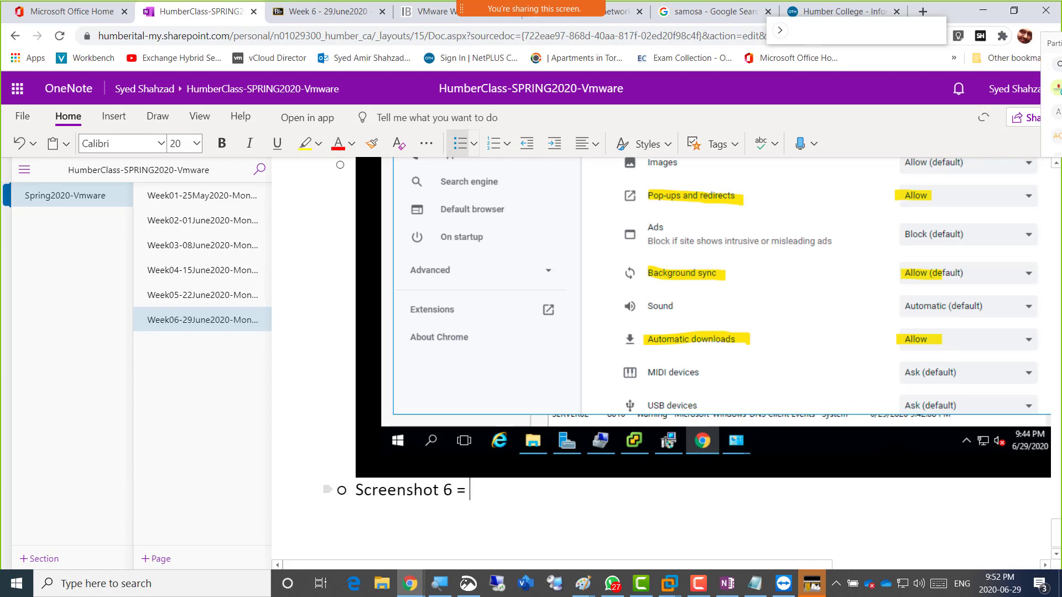
{"action": "type", "text": "to vcen"}
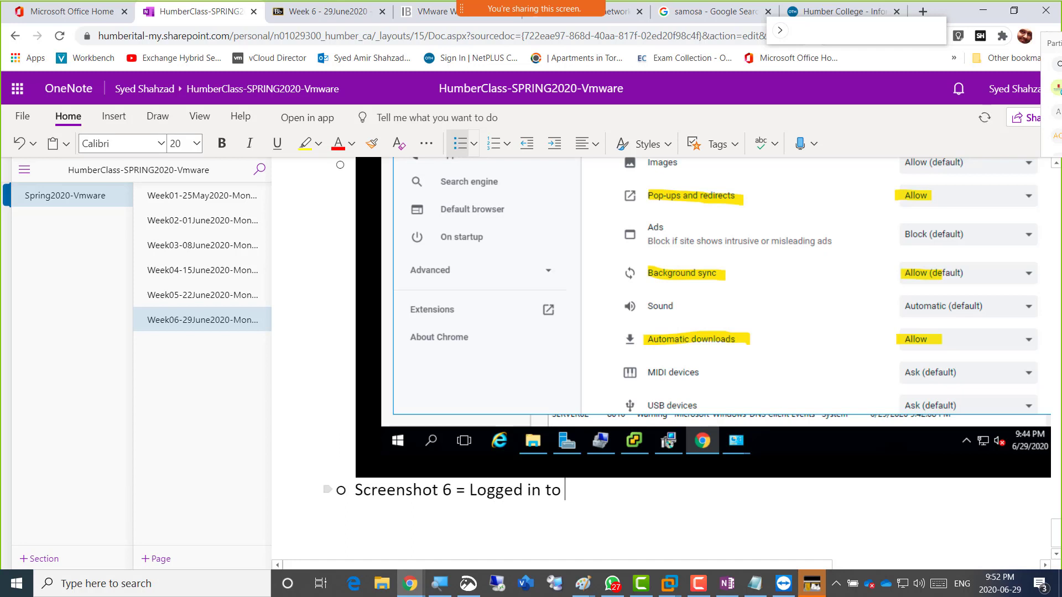
{"action": "key", "text": "BackSpace"}
{"action": "key", "text": "BackSpace"}
{"action": "key", "text": "BackSpace"}
{"action": "key", "text": "BackSpace"}
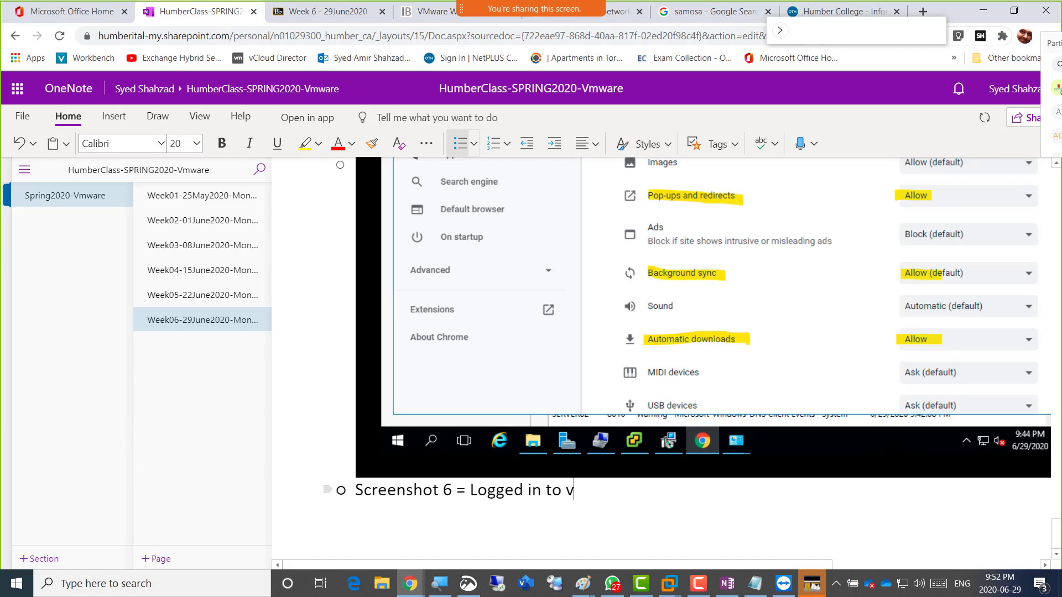
{"action": "type", "text": "flash "}
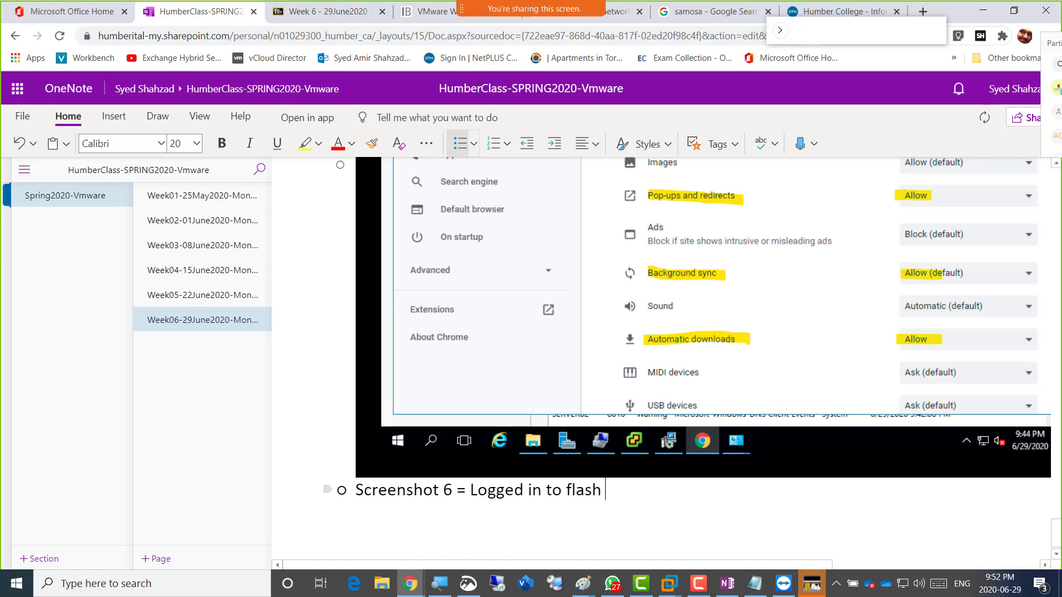
{"action": "type", "text": "player based"}
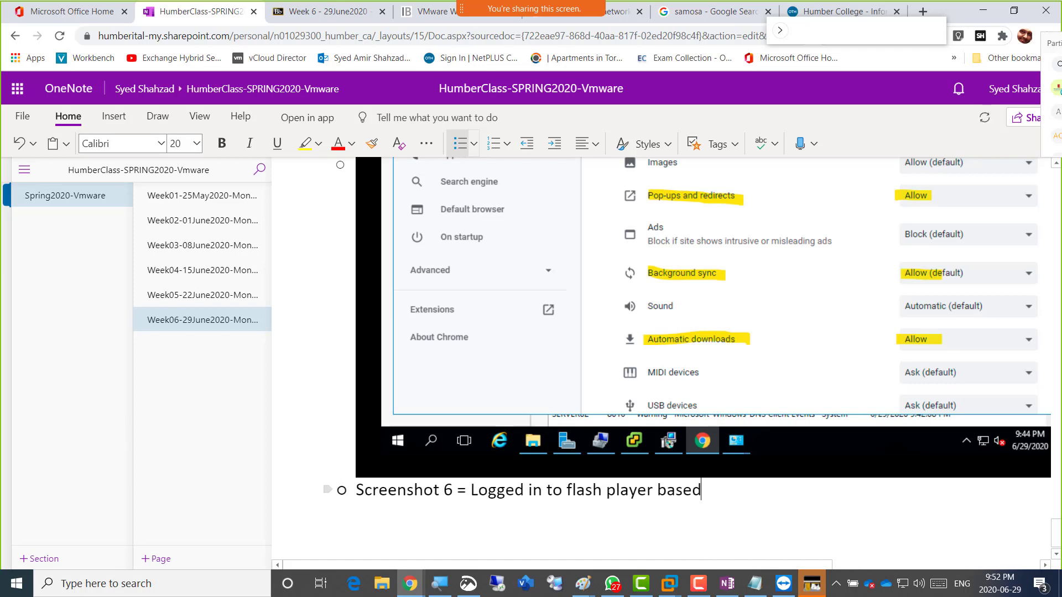
{"action": "type", "text": " web client "}
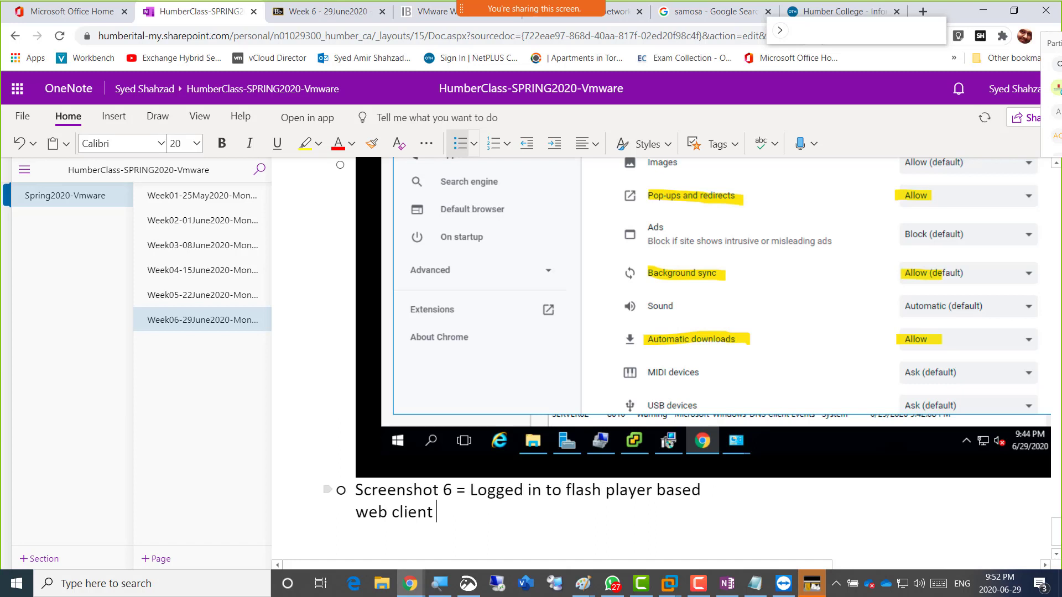
{"action": "type", "text": "to vcenter"}
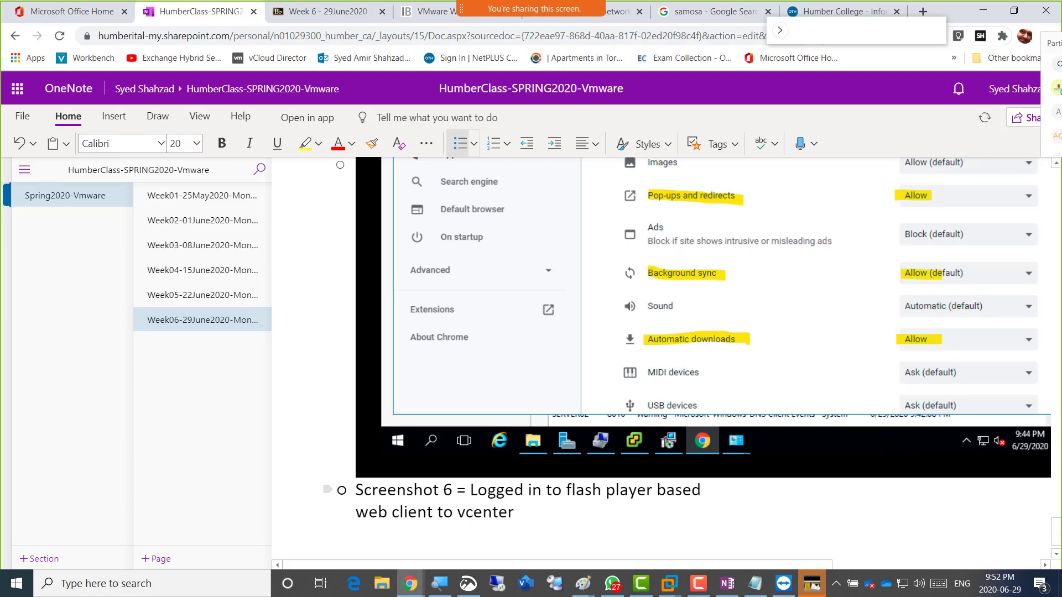
{"action": "key", "text": "Up"}
{"action": "key", "text": "Right"}
{"action": "key", "text": "Right"}
{"action": "key", "text": "Right"}
{"action": "key", "text": "Right"}
{"action": "key", "text": "Right"}
{"action": "key", "text": "shift+Right"}
{"action": "key", "text": "shift+Right"}
{"action": "type", "text": "with"}
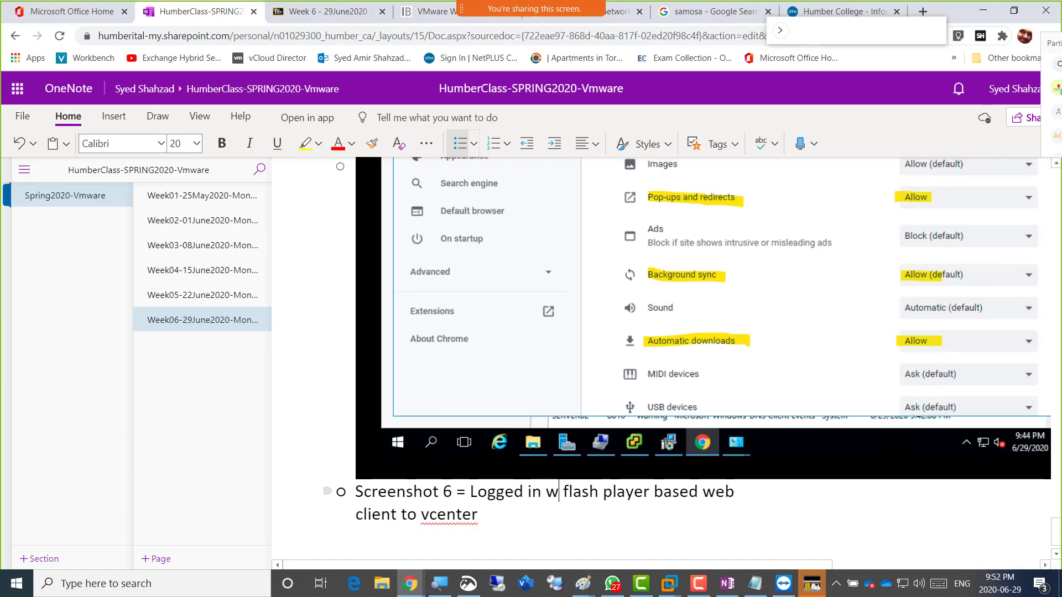
{"action": "key", "text": "Down"}
Paste the Server02 snip below the caption and add an empty bullet after it.
{"action": "scroll", "coordinate": [691, 341], "scroll_direction": "down", "scroll_amount": 1}
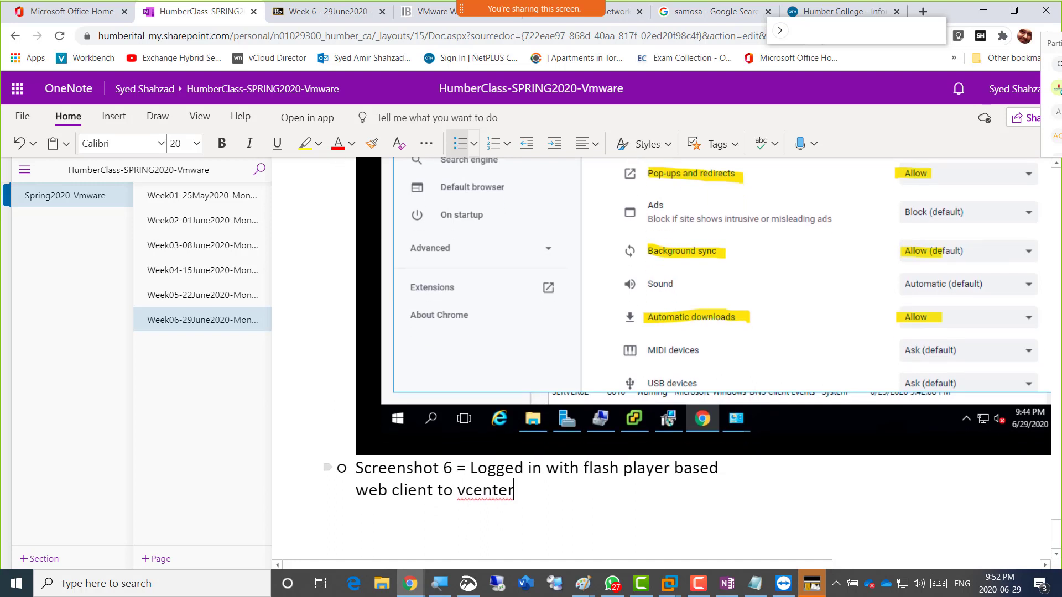
{"action": "scroll", "coordinate": [688, 328], "scroll_direction": "down", "scroll_amount": 1}
{"action": "key", "text": "Return"}
{"action": "key", "text": "ctrl+v"}
{"action": "key", "text": "Return"}
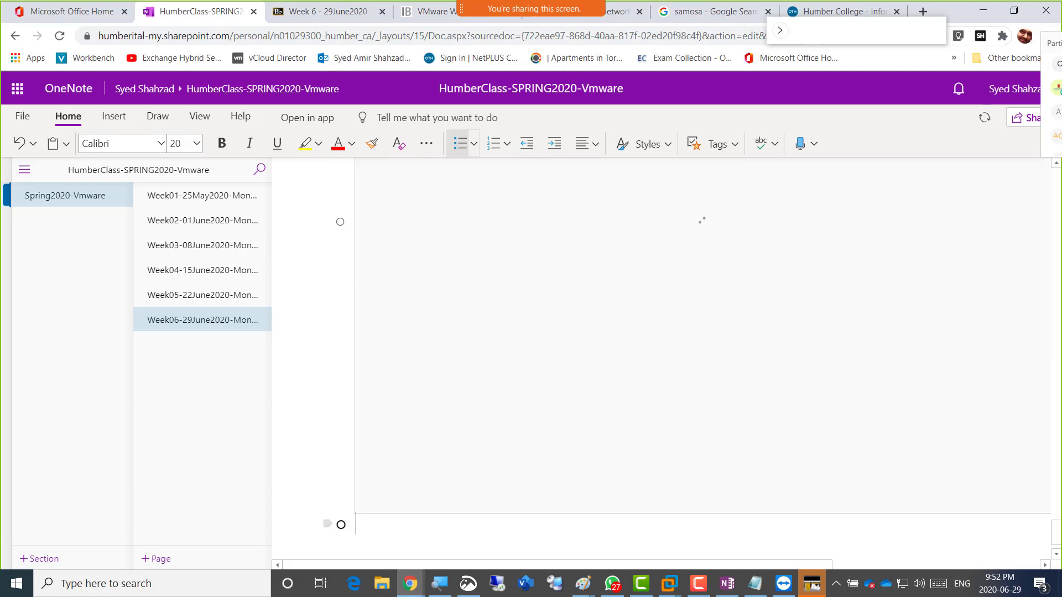
{"action": "scroll", "coordinate": [702, 354], "scroll_direction": "up", "scroll_amount": 6}
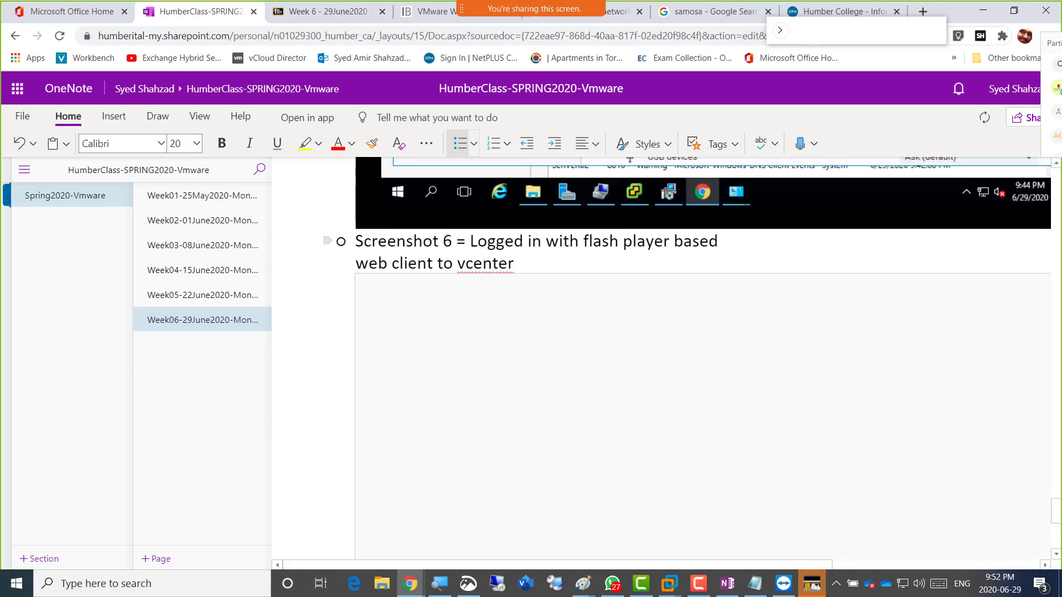
{"action": "triple_click", "coordinate": [497, 243]}
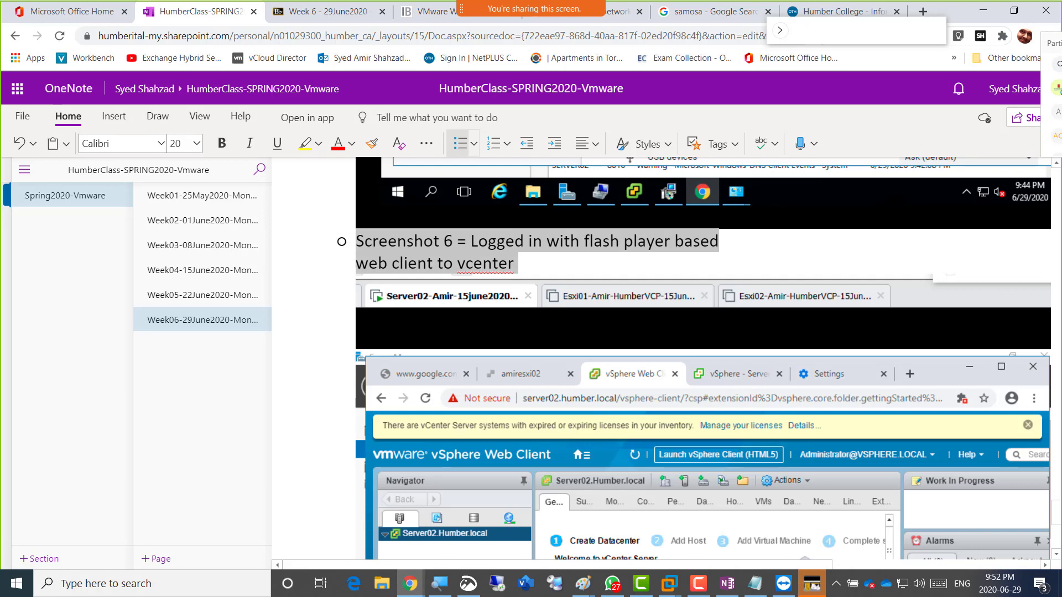
{"action": "key", "text": "alt+Tab"}
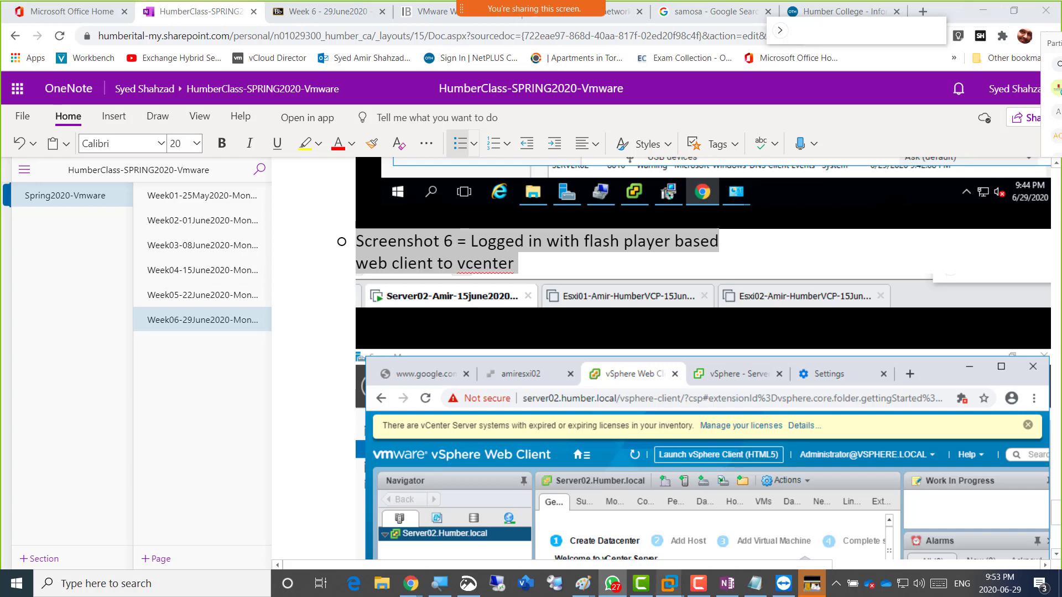
Return to the Server02 VM window showing the vSphere Web Client Getting Started page, leaving its tab menu unused.
{"action": "mouse_move", "coordinate": [811, 583]}
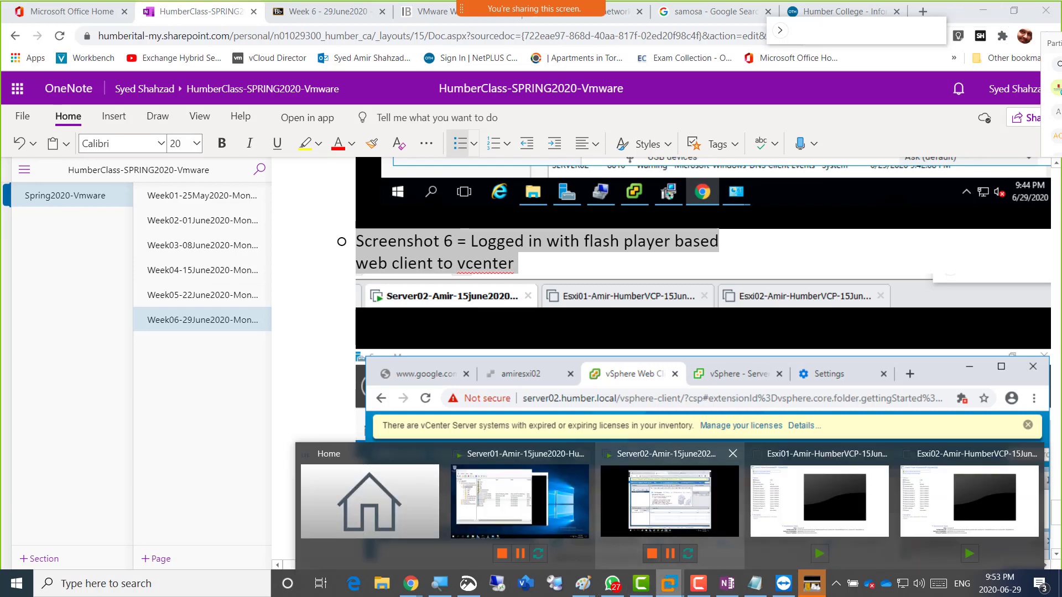
{"action": "left_click", "coordinate": [670, 506]}
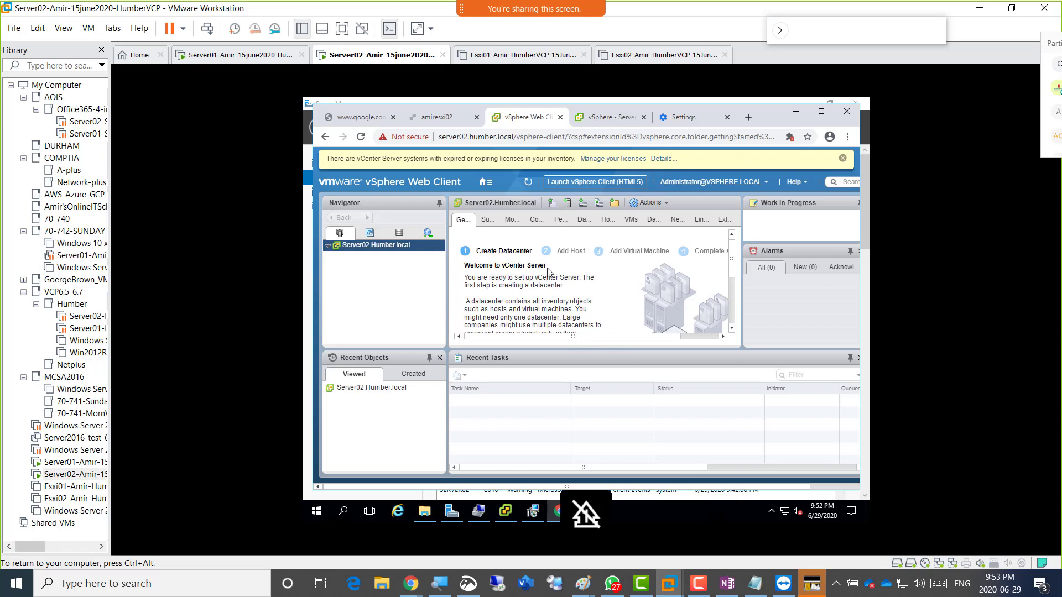
{"action": "key", "text": "ctrl+alt"}
{"action": "right_click", "coordinate": [363, 55]}
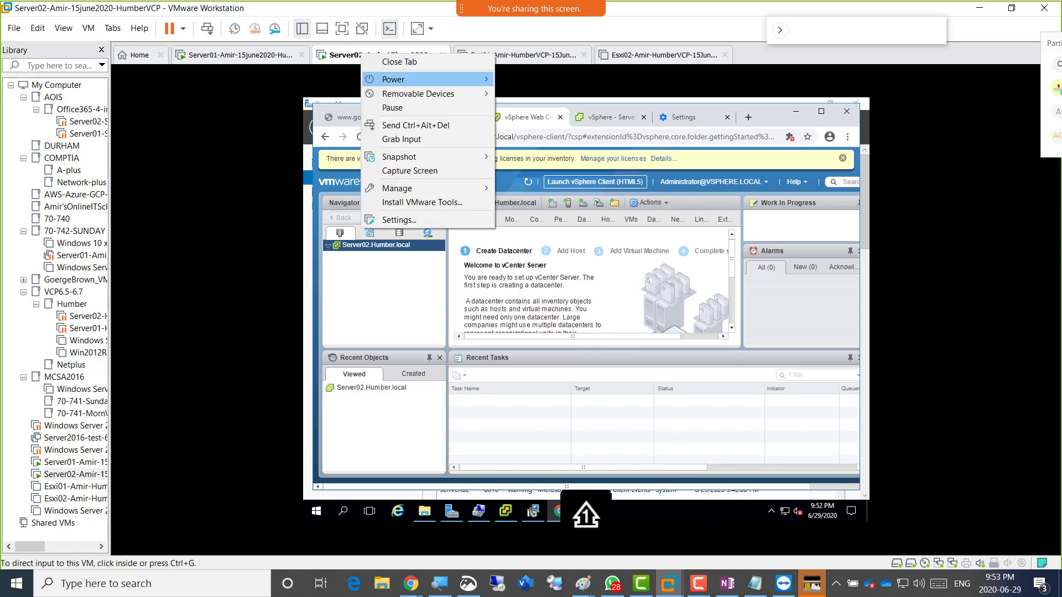
{"action": "mouse_move", "coordinate": [393, 79]}
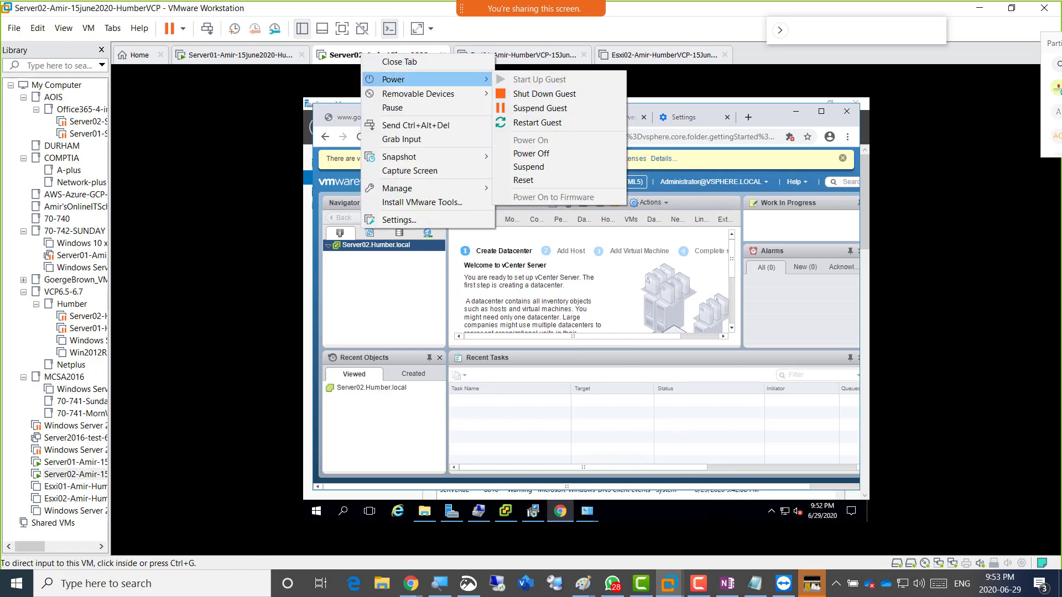
{"action": "left_click", "coordinate": [355, 83]}
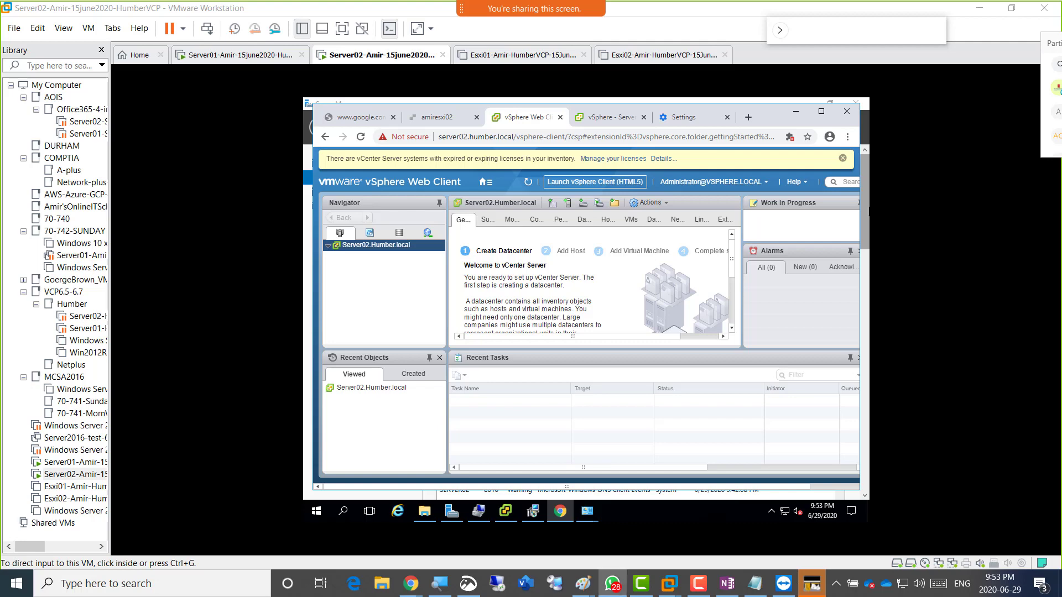
{"action": "left_click_drag", "start_coordinate": [1061, 7], "coordinate": [484, 2]}
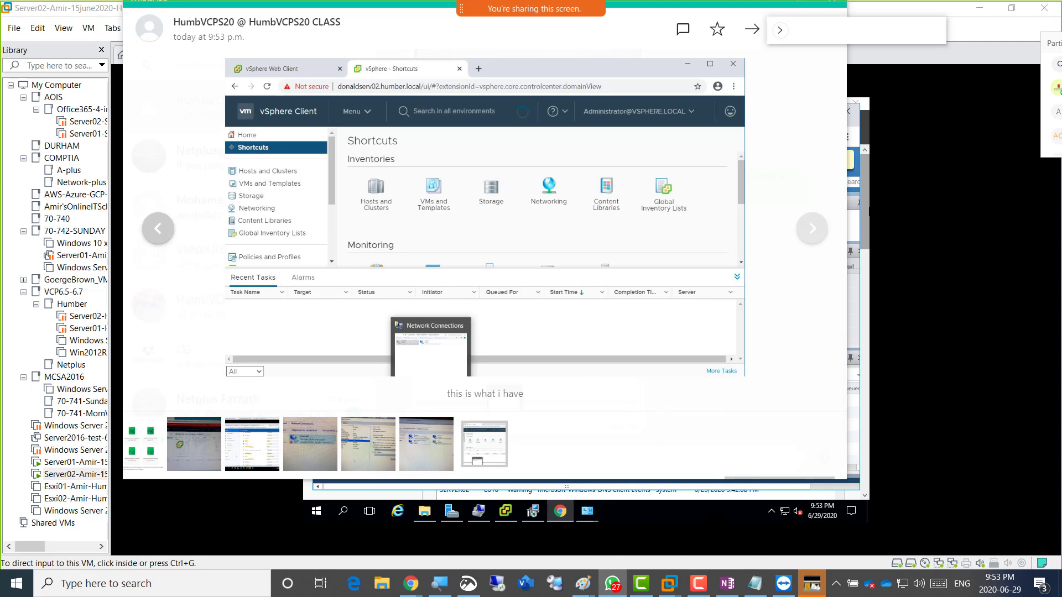
{"action": "left_click_drag", "start_coordinate": [484, 2], "coordinate": [485, 15]}
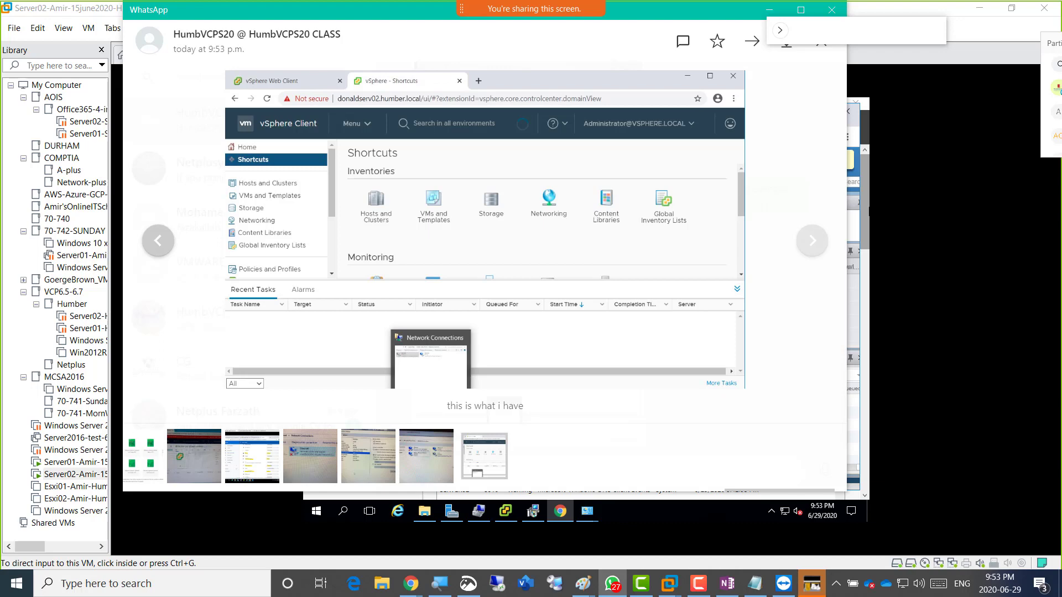
{"action": "left_click_drag", "start_coordinate": [387, 10], "coordinate": [1061, 50]}
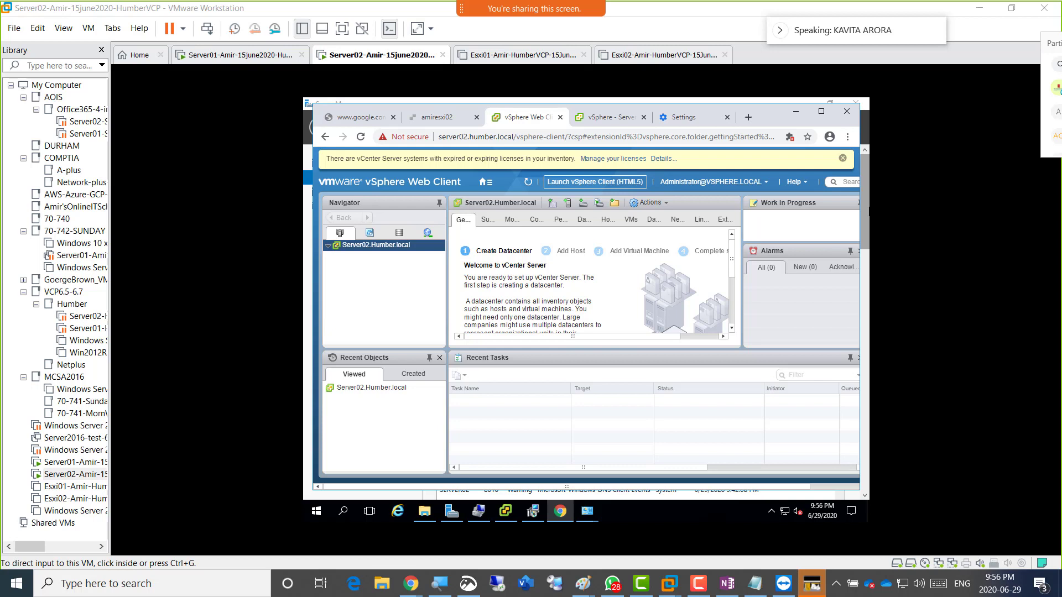
Close the vCenter Server 6.5.0 installer from its Setup Completed window with Finish.
{"action": "left_click", "coordinate": [533, 513]}
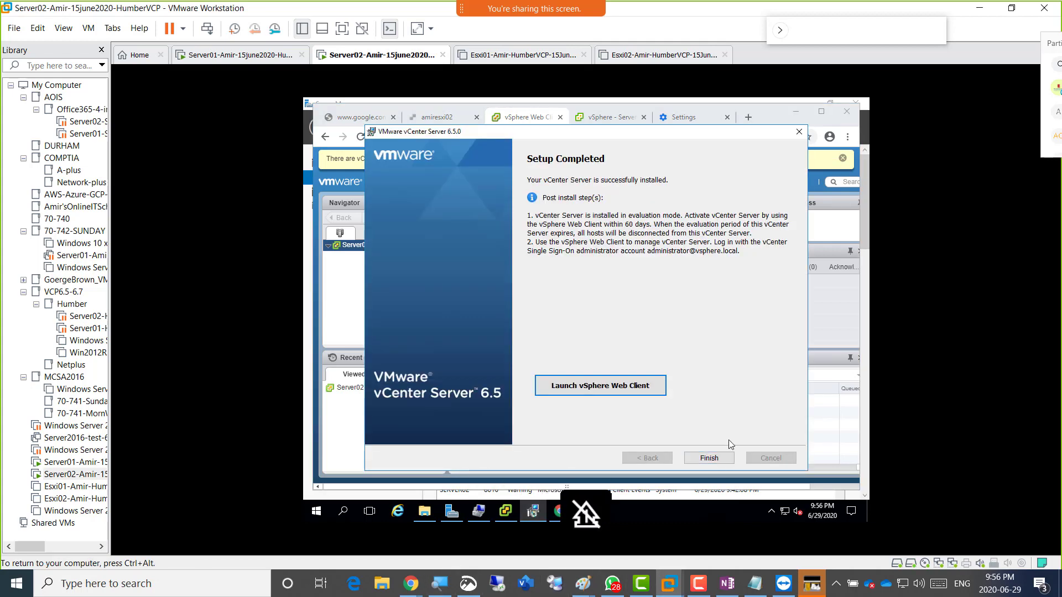
{"action": "left_click", "coordinate": [709, 457]}
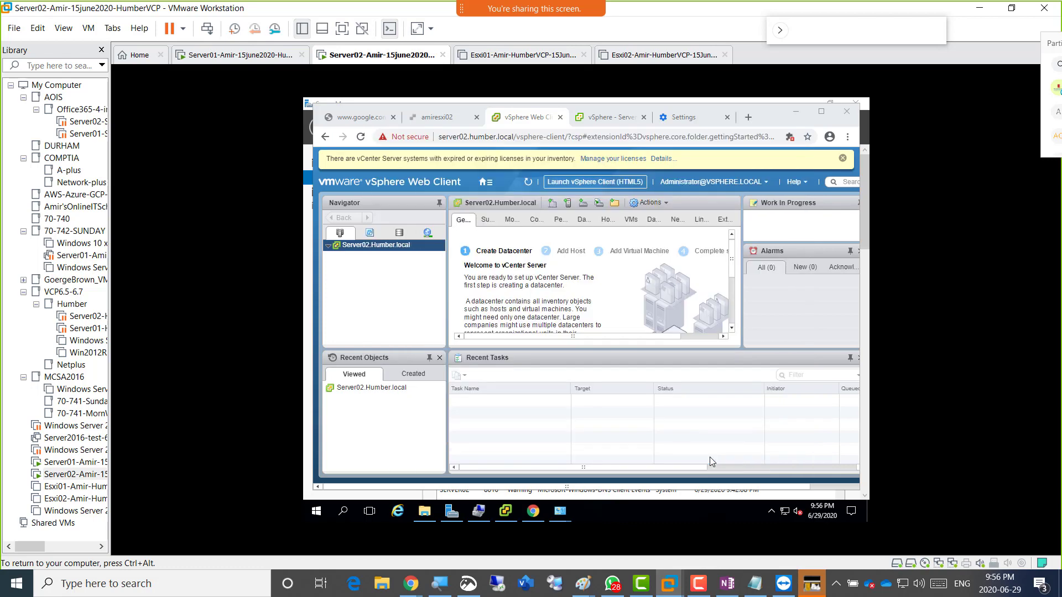